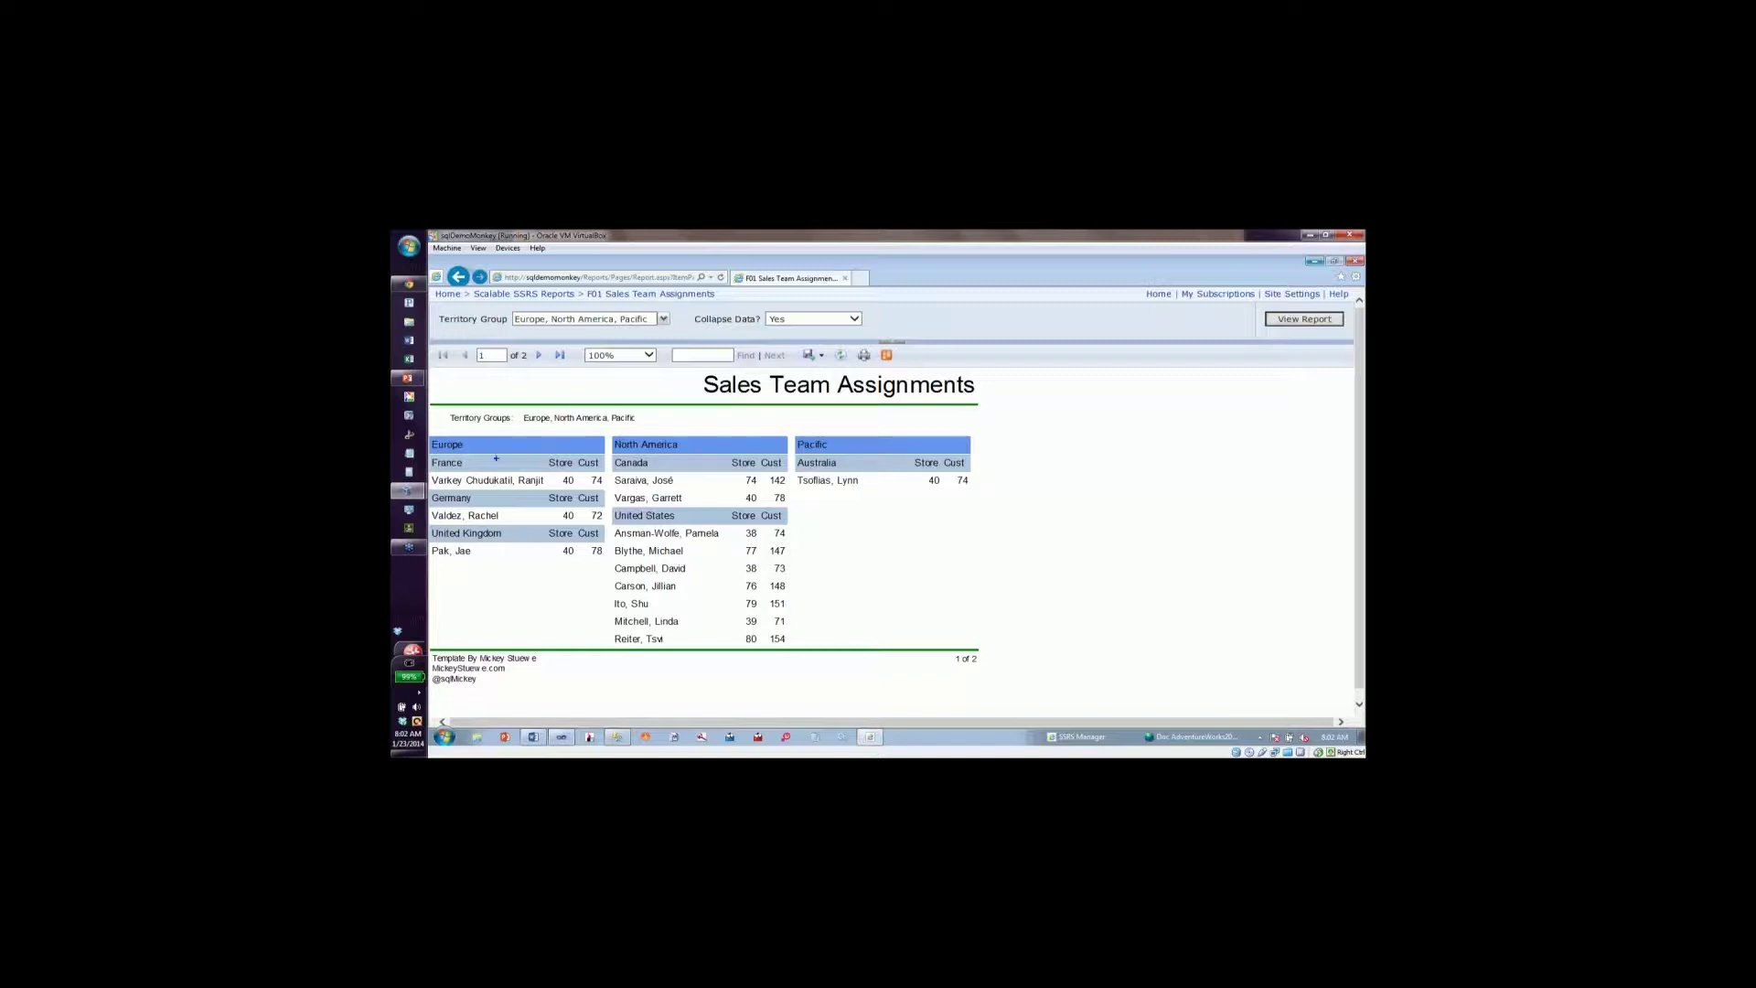
# Outline the Europe, North America and Pacific blocks and the Canada and United States headings on the report, then clear the annotations.
pyautogui.moveTo(435, 431)
pyautogui.mouseDown()
pyautogui.moveTo(447, 502)
pyautogui.moveTo(554, 586)
pyautogui.moveTo(607, 469)
pyautogui.moveTo(441, 425)
pyautogui.moveTo(451, 436)
pyautogui.mouseUp()
pyautogui.moveTo(611, 425)
pyautogui.mouseDown()
pyautogui.moveTo(648, 565)
pyautogui.moveTo(732, 662)
pyautogui.moveTo(791, 649)
pyautogui.mouseUp()
pyautogui.moveTo(793, 418)
pyautogui.mouseDown()
pyautogui.moveTo(829, 486)
pyautogui.moveTo(983, 509)
pyautogui.mouseUp()
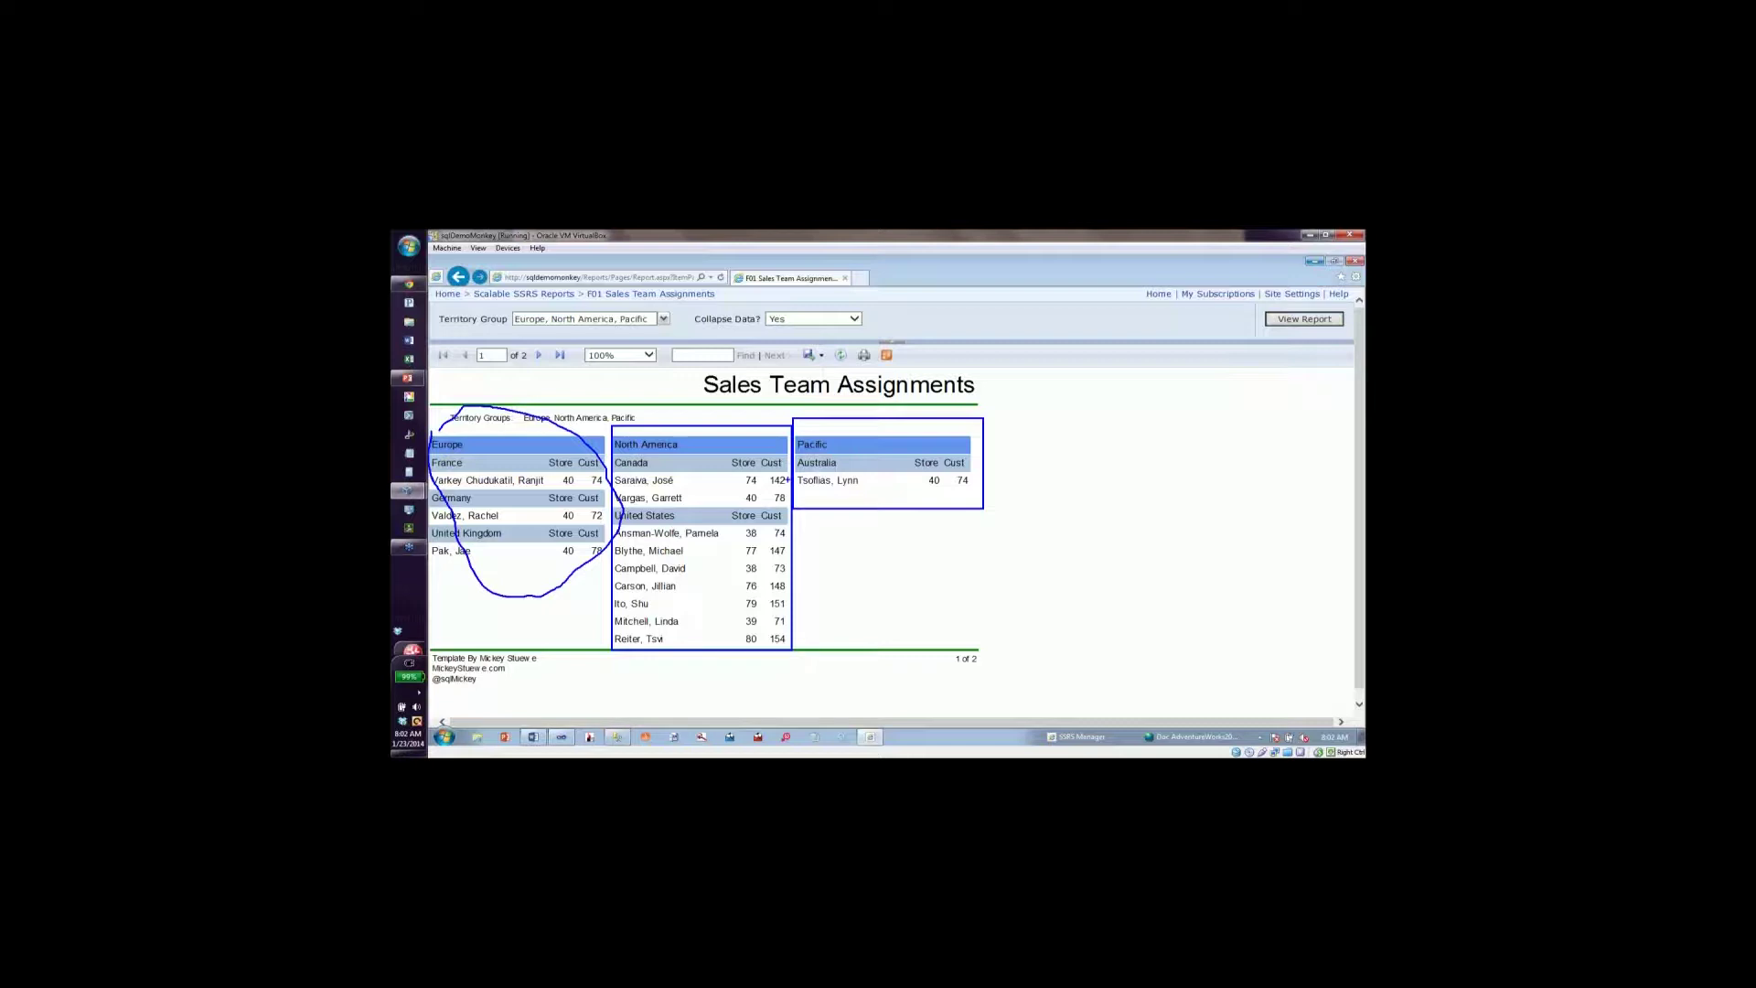
pyautogui.moveTo(609, 453)
pyautogui.mouseDown()
pyautogui.moveTo(675, 472)
pyautogui.moveTo(628, 535)
pyautogui.moveTo(691, 539)
pyautogui.mouseUp()
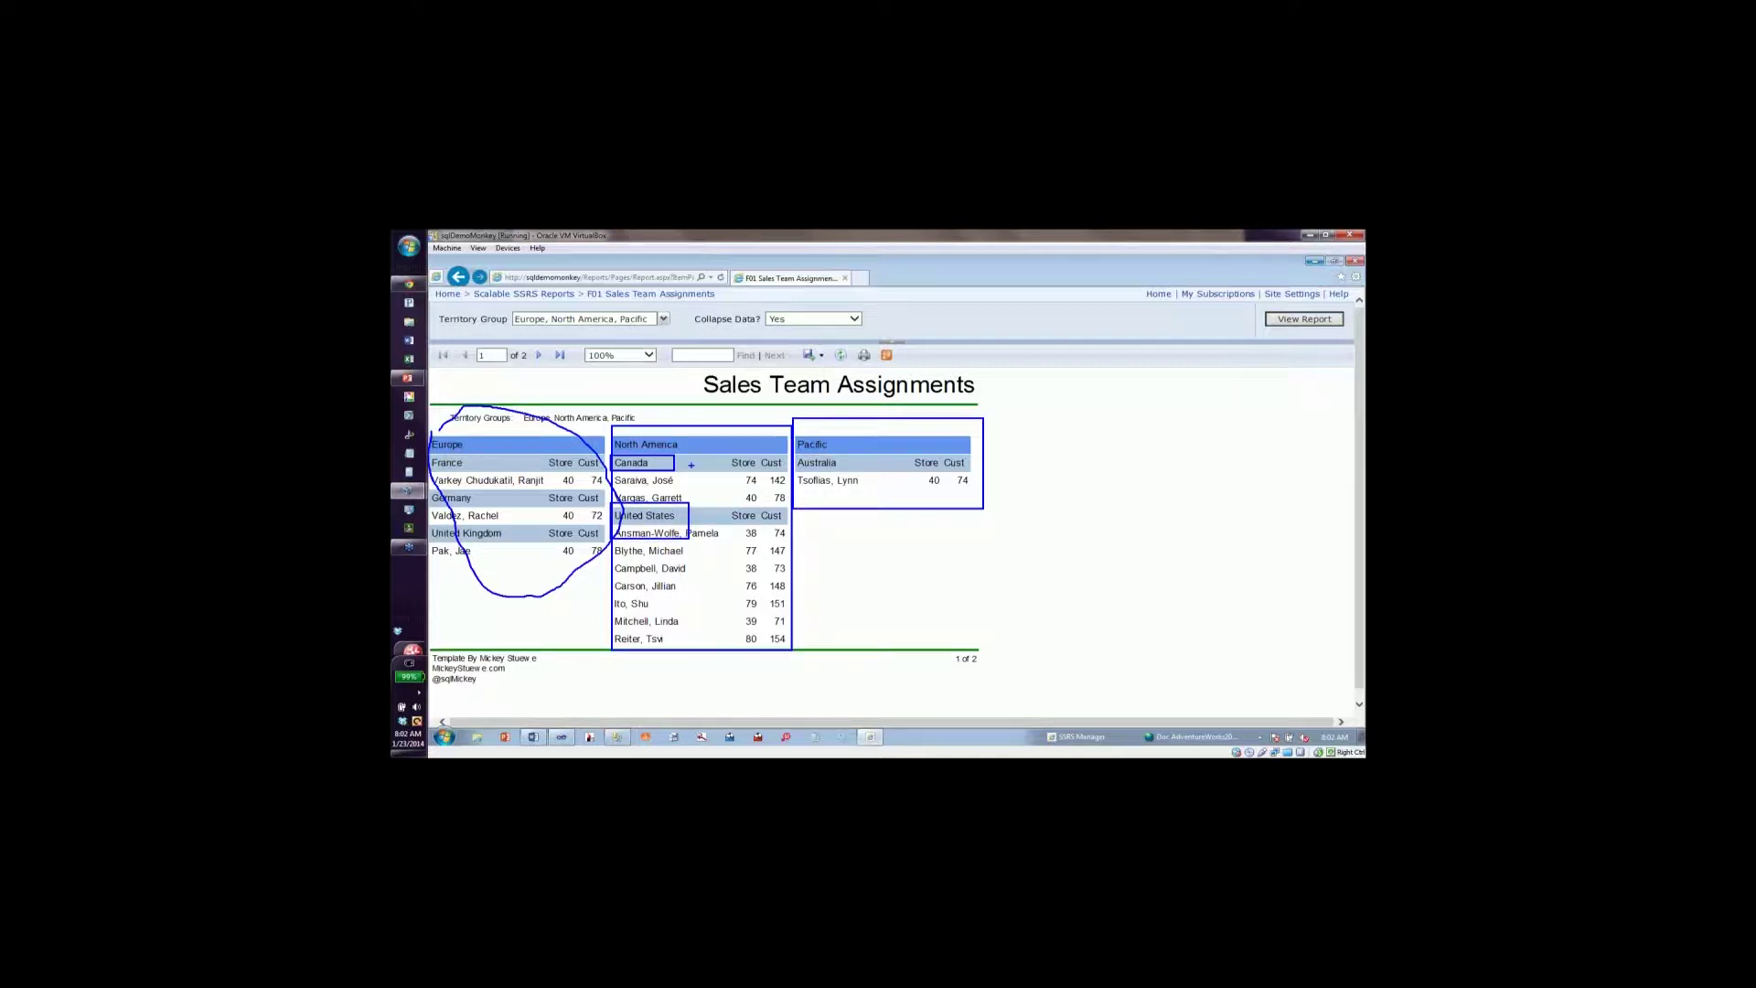
pyautogui.press('Escape')
# Exclude Europe from the Territory Group parameter and rerun the report for North America and Pacific.
pyautogui.click(665, 319)
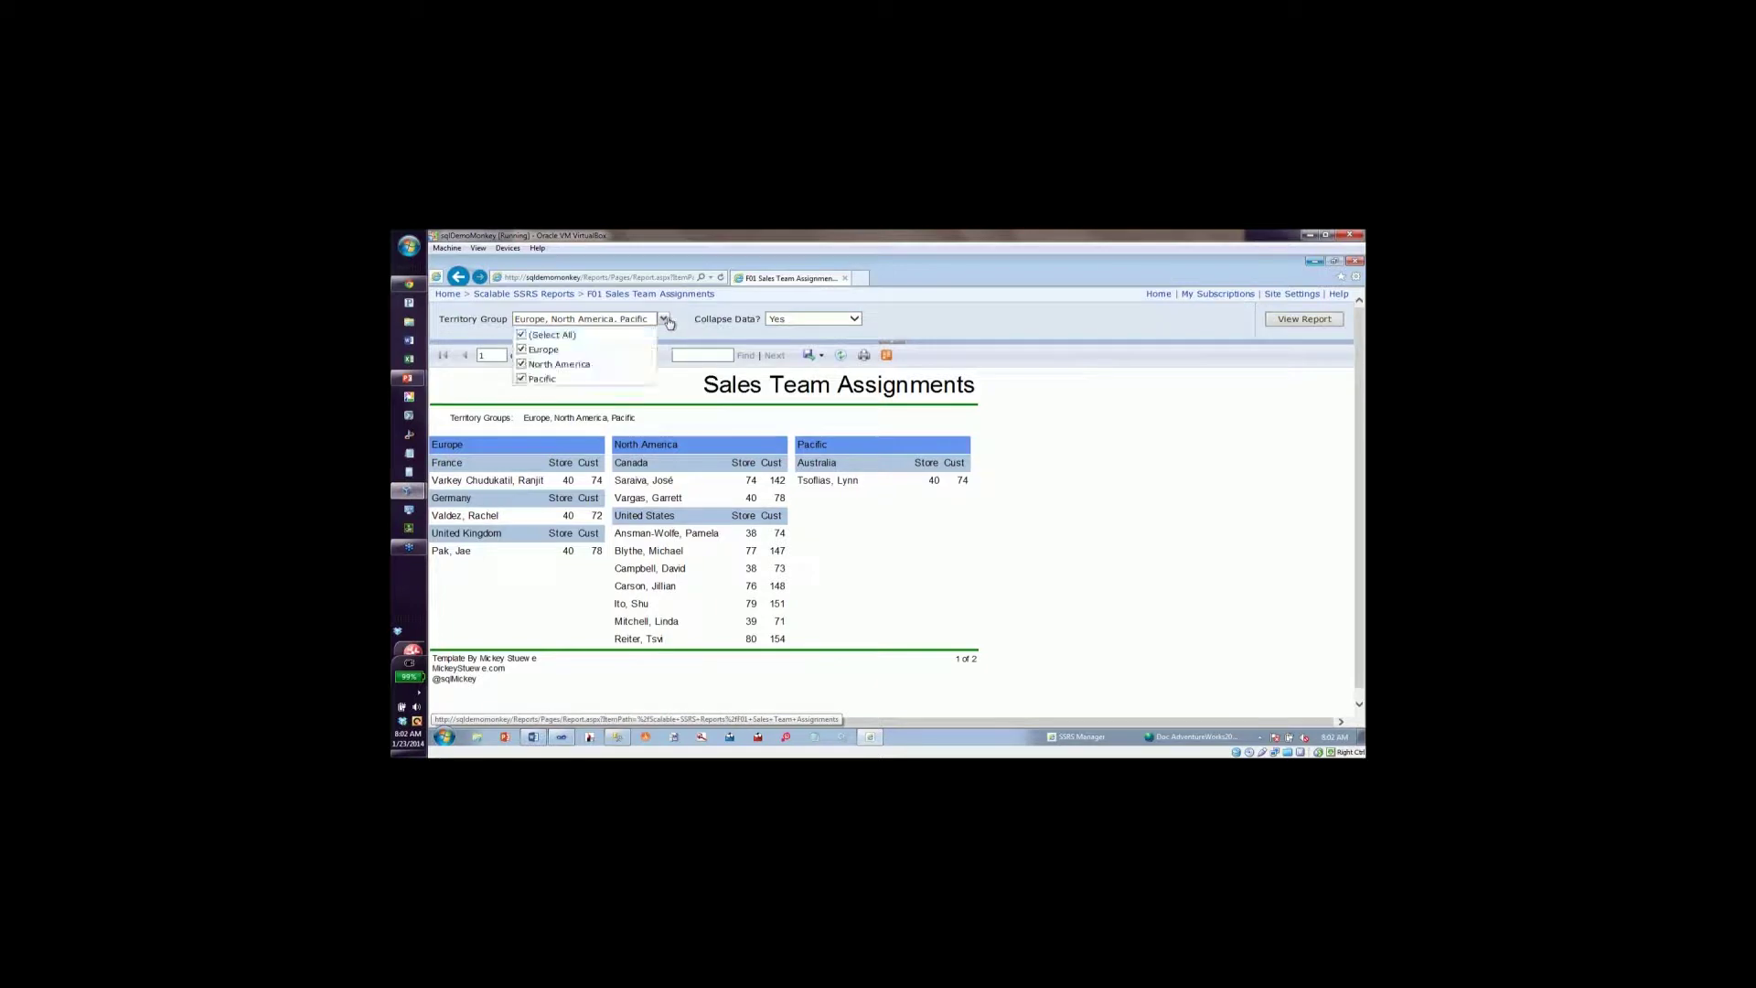
pyautogui.click(521, 350)
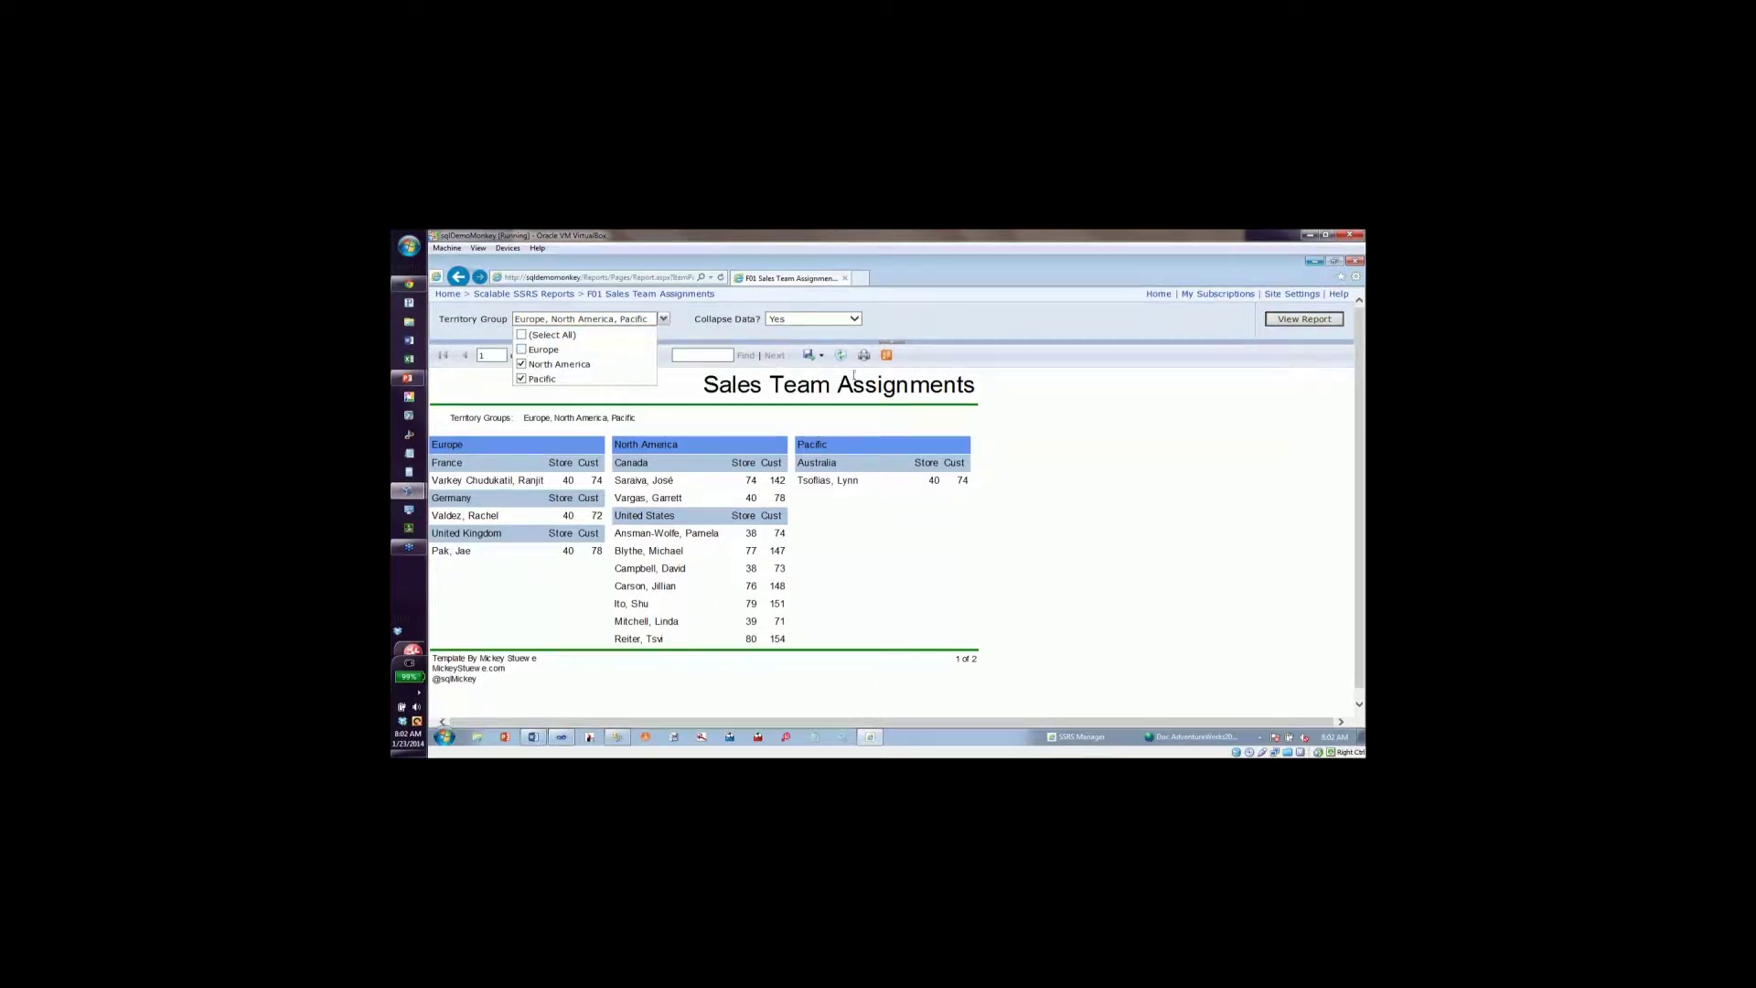
pyautogui.click(1304, 319)
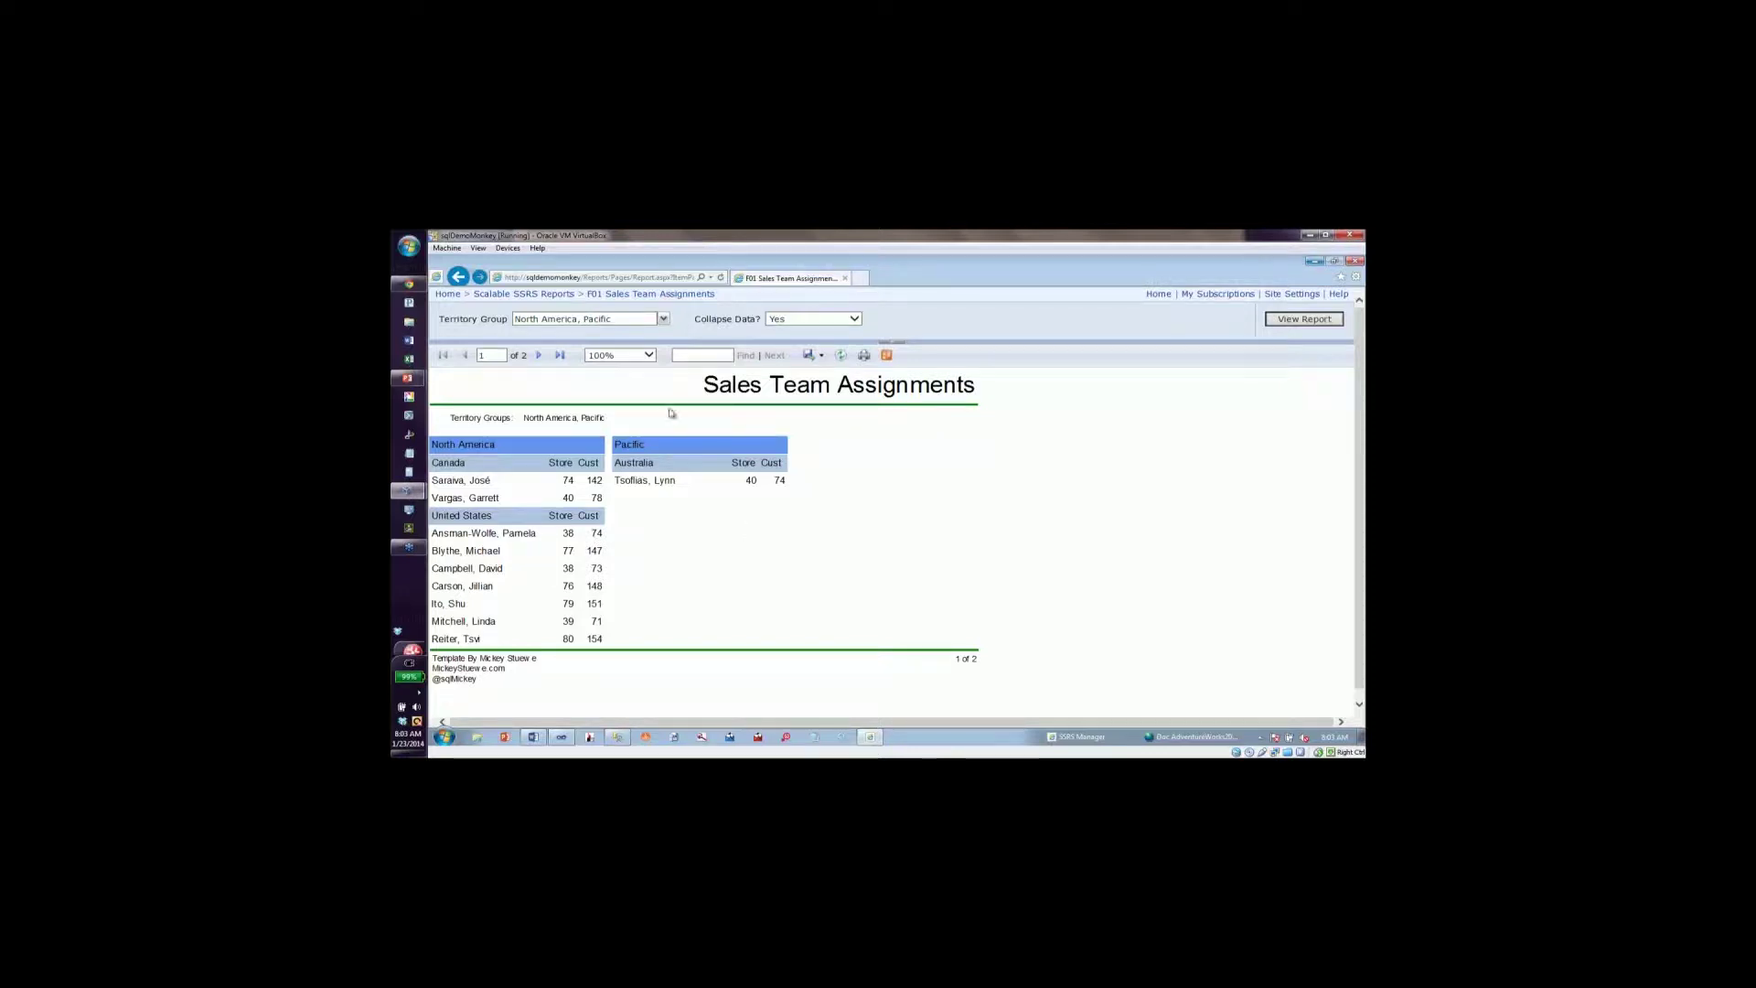
# Go to page 2 of the report and expand the store details of the first salesperson under United States.
pyautogui.click(539, 355)
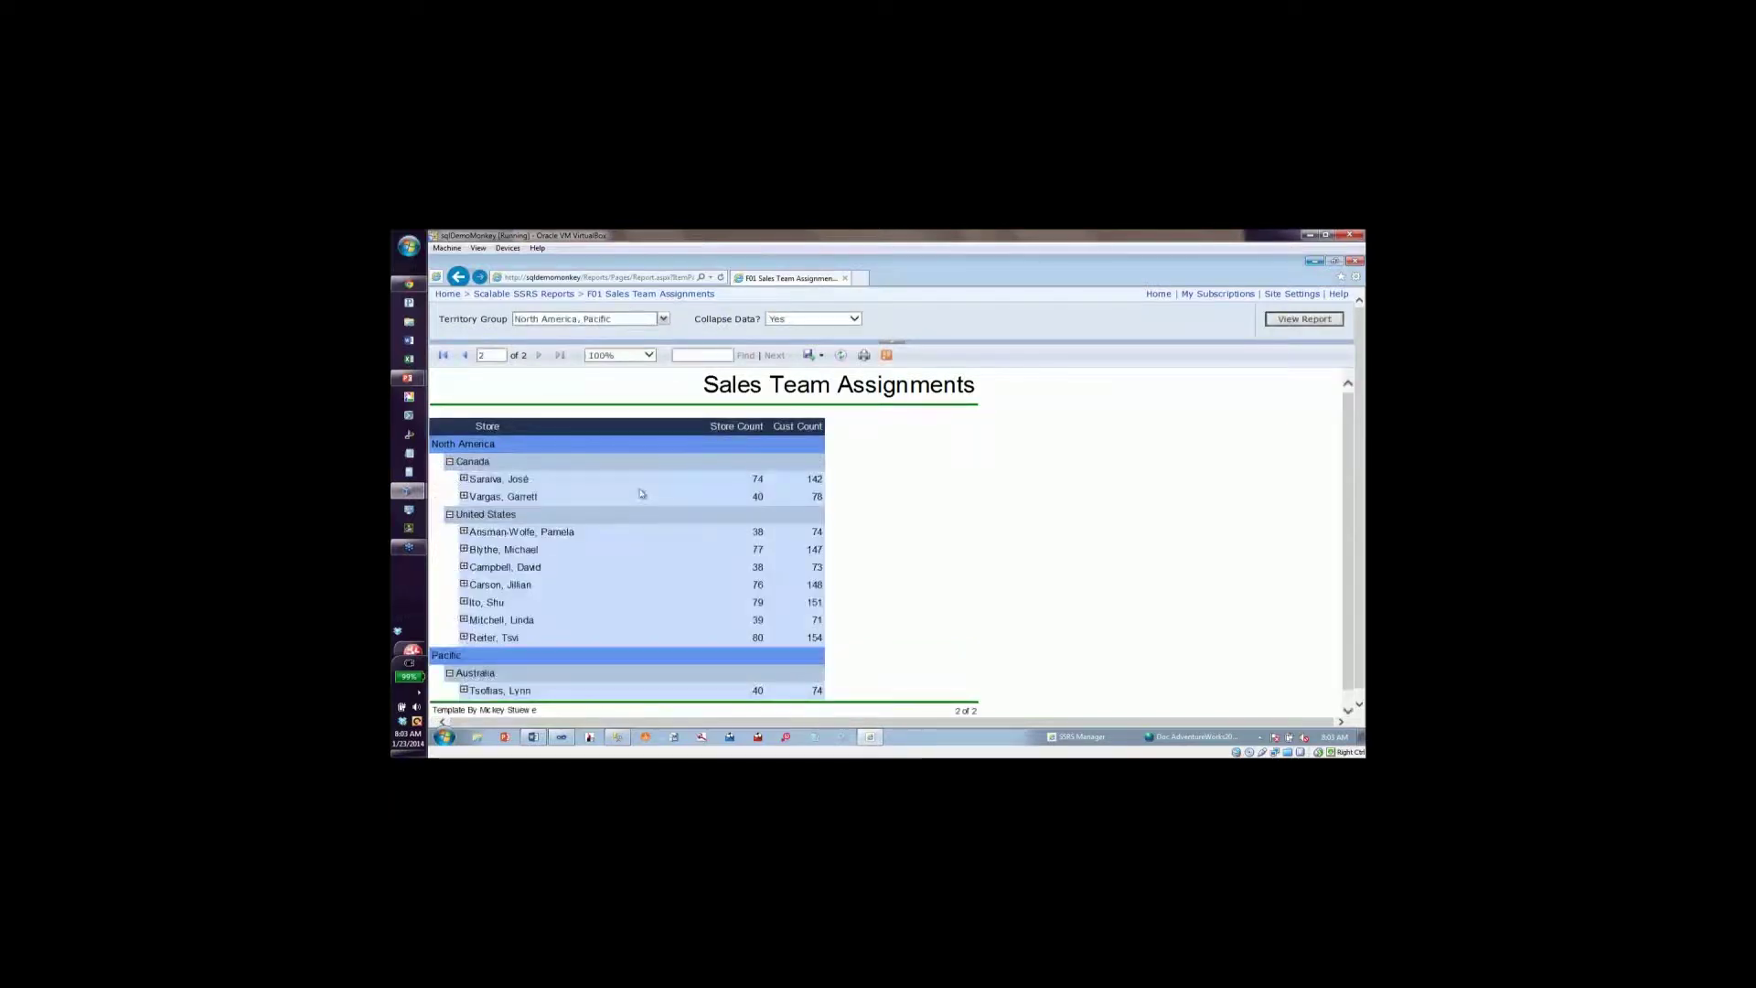
pyautogui.click(464, 532)
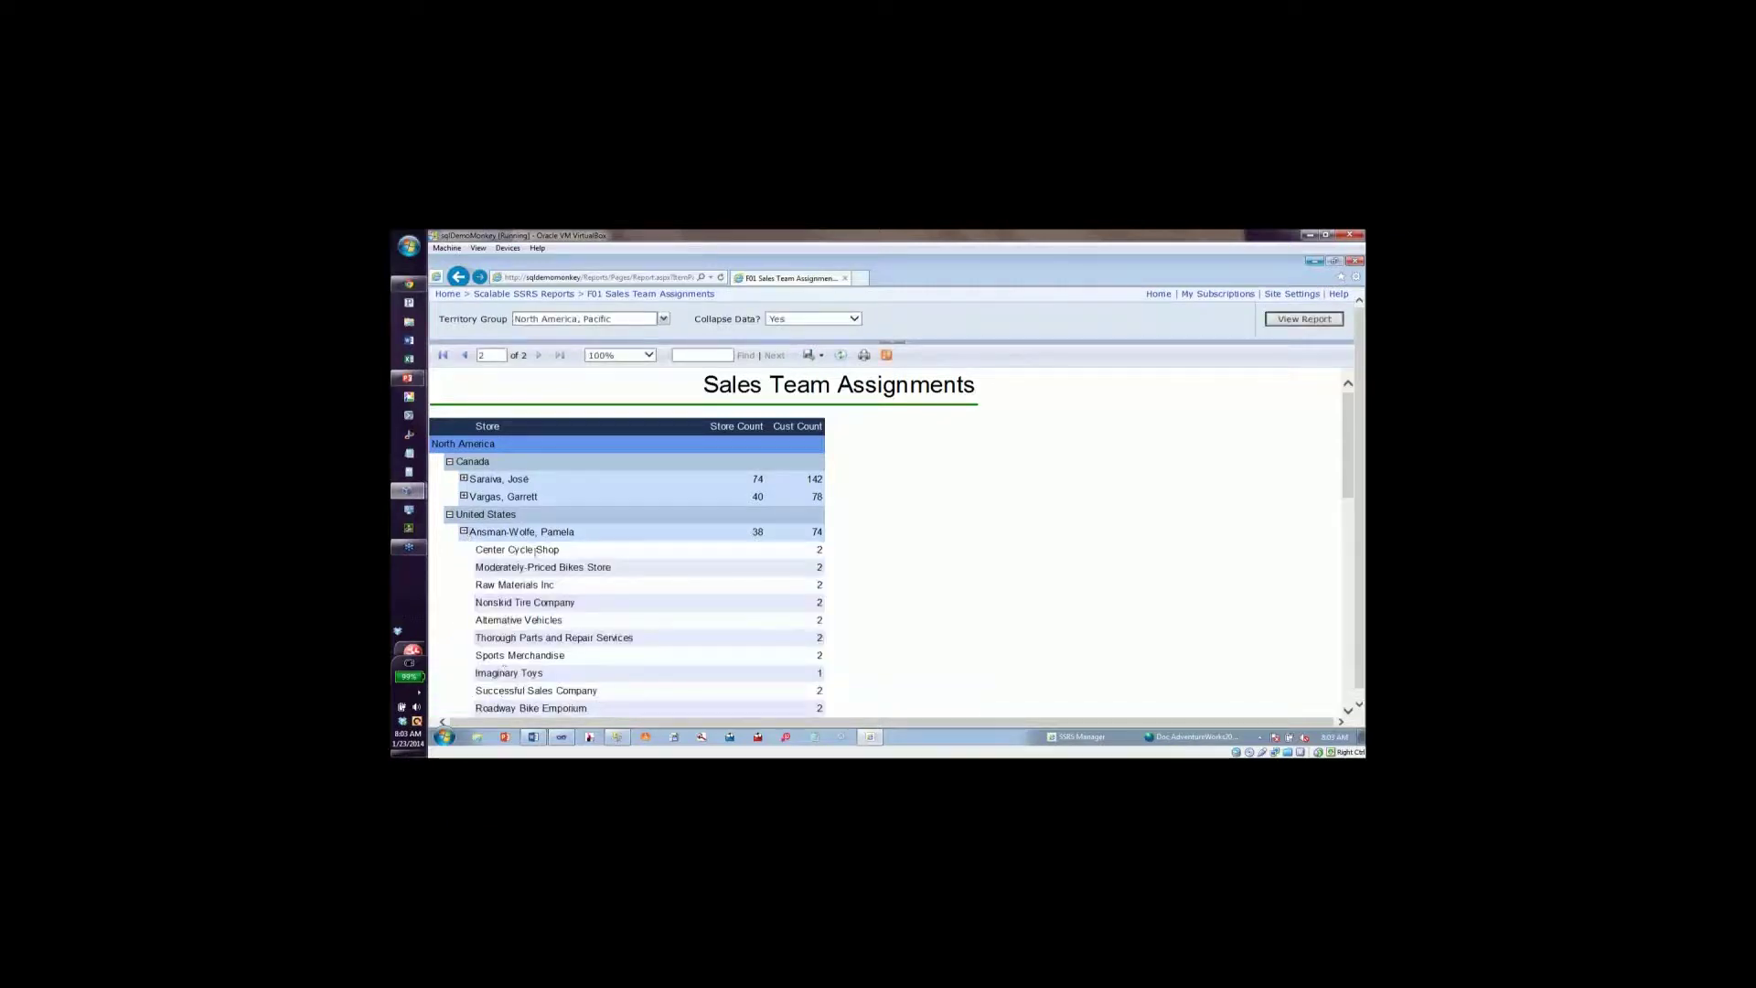
# Set Collapse Data to No, rerun the report and go to its second page.
pyautogui.click(856, 320)
pyautogui.click(839, 328)
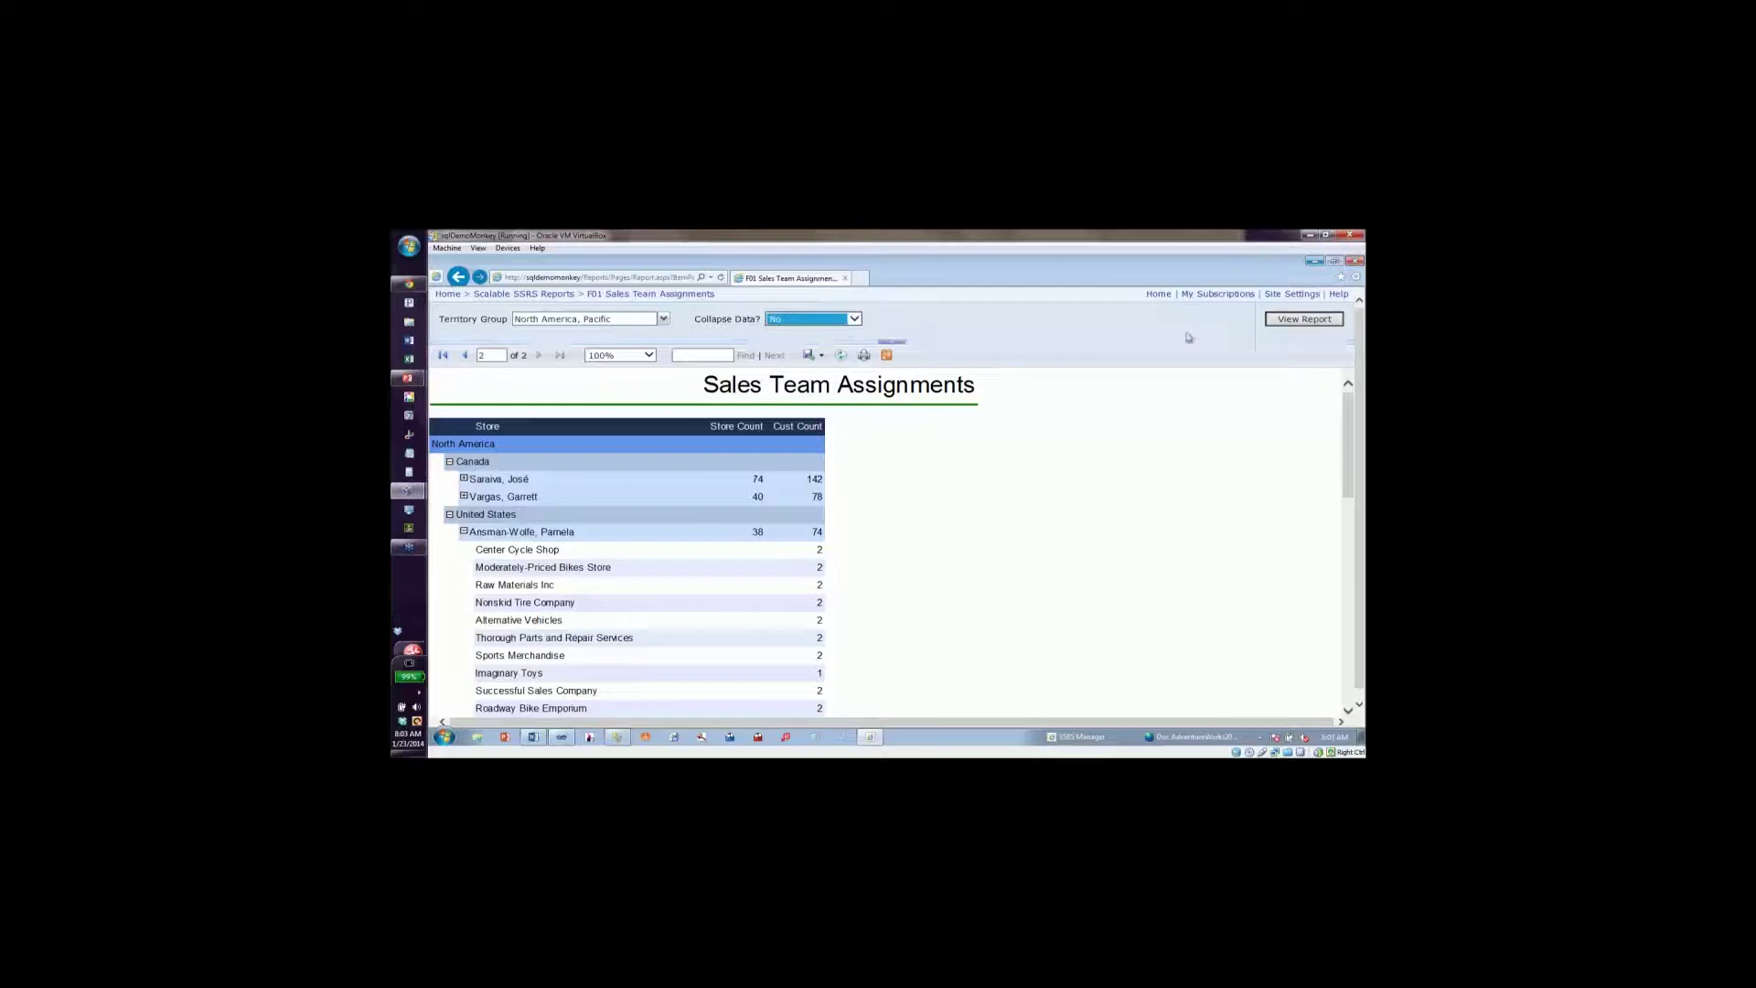
pyautogui.click(1284, 320)
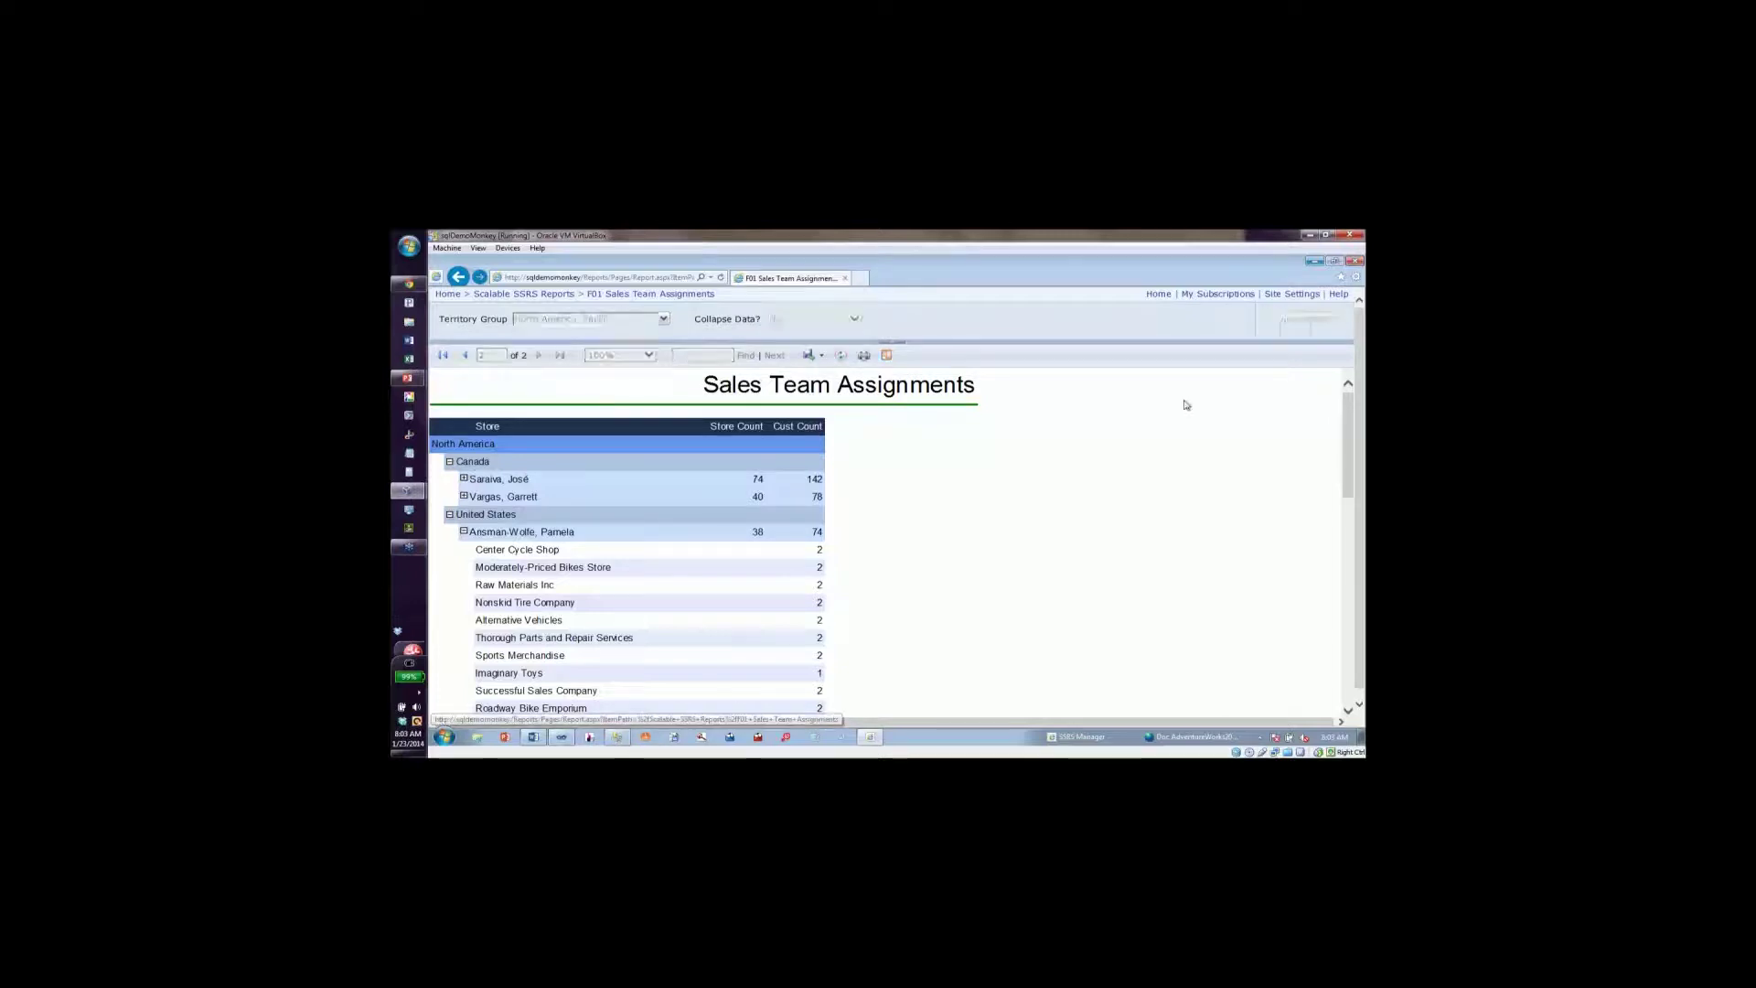
pyautogui.click(539, 357)
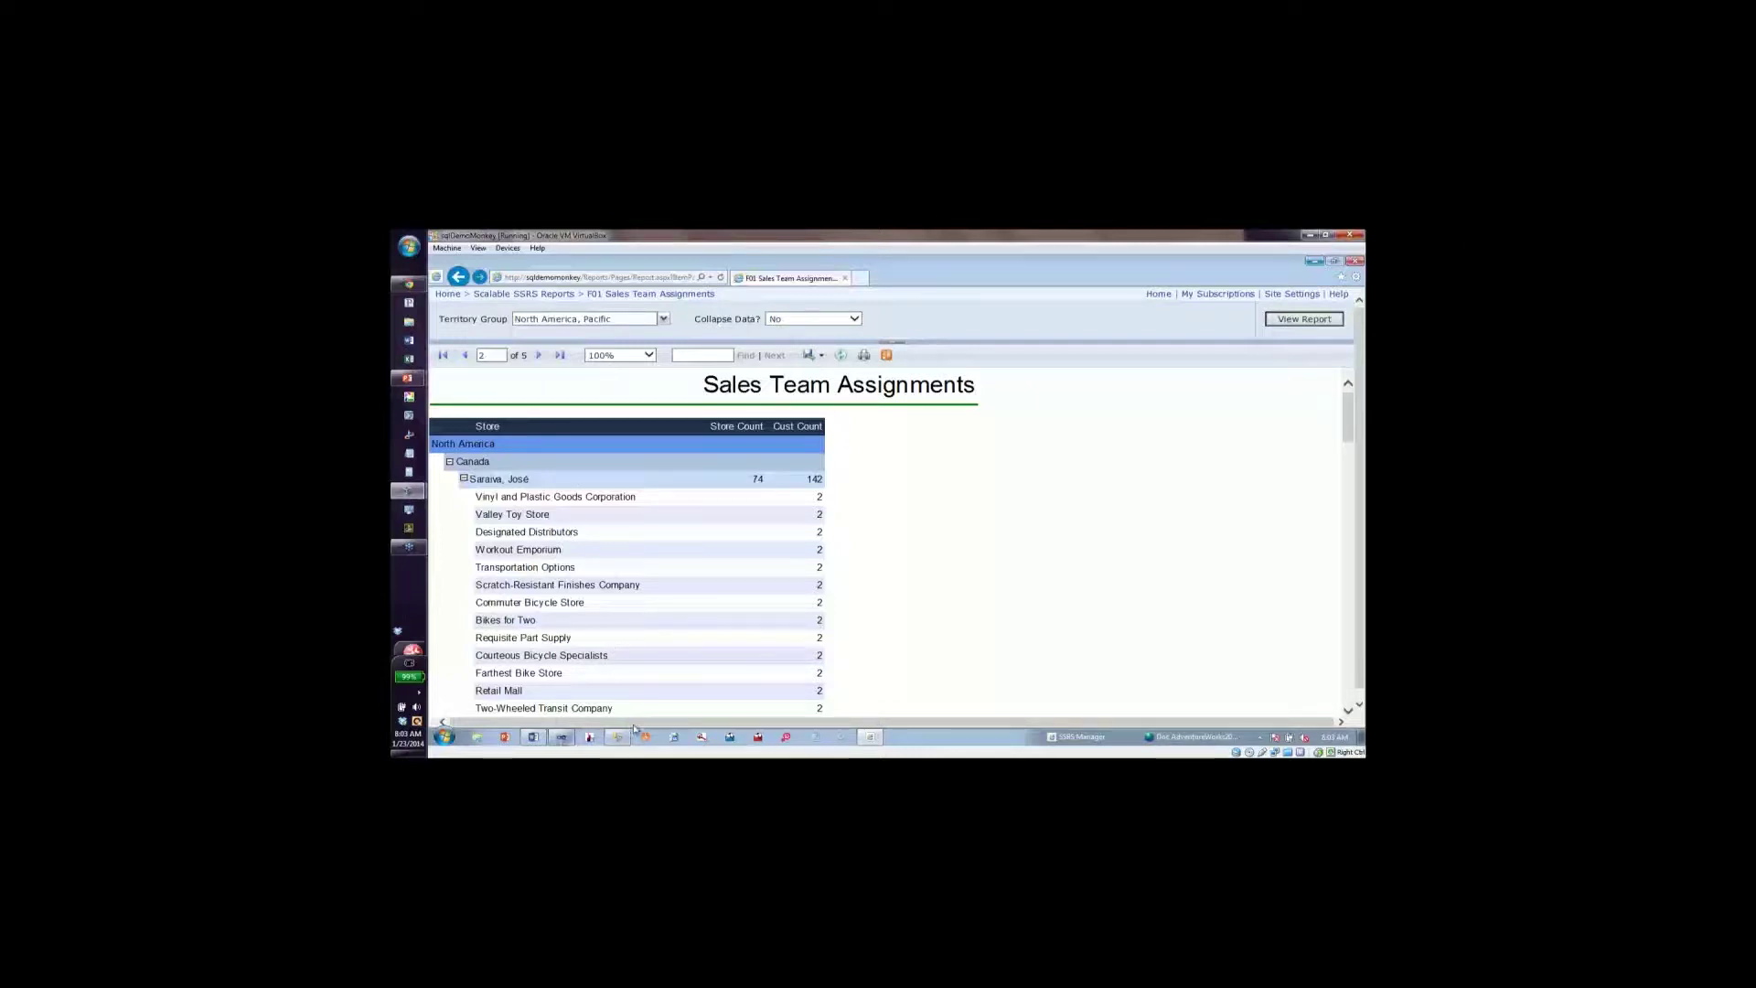
# Switch to Visual Studio and open the report 01 Sales Team Assignments.rdl in design view.
pyautogui.click(561, 738)
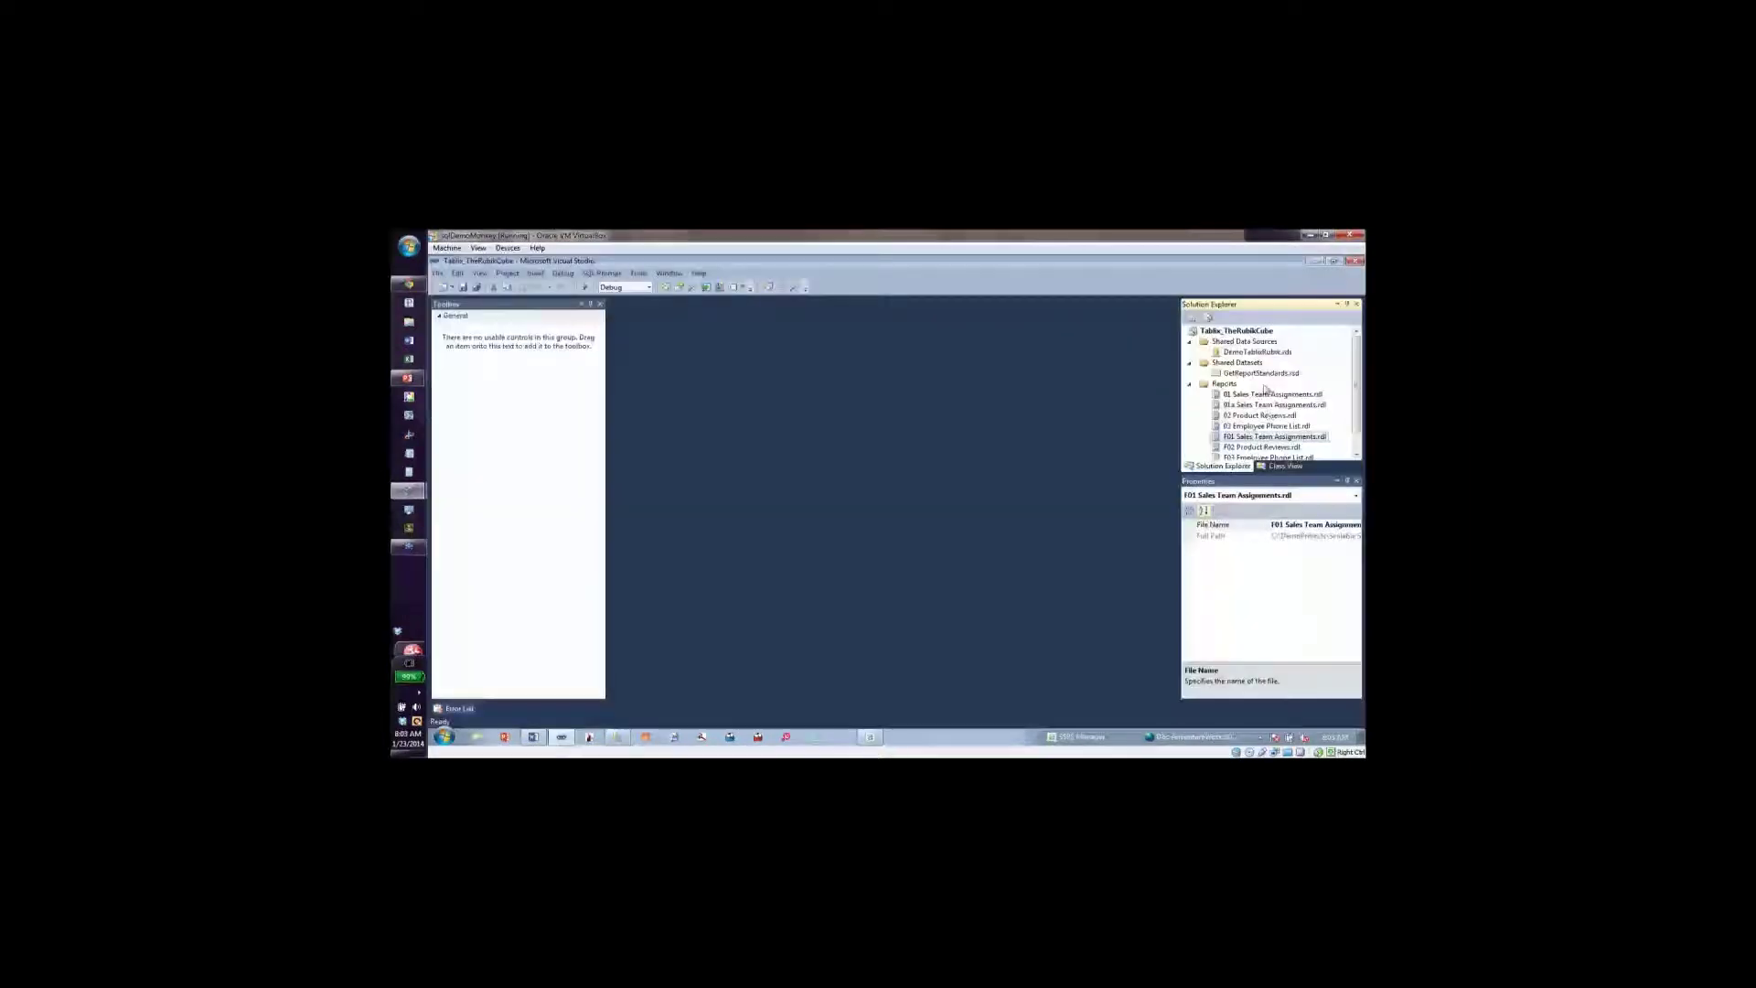
pyautogui.doubleClick(1263, 397)
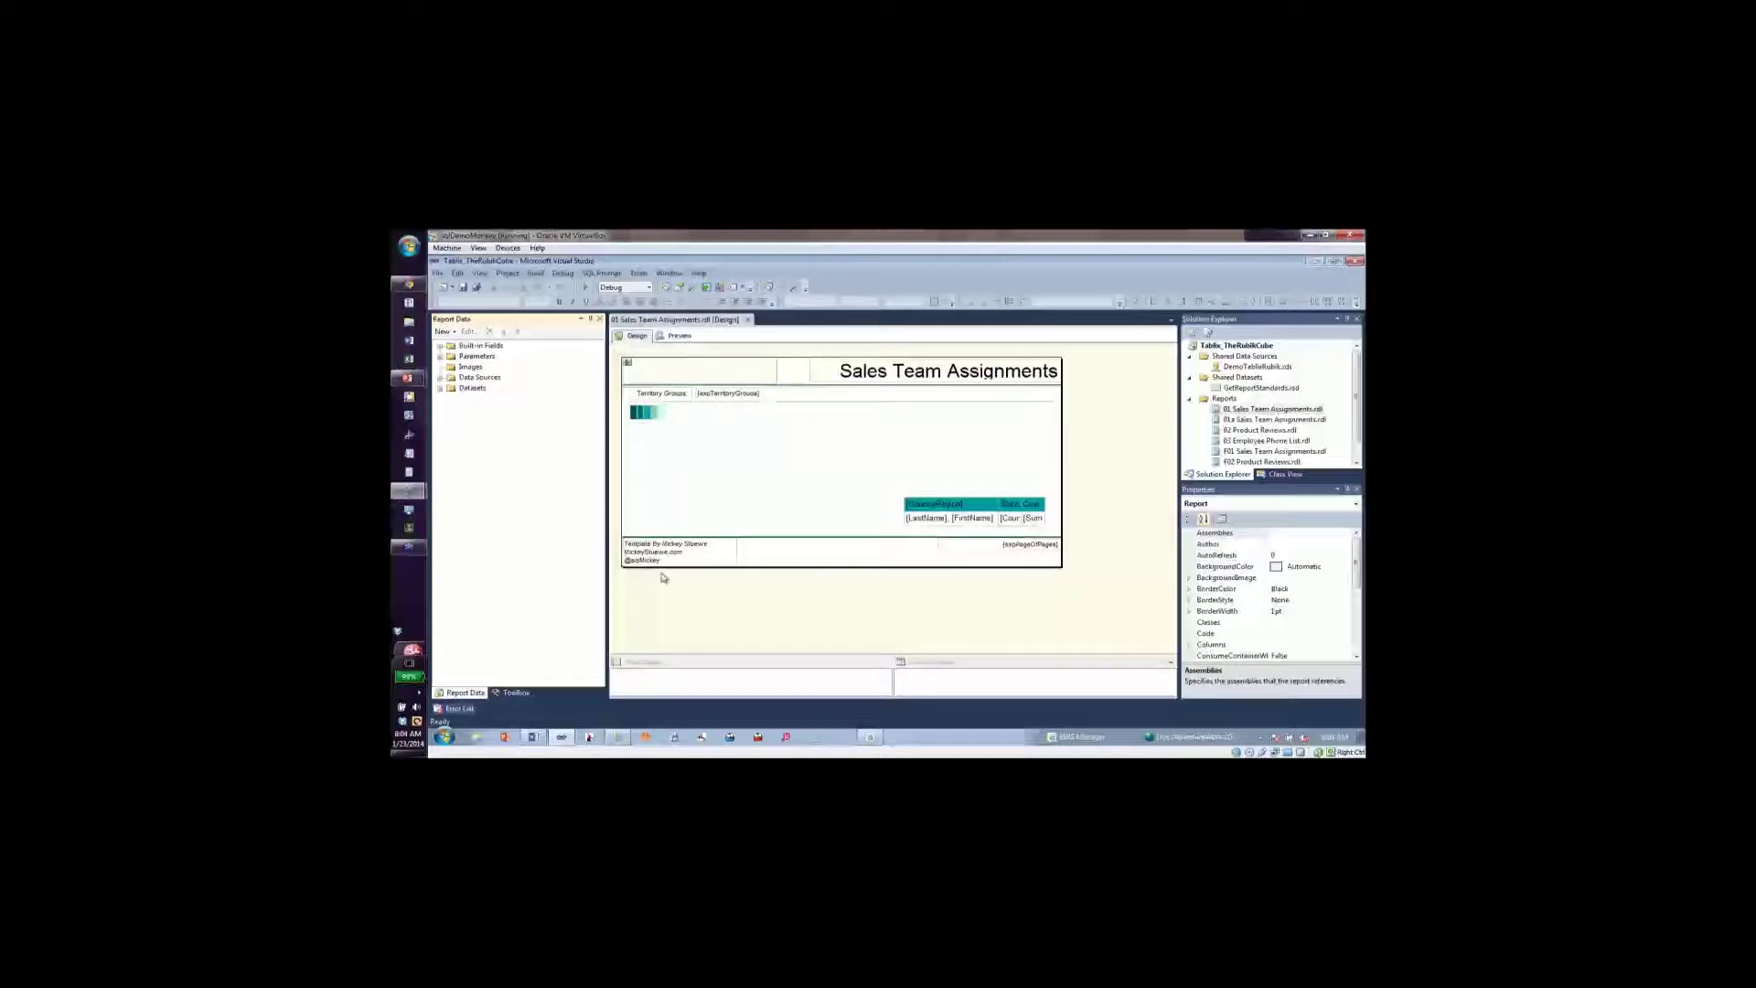
pyautogui.click(643, 421)
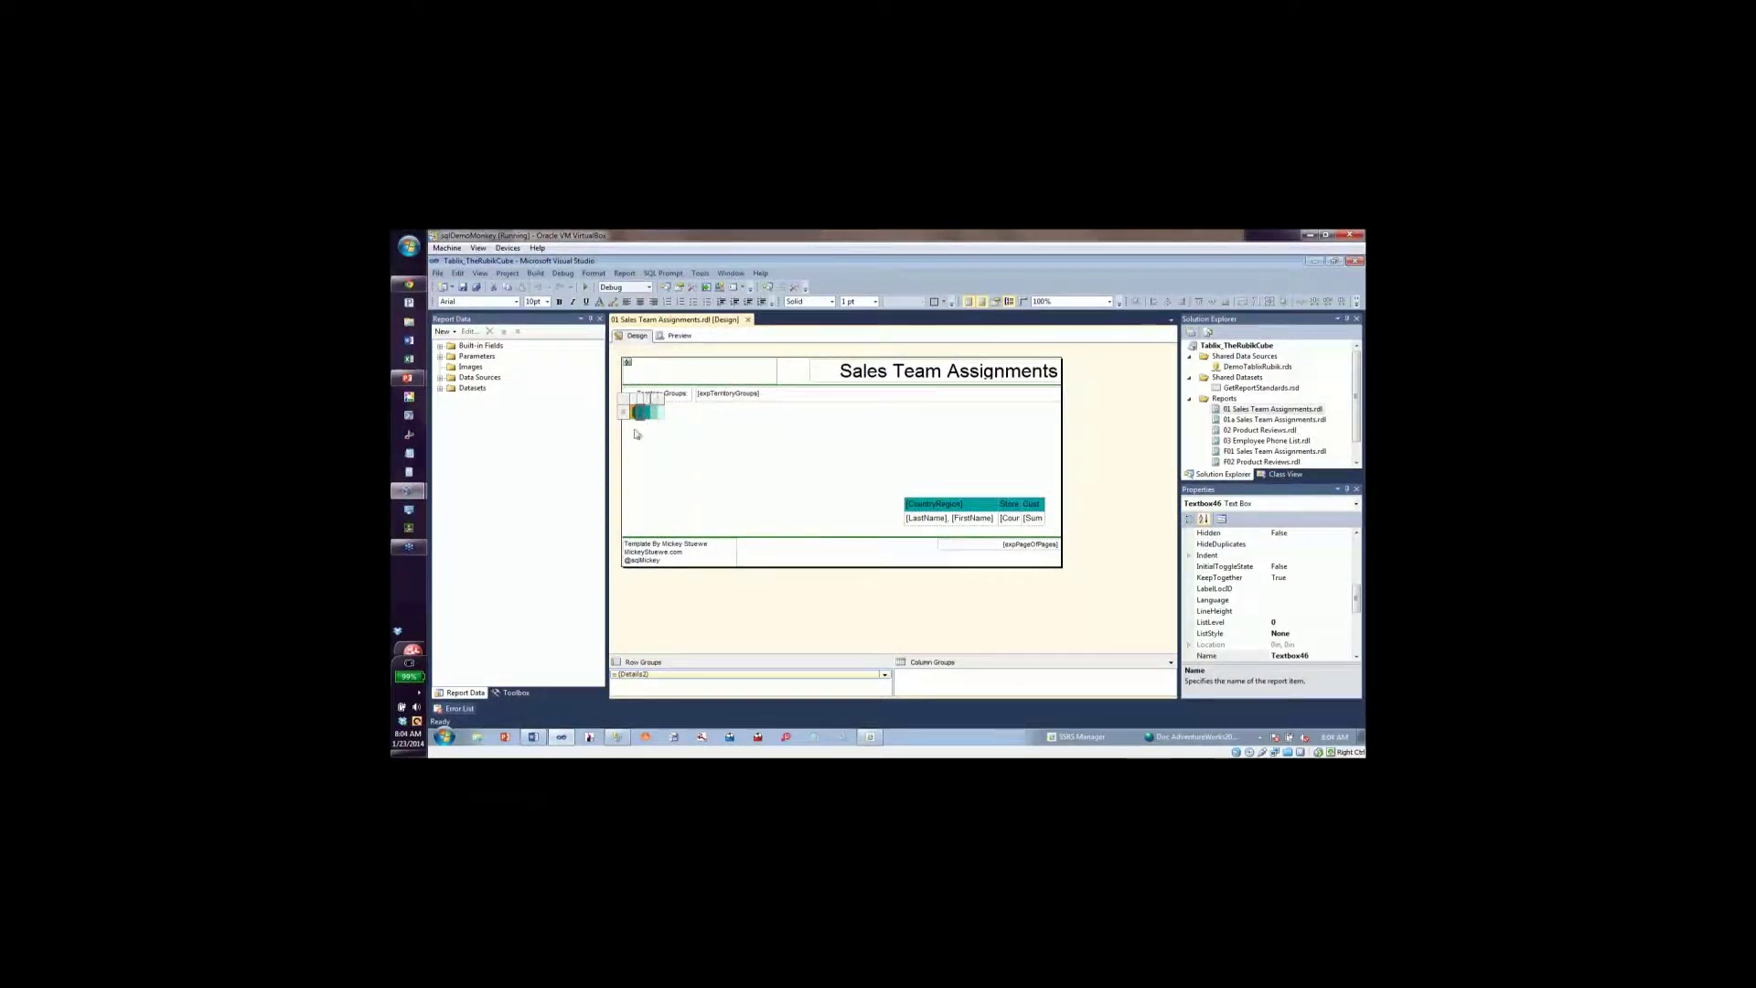
pyautogui.click(638, 433)
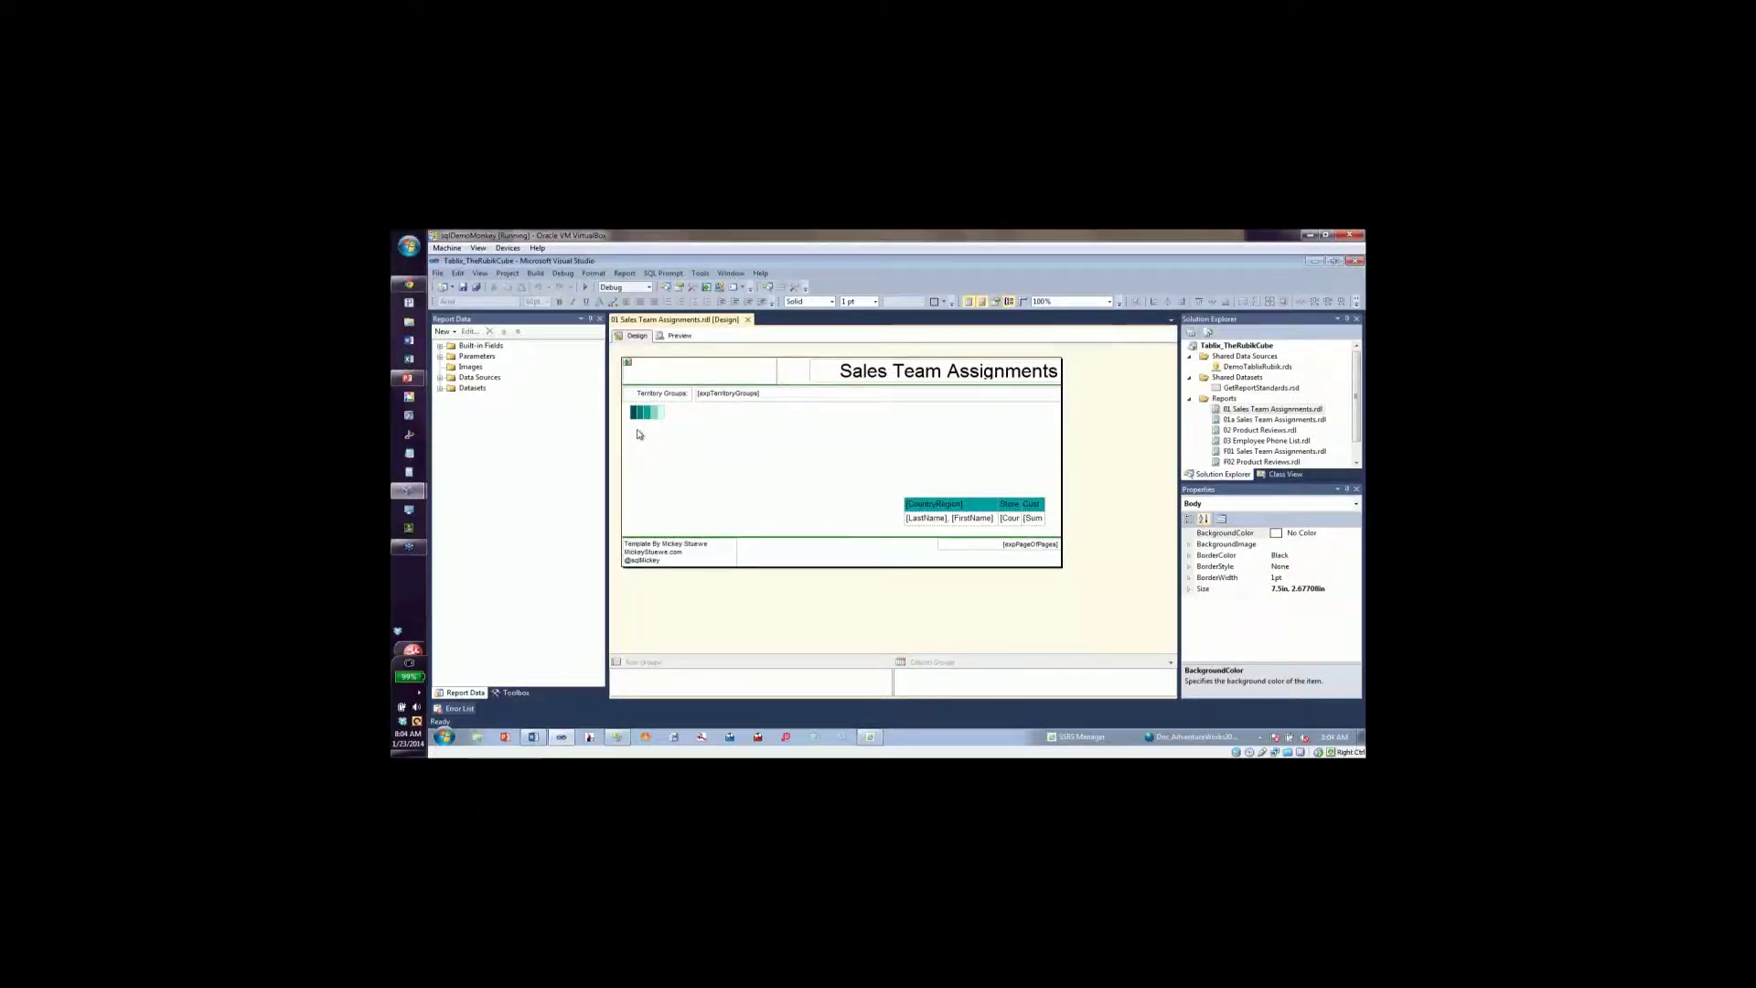
# Add a matrix to the report body just below the colour swatches.
pyautogui.click(514, 693)
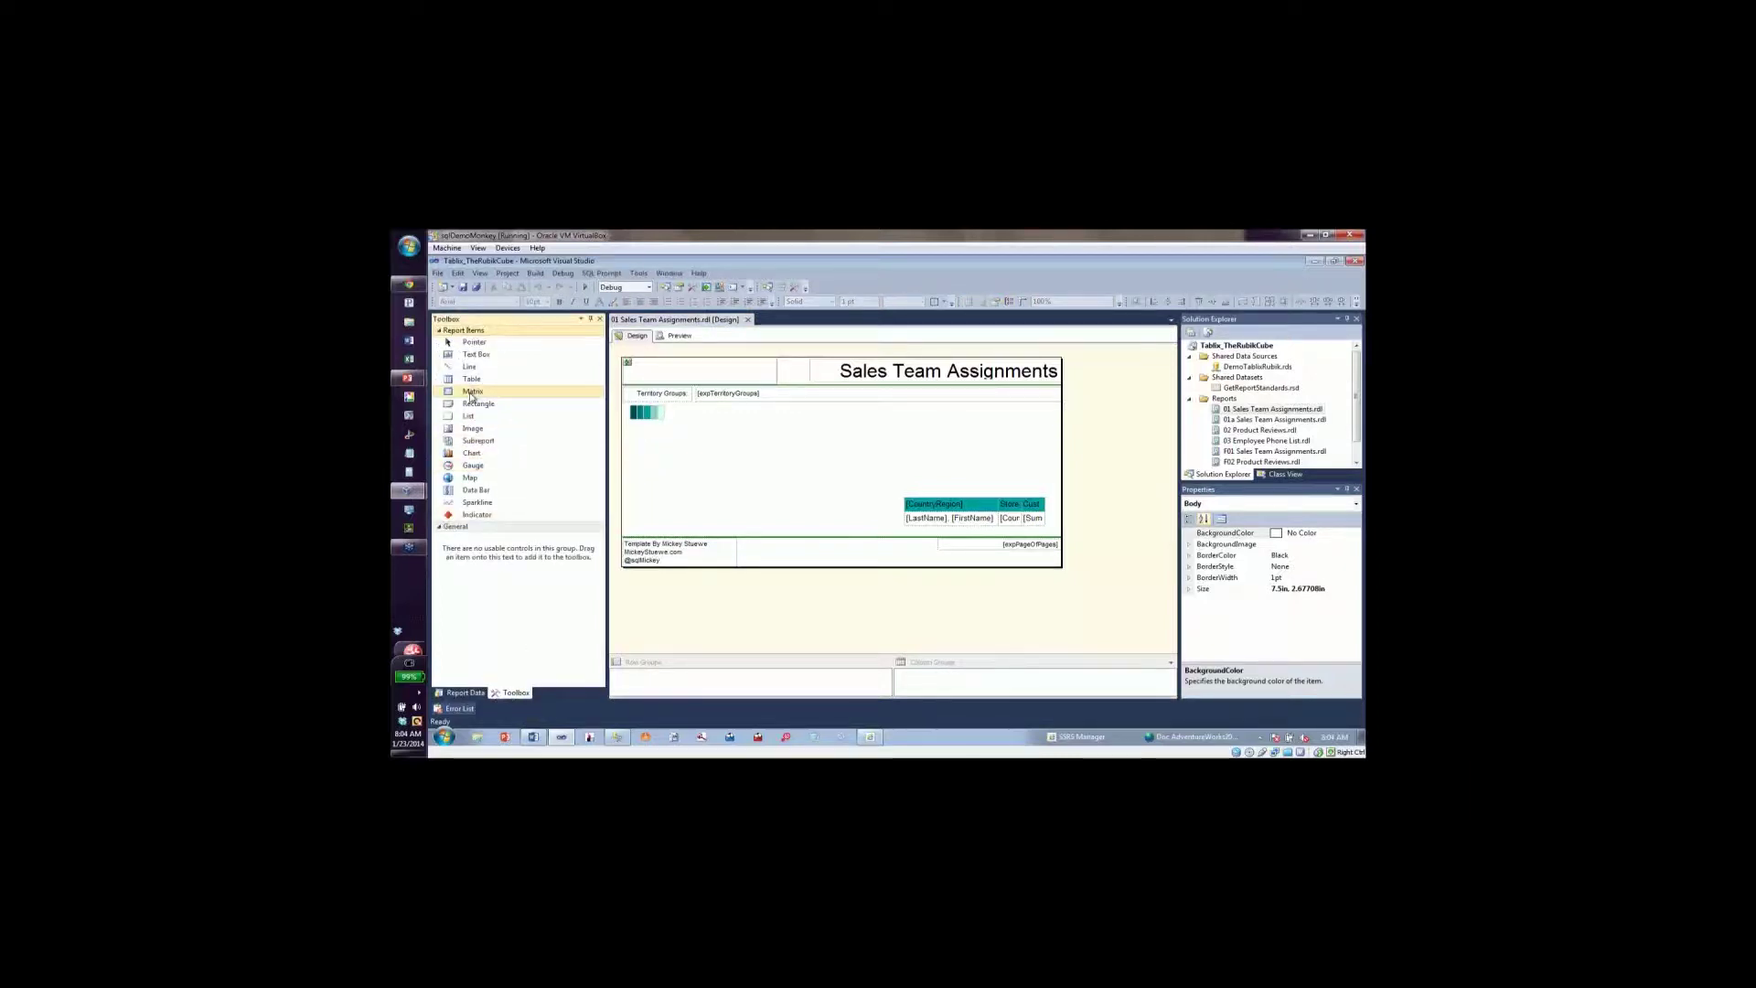
pyautogui.moveTo(472, 393); pyautogui.dragTo(633, 429)
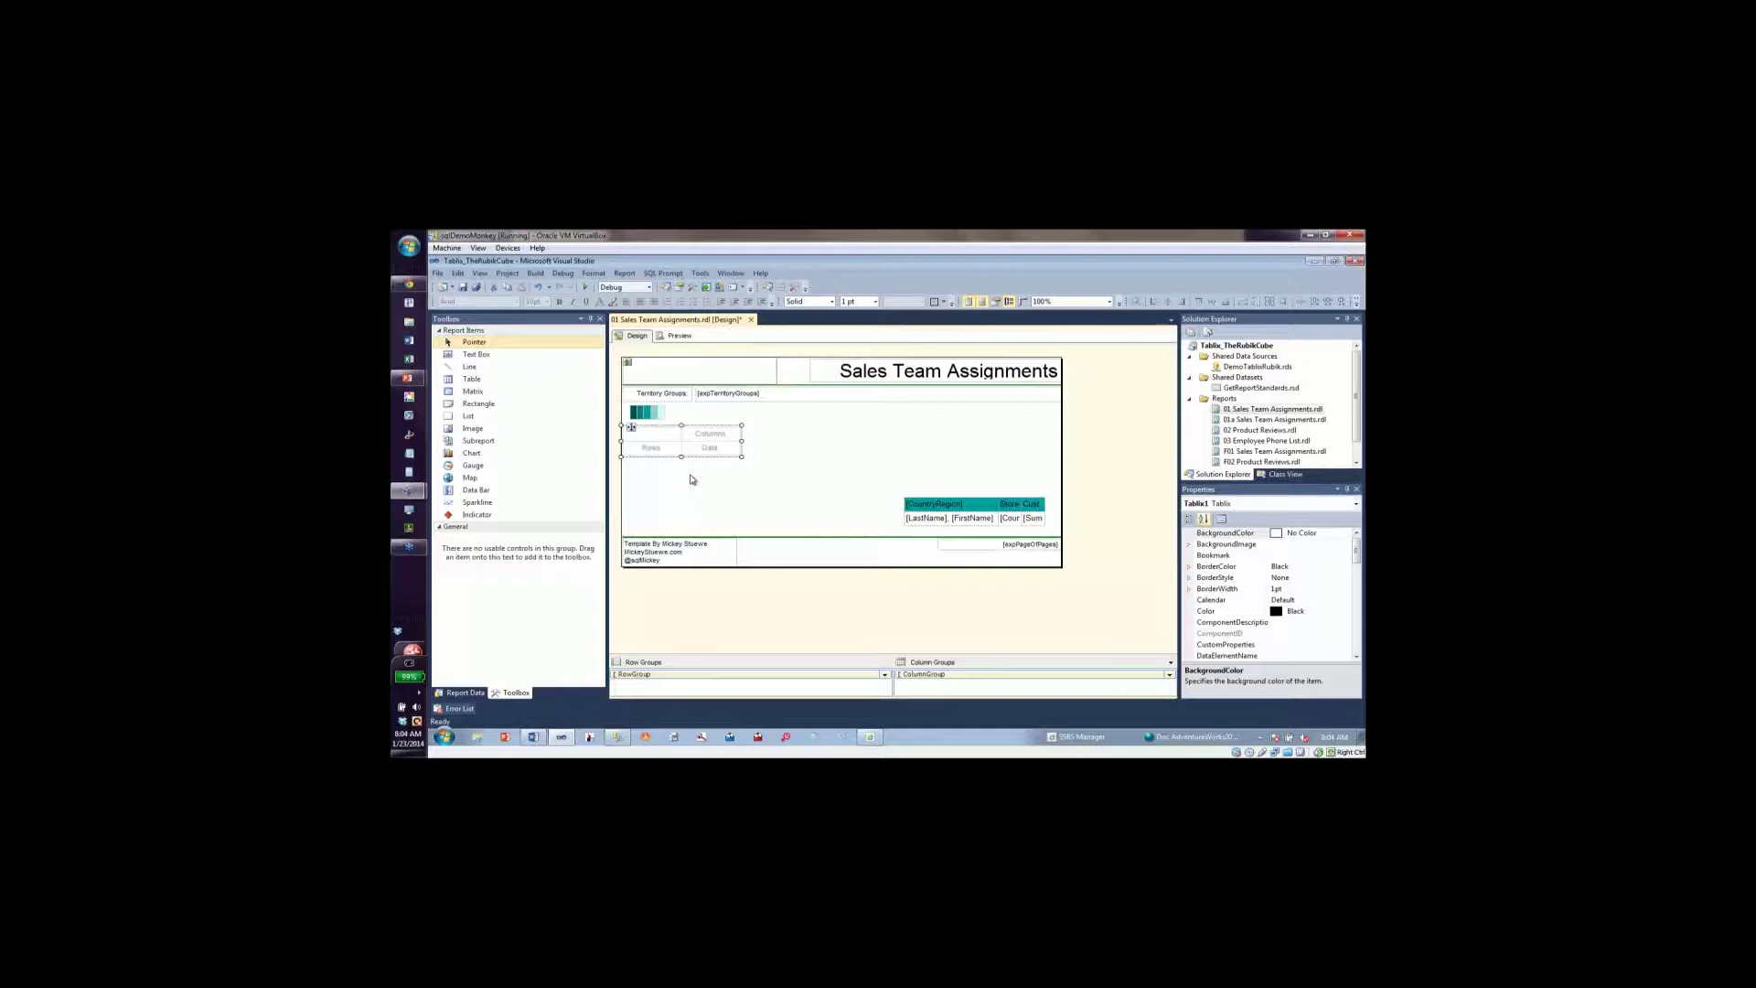
pyautogui.moveTo(719, 455)
# Delete the matrix's row header column together with its row group.
pyautogui.click(656, 455)
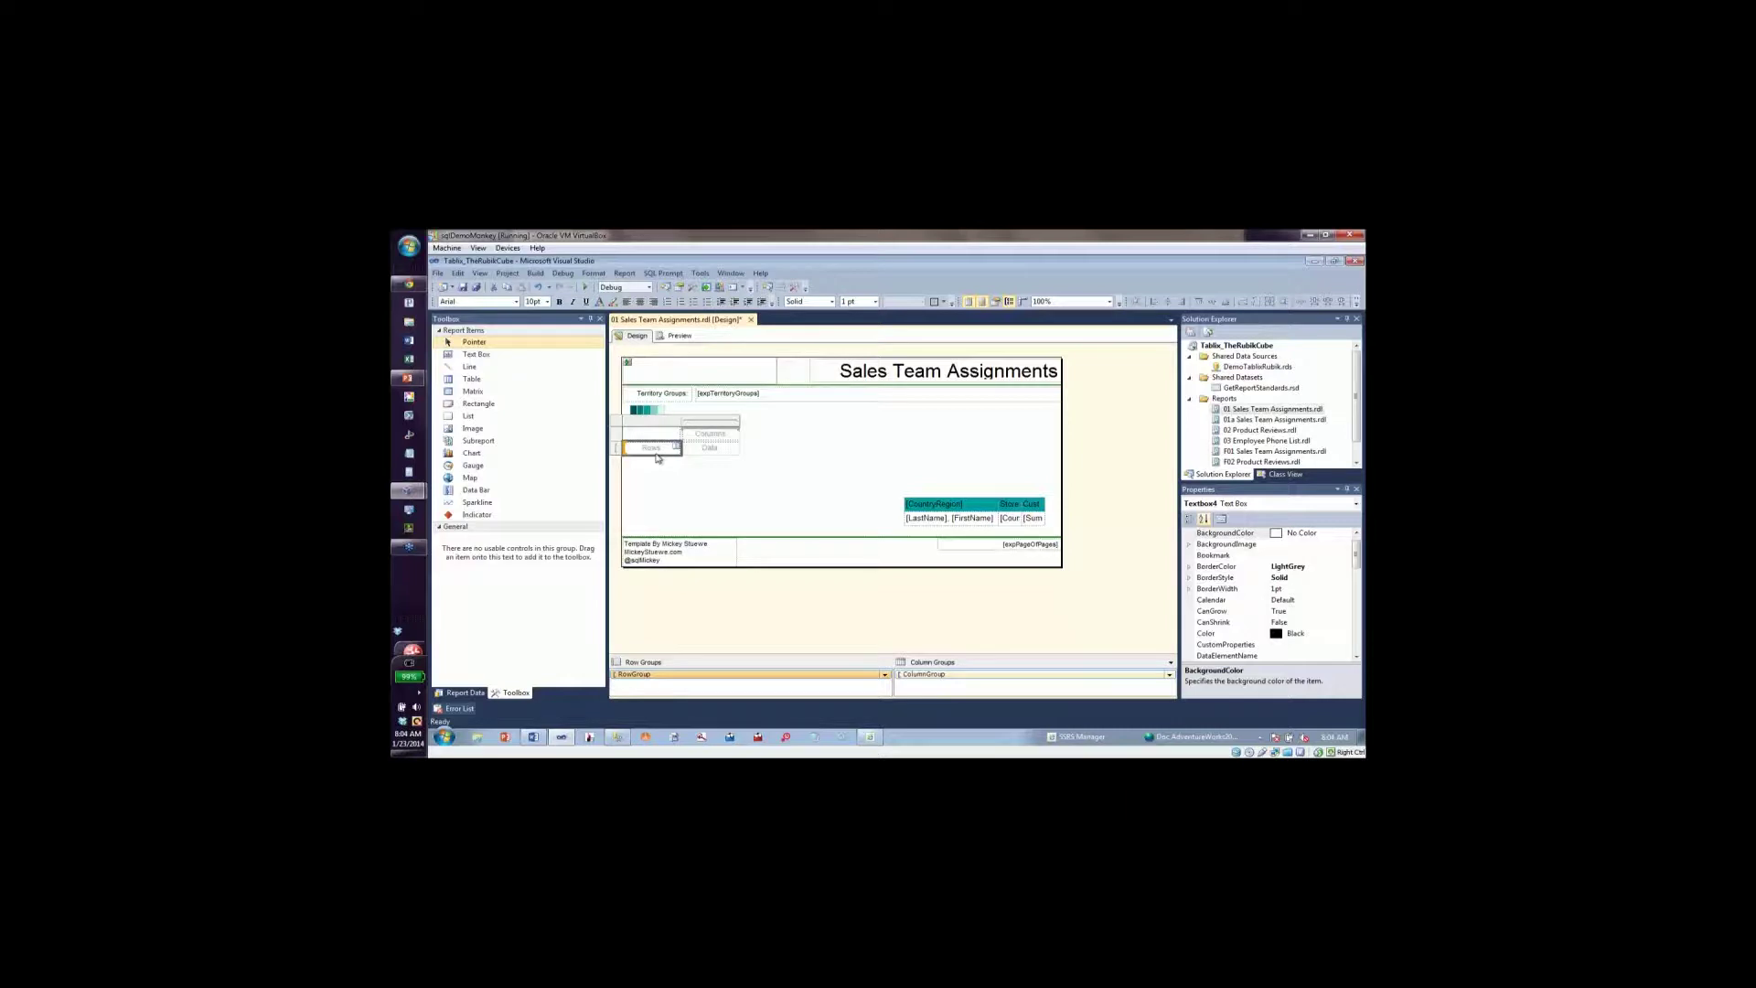
pyautogui.click(655, 423)
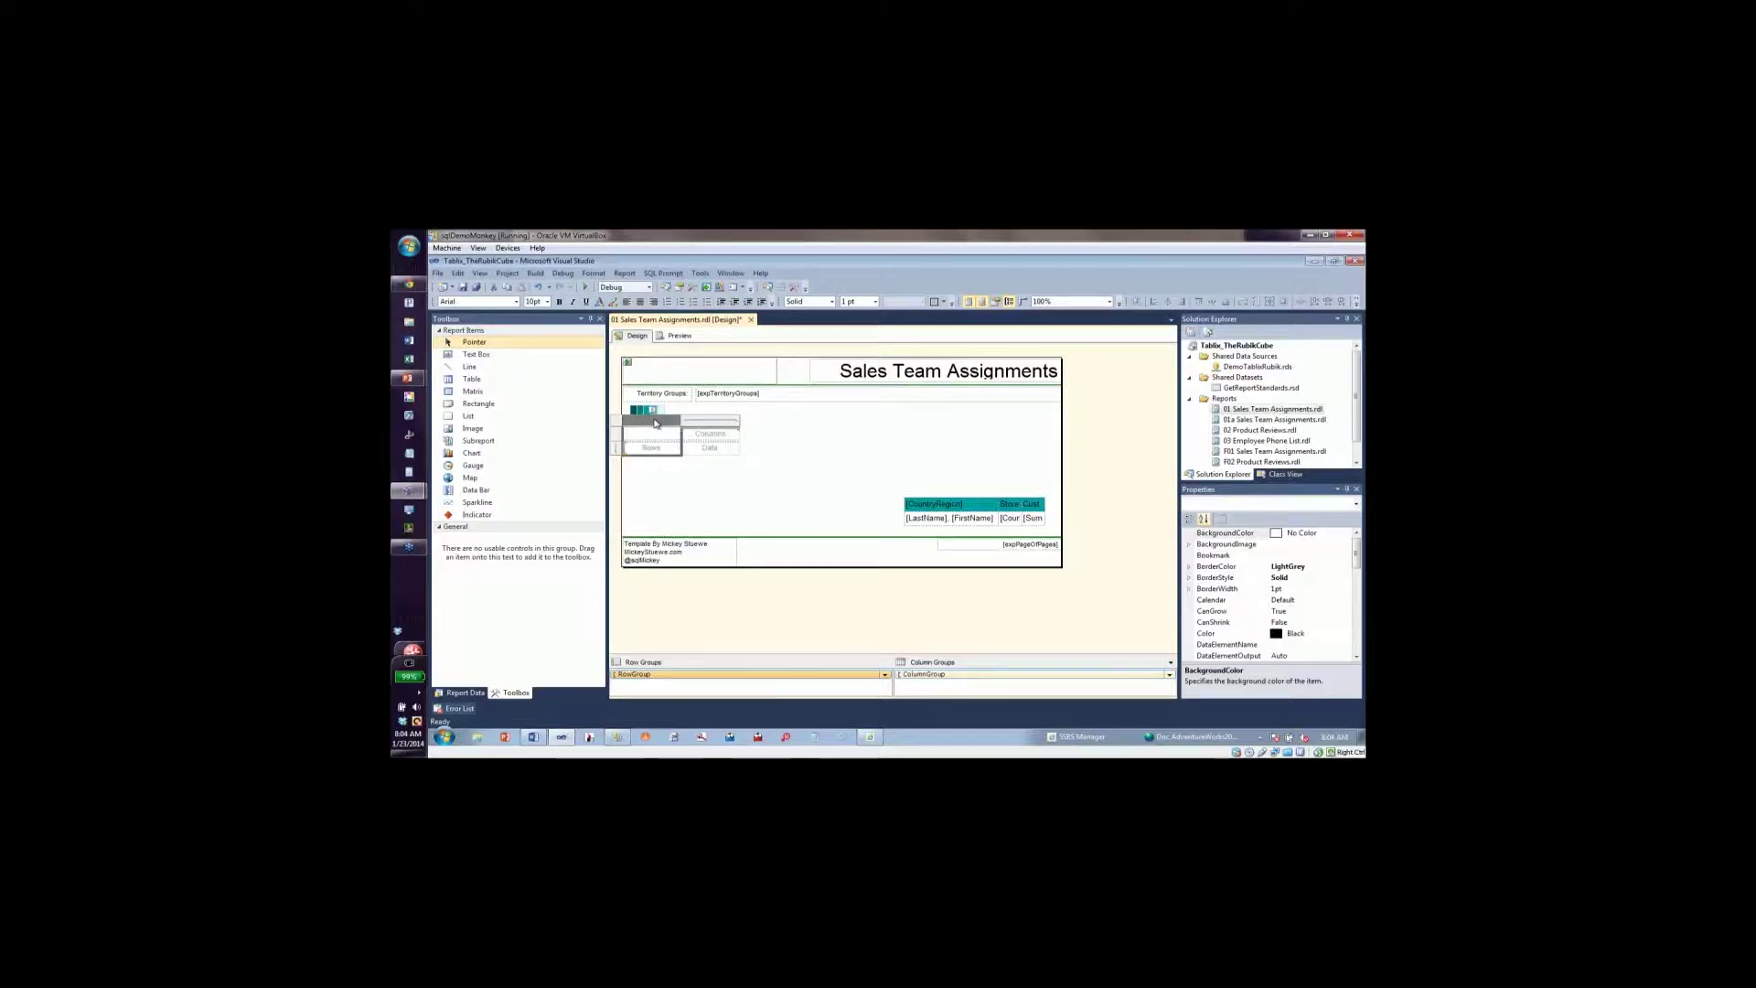
pyautogui.rightClick(655, 423)
pyautogui.click(675, 444)
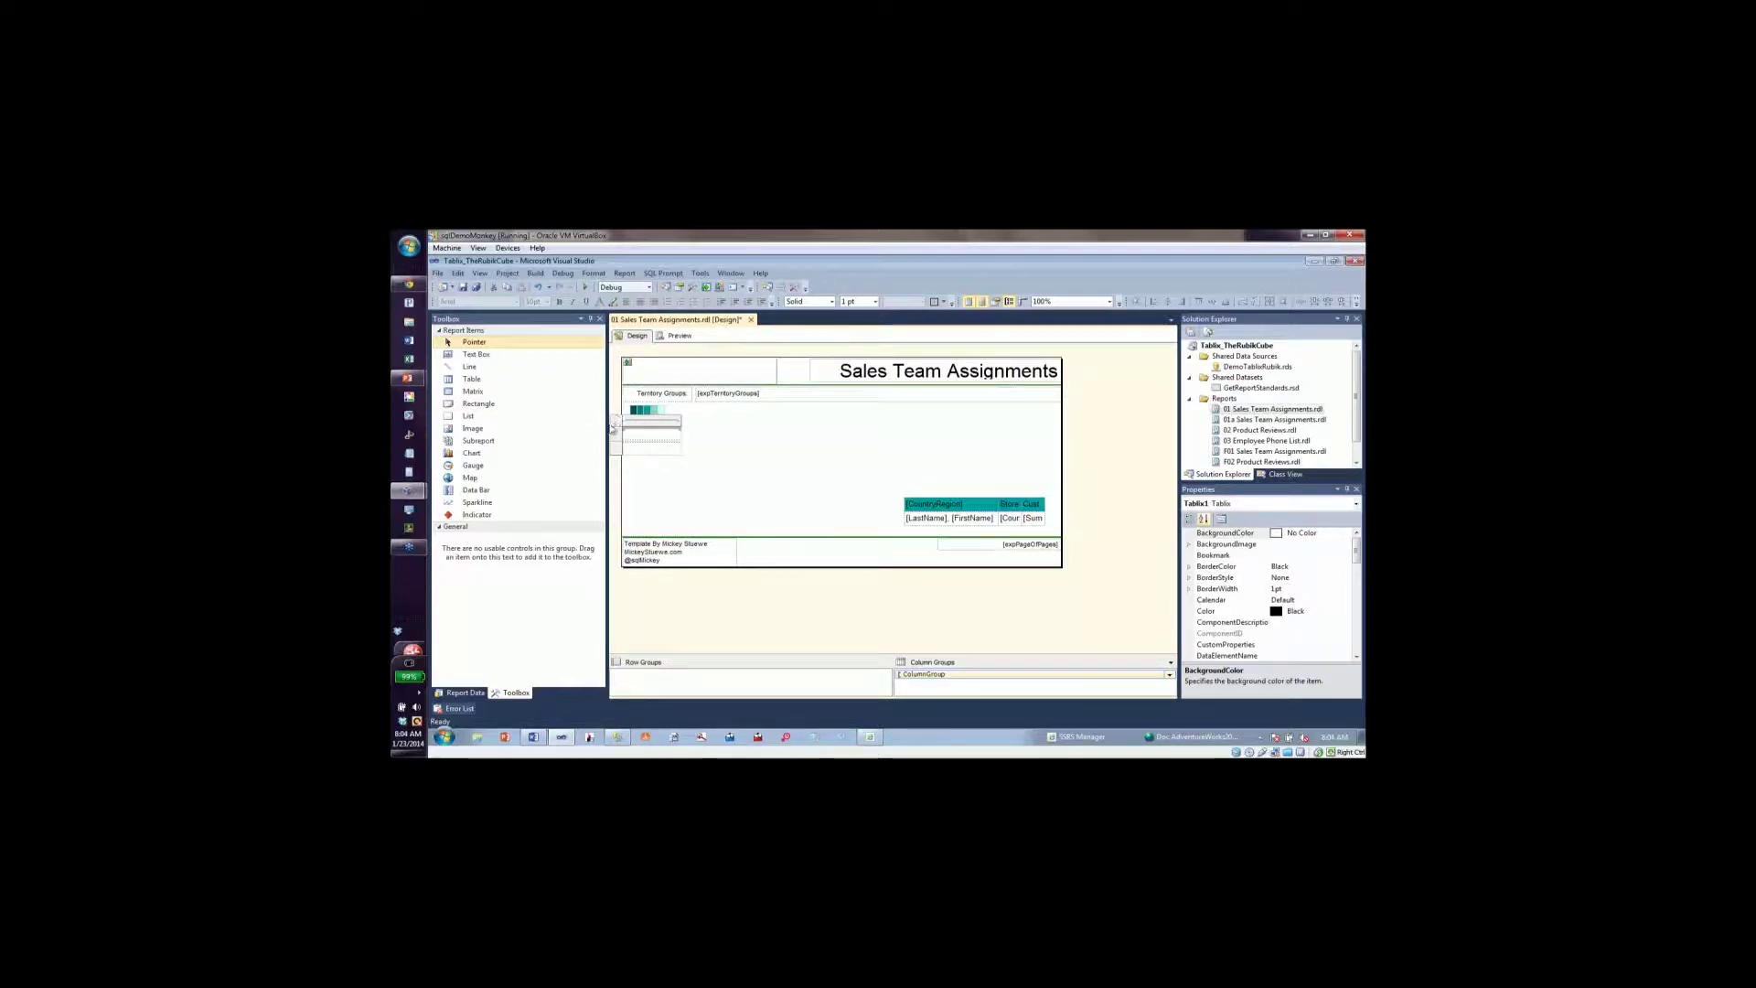
# Set the new matrix's dataset to SalesTeamAssignment_rpt in its tablix properties.
pyautogui.rightClick(619, 423)
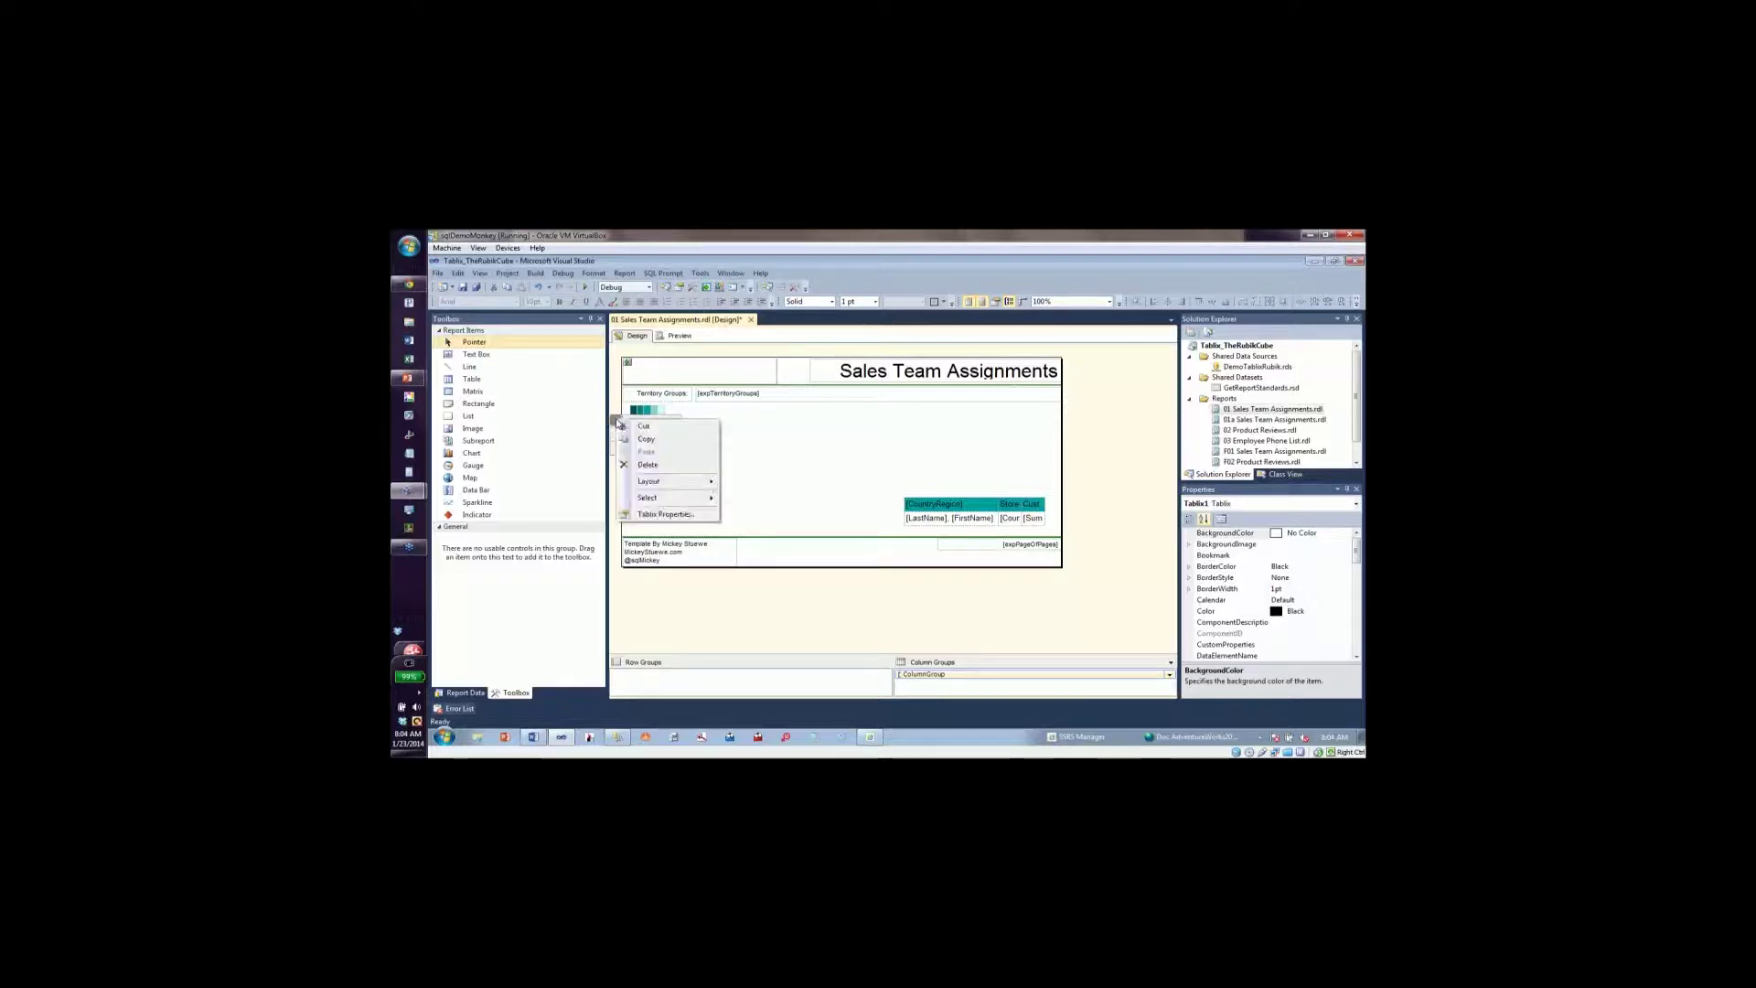
pyautogui.click(661, 517)
pyautogui.click(893, 446)
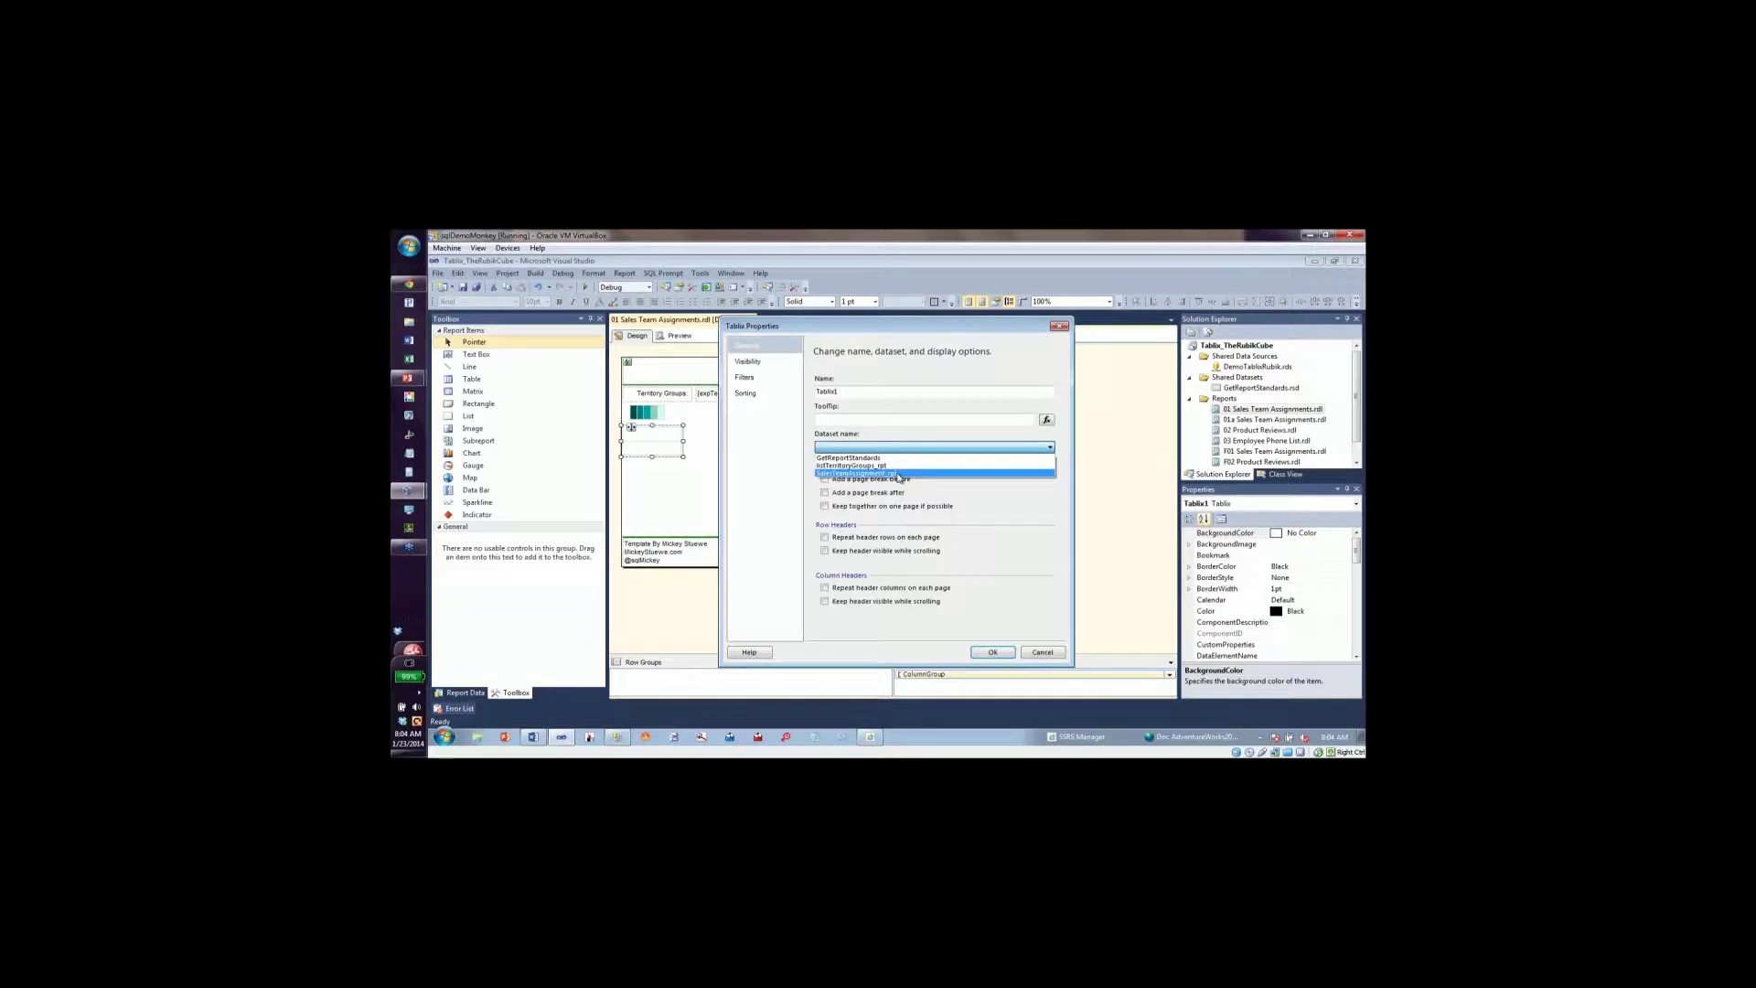
pyautogui.click(899, 474)
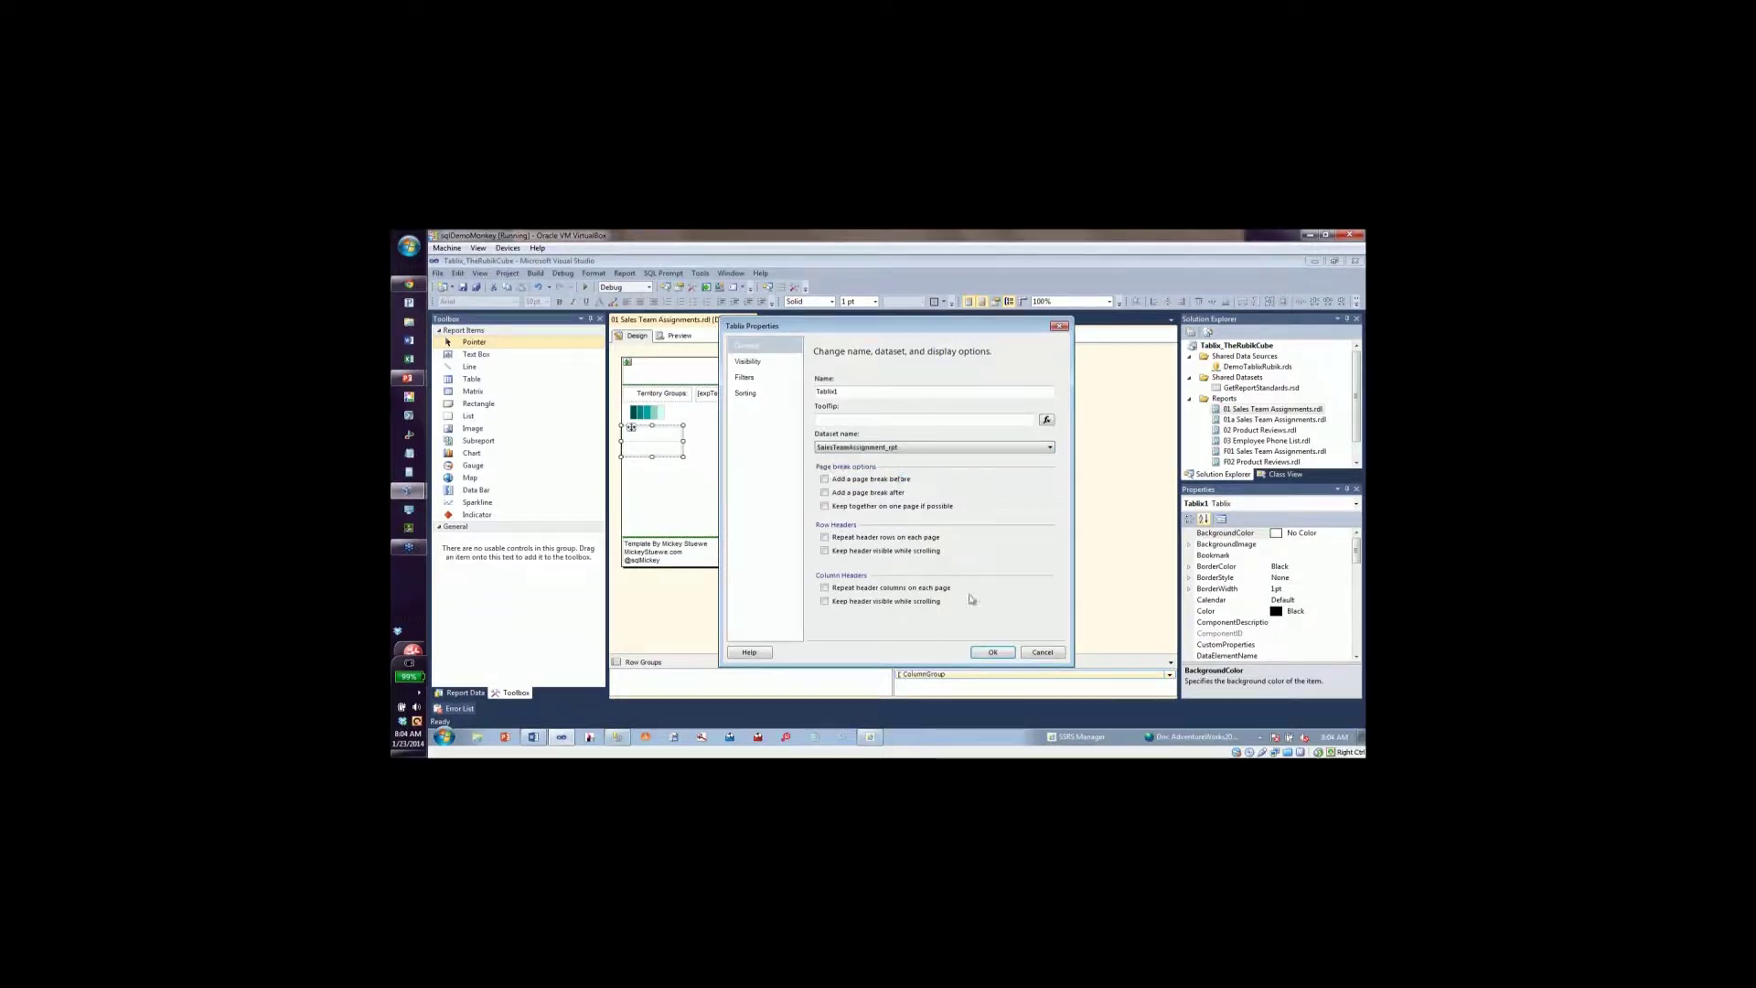
pyautogui.click(993, 651)
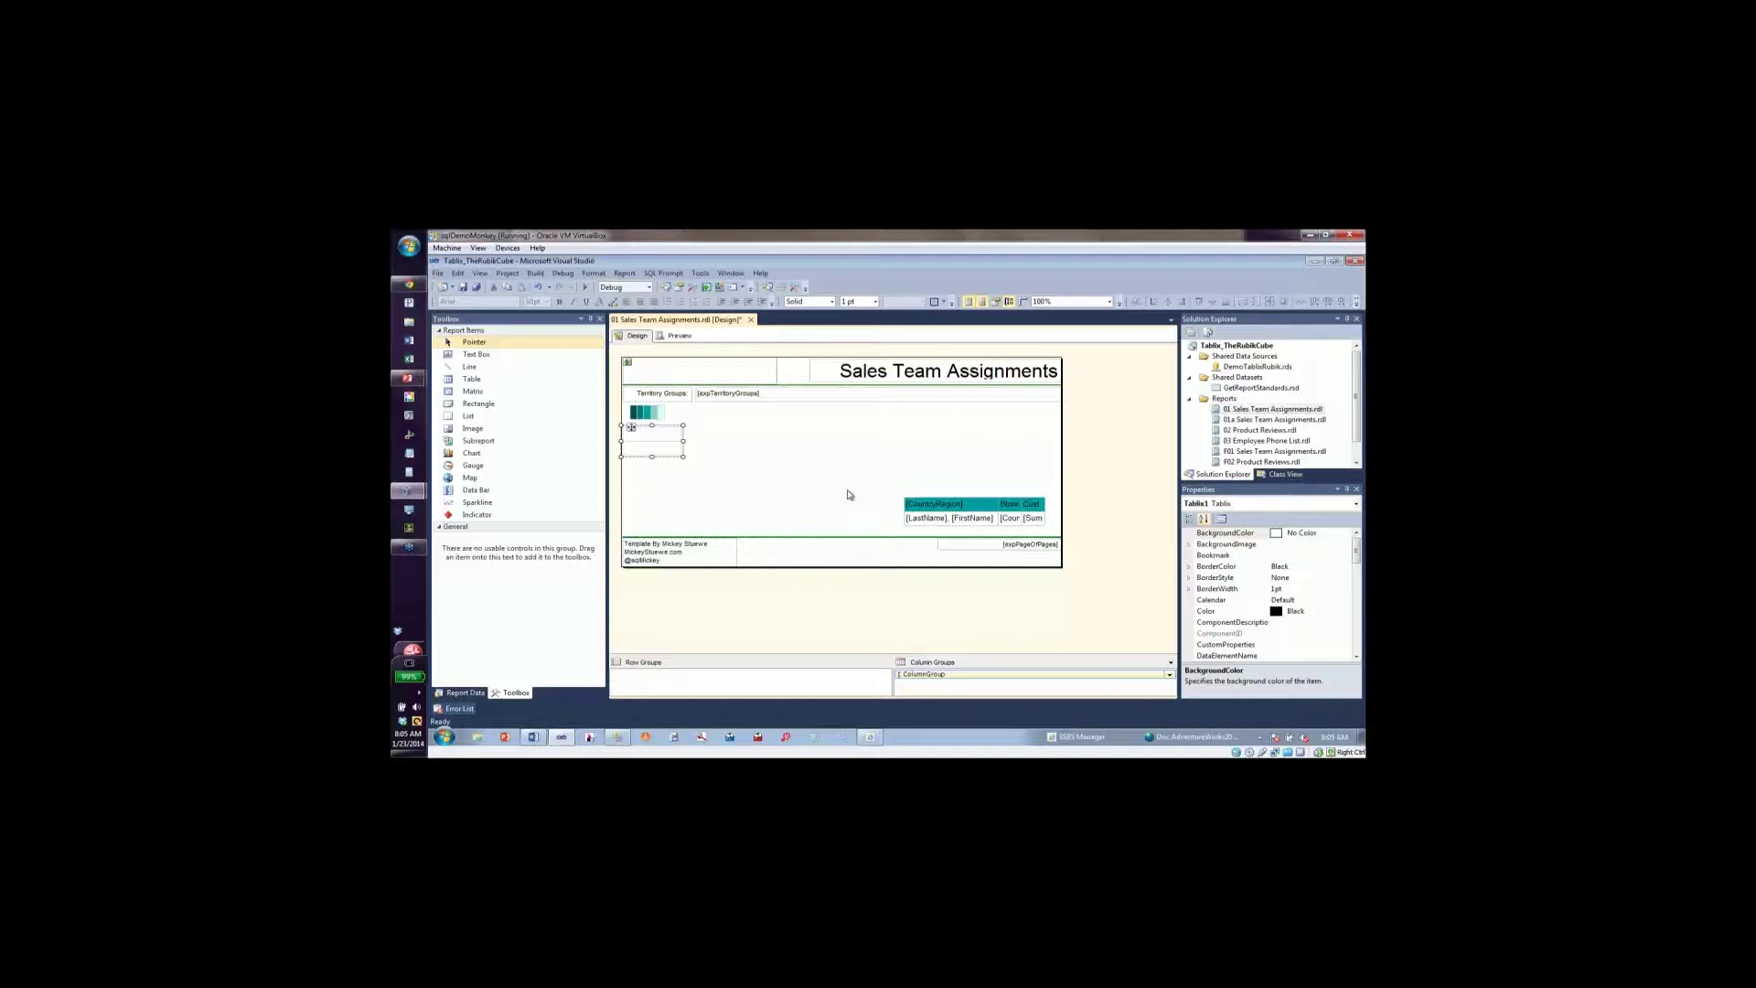
# Enlarge the grouping area and set the new matrix's column group to group on TerritoryGroup.
pyautogui.click(970, 517)
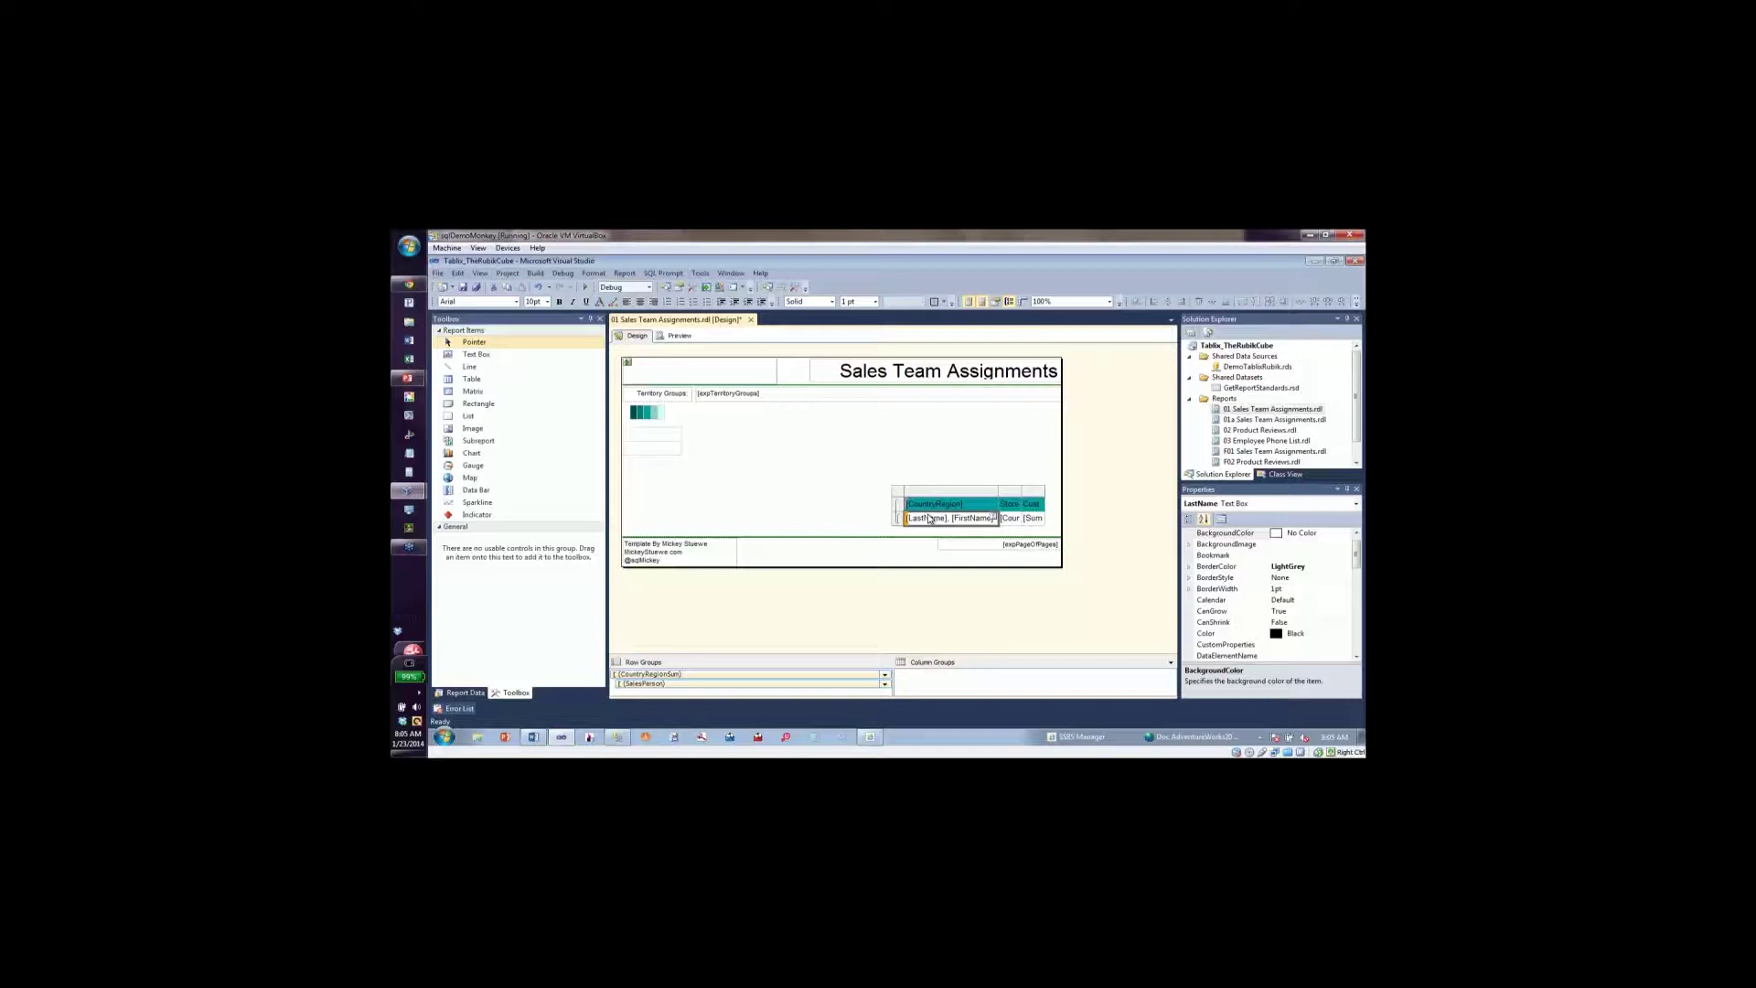
pyautogui.click(644, 455)
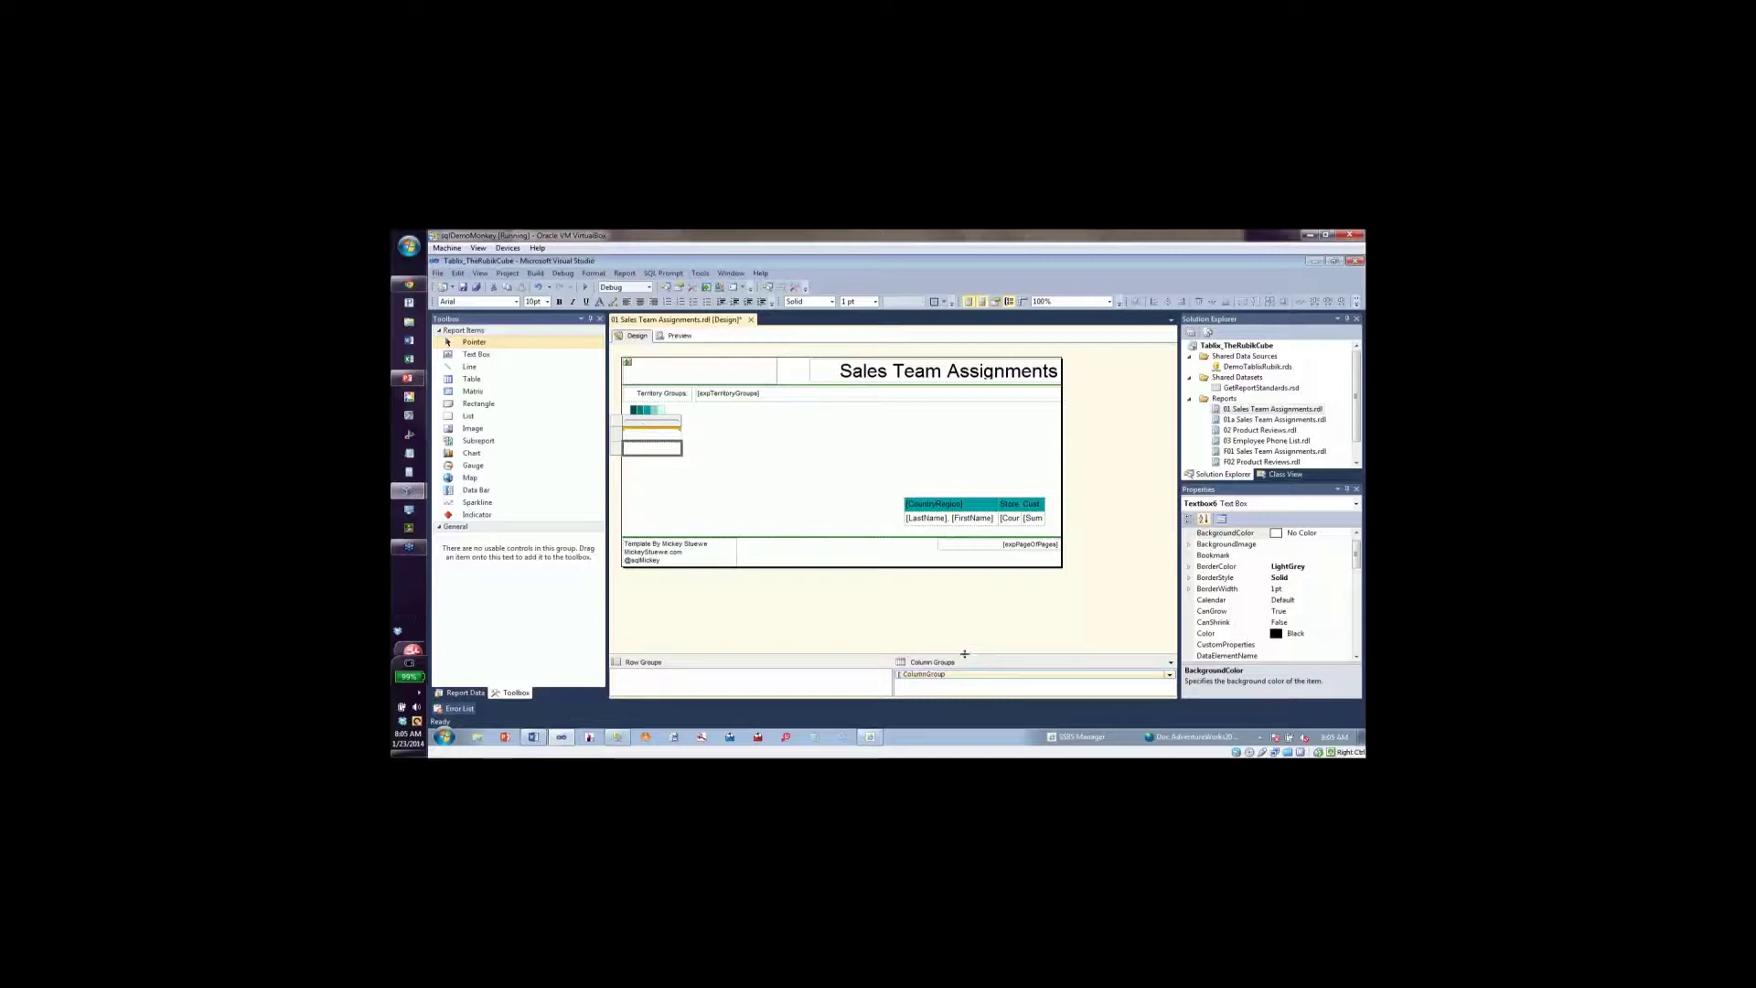
pyautogui.moveTo(966, 654); pyautogui.dragTo(966, 607)
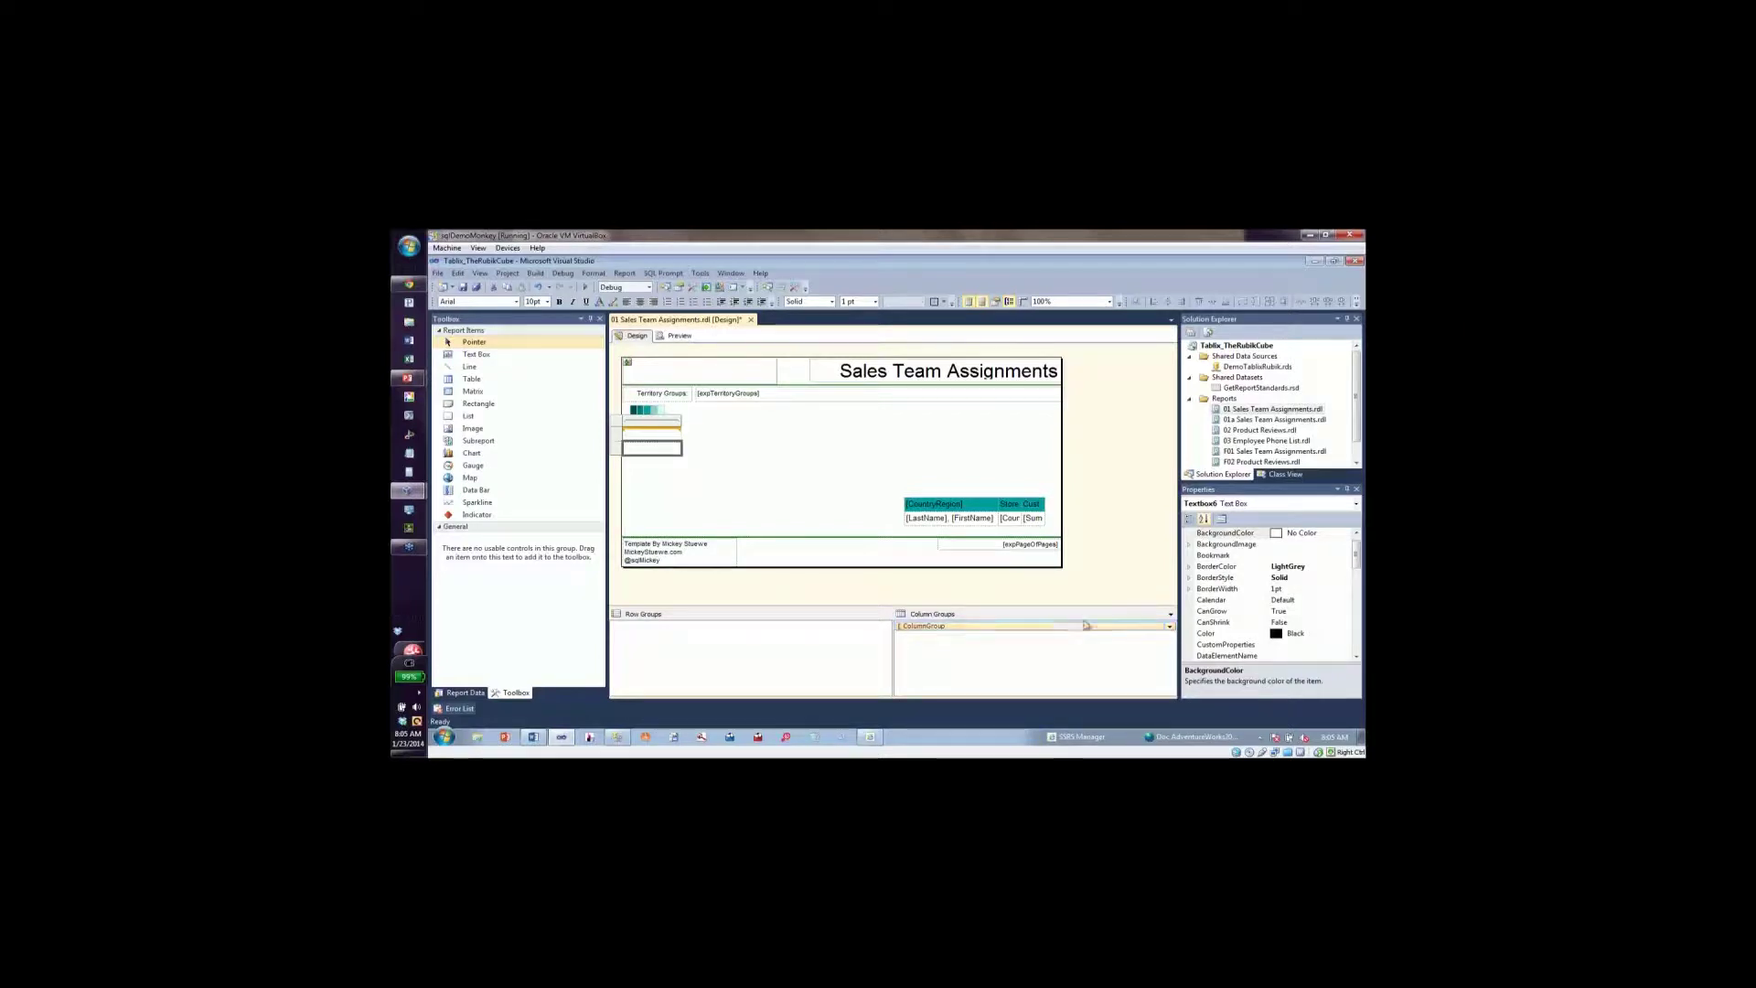
pyautogui.click(1170, 627)
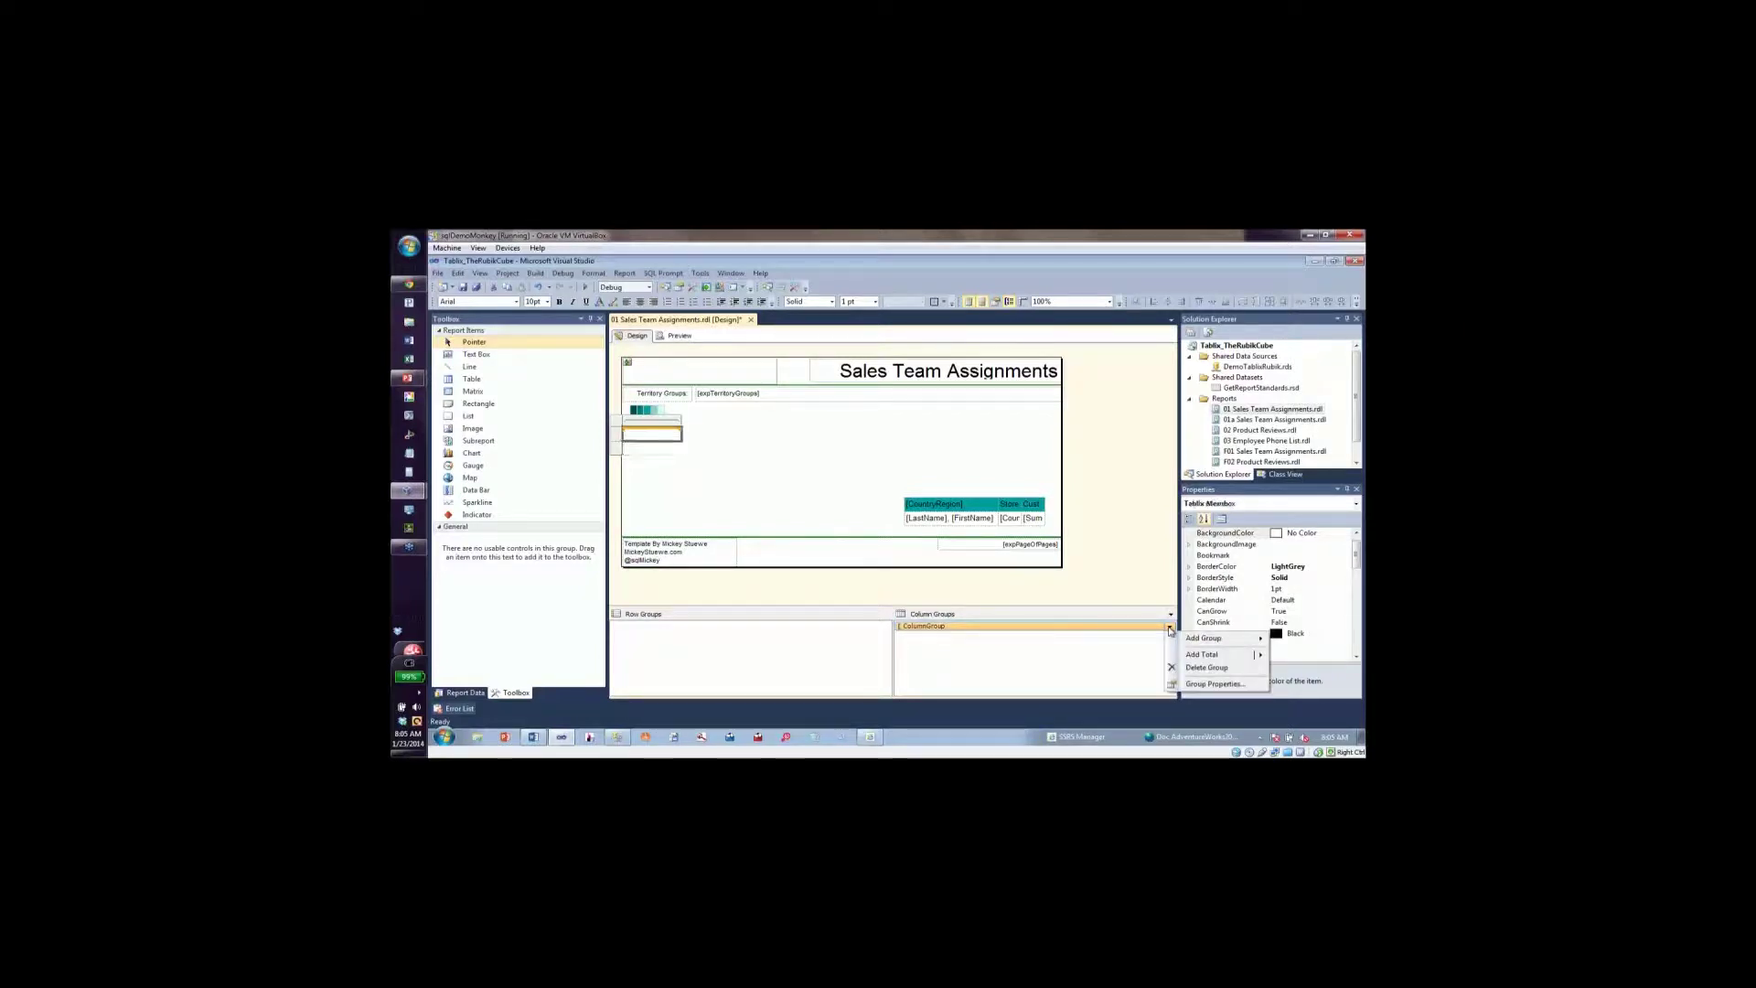
pyautogui.click(1201, 683)
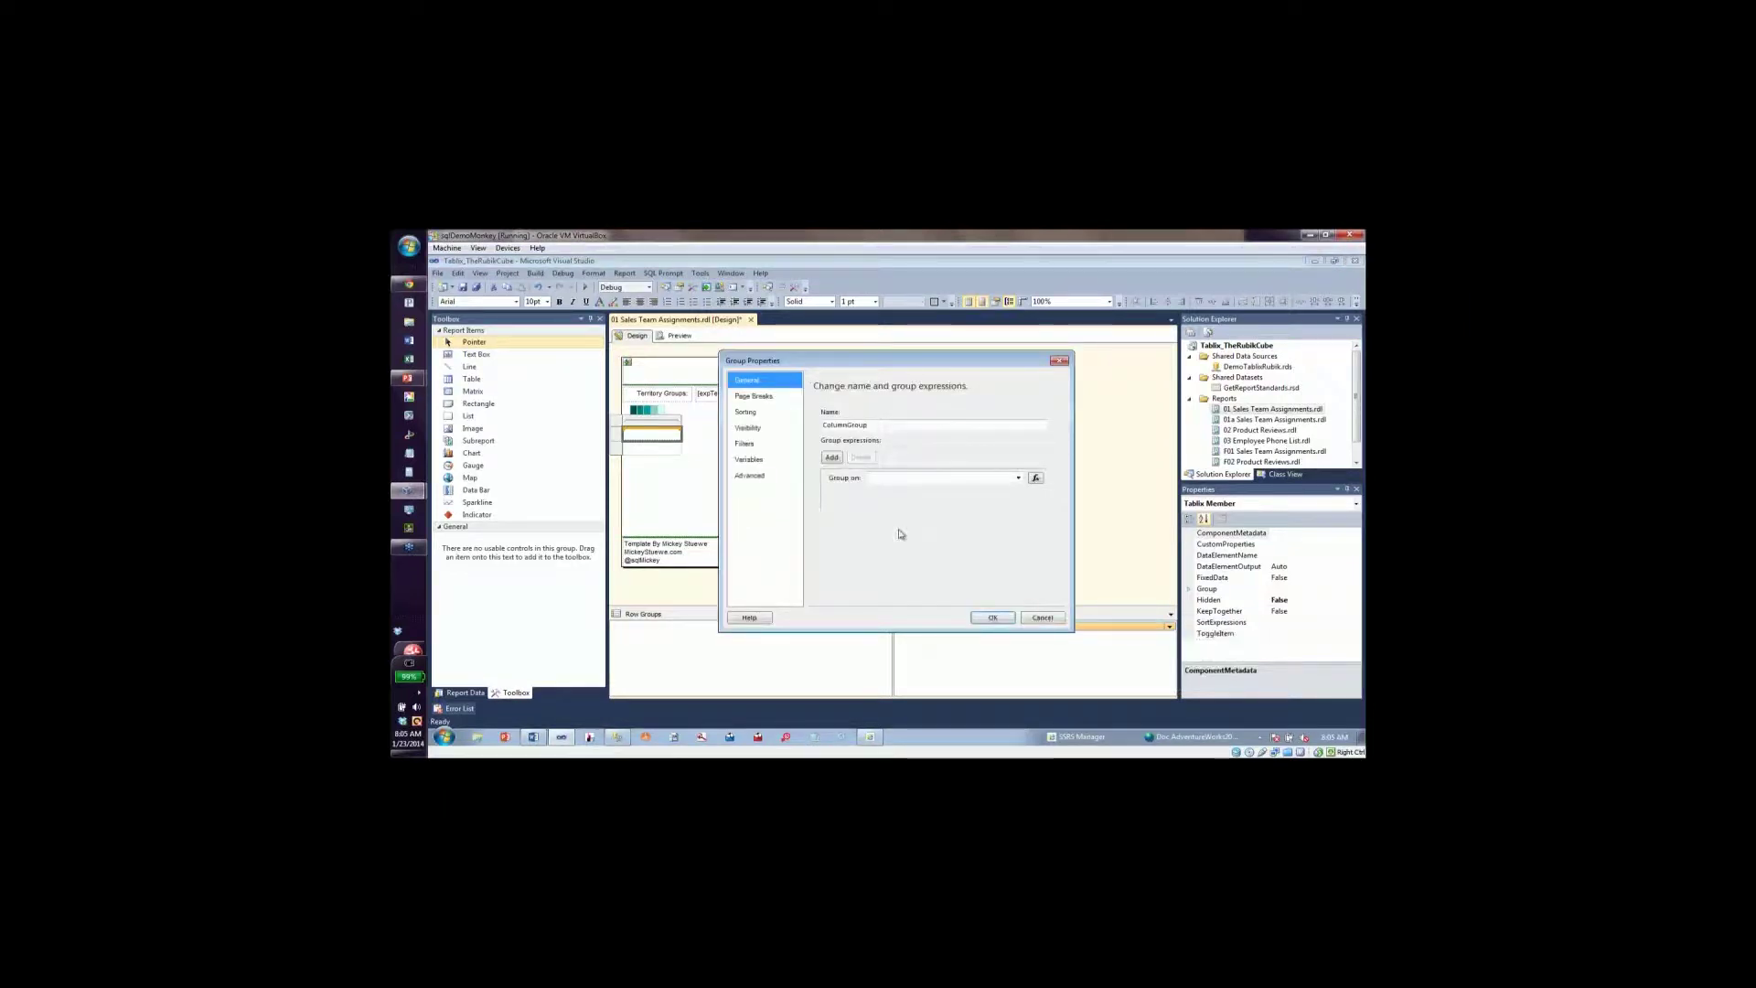
pyautogui.click(1018, 477)
pyautogui.click(1018, 477)
pyautogui.click(968, 535)
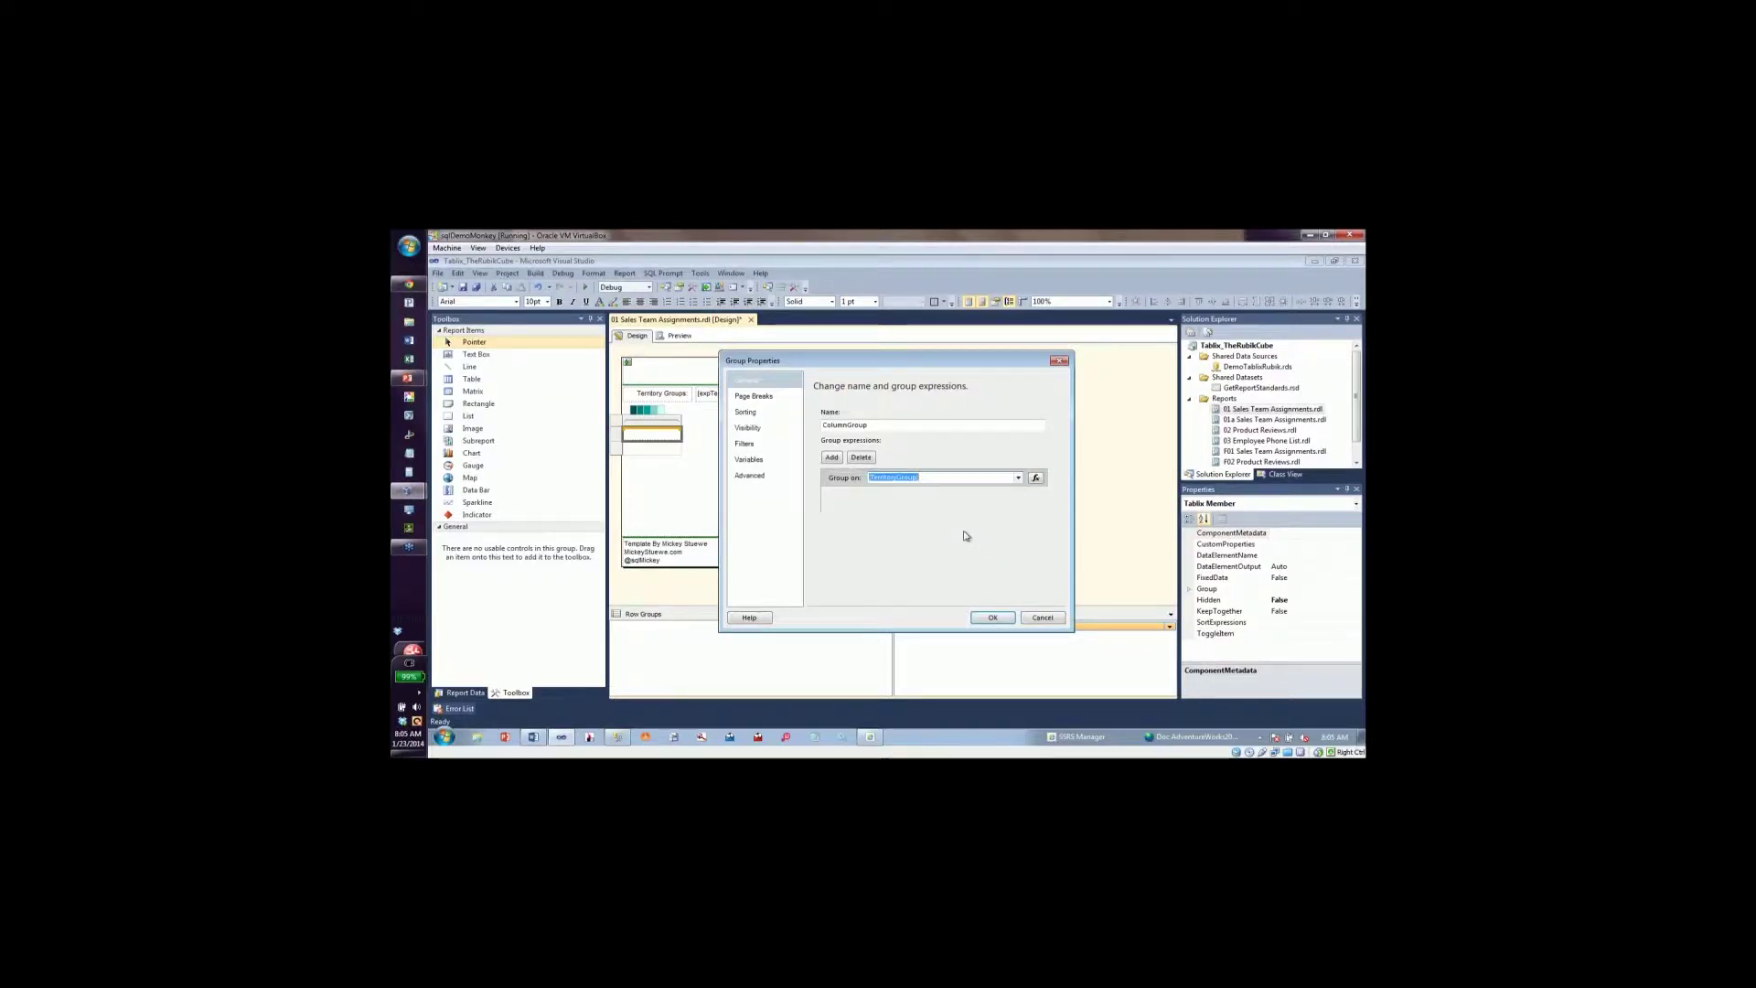
# Sort the matrix's column group by TerritoryGroup from A to Z and apply the group properties.
pyautogui.click(763, 414)
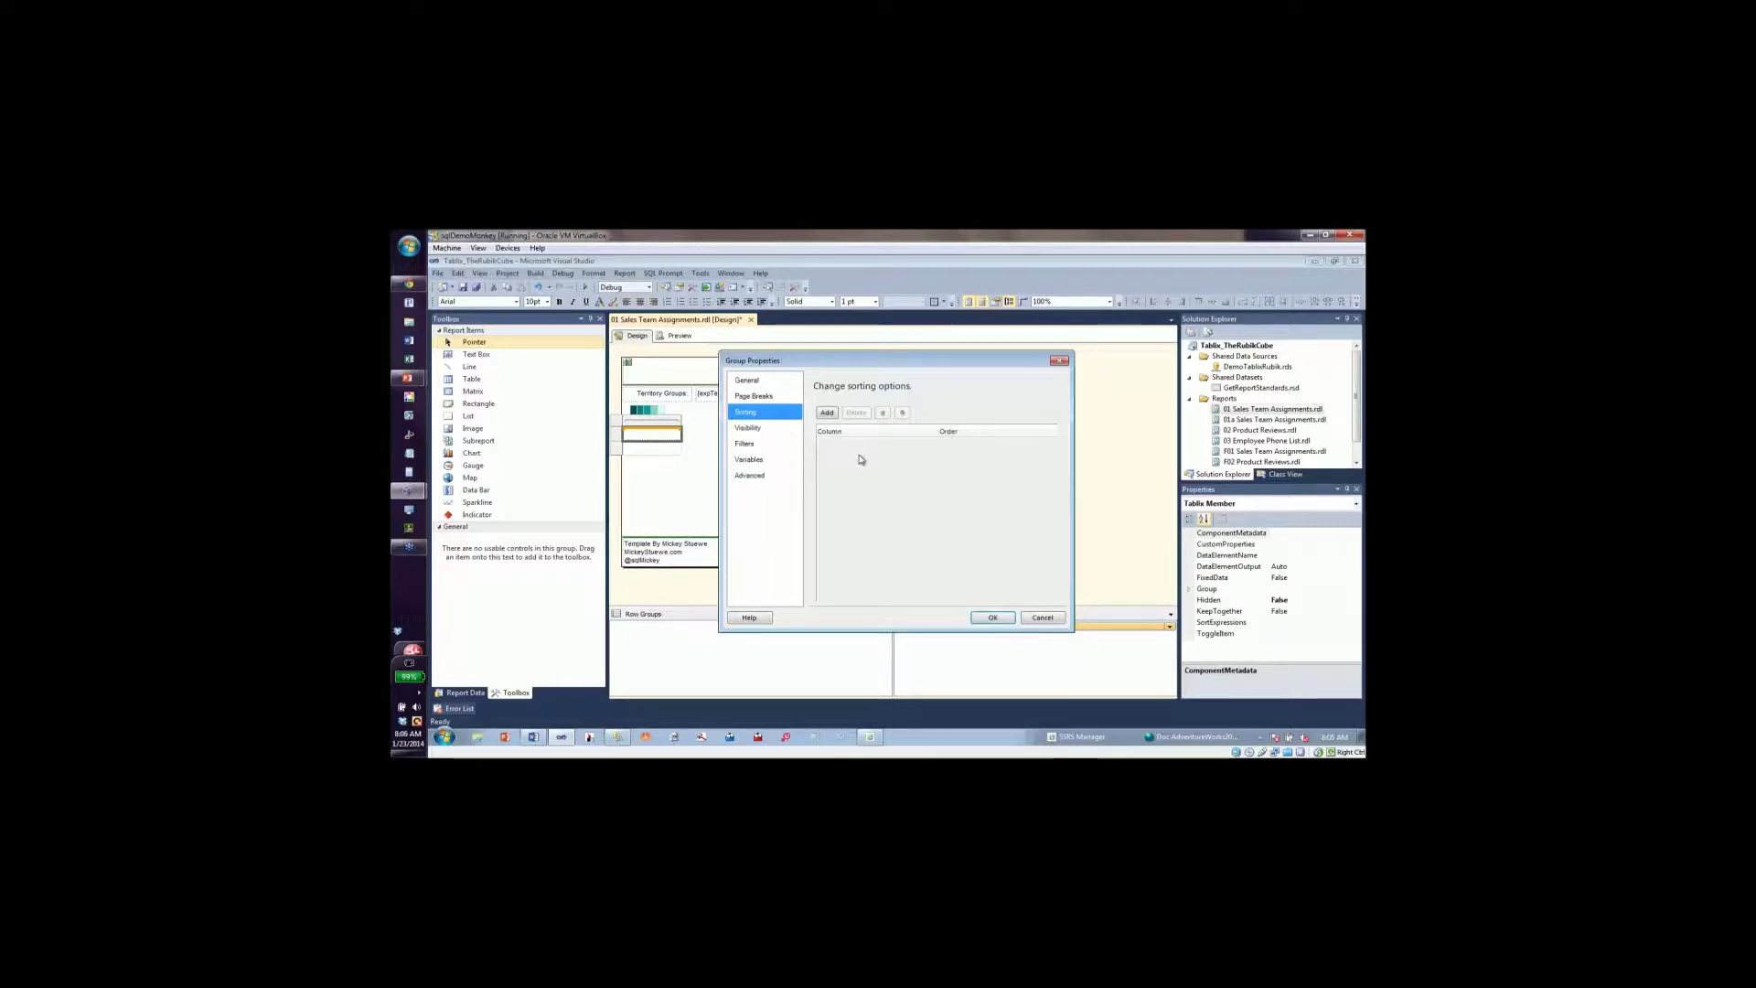
pyautogui.click(826, 413)
pyautogui.click(970, 447)
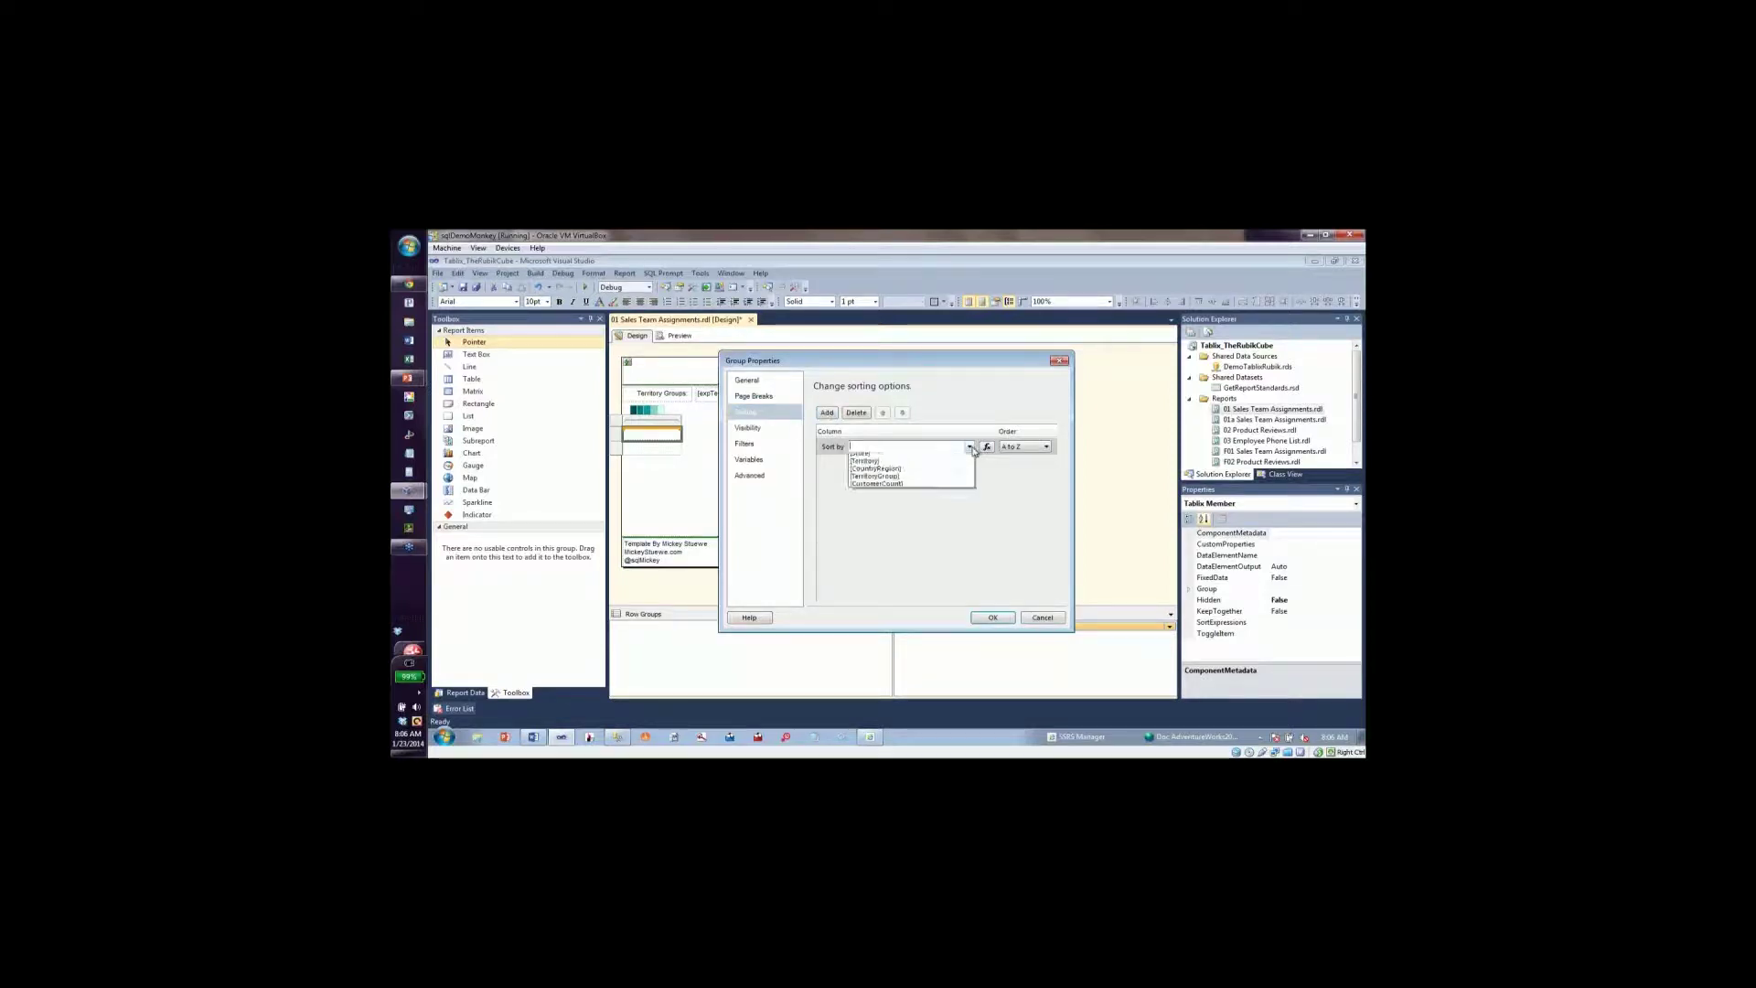
pyautogui.click(939, 504)
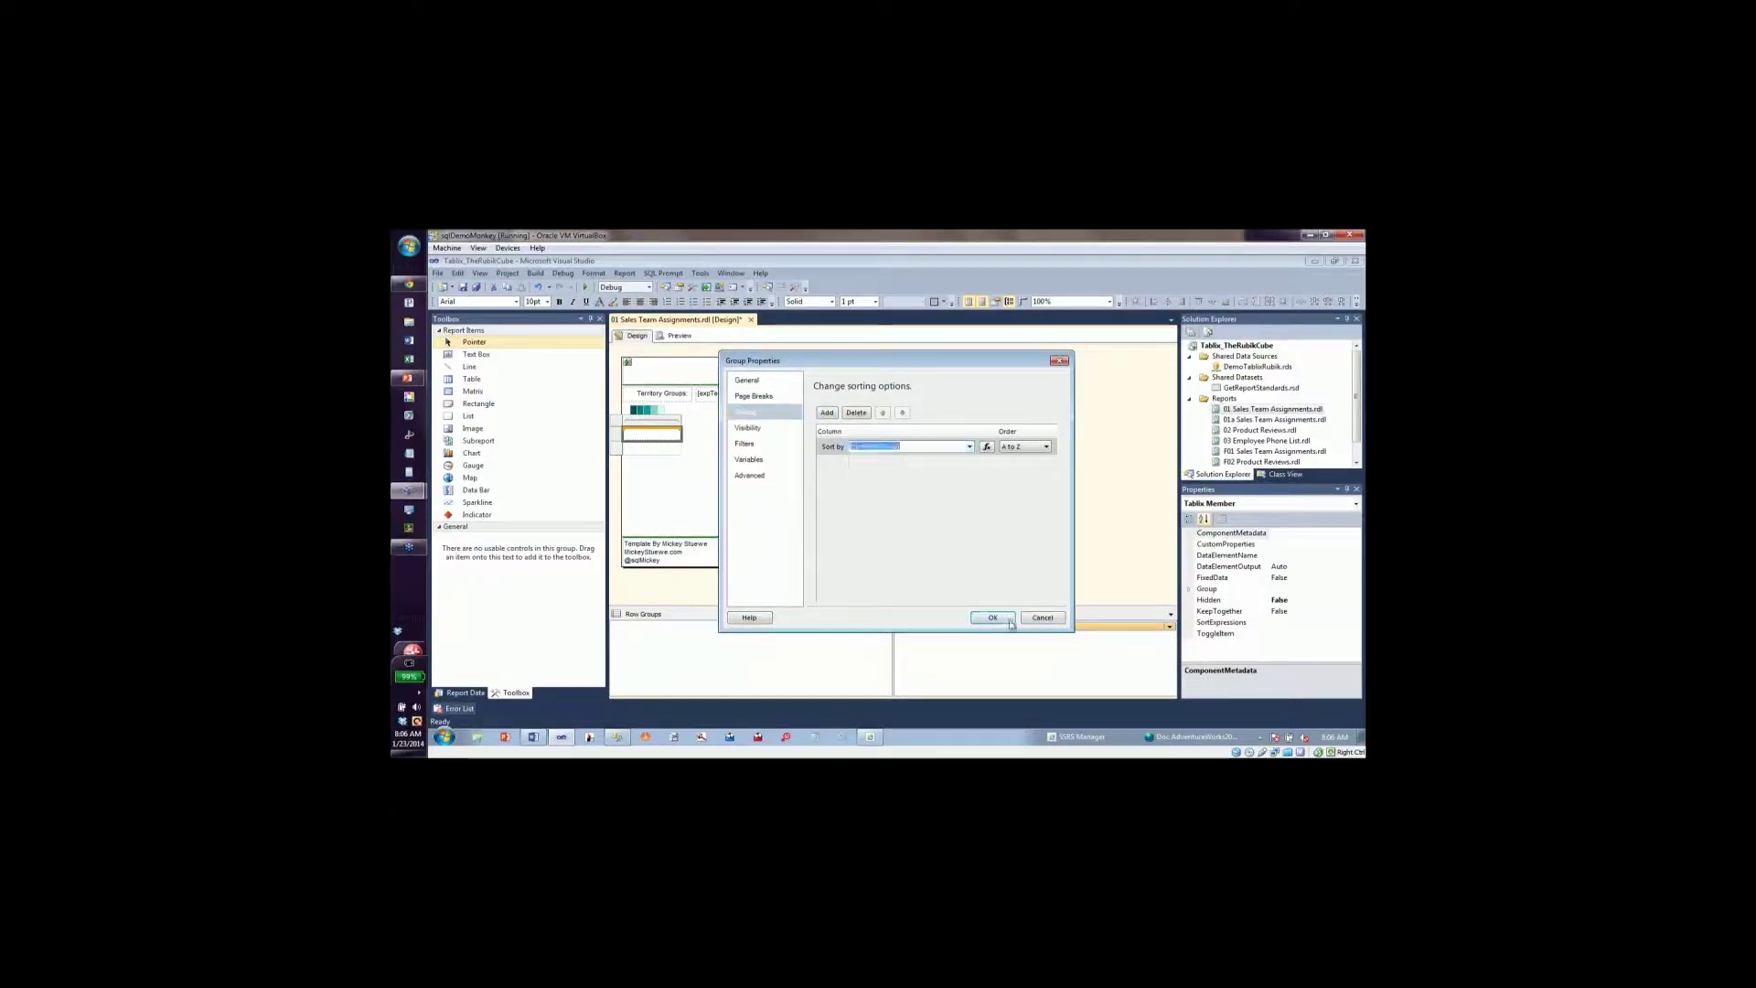
pyautogui.click(993, 617)
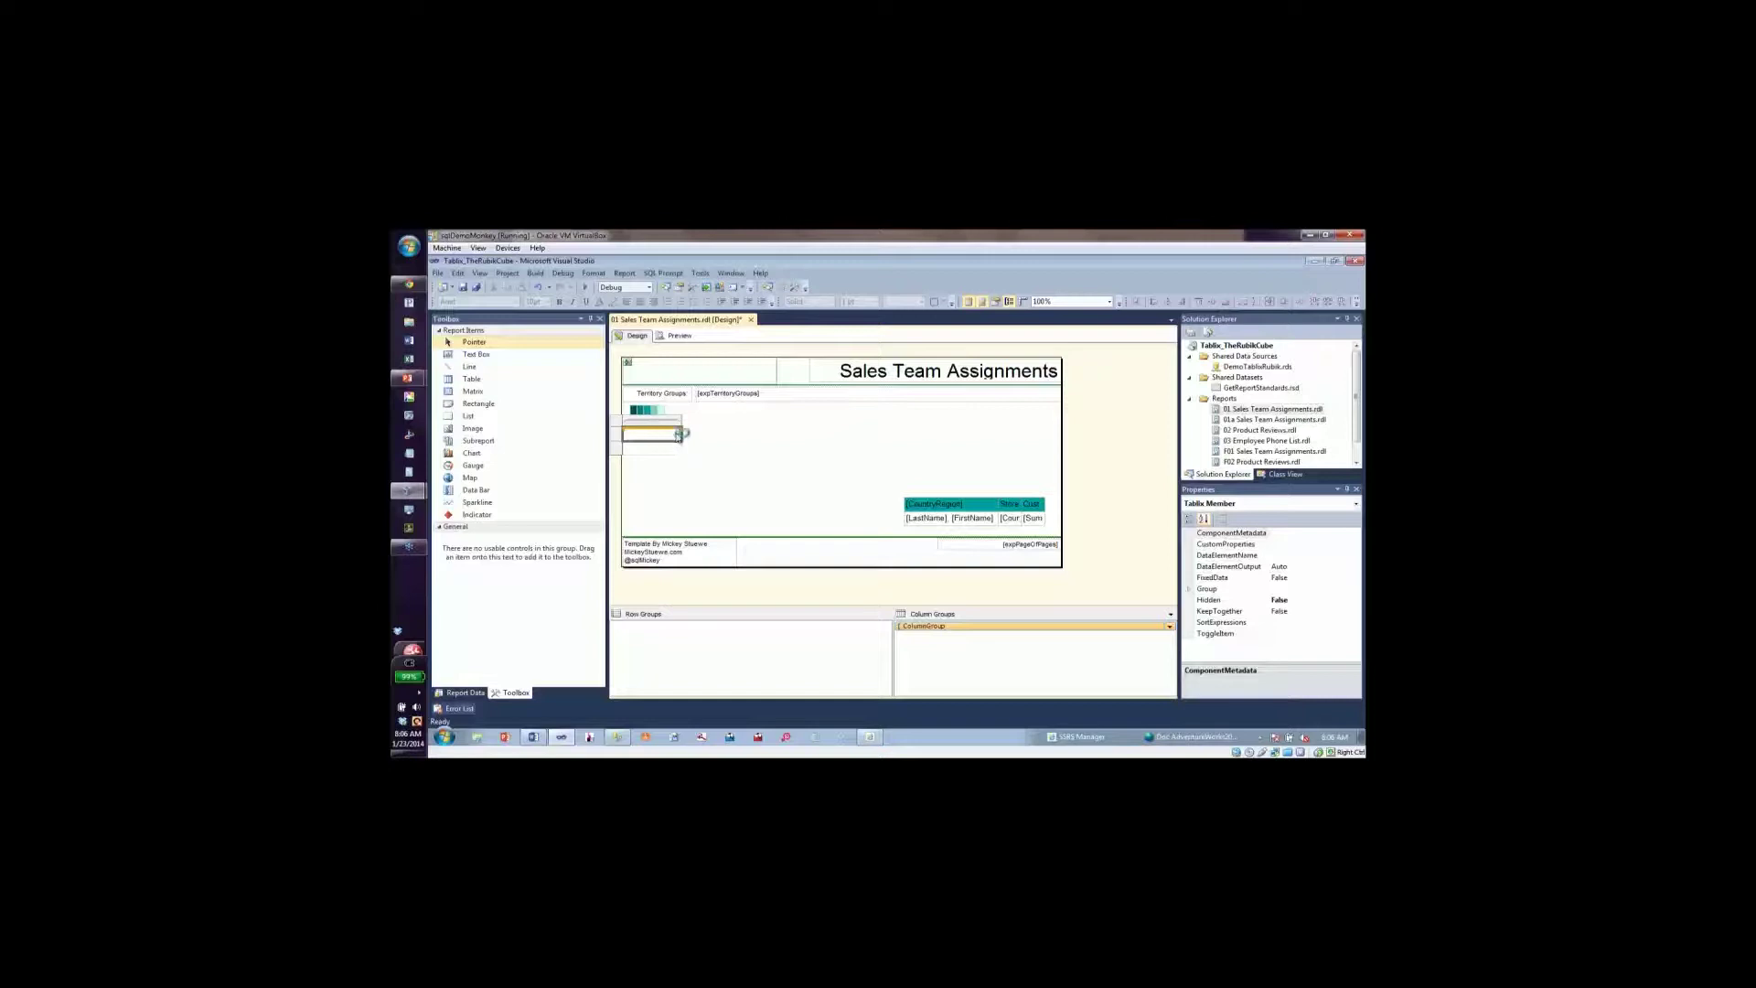
# Assign the TerritoryGroup field to the matrix's column header cell.
pyautogui.click(678, 436)
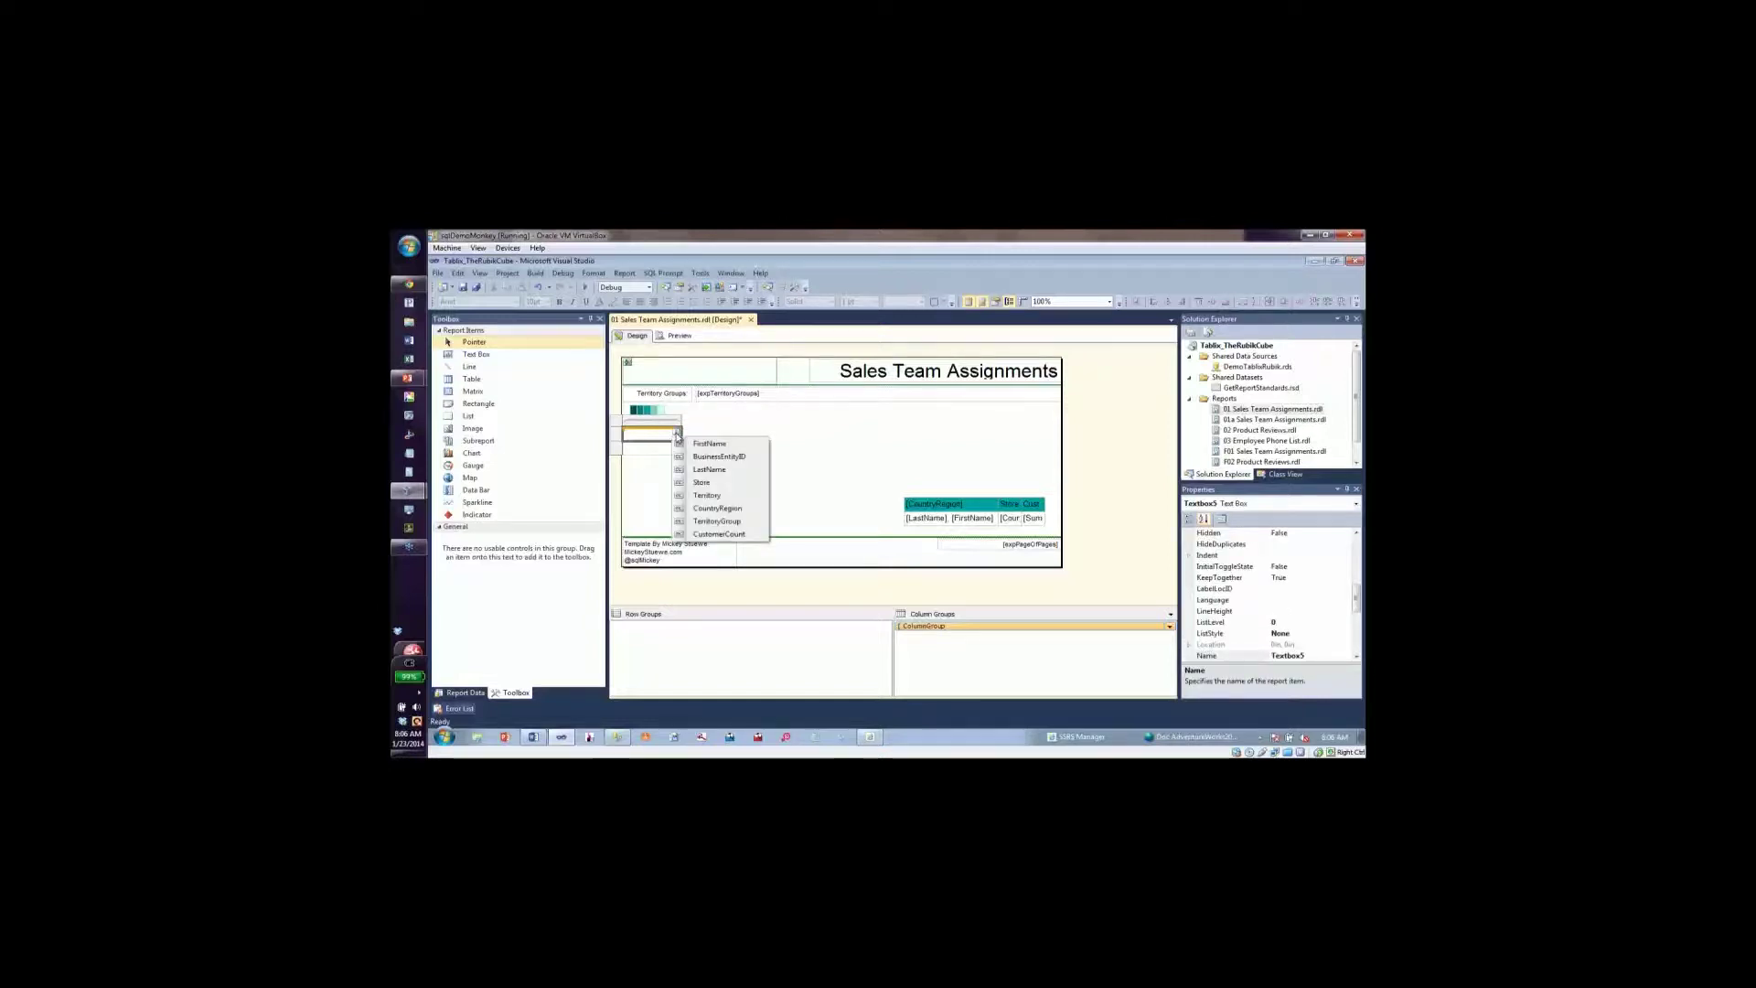
pyautogui.click(715, 521)
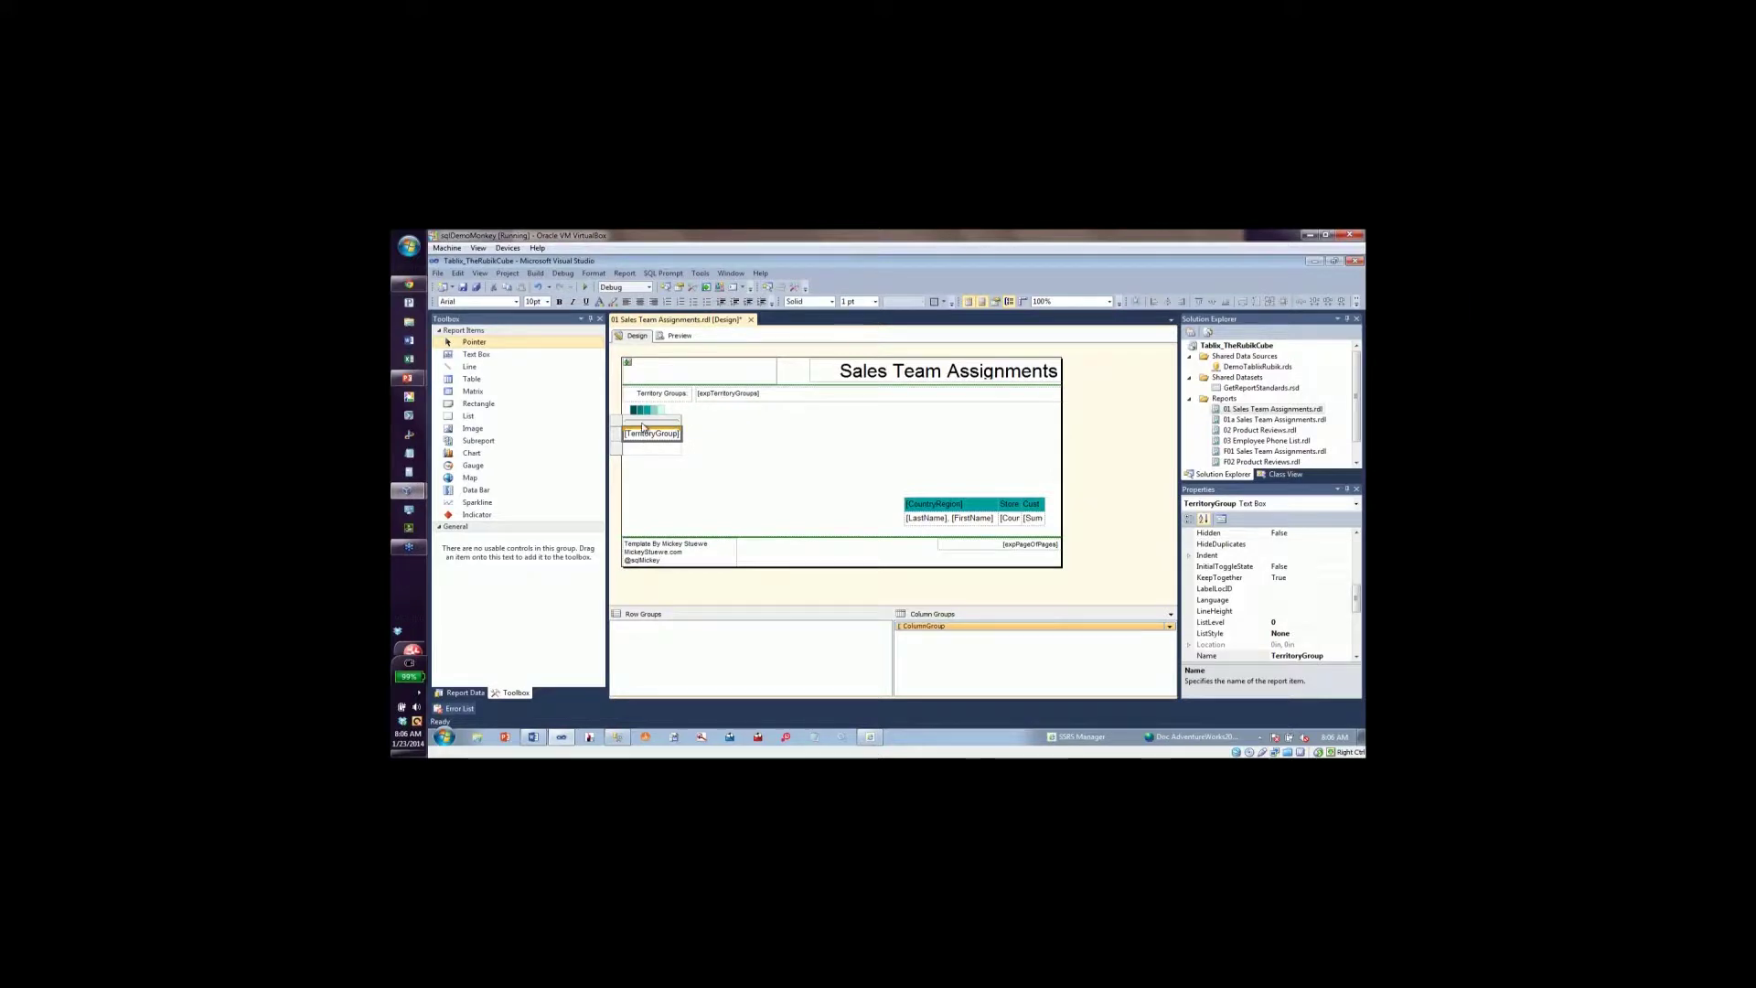
# Set the default border style of the matrix's empty data cell to None.
pyautogui.click(622, 426)
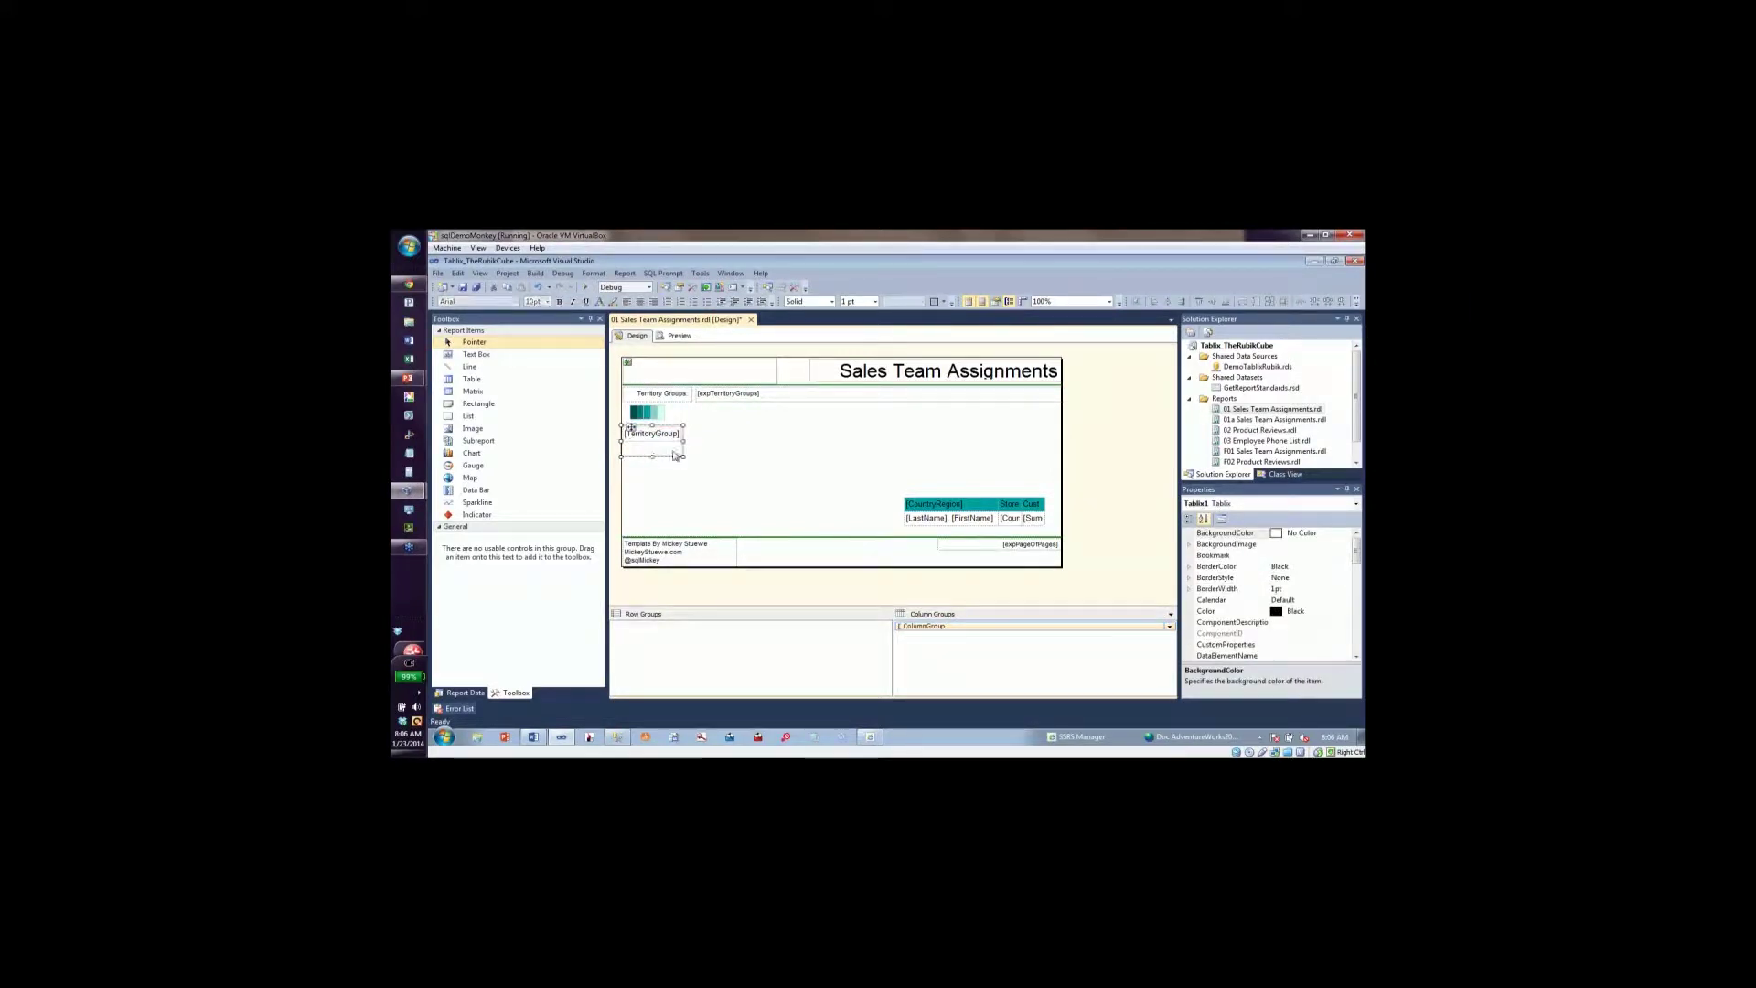
pyautogui.click(672, 447)
pyautogui.click(616, 448)
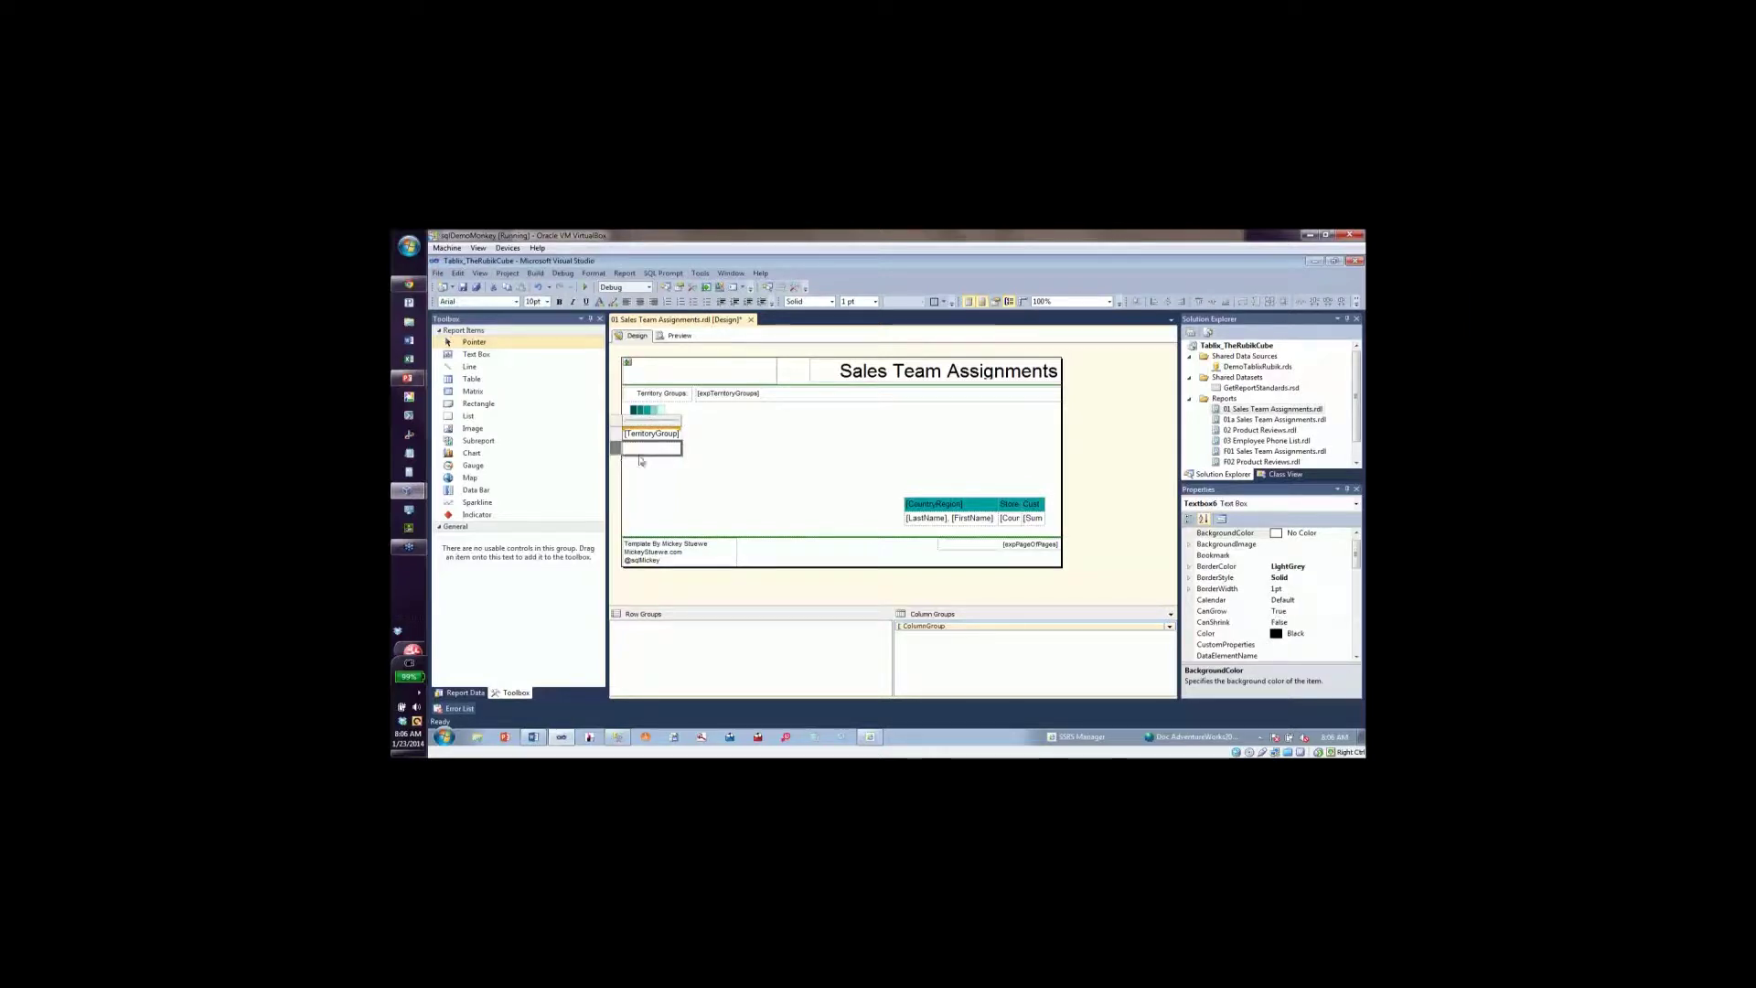
pyautogui.click(1190, 577)
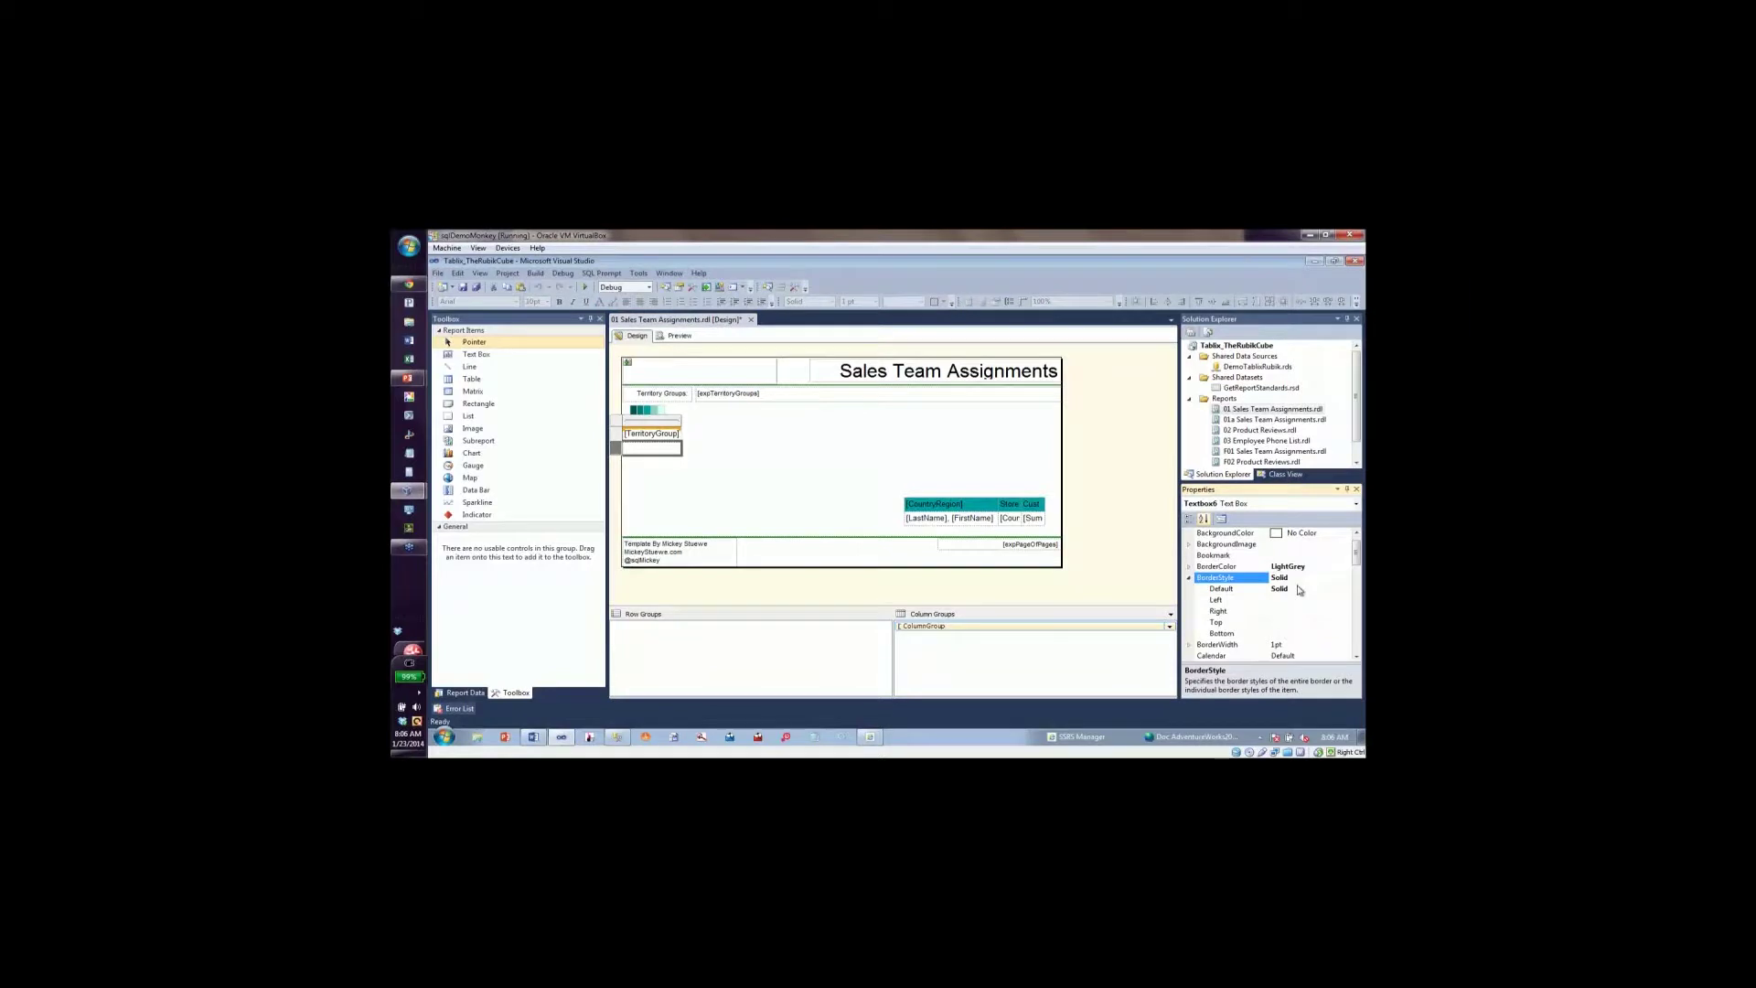
pyautogui.click(1262, 588)
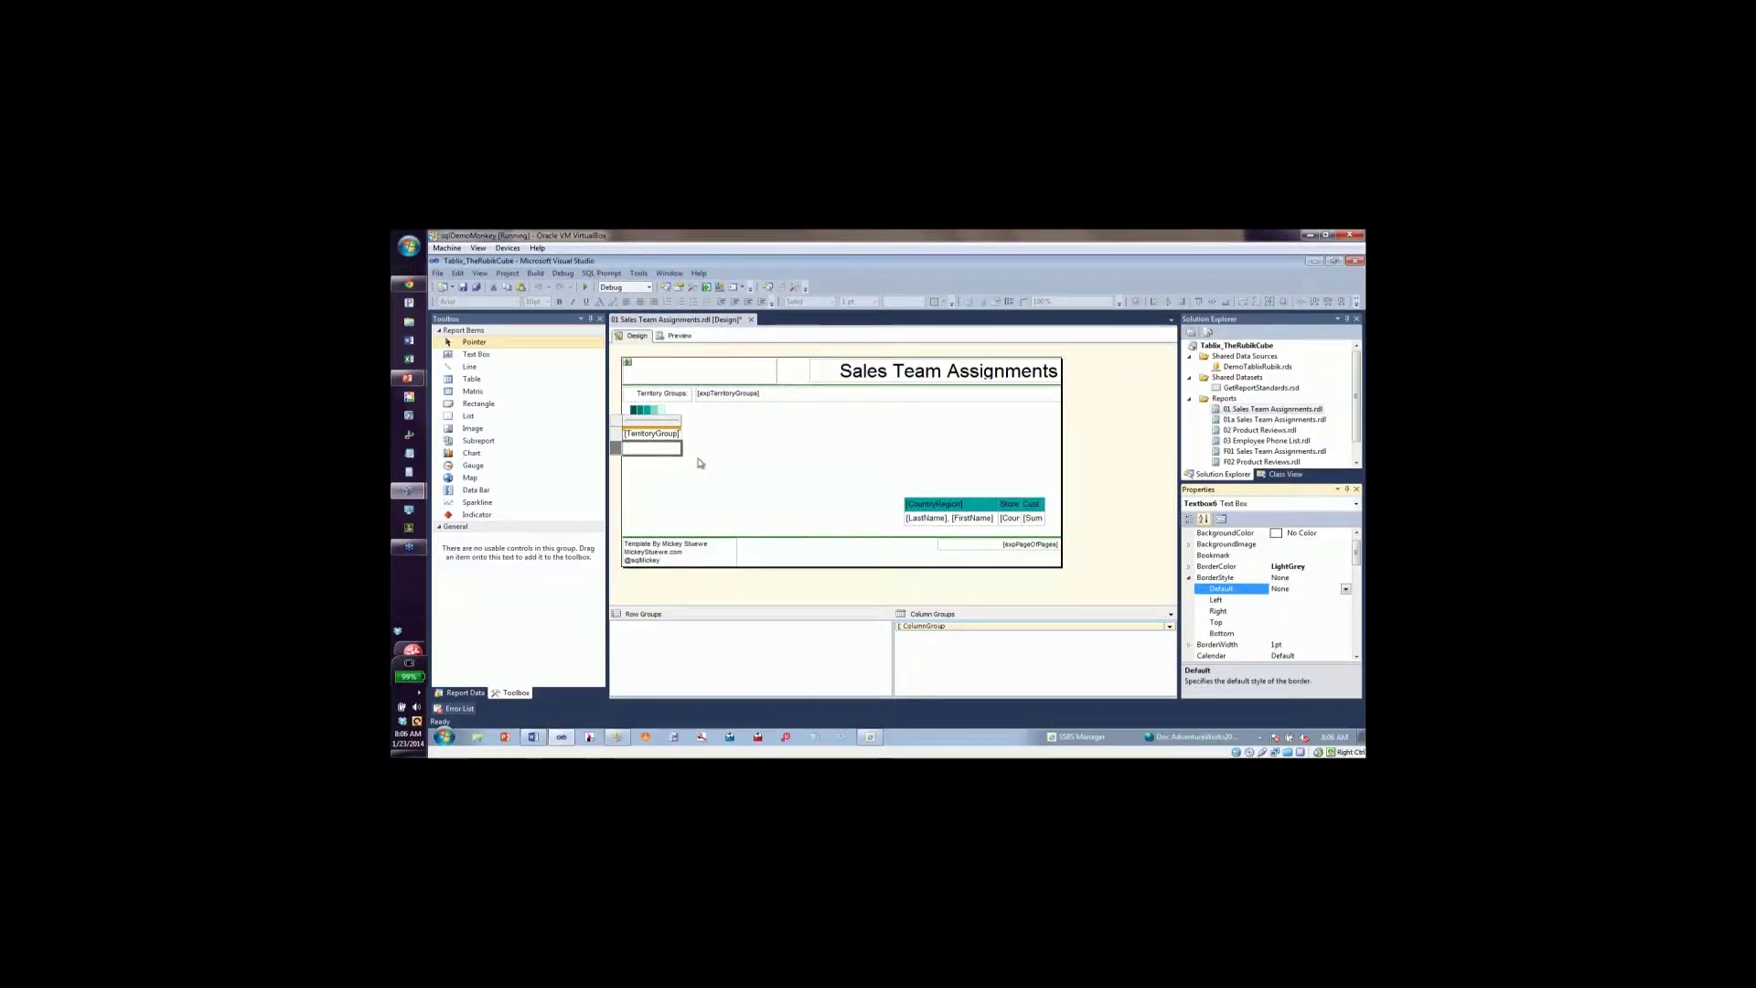
# Set the default border style of the matrix's TerritoryGroup header cell to None.
pyautogui.click(613, 438)
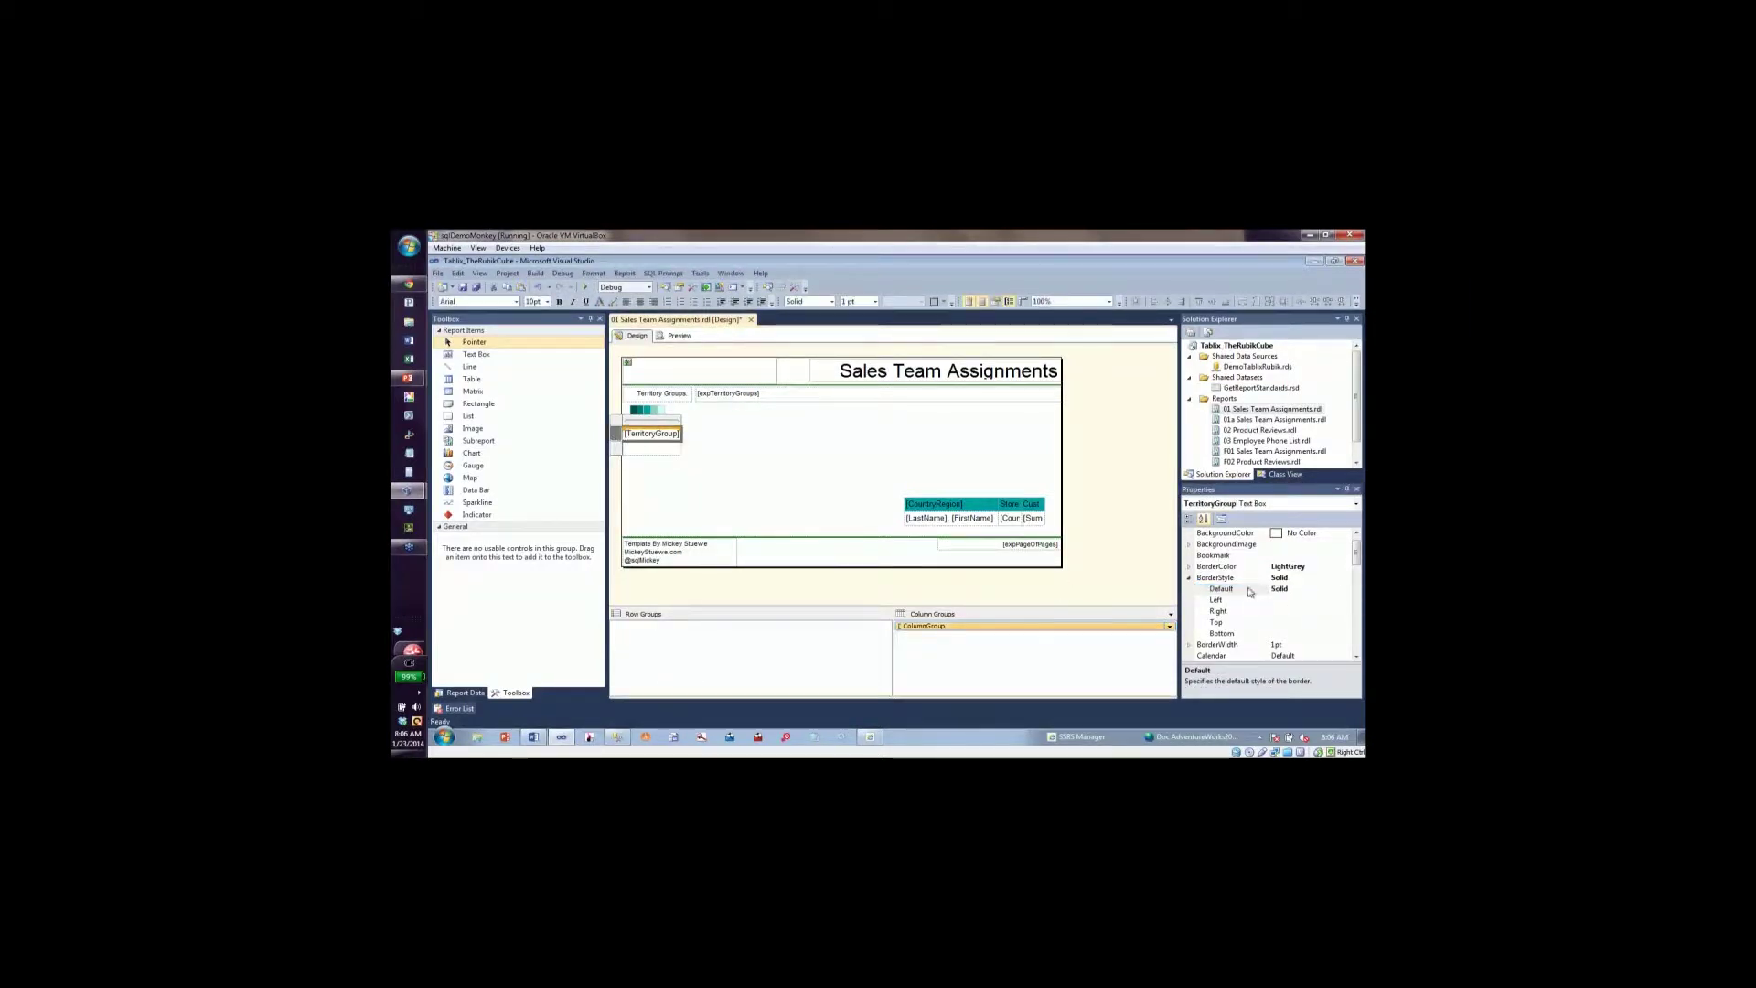
pyautogui.press('F4')
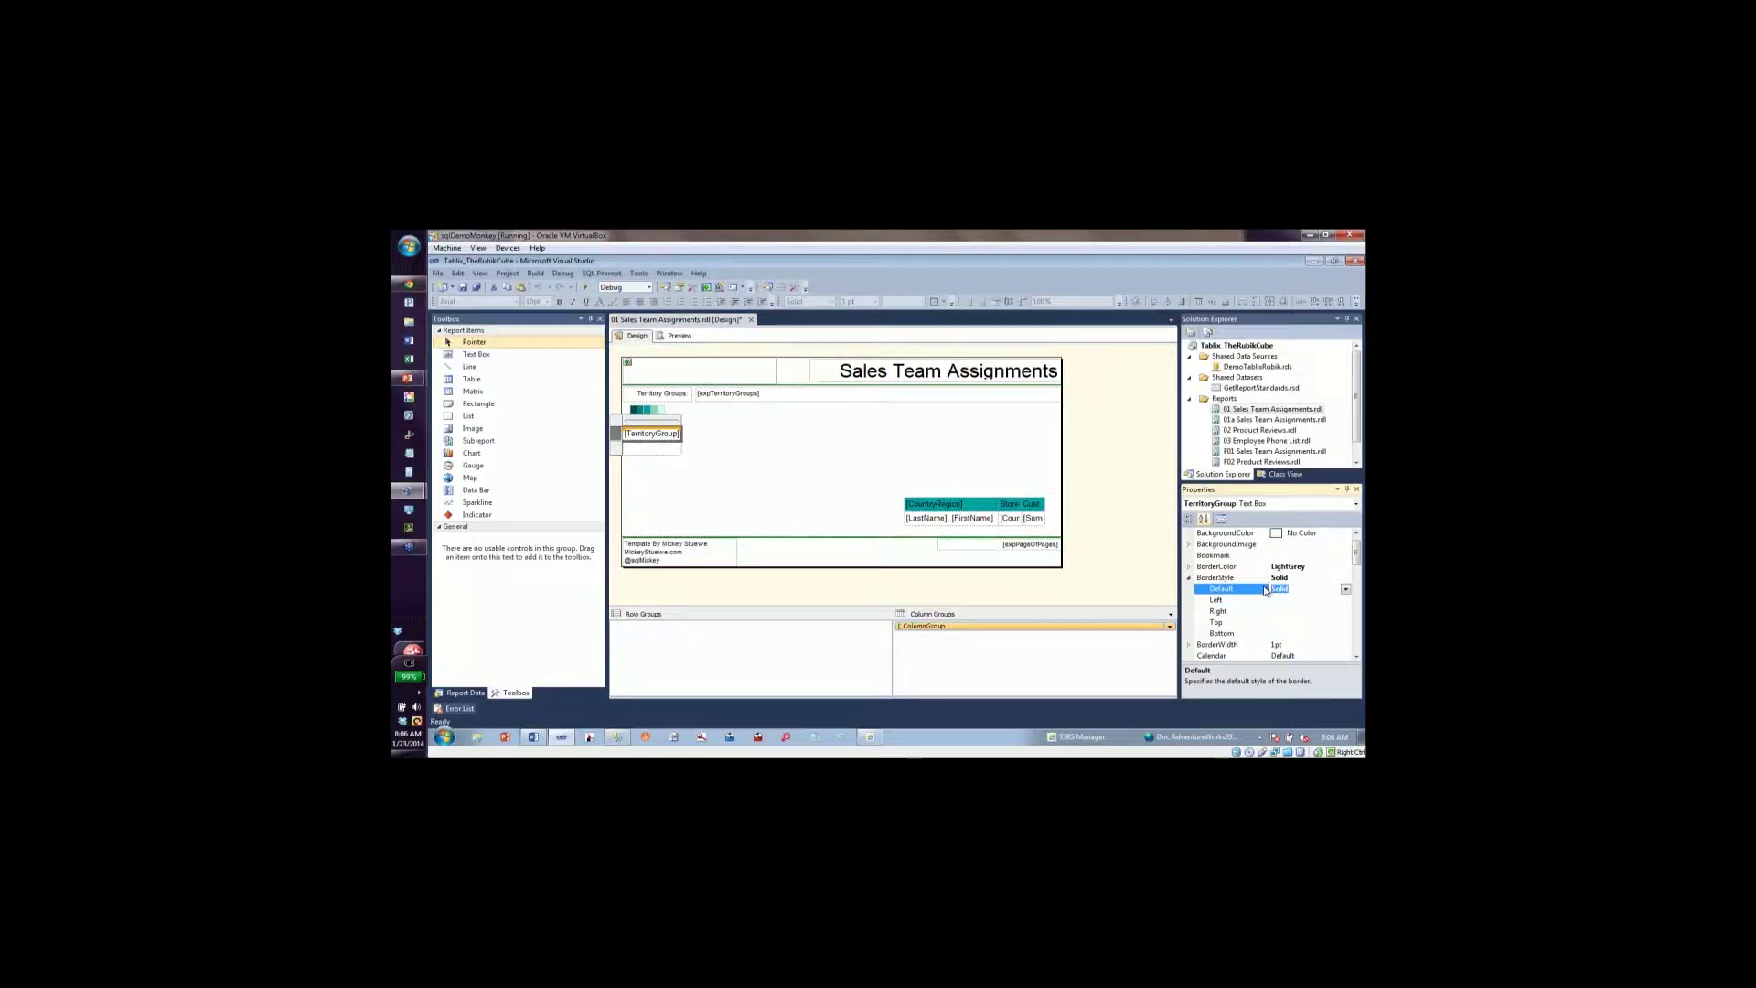
pyautogui.write('None')
pyautogui.press('Return')
pyautogui.click(637, 410)
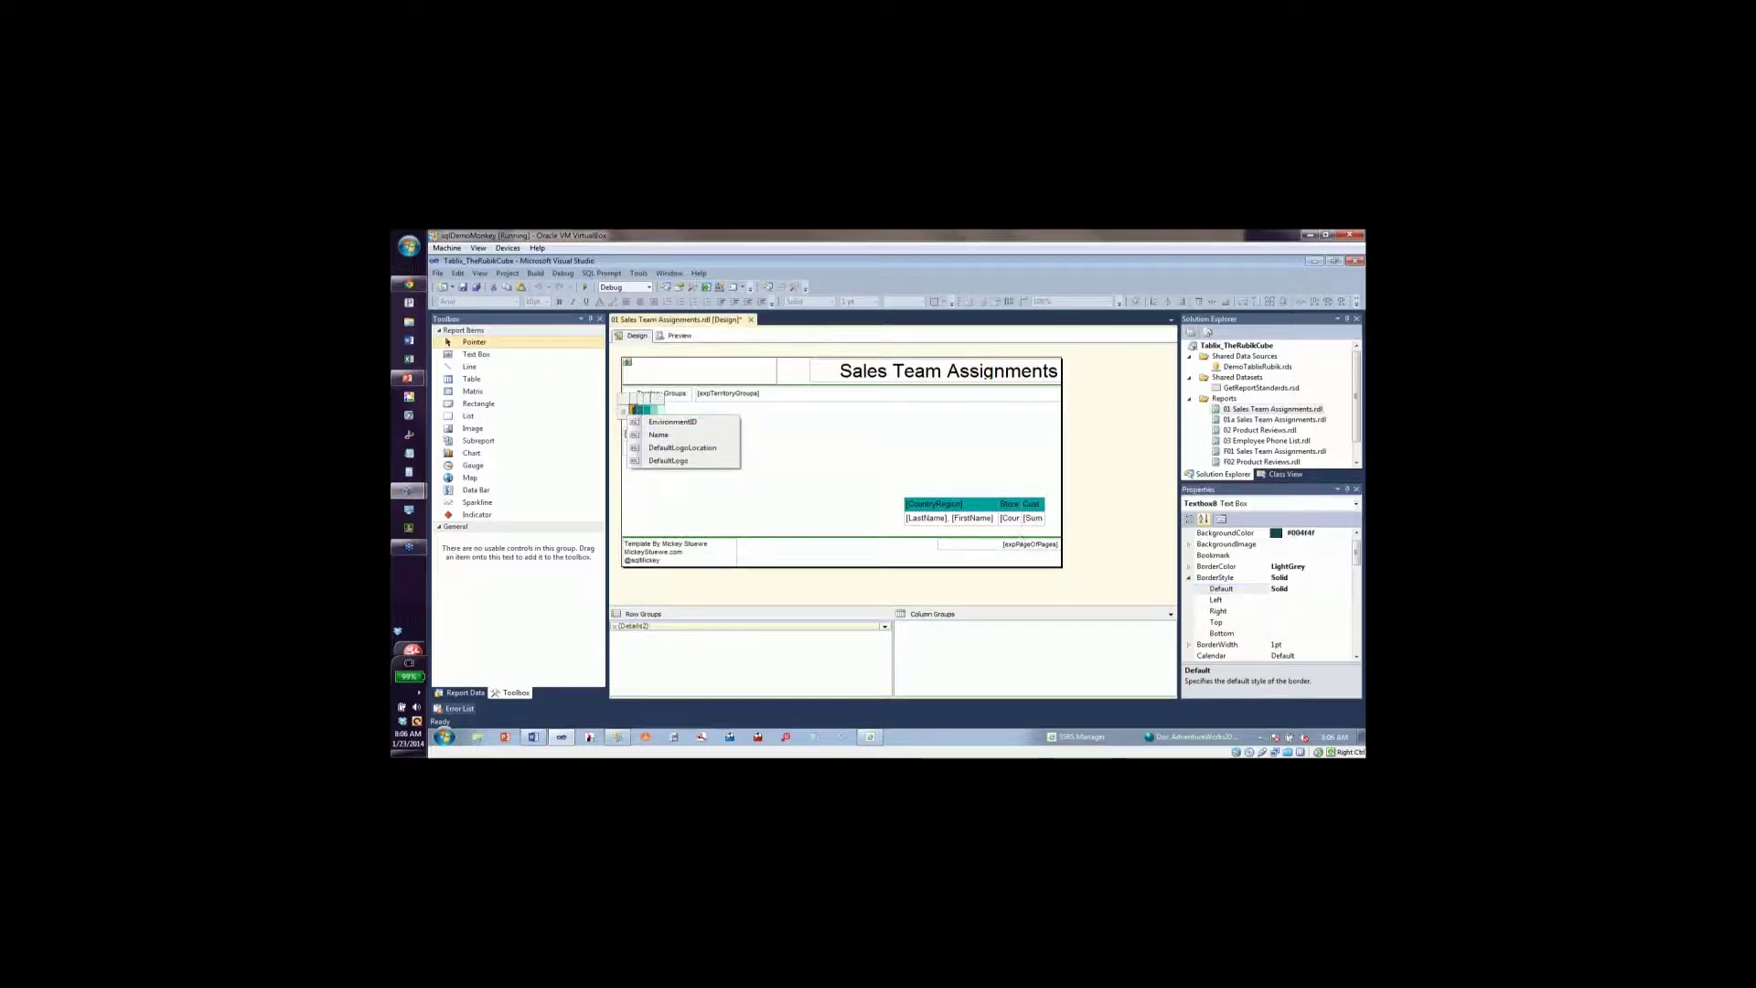
pyautogui.click(1266, 536)
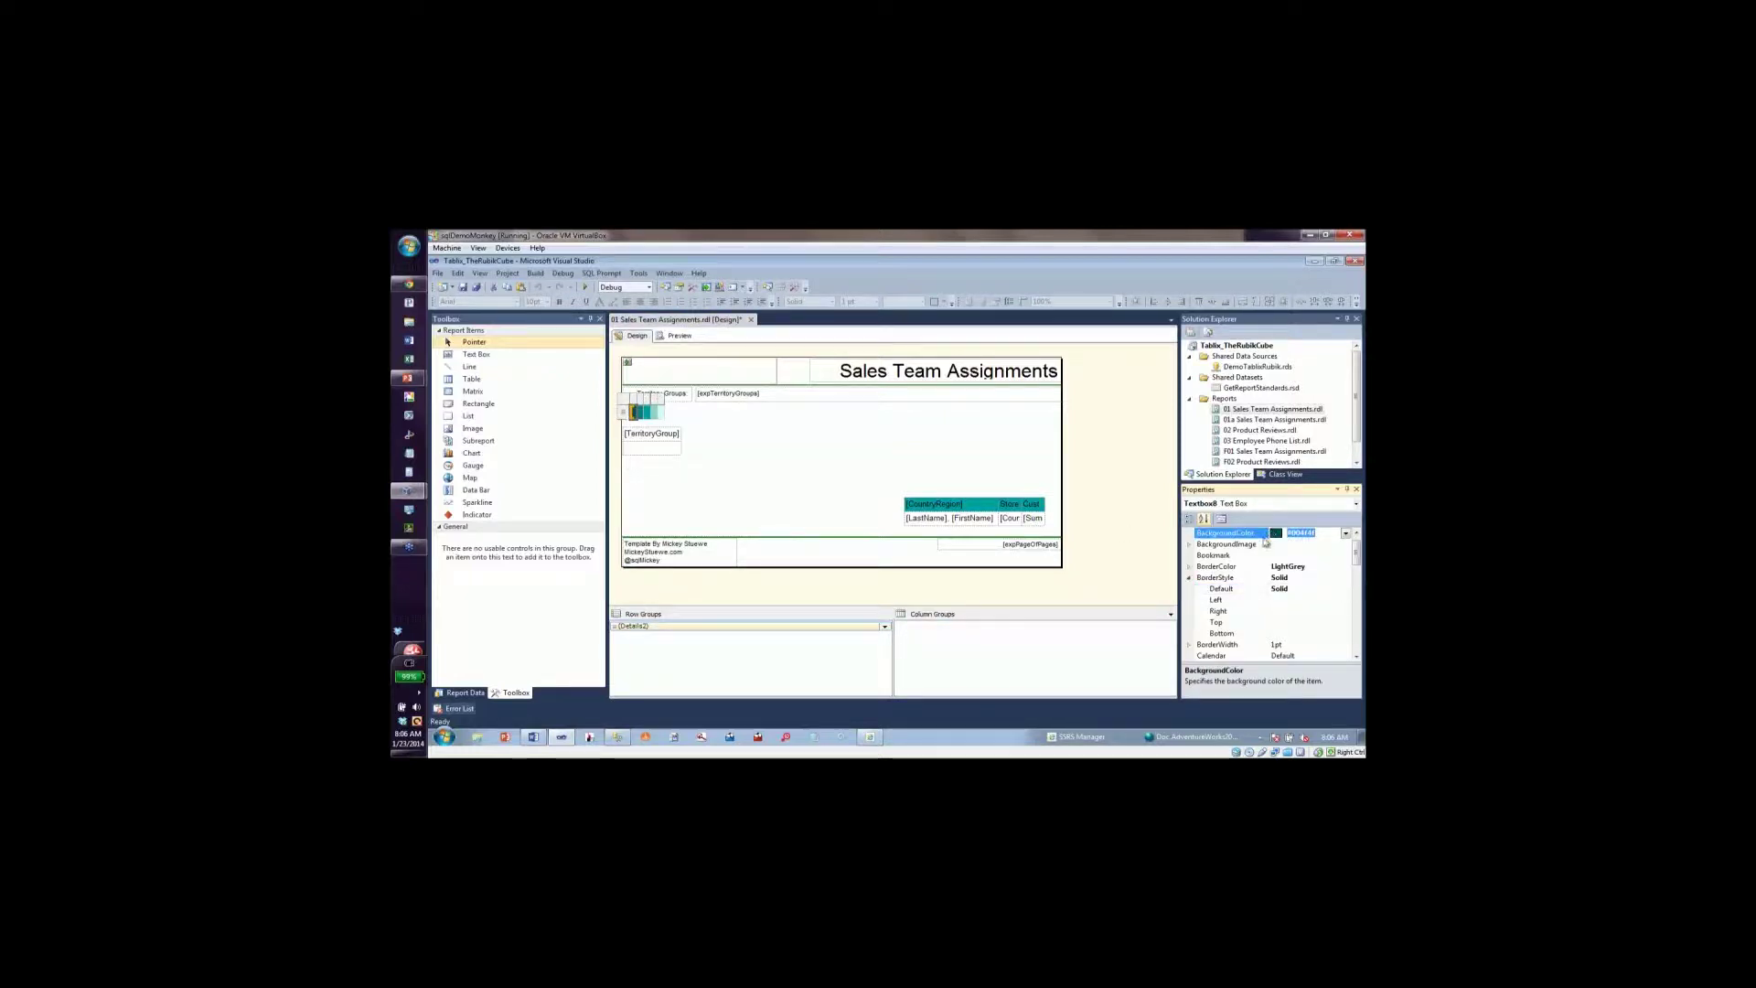
pyautogui.press('Delete')
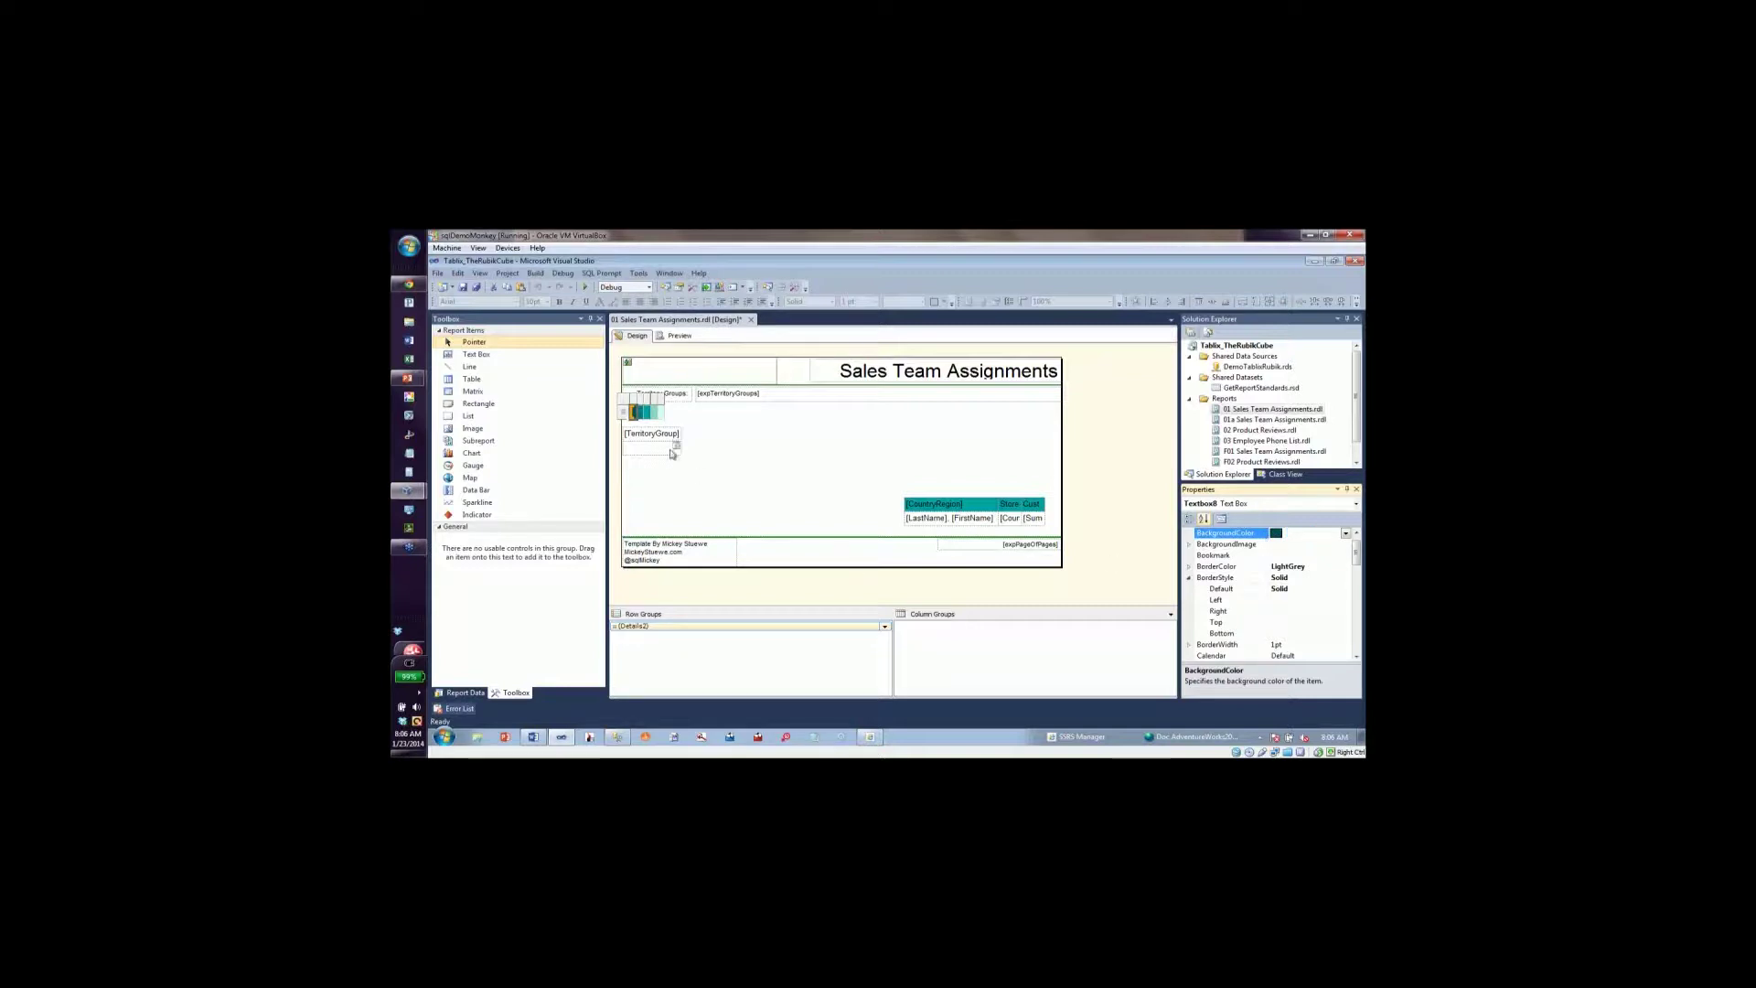
pyautogui.press('Return')
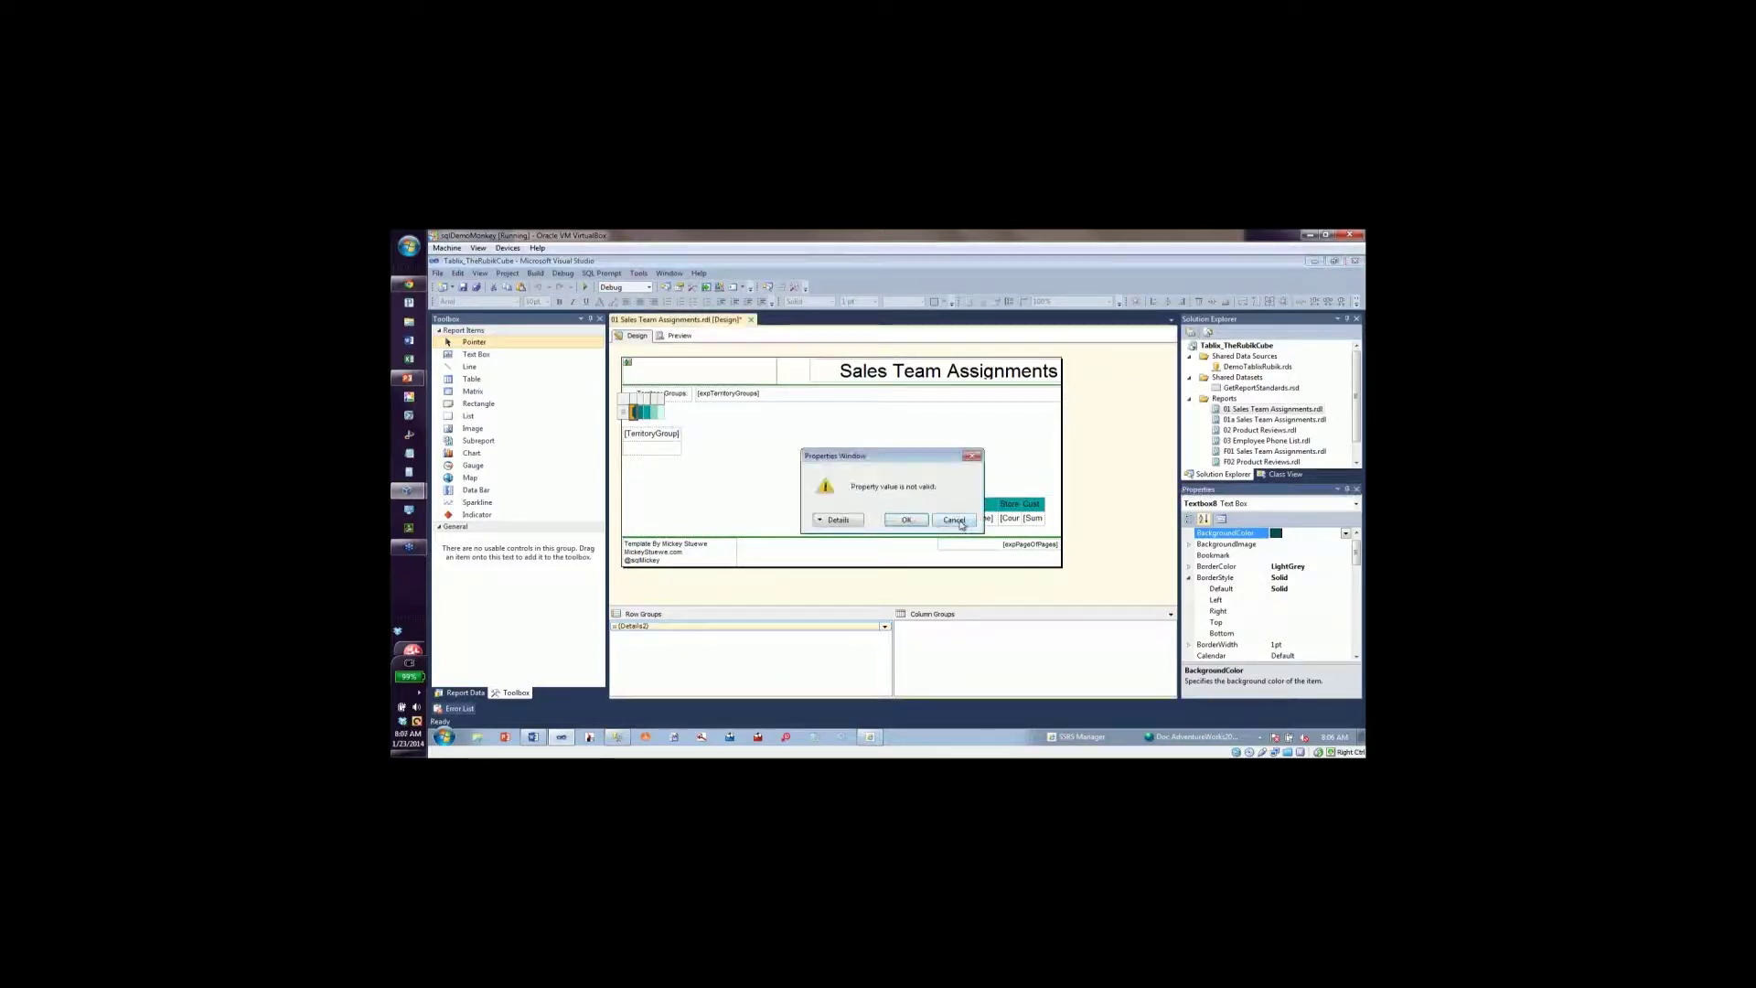
pyautogui.click(954, 520)
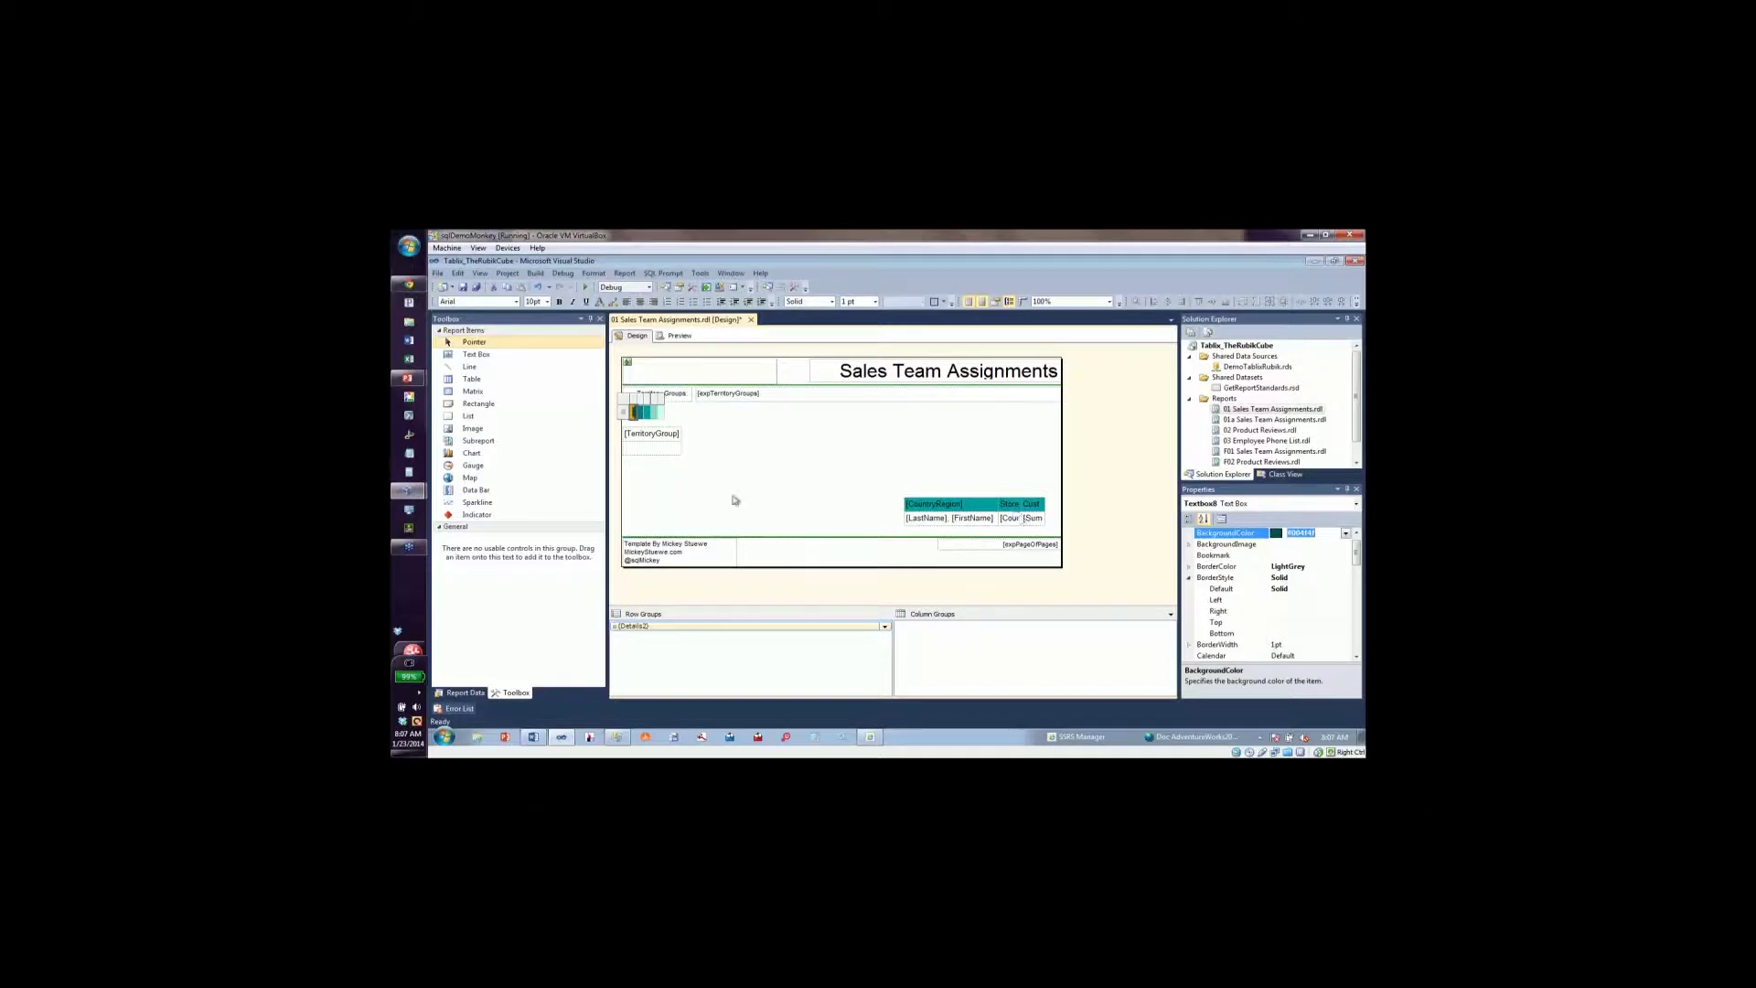
pyautogui.click(675, 435)
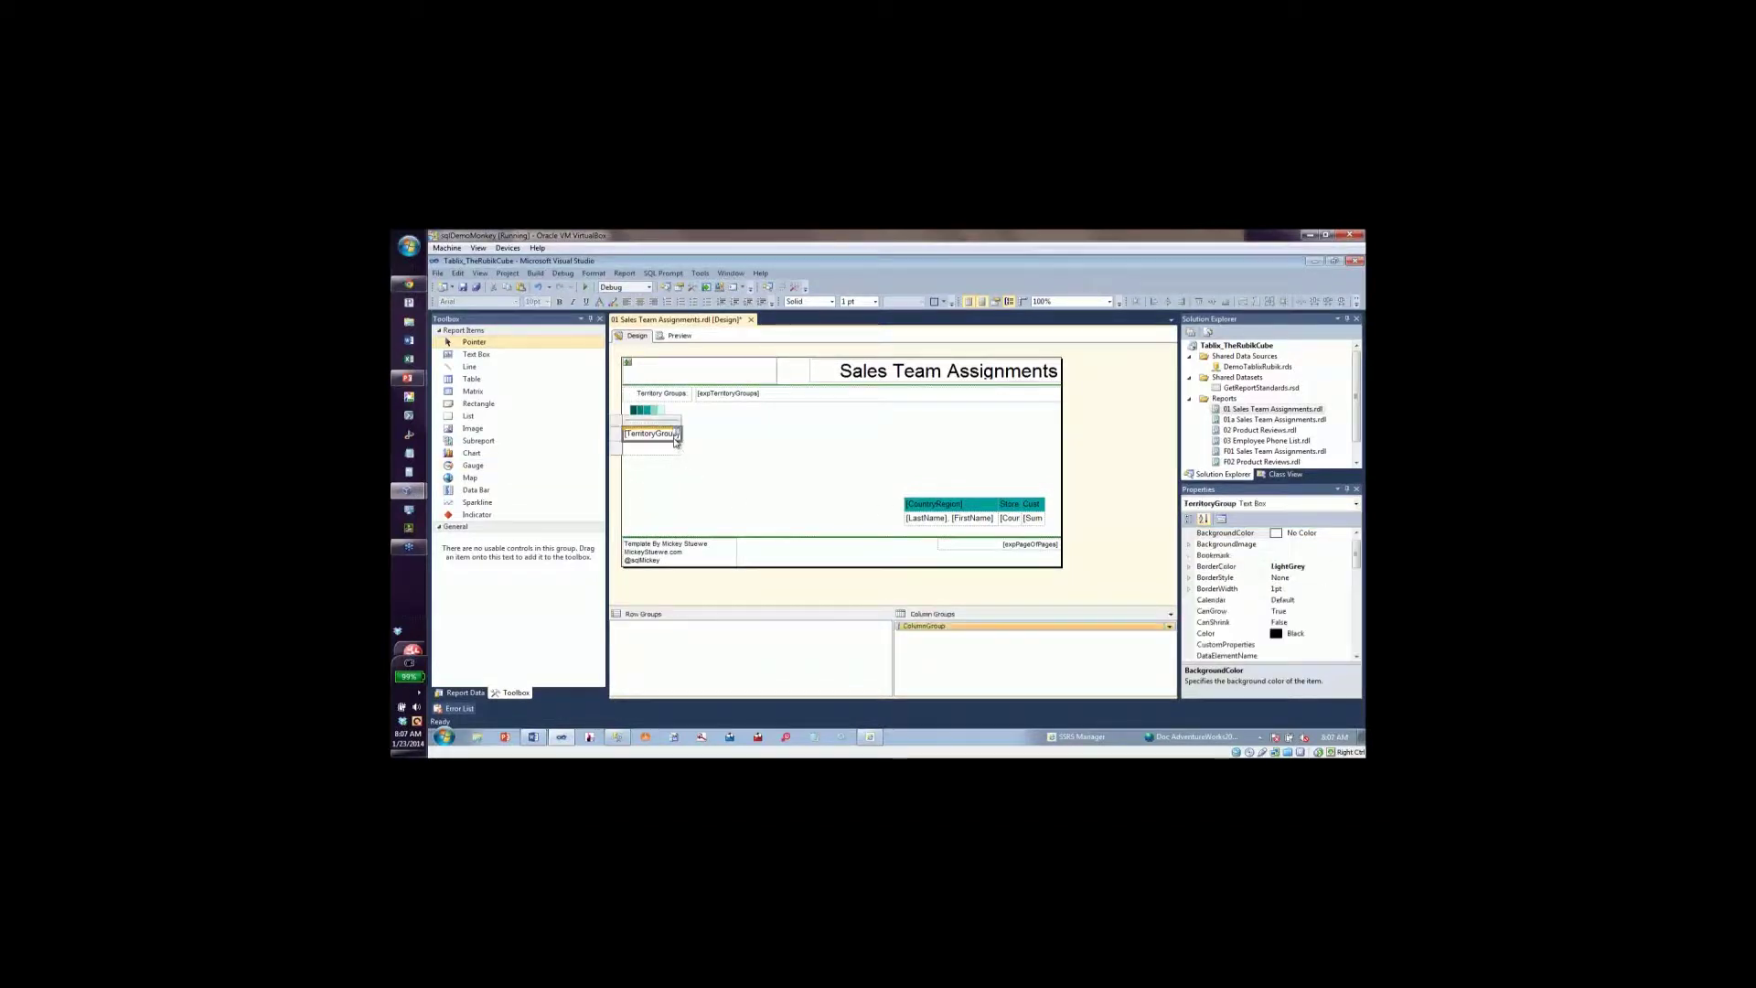
pyautogui.click(1256, 534)
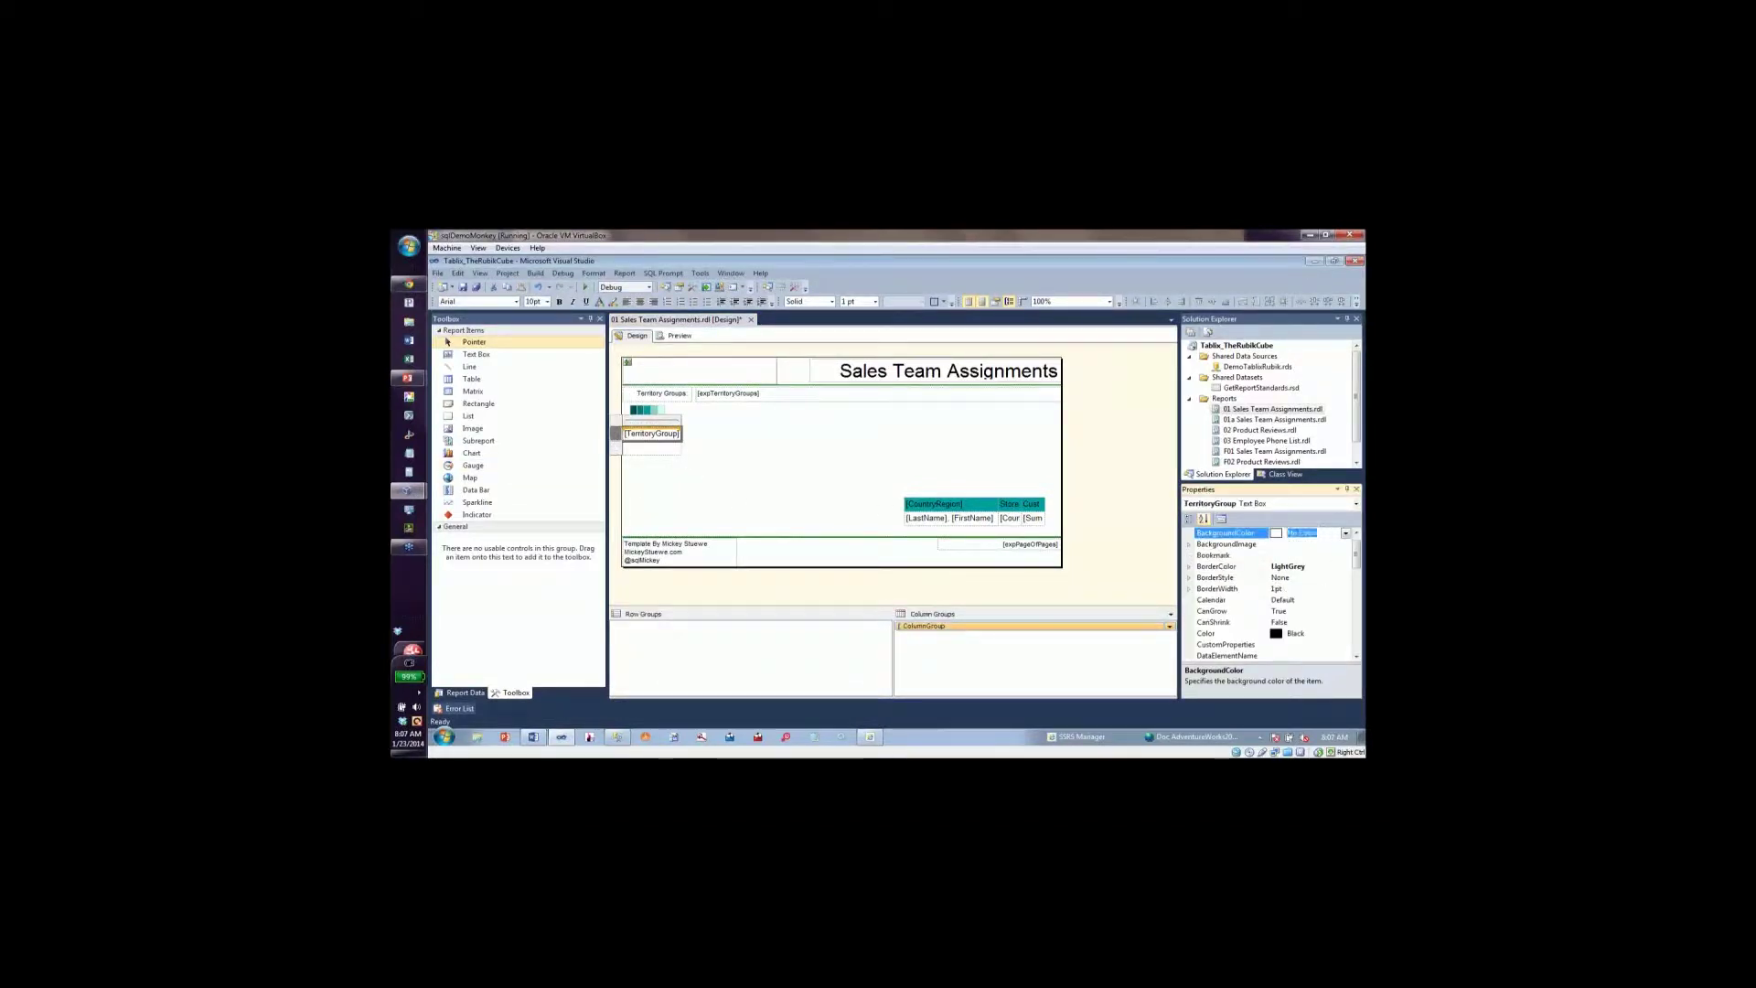
pyautogui.press('Delete')
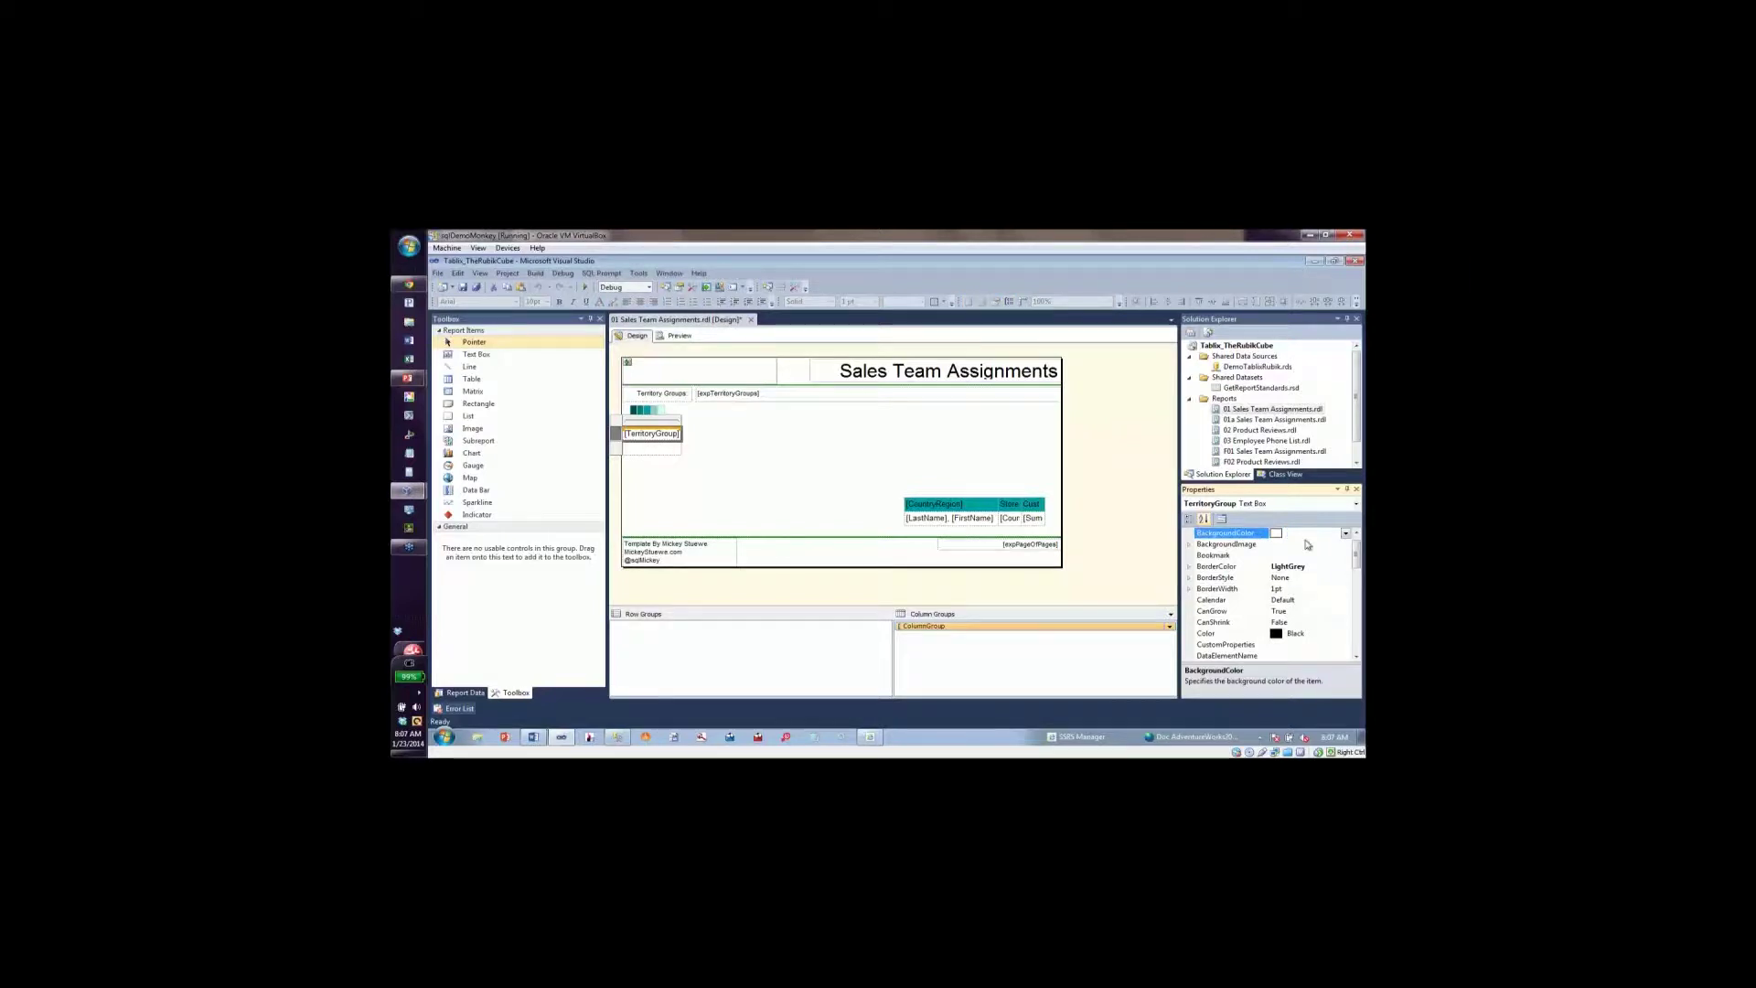
pyautogui.press('Return')
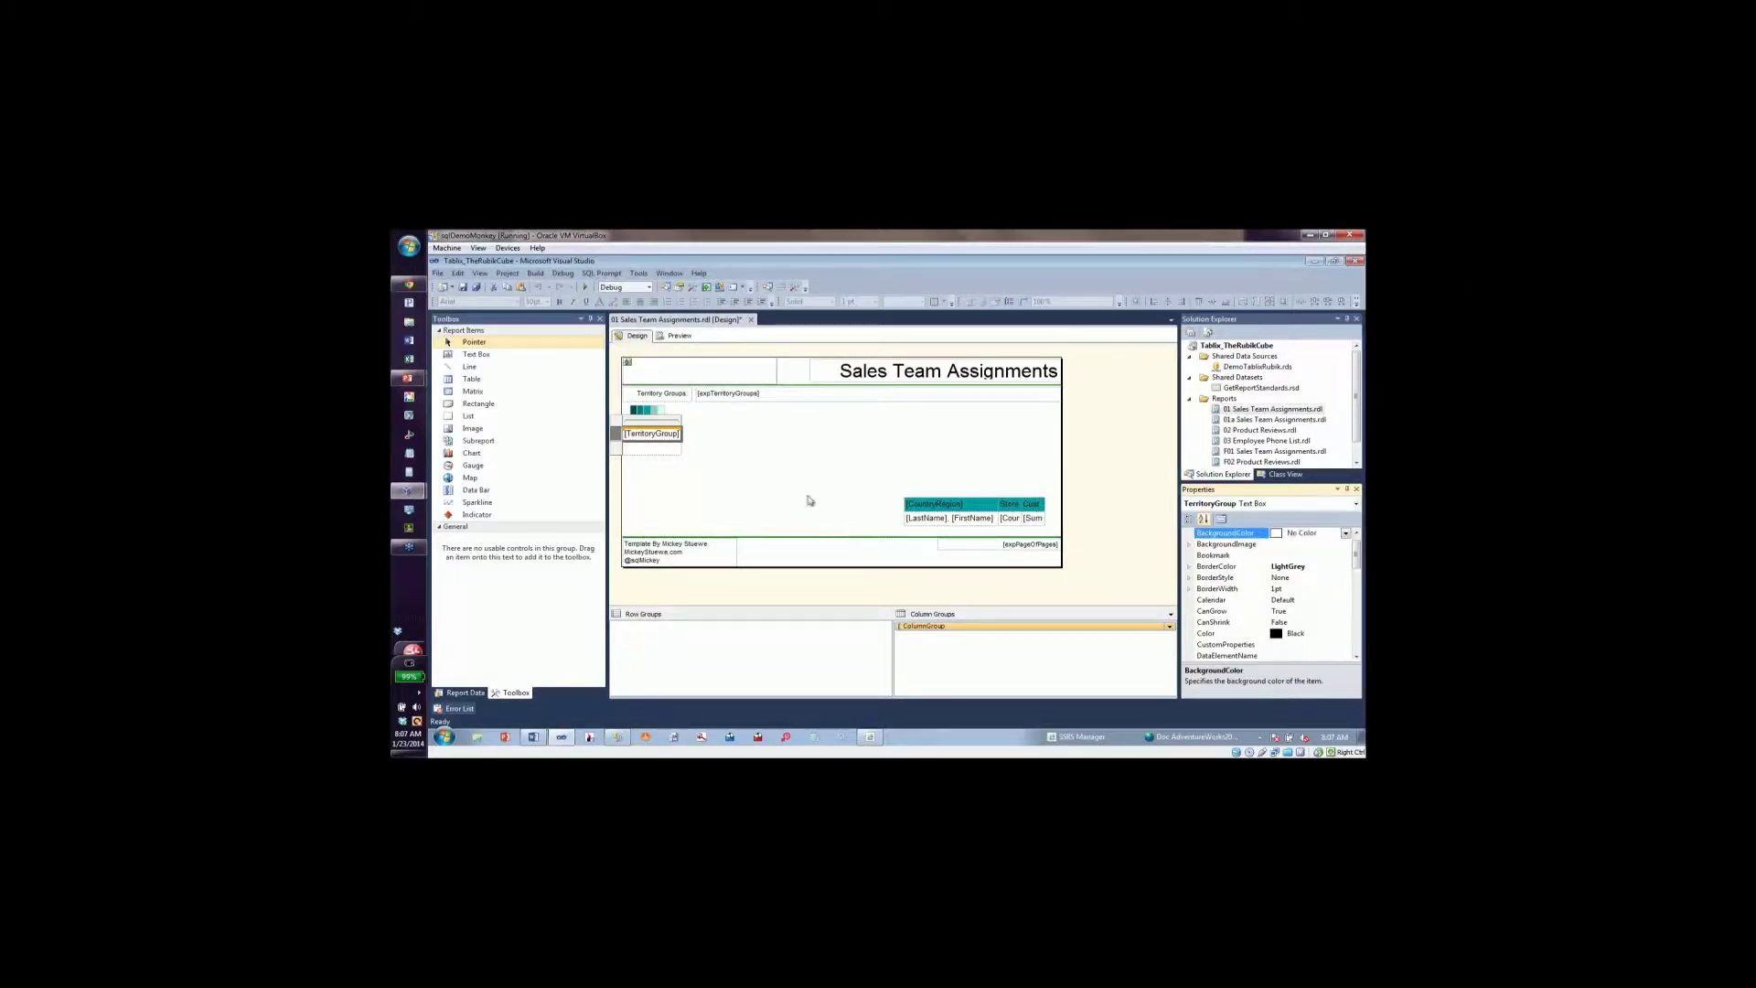
# Copy the background color of the darkest palette swatch and apply it to the TerritoryGroup header cell's background.
pyautogui.click(645, 412)
pyautogui.click(636, 412)
pyautogui.click(1321, 532)
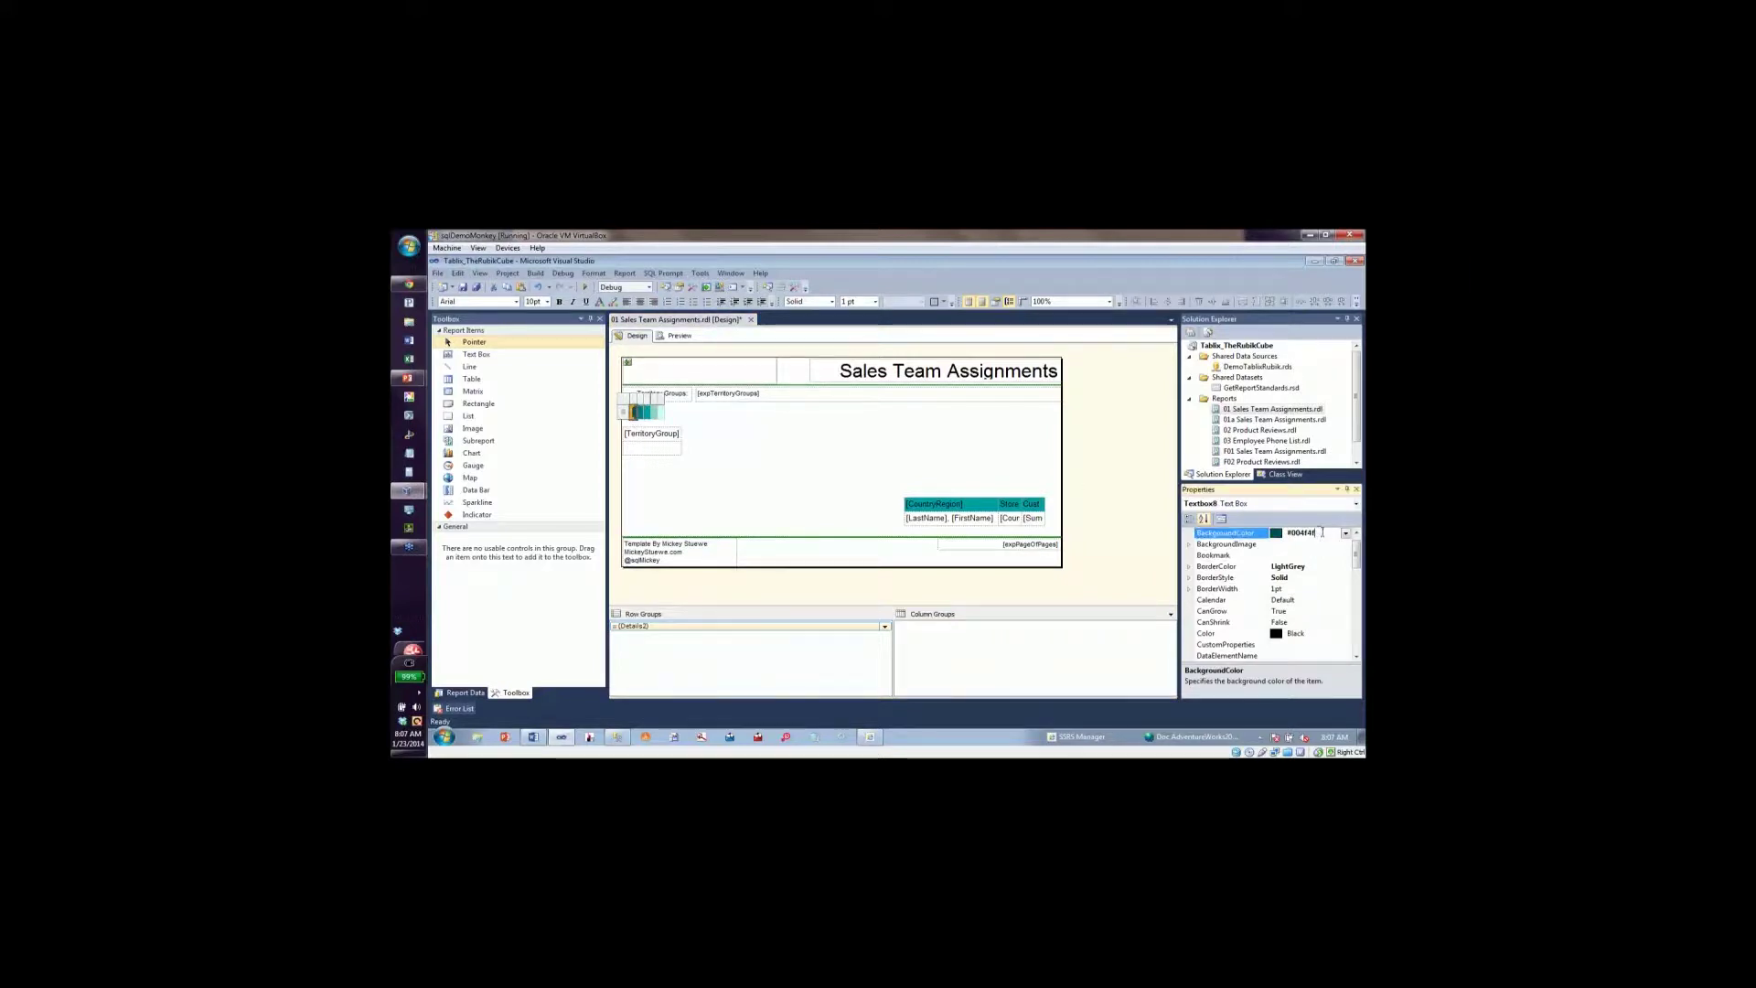
pyautogui.press('Return')
pyautogui.hotkey('ctrl', 'c')
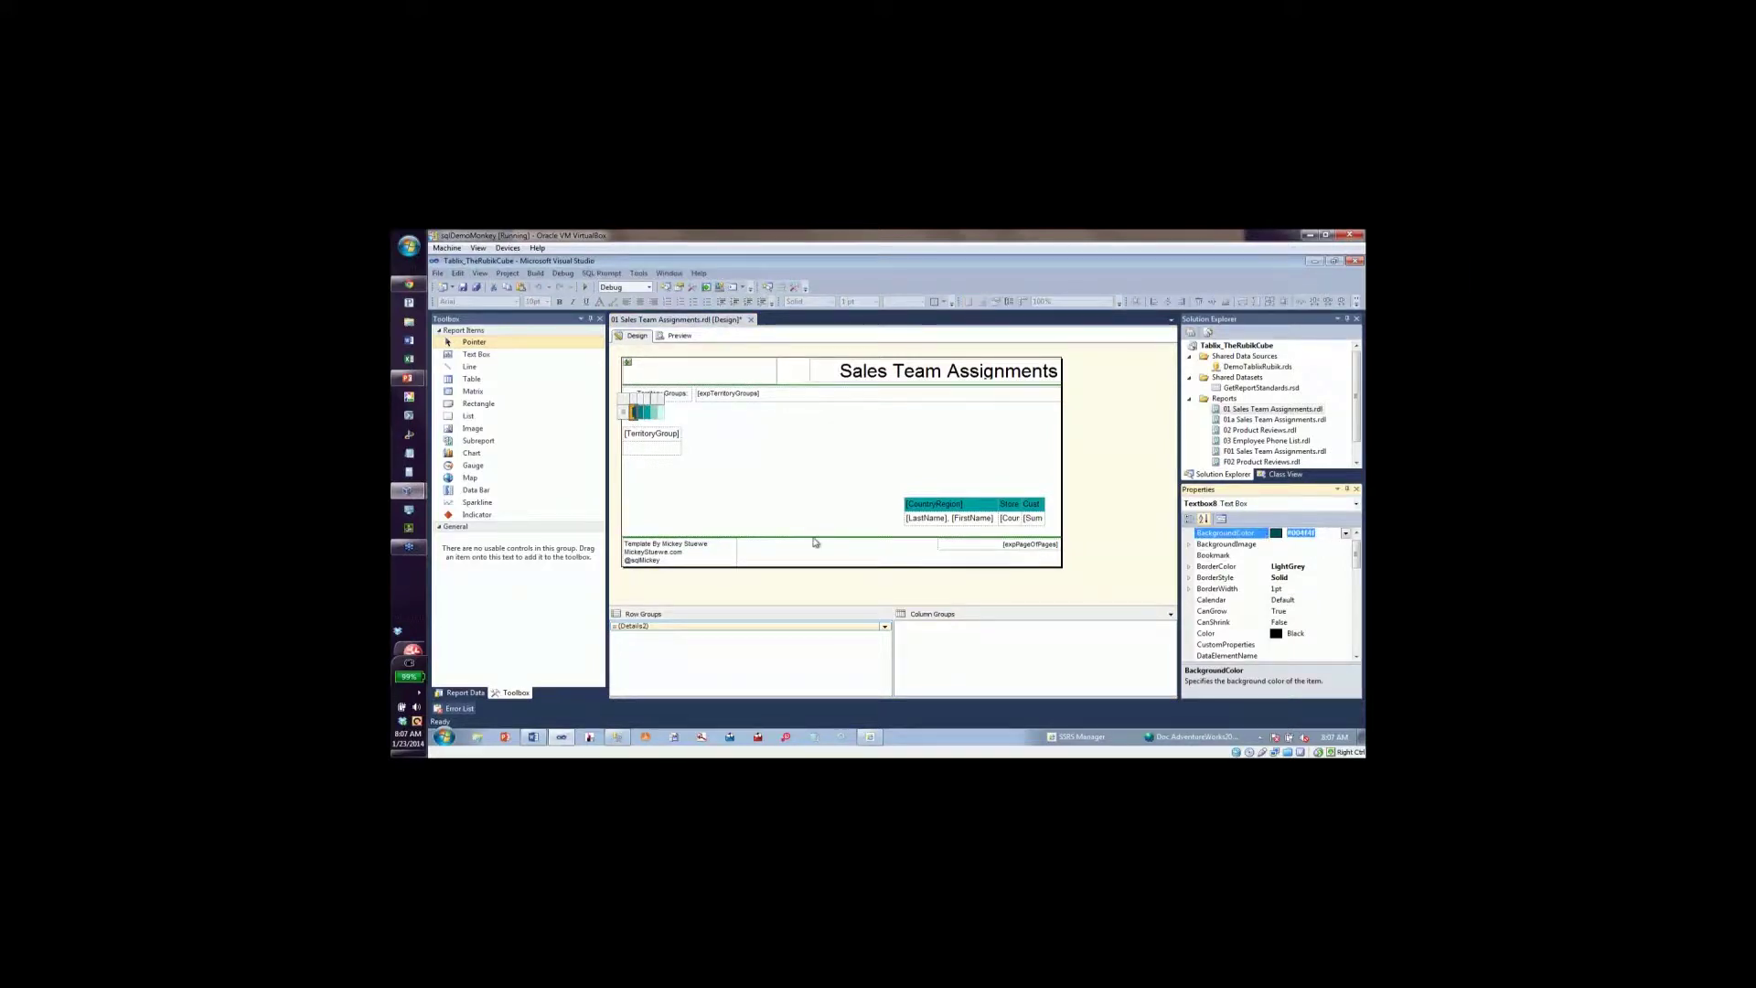
pyautogui.rightClick(625, 437)
pyautogui.press('Escape')
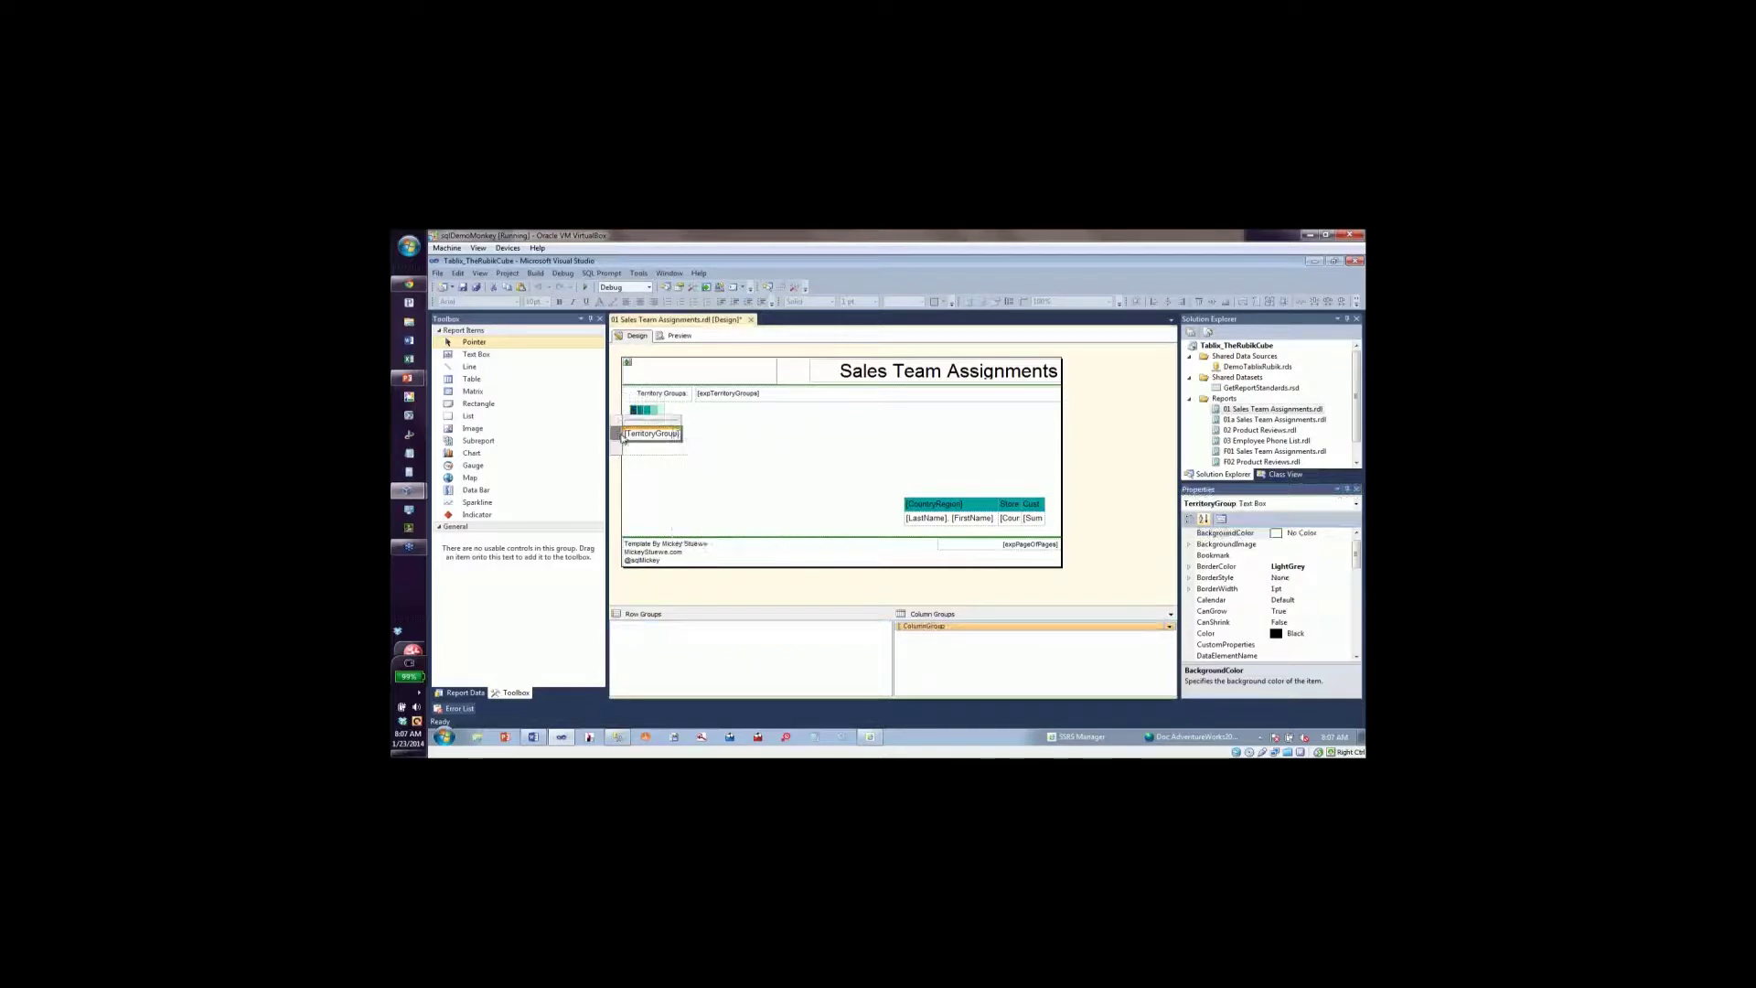
pyautogui.click(1253, 533)
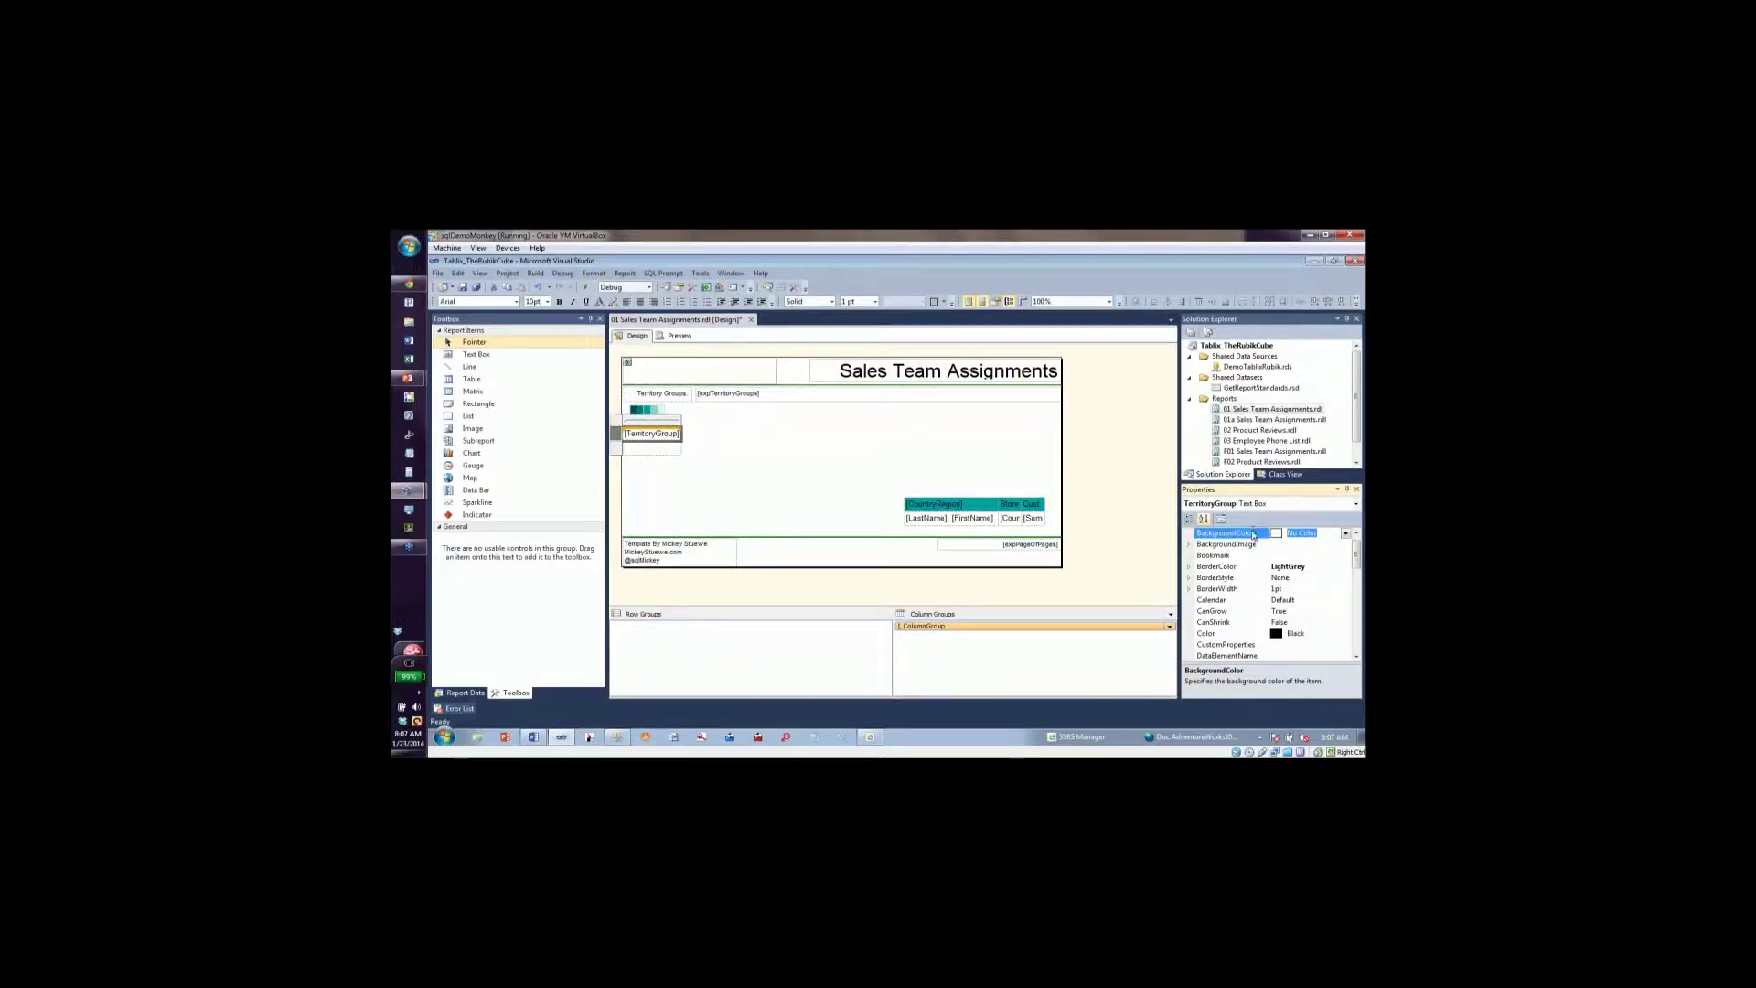
pyautogui.hotkey('ctrl', 'v')
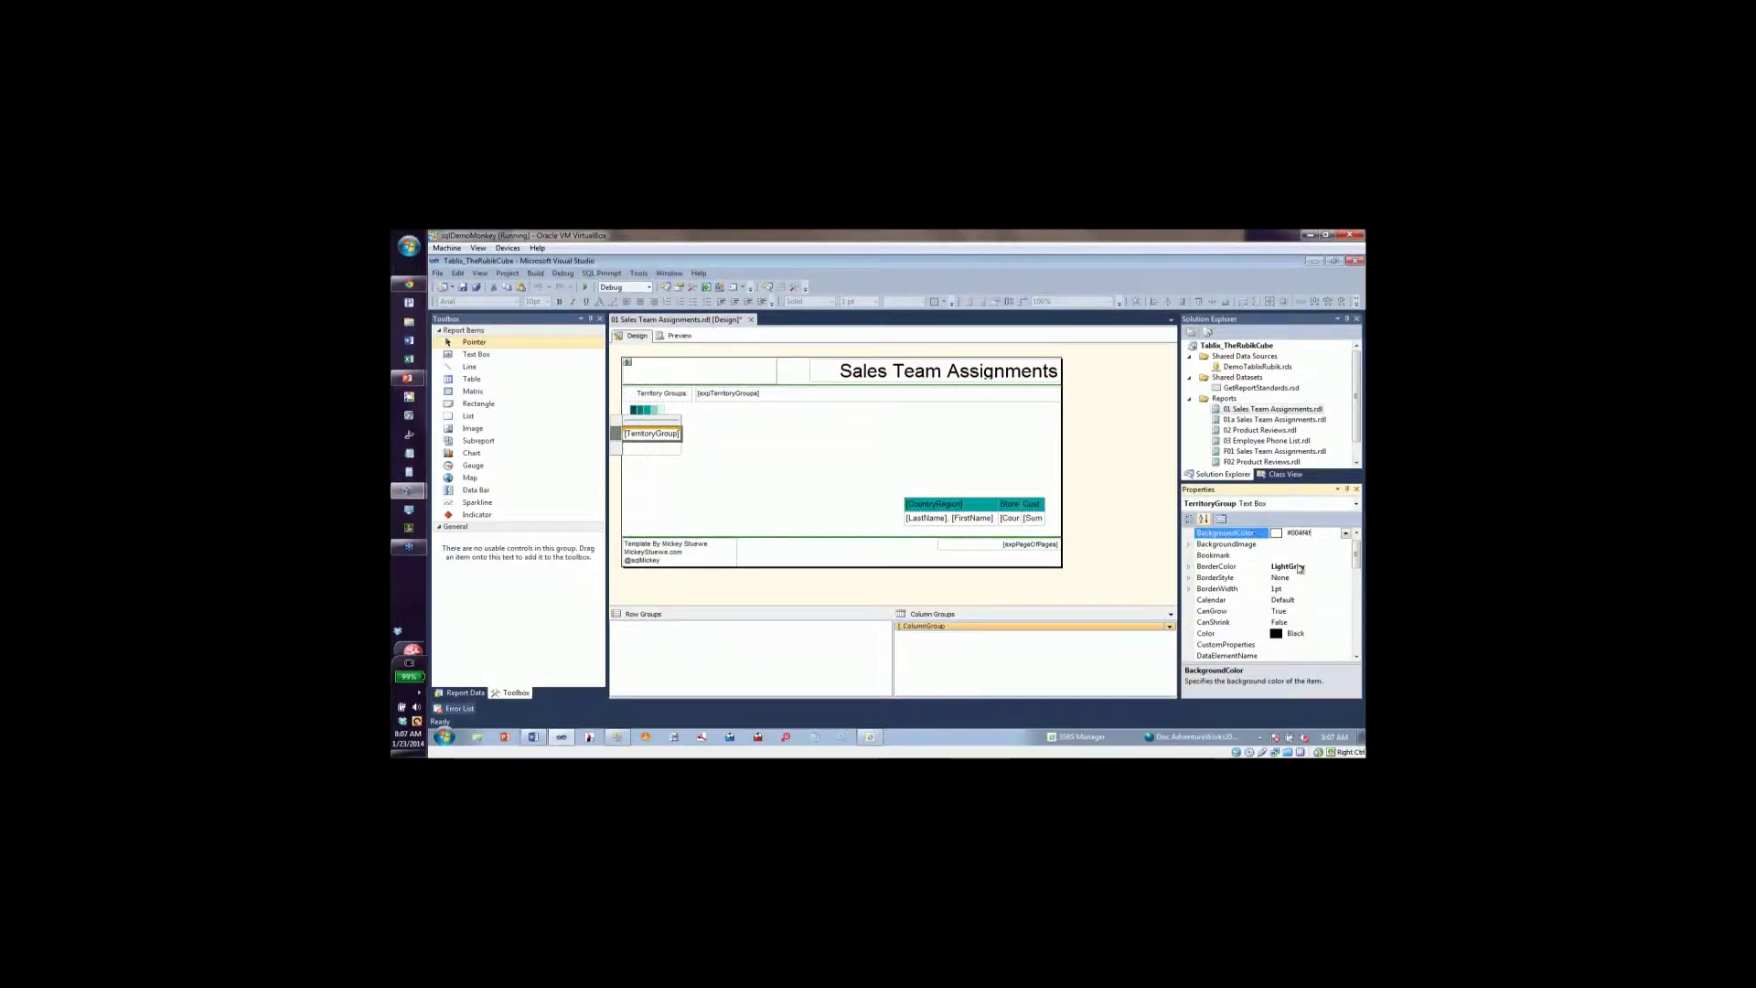
# Set the TerritoryGroup header cell's text color to white.
pyautogui.click(1341, 638)
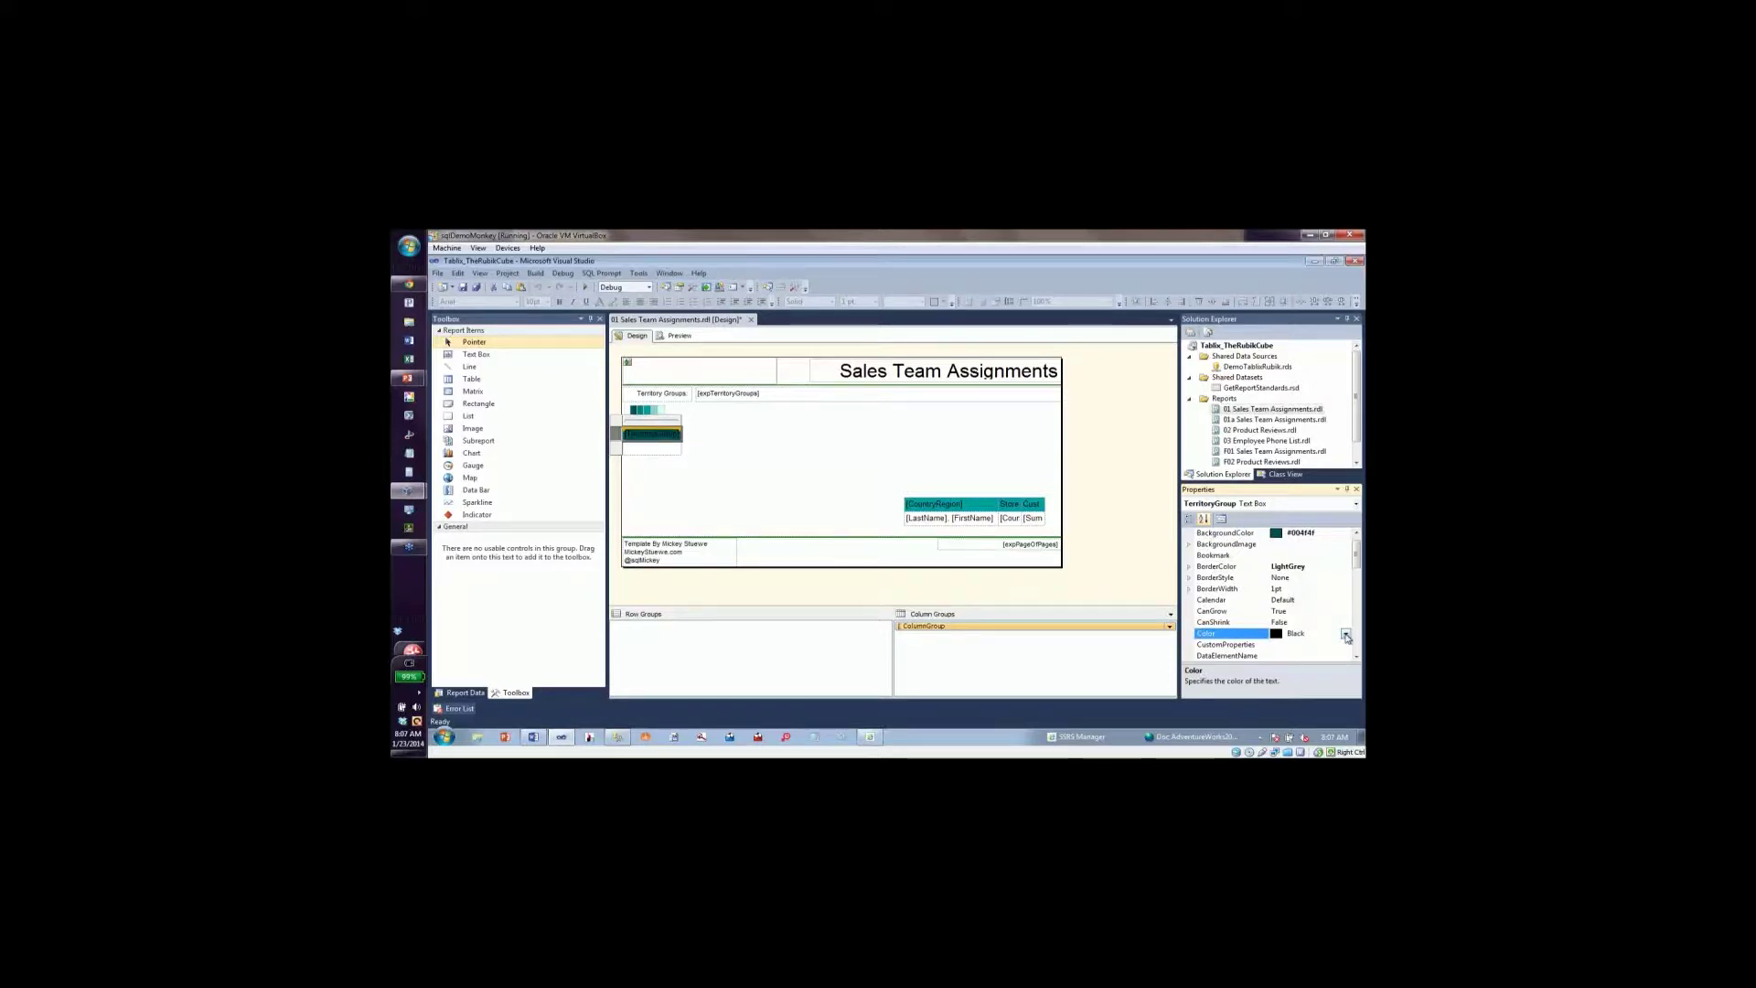
pyautogui.click(1345, 635)
pyautogui.click(1341, 568)
pyautogui.click(774, 507)
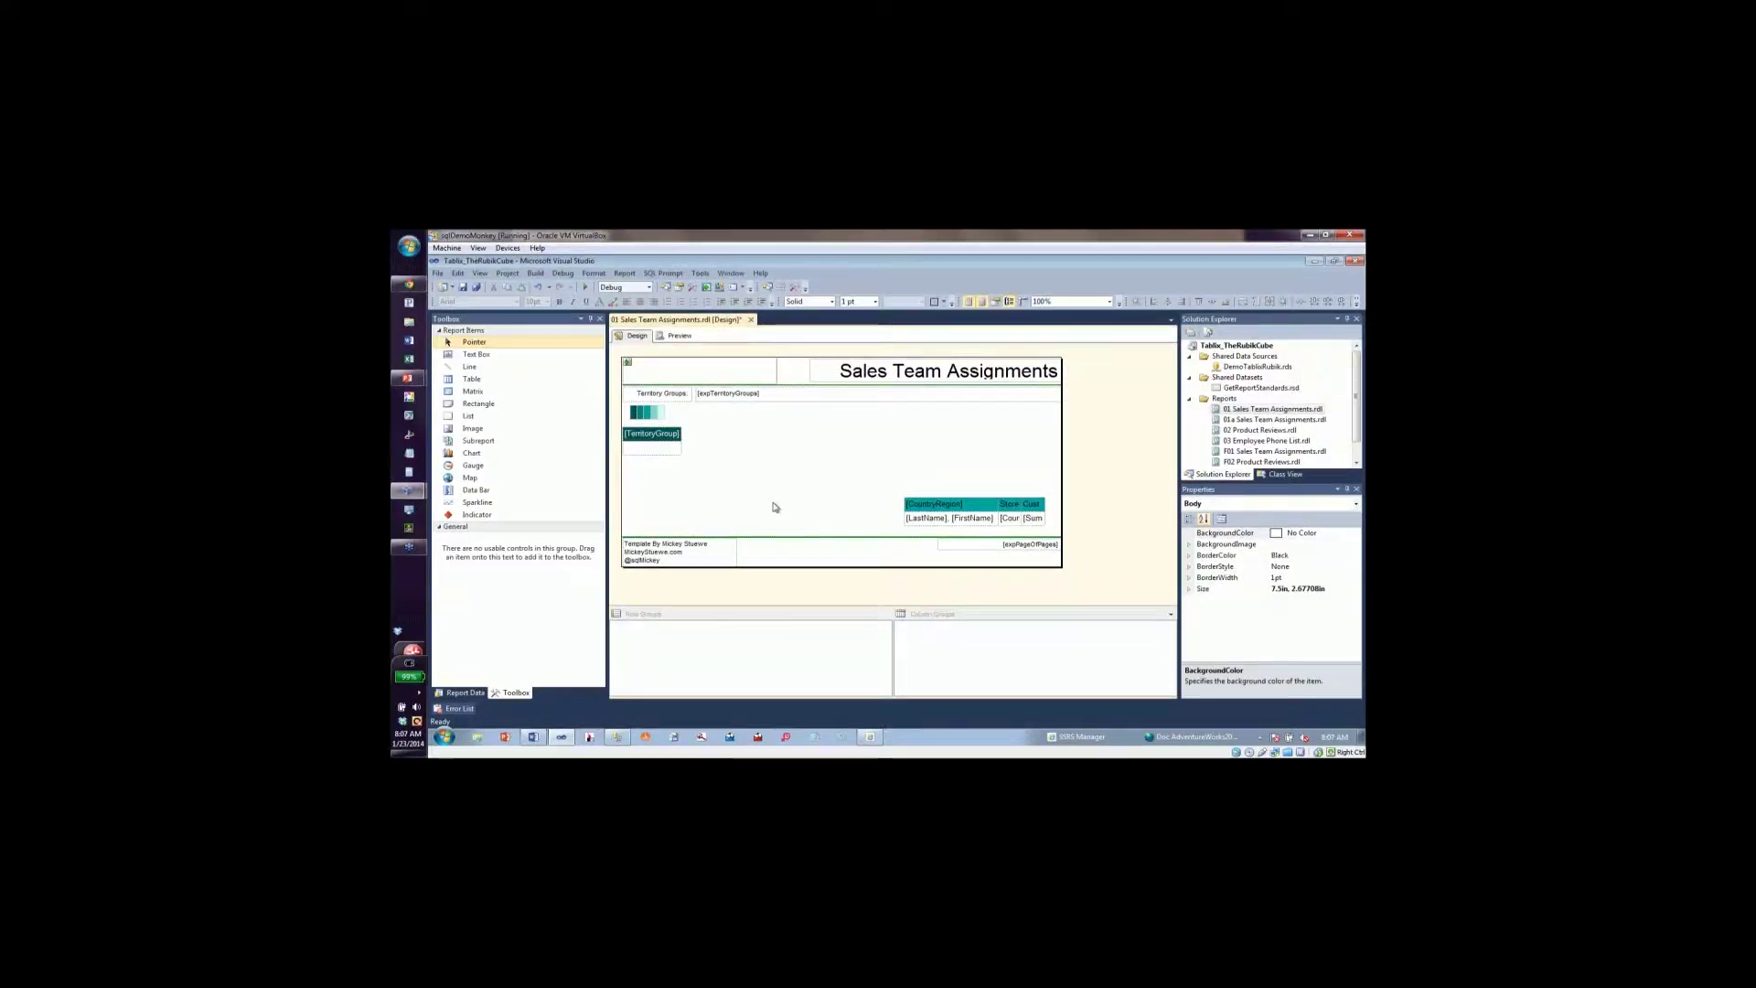
# Size the matrix's empty data cell to 2.4in wide and 0.5in high, matching the existing CountryRegion table.
pyautogui.click(645, 450)
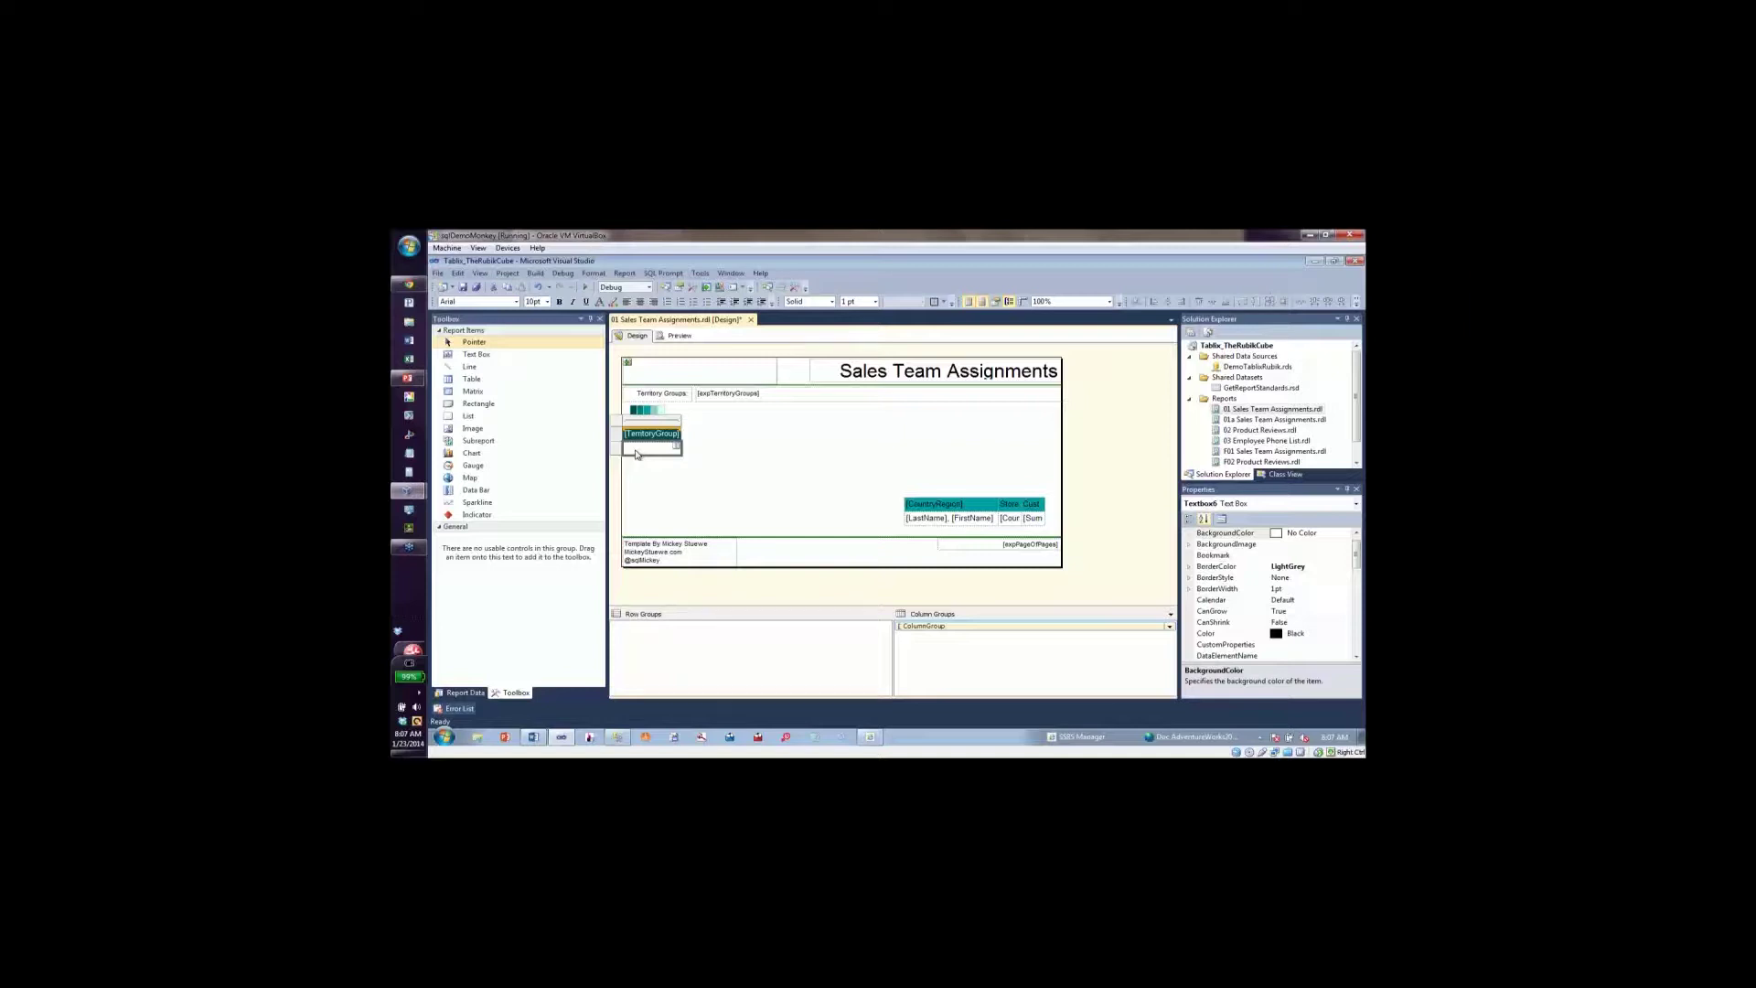
pyautogui.click(975, 507)
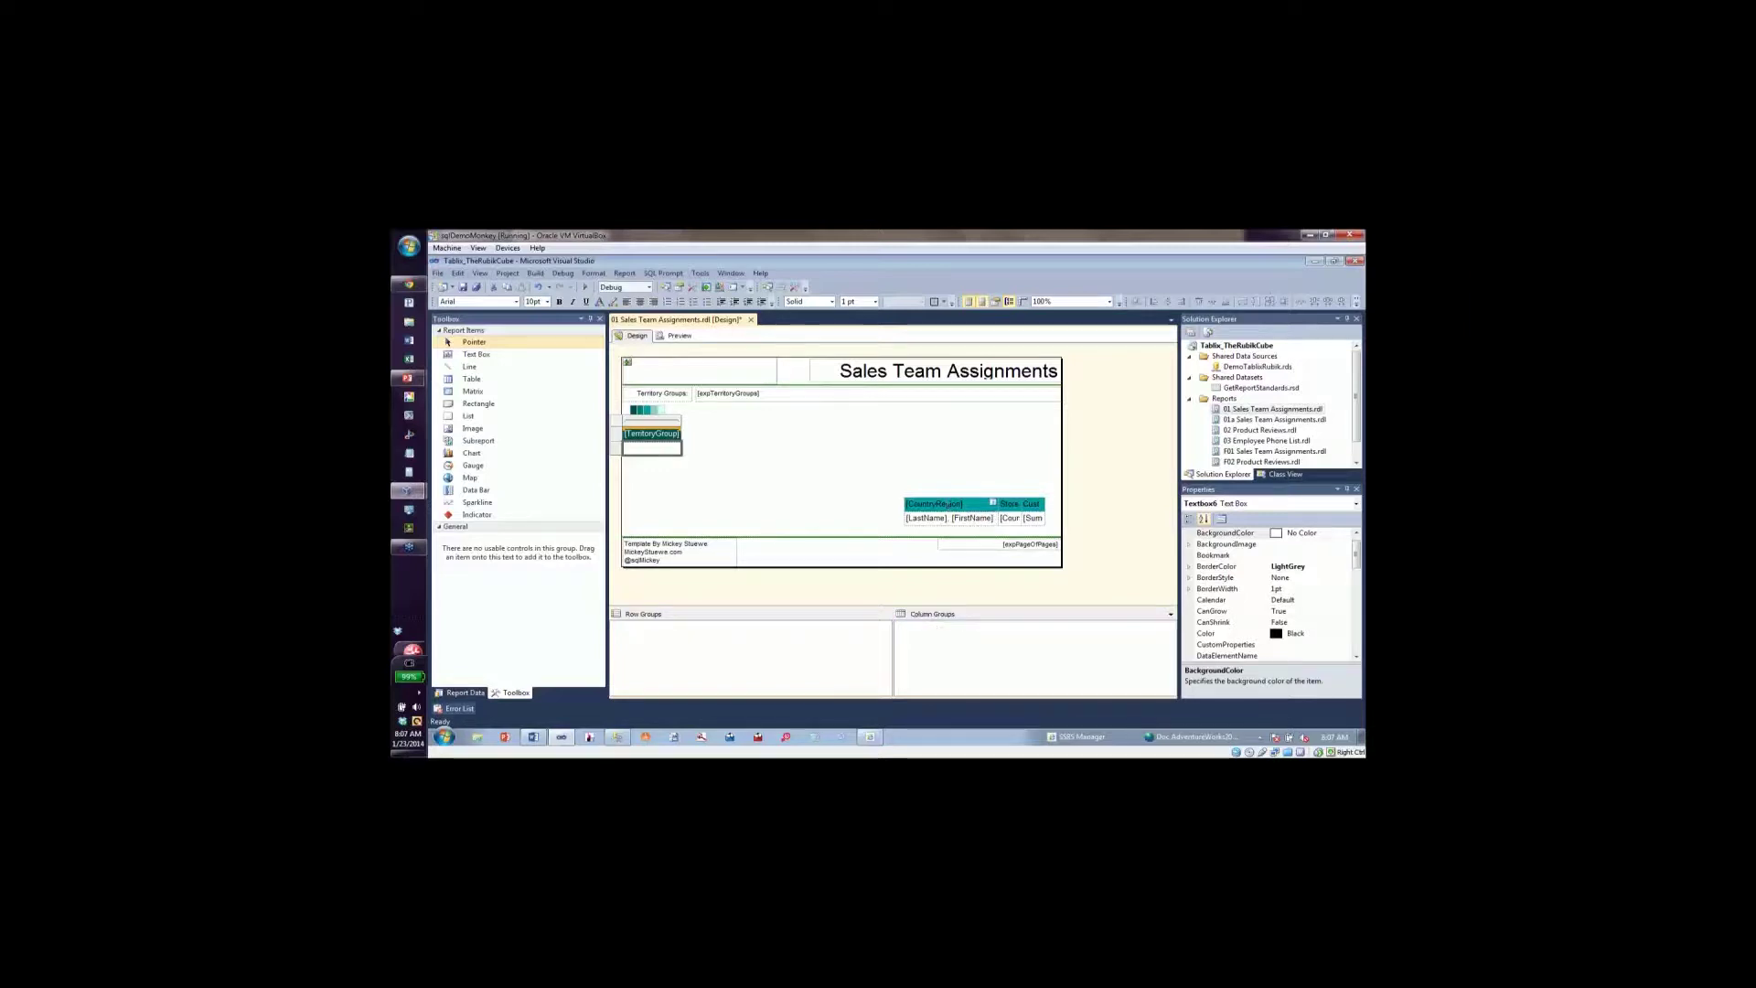
pyautogui.click(897, 491)
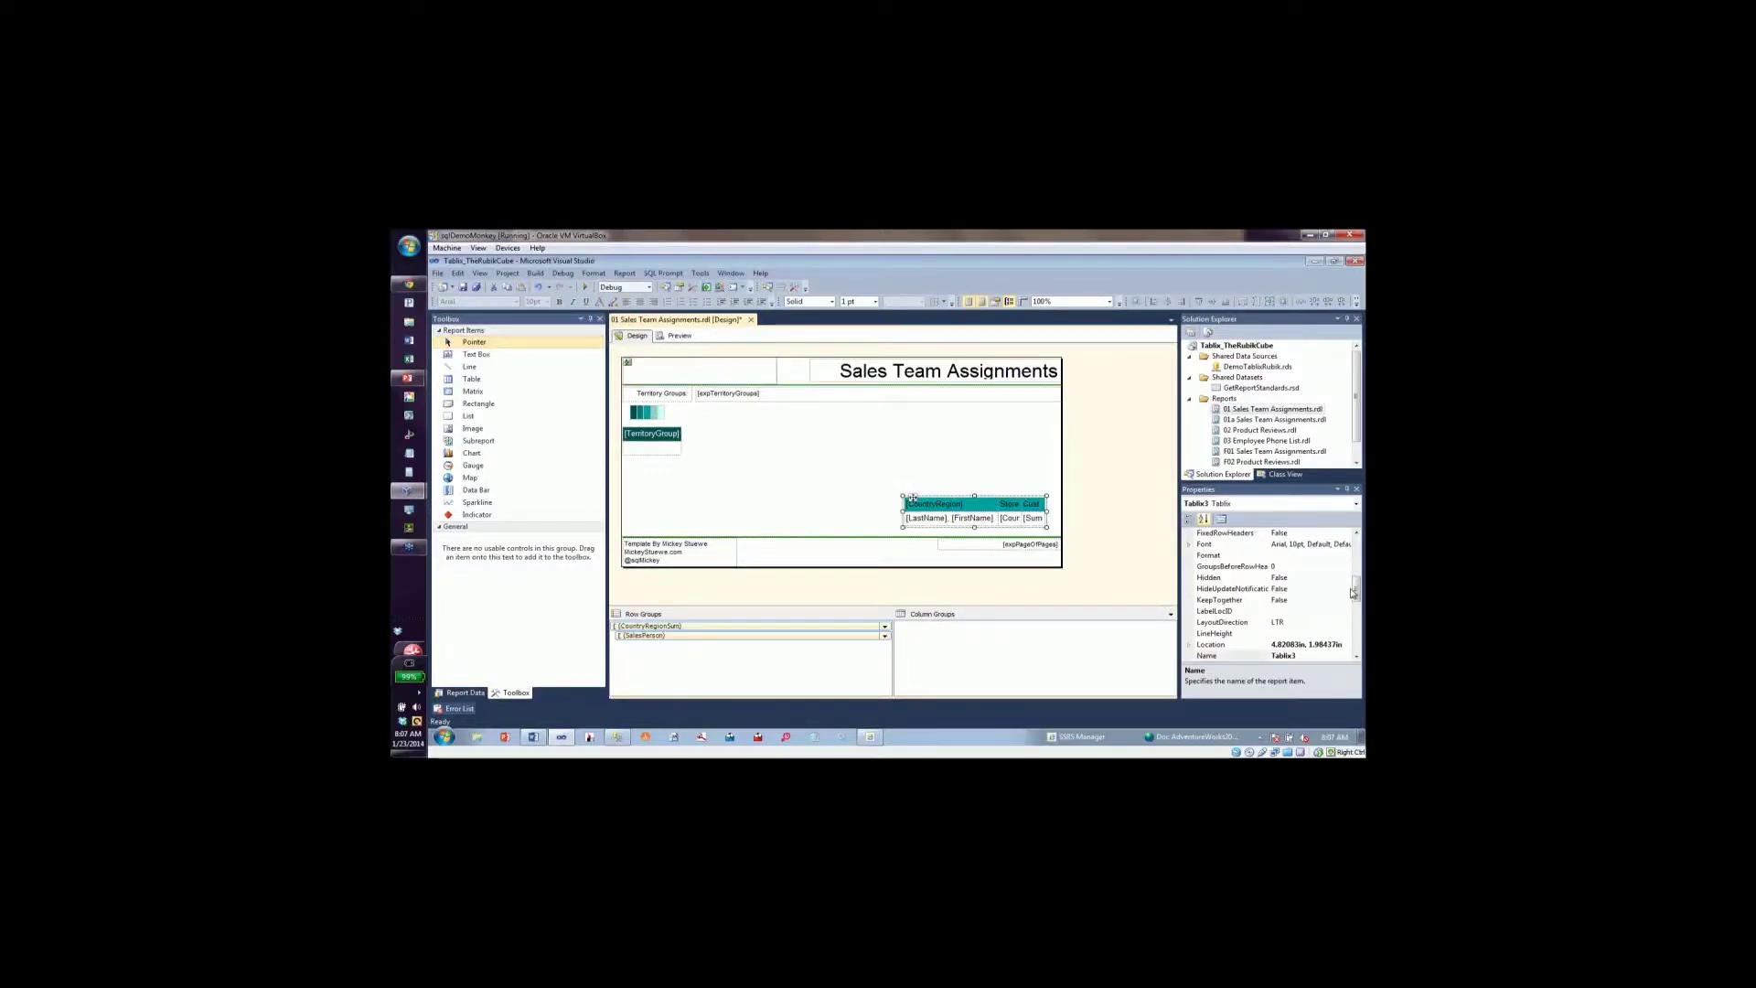
pyautogui.moveTo(1356, 593); pyautogui.dragTo(1357, 640)
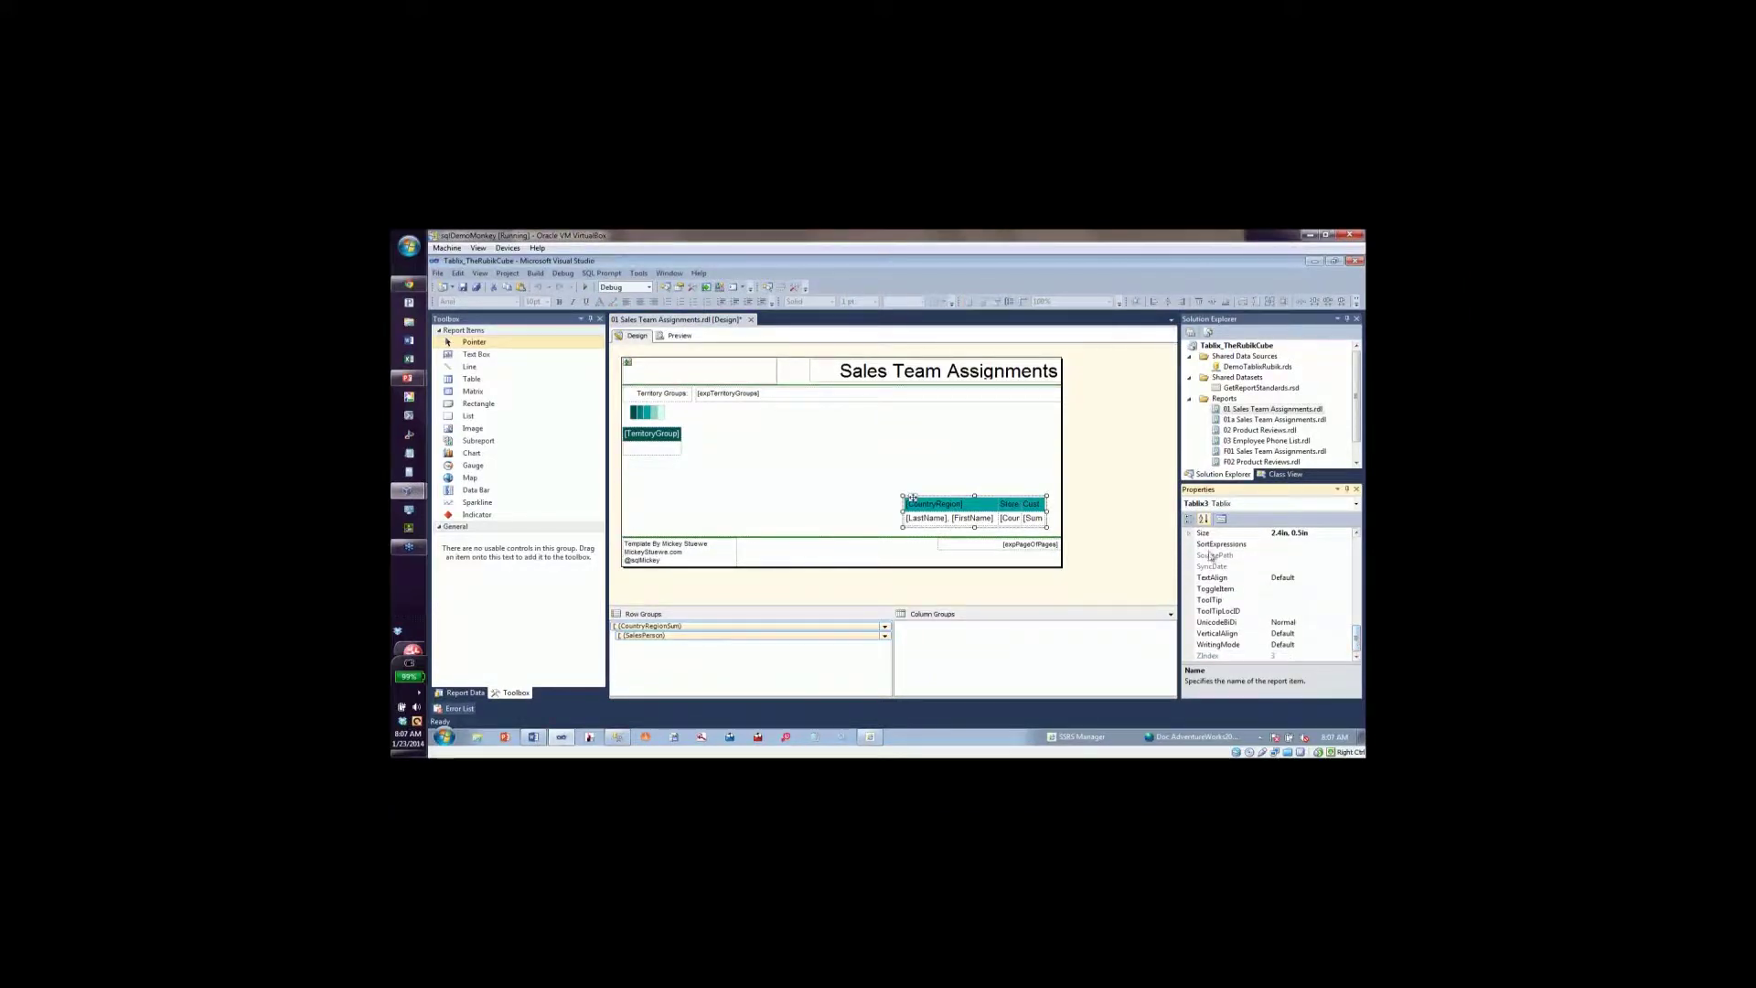
pyautogui.click(1189, 532)
pyautogui.click(1234, 545)
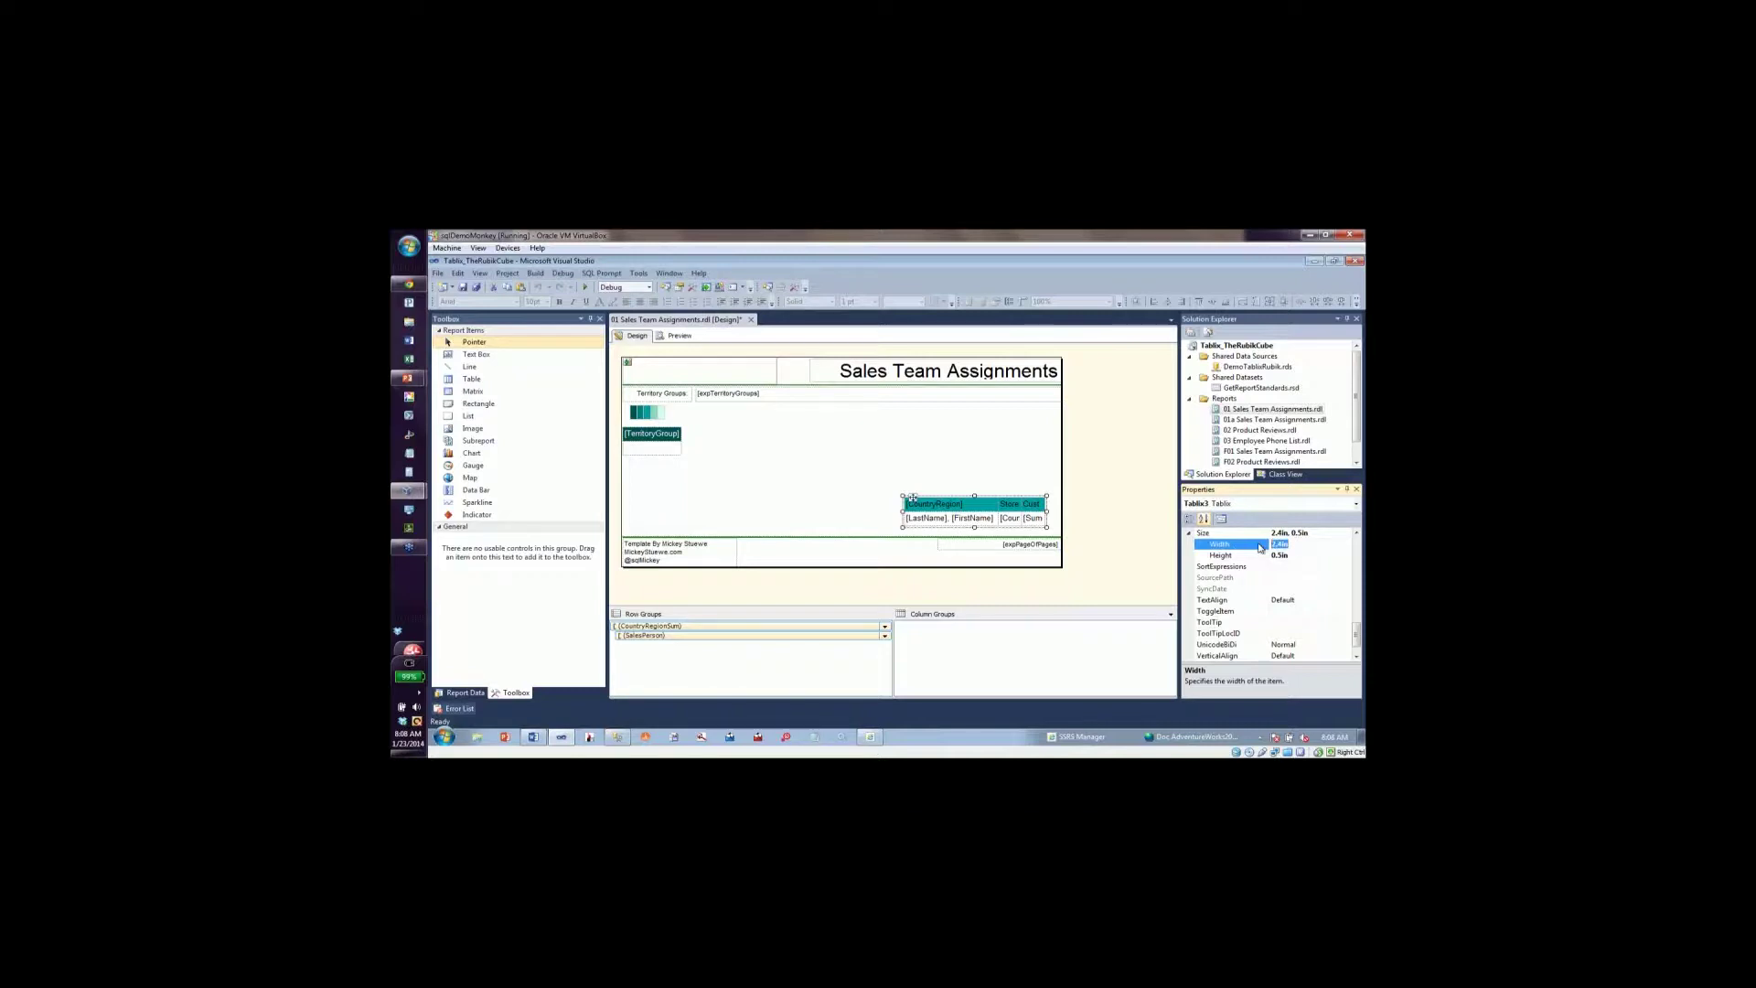
pyautogui.click(657, 449)
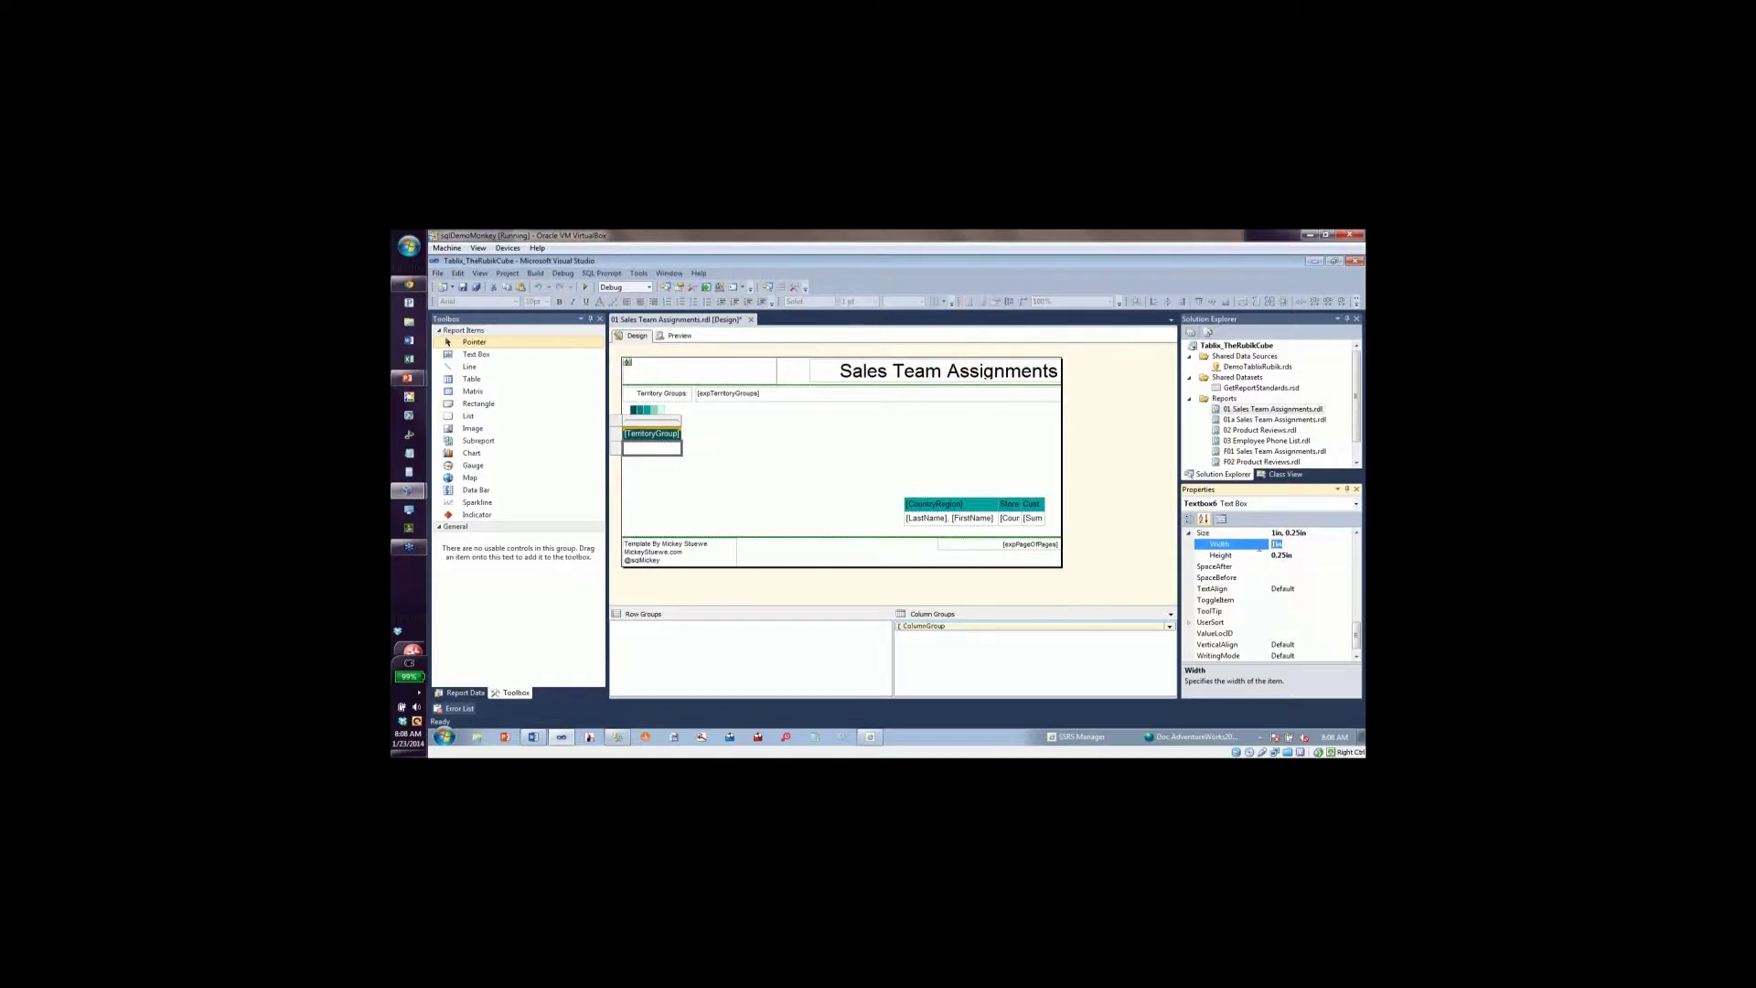
pyautogui.write('2.4in')
pyautogui.click(1305, 557)
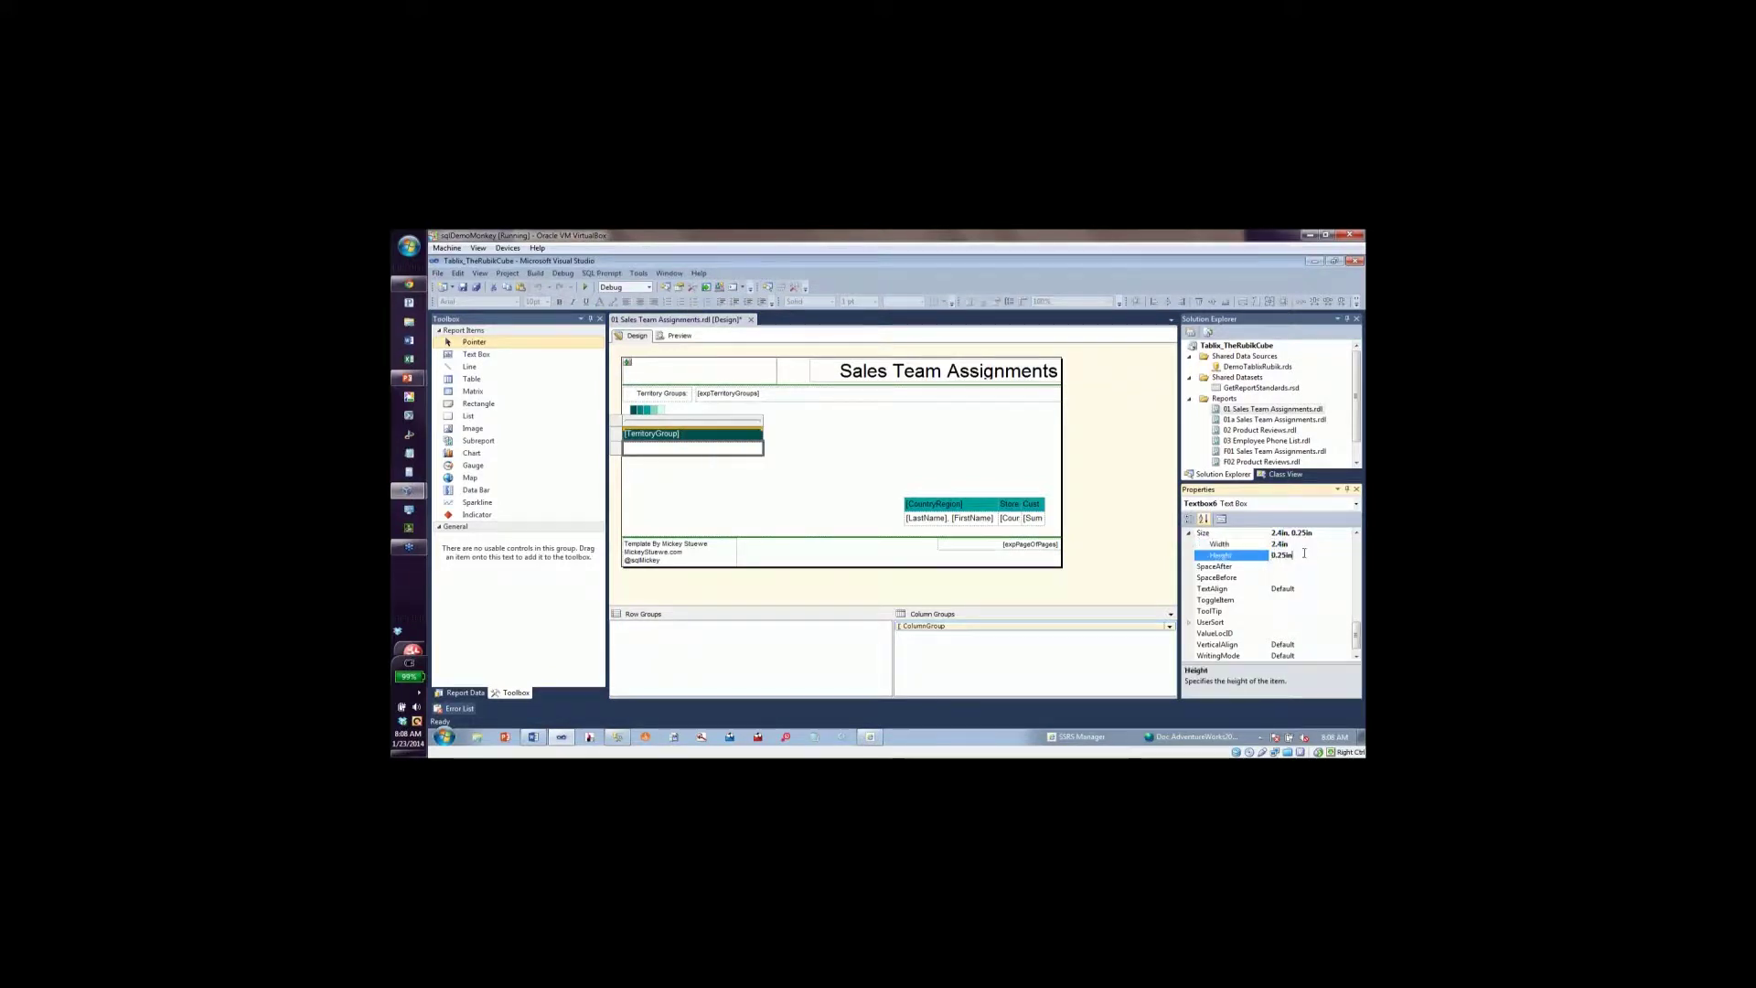
pyautogui.press('BackSpace')
# Cut the CountryRegion table from the report body and paste it into the matrix's empty data cell below TerritoryGroup.
pyautogui.click(960, 519)
pyautogui.click(898, 491)
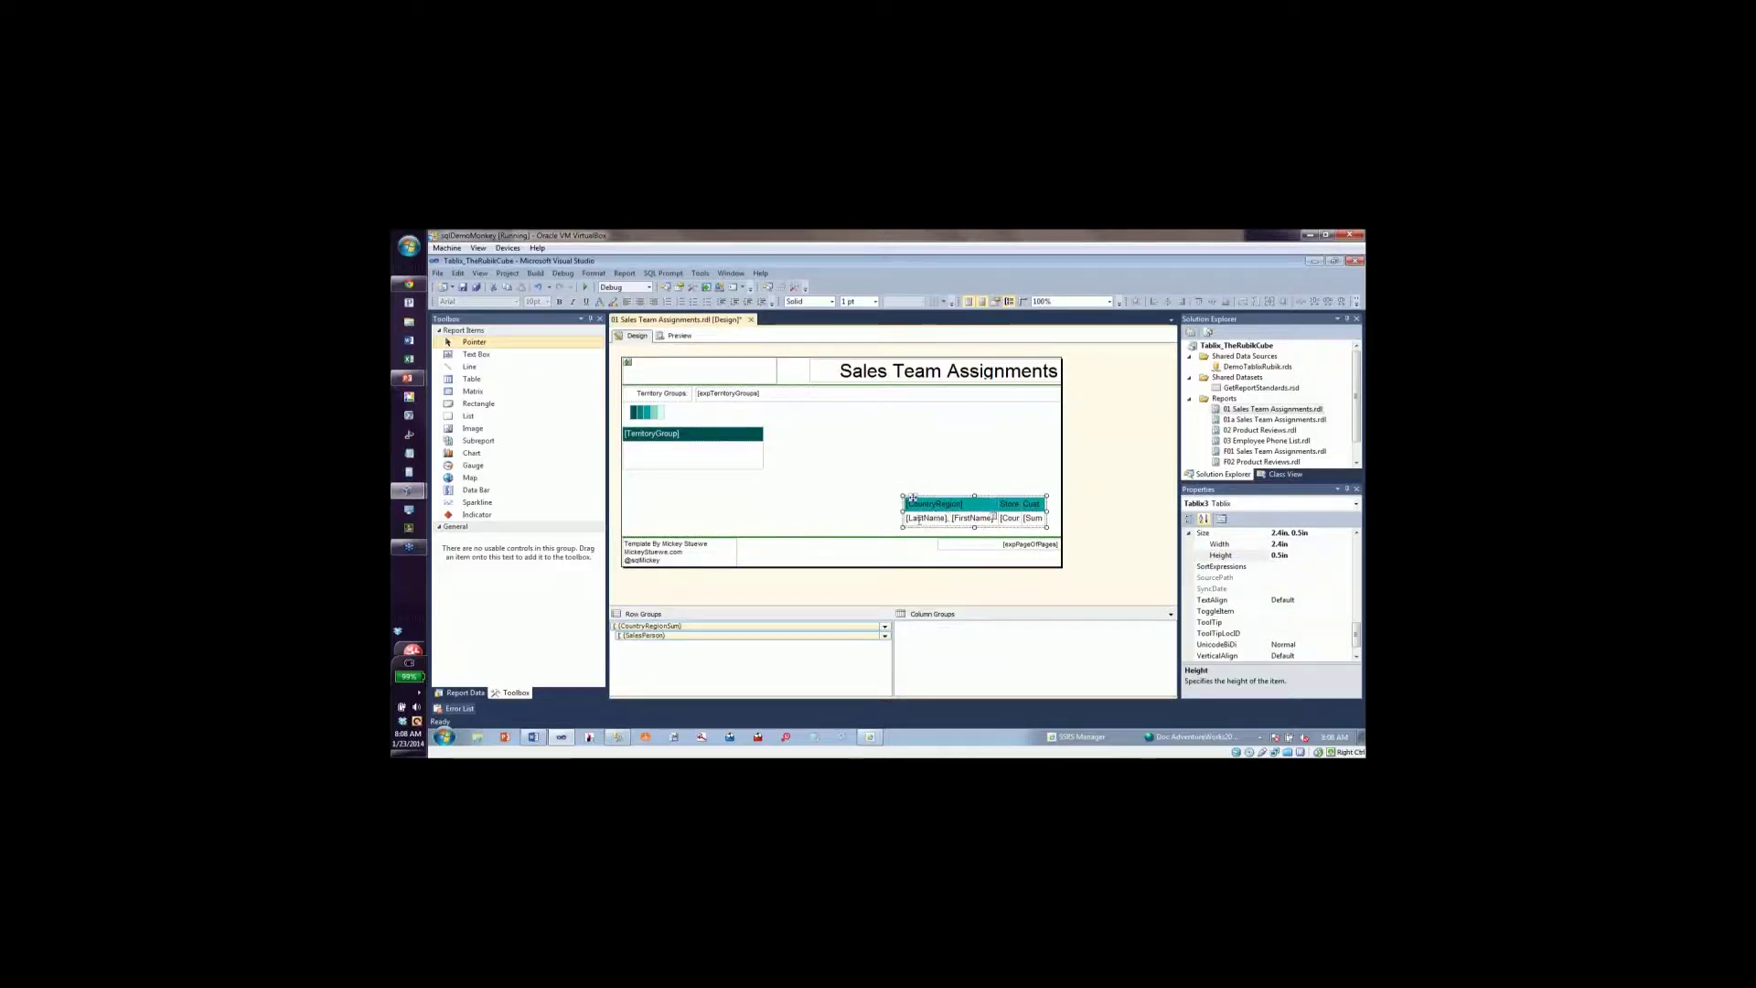
pyautogui.click(963, 466)
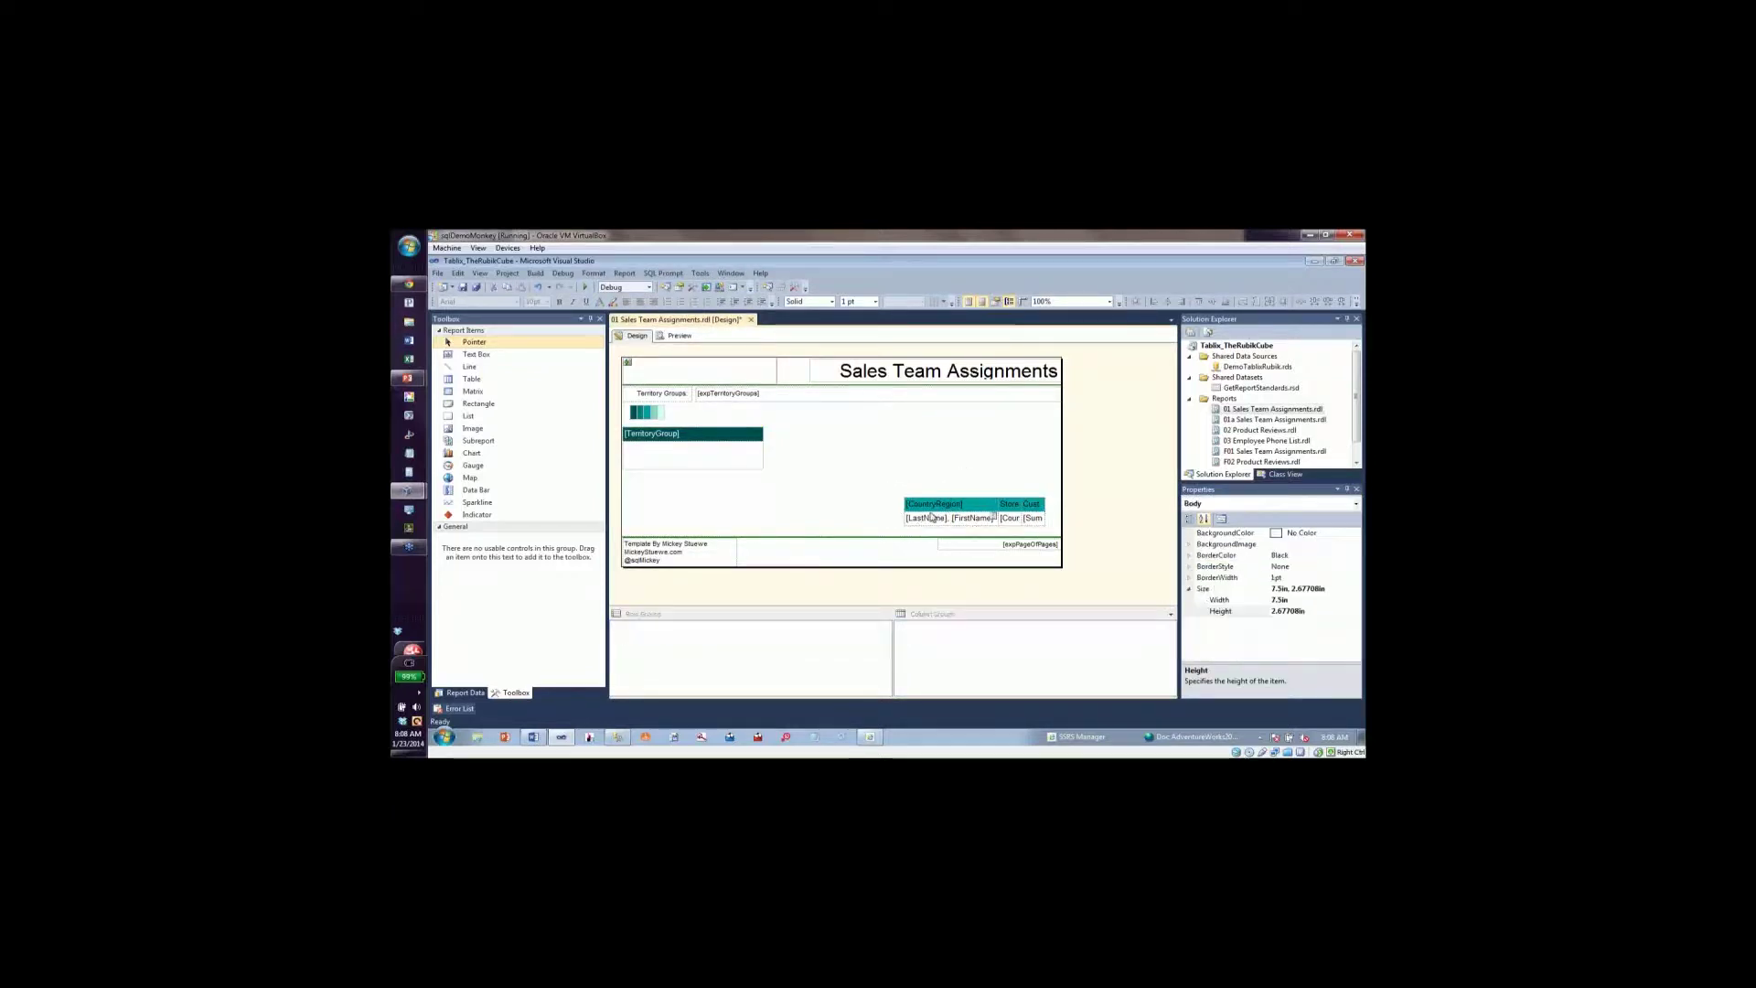
pyautogui.click(931, 518)
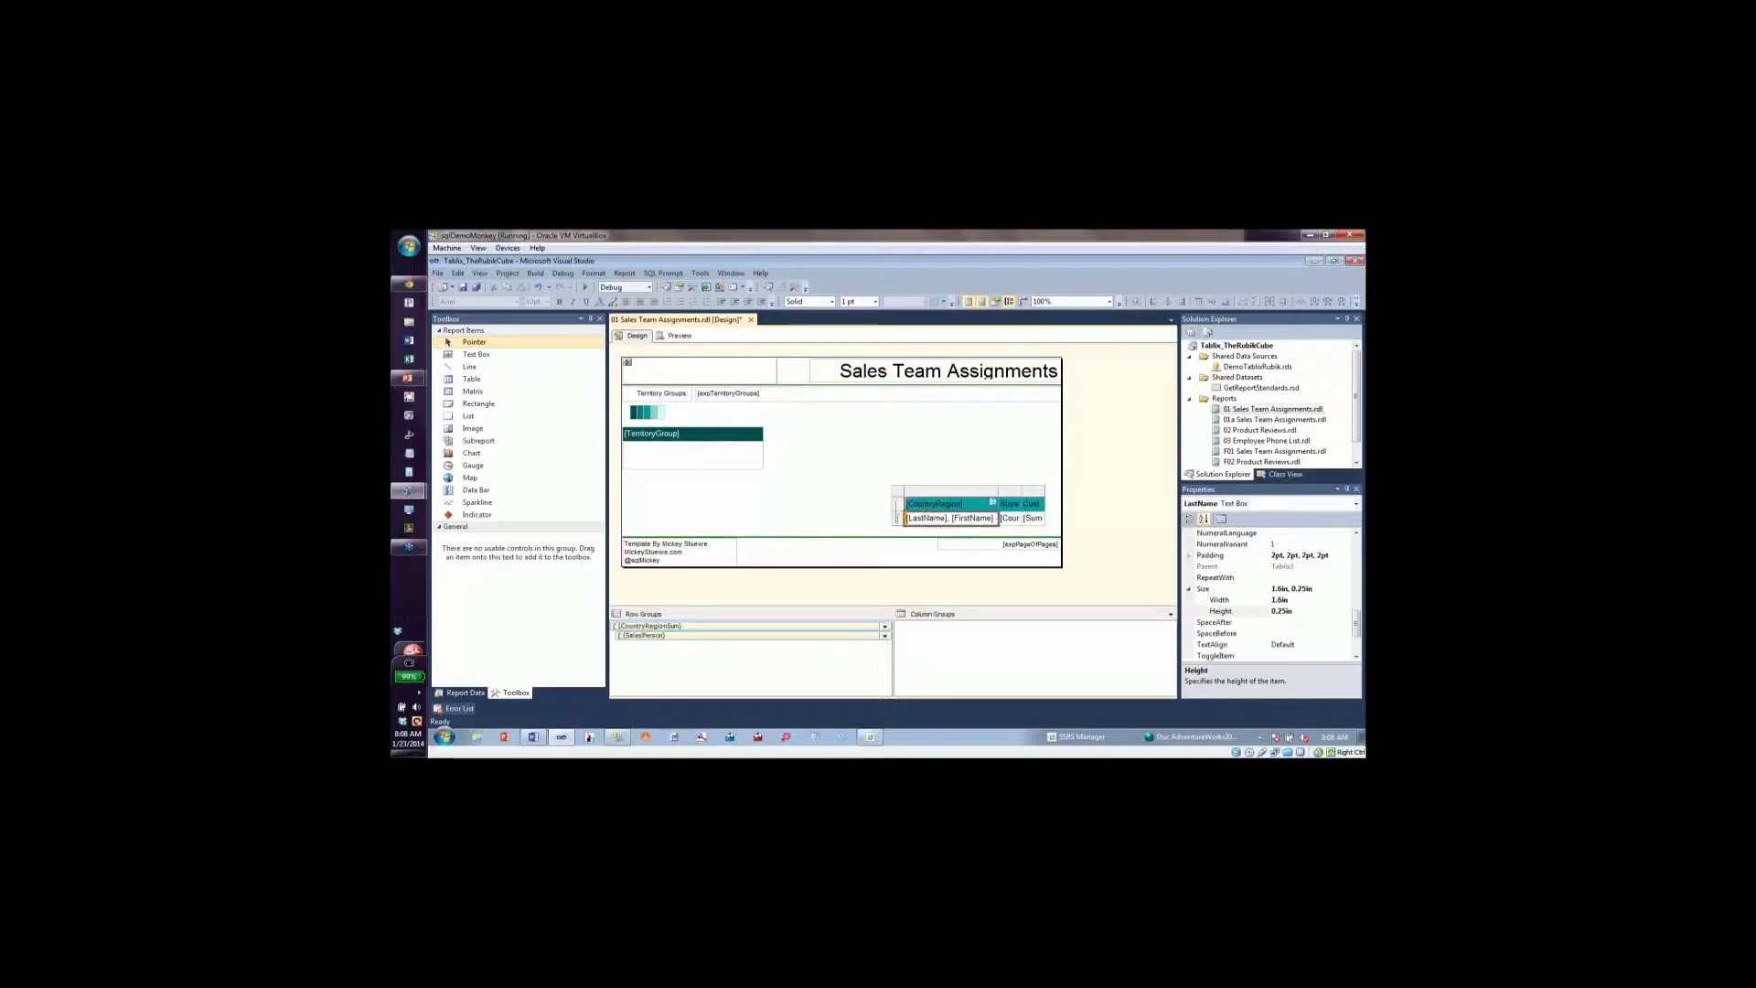
pyautogui.click(896, 496)
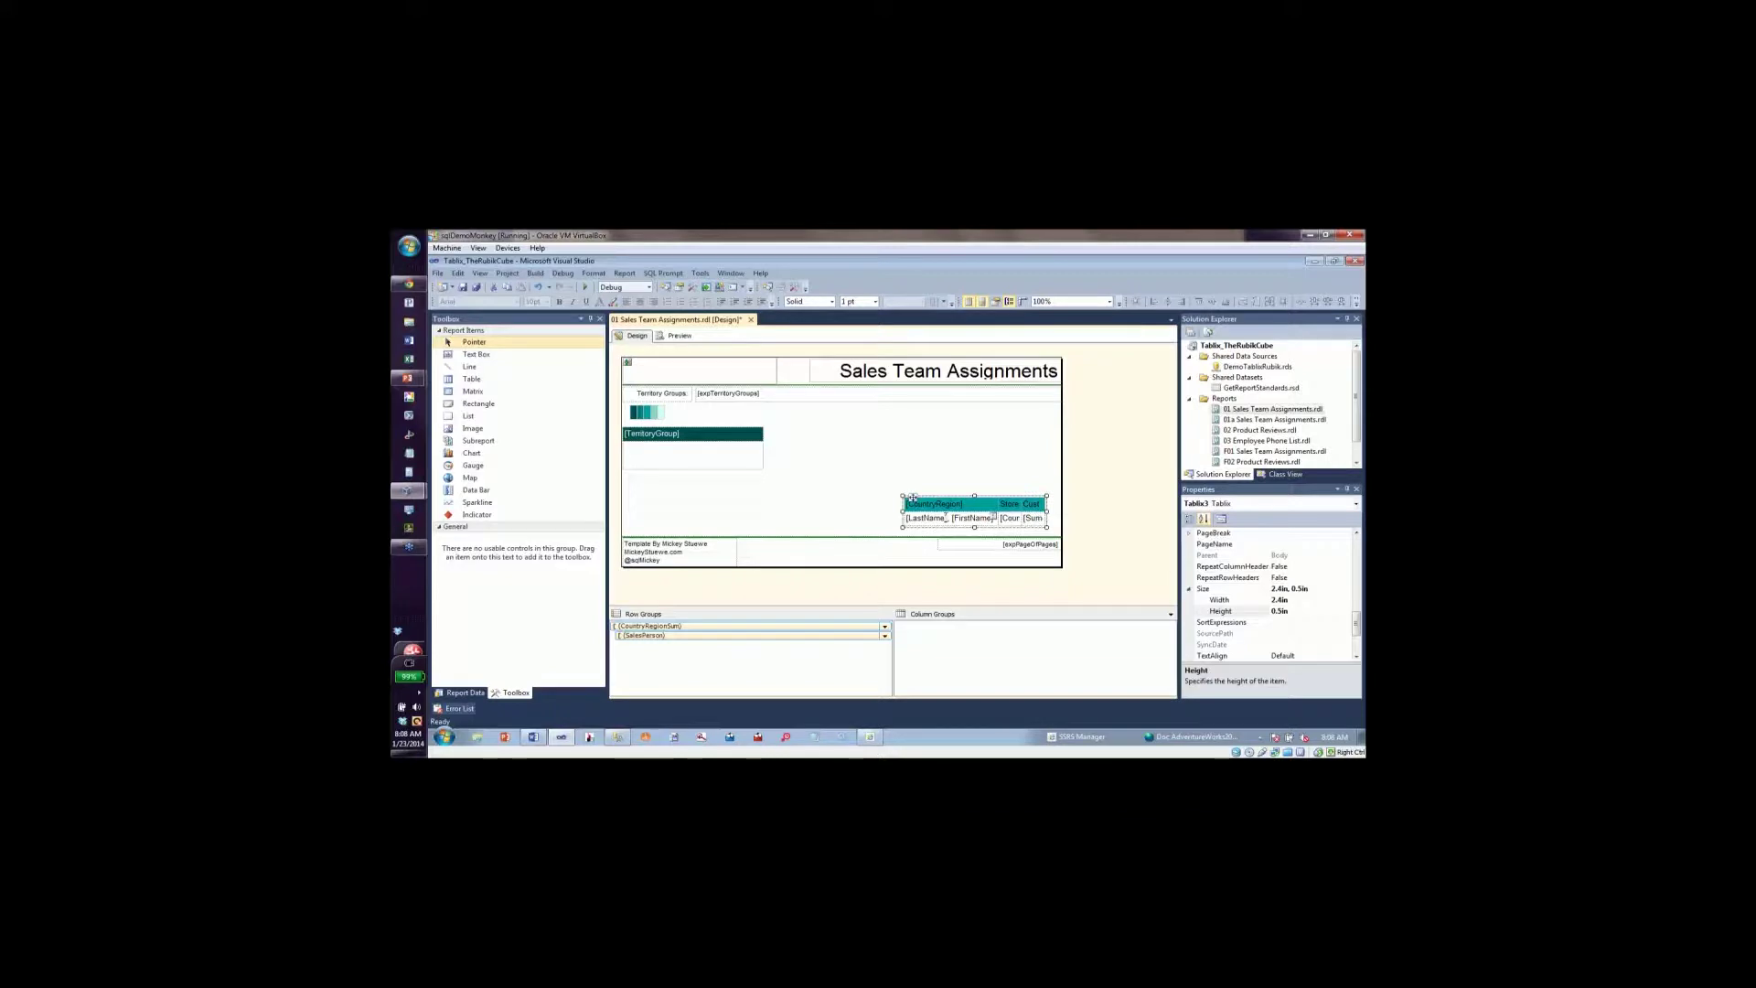
pyautogui.hotkey('ctrl', 'x')
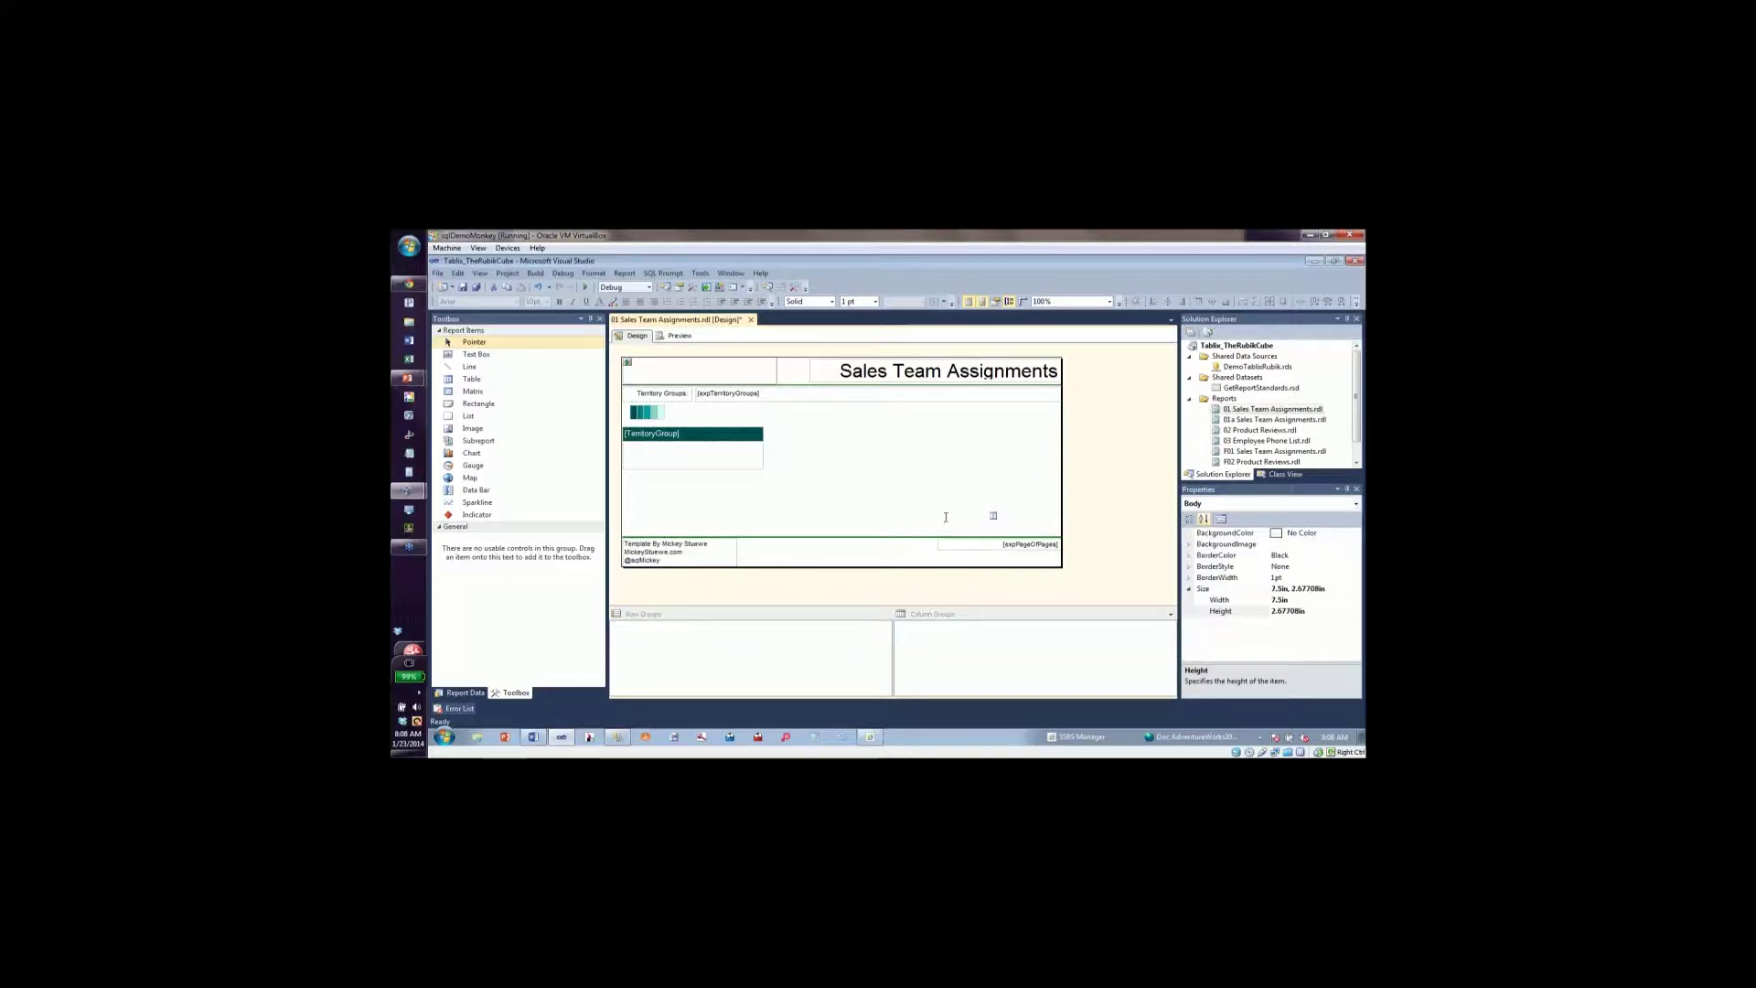
pyautogui.click(659, 462)
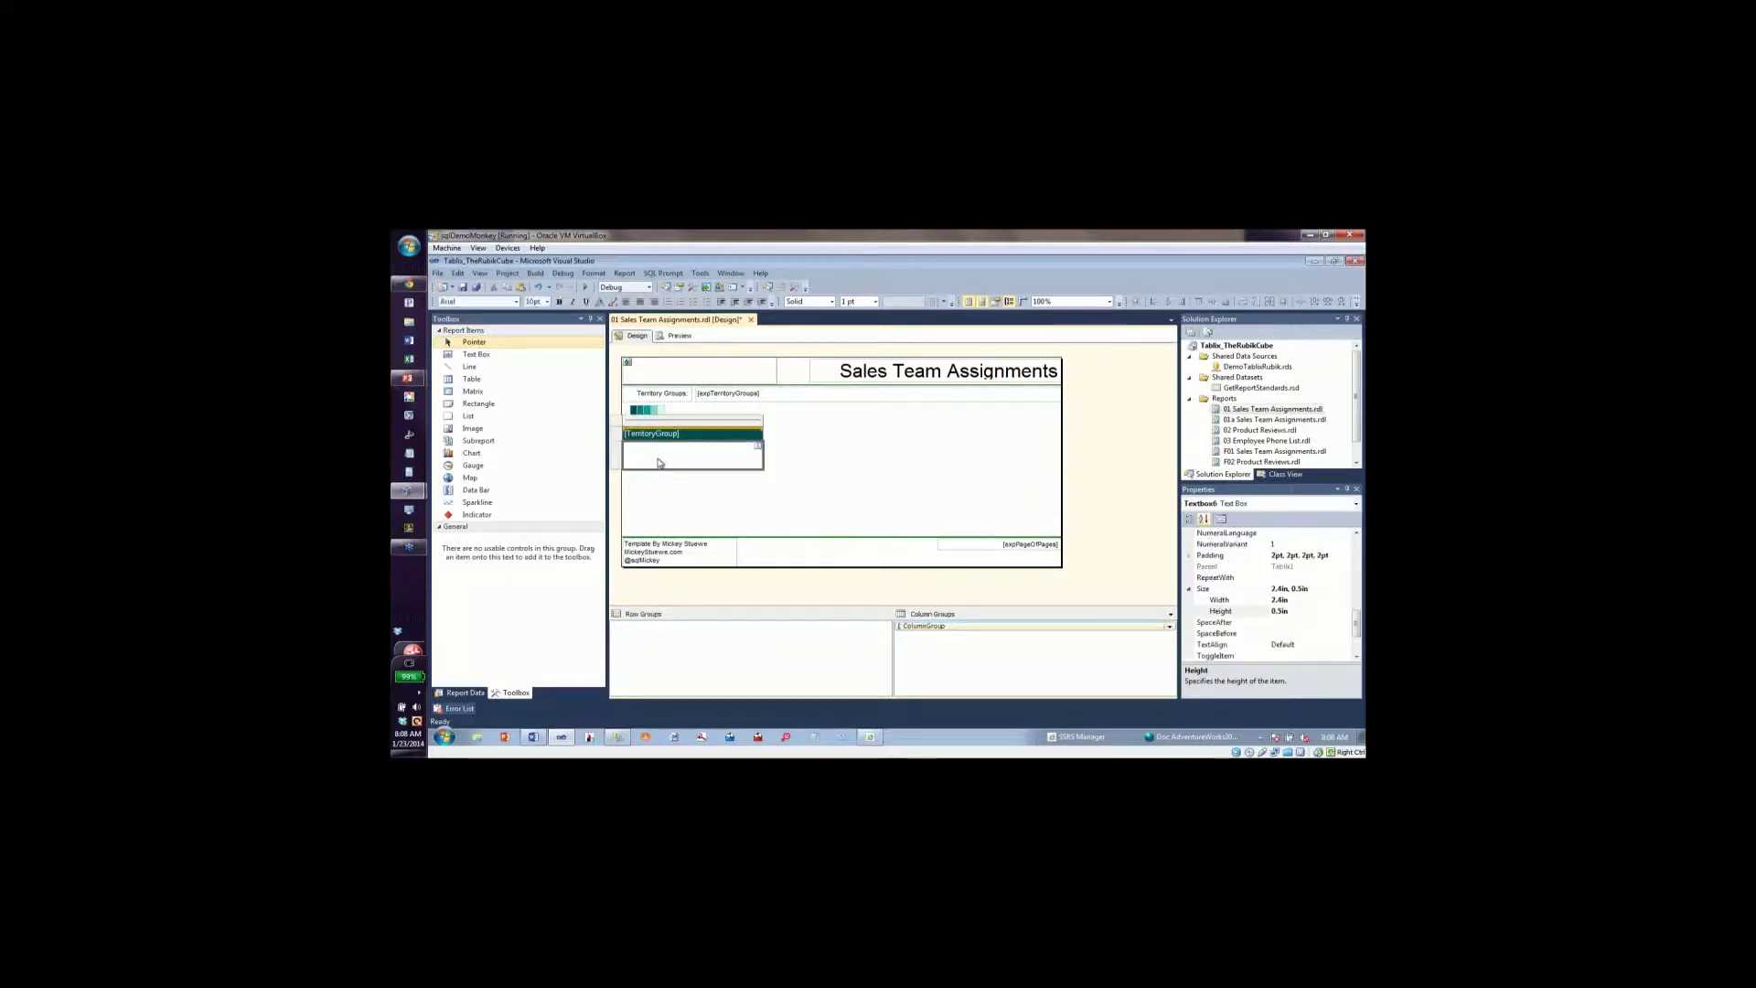
pyautogui.hotkey('ctrl', 'v')
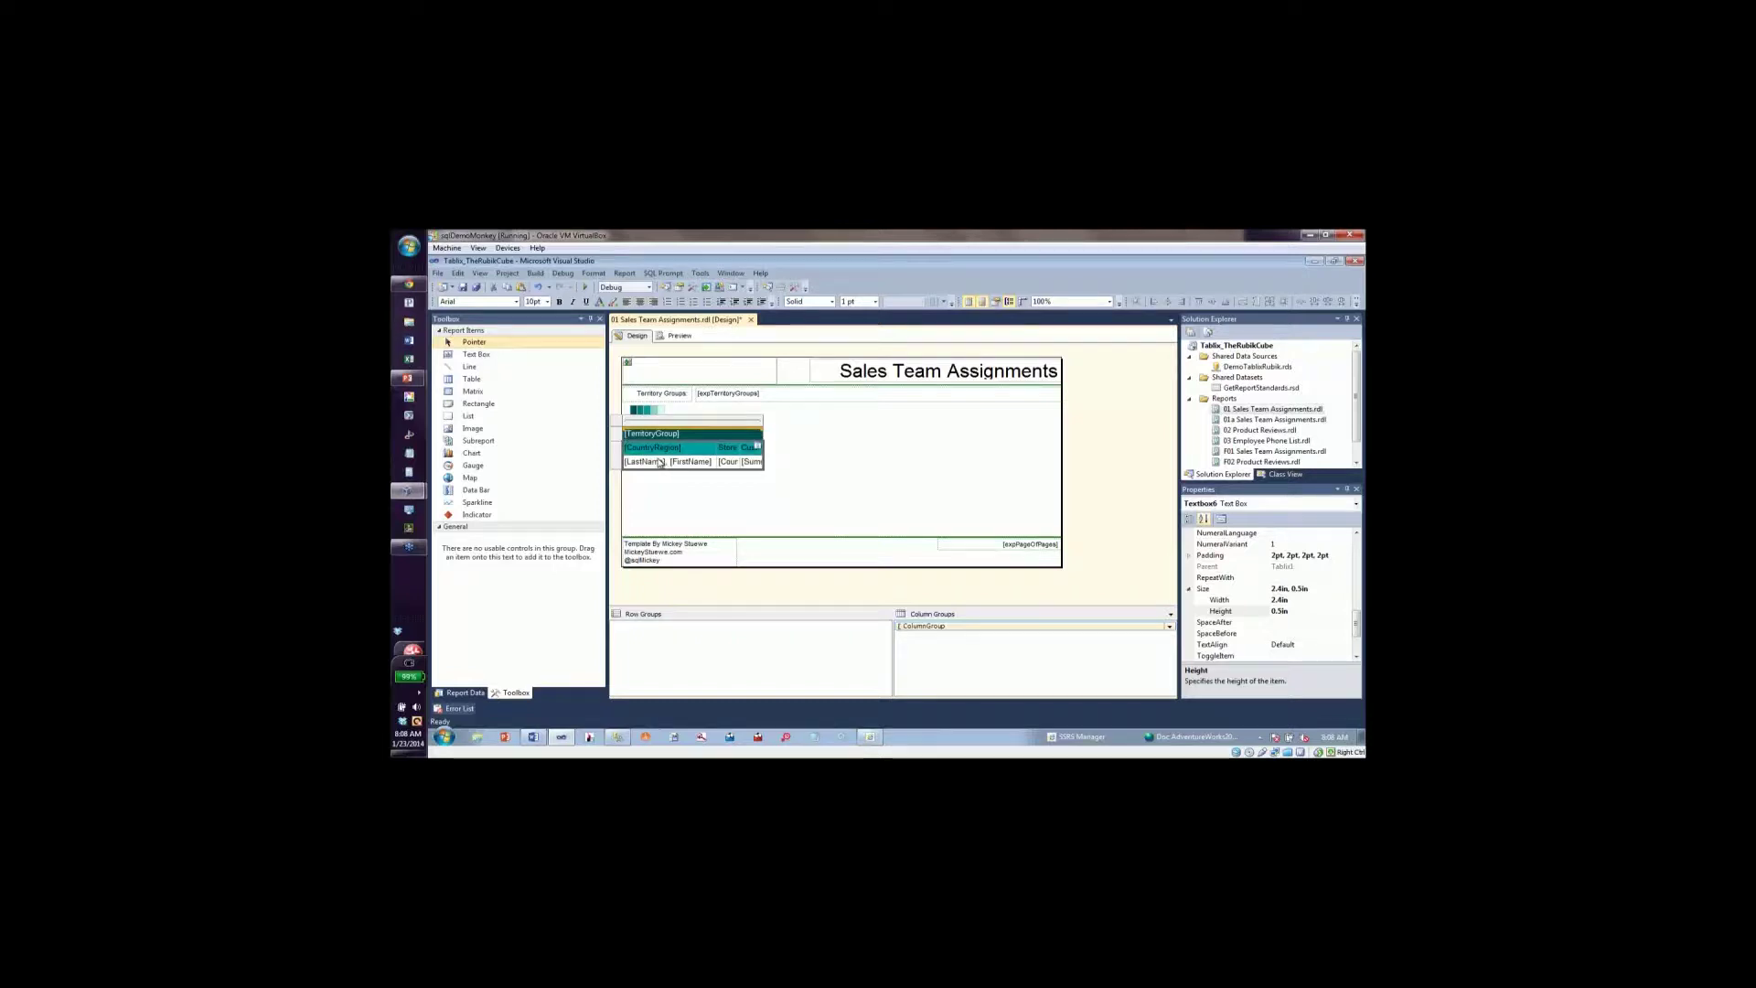
# Select the nested CountryRegion table and the enclosing TerritoryGroup matrix in turn to examine their handles and groups.
pyautogui.click(784, 477)
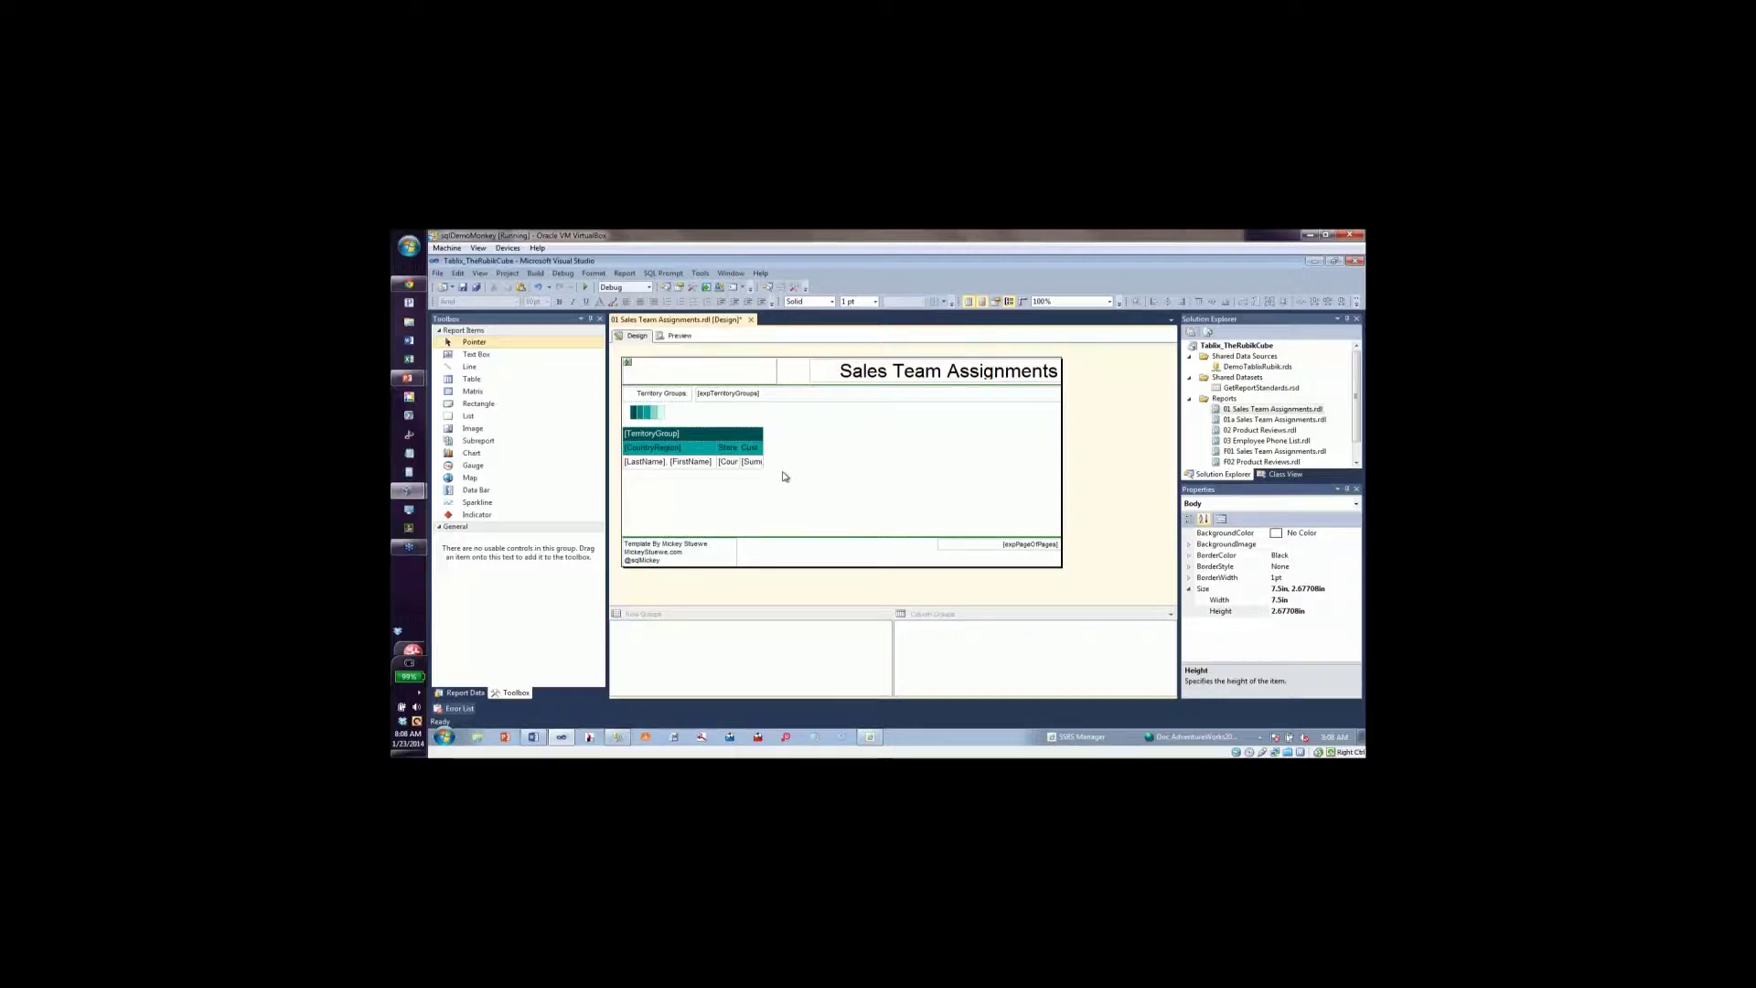
pyautogui.click(706, 461)
pyautogui.click(705, 462)
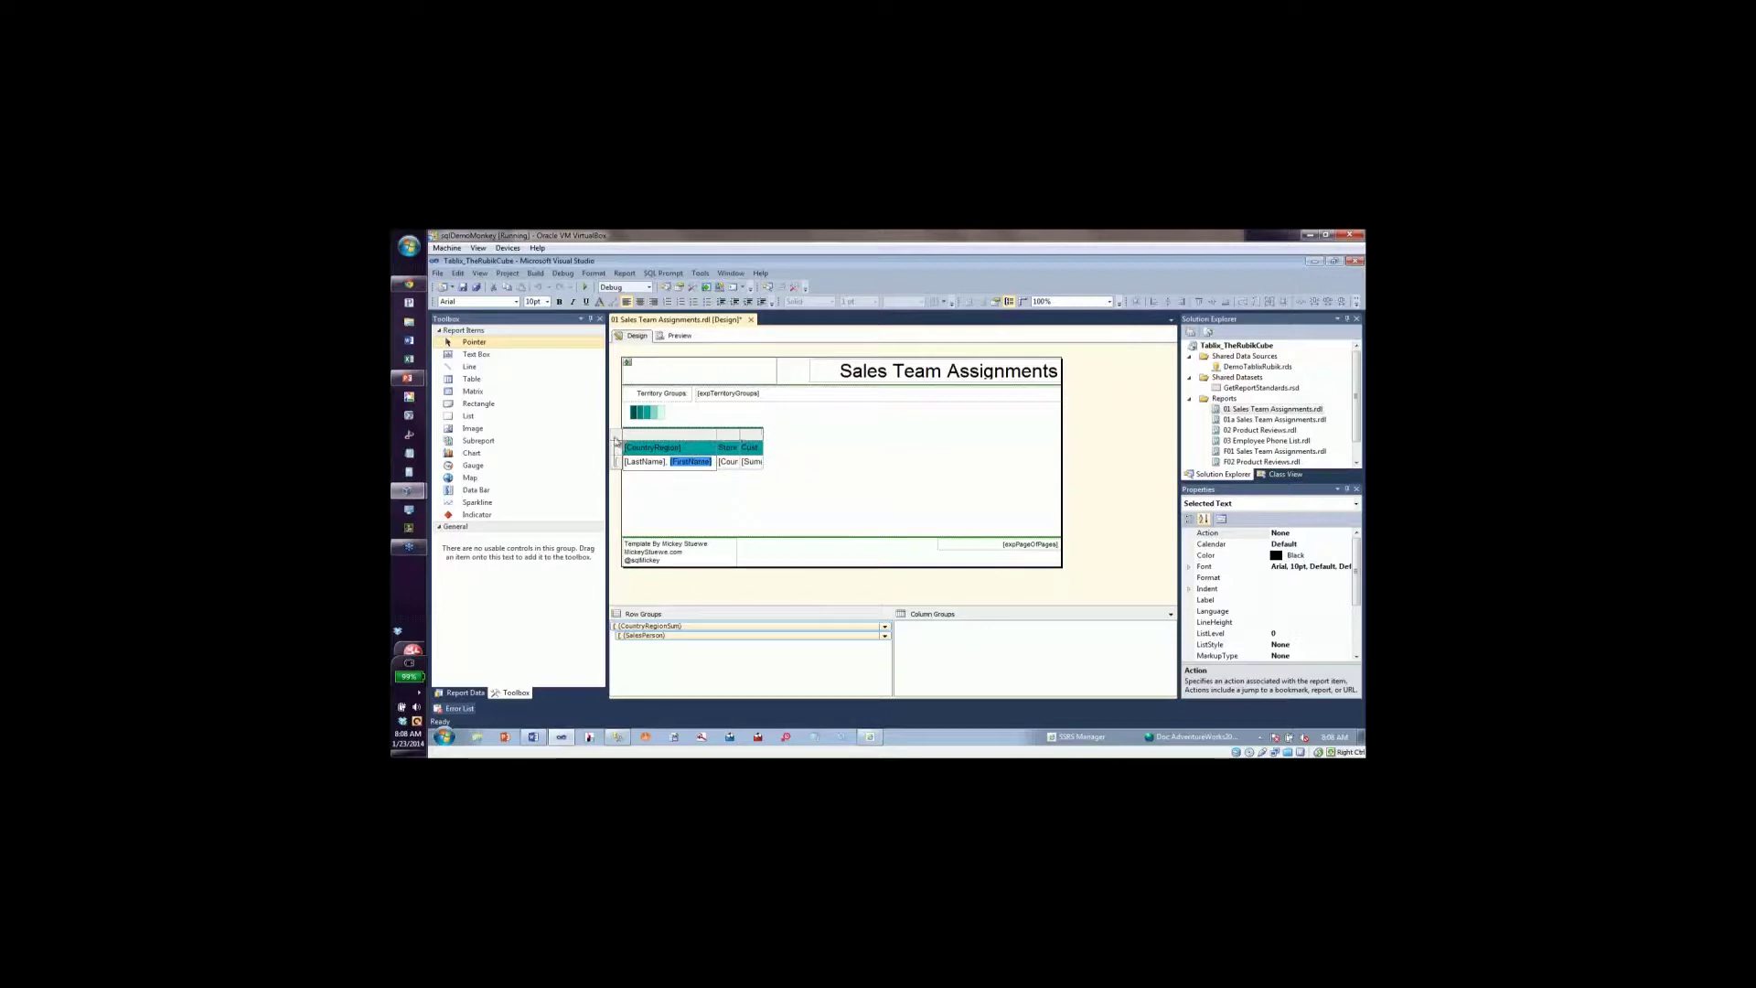
pyautogui.click(694, 494)
pyautogui.click(694, 440)
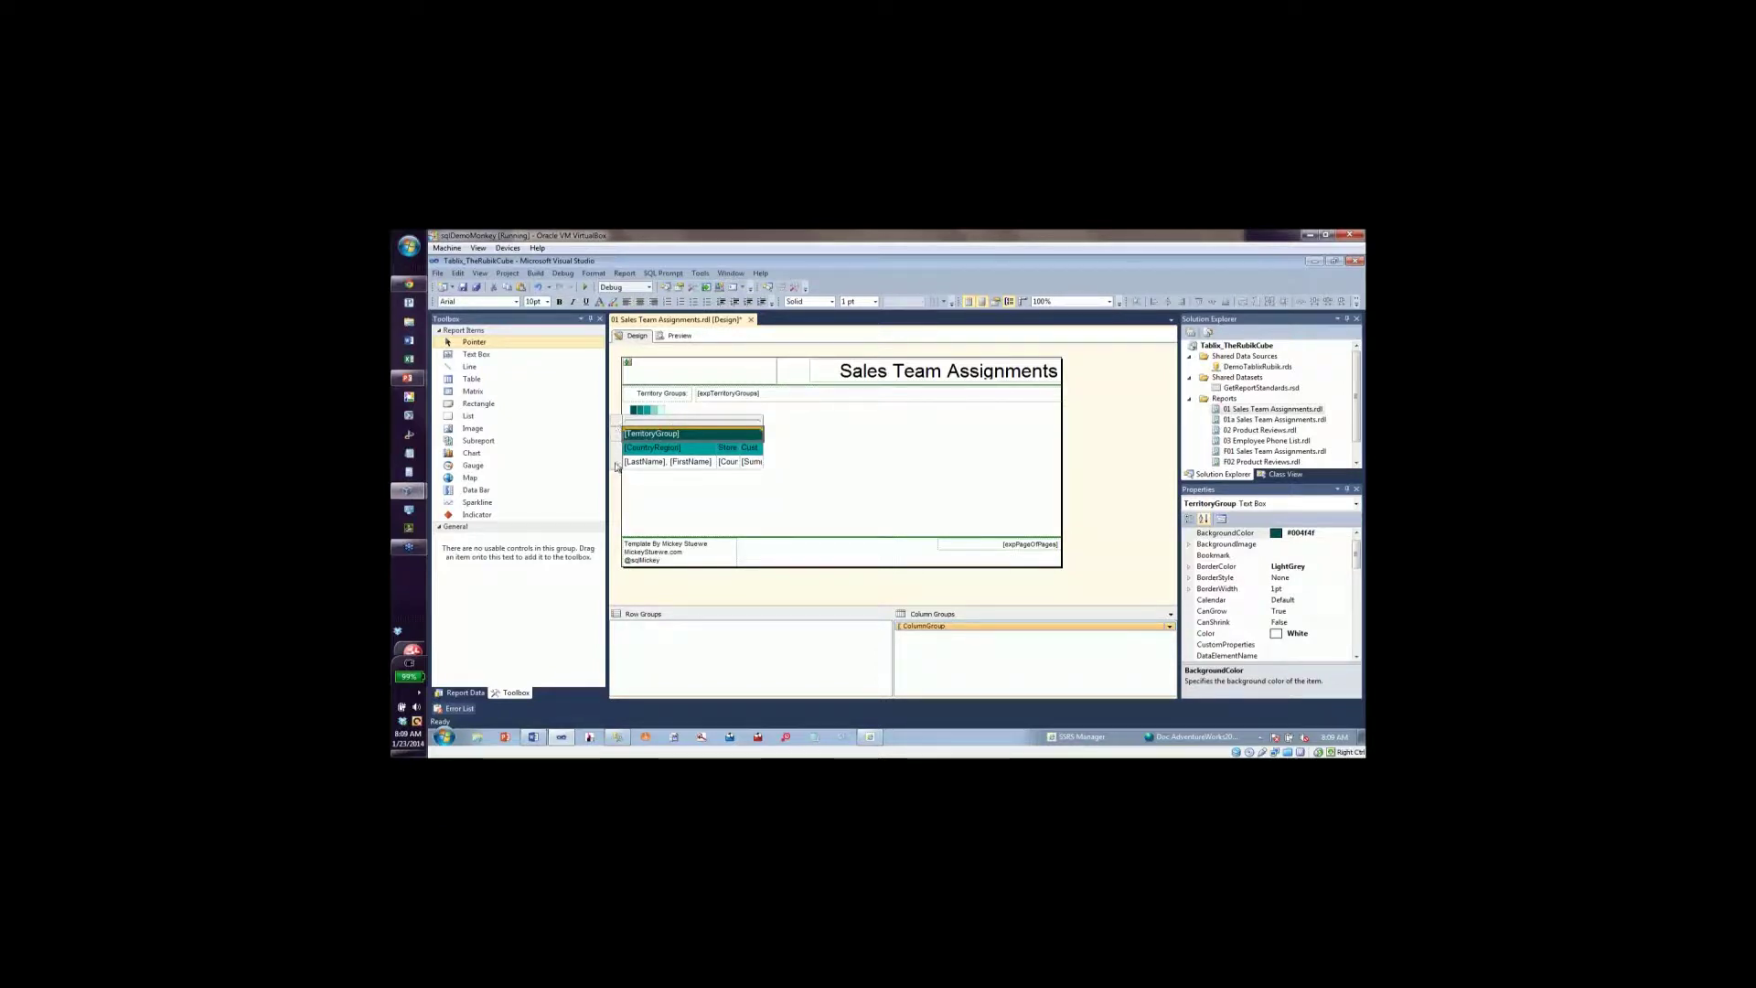
pyautogui.click(664, 464)
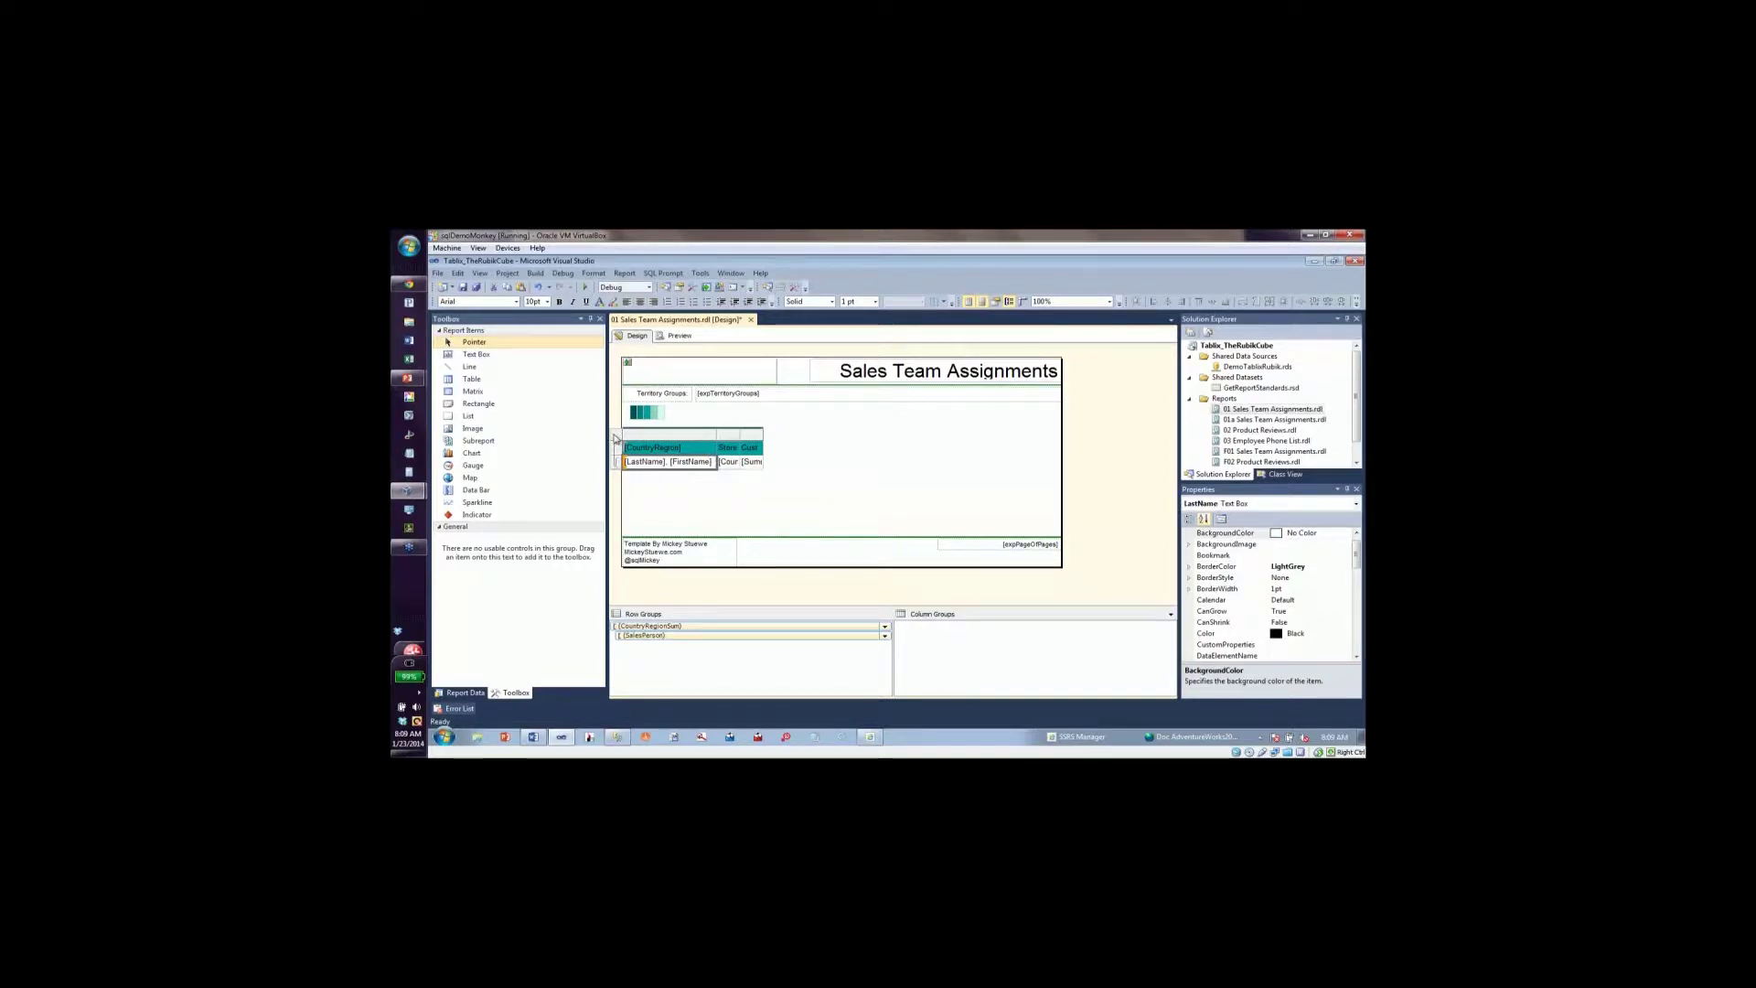
pyautogui.rightClick(614, 439)
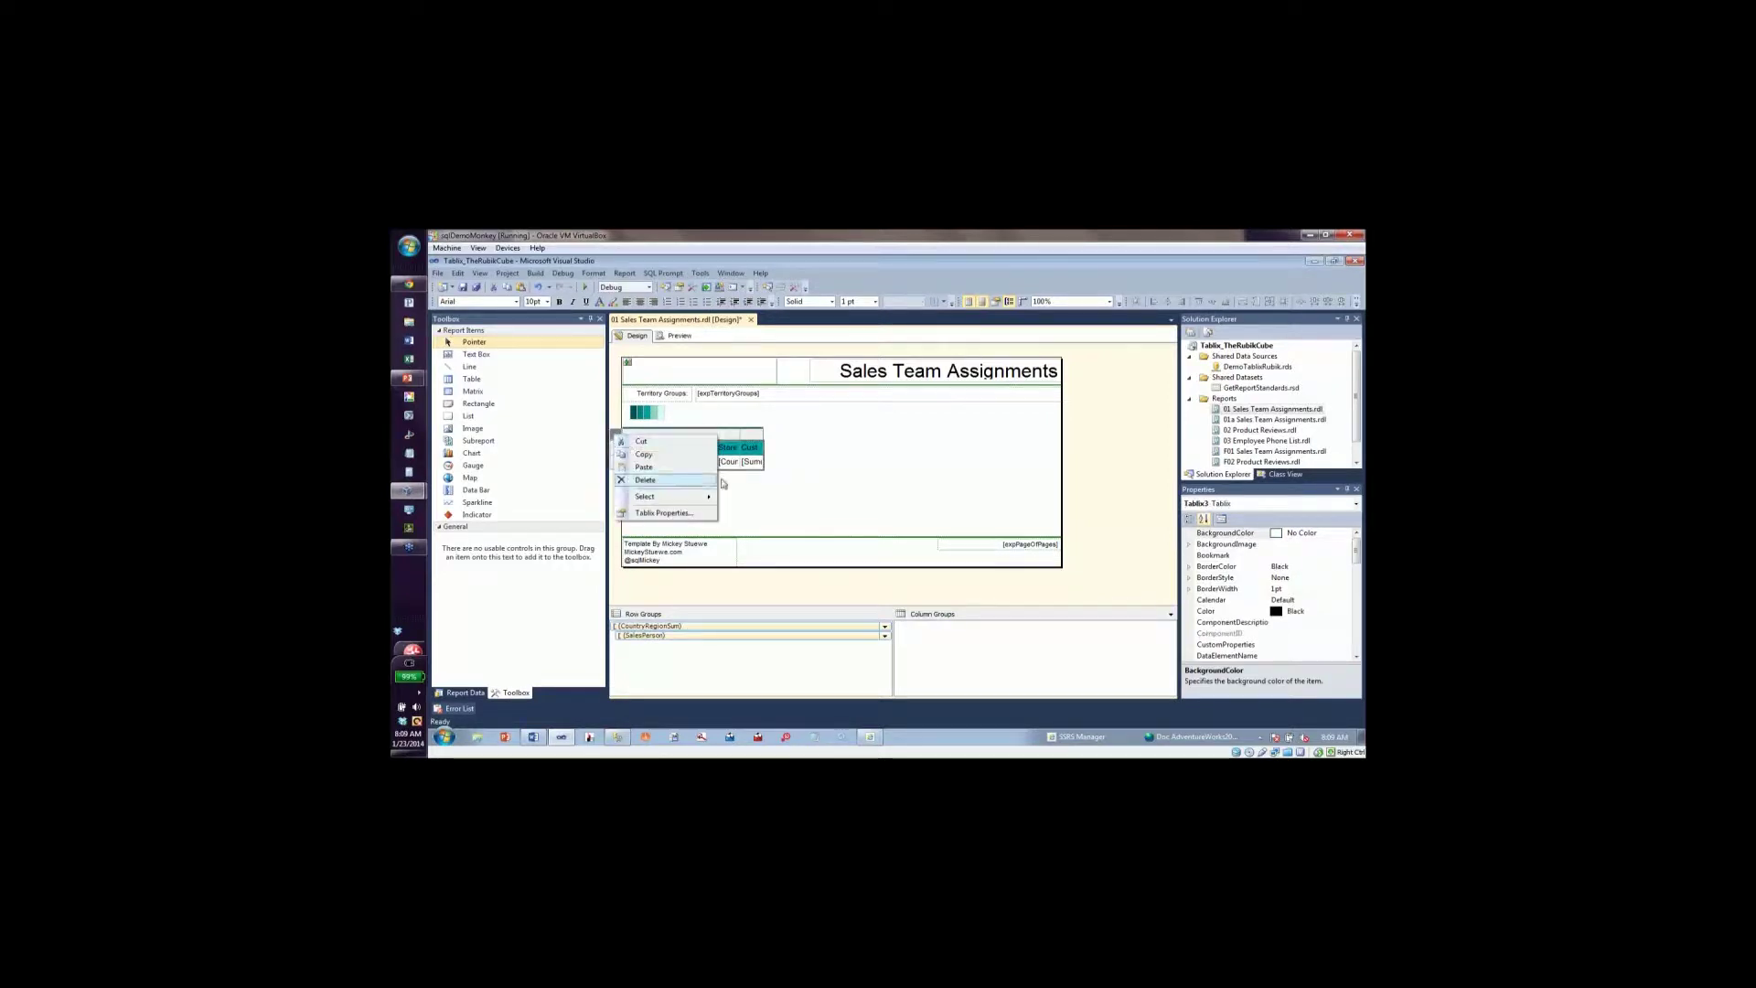
pyautogui.moveTo(687, 499)
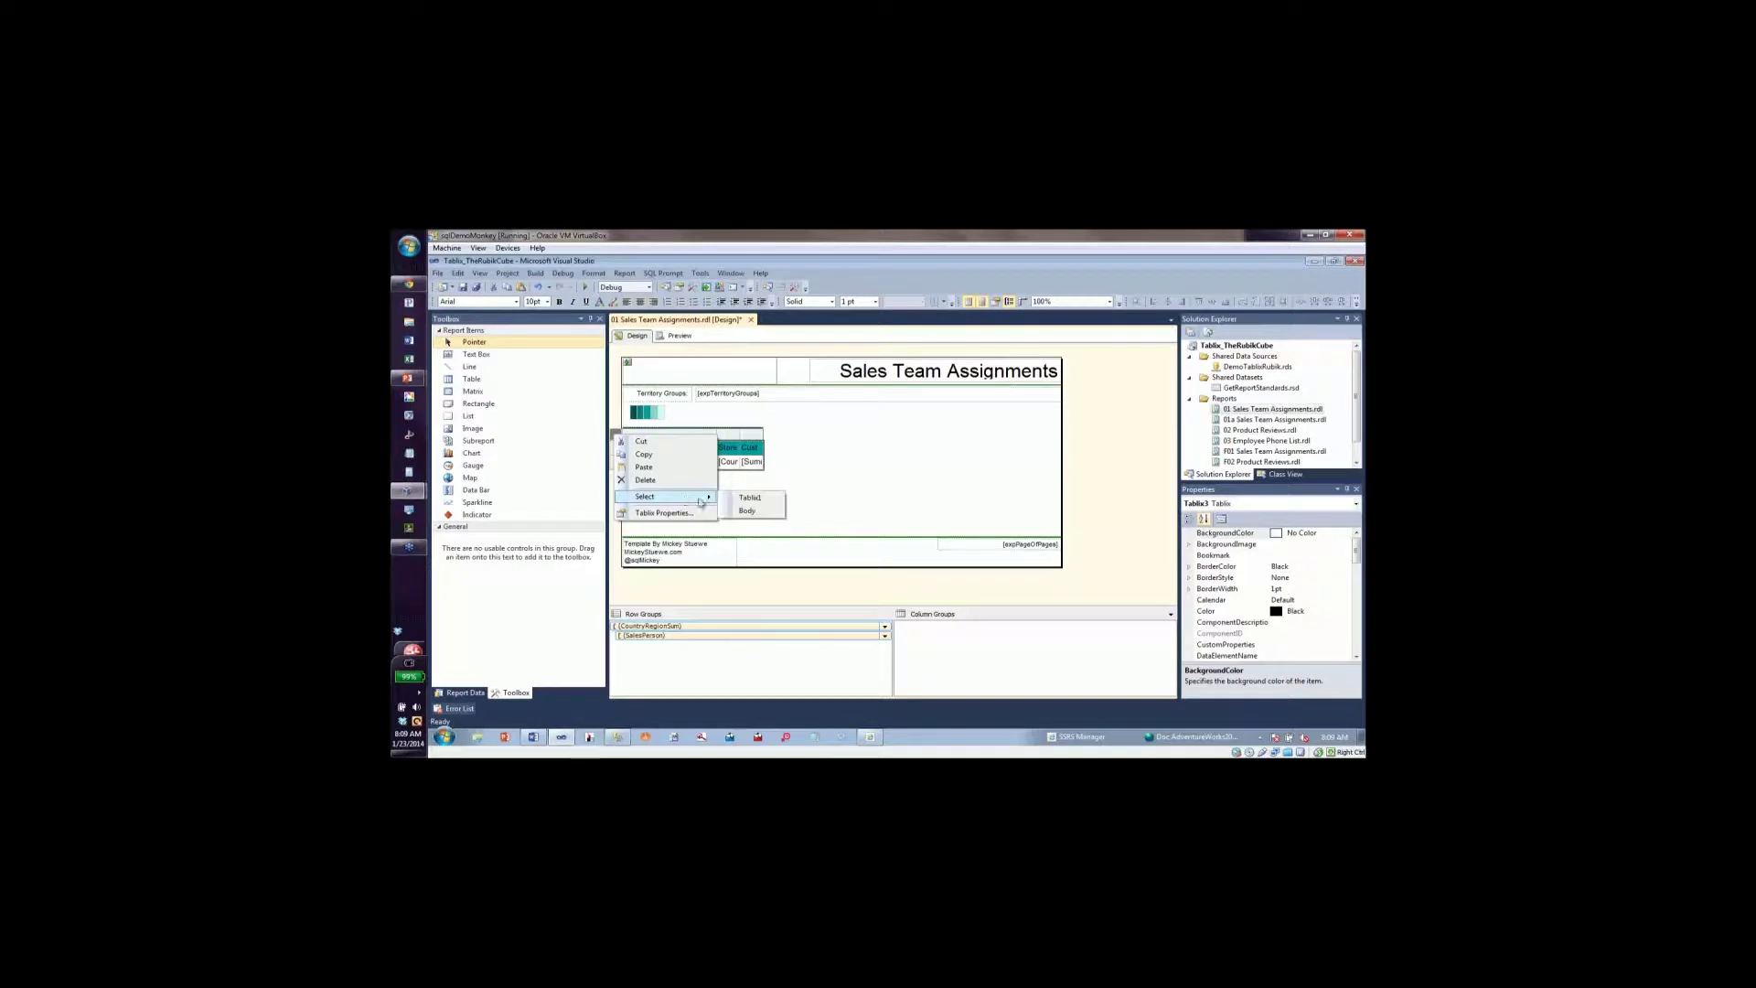
pyautogui.click(746, 509)
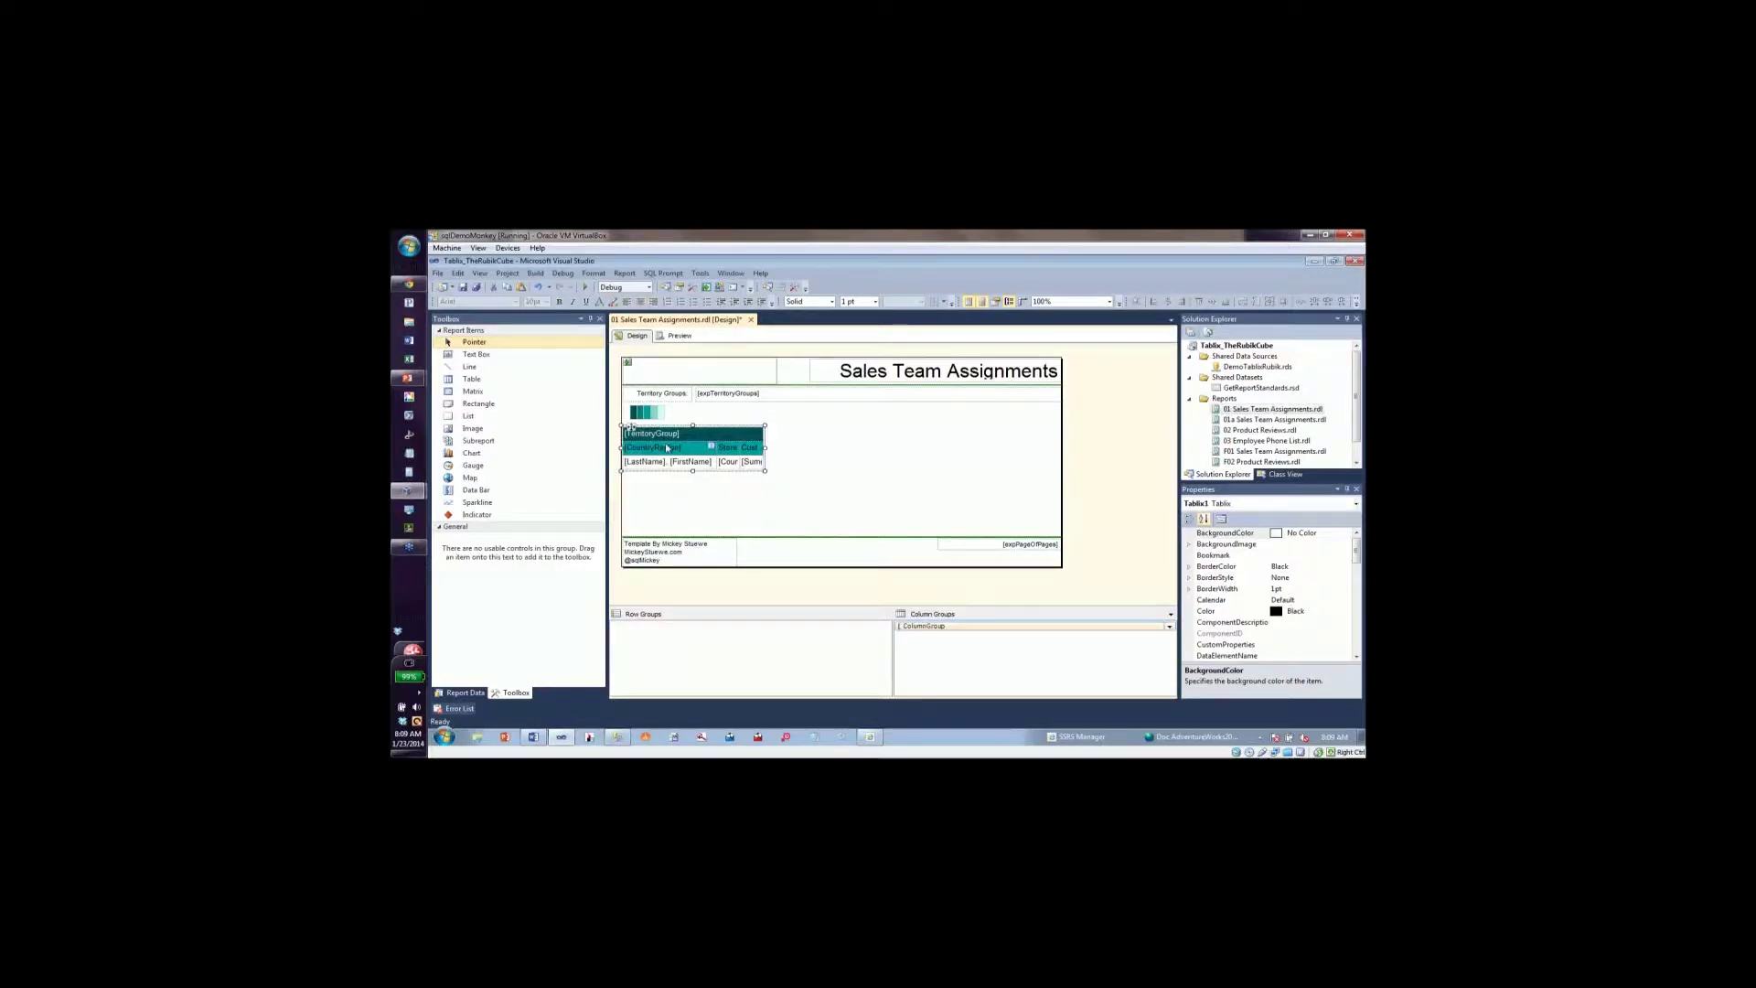
pyautogui.doubleClick(692, 462)
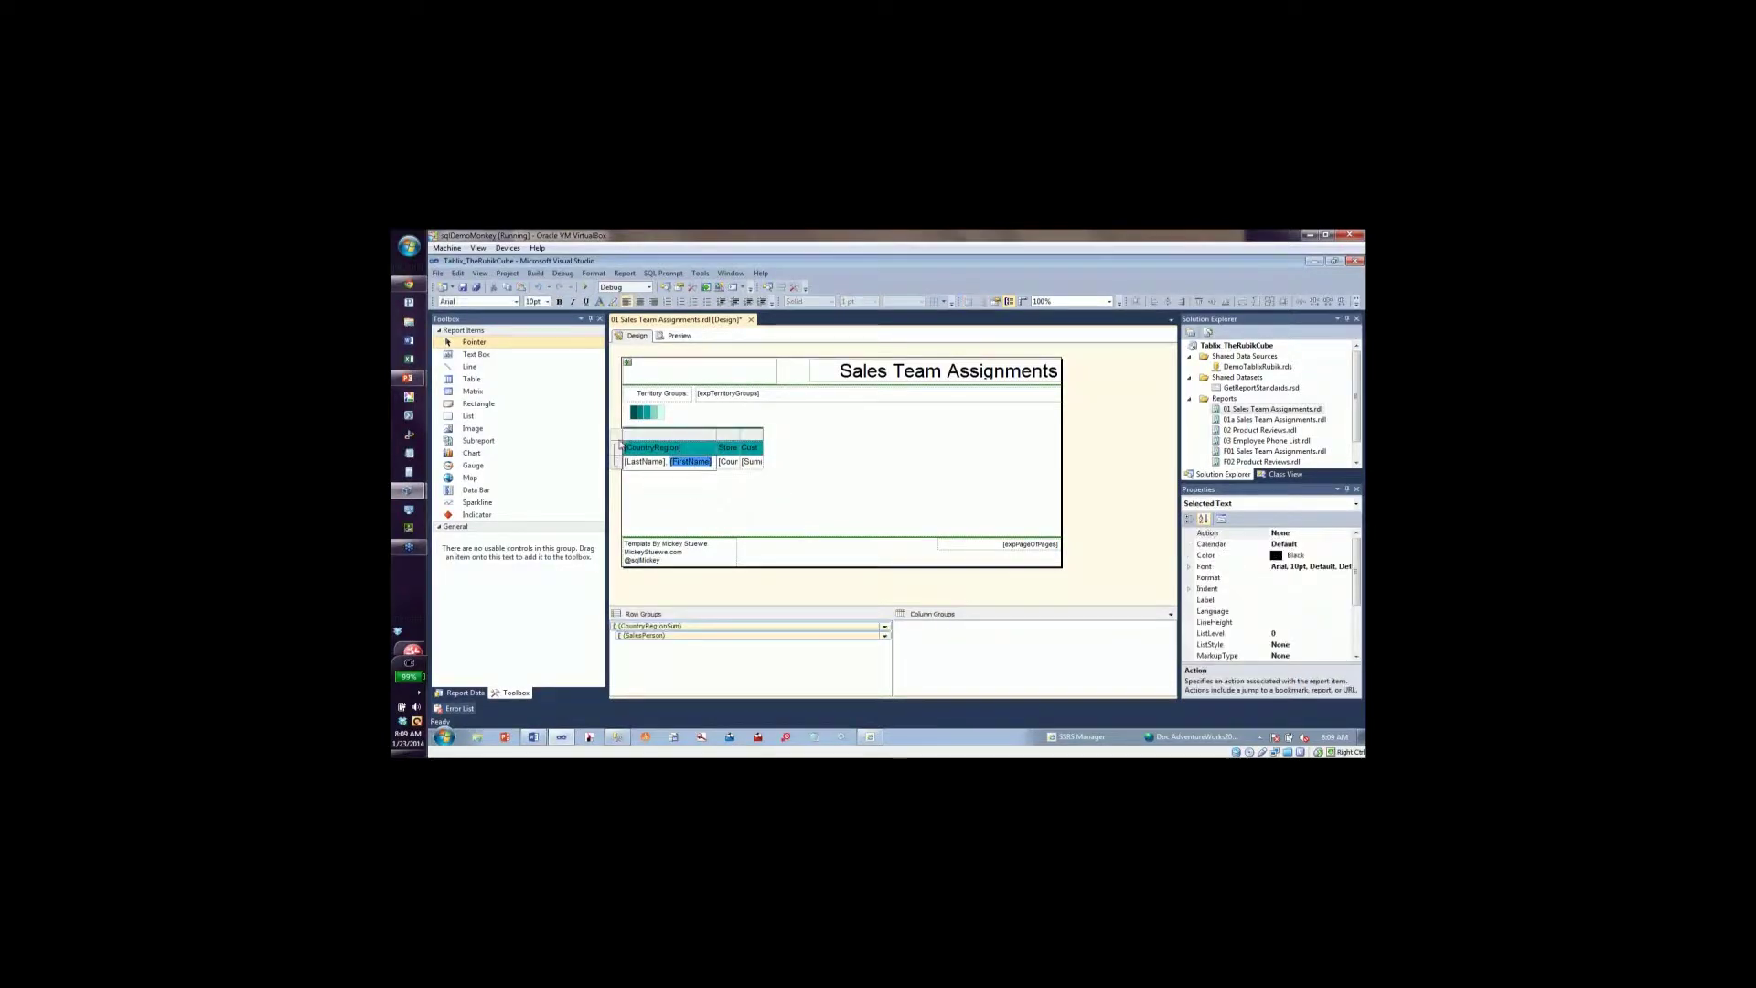
pyautogui.doubleClick(645, 462)
# Cut the nested CountryRegion table out of the matrix's data cell and paste it onto the report body.
pyautogui.rightClick(618, 443)
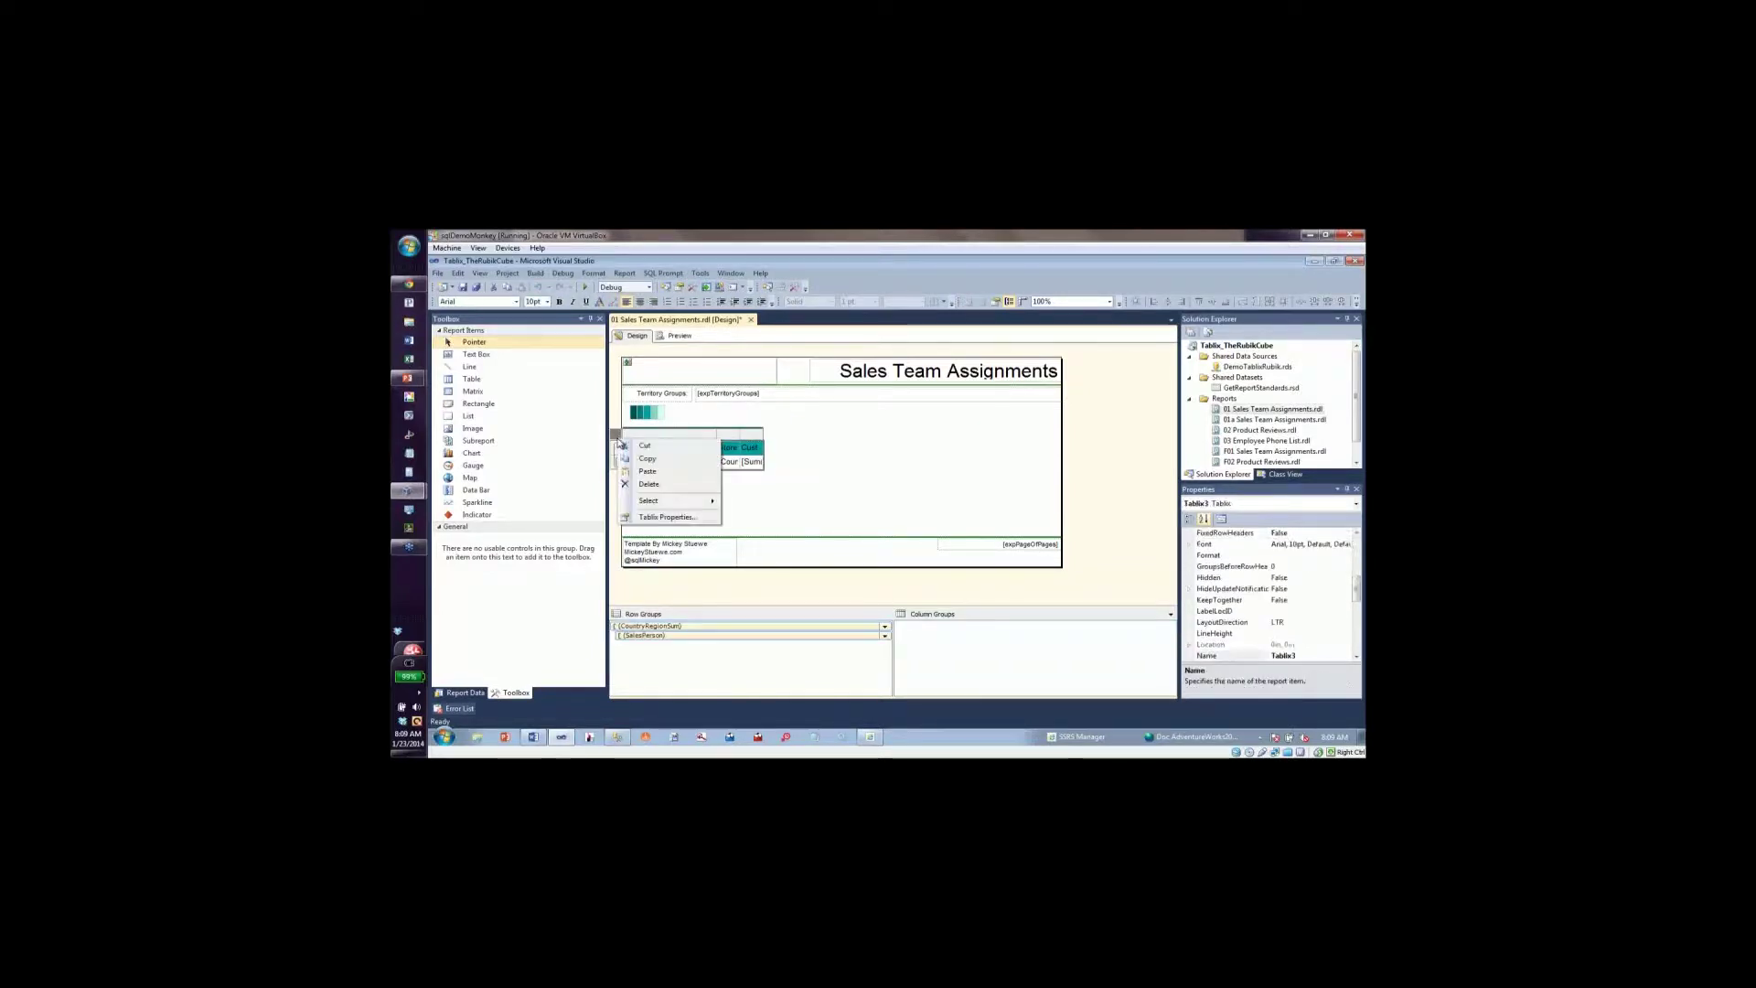
pyautogui.click(618, 447)
pyautogui.click(618, 447)
pyautogui.click(621, 442)
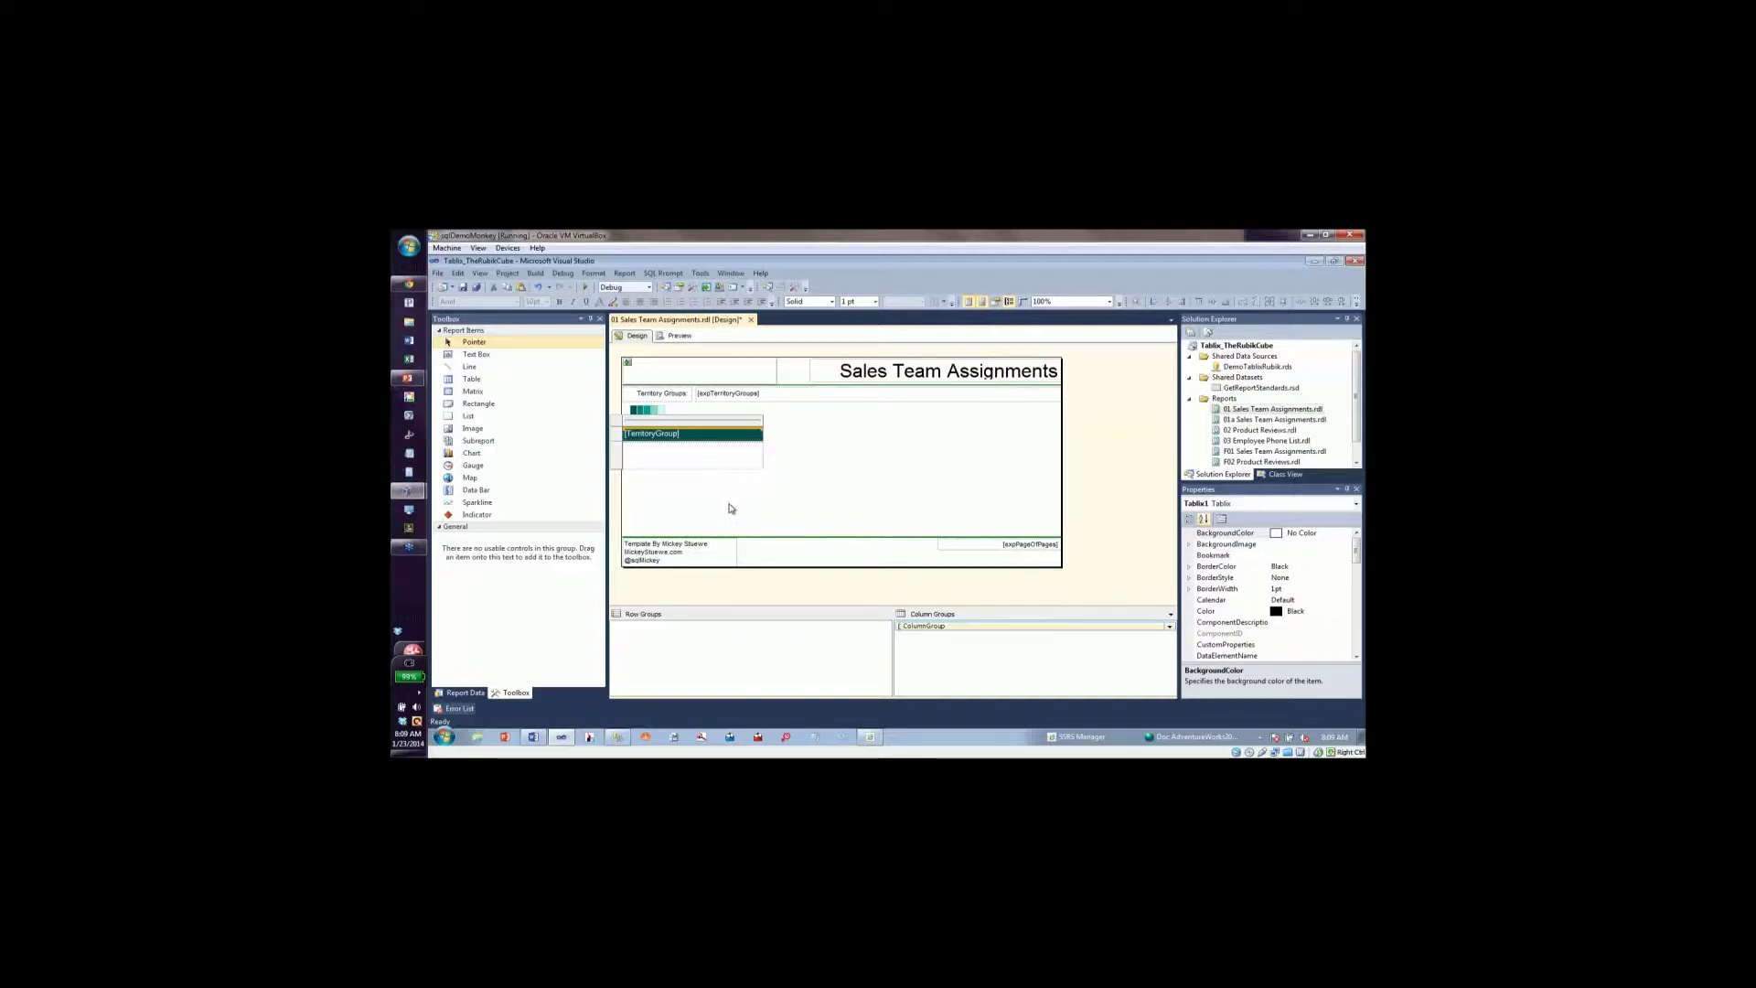
pyautogui.click(838, 484)
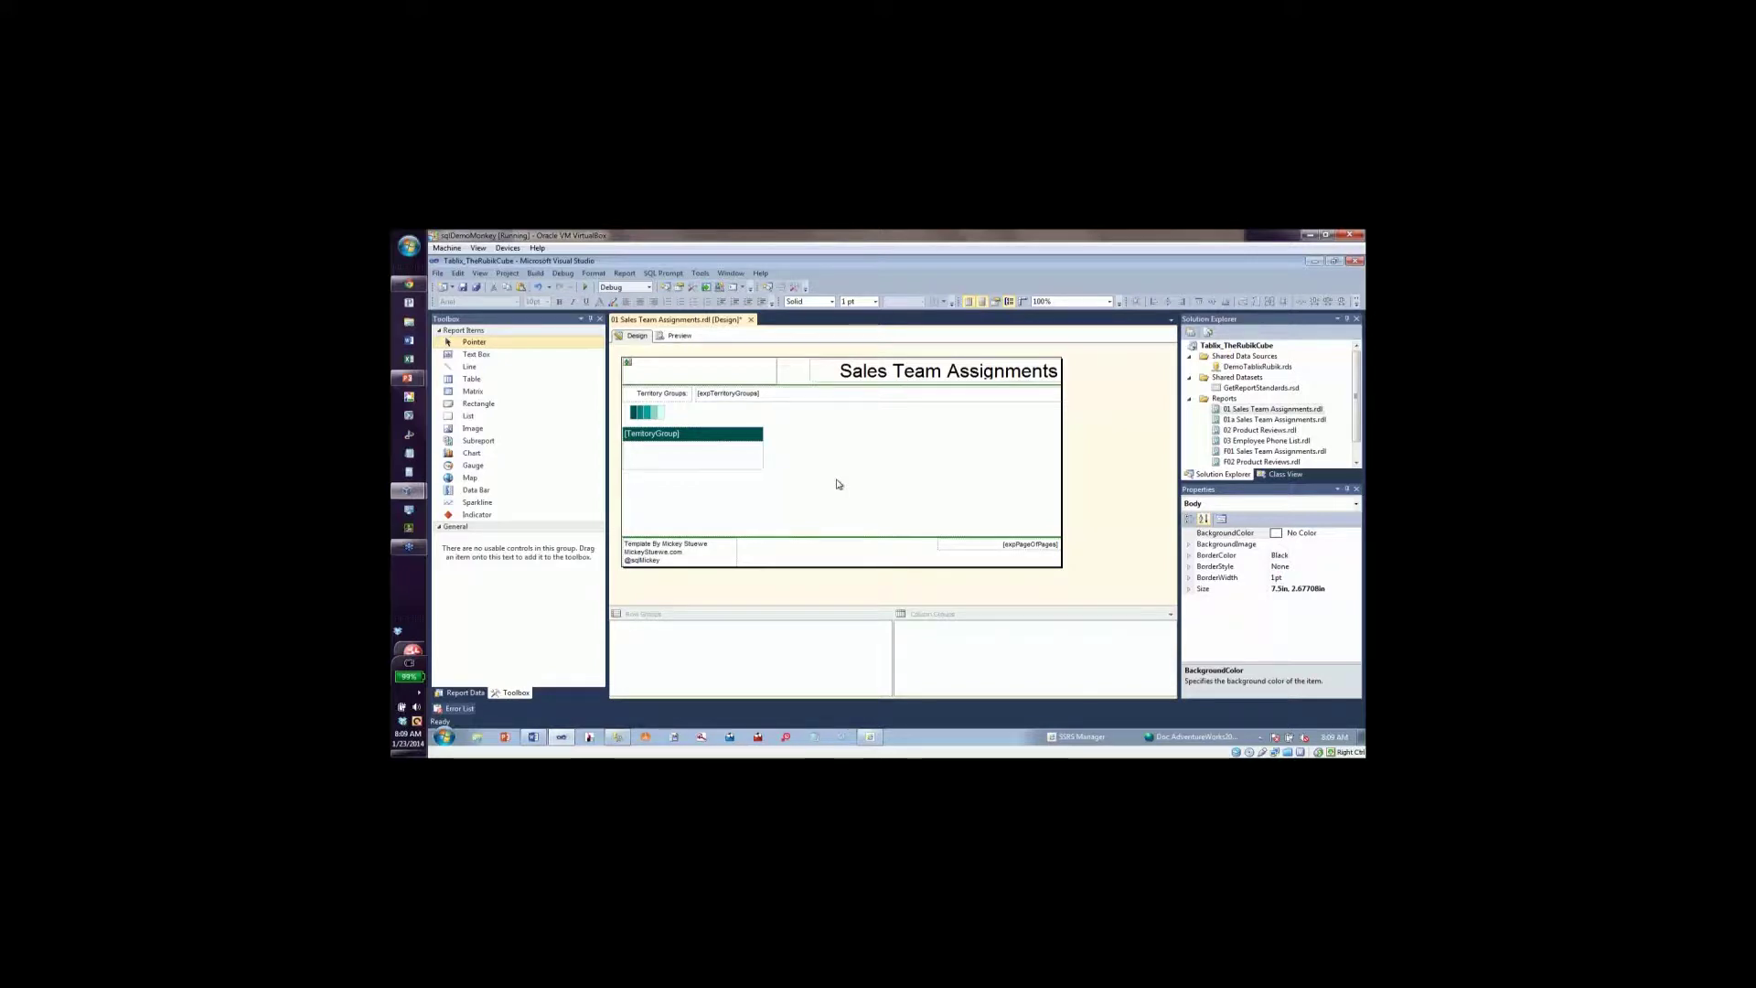
pyautogui.hotkey('ctrl', 'v')
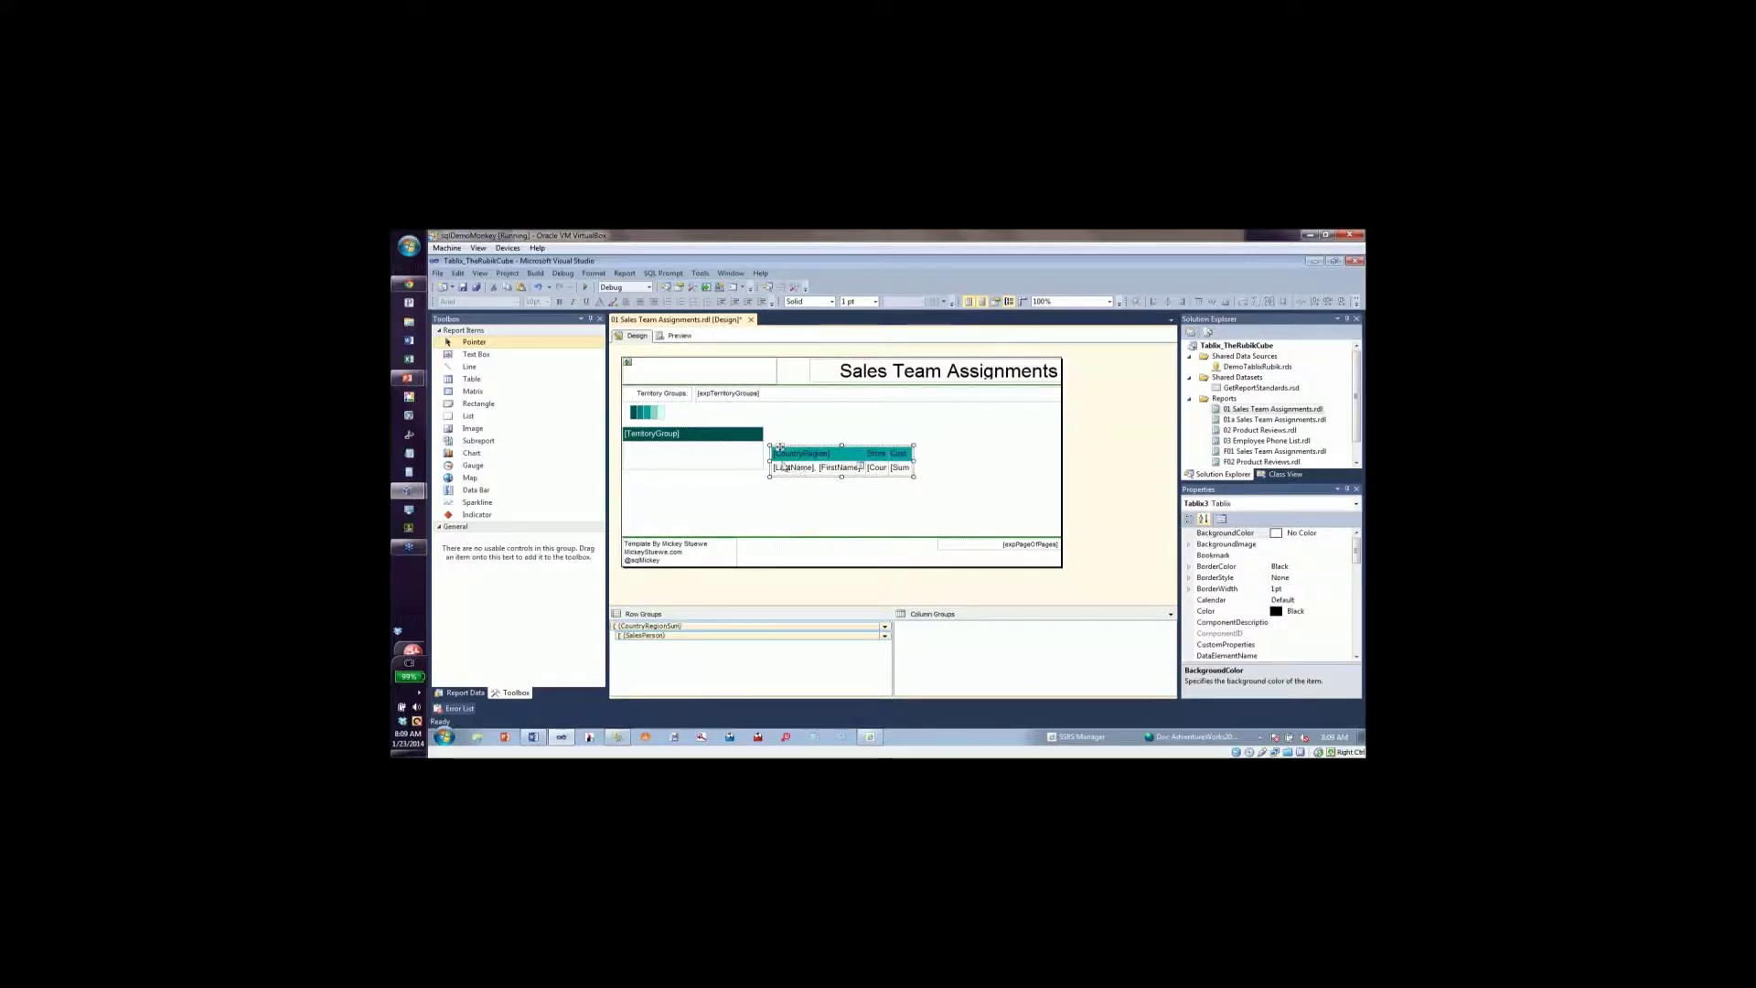
# Delete the CountryRegion table from the report body and paste it back into the matrix's data cell.
pyautogui.press('Delete')
pyautogui.click(715, 463)
pyautogui.hotkey('ctrl', 'v')
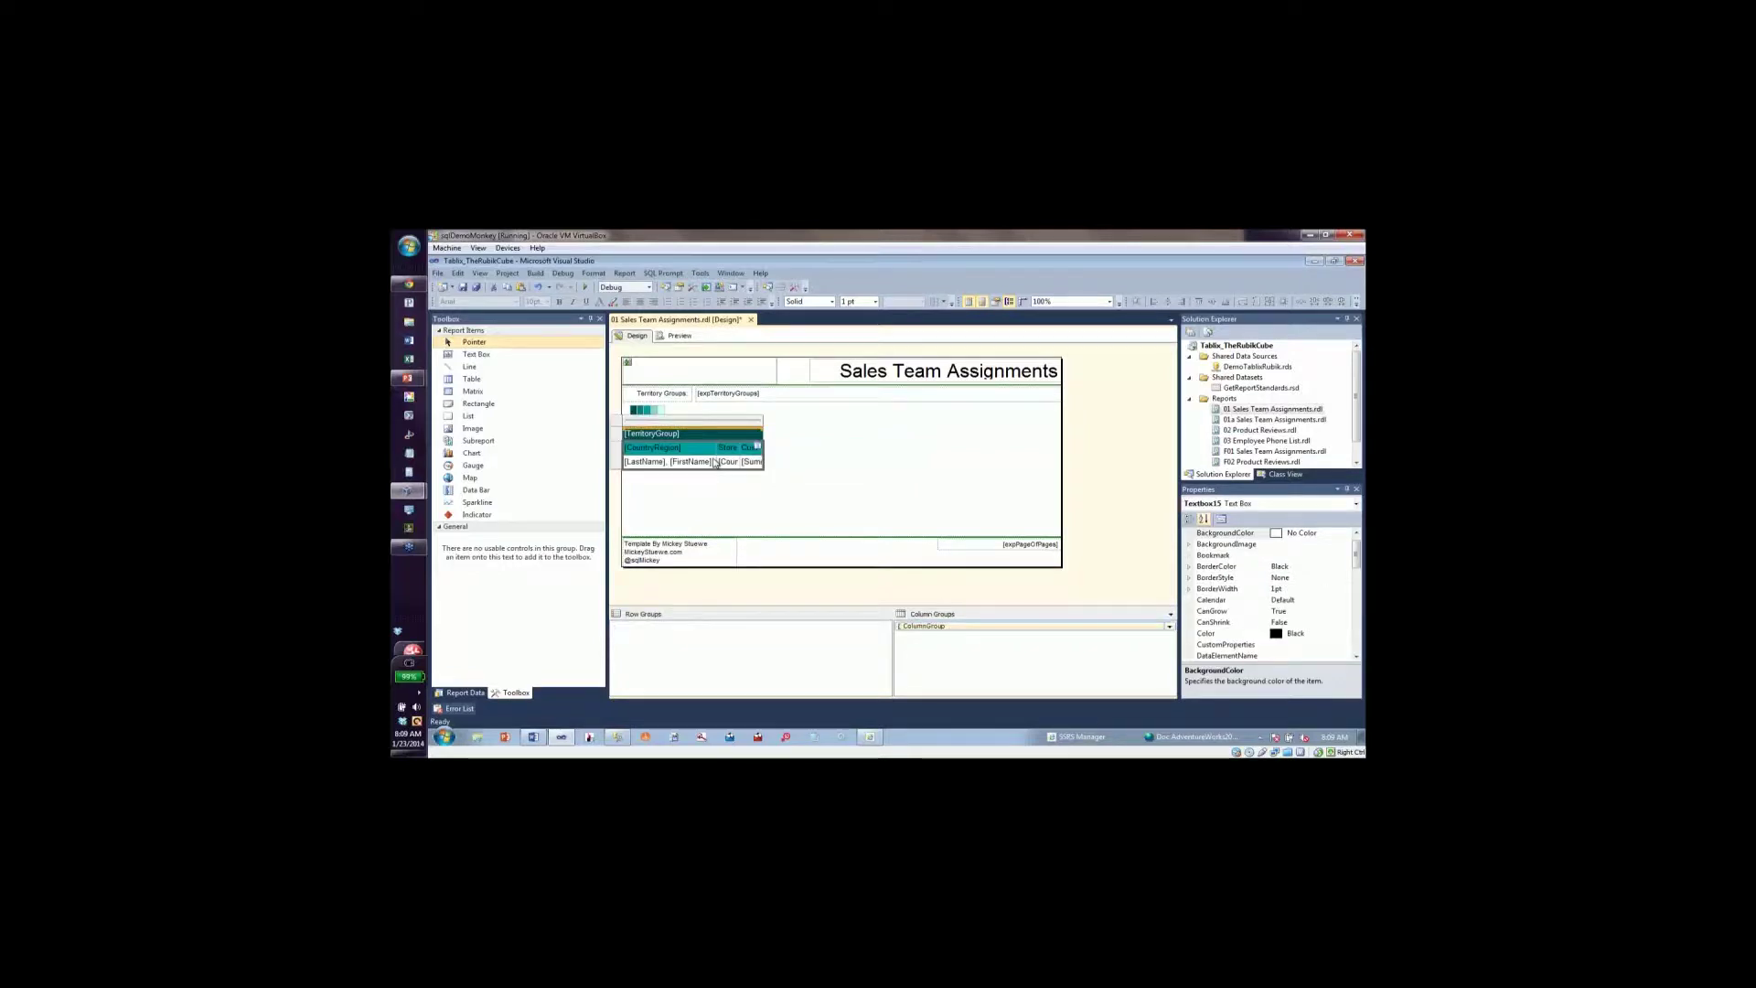
# Preview the report and rerun it with Europe excluded from the Territory Group parameter.
pyautogui.click(677, 336)
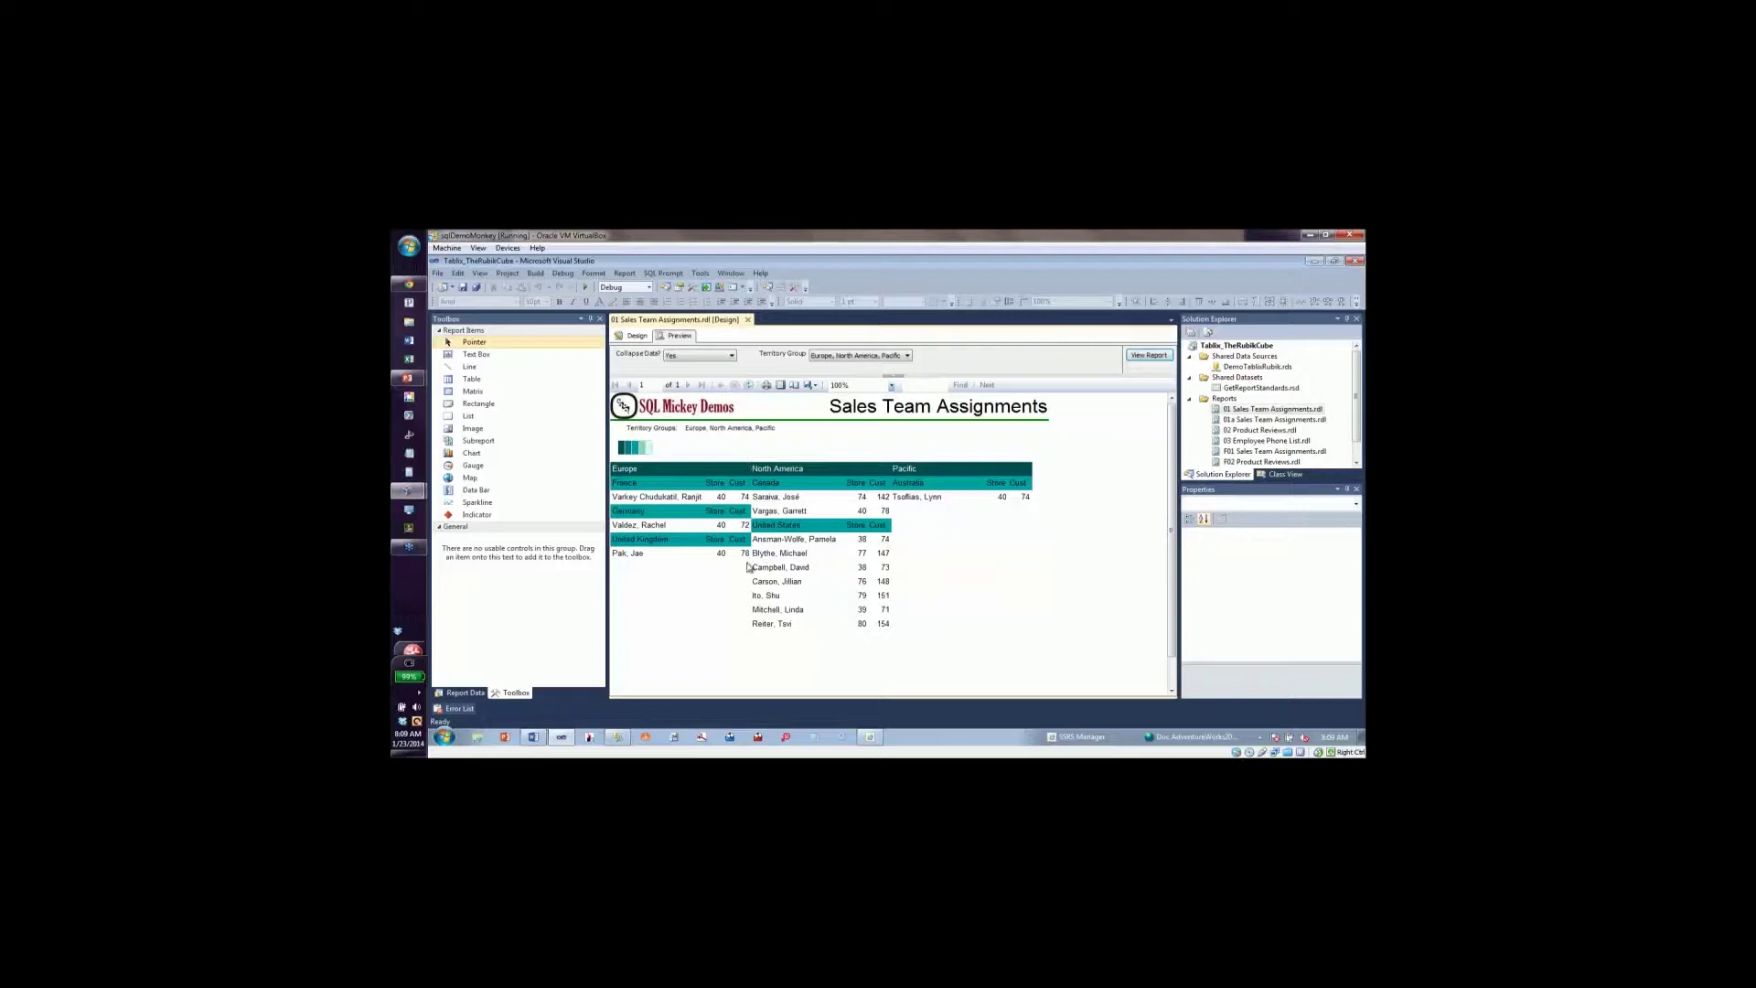
pyautogui.click(907, 355)
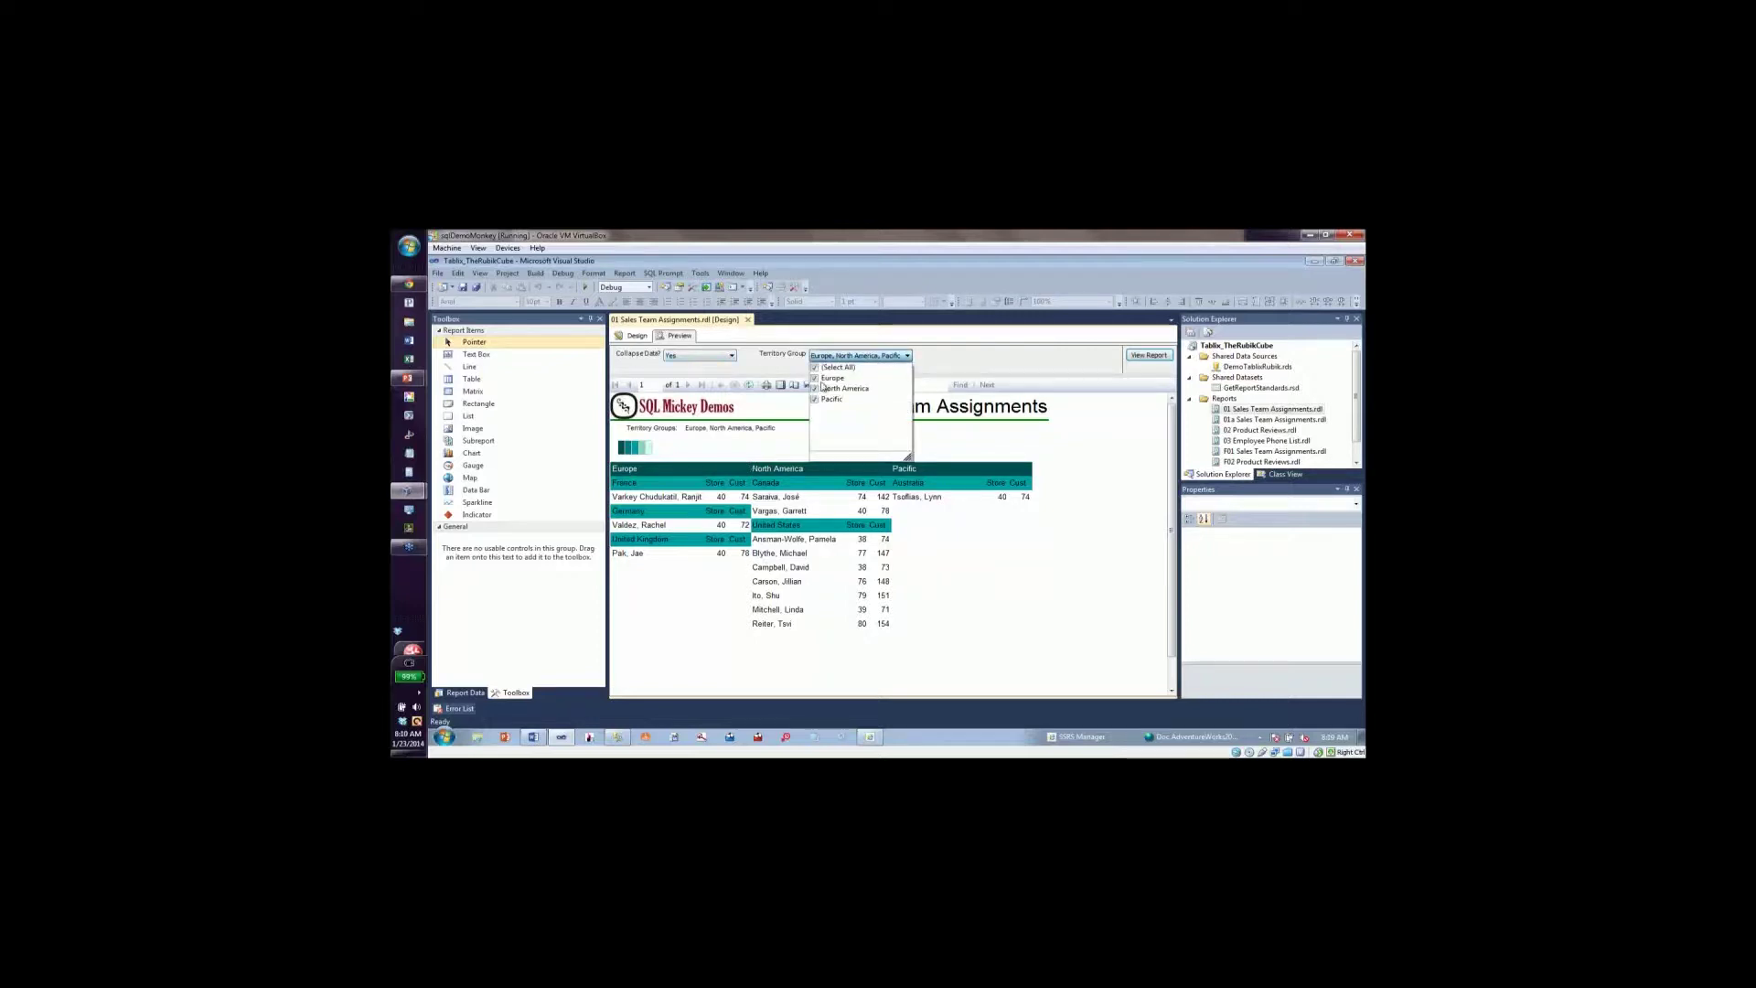
pyautogui.click(815, 378)
pyautogui.click(1140, 362)
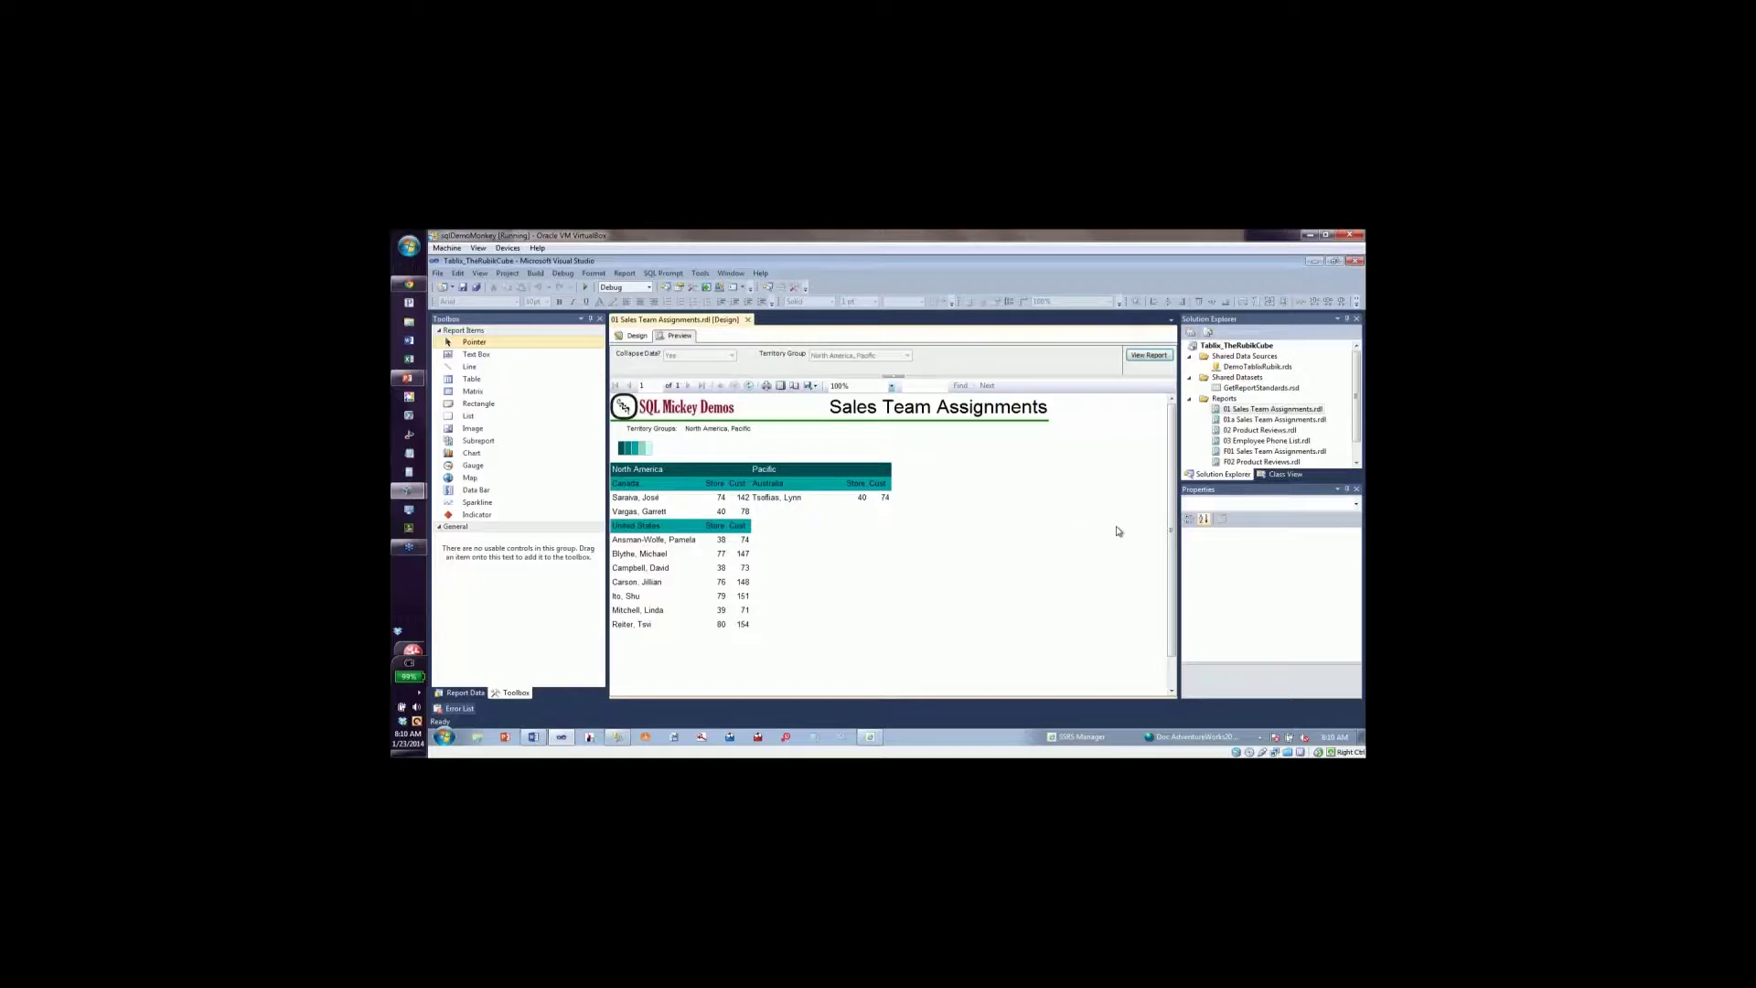
# Return to the report design and insert a column inside the matrix's territory group, to the right of the nested table.
pyautogui.click(638, 337)
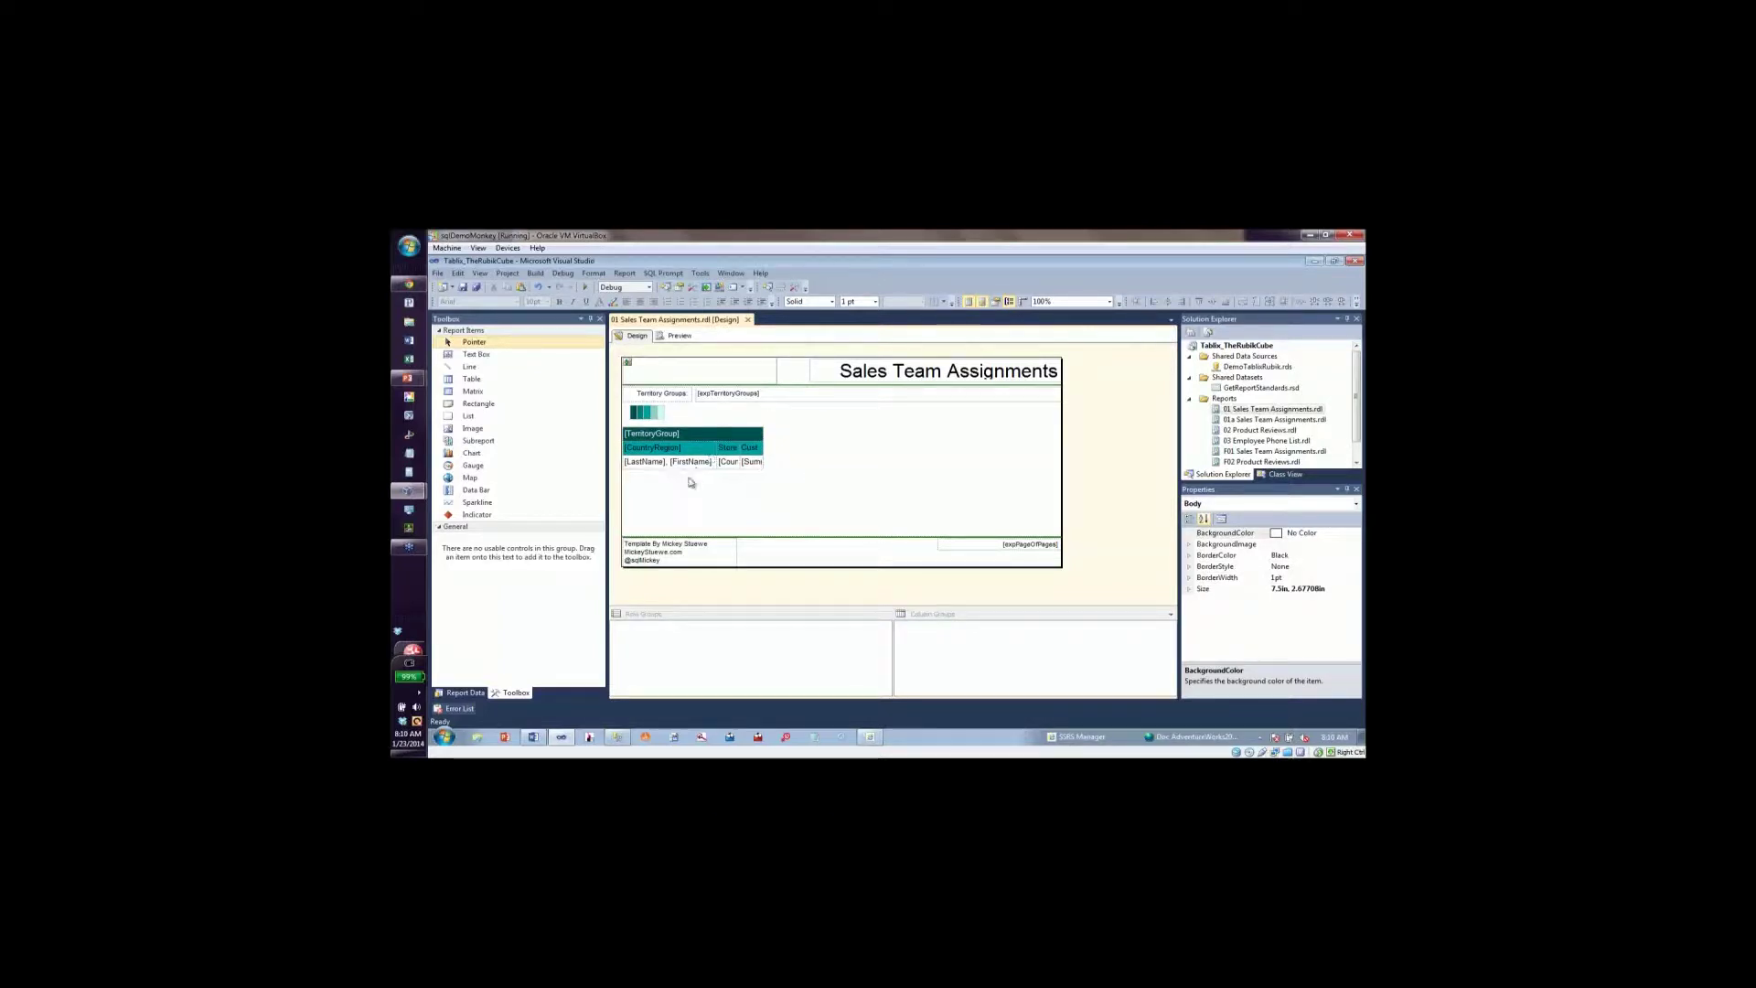
pyautogui.click(716, 436)
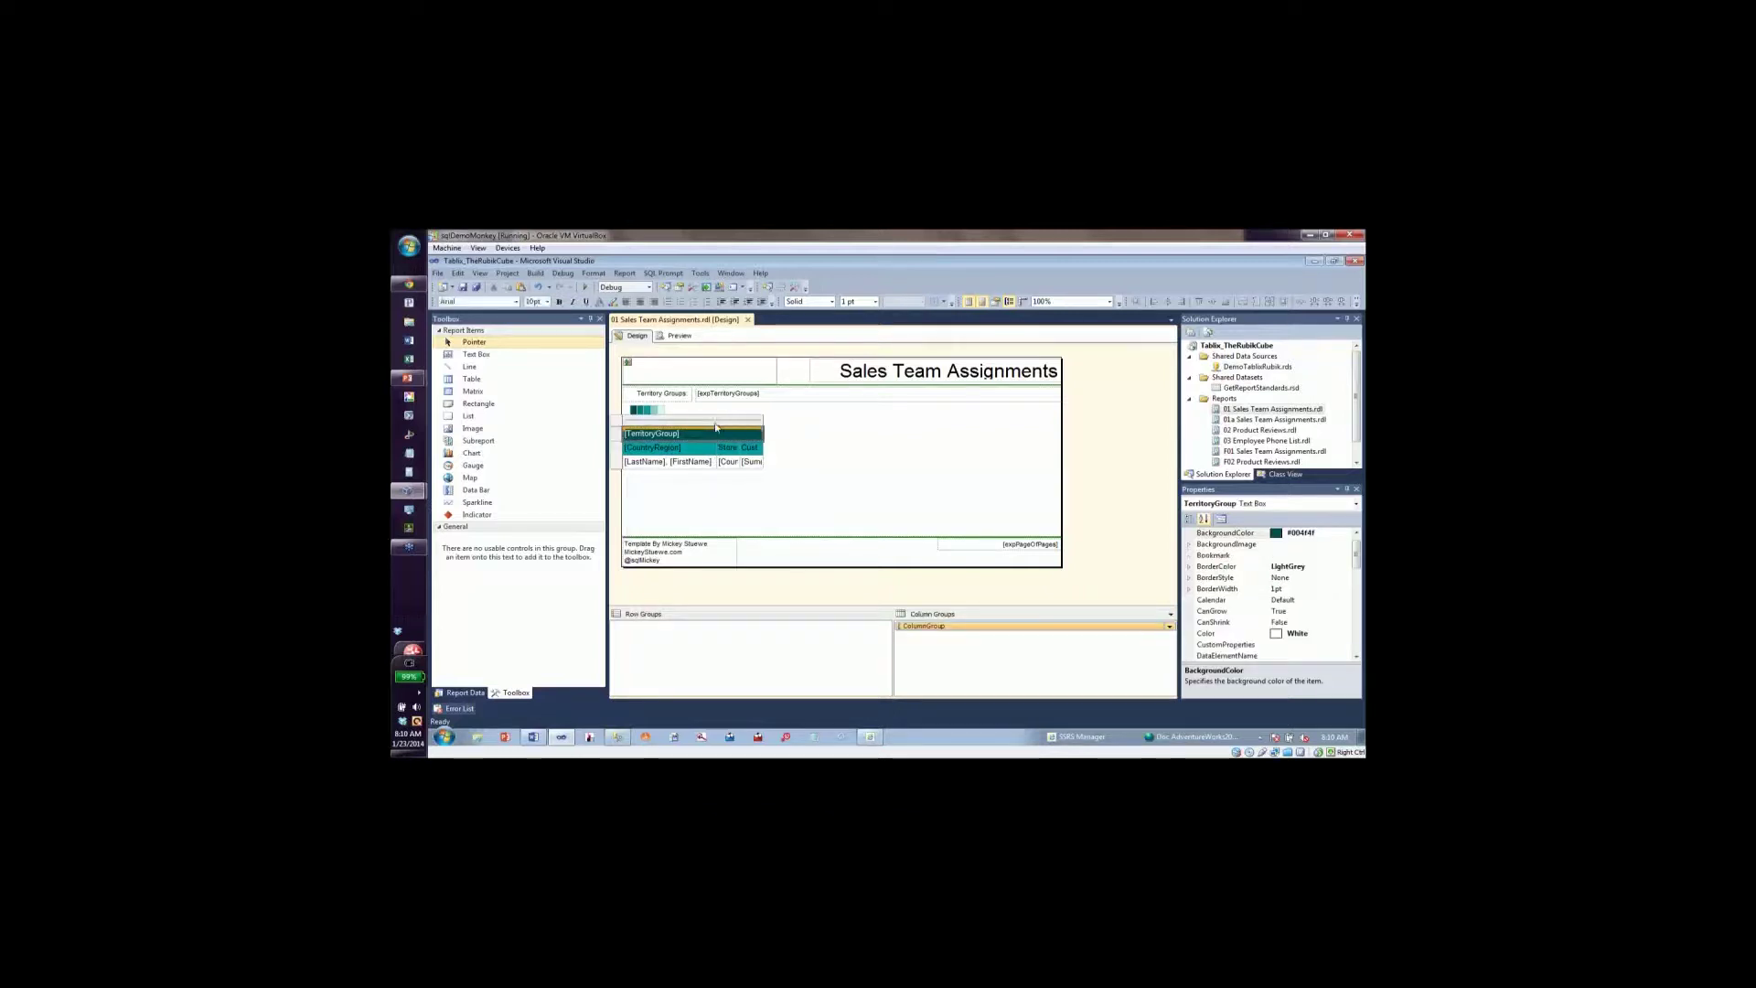
pyautogui.click(717, 422)
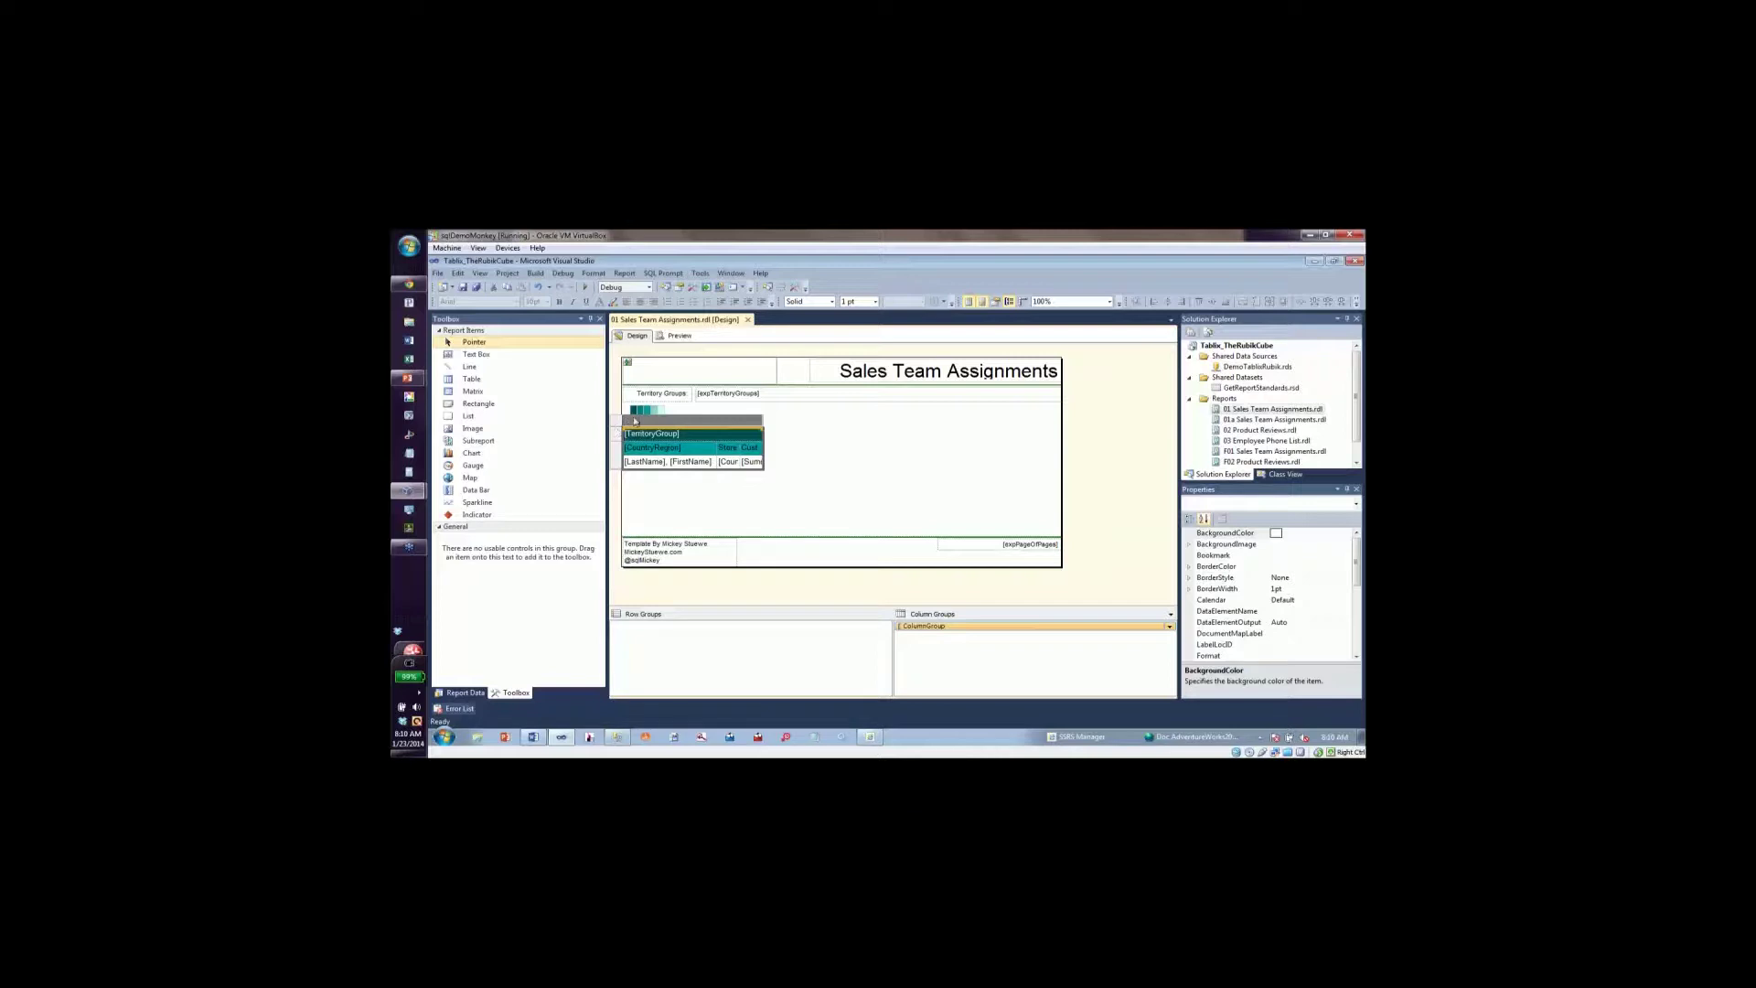
pyautogui.rightClick(729, 425)
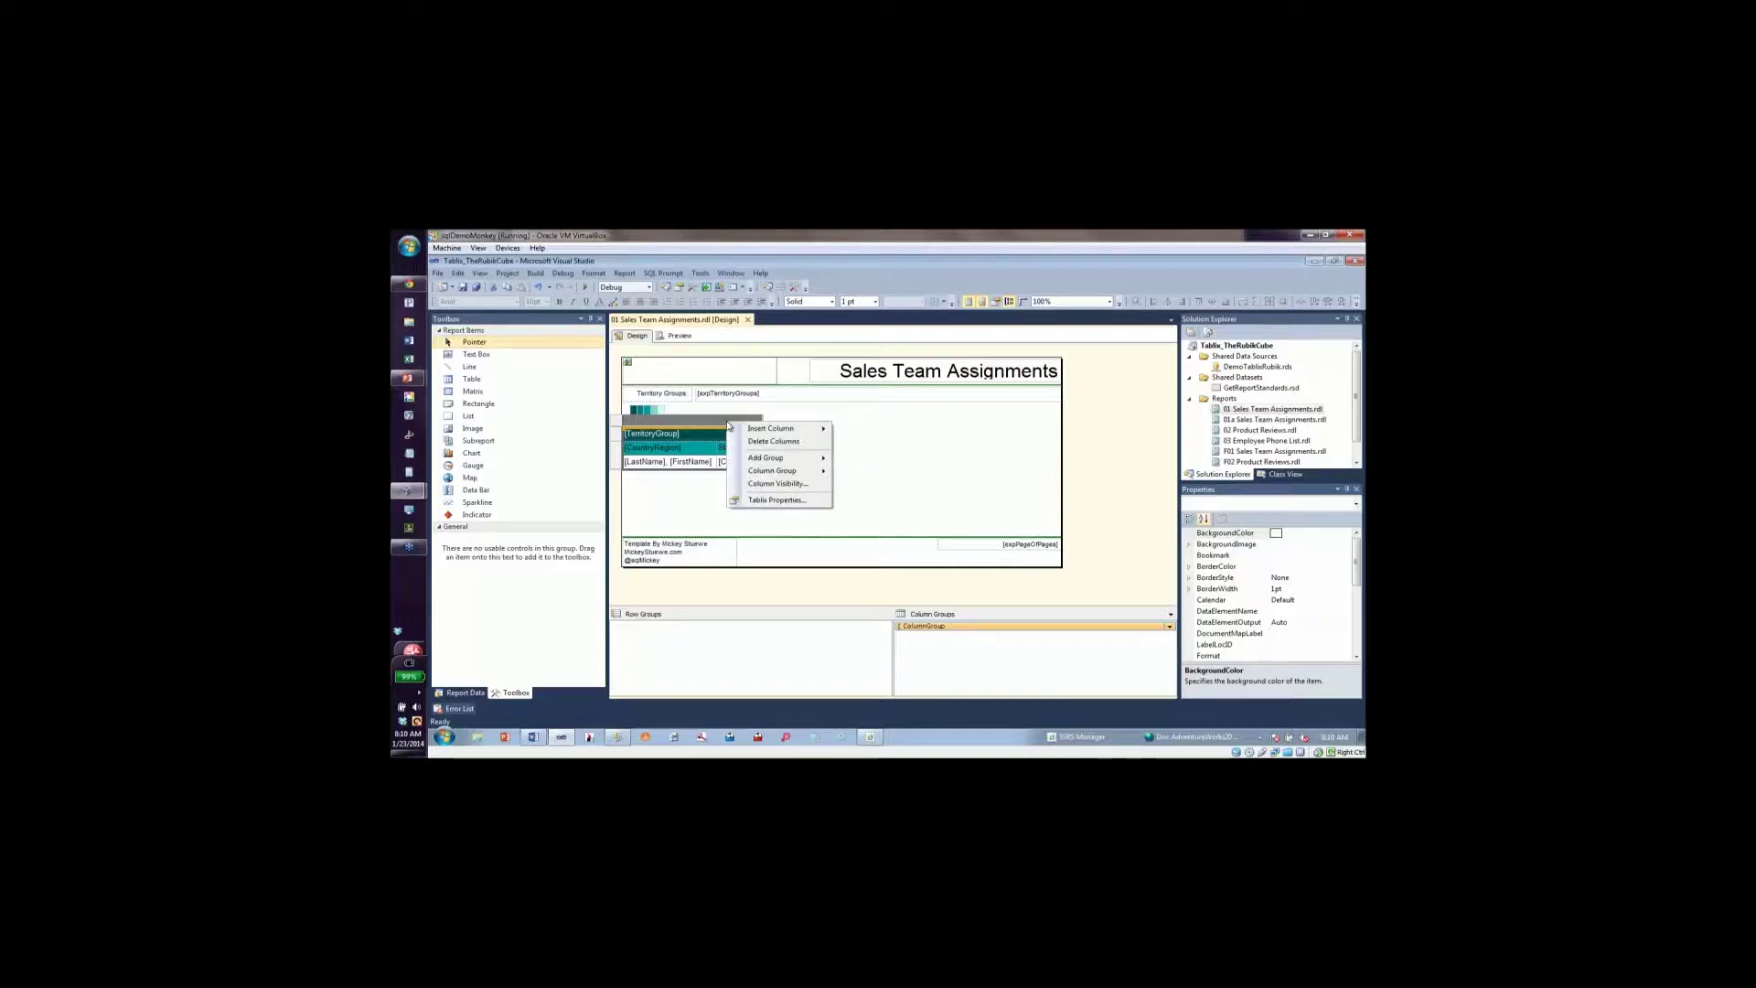
pyautogui.moveTo(764, 430)
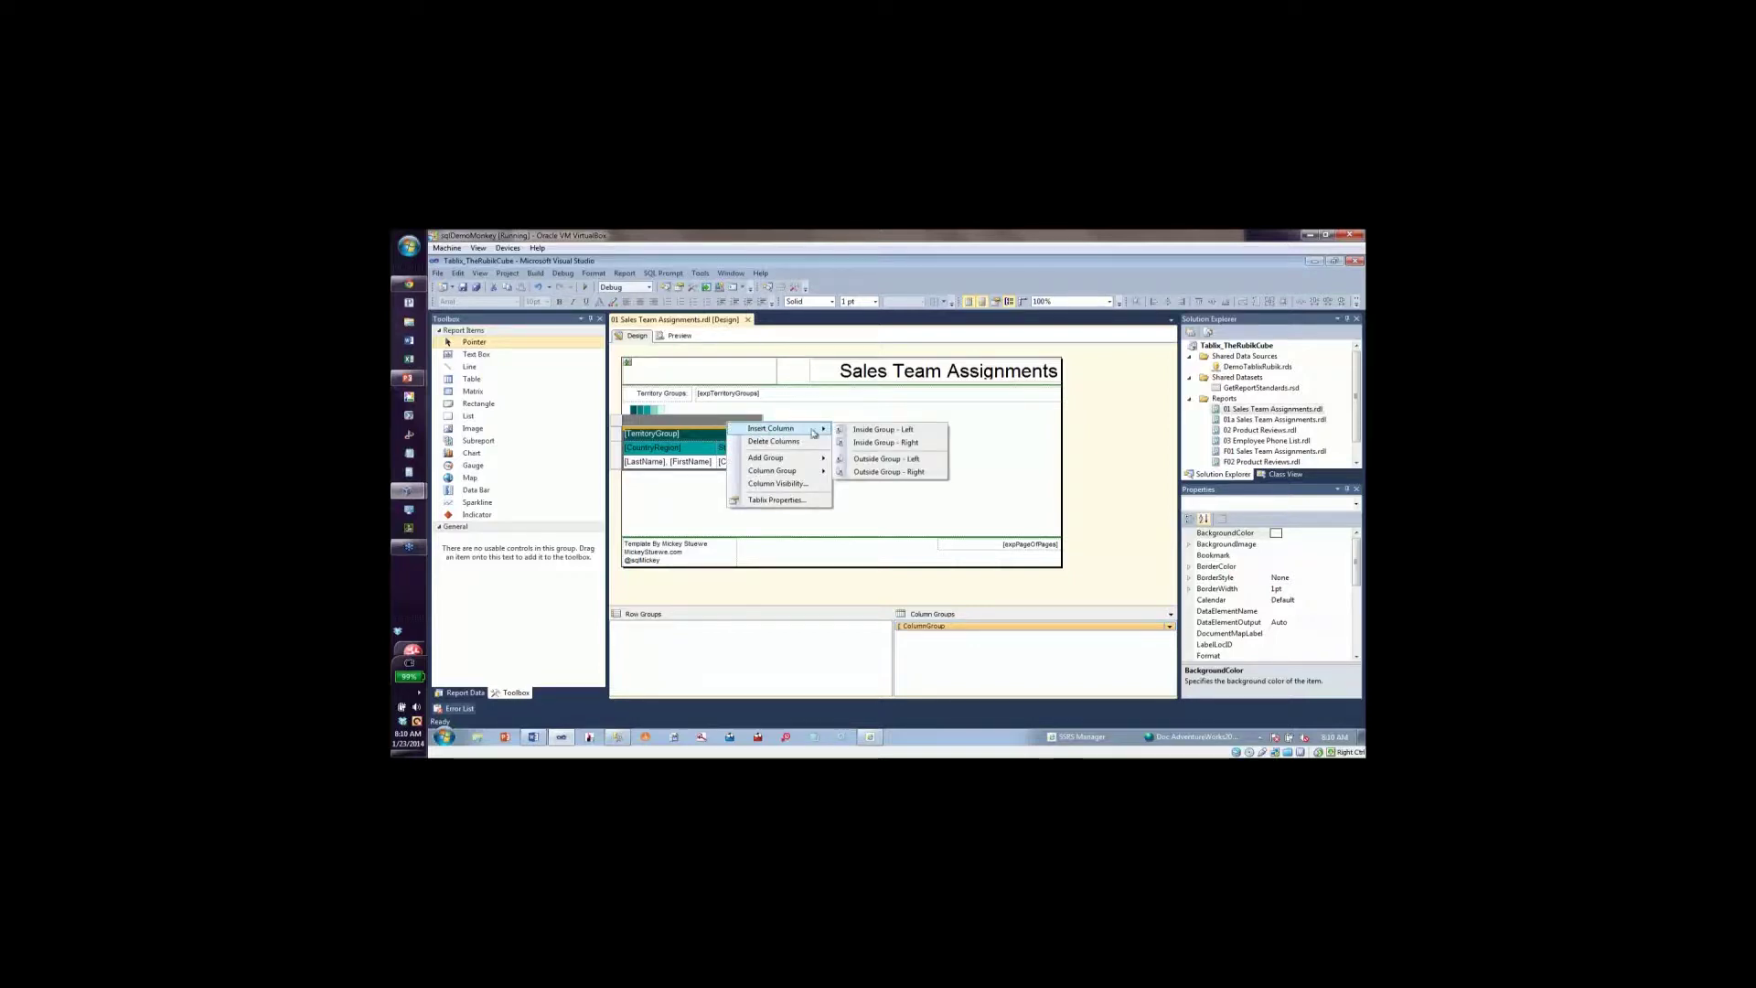
pyautogui.click(871, 444)
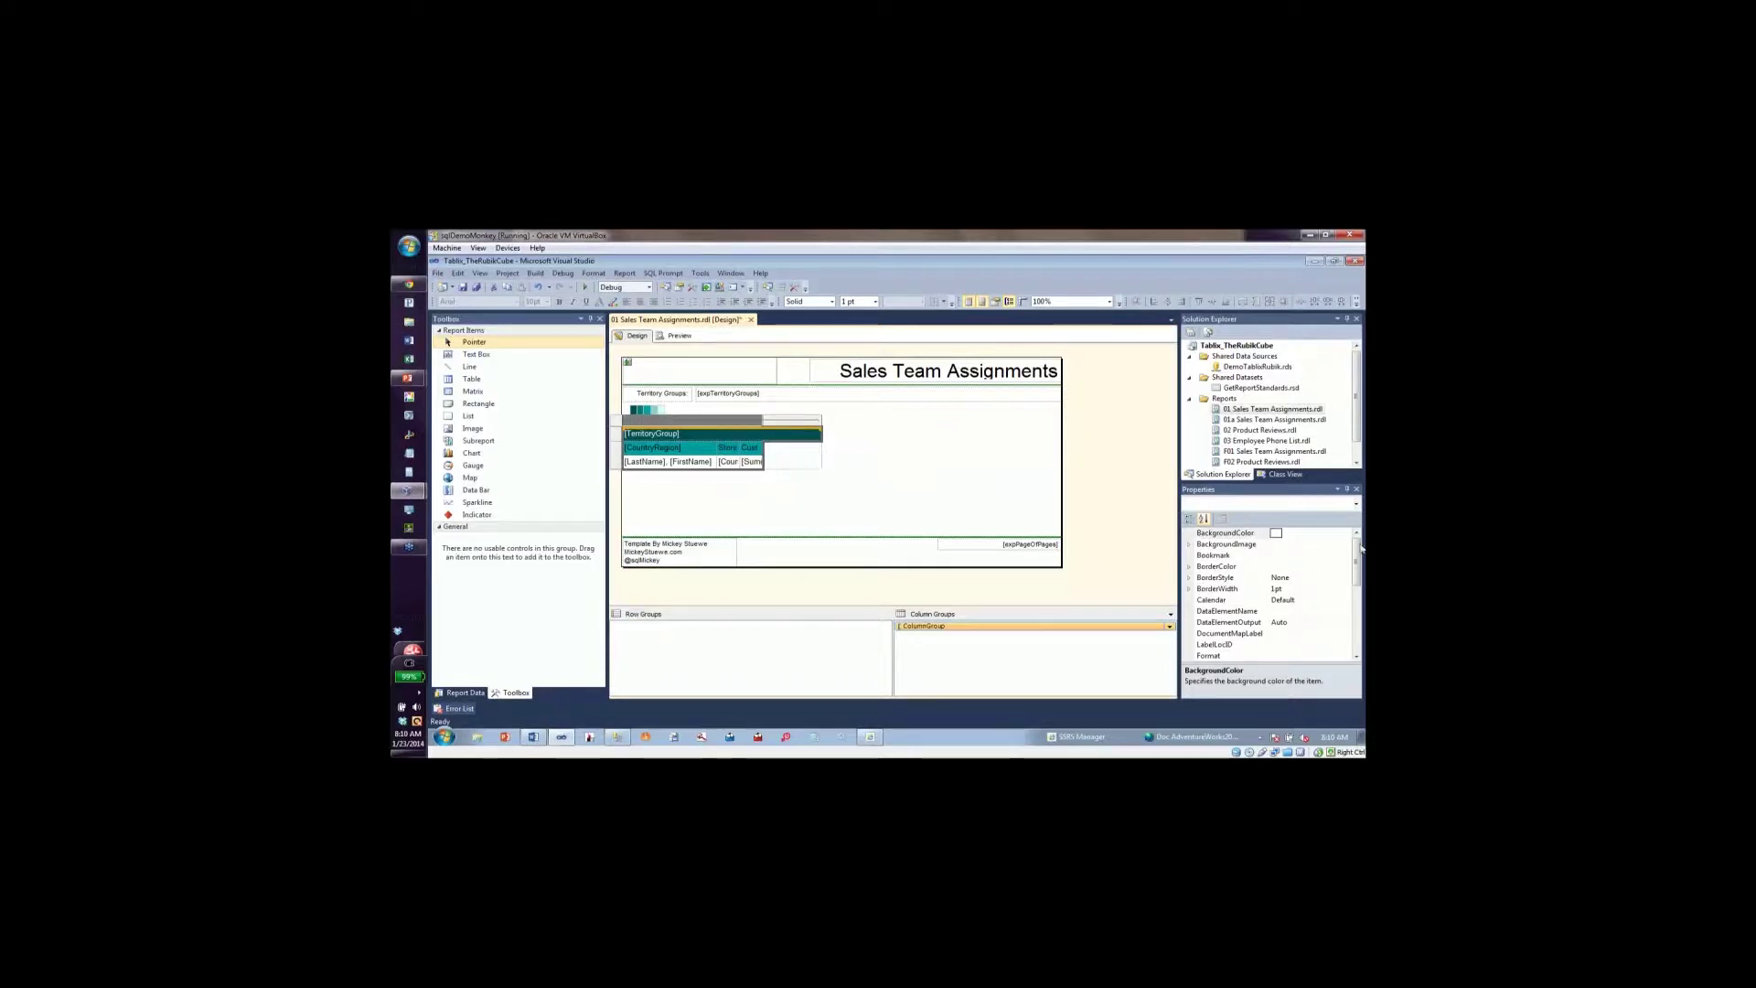
# Set the width of the matrix's new empty column to 0.1in.
pyautogui.scroll(-10, 1233, 611)
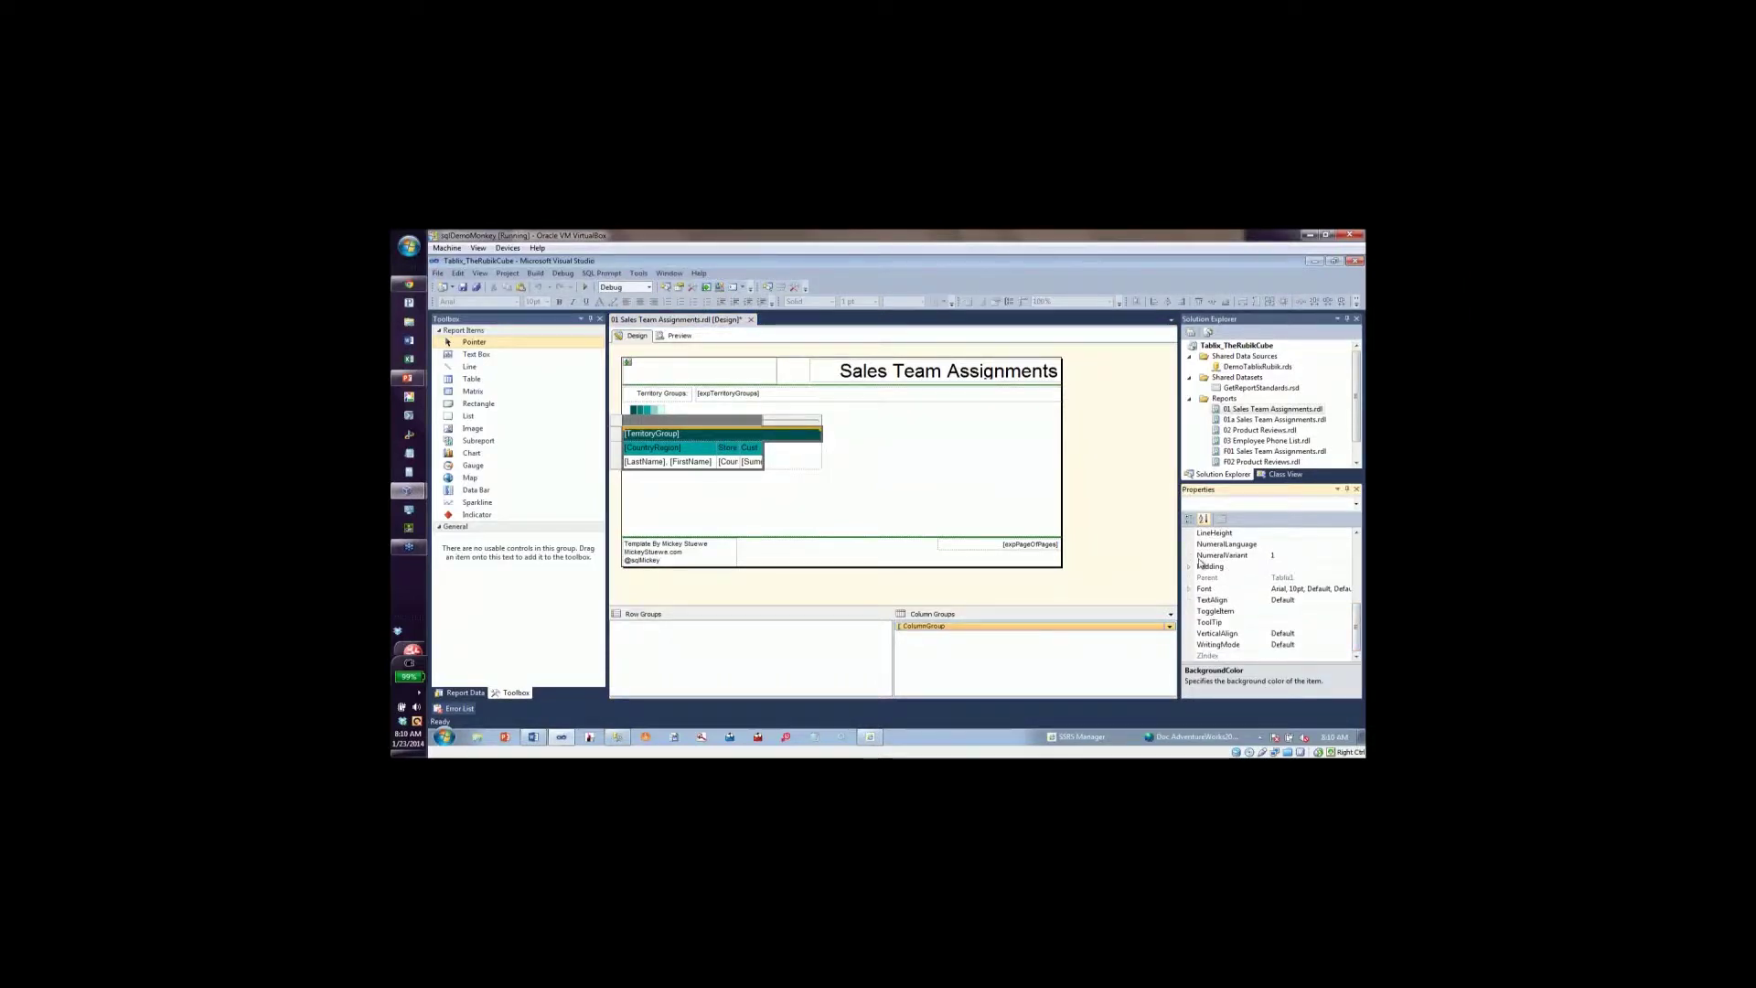
pyautogui.click(790, 458)
pyautogui.moveTo(1355, 551); pyautogui.dragTo(1358, 639)
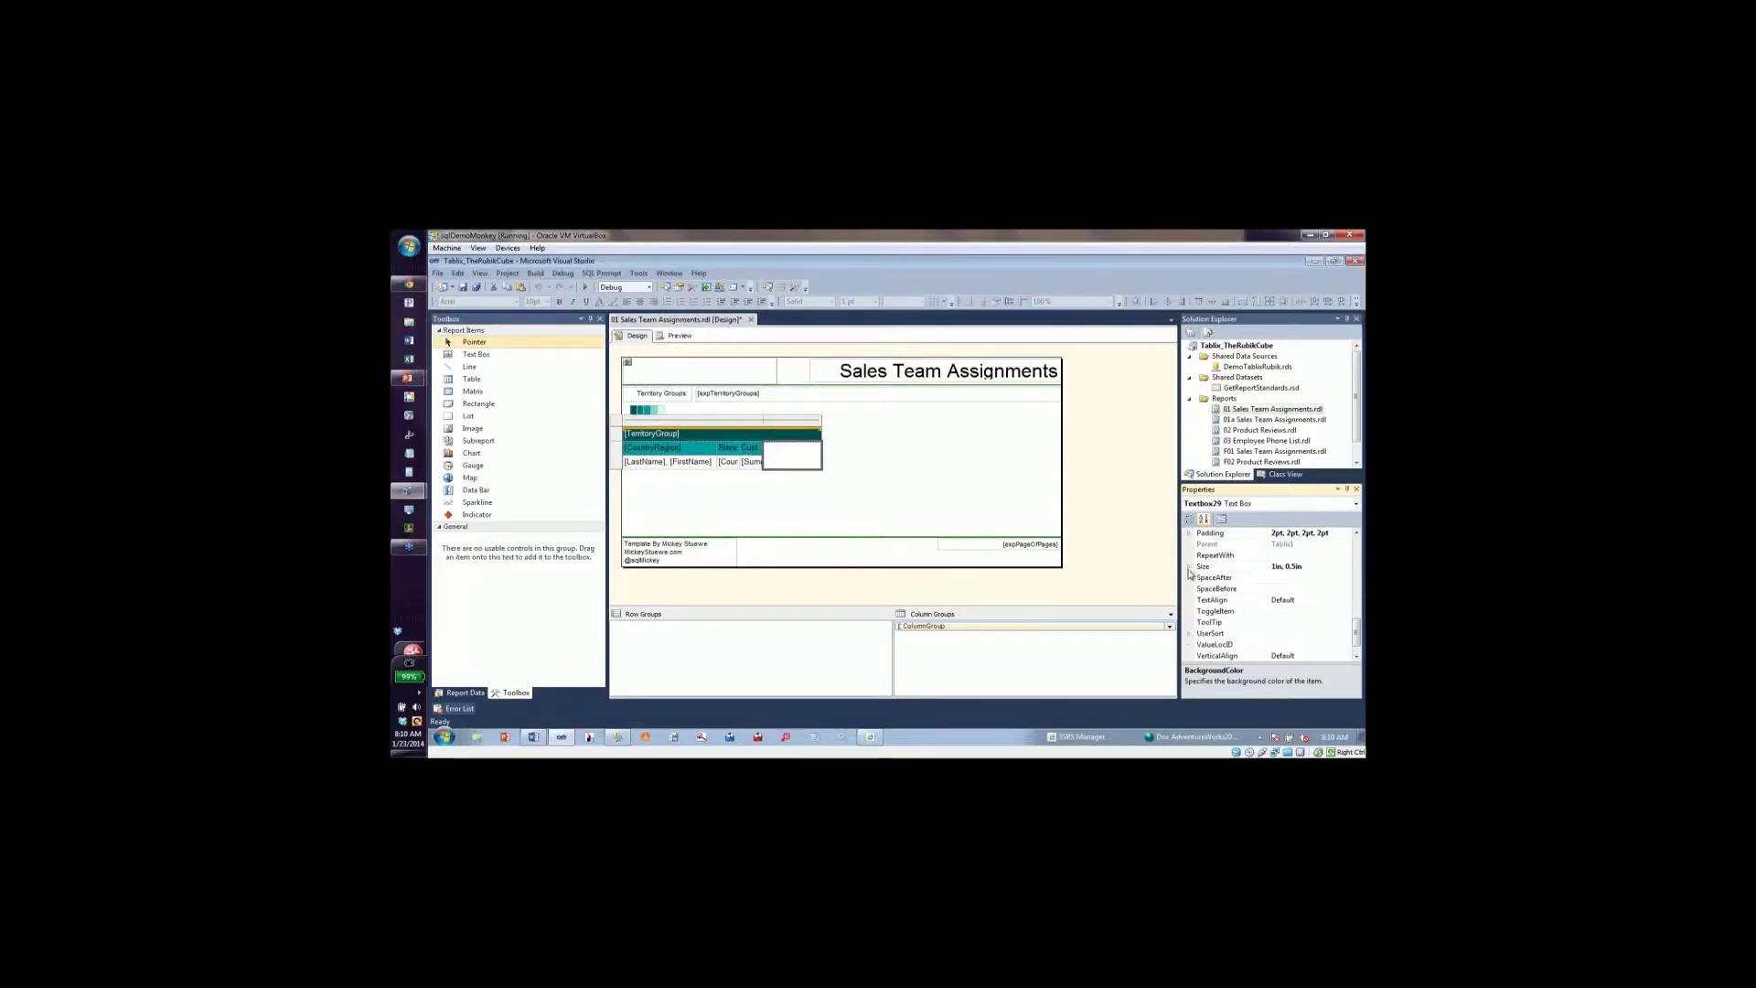
pyautogui.click(1189, 567)
pyautogui.click(1288, 576)
pyautogui.doubleClick(1289, 576)
pyautogui.press('BackSpace')
pyautogui.write('.1')
pyautogui.press('Return')
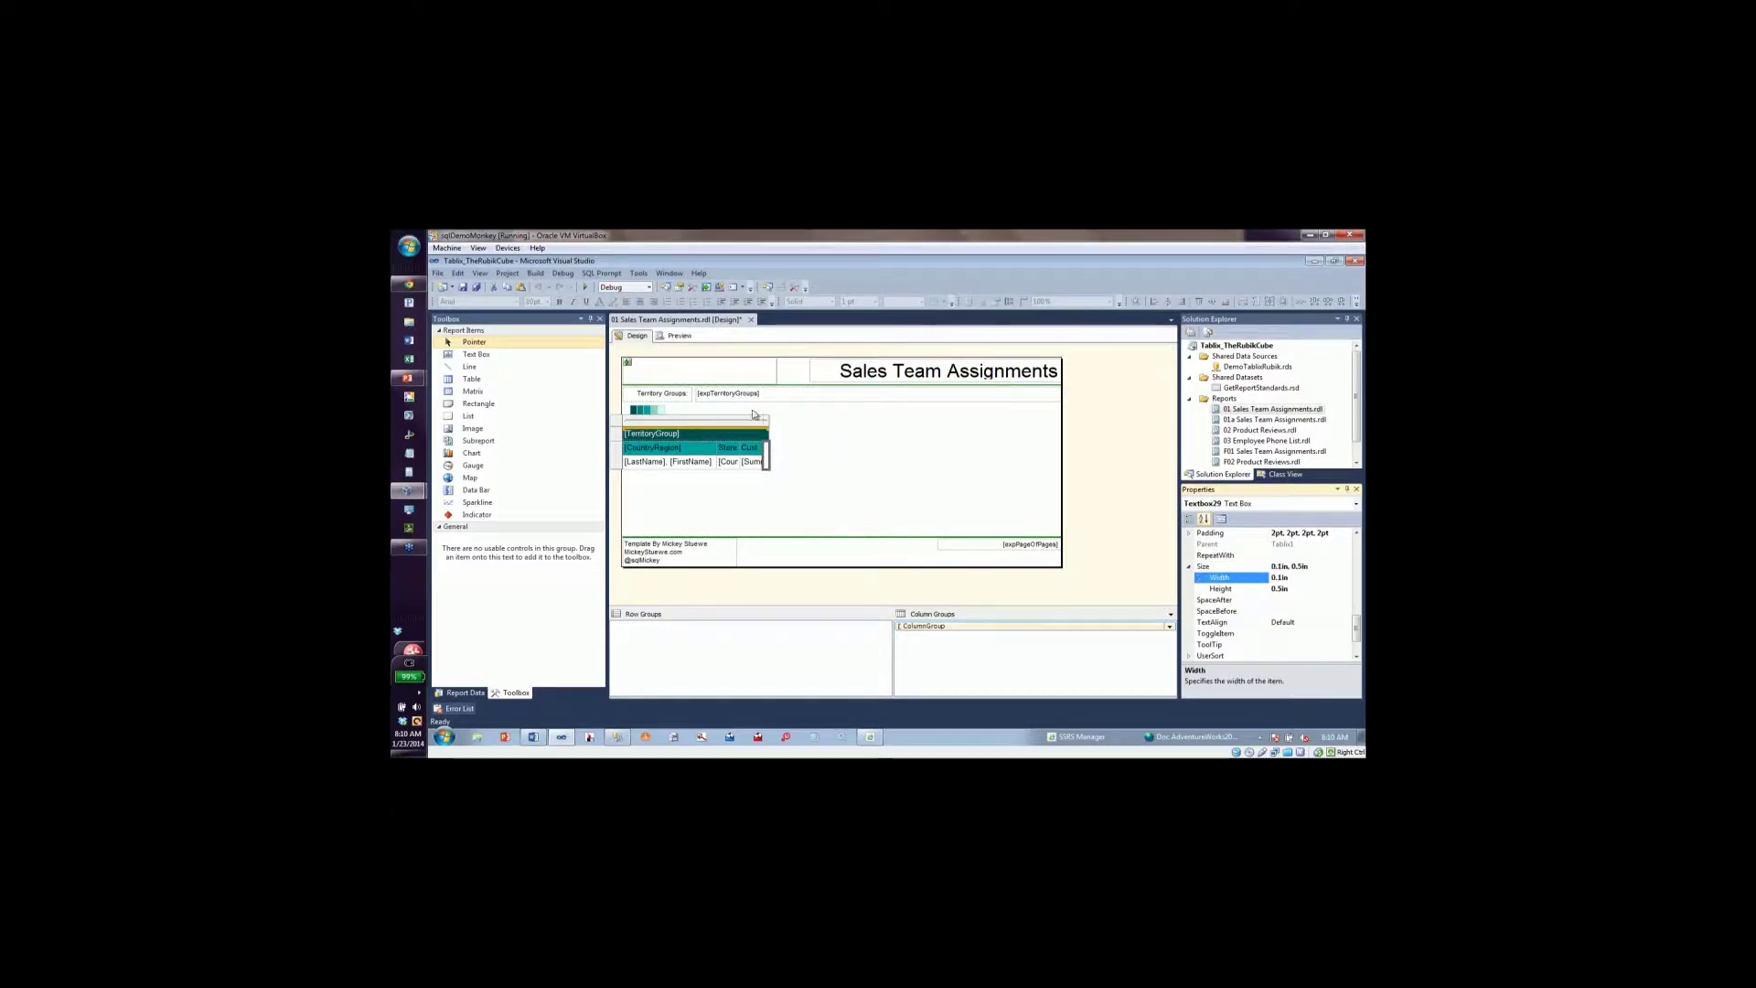
# Split the merged TerritoryGroup header cell so the narrow column has its own header cell.
pyautogui.click(733, 436)
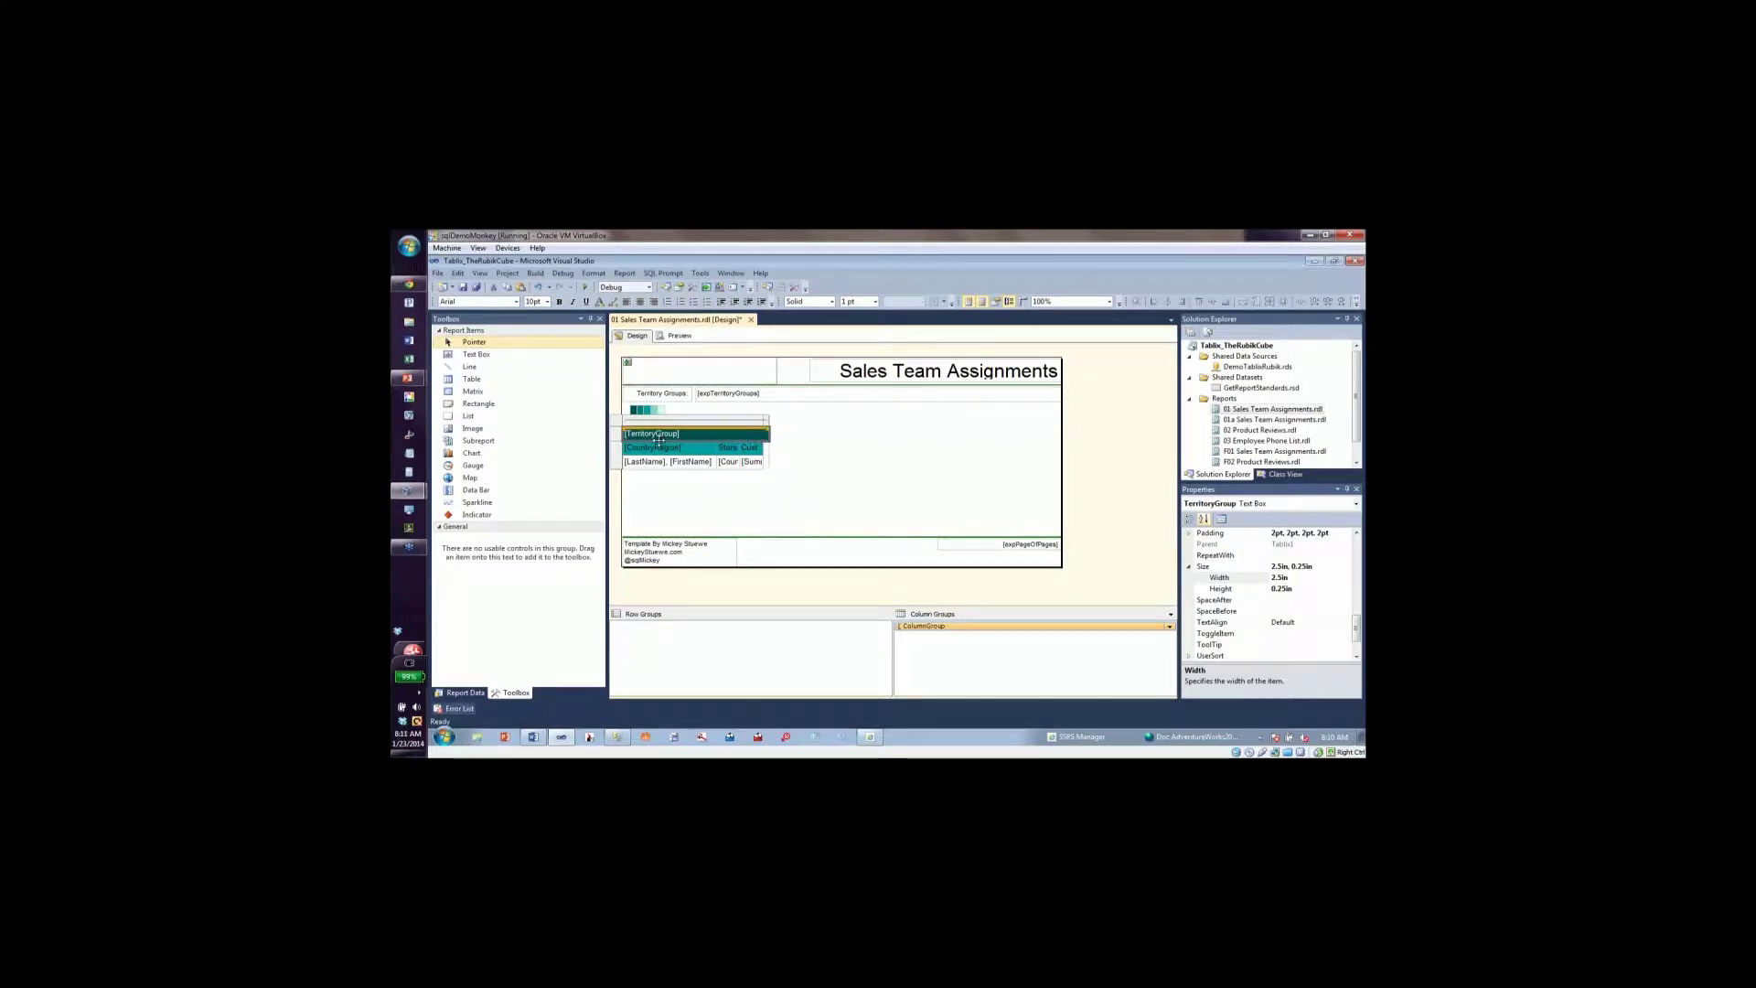
pyautogui.rightClick(711, 440)
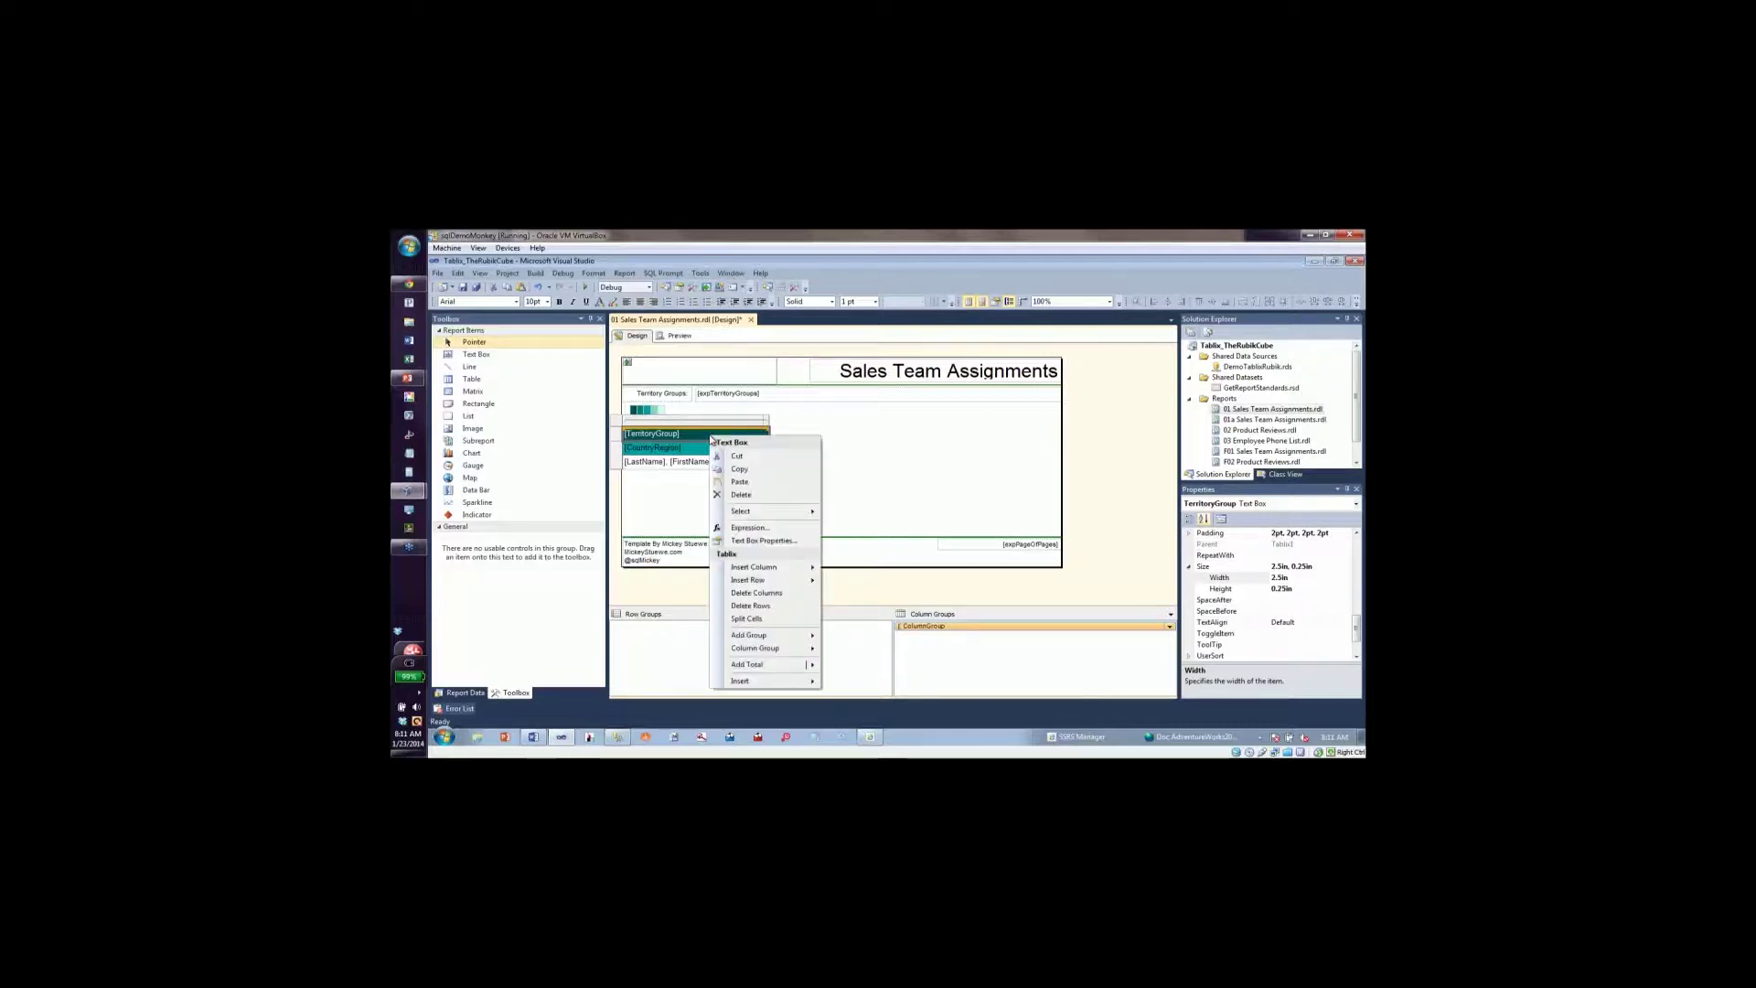
pyautogui.click(758, 619)
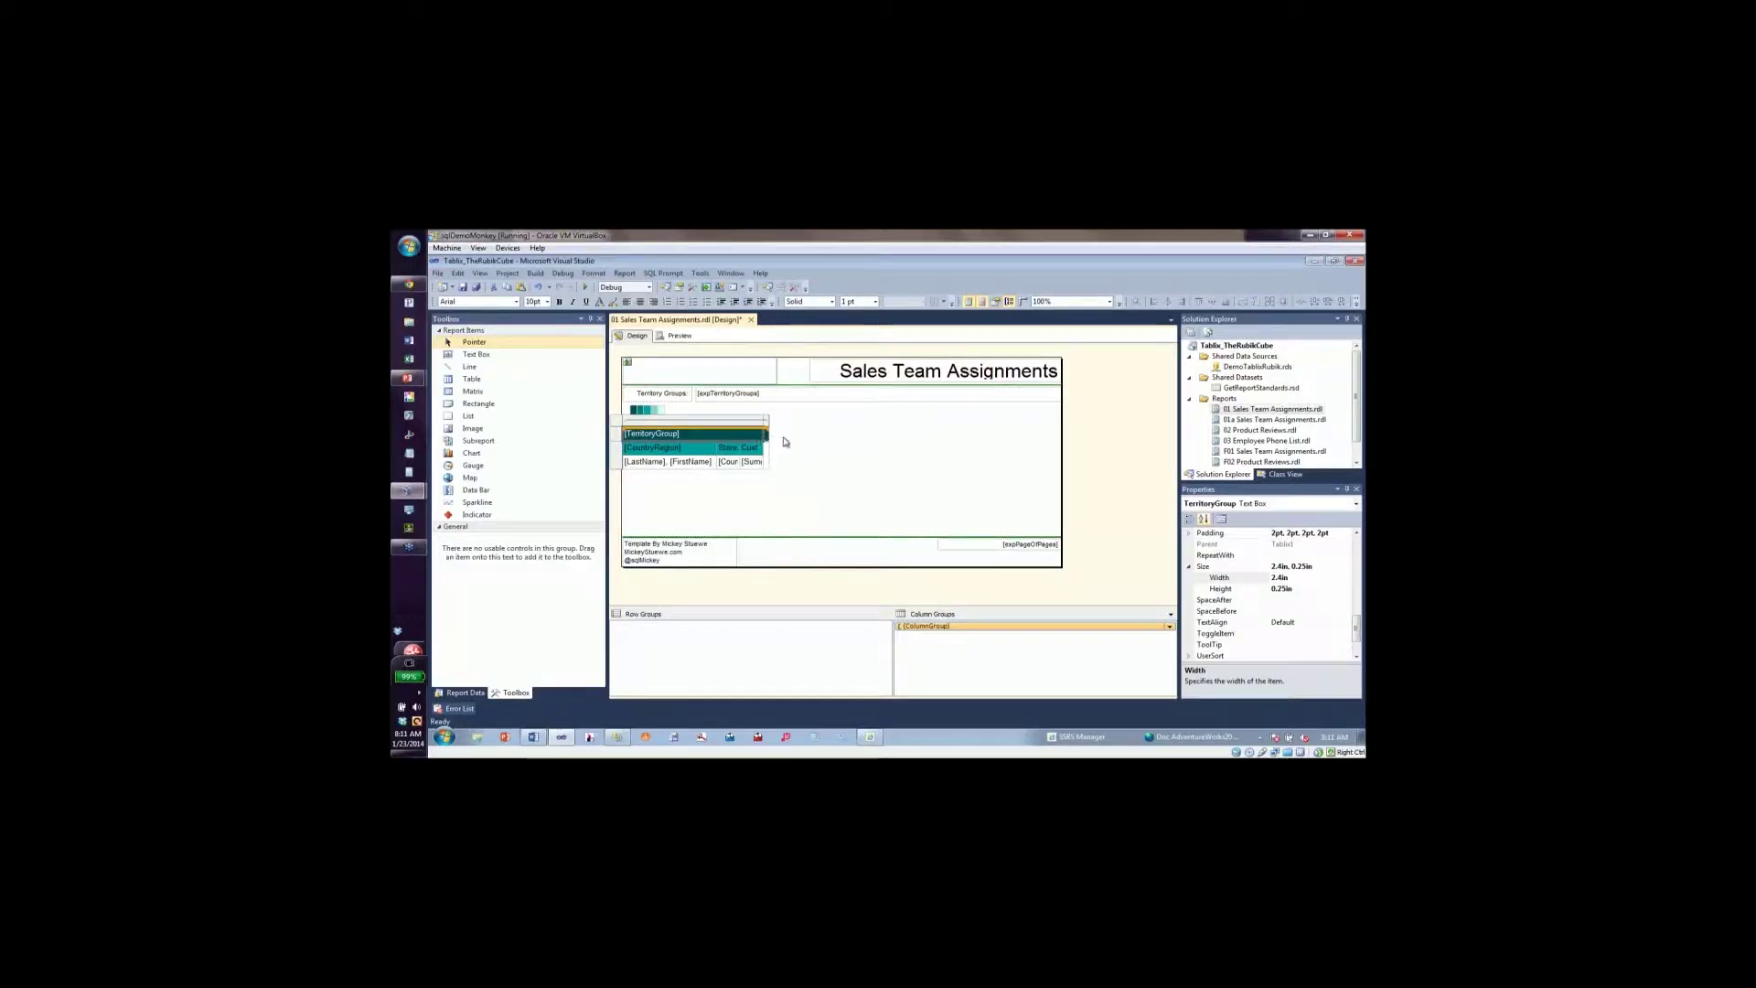
# Set the narrow spacer column's header cell background to No Color, then preview the report and return to its design.
pyautogui.click(767, 432)
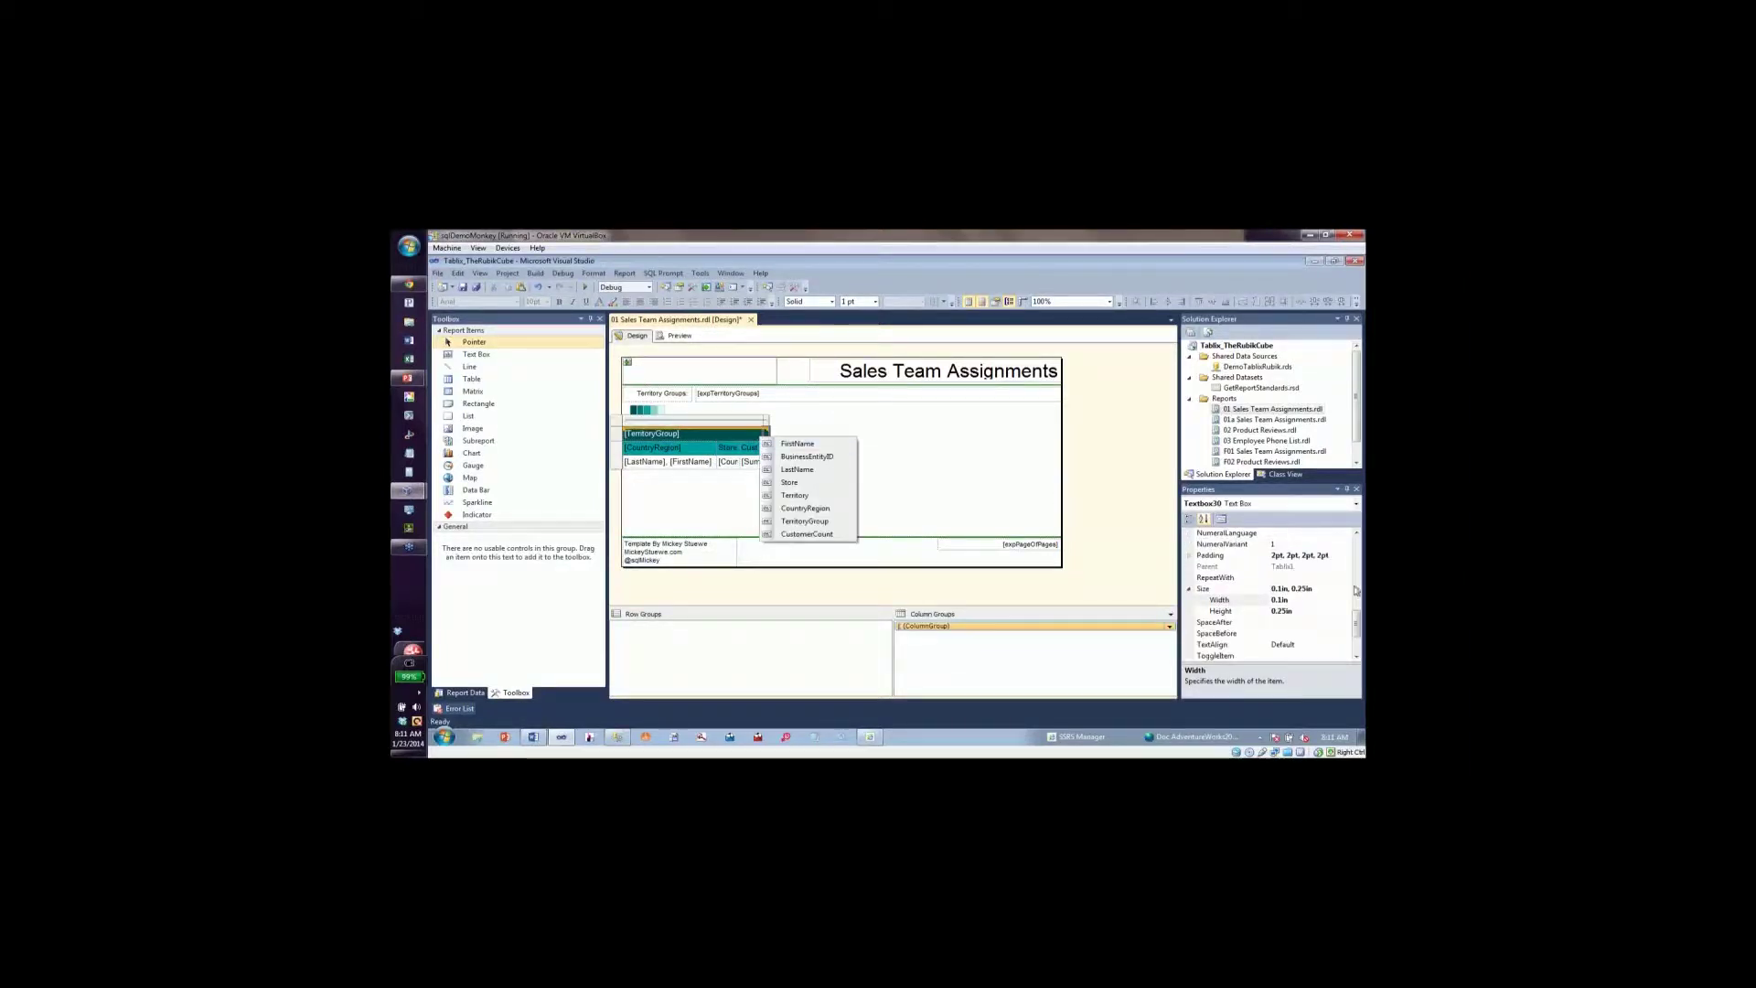
pyautogui.moveTo(1358, 626); pyautogui.dragTo(1356, 542)
pyautogui.click(1345, 544)
pyautogui.click(1344, 544)
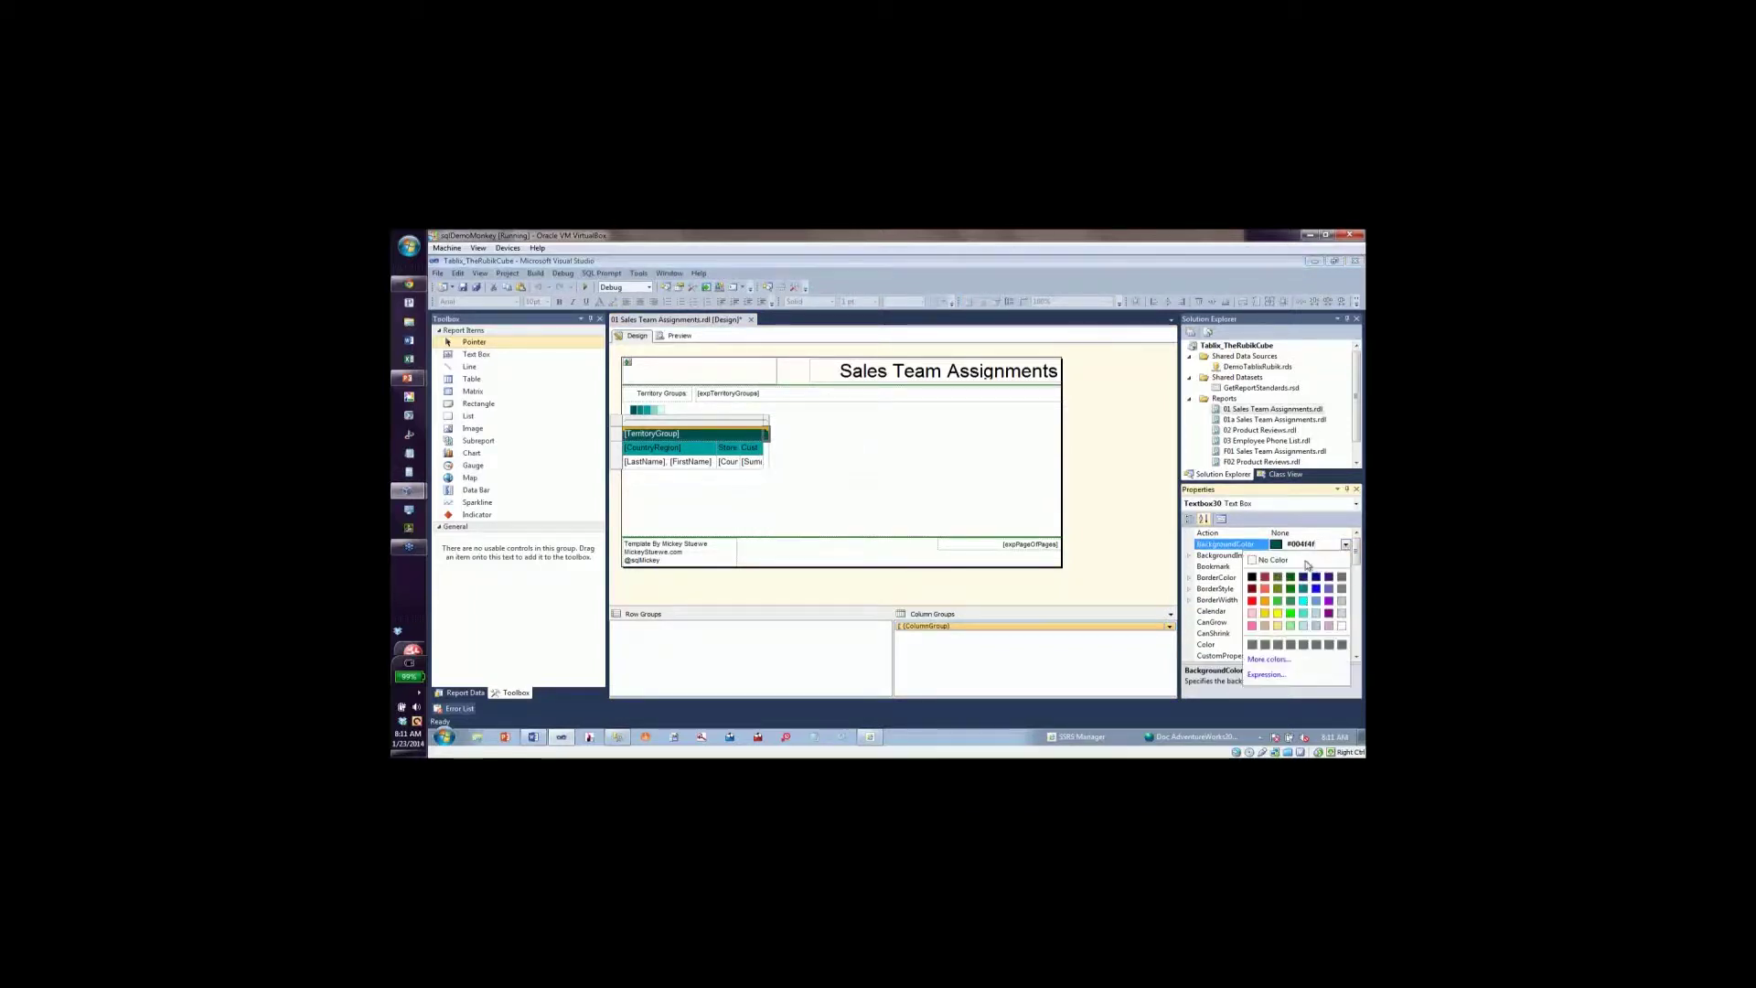
pyautogui.click(1253, 560)
pyautogui.click(893, 479)
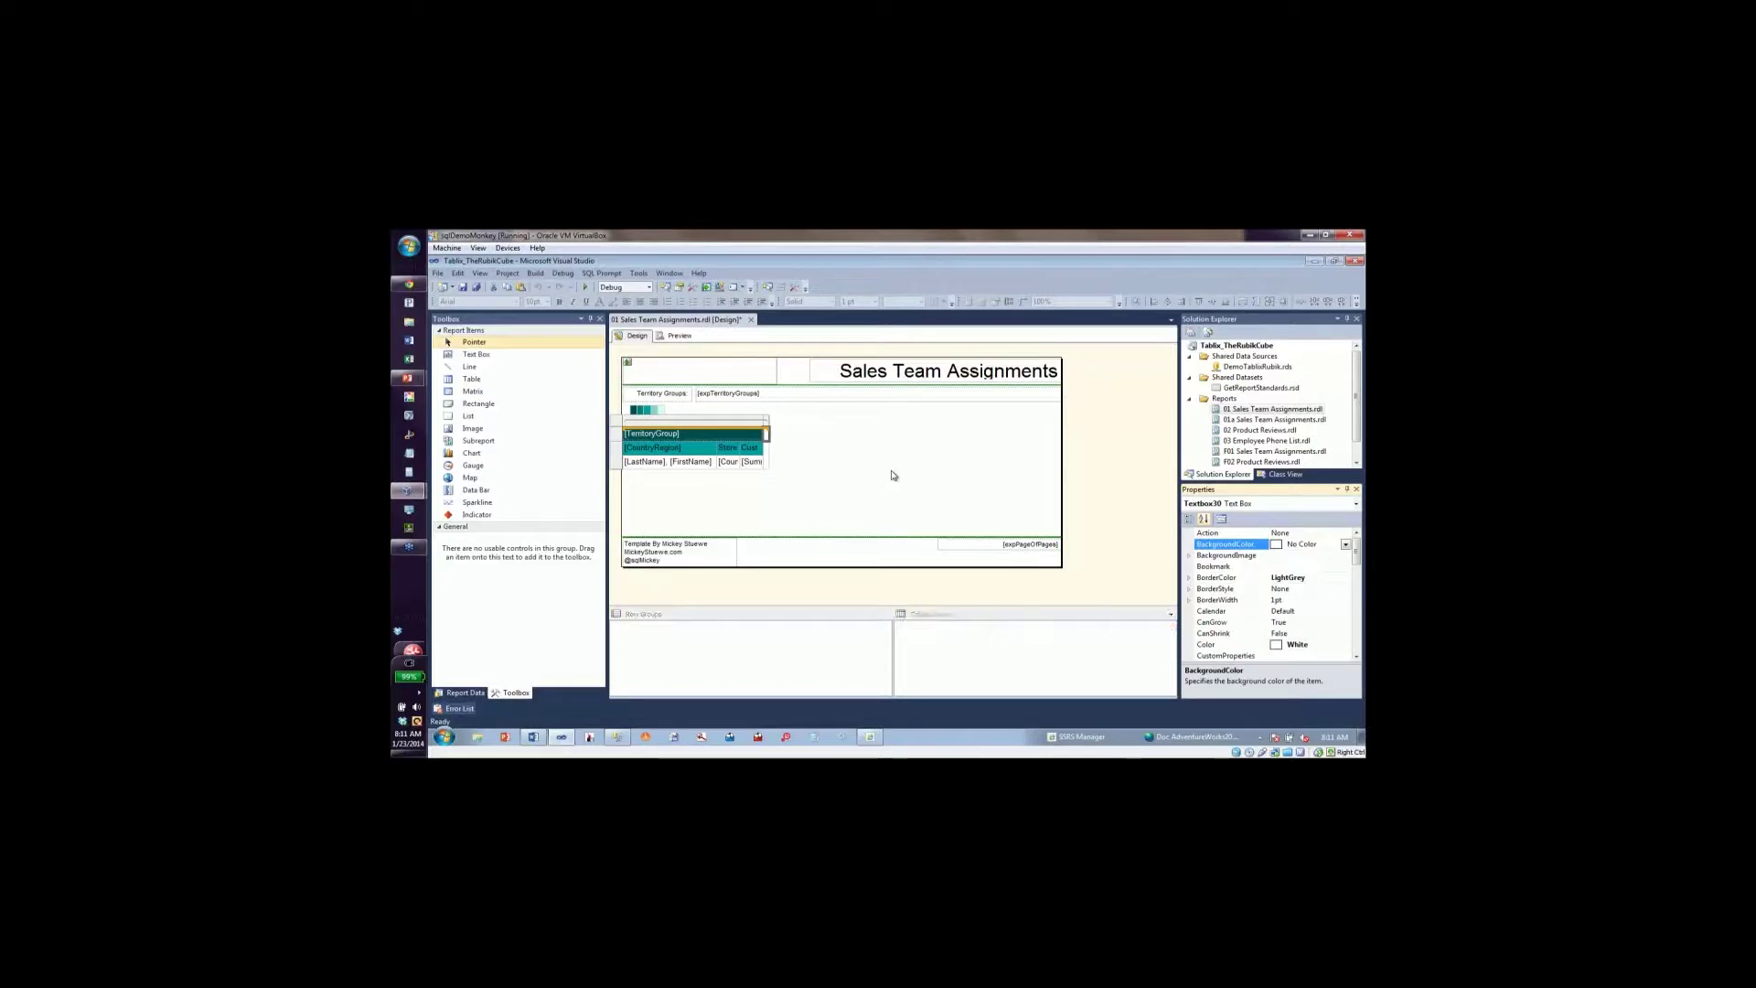
pyautogui.click(677, 337)
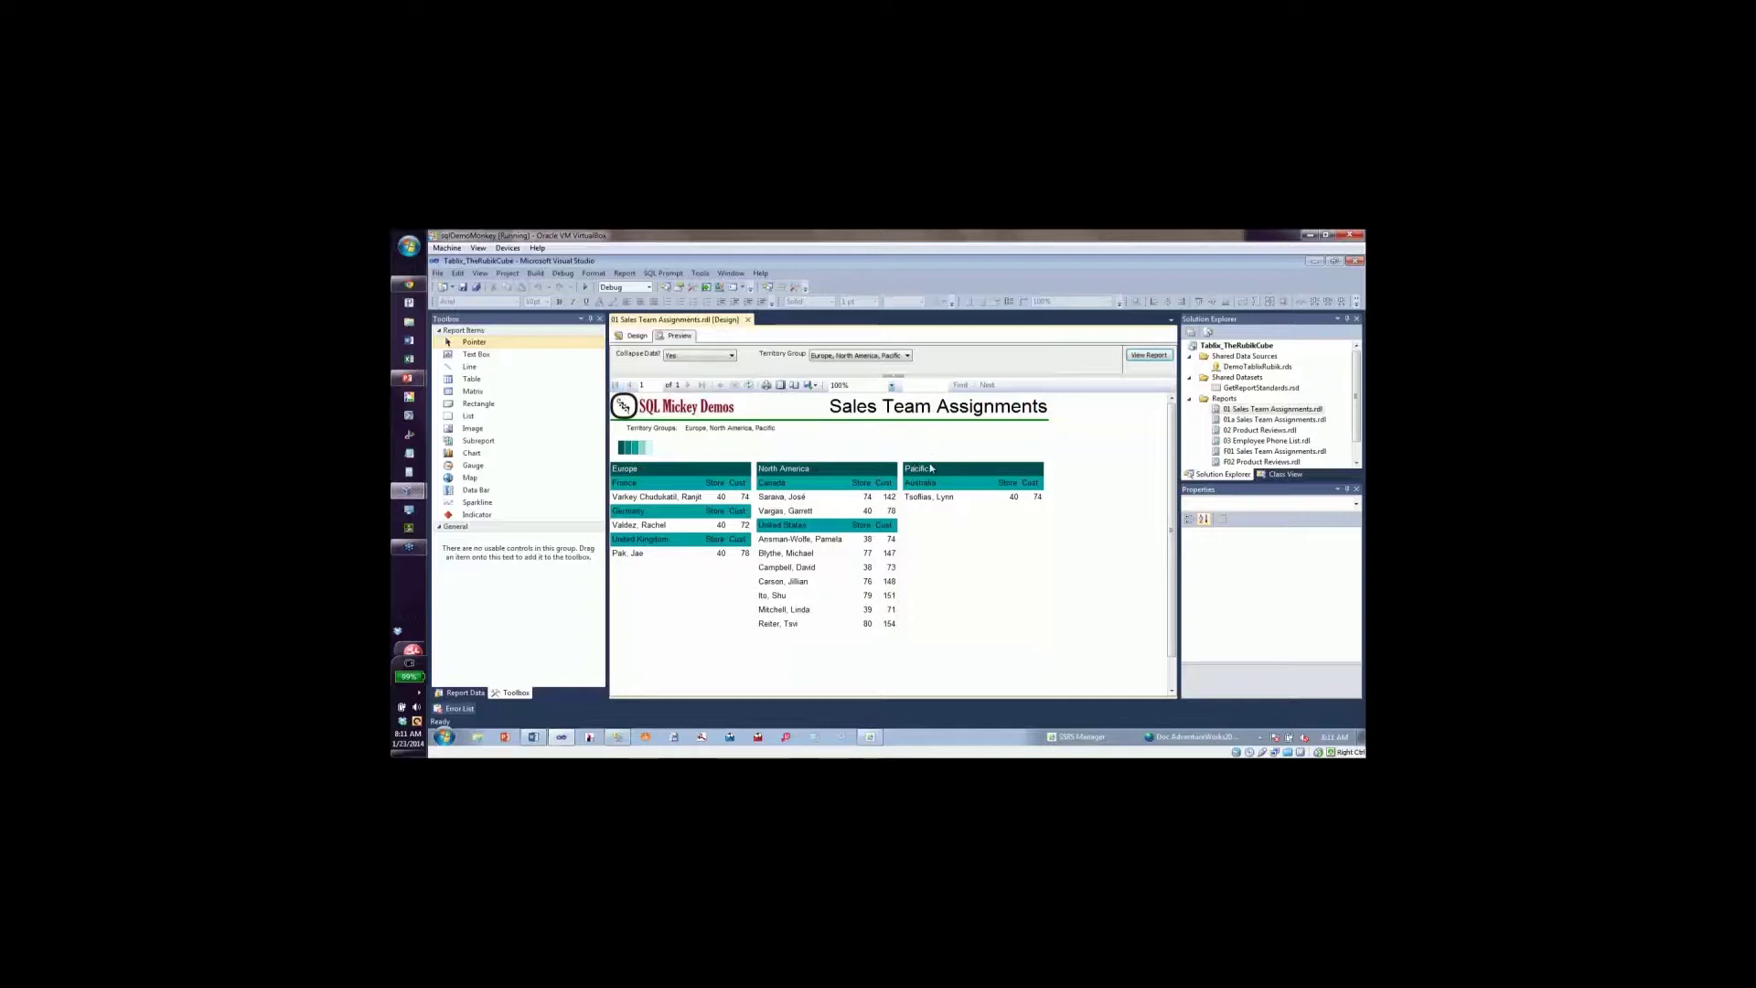
pyautogui.click(634, 336)
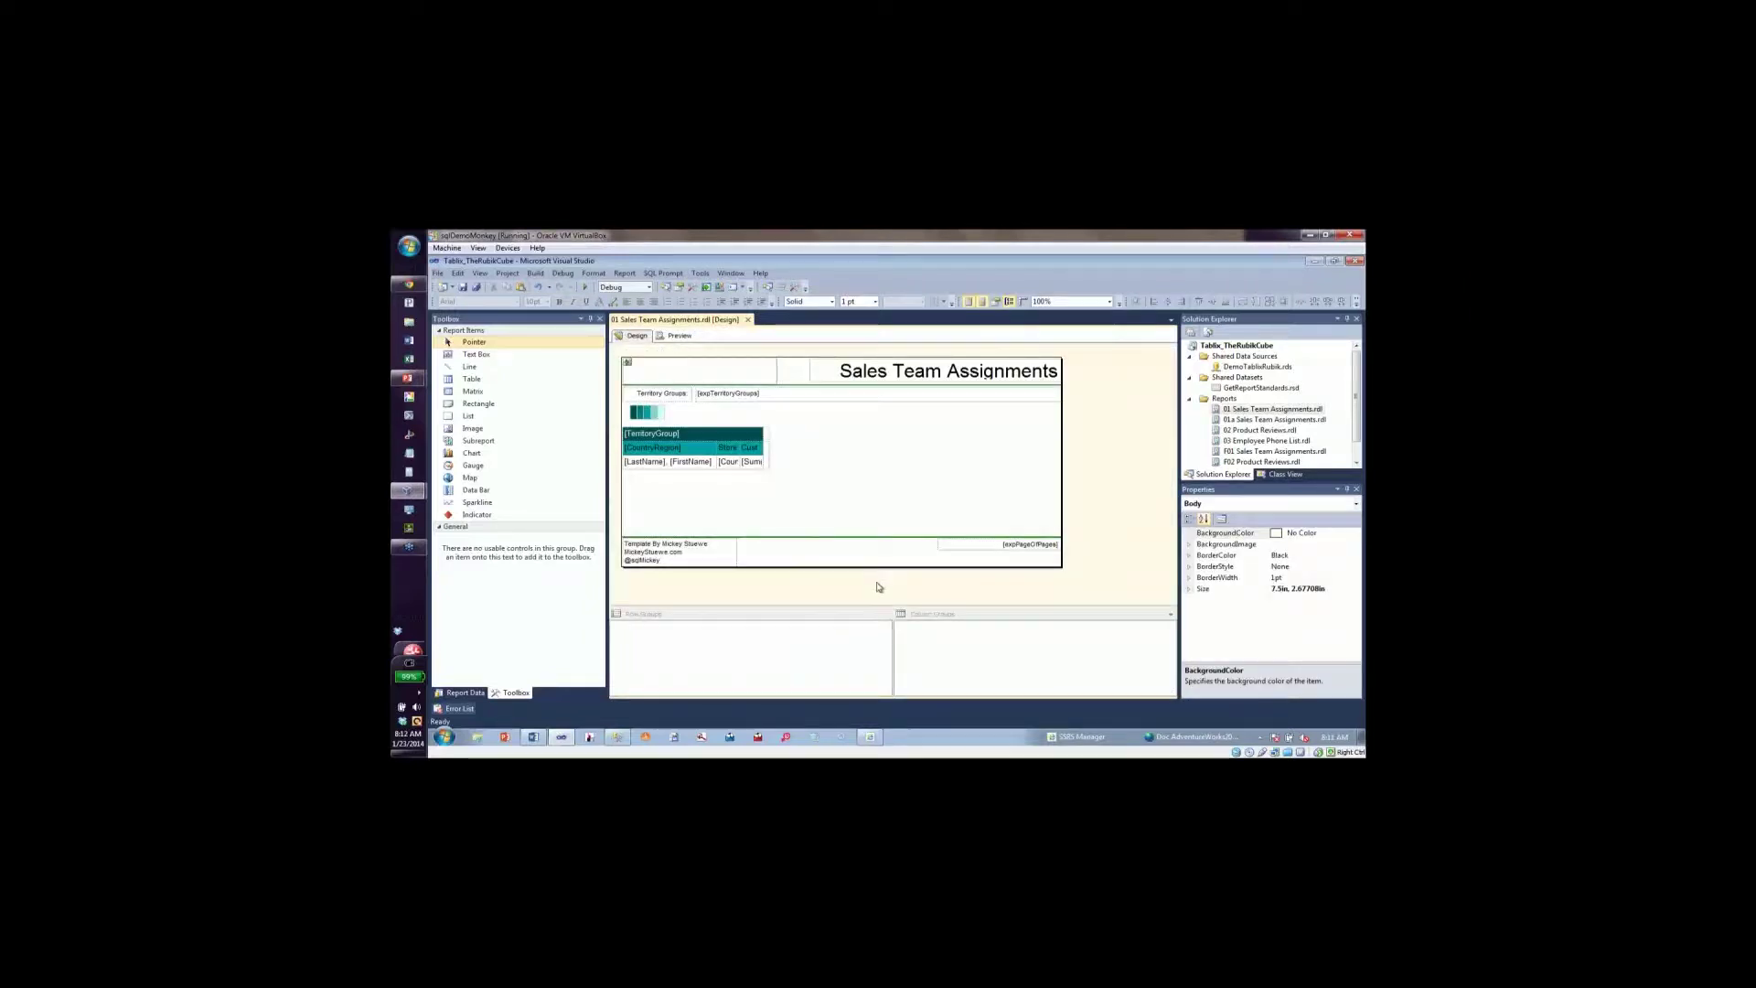
# Open 01a Sales Team Assignments.rdl and add a CountryRegion parent row group with a group header above the store table's salesperson row.
pyautogui.doubleClick(1314, 423)
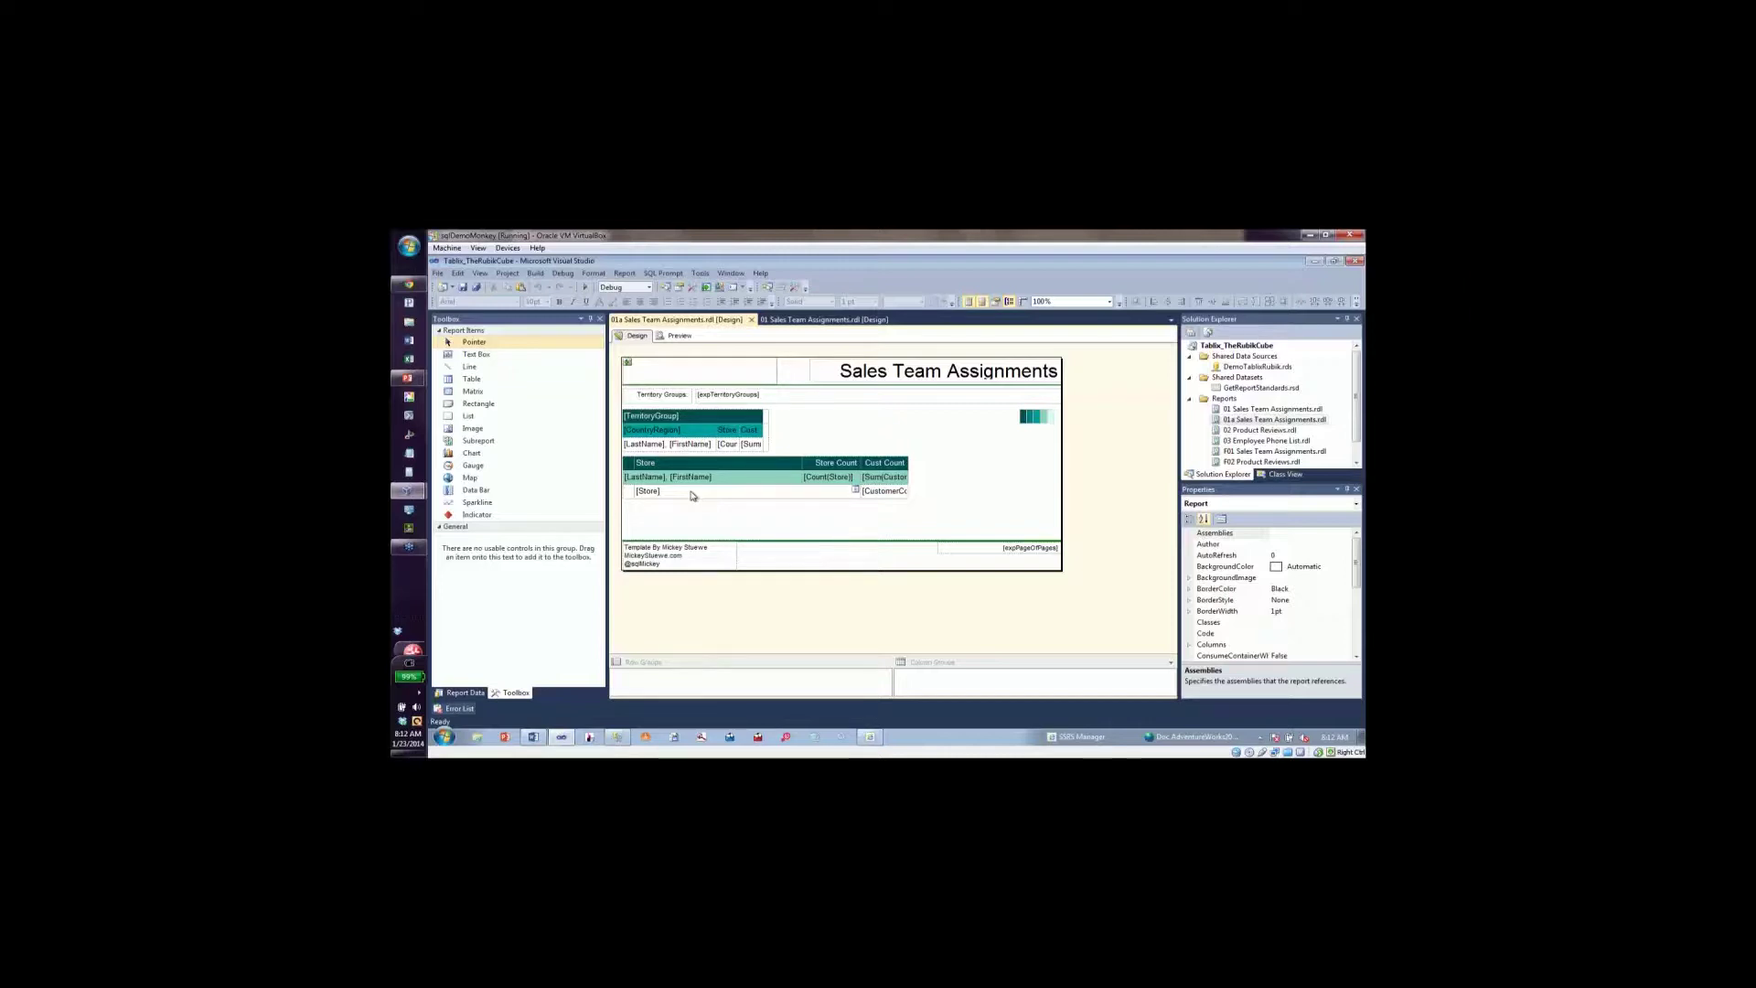
pyautogui.click(692, 493)
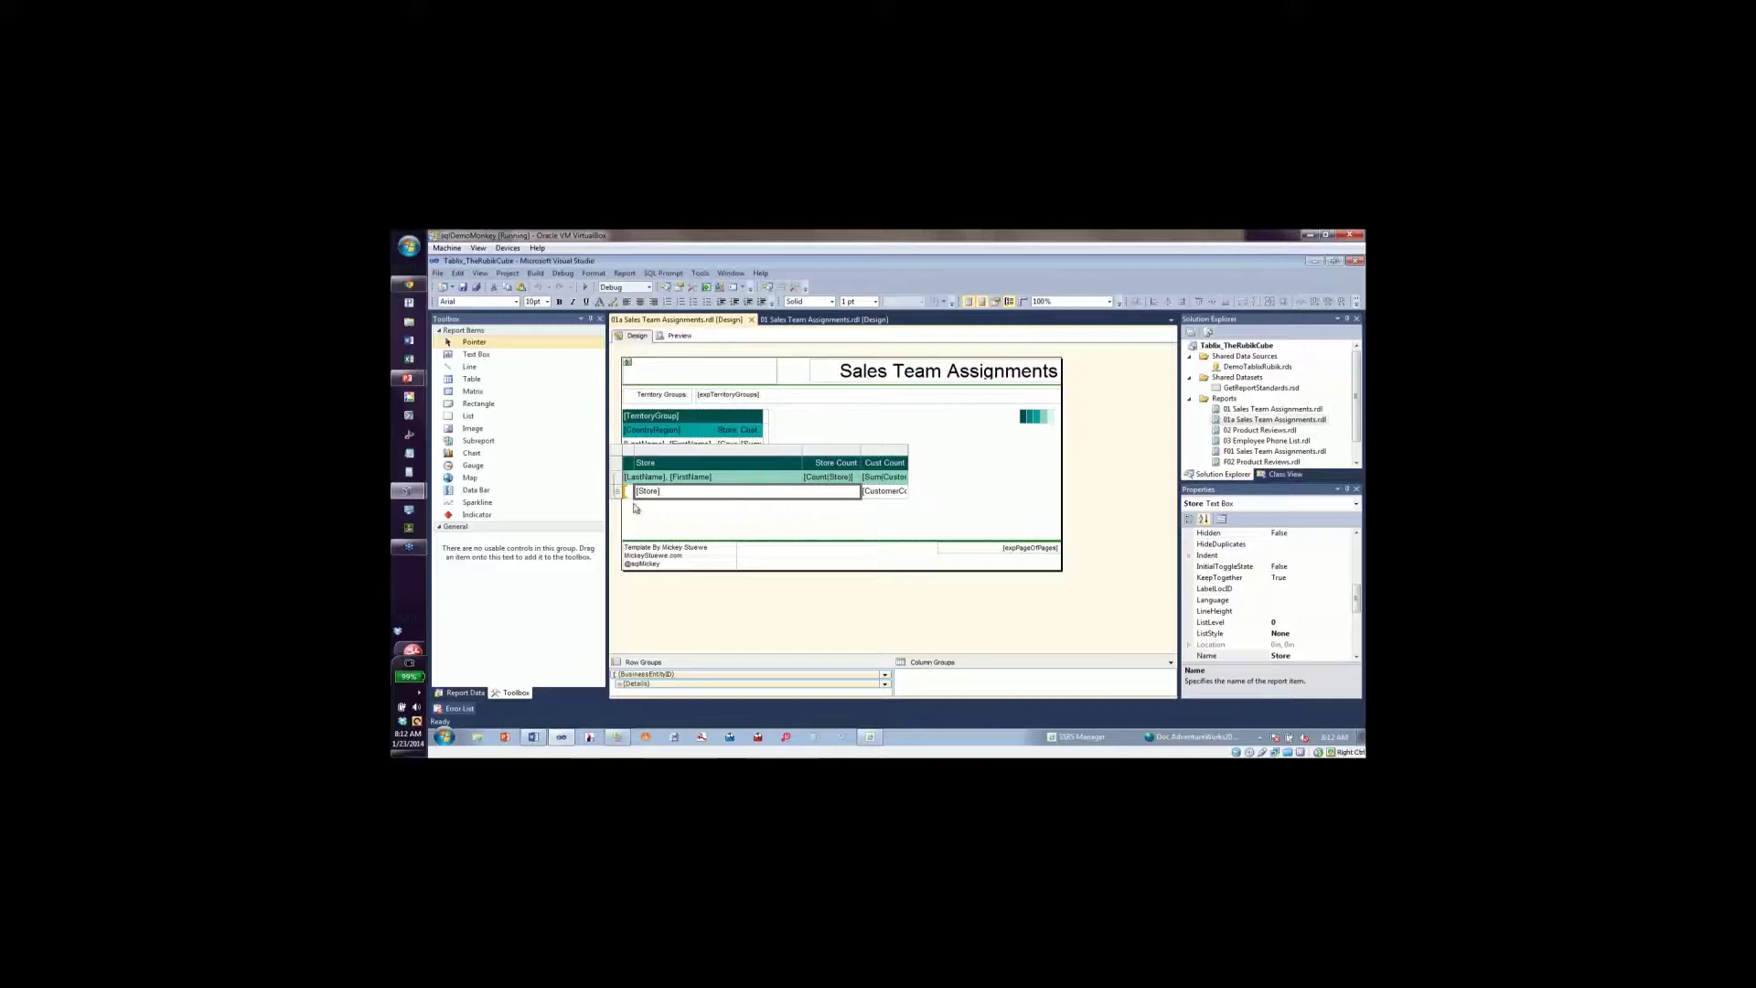
pyautogui.click(617, 476)
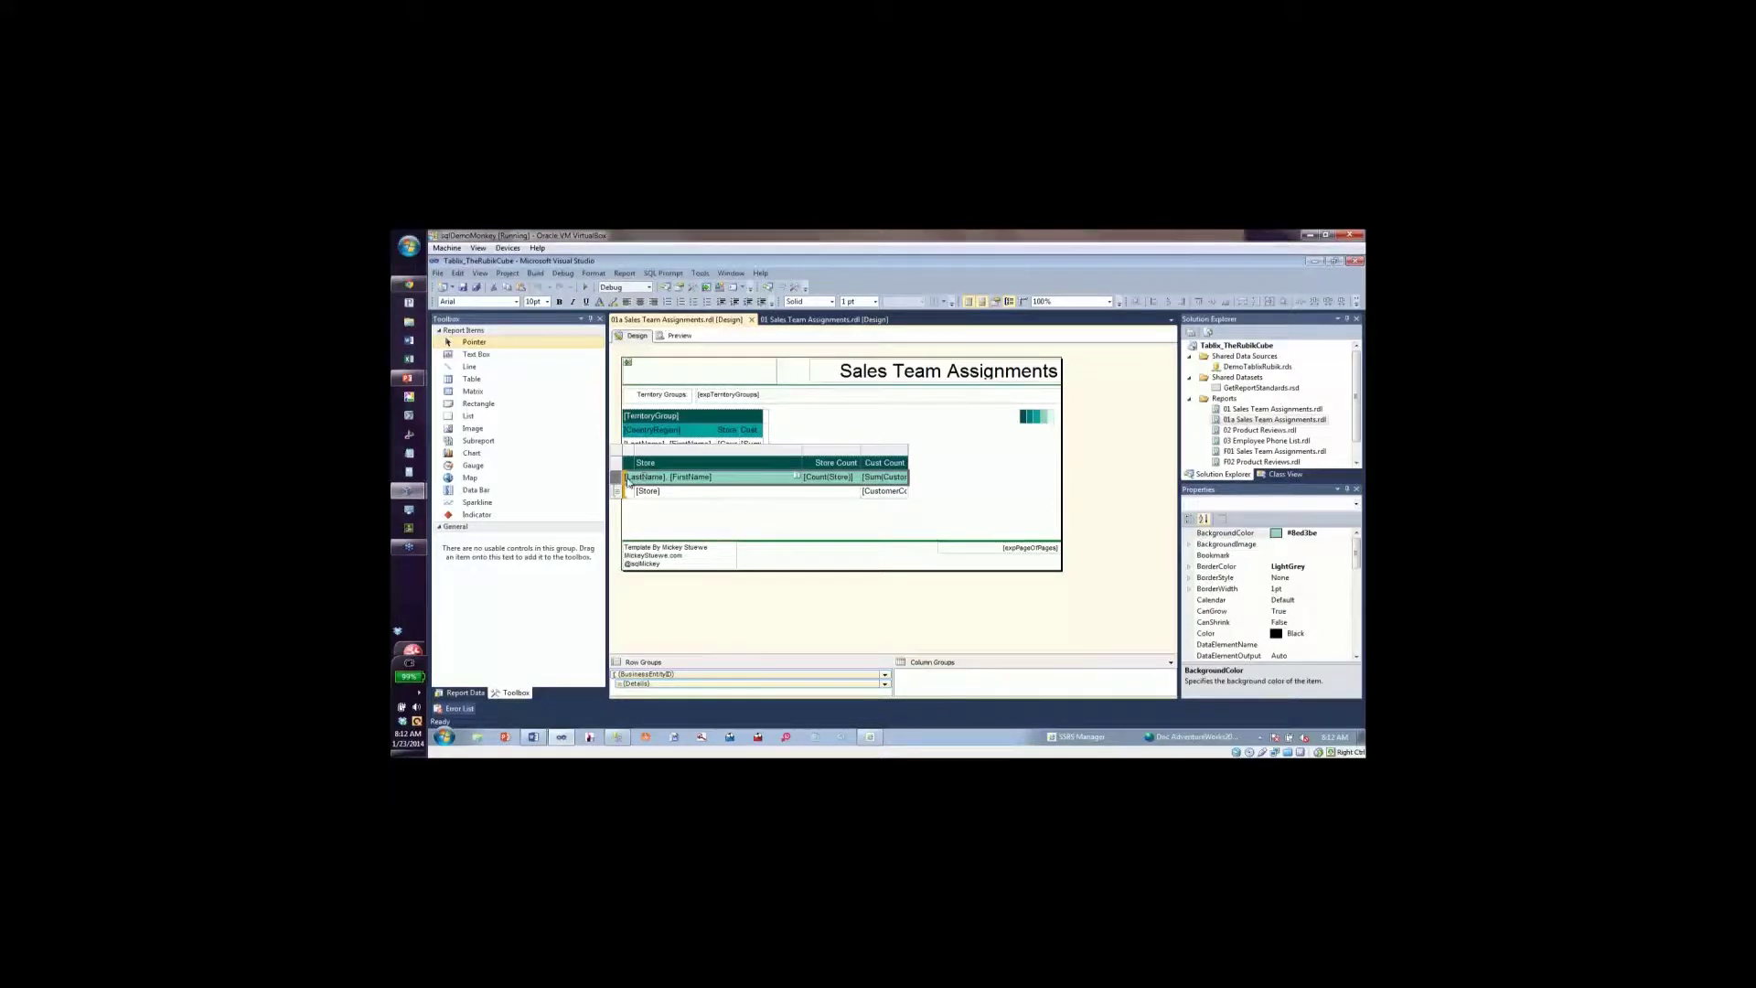
pyautogui.rightClick(616, 482)
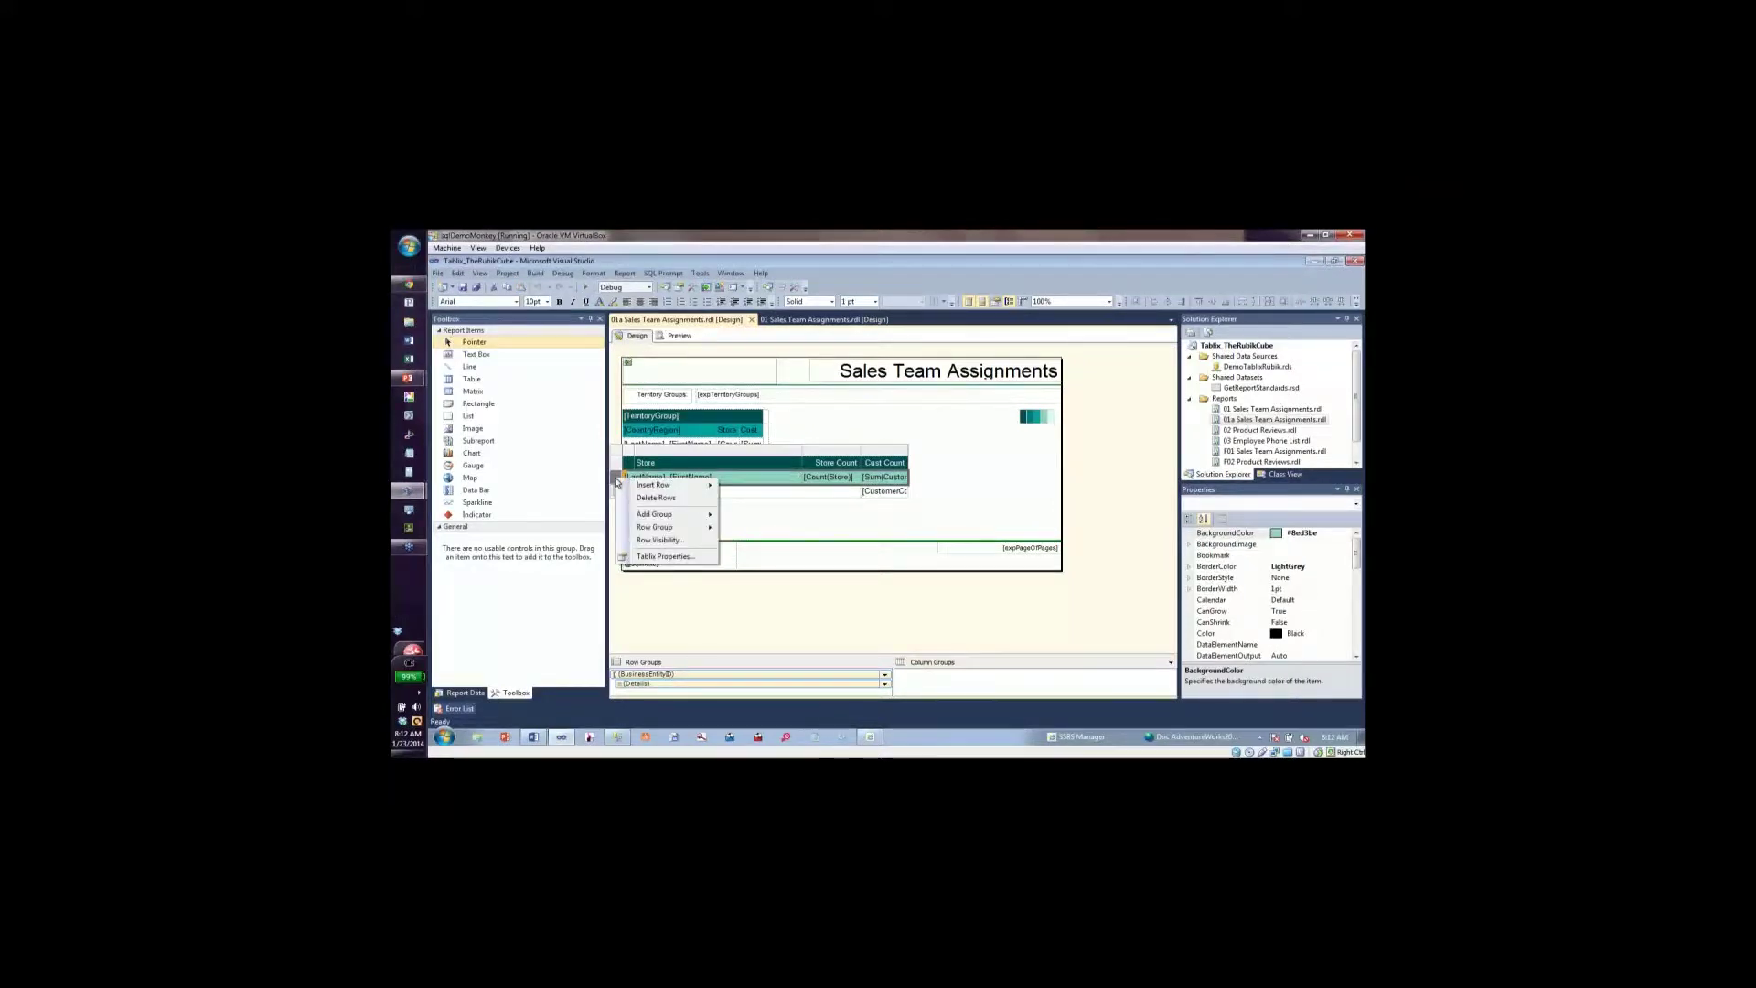
pyautogui.moveTo(679, 518)
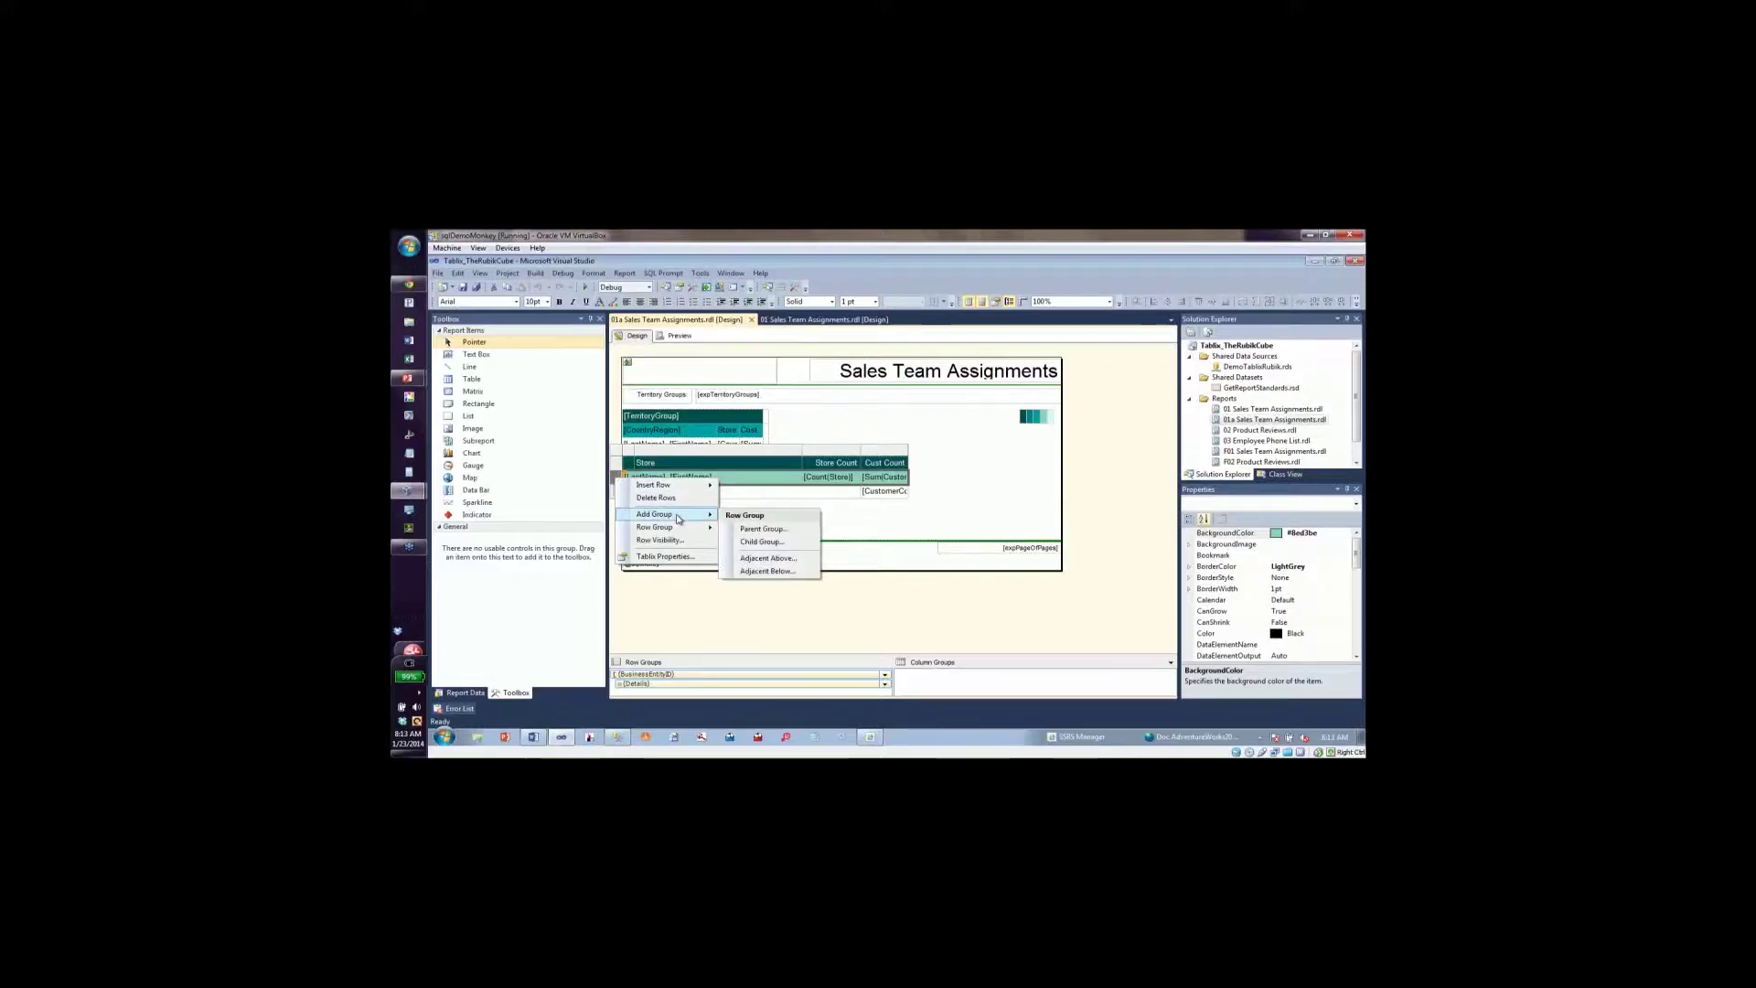
pyautogui.click(751, 529)
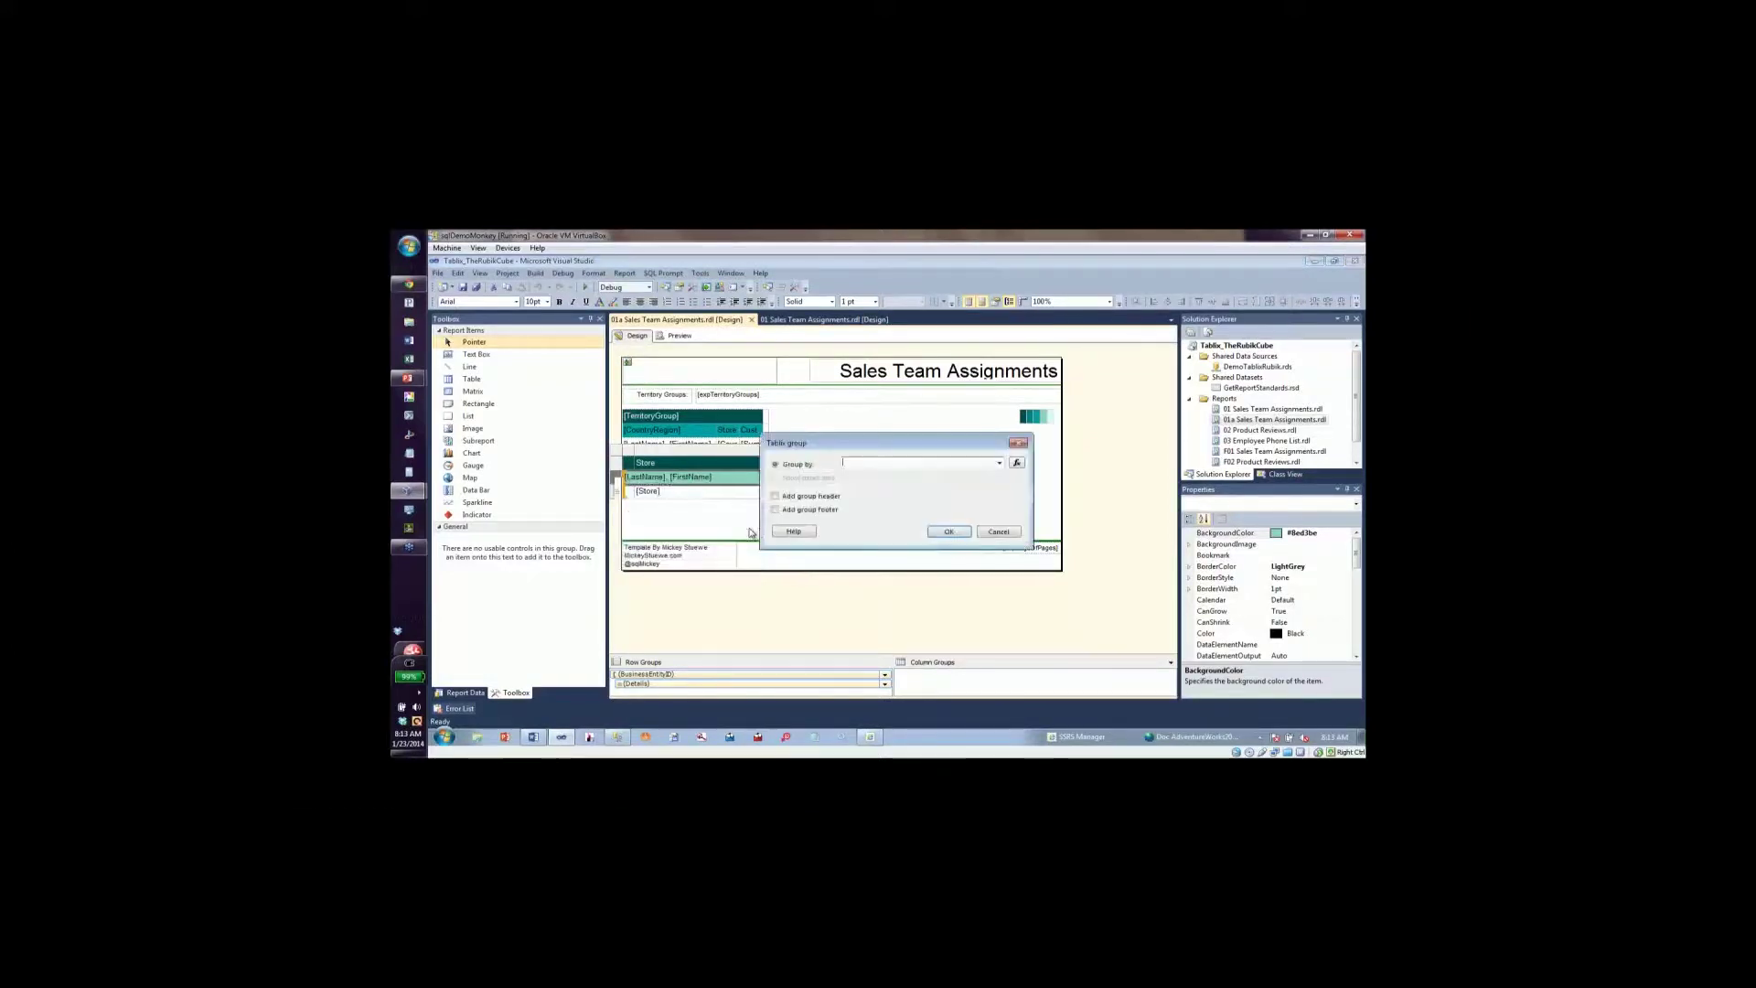
pyautogui.click(999, 463)
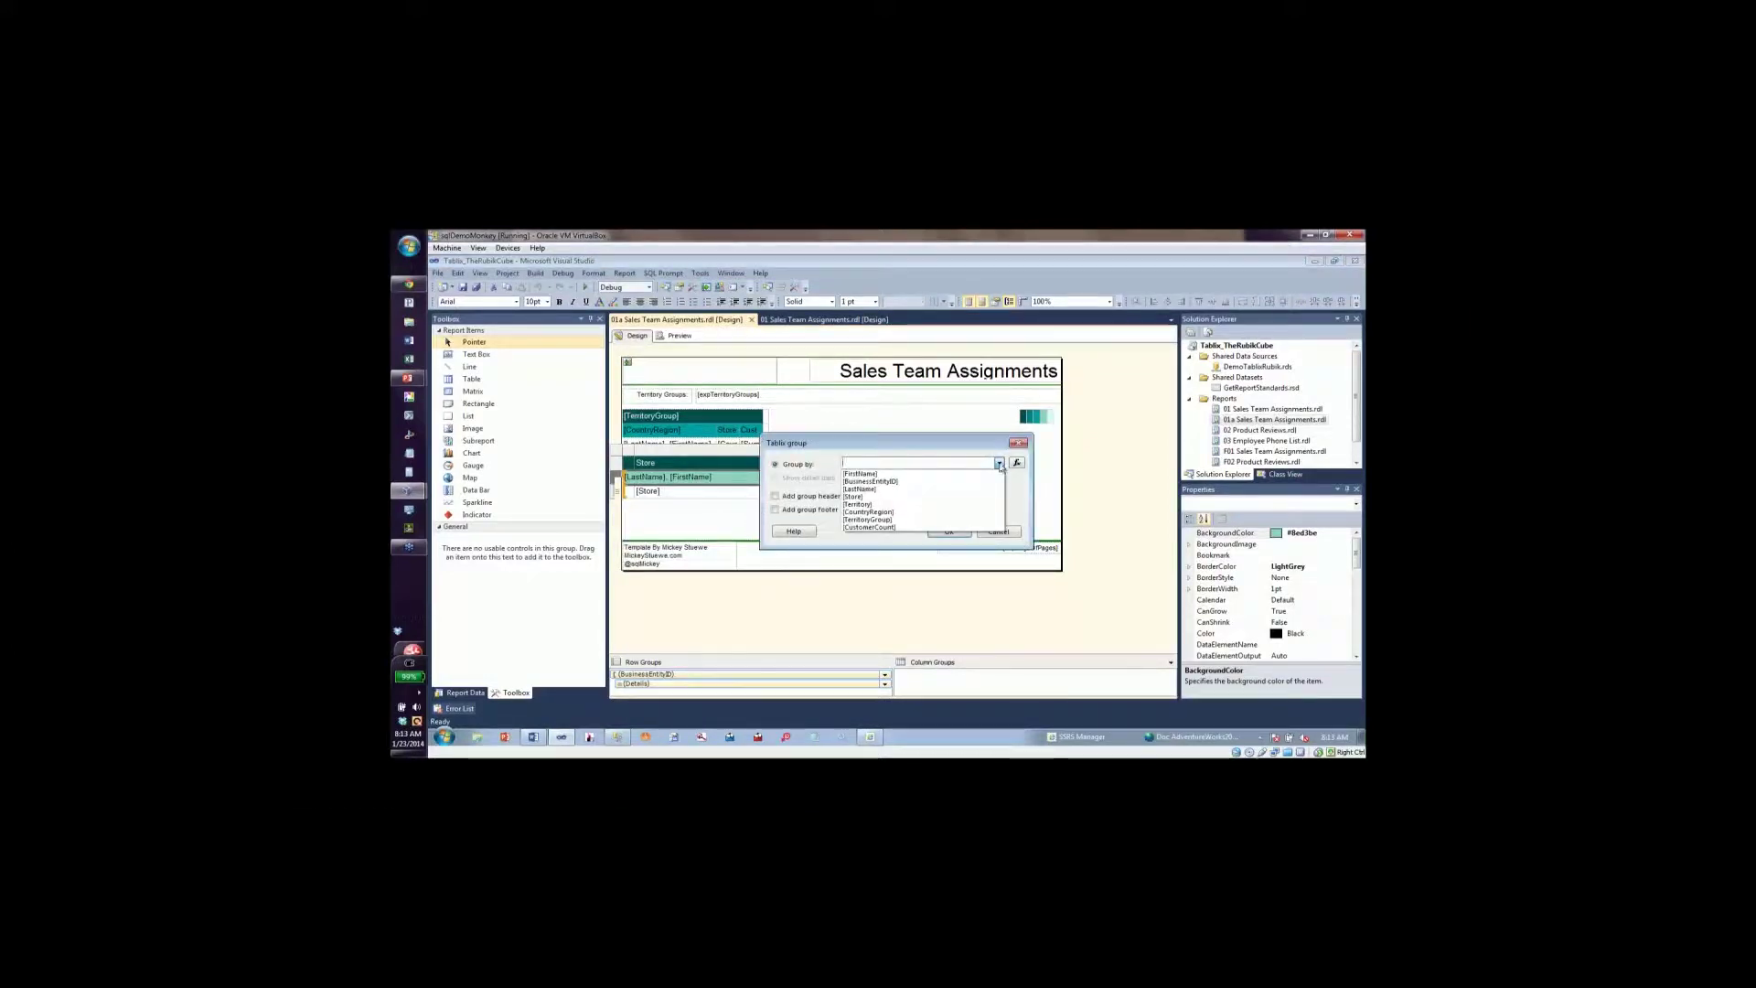
pyautogui.click(977, 512)
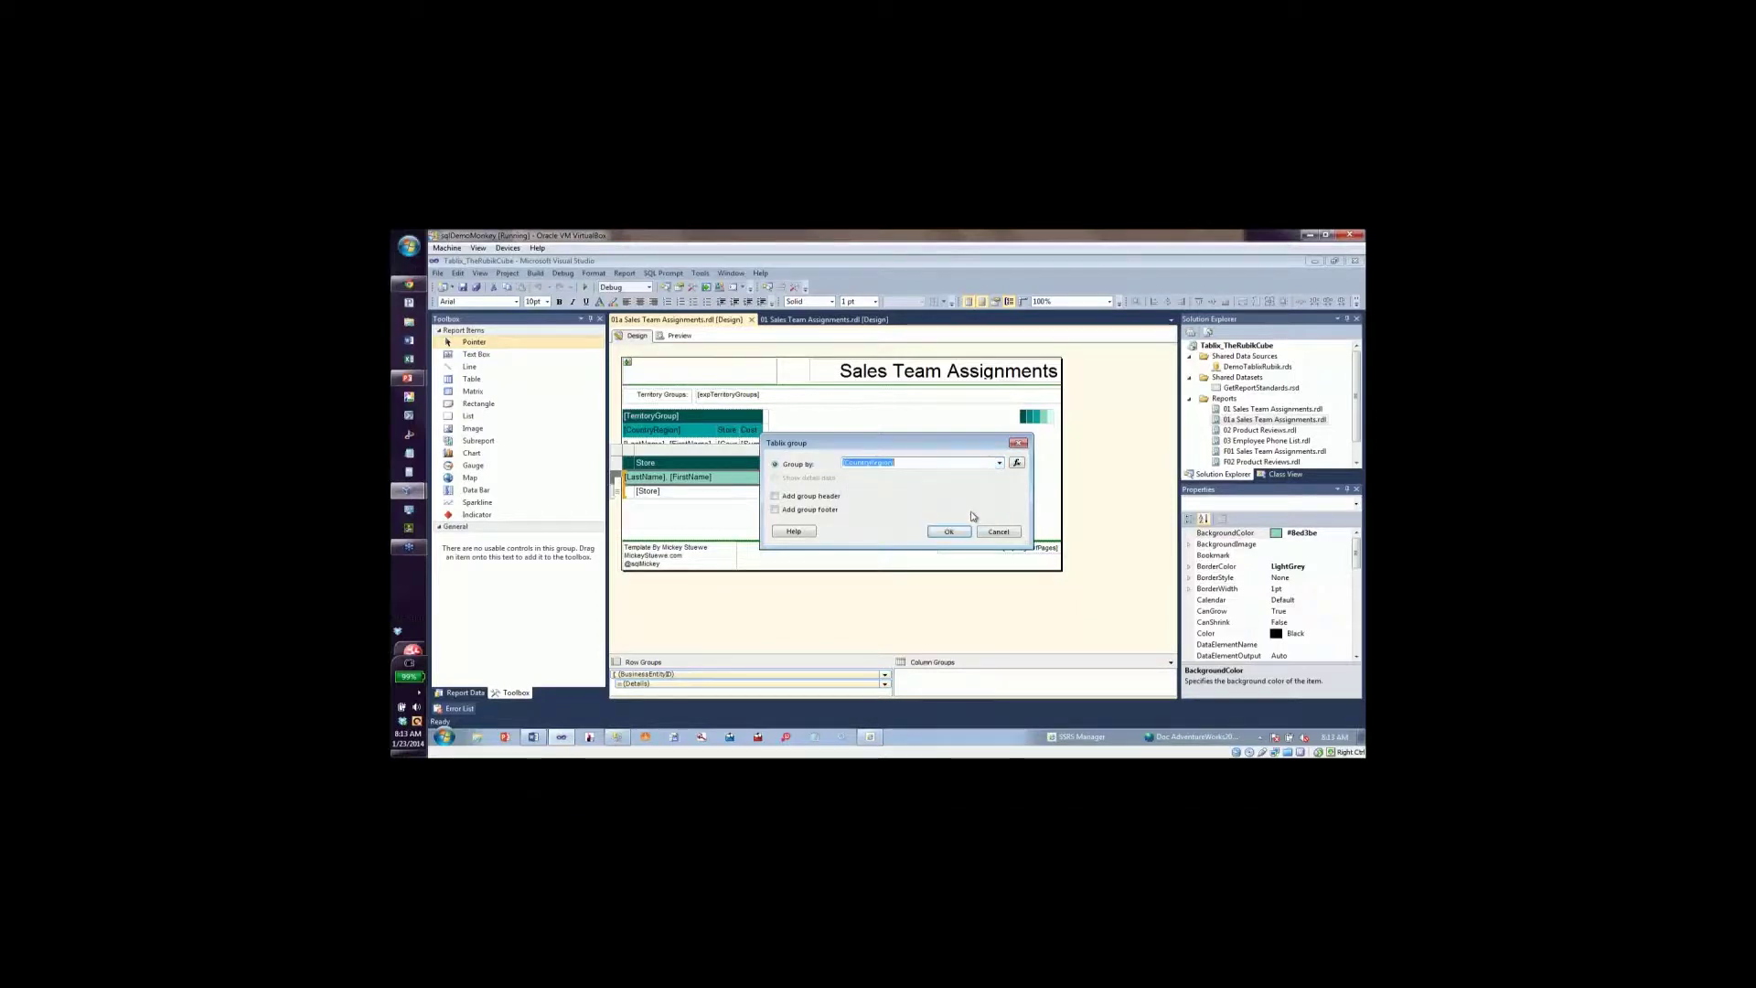
pyautogui.click(776, 497)
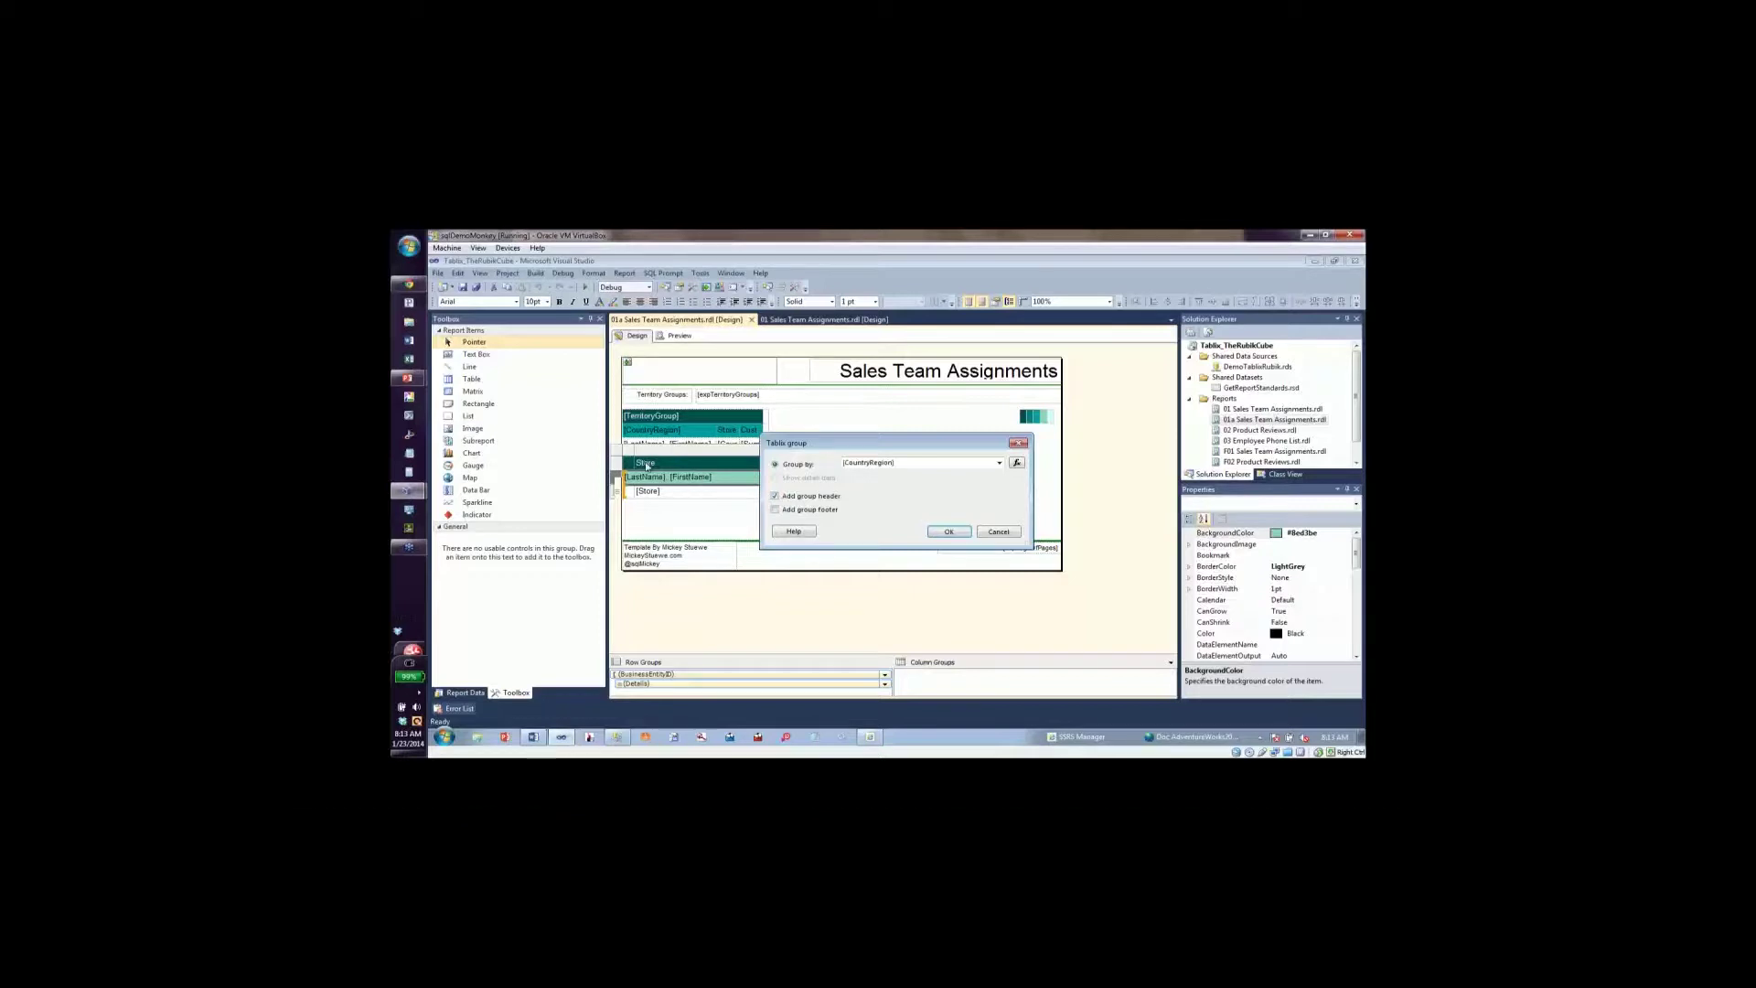
pyautogui.click(949, 532)
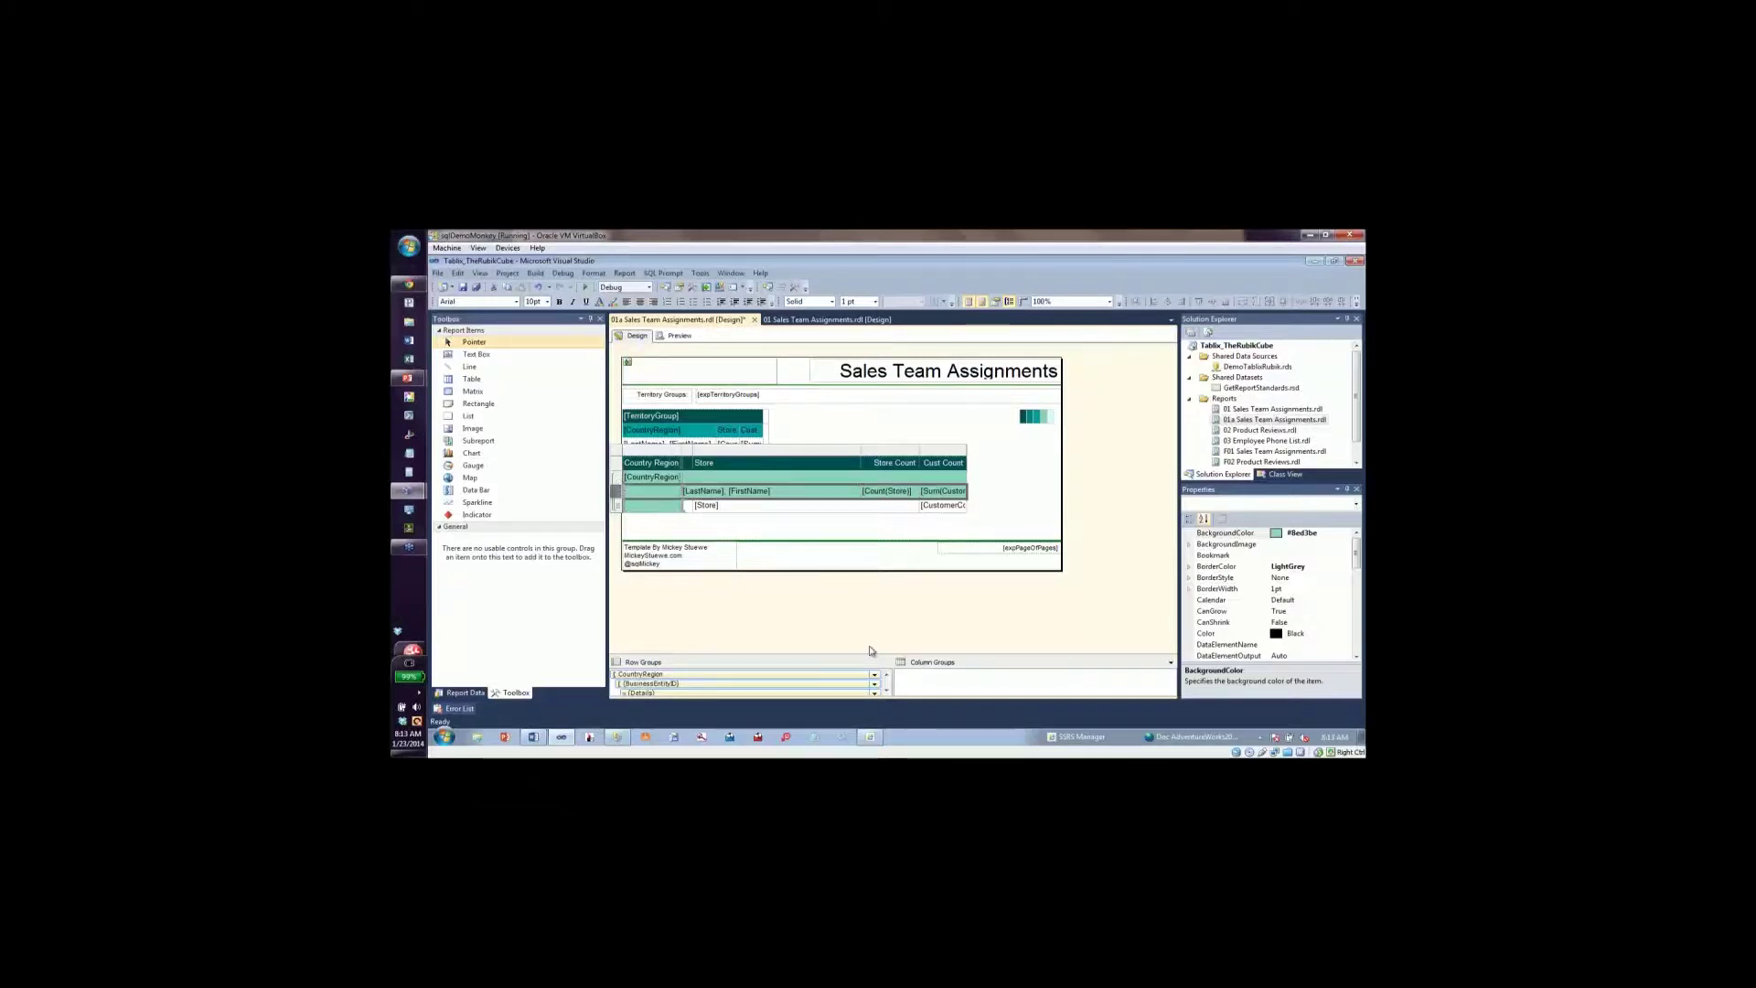
# Add a TerritoryGroup parent group with a group header to the store table's CountryRegion row group.
pyautogui.moveTo(871, 655); pyautogui.dragTo(875, 595)
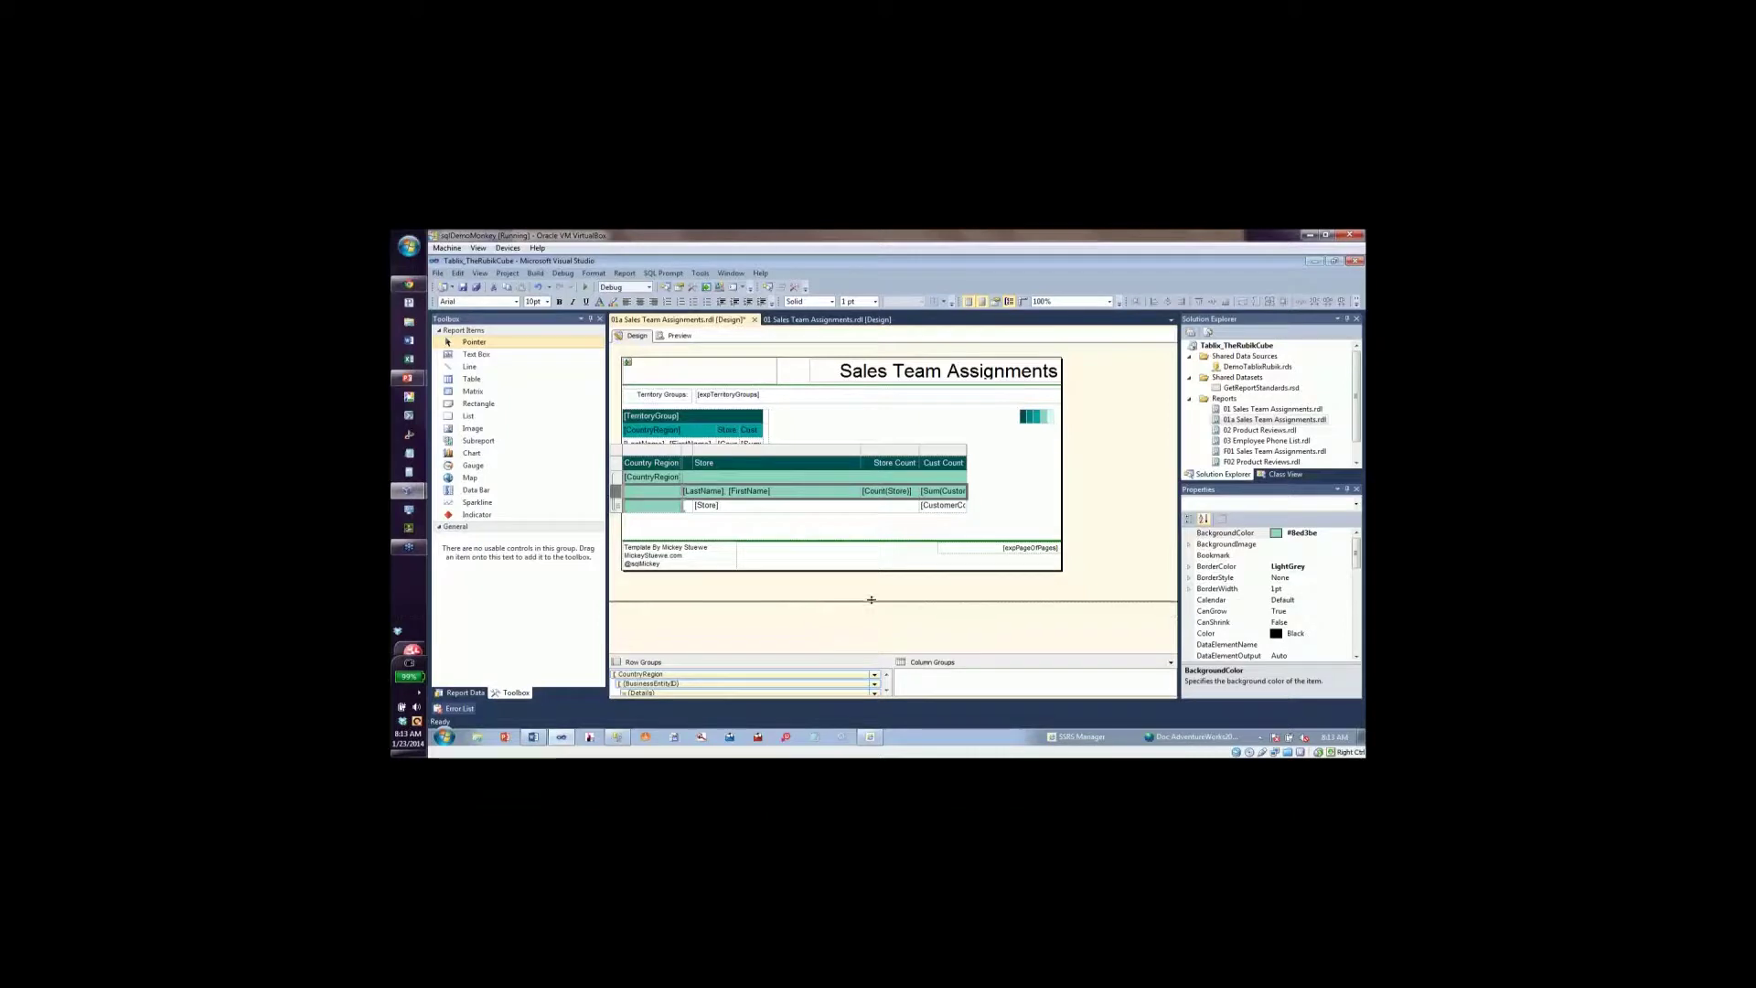
pyautogui.click(886, 621)
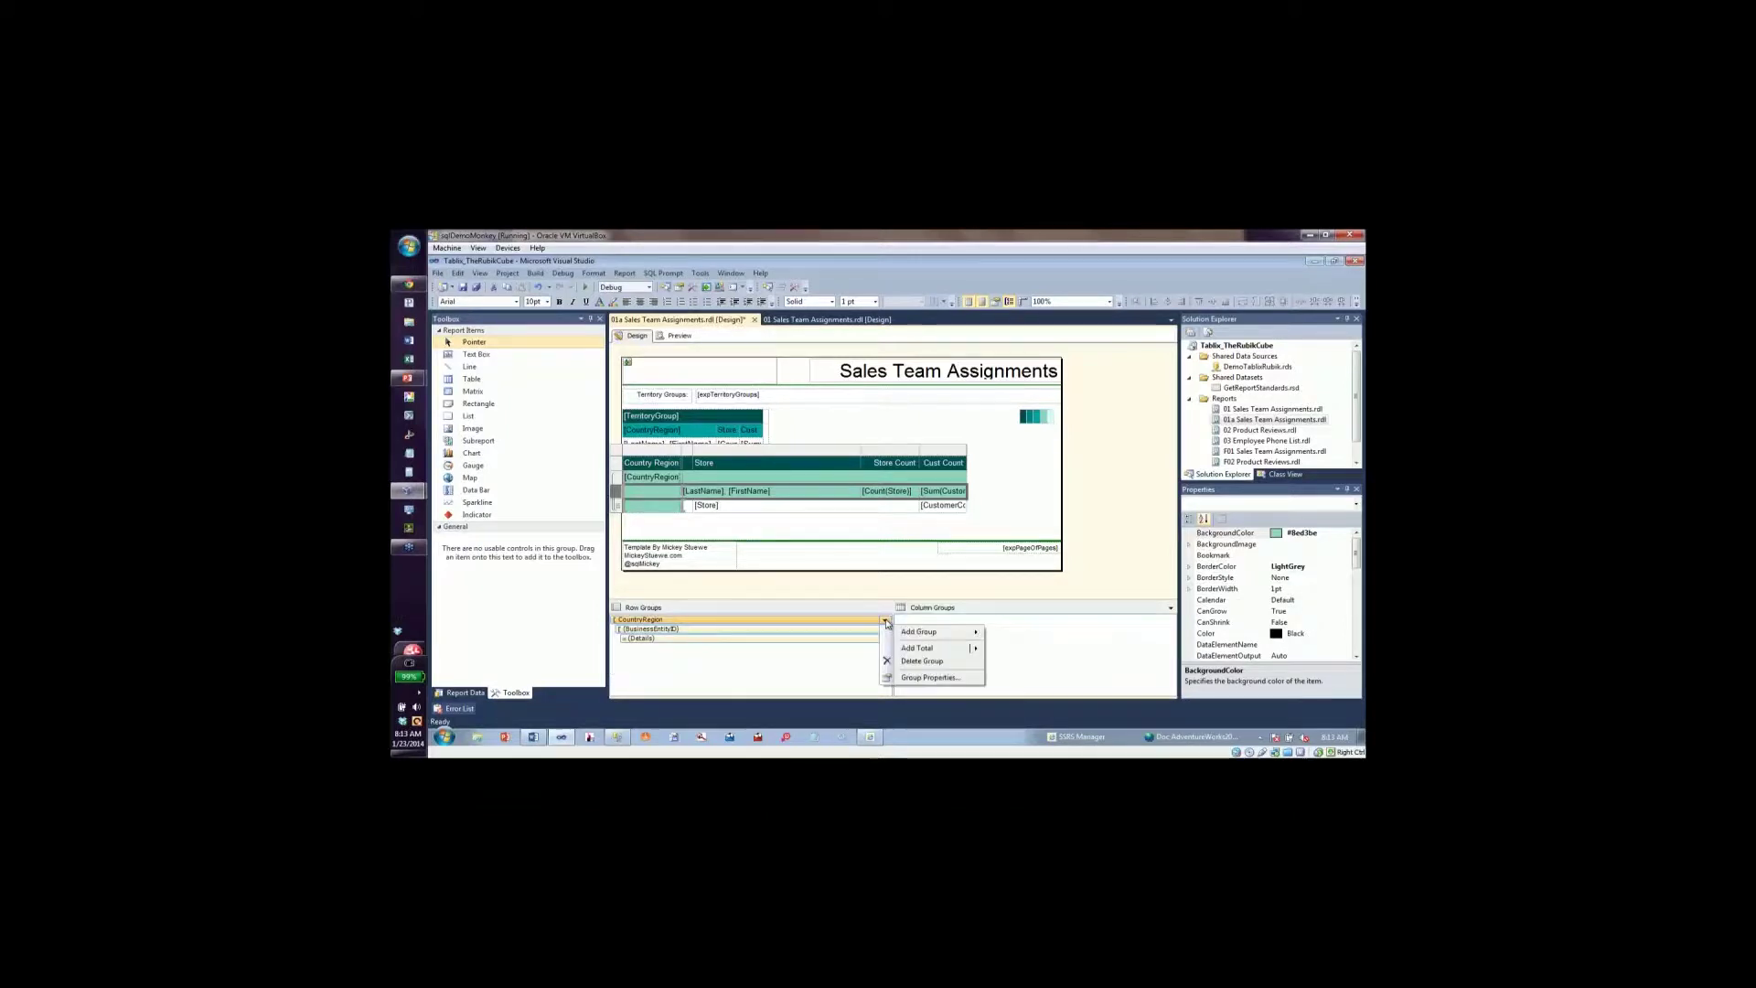
pyautogui.moveTo(907, 633)
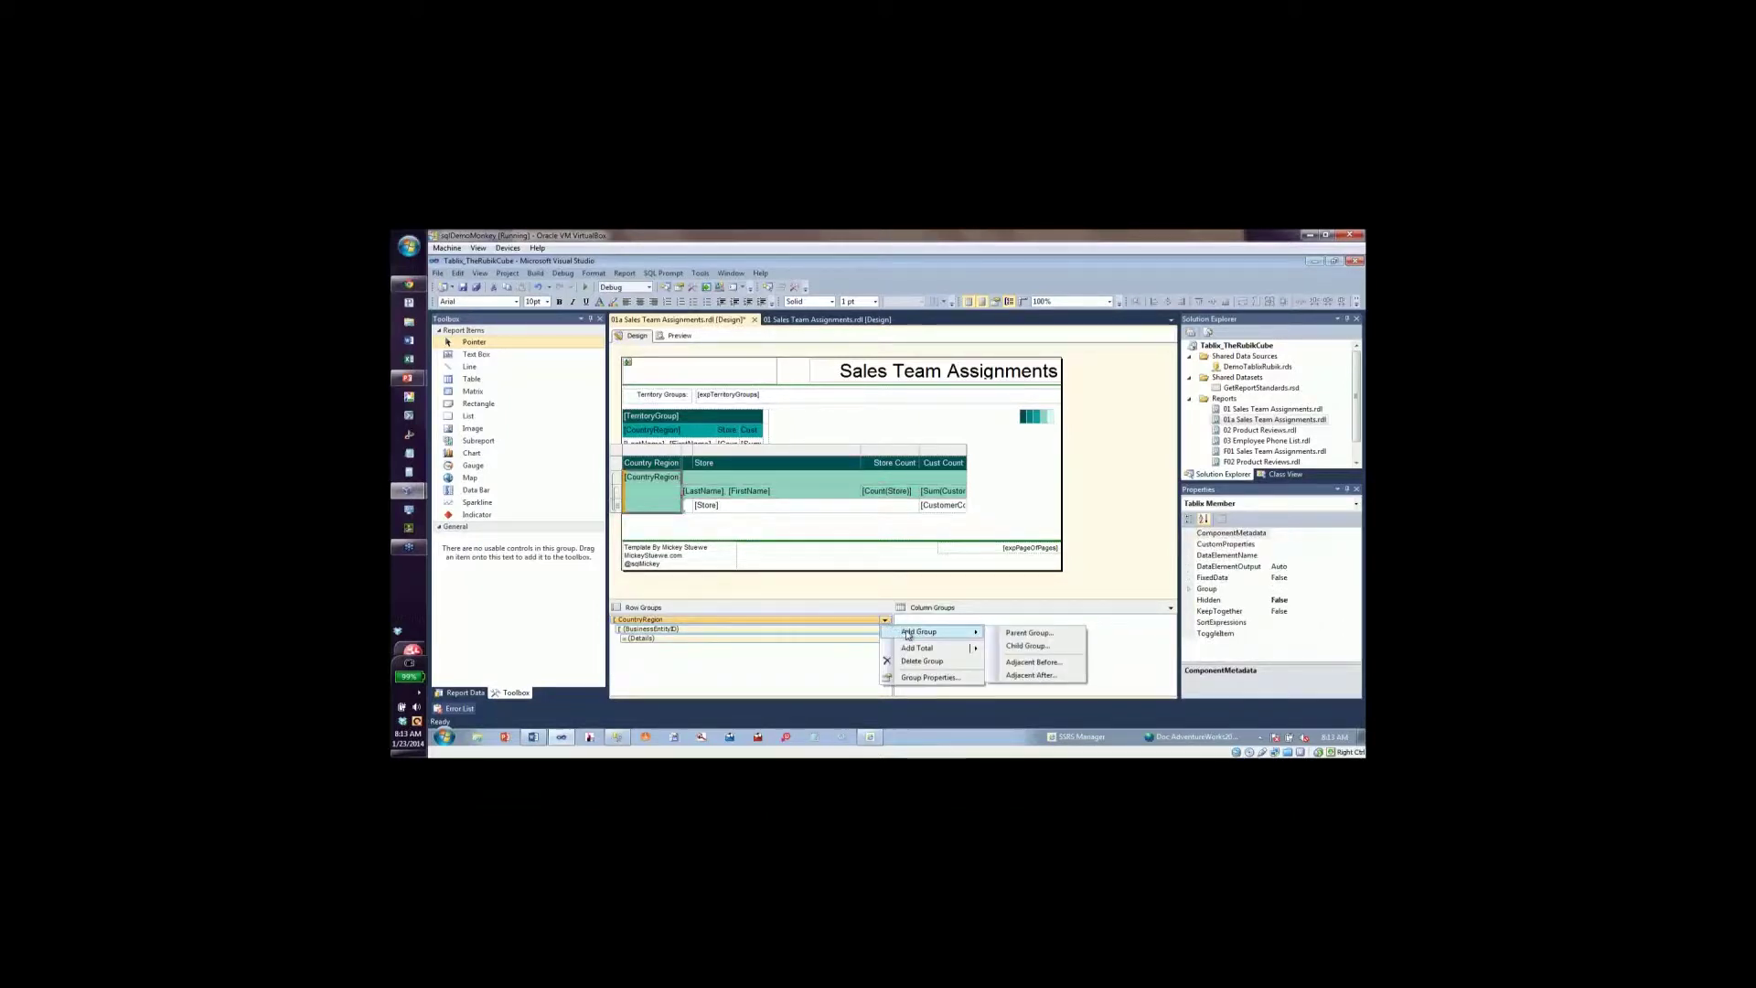
pyautogui.click(1028, 633)
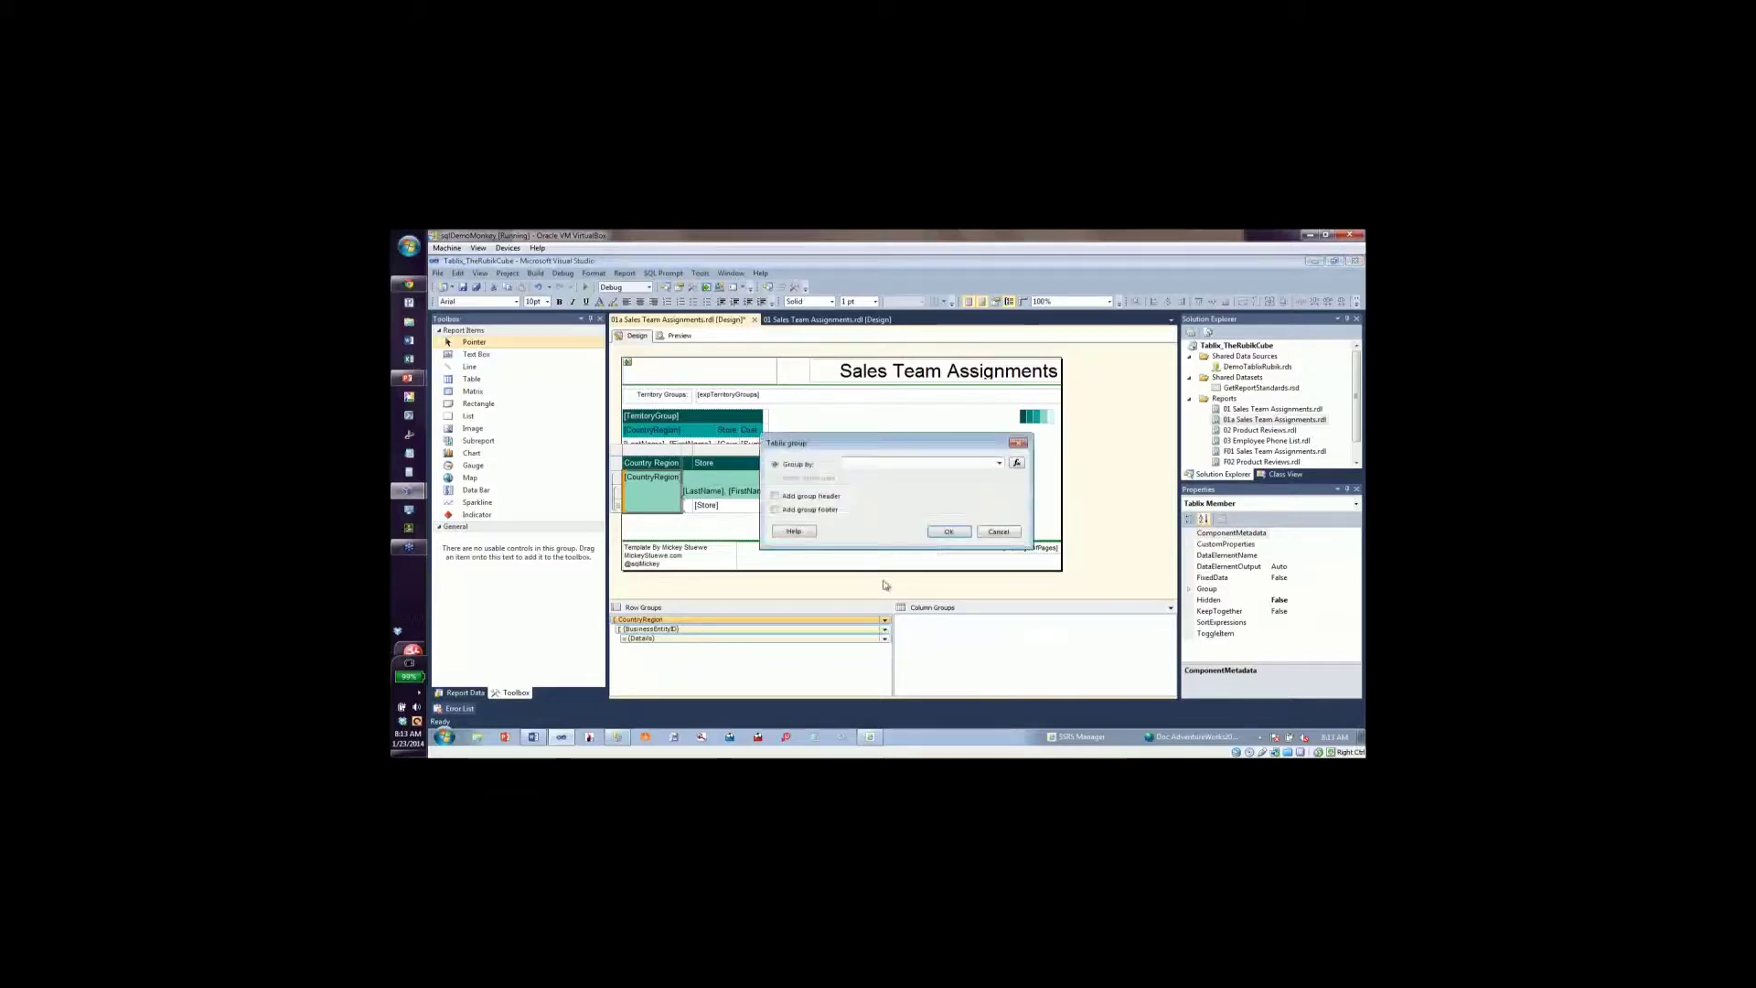
pyautogui.click(1000, 464)
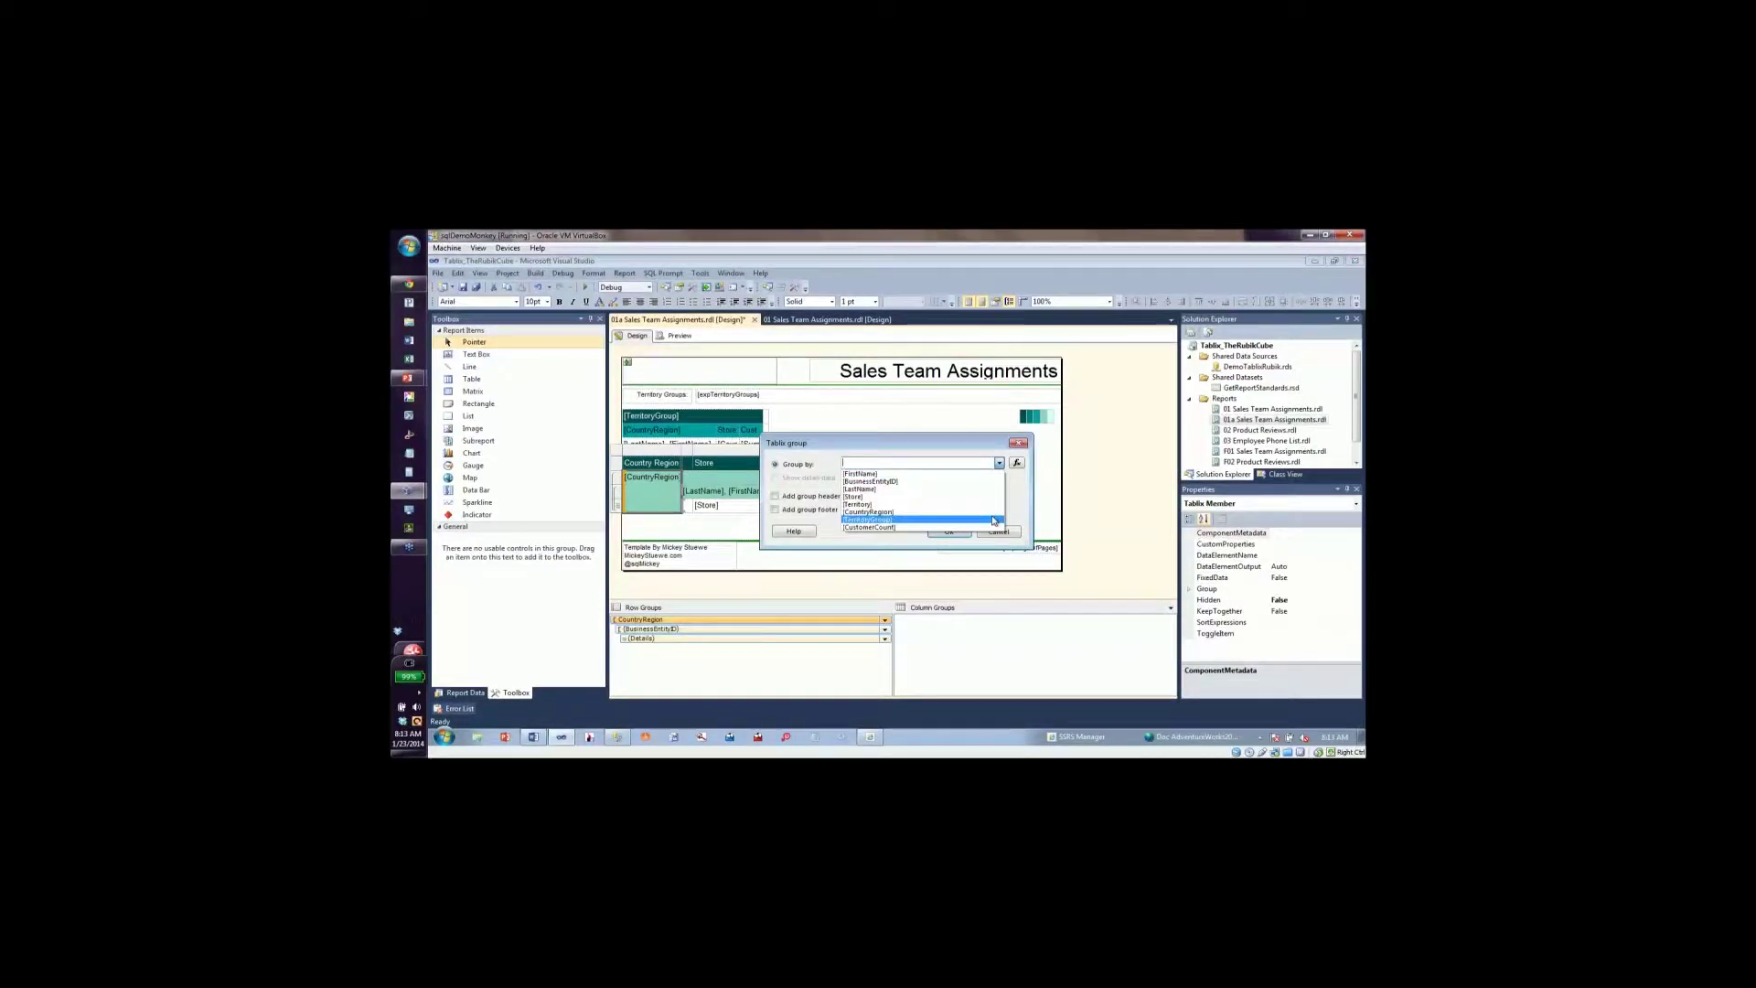
pyautogui.click(993, 520)
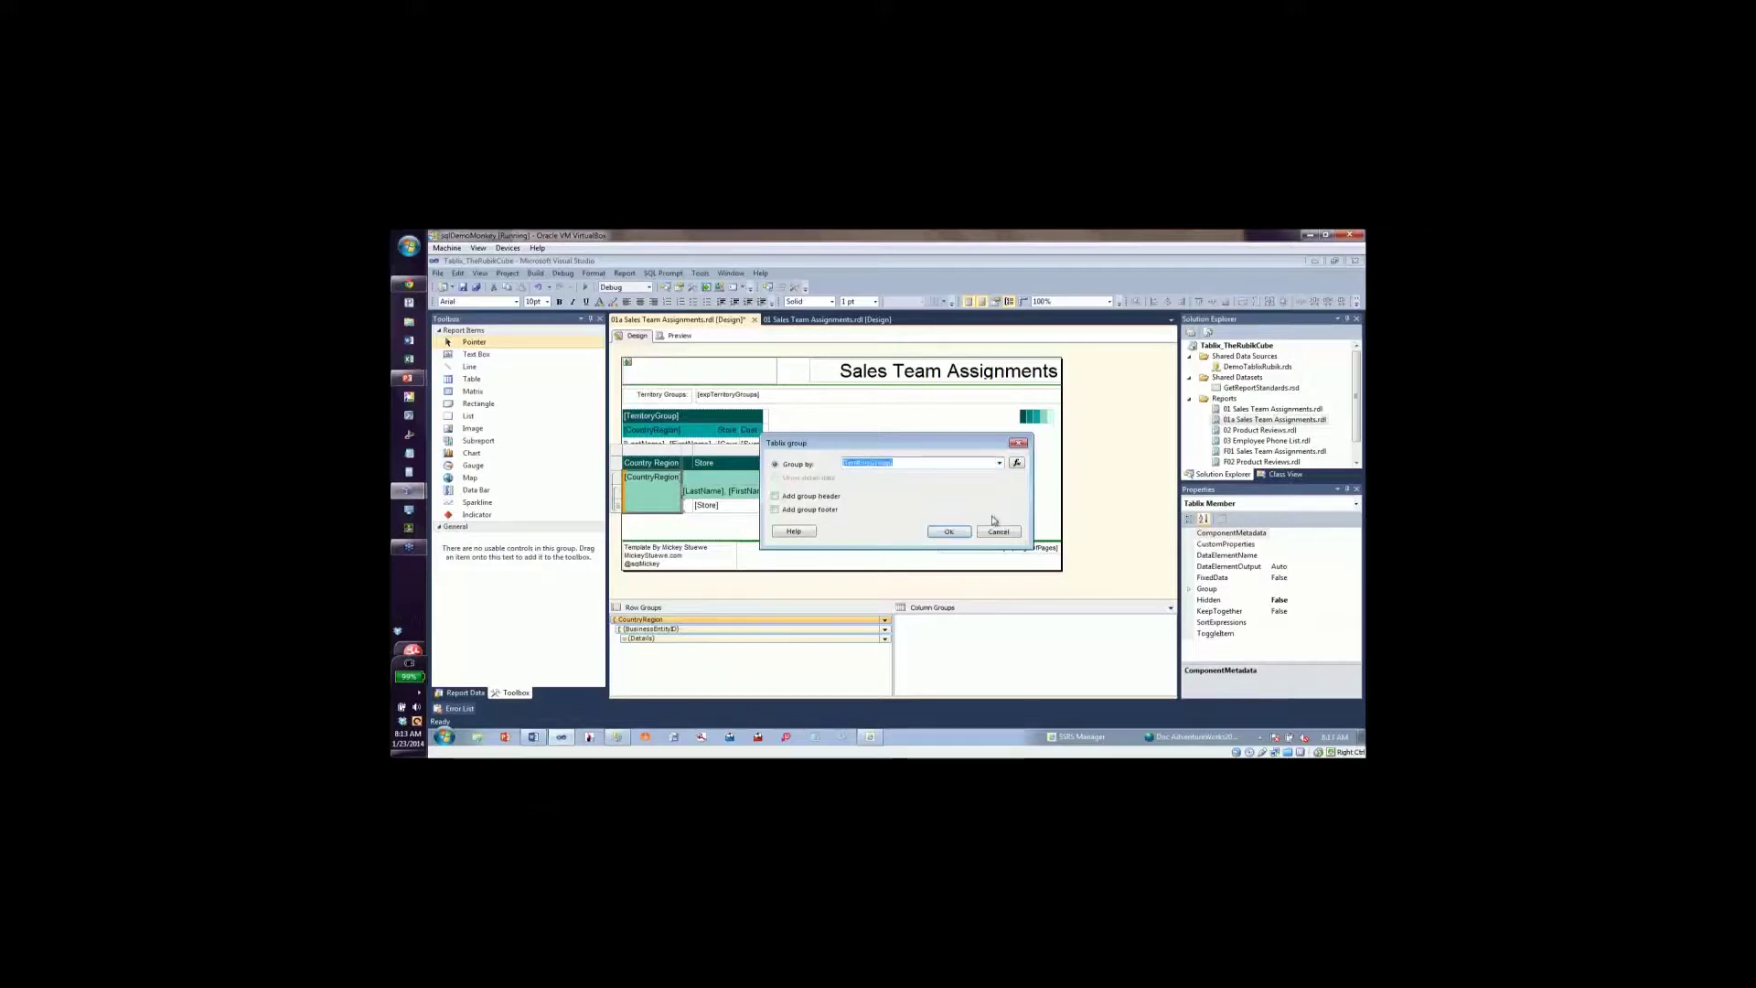
pyautogui.click(777, 497)
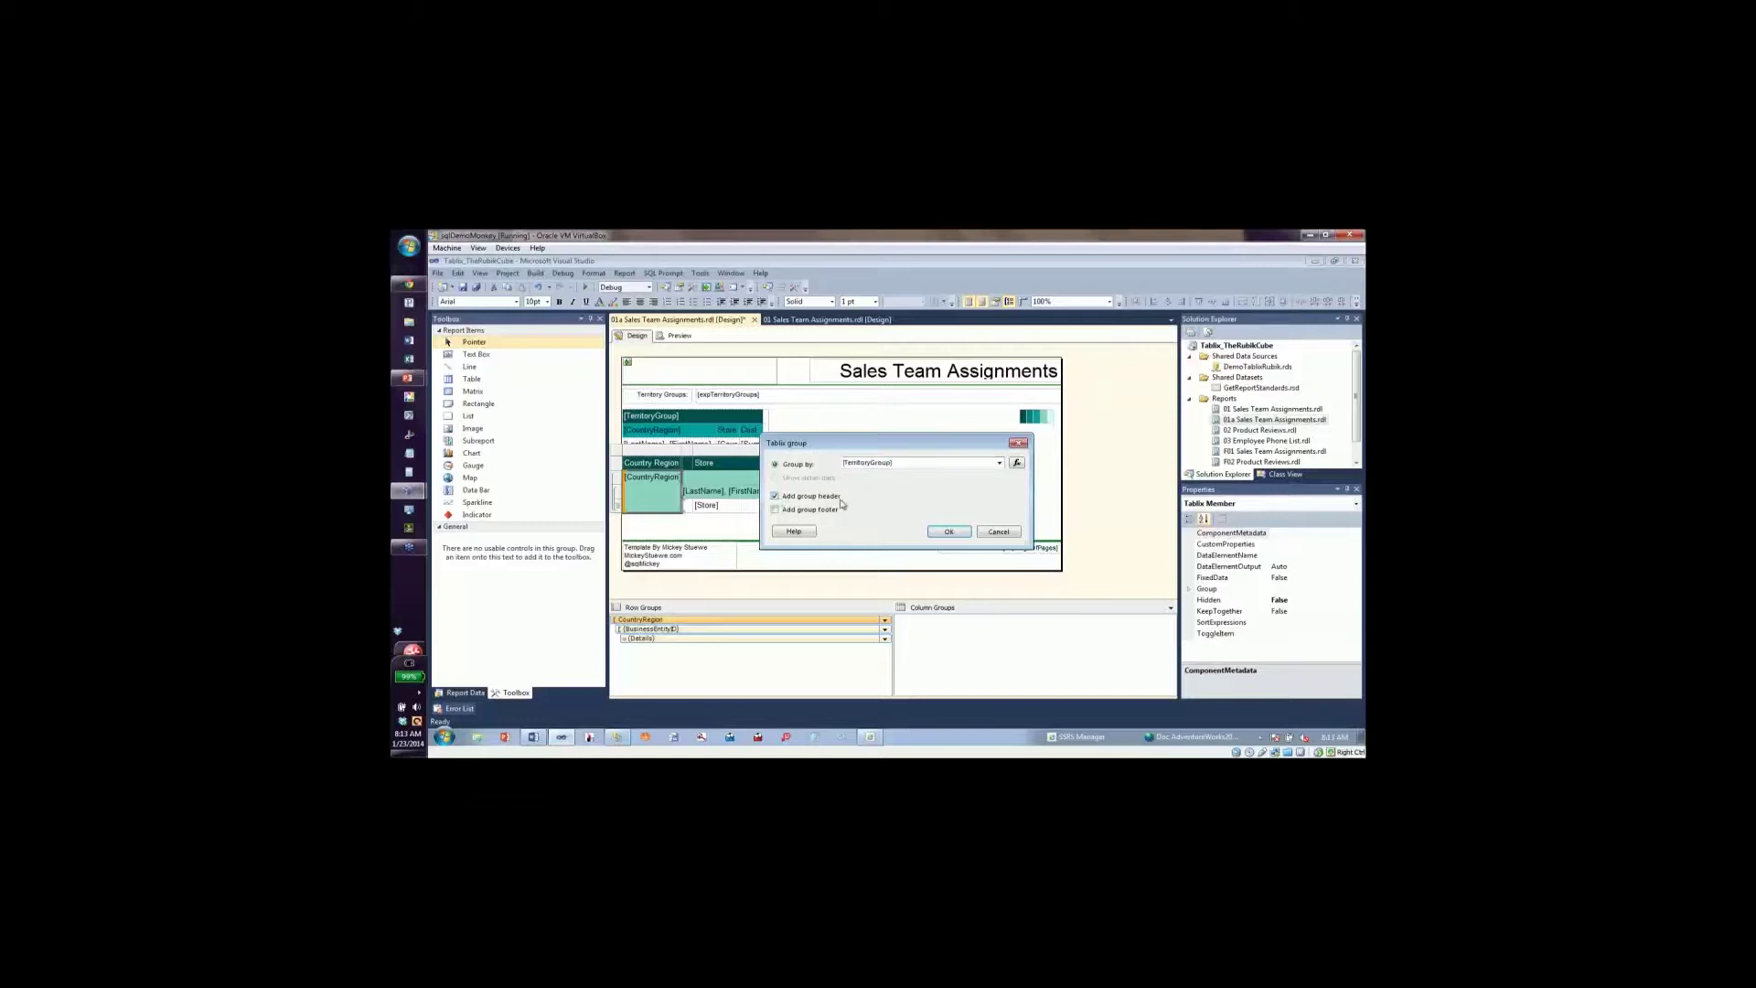
pyautogui.click(947, 534)
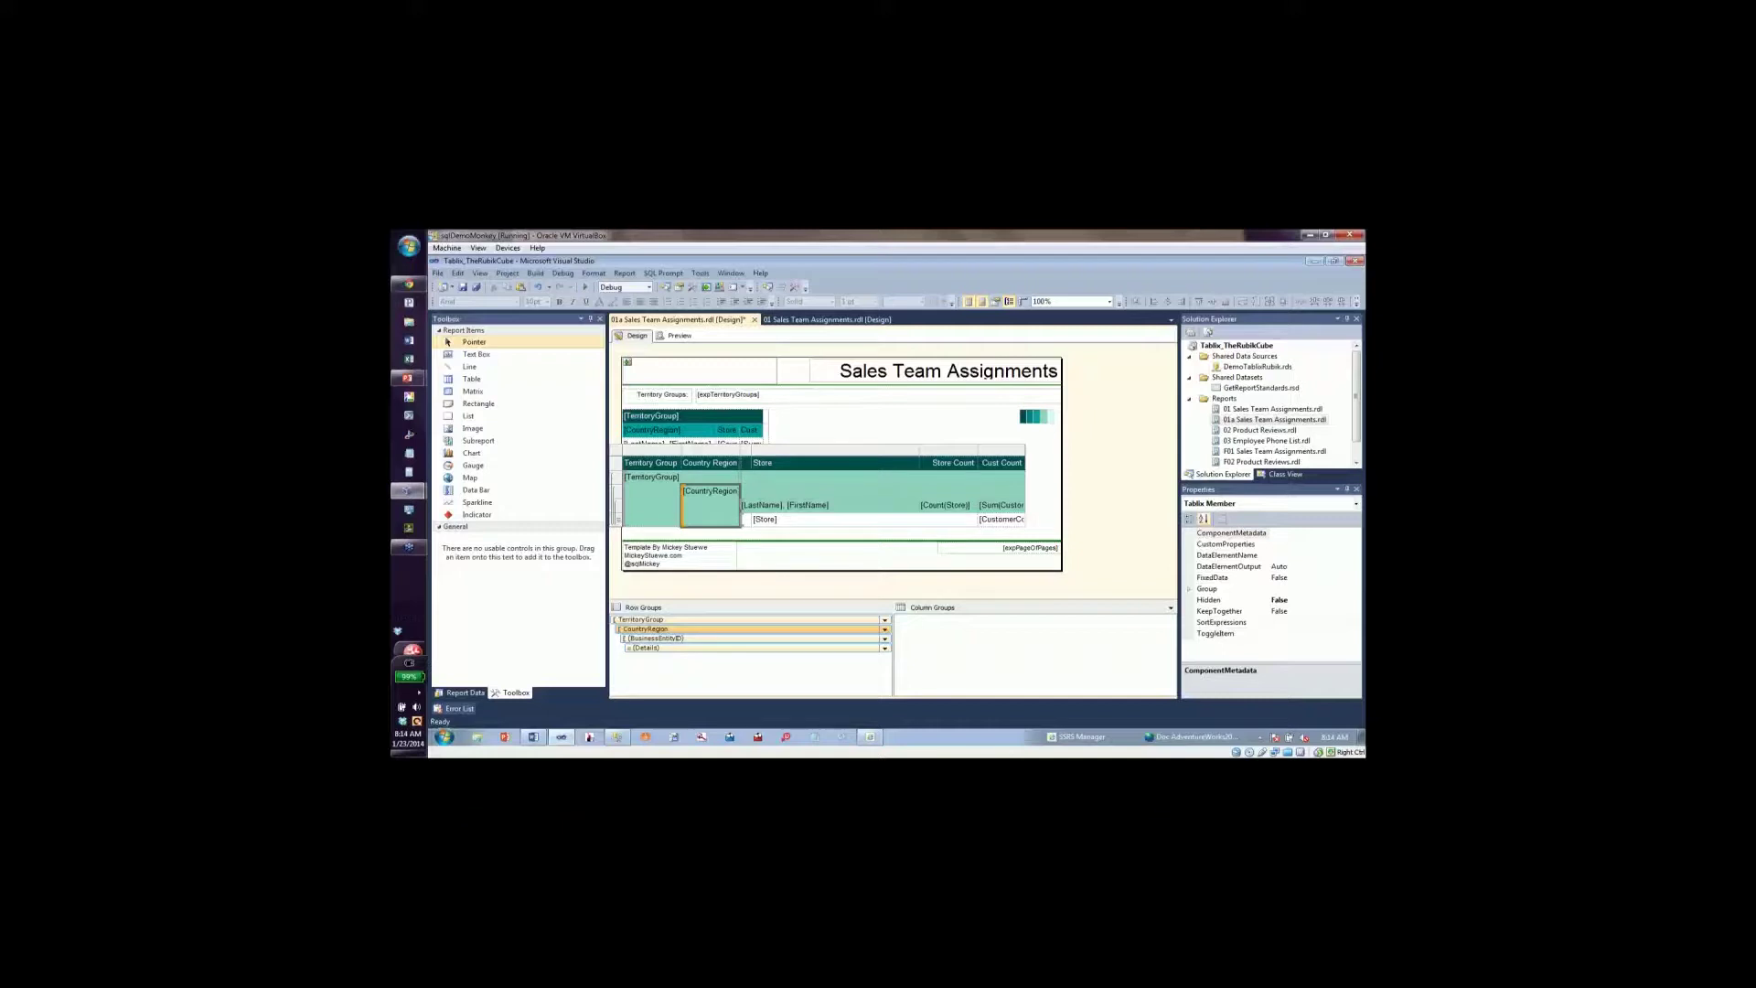
pyautogui.hotkey('ctrl', '1')
pyautogui.click(715, 370)
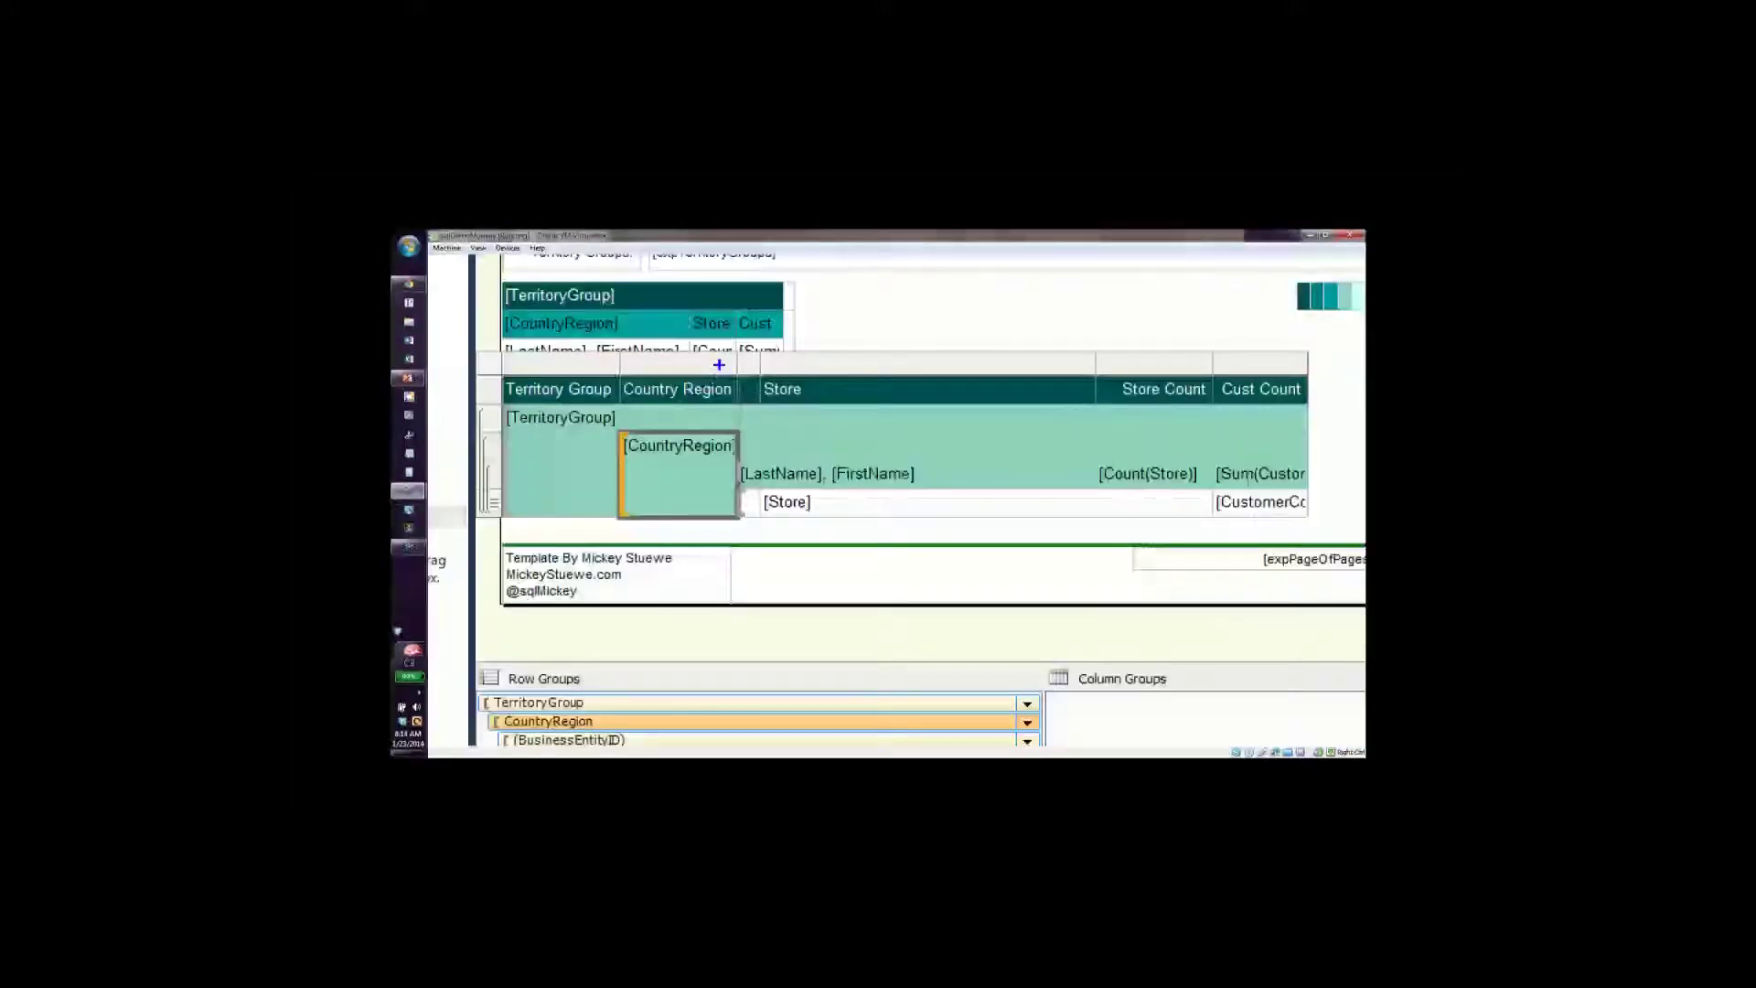
pyautogui.moveTo(724, 366); pyautogui.dragTo(732, 522)
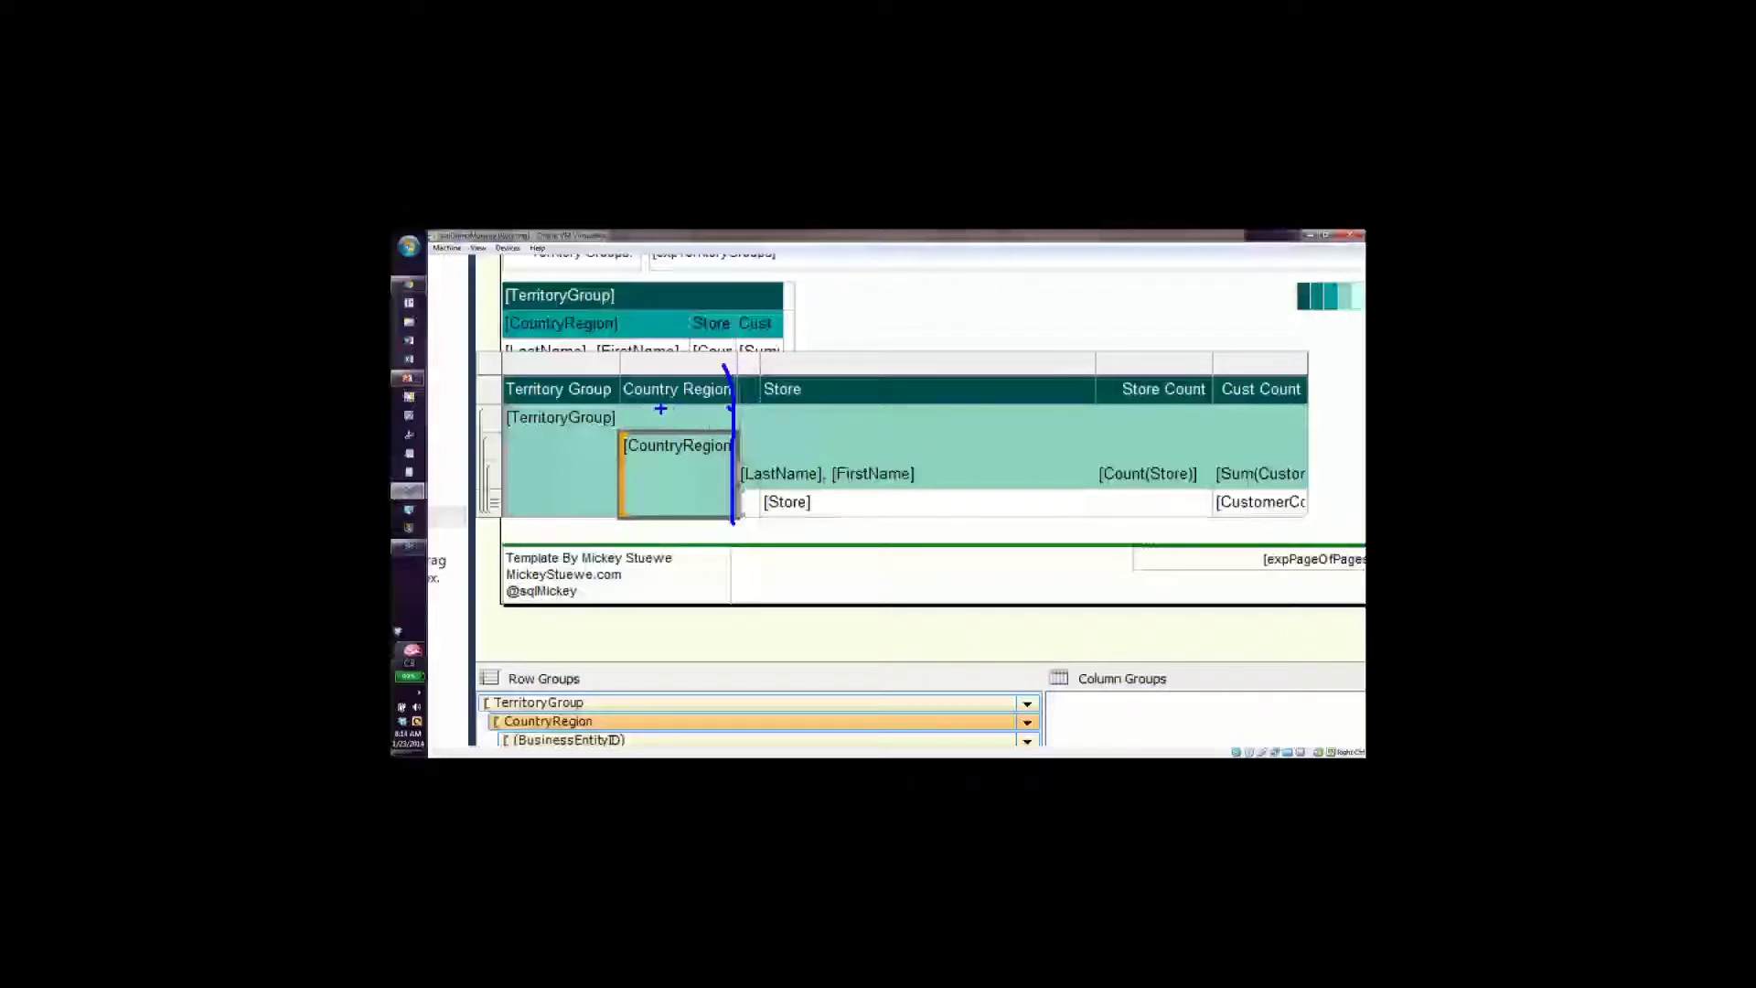
pyautogui.press('Escape')
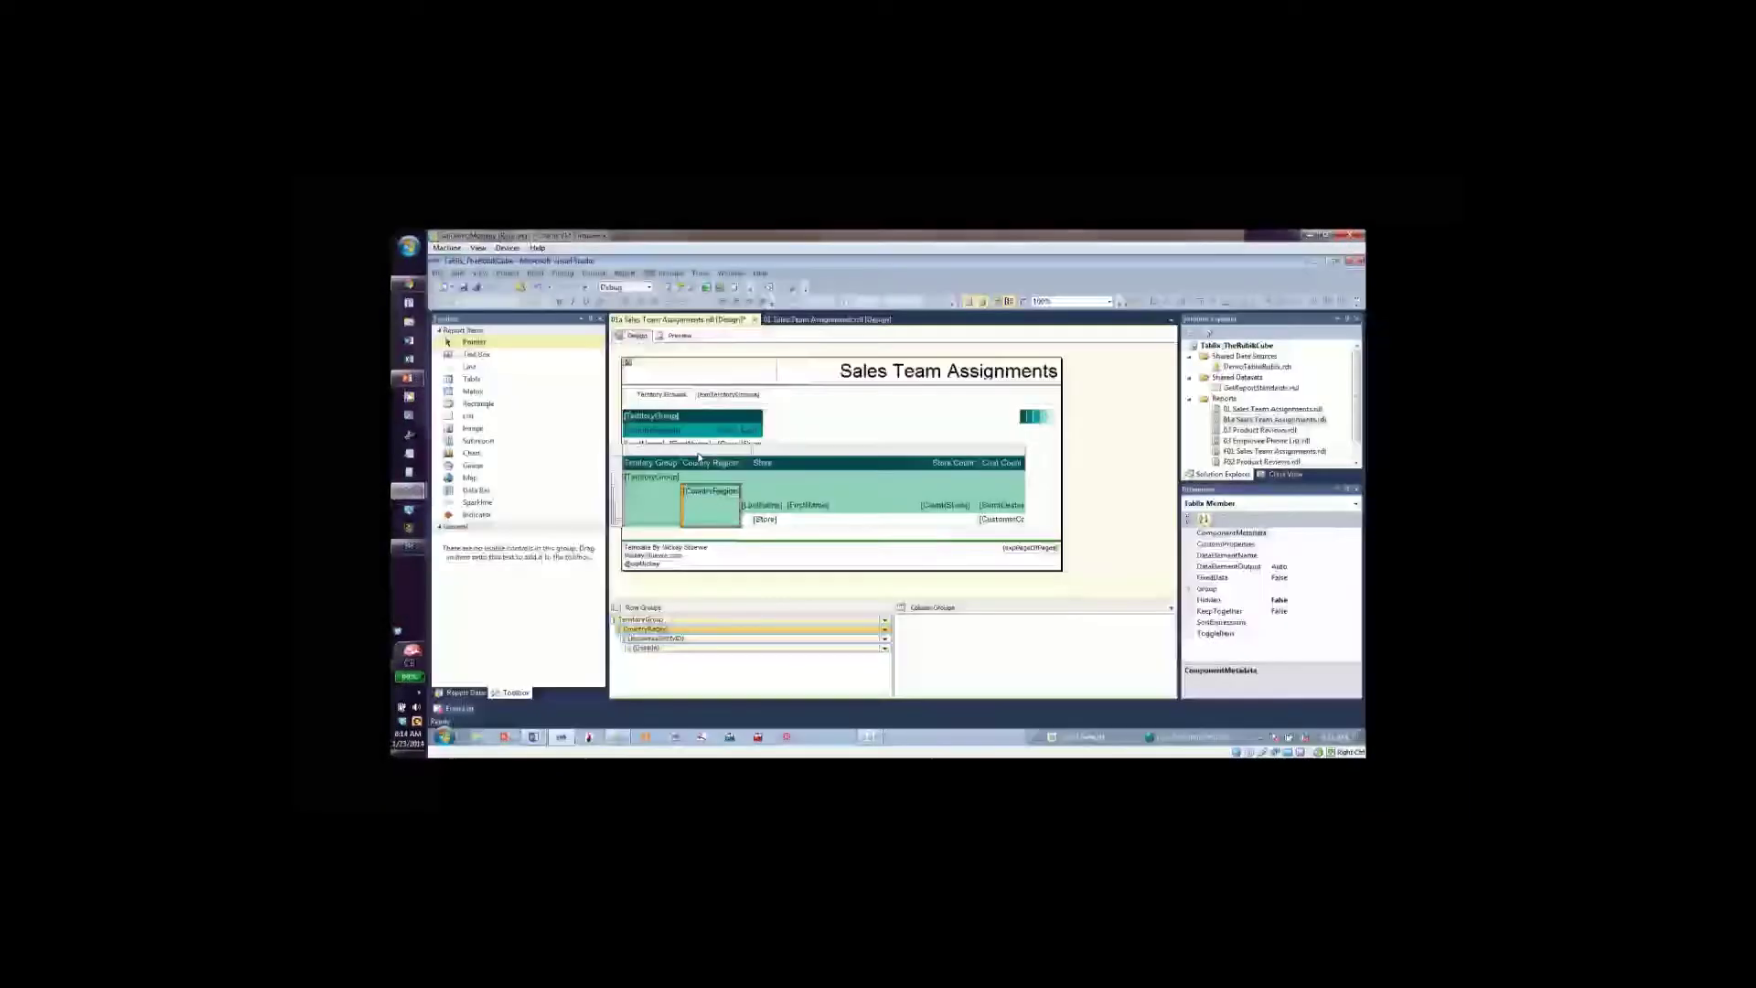
# Delete the Country Region and Territory Group columns from the store table, keeping their row groups.
pyautogui.click(699, 456)
pyautogui.rightClick(699, 456)
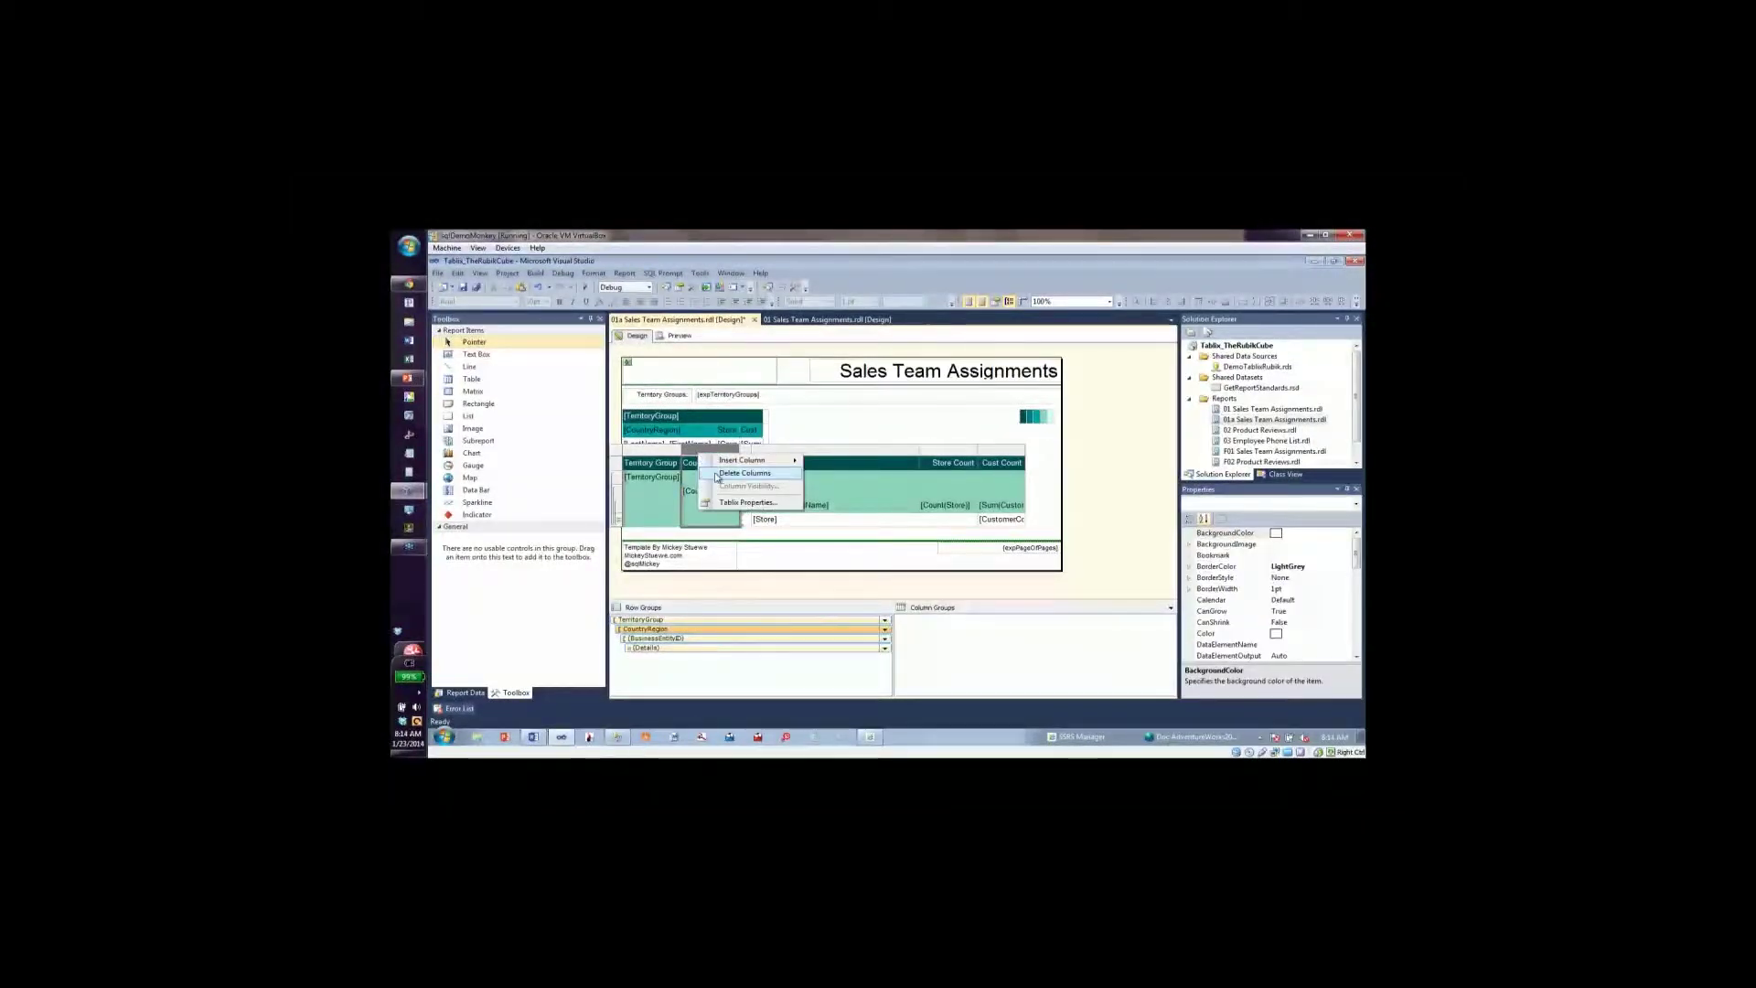
pyautogui.click(717, 474)
pyautogui.click(663, 448)
pyautogui.rightClick(663, 448)
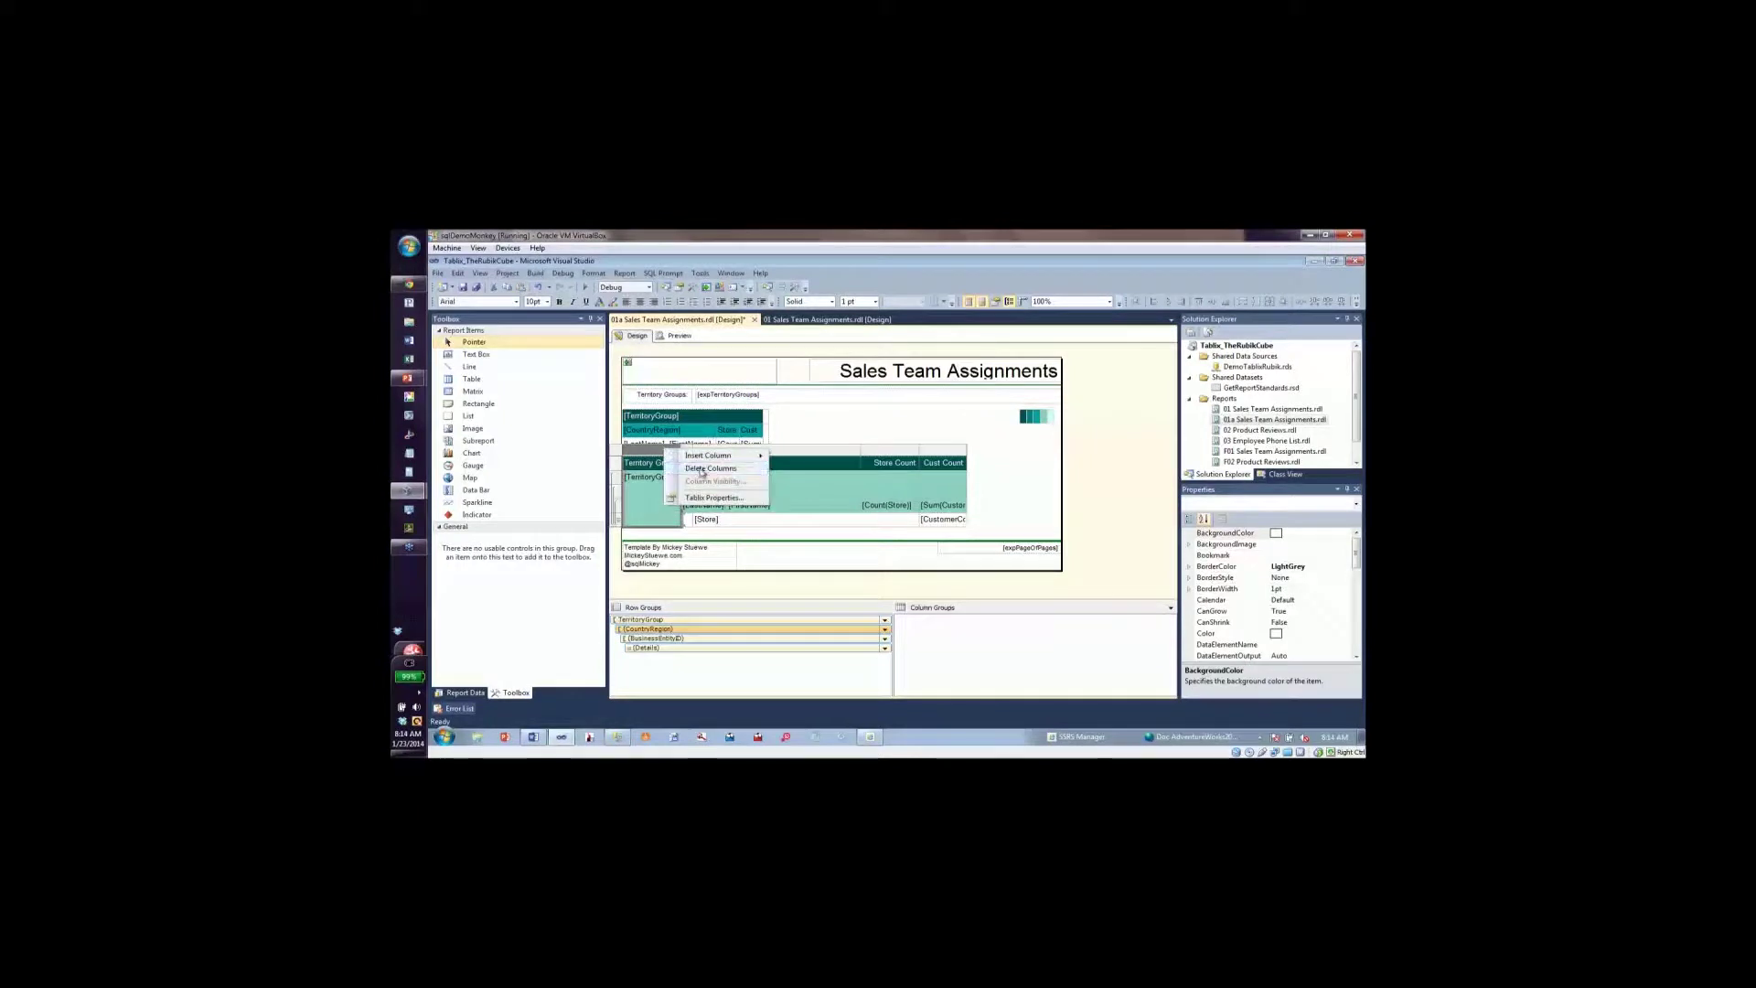
pyautogui.click(710, 469)
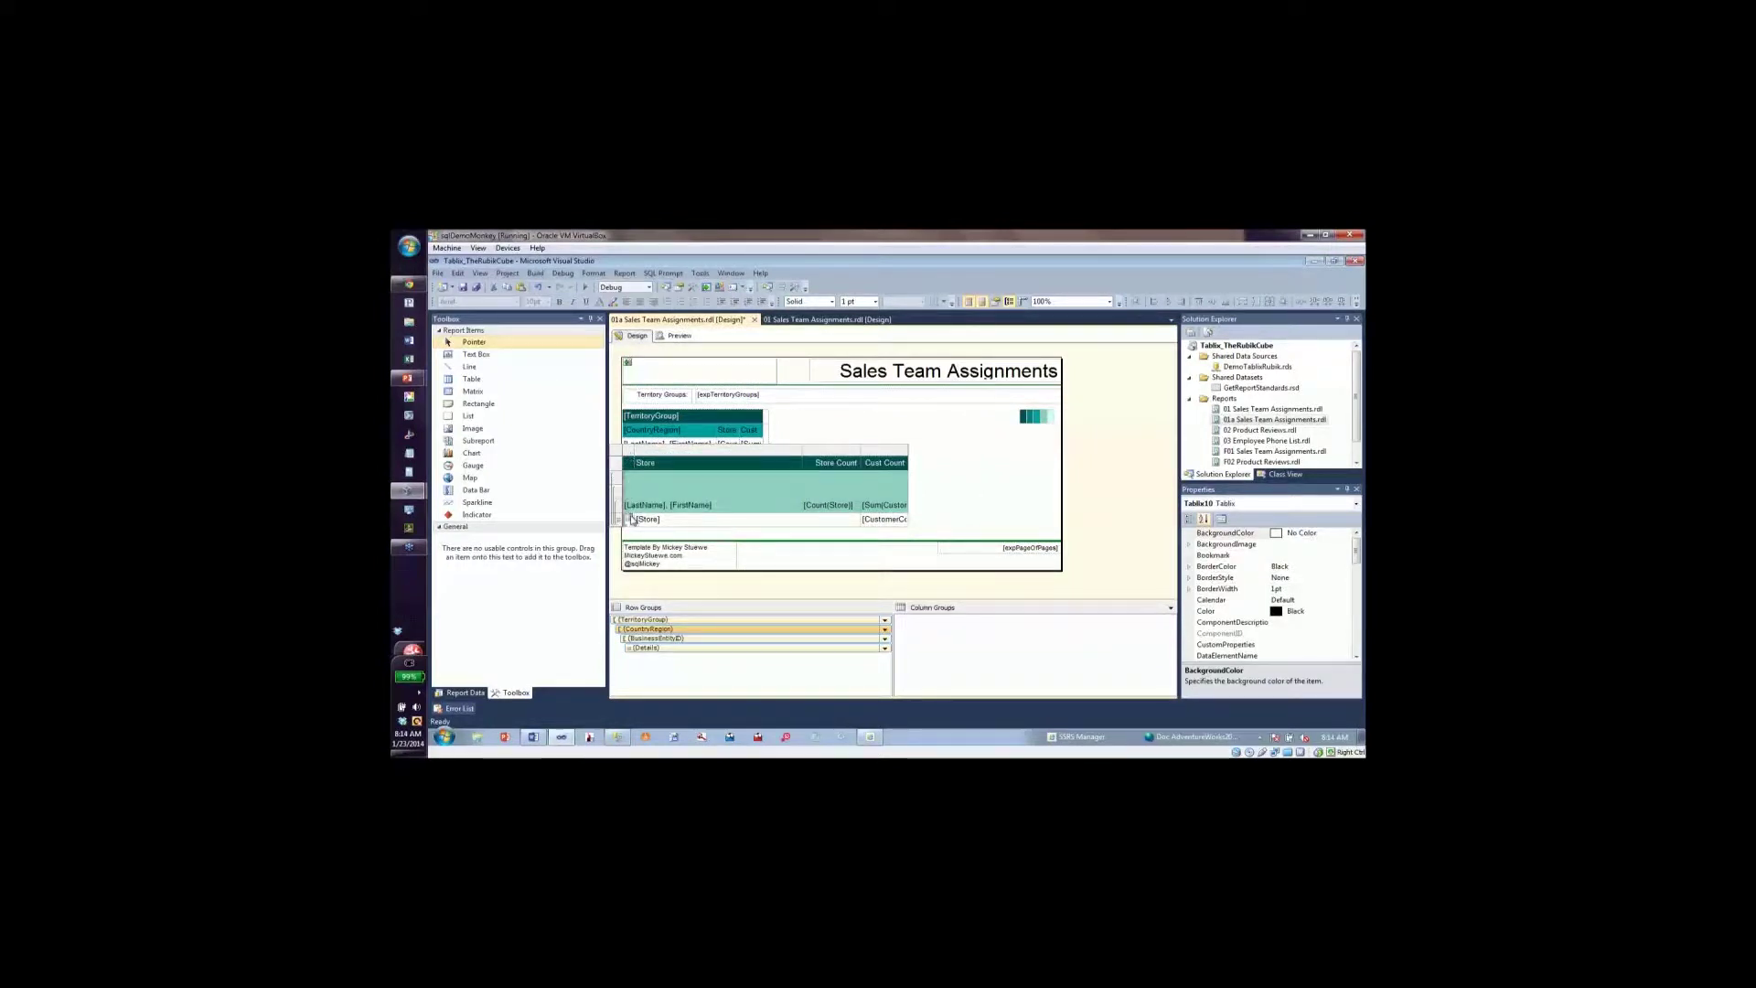
# Insert two new columns before the store table's narrow first column.
pyautogui.rightClick(630, 451)
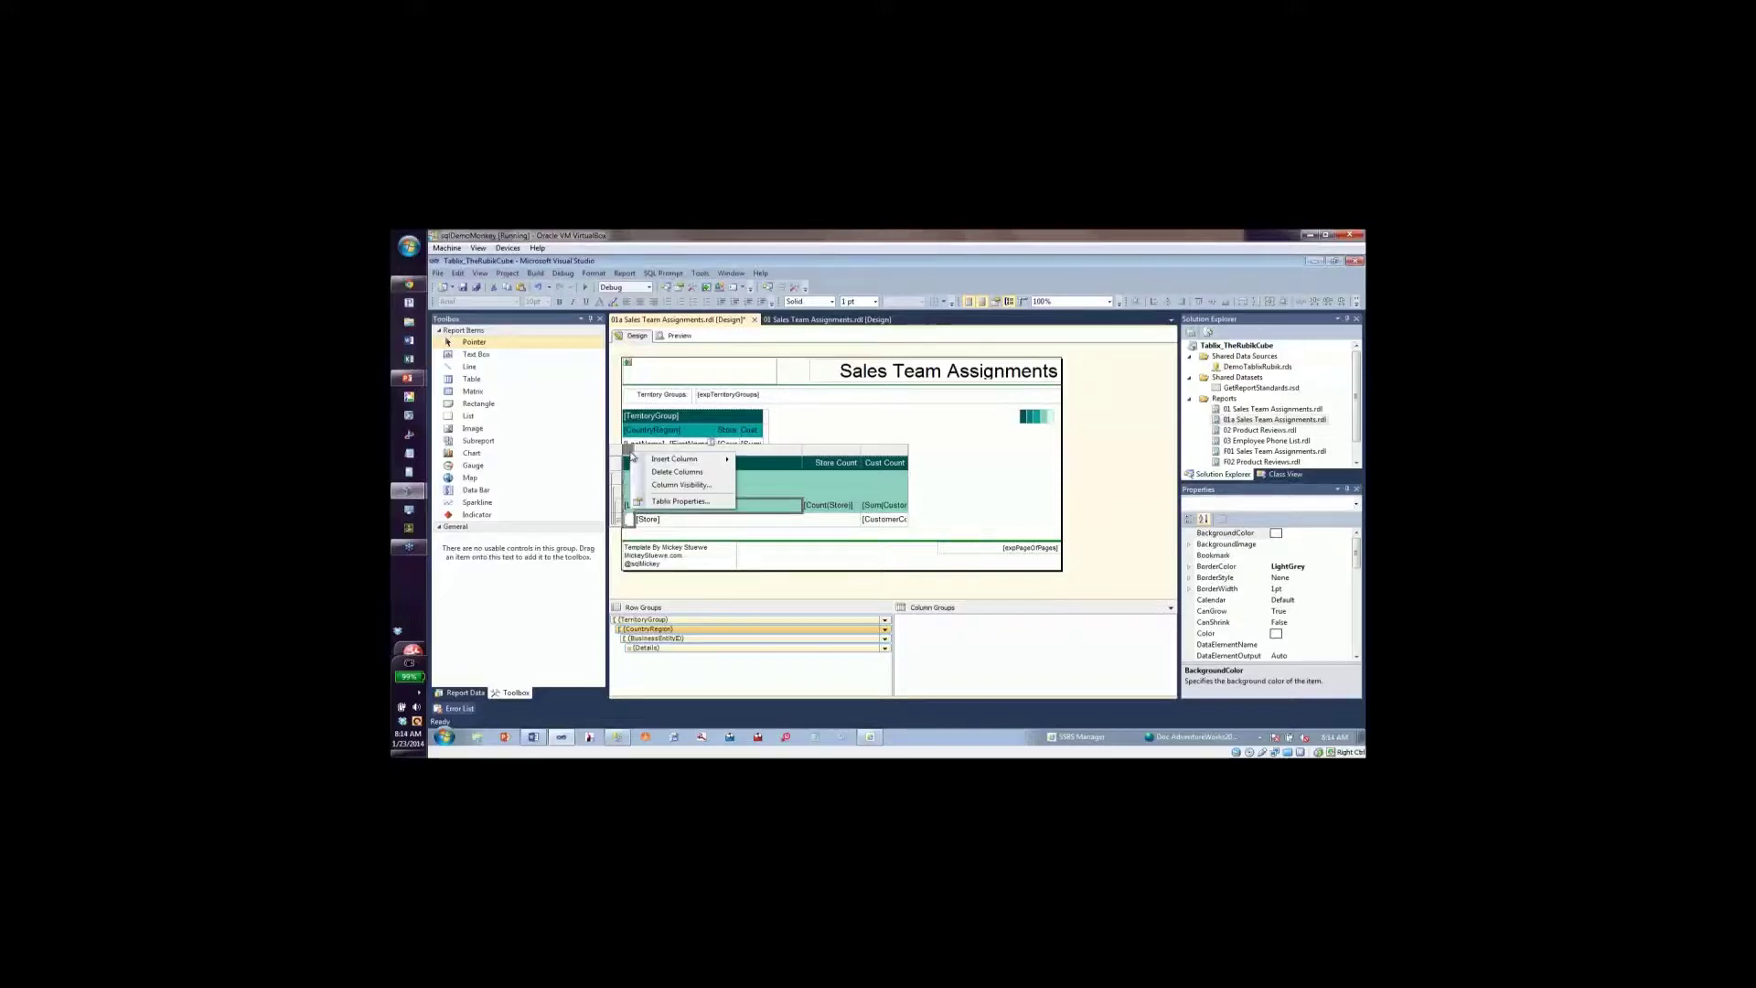
pyautogui.click(753, 462)
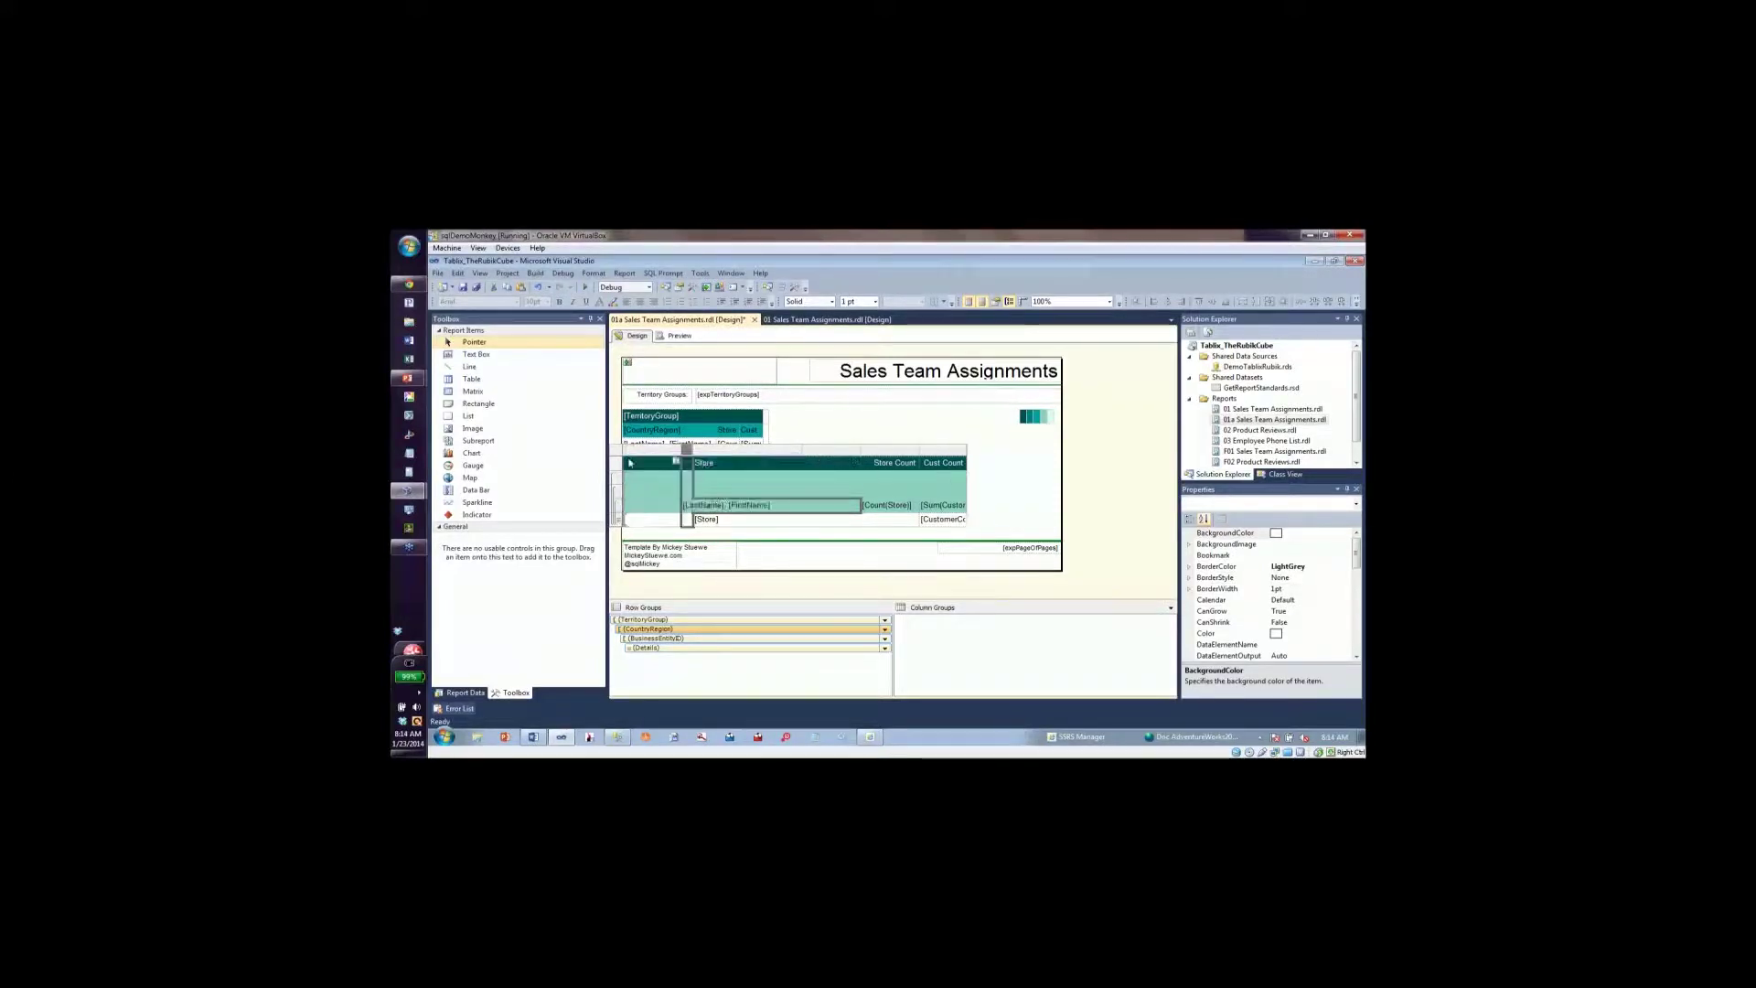
pyautogui.rightClick(636, 449)
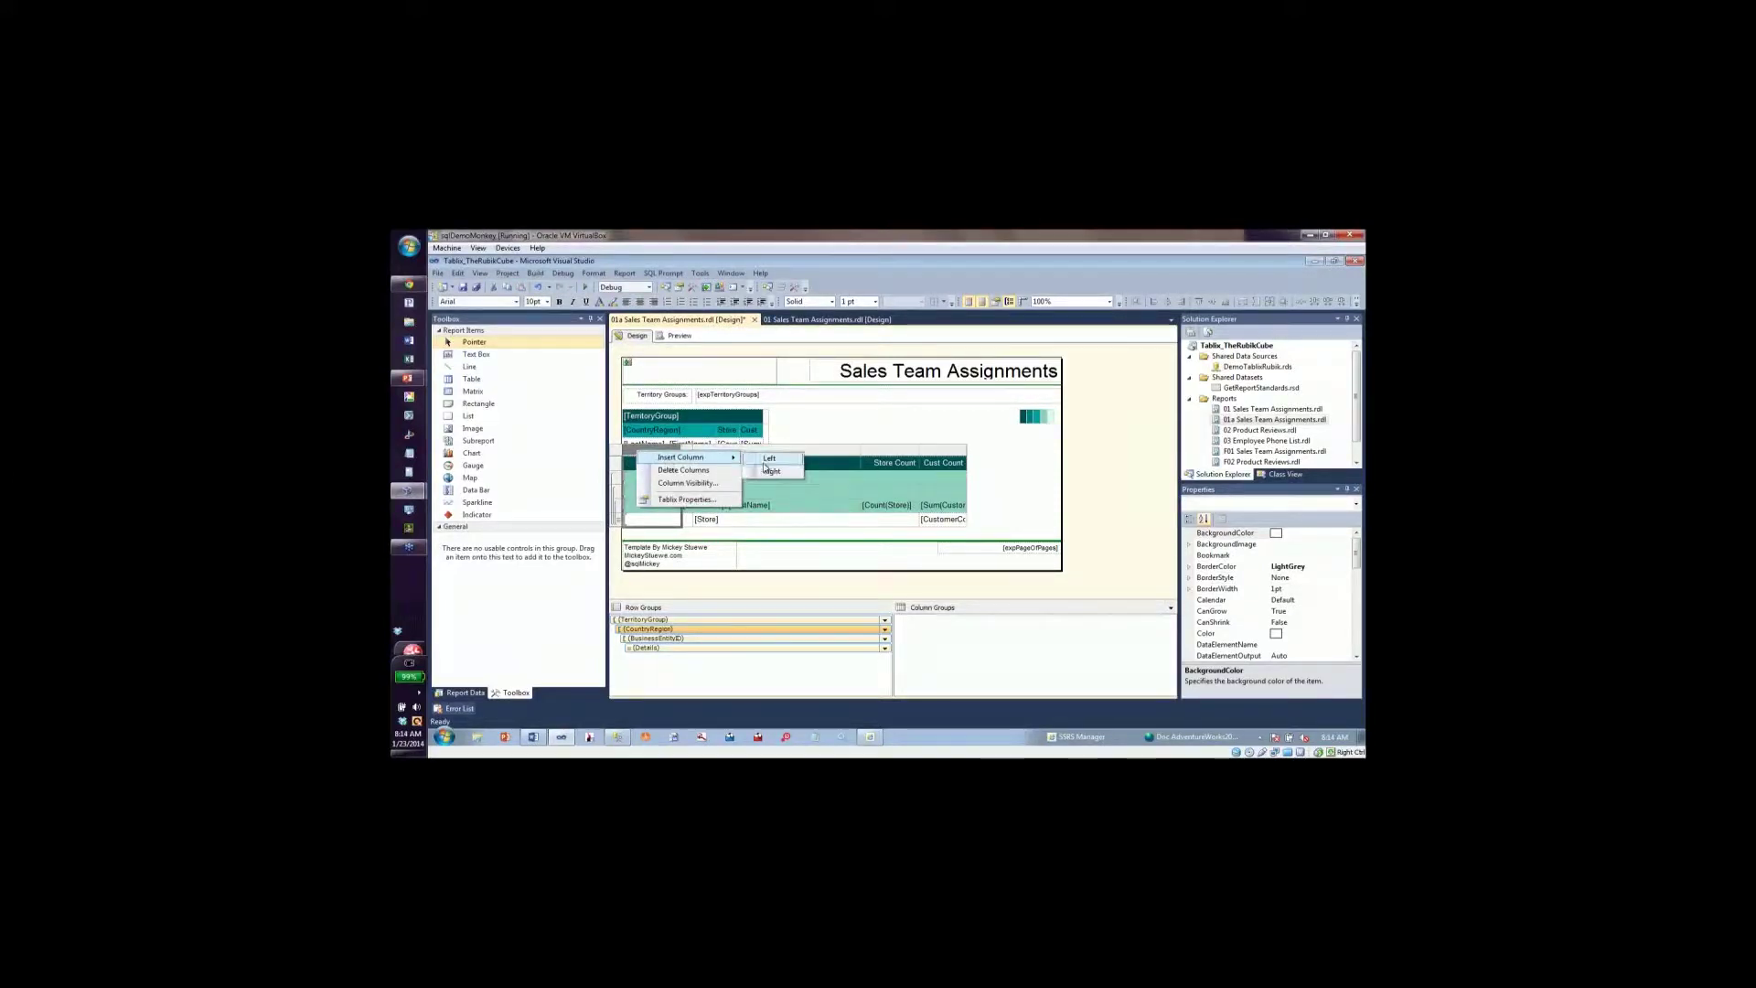
pyautogui.click(768, 470)
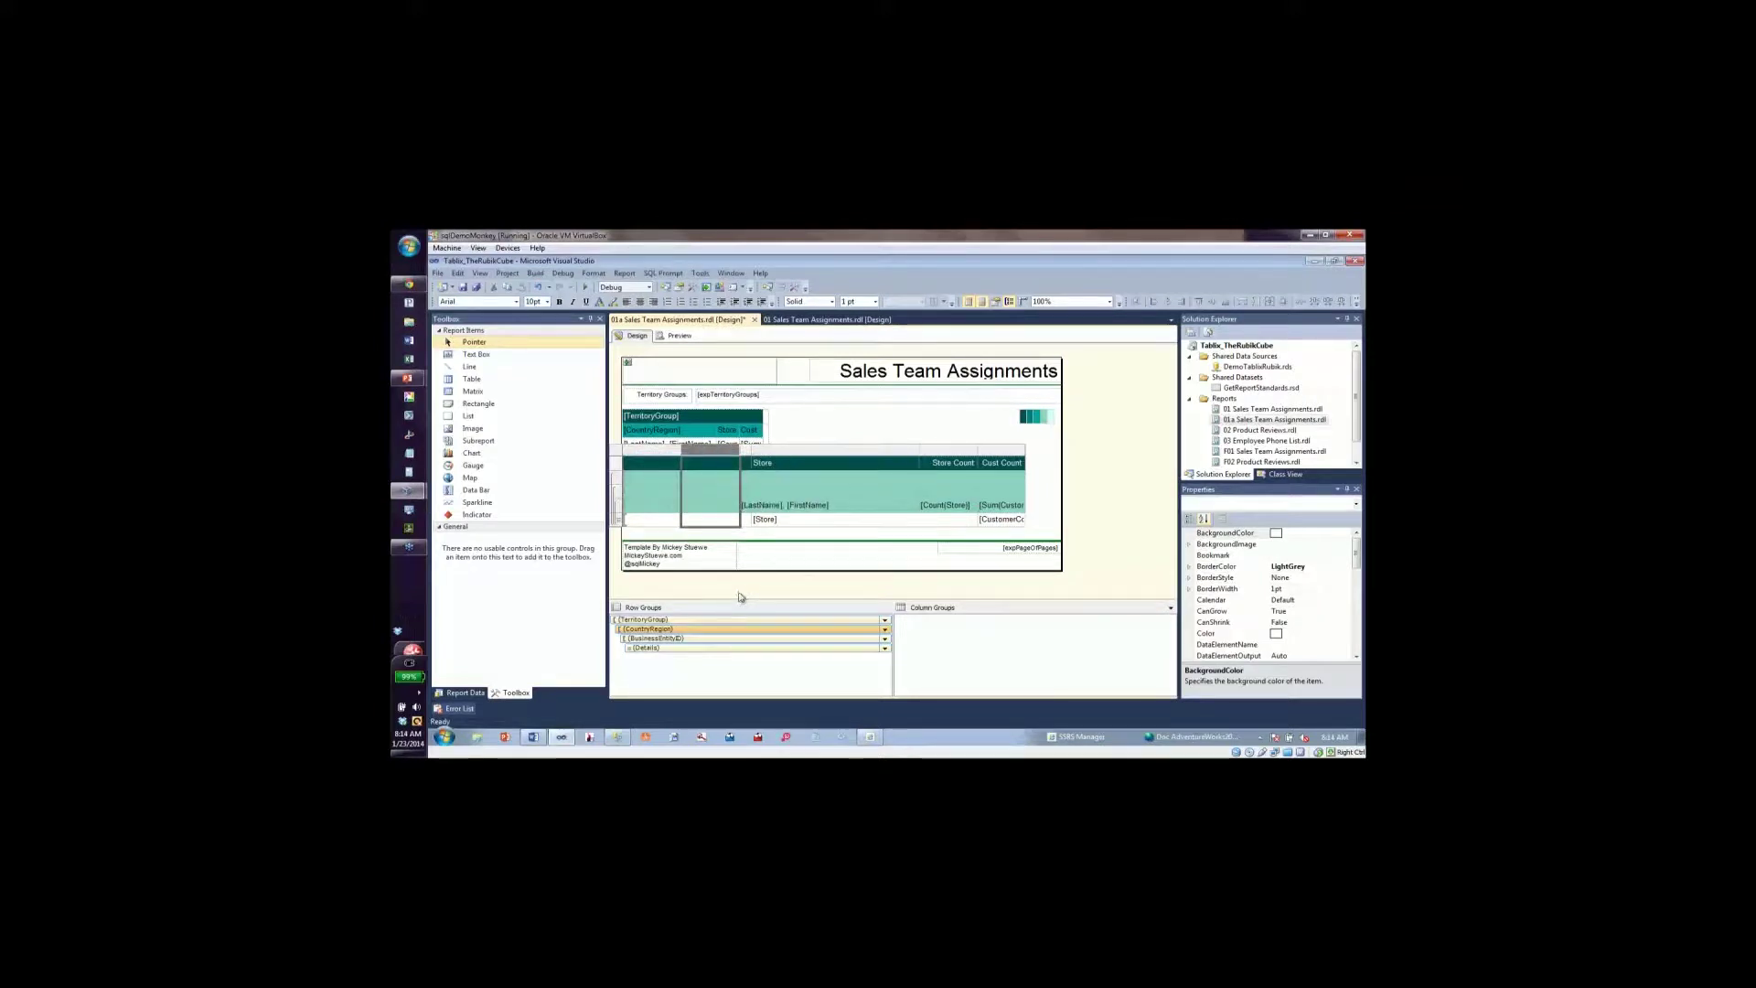
# Merge the country-level header row's cells from the second column through the Store column in the store table.
pyautogui.click(706, 496)
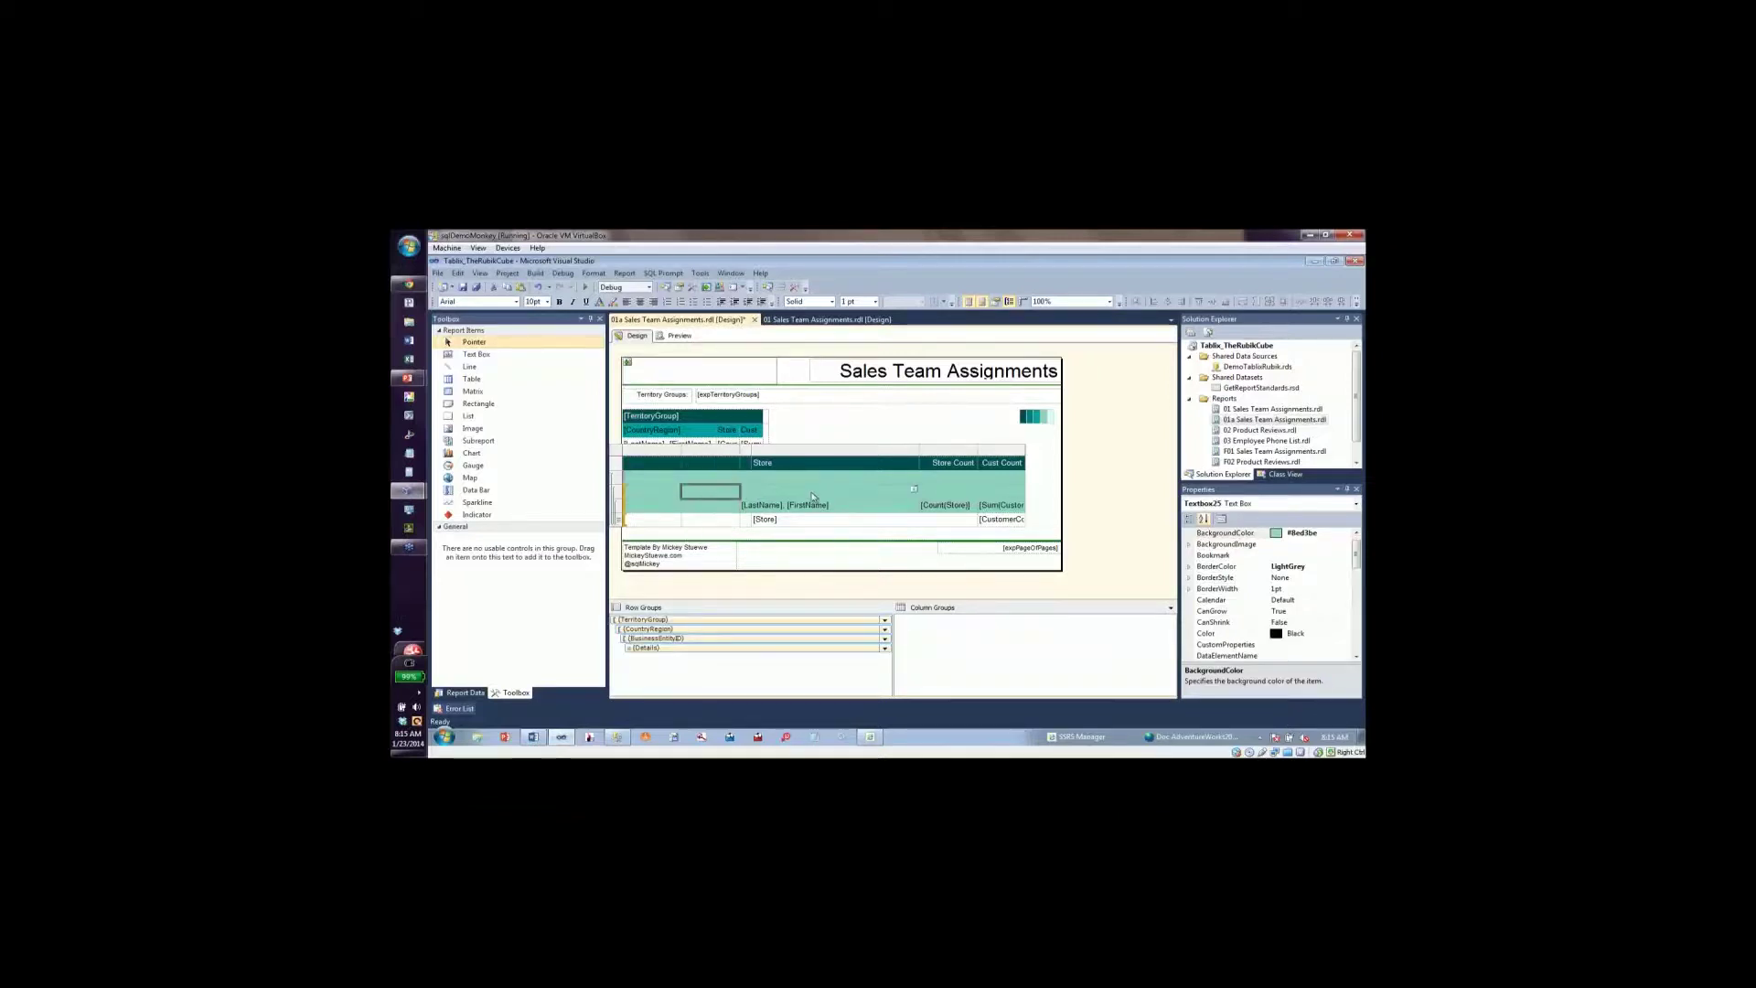
pyautogui.keyDown('shift'); pyautogui.click(875, 490); pyautogui.keyUp('shift')
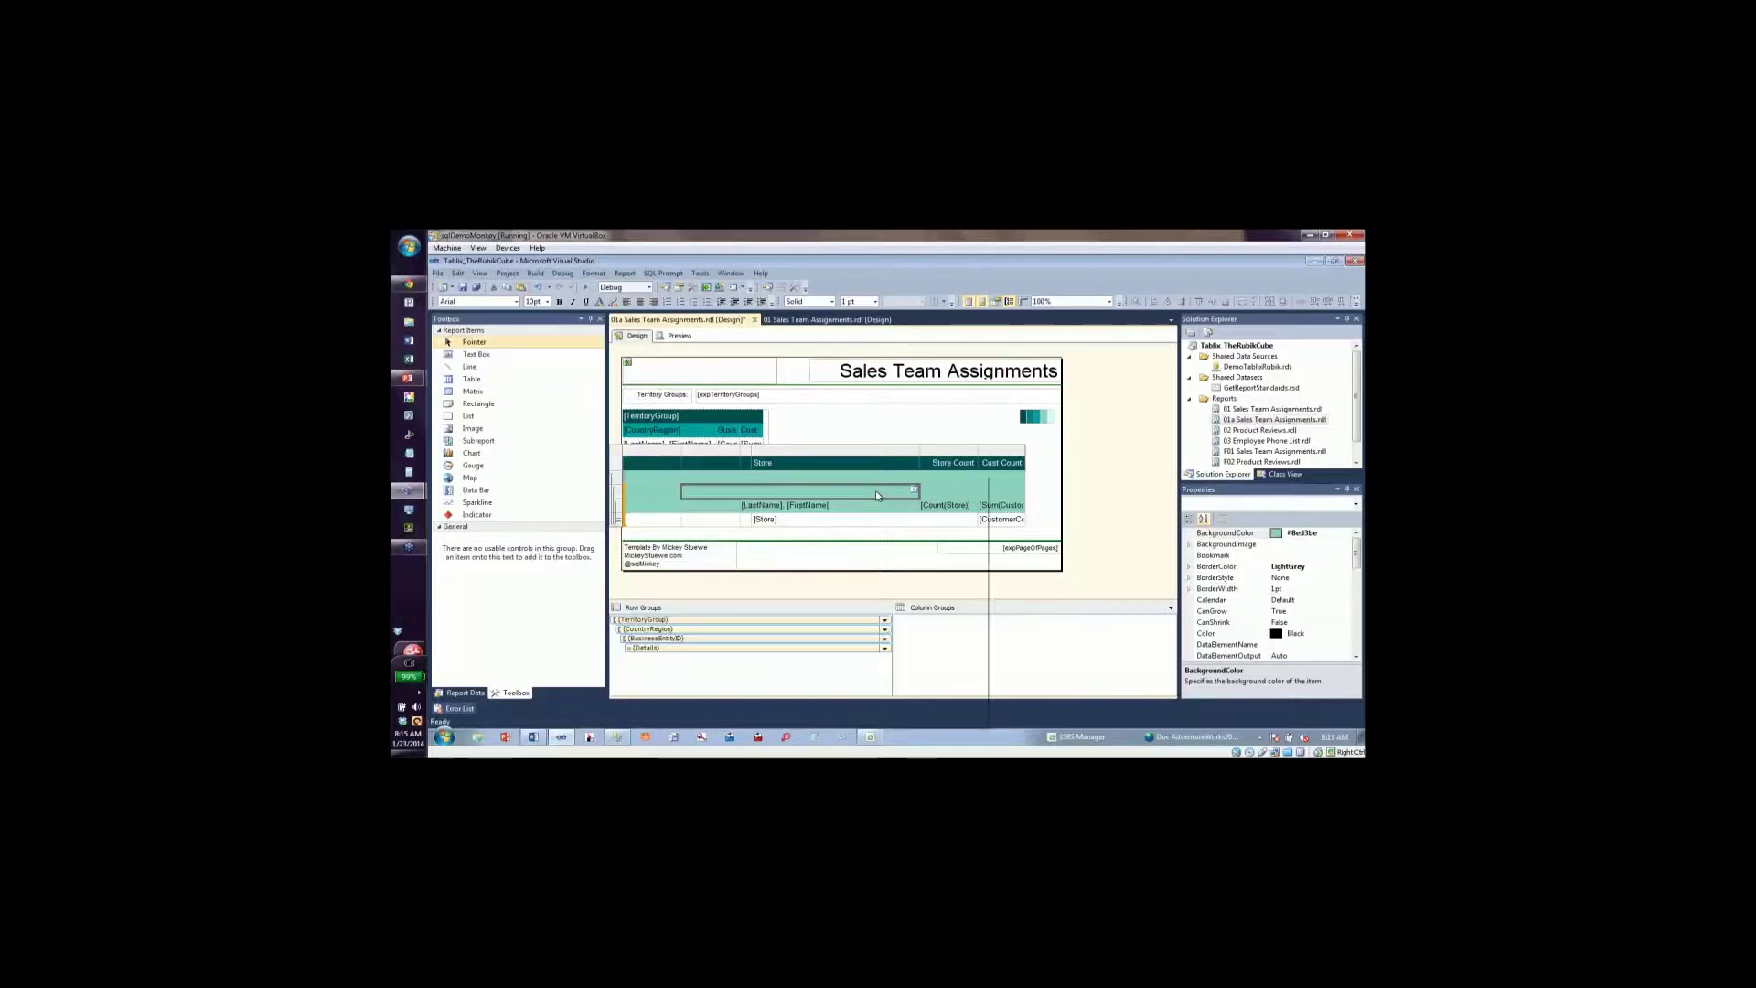
pyautogui.rightClick(875, 495)
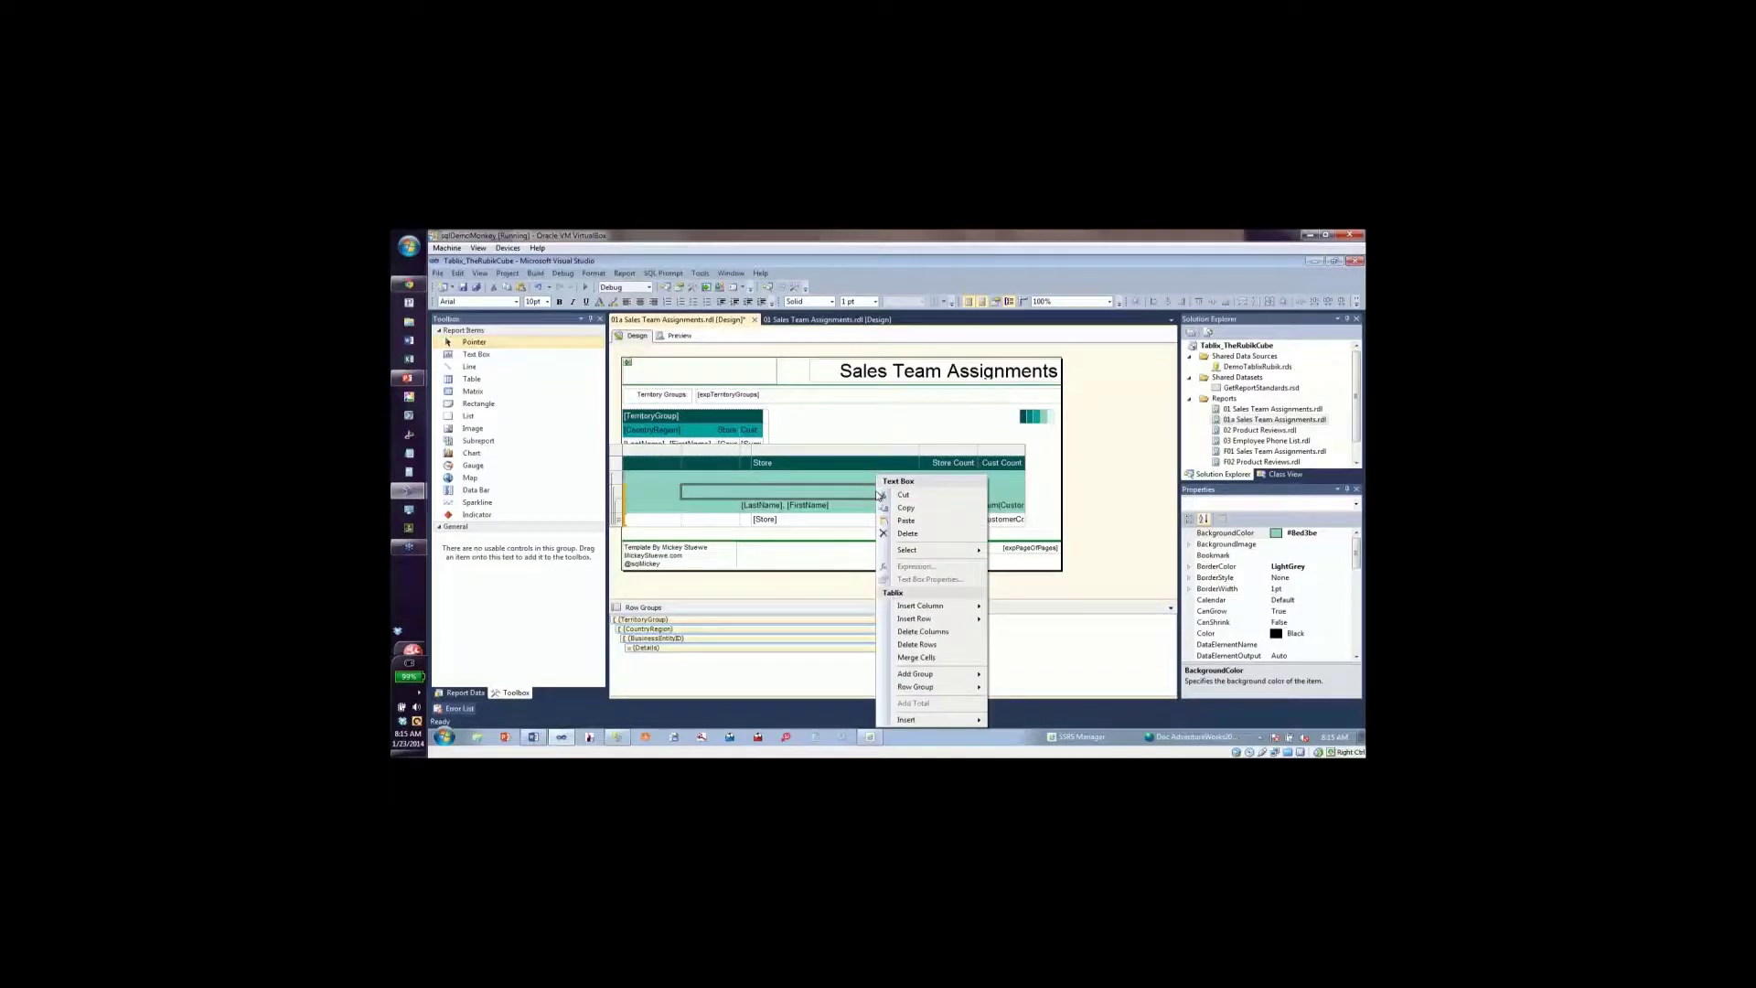
pyautogui.click(944, 659)
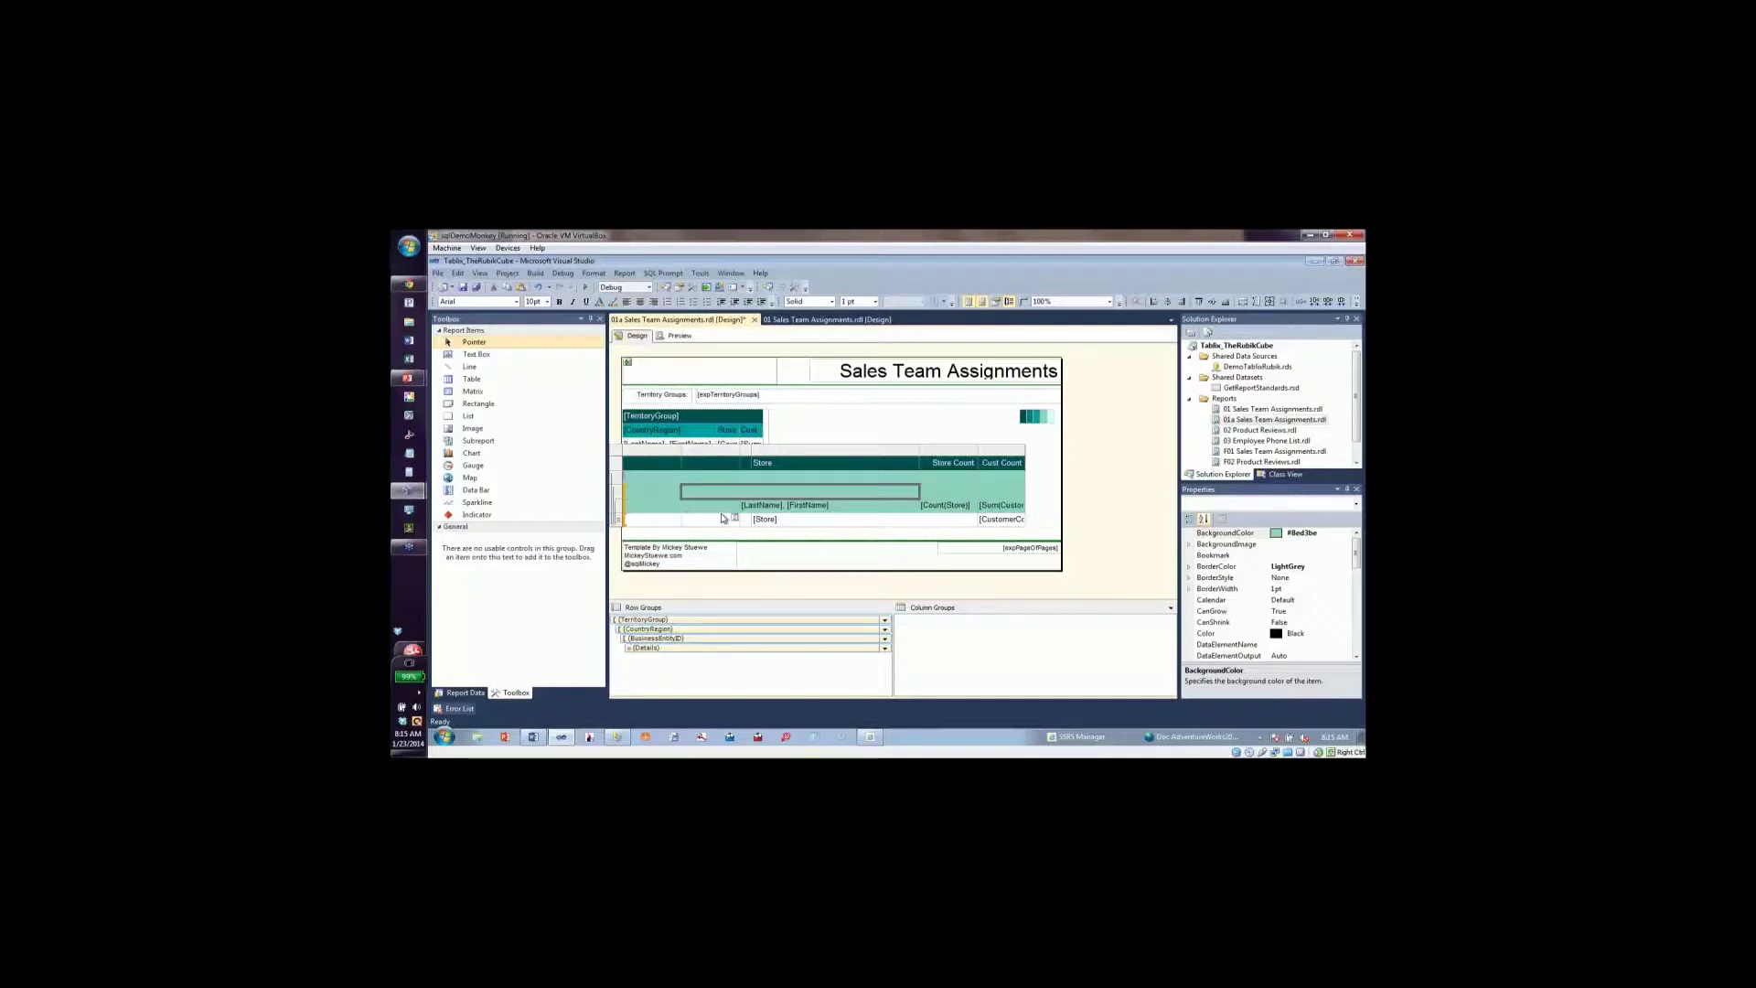
# Merge the topmost group header row's cells from the first column through the Store column in the store table.
pyautogui.click(651, 480)
pyautogui.keyDown('shift'); pyautogui.click(781, 481); pyautogui.keyUp('shift')
pyautogui.rightClick(781, 481)
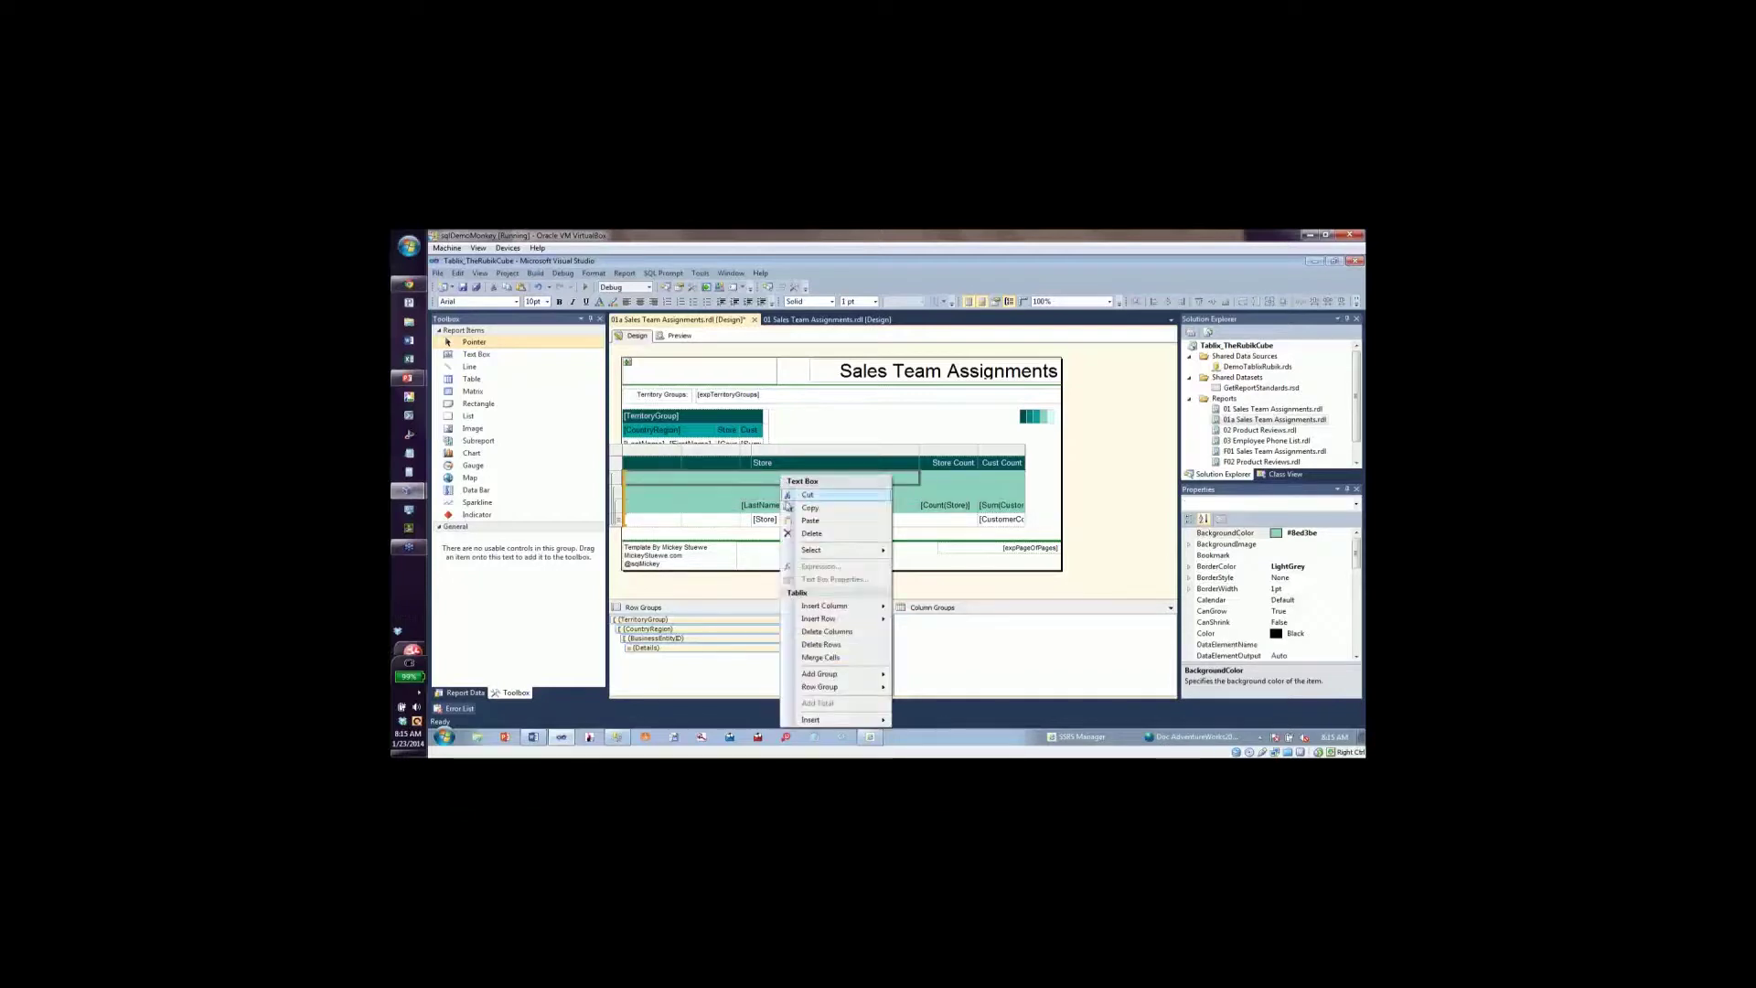
pyautogui.click(820, 657)
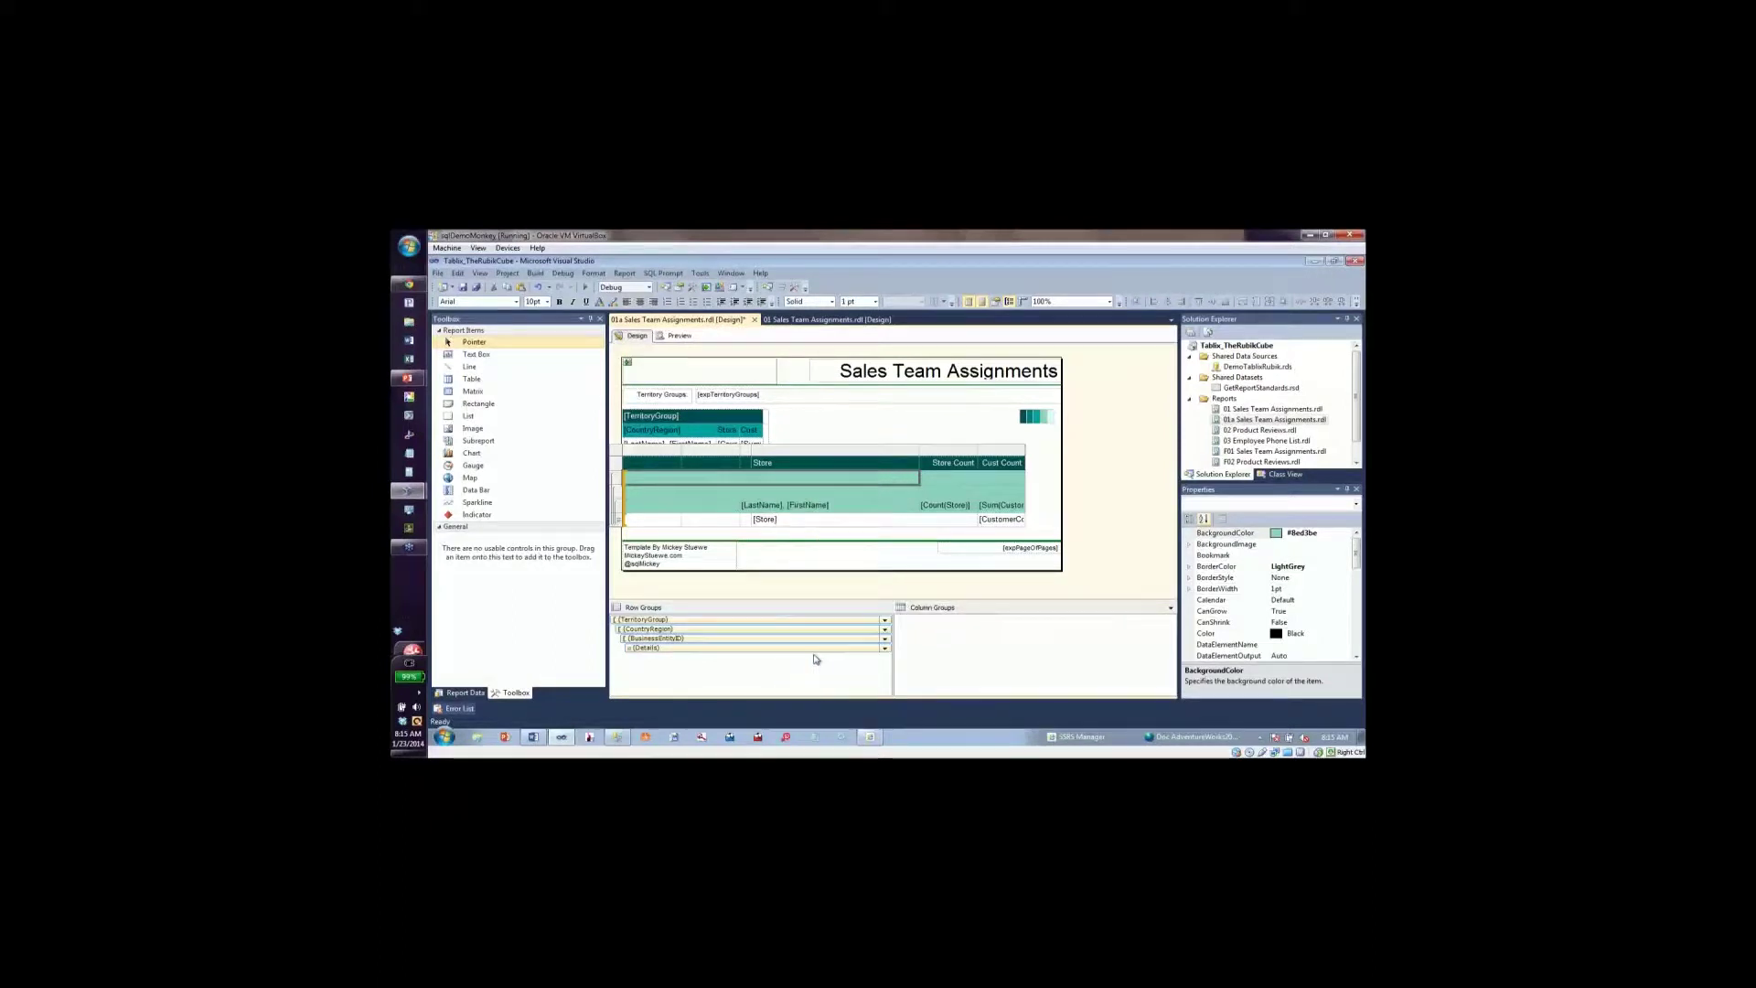
# Assign the TerritoryGroup field to the merged cell in the store table's top group header row.
pyautogui.click(915, 476)
pyautogui.press('Down')
pyautogui.press('Down')
pyautogui.press('Down')
pyautogui.press('Down')
pyautogui.press('Down')
pyautogui.press('Down')
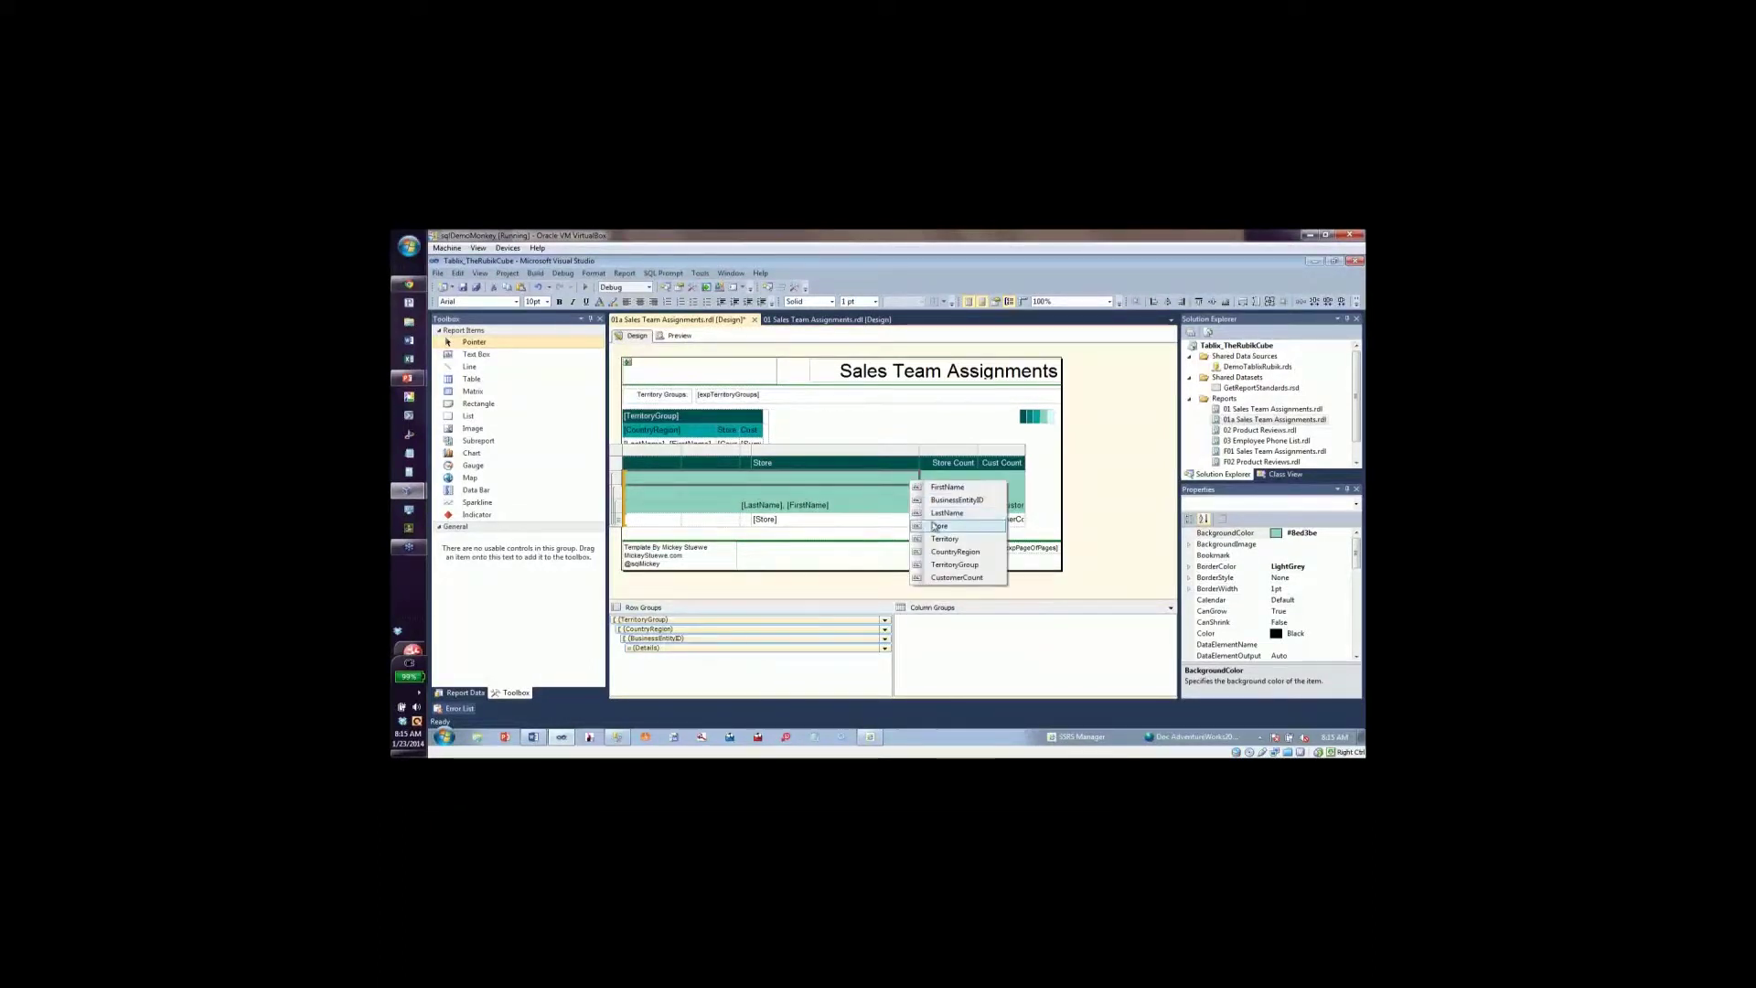
pyautogui.press('Return')
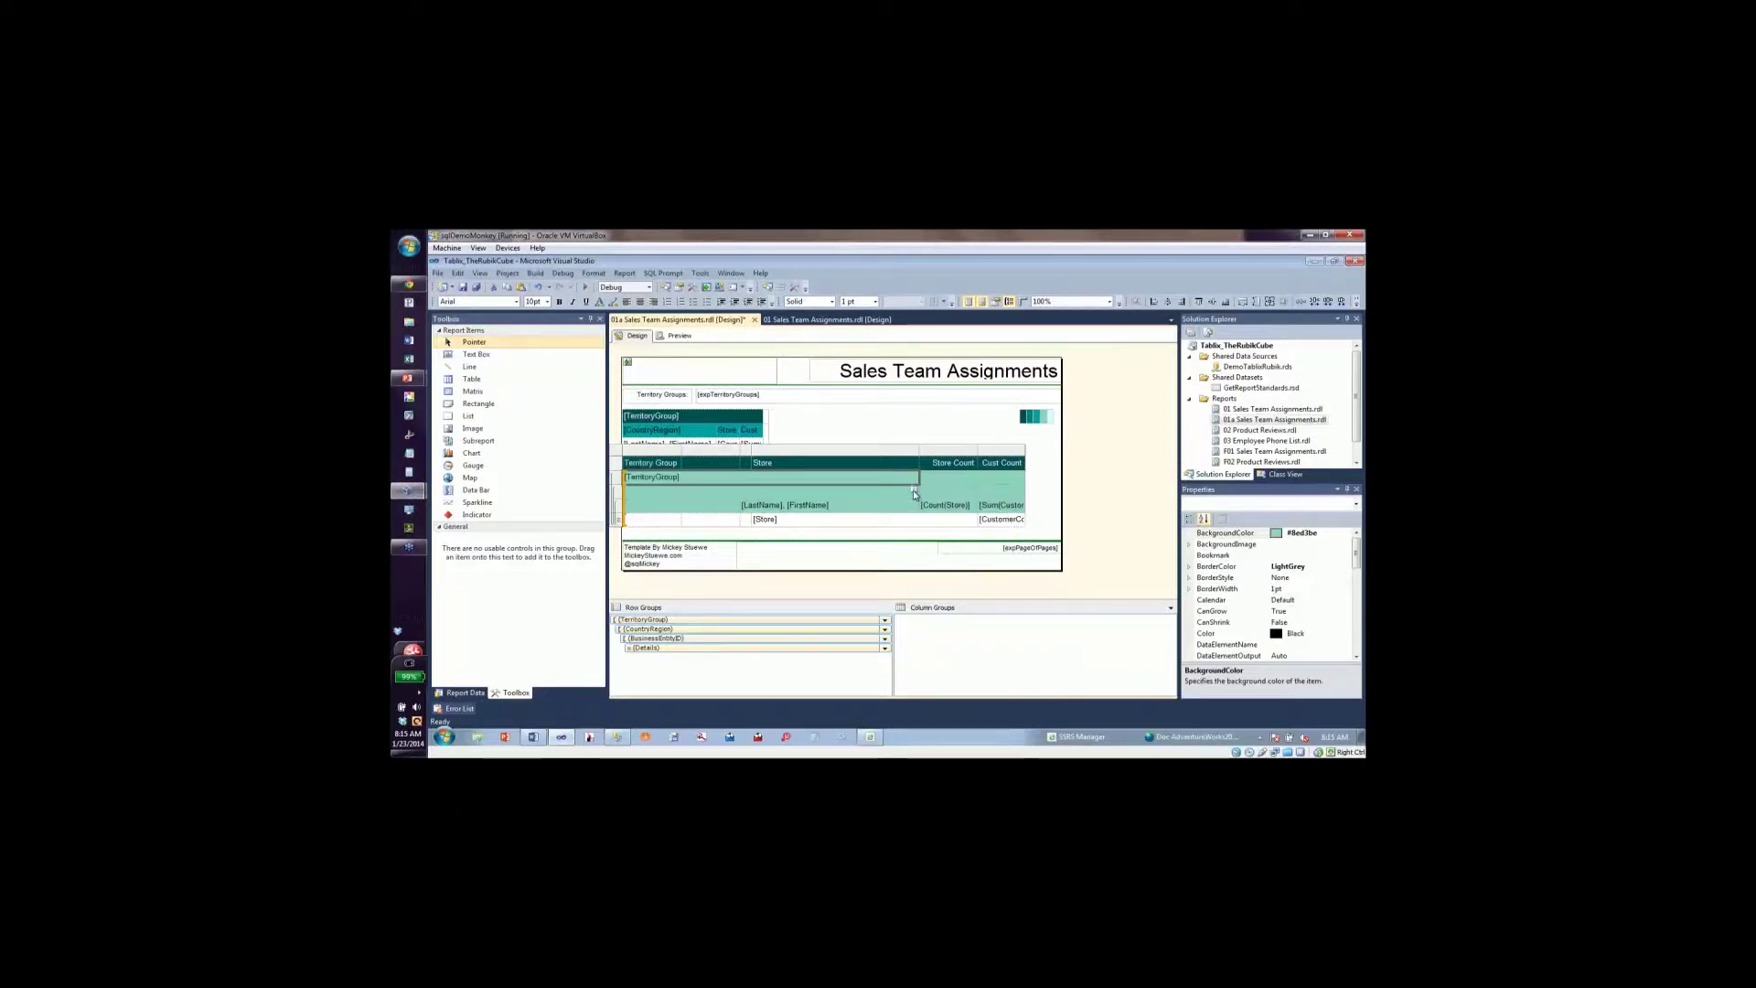
# Assign the CountryRegion field to the merged cell in the store table's second group header row.
pyautogui.click(902, 492)
pyautogui.click(915, 491)
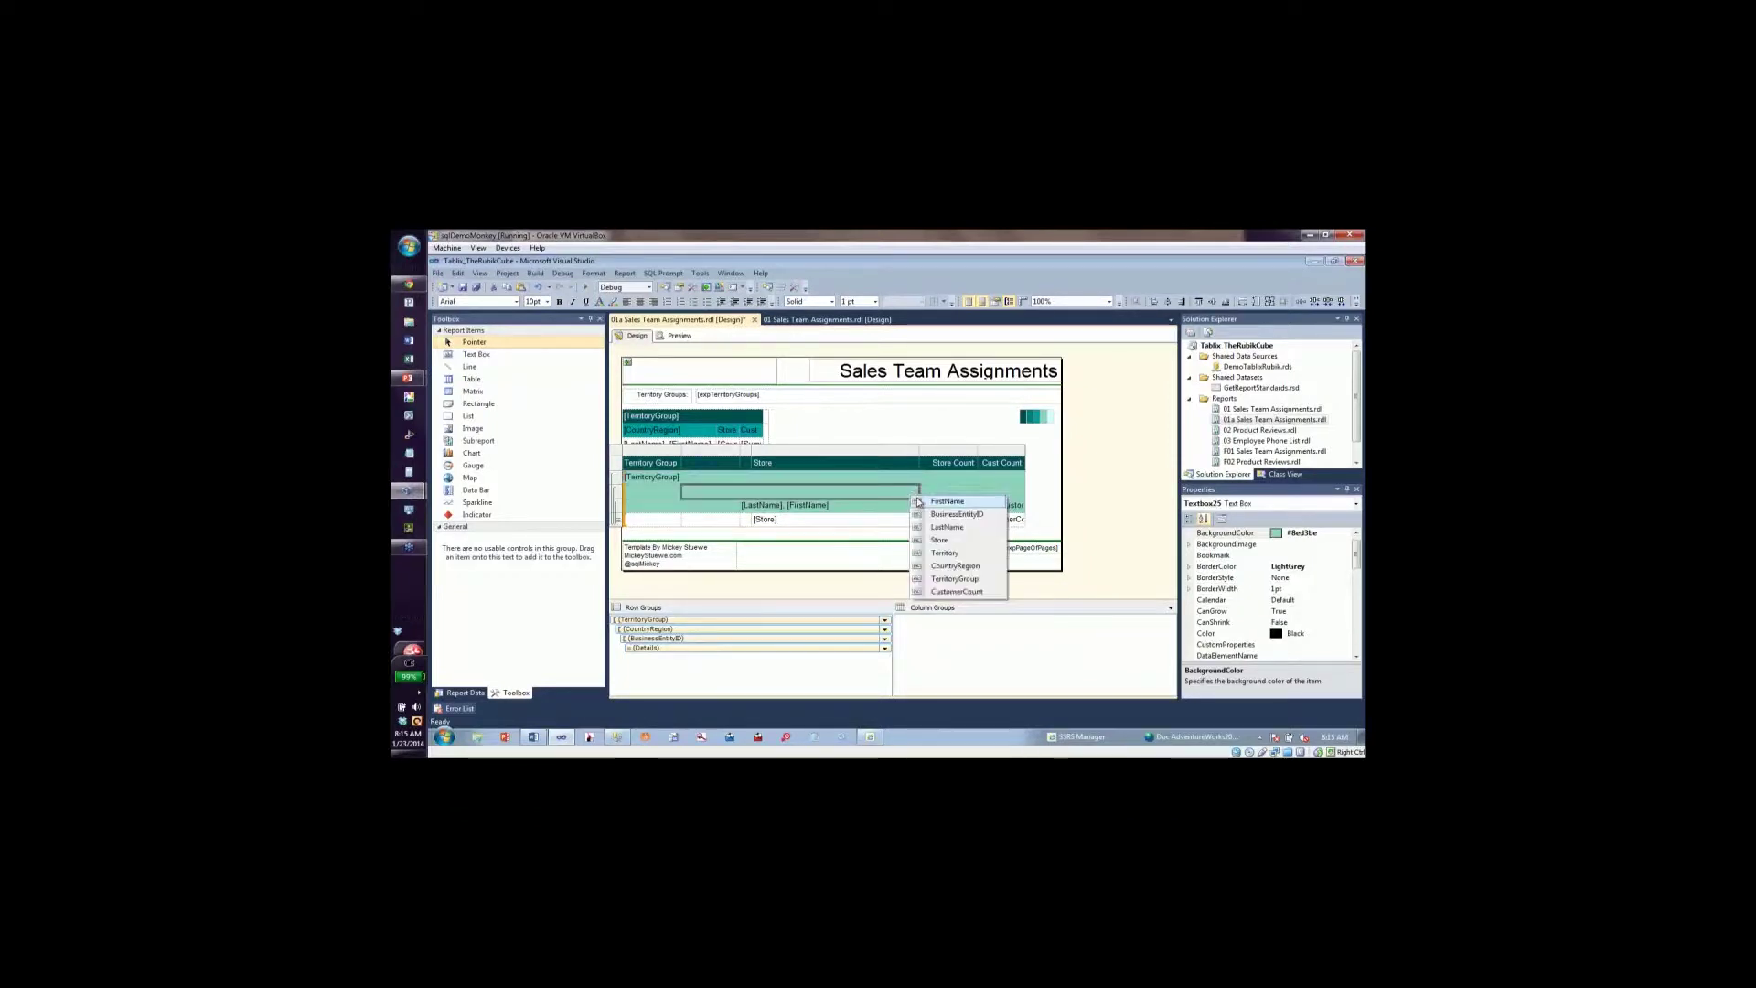
pyautogui.click(929, 569)
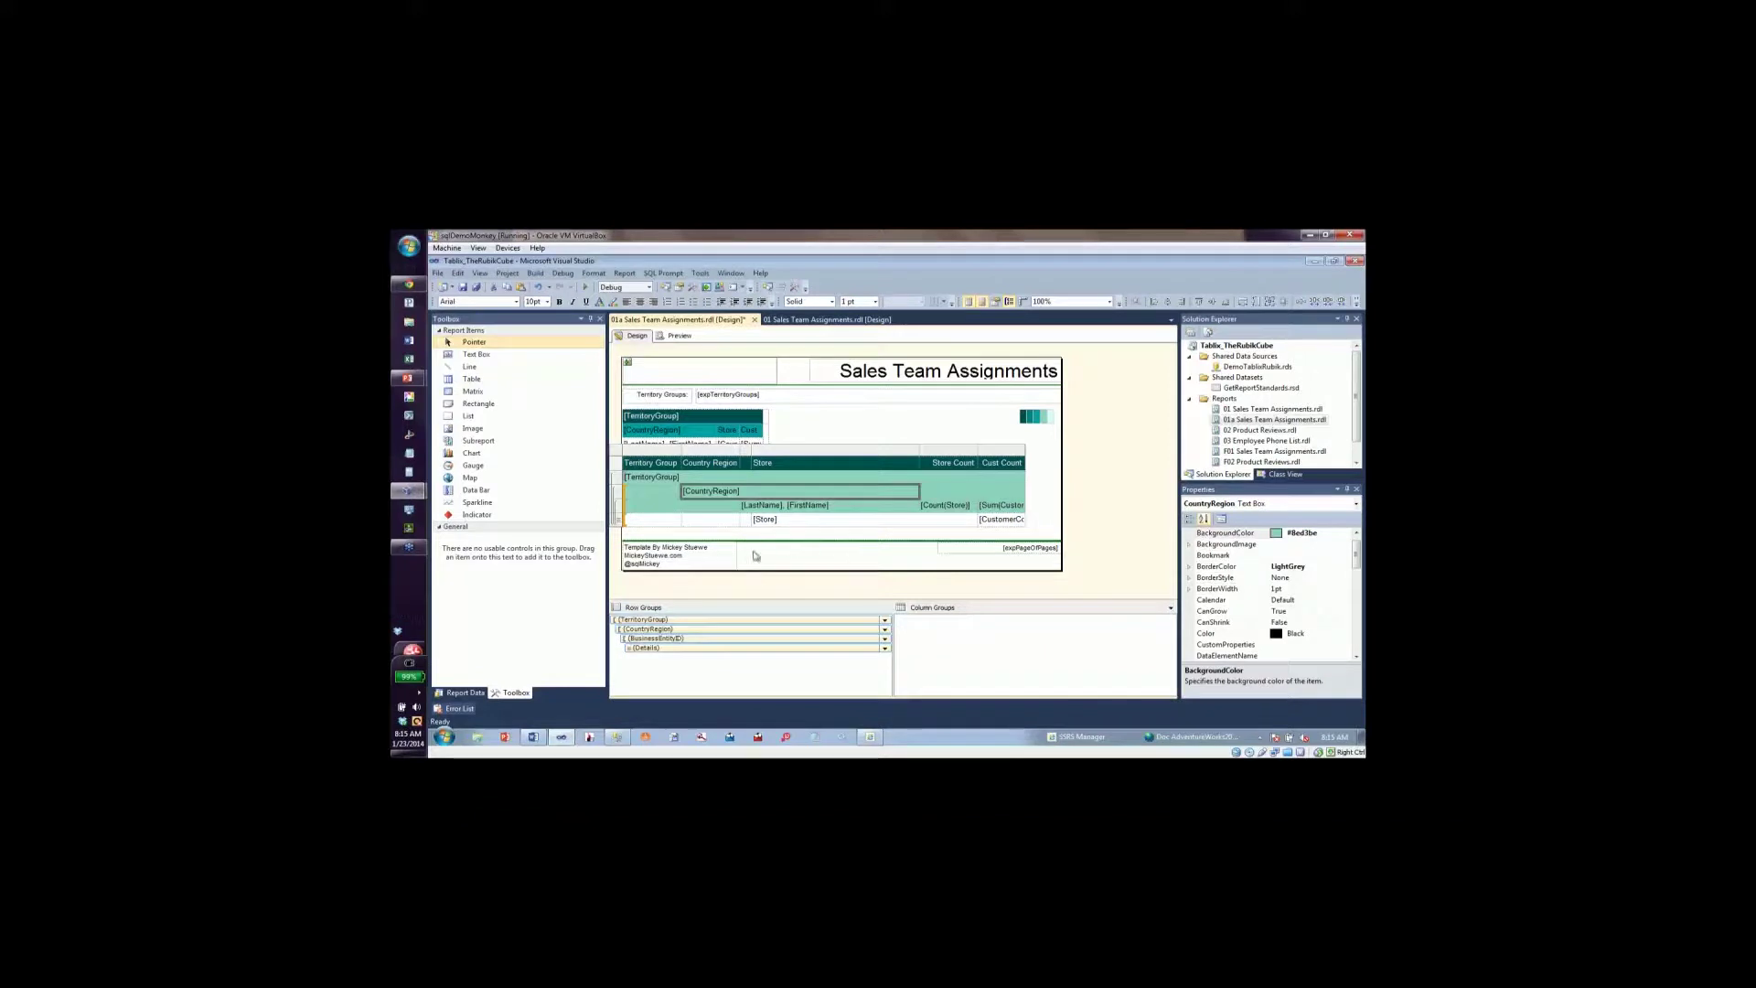
# Set the width of the store table's Country Region column to 0.25 in.
pyautogui.click(709, 520)
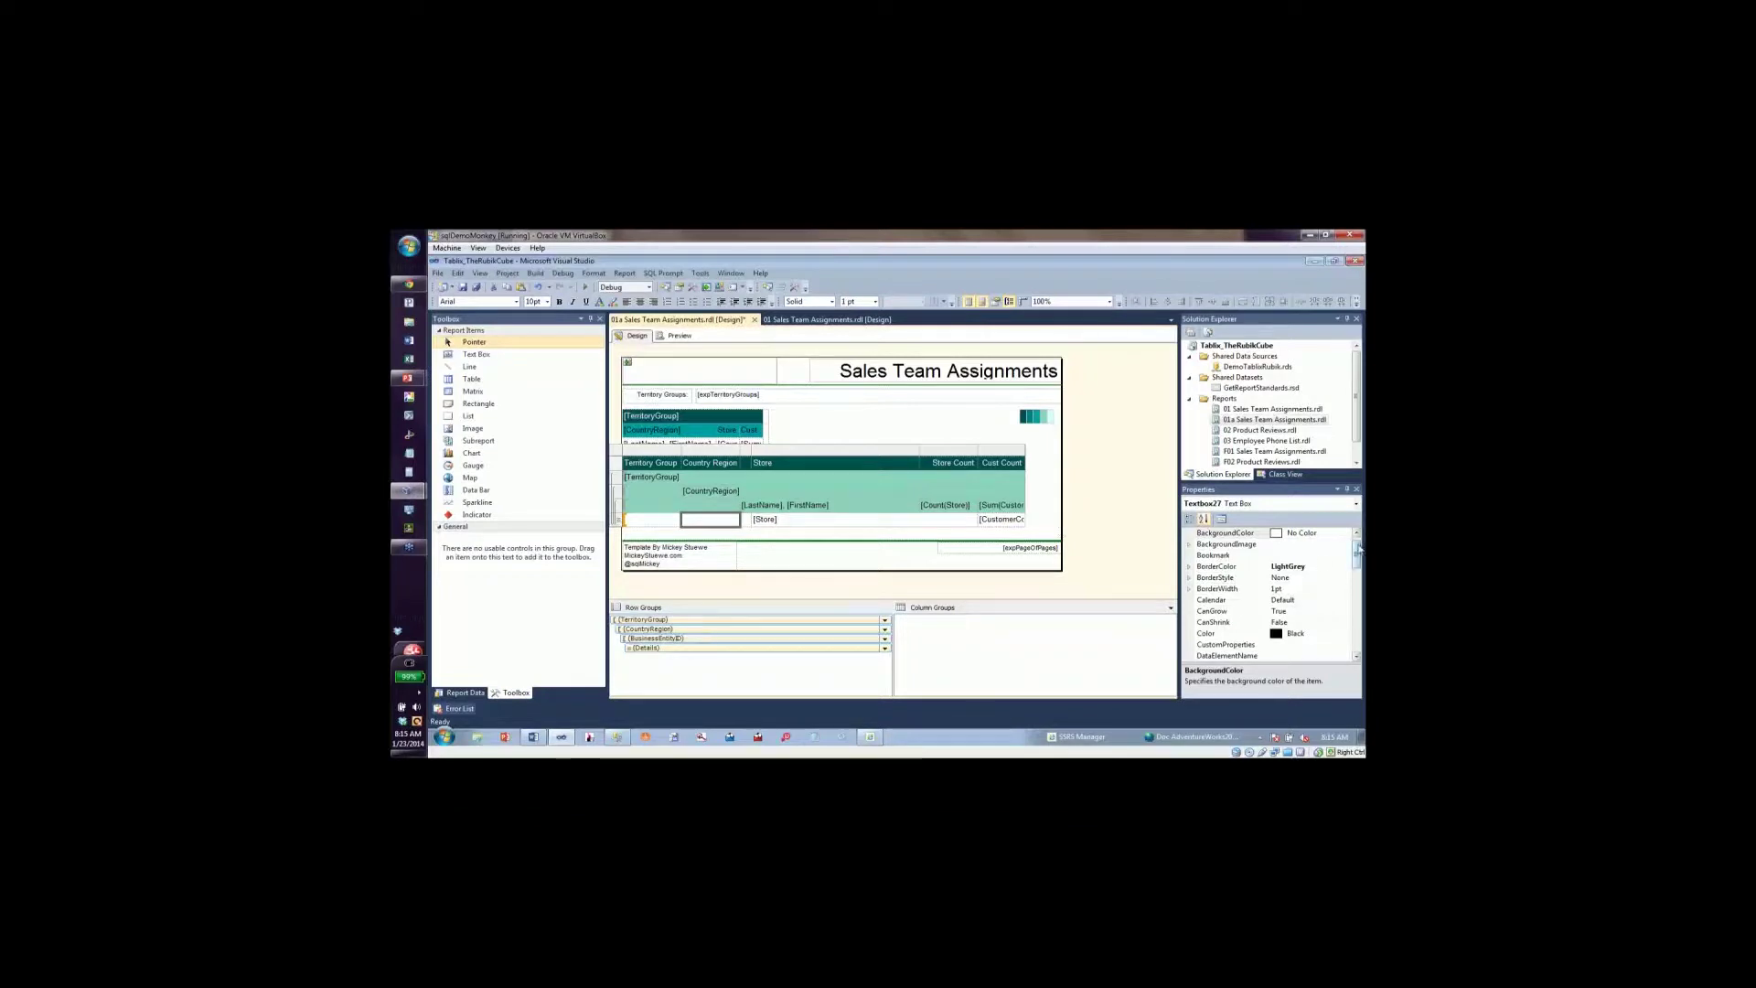
pyautogui.moveTo(1358, 548); pyautogui.dragTo(1360, 619)
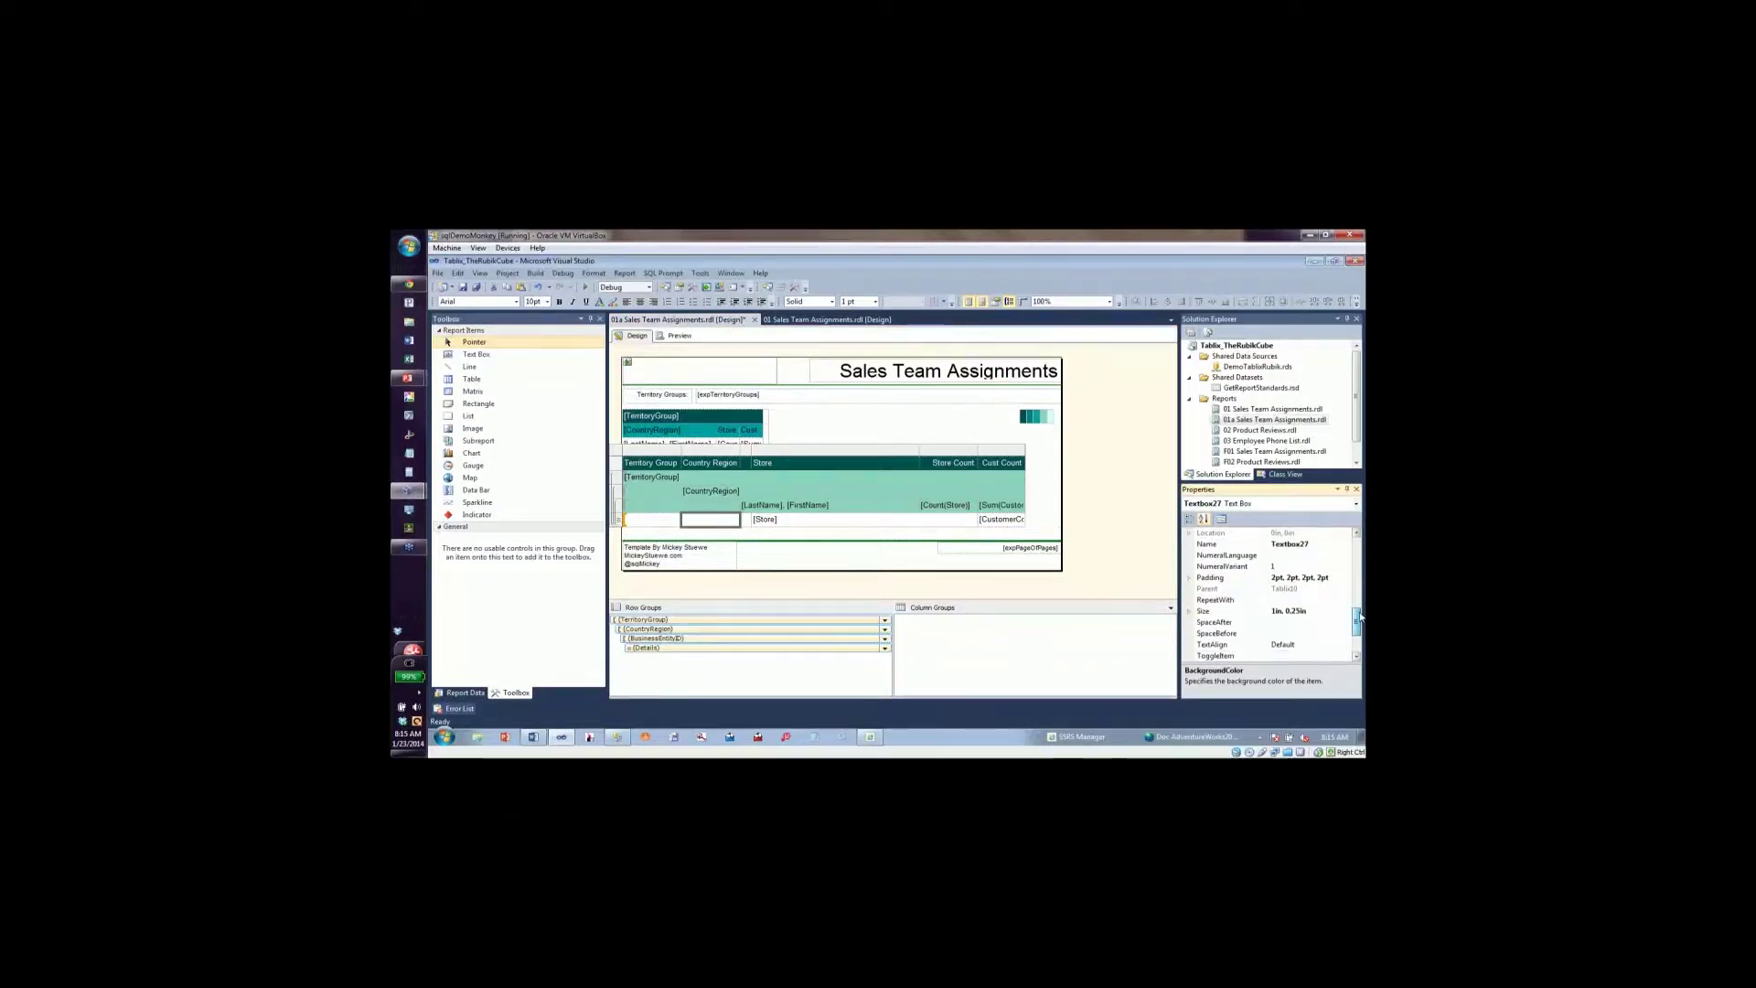
pyautogui.click(1189, 611)
pyautogui.click(1288, 621)
pyautogui.doubleClick(1289, 621)
pyautogui.write('.25')
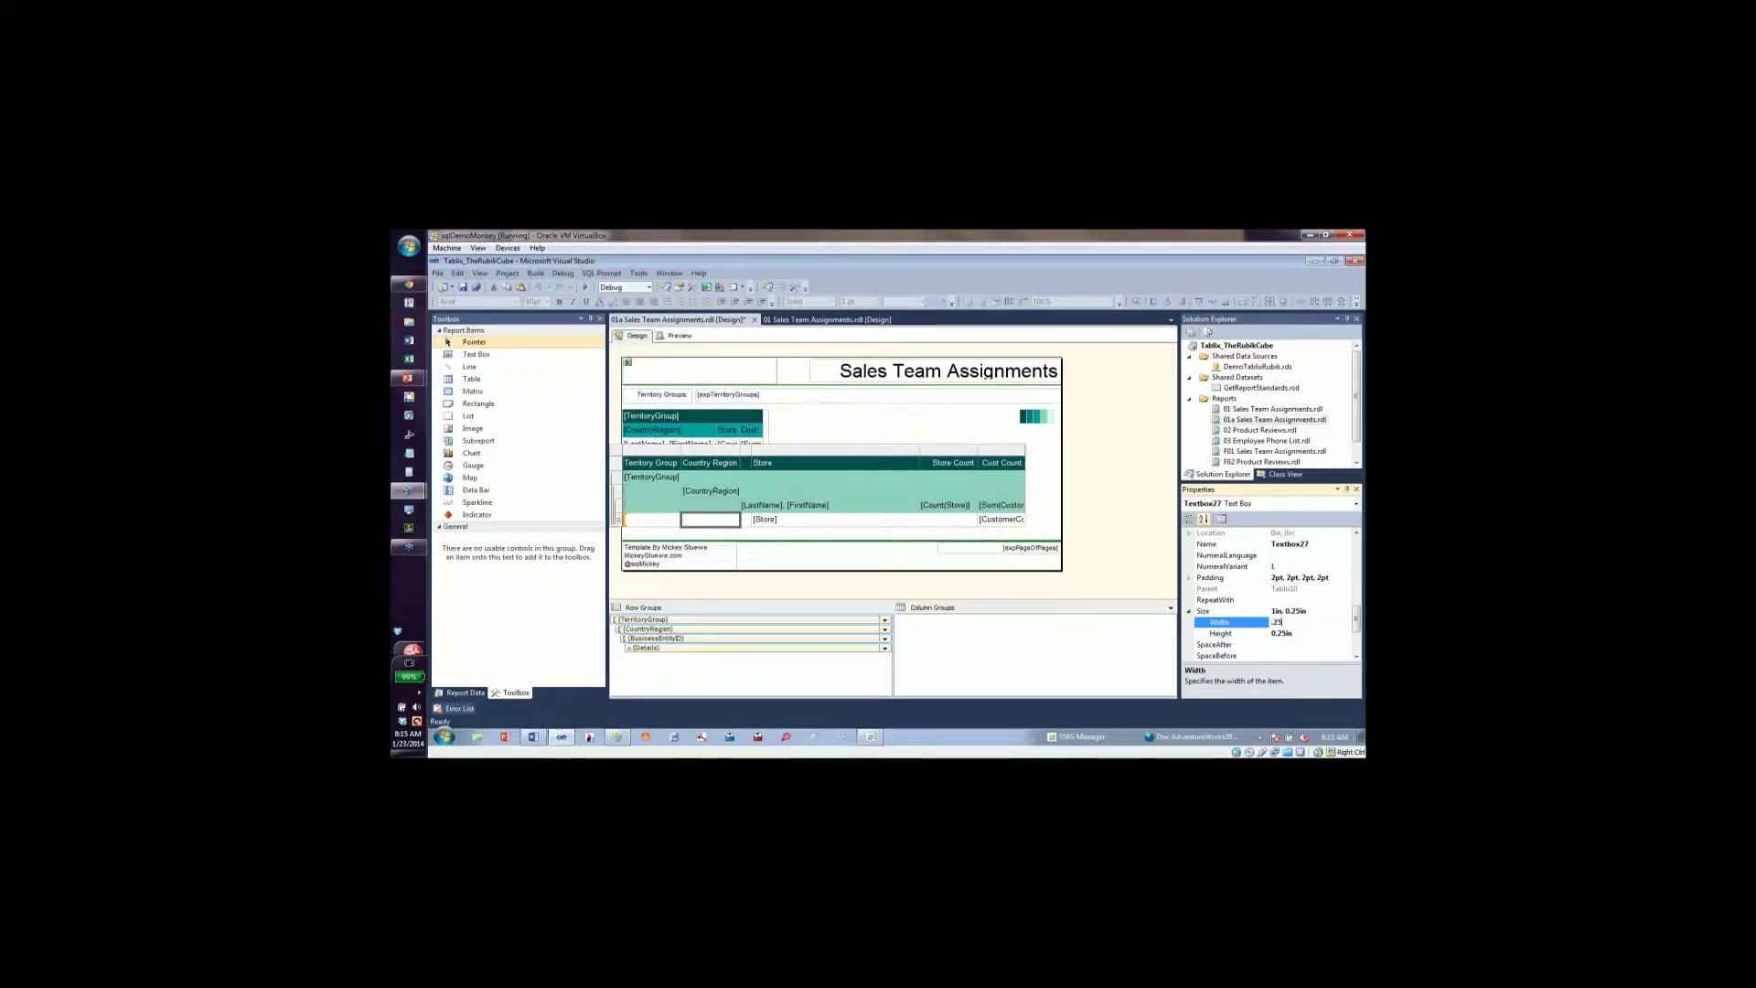
pyautogui.press('Return')
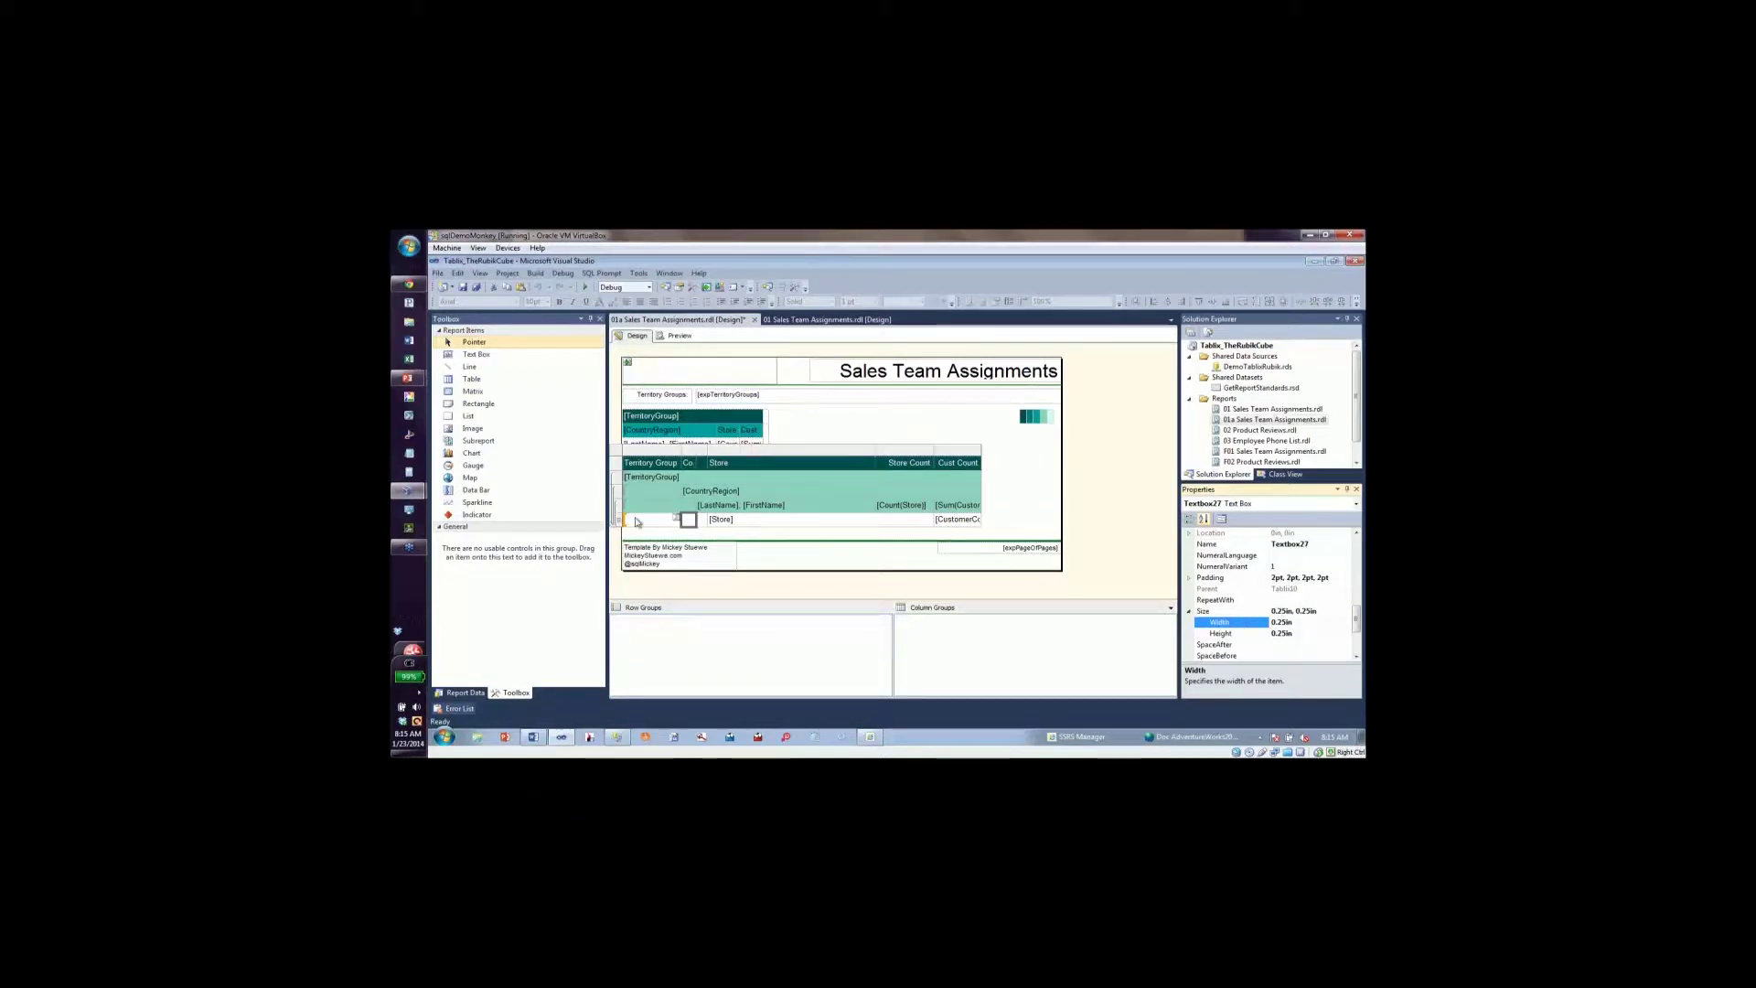
# Set the width of the store table's Territory Group column to 0.25 in.
pyautogui.click(1258, 622)
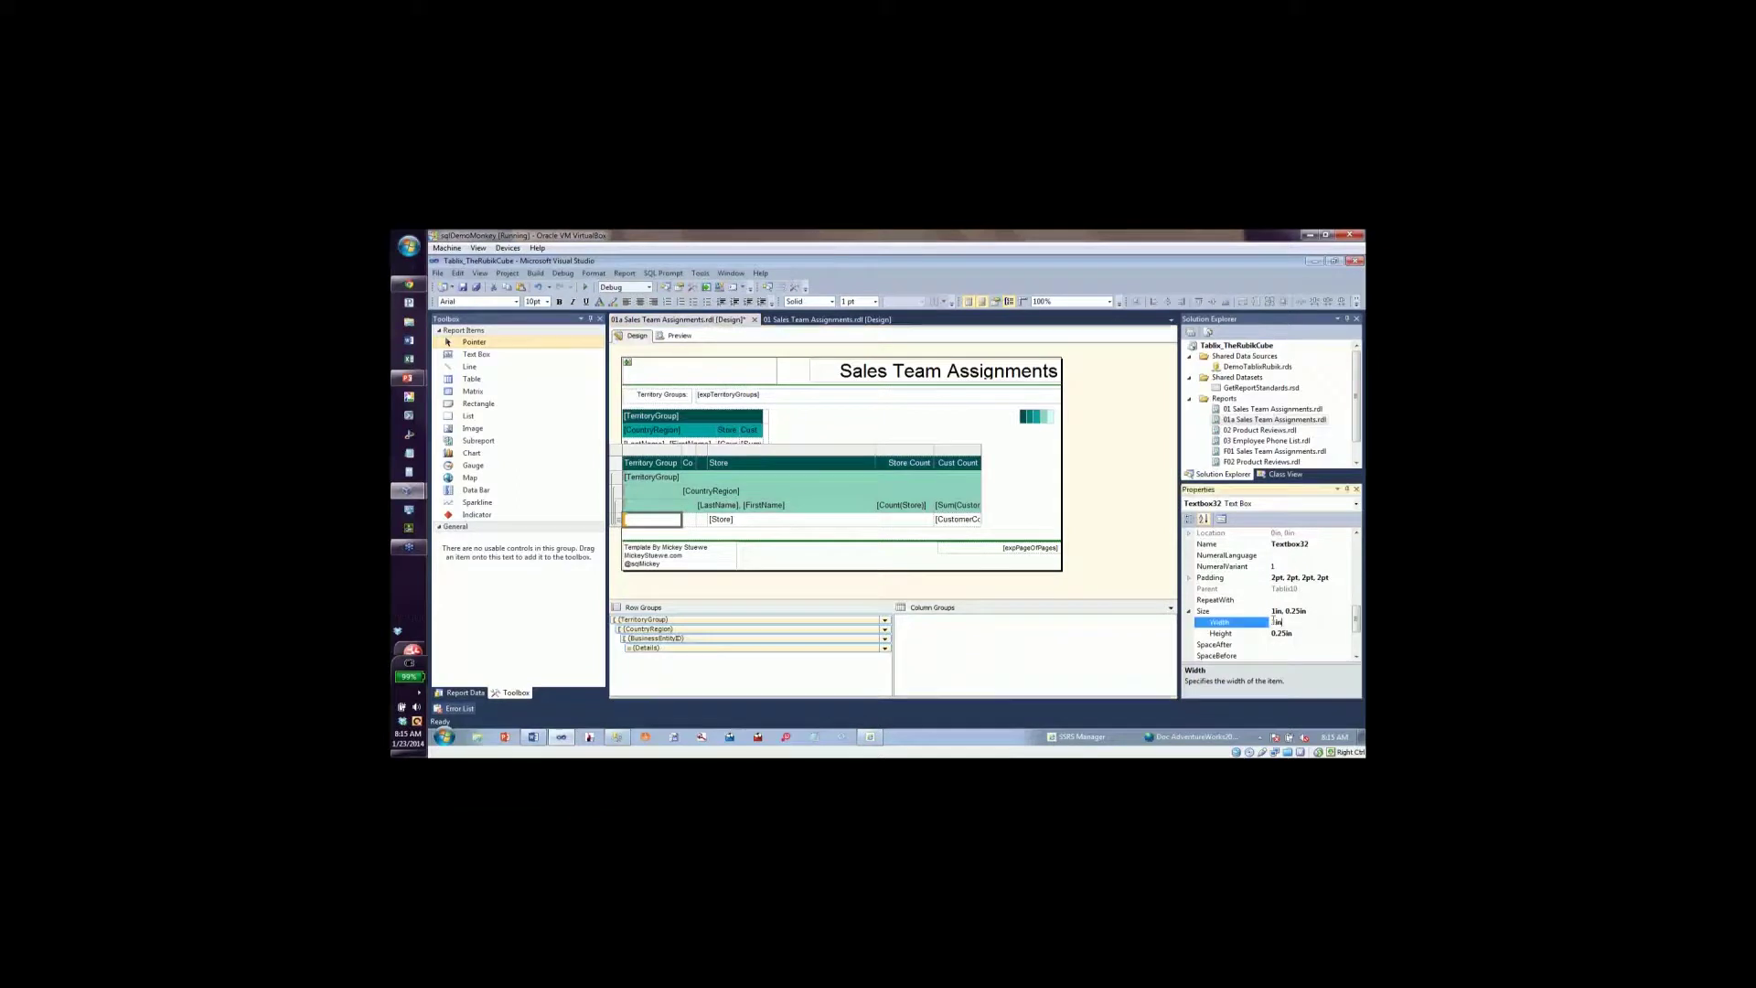
pyautogui.write('.25')
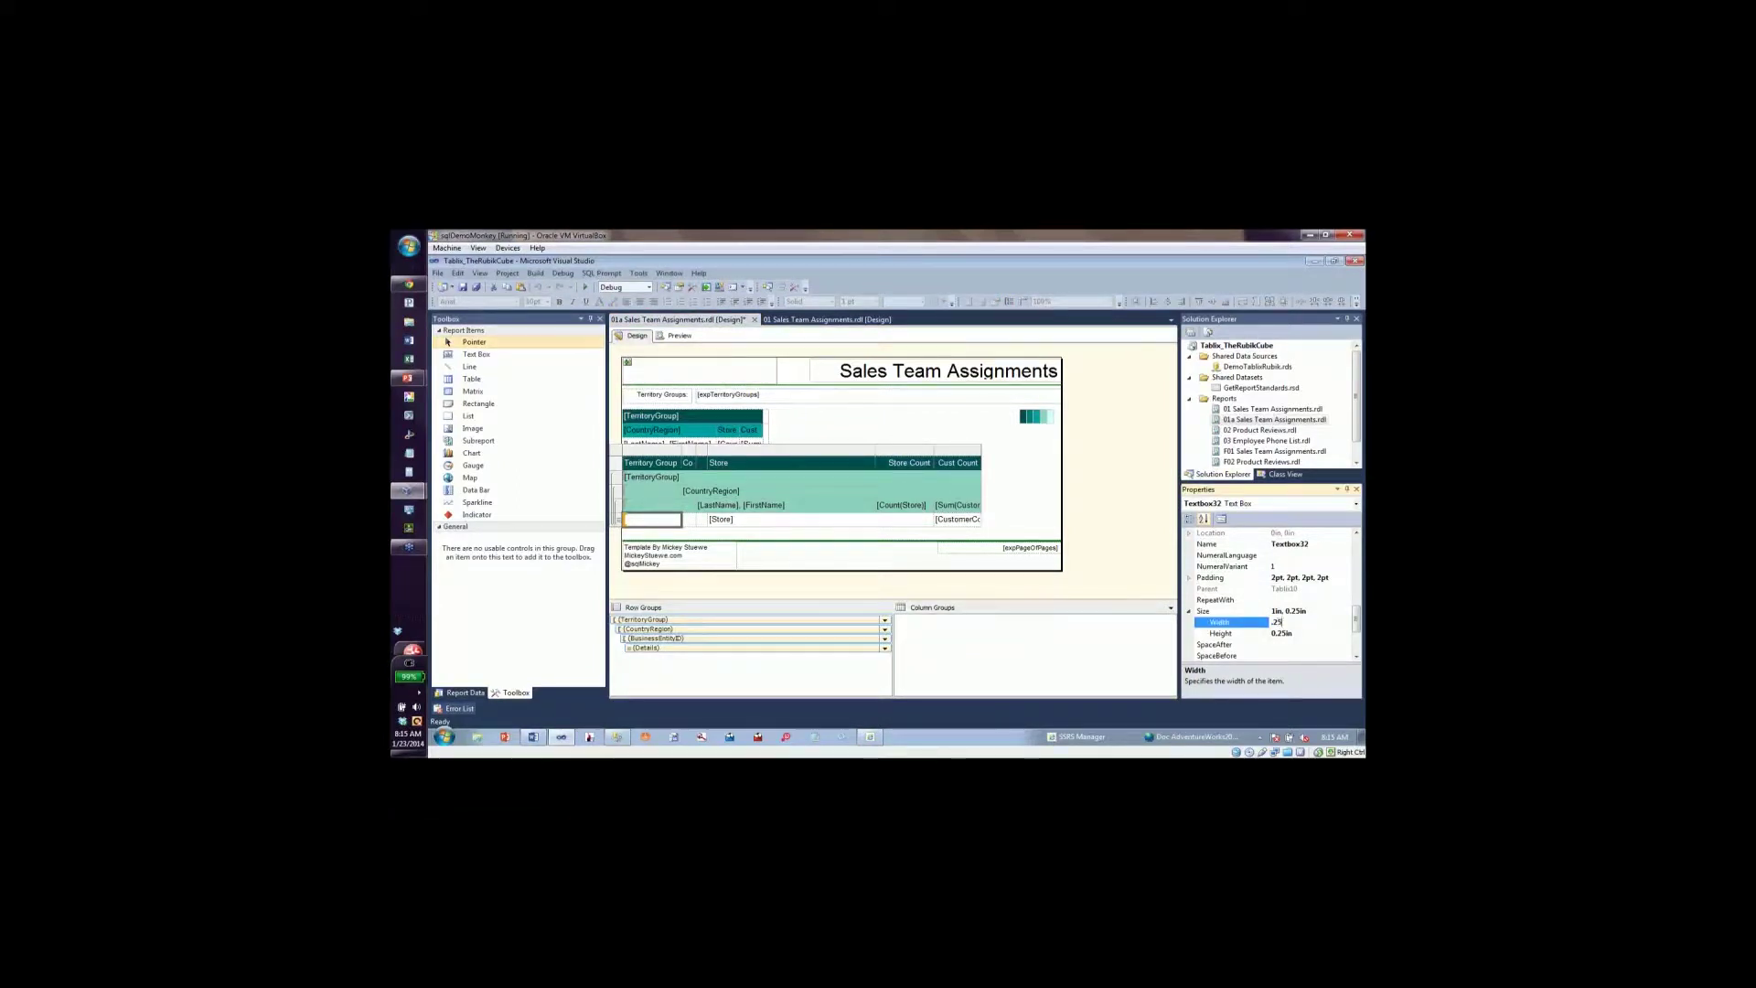
pyautogui.press('Return')
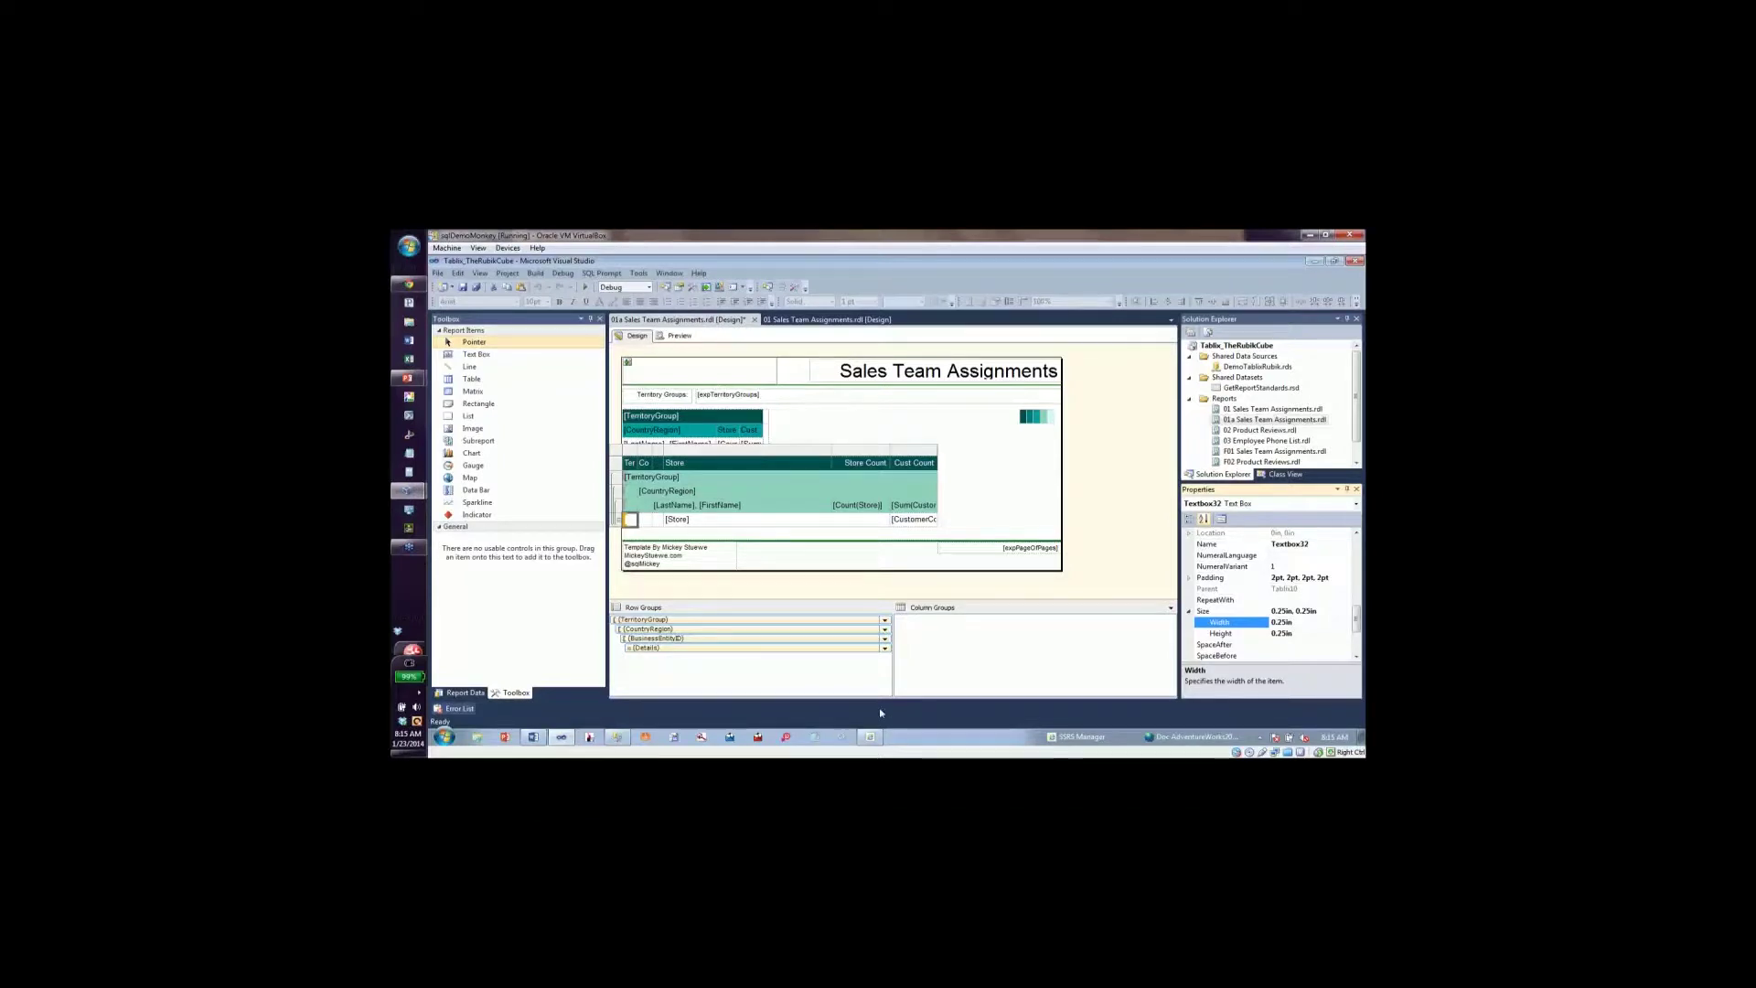
# Set the background of the two blank cells before the salesperson name to No Color.
pyautogui.click(644, 506)
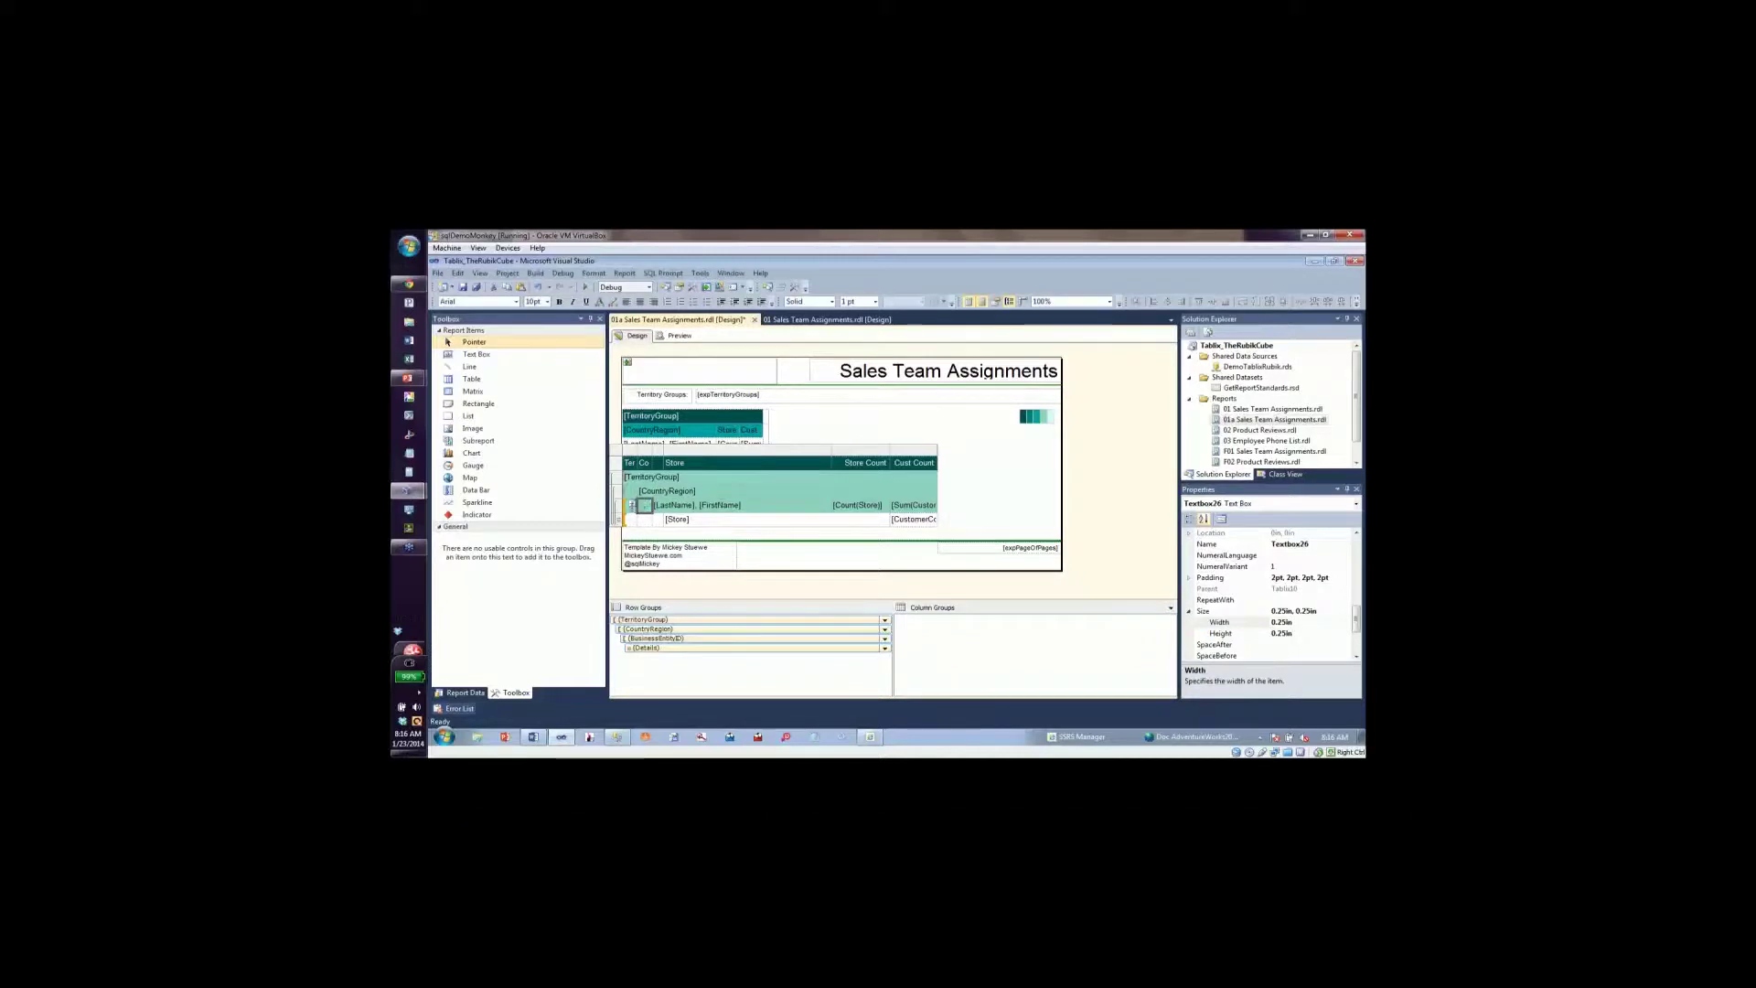
pyautogui.click(631, 508)
pyautogui.click(636, 510)
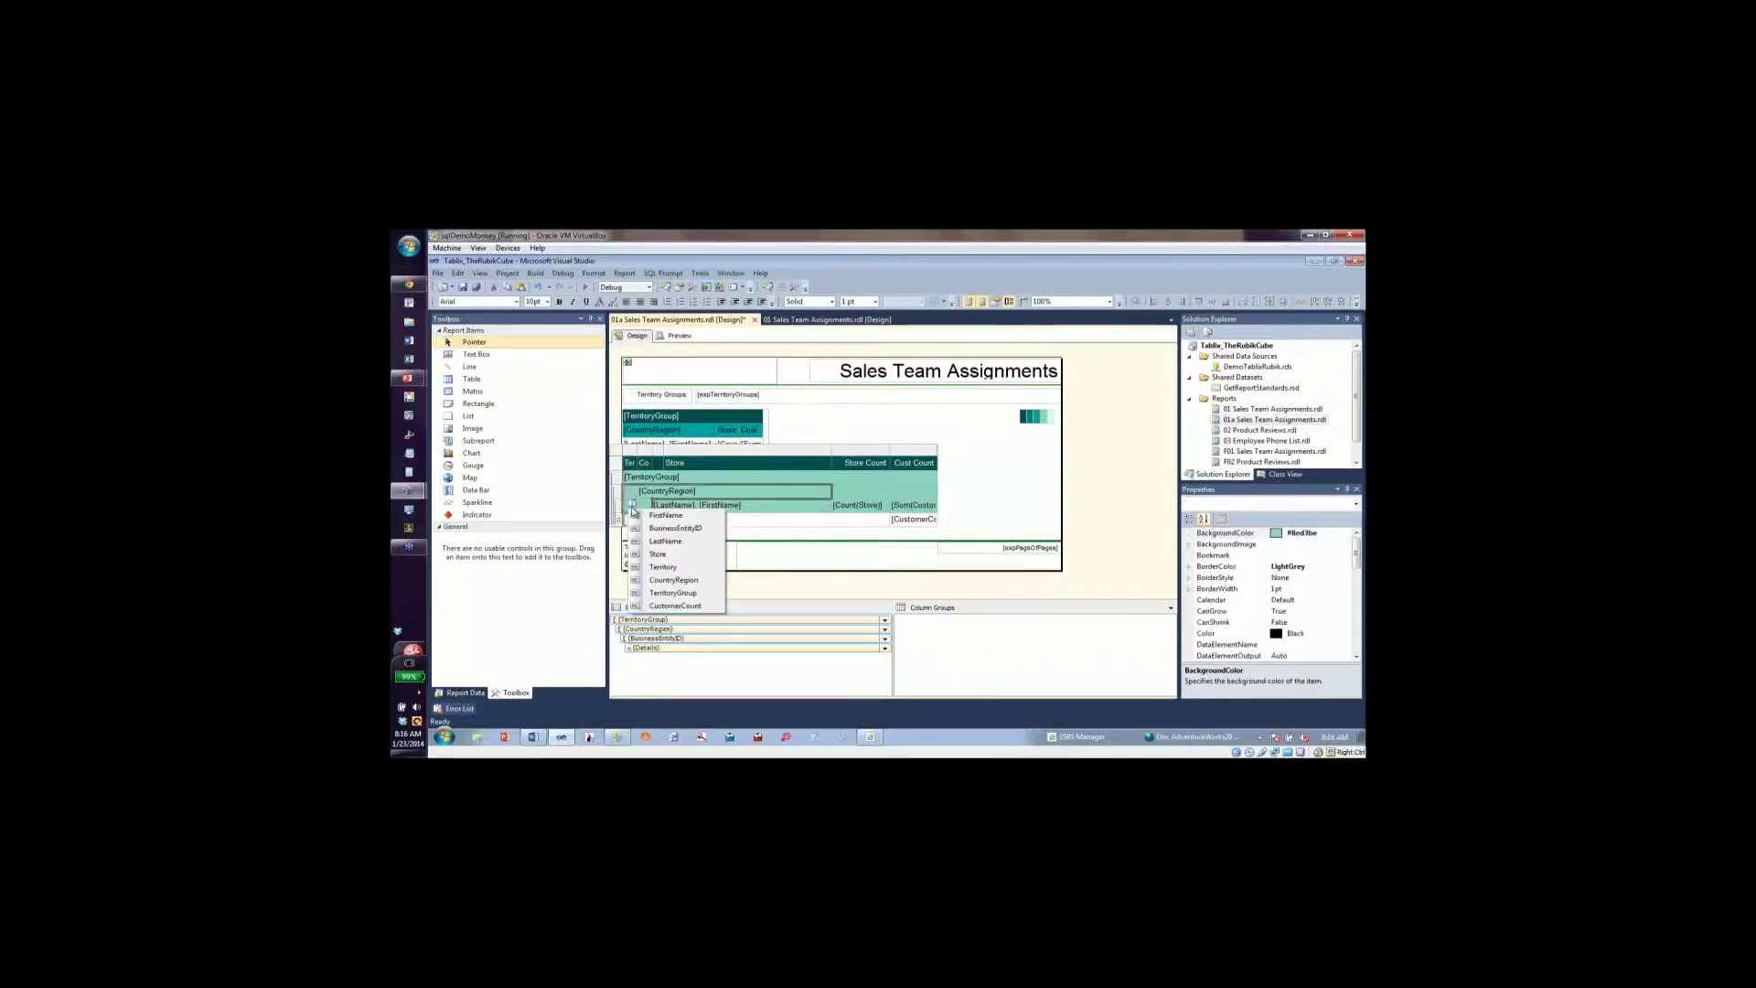
pyautogui.click(644, 508)
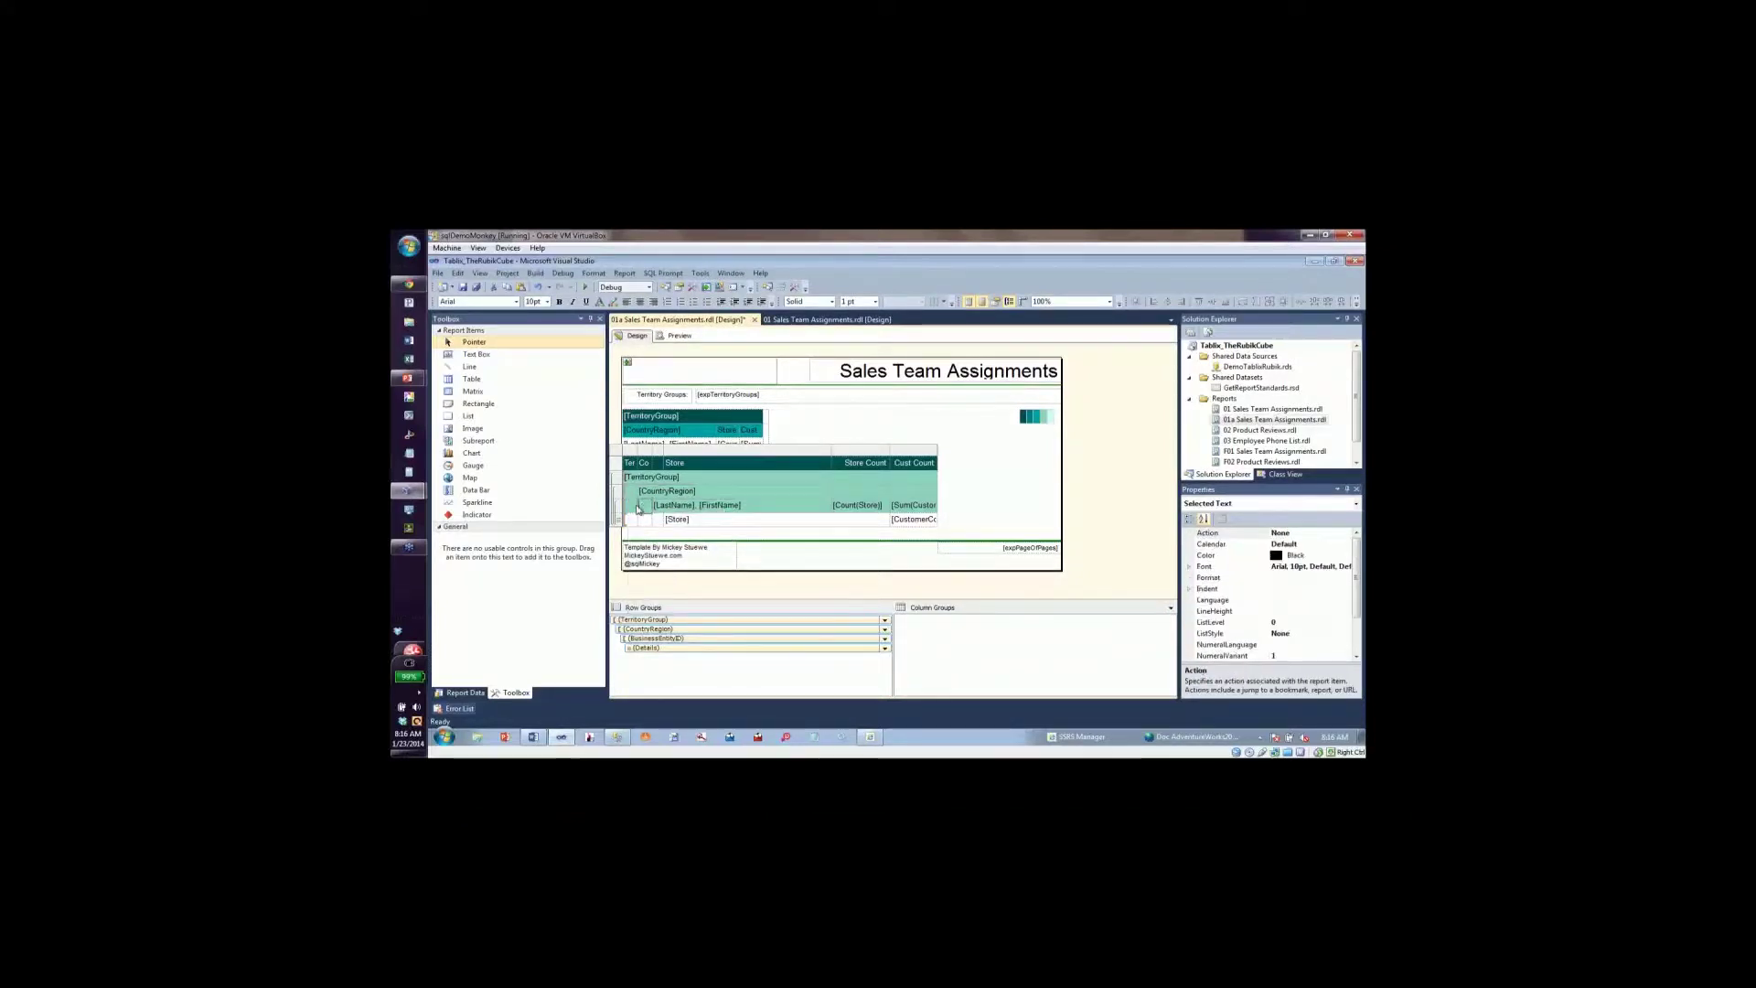
pyautogui.click(1333, 533)
pyautogui.click(1346, 533)
pyautogui.click(1281, 549)
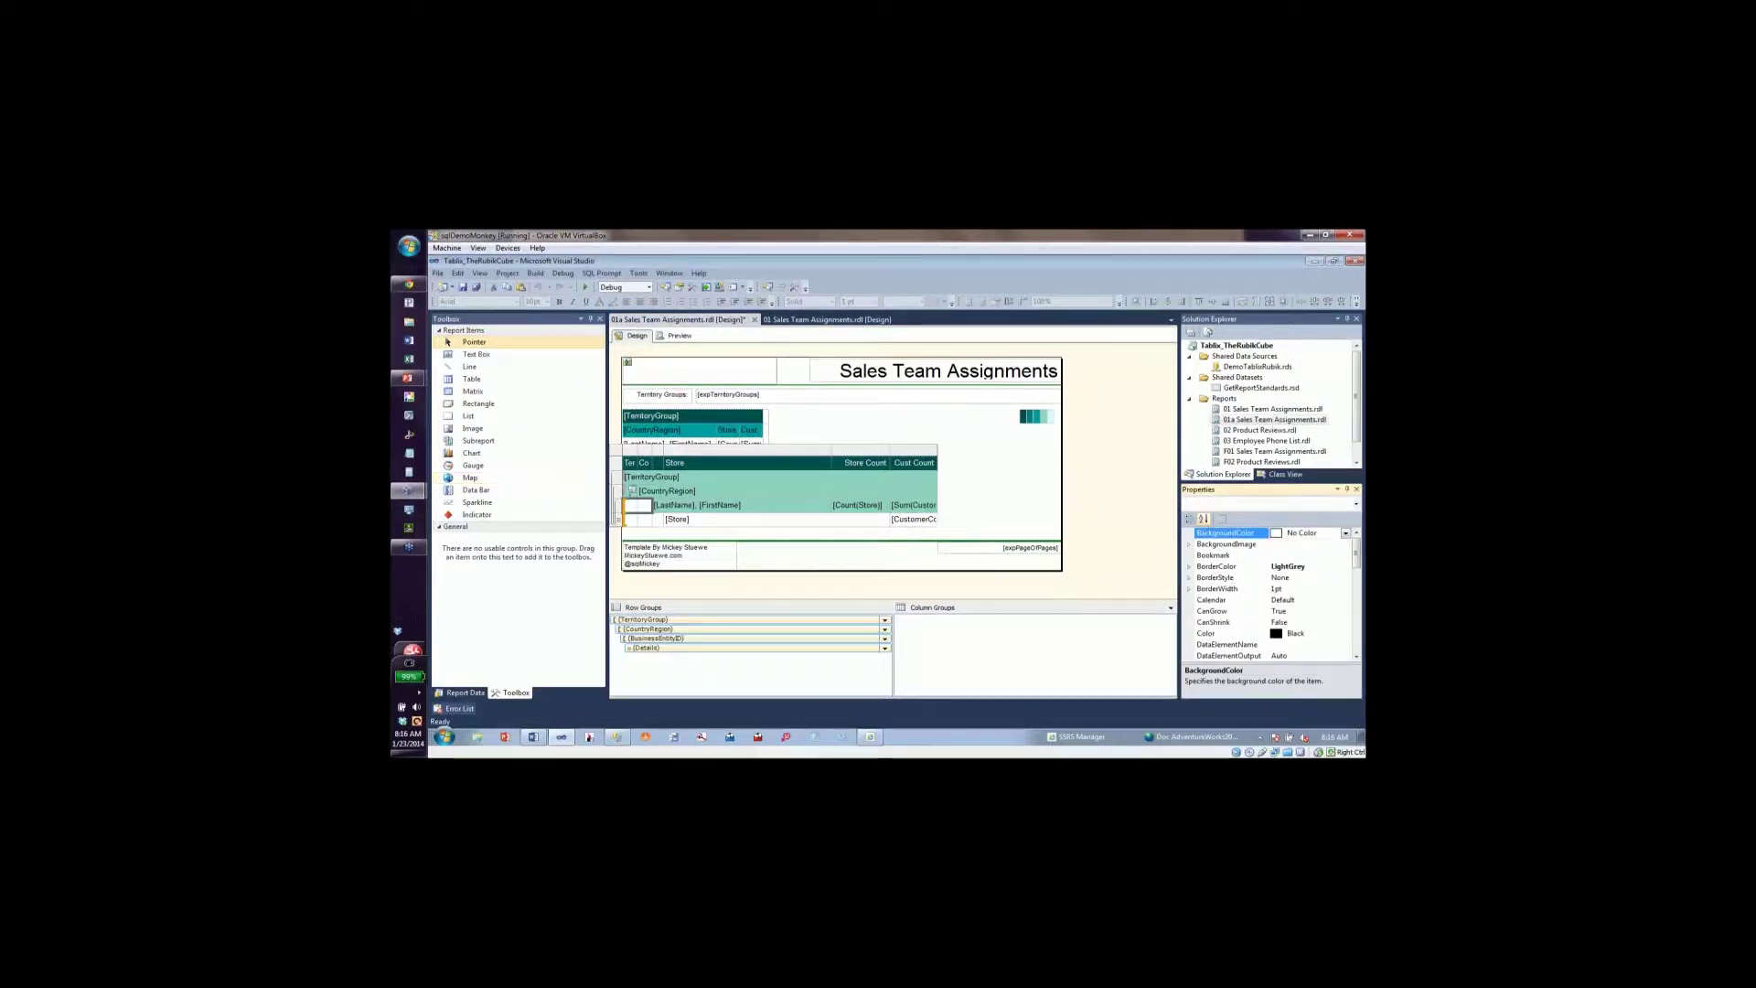
# Set the background of the blank cell before the CountryRegion header to No Color.
pyautogui.click(631, 492)
pyautogui.click(1341, 534)
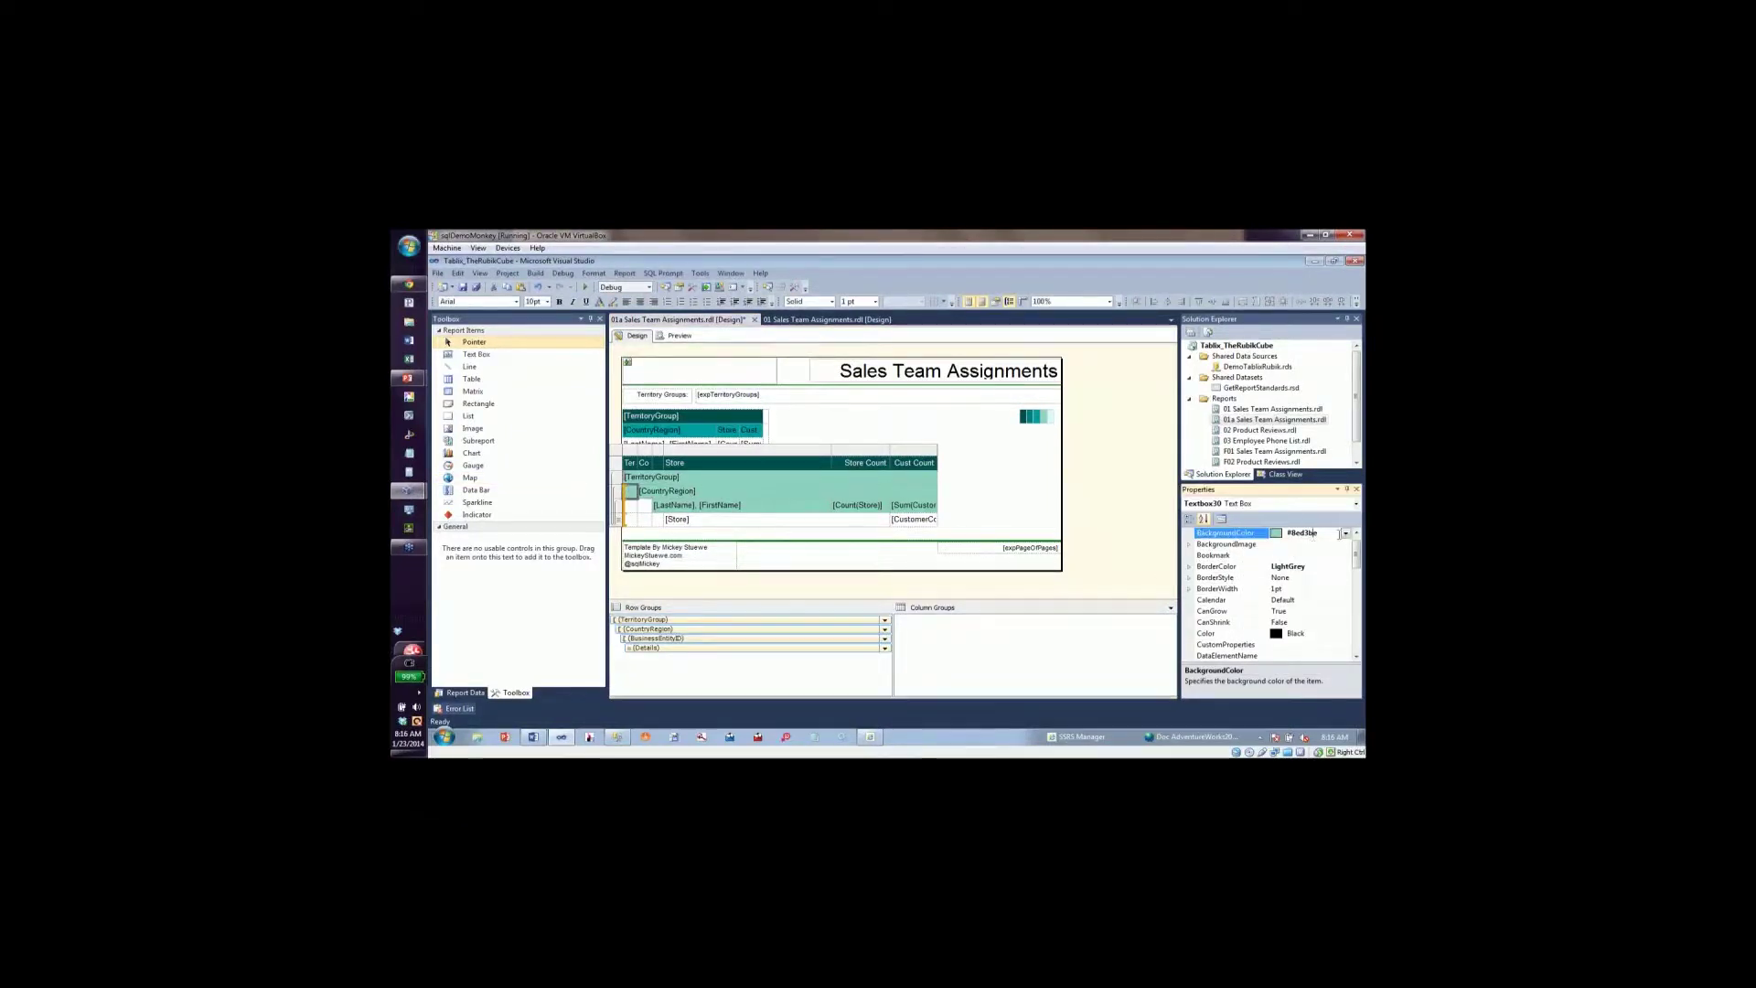
pyautogui.click(1345, 533)
pyautogui.click(1272, 549)
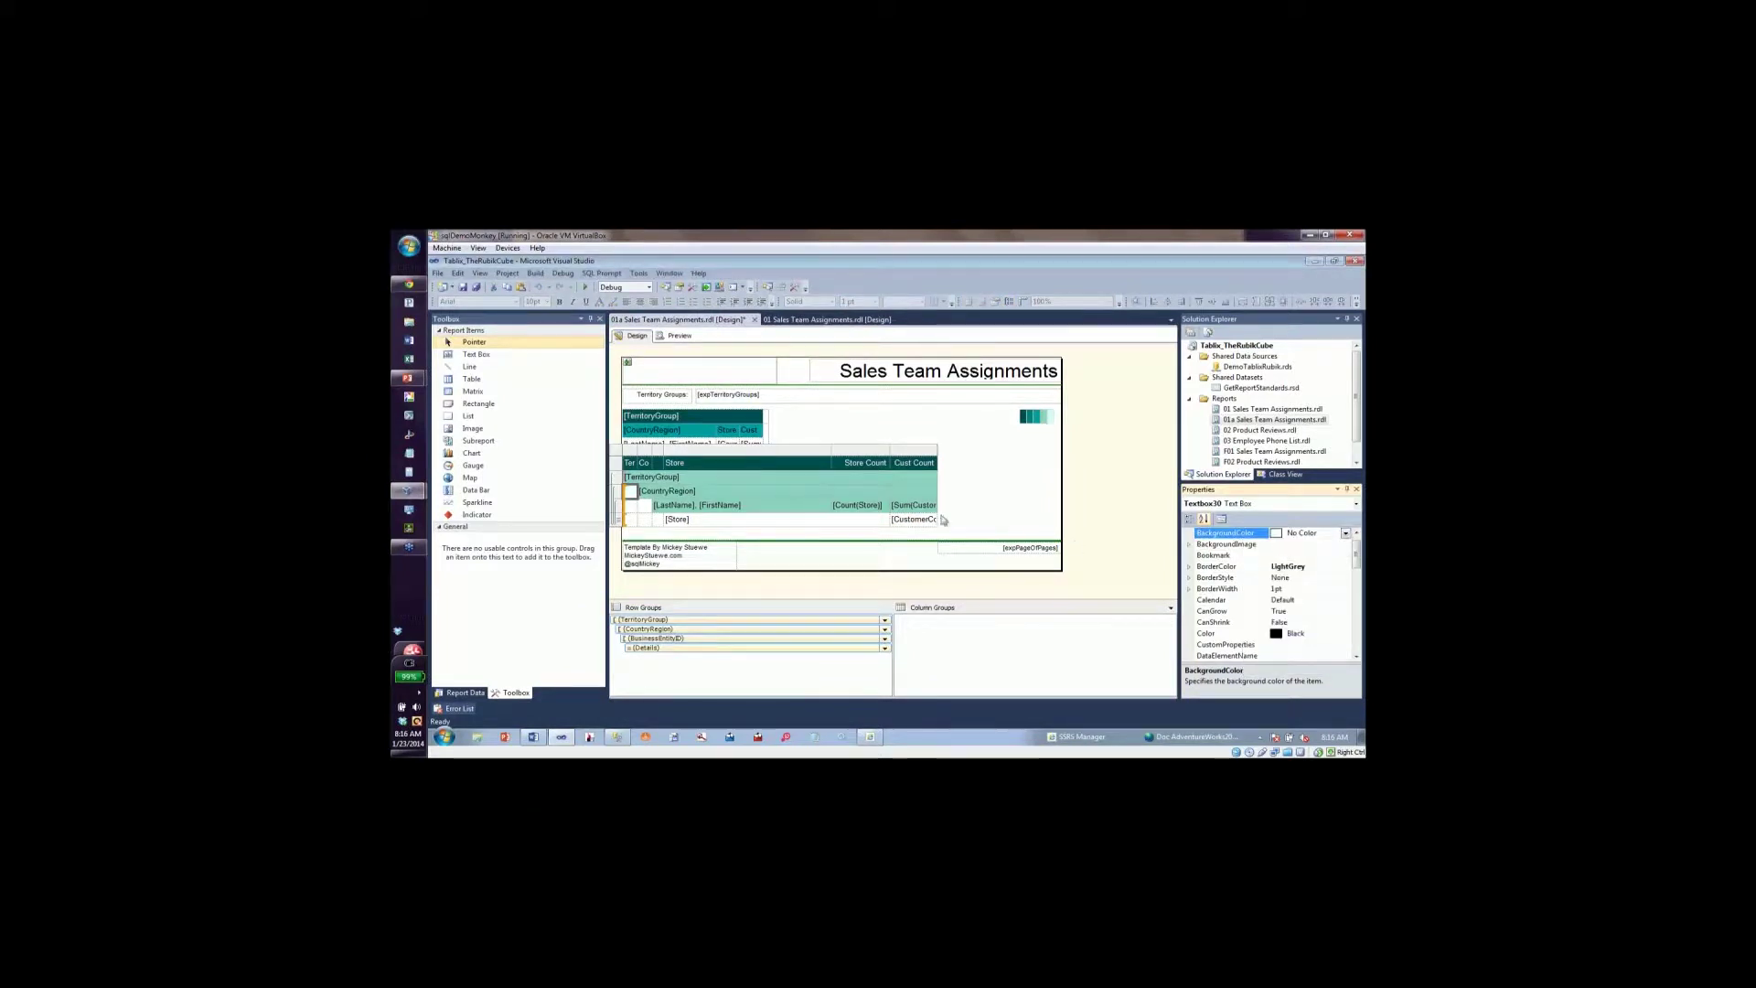
# Copy background color #00a1a1 from the palette's second swatch and apply it to the CountryRegion header cells.
pyautogui.click(1036, 424)
pyautogui.click(1036, 424)
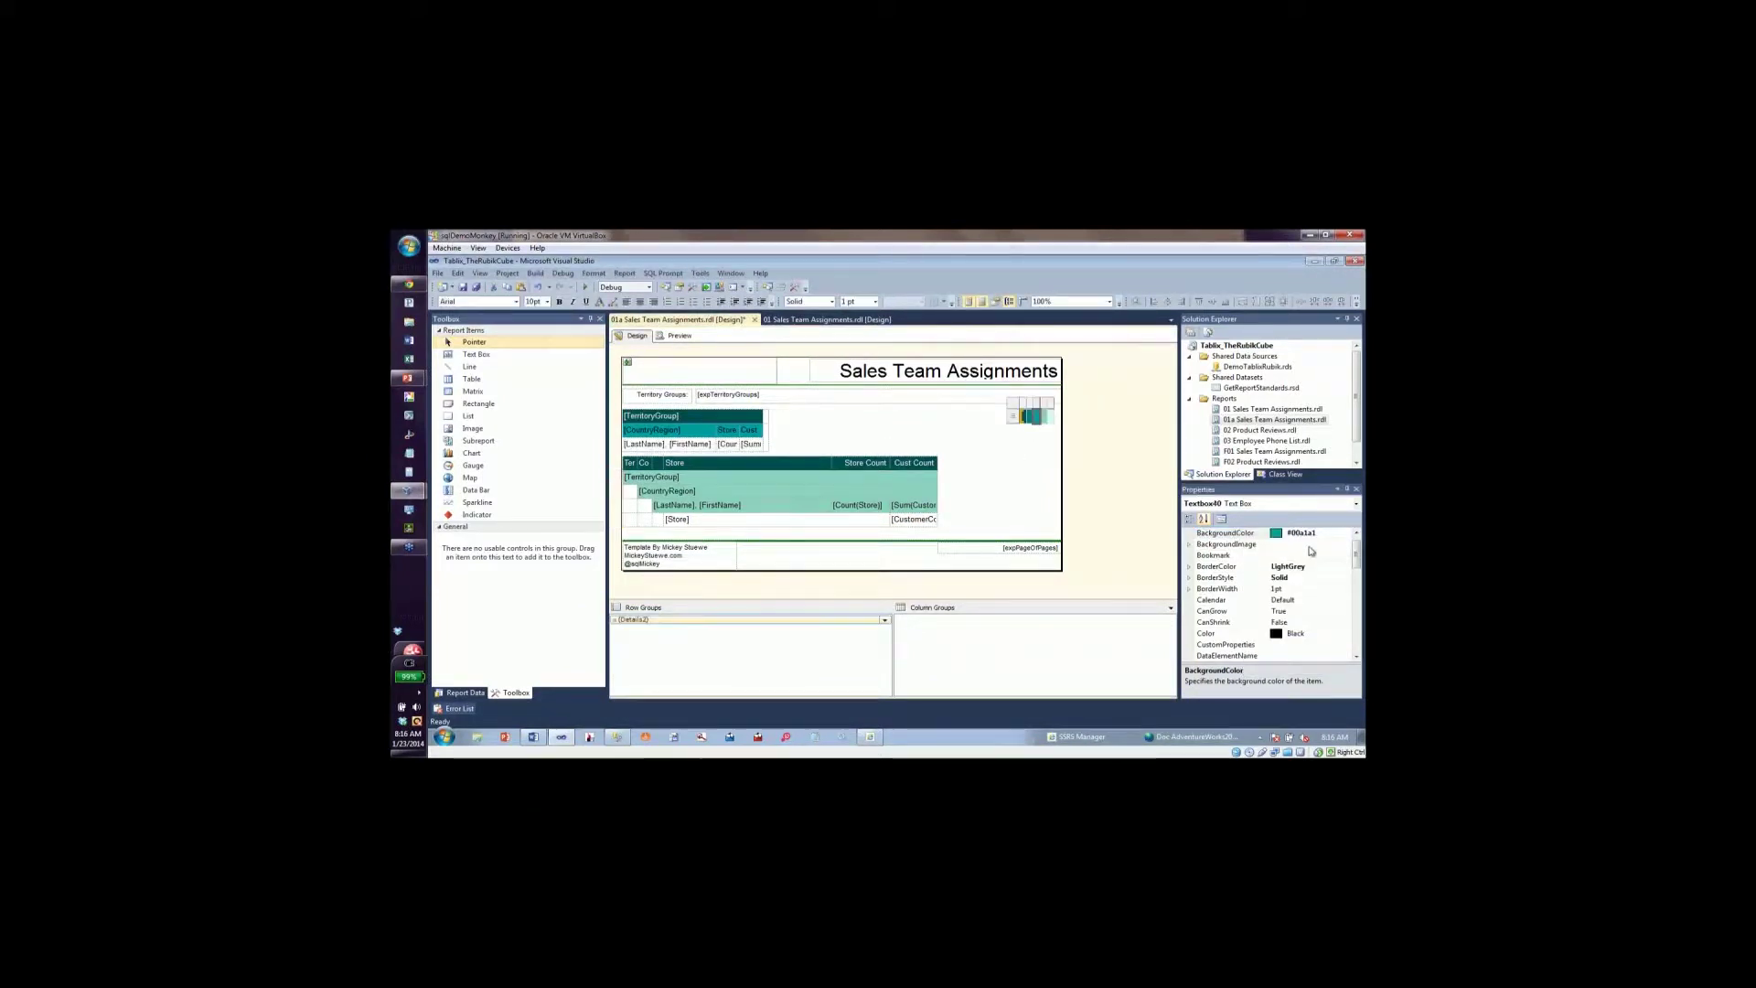
pyautogui.moveTo(1327, 535); pyautogui.dragTo(1290, 533)
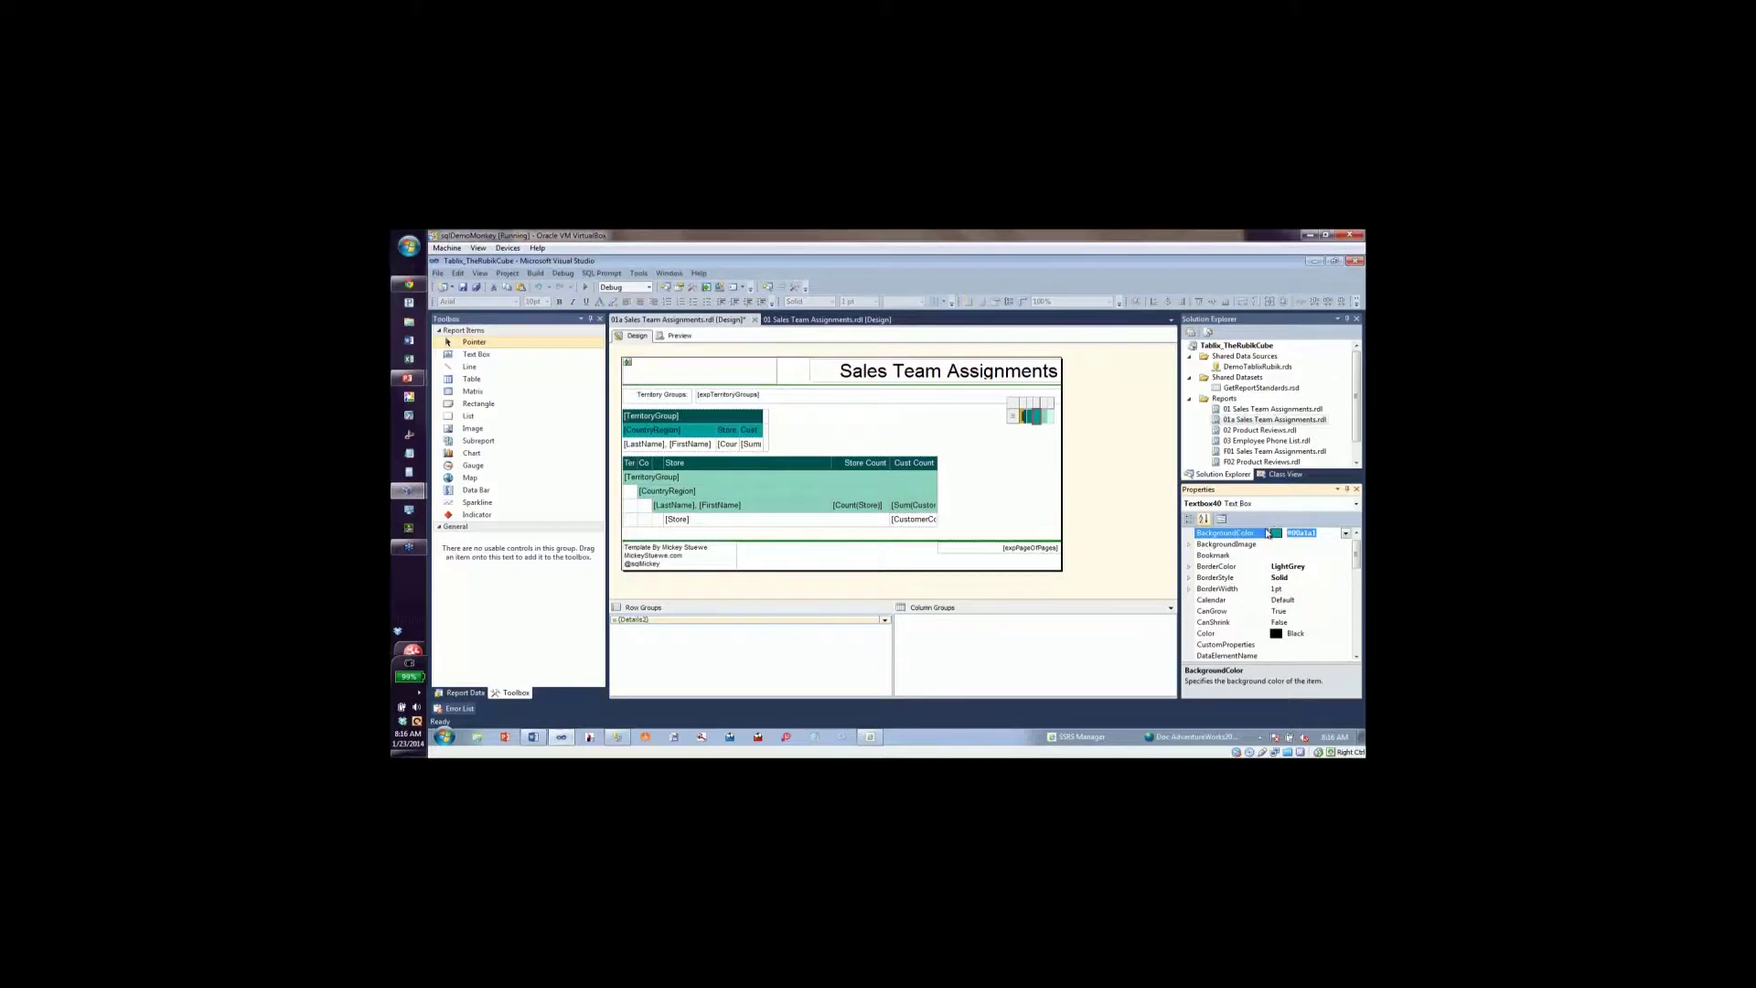
pyautogui.click(770, 493)
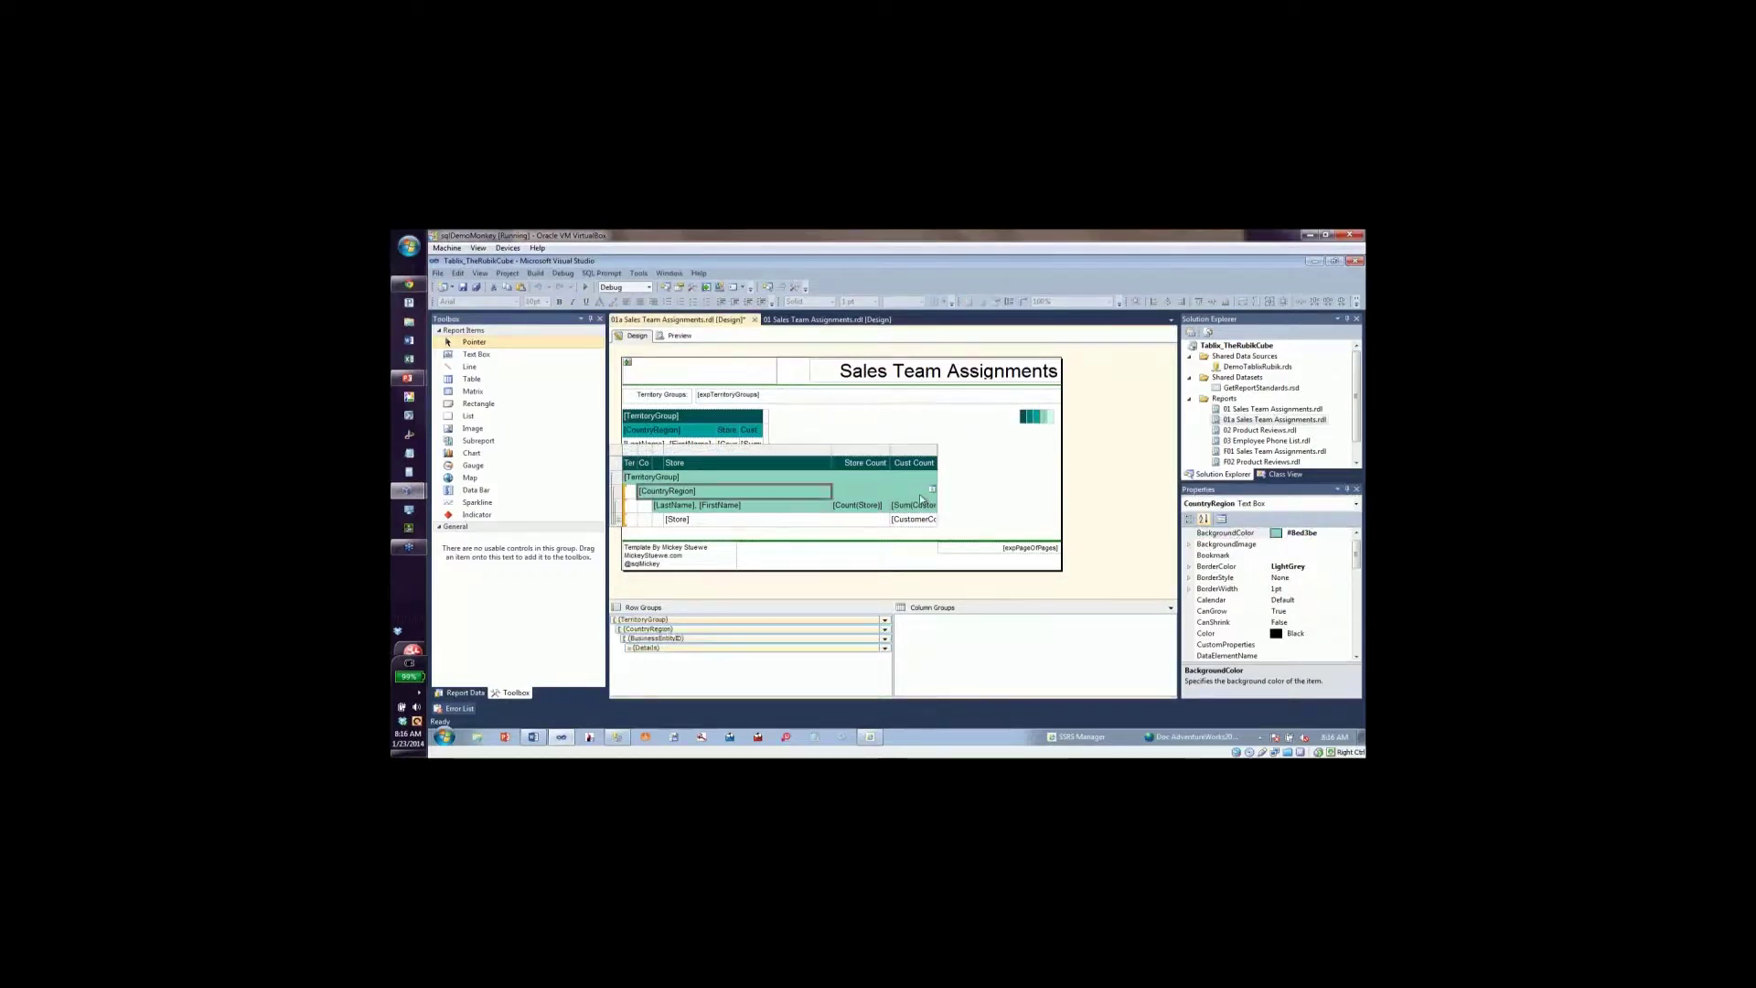
pyautogui.click(1317, 534)
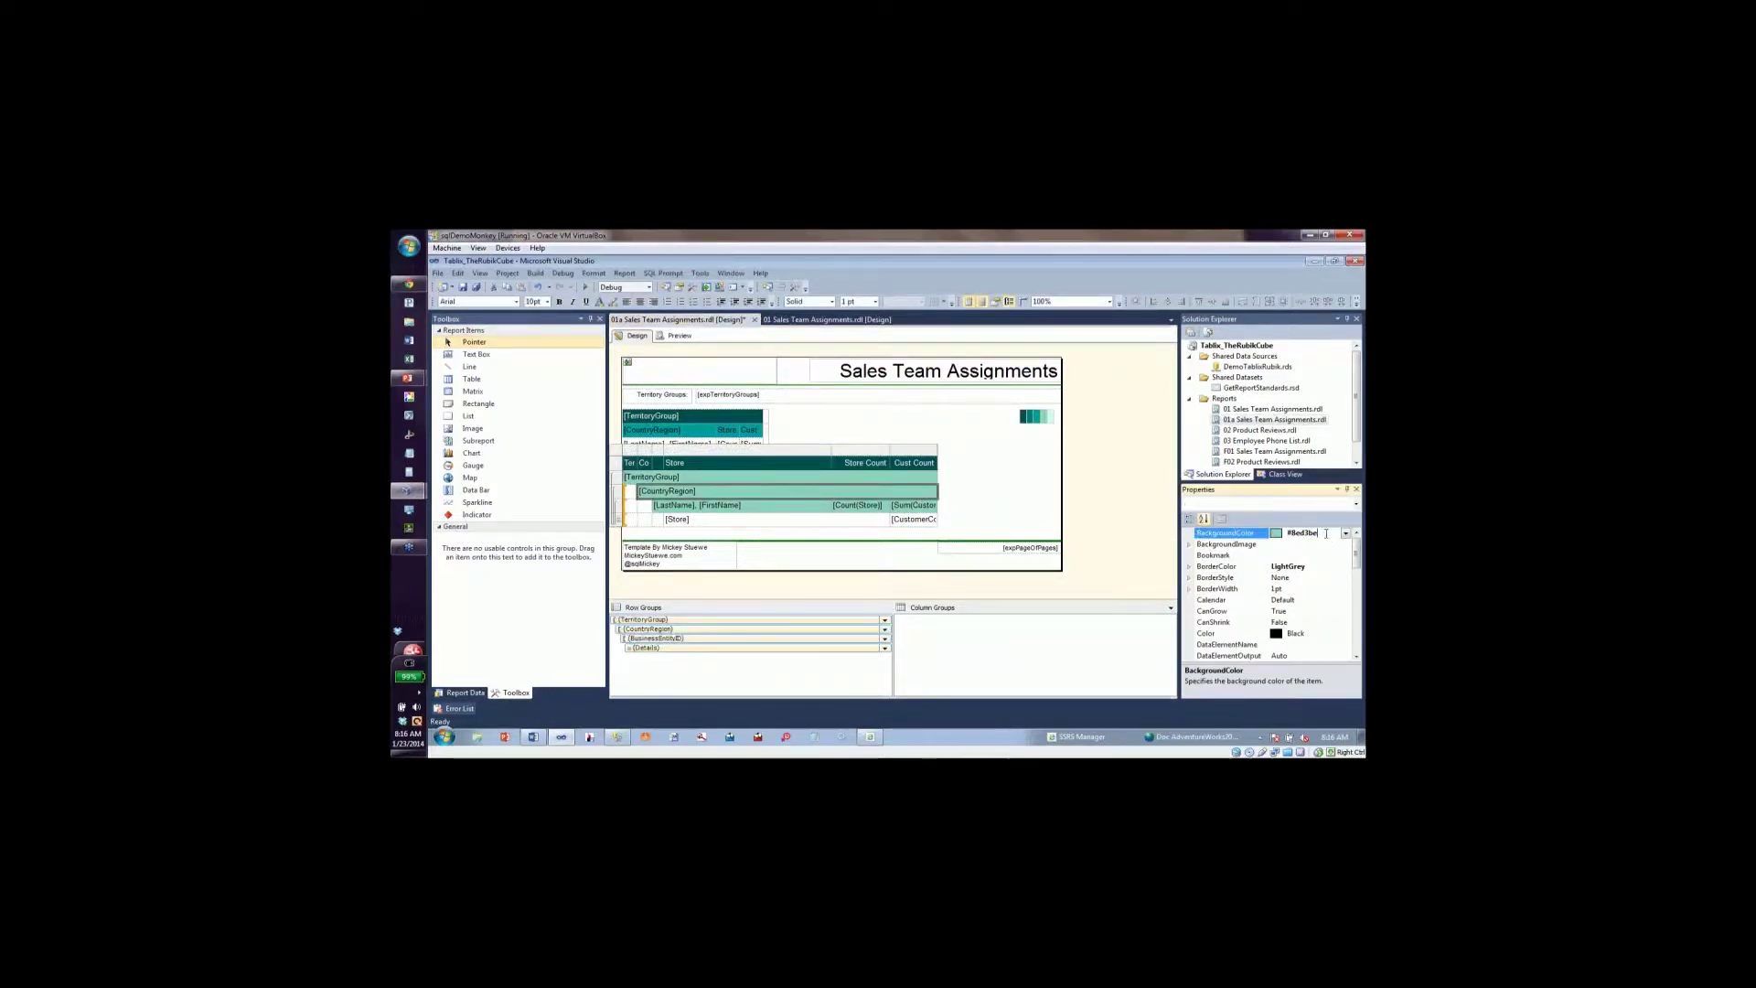
pyautogui.write('#00a1a1')
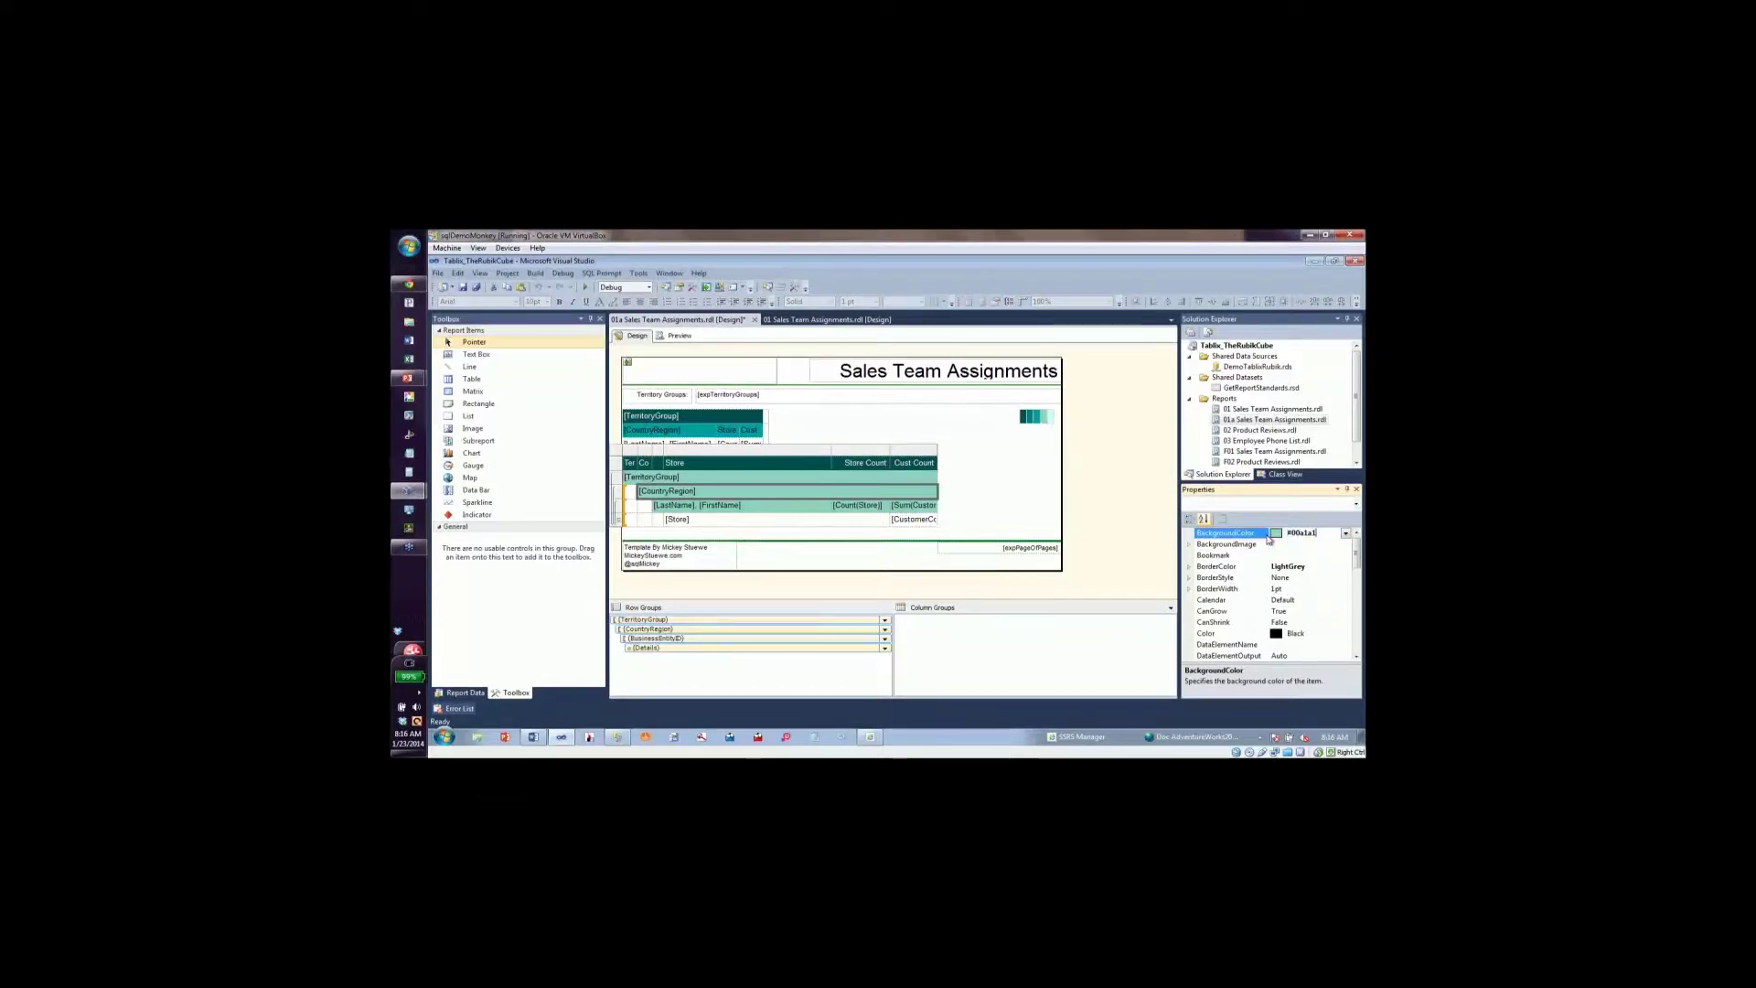
pyautogui.press('Return')
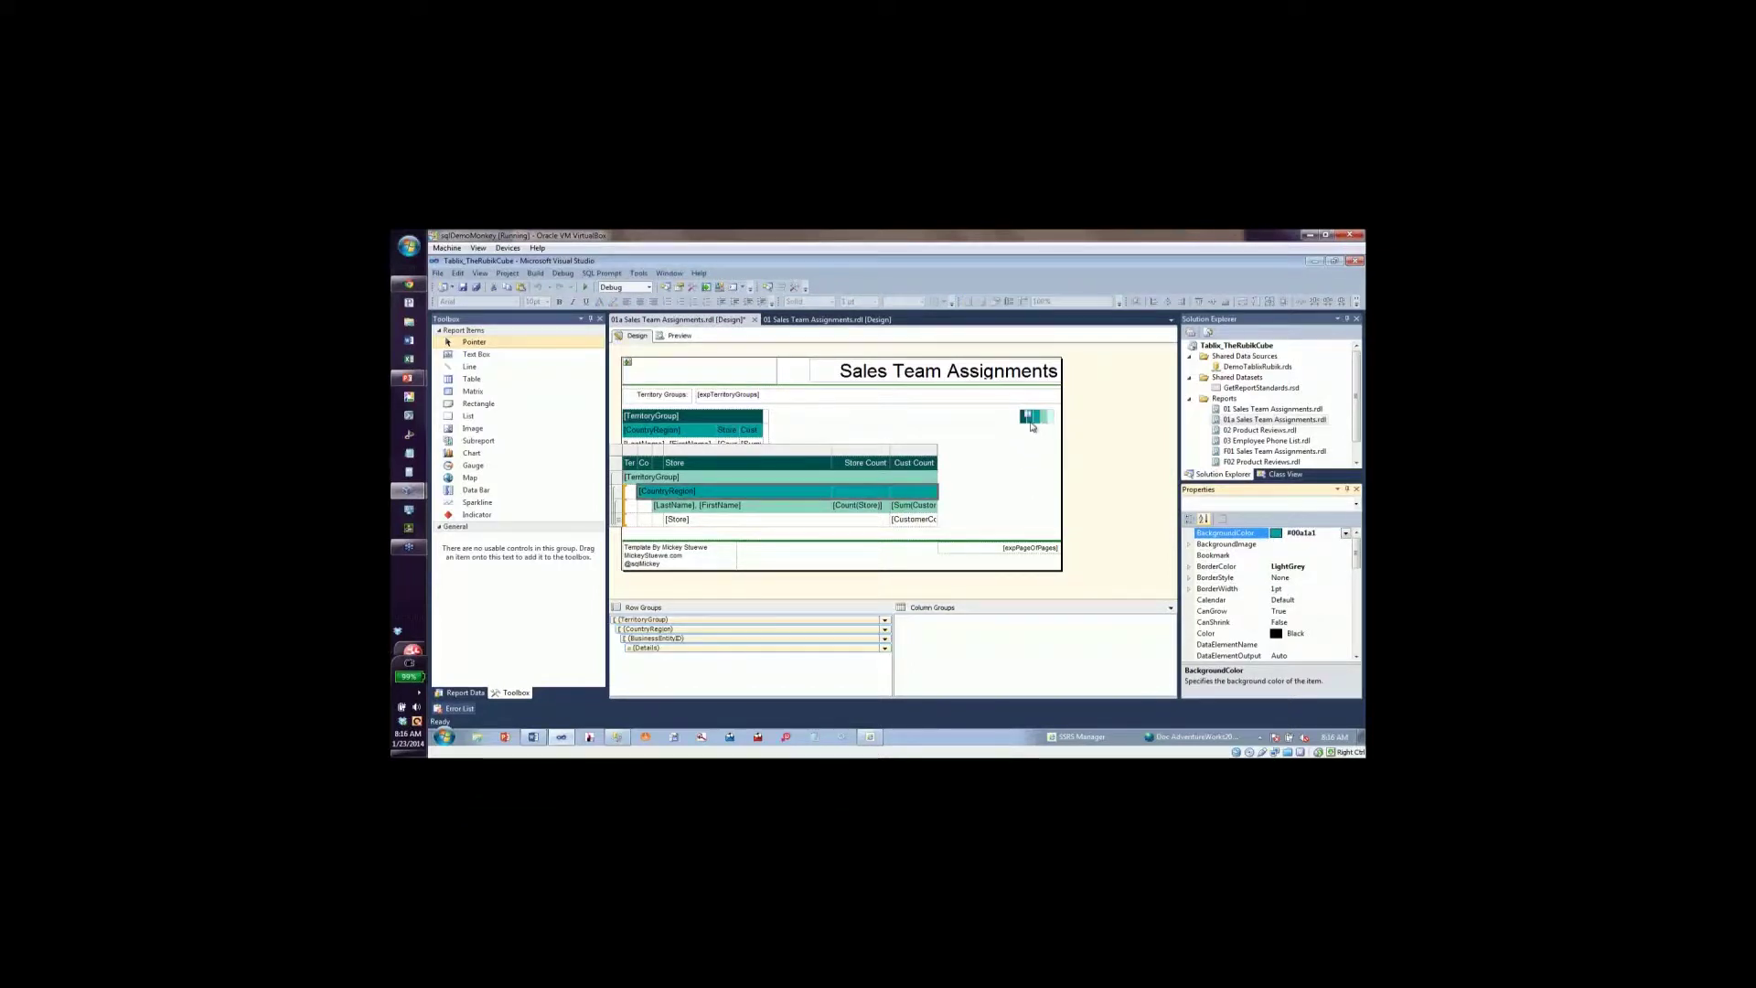
# Look up the palette's dark first swatch color and set the whole TerritoryGroup header row's background to Teal.
pyautogui.click(1032, 417)
pyautogui.click(1315, 532)
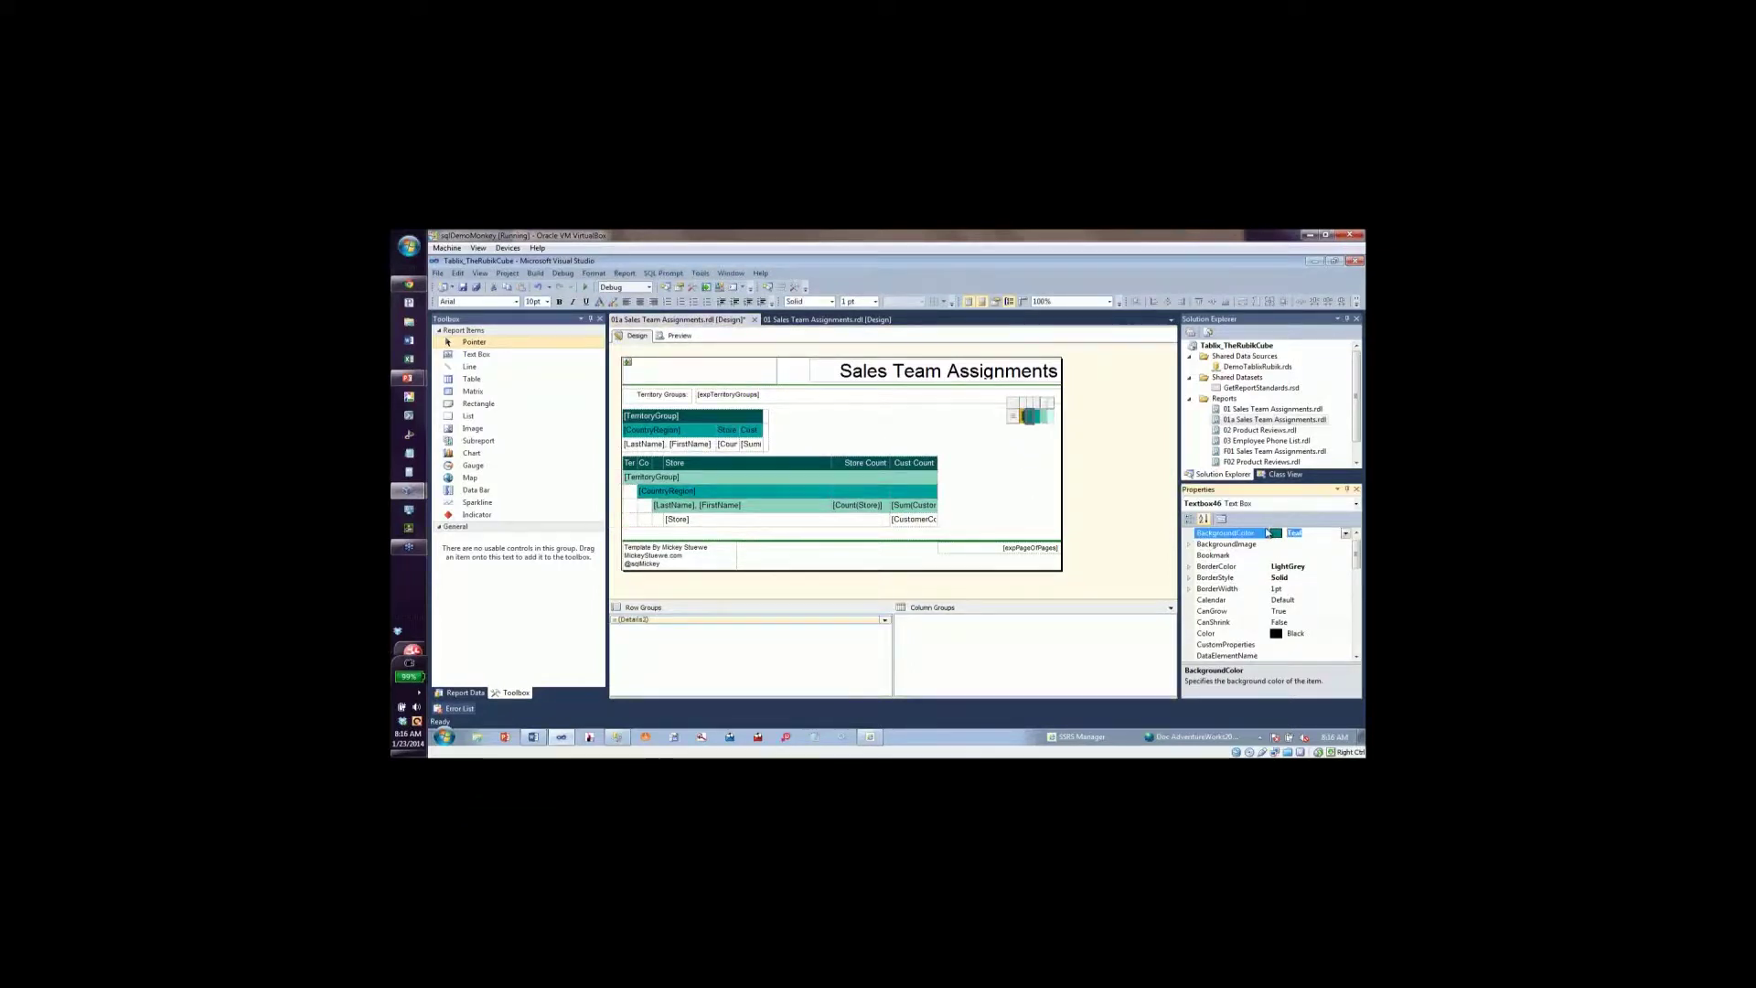
pyautogui.click(784, 479)
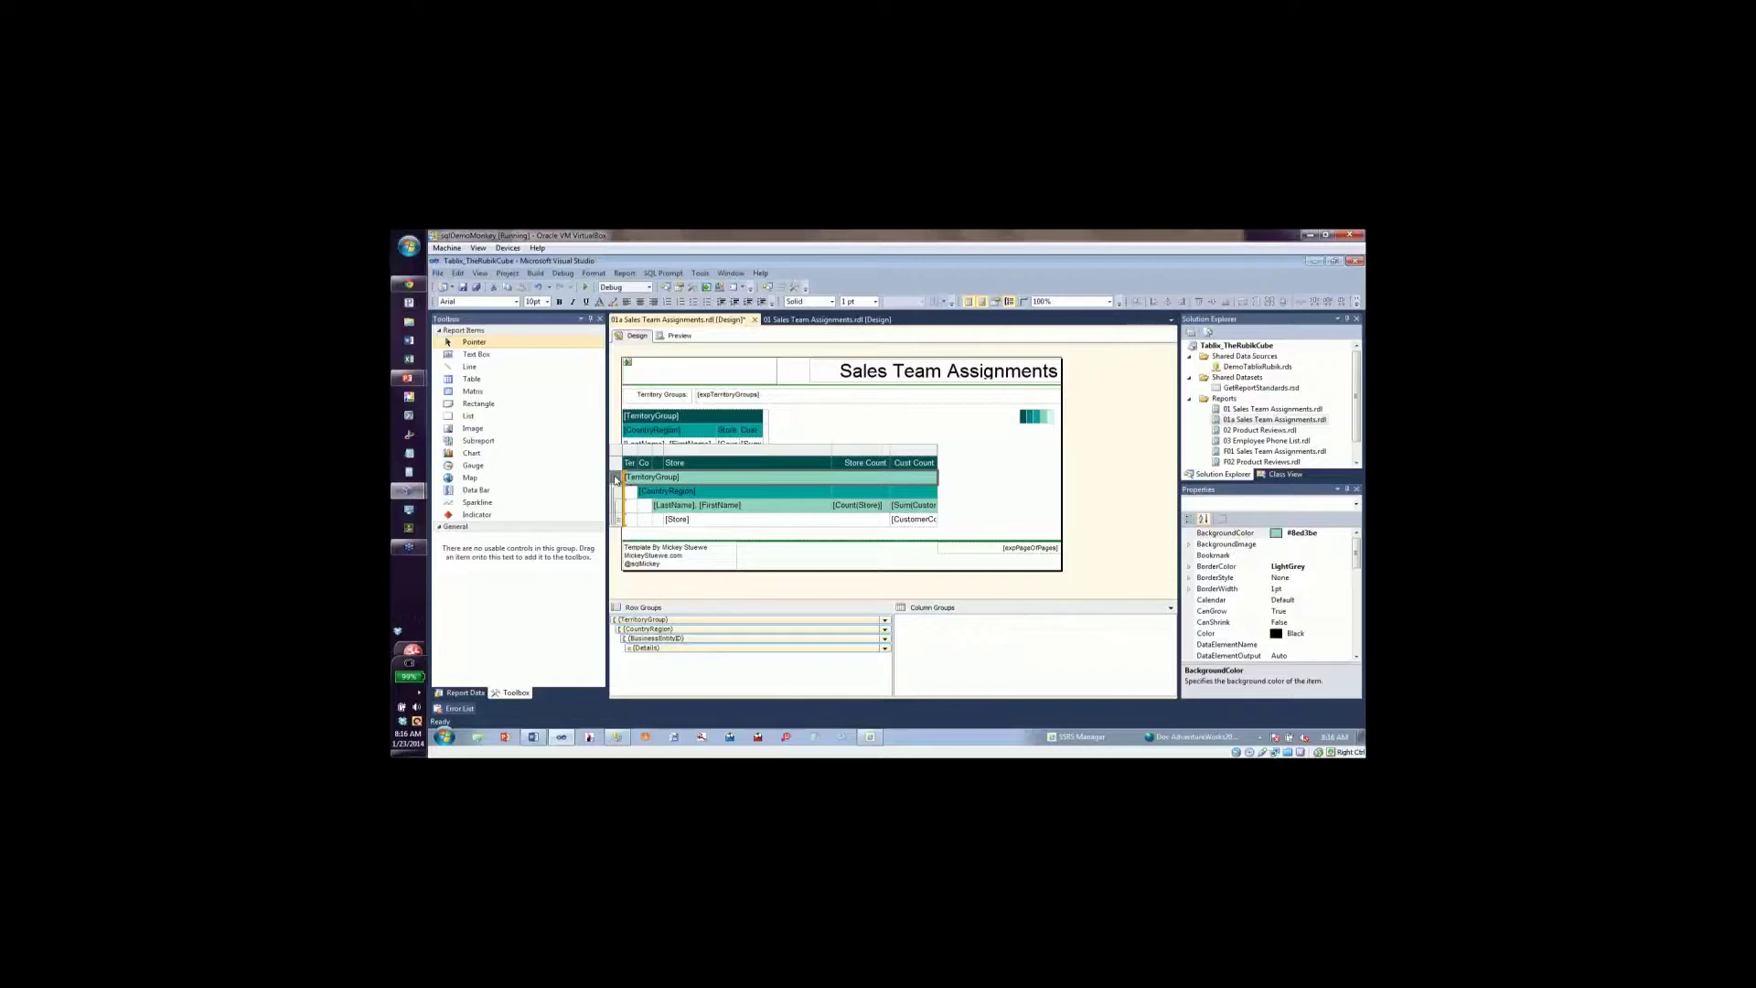
pyautogui.click(1320, 535)
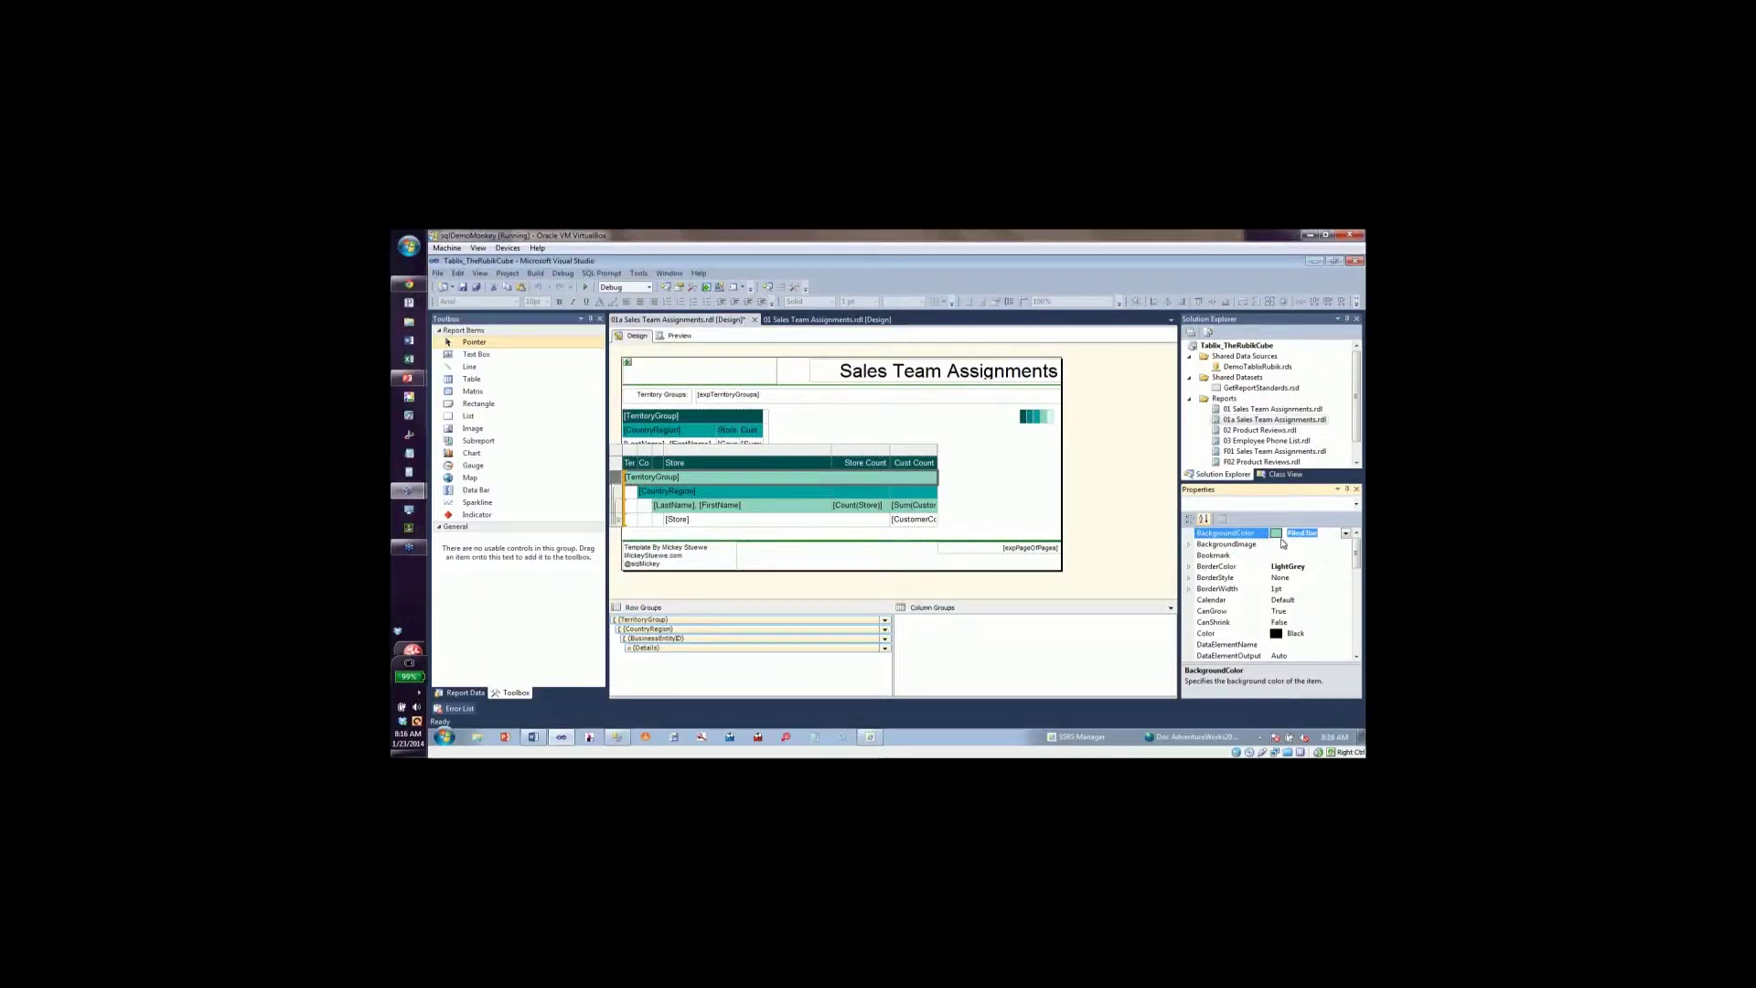
pyautogui.write('Teal')
pyautogui.press('Return')
pyautogui.press('Return')
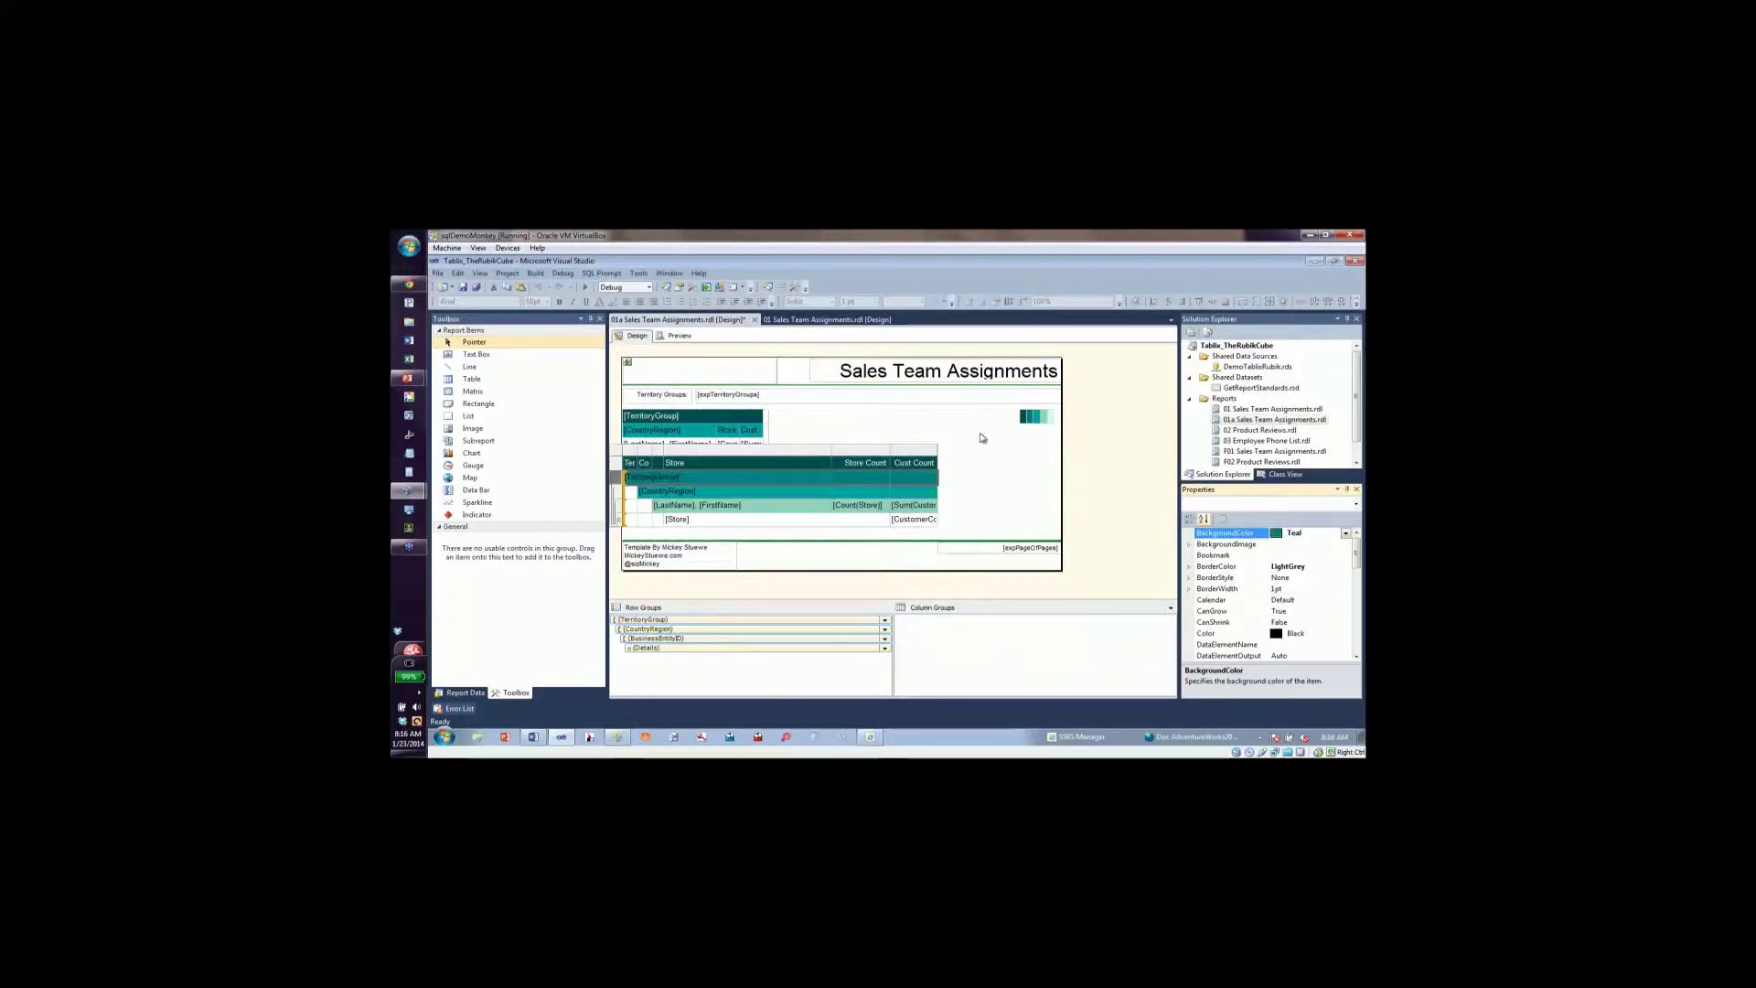
# Preview the report with Collapse Data set to Yes and examine the store table's header rows and indents.
pyautogui.scroll(-1, 980, 439)
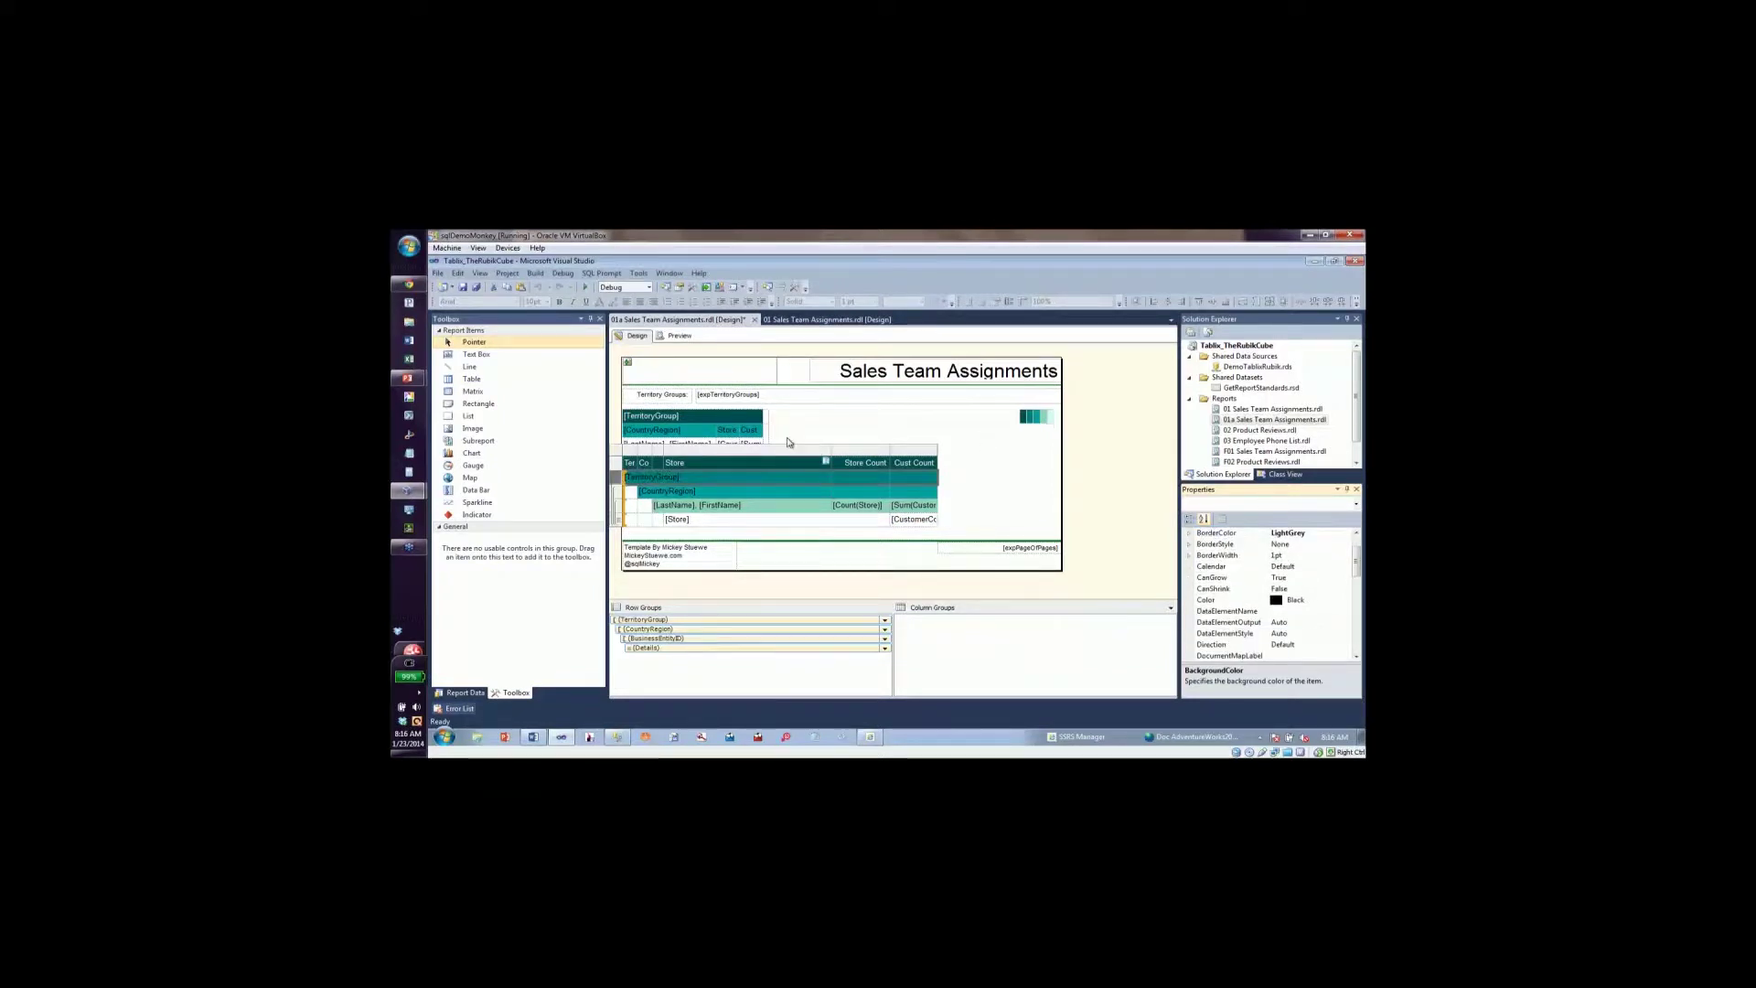
pyautogui.click(675, 336)
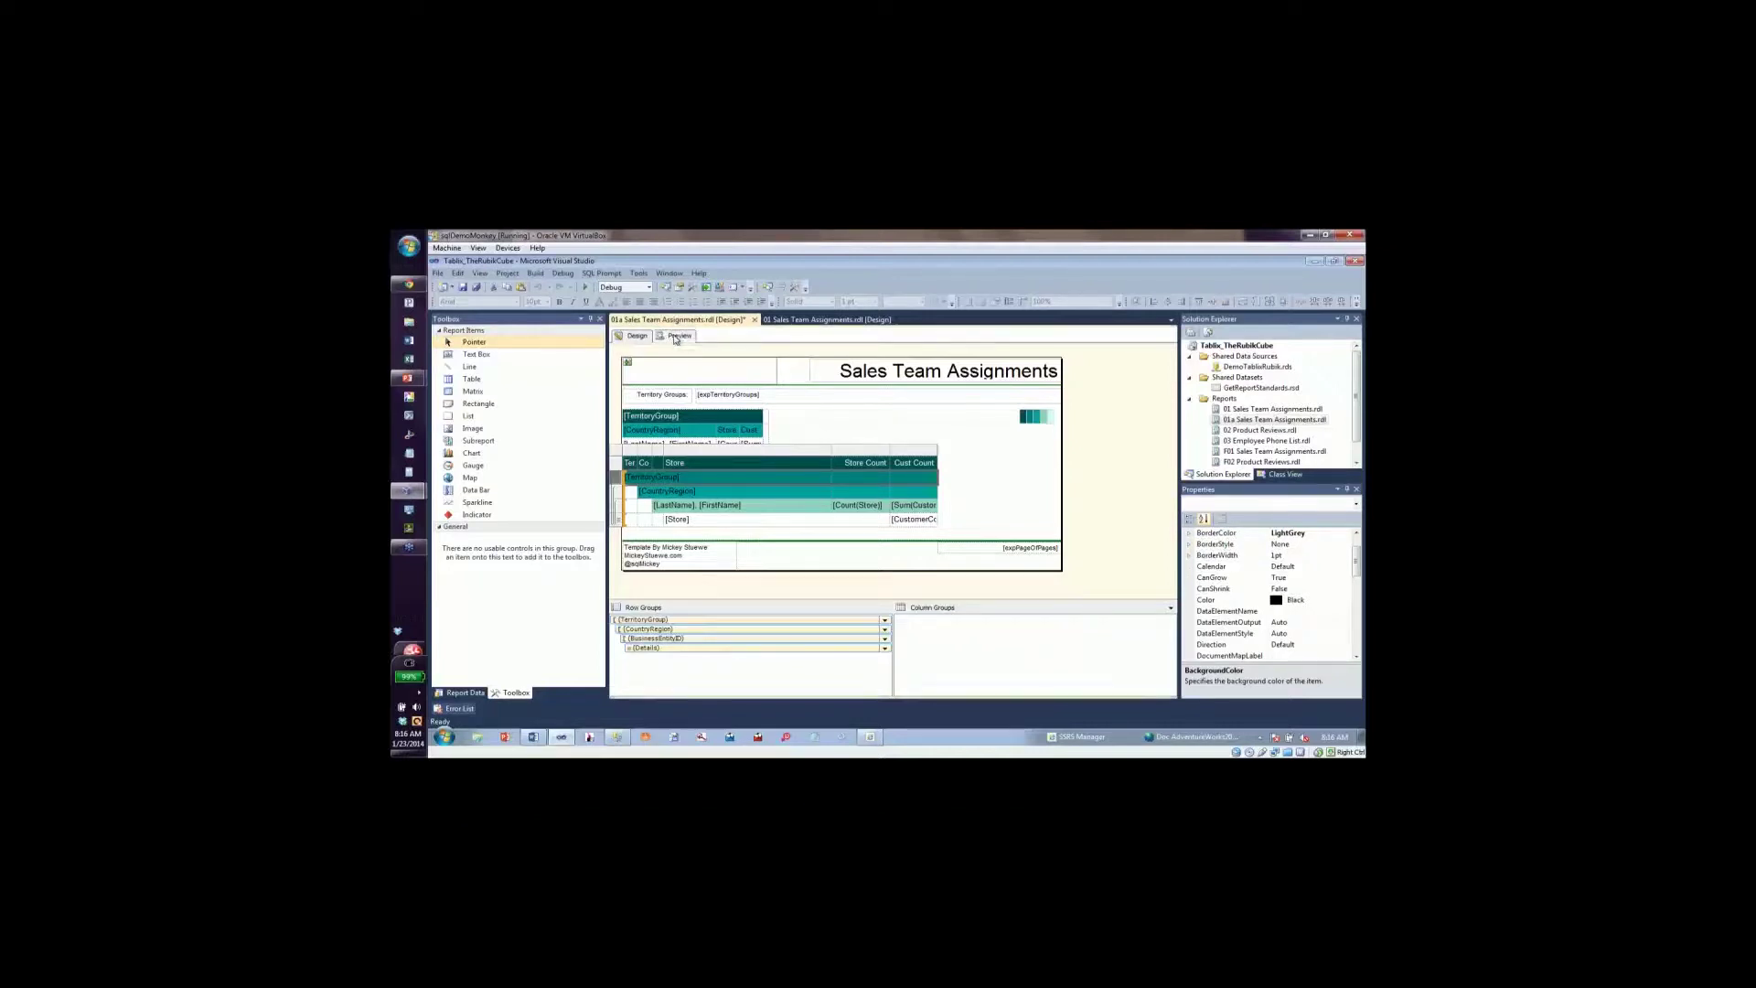
pyautogui.click(894, 357)
pyautogui.click(878, 374)
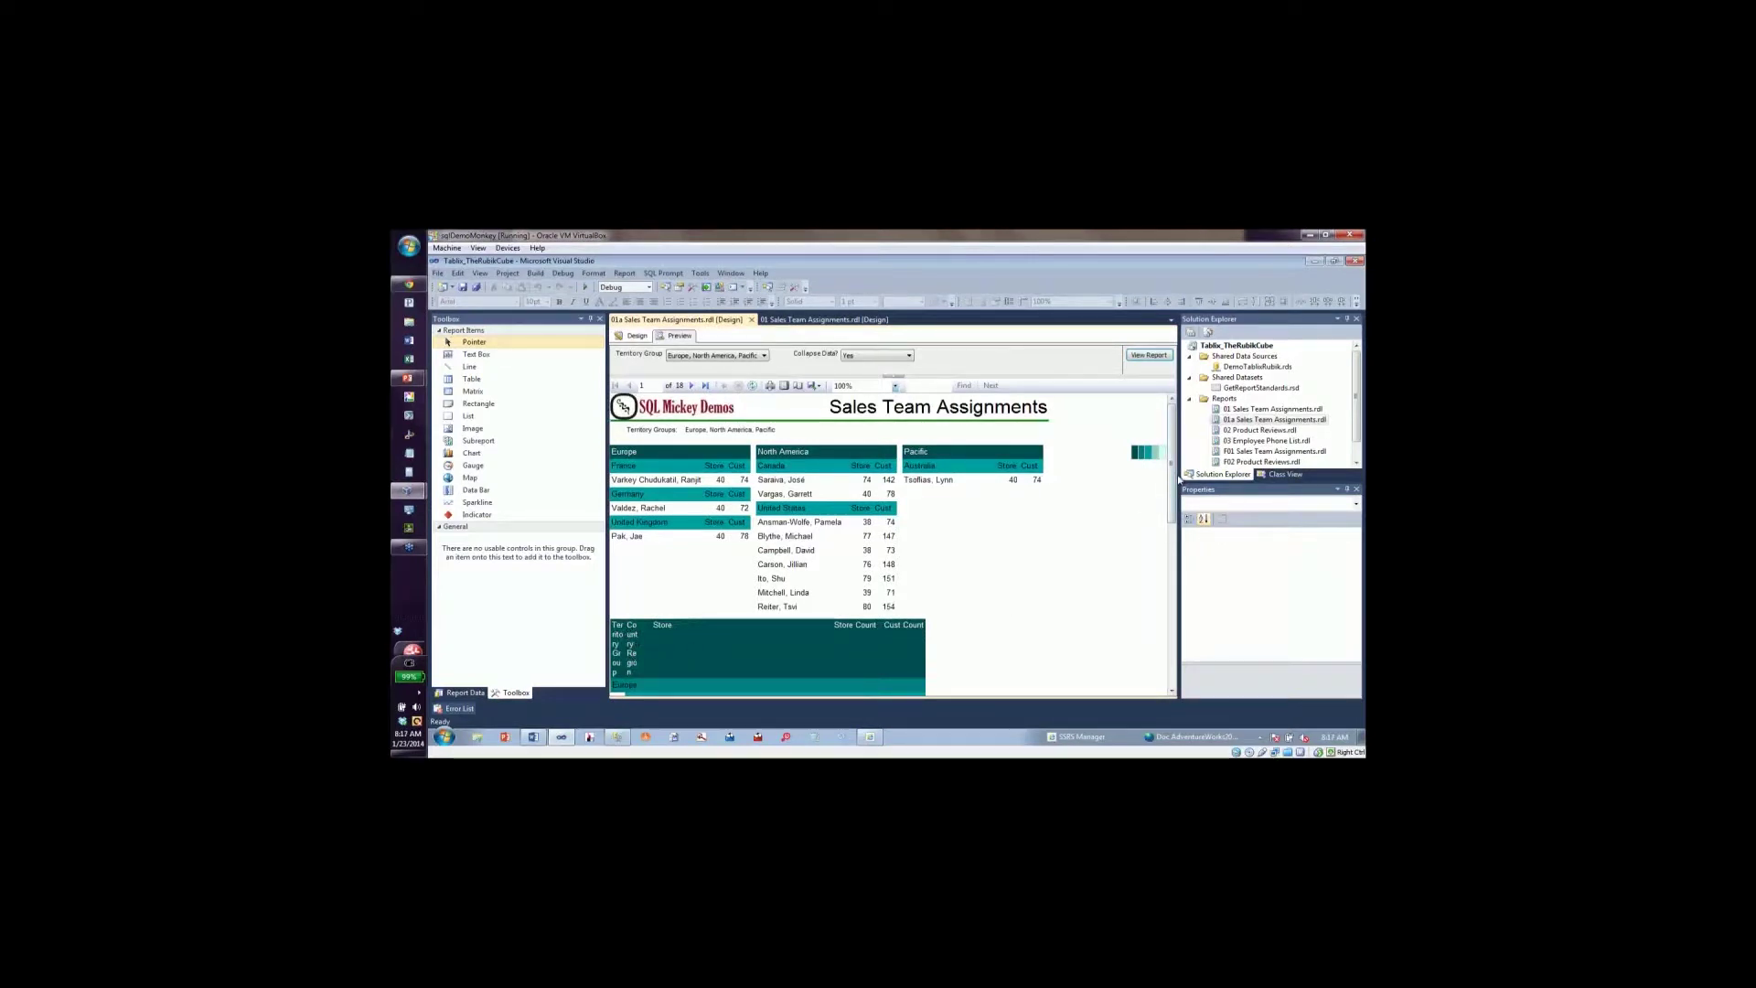
pyautogui.moveTo(1174, 475); pyautogui.dragTo(1172, 539)
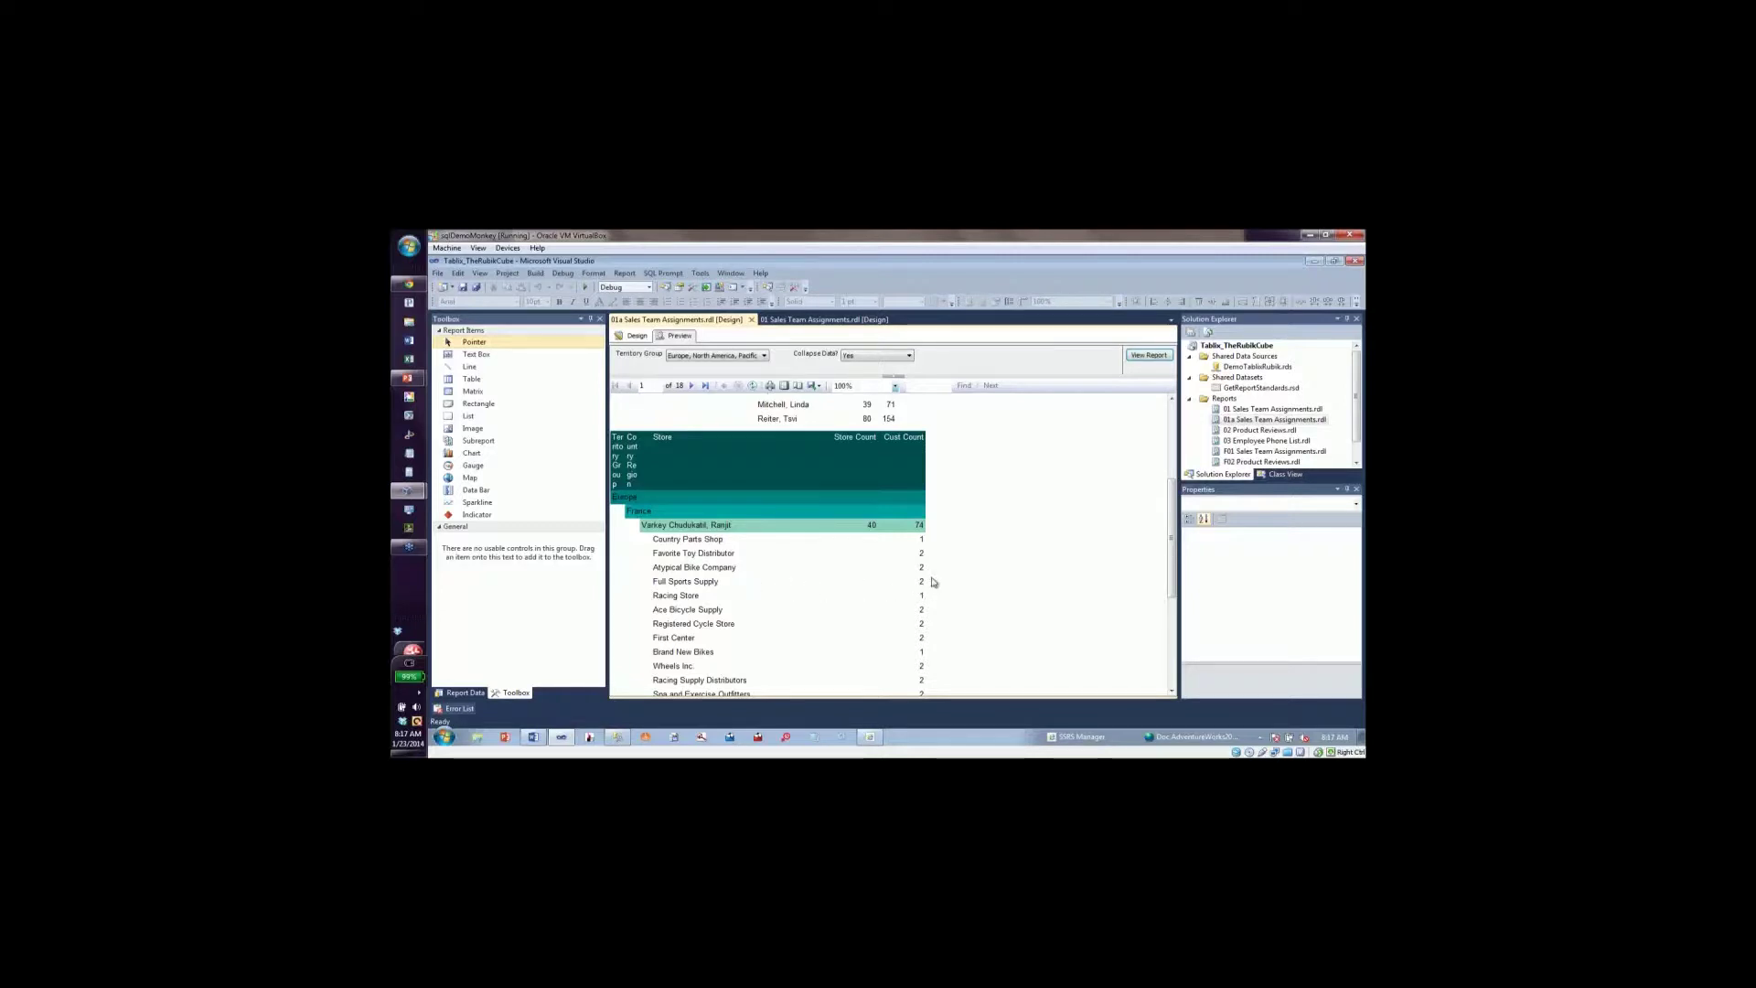
# Return to the design and clear the header labels above the store table's two narrow territory and country columns.
pyautogui.click(622, 336)
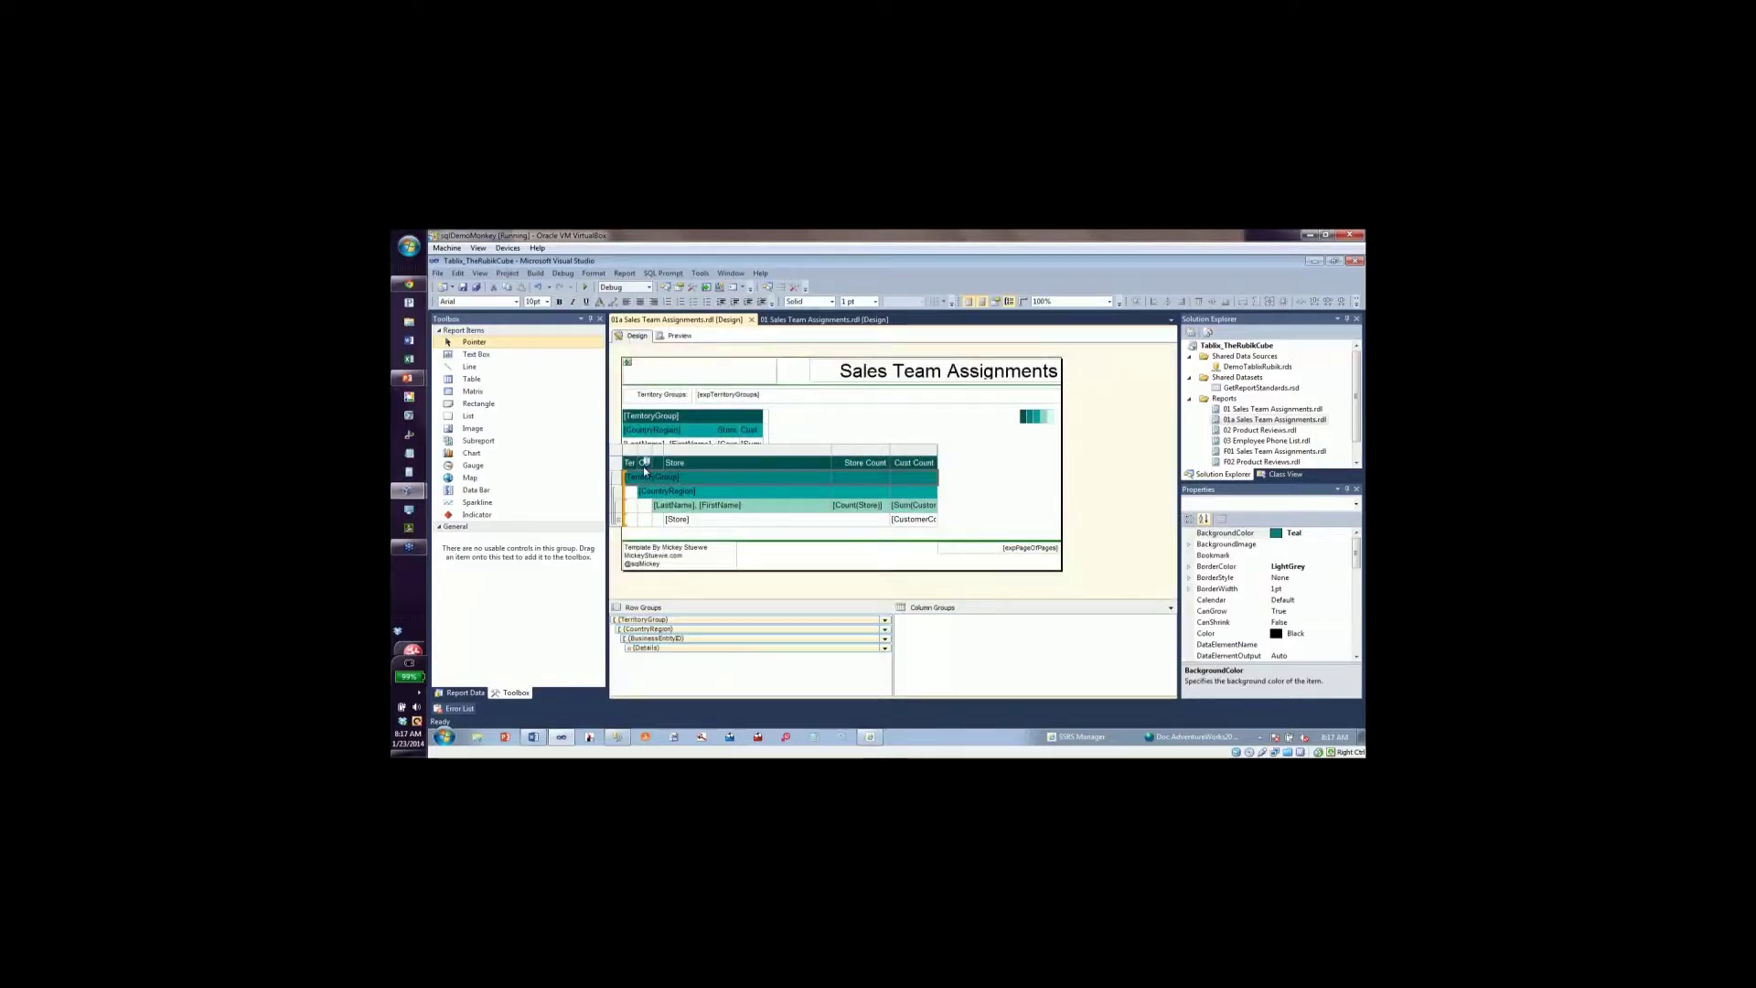
pyautogui.click(642, 465)
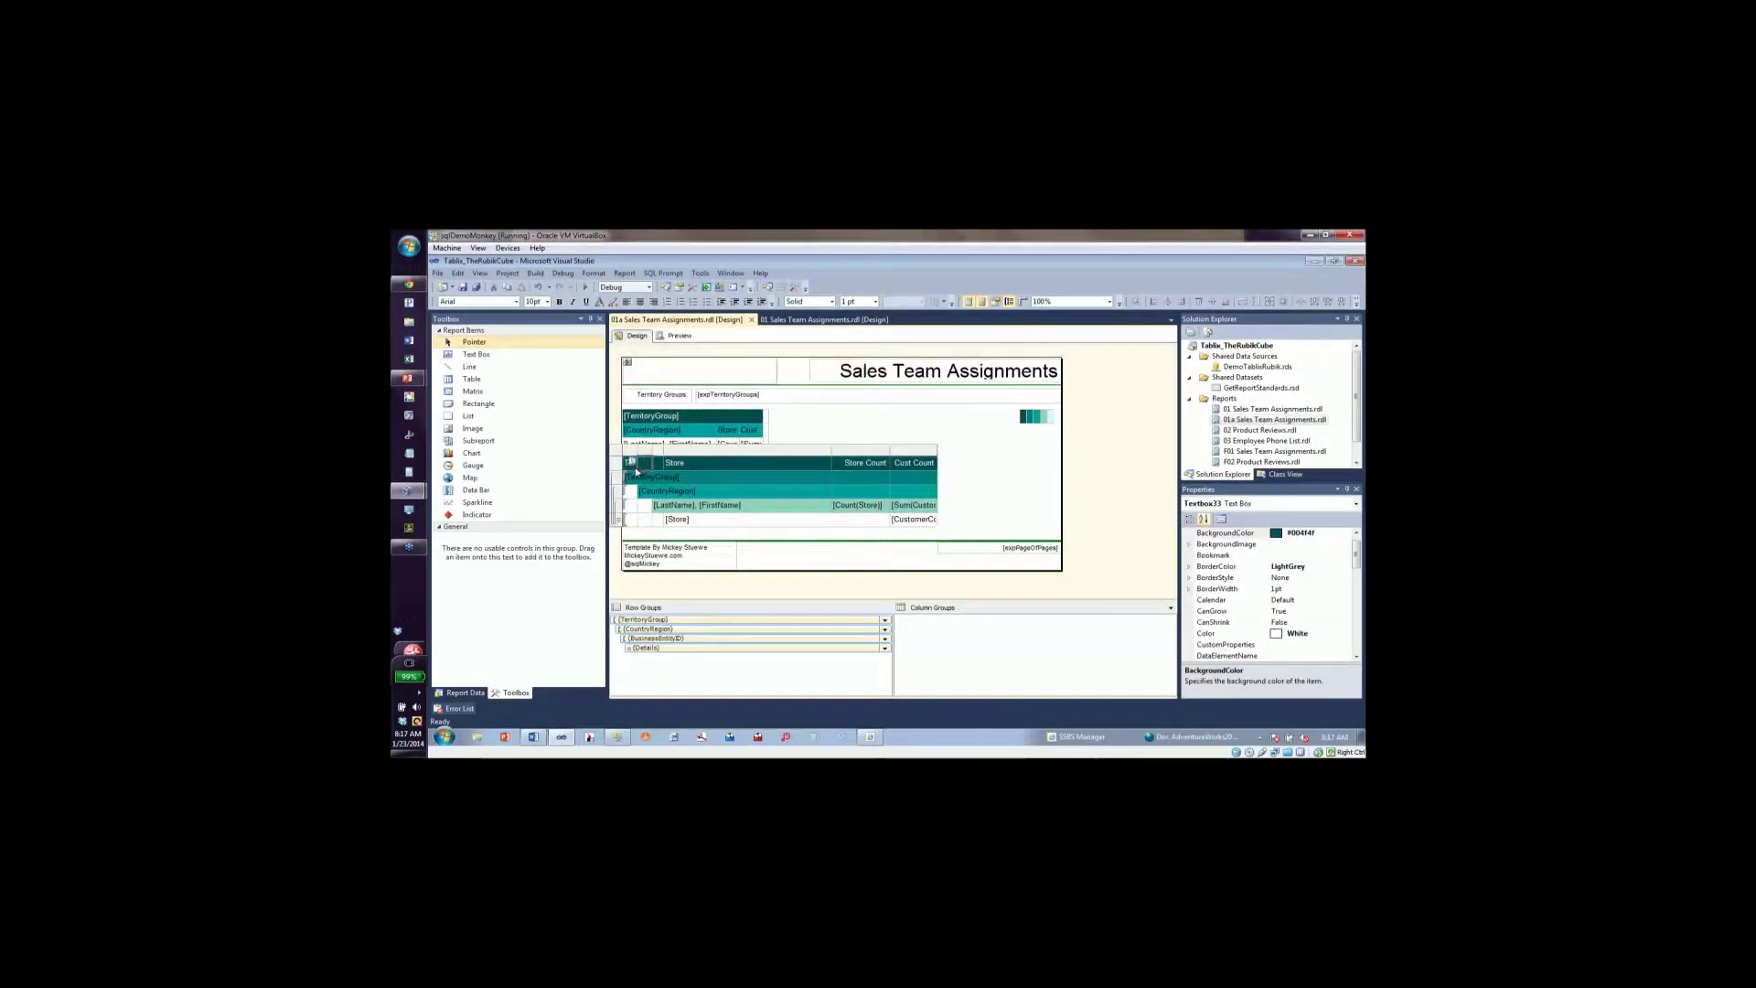
pyautogui.click(638, 476)
# Check the text box names of the TerritoryGroup, CountryRegion, salesperson and Store cells in the store table.
pyautogui.click(668, 476)
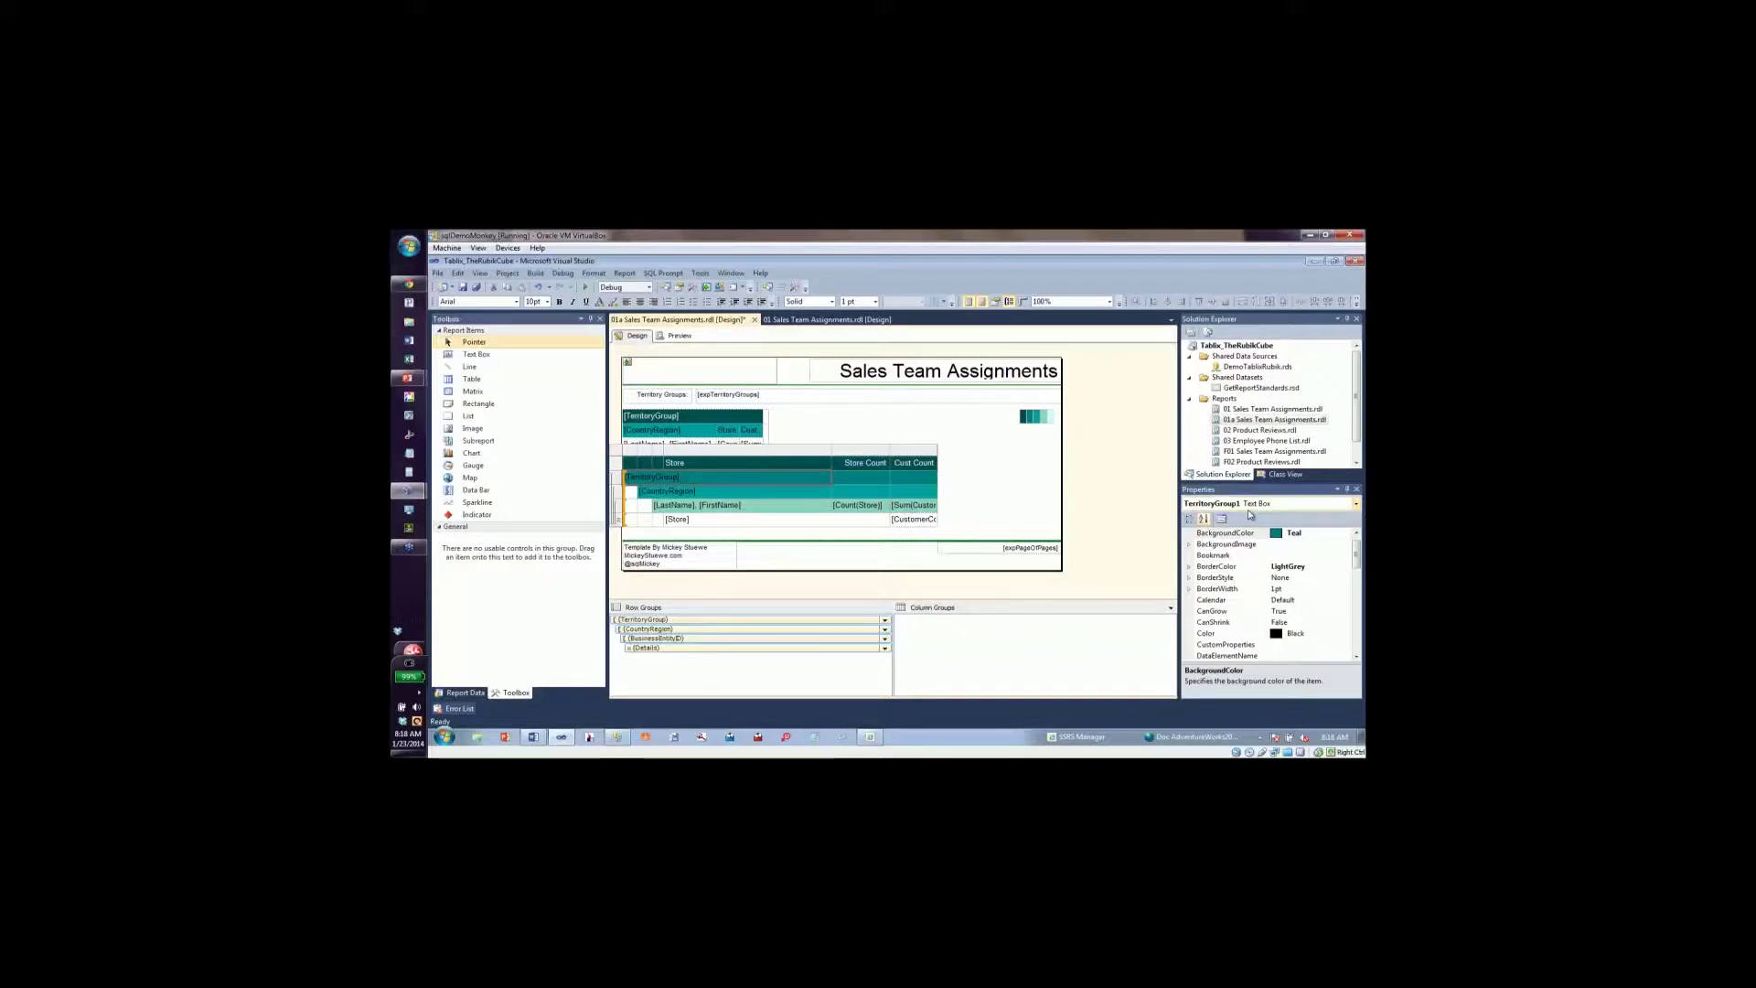
pyautogui.click(811, 495)
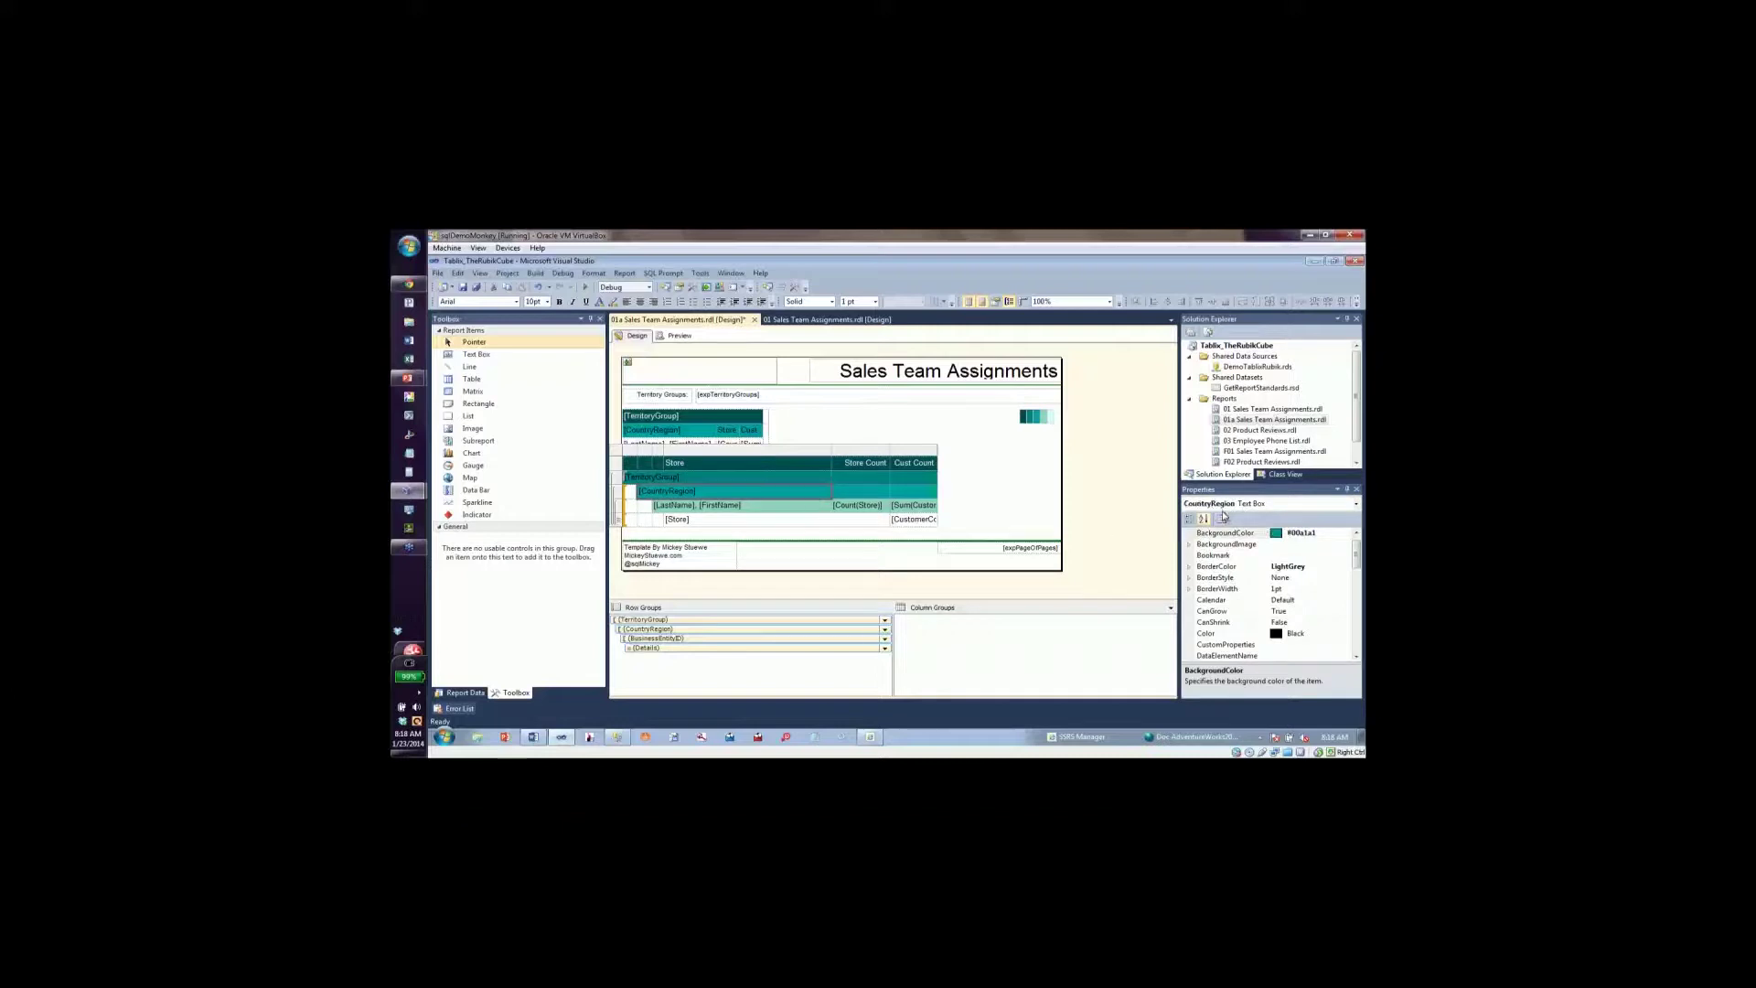
pyautogui.click(805, 508)
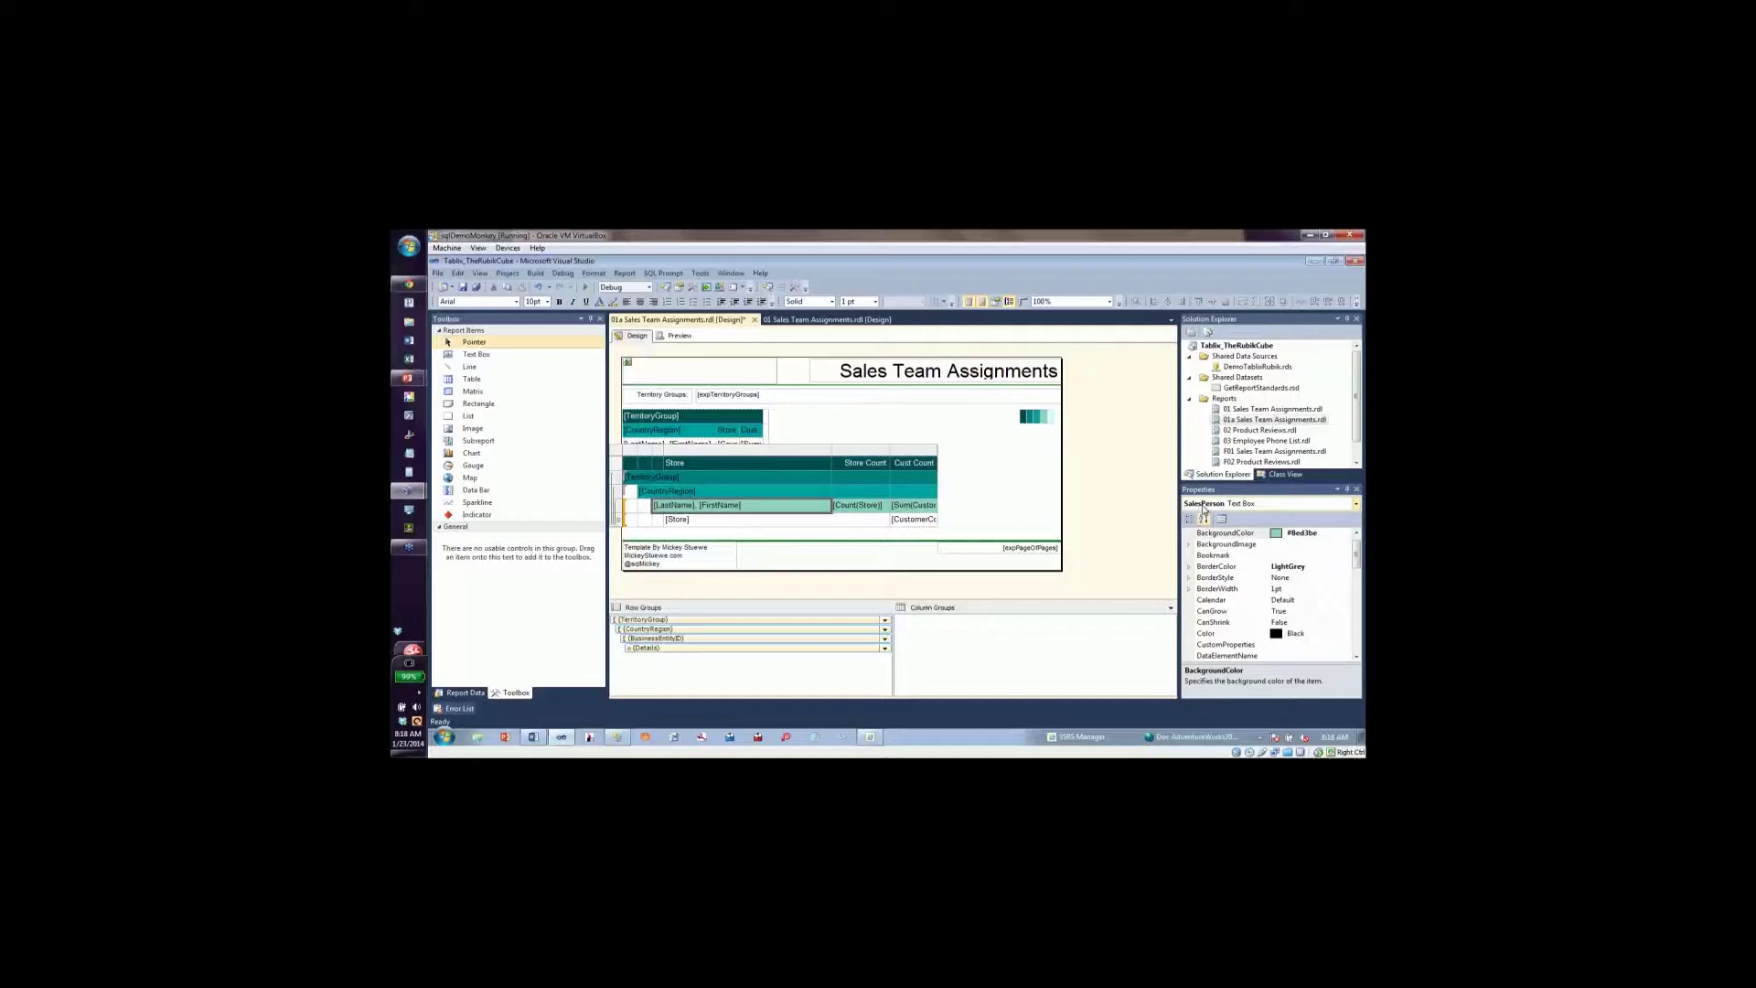
pyautogui.click(766, 479)
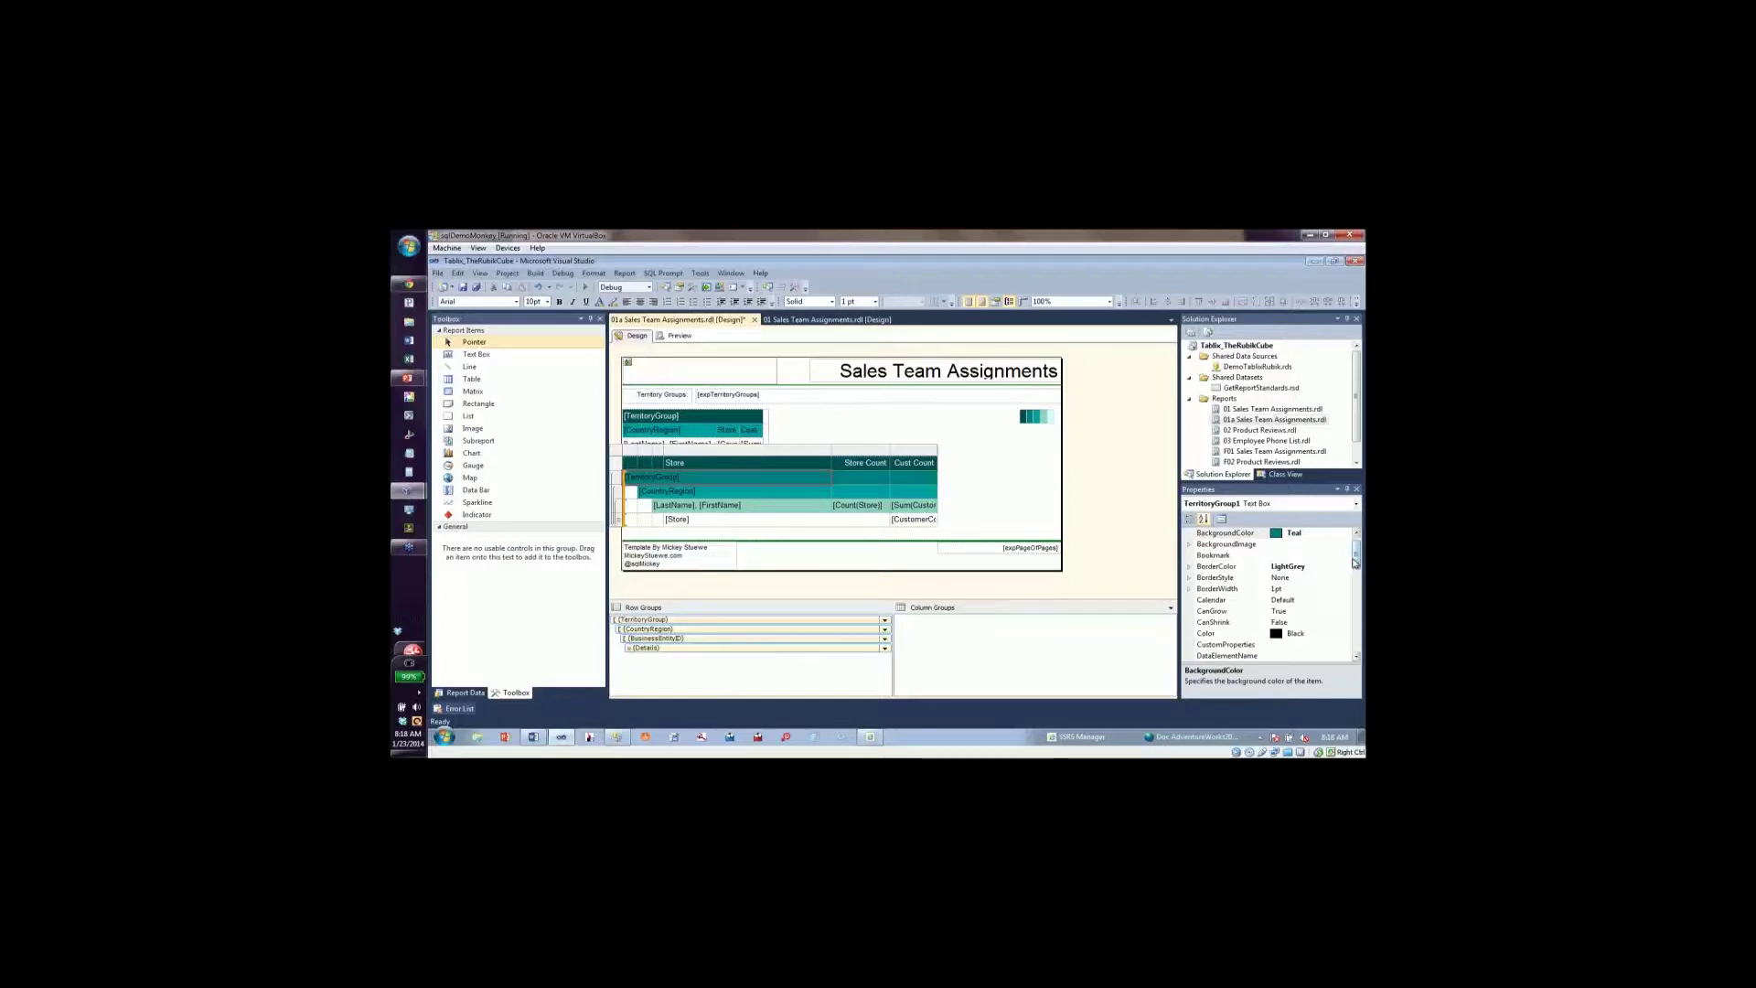
pyautogui.moveTo(1355, 560); pyautogui.dragTo(1358, 619)
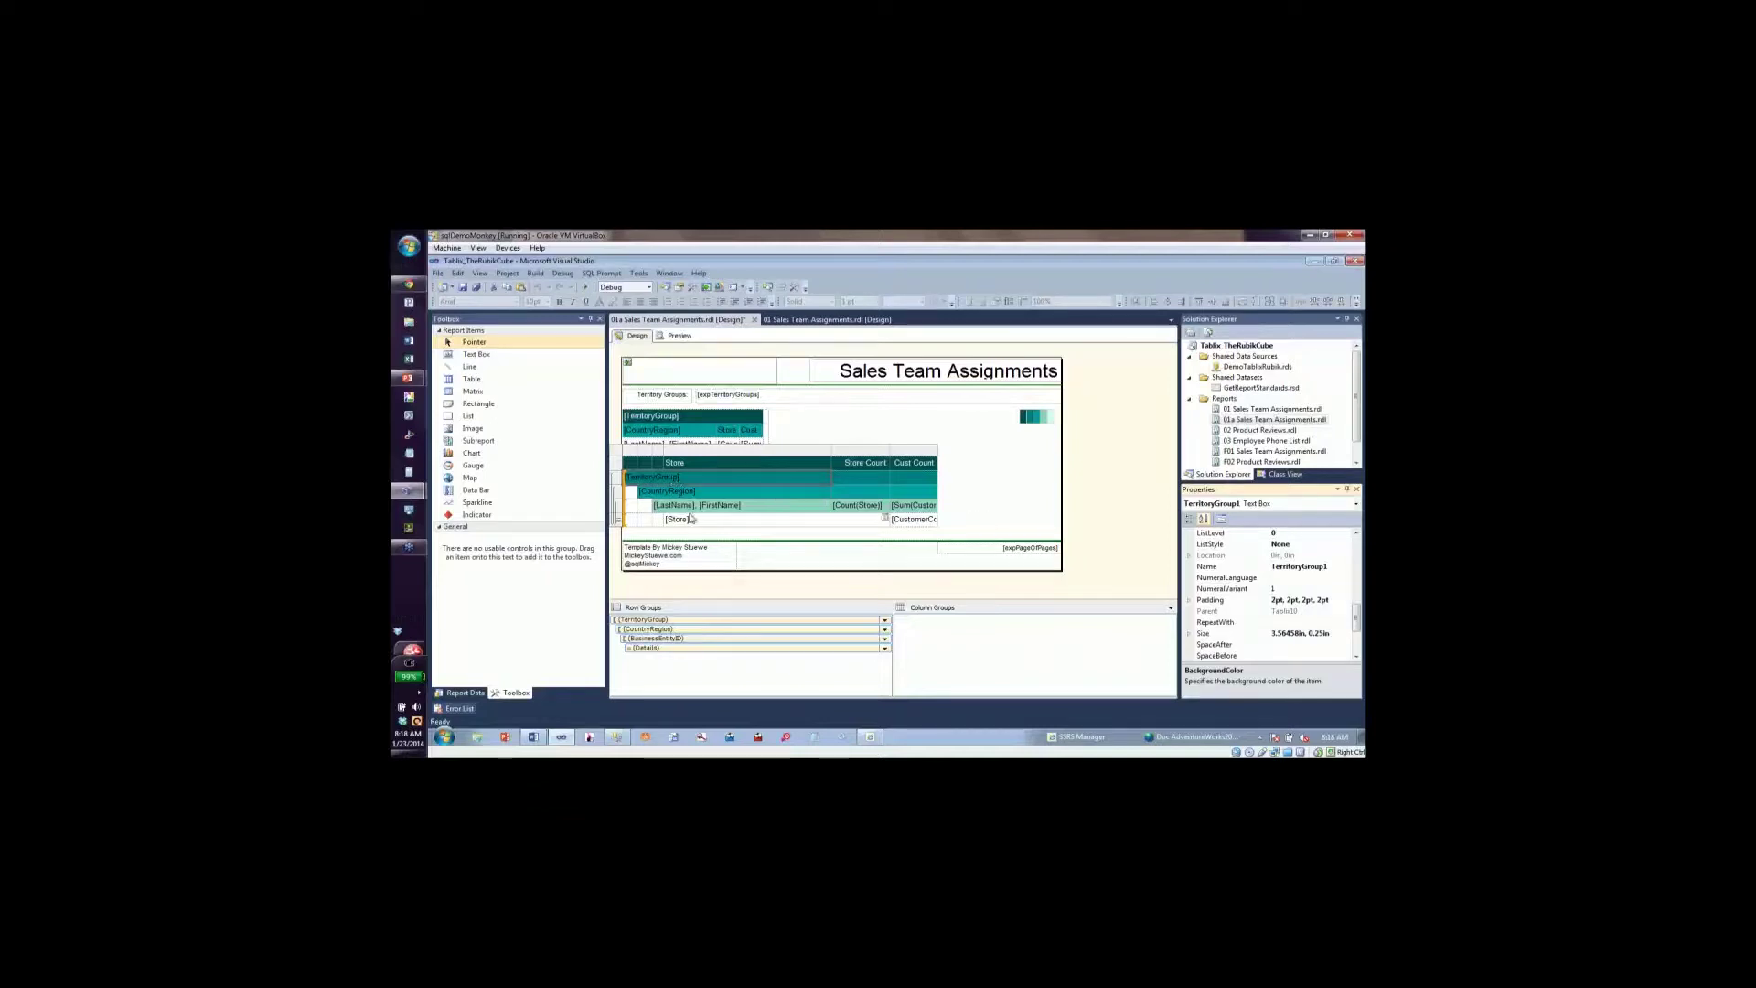
pyautogui.click(618, 511)
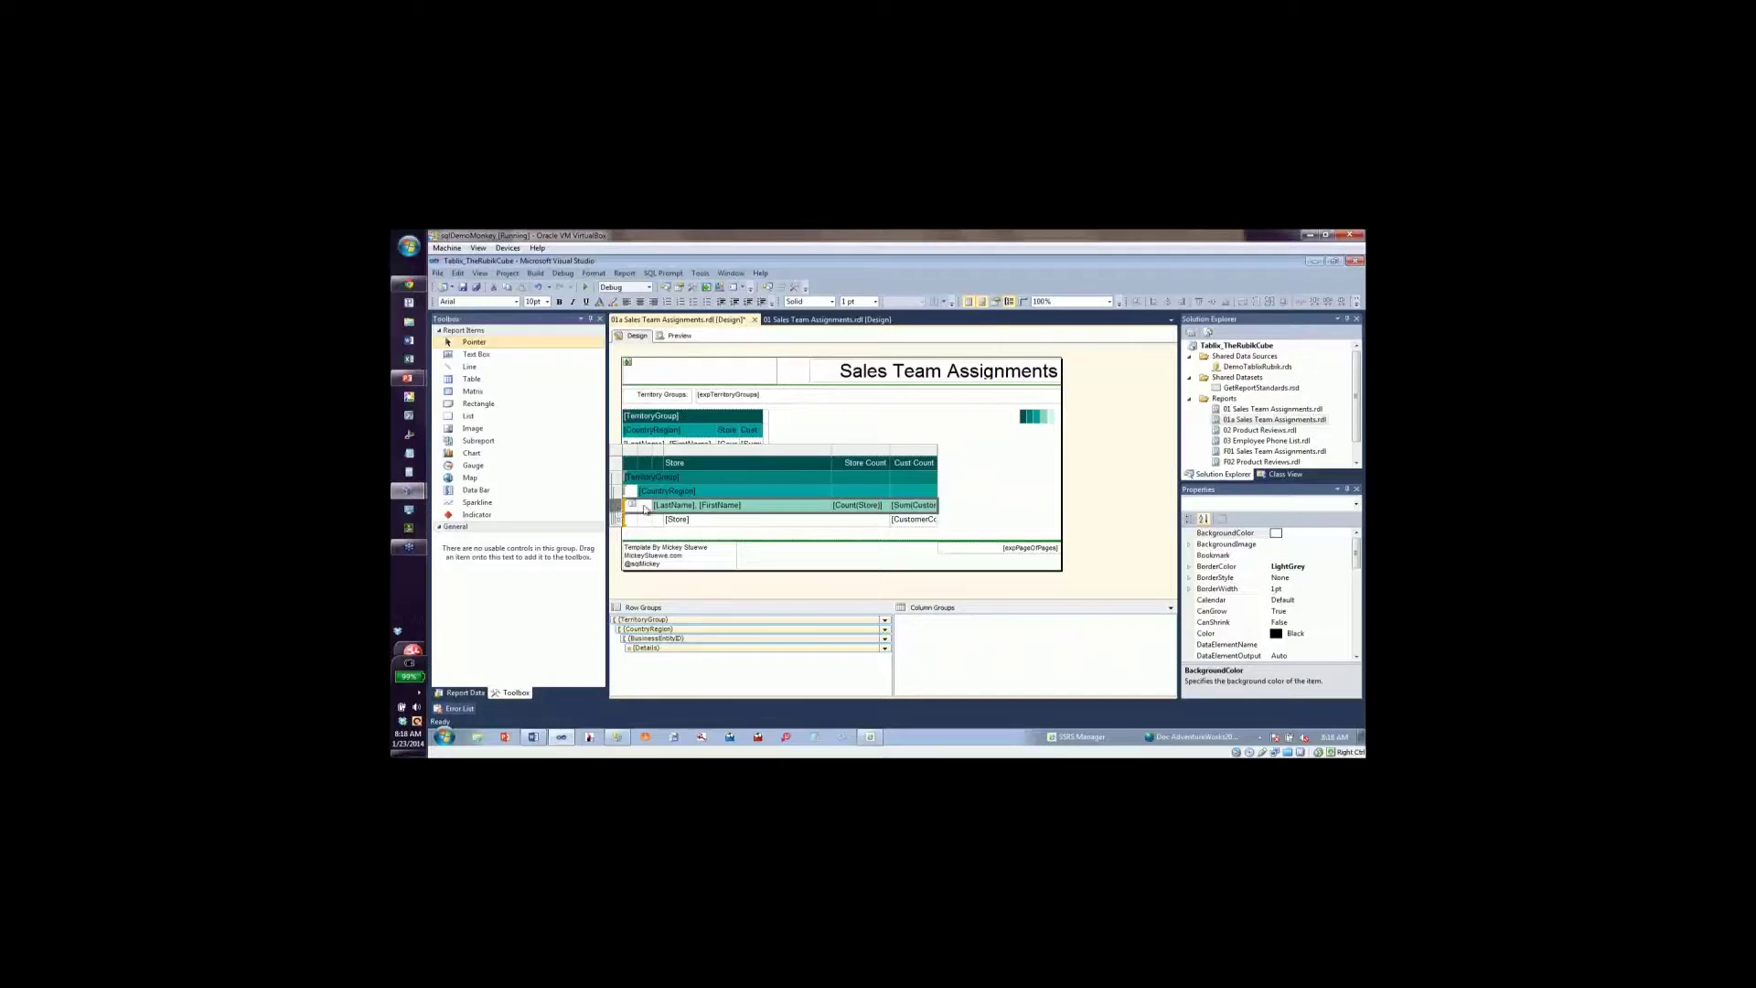
pyautogui.click(718, 522)
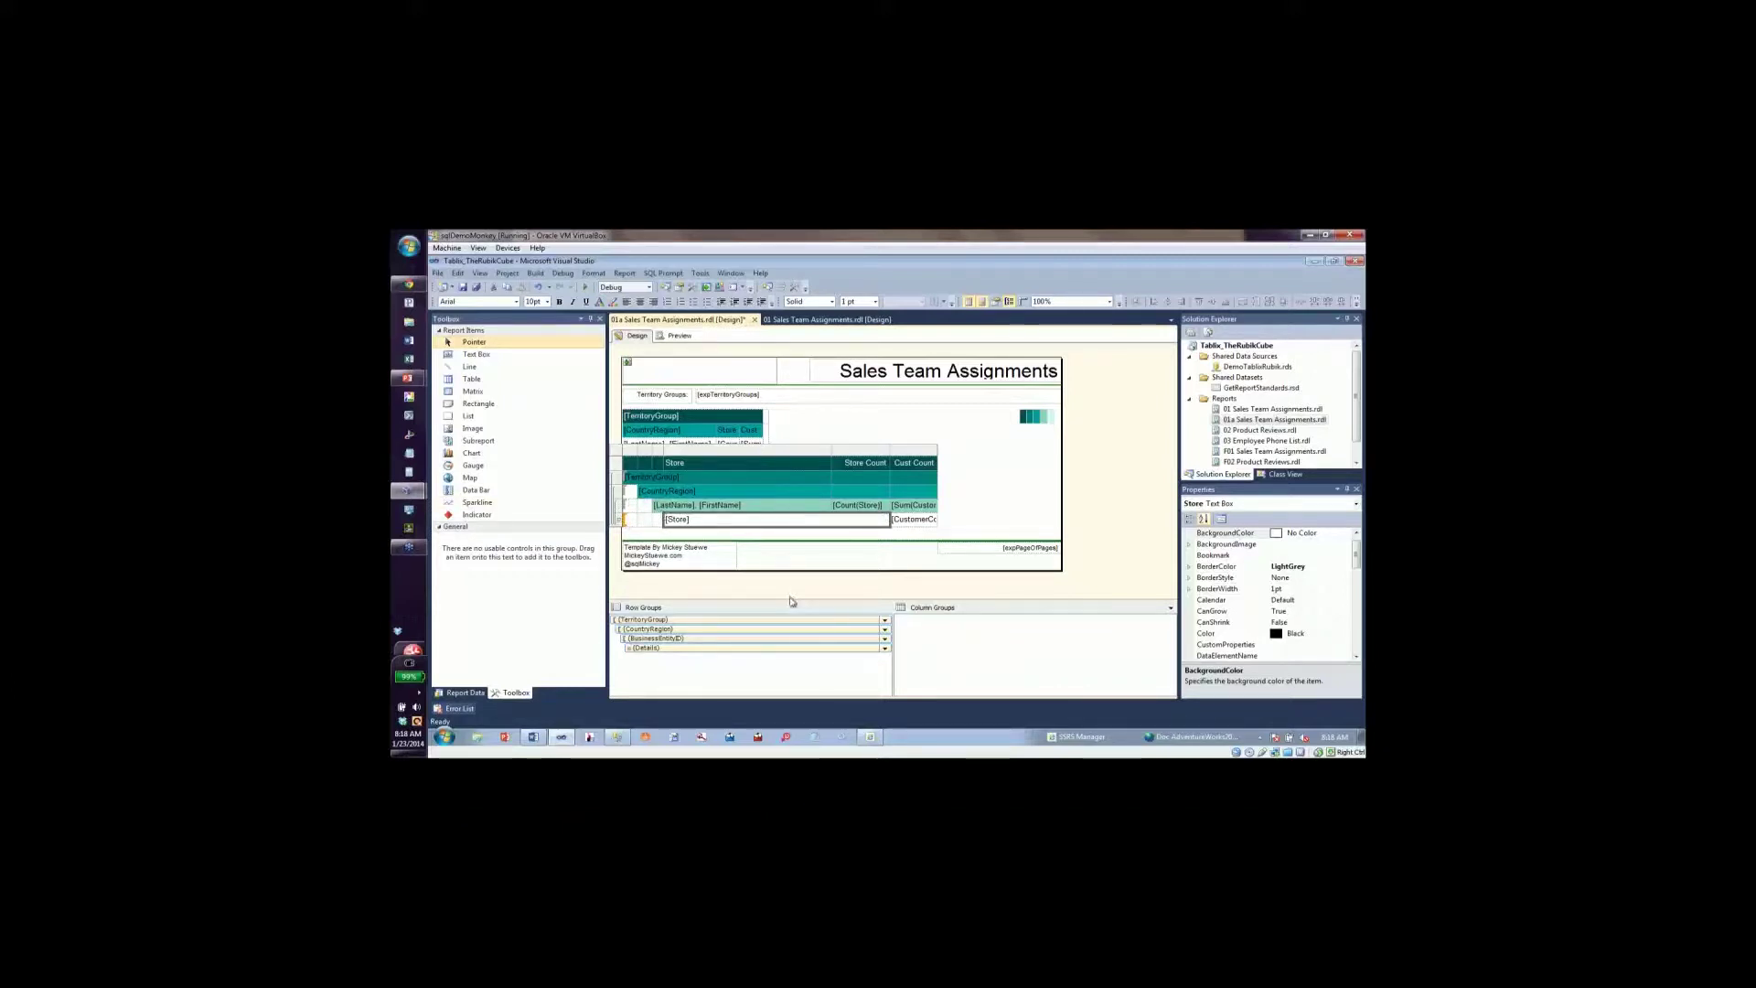
# Set the CountryRegion row group's visibility to be toggled by the report item TerritoryGroup1.
pyautogui.click(752, 638)
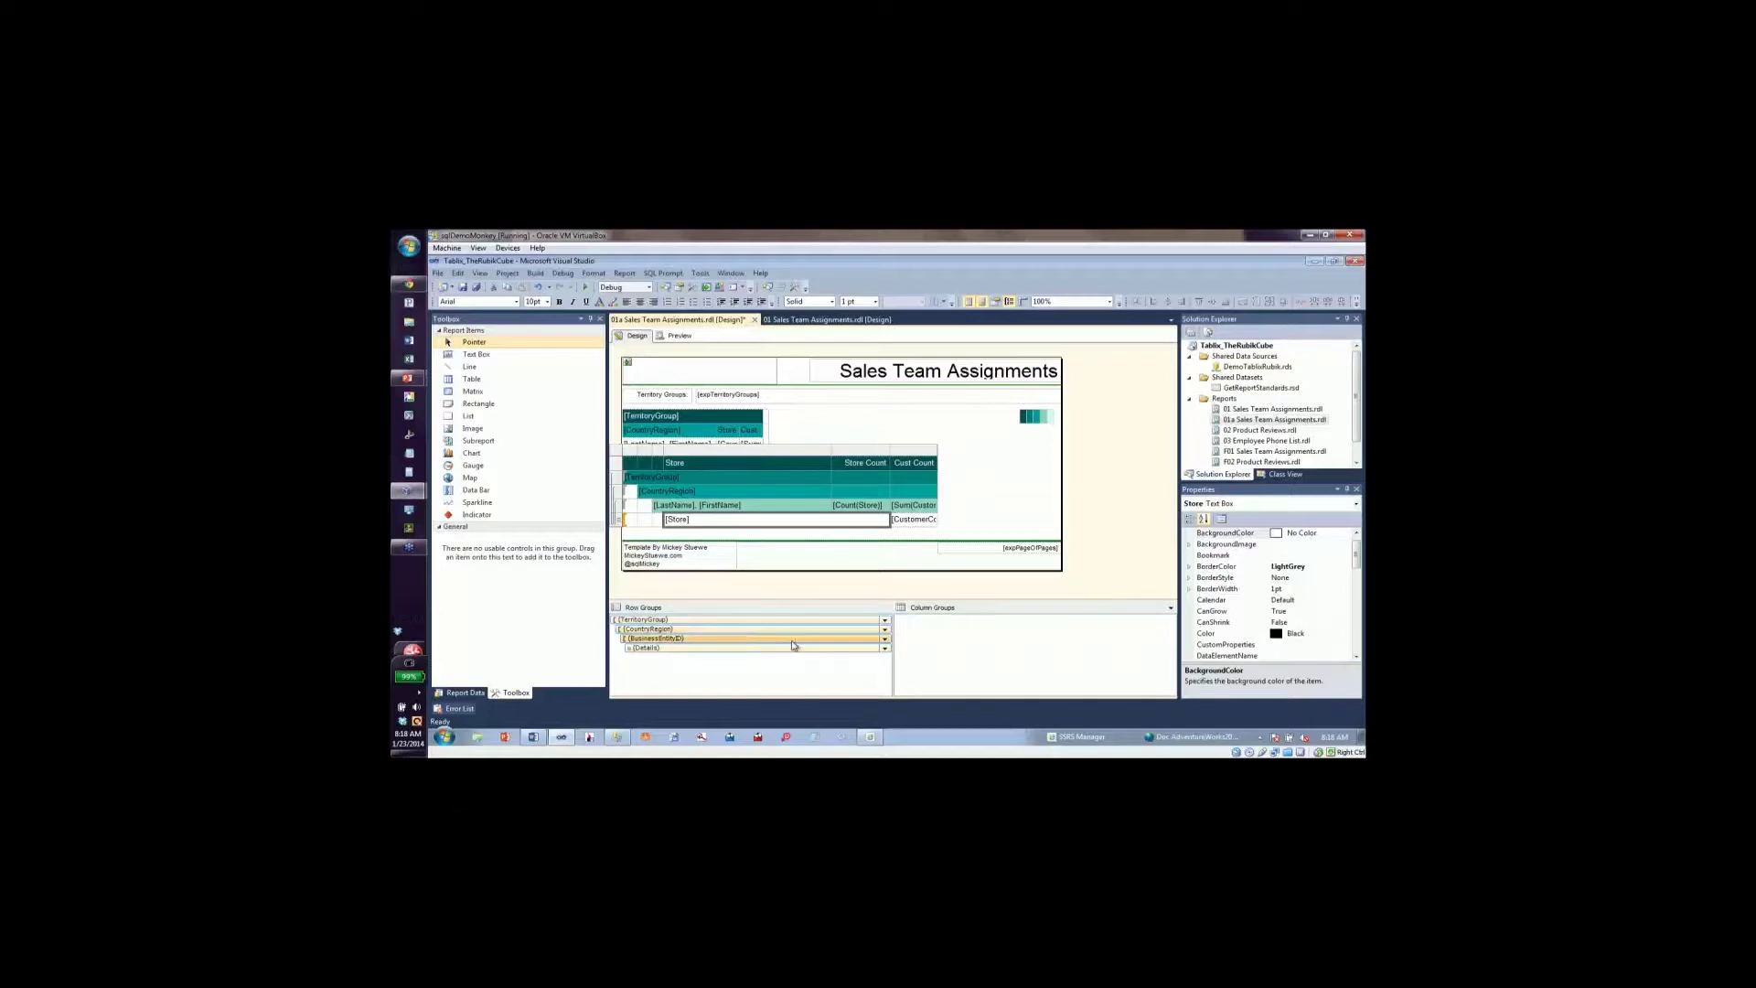
pyautogui.click(758, 630)
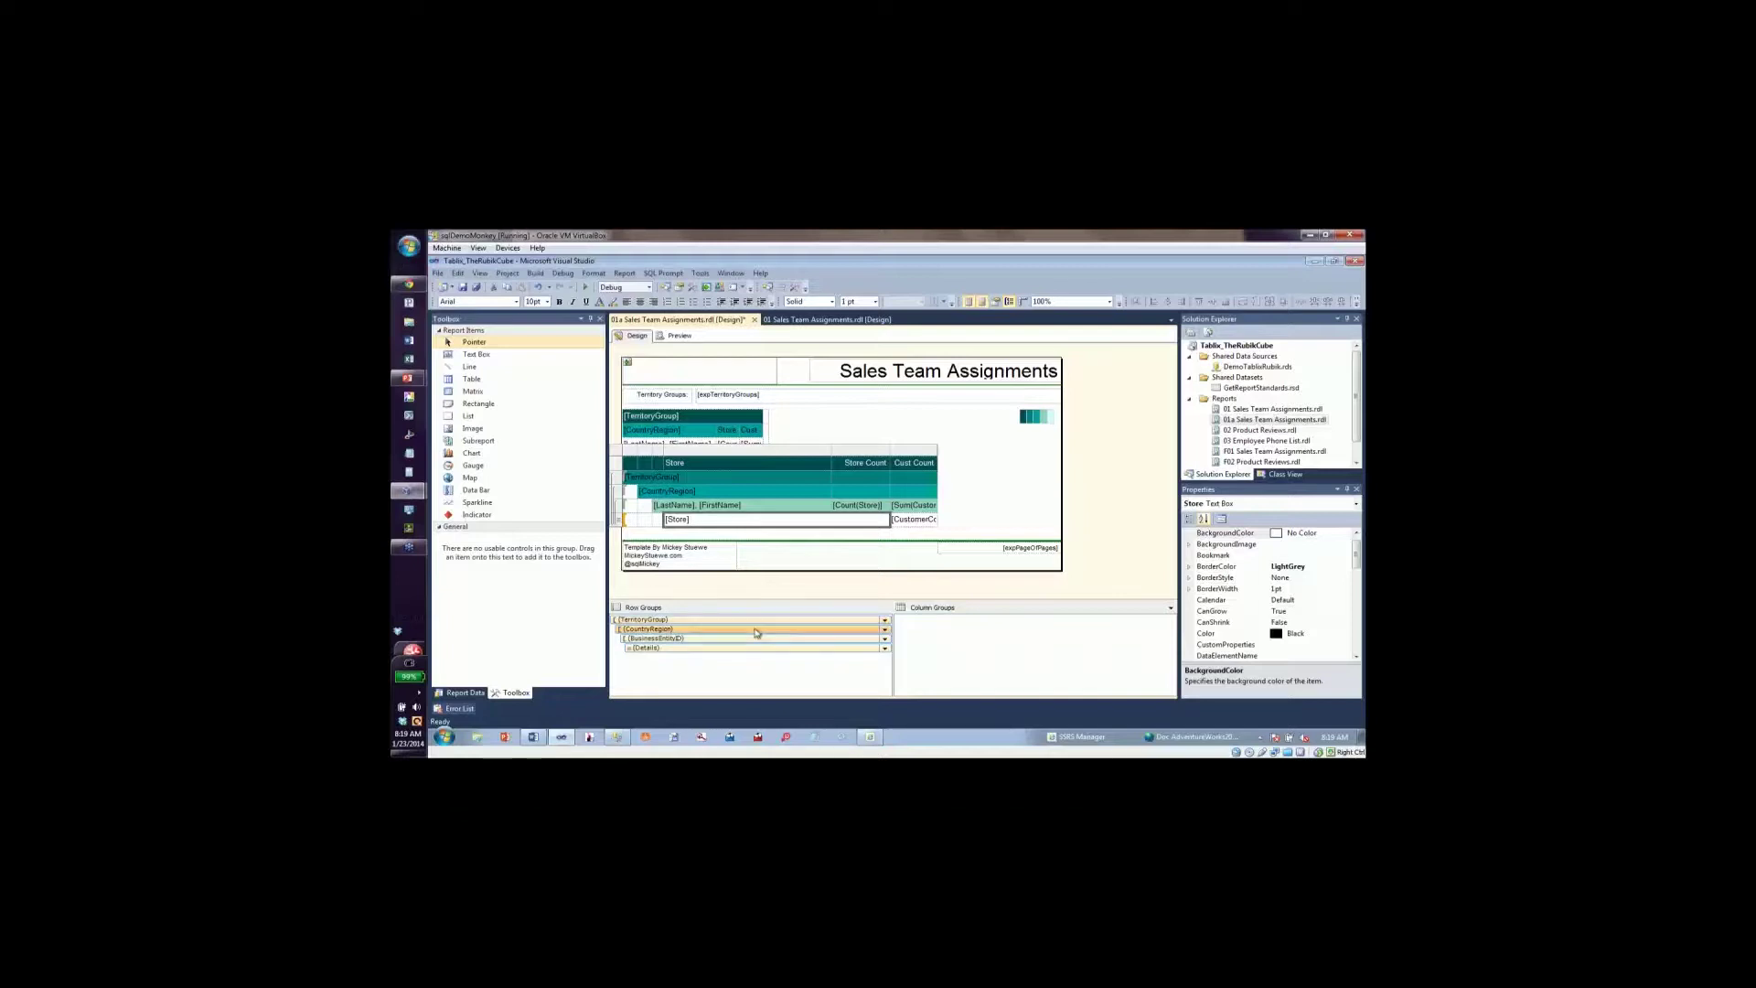
pyautogui.click(885, 629)
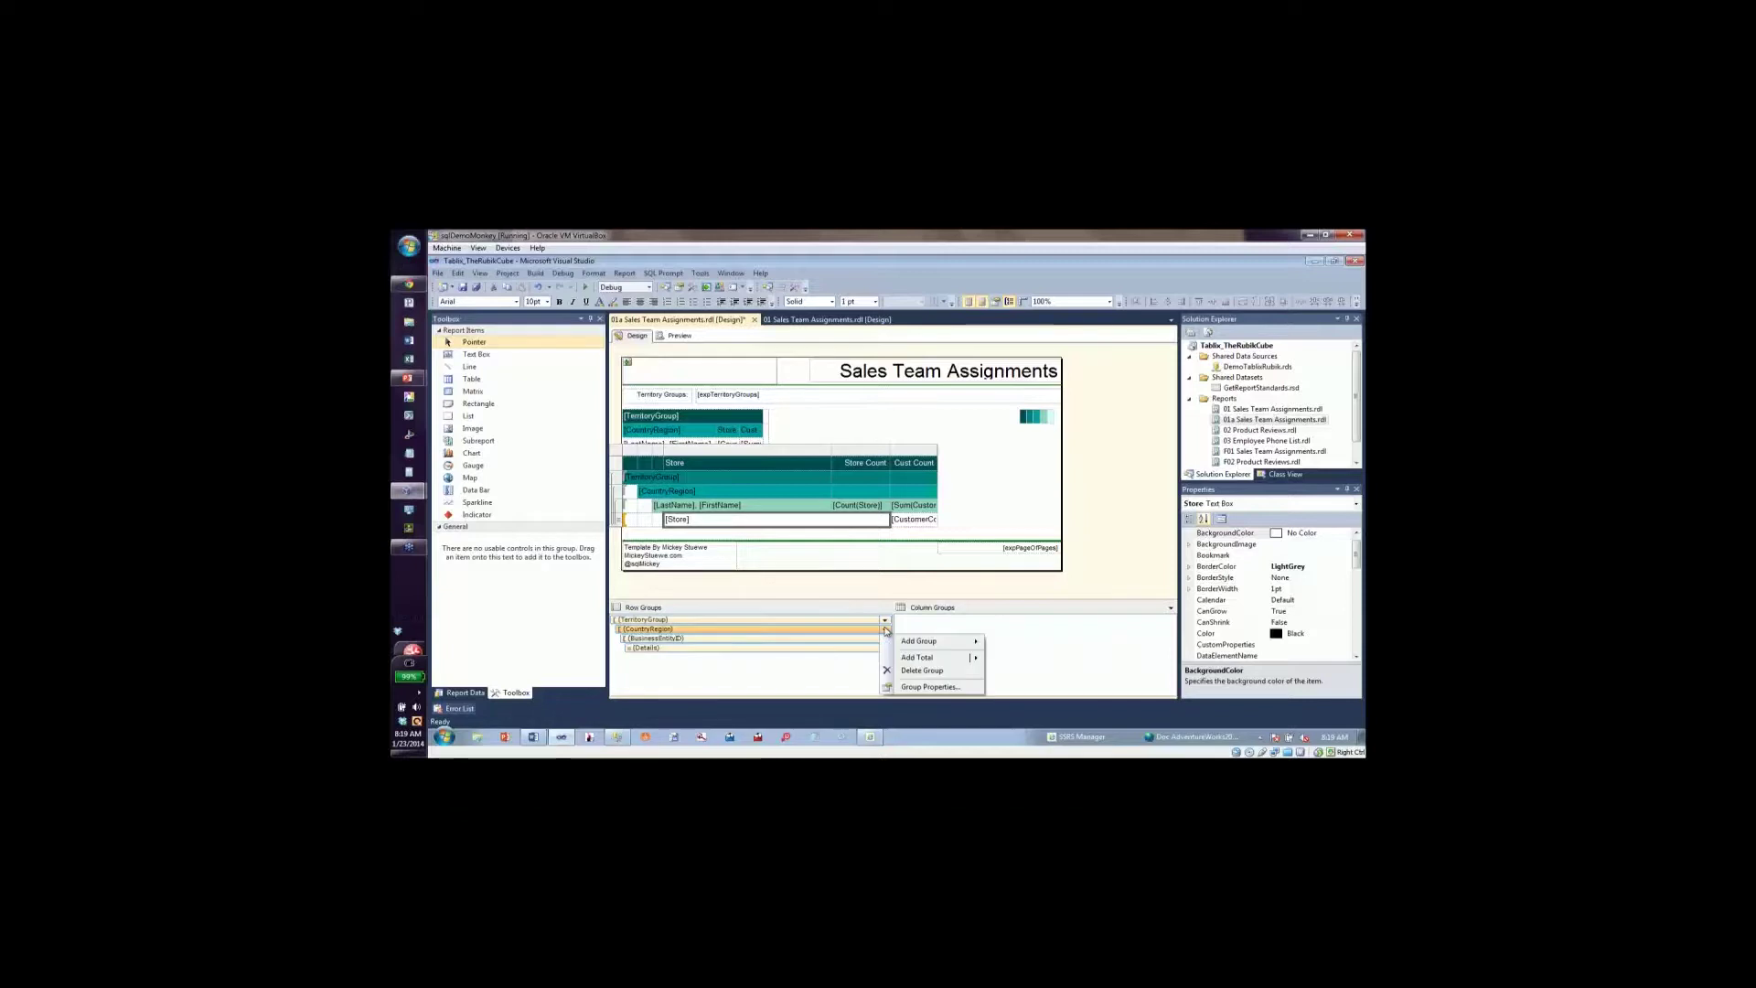
pyautogui.click(920, 688)
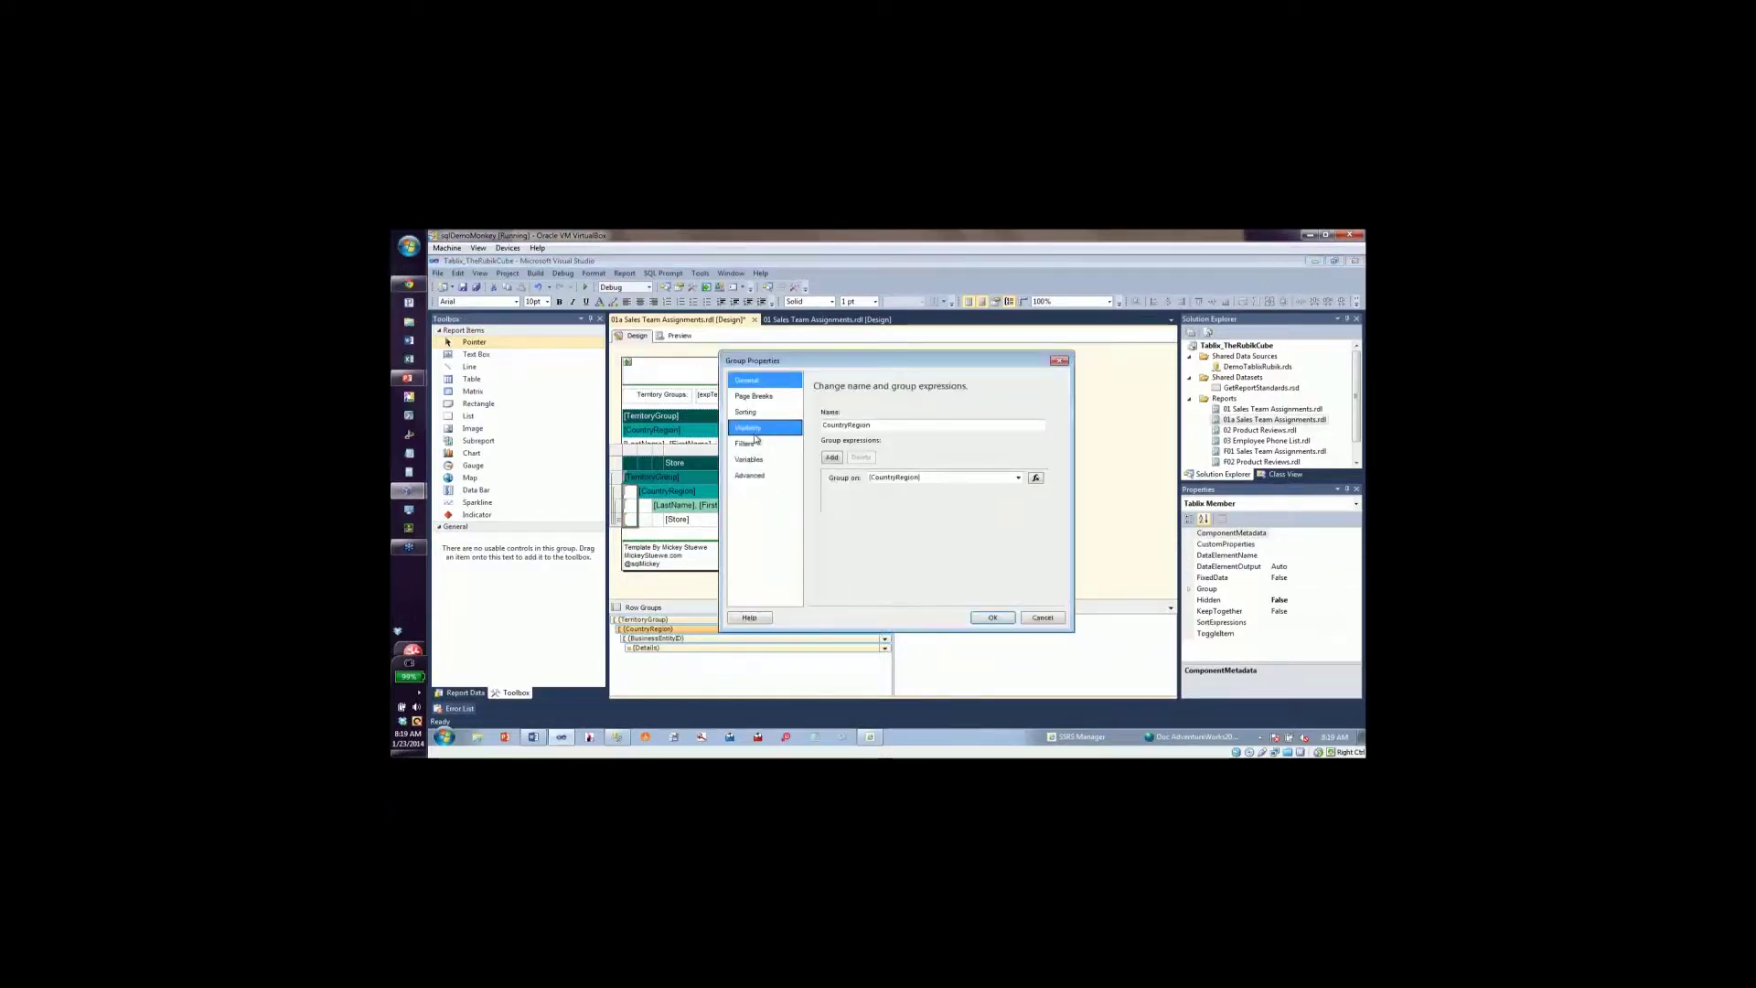
pyautogui.click(756, 430)
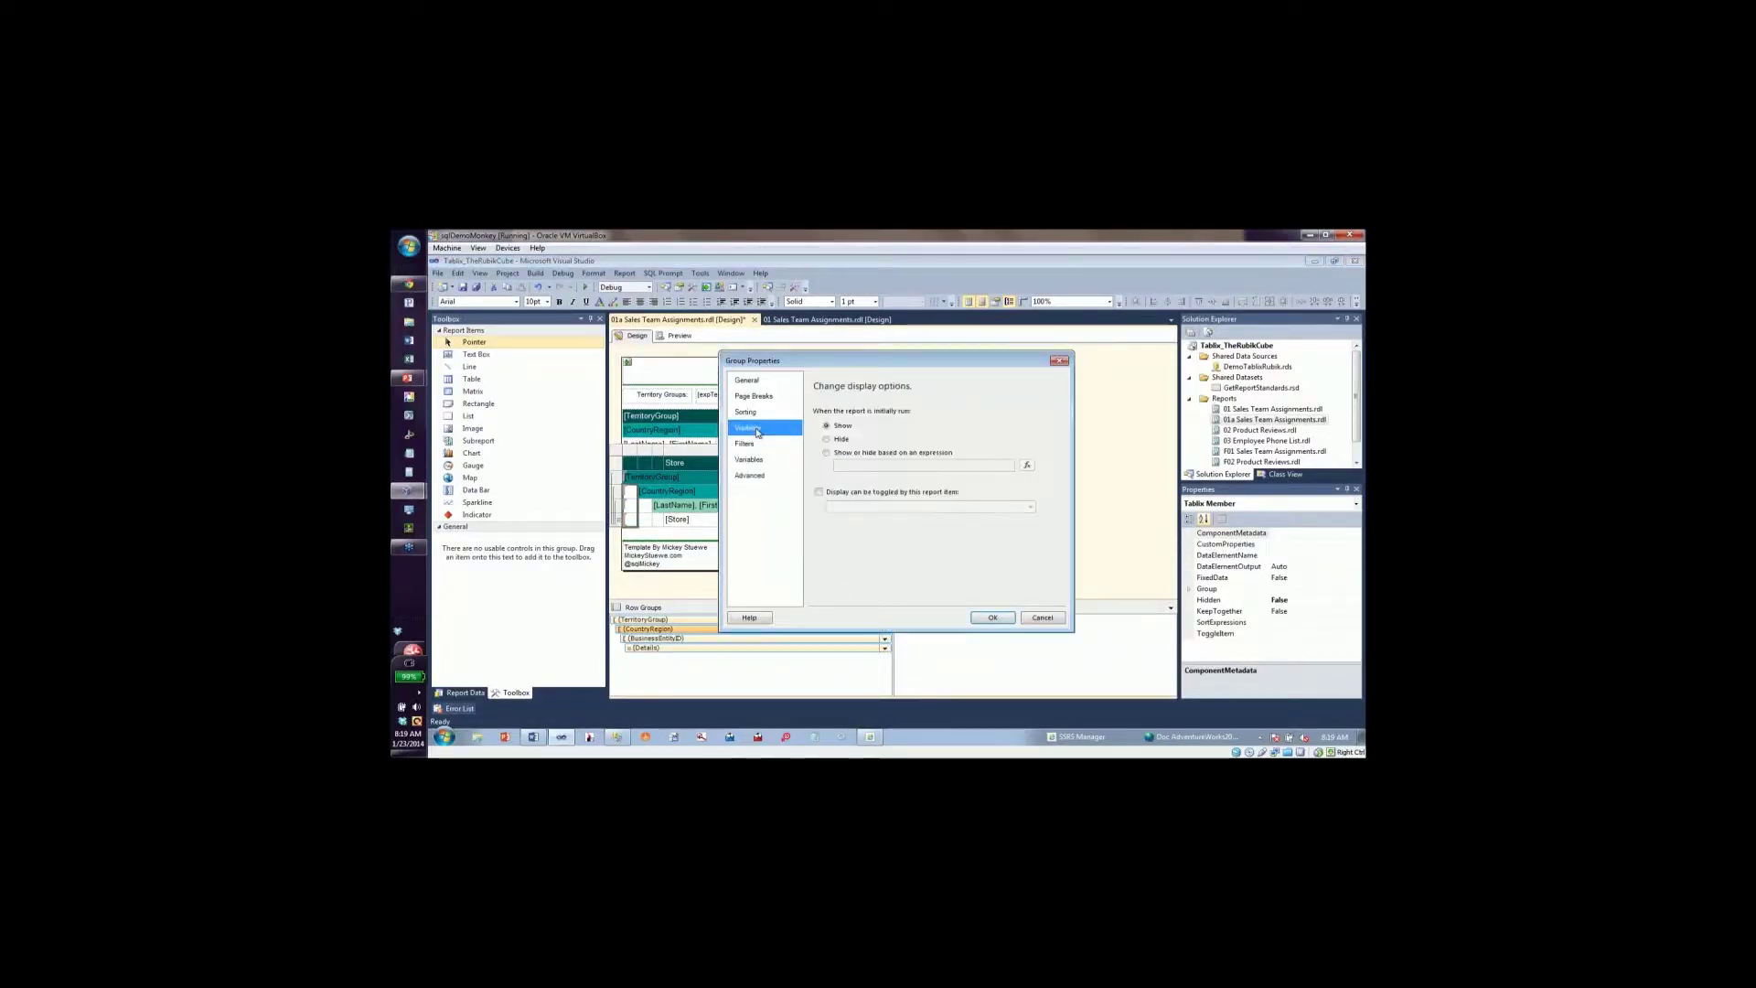
pyautogui.click(819, 492)
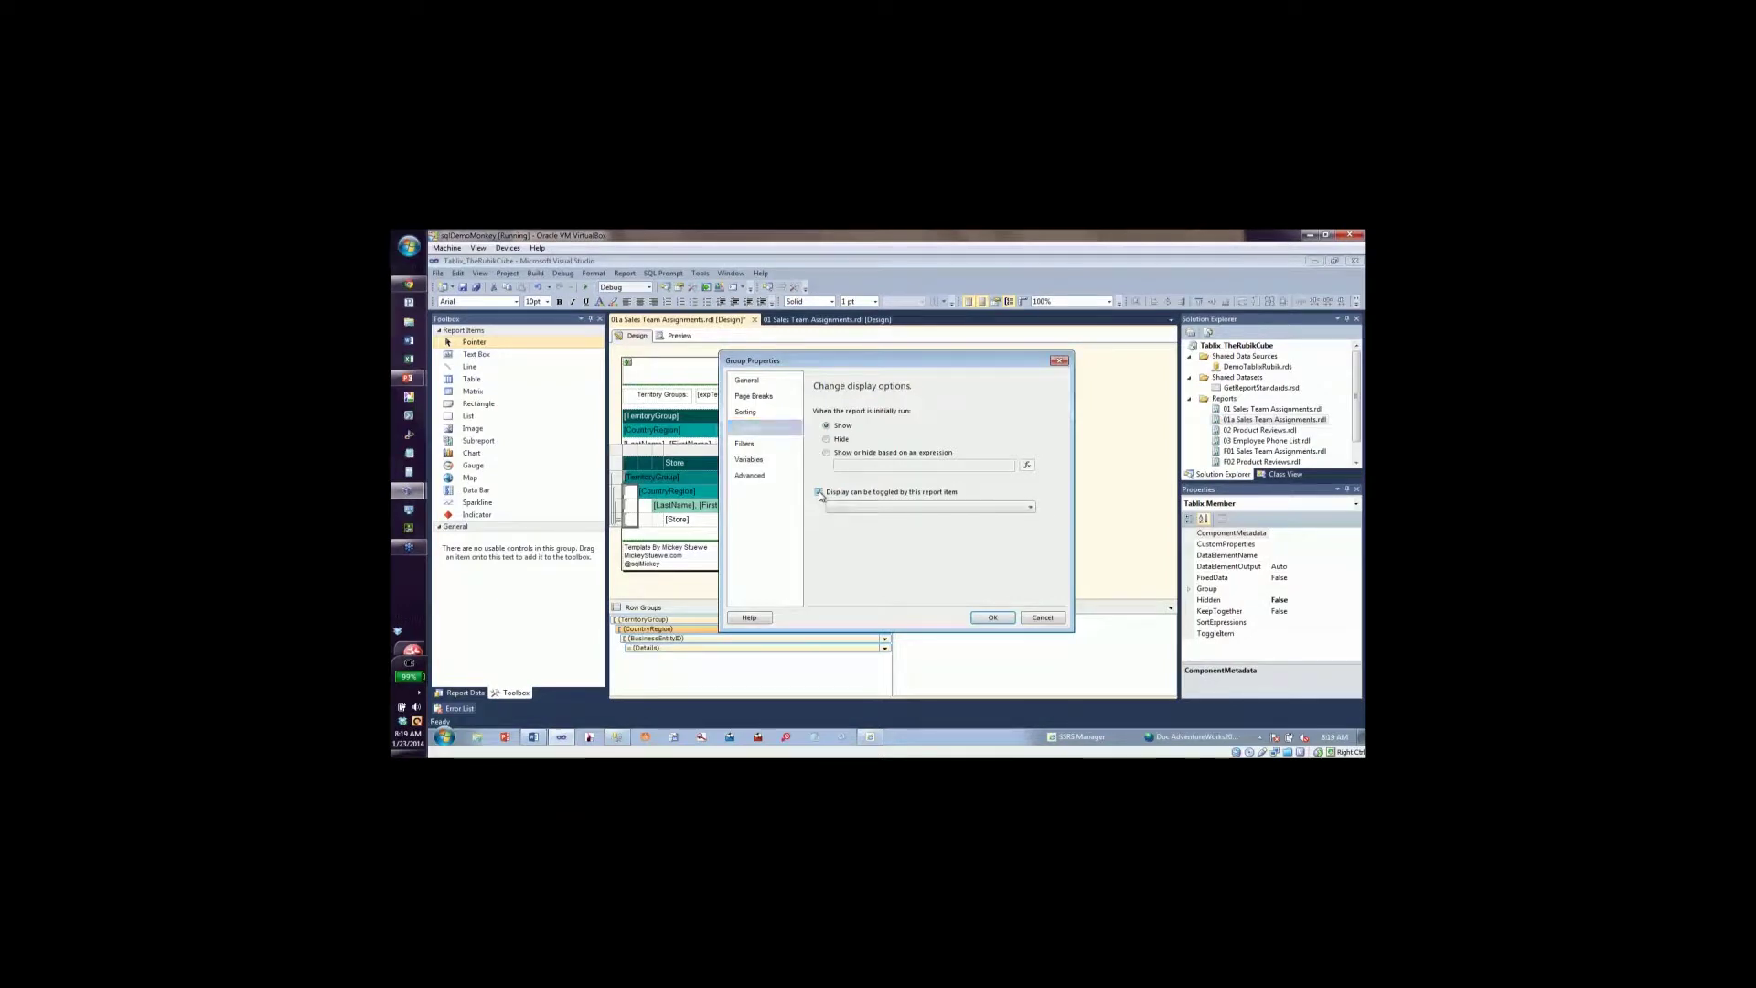
pyautogui.click(1030, 507)
pyautogui.scroll(-1, 1028, 542)
pyautogui.click(940, 549)
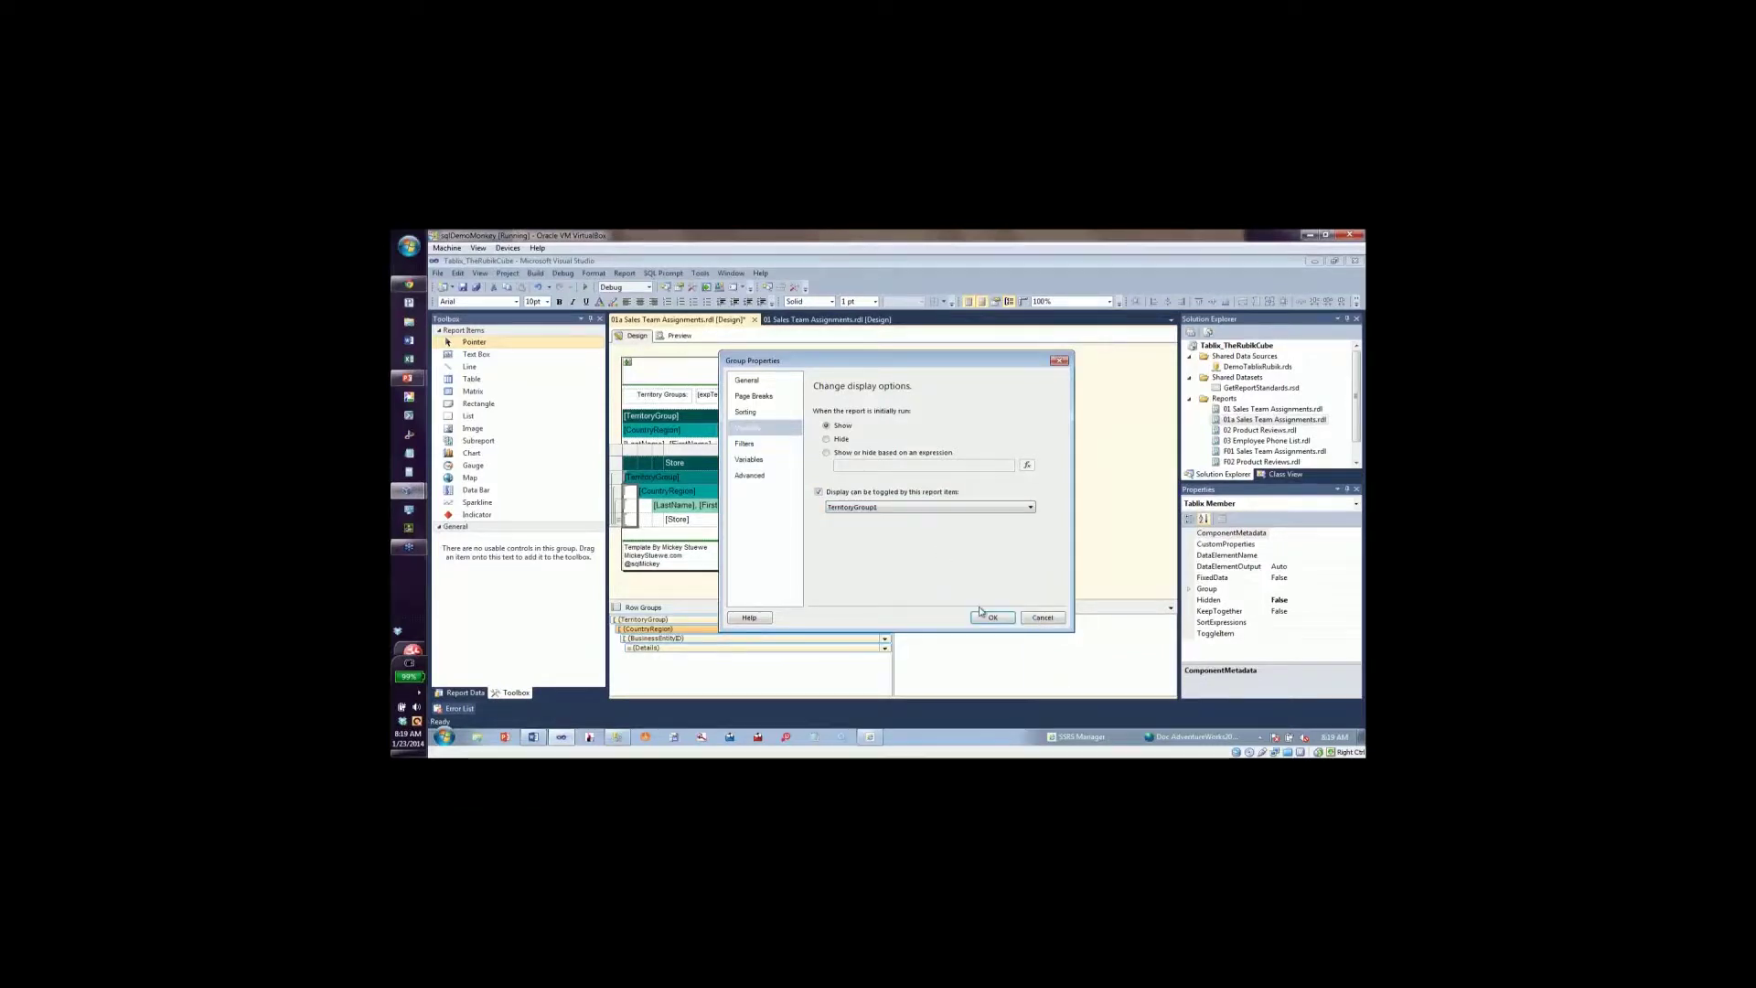
pyautogui.click(989, 618)
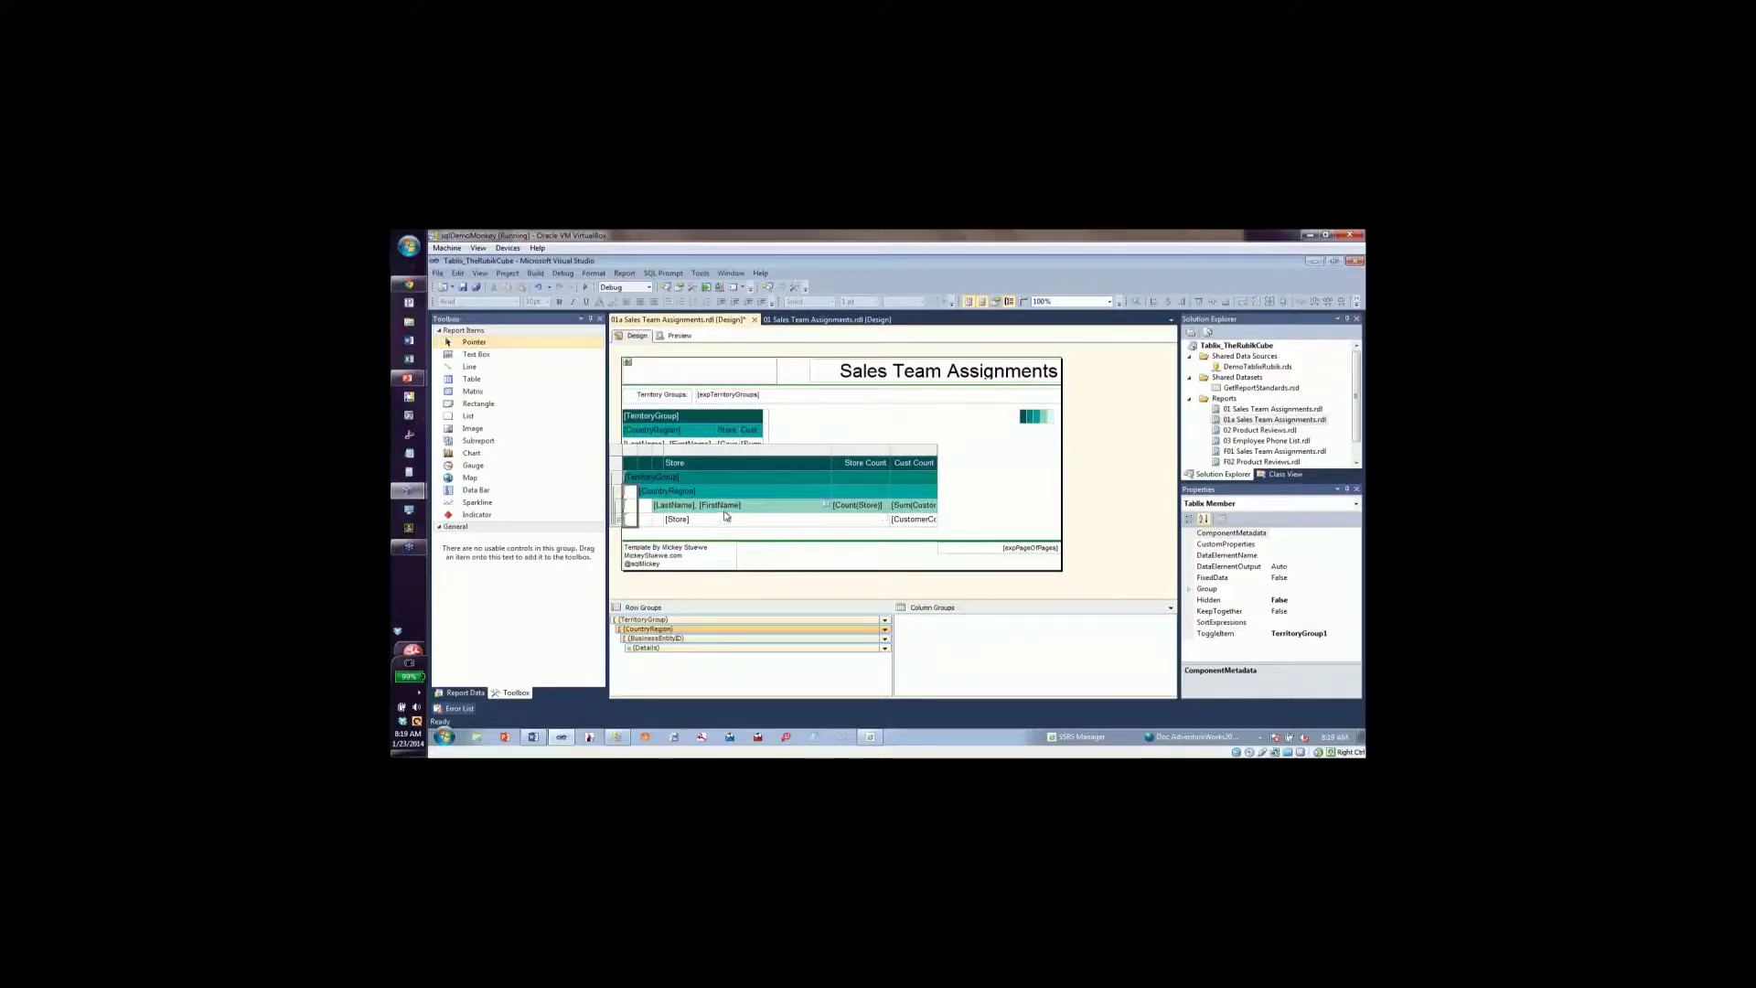
pyautogui.click(694, 640)
pyautogui.click(884, 631)
pyautogui.click(885, 637)
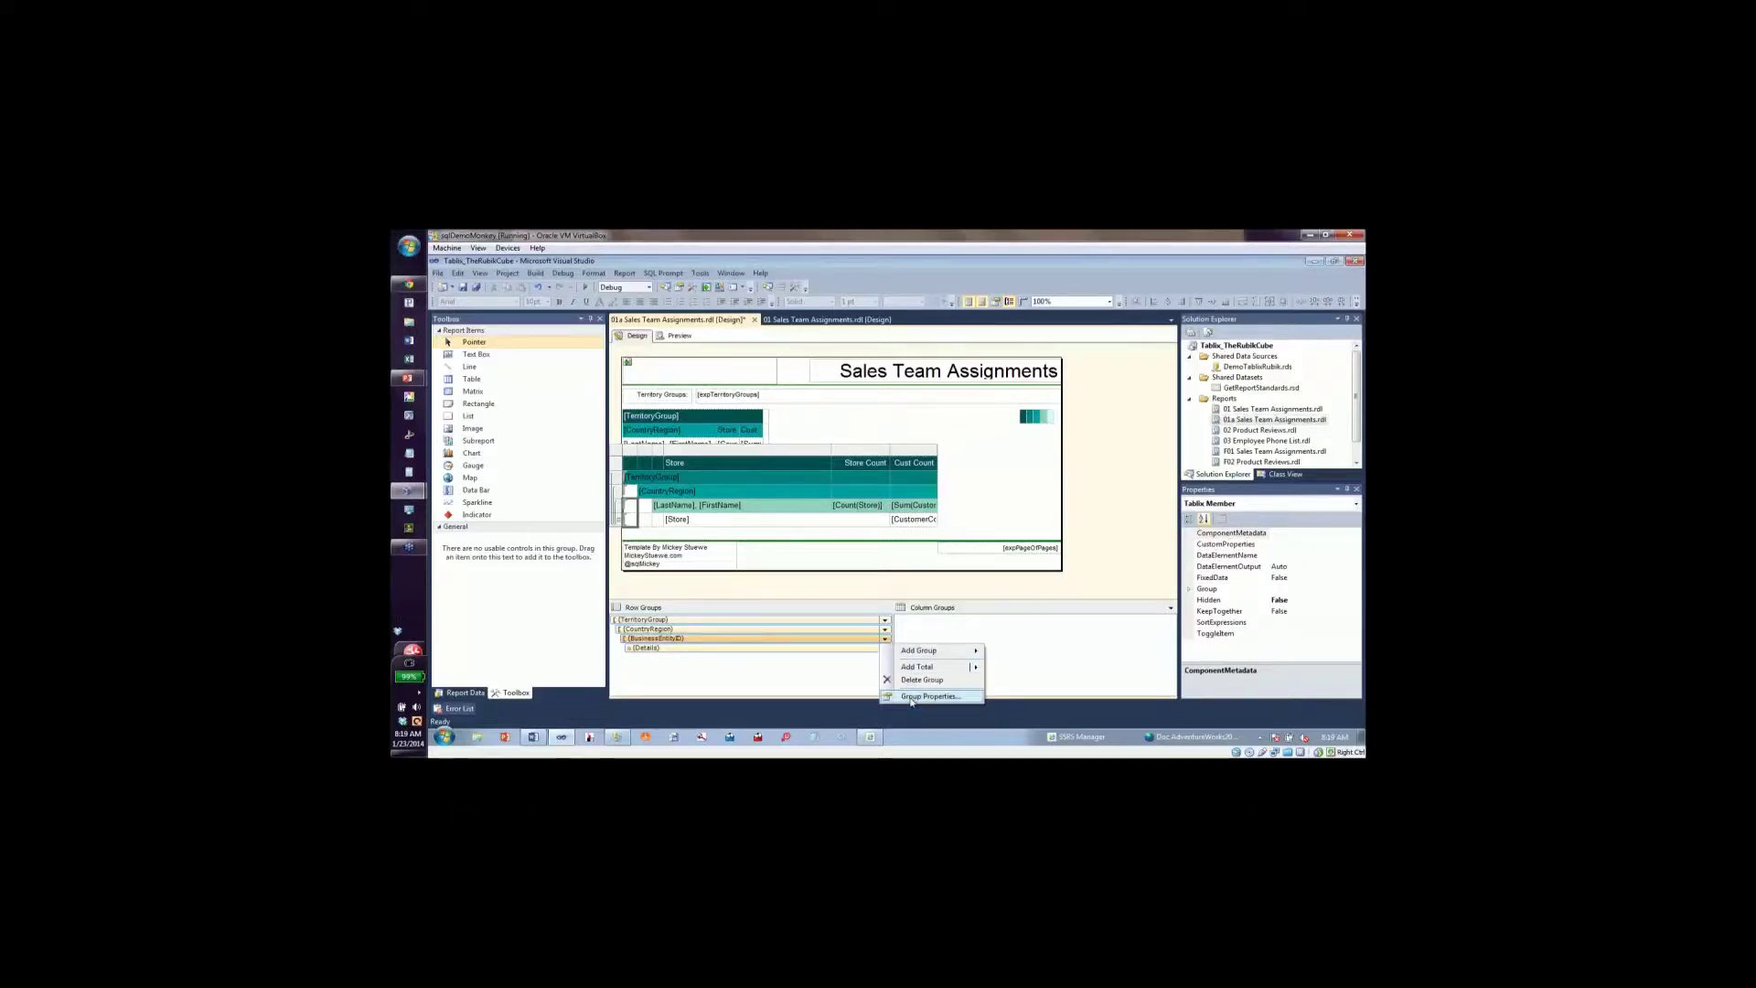
pyautogui.click(912, 698)
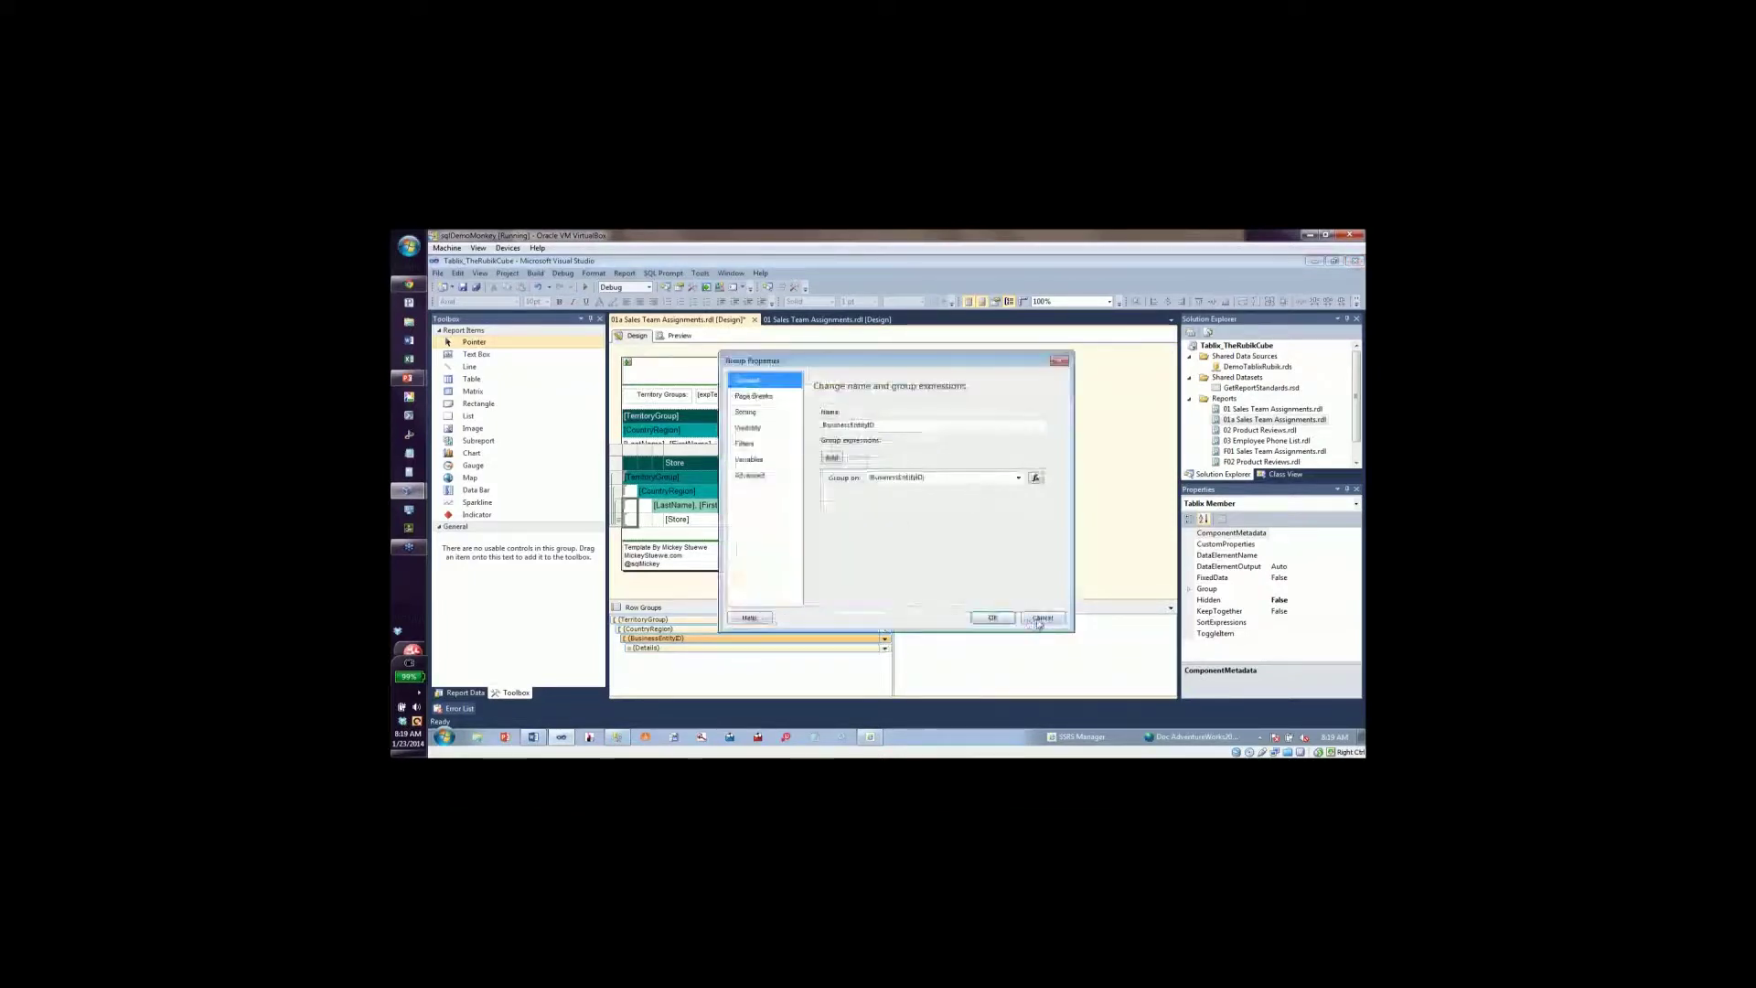
pyautogui.click(1042, 618)
# Set the BusinessEntityID row group's visibility to be toggled by the report item CountryRegion.
pyautogui.click(885, 638)
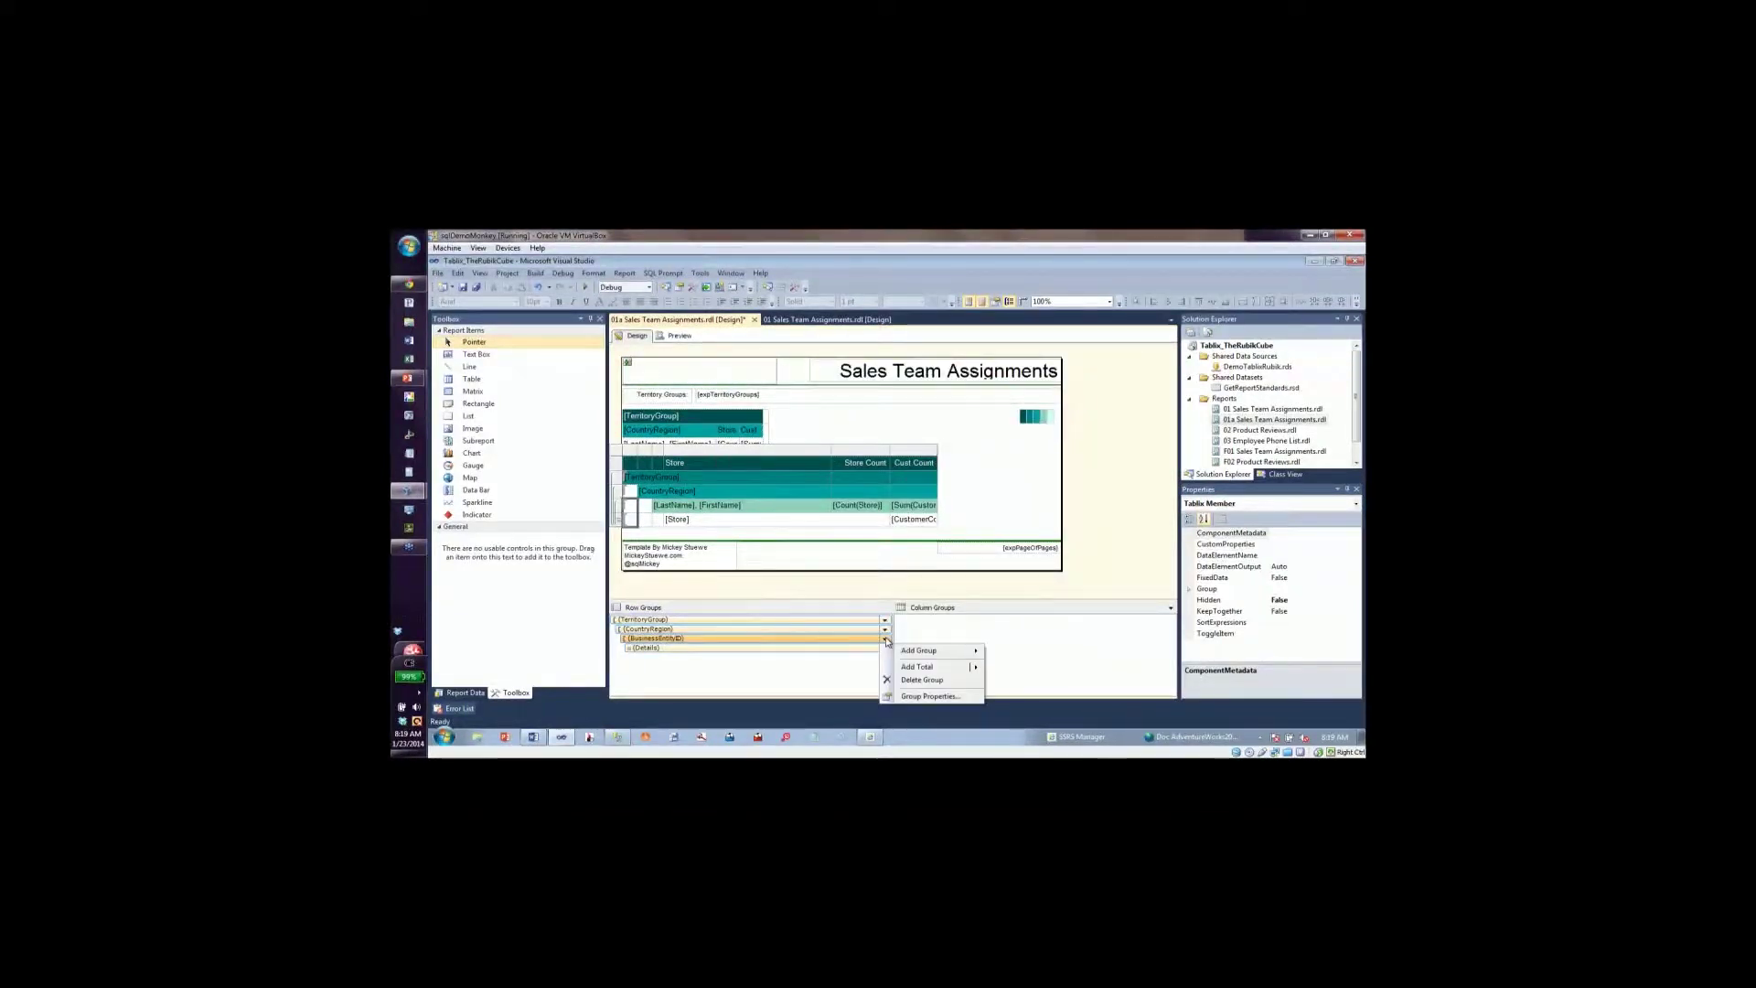
pyautogui.click(911, 696)
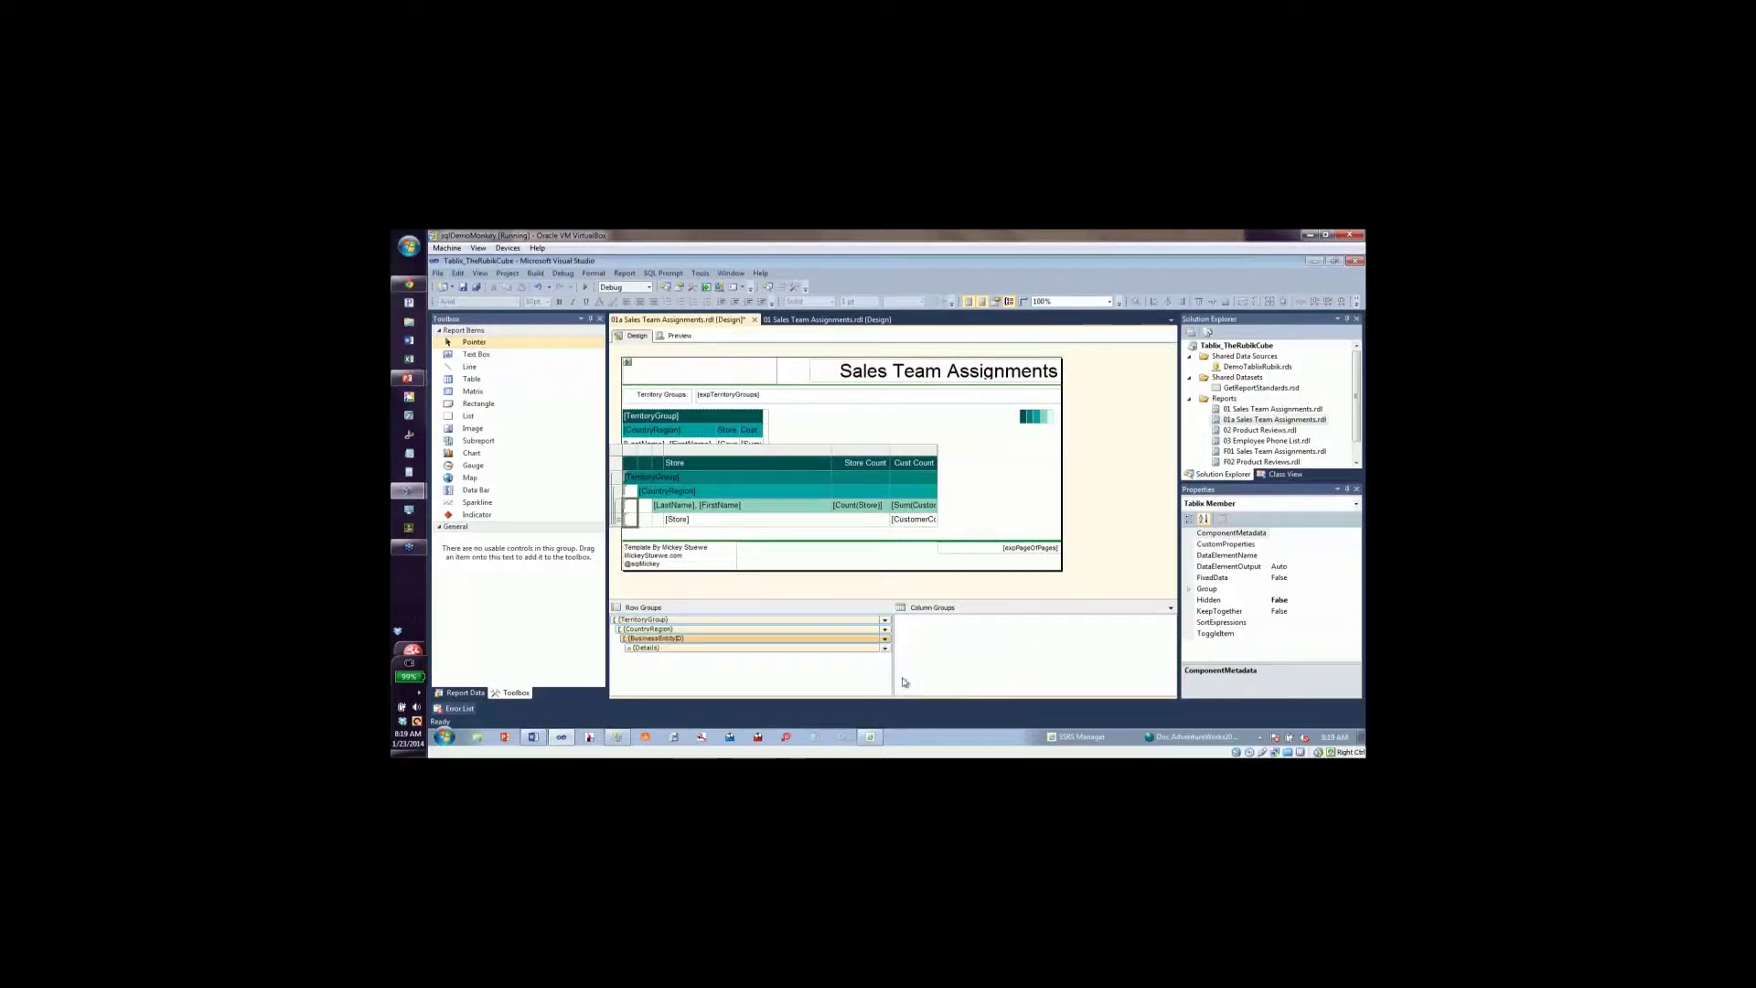
pyautogui.click(750, 427)
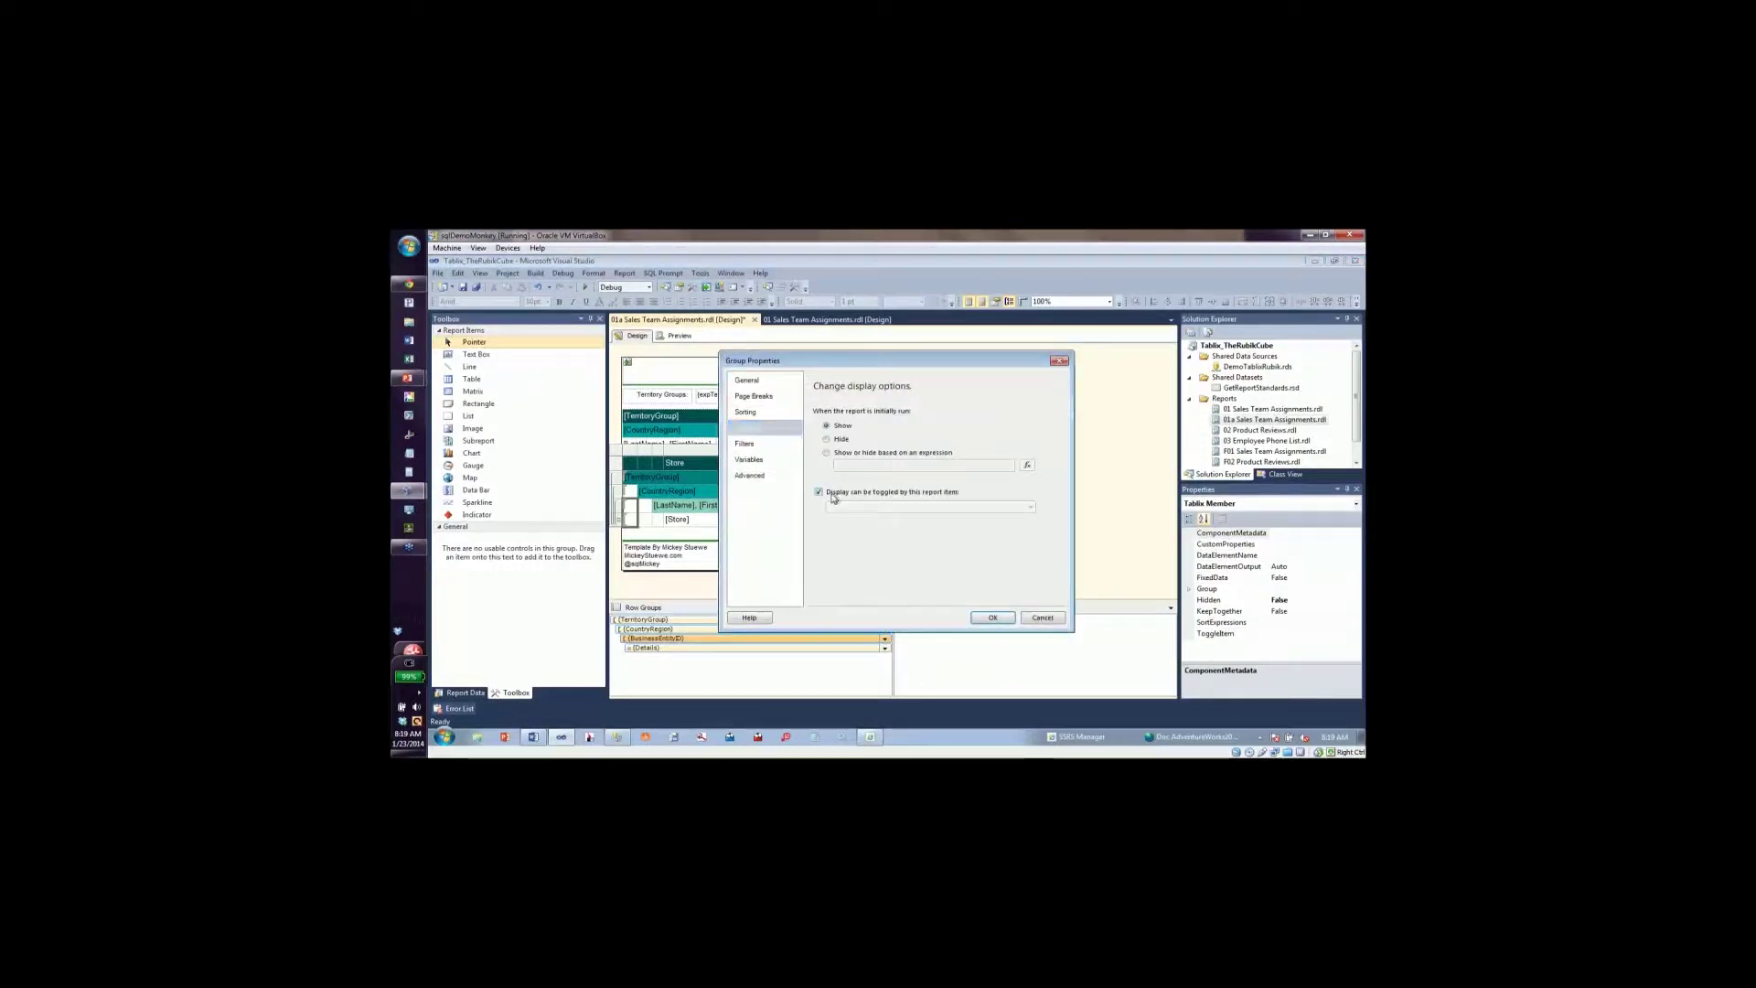
pyautogui.click(1030, 508)
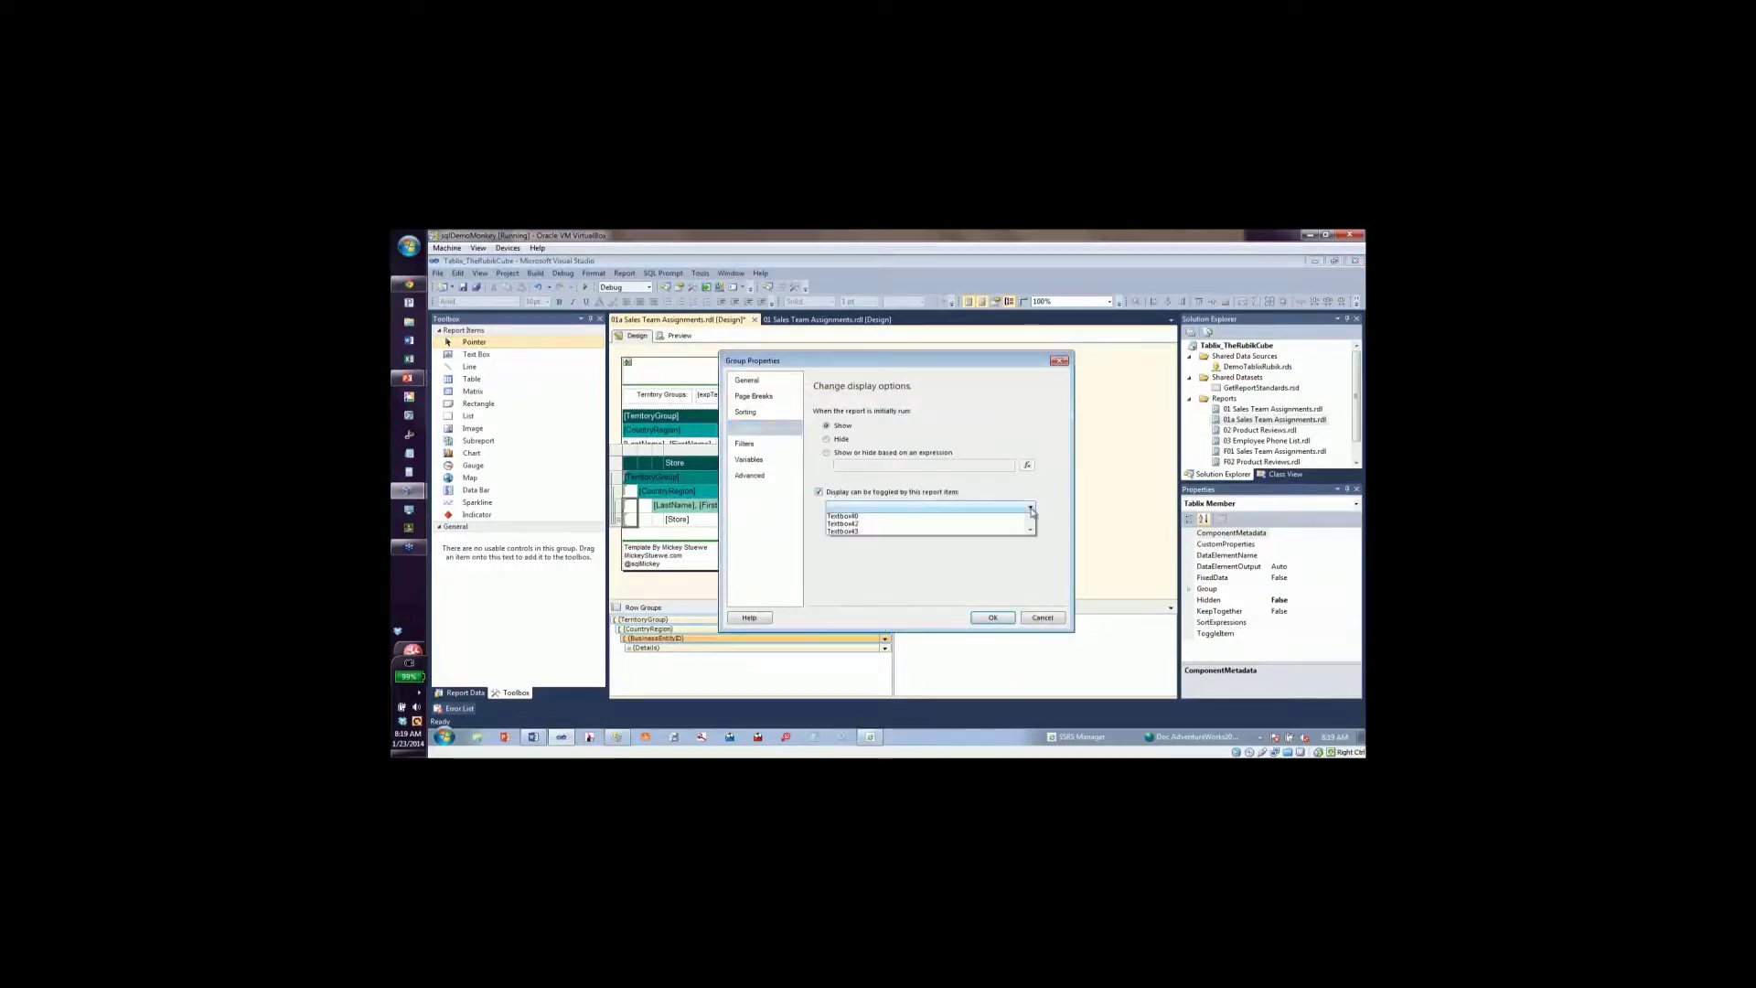
pyautogui.click(994, 519)
pyautogui.click(993, 618)
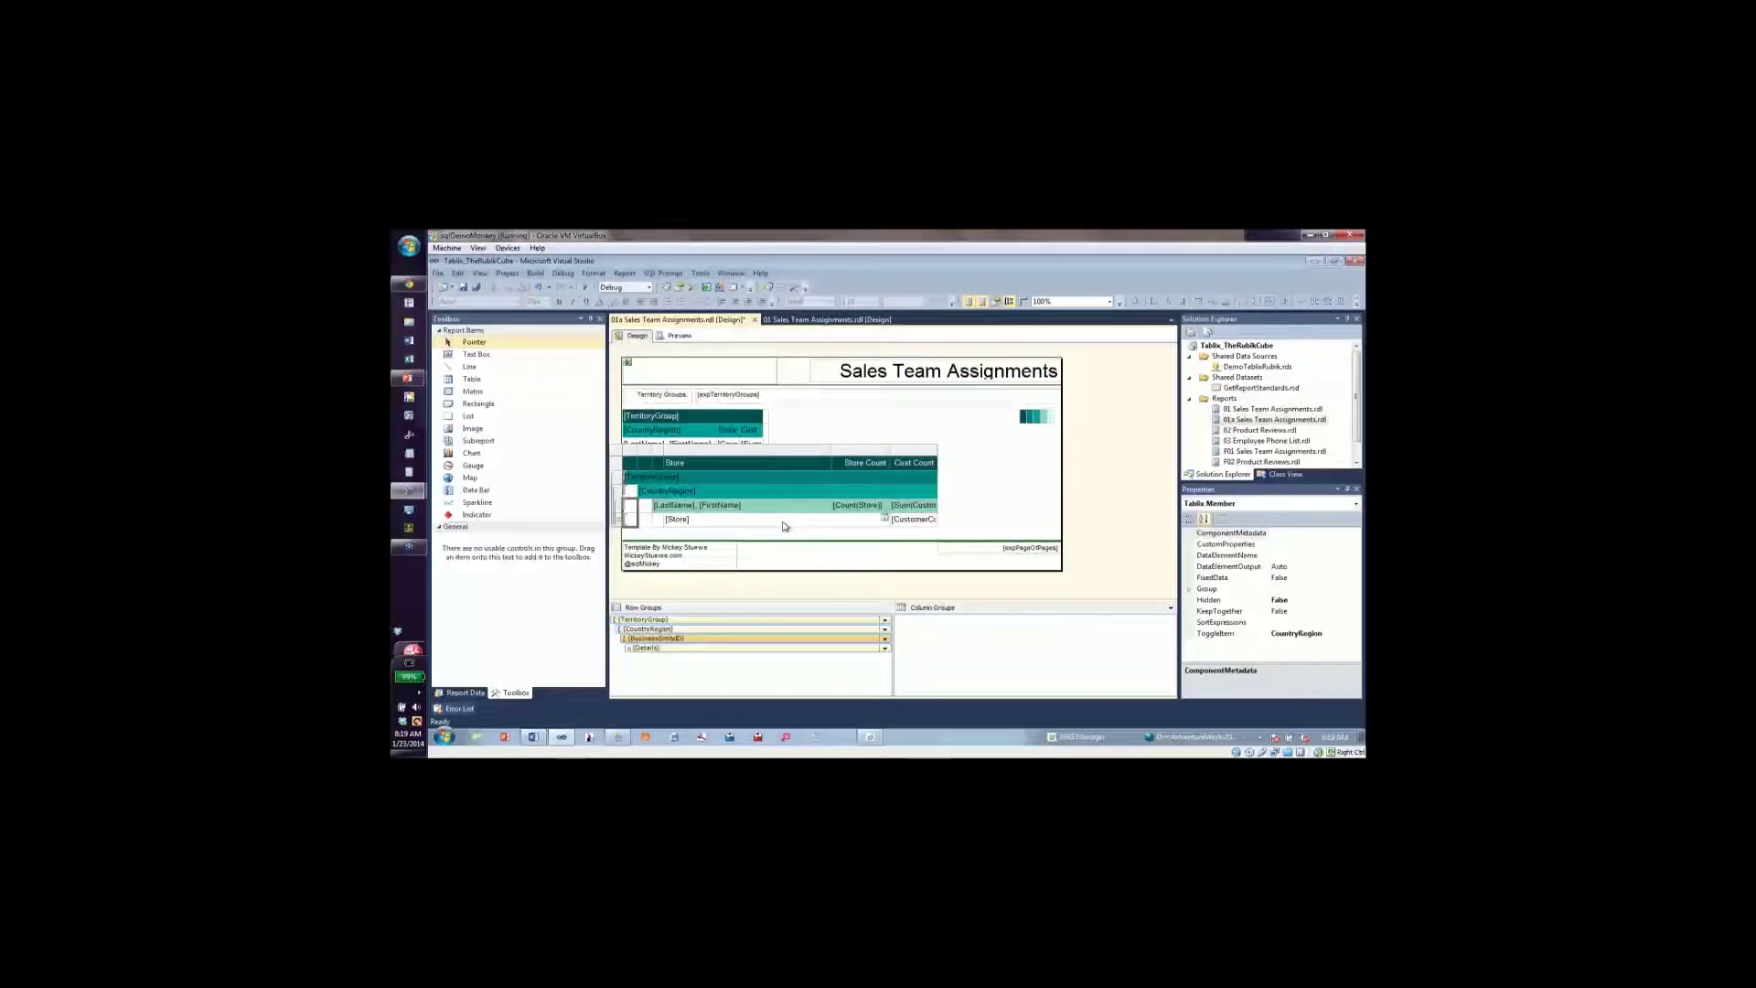
# Set the Store text box's visibility to be toggled by the report item SalesPerson, and preview the report.
pyautogui.click(784, 525)
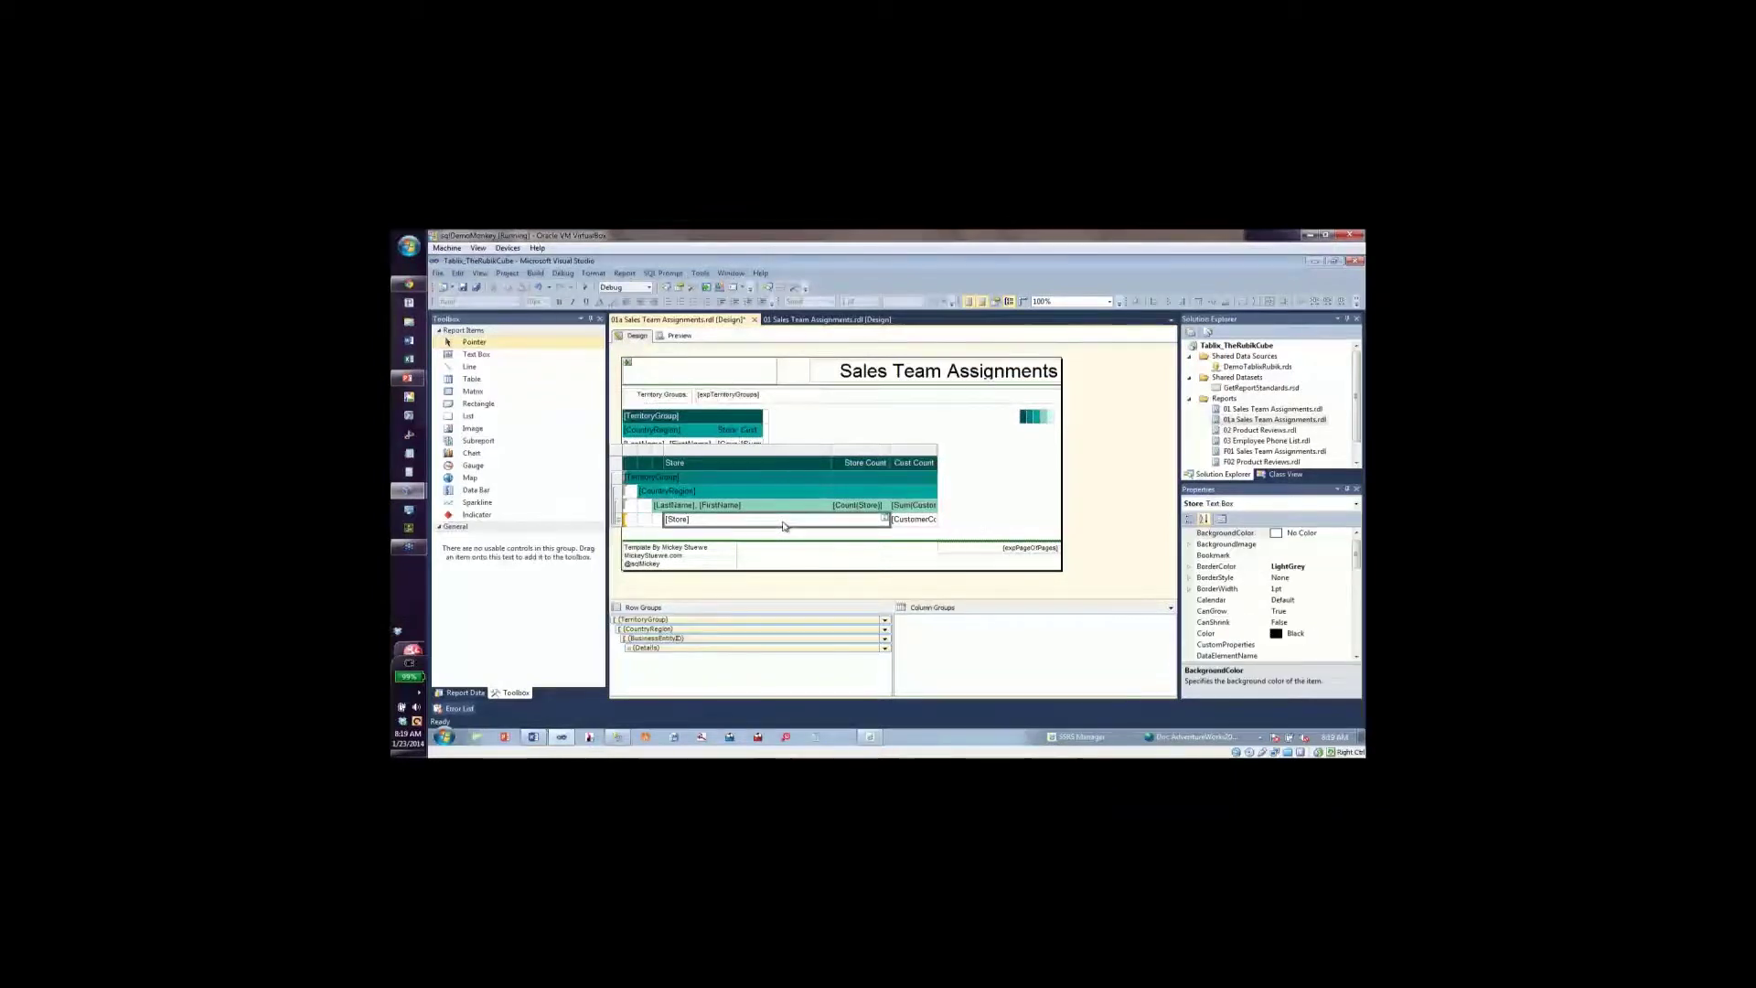
pyautogui.rightClick(697, 524)
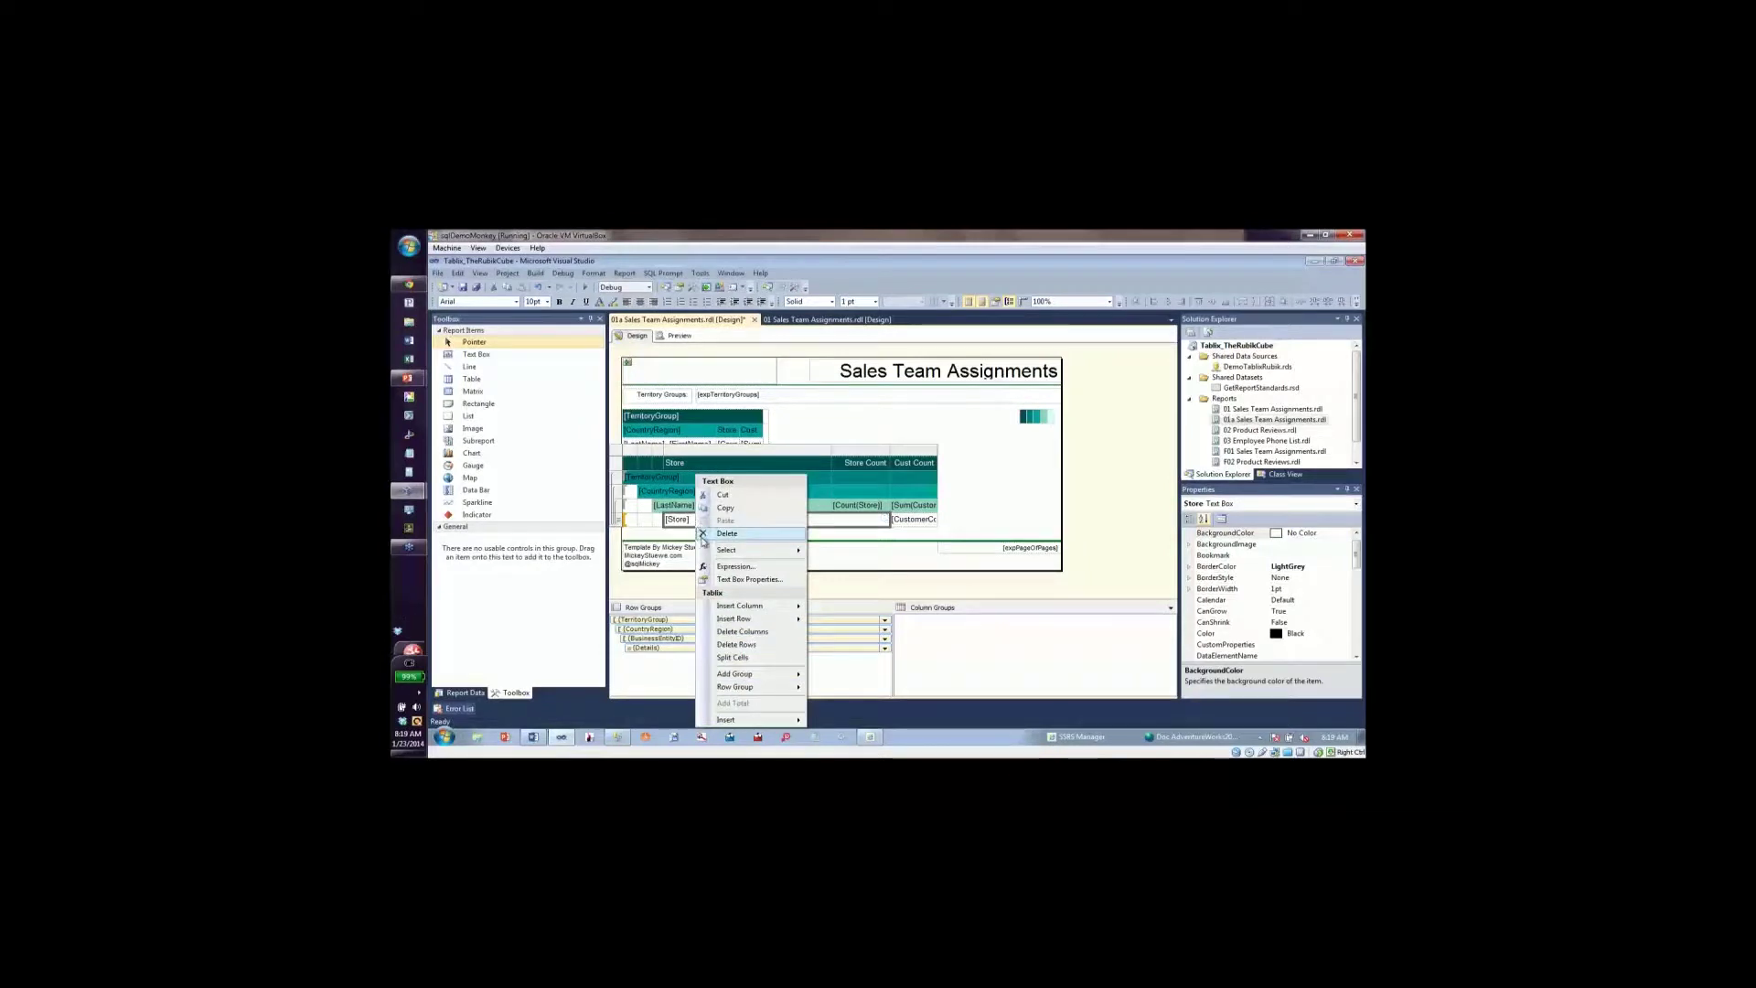
pyautogui.click(742, 580)
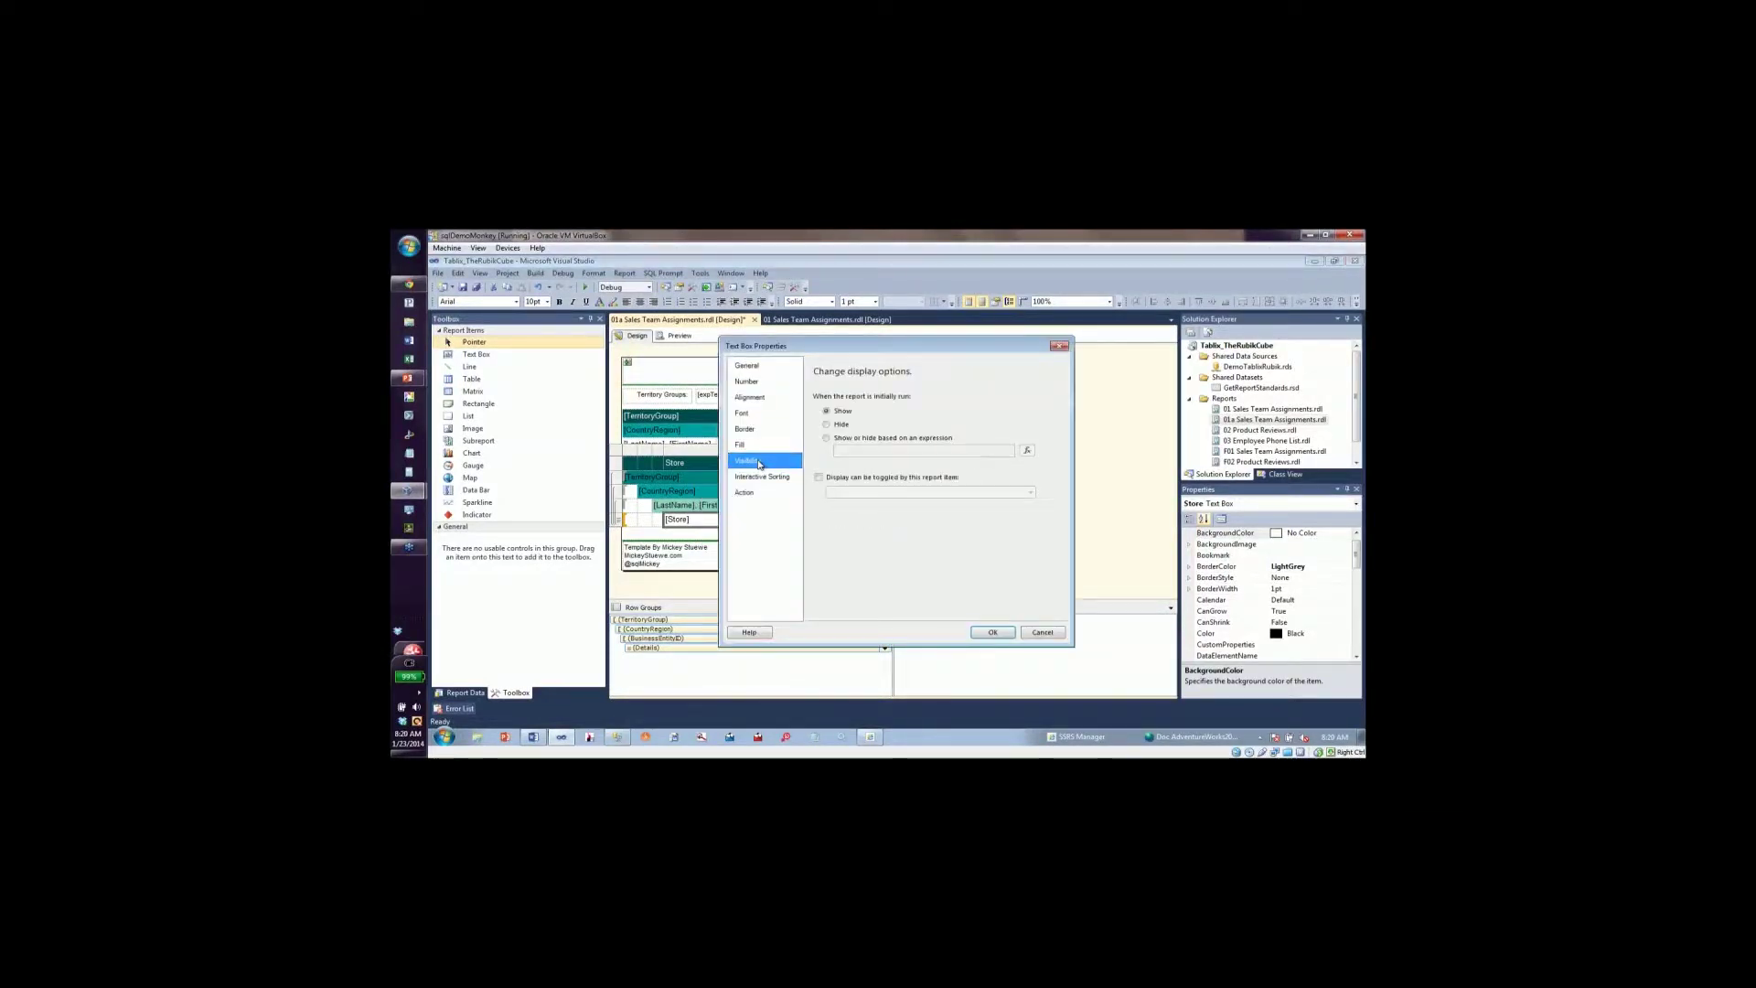
pyautogui.click(818, 477)
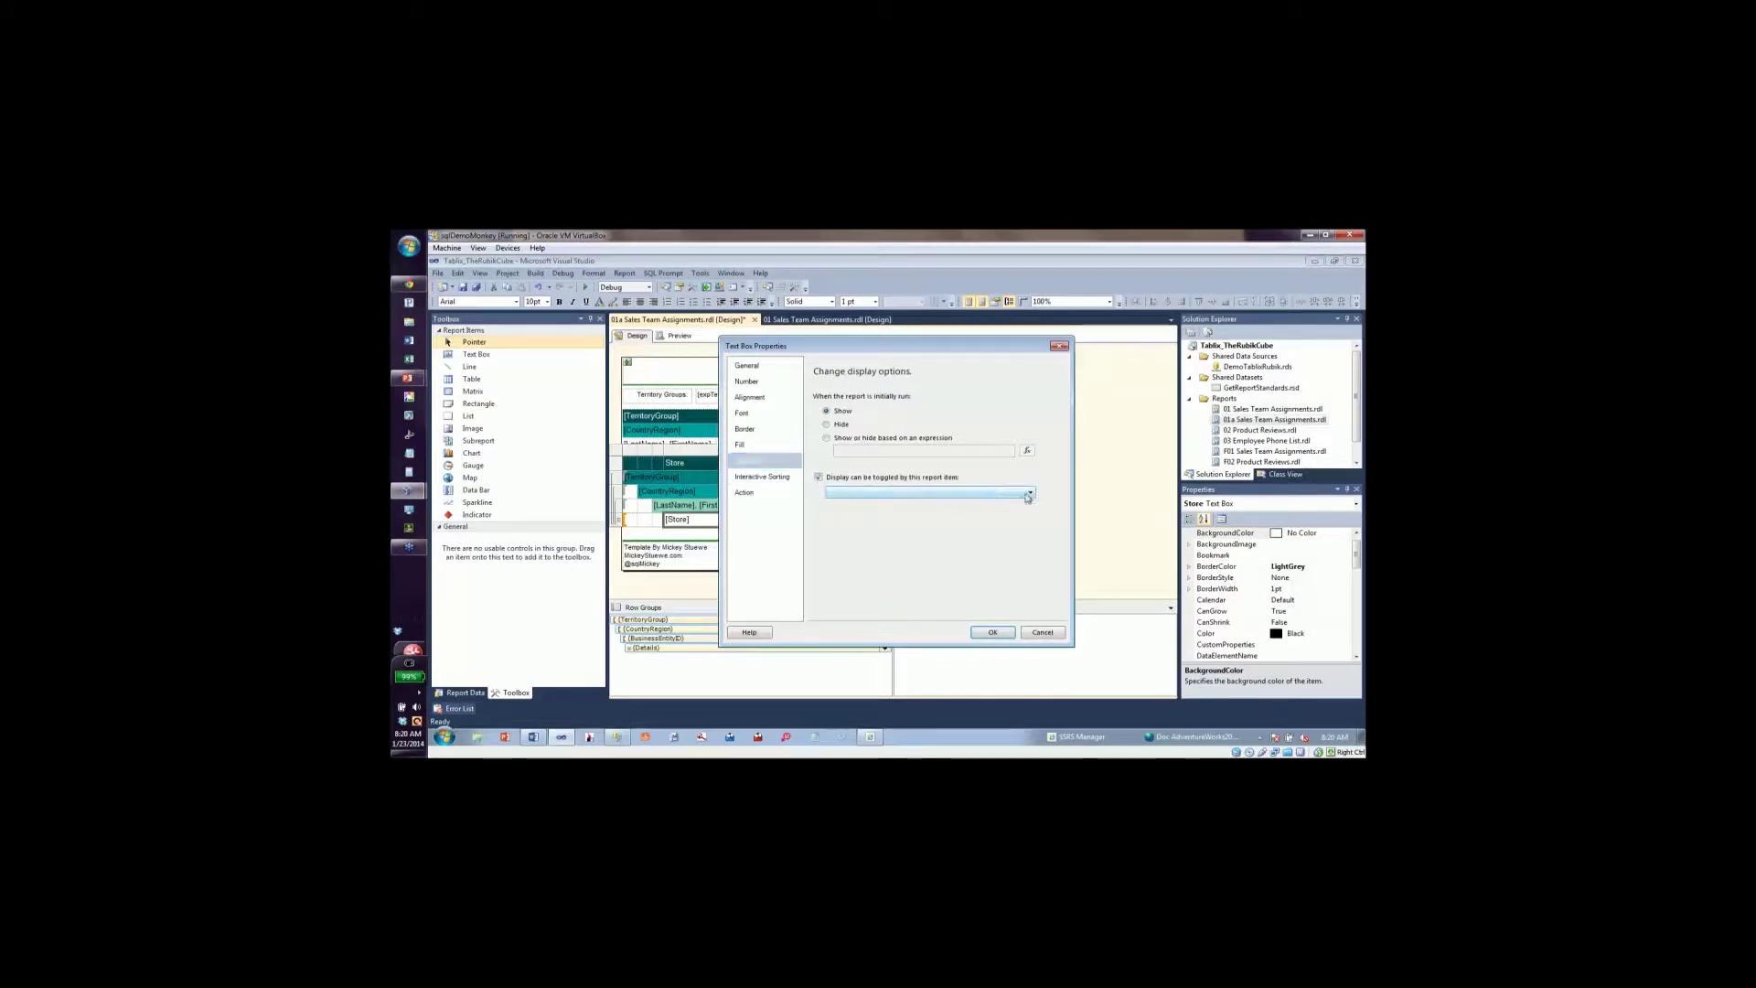
pyautogui.click(1028, 494)
pyautogui.scroll(5, 924, 548)
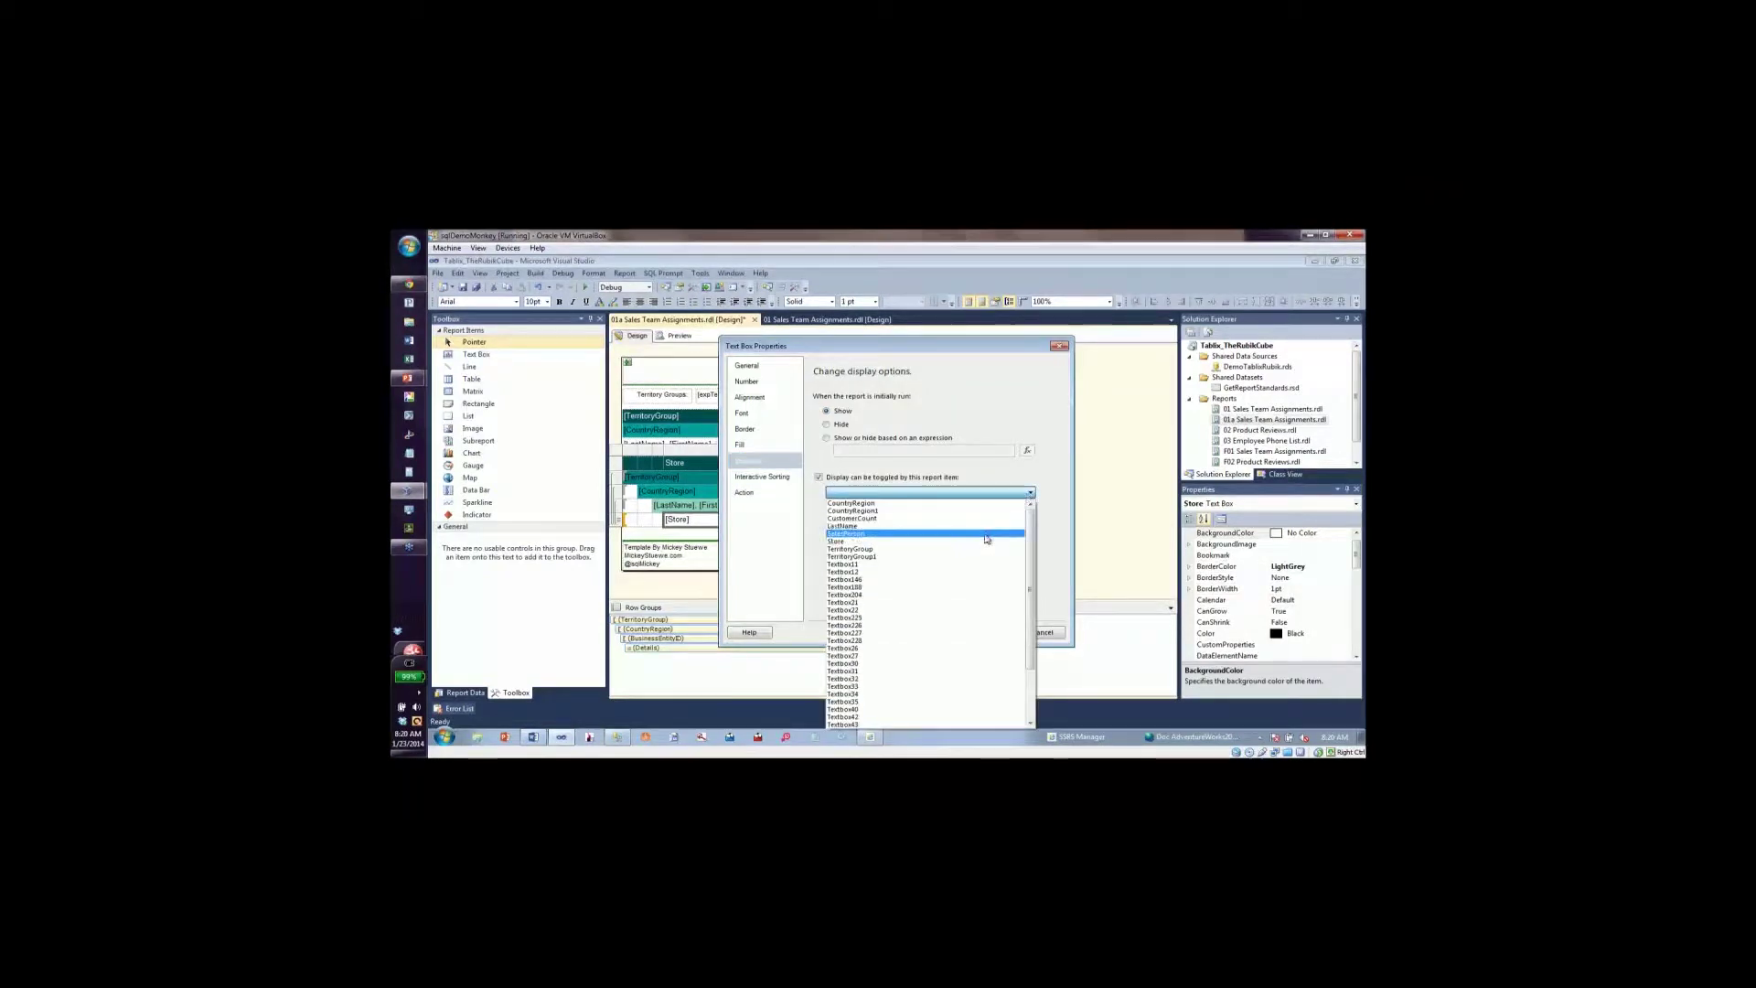
pyautogui.click(915, 540)
pyautogui.click(992, 632)
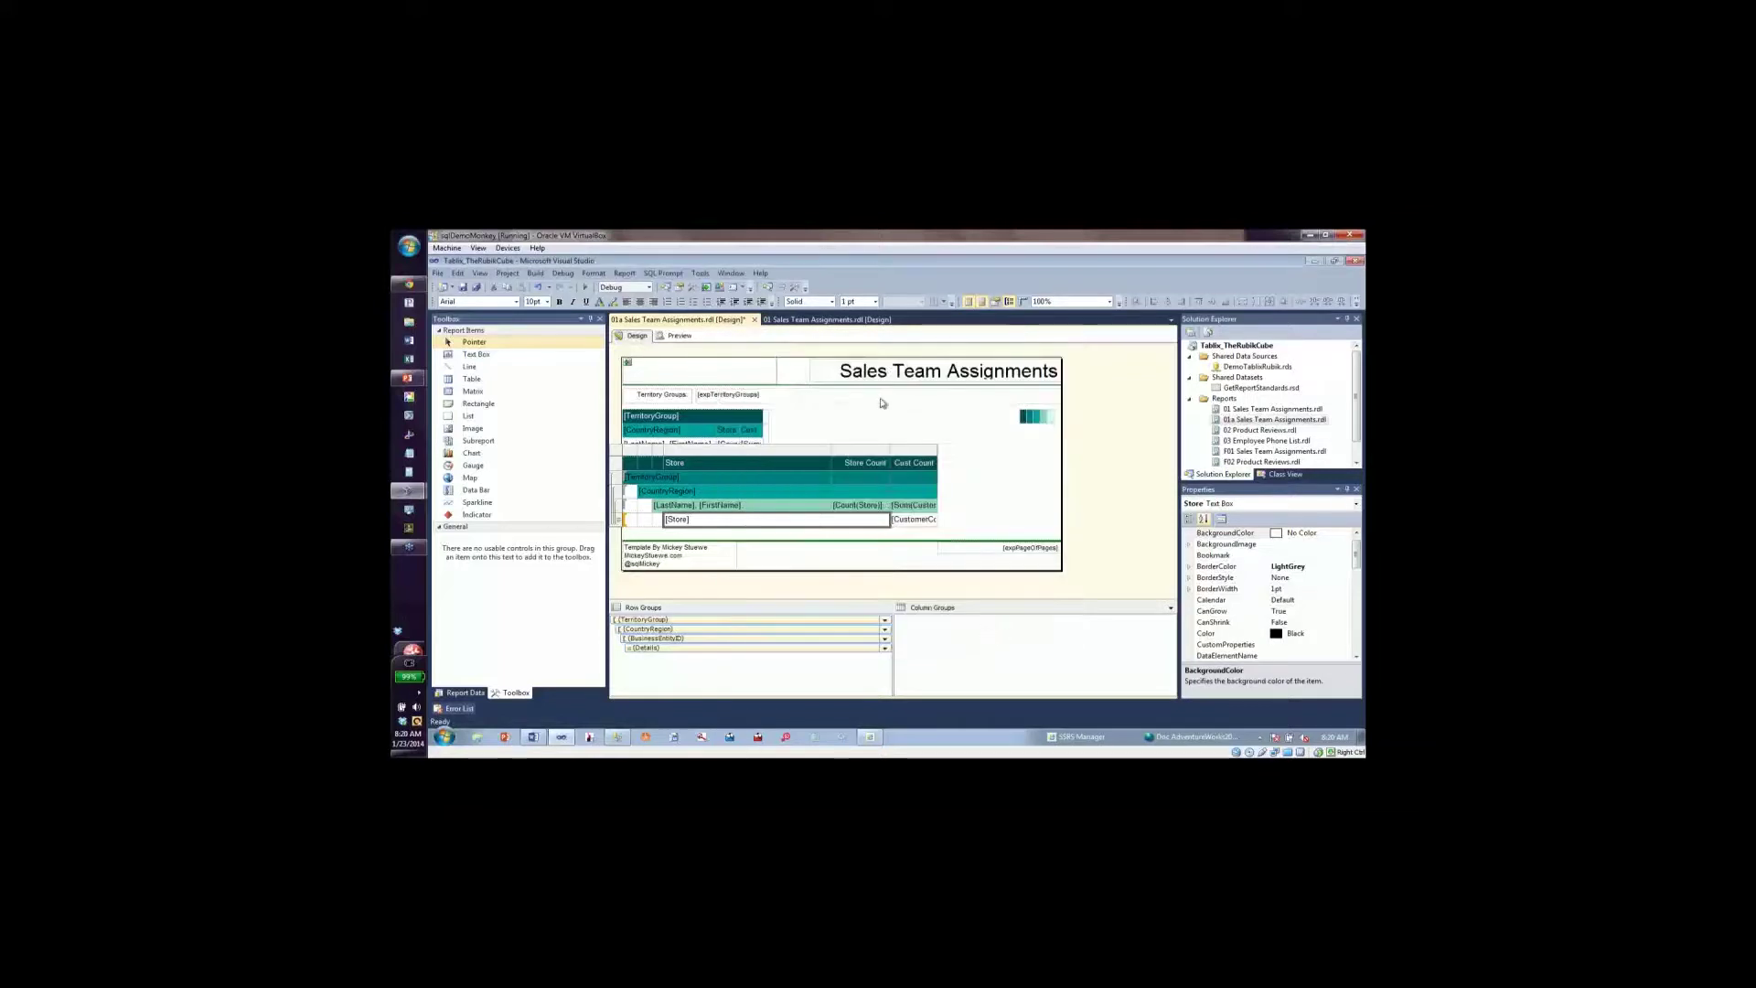
pyautogui.click(678, 339)
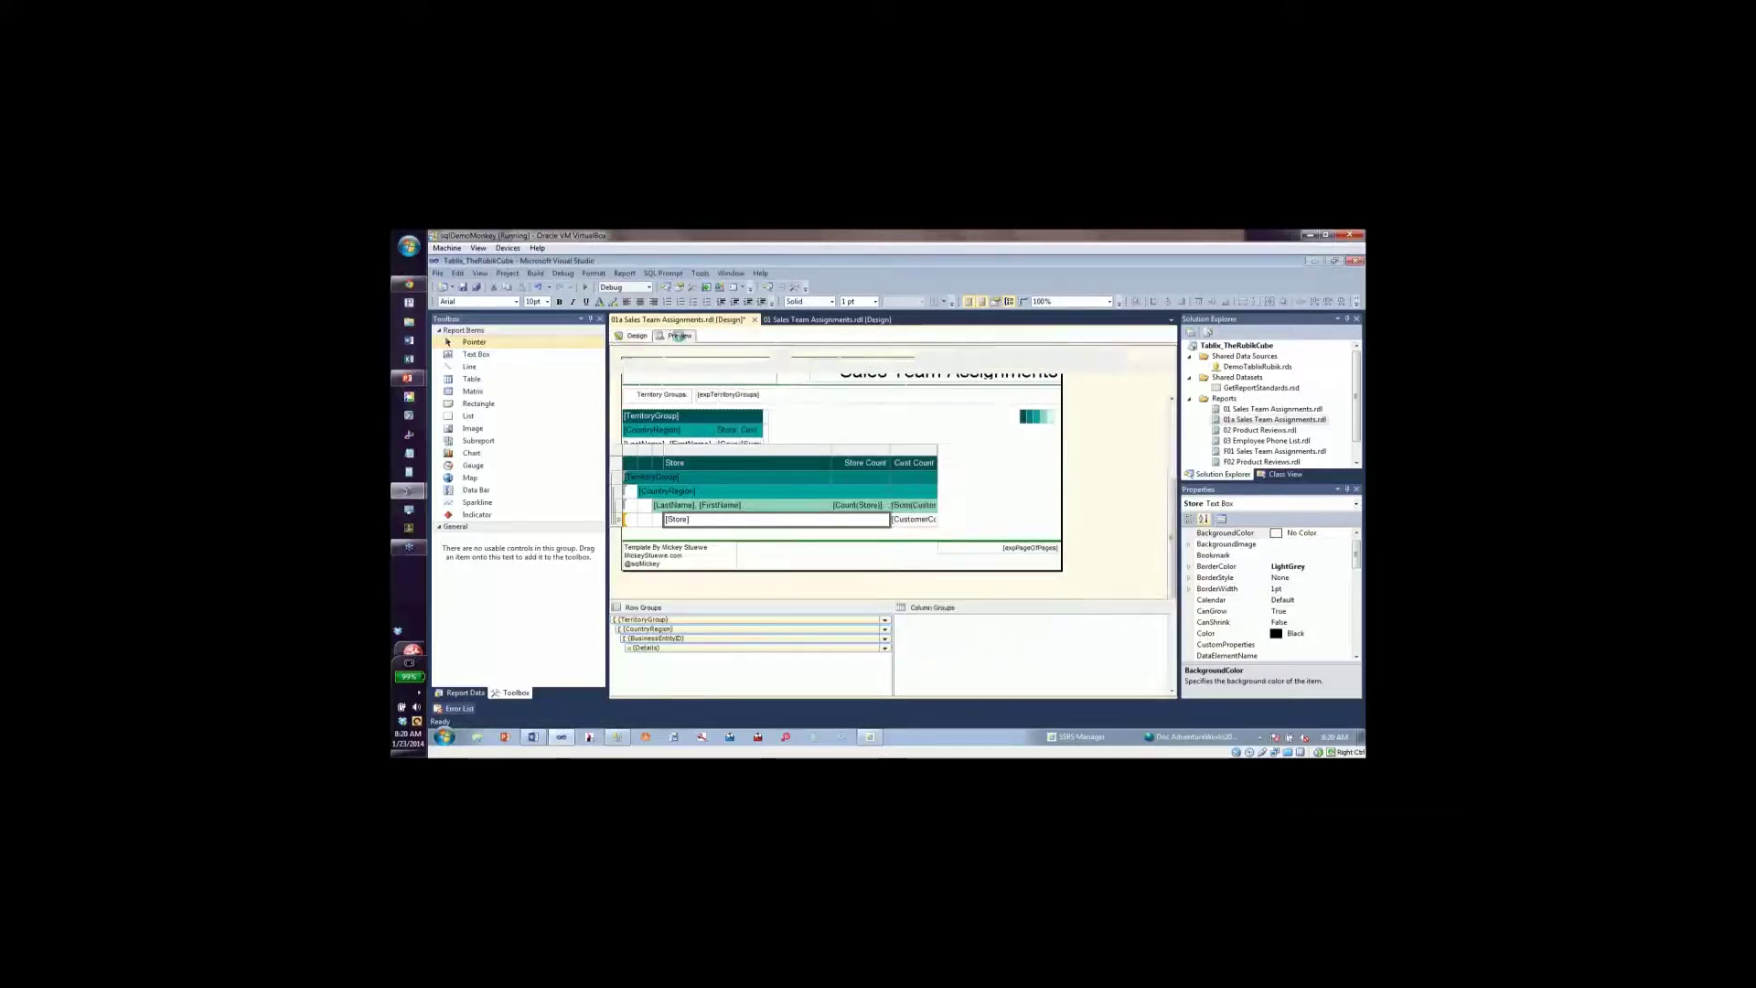
# Run the report preview with Collapse Data set to Yes and test the first salesperson's toggle under France.
pyautogui.click(908, 354)
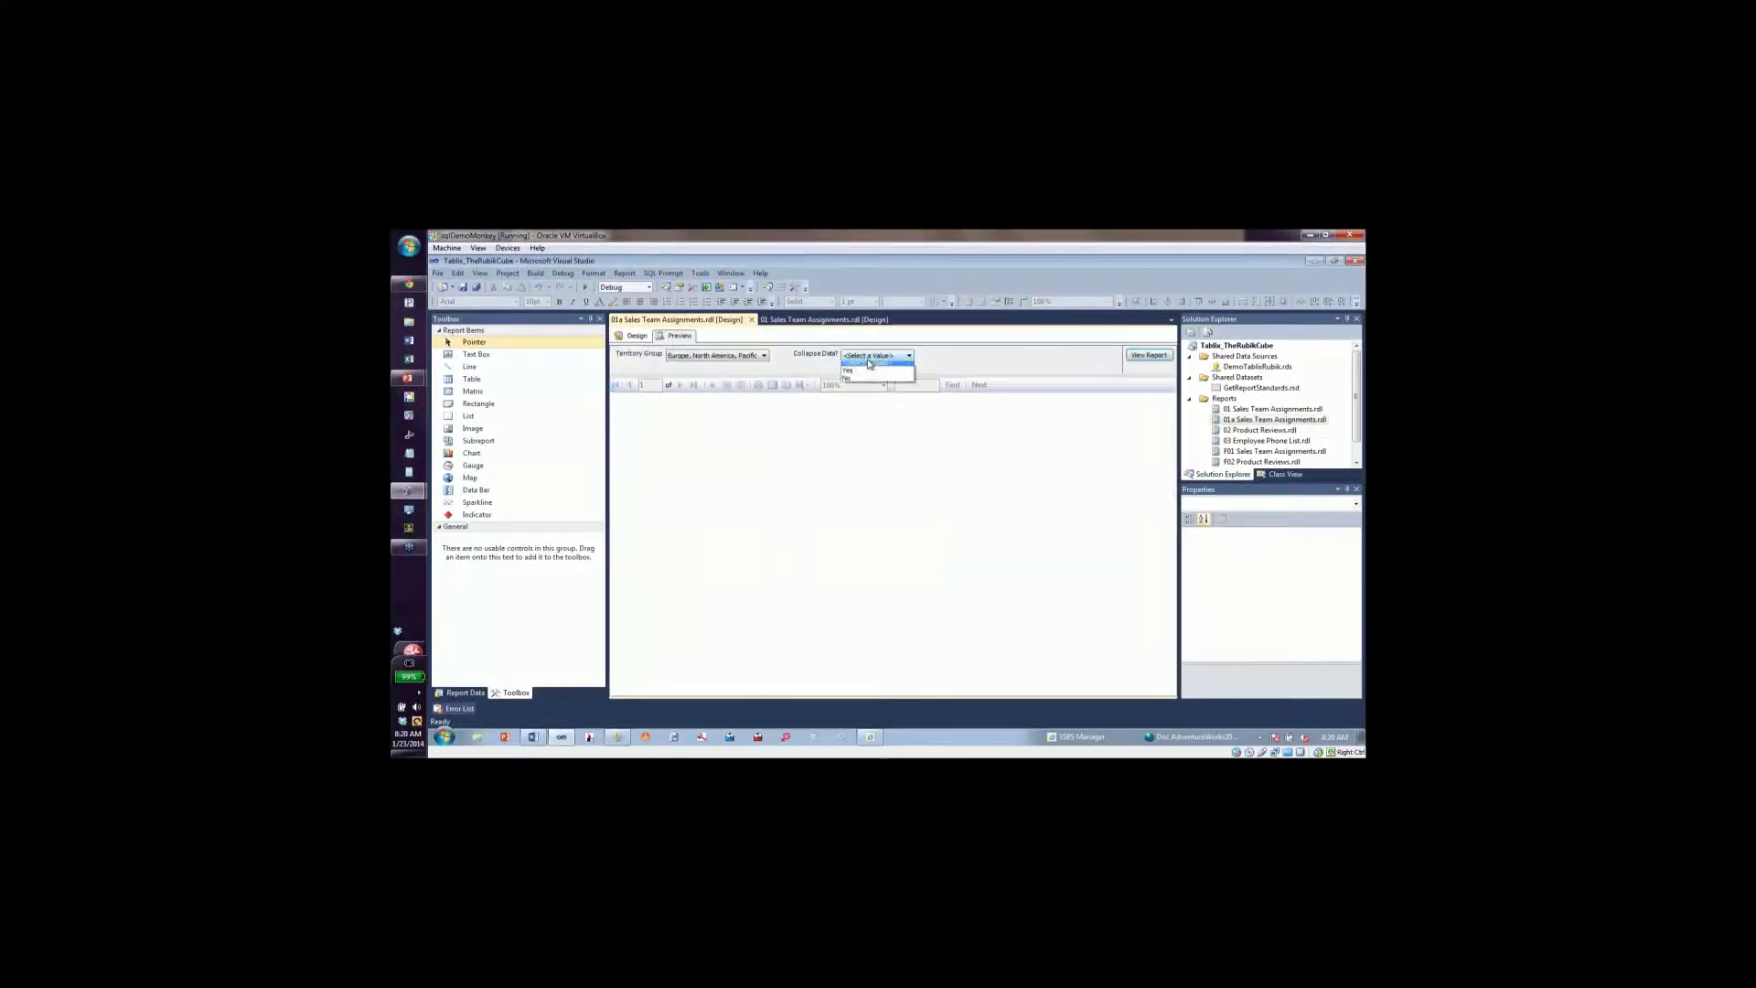
pyautogui.click(865, 365)
pyautogui.click(1146, 356)
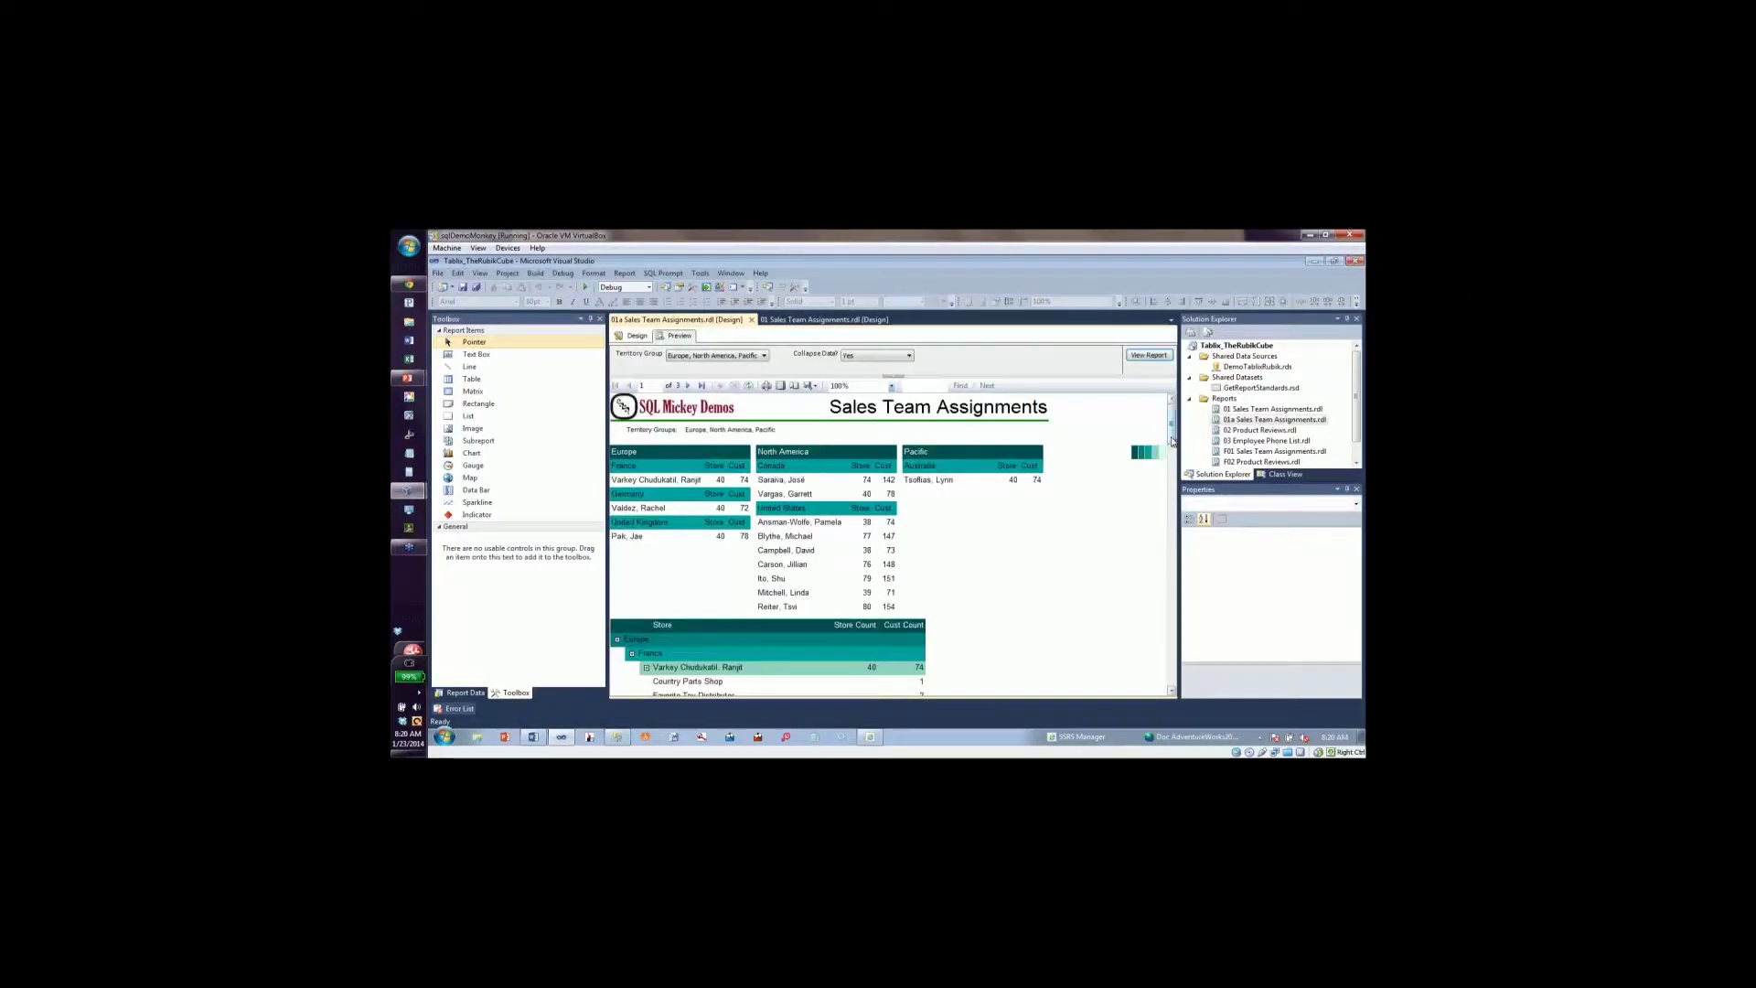
pyautogui.scroll(-5, 1172, 441)
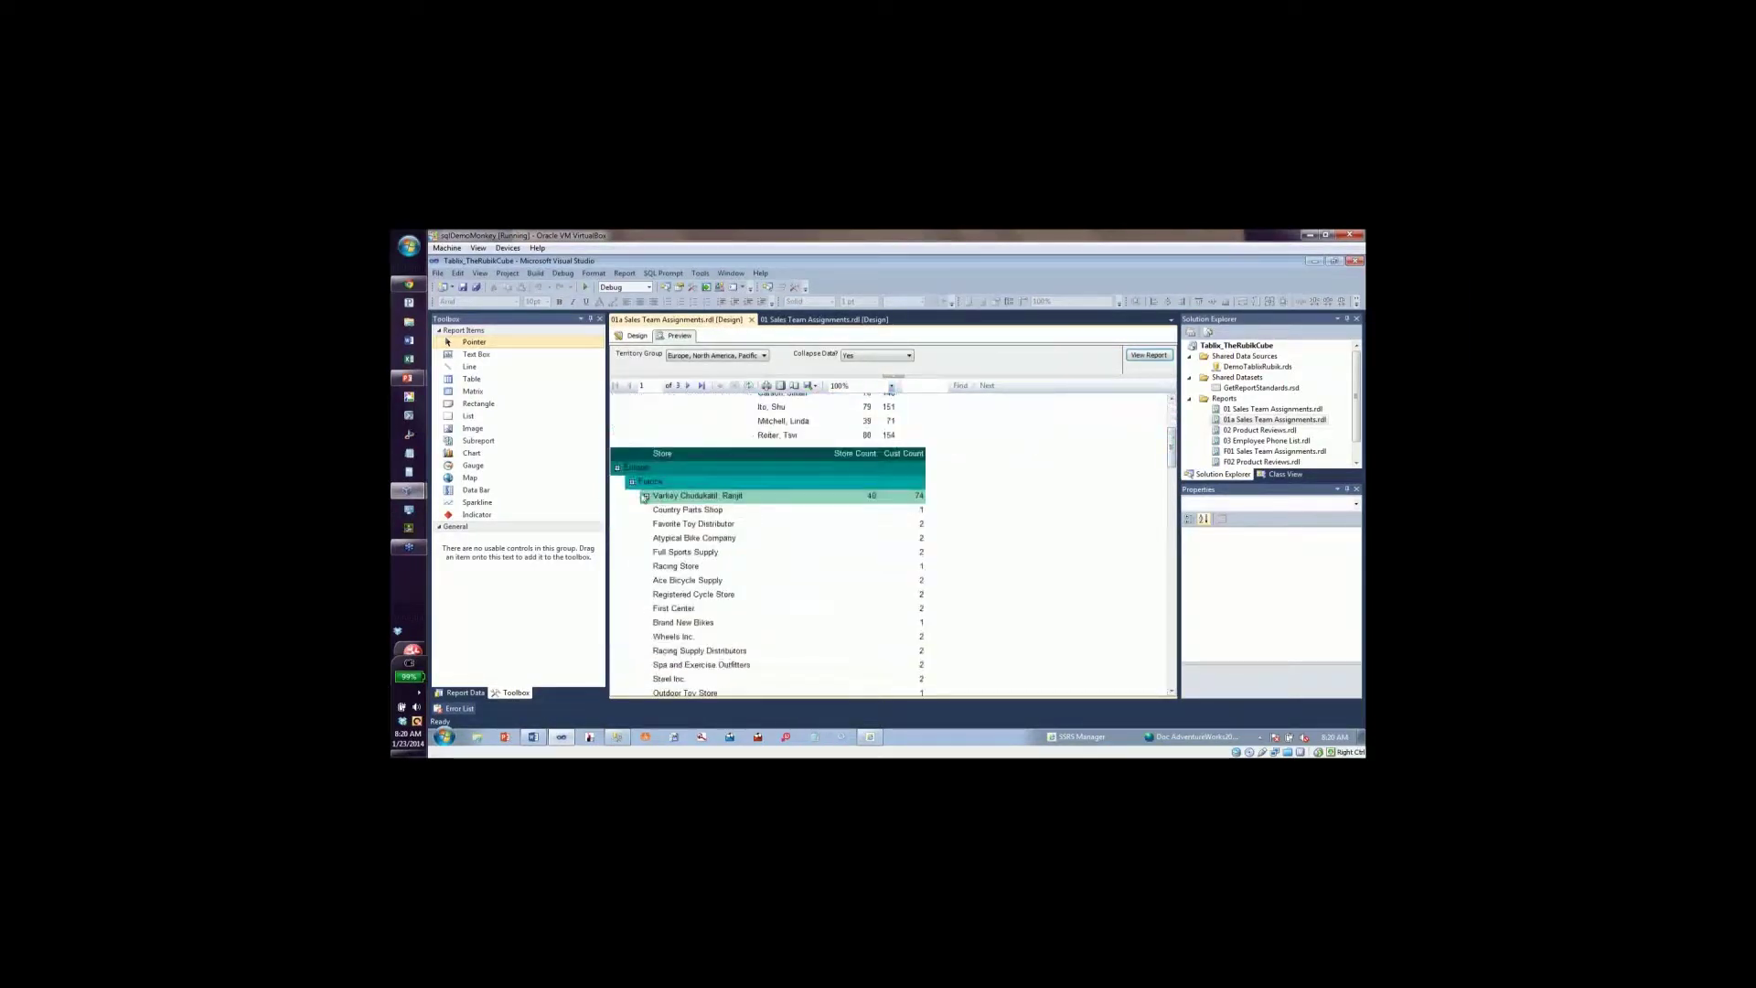
pyautogui.click(646, 496)
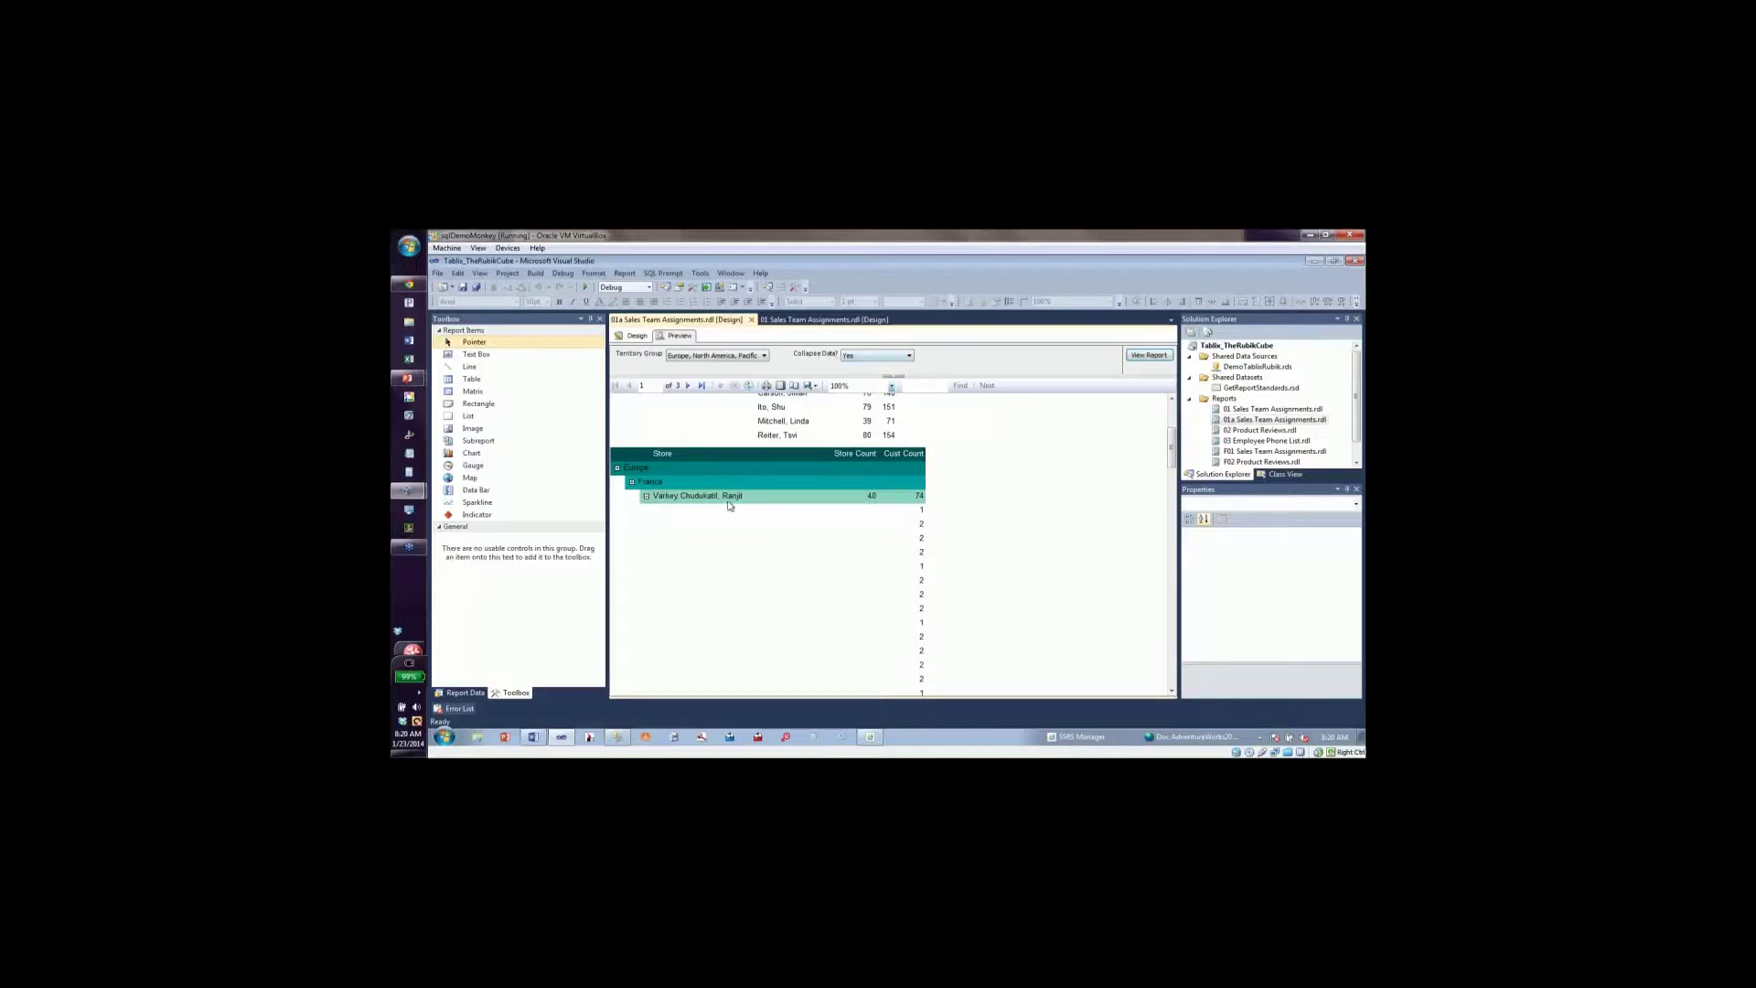
pyautogui.click(647, 497)
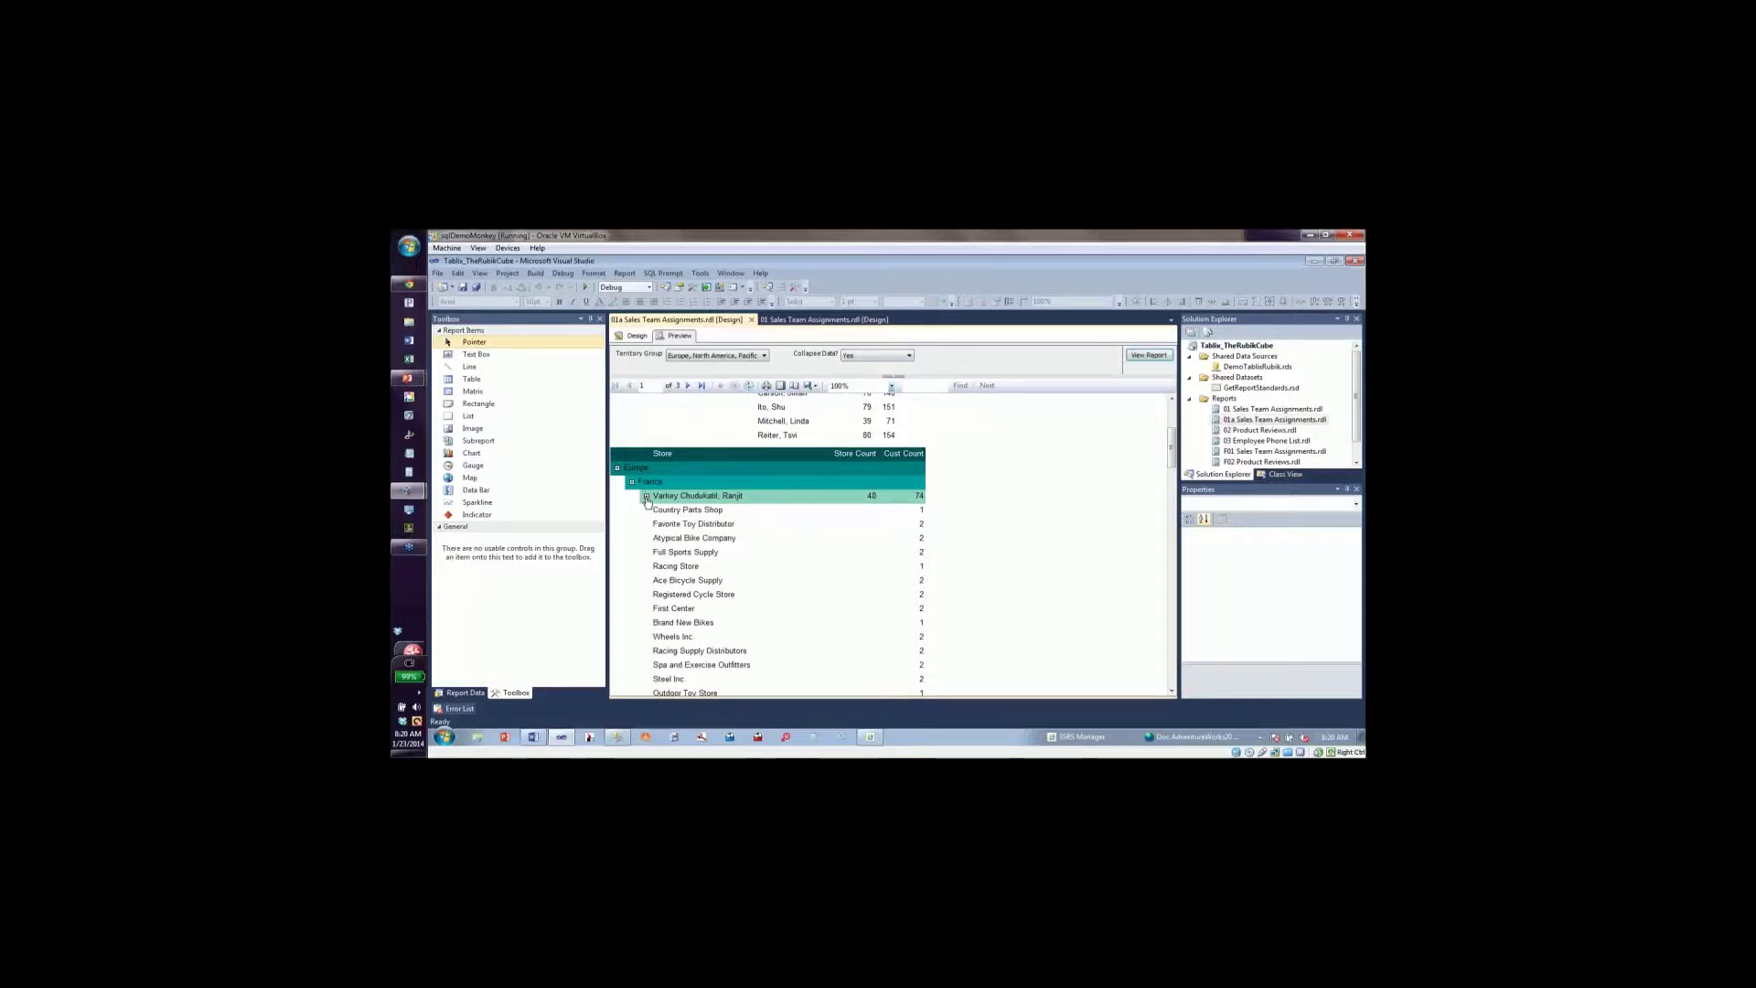
# Return to the report design and turn off the display toggle for the Store text box.
pyautogui.click(466, 693)
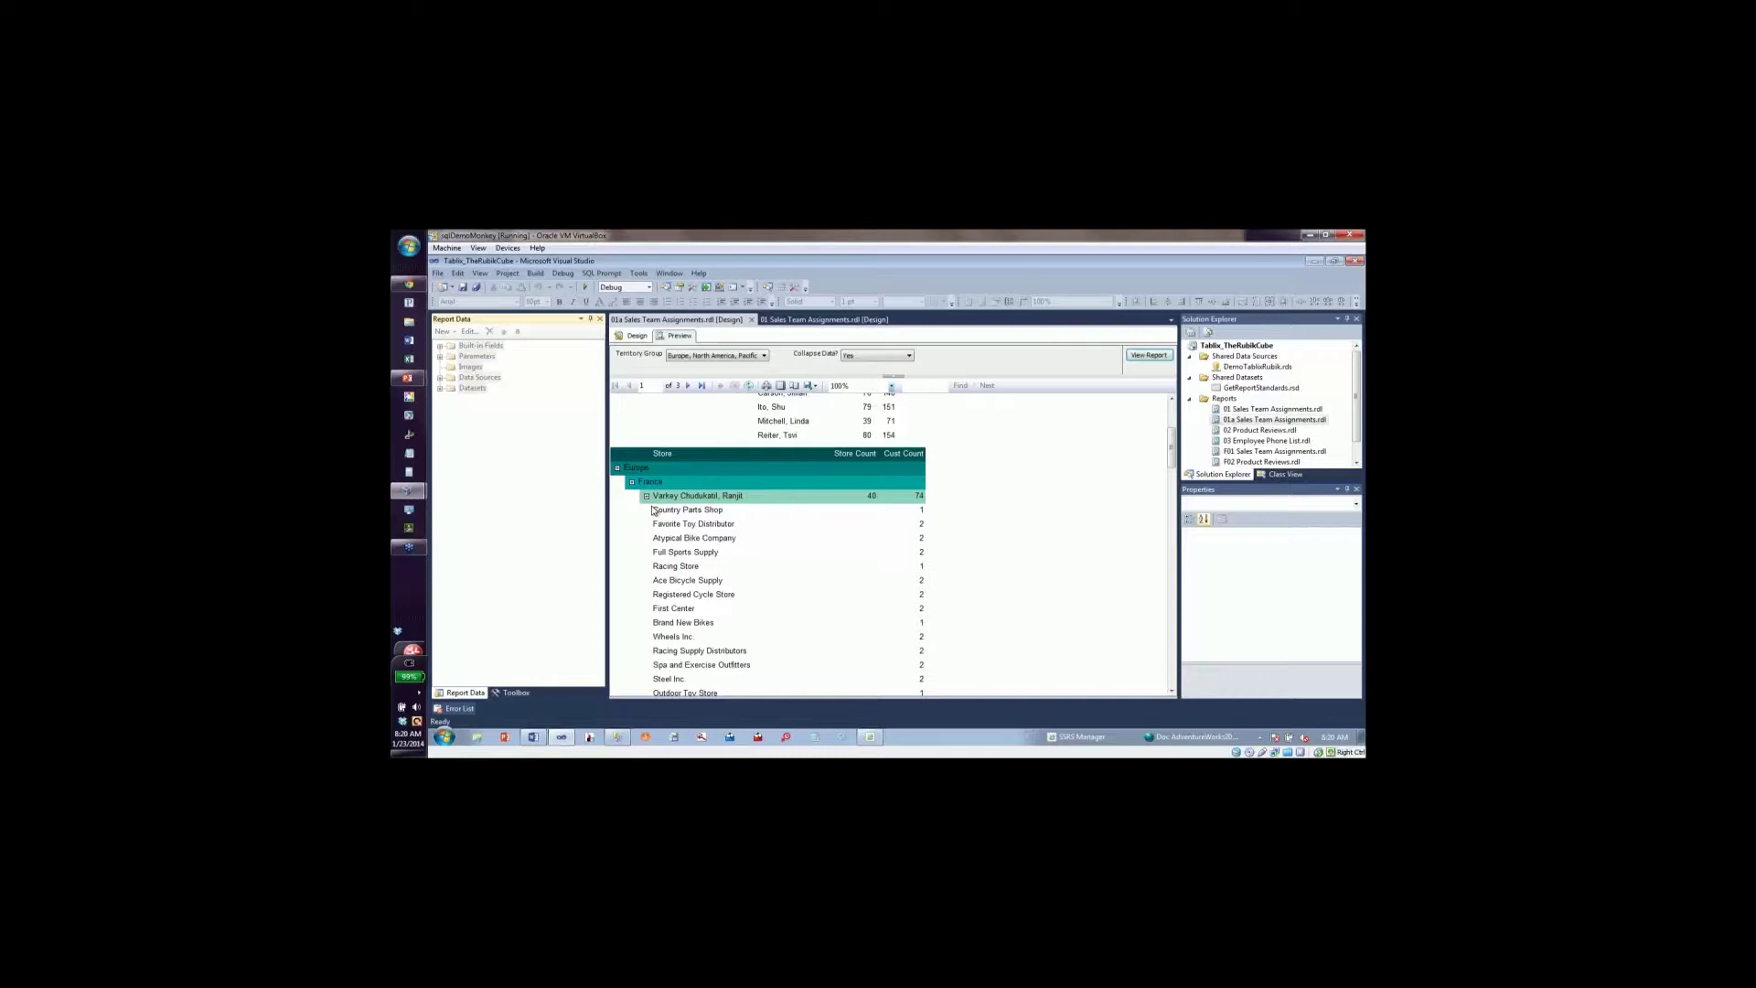
pyautogui.click(633, 335)
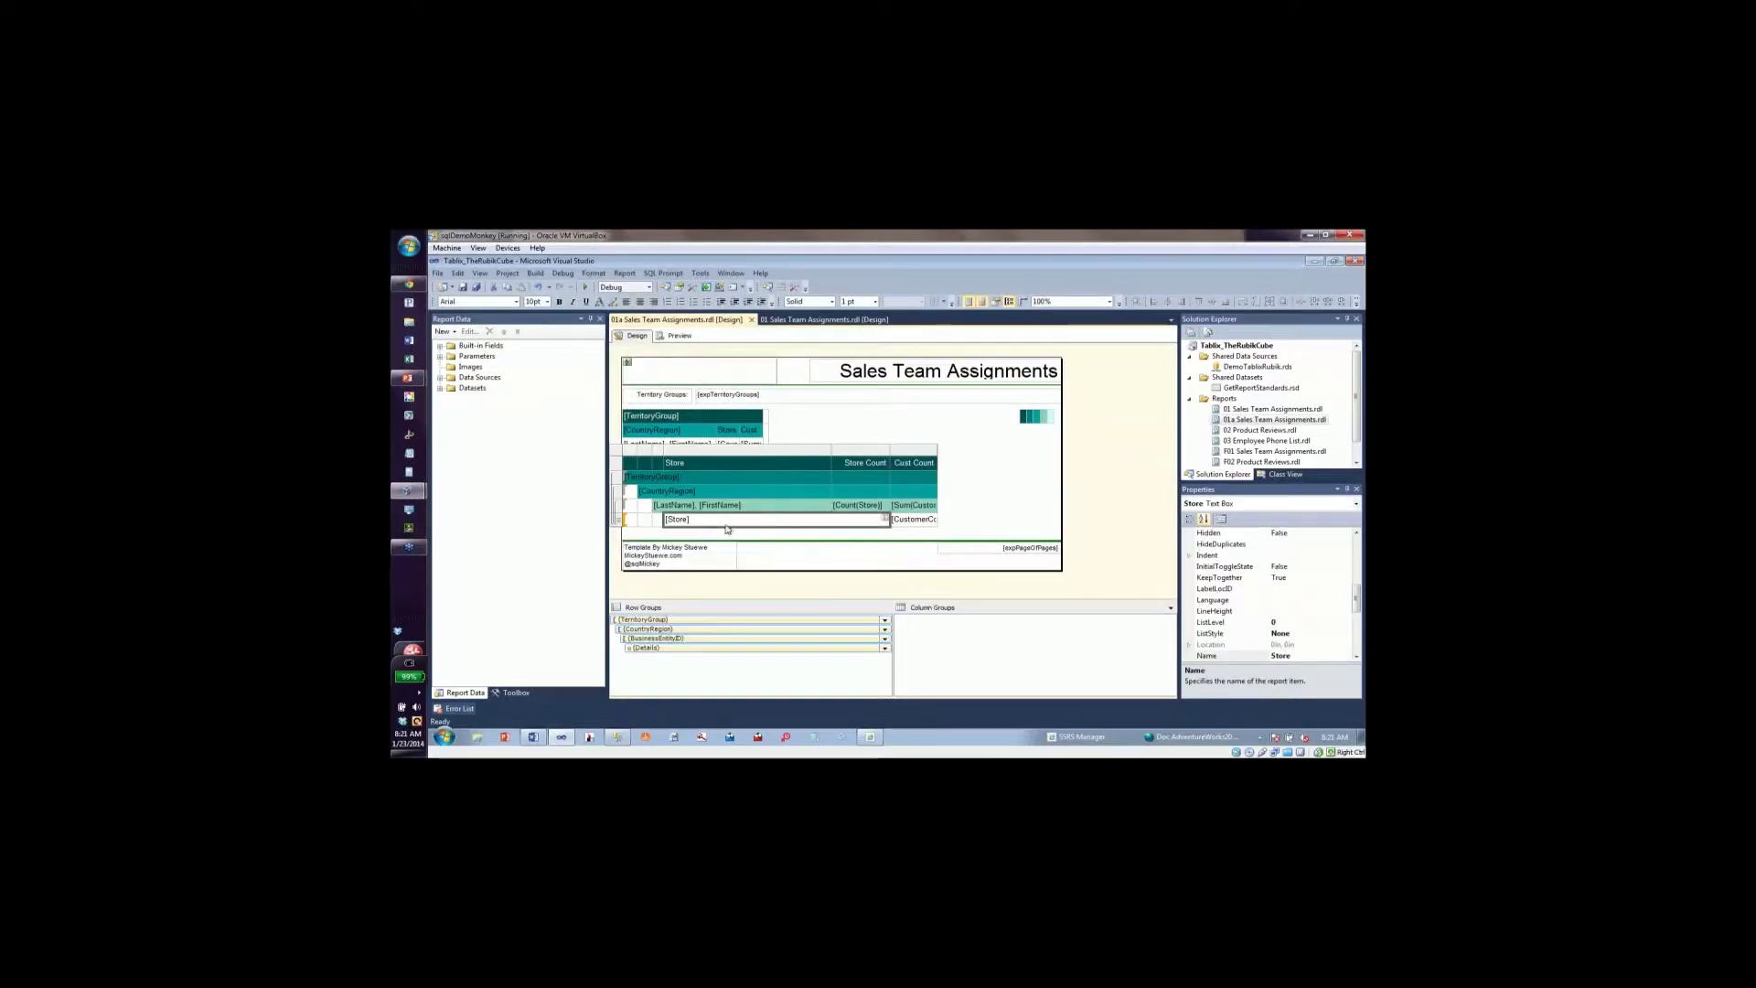
pyautogui.rightClick(727, 527)
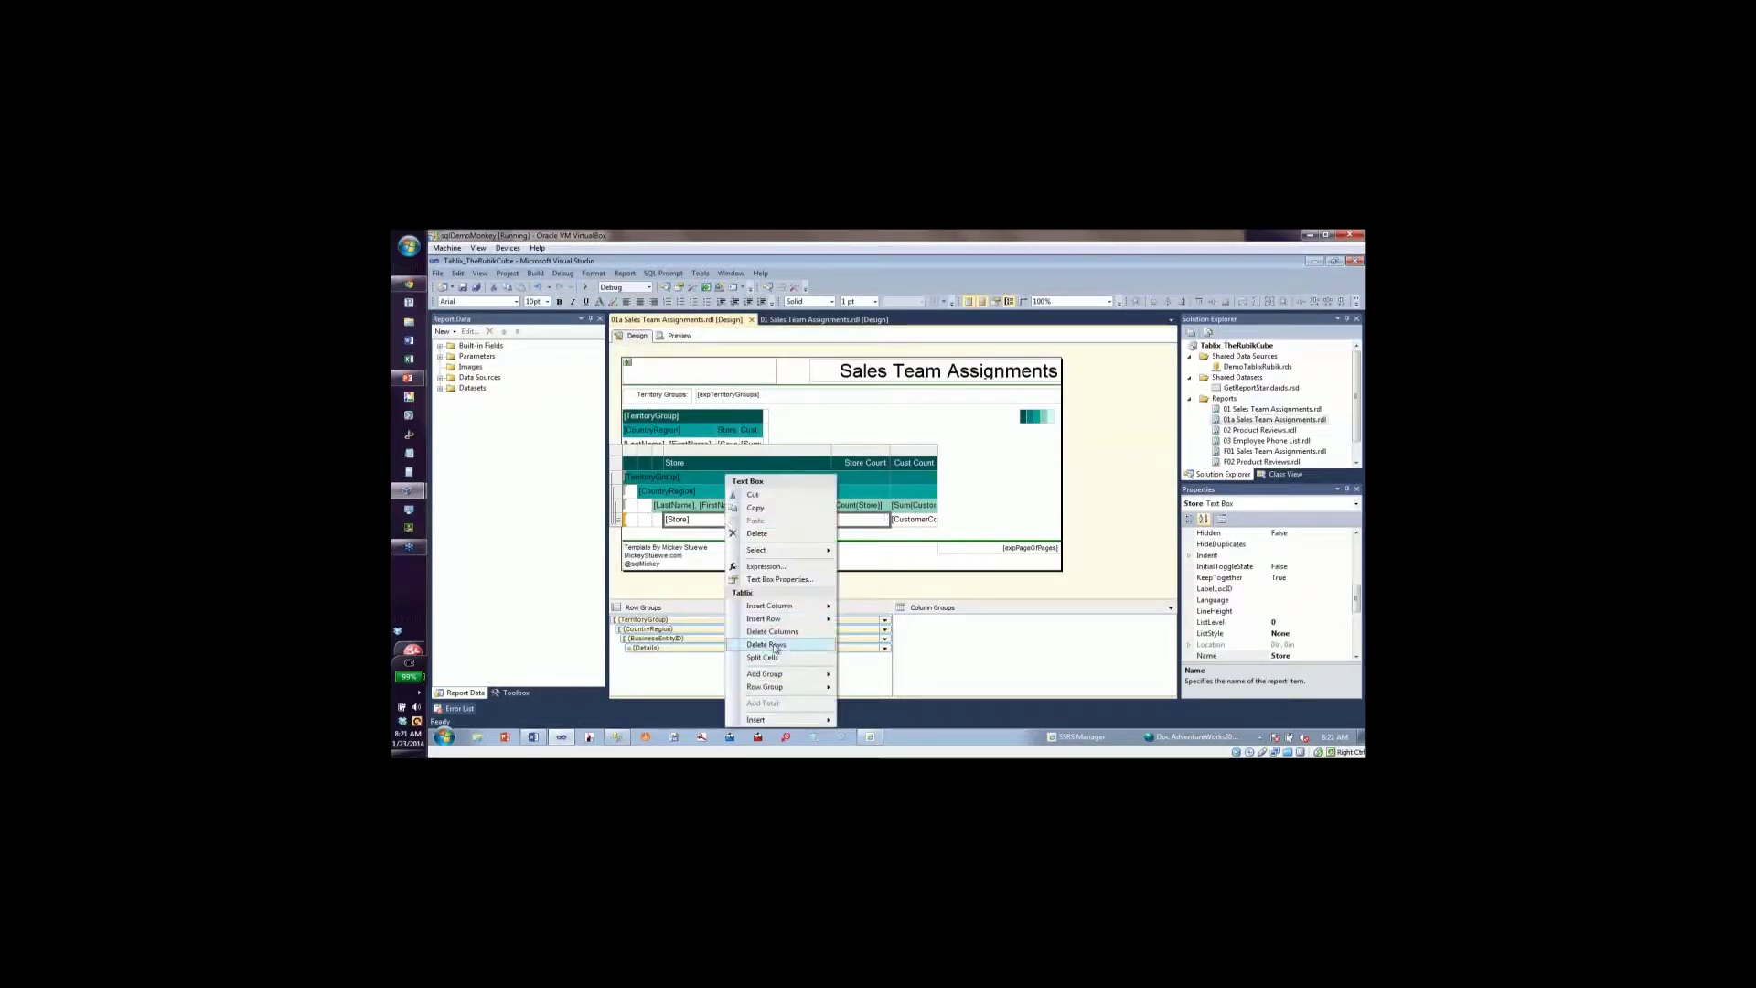
pyautogui.moveTo(784, 610)
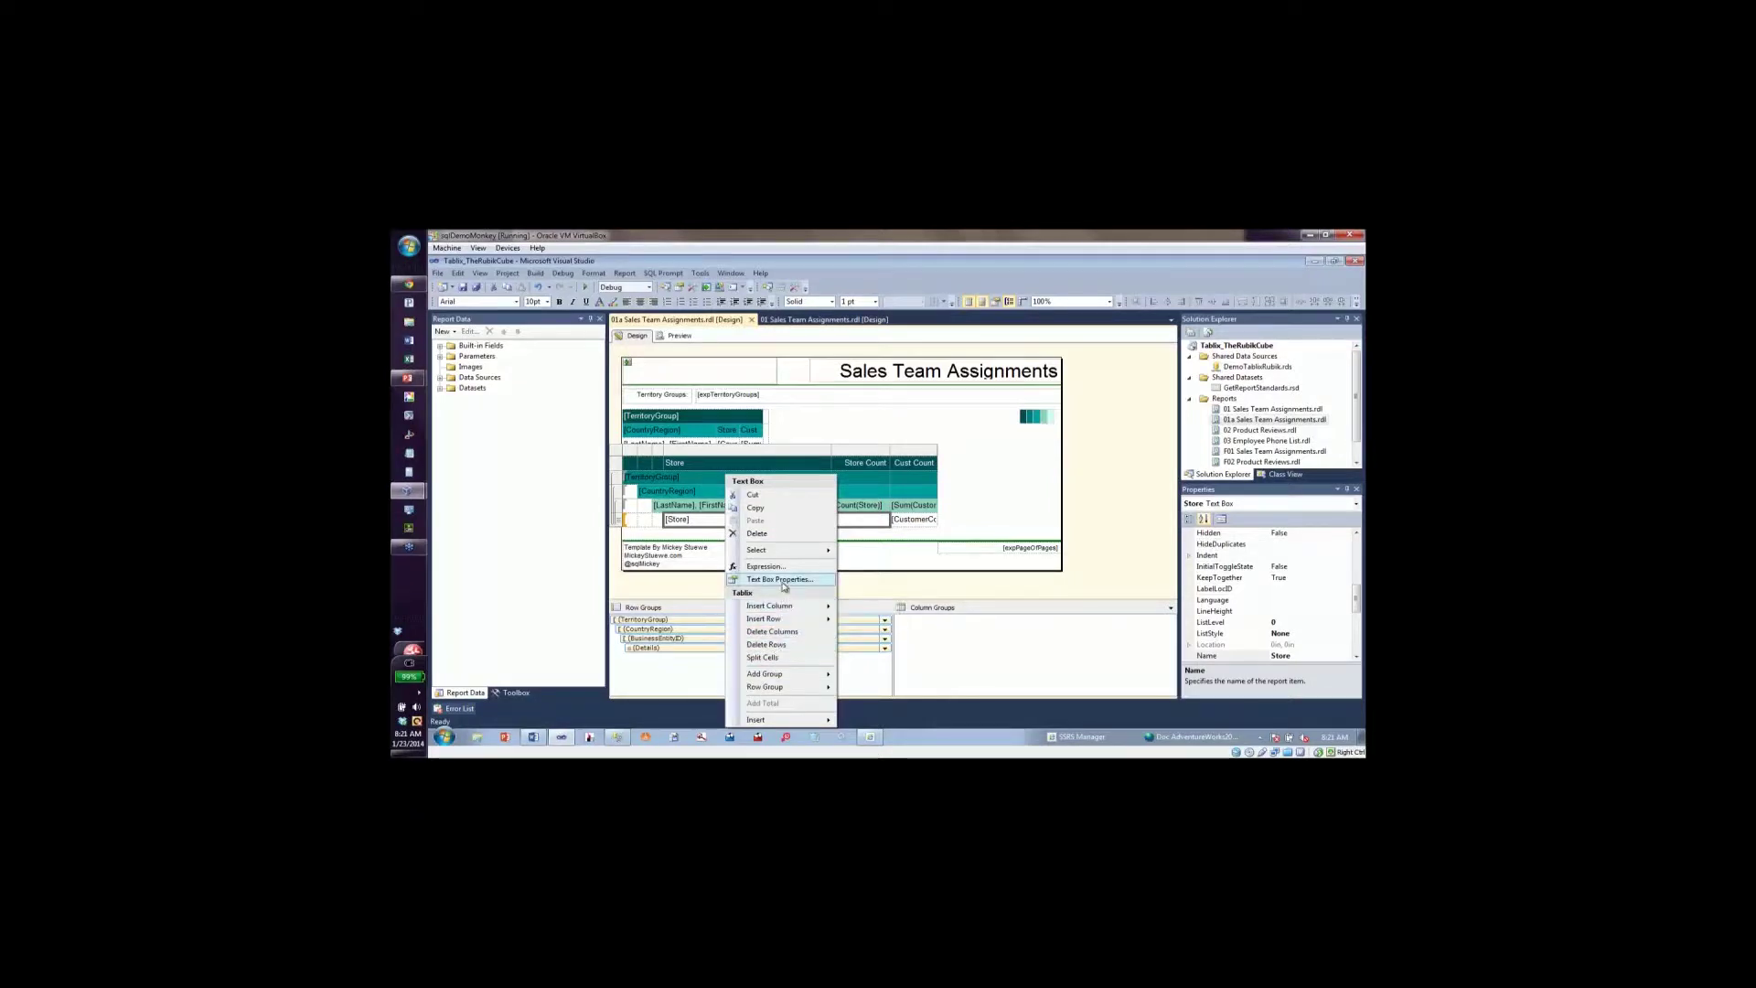
pyautogui.click(777, 579)
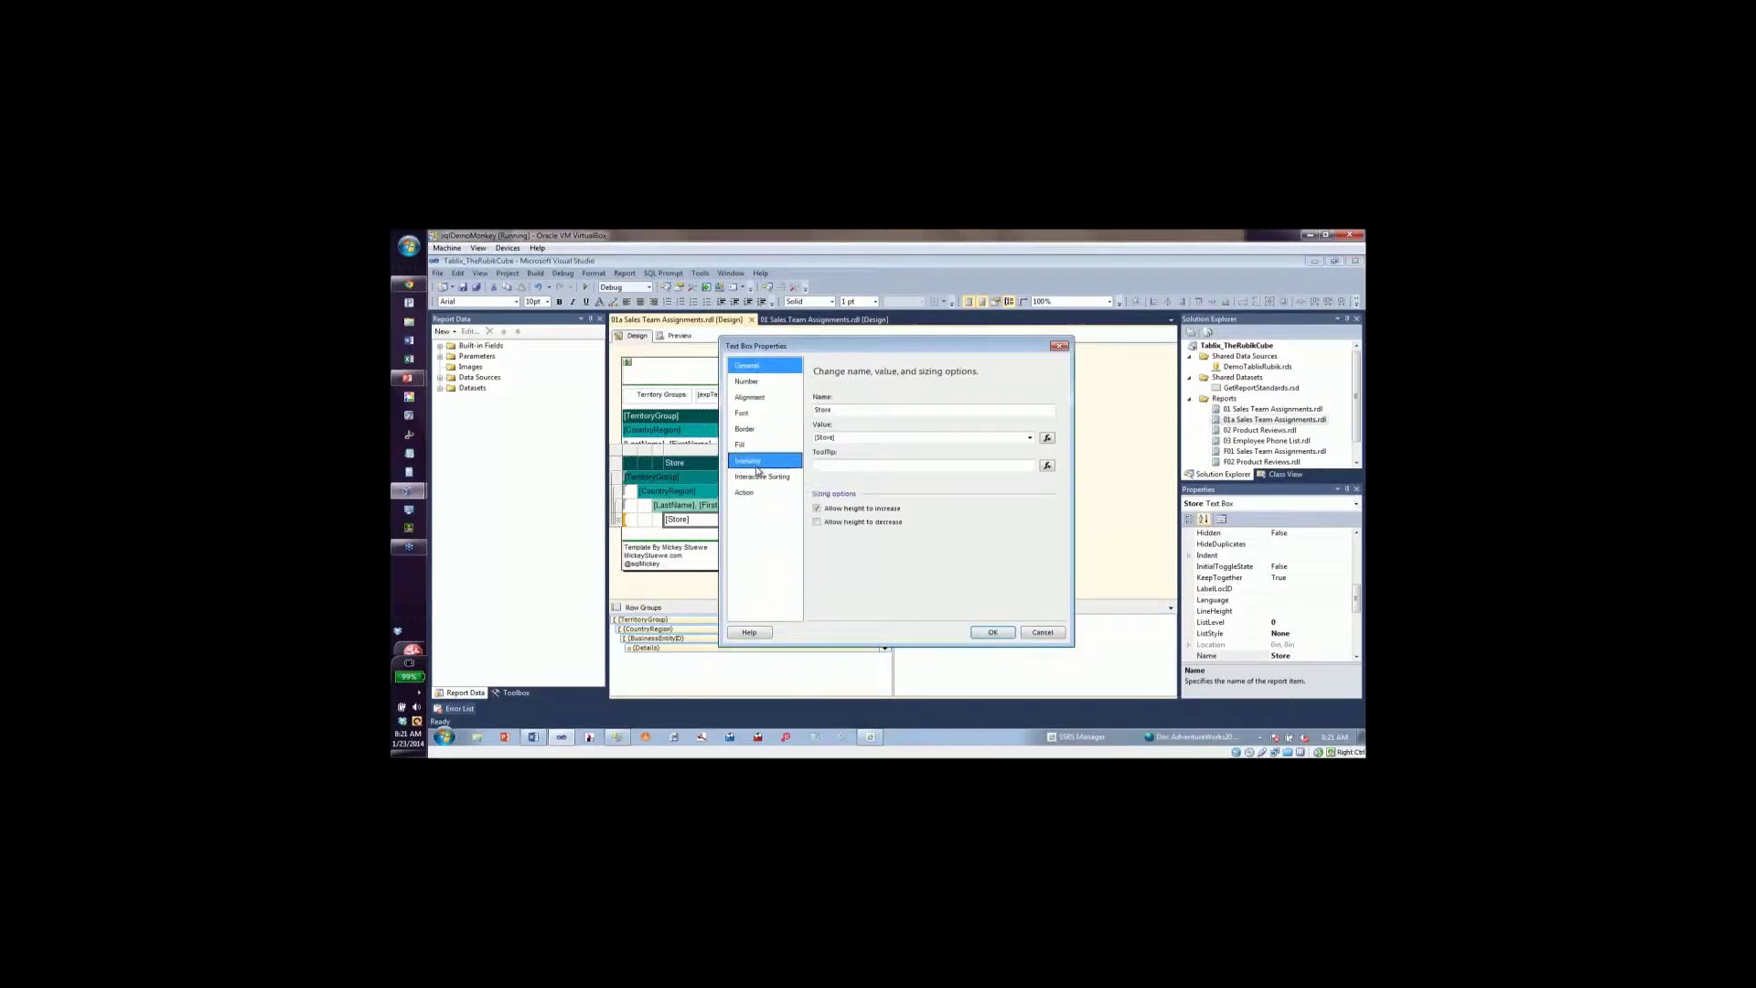
pyautogui.click(750, 460)
pyautogui.click(821, 477)
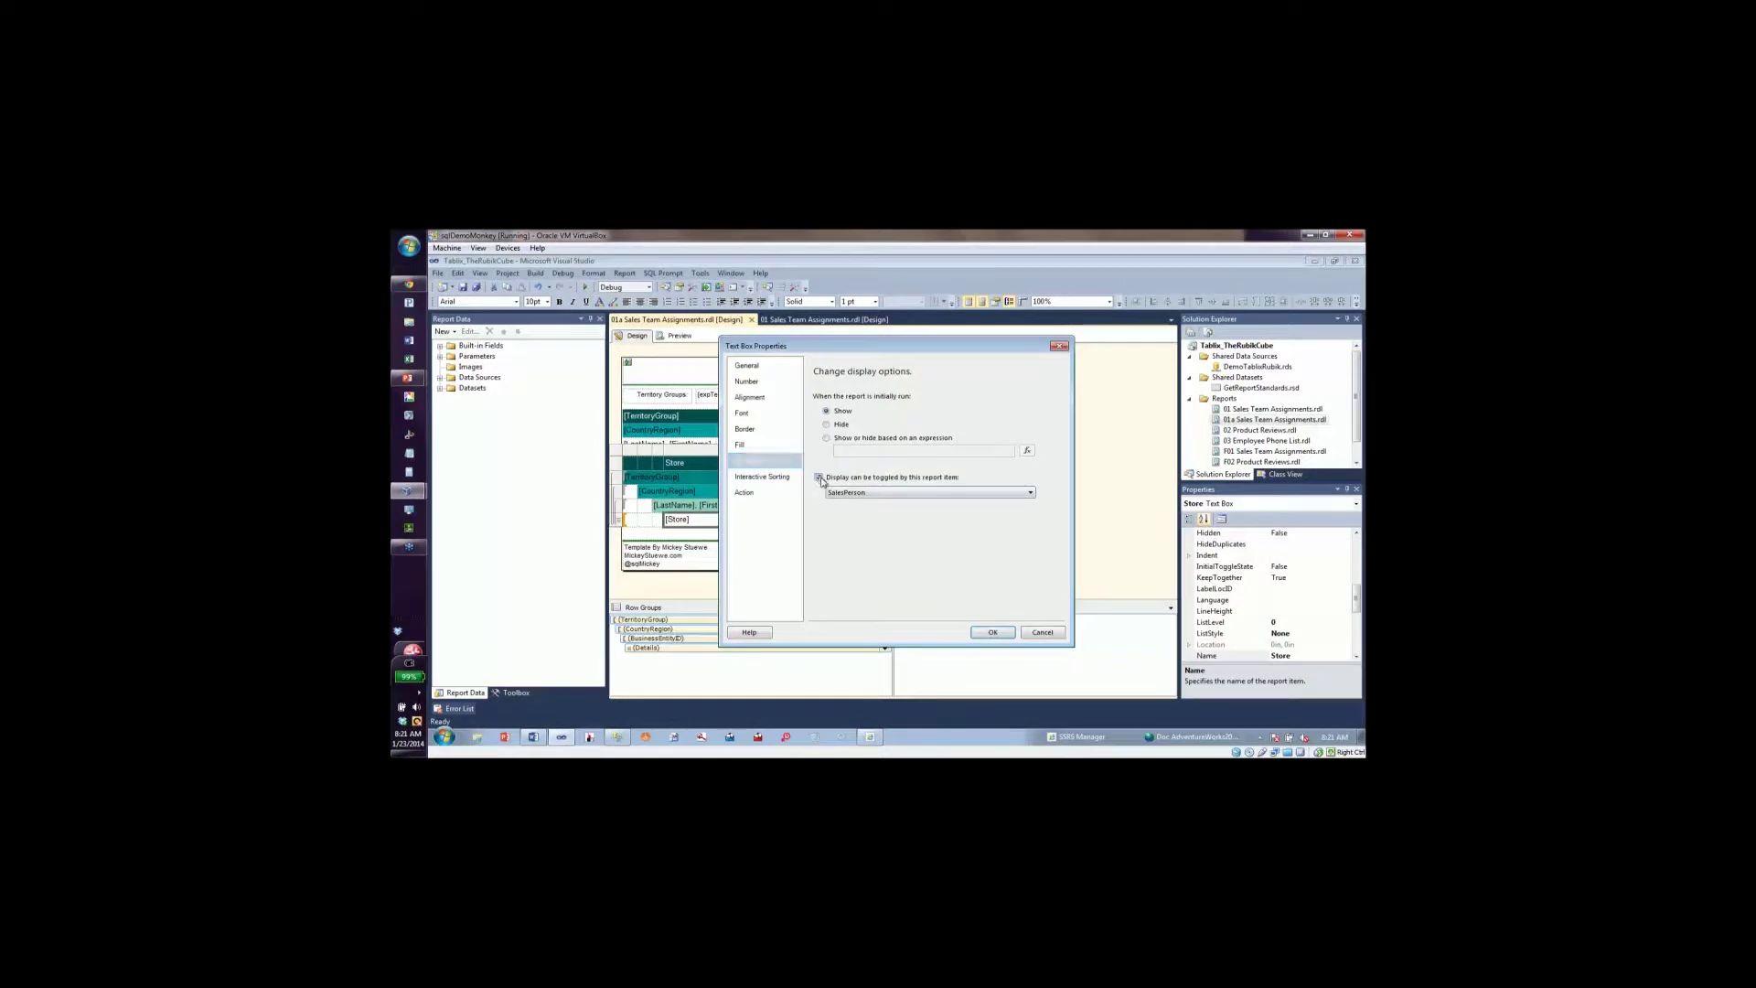
pyautogui.click(993, 632)
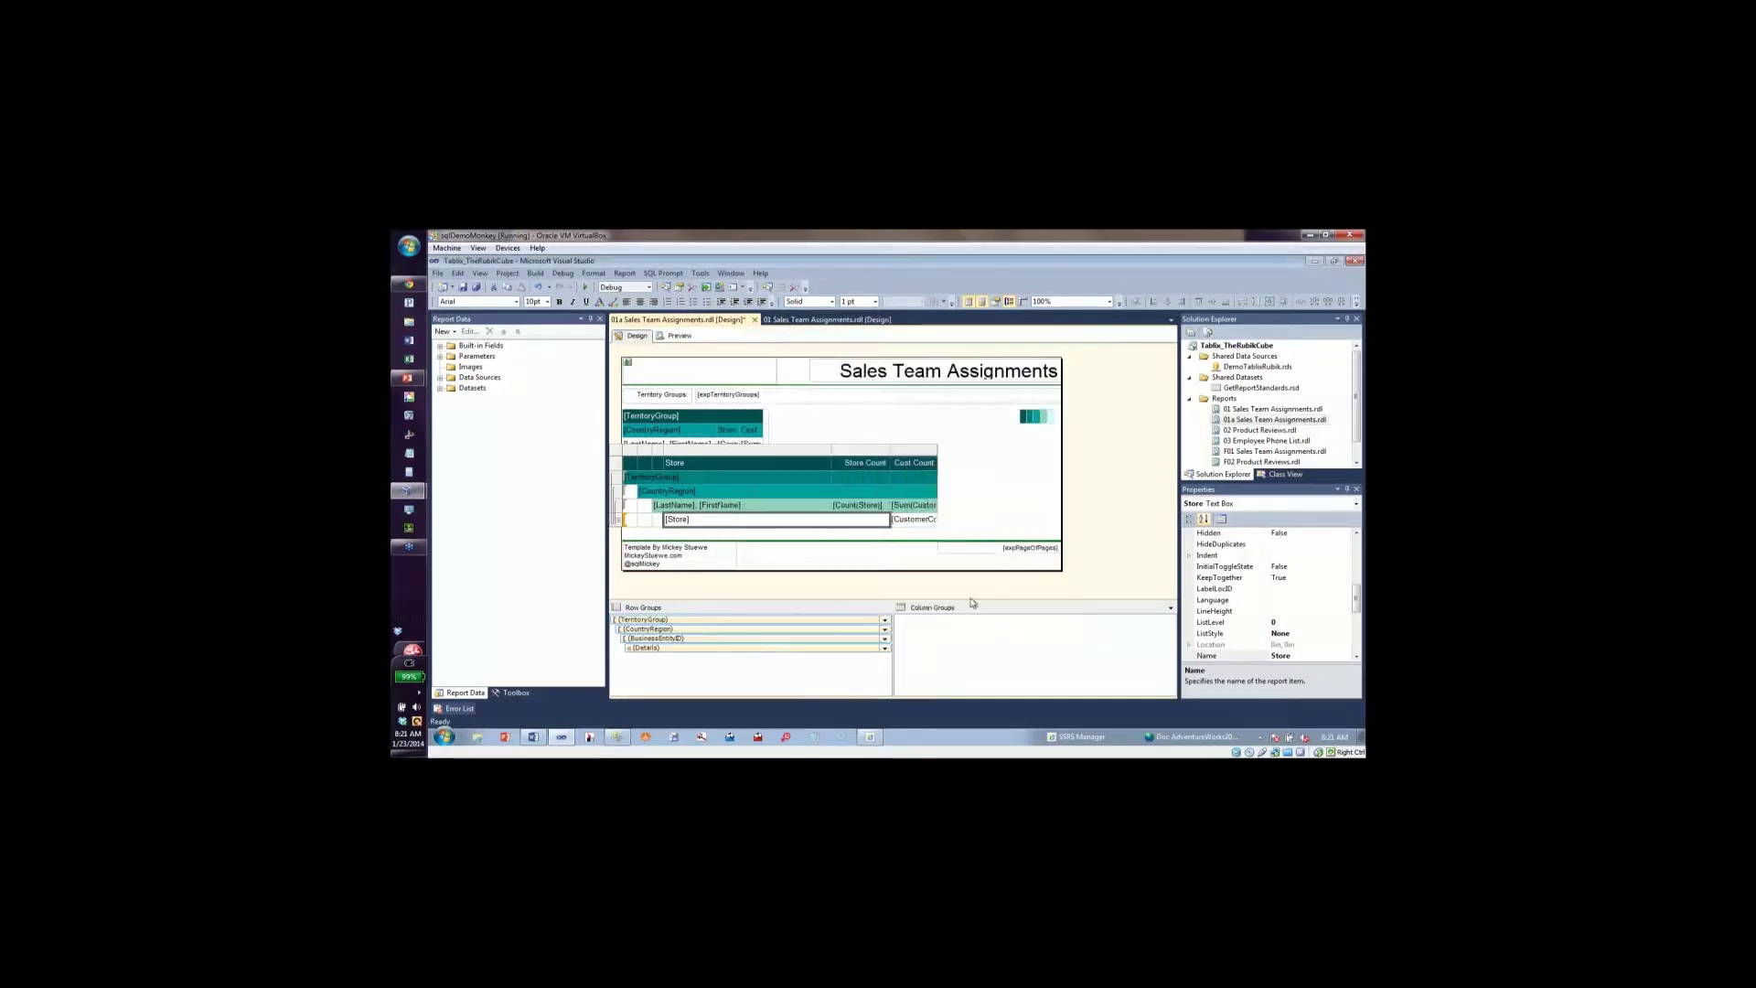
# Set the Store detail row's visibility to be toggled by the report item SalesPerson.
pyautogui.click(618, 521)
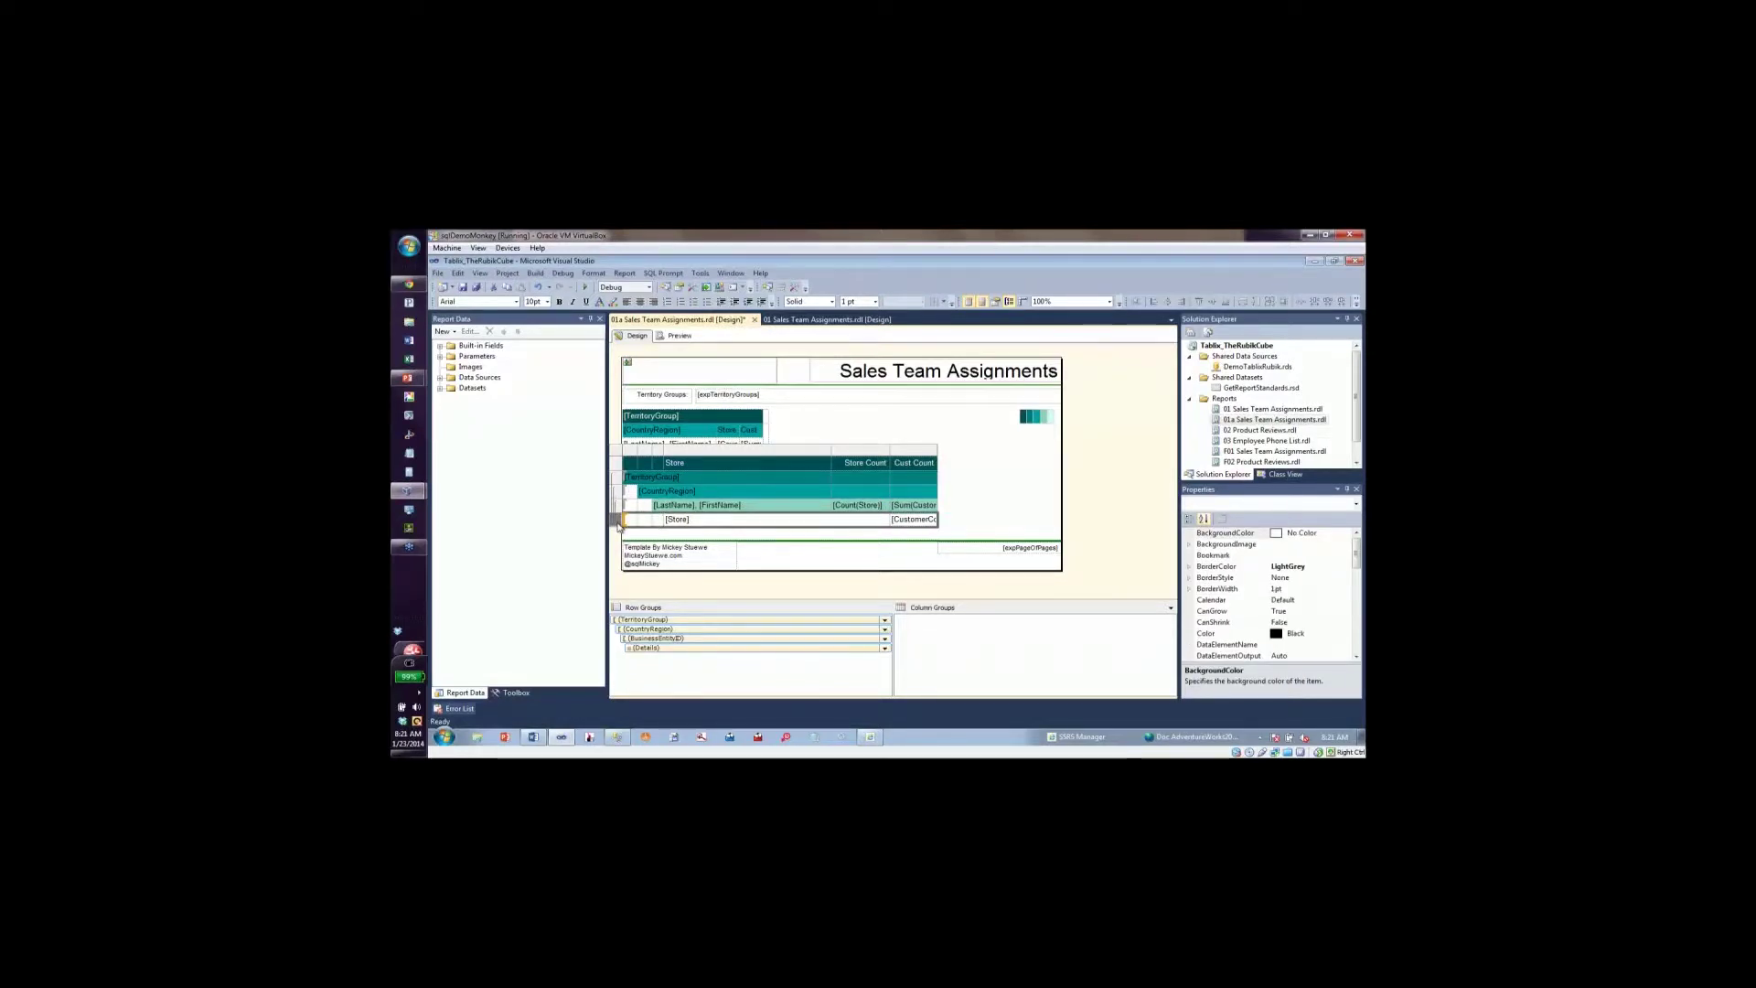
pyautogui.rightClick(619, 526)
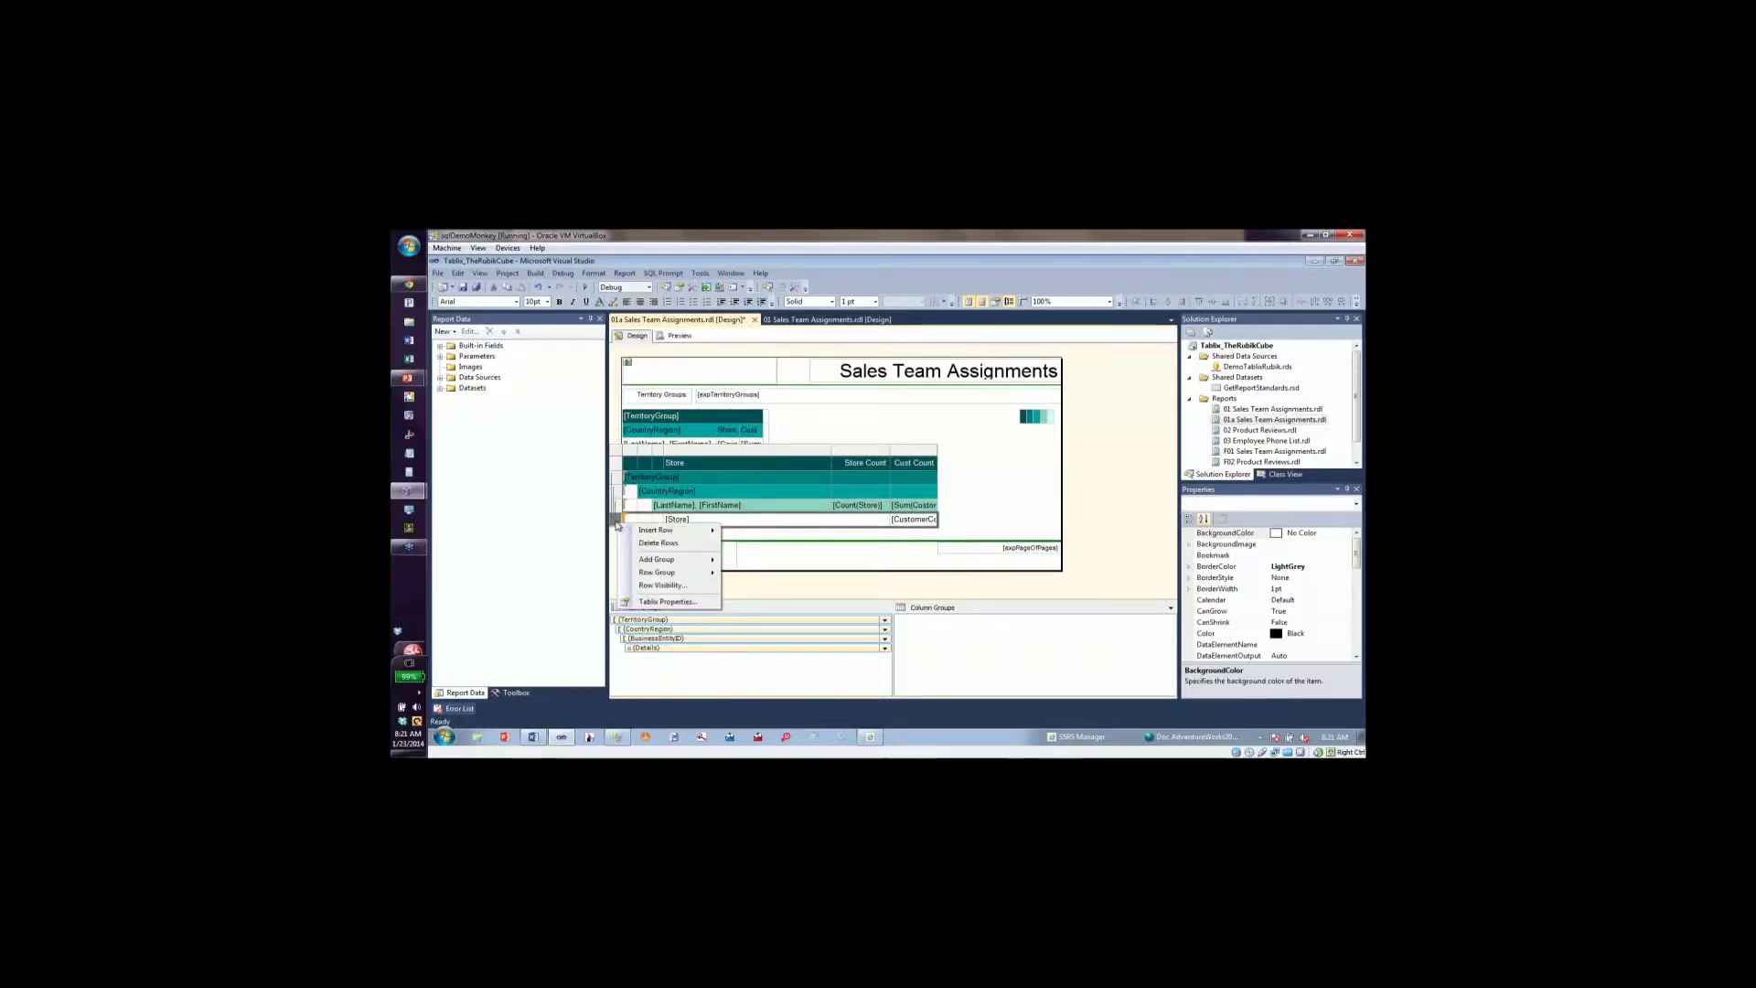
pyautogui.click(665, 587)
pyautogui.click(832, 496)
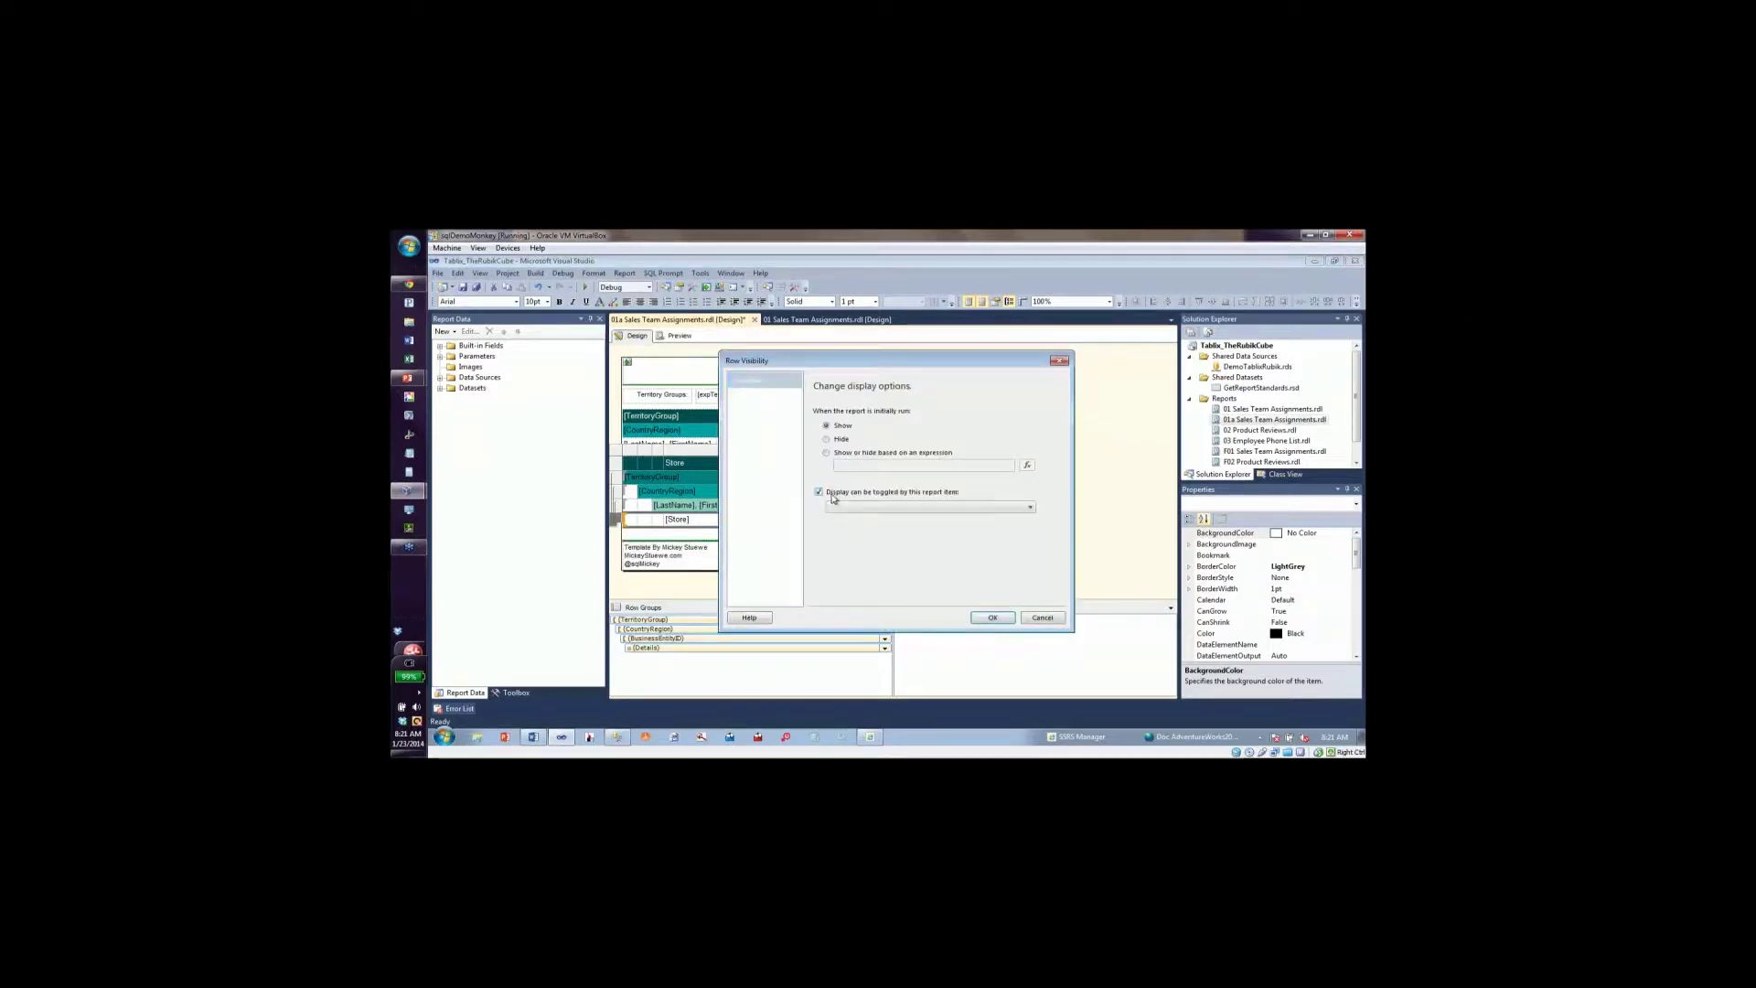
pyautogui.click(1031, 508)
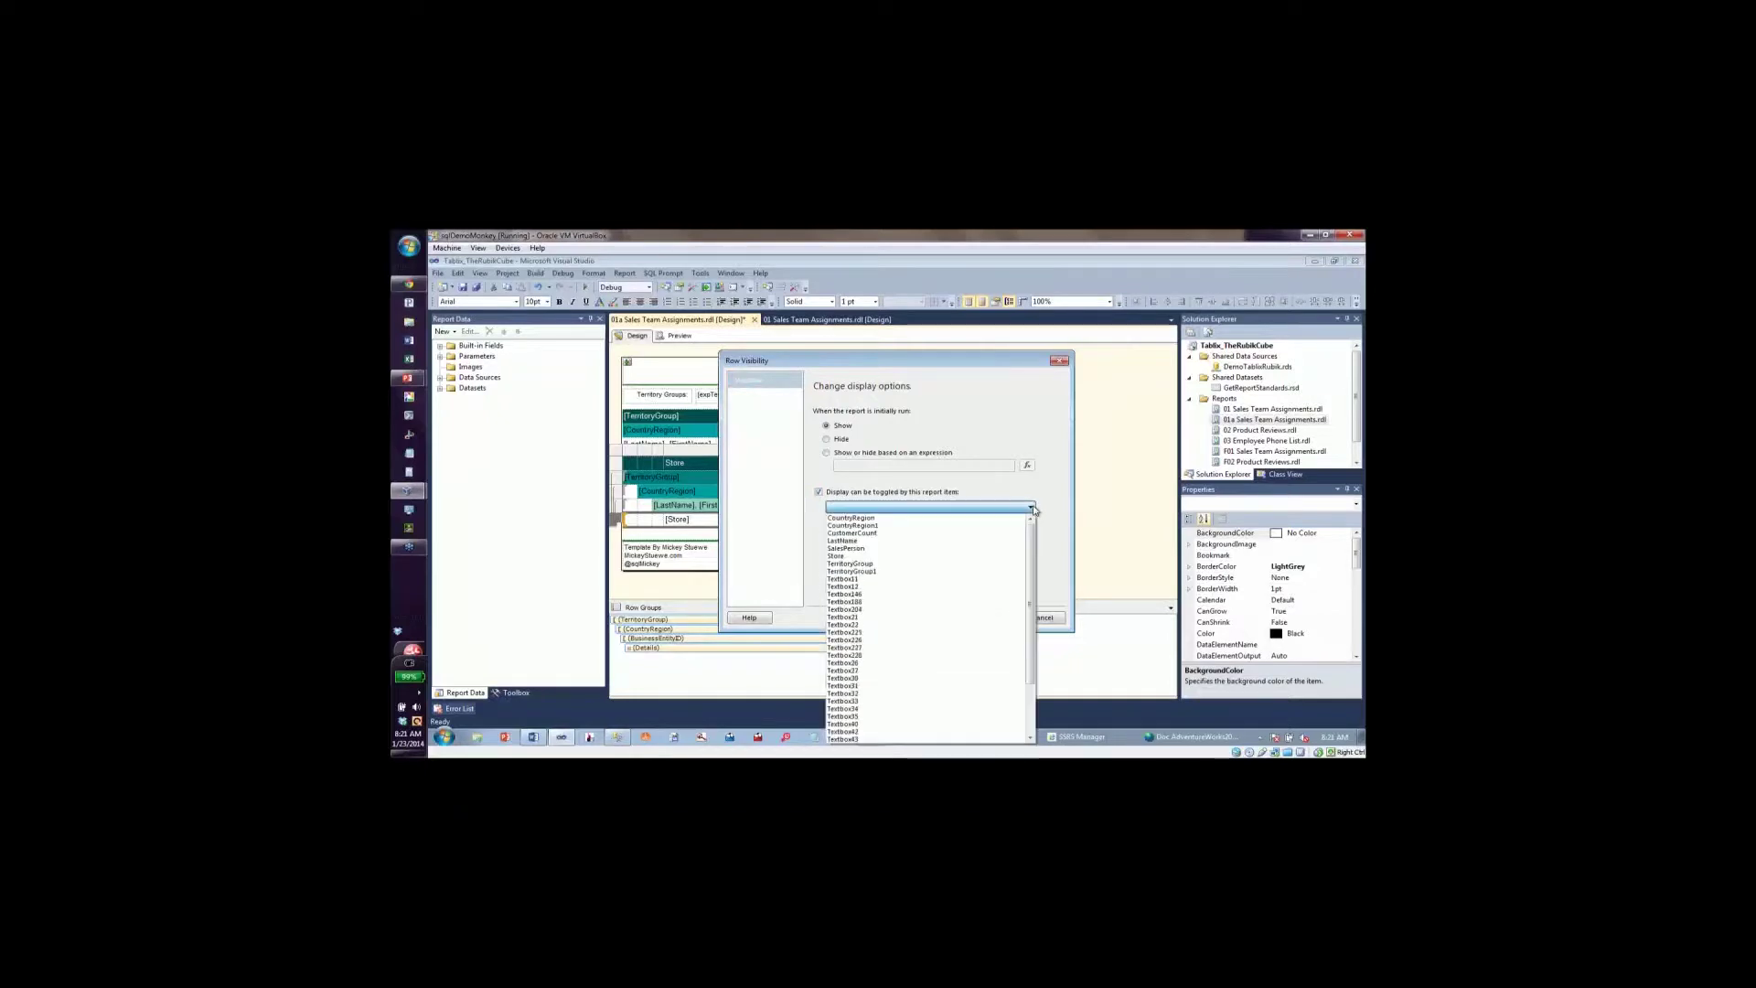
pyautogui.click(941, 550)
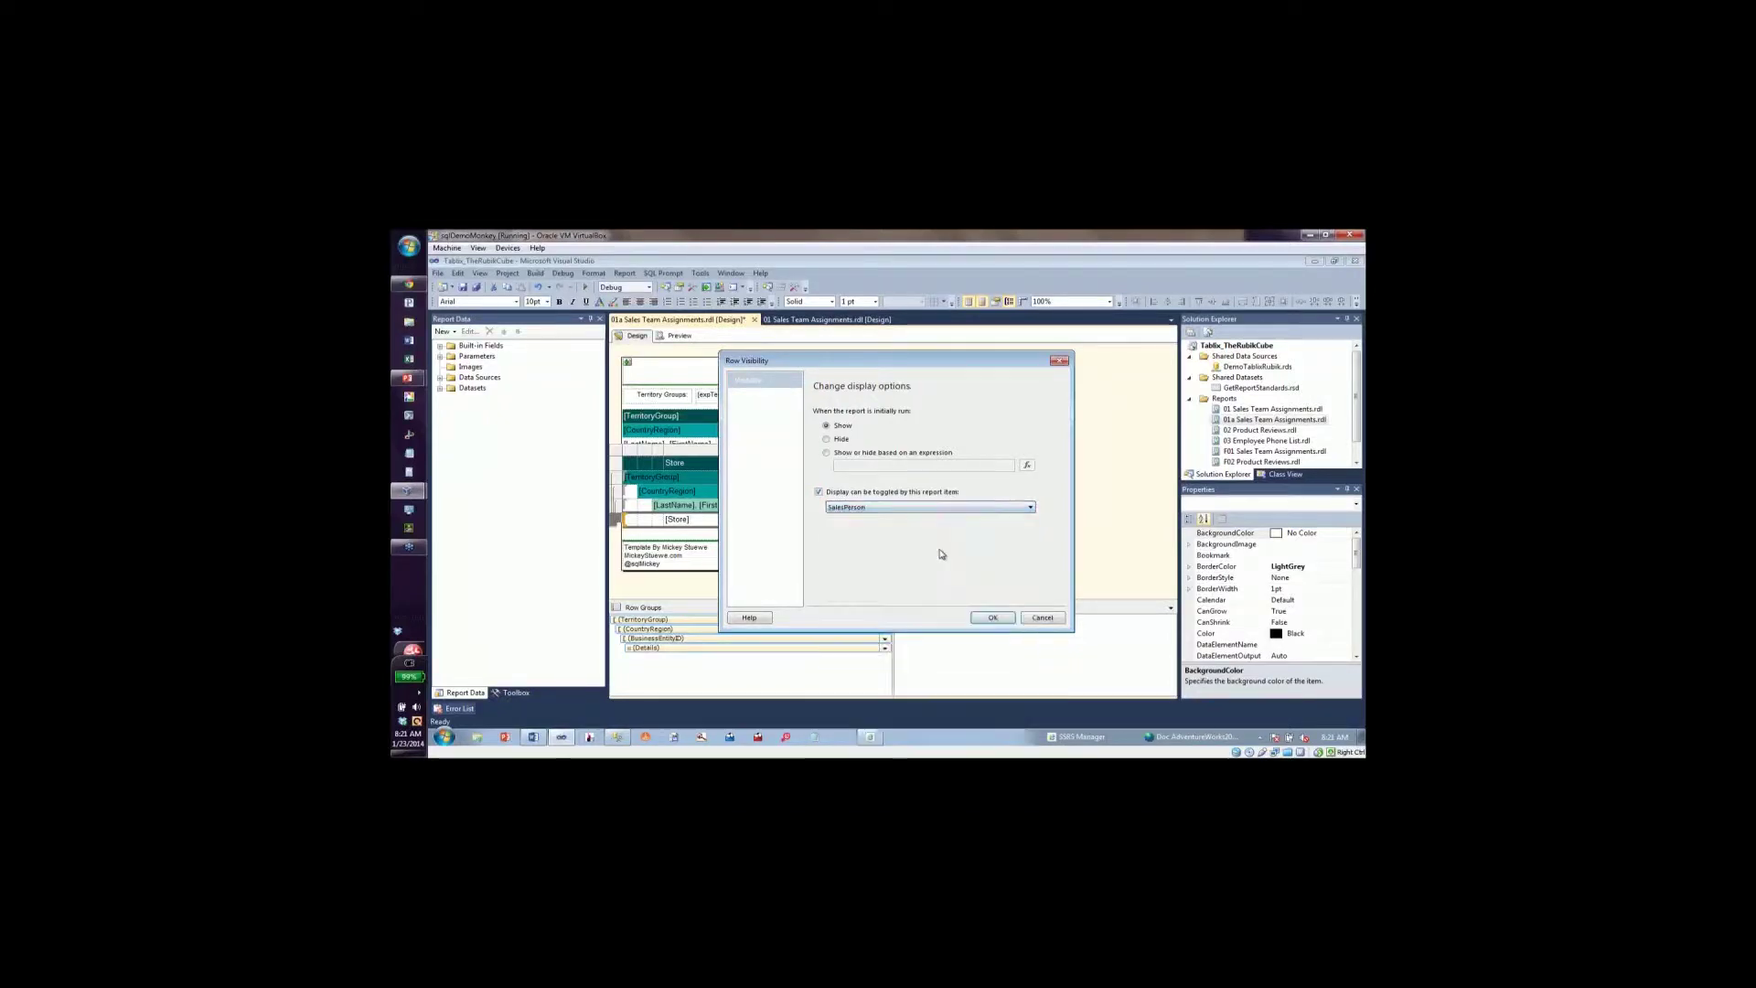
# Base the Store row's initial visibility on an expression, open its editor, and find the group row visibility formula in the Word outline.
pyautogui.click(827, 454)
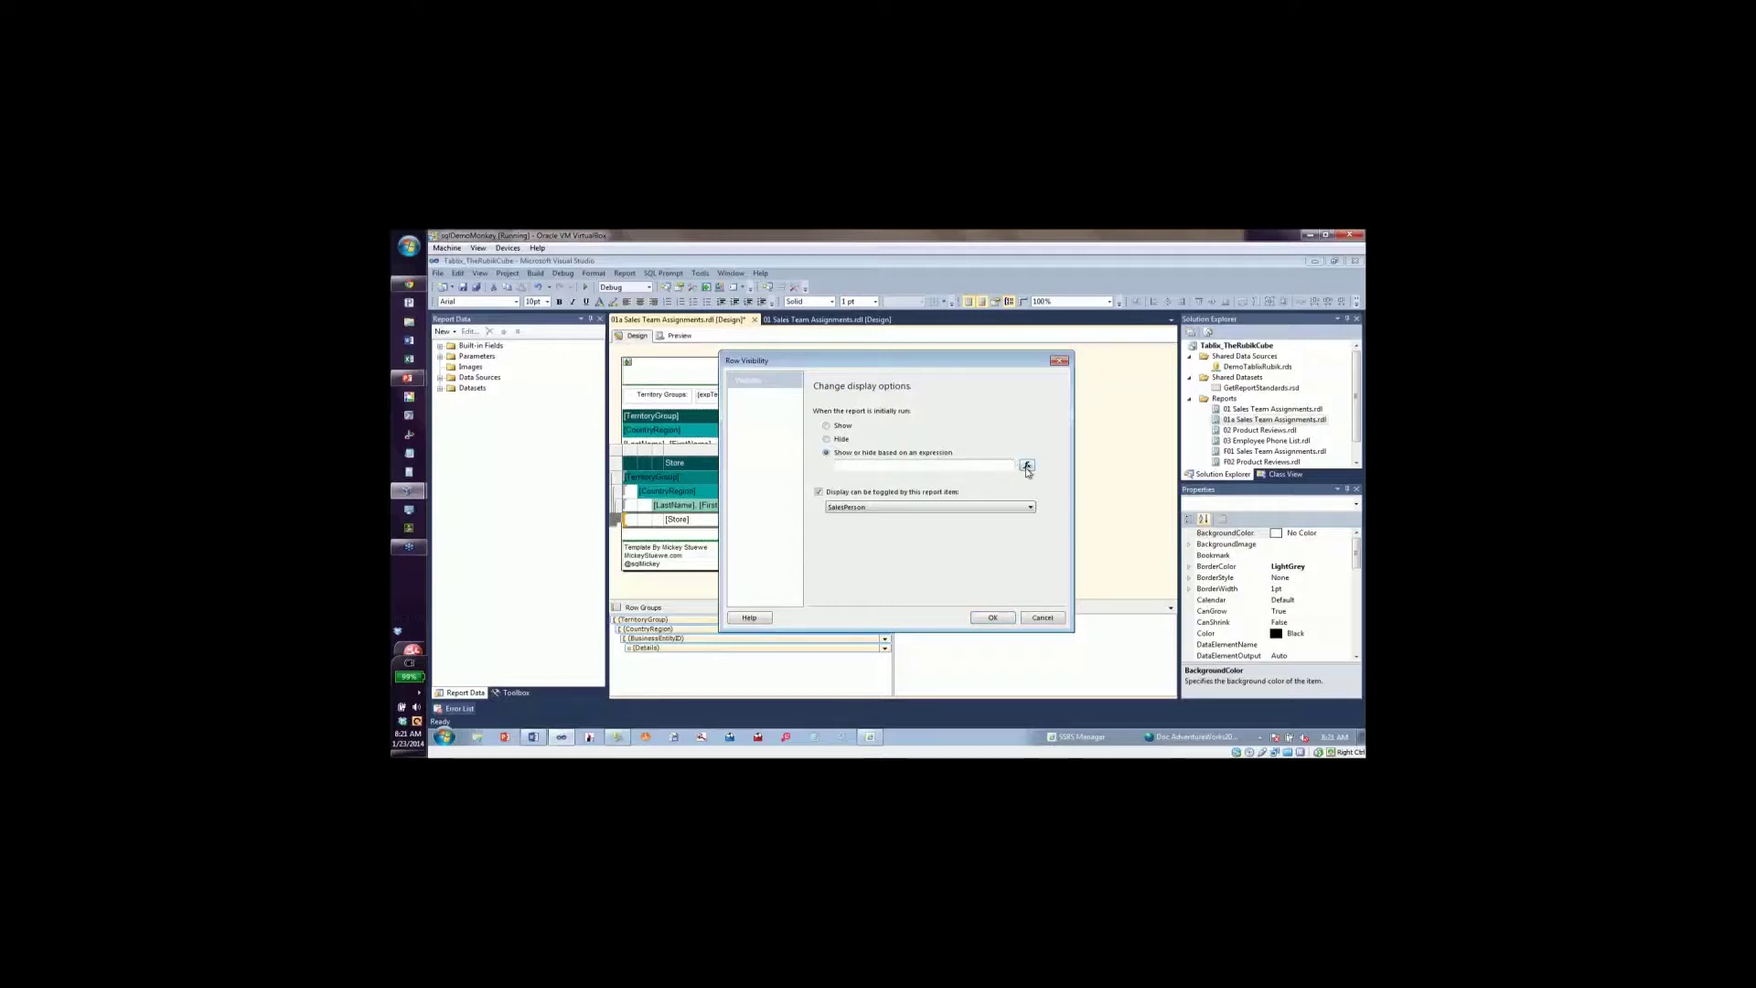
pyautogui.click(1027, 466)
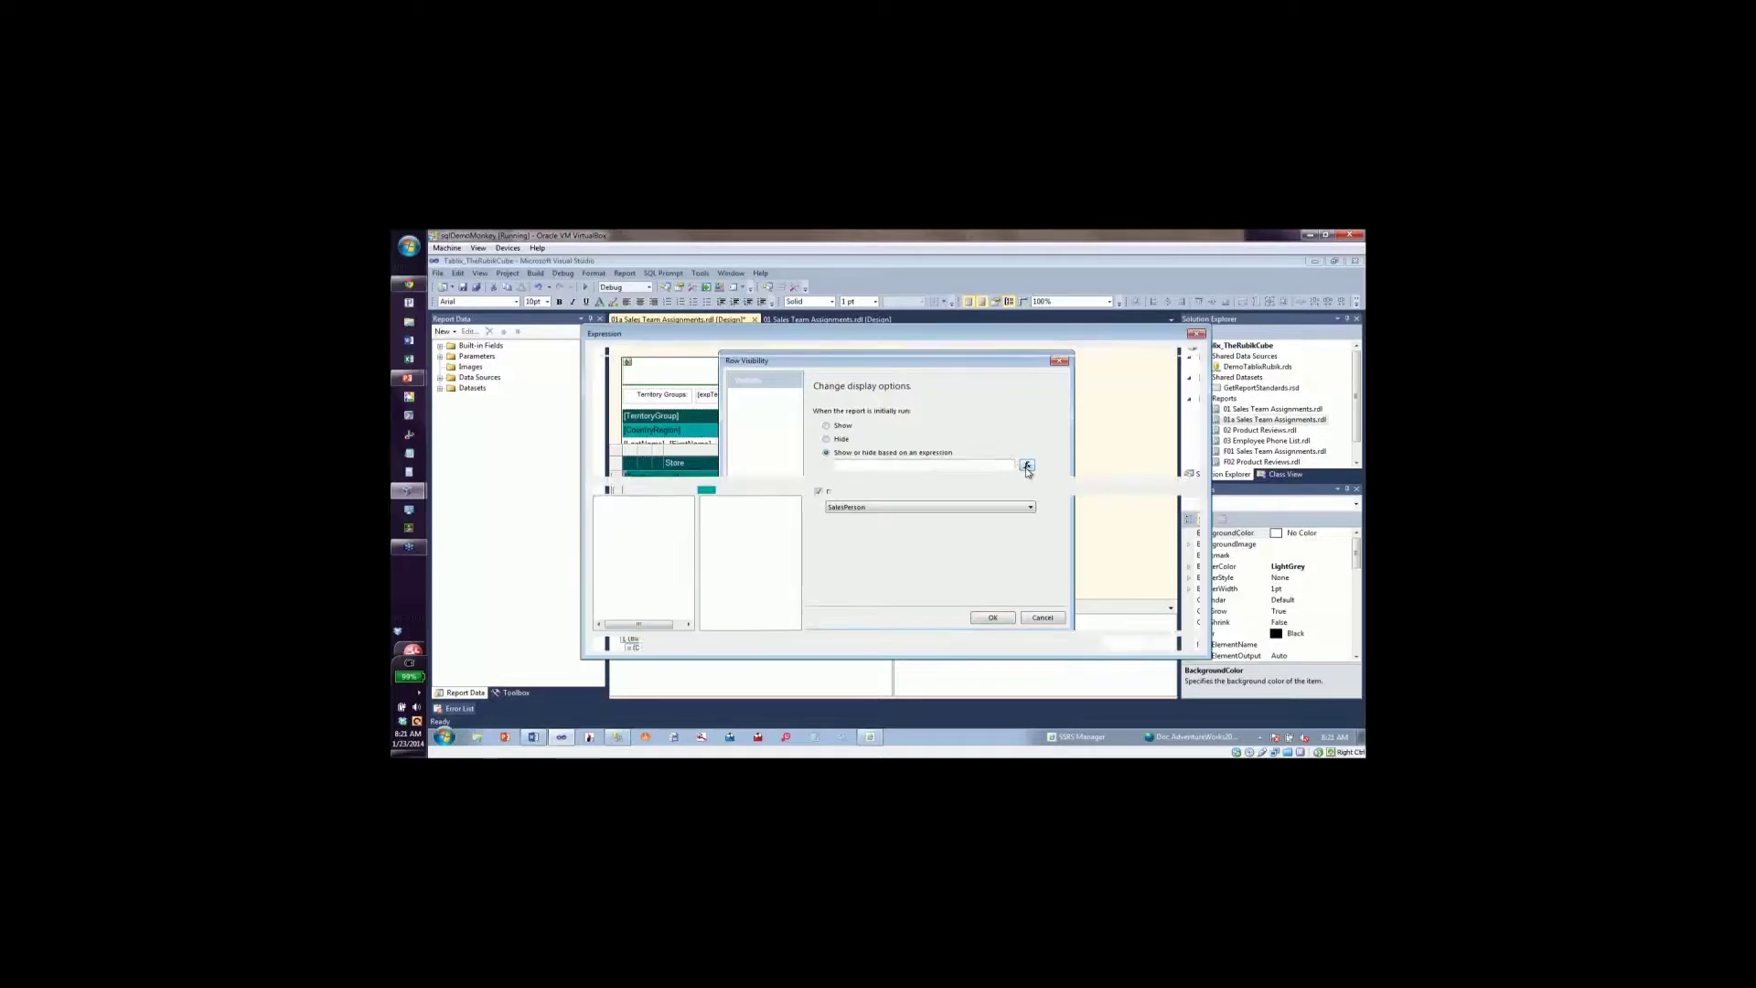
pyautogui.click(535, 738)
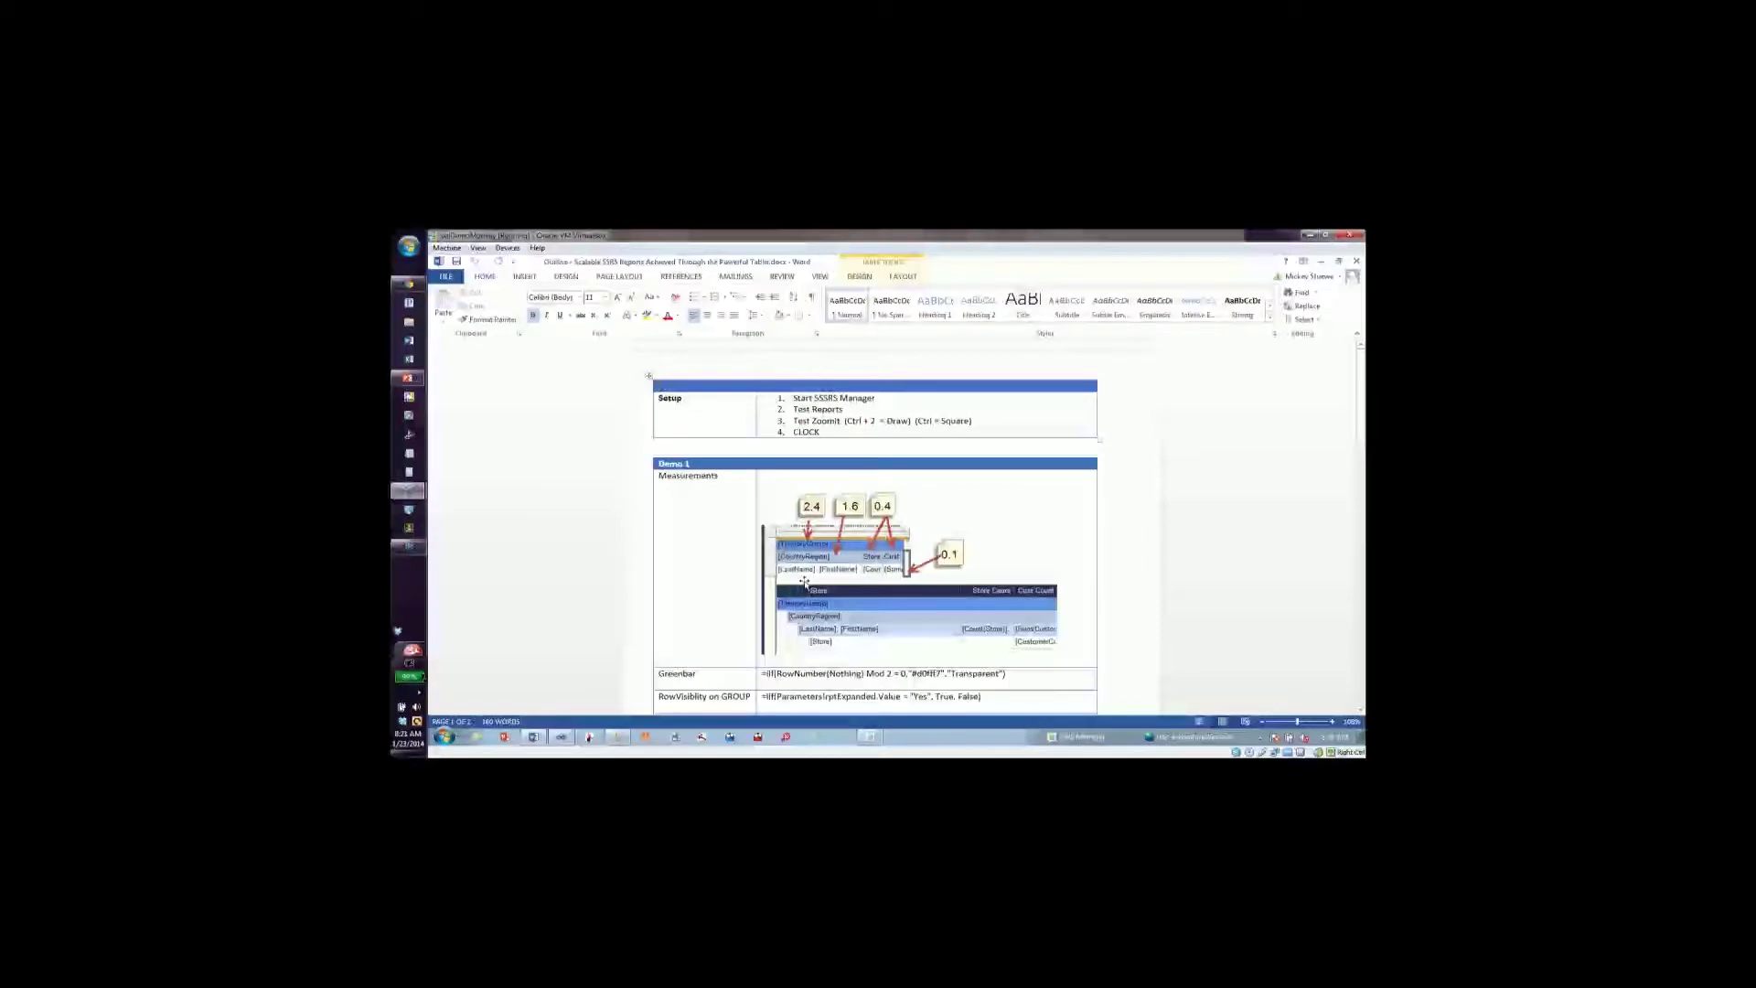
pyautogui.scroll(-5, 804, 582)
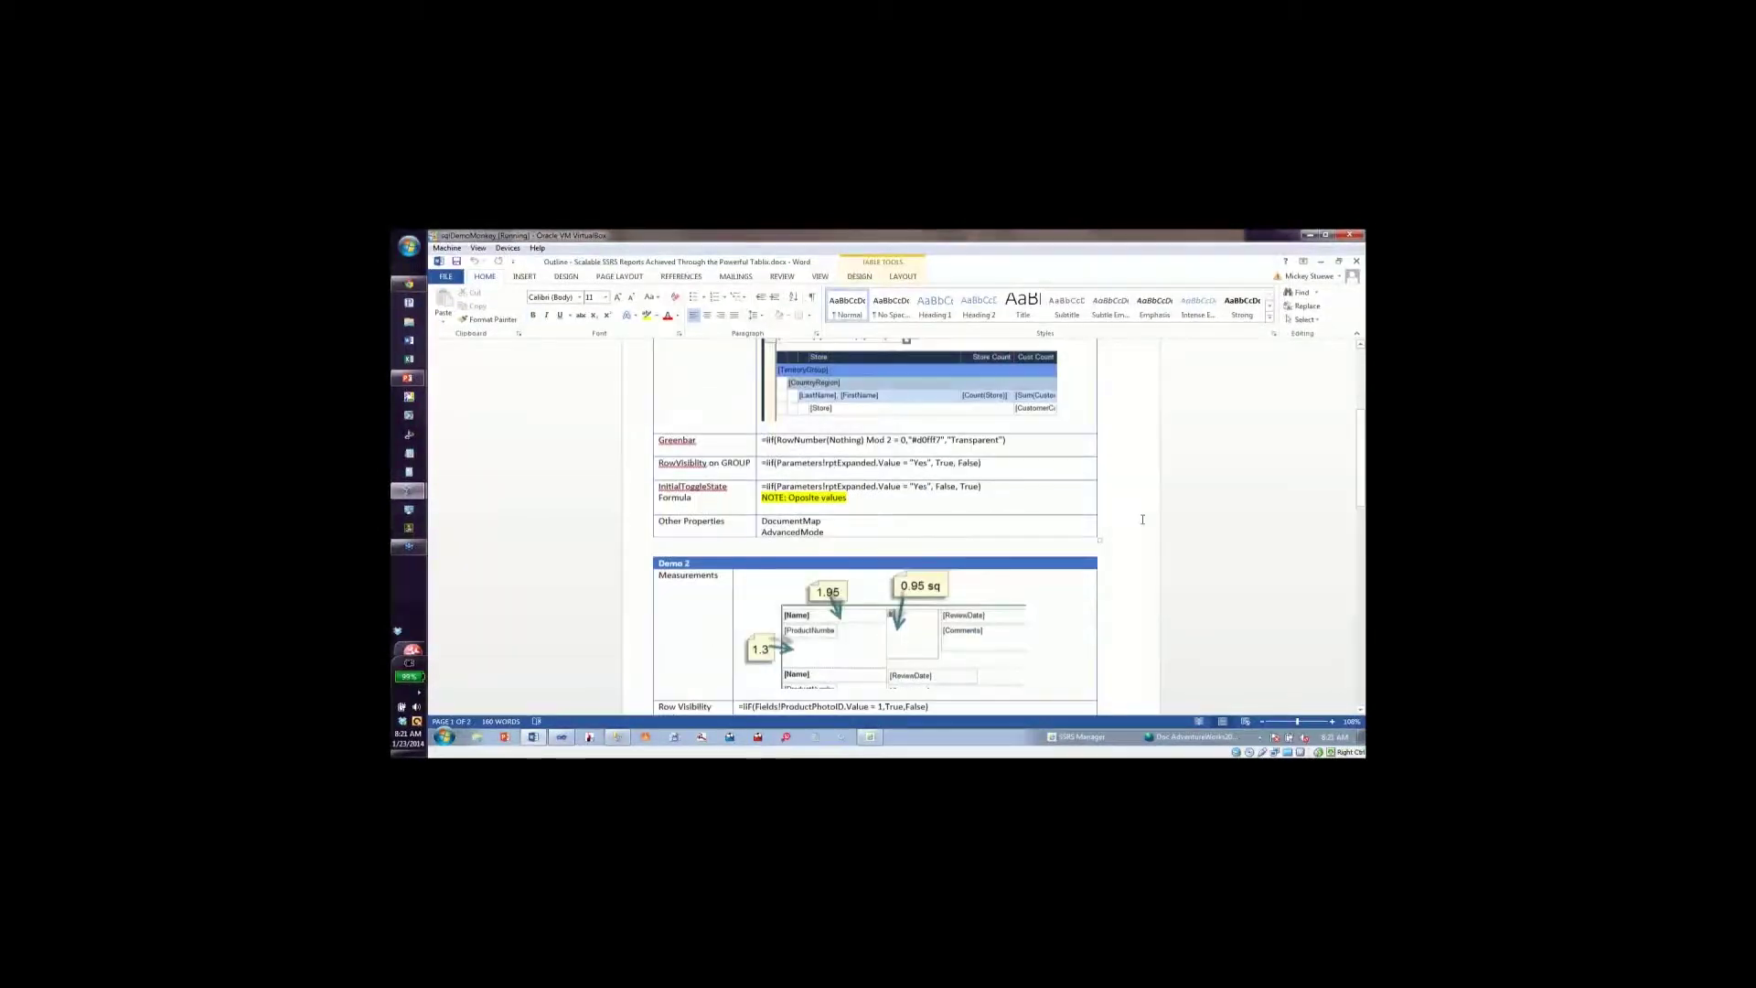
pyautogui.scroll(-1, 1142, 520)
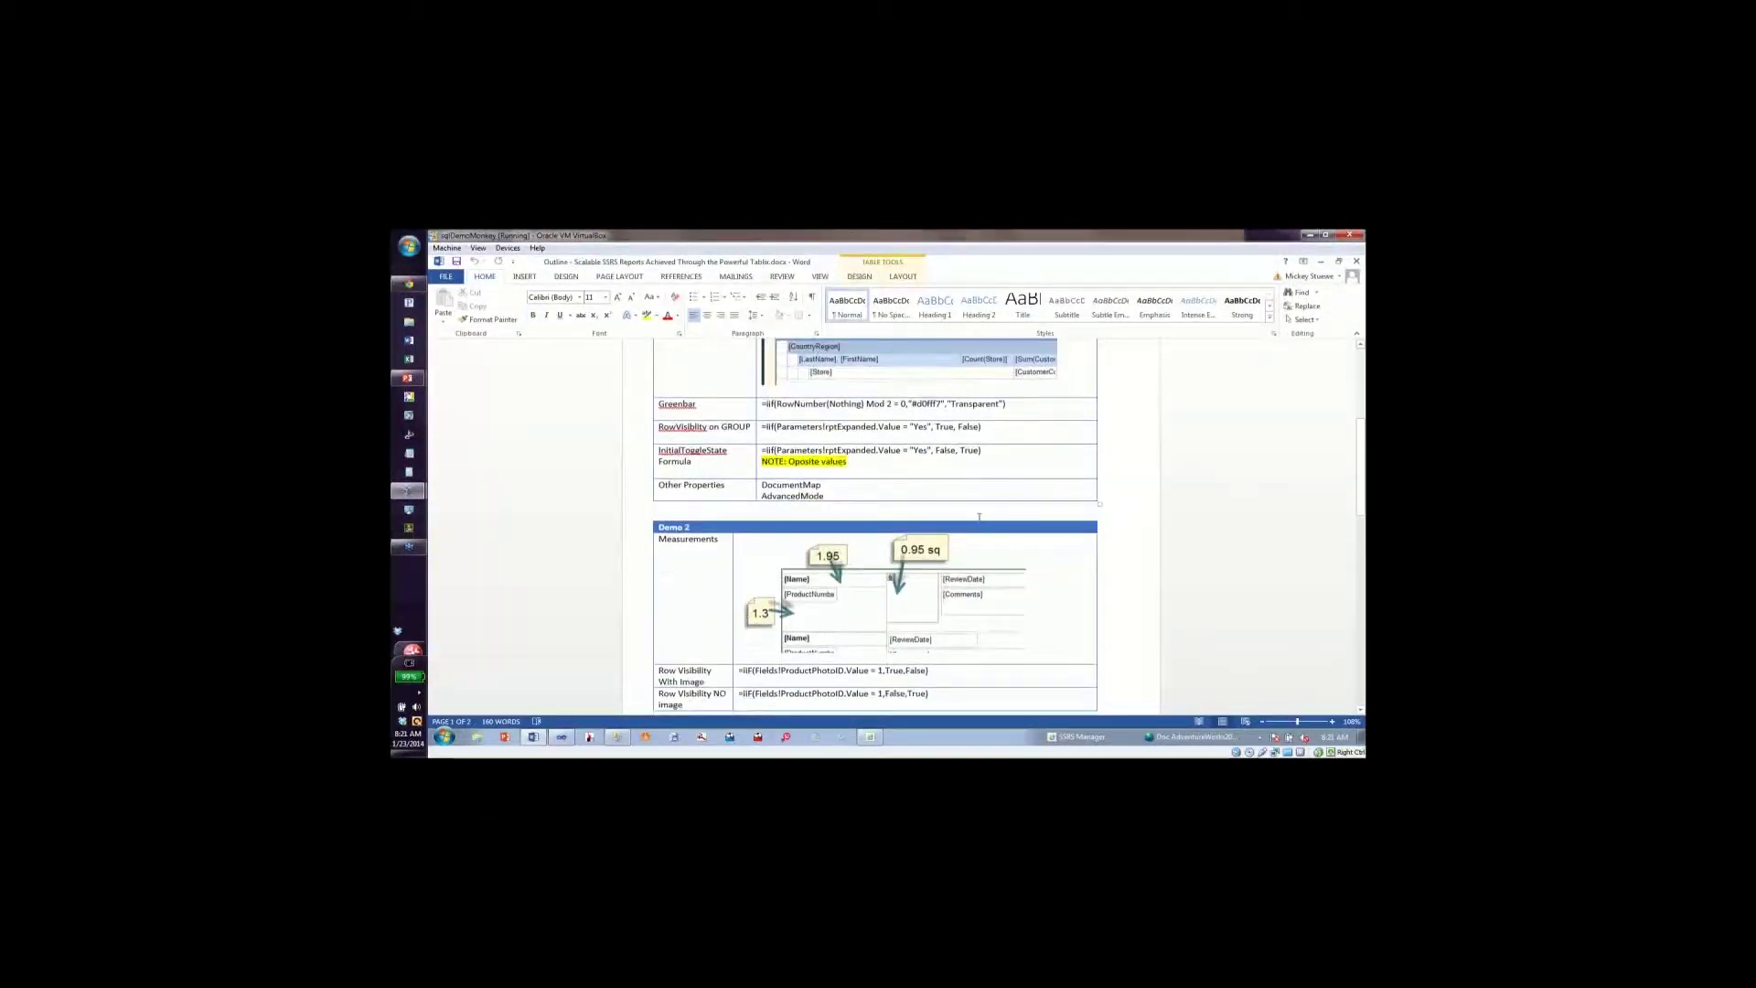
pyautogui.click(1331, 722)
pyautogui.click(1332, 722)
pyautogui.click(1331, 721)
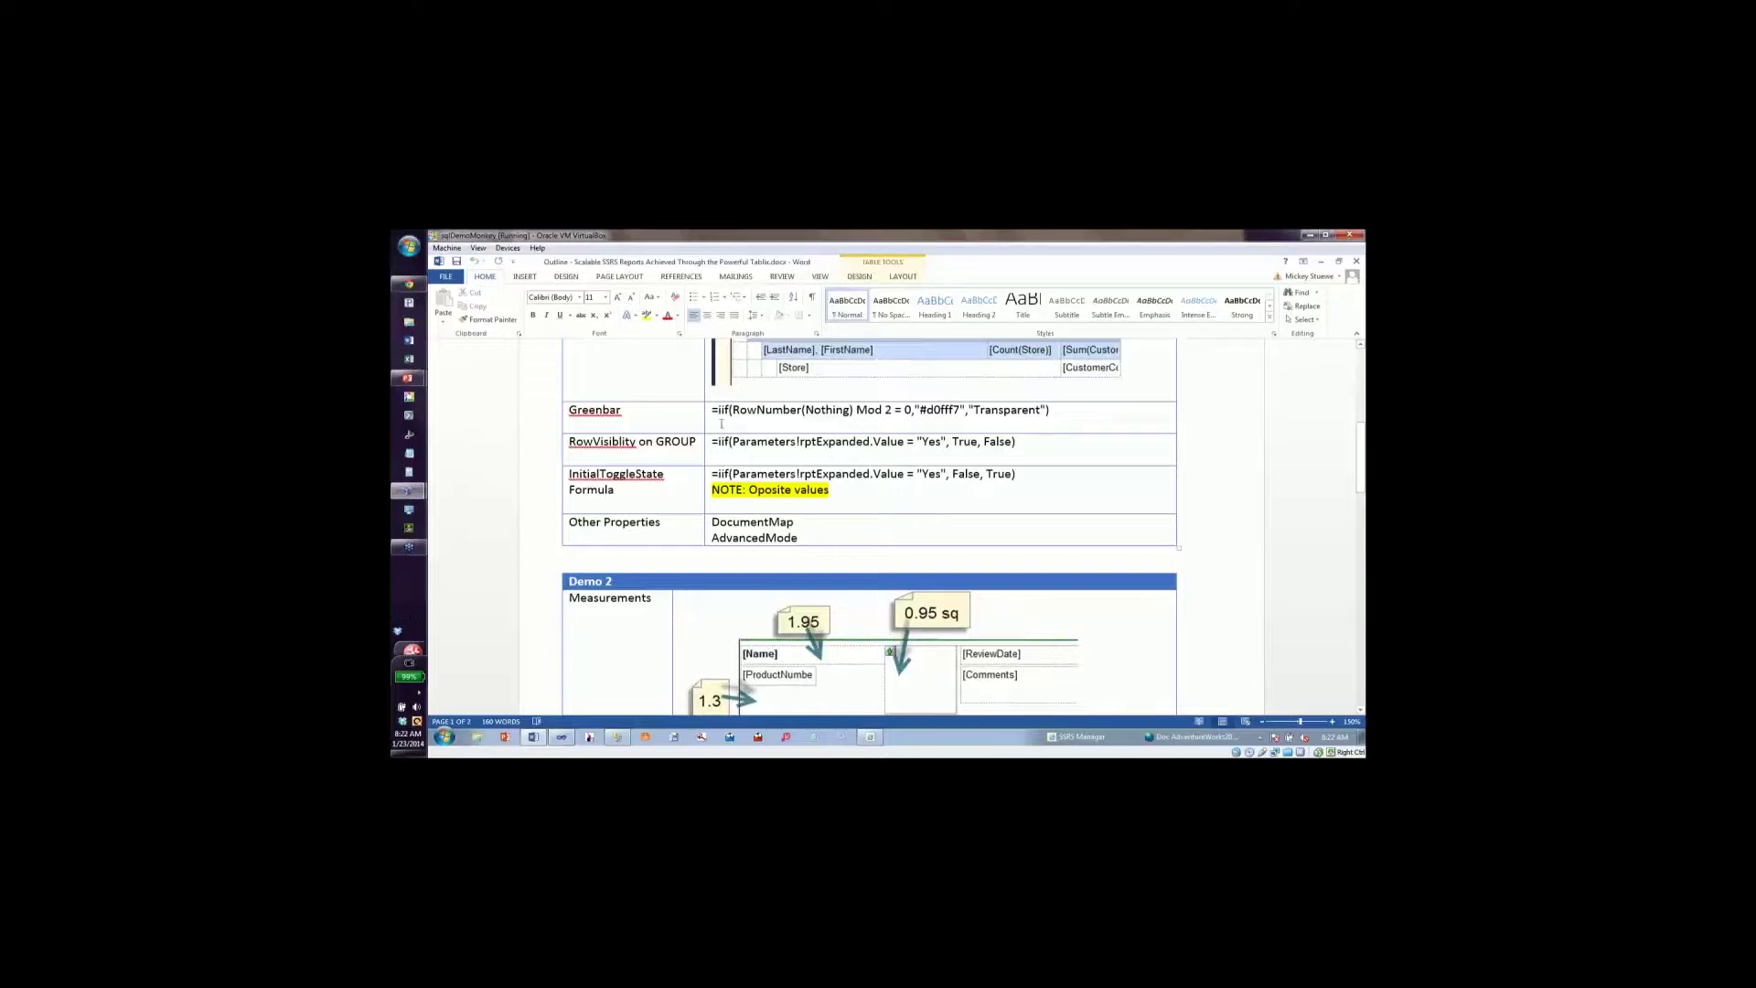
# Review the parts of the RowVisibility on GROUP formula in the outline and copy the whole formula.
pyautogui.moveTo(1034, 442); pyautogui.dragTo(713, 443)
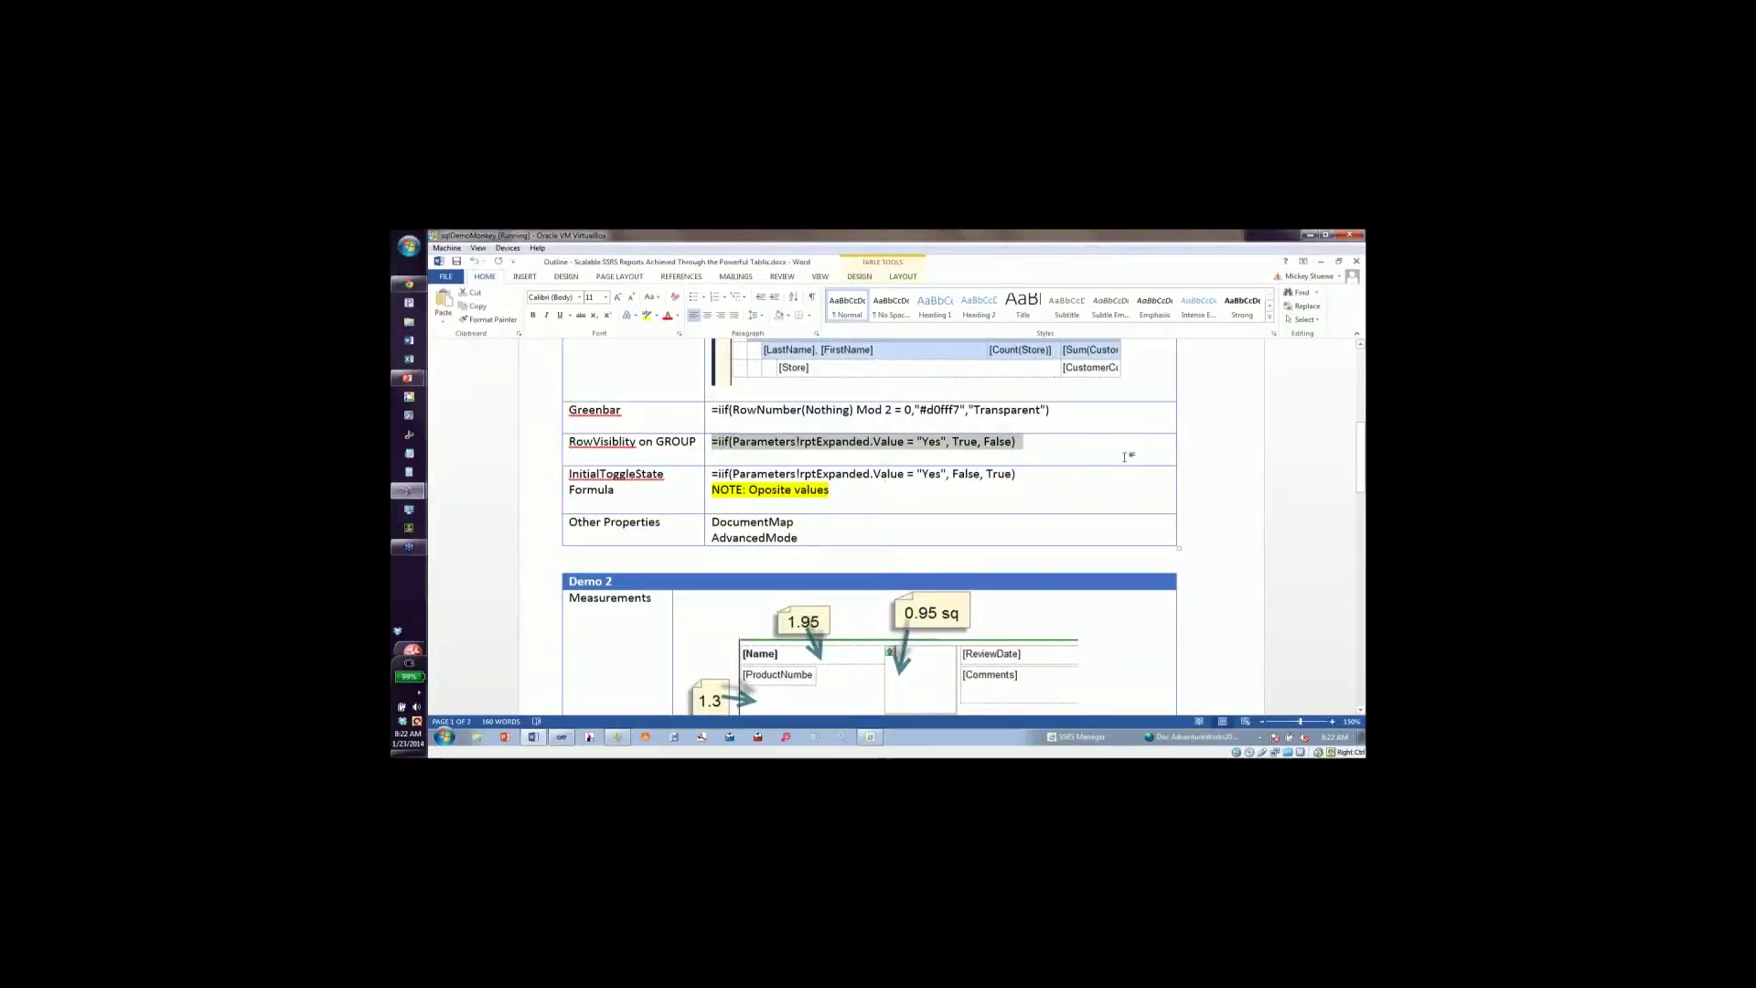
pyautogui.click(815, 459)
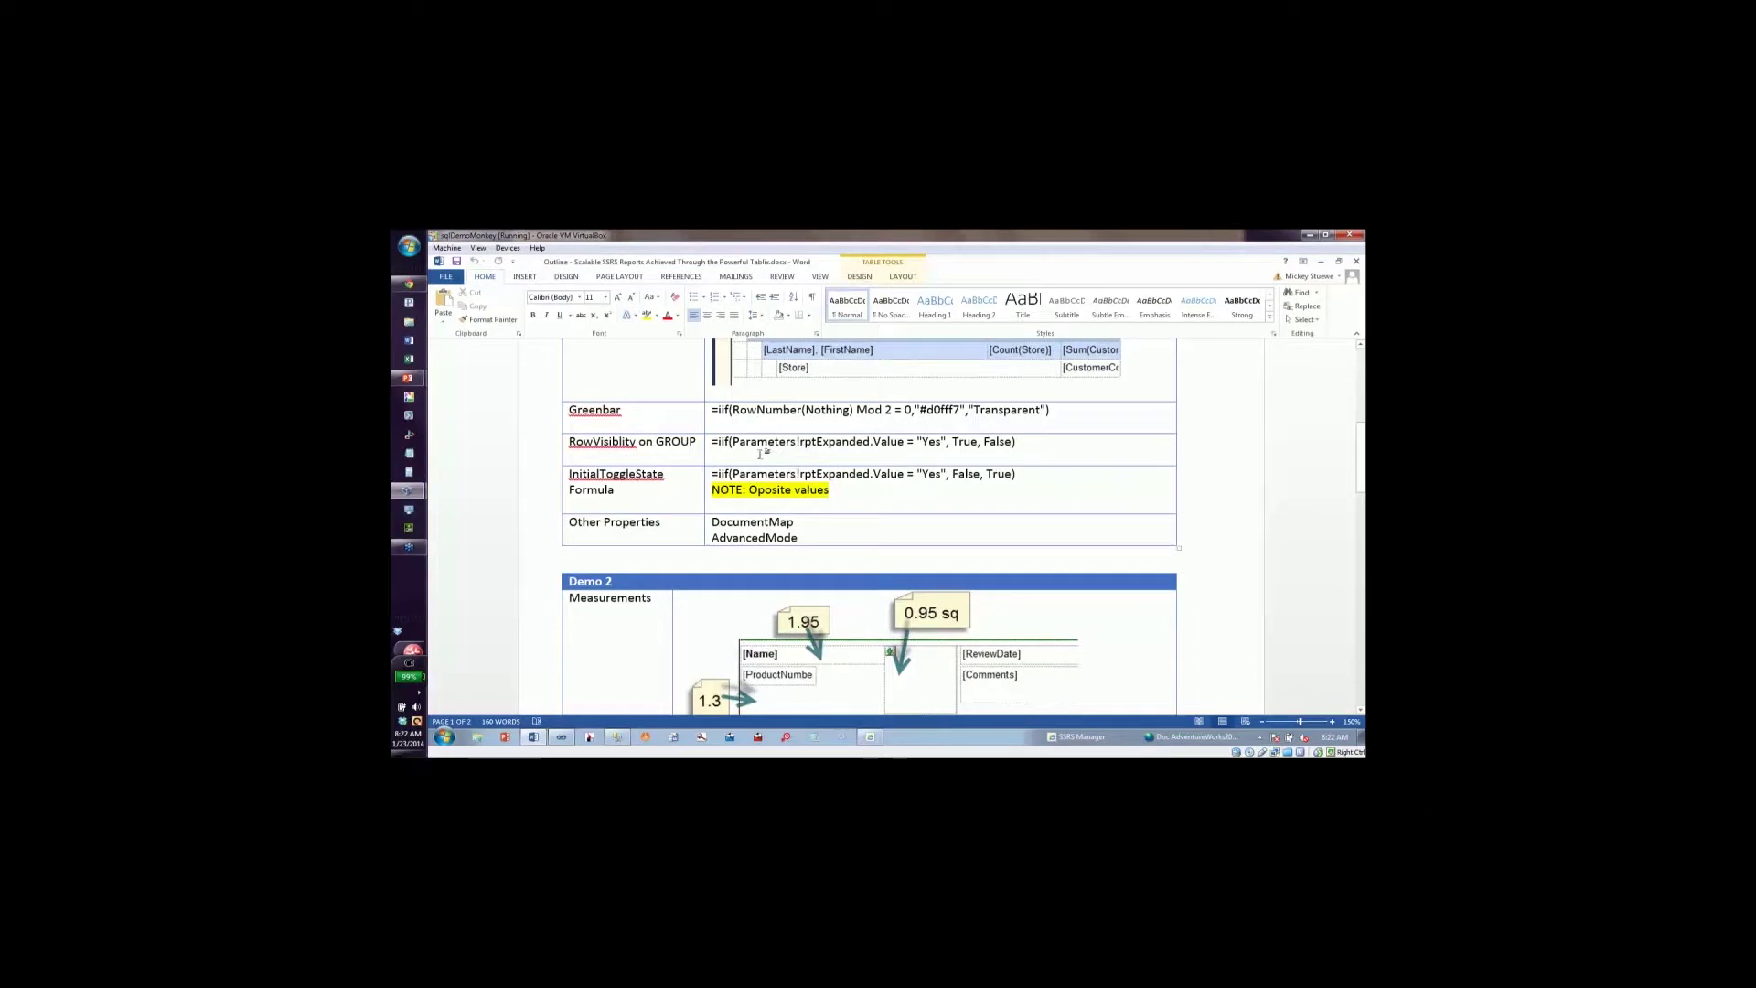
pyautogui.moveTo(731, 442); pyautogui.dragTo(909, 448)
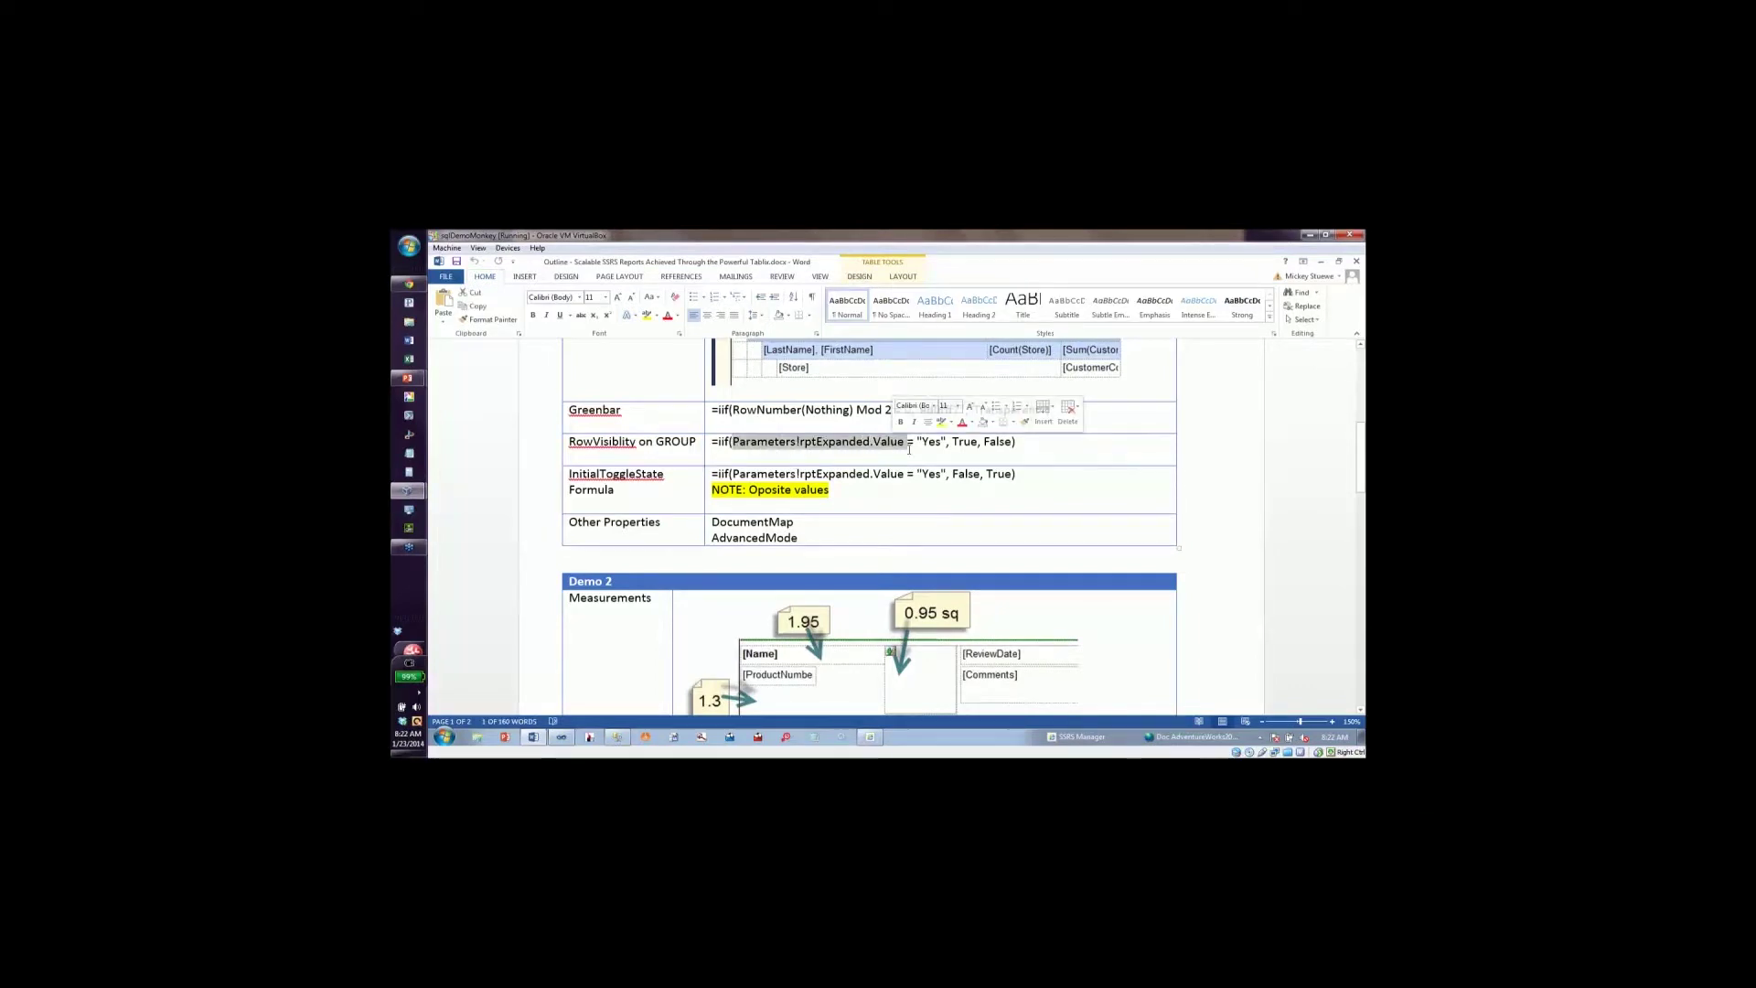
pyautogui.doubleClick(964, 443)
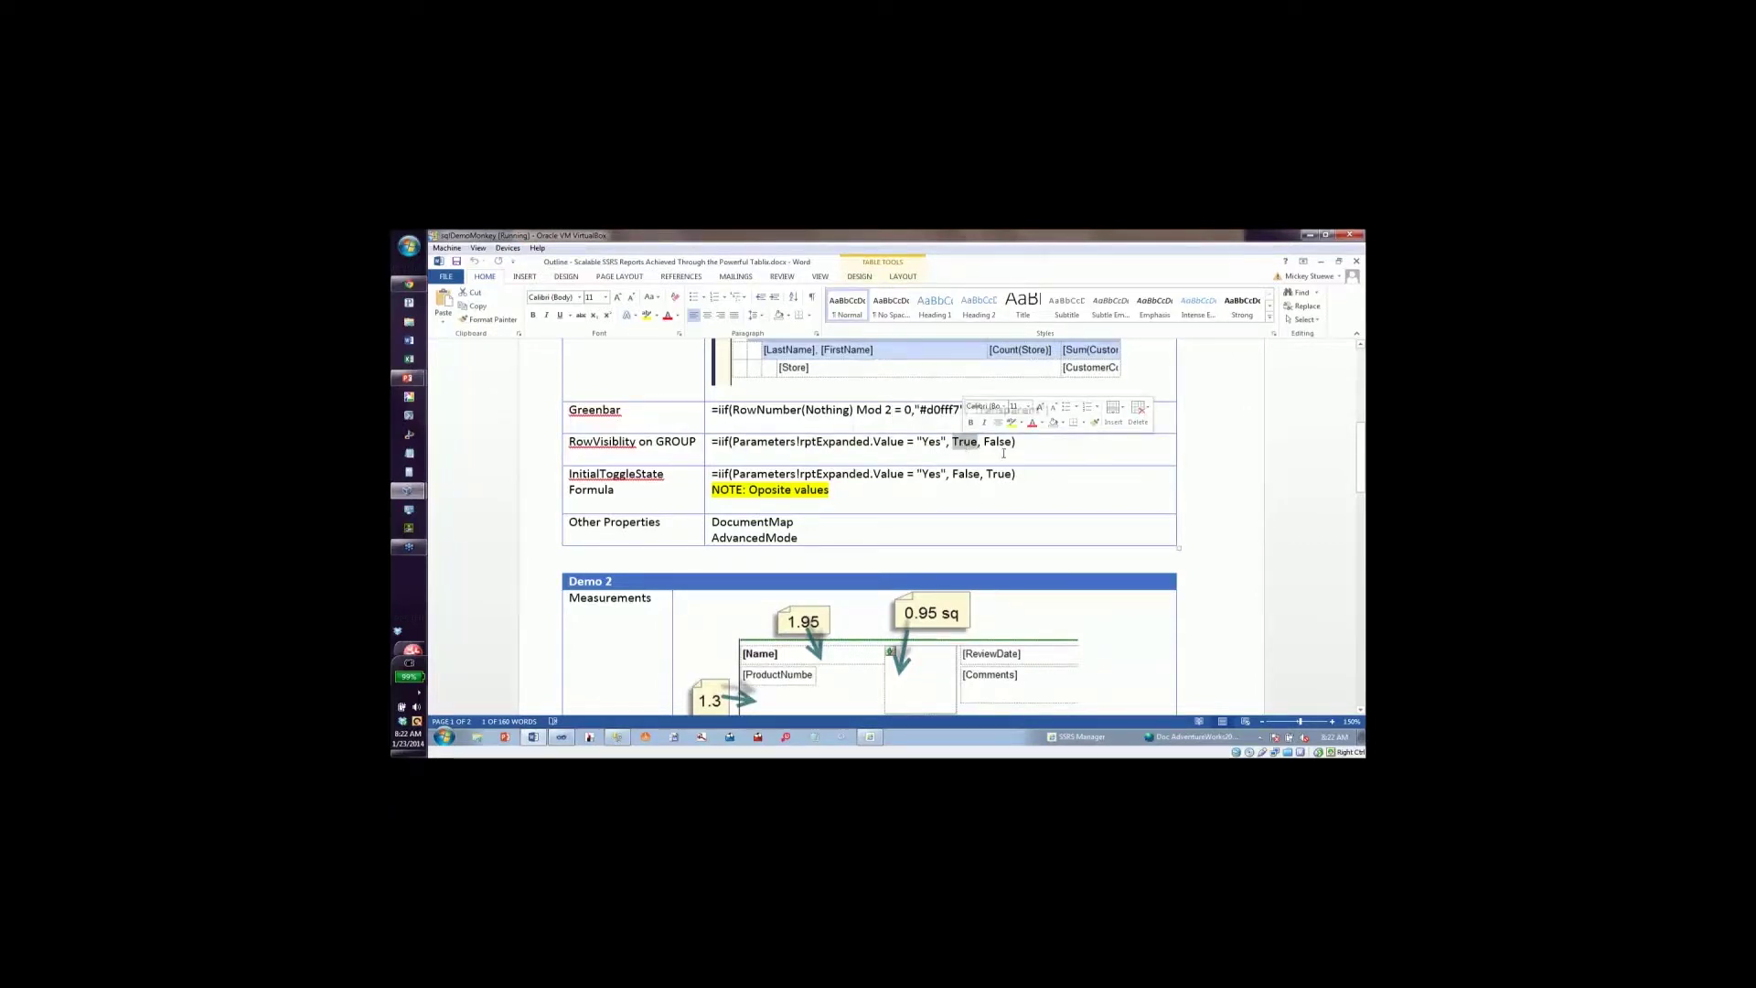
pyautogui.click(1001, 443)
pyautogui.doubleClick(999, 442)
pyautogui.click(1027, 444)
pyautogui.moveTo(1027, 443); pyautogui.dragTo(705, 441)
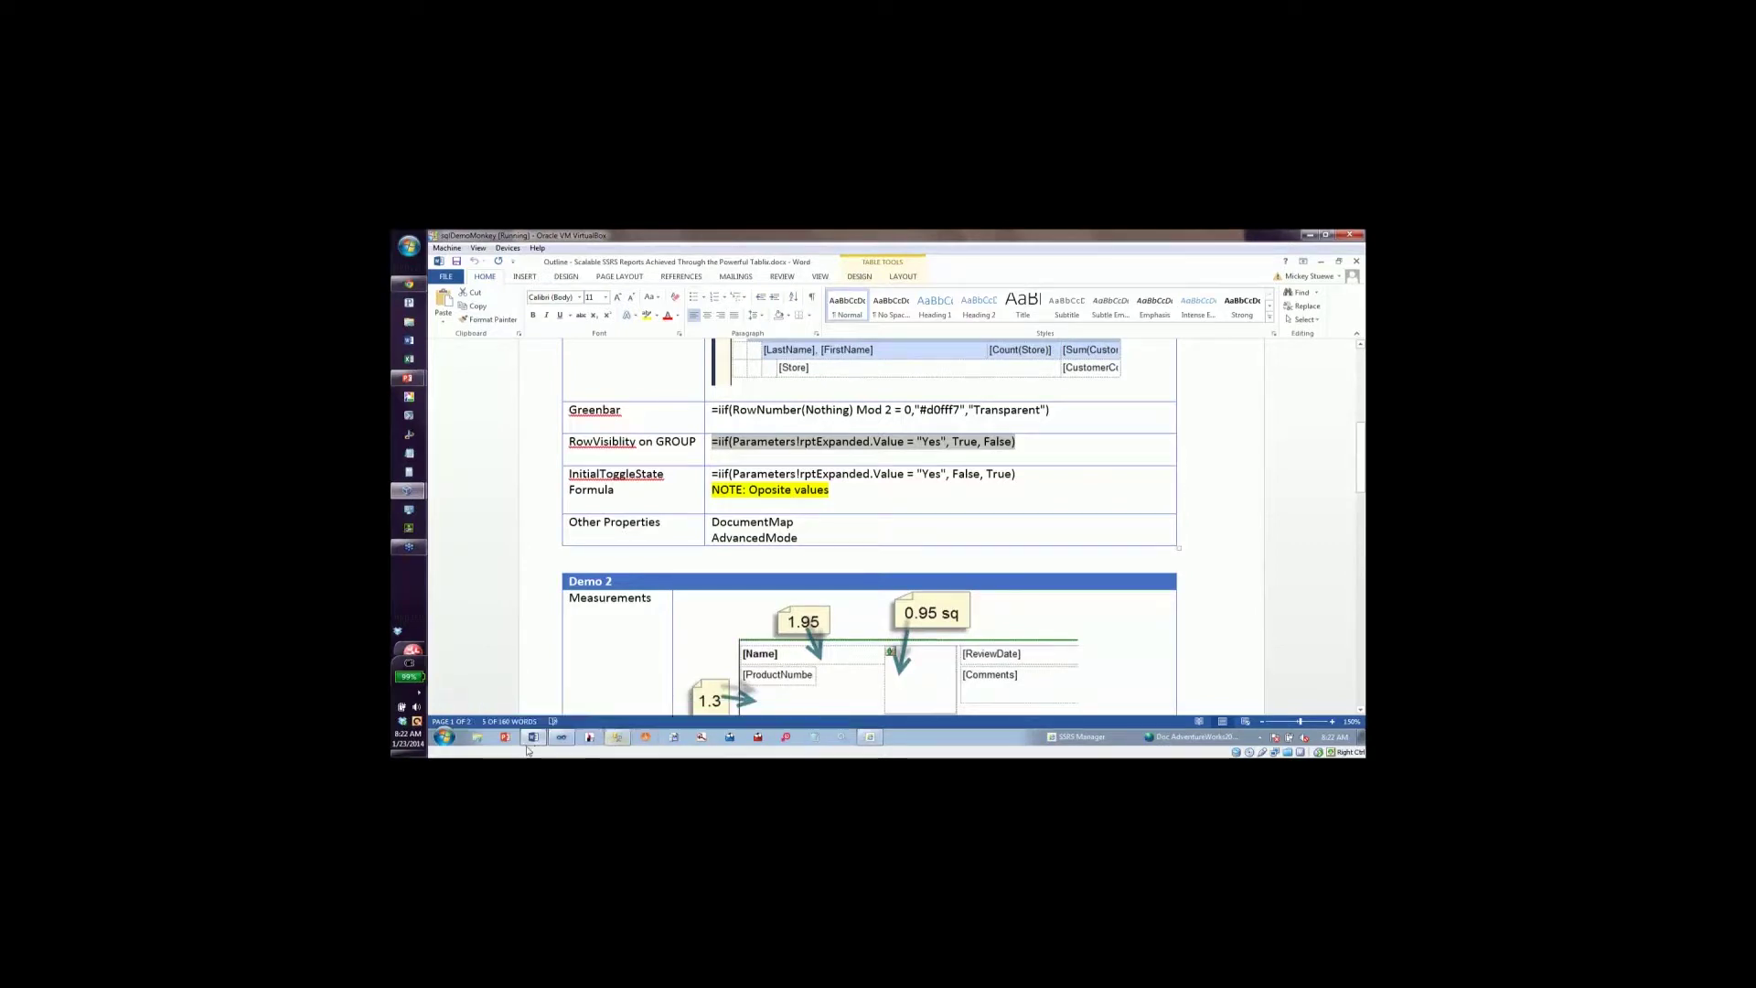
# Switch back to Visual Studio and set the Store row's Hidden expression to =iif(Parameters!rptExpanded.Value = "Yes", True, False).
pyautogui.click(566, 741)
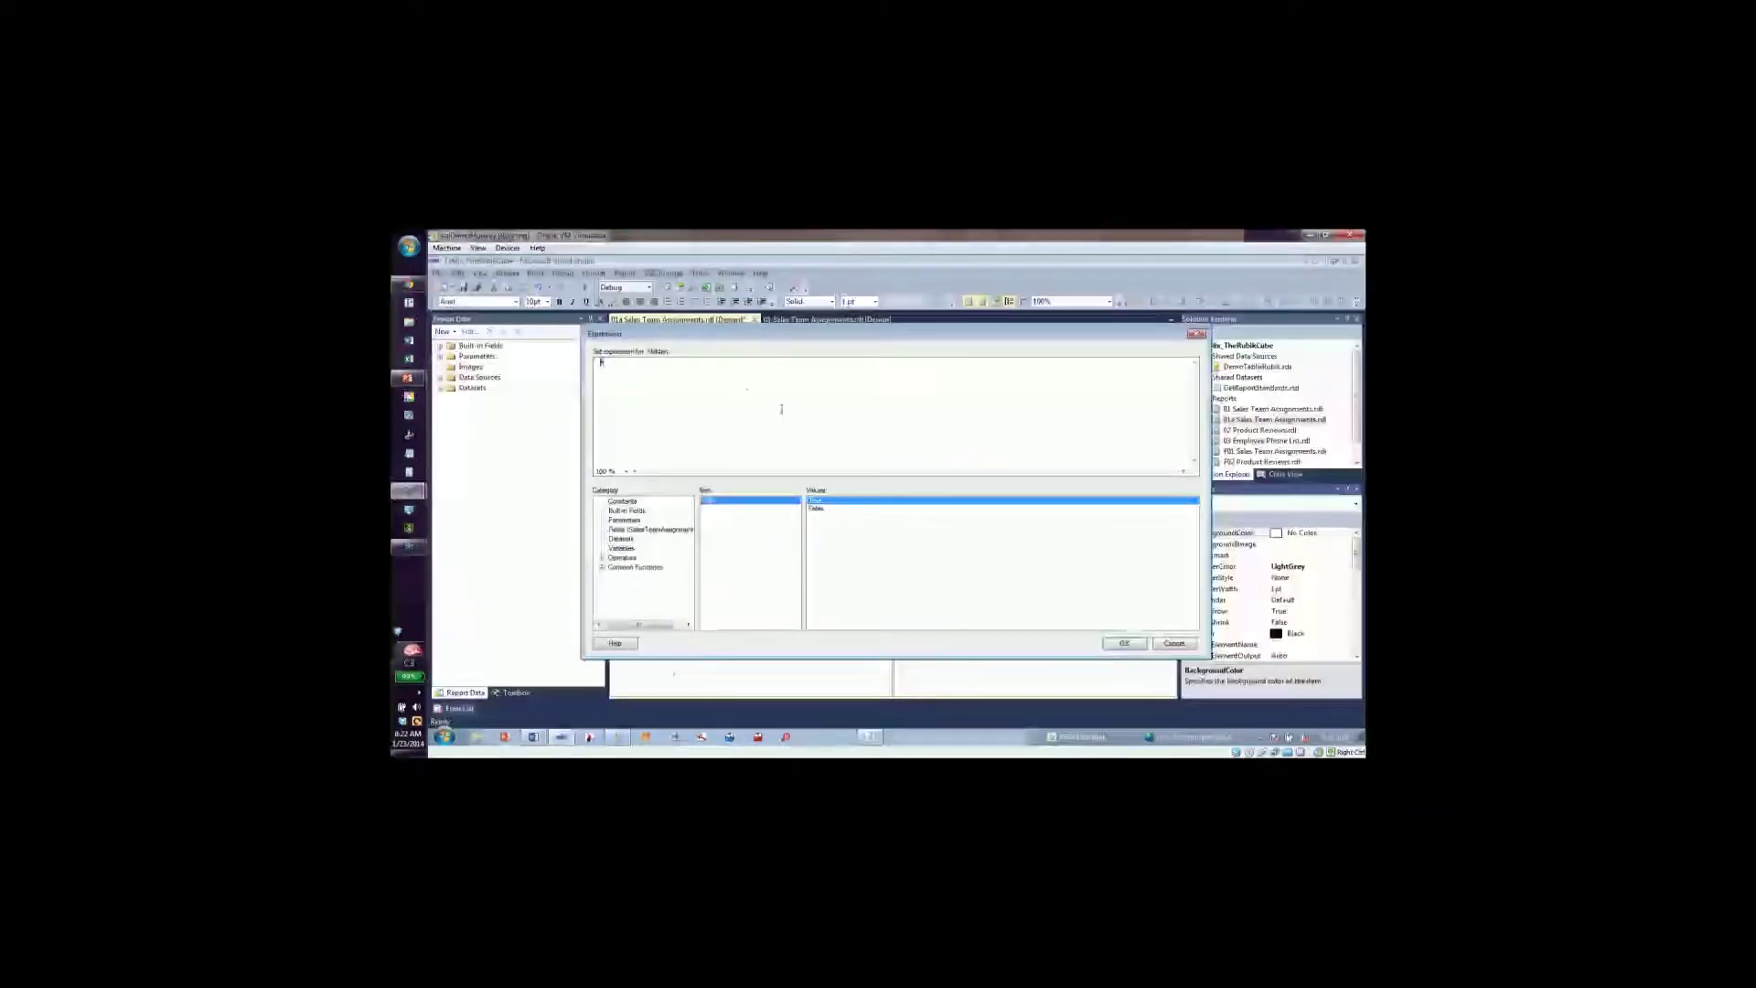
pyautogui.write('=IIf(Parameters!rptExpanded.Value = "Yes", True, False)')
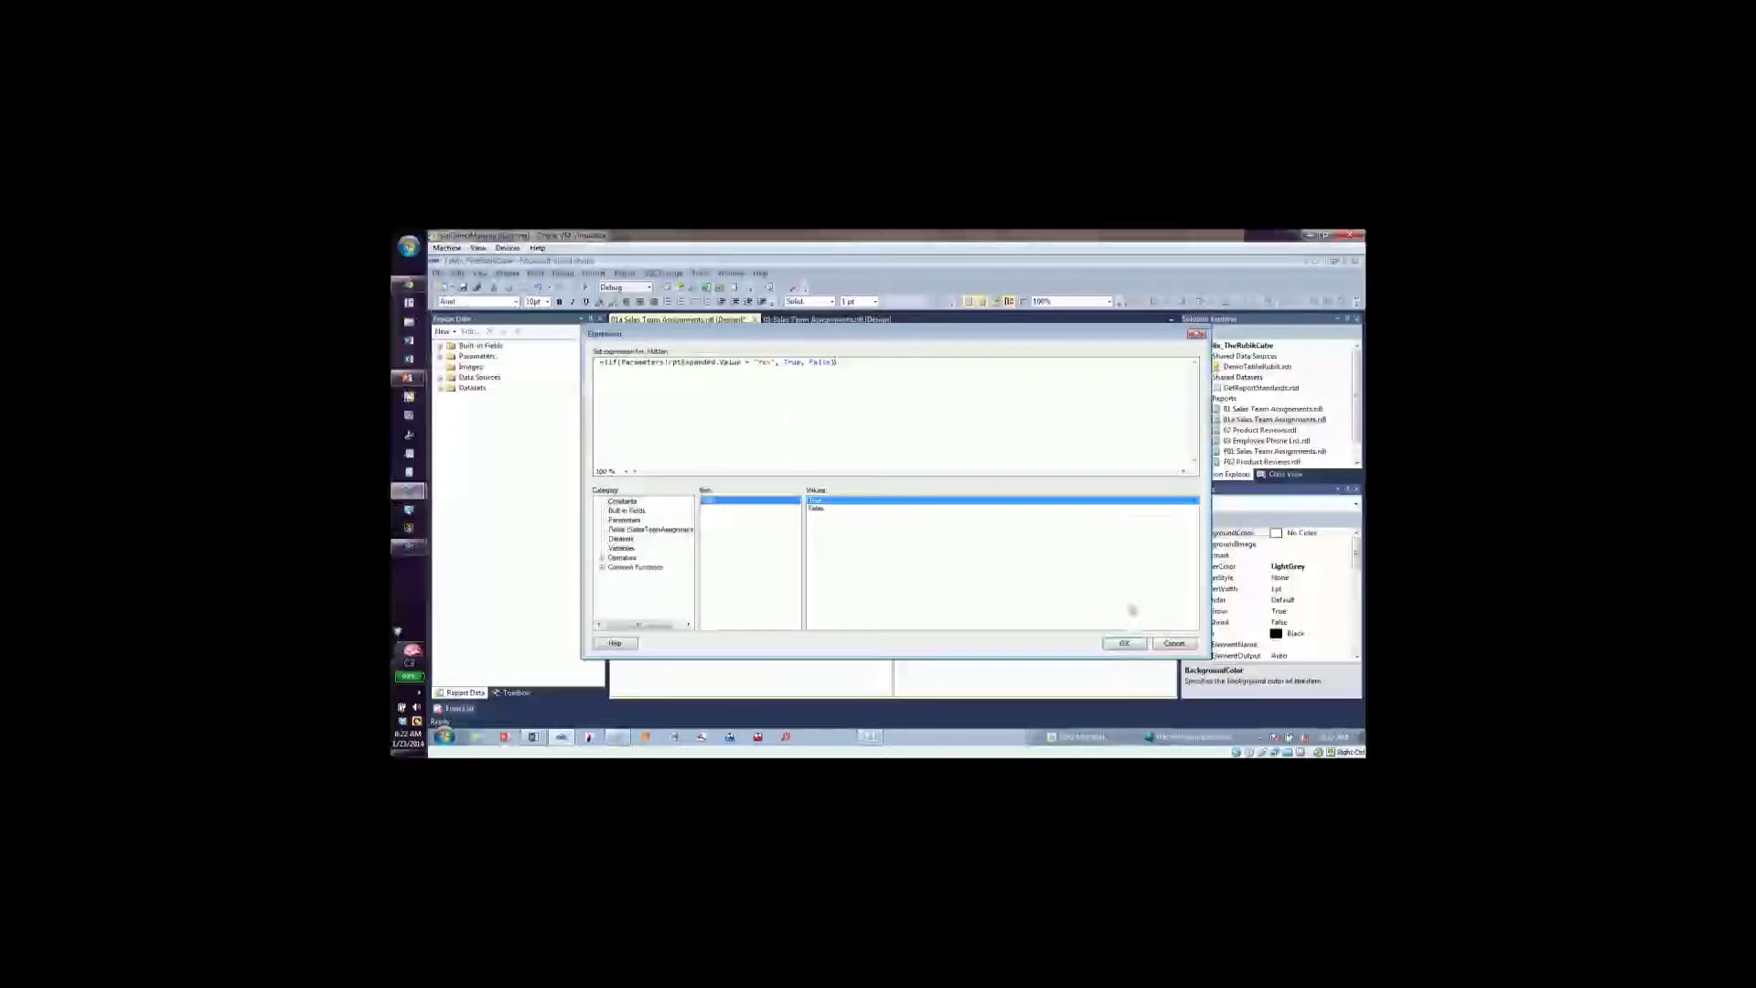
pyautogui.click(1125, 644)
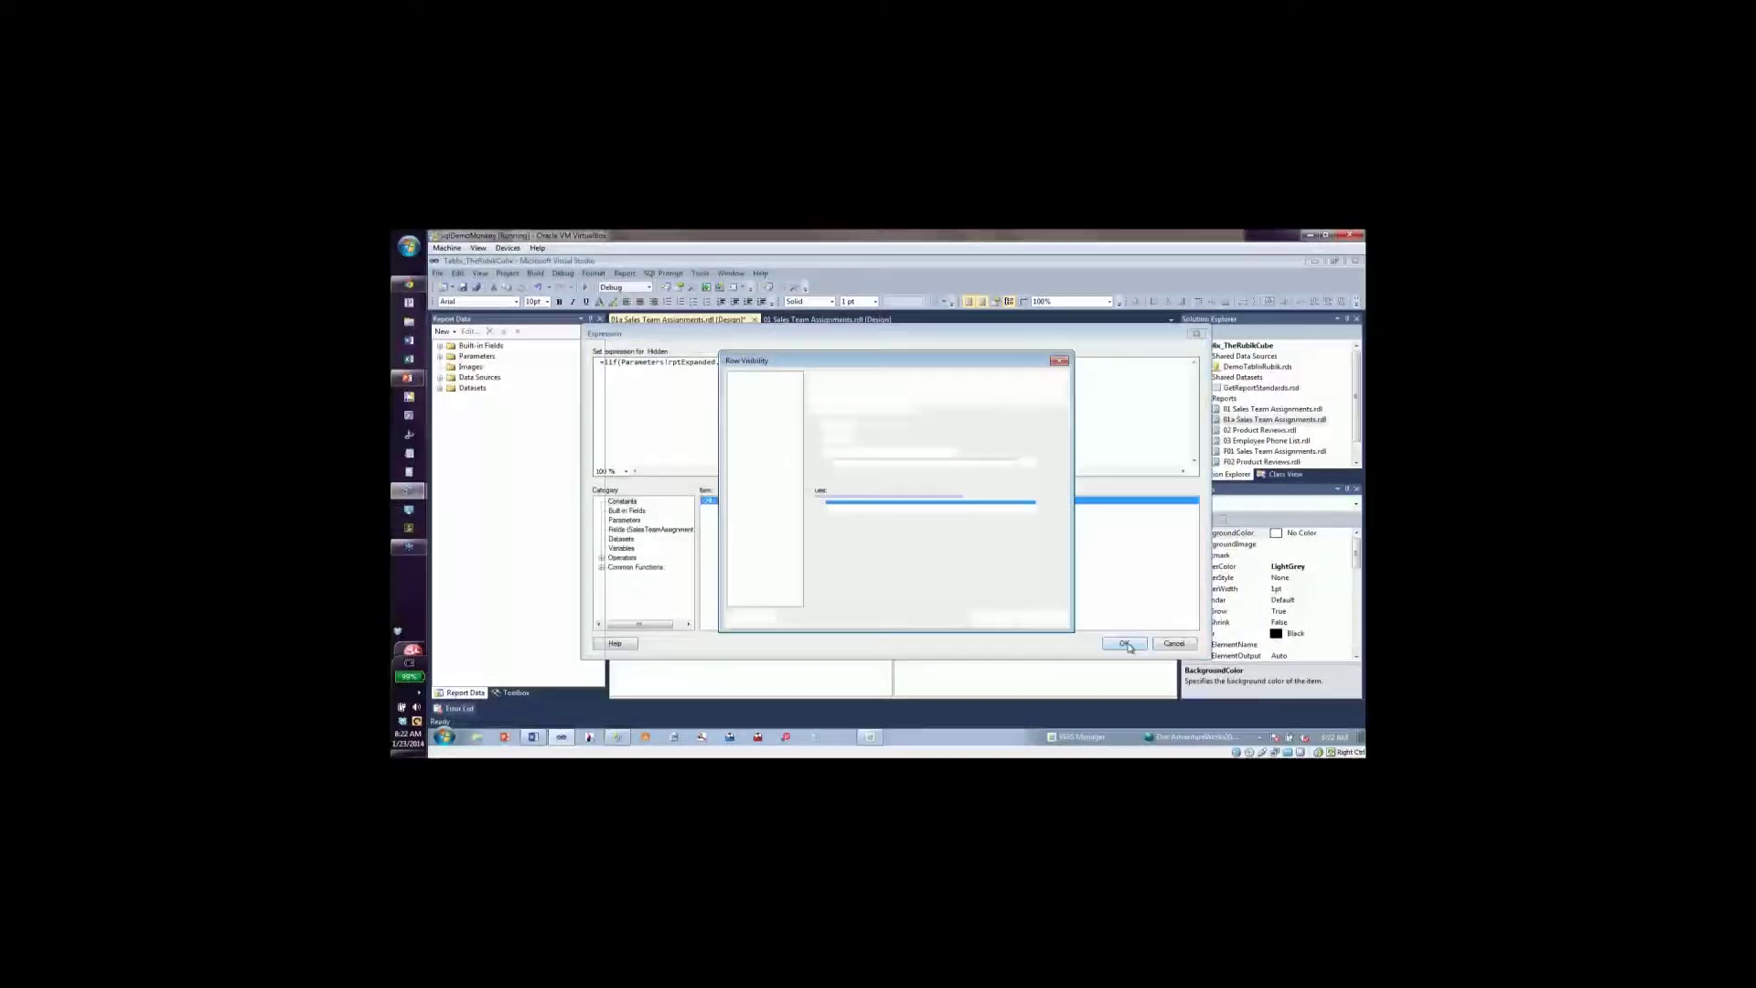
pyautogui.click(992, 618)
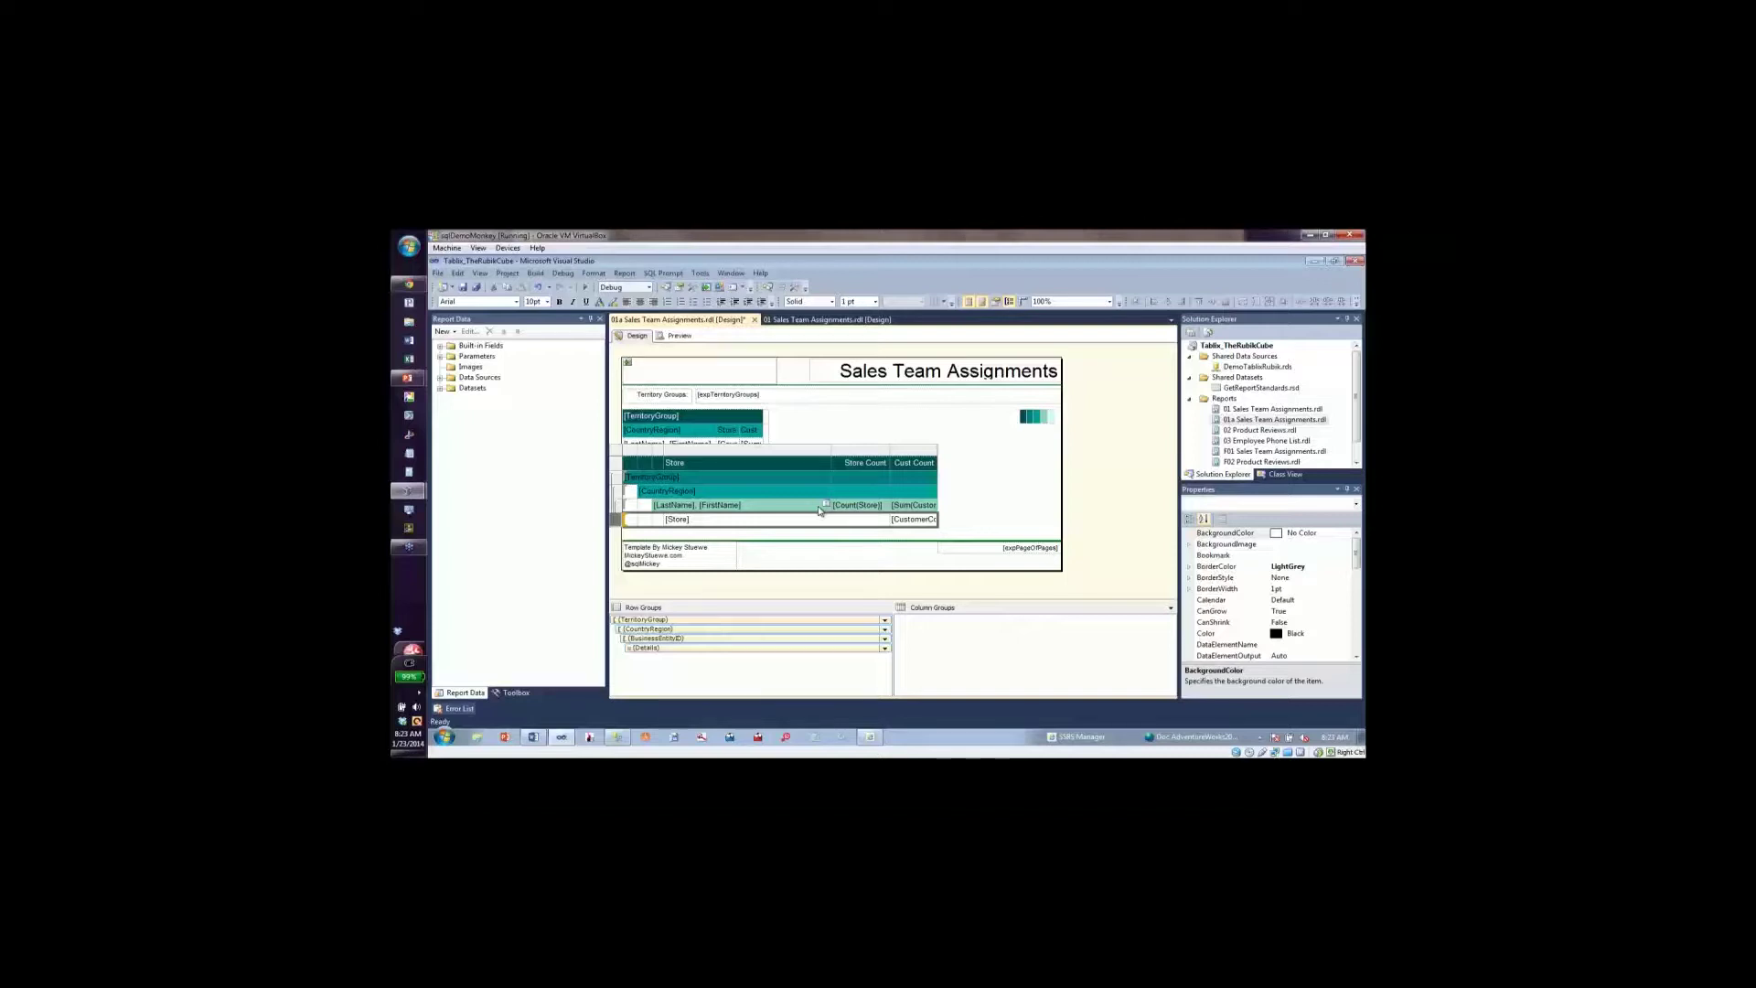
# Base the SalesPerson text box's InitialToggleState on an iif expression testing Parameters!rptExpanded.Value = "Yes" and returning True or False.
pyautogui.click(772, 510)
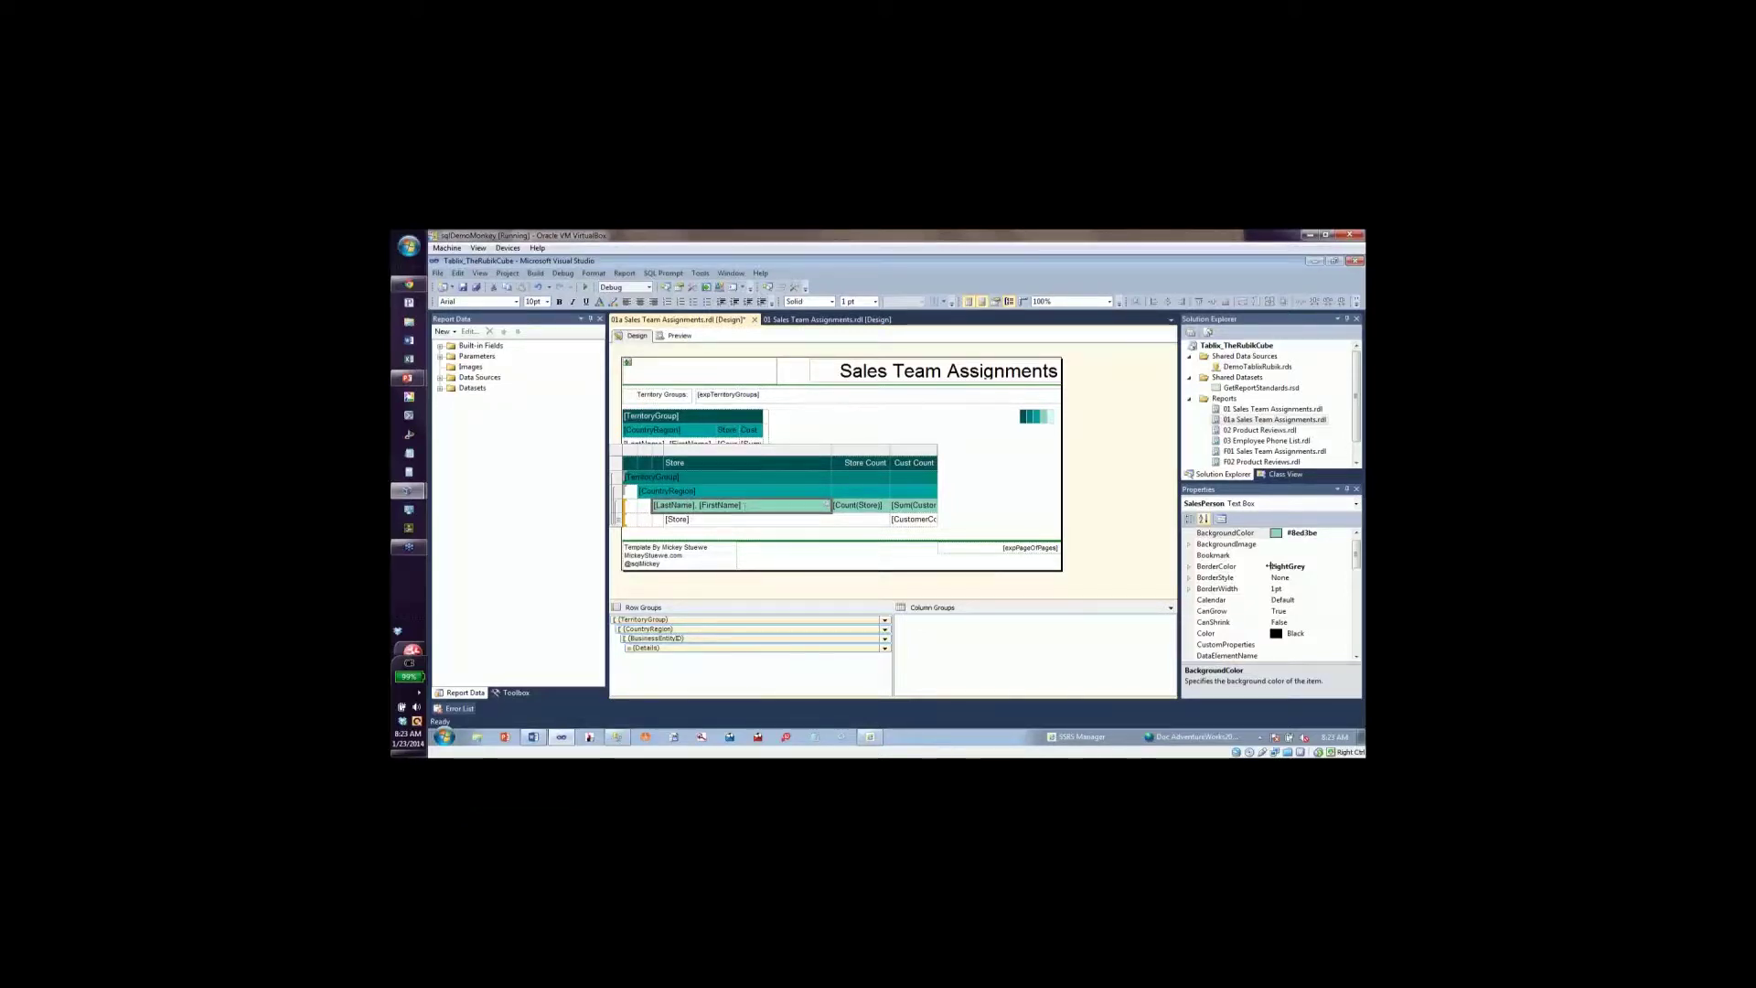
pyautogui.moveTo(1357, 552); pyautogui.dragTo(1262, 604)
pyautogui.click(1263, 602)
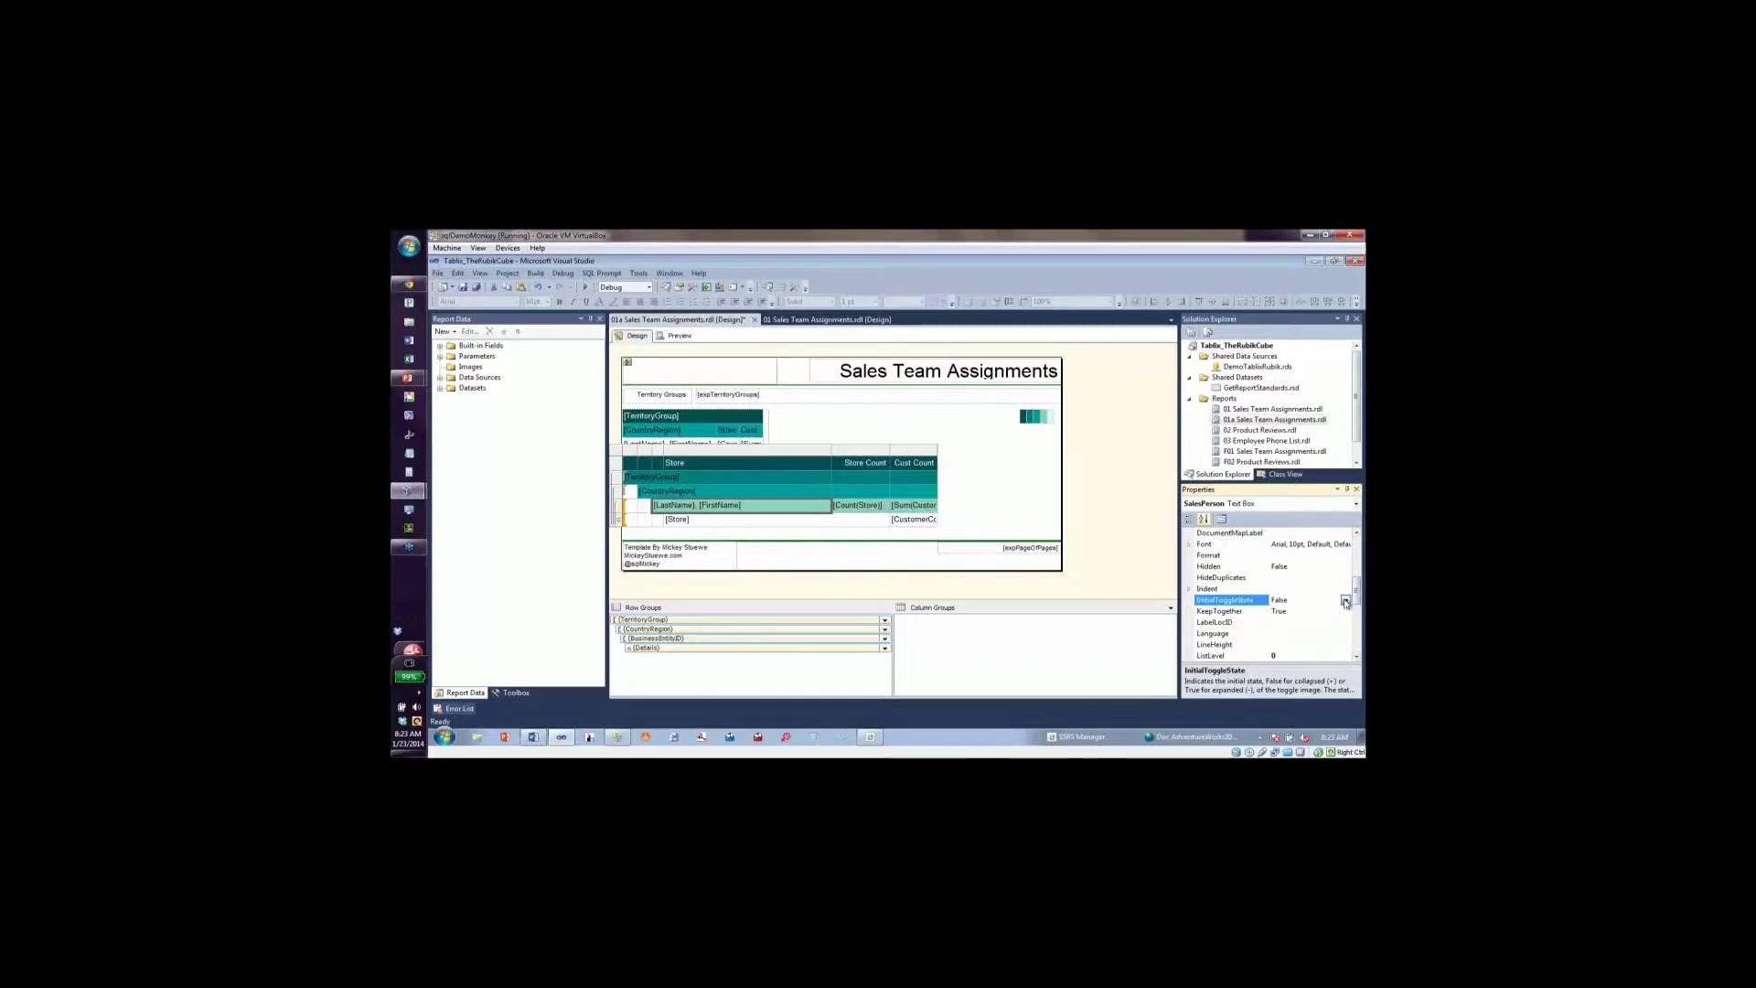
pyautogui.click(1345, 600)
pyautogui.click(1294, 612)
pyautogui.moveTo(631, 366); pyautogui.dragTo(600, 364)
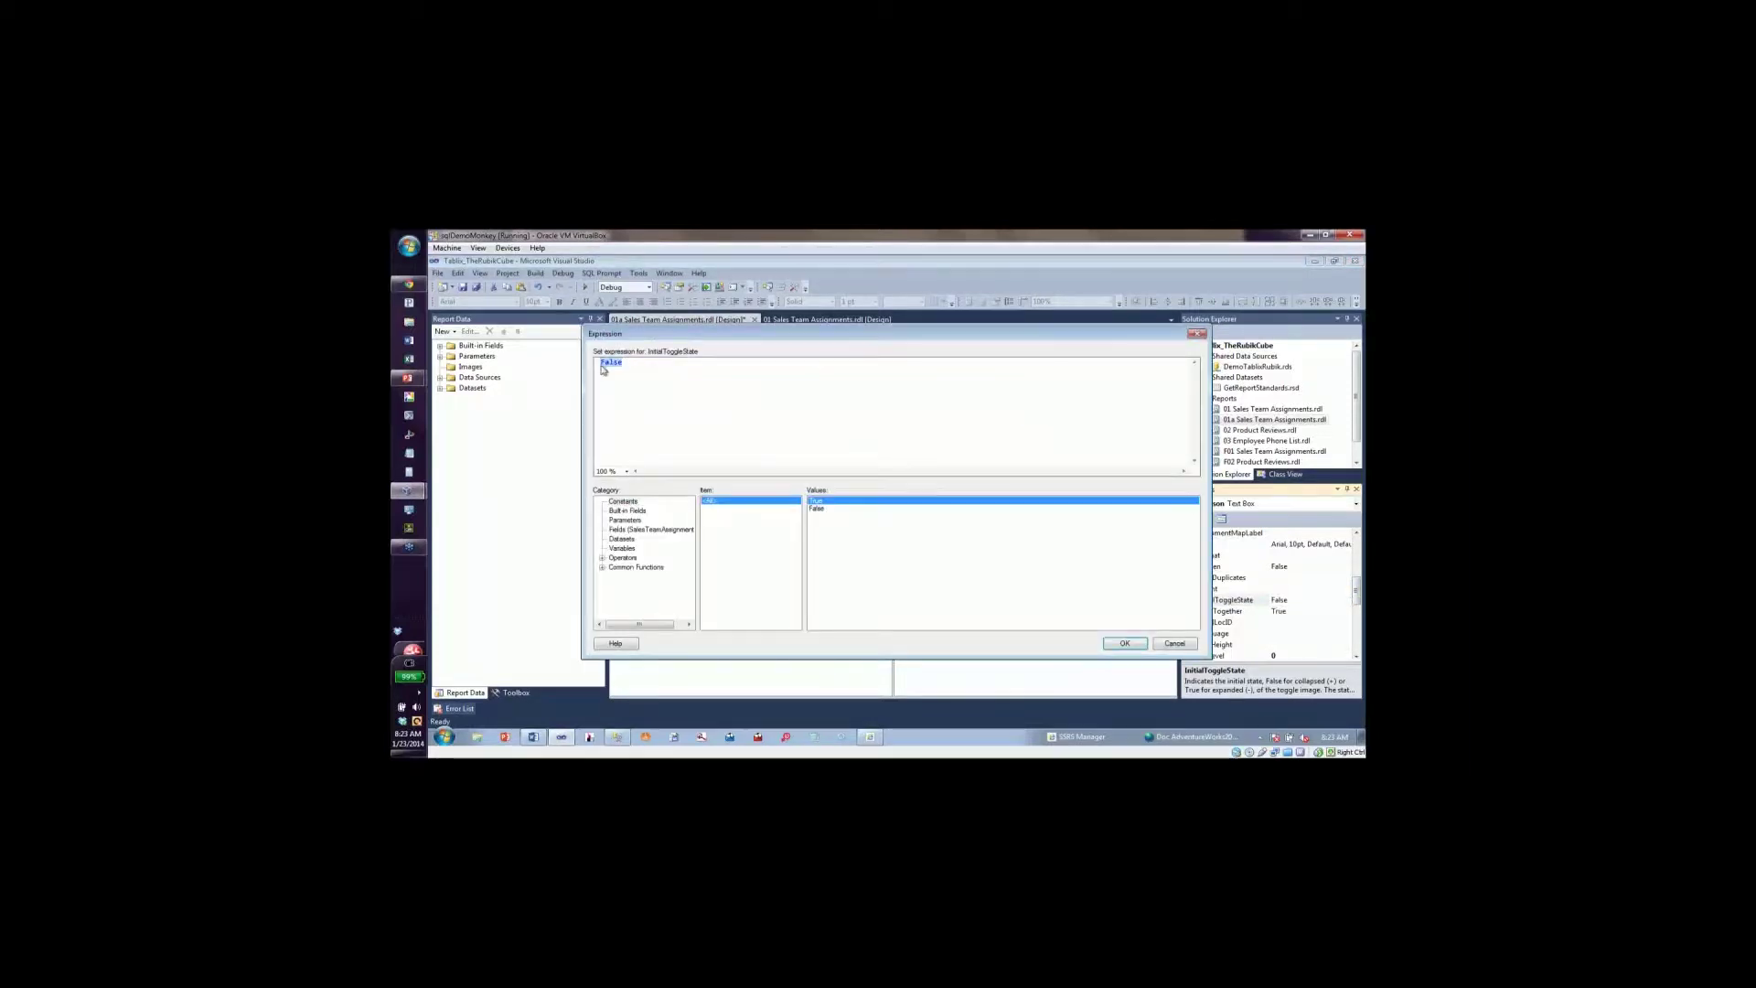
pyautogui.write('=IIf(Parameters!rptExpanded.Value = "Yes", True, False)')
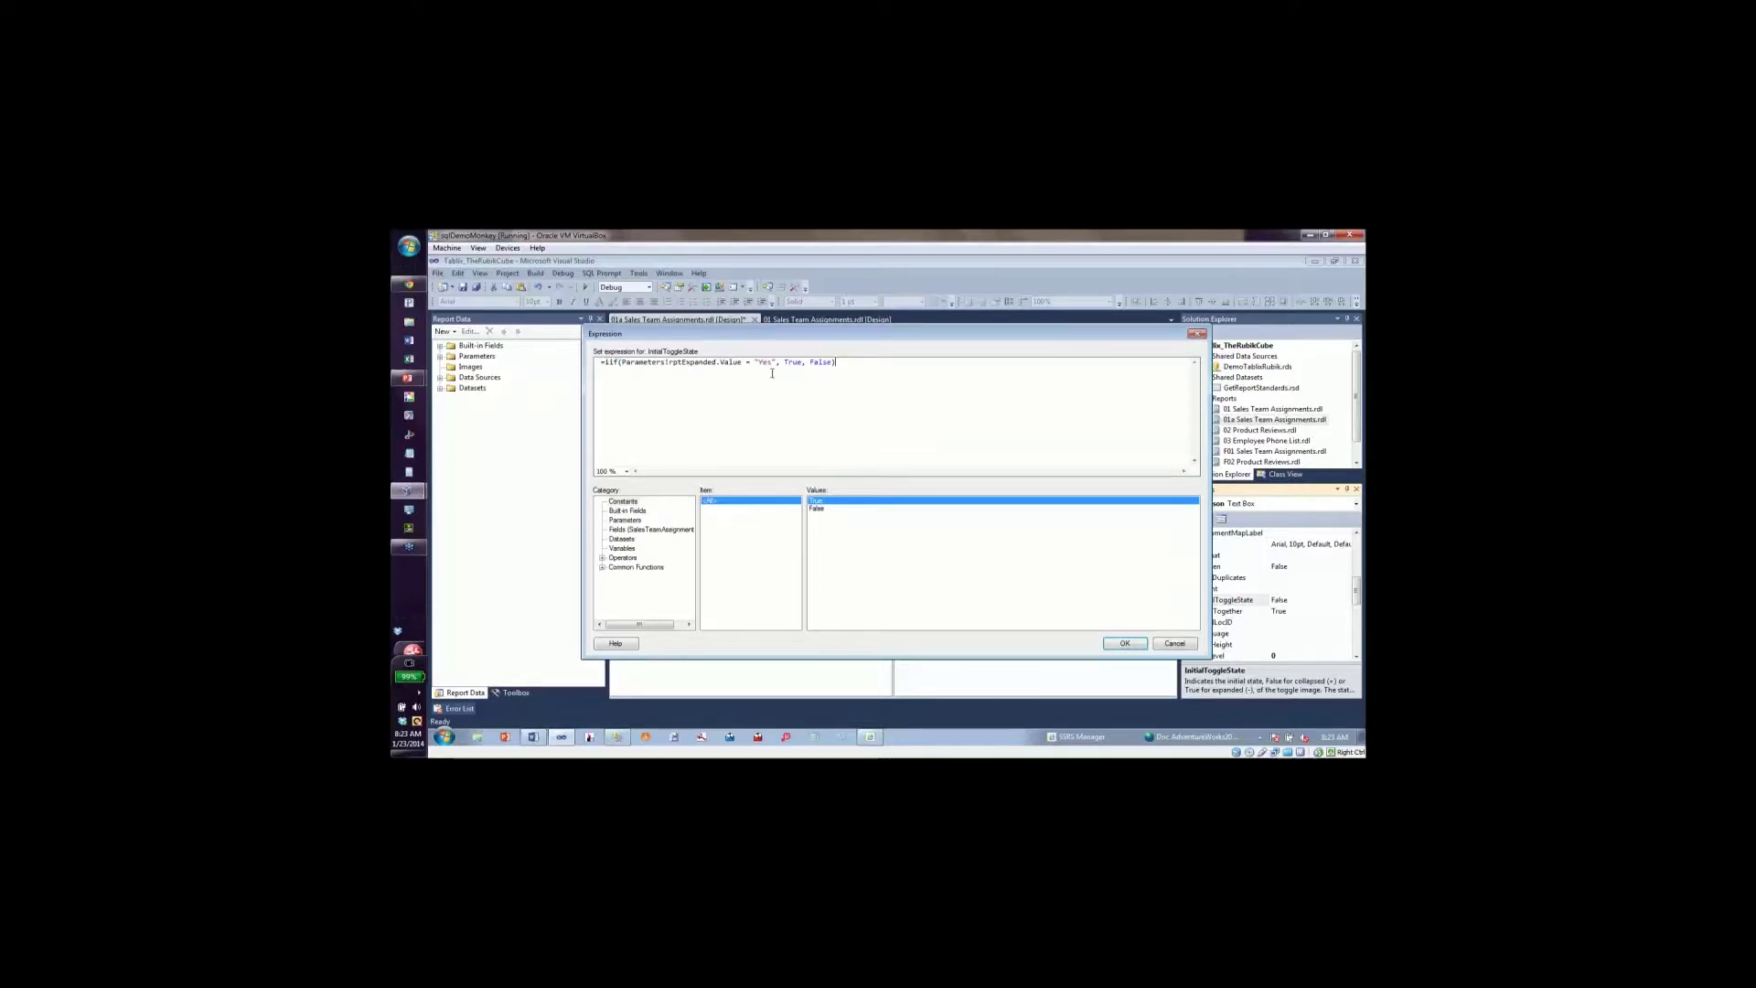
pyautogui.moveTo(777, 363); pyautogui.dragTo(798, 363)
pyautogui.press('Delete')
pyautogui.hotkey('ctrl', 'z')
pyautogui.click(1121, 644)
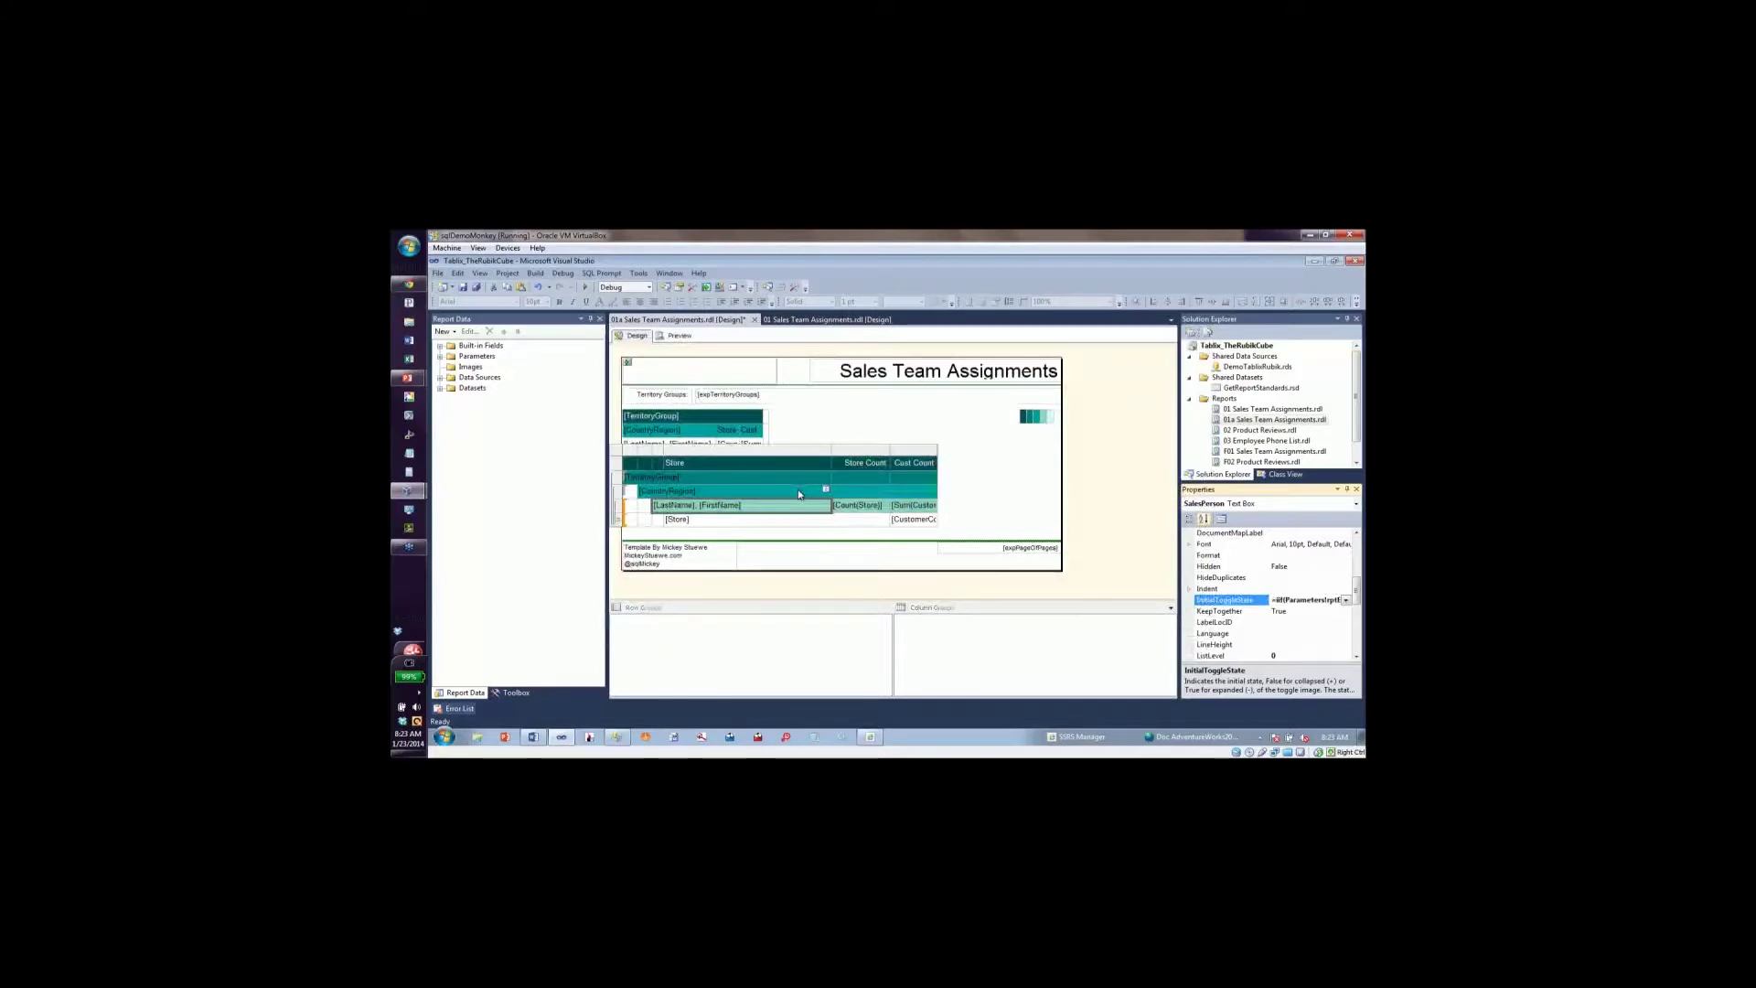
# Set InitialToggleState to True for the CountryRegion and TerritoryGroup text boxes of the store table.
pyautogui.click(1335, 601)
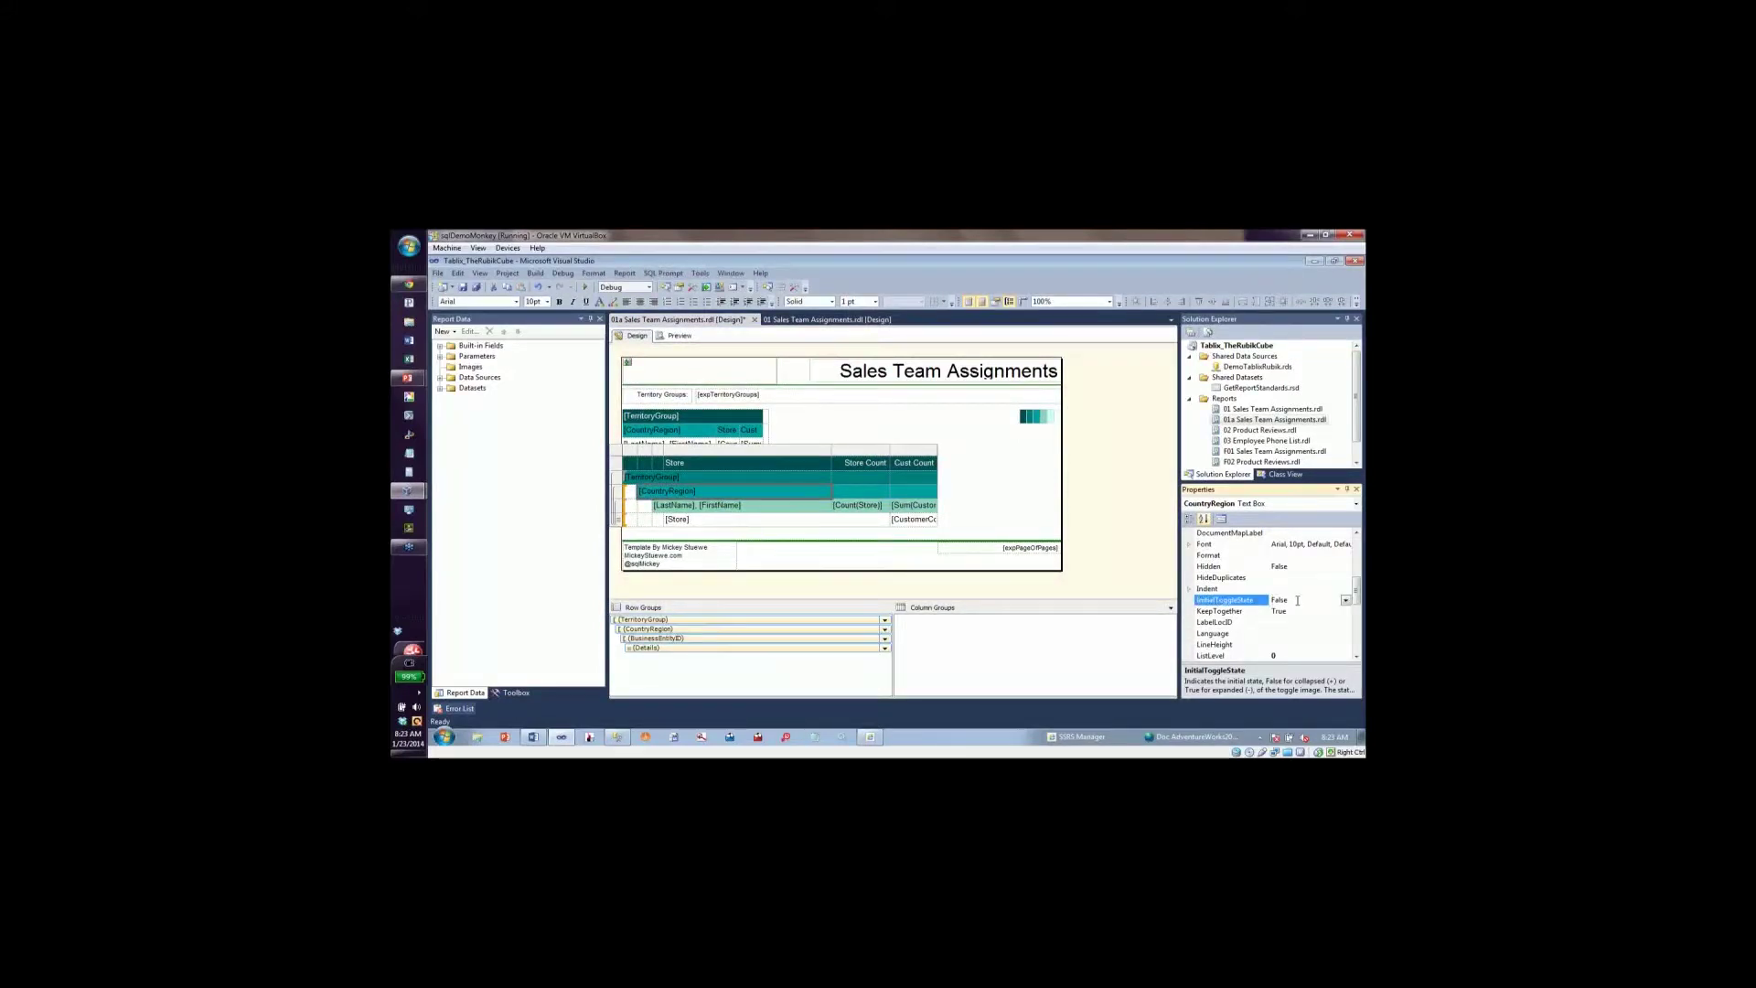
pyautogui.click(1345, 601)
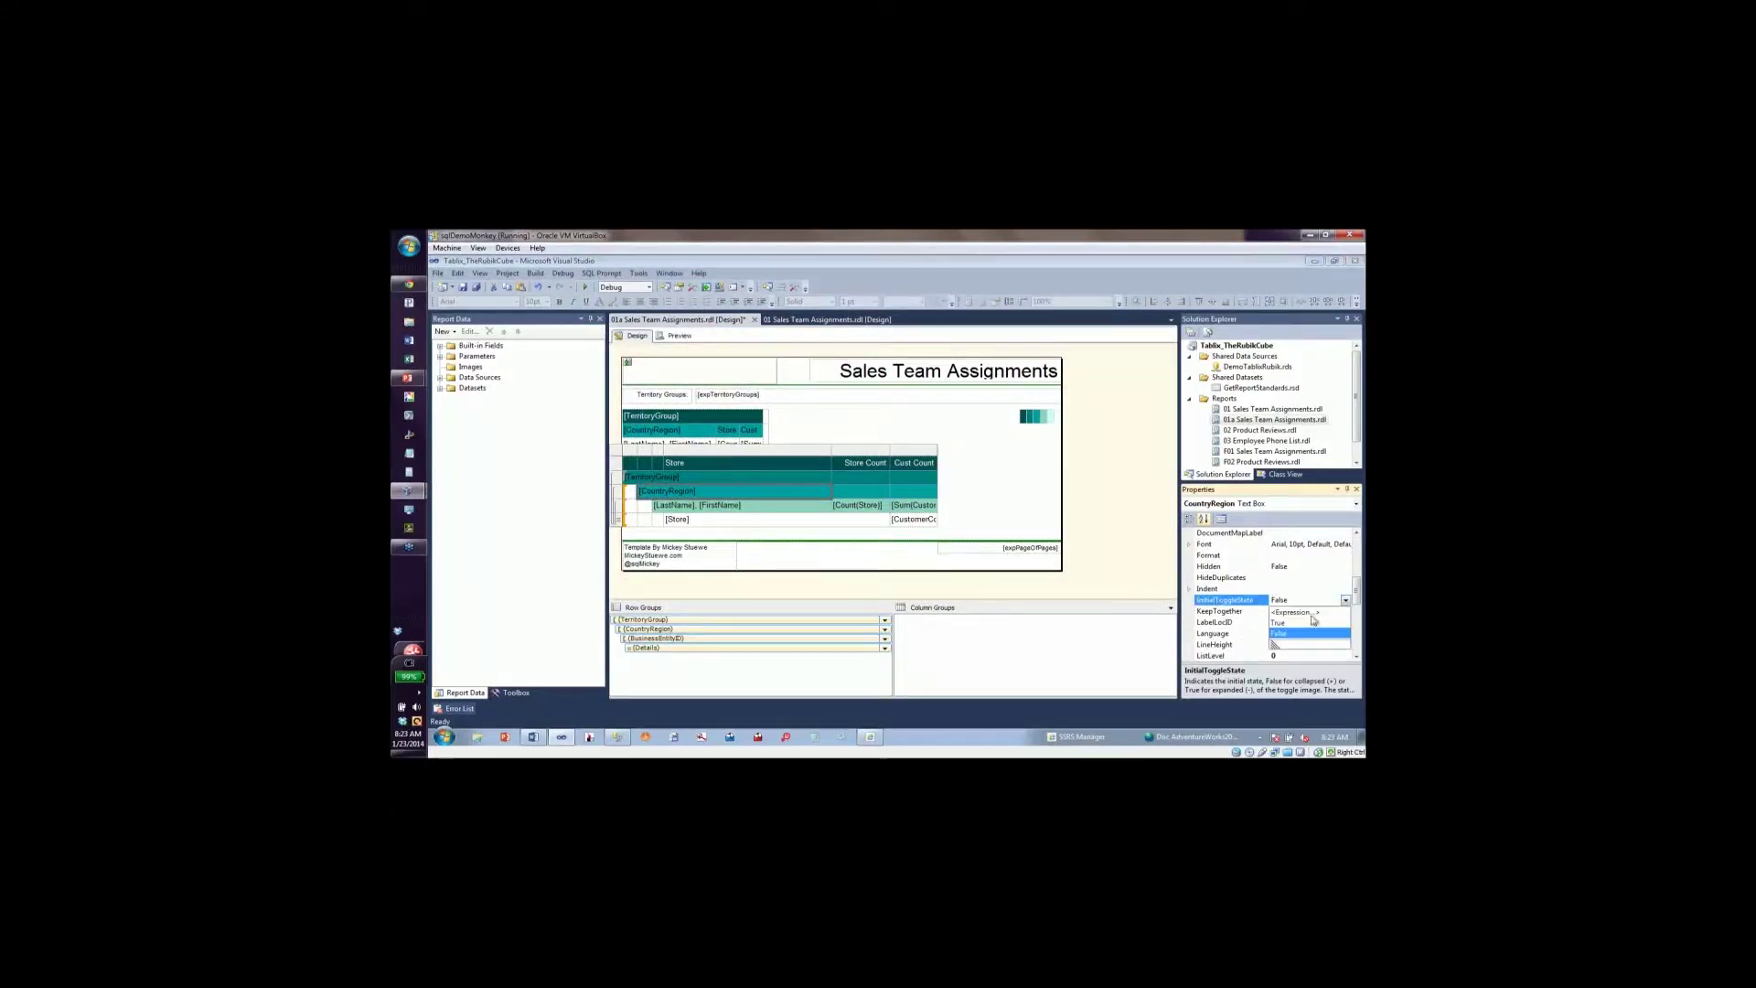
pyautogui.click(1294, 624)
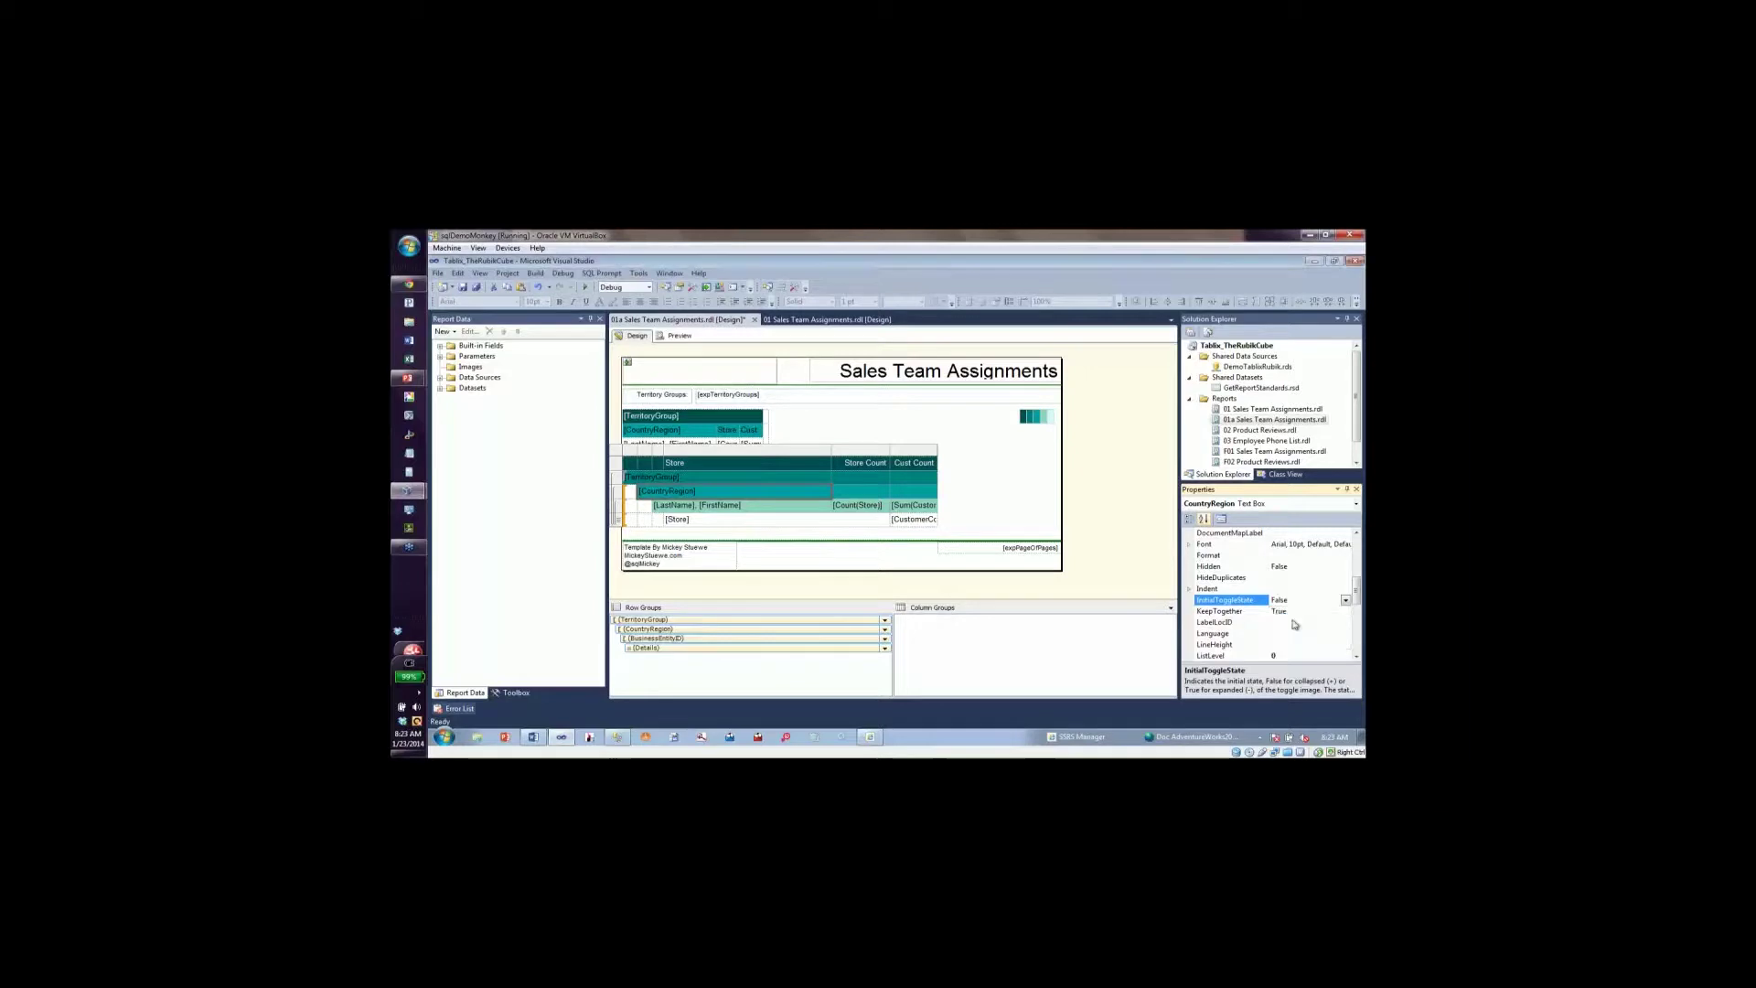
pyautogui.click(806, 478)
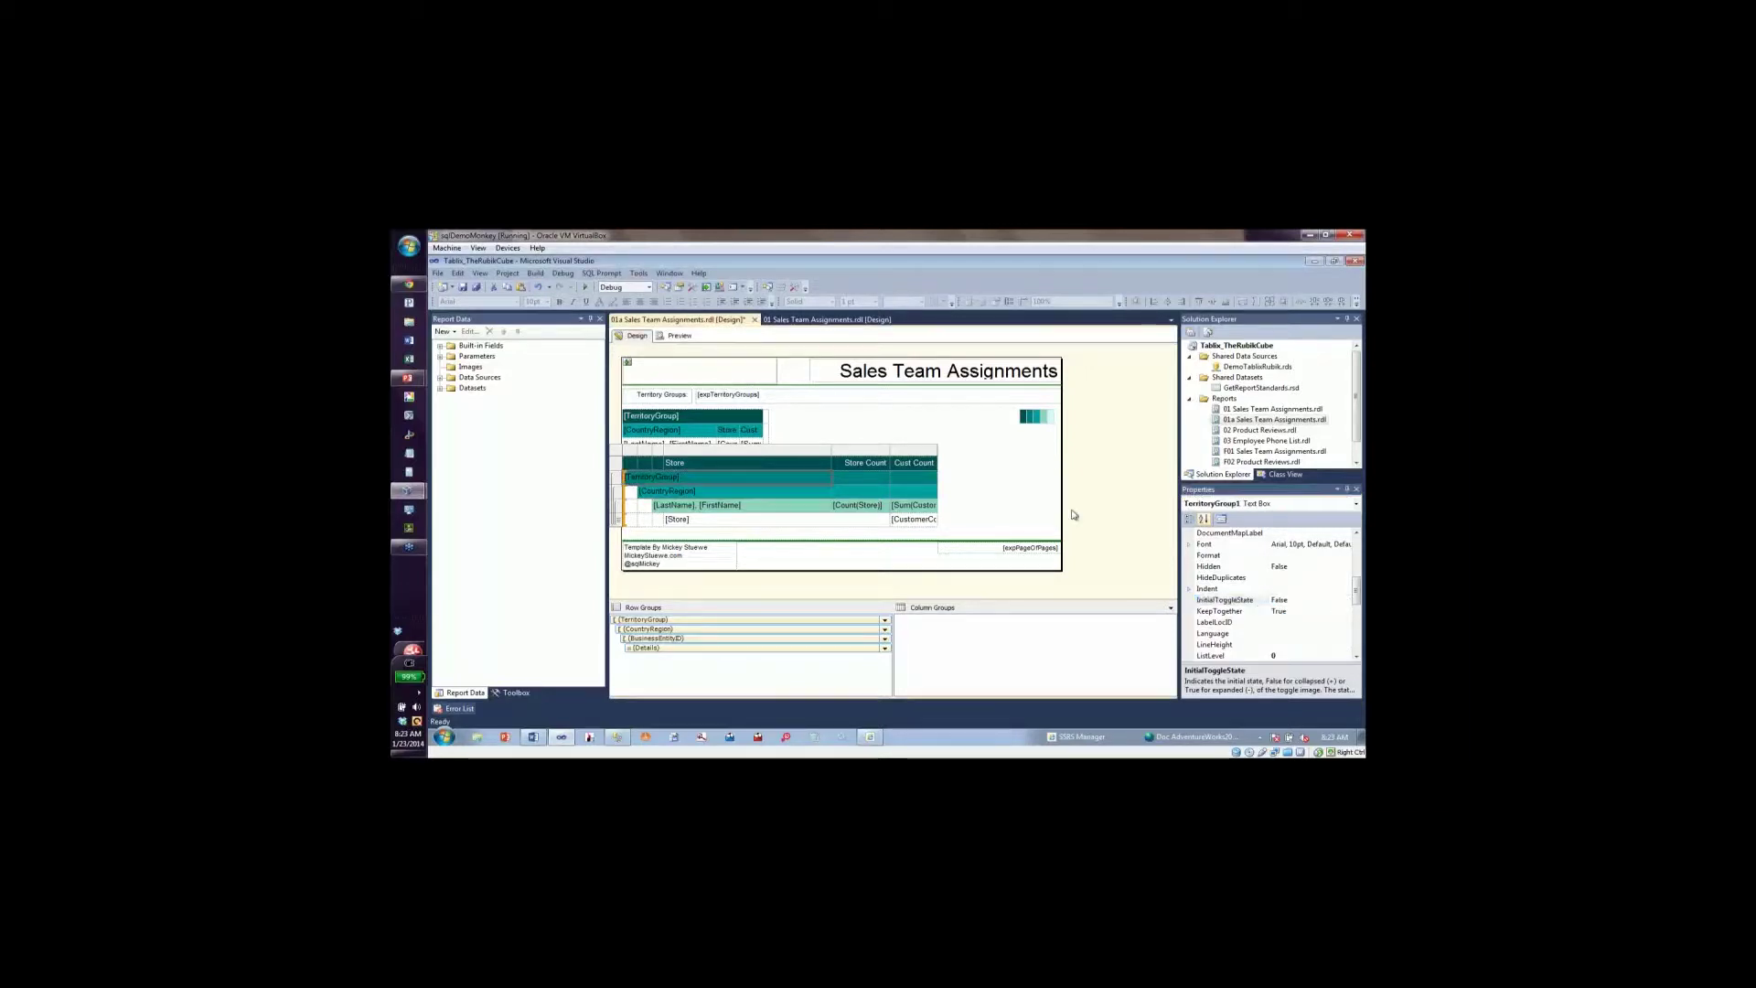
pyautogui.click(1337, 603)
pyautogui.click(1345, 601)
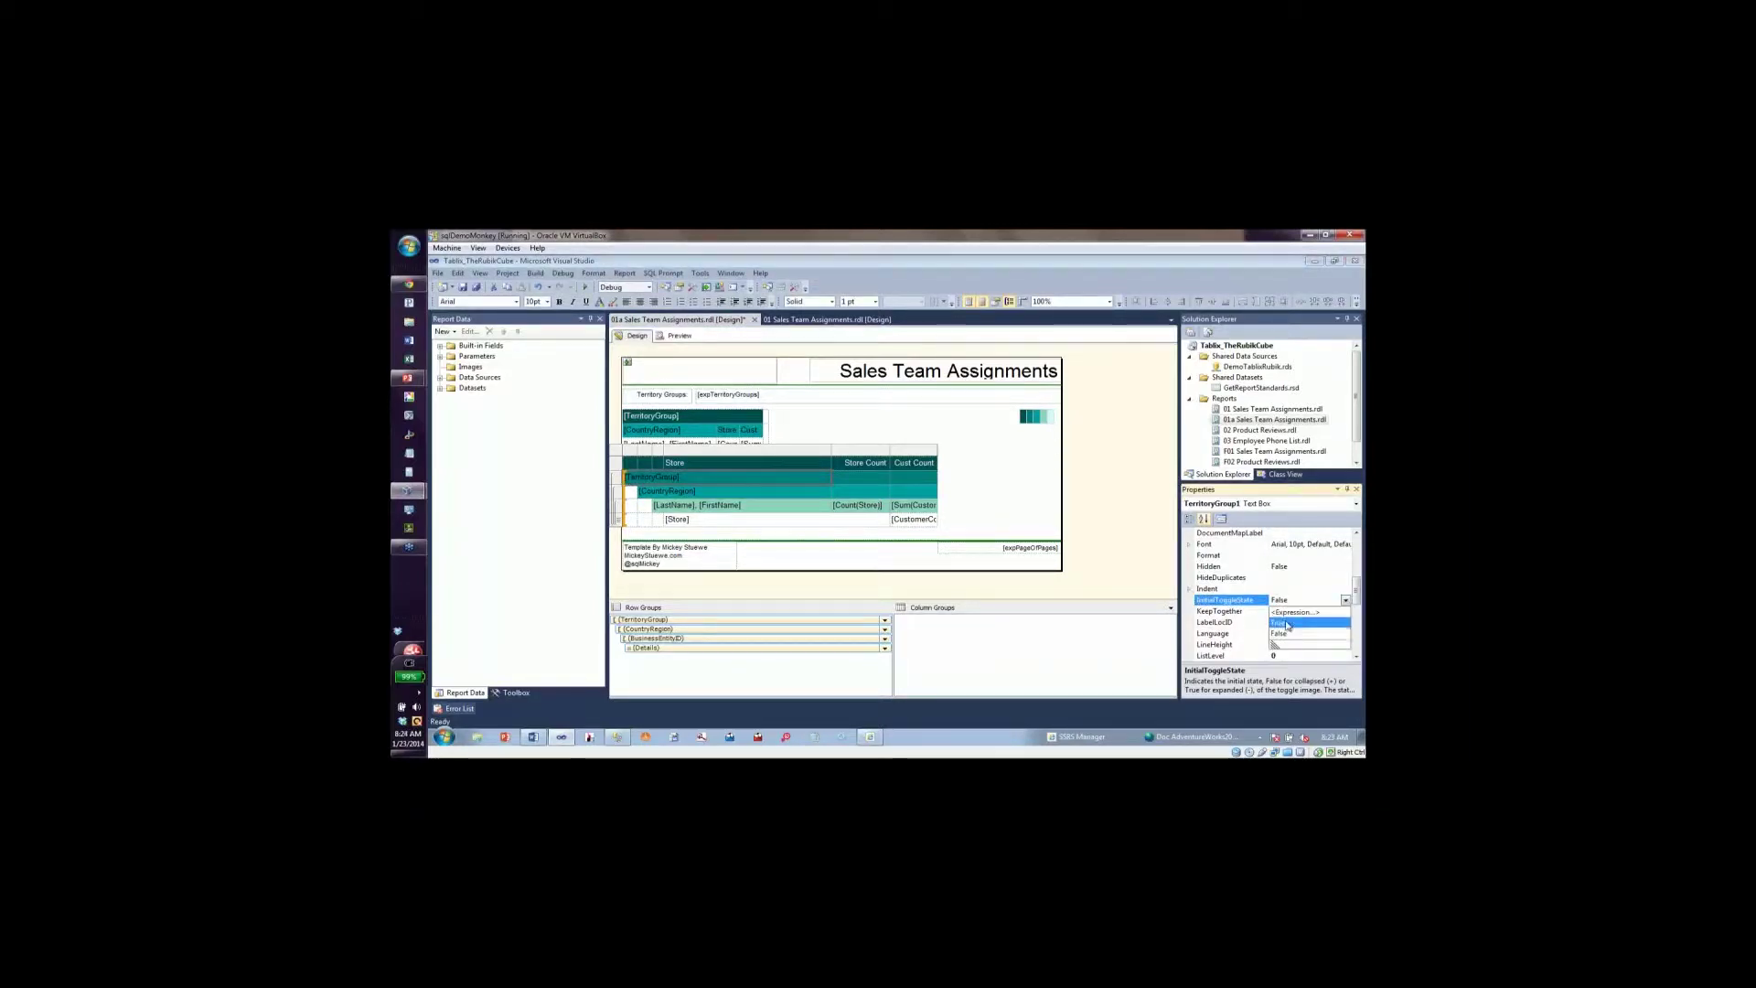
pyautogui.click(1287, 625)
# Preview the report with Collapse Data set to Yes and expand the first salesperson under France.
pyautogui.click(678, 336)
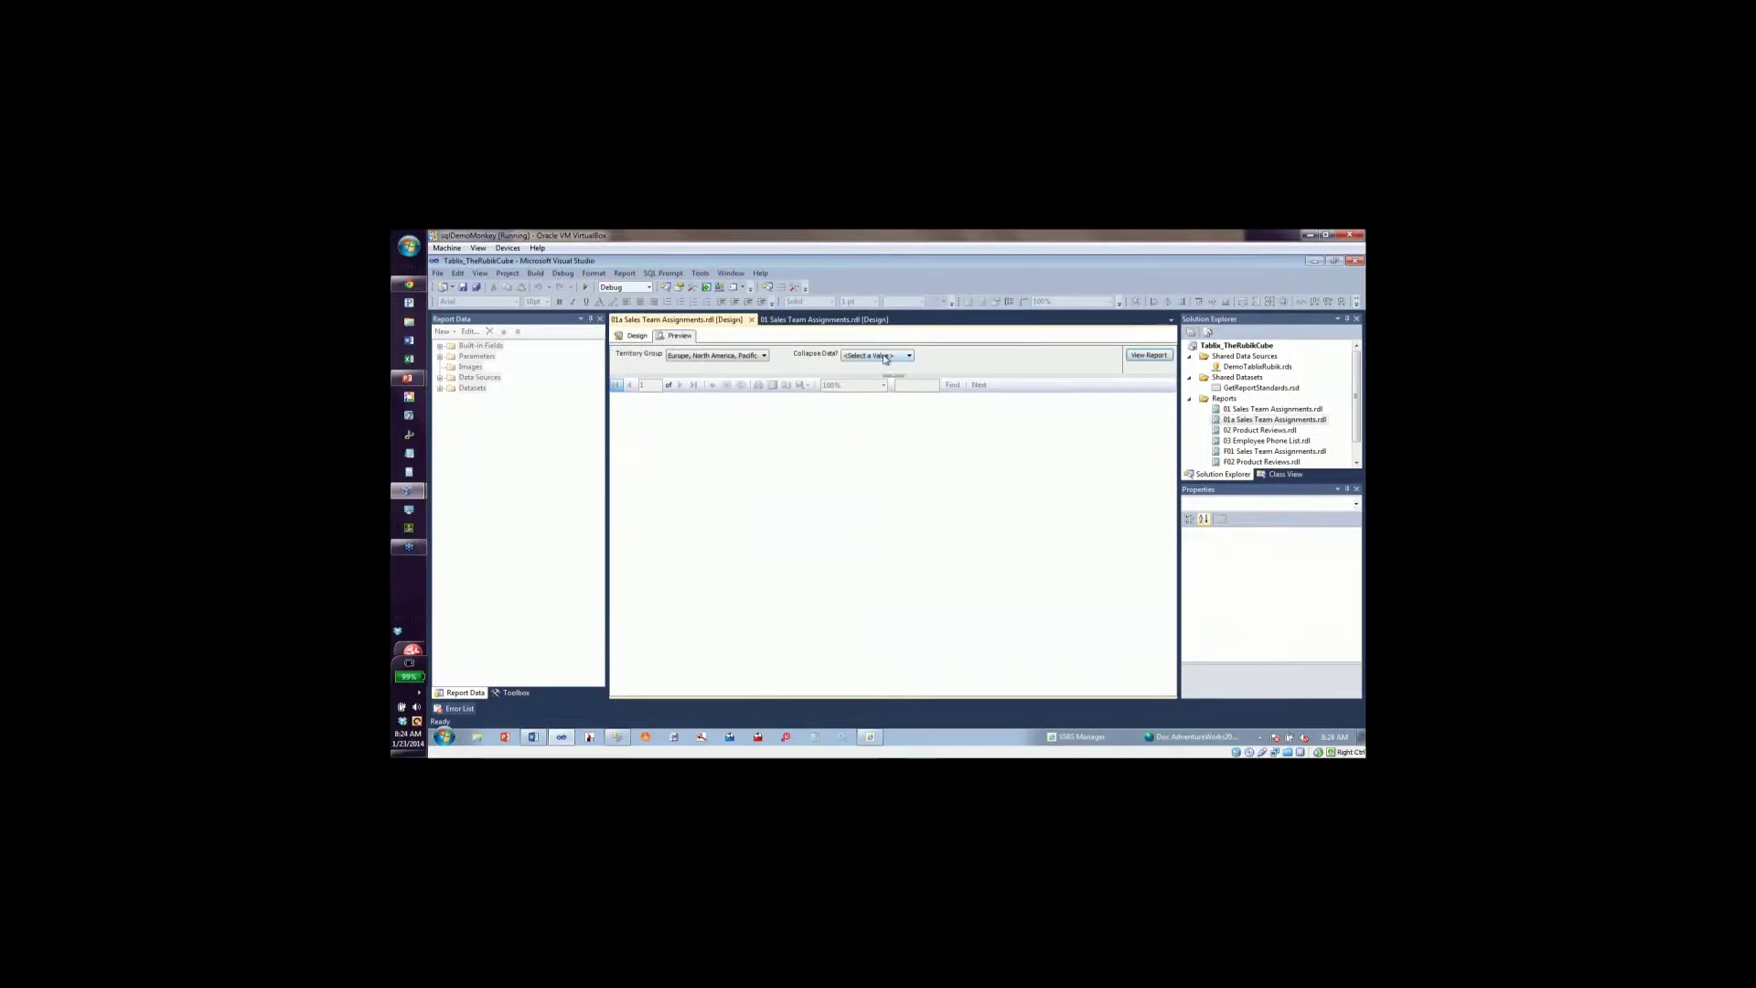
pyautogui.click(886, 356)
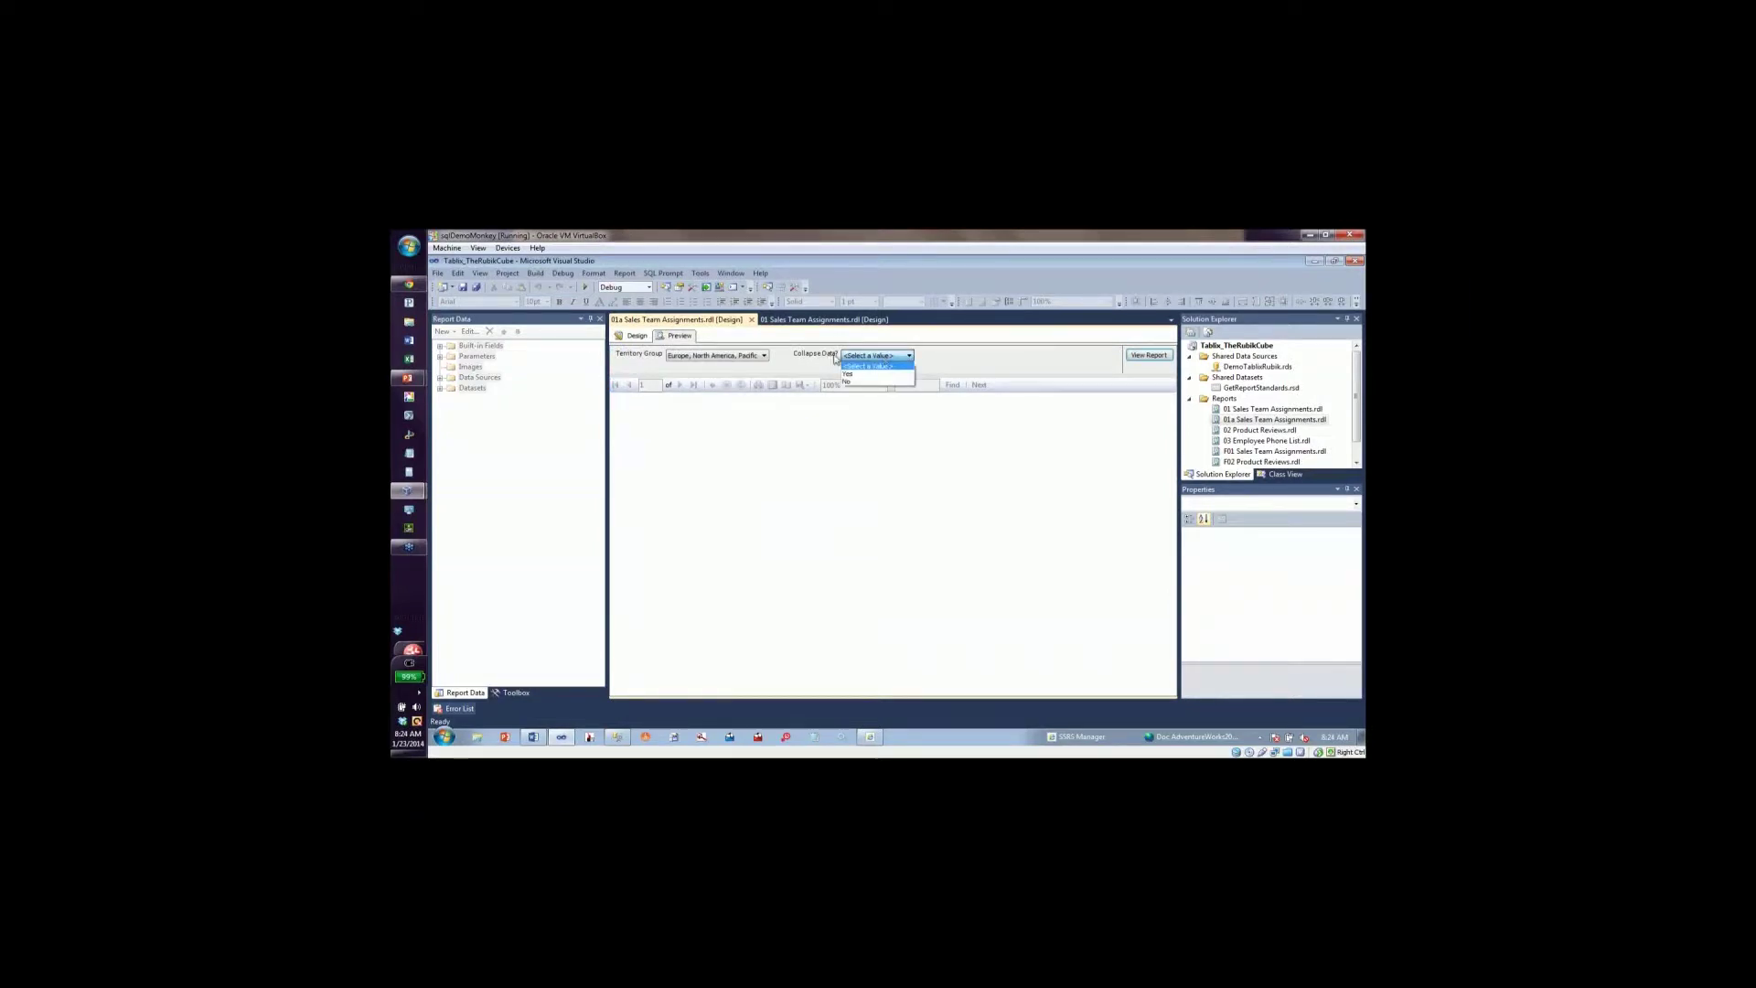
pyautogui.click(849, 374)
pyautogui.click(1161, 356)
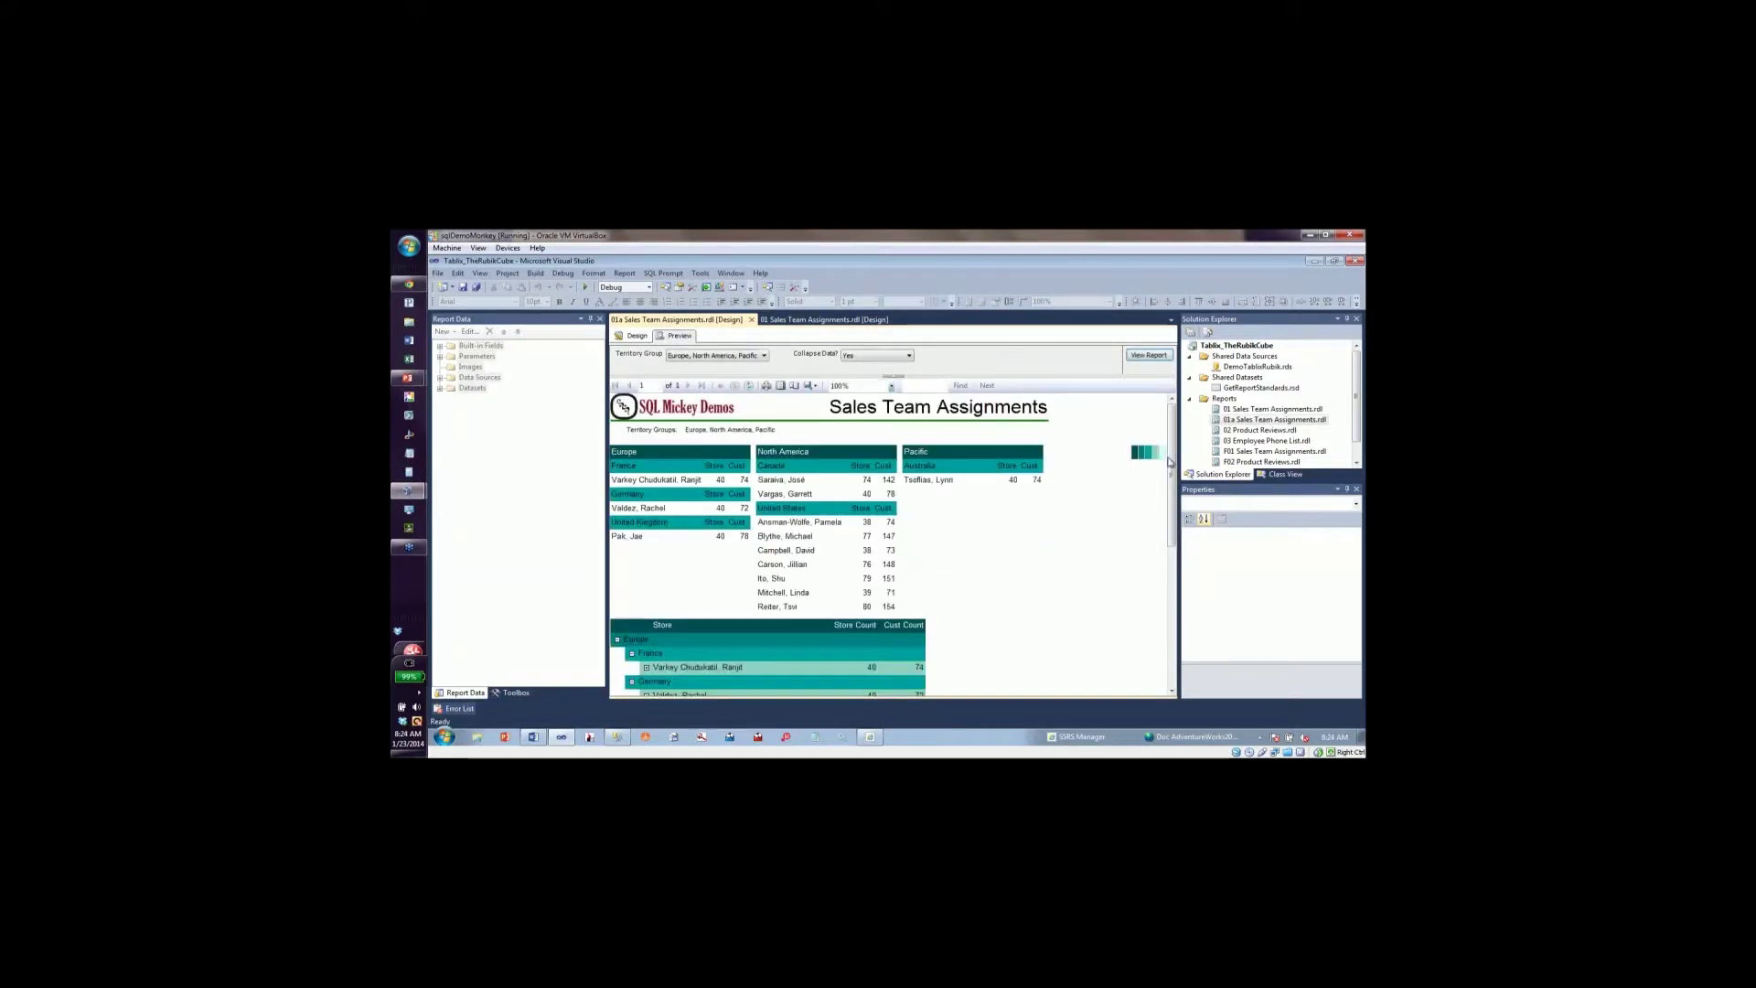
pyautogui.scroll(-3, 704, 602)
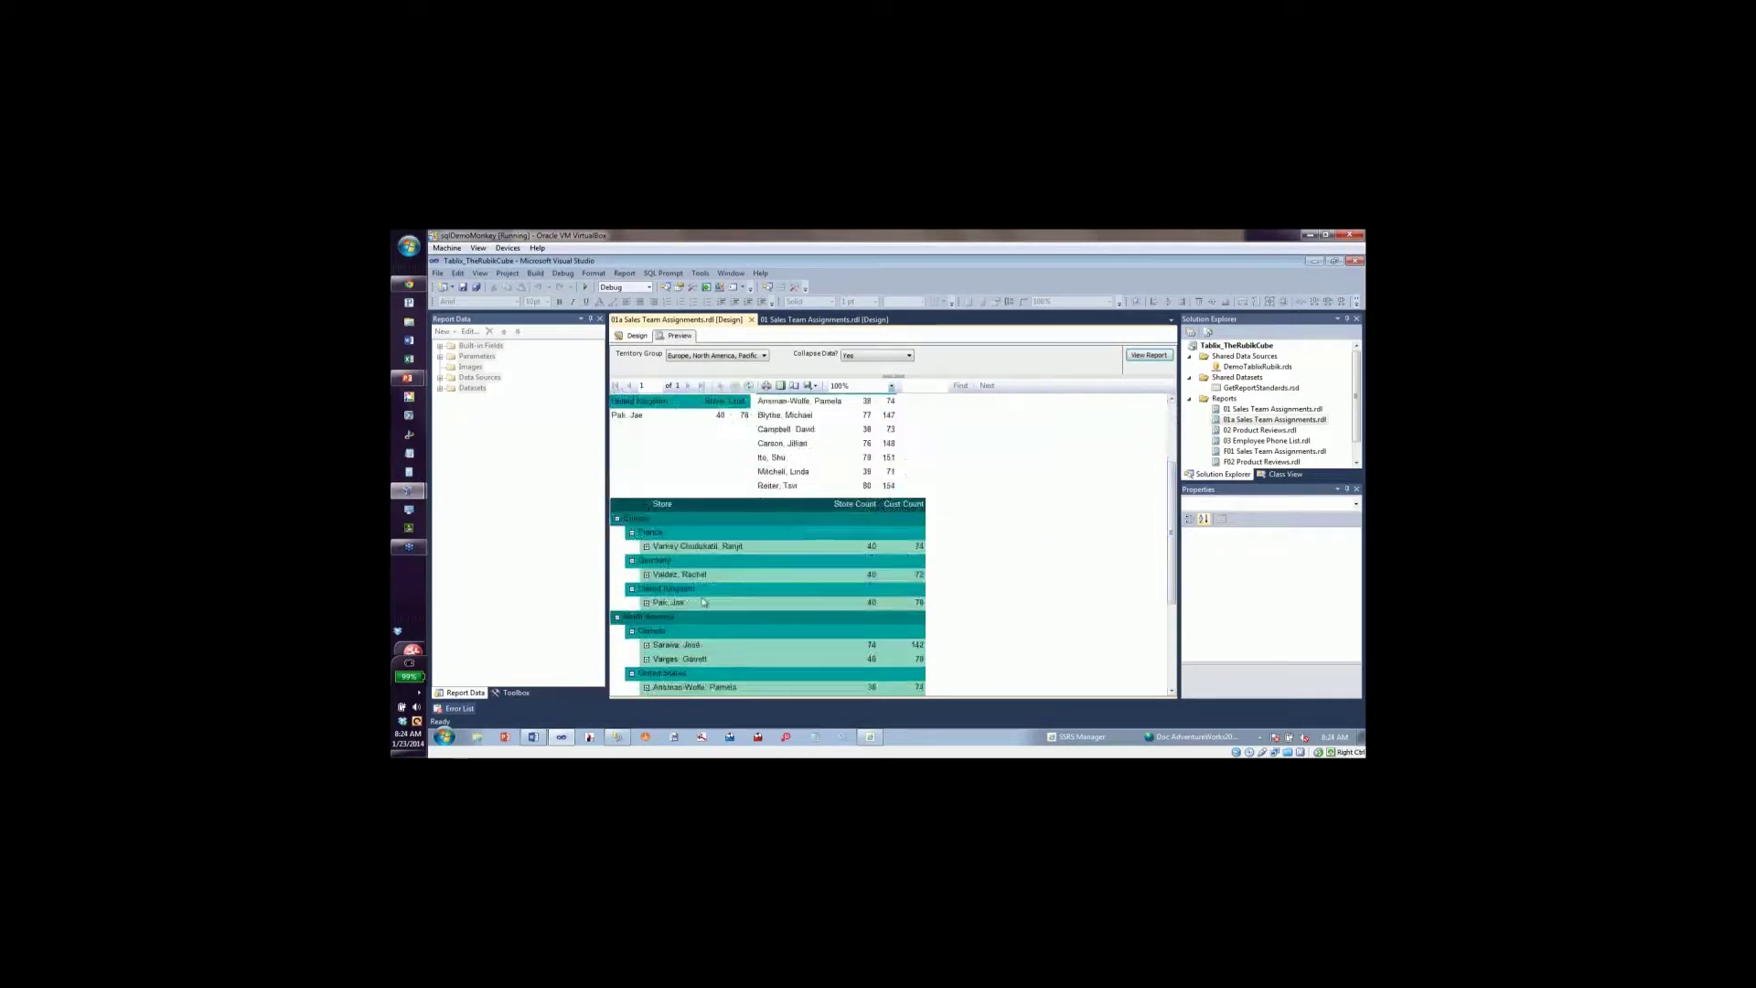
pyautogui.click(645, 547)
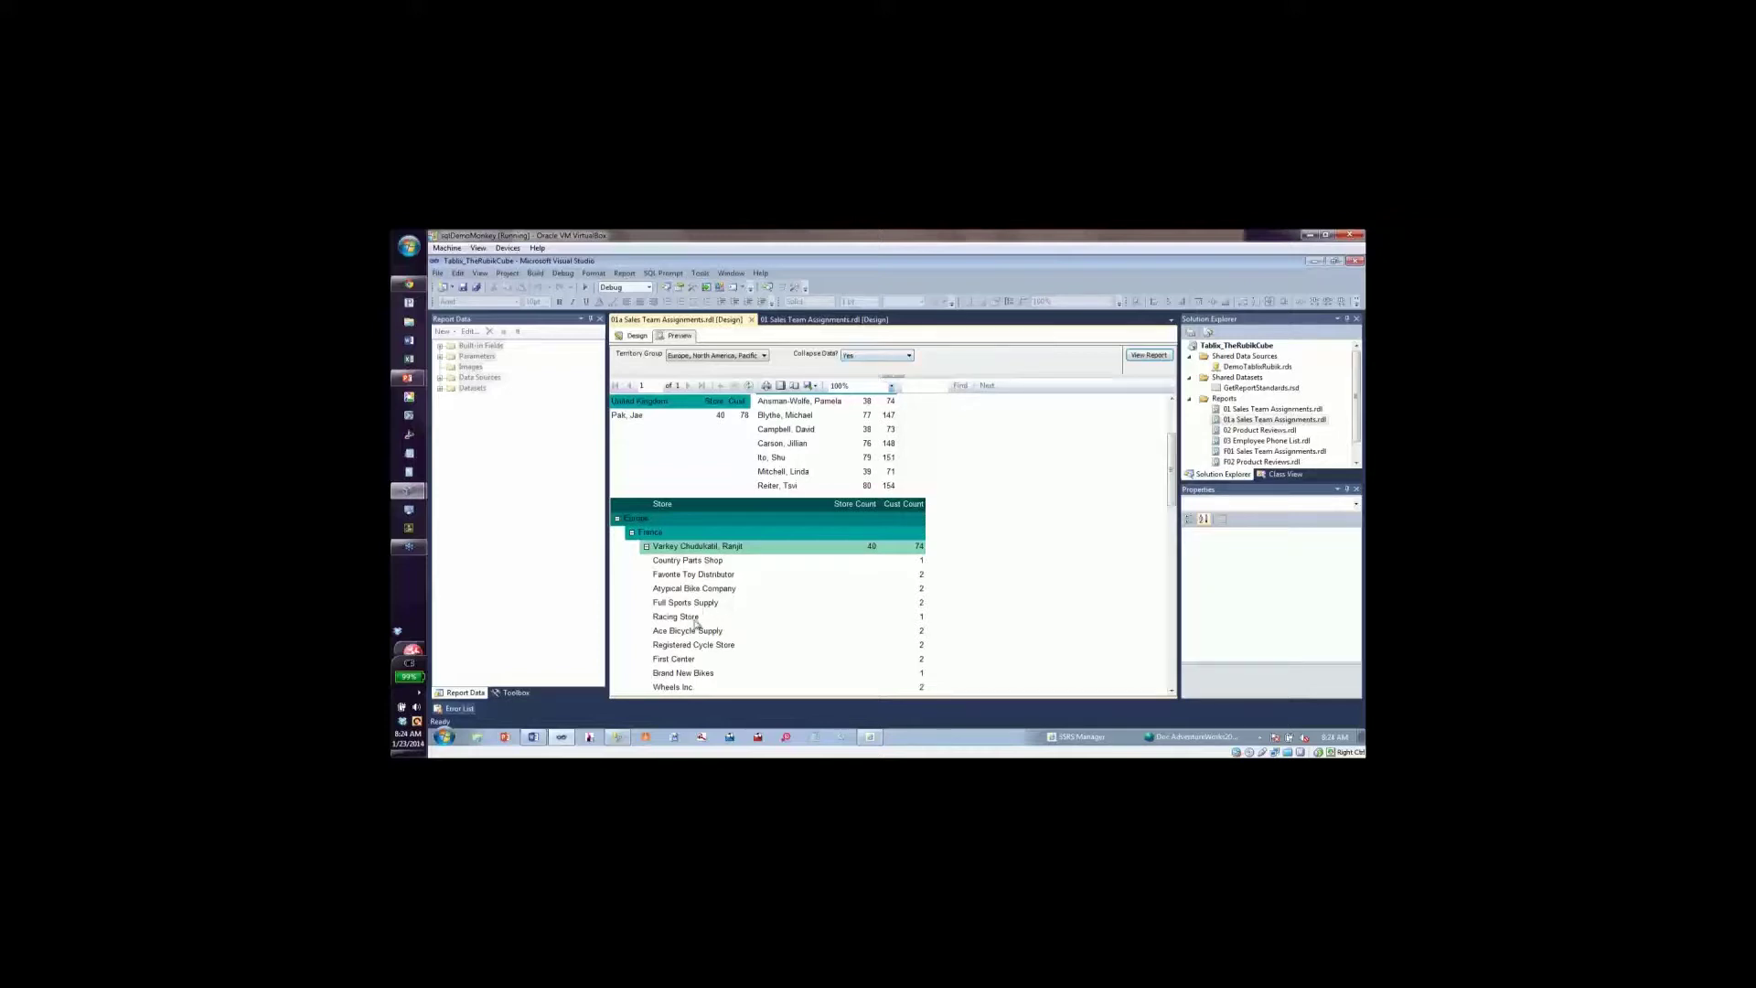
# Return to the report design and open the BackgroundColor expression editor for the Store row's store and customer count cells.
pyautogui.click(625, 338)
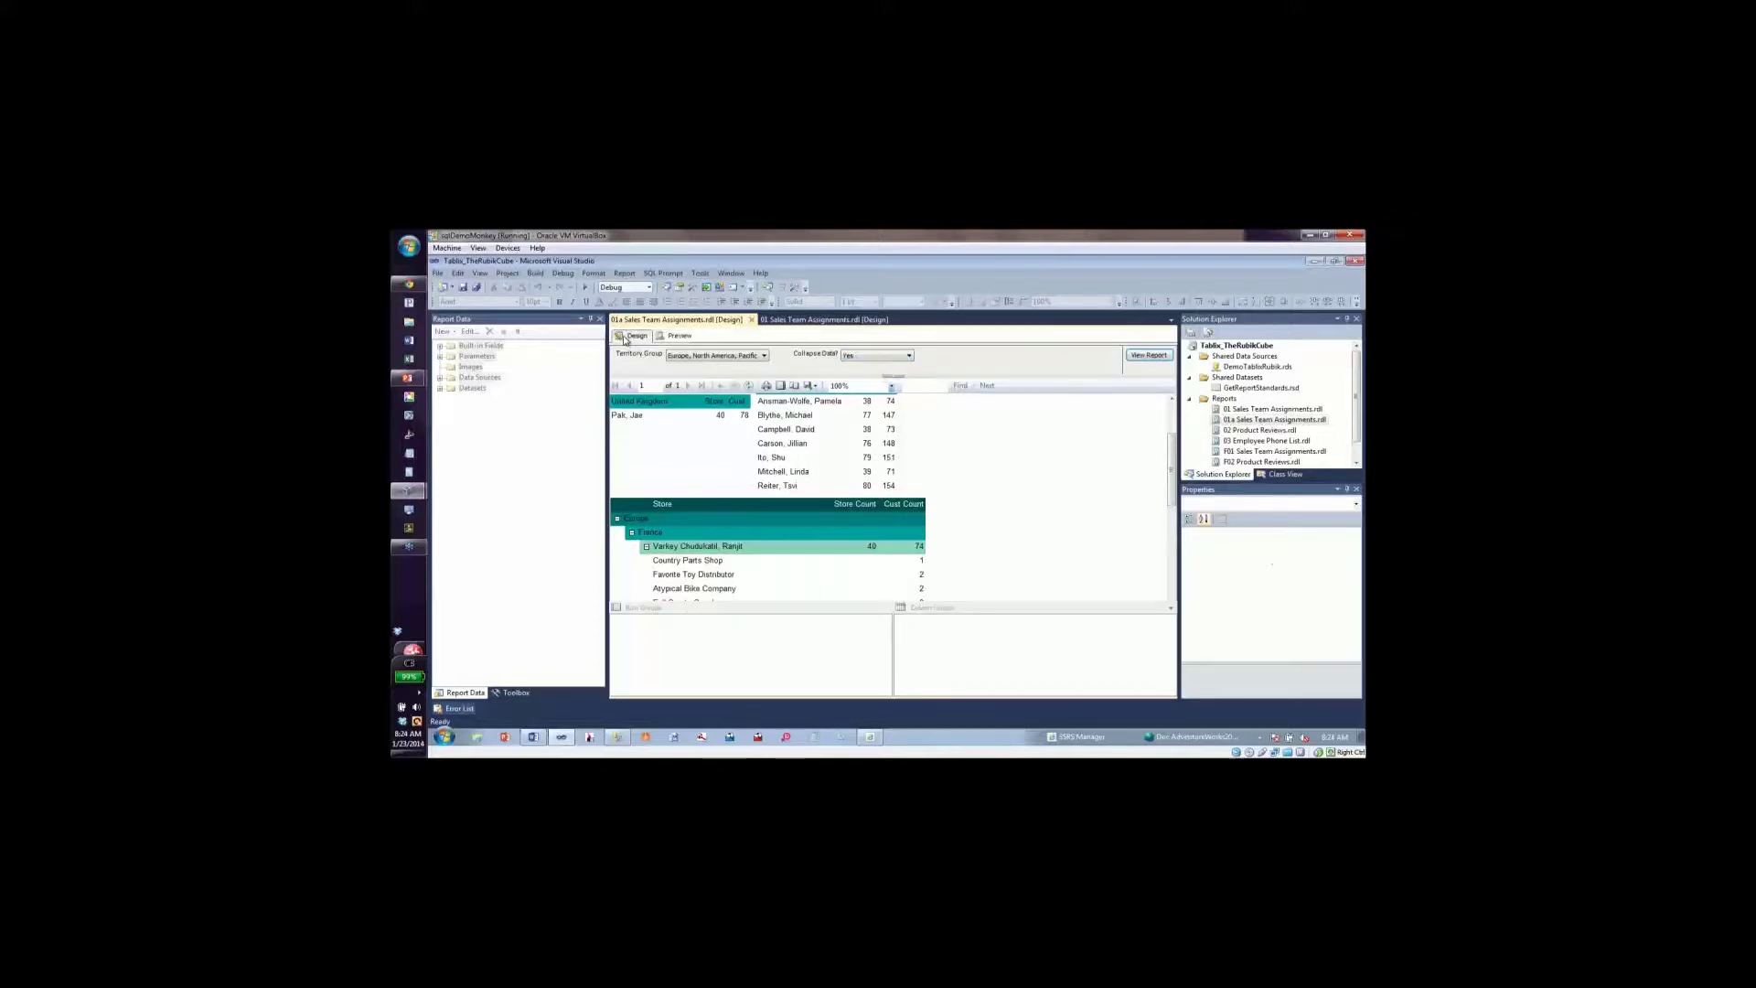
pyautogui.click(784, 525)
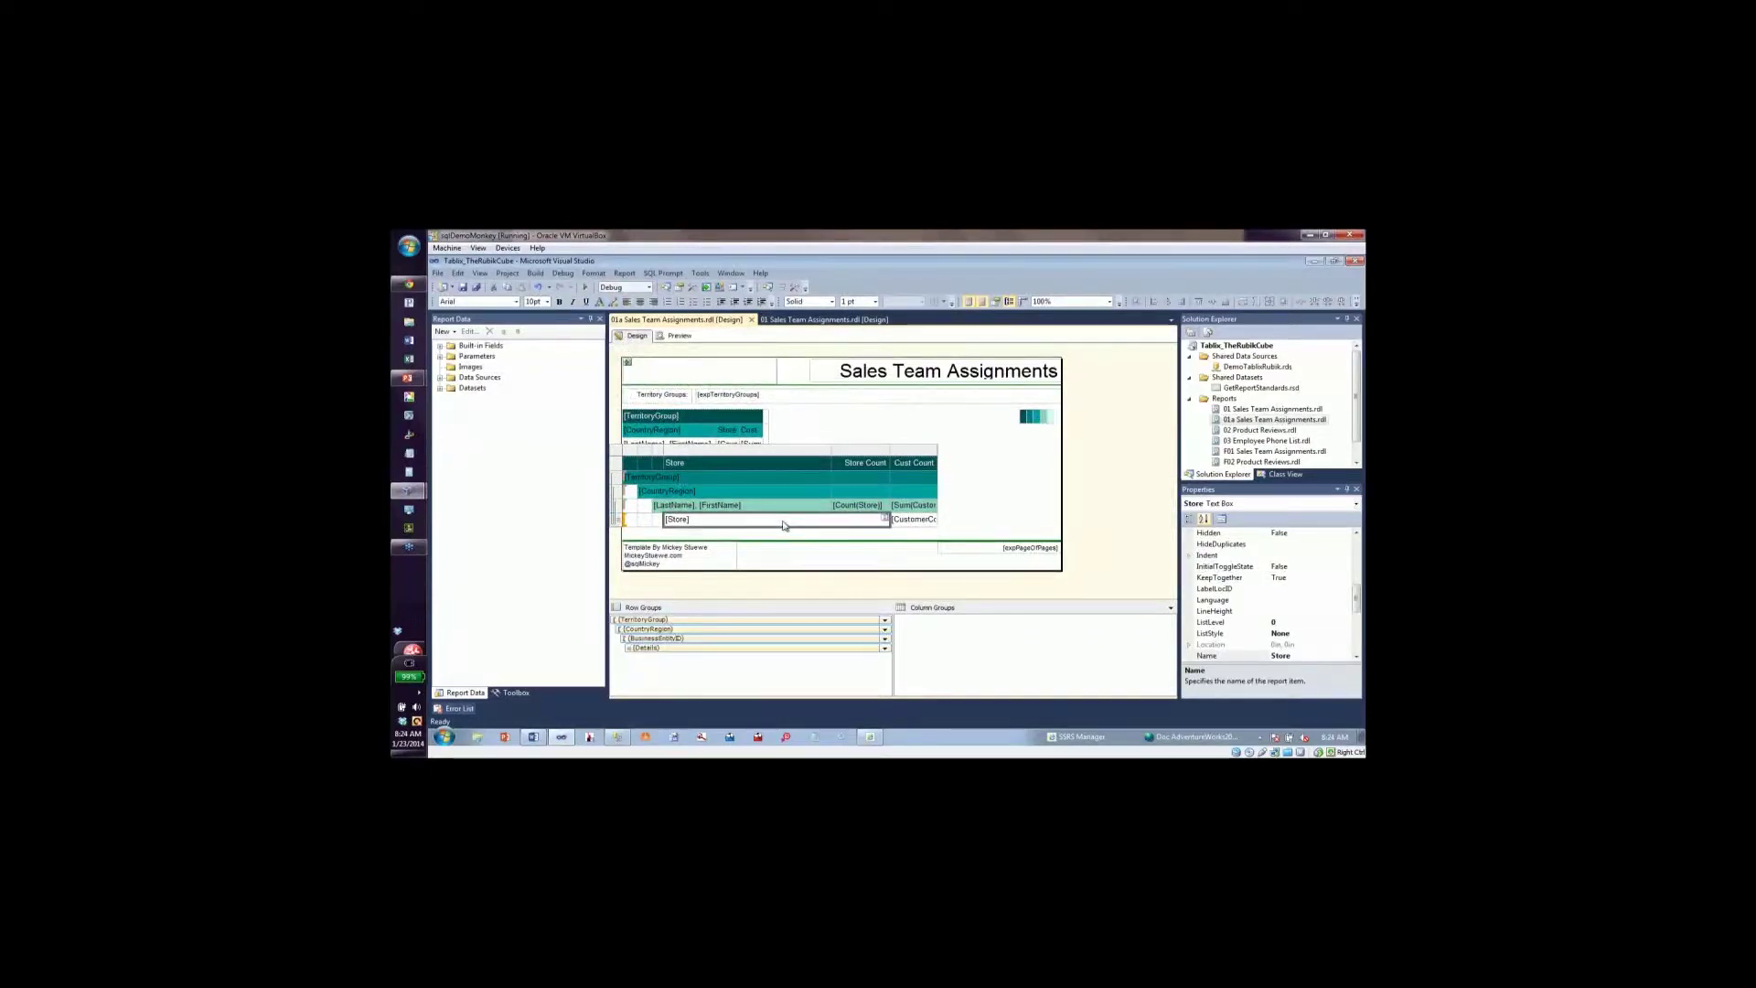
pyautogui.keyDown('ctrl'); pyautogui.click(914, 525); pyautogui.keyUp('ctrl')
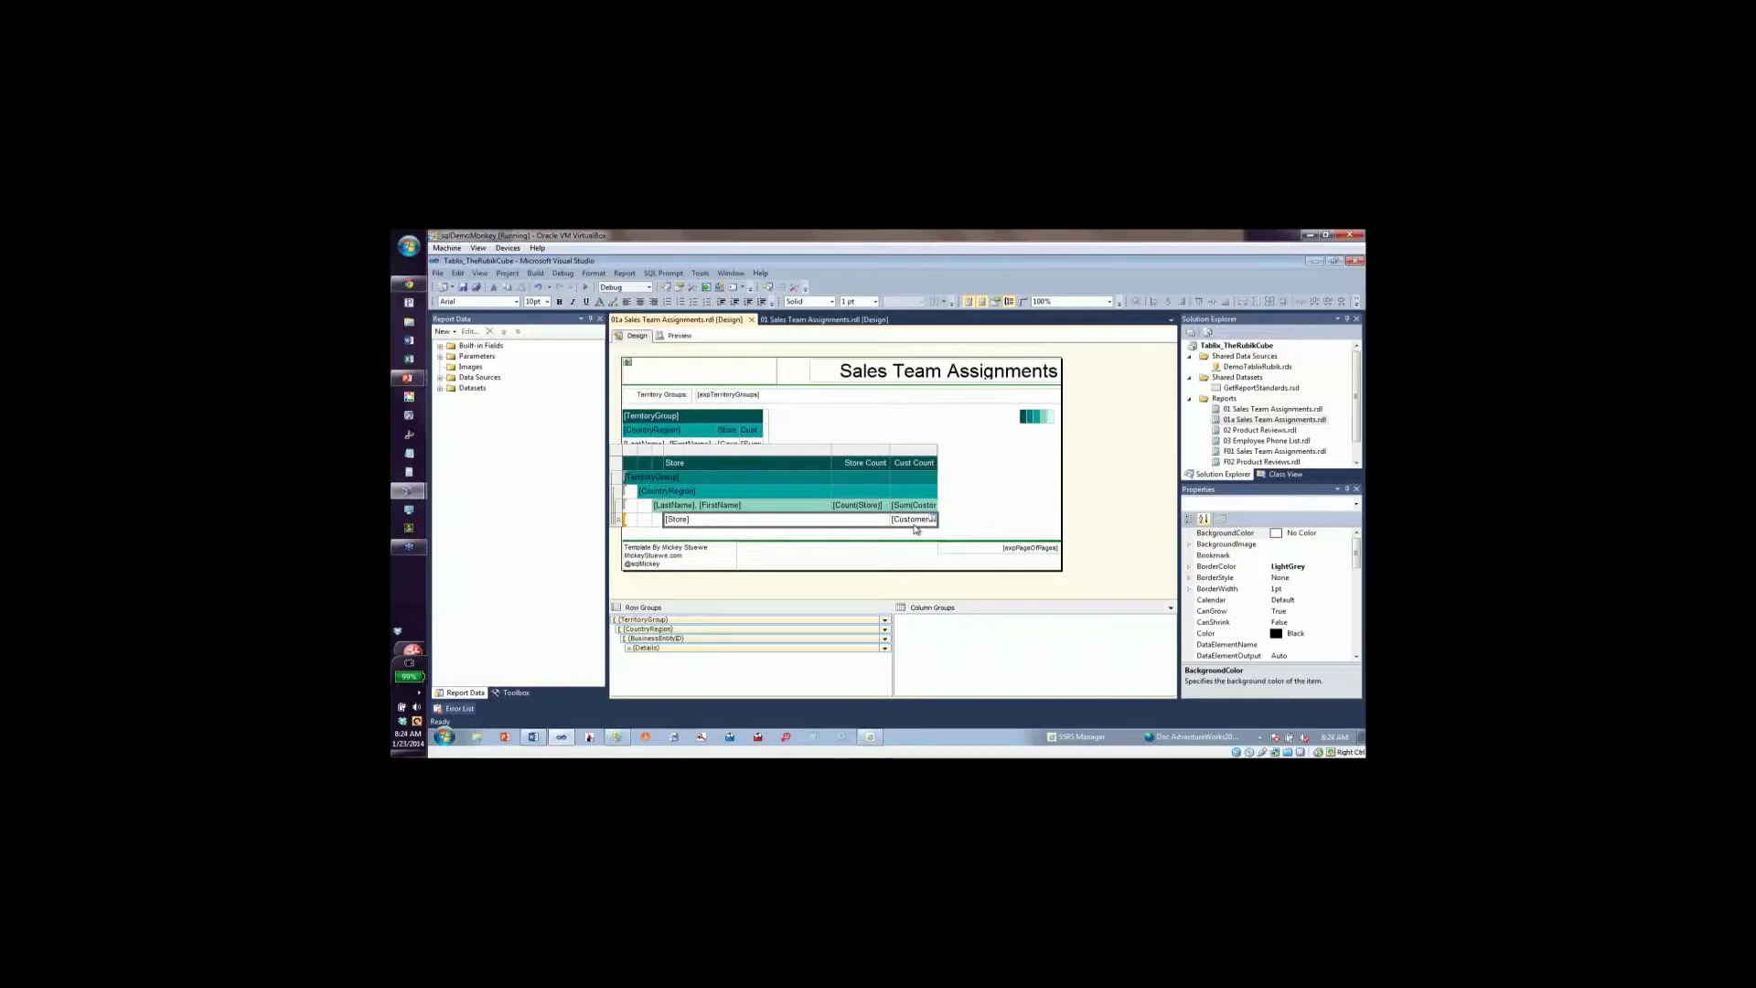
pyautogui.click(1336, 534)
pyautogui.click(1346, 535)
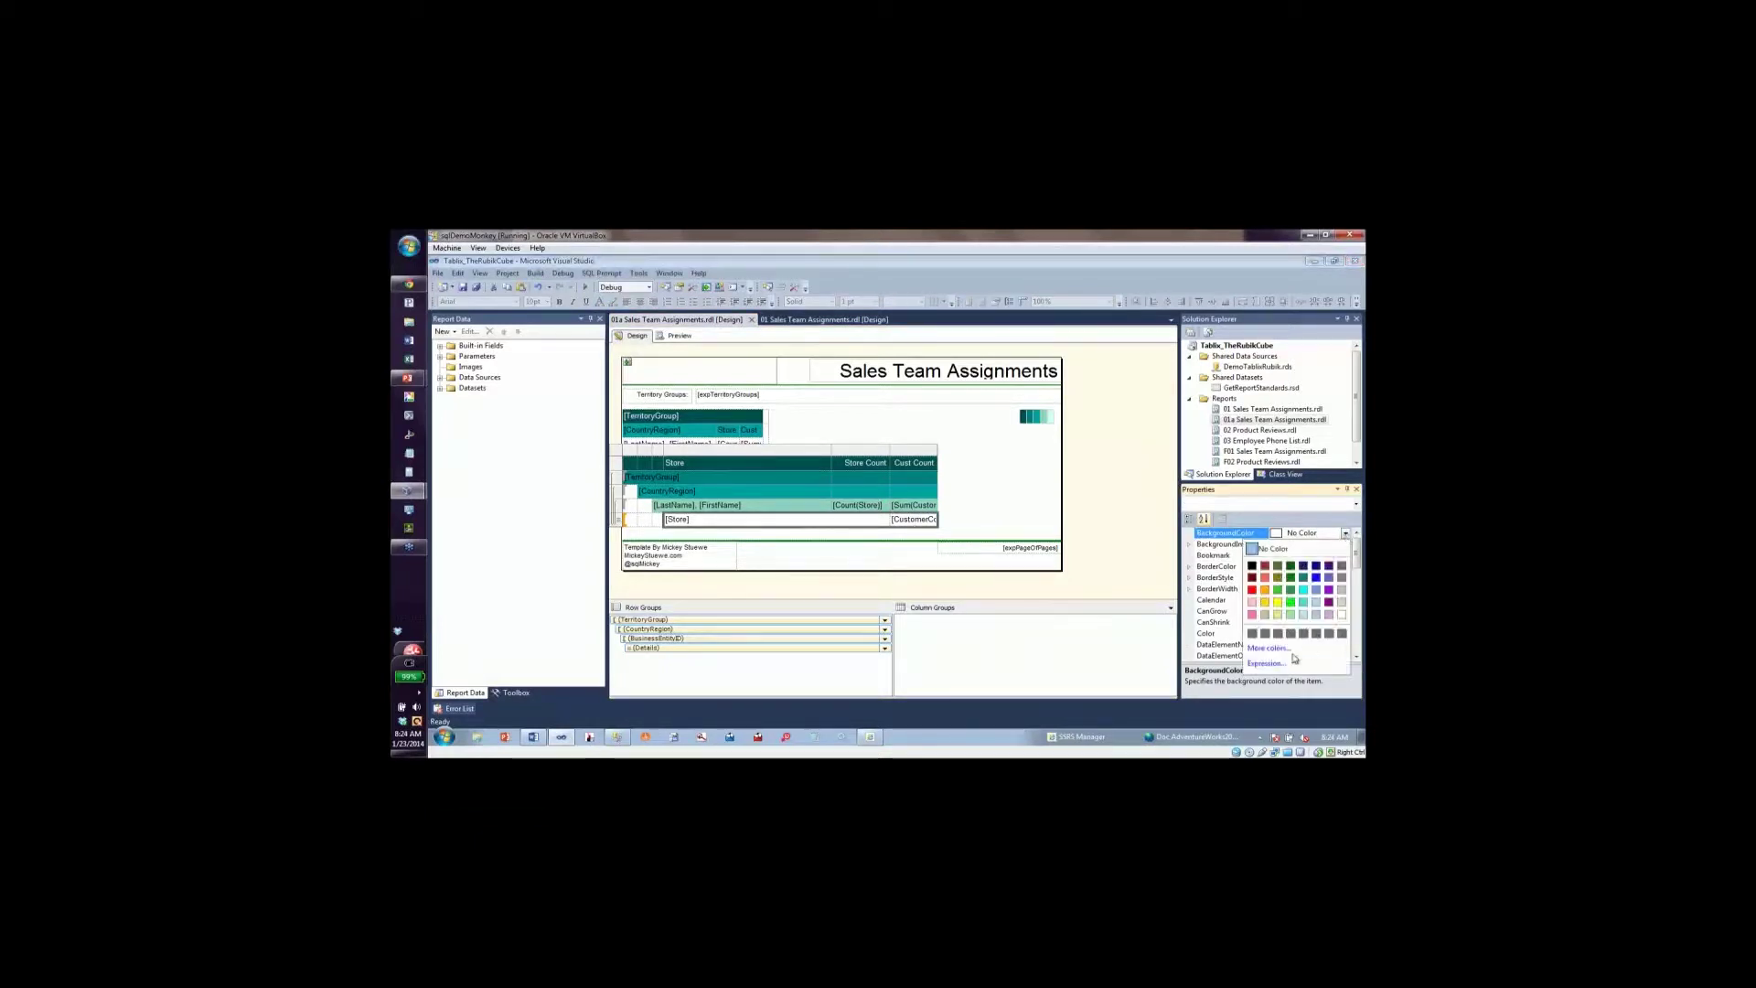
pyautogui.click(1280, 668)
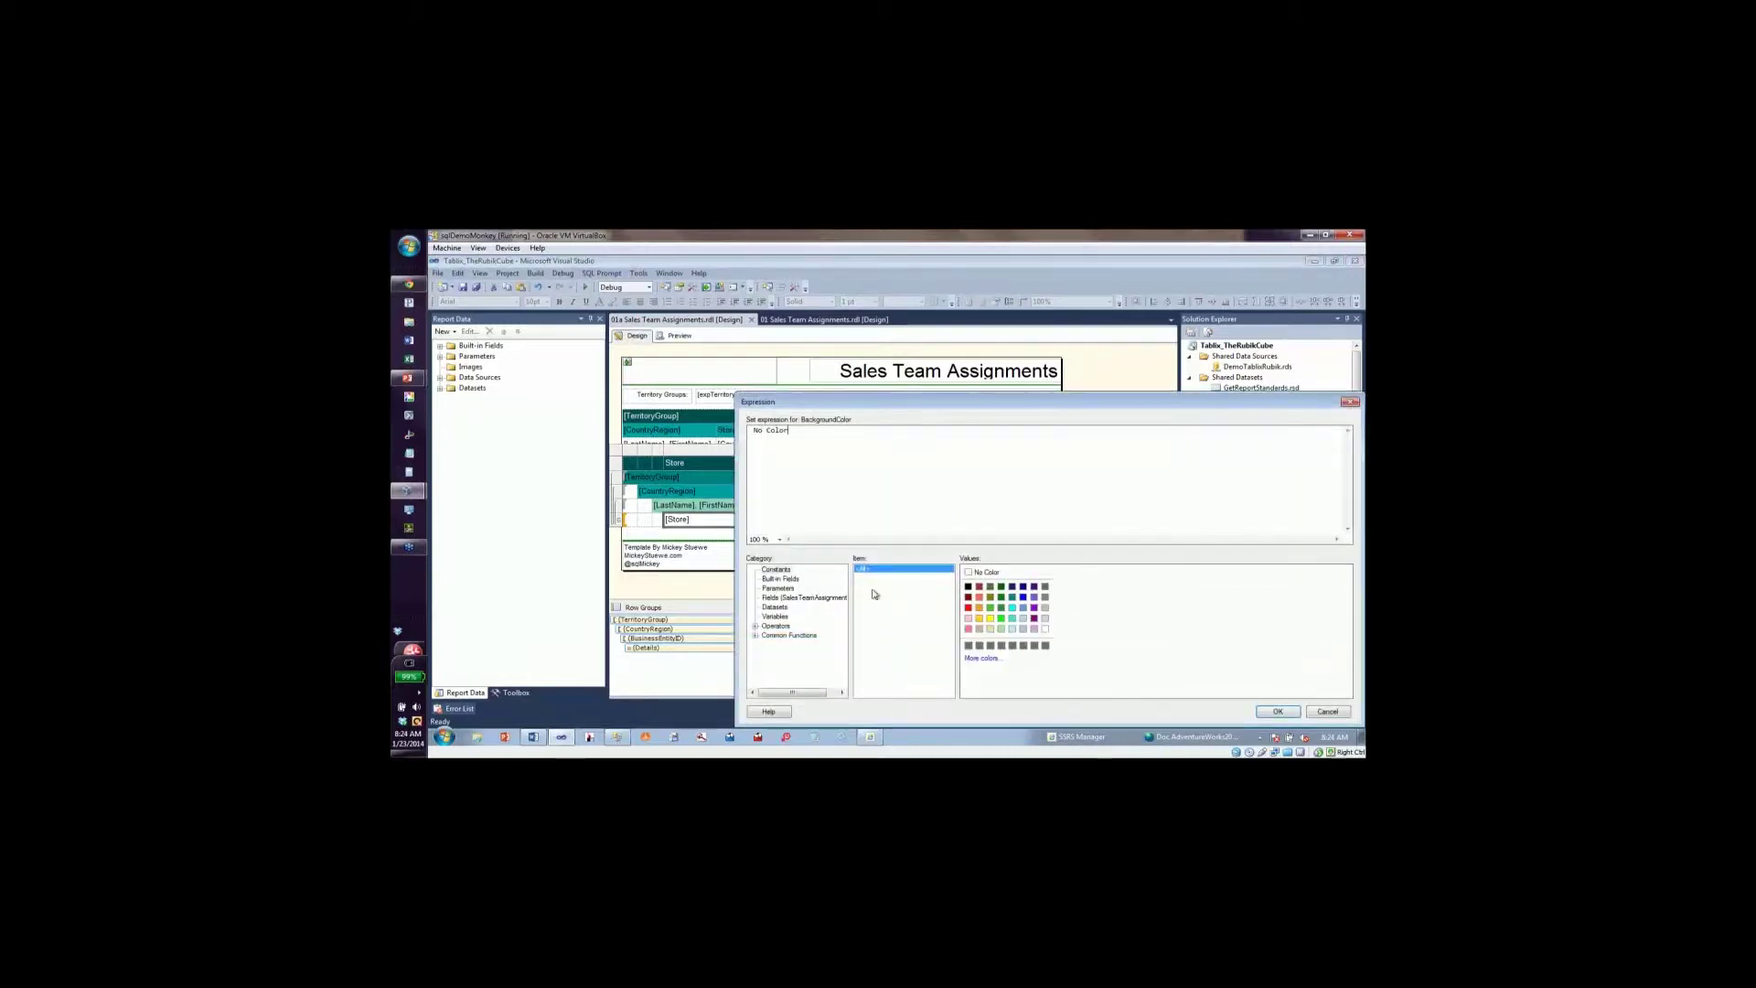
# Switch to the Word outline, review the color argument of the Greenbar formula, and copy the whole formula.
pyautogui.click(538, 739)
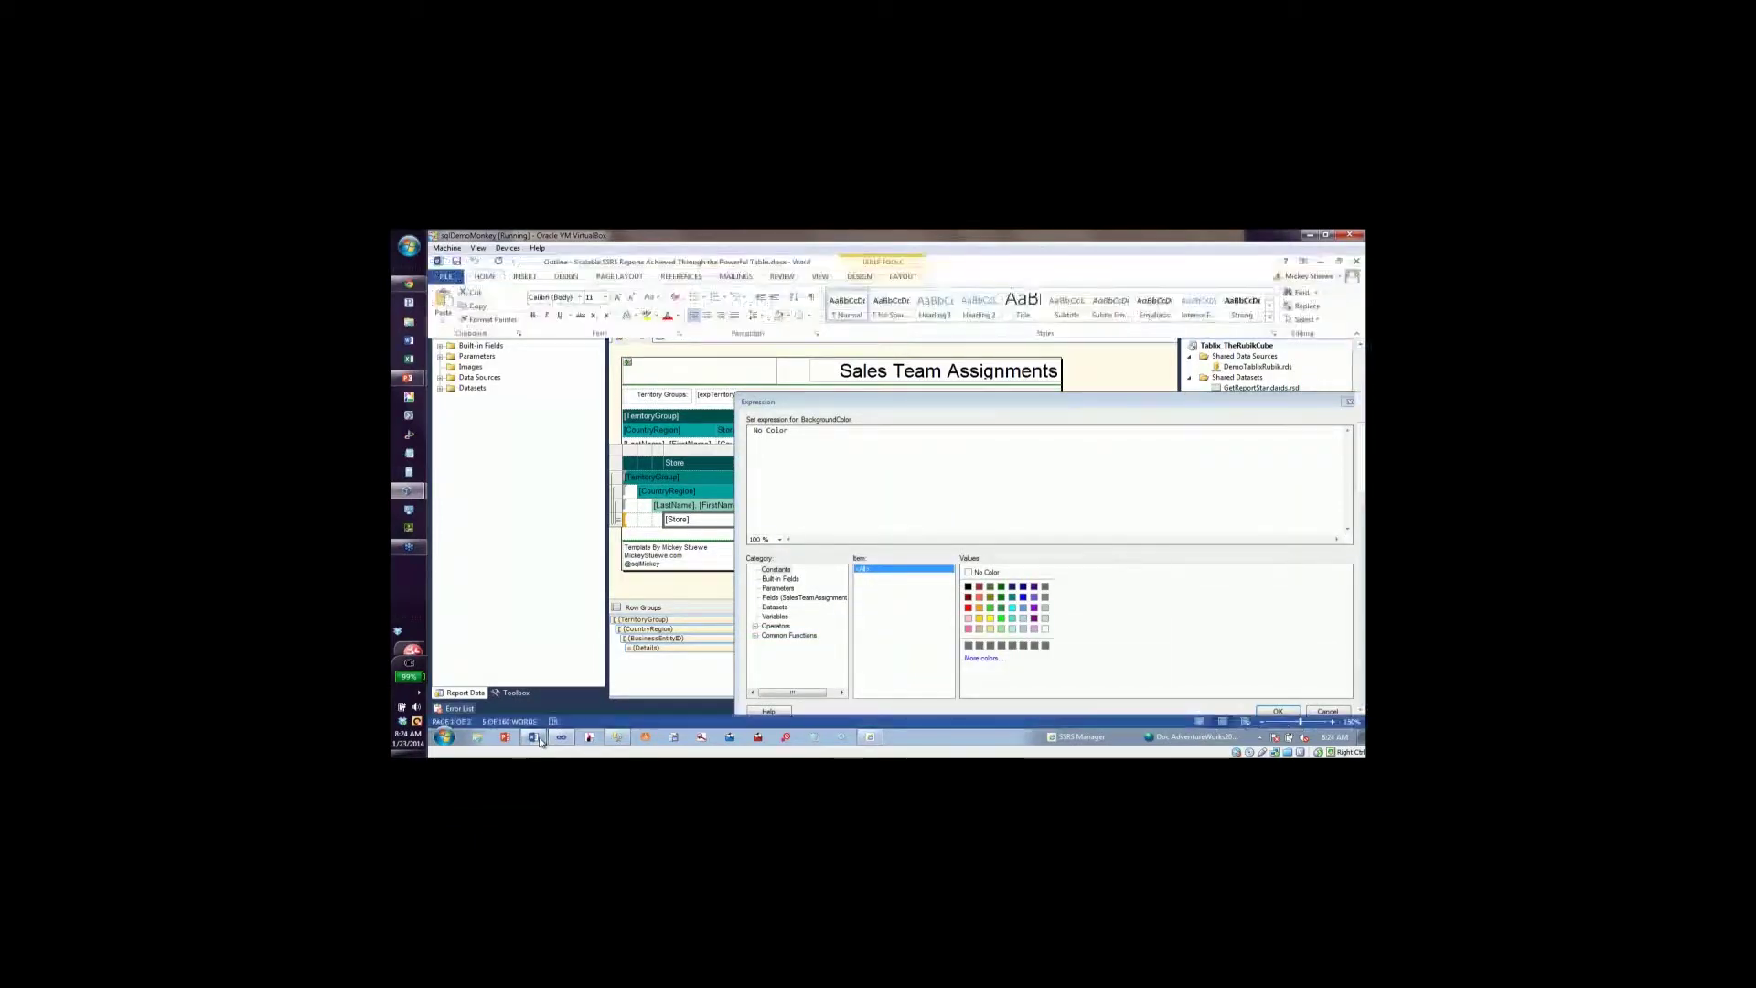
pyautogui.click(737, 506)
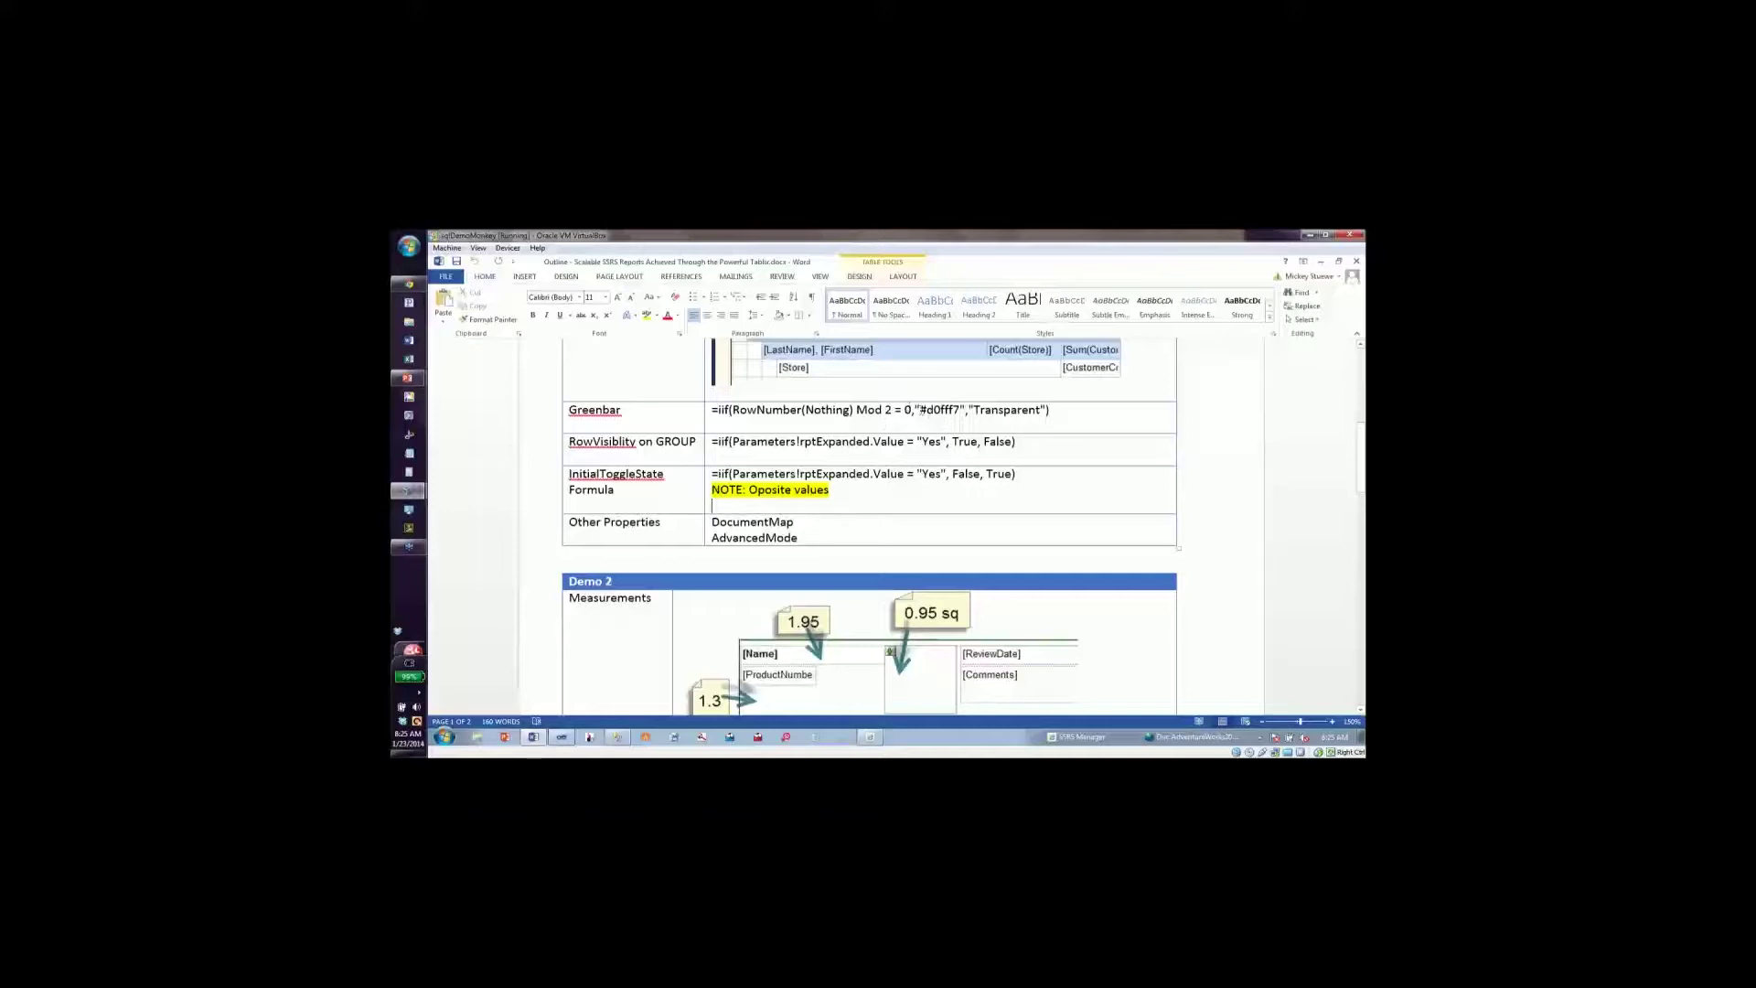
pyautogui.moveTo(914, 410); pyautogui.dragTo(961, 410)
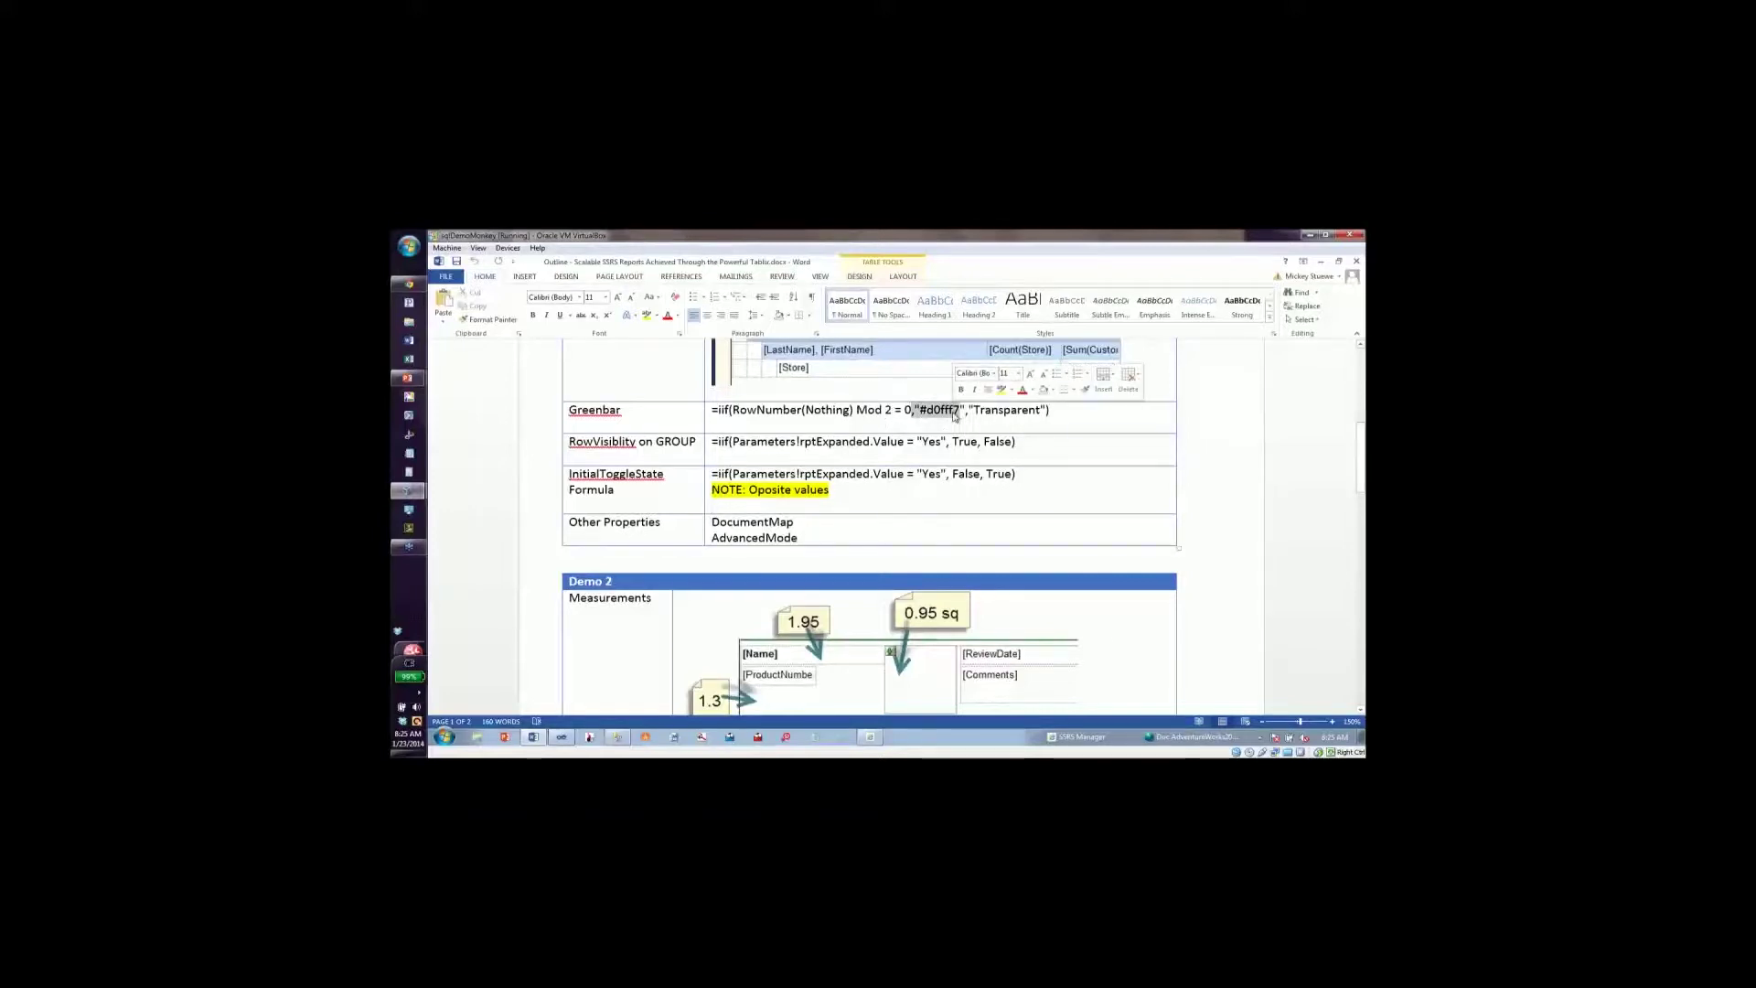
pyautogui.moveTo(972, 410); pyautogui.dragTo(712, 410)
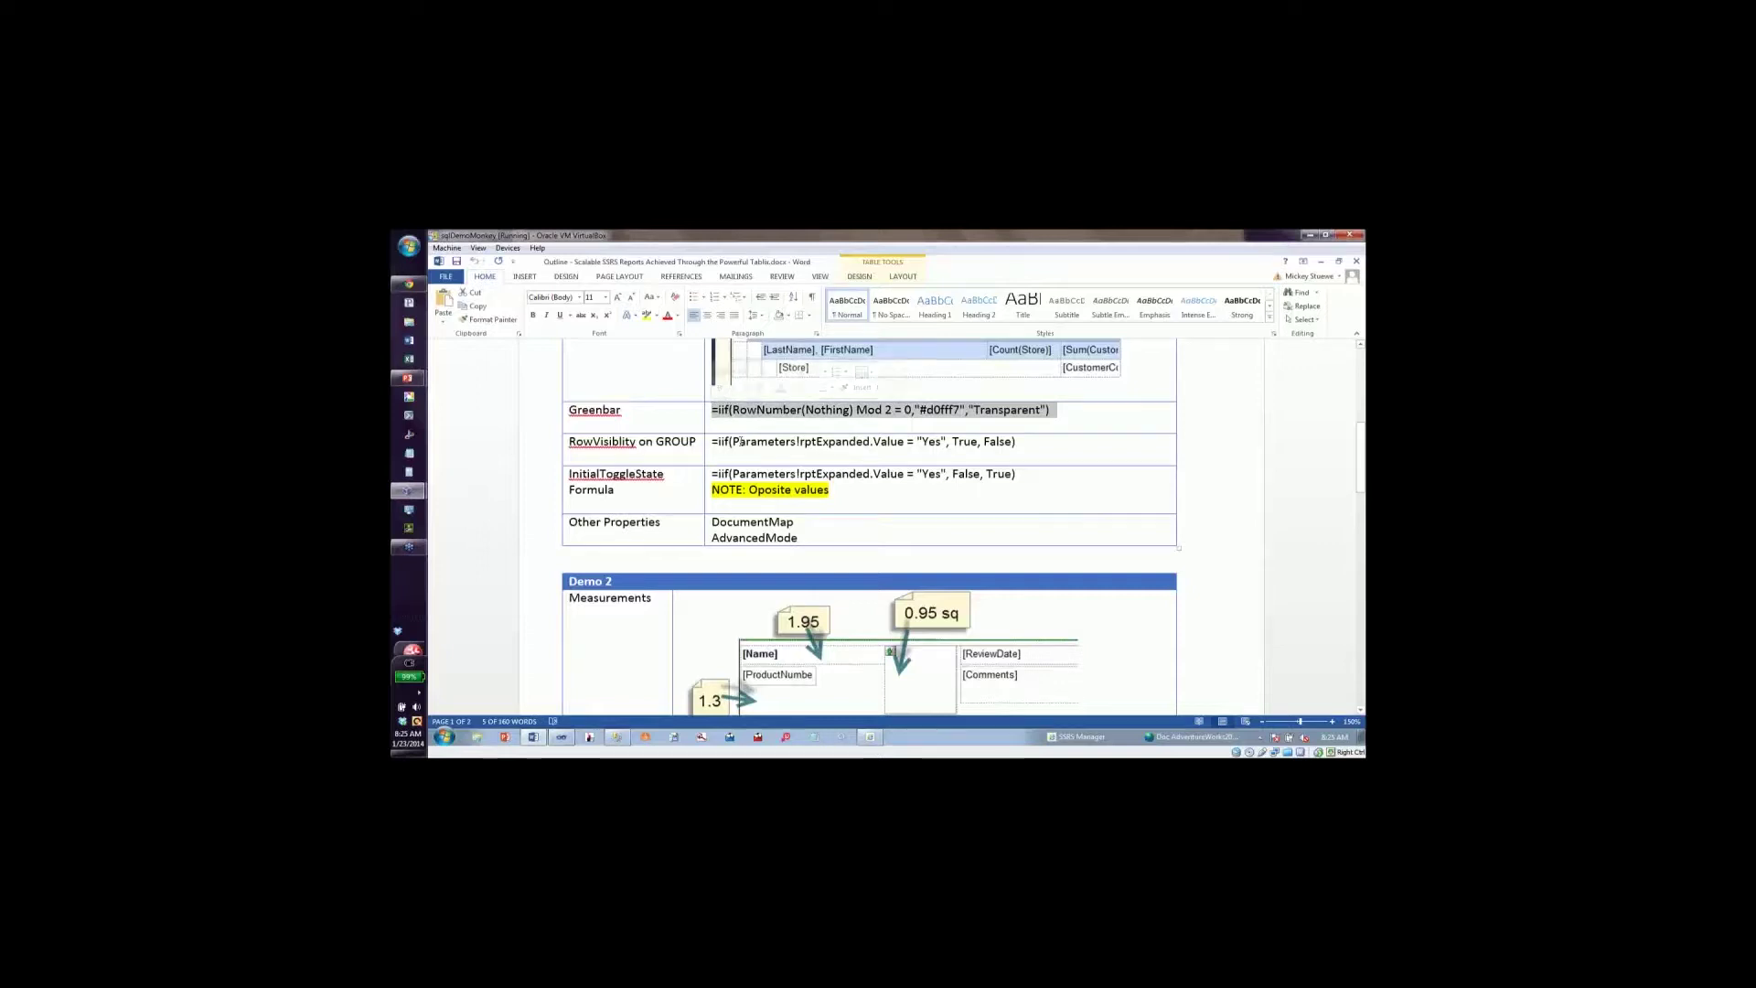
# Switch back to Visual Studio and set the Store row cells' BackgroundColor to =iif(RowNumber(Nothing) Mod 2 = 0,"#d0fff7","Transparent").
pyautogui.click(563, 737)
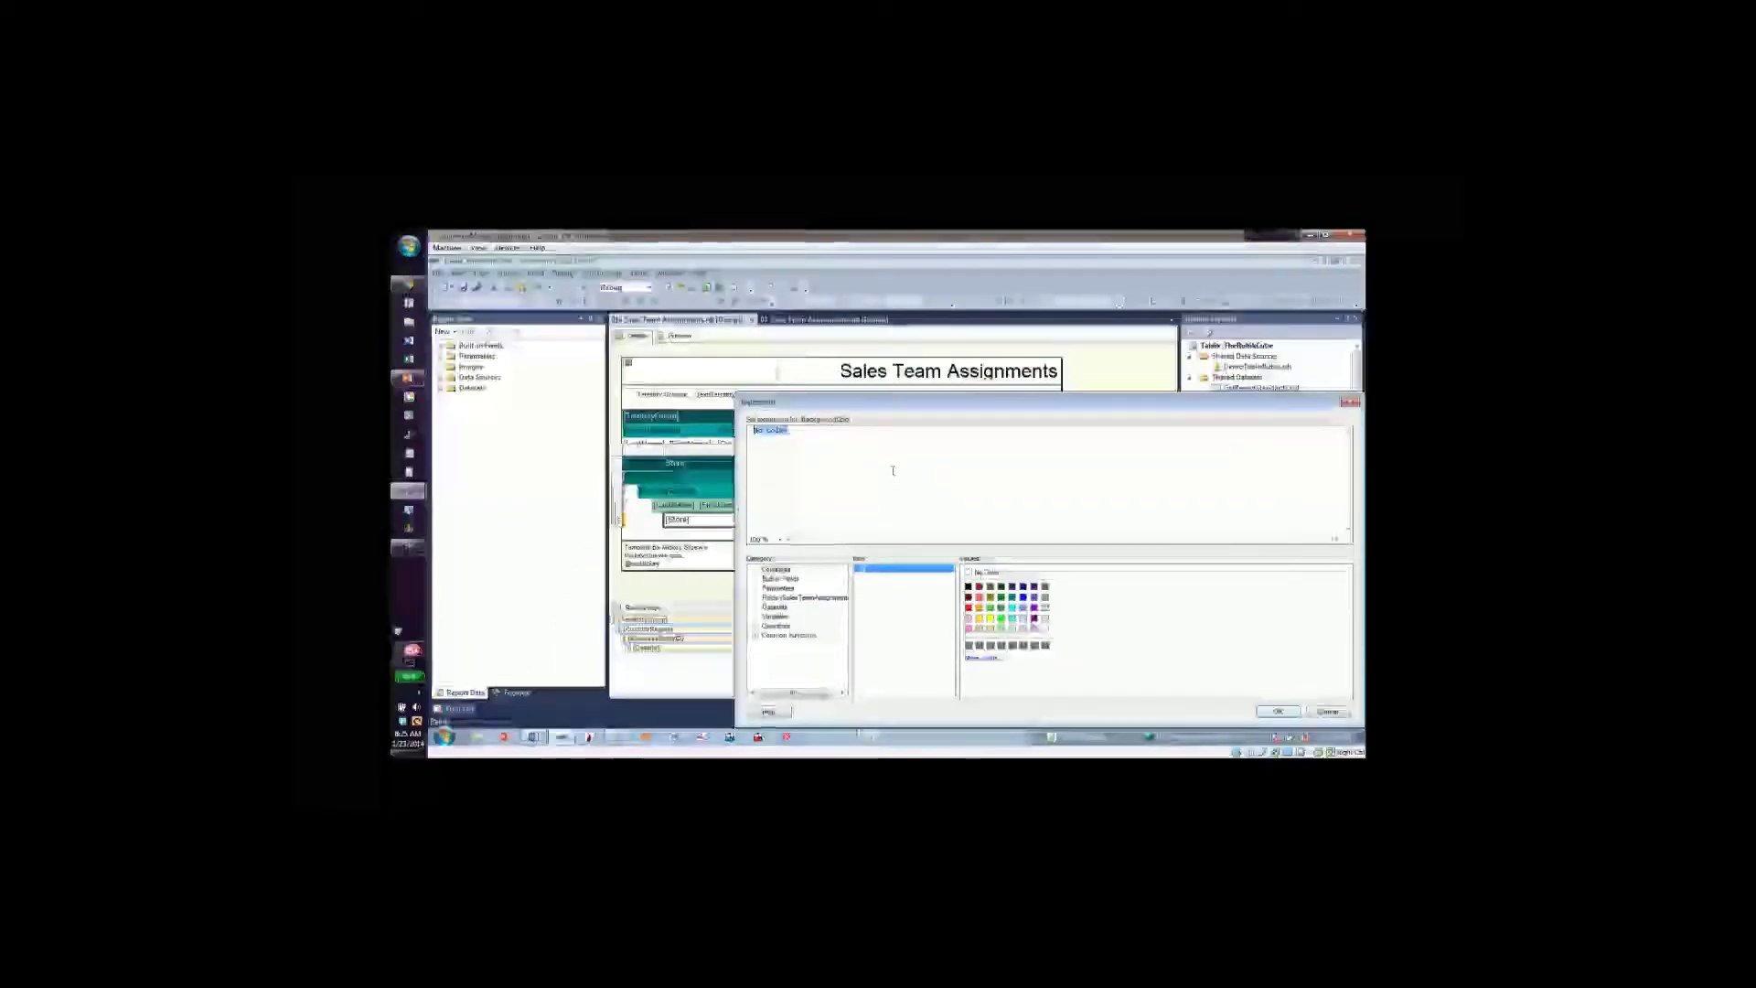
pyautogui.write('=iif(RowNumber(Nothing) mod 2 = 0,"#d0FFF0","Transparent")')
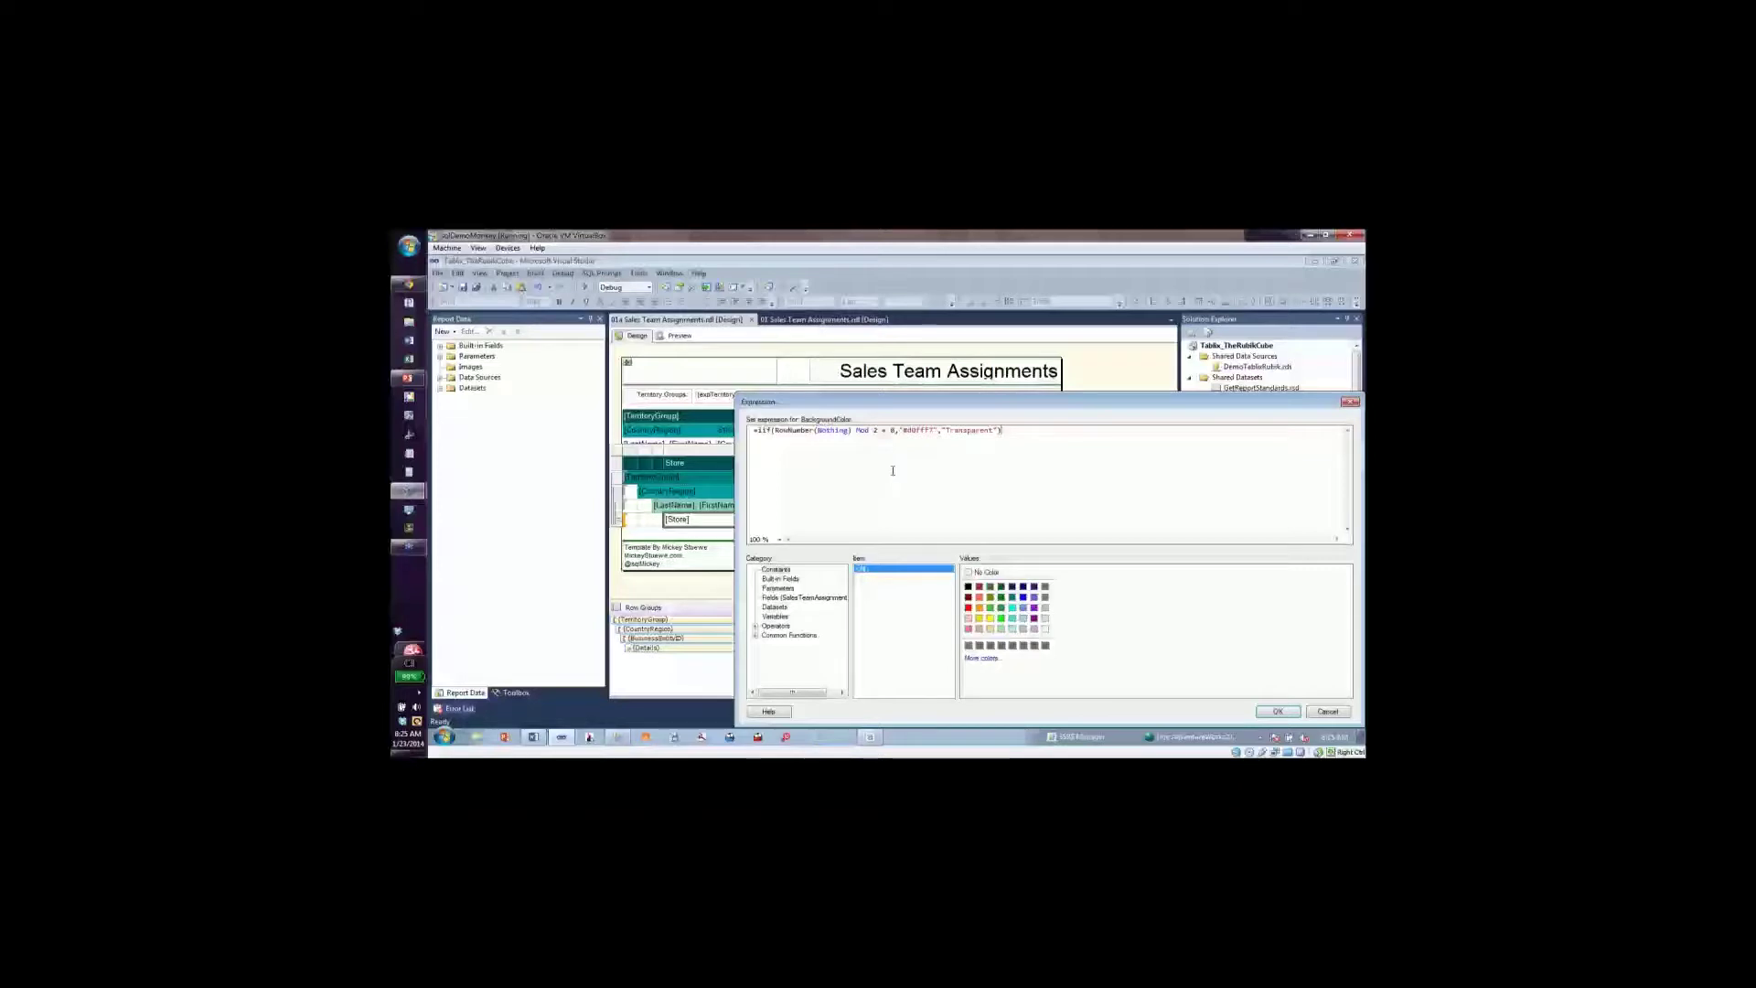
pyautogui.moveTo(1040, 405); pyautogui.dragTo(991, 376)
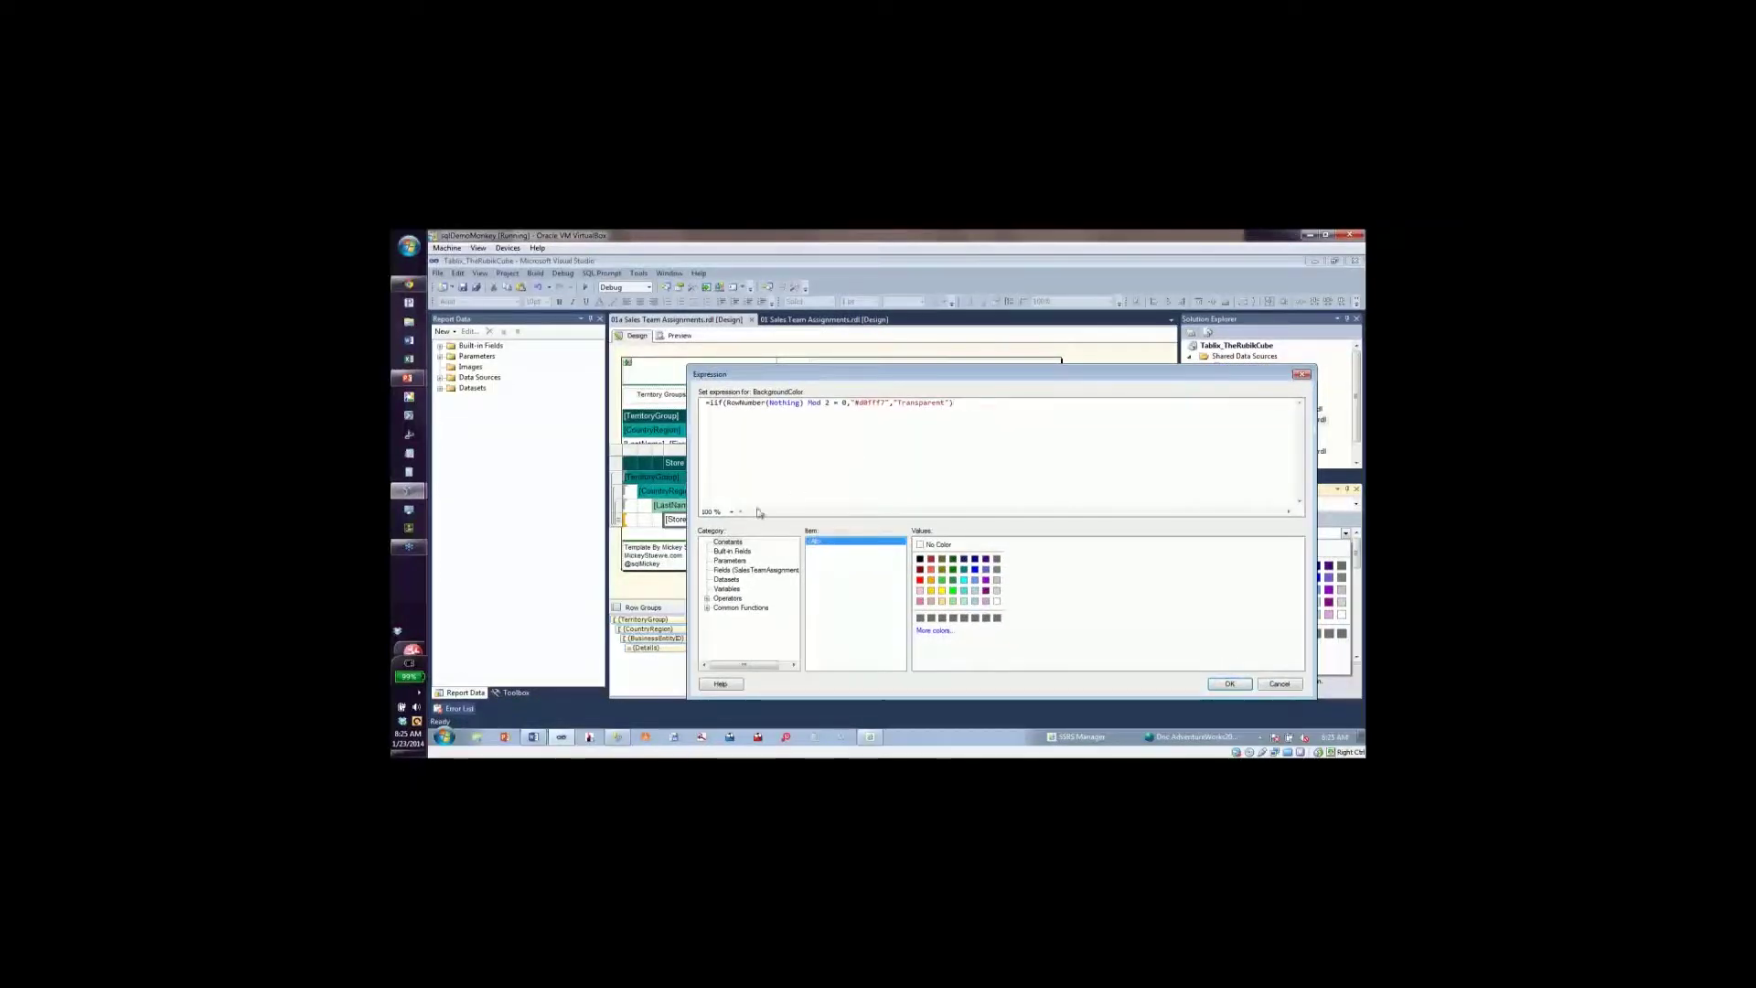
pyautogui.click(919, 423)
pyautogui.click(1229, 685)
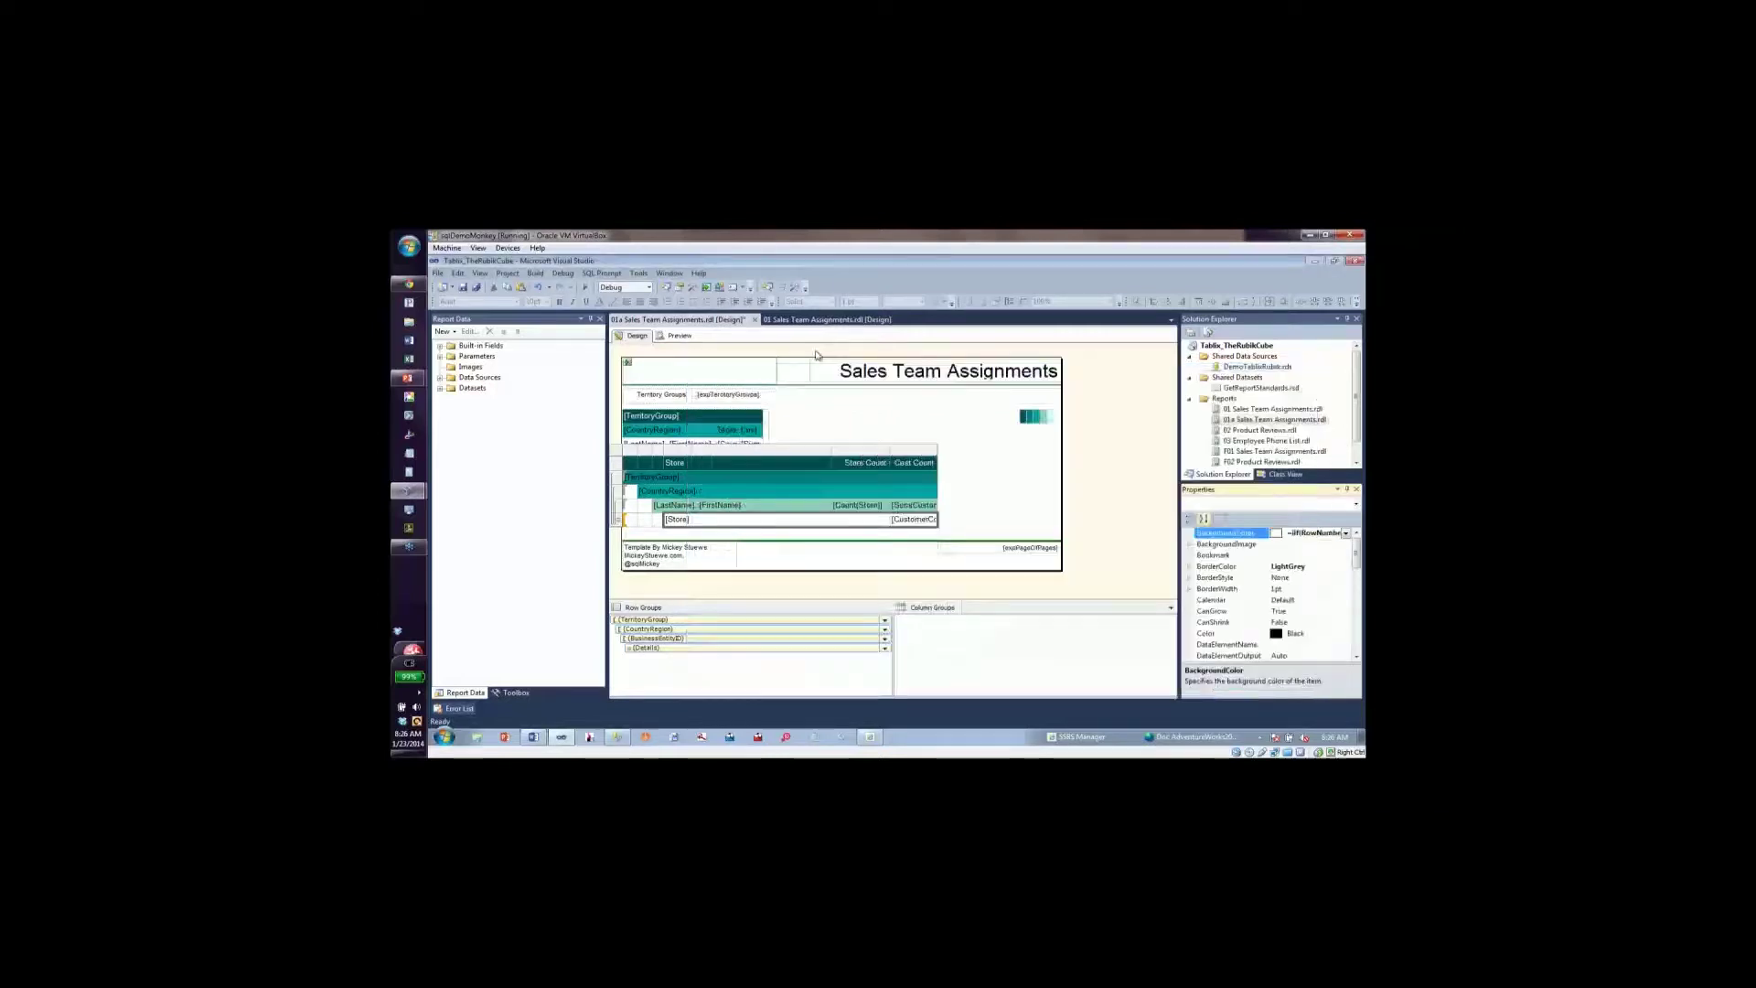
# Preview the report with Collapse Data set to No and check the row banding of the store details.
pyautogui.click(679, 335)
pyautogui.click(877, 357)
pyautogui.click(874, 379)
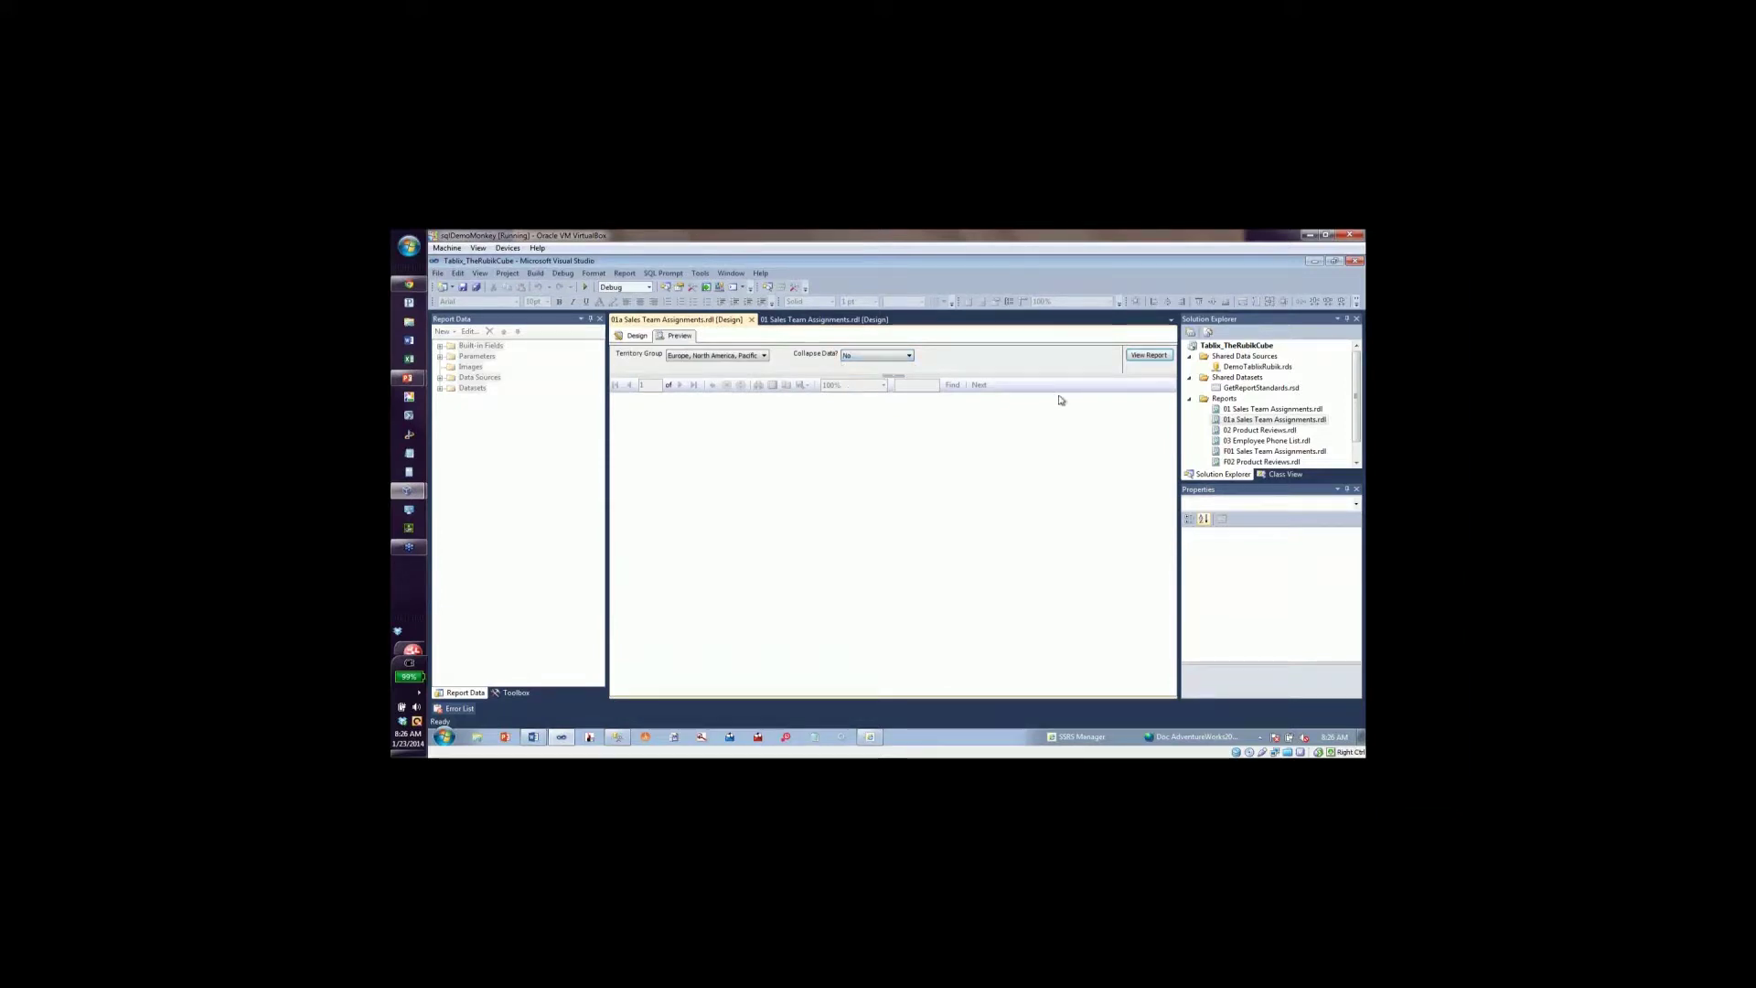
pyautogui.click(1149, 355)
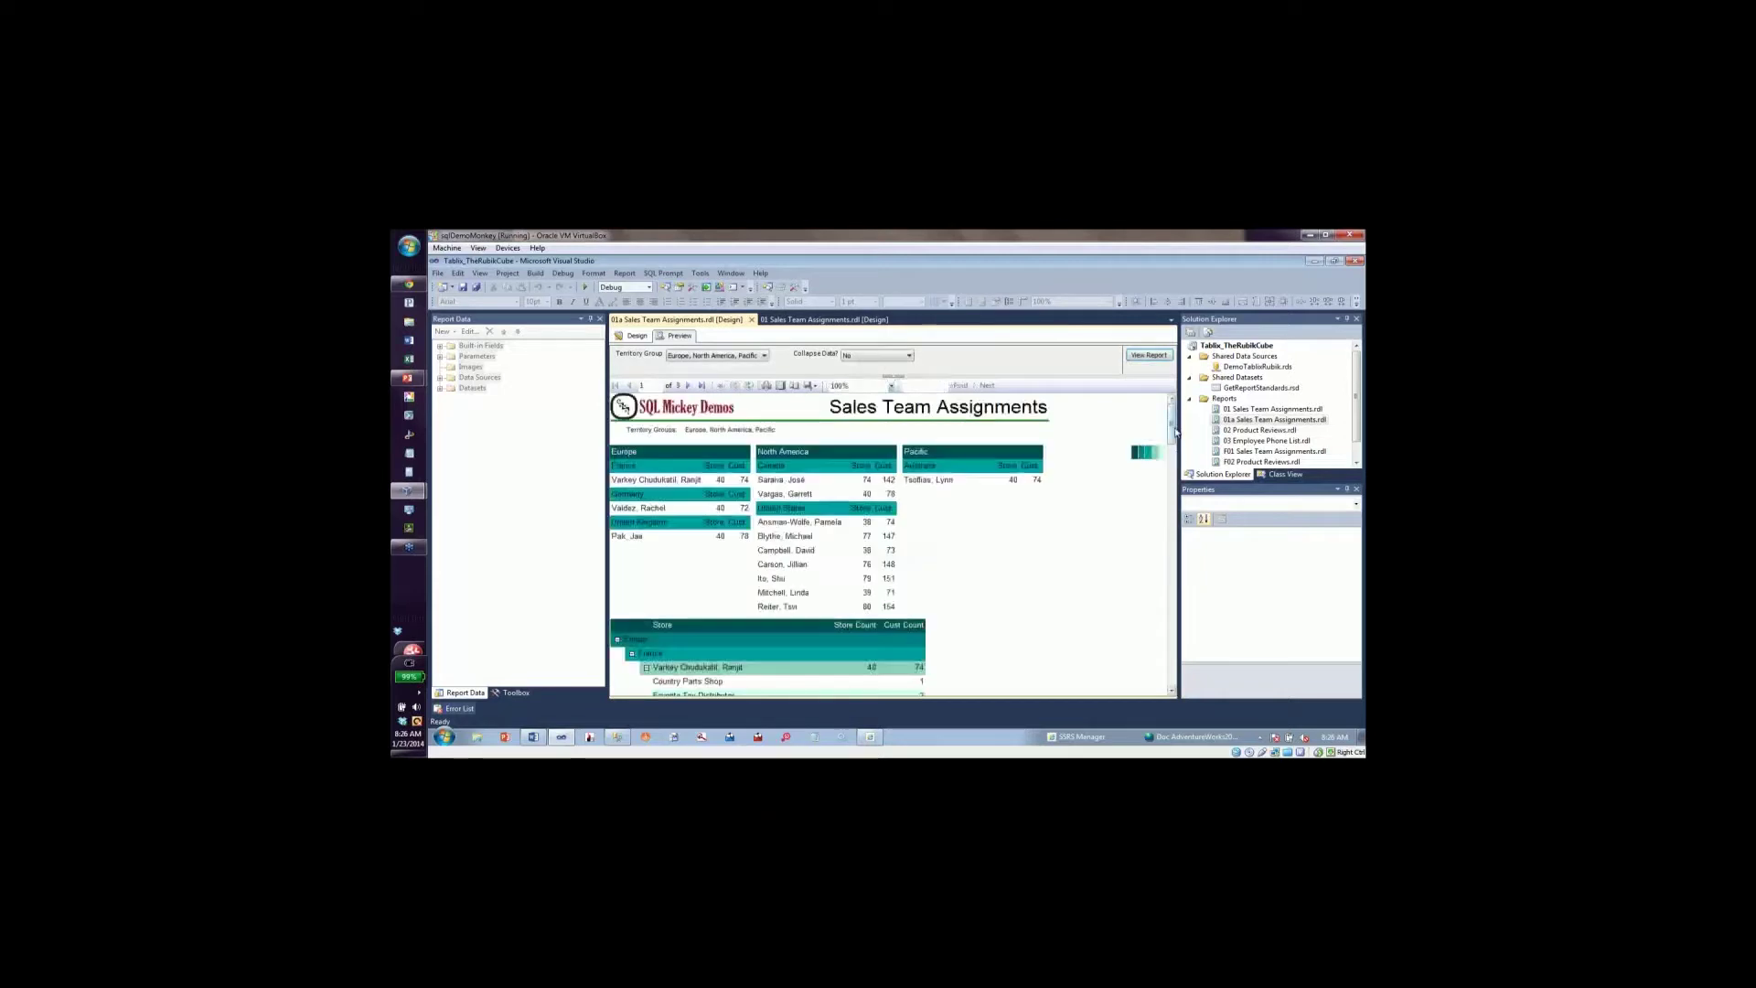
pyautogui.scroll(-5, 1172, 432)
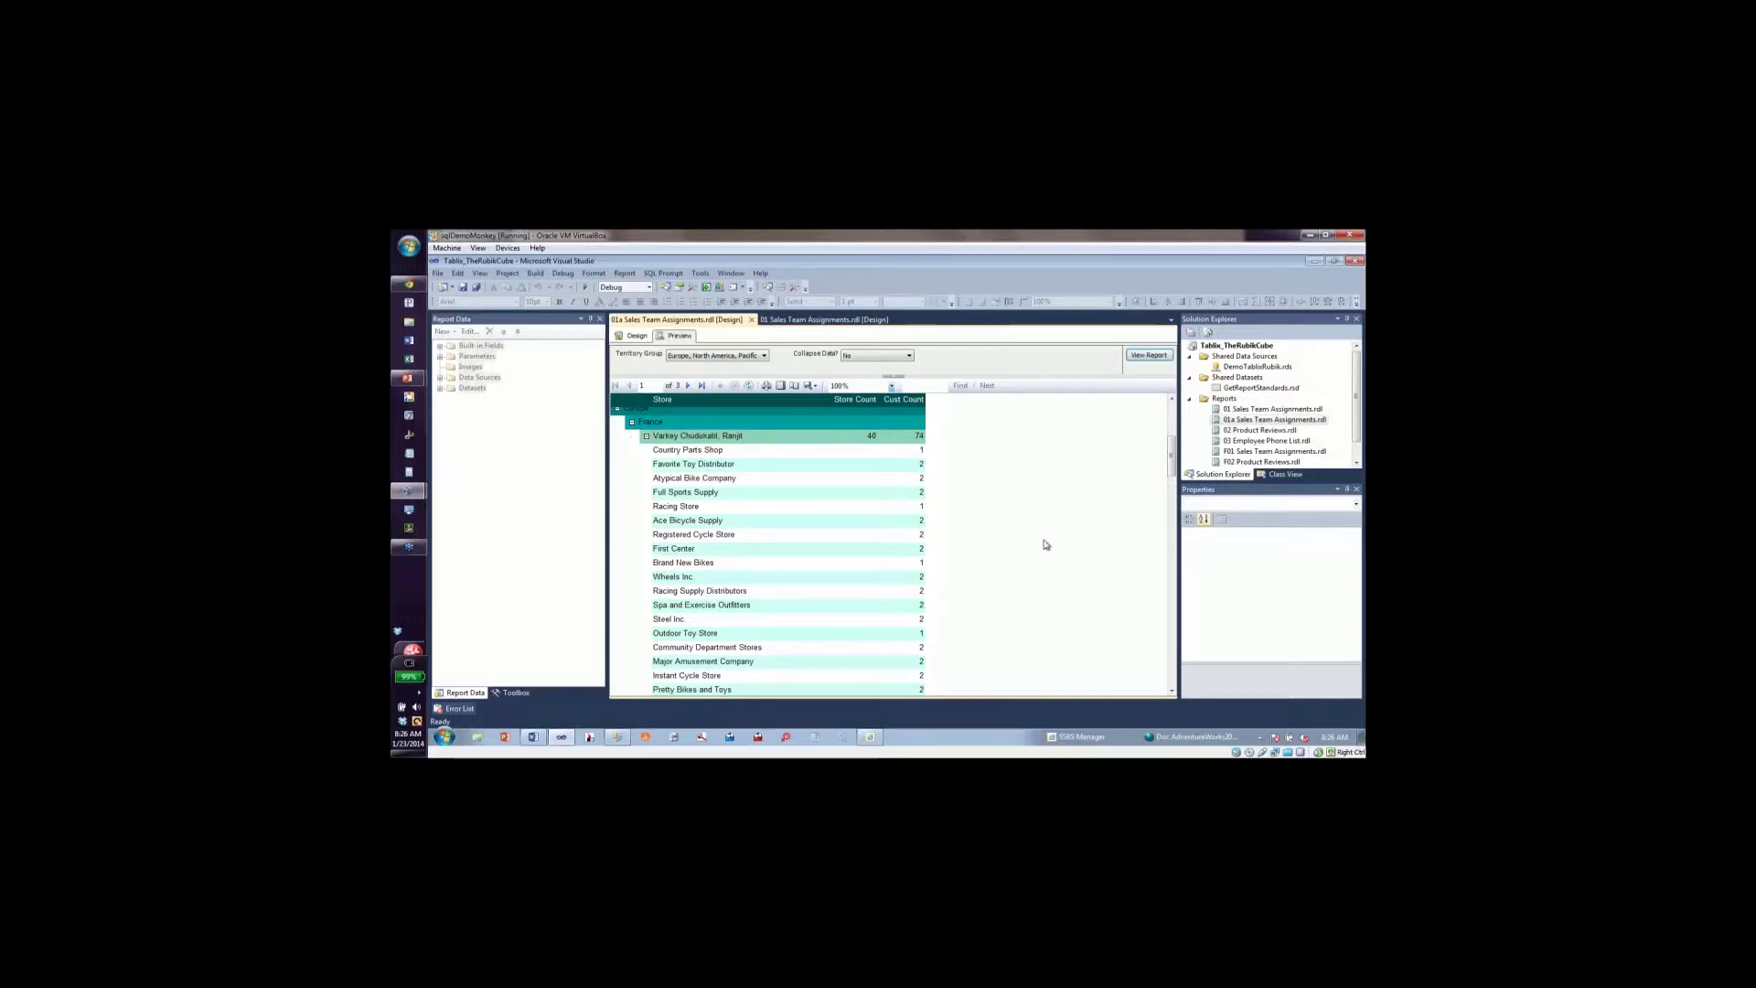
pyautogui.scroll(5, 1046, 544)
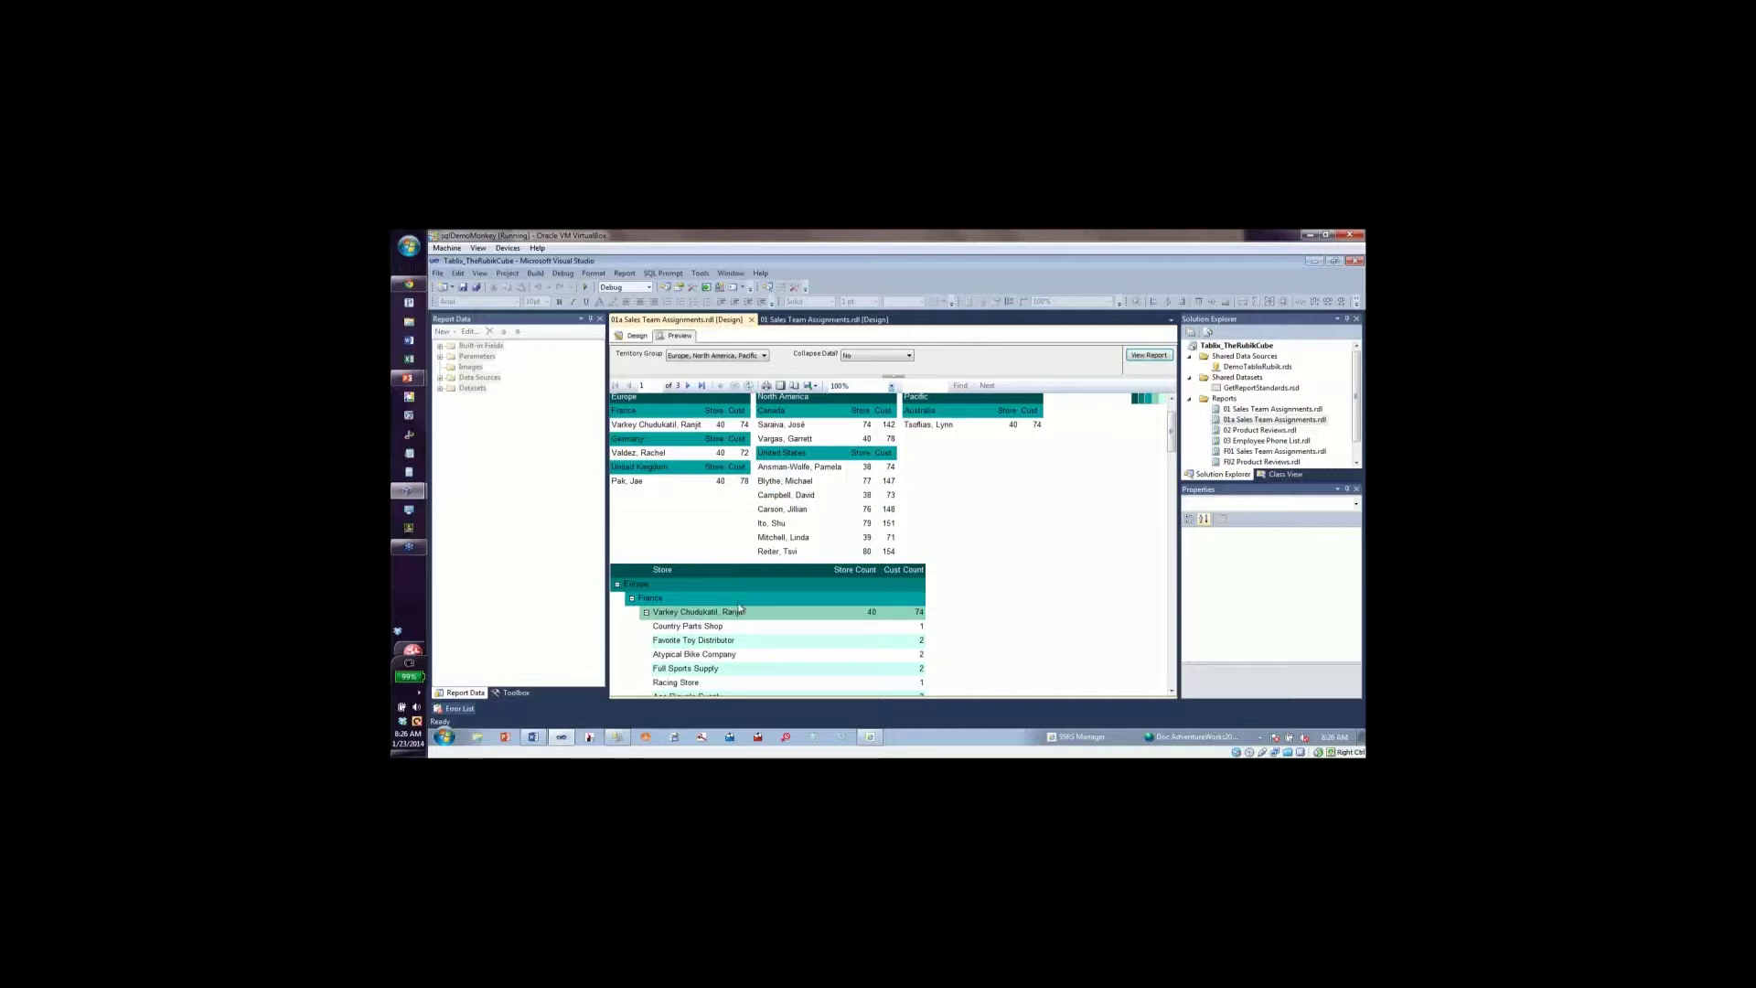
# Return to the design and add a page break after the upper territory summary tablix.
pyautogui.click(643, 340)
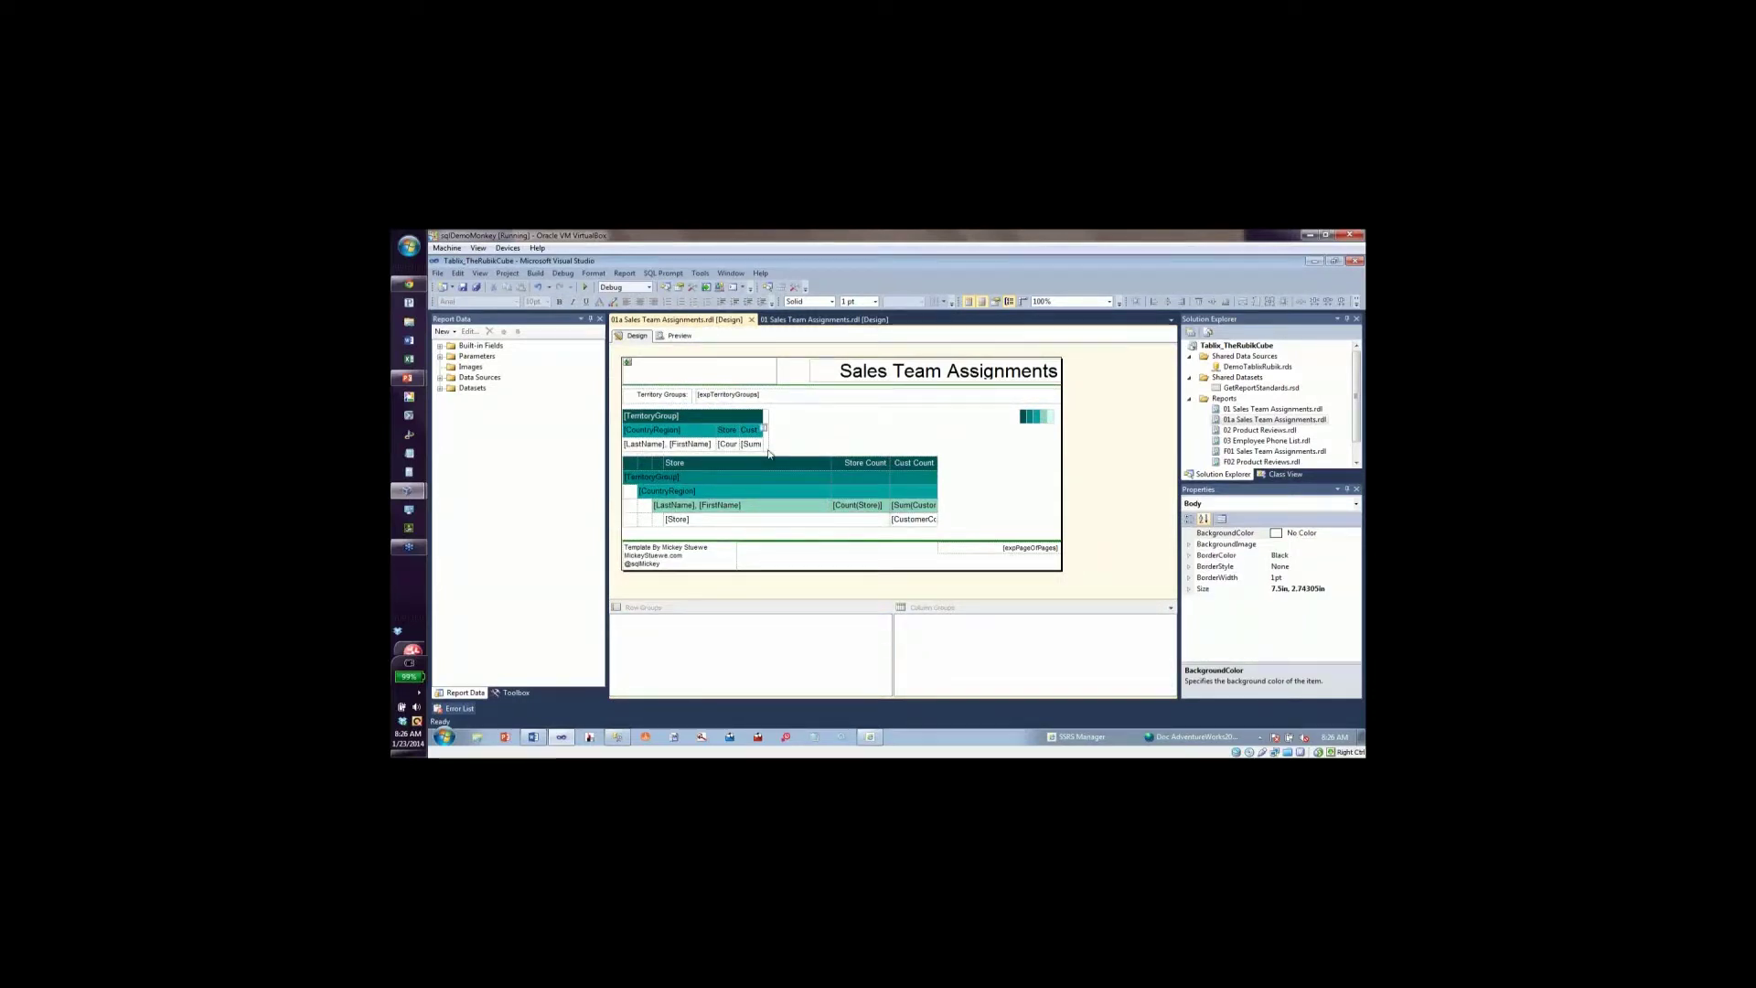
pyautogui.click(767, 450)
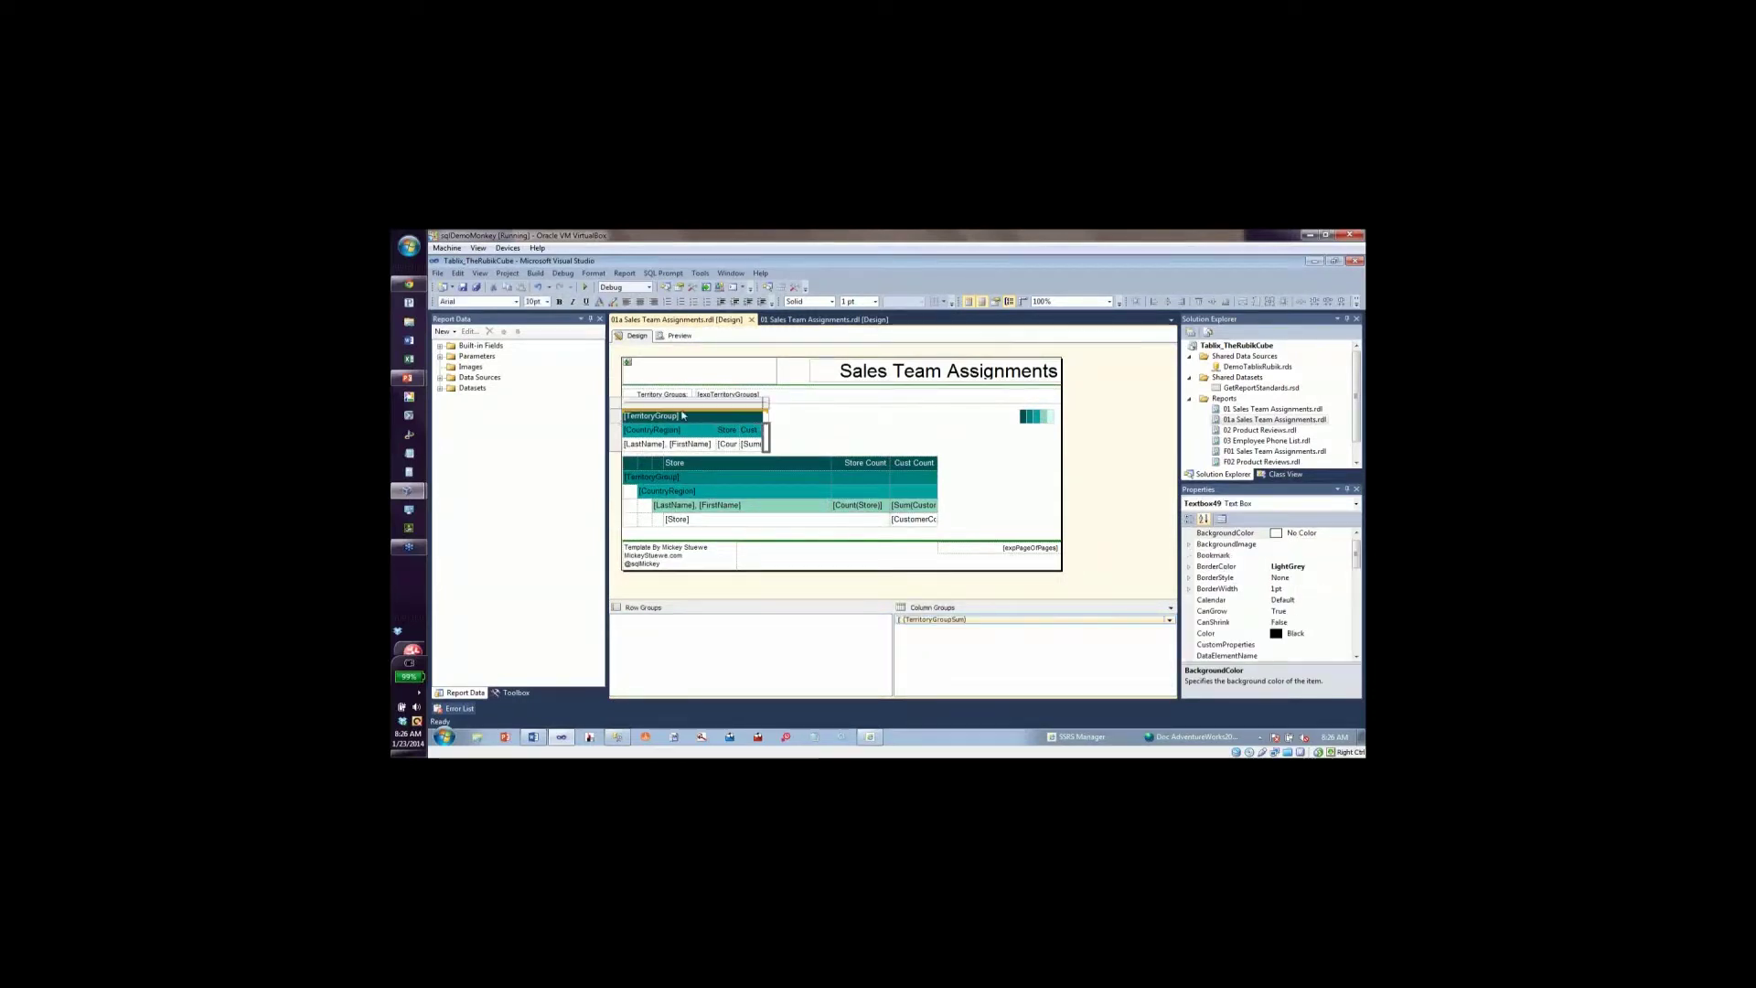
pyautogui.rightClick(618, 405)
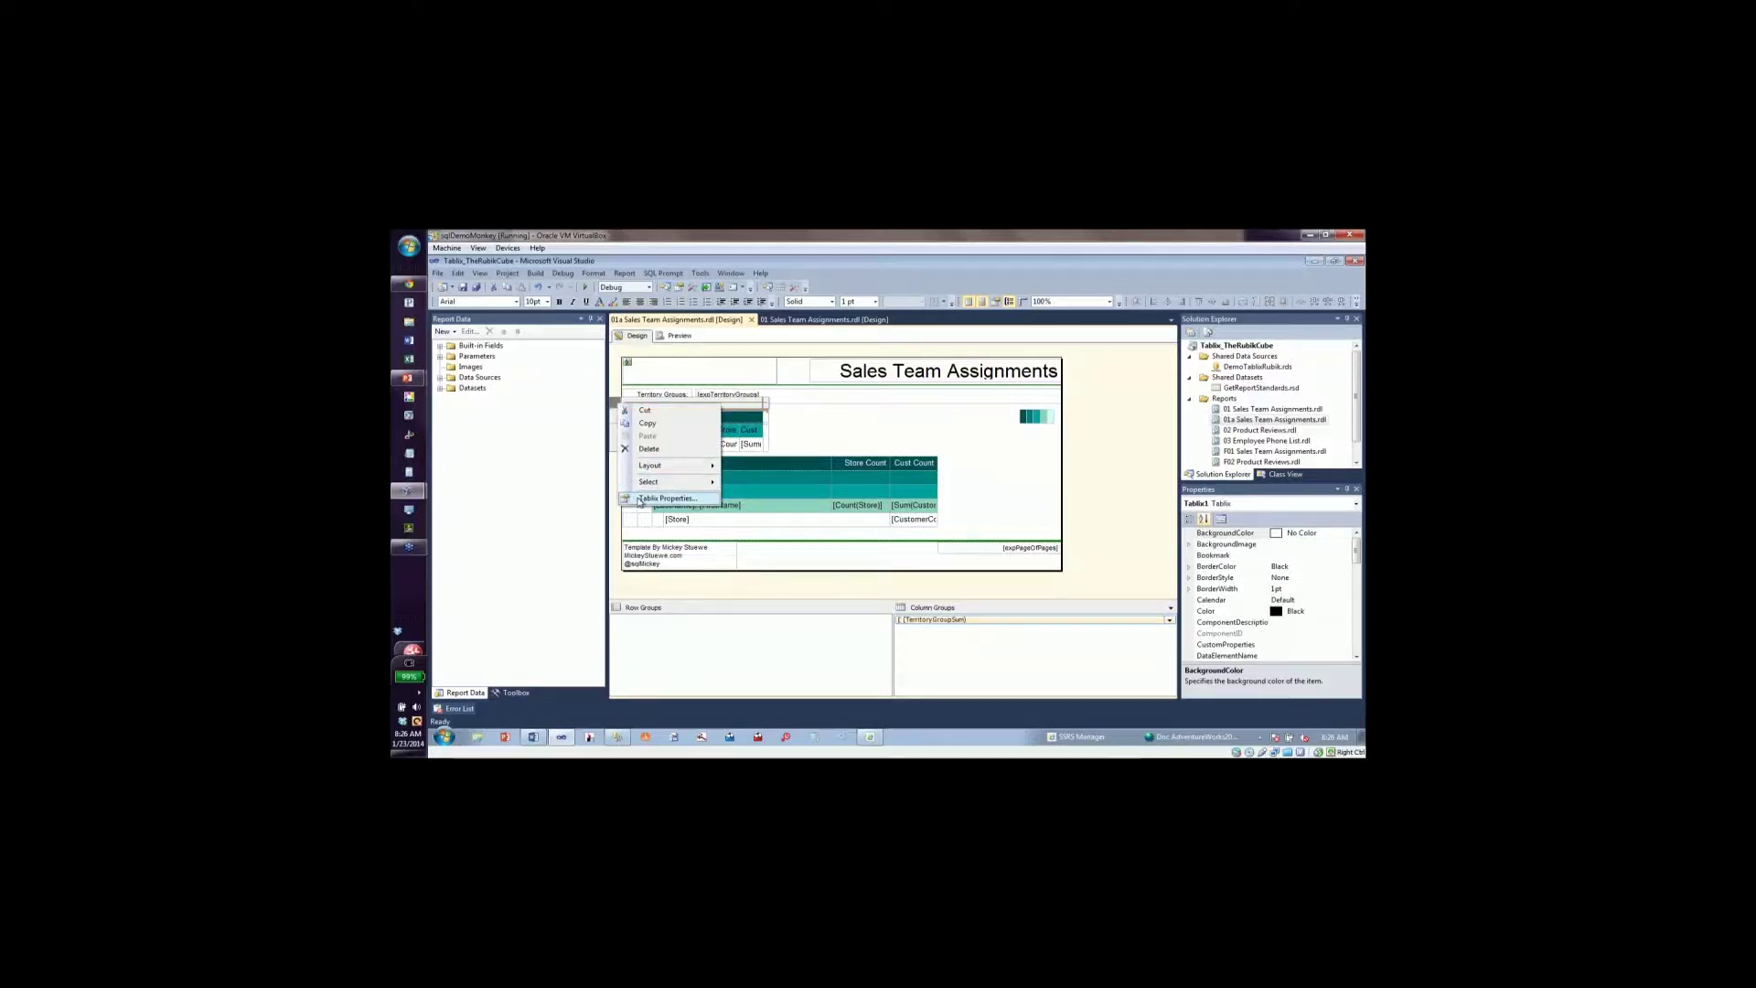
pyautogui.click(666, 499)
pyautogui.click(826, 493)
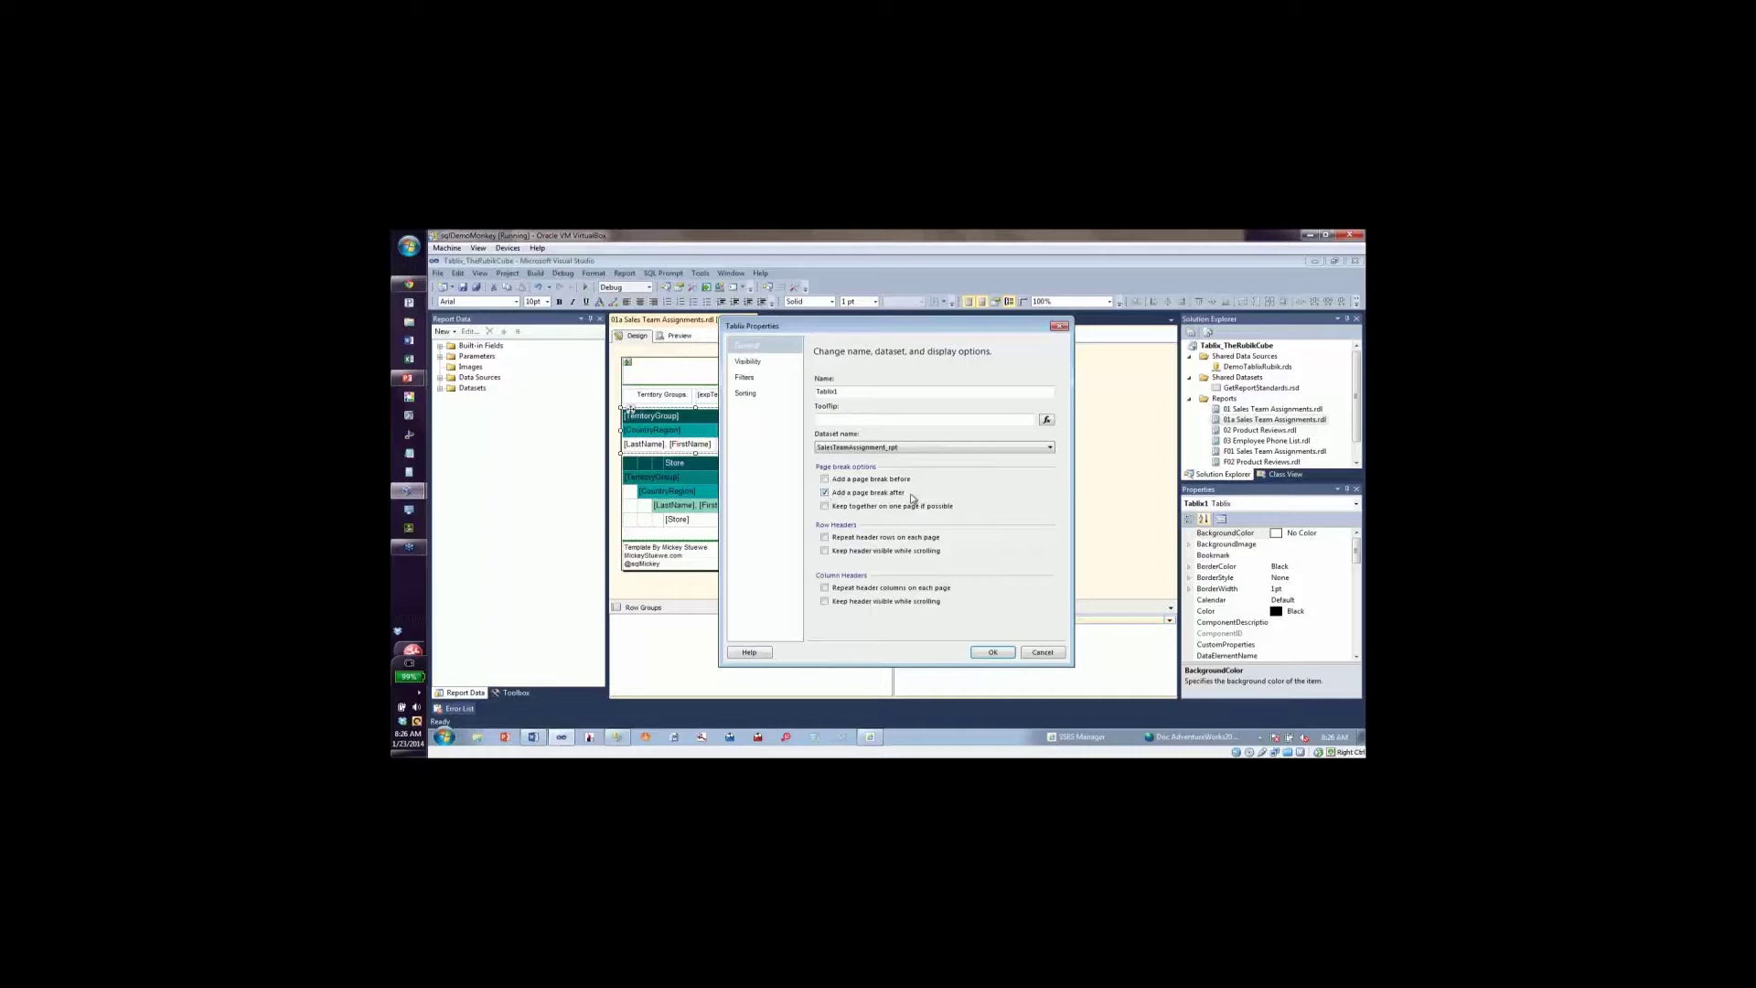
pyautogui.click(1000, 652)
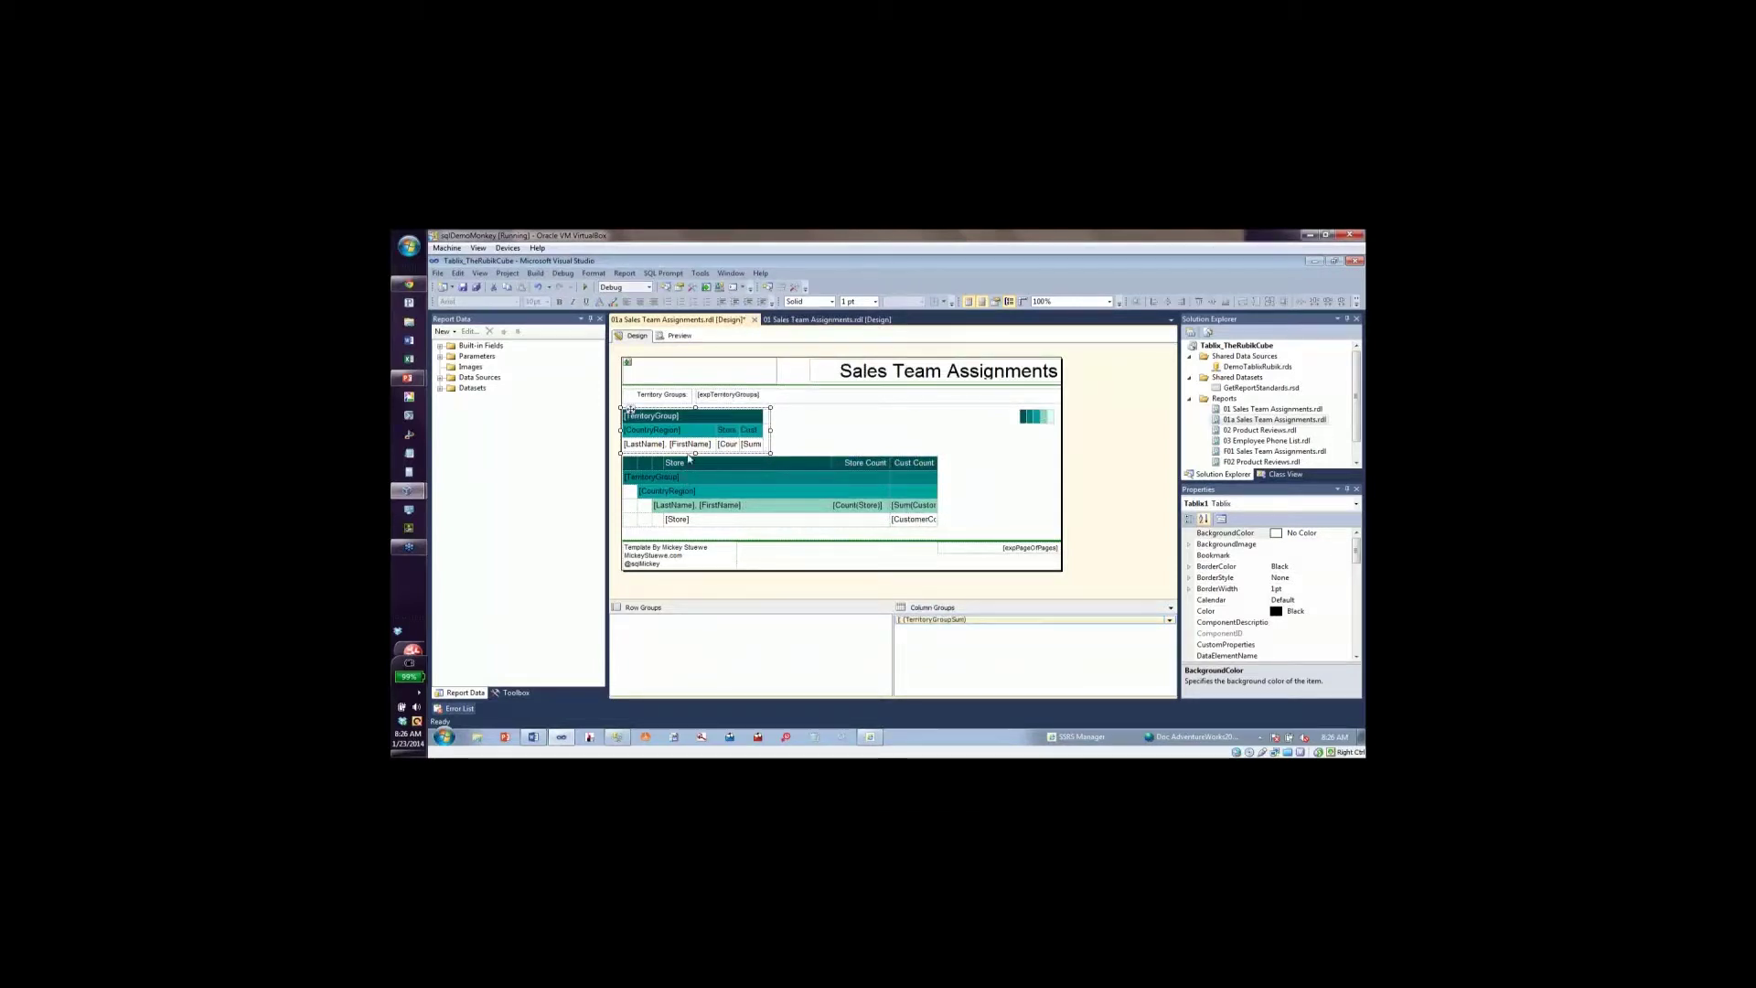
pyautogui.click(813, 450)
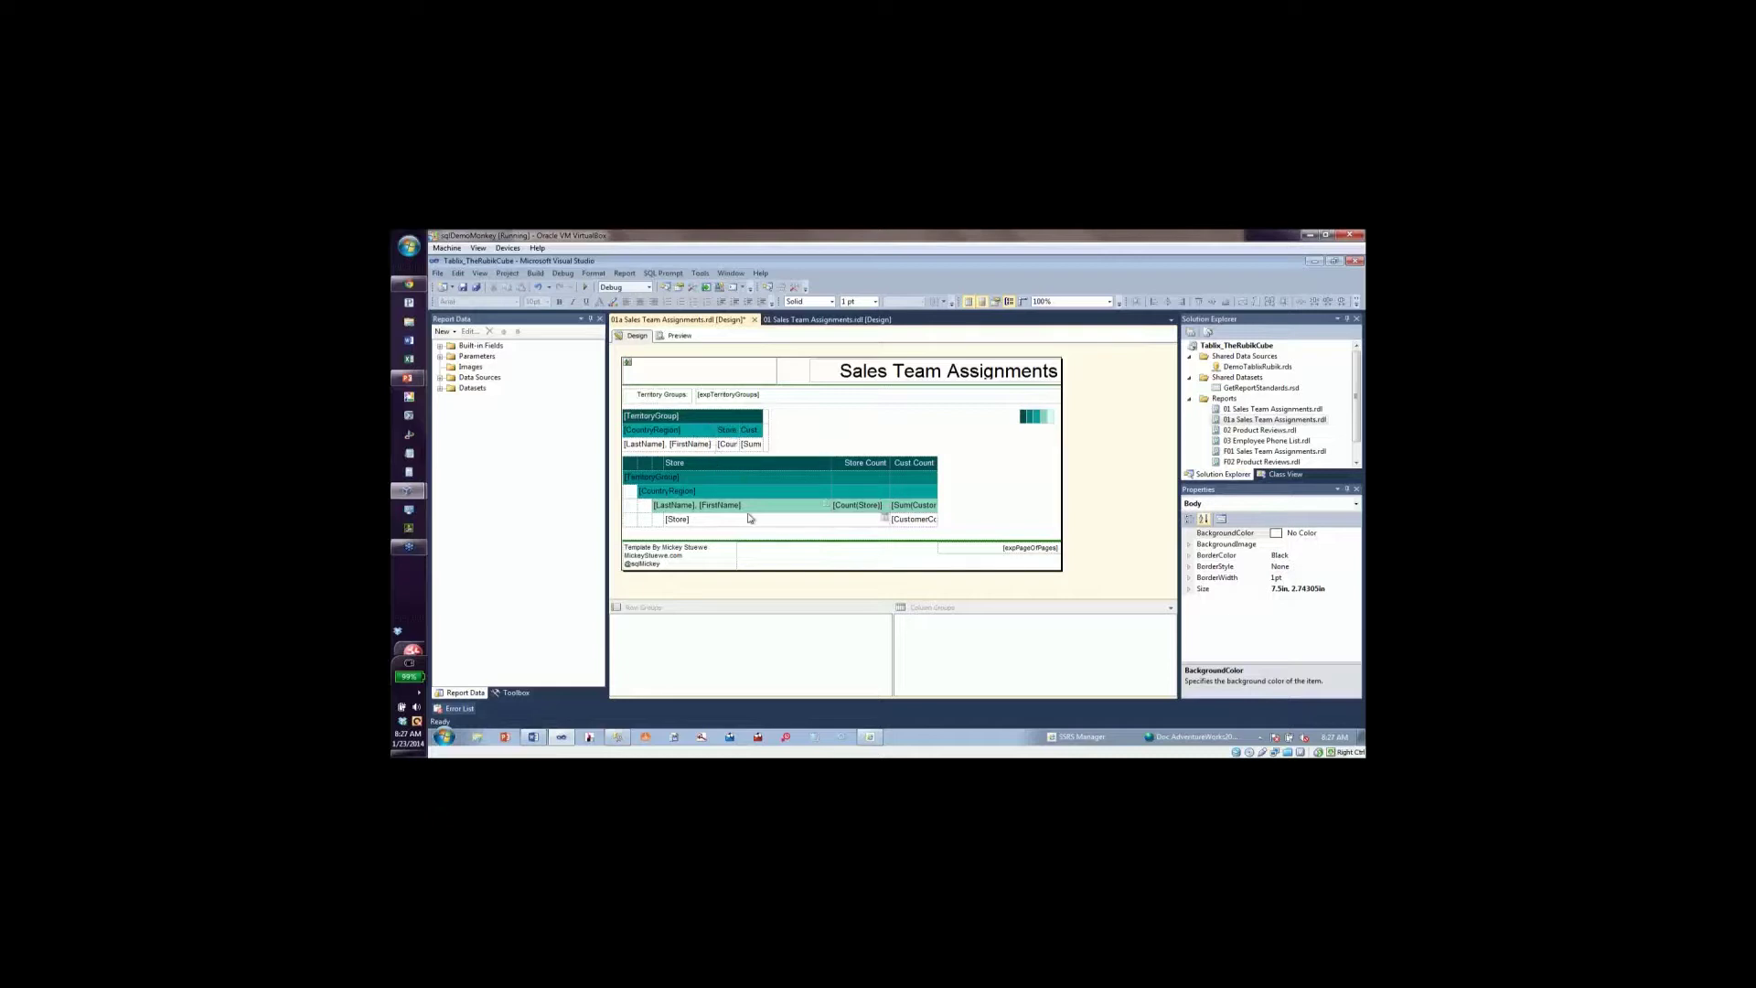
# Open the 02 Product Reviews report for design, then switch to the browser and view the published F02 Product Reviews report.
pyautogui.doubleClick(1246, 429)
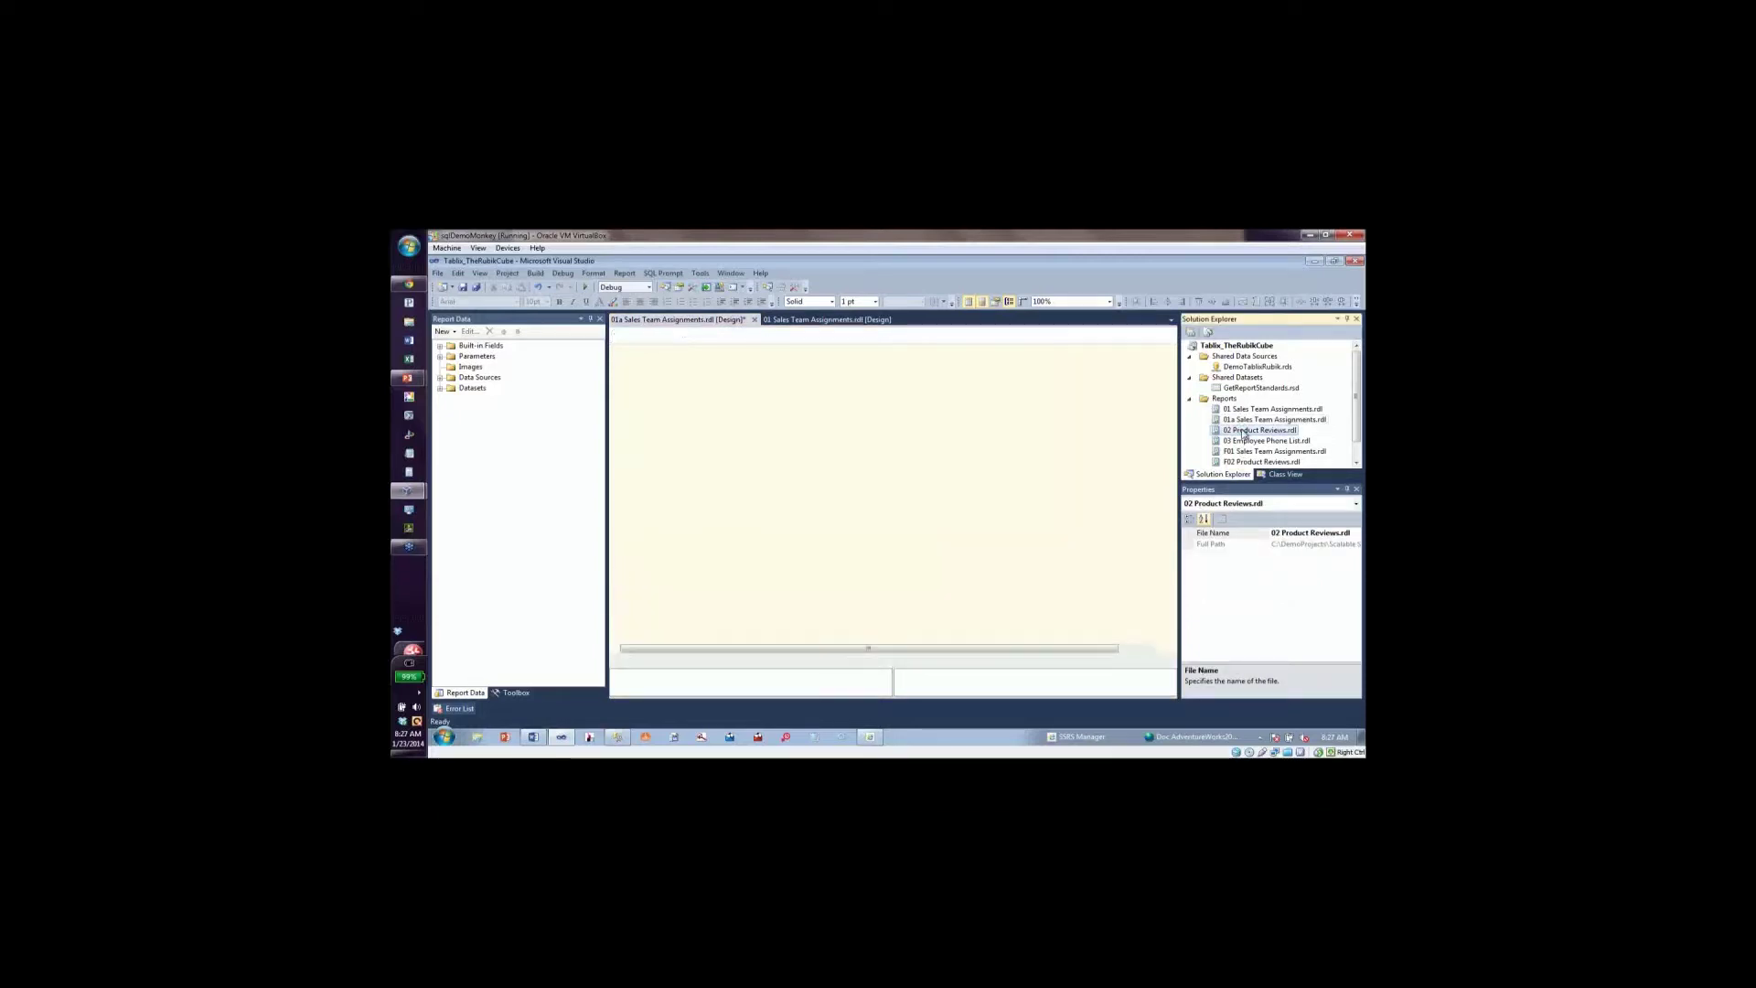
pyautogui.click(869, 739)
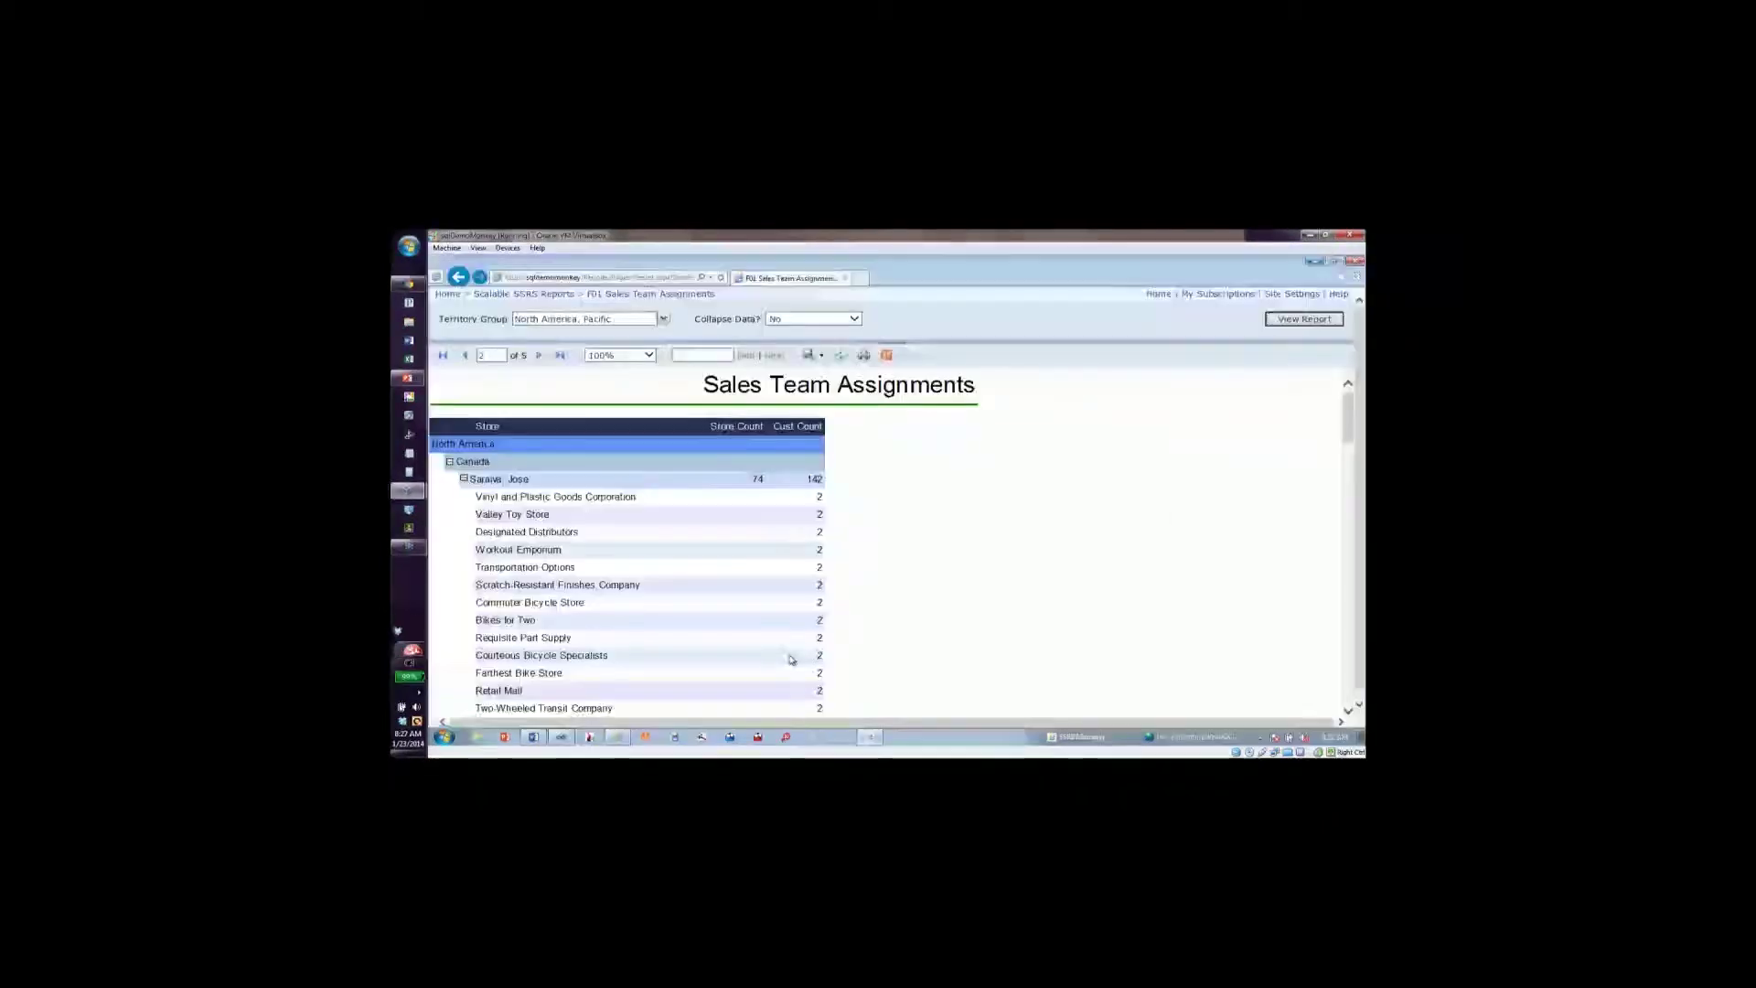
pyautogui.click(525, 295)
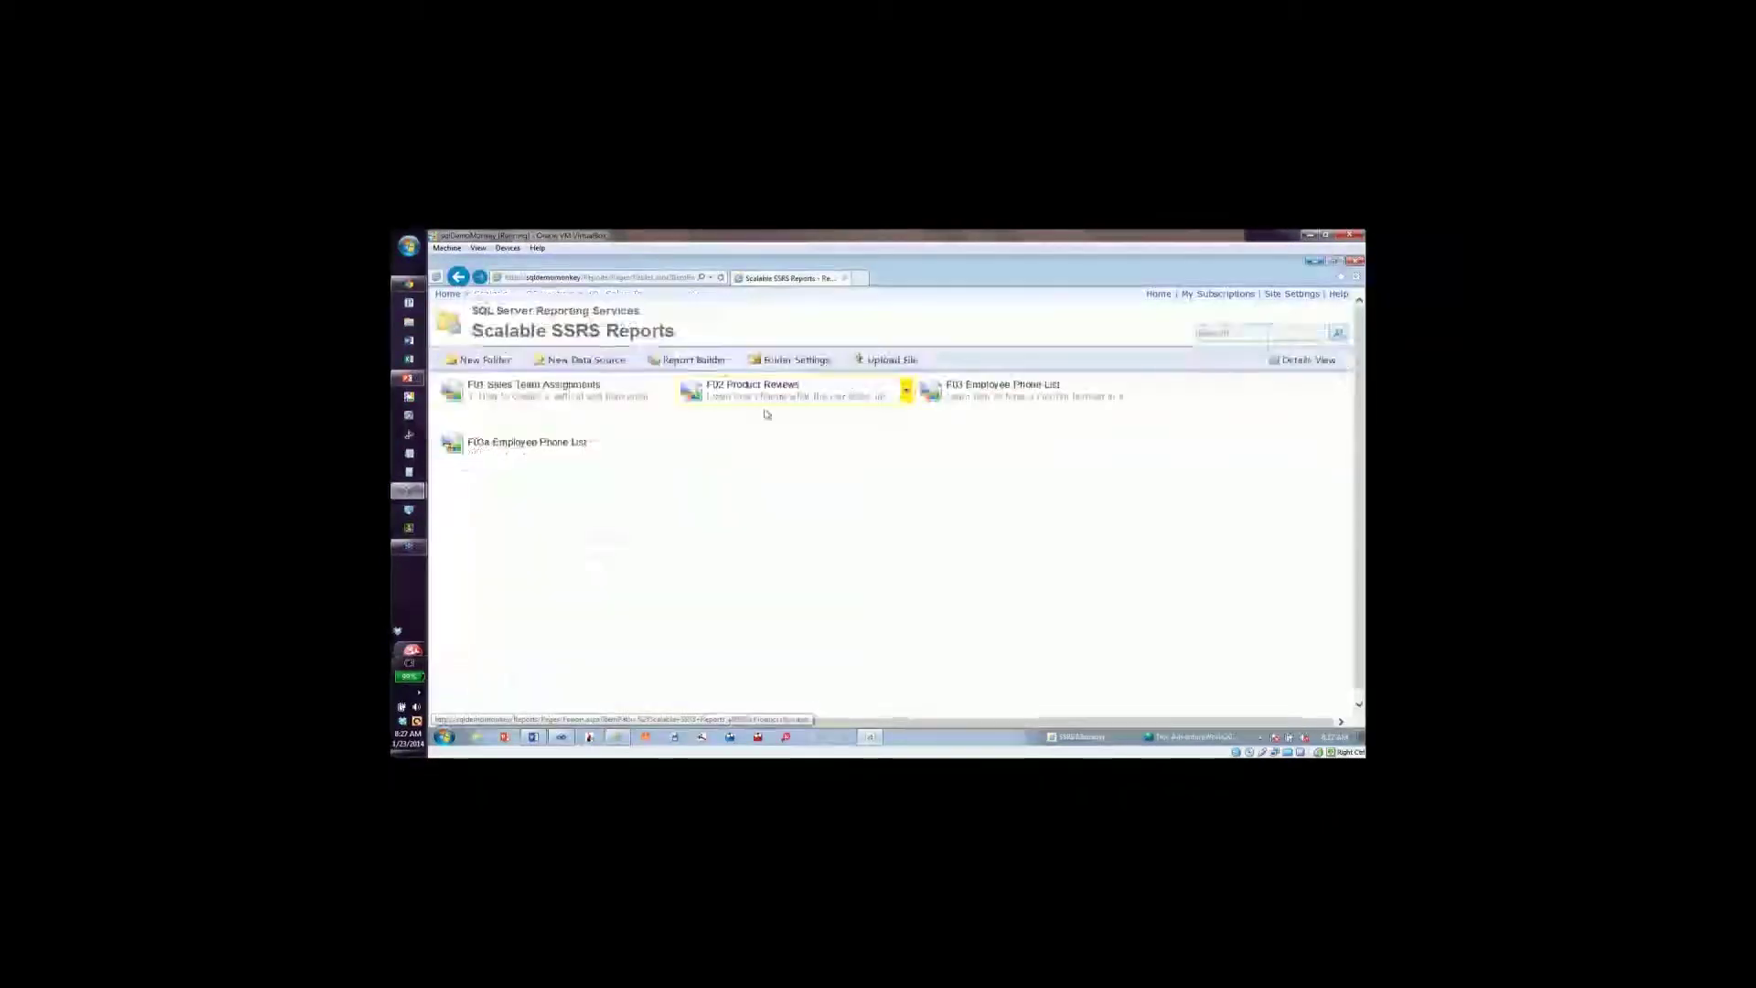
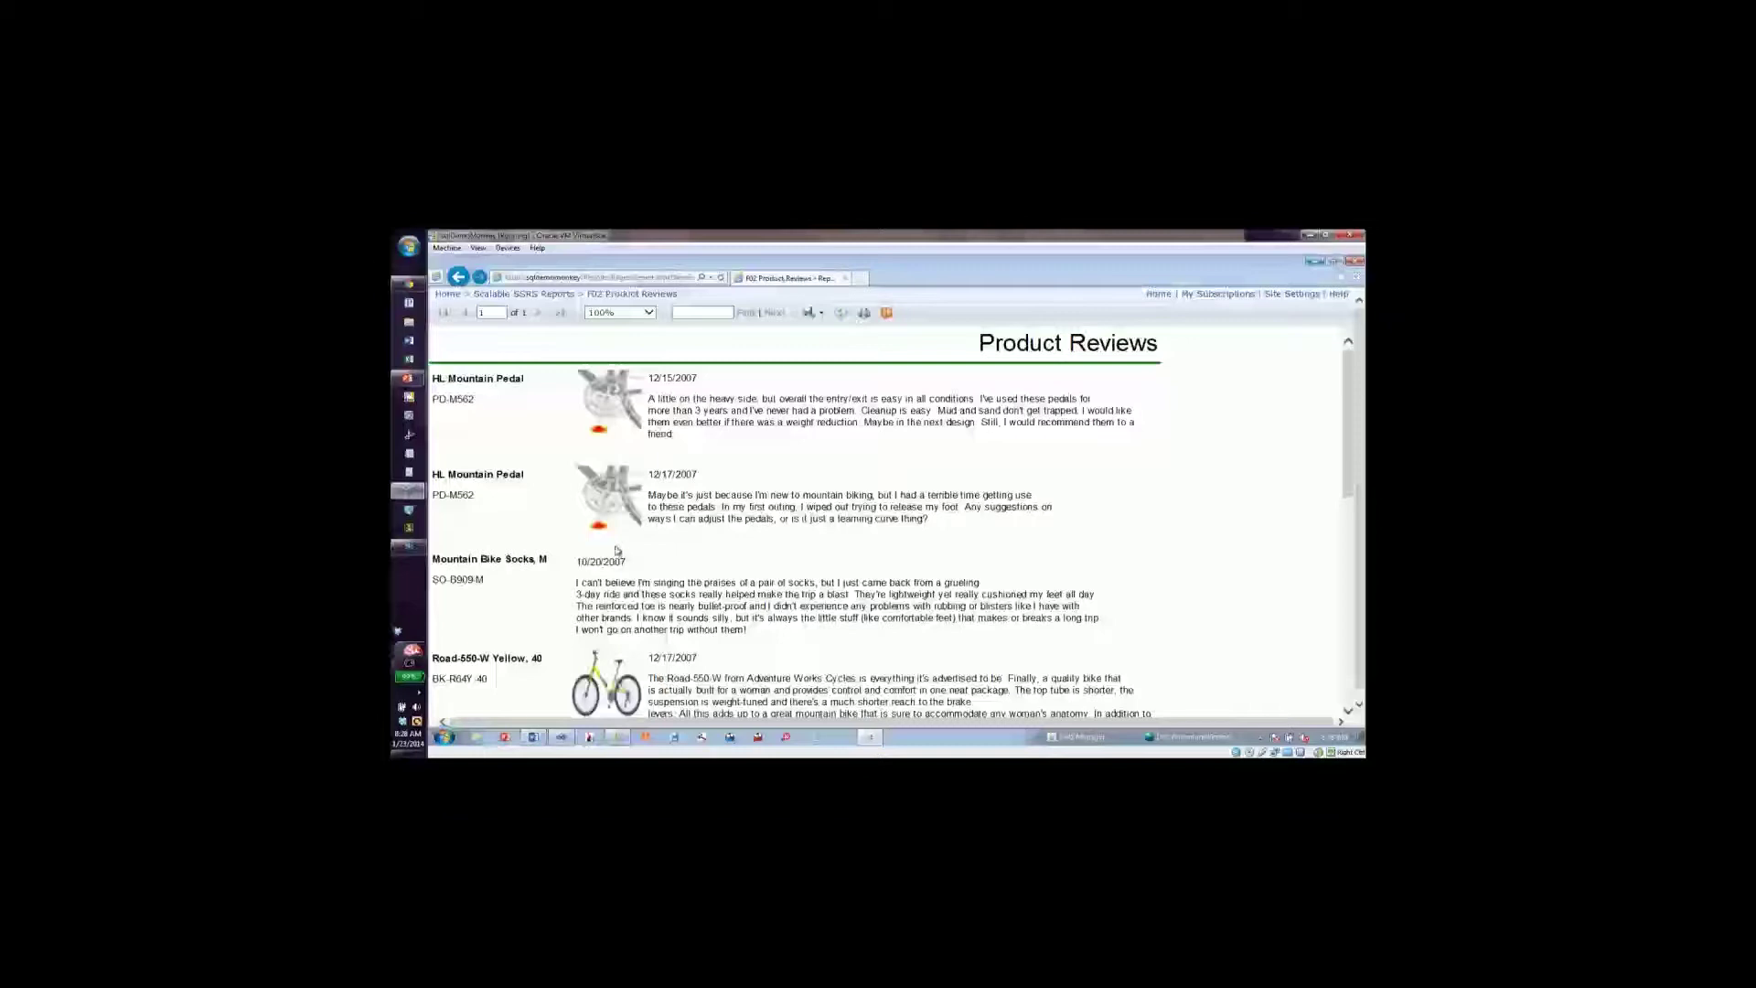
pyautogui.moveTo(571, 546); pyautogui.dragTo(652, 647)
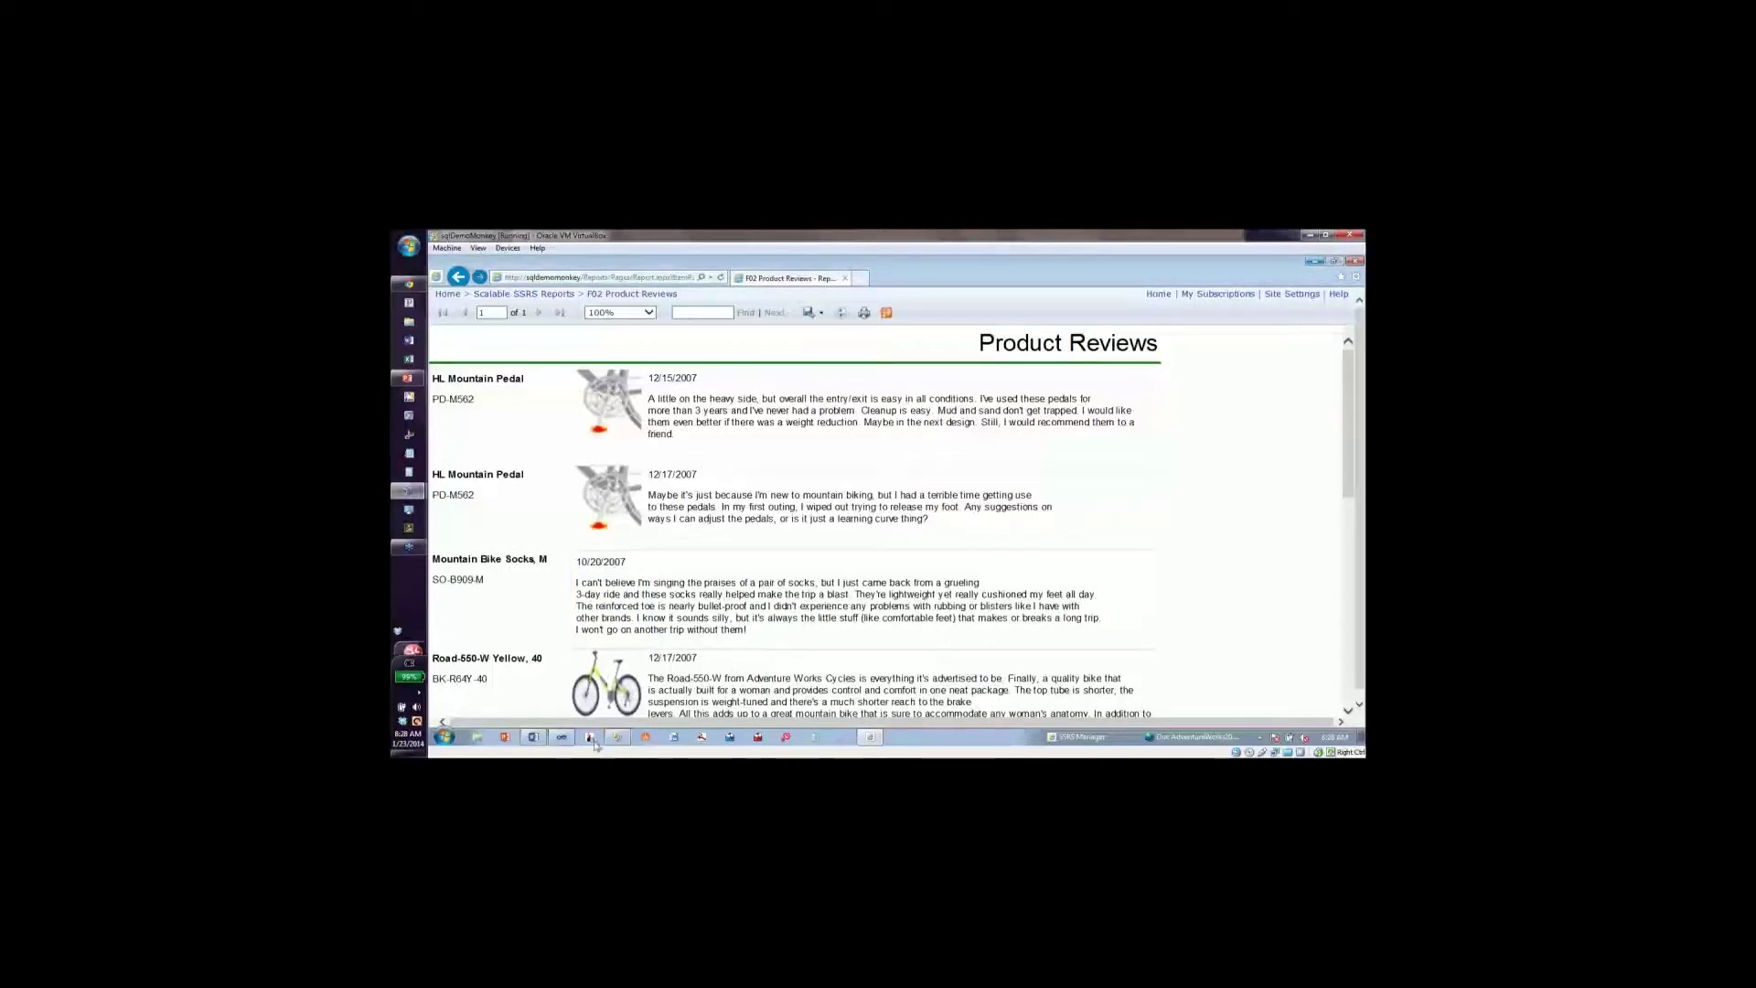
# Switch to Visual Studio, insert a table in the Product Reviews body and move it just below the colour swatches.
pyautogui.click(561, 738)
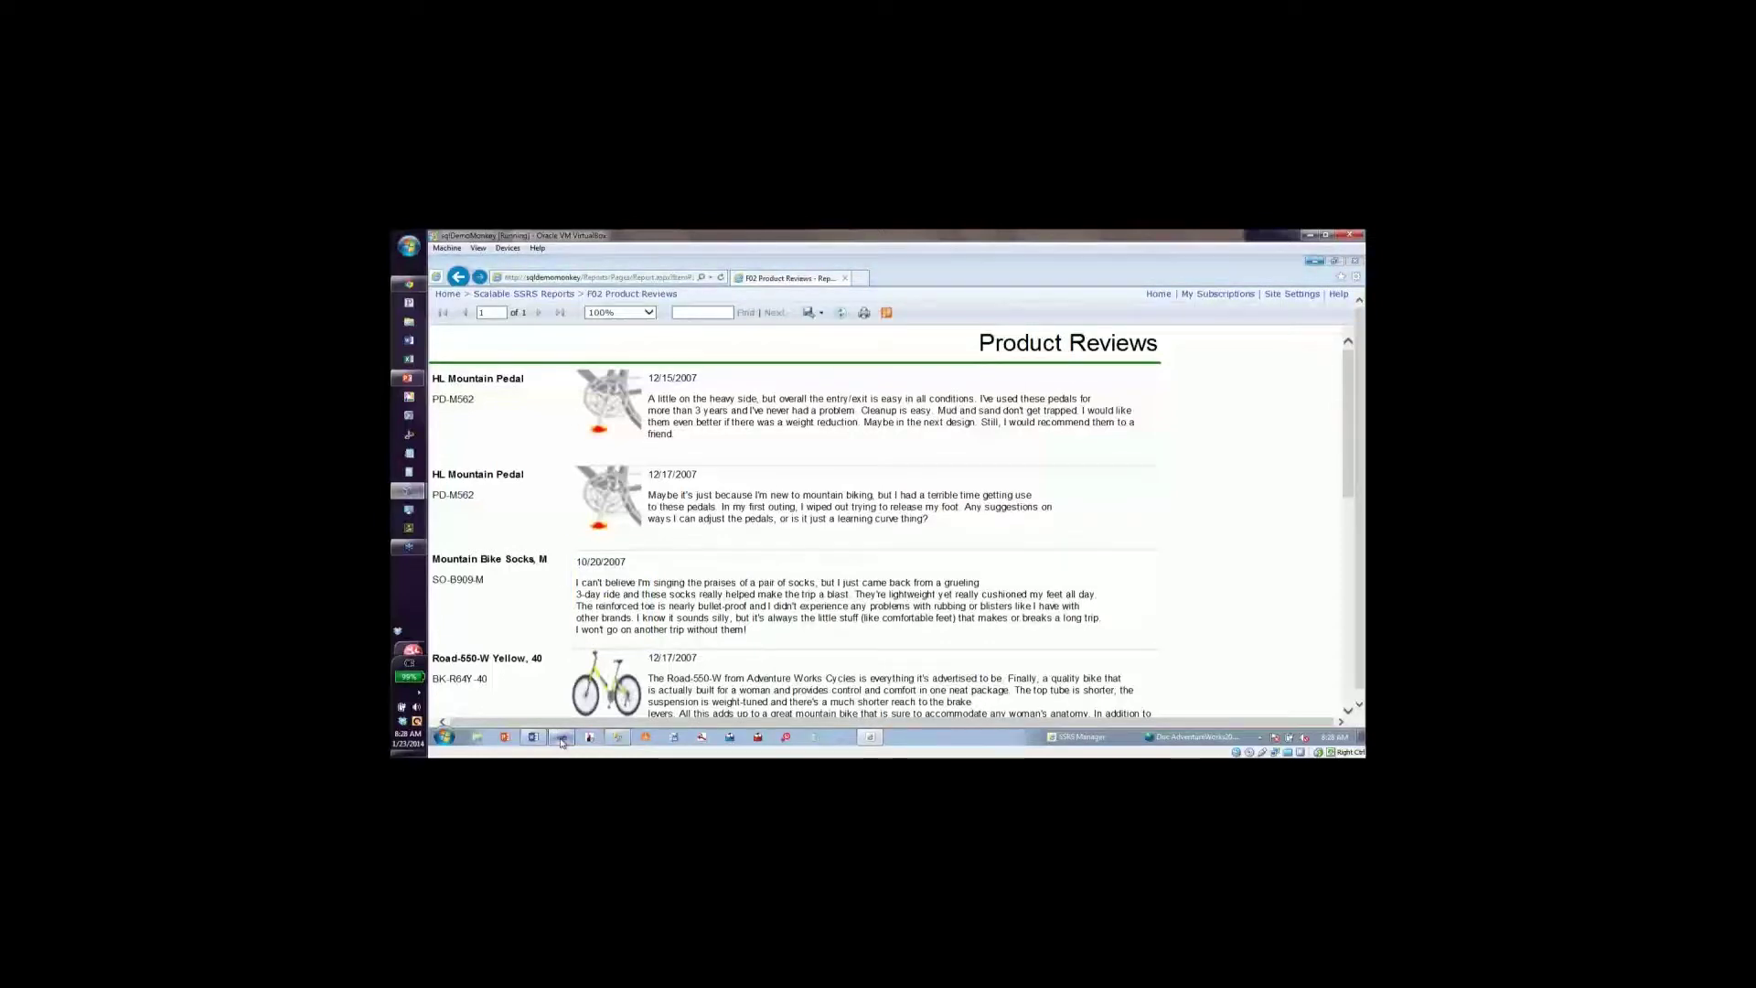
pyautogui.click(509, 693)
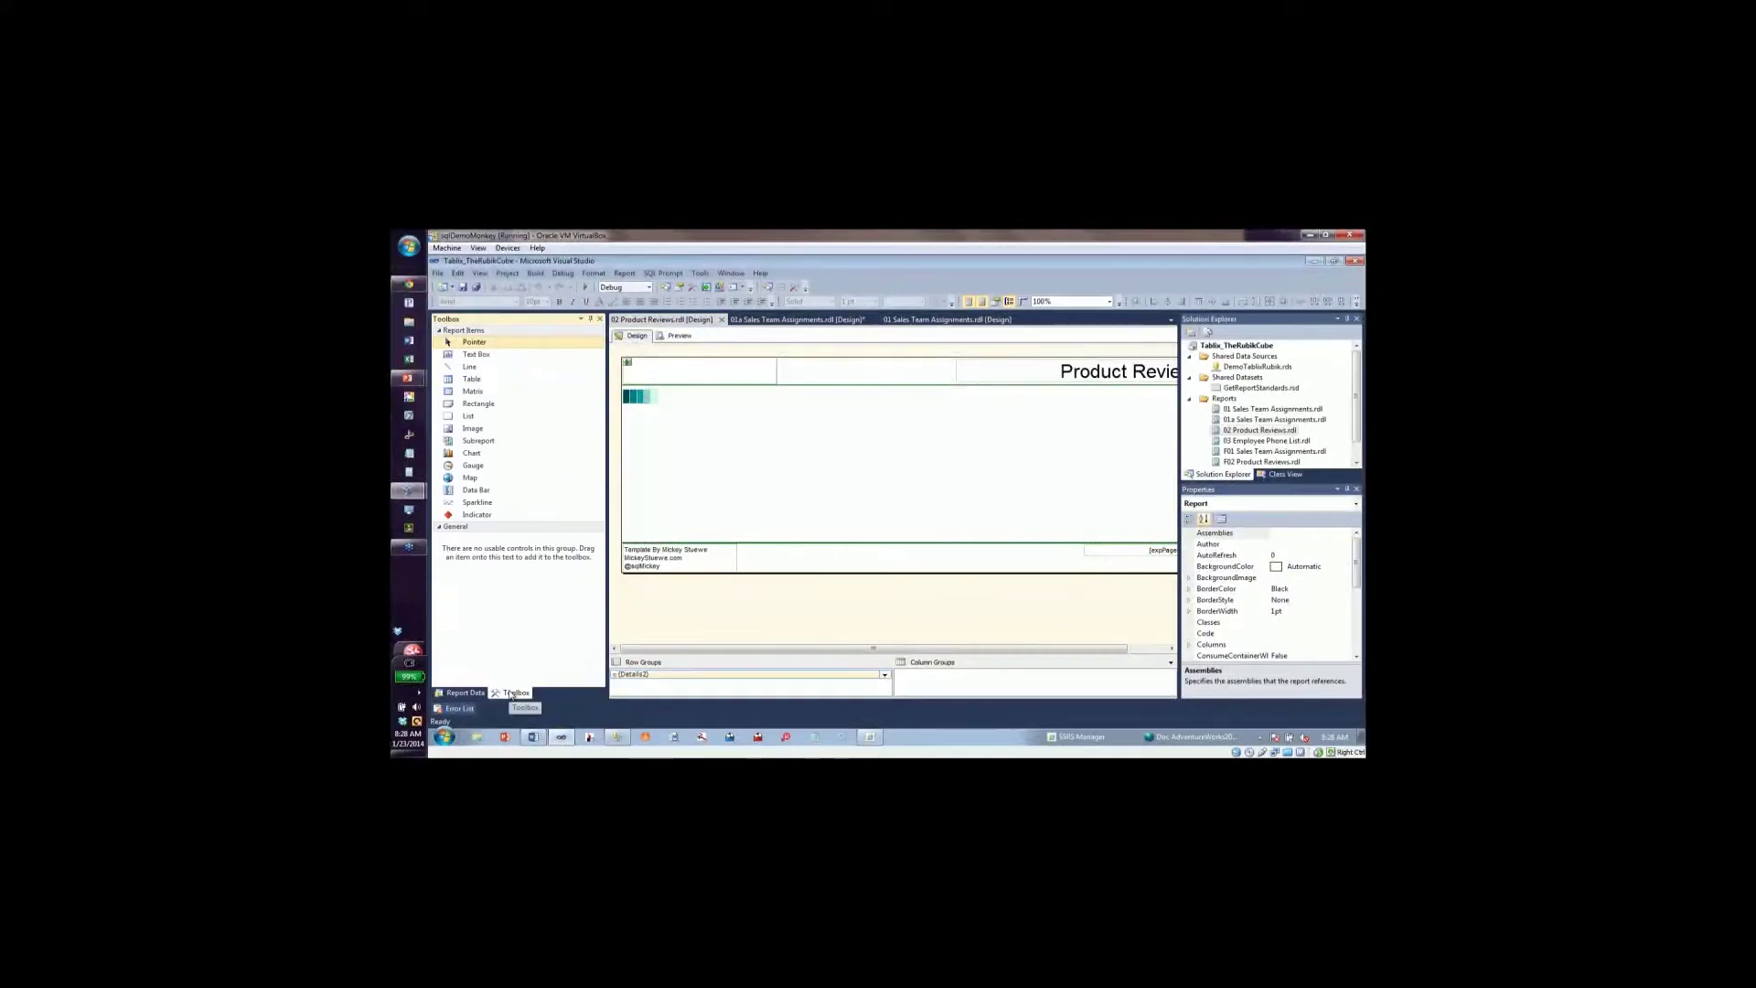
pyautogui.doubleClick(472, 379)
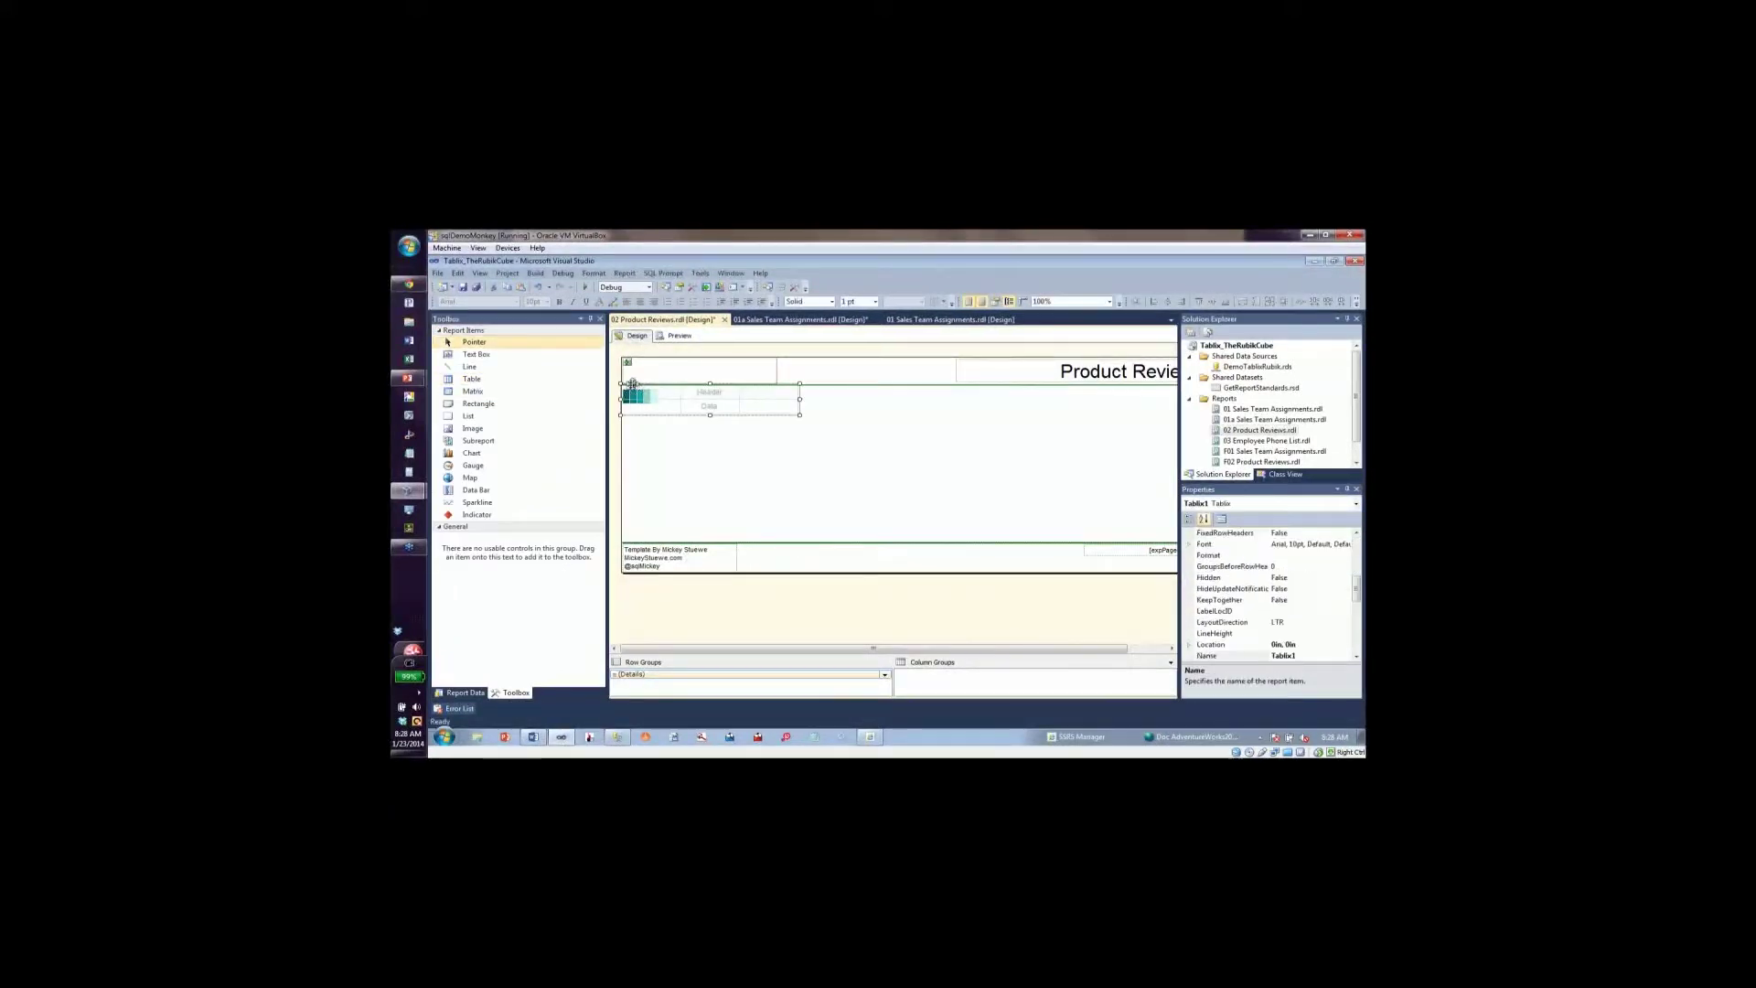
pyautogui.moveTo(644, 399); pyautogui.dragTo(644, 428)
pyautogui.click(643, 424)
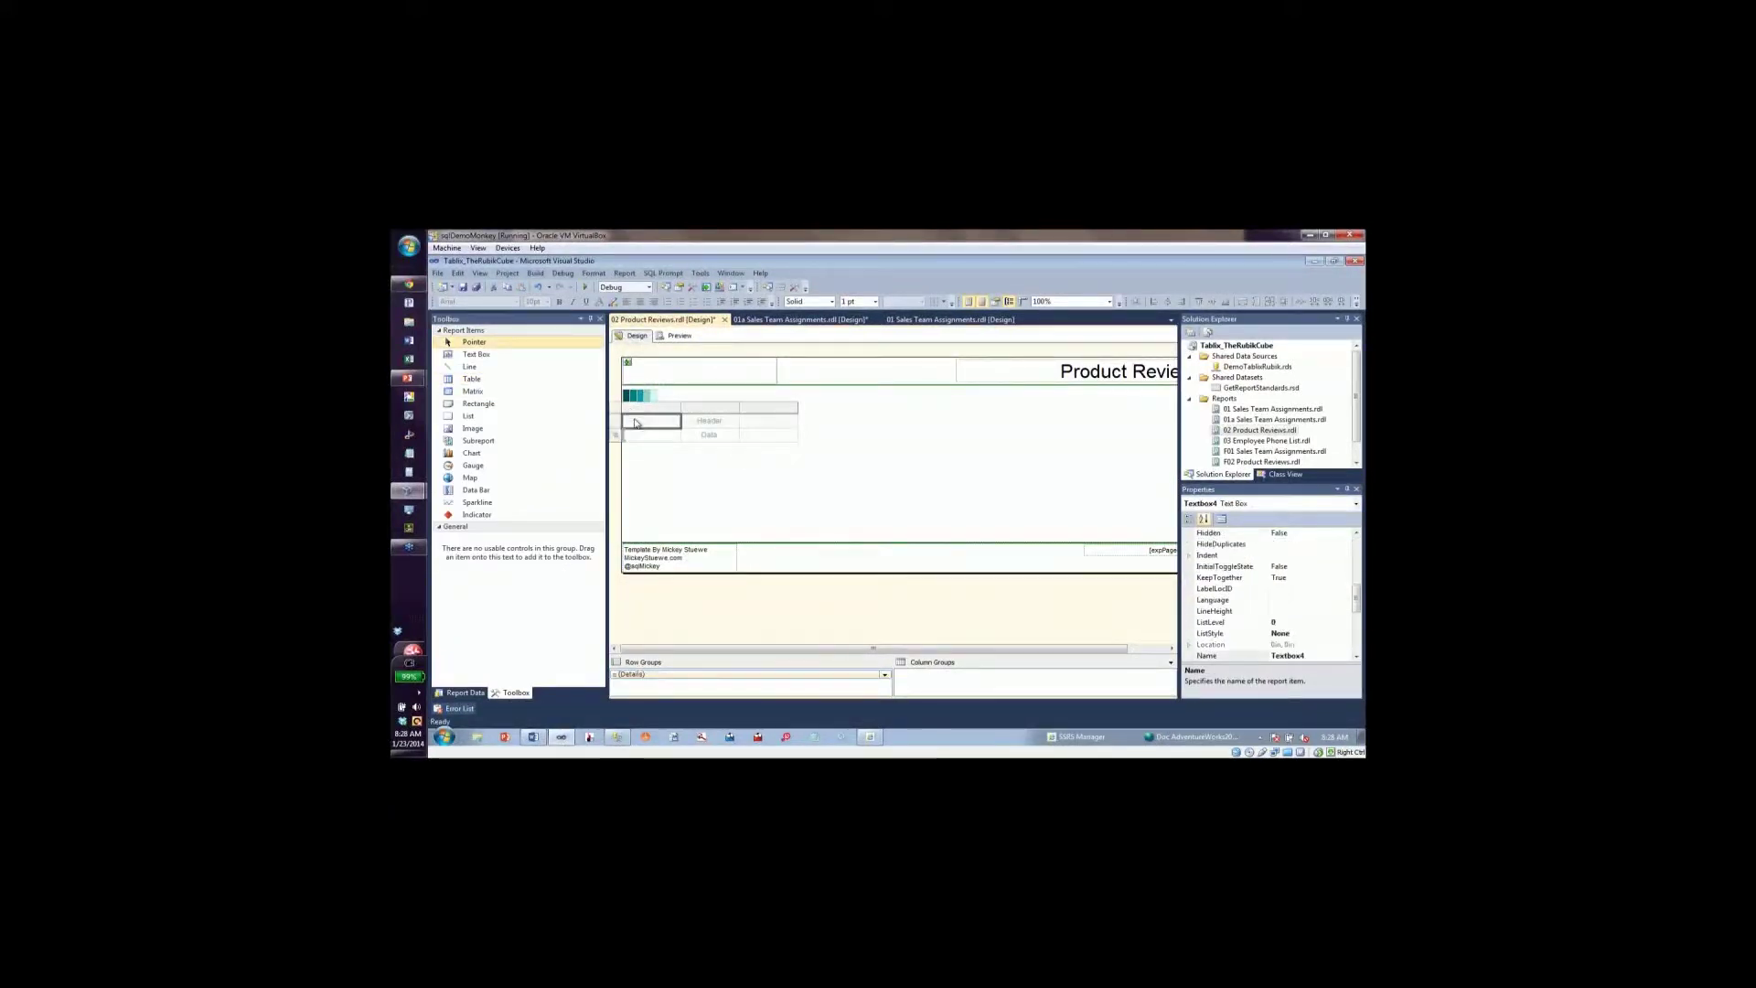
# Assign the product reviews with images dataset to the new table in its Tablix Properties.
pyautogui.click(615, 408)
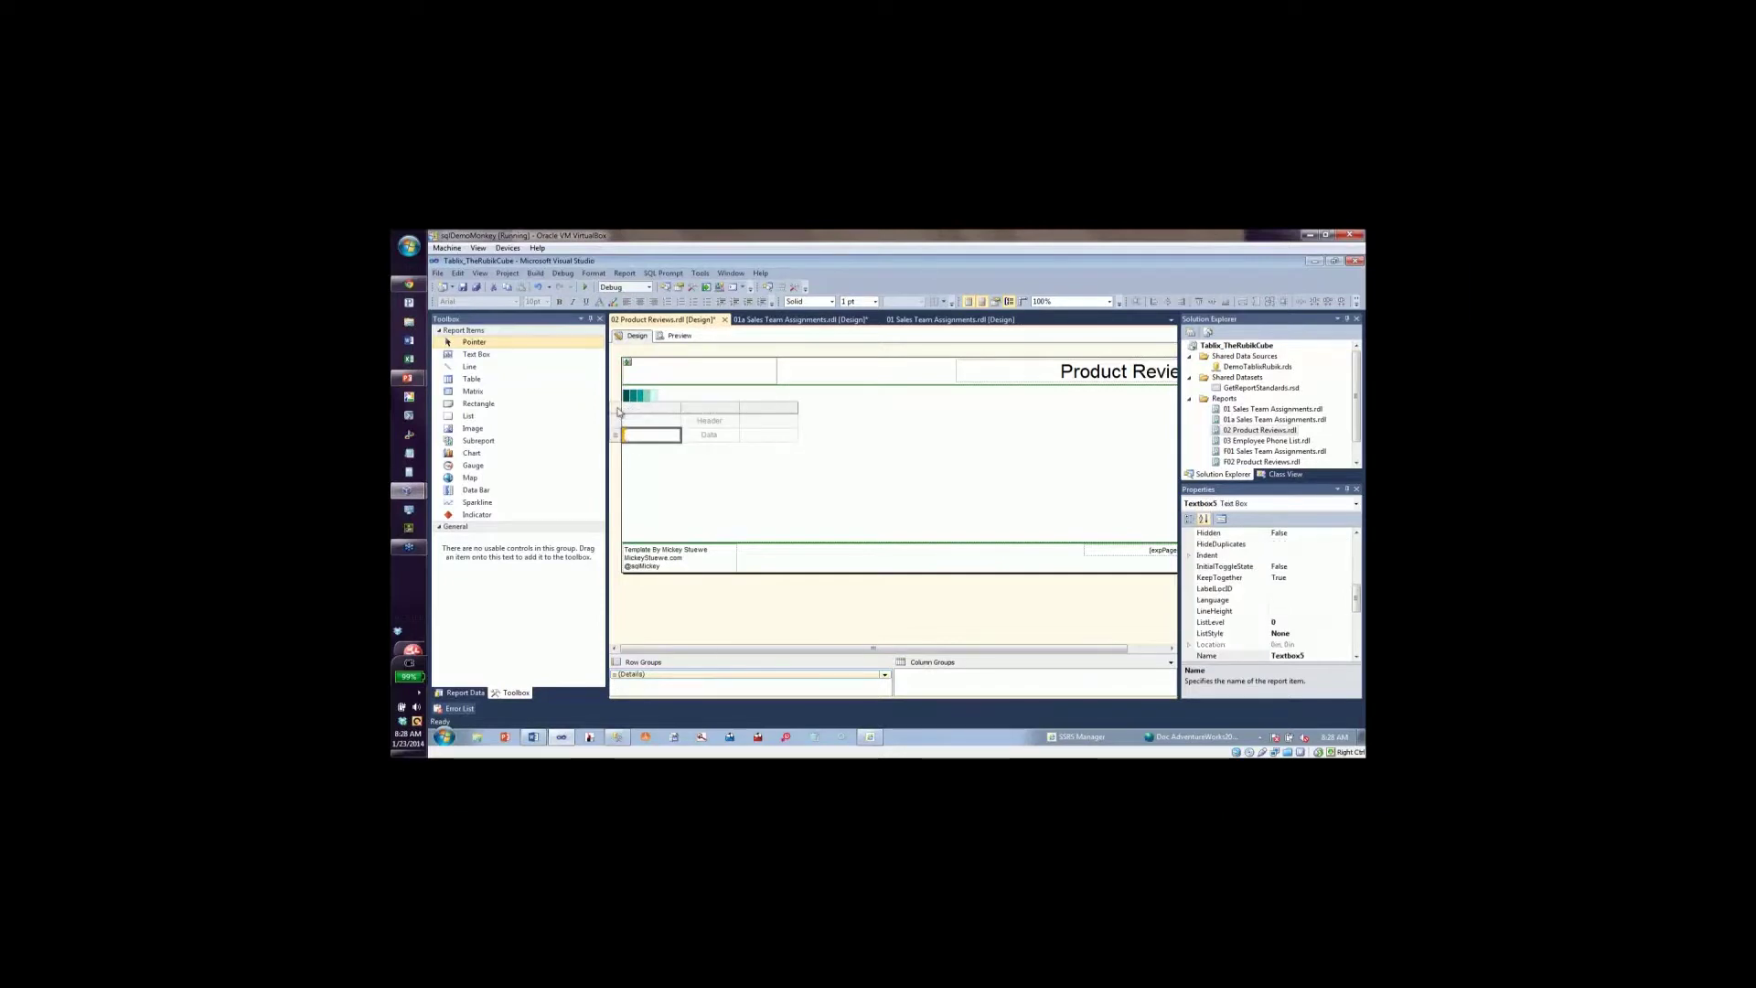
pyautogui.rightClick(618, 409)
pyautogui.click(669, 508)
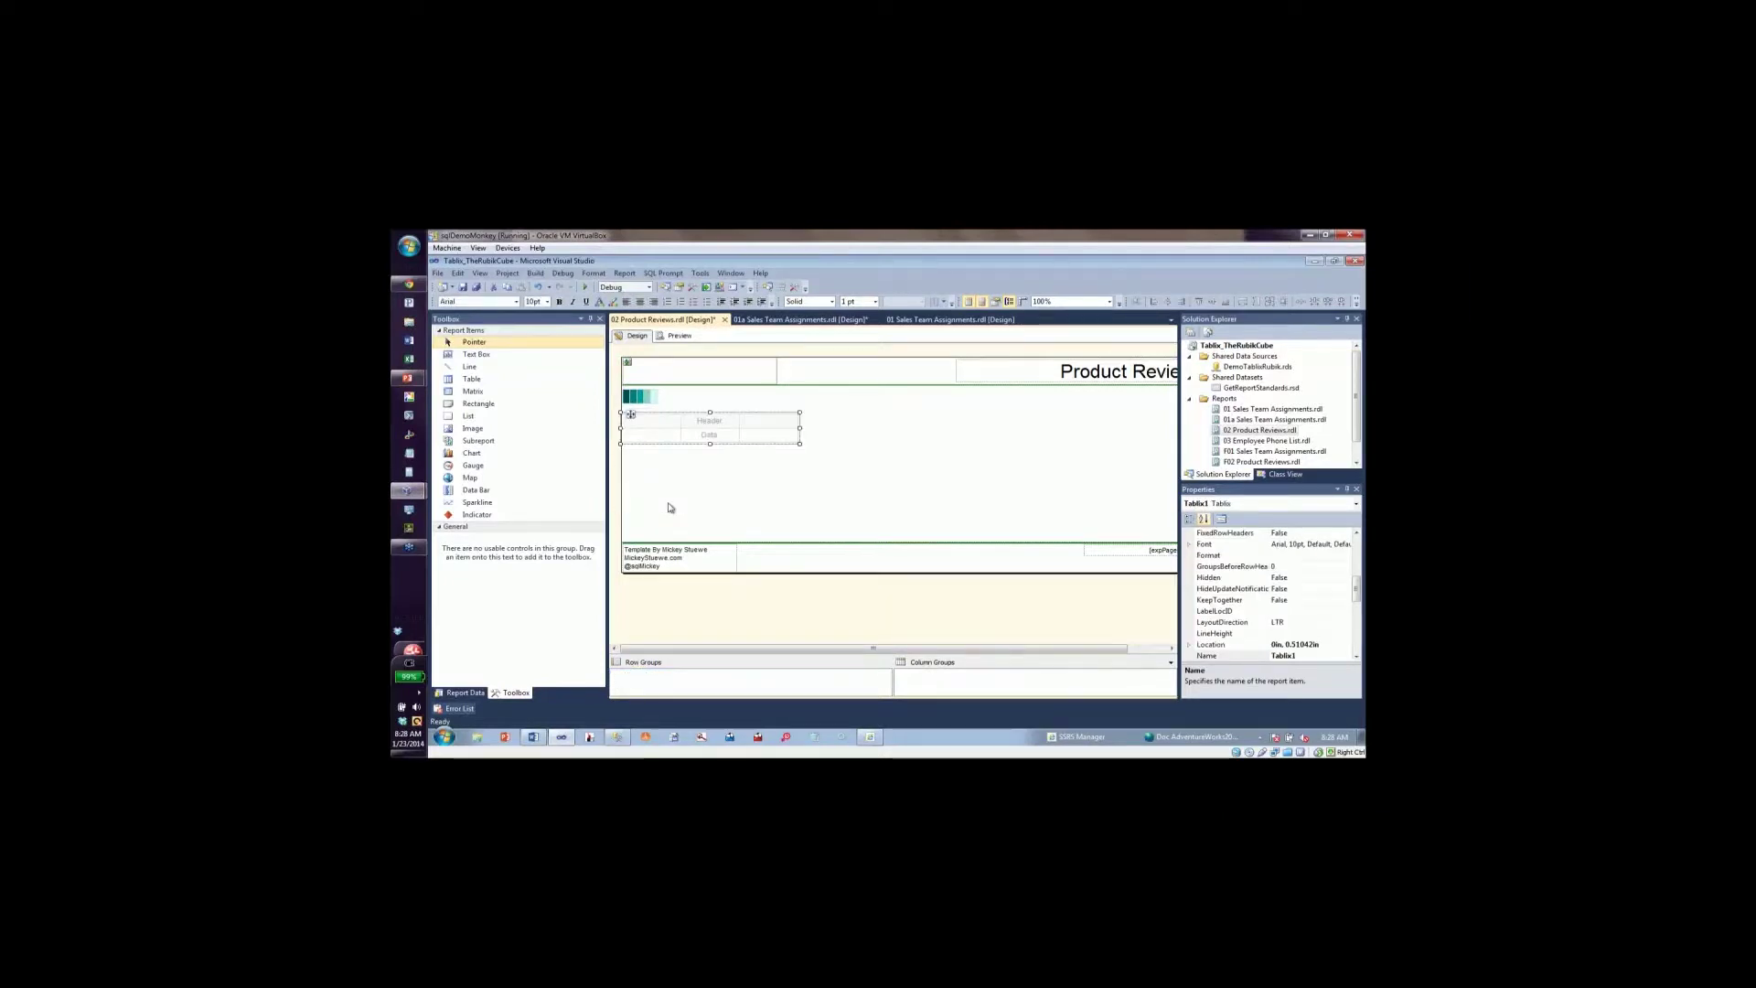
pyautogui.click(952, 446)
pyautogui.click(955, 466)
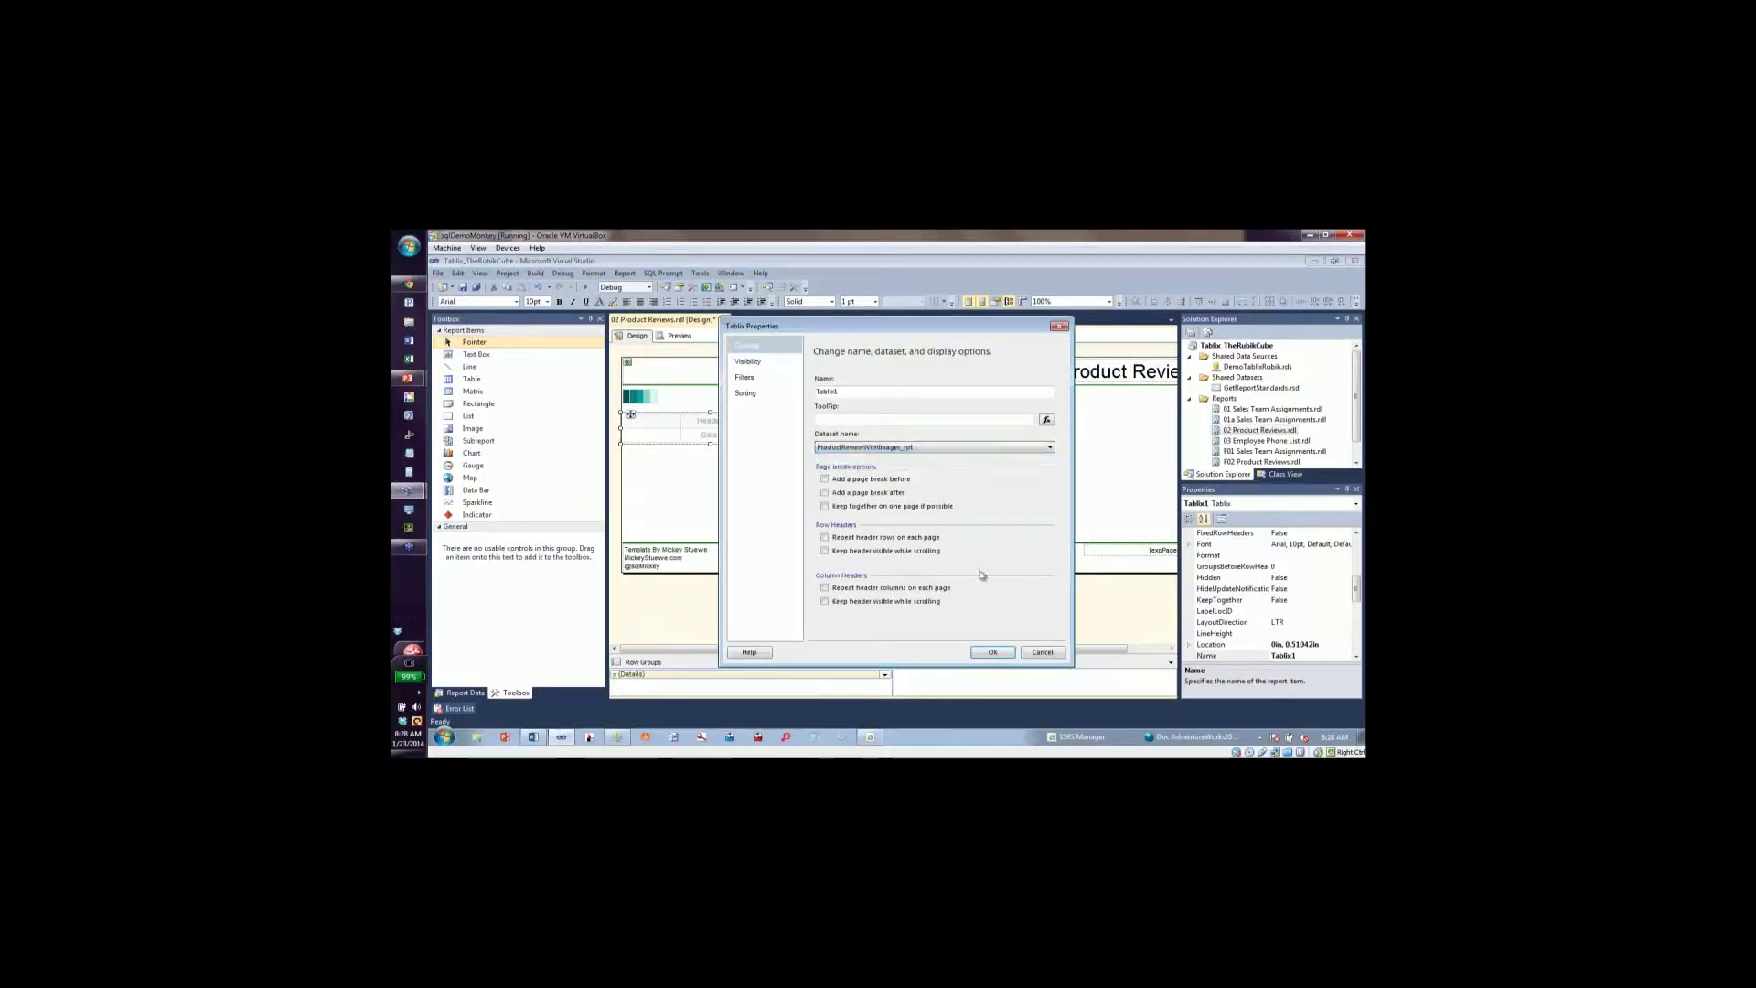
pyautogui.click(989, 651)
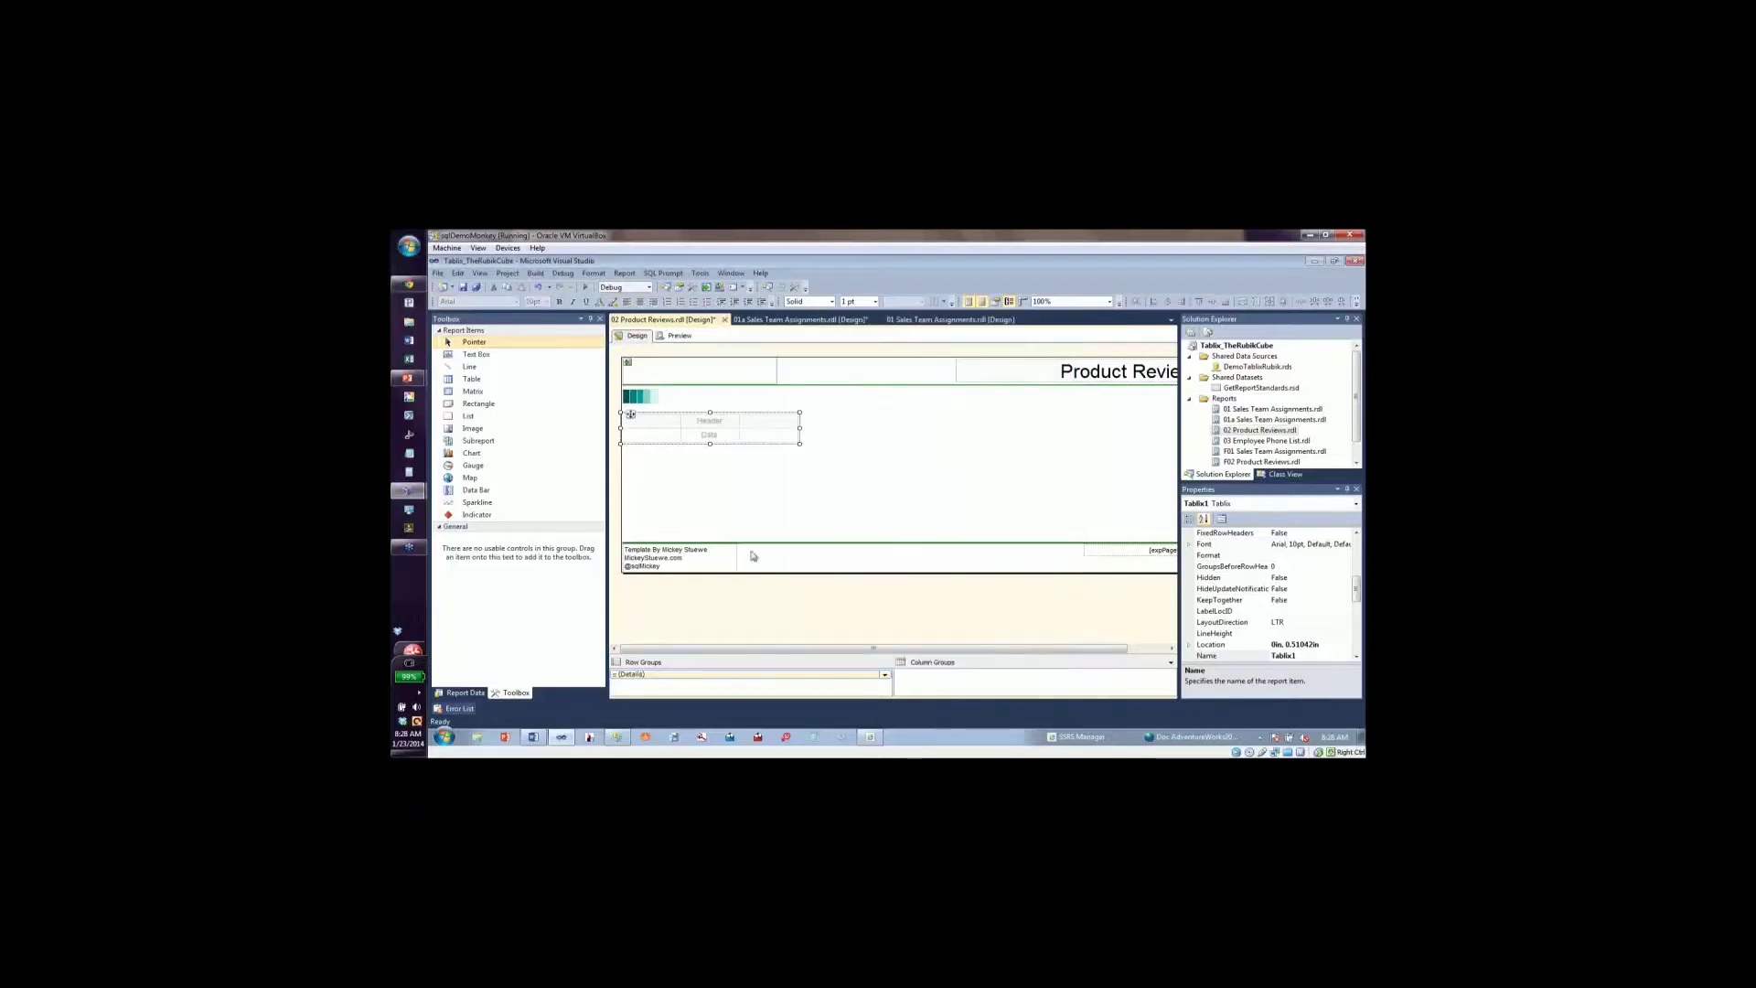
# Insert a second detail row inside the group, below the table's existing detail row.
pyautogui.click(662, 440)
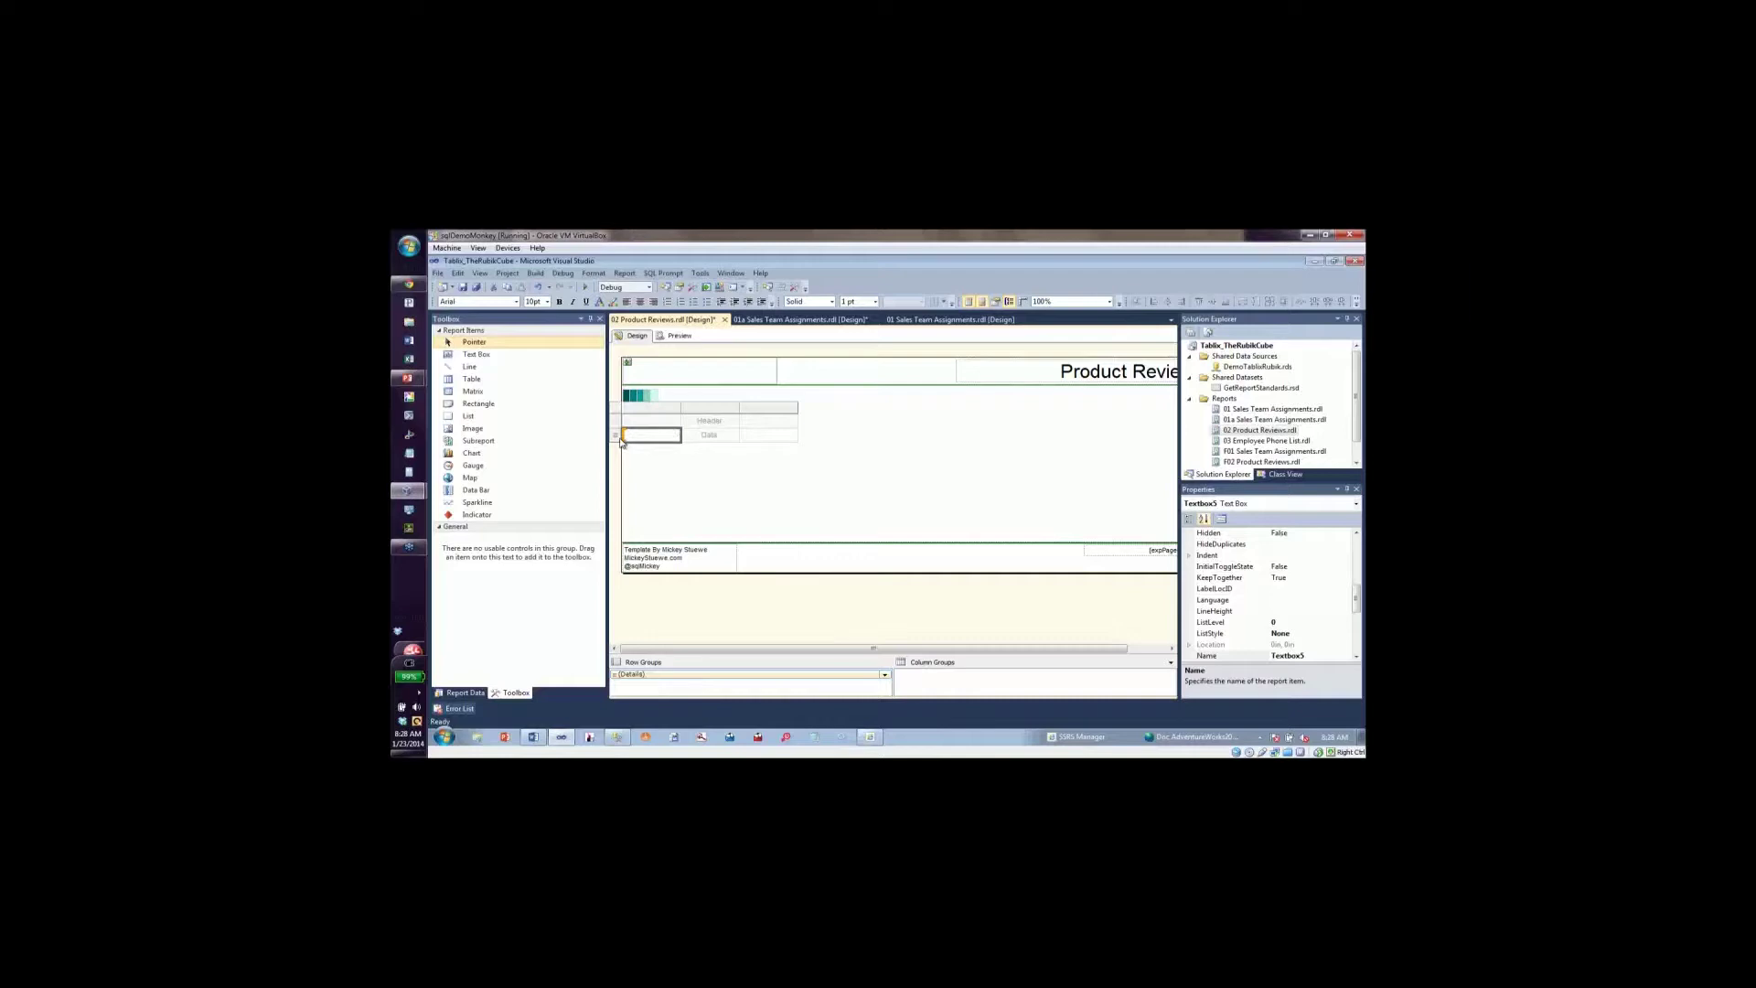
pyautogui.rightClick(621, 441)
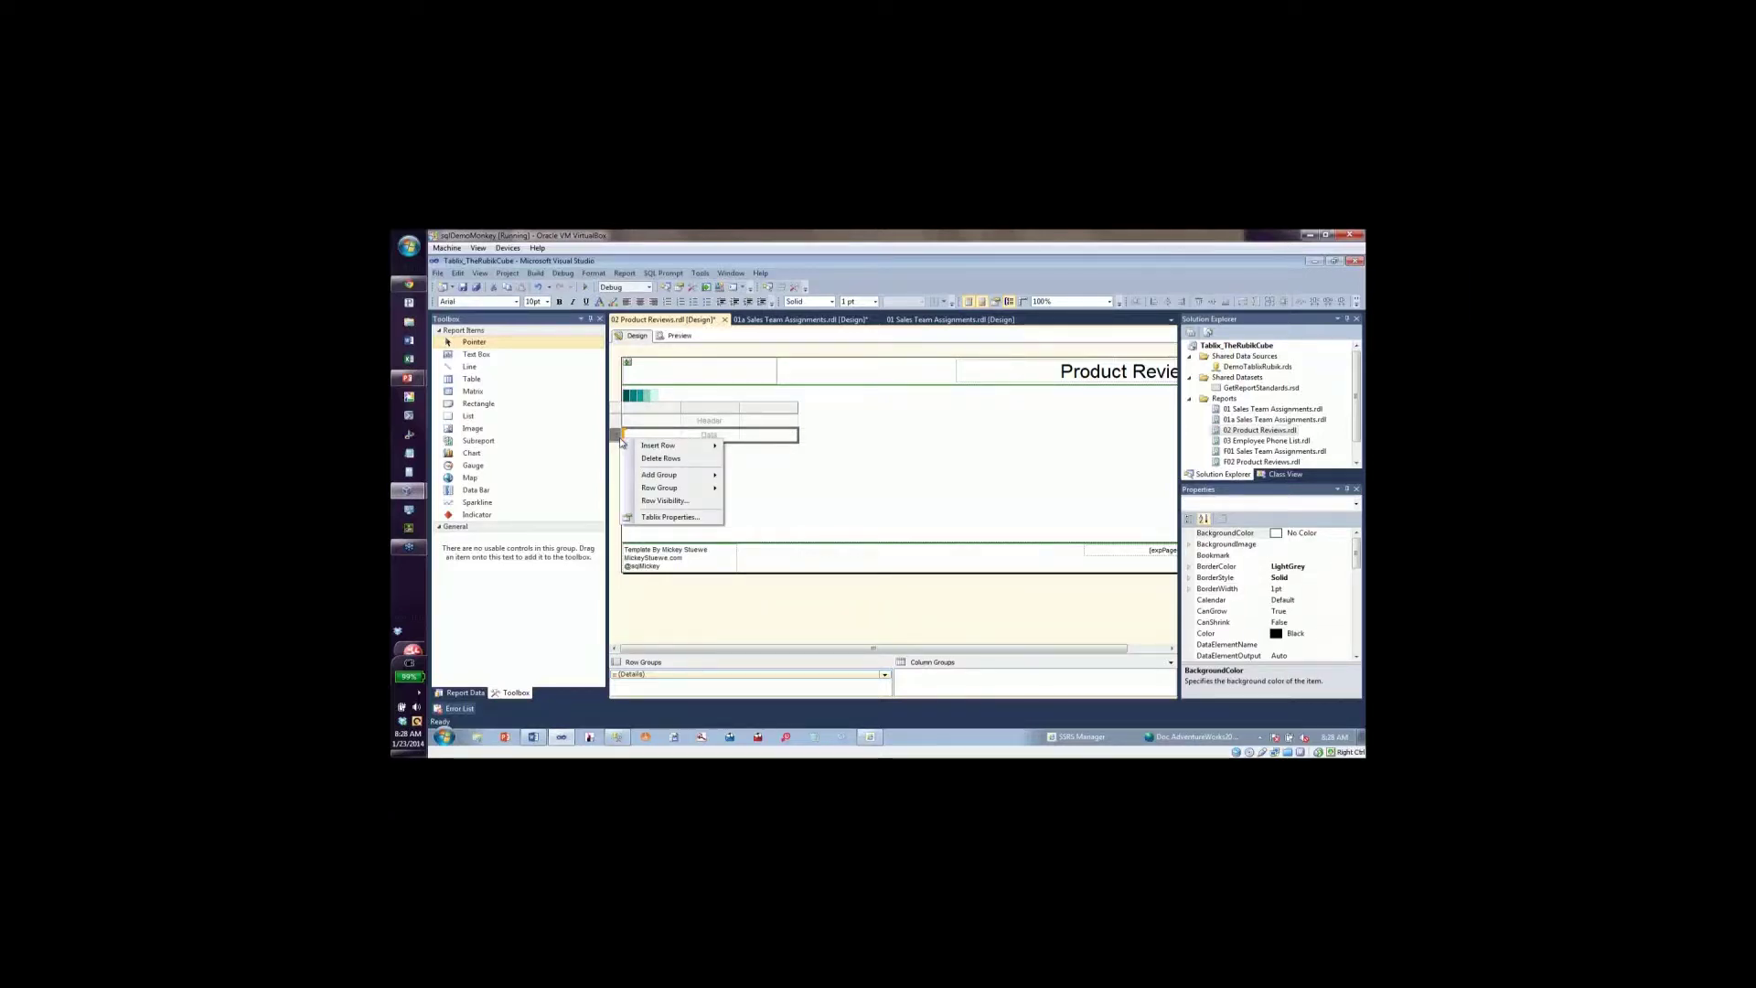
pyautogui.moveTo(677, 445)
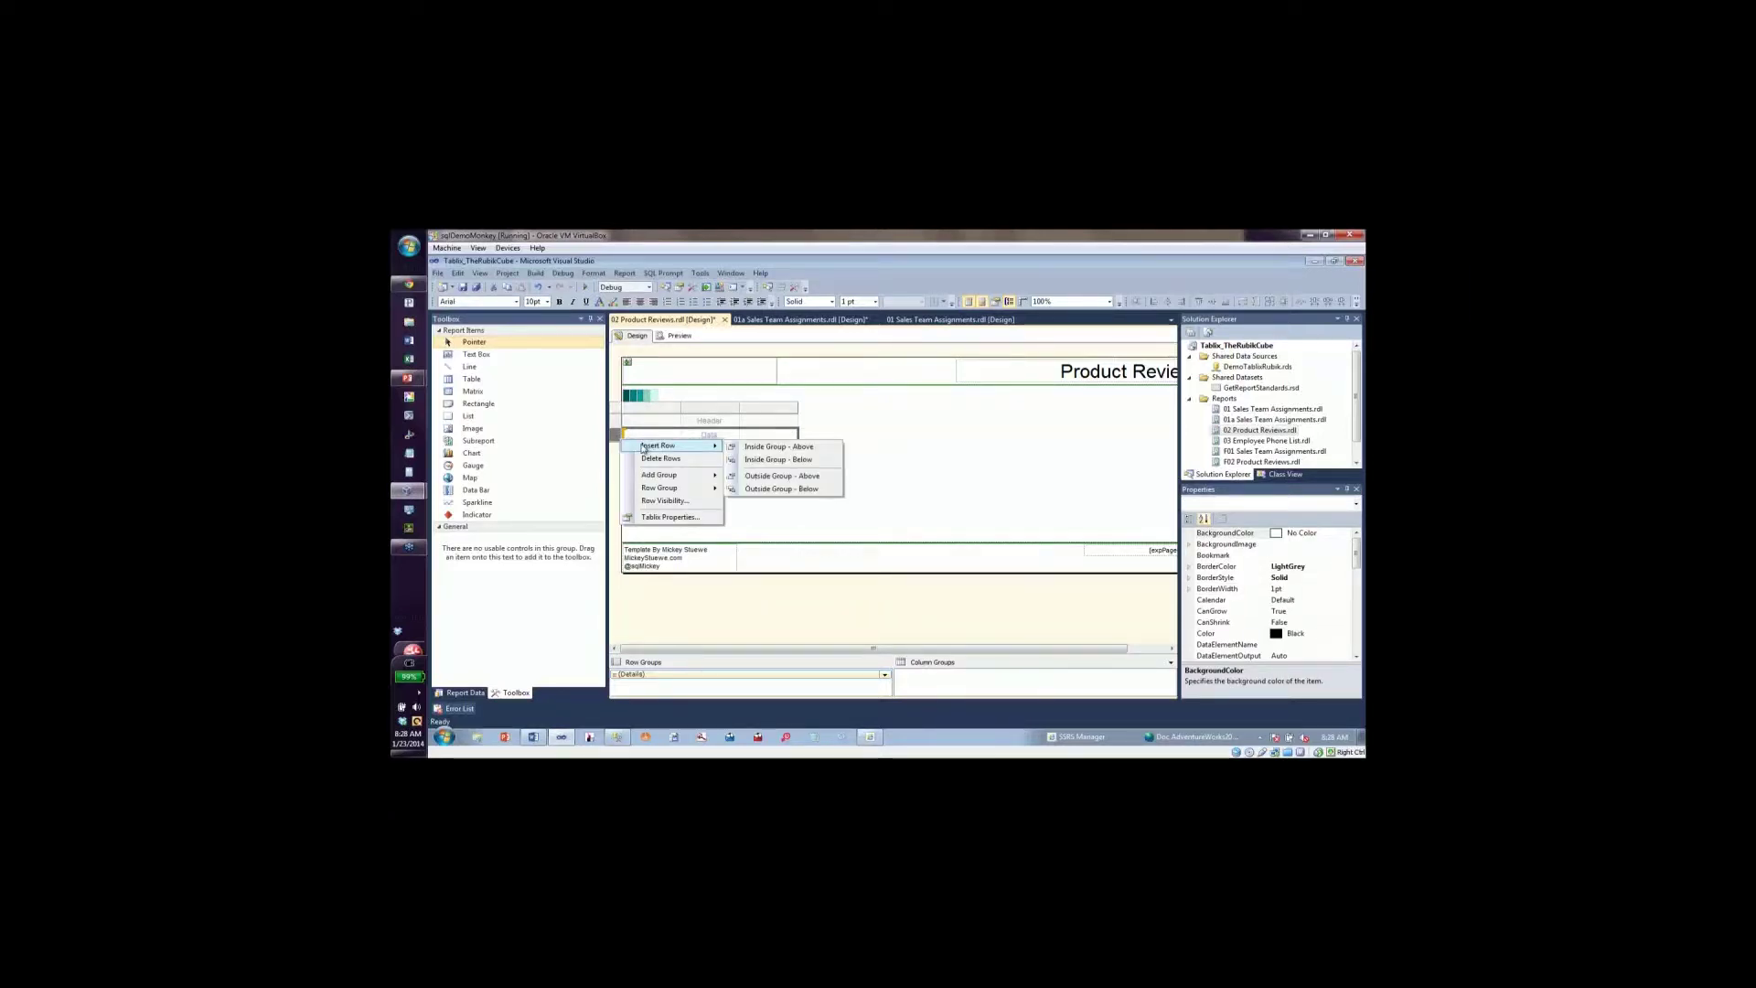
pyautogui.click(779, 460)
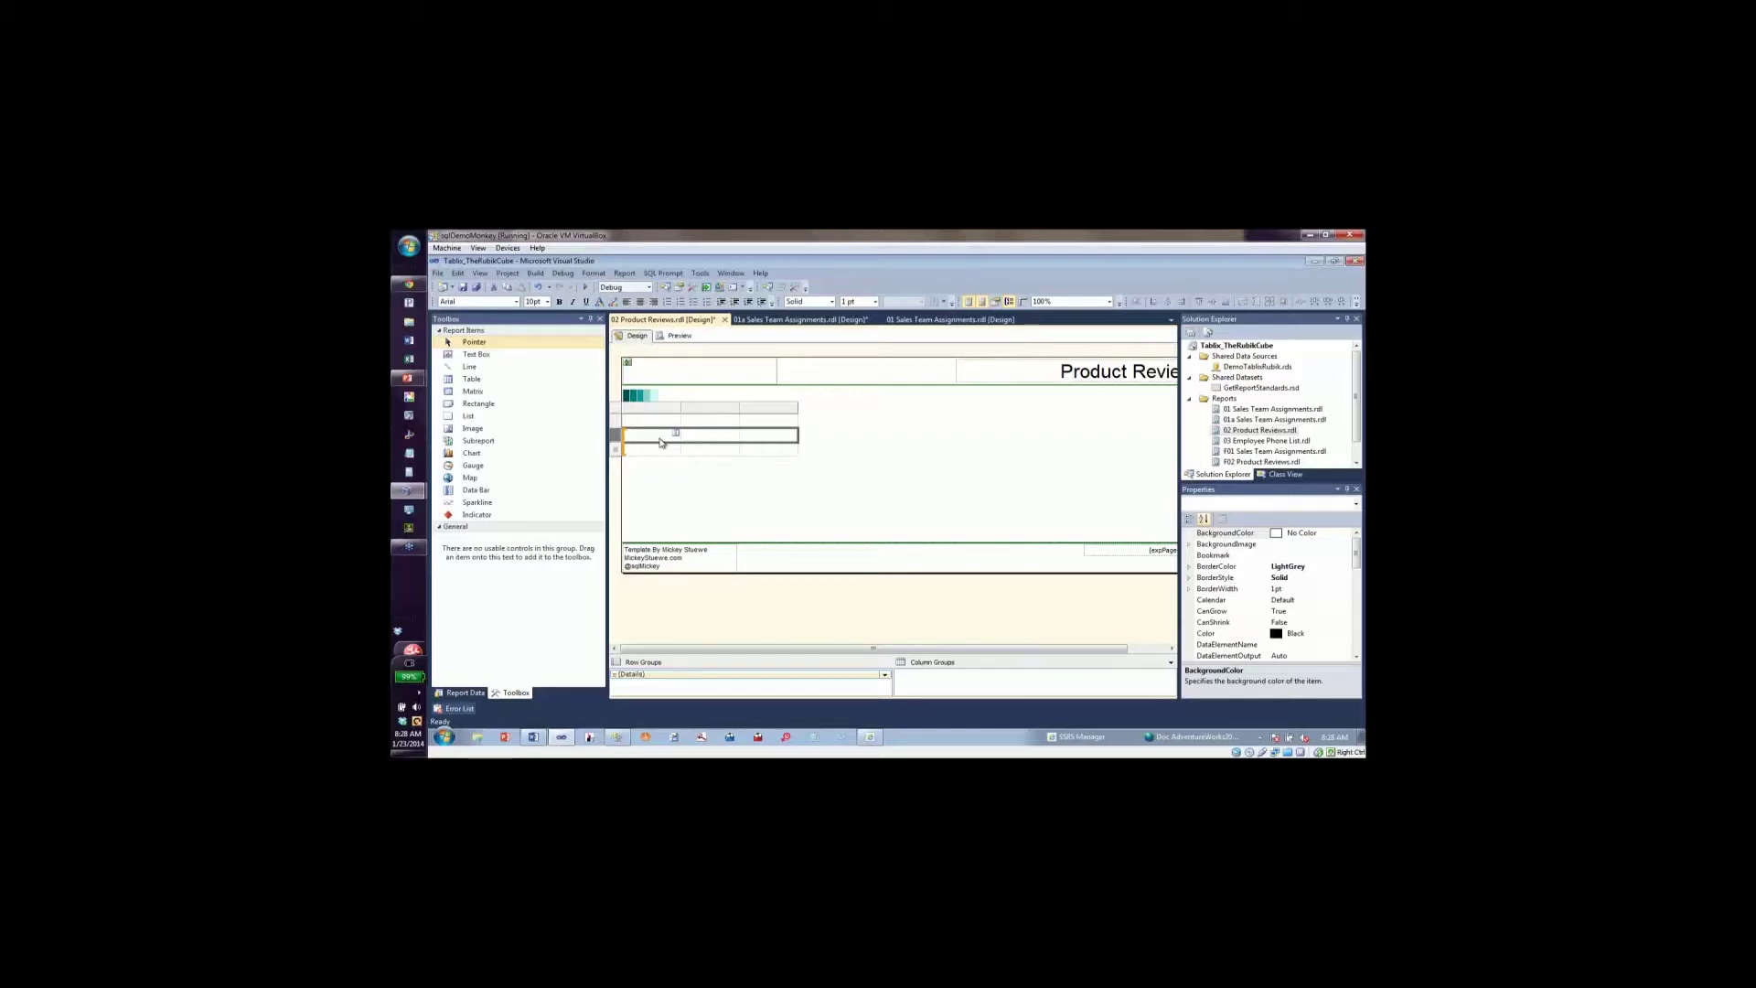
# Delete the table's third column and widen the second column to cover most of the report body.
pyautogui.click(759, 411)
pyautogui.rightClick(759, 411)
pyautogui.click(797, 426)
pyautogui.moveTo(738, 409); pyautogui.dragTo(1029, 409)
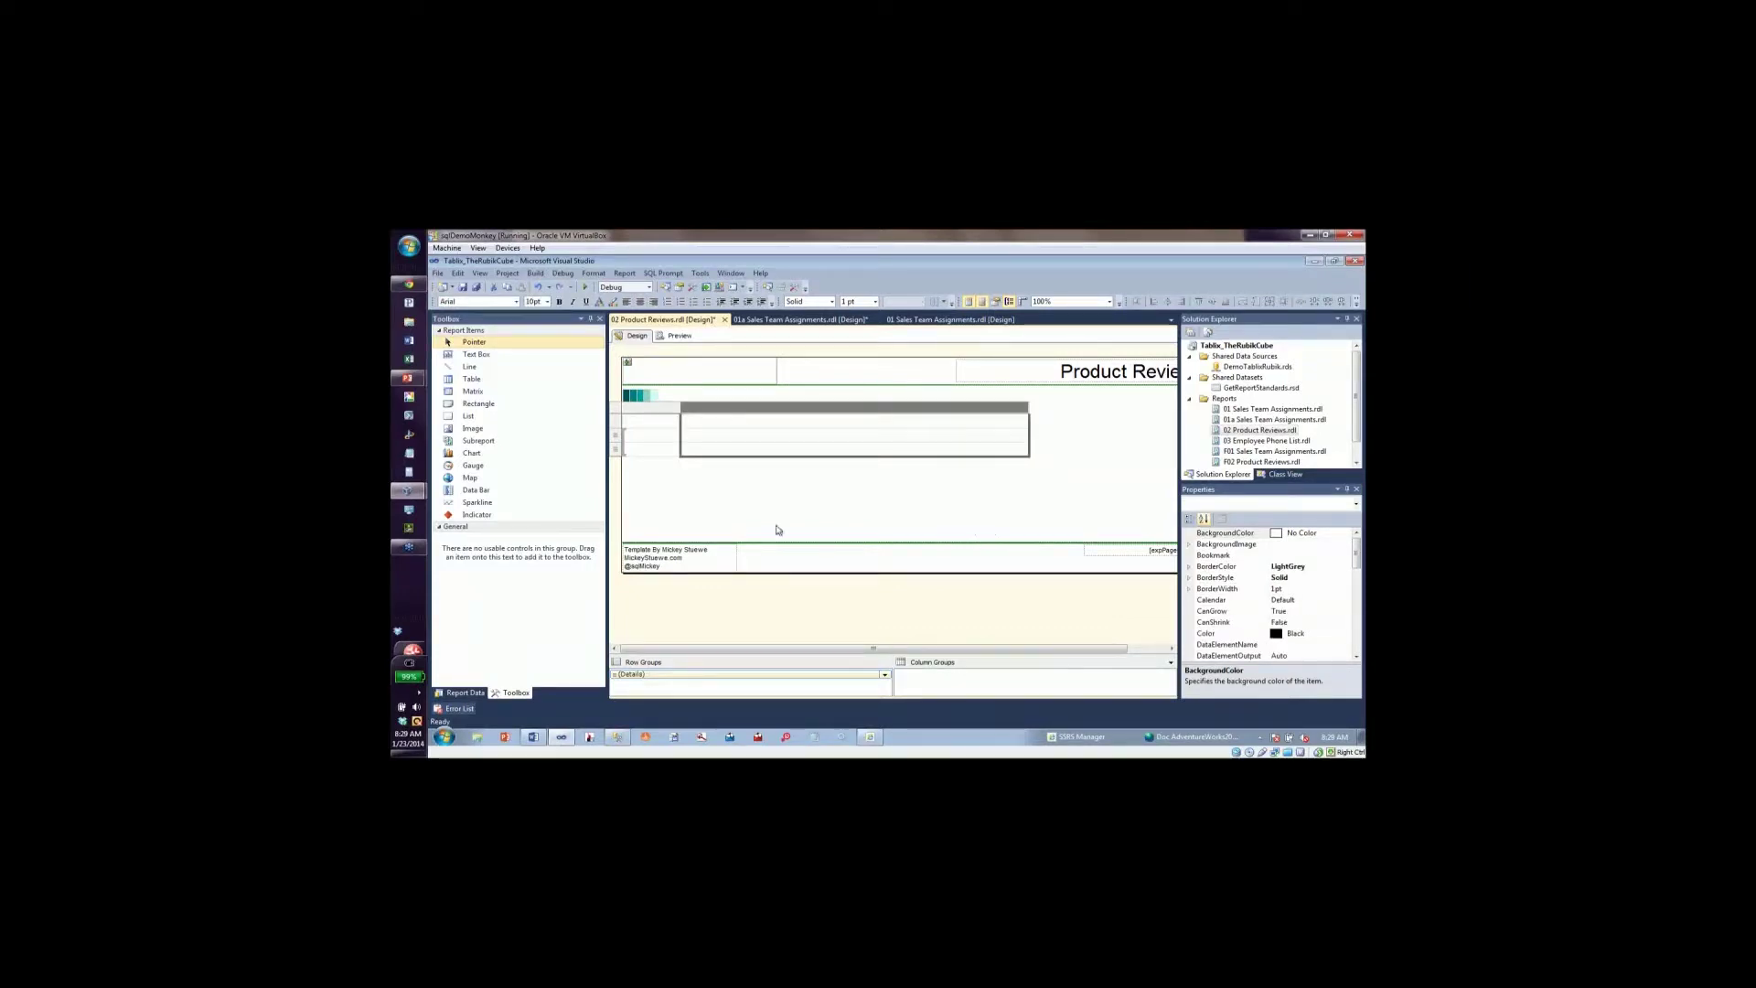
# Place the Name field in the first cell of the upper detail row and widen the first column slightly.
pyautogui.click(664, 440)
pyautogui.click(675, 433)
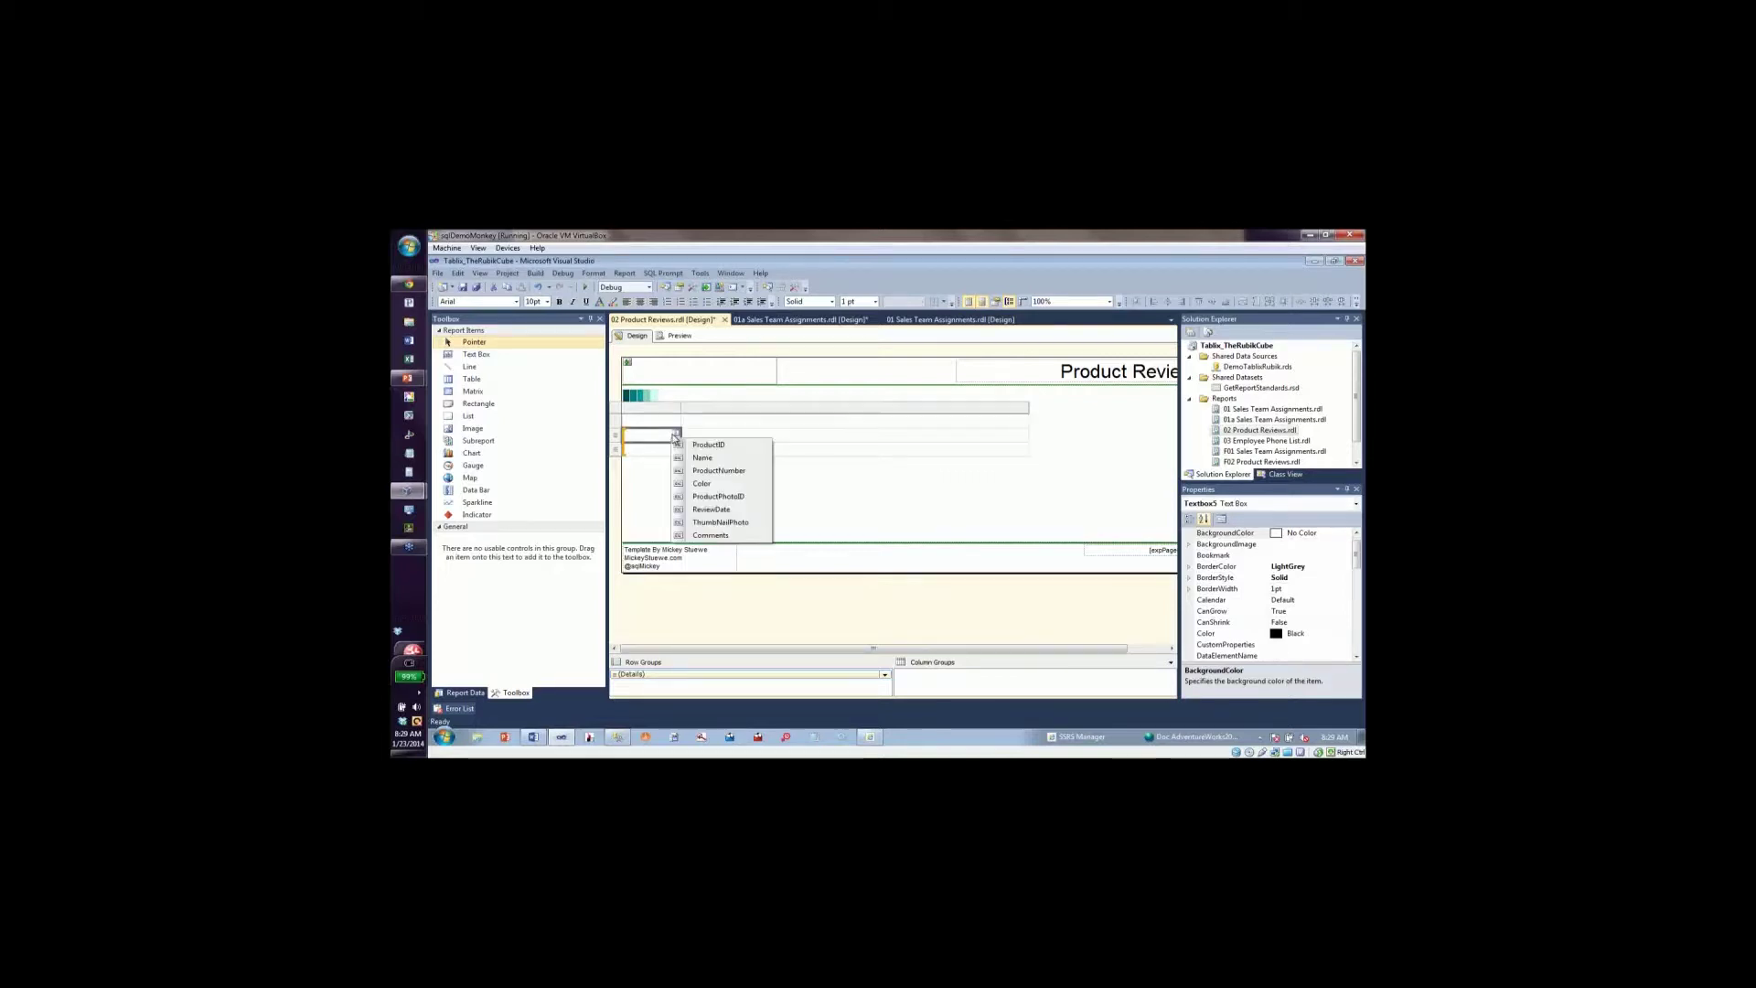
pyautogui.click(682, 452)
pyautogui.click(678, 409)
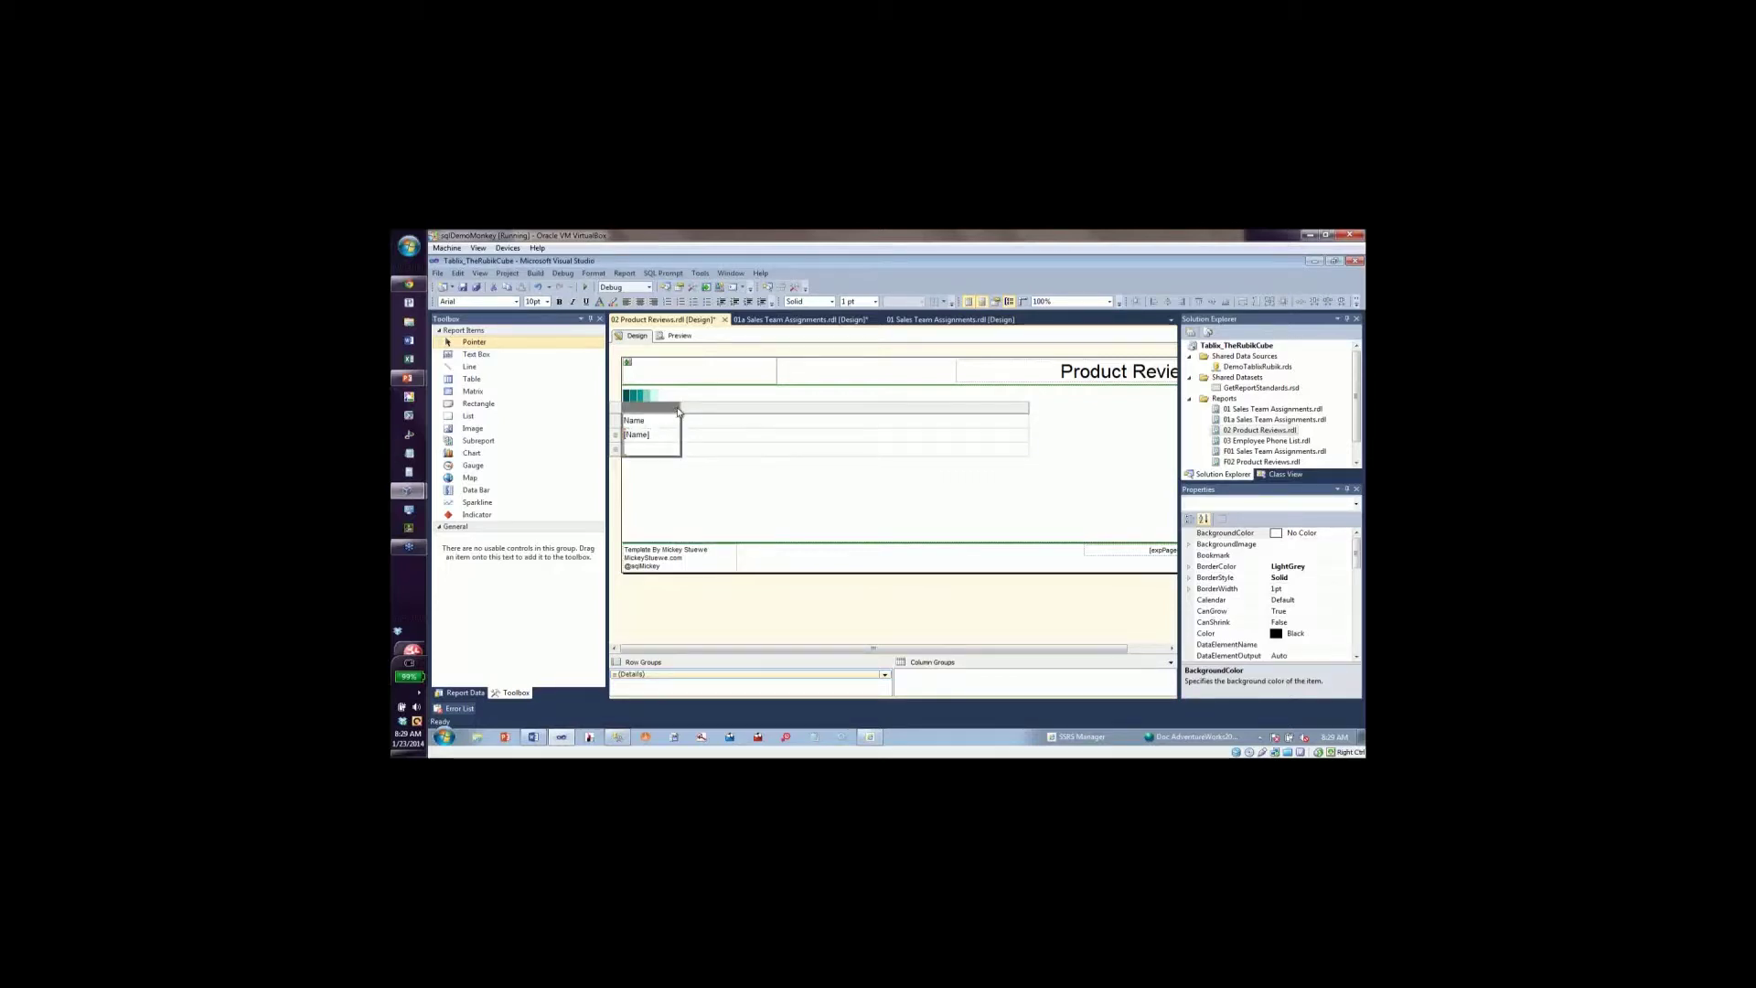
pyautogui.moveTo(680, 408); pyautogui.dragTo(718, 408)
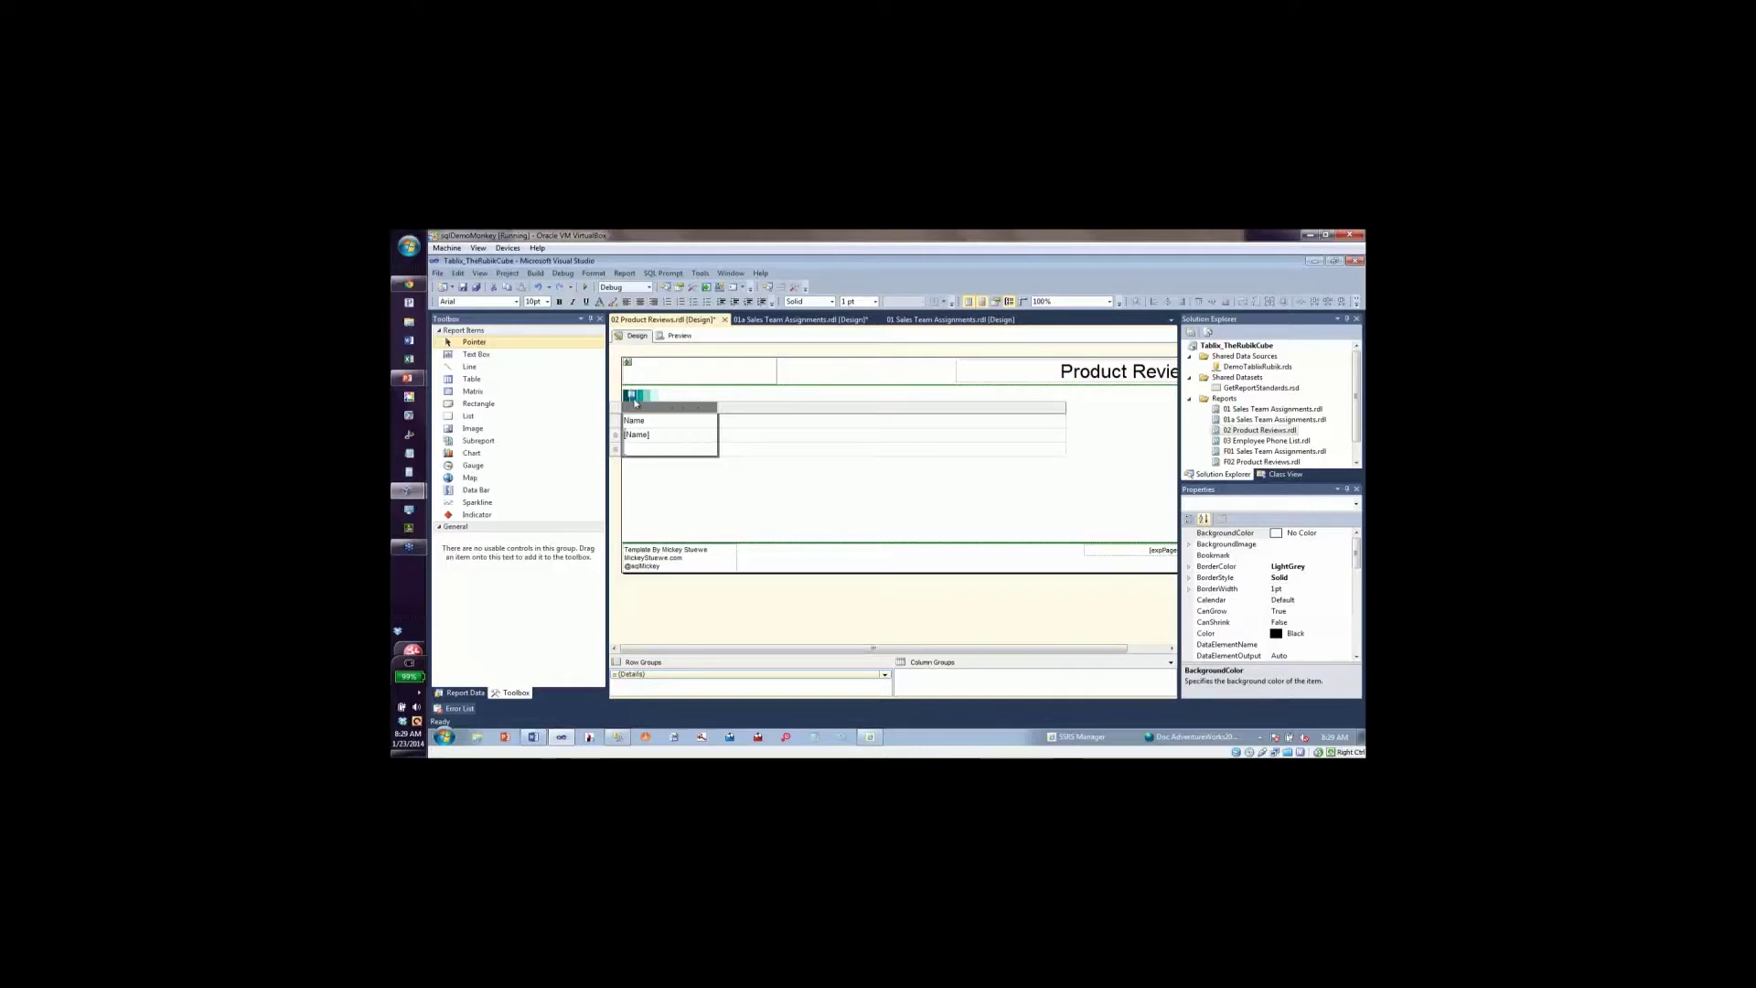
# Set the table header row's background colour to Teal, matching the second colour swatch.
pyautogui.click(634, 395)
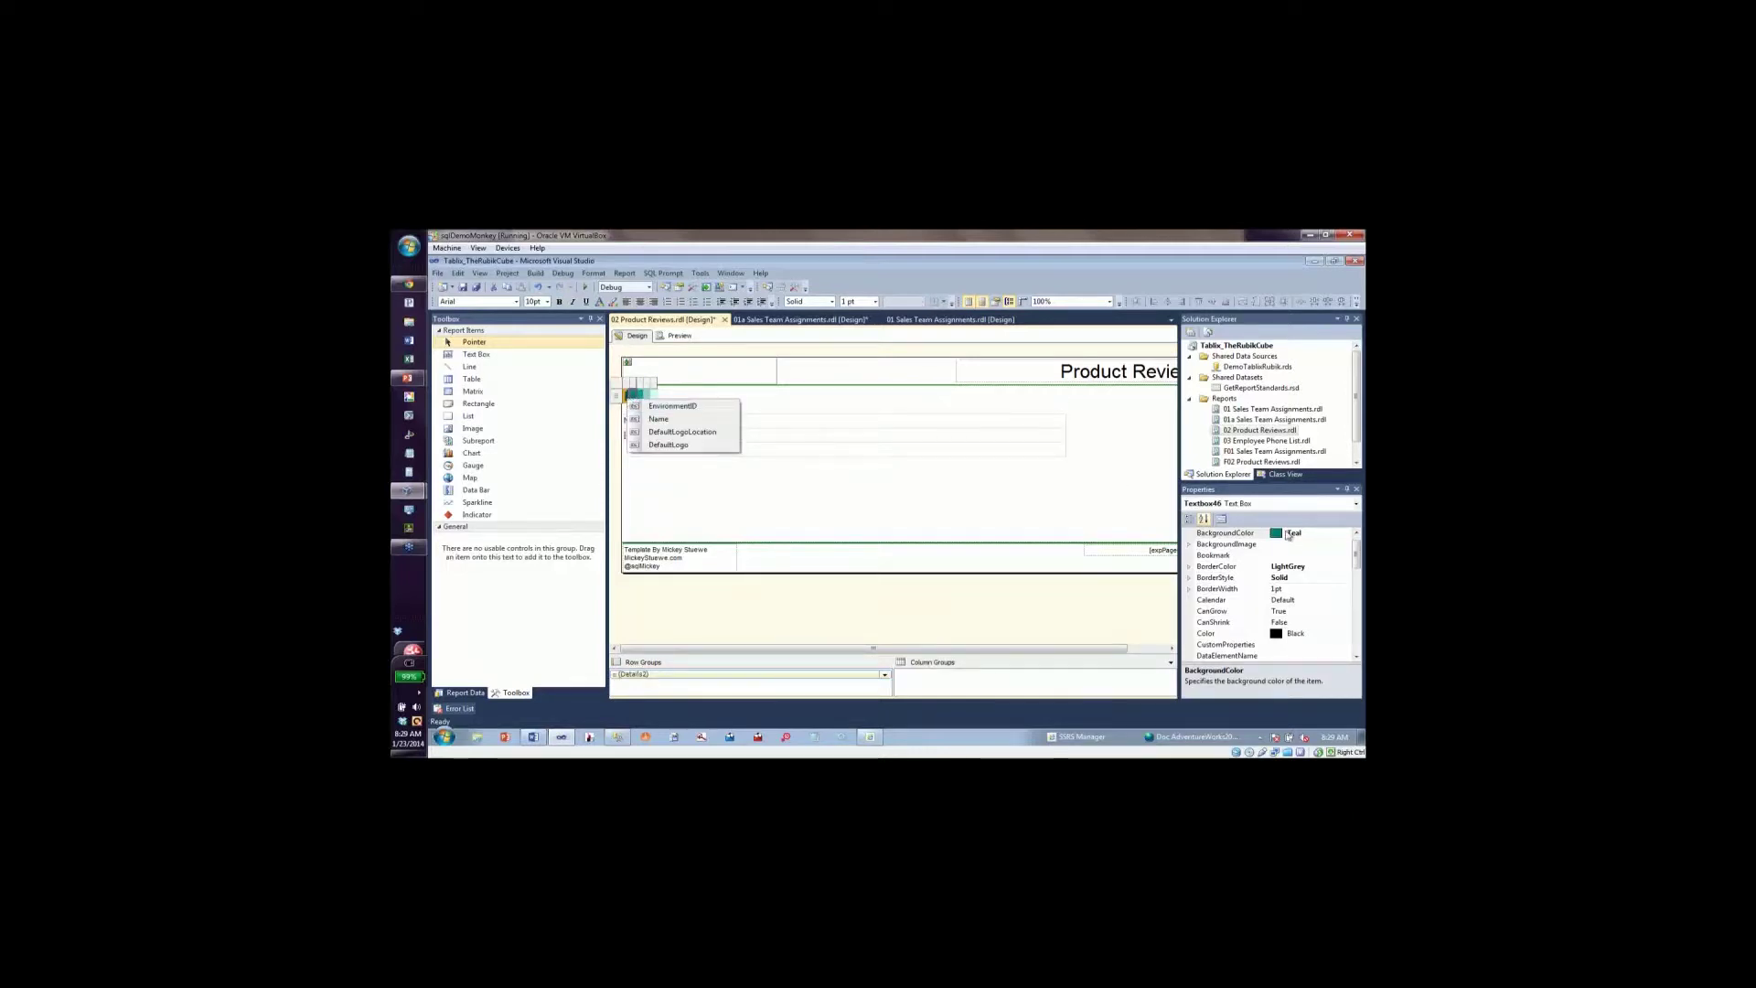
pyautogui.click(1313, 535)
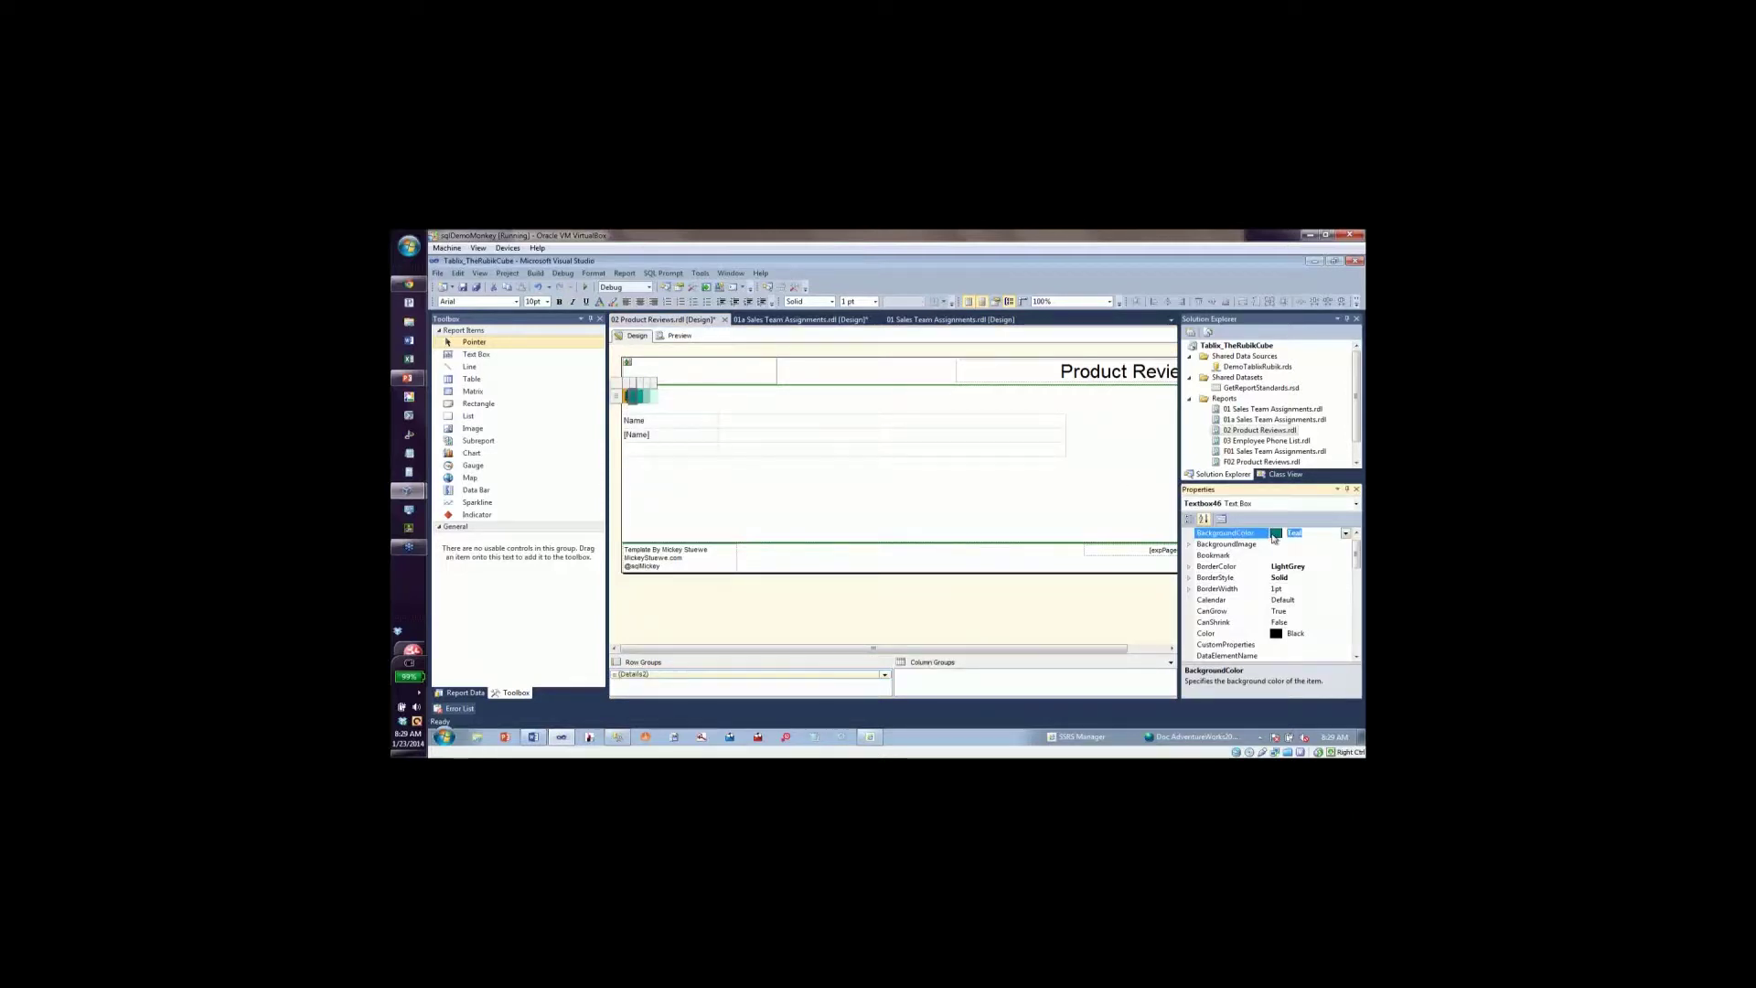
pyautogui.click(712, 427)
pyautogui.click(617, 423)
pyautogui.click(1255, 535)
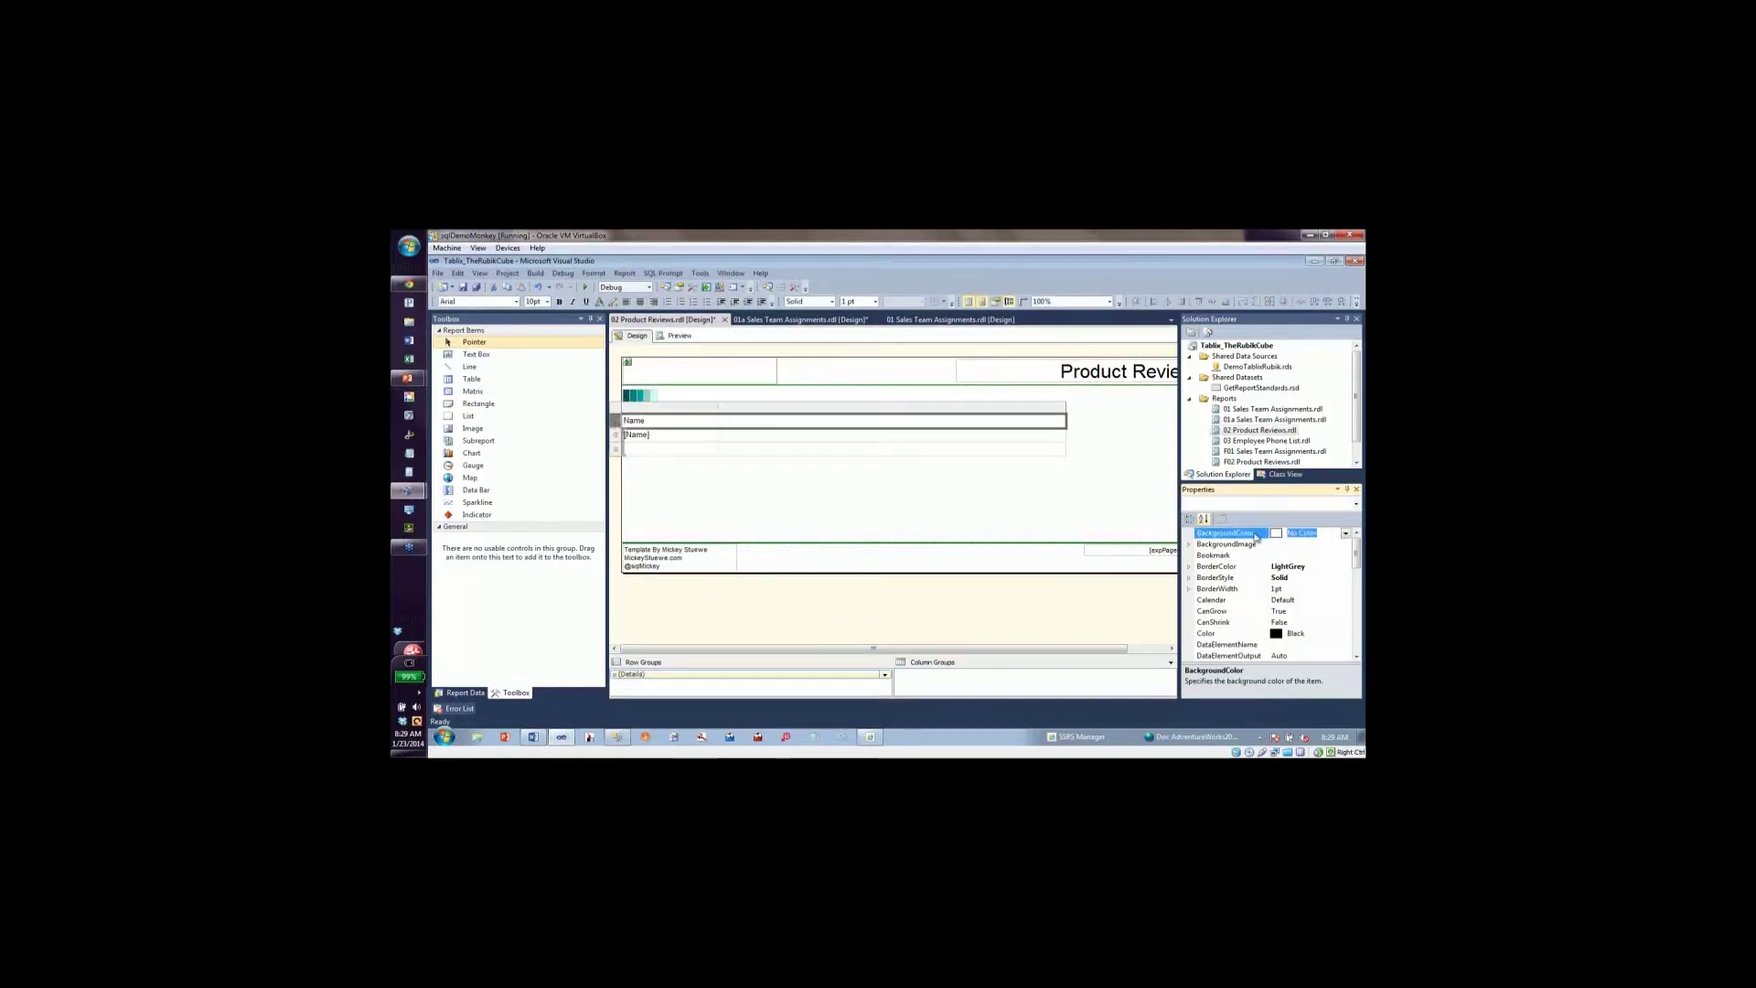
pyautogui.write('Teal')
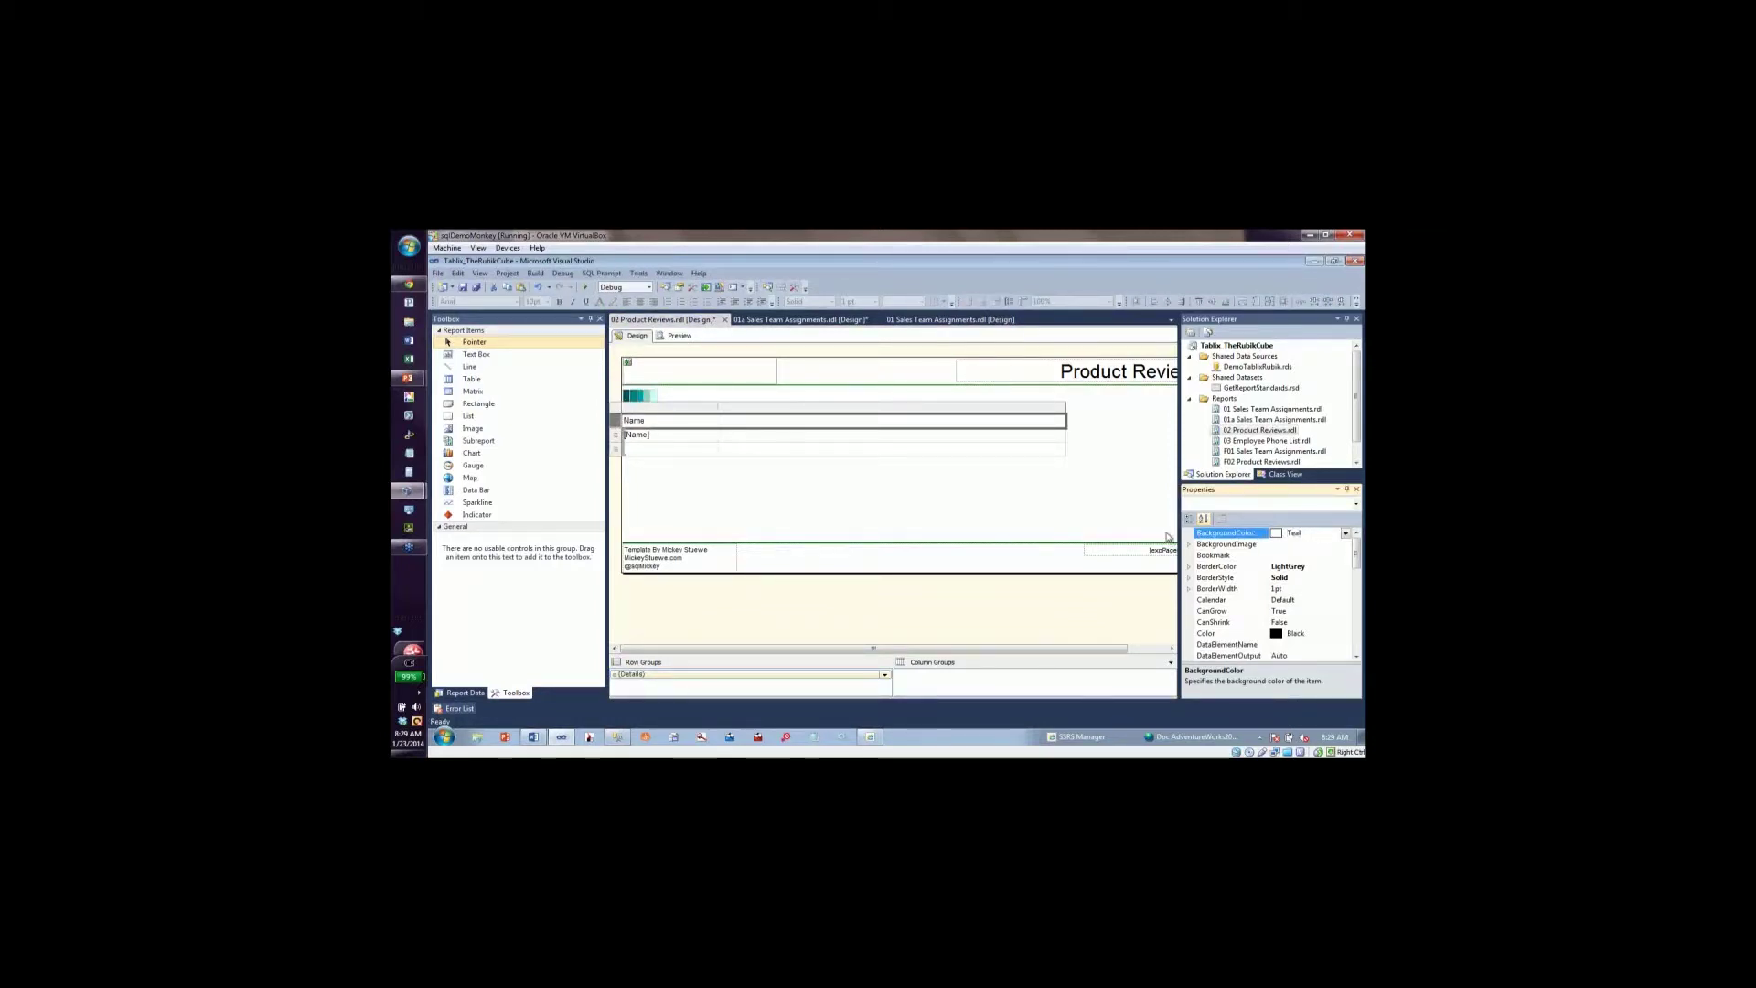
pyautogui.press('Return')
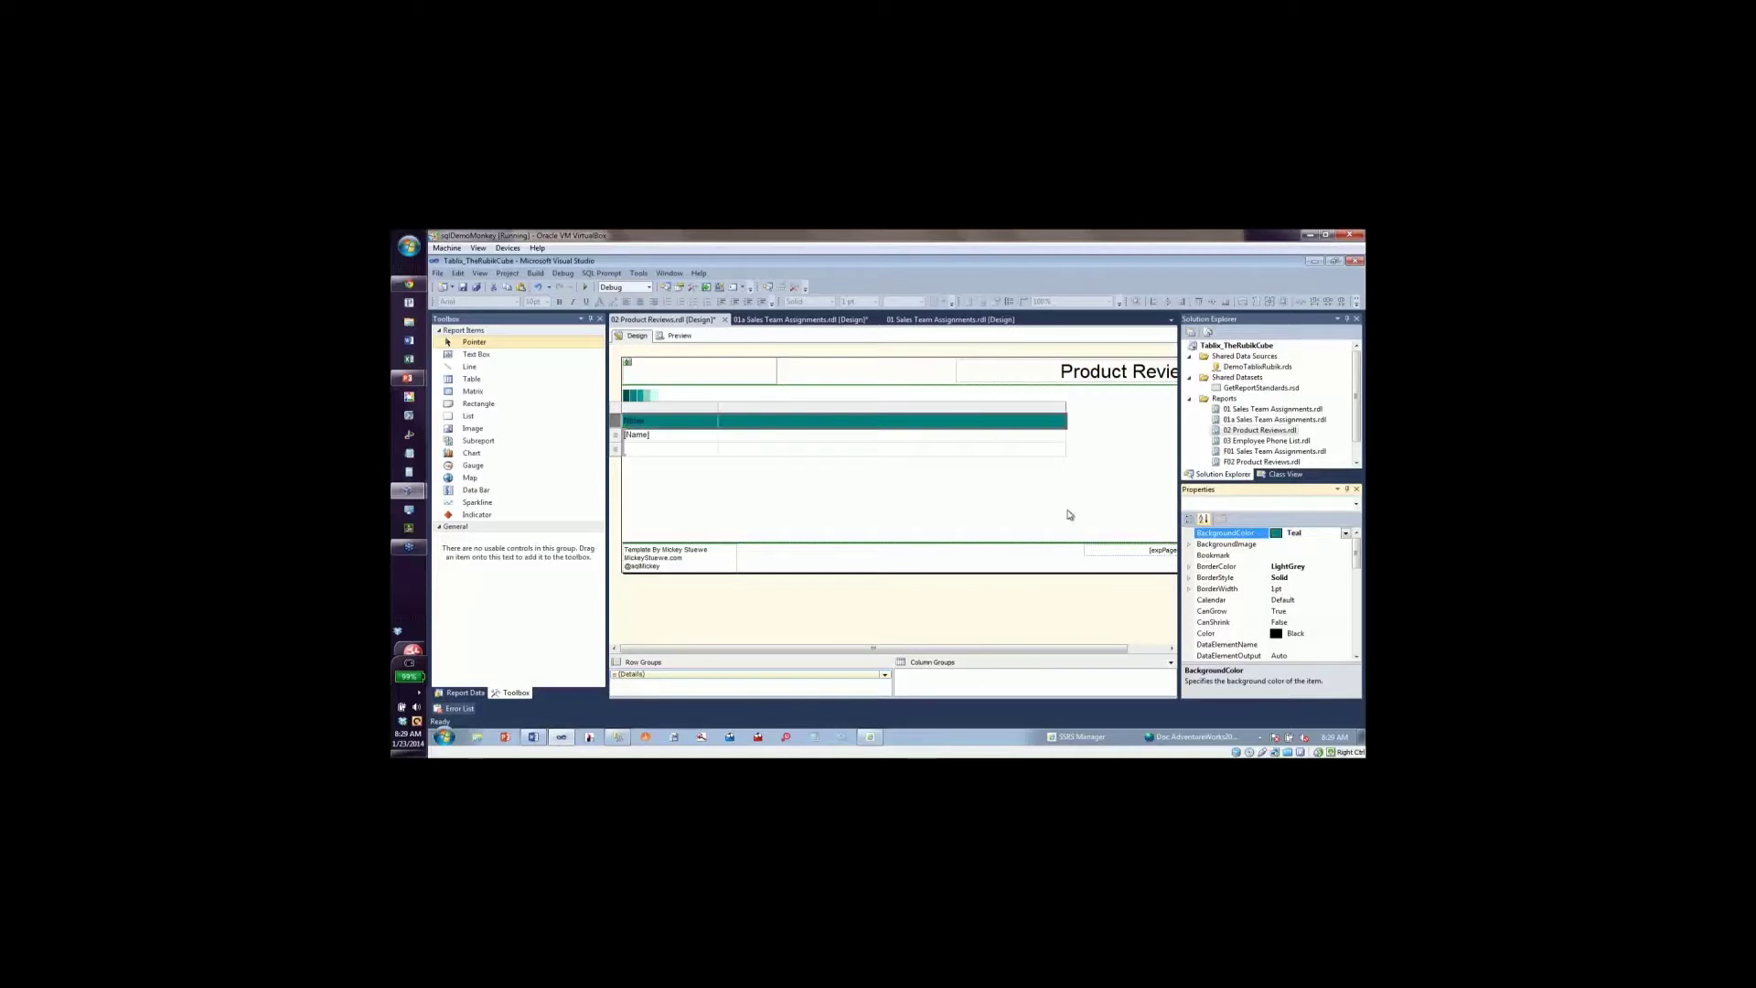
# Place the Name field in the first cell of the lower detail row and make the upper detail row taller.
pyautogui.click(616, 450)
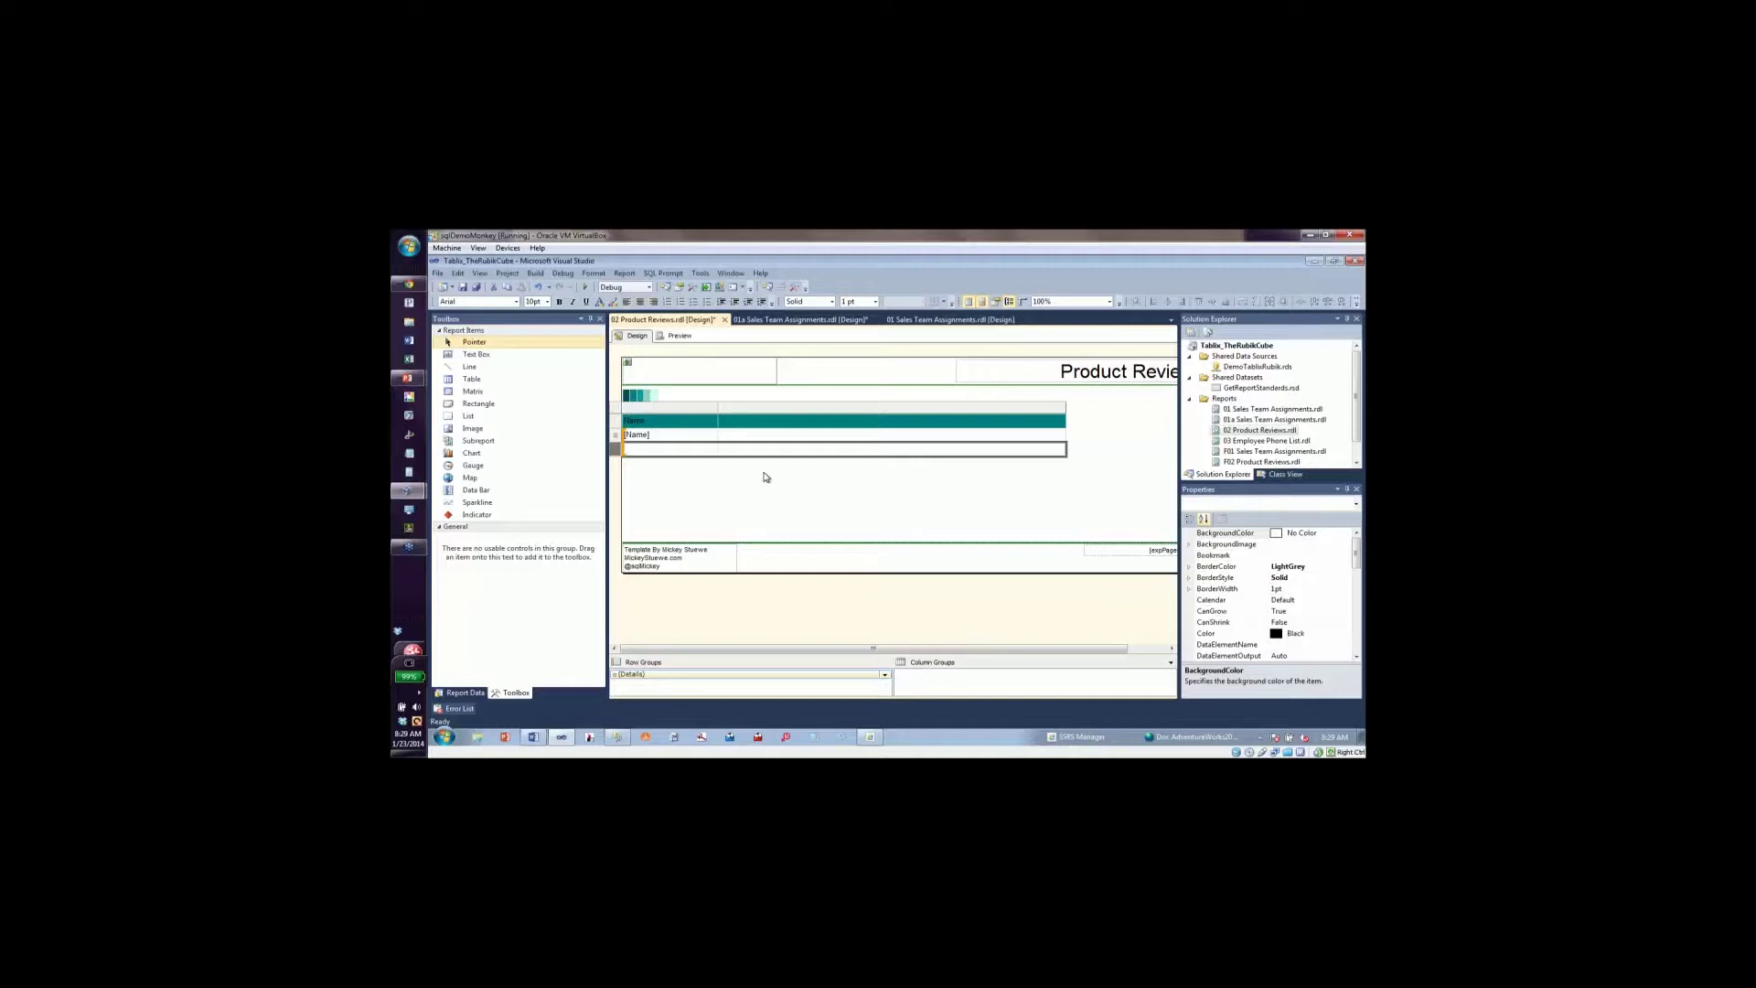
pyautogui.click(677, 451)
pyautogui.click(713, 447)
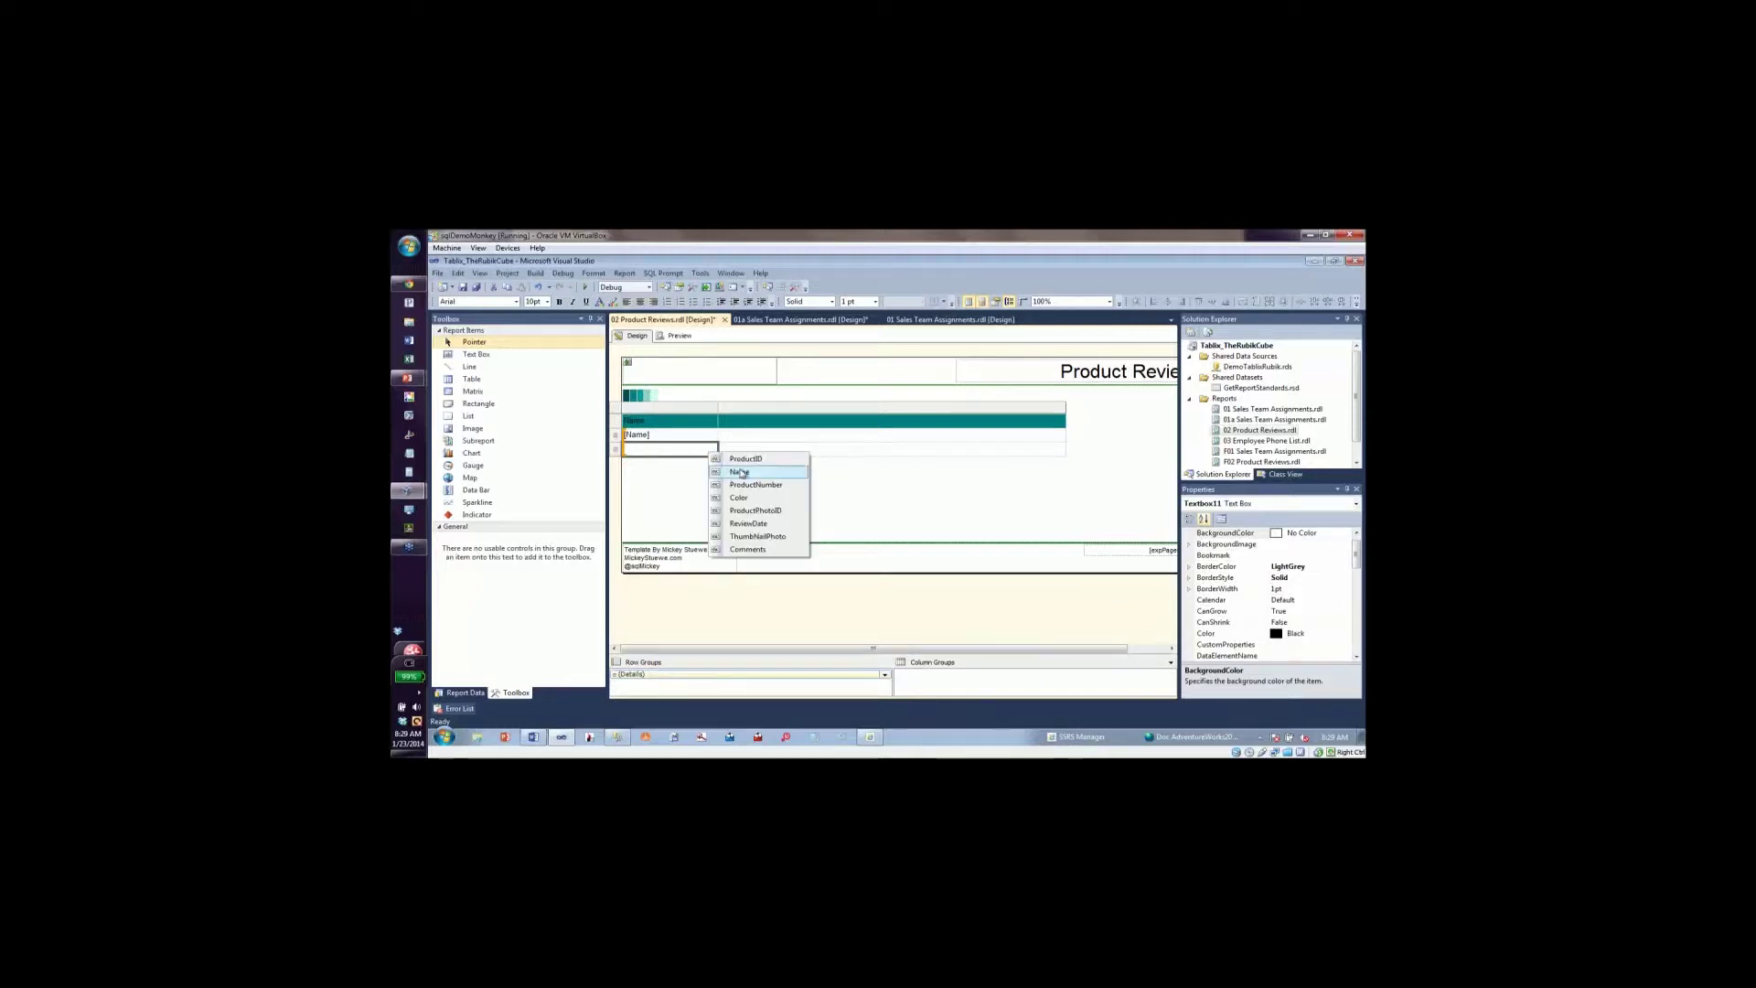
pyautogui.click(739, 471)
pyautogui.click(615, 439)
pyautogui.moveTo(614, 442); pyautogui.dragTo(617, 473)
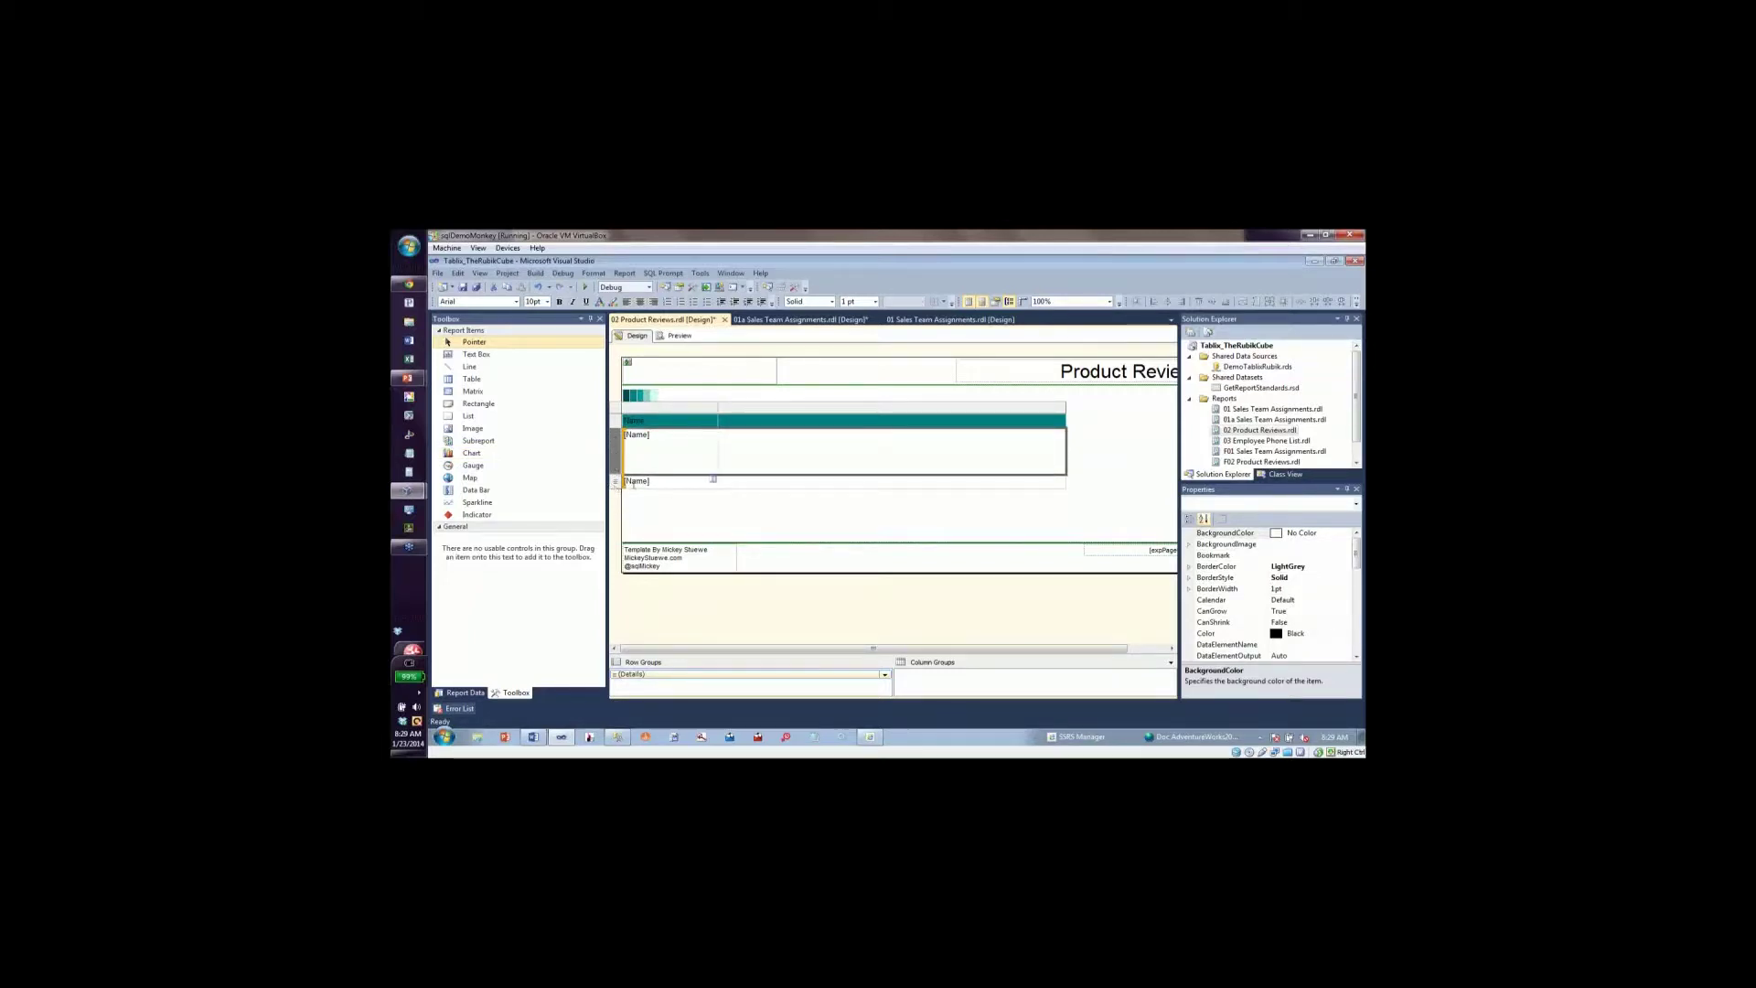
# Place a rectangle in the empty second cell of the upper detail row and check the neighbouring Name cell's item type.
pyautogui.click(773, 468)
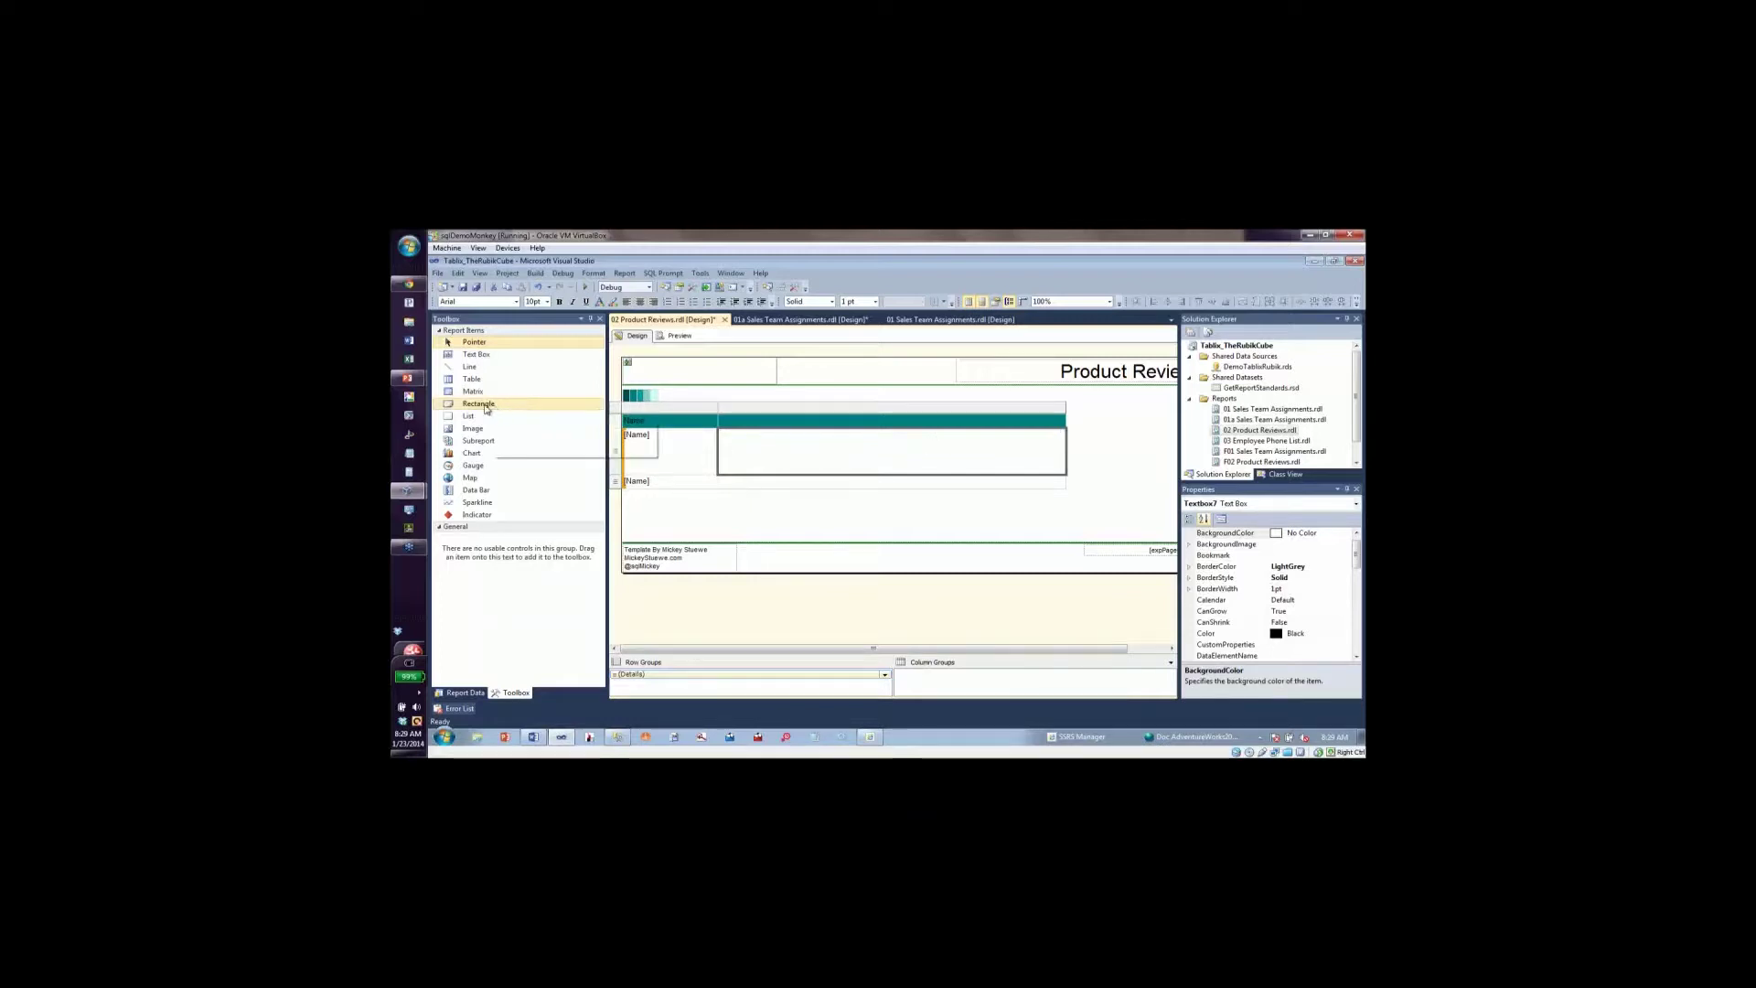
pyautogui.moveTo(485, 408); pyautogui.dragTo(731, 441)
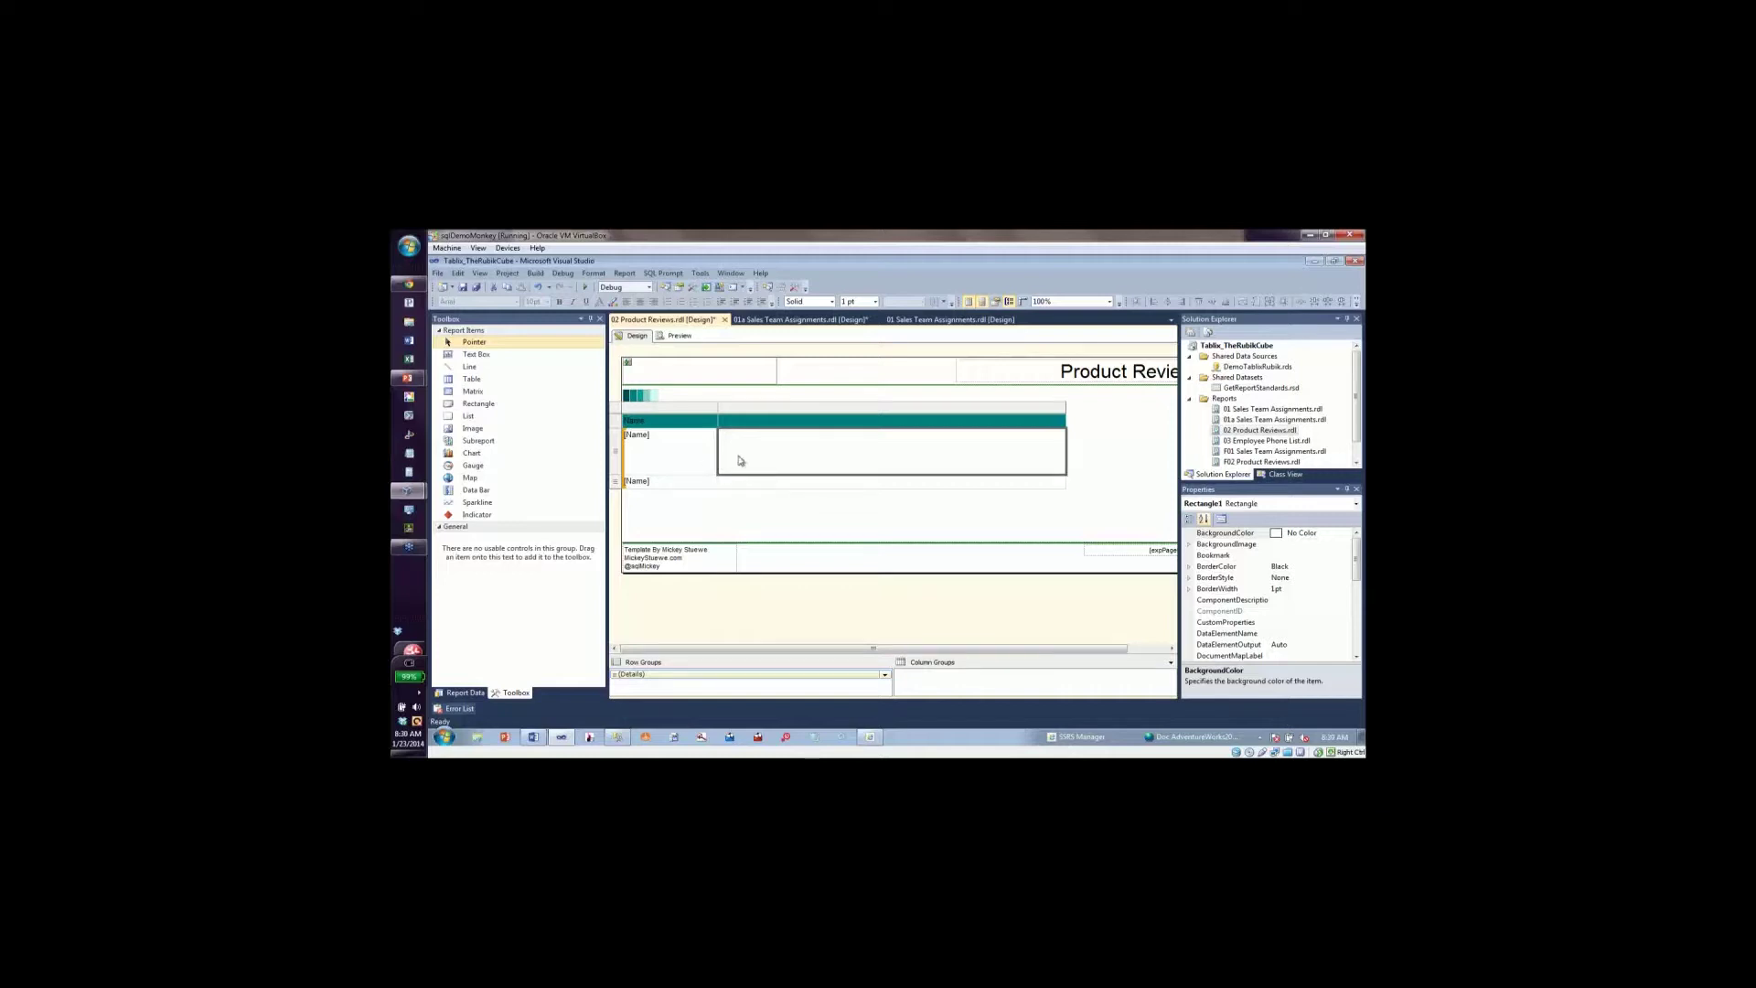
pyautogui.click(669, 460)
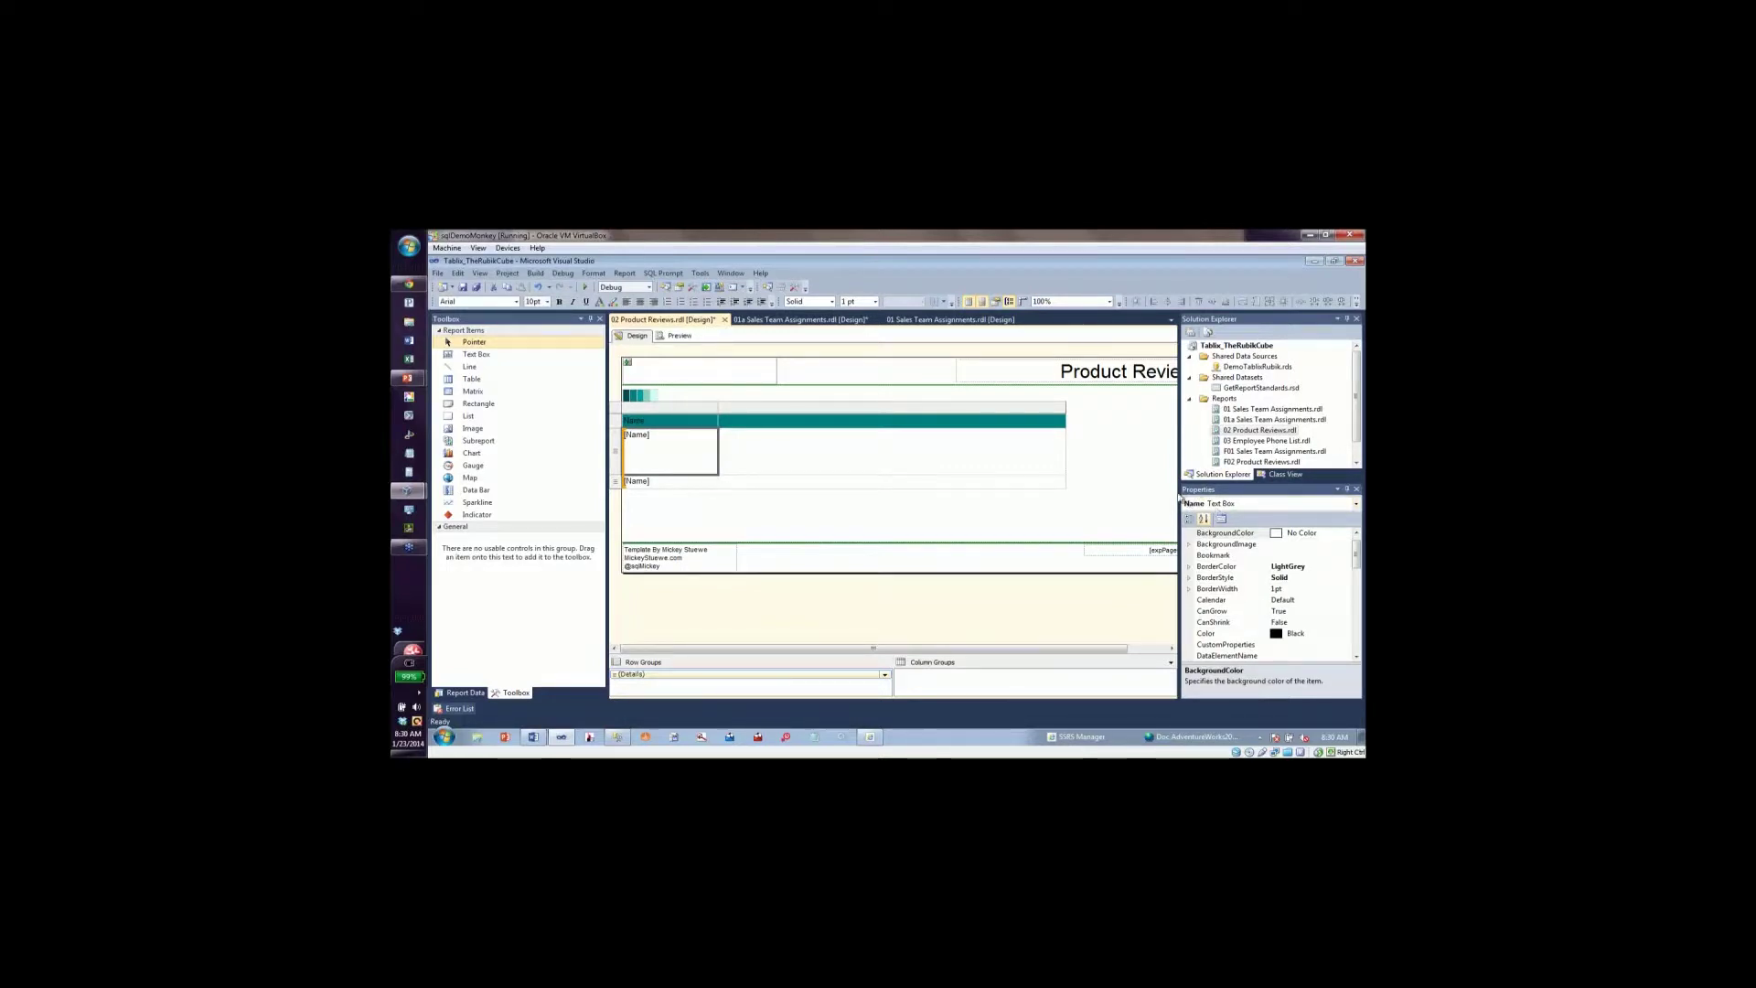
pyautogui.moveTo(1180, 492); pyautogui.dragTo(1259, 515)
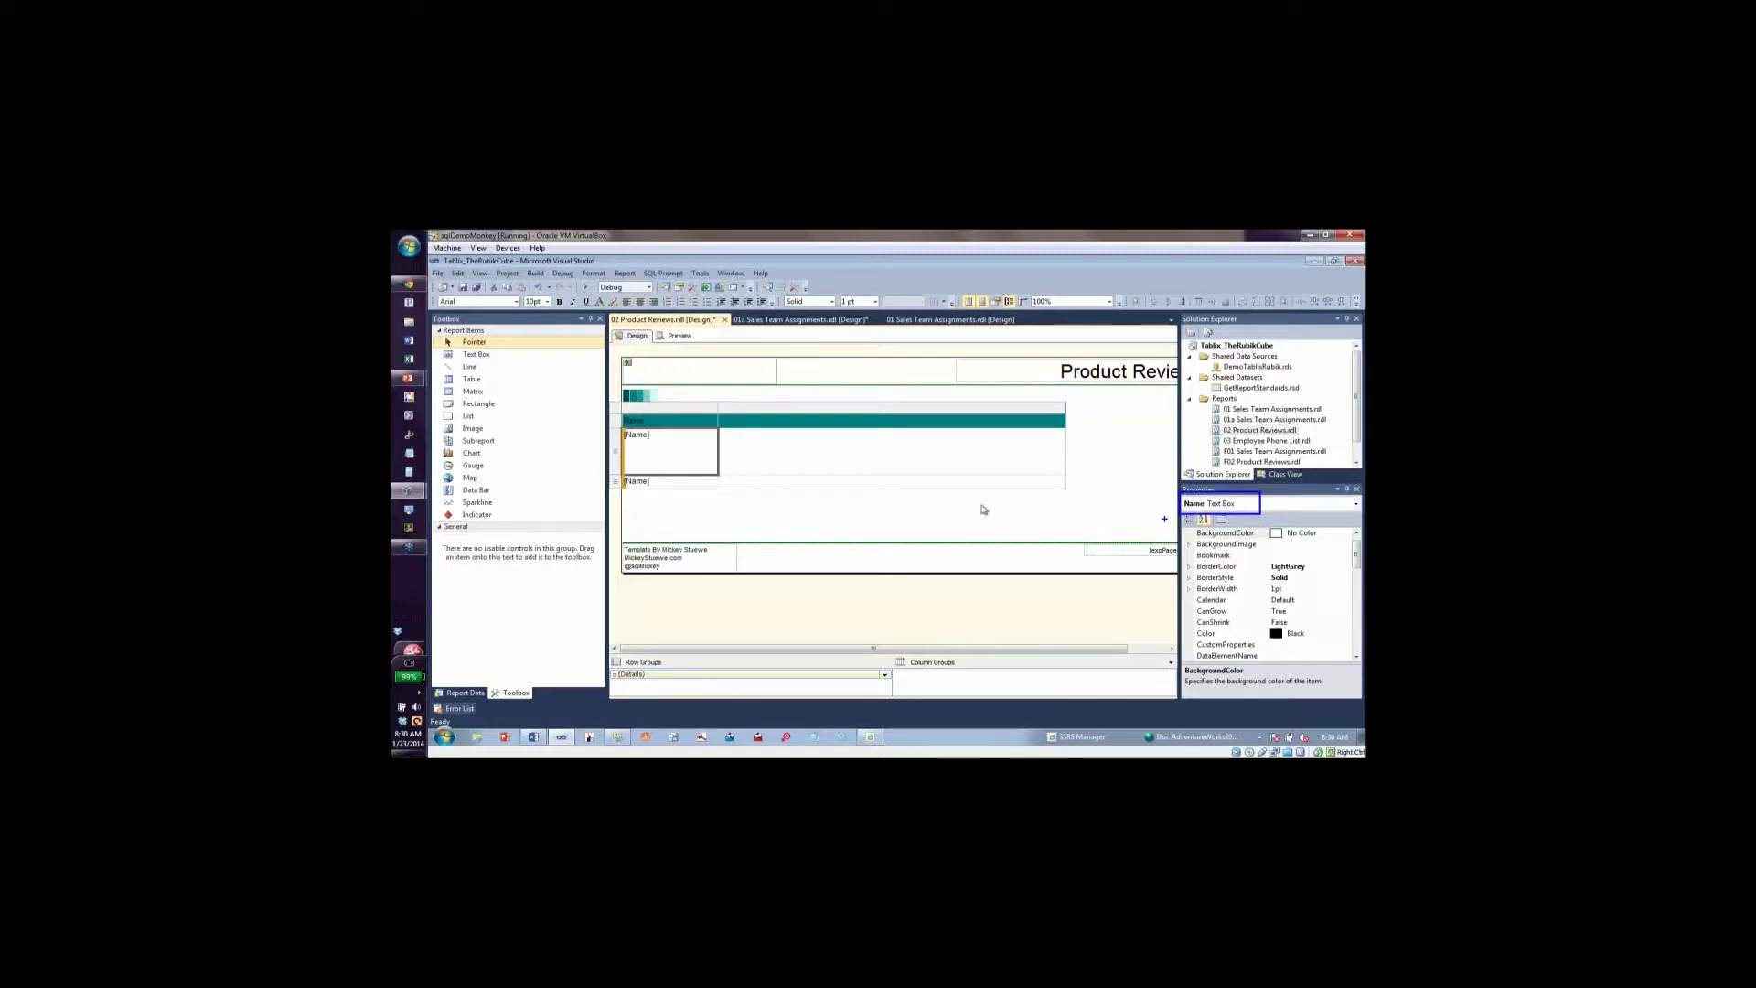
# Insert an image into the upper detail row's rectangle, using Database source, the ThumbNailPhoto field and MIME type image/jpeg.
pyautogui.click(787, 458)
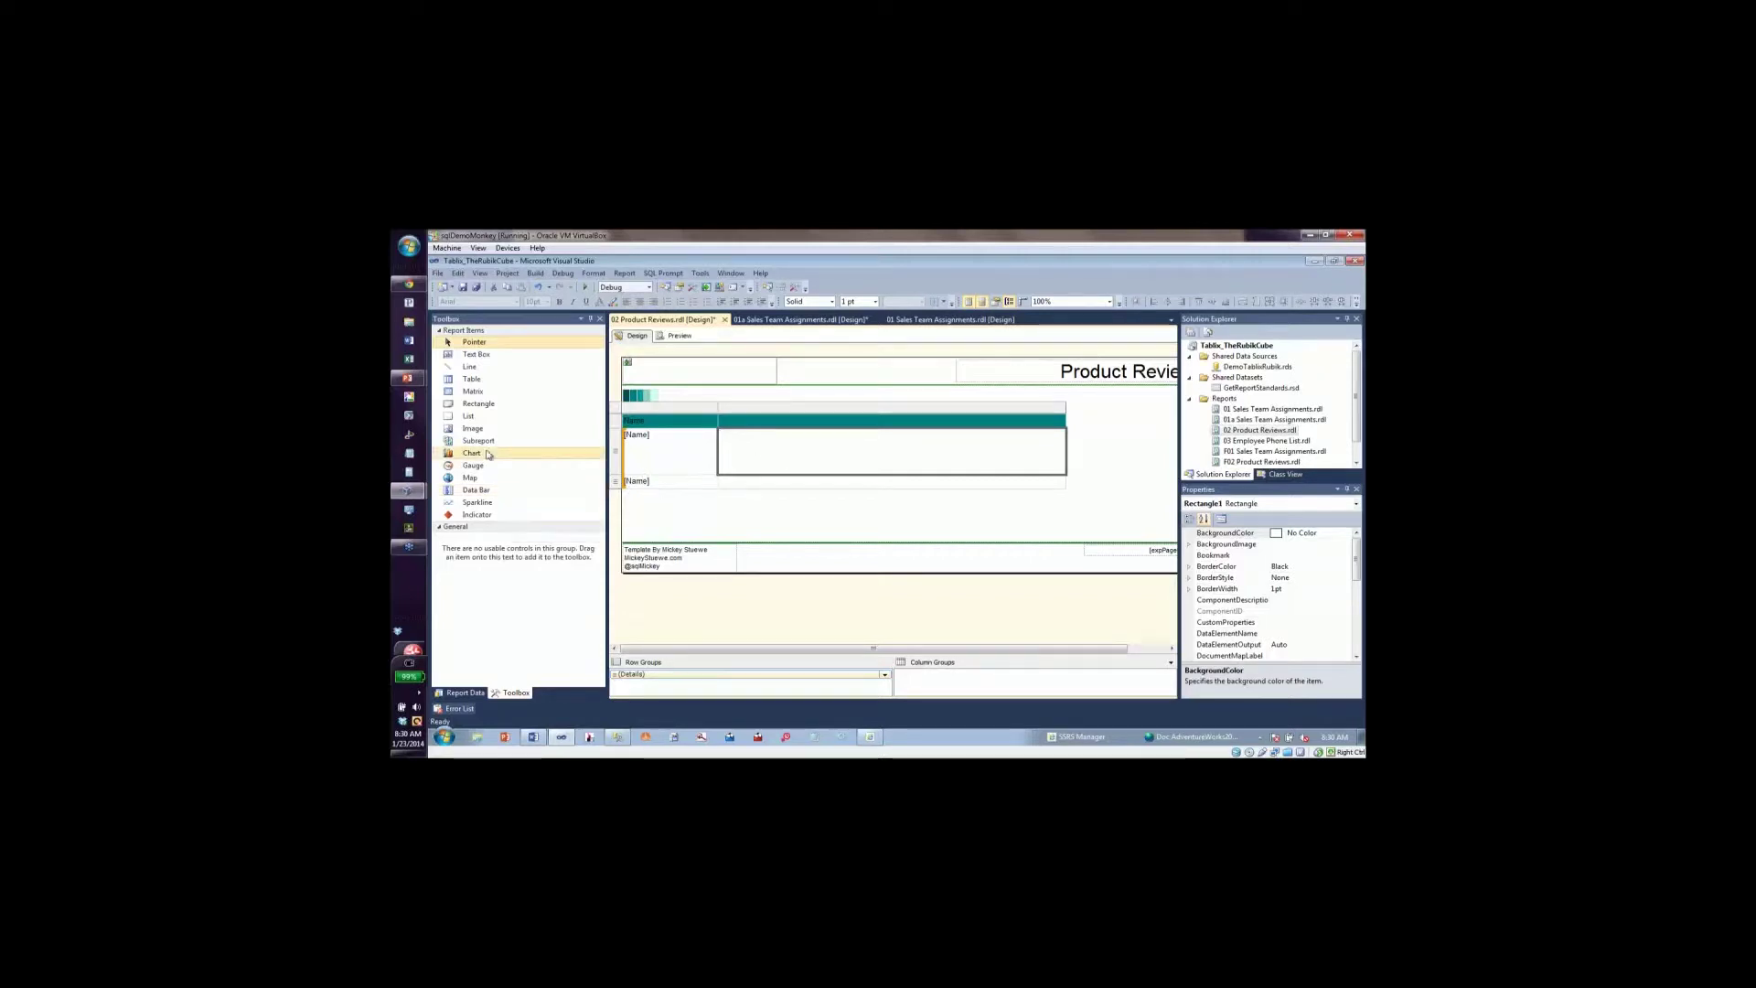
pyautogui.moveTo(473, 428)
pyautogui.mouseDown()
pyautogui.moveTo(729, 436)
pyautogui.moveTo(787, 469)
pyautogui.mouseUp()
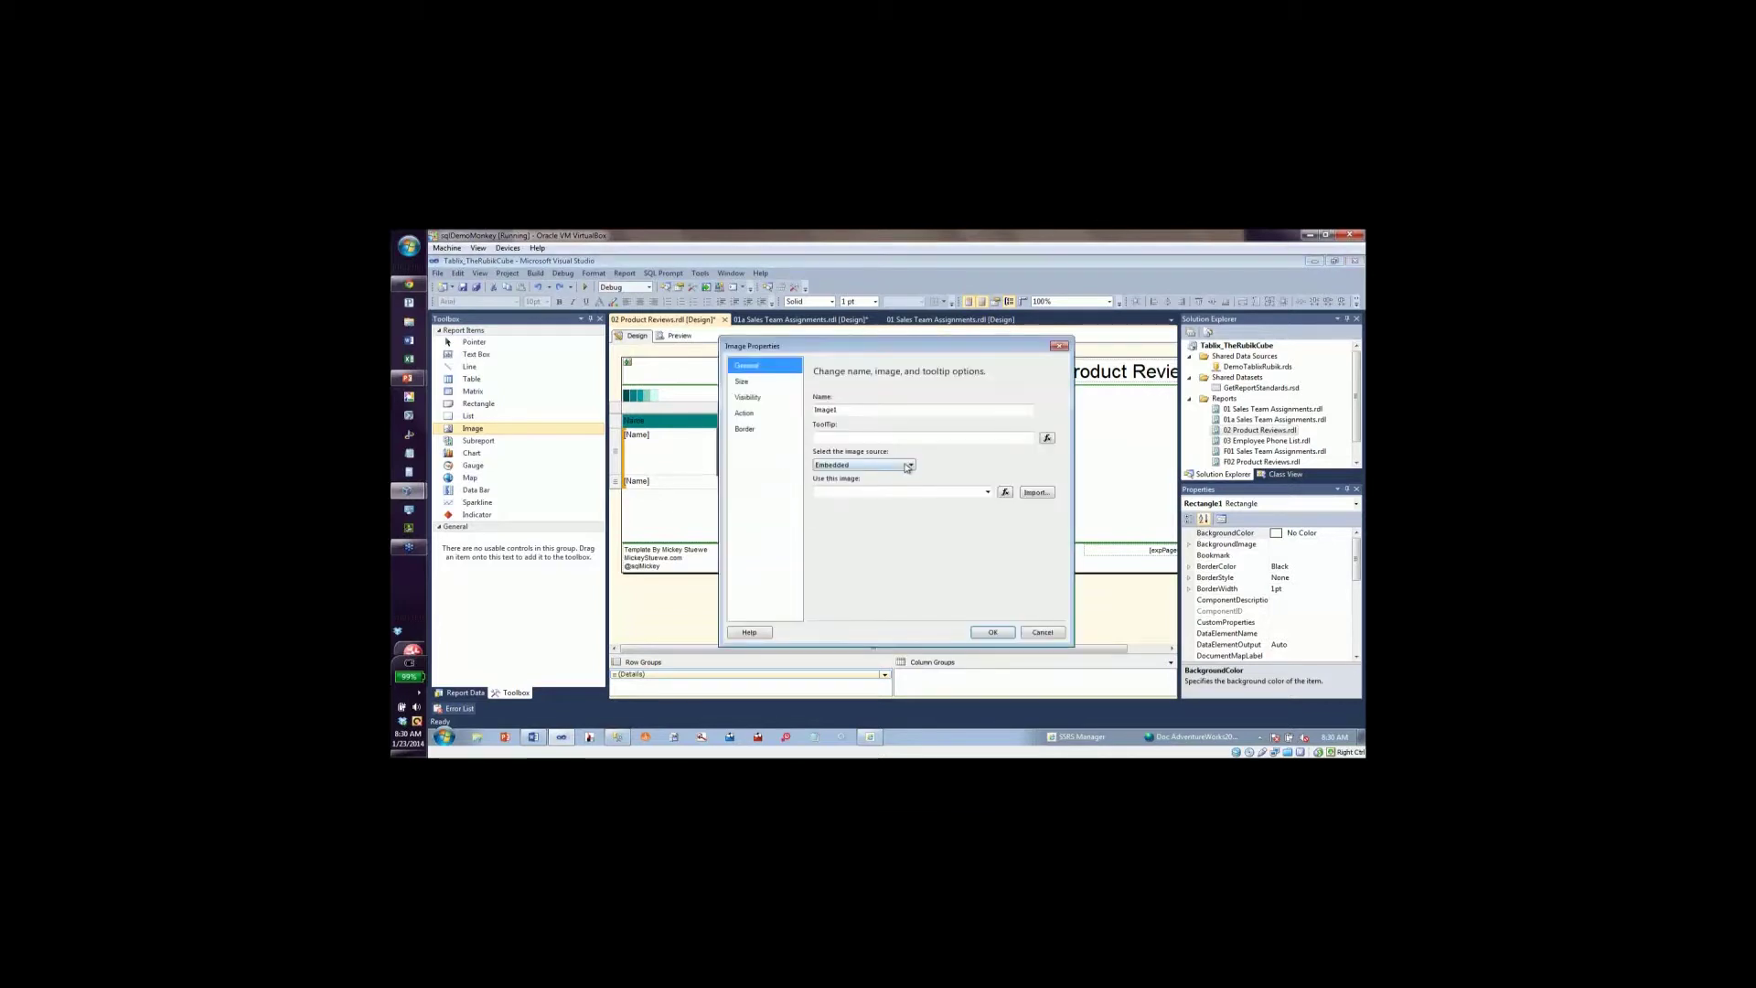
pyautogui.click(910, 465)
pyautogui.click(901, 490)
pyautogui.click(1031, 493)
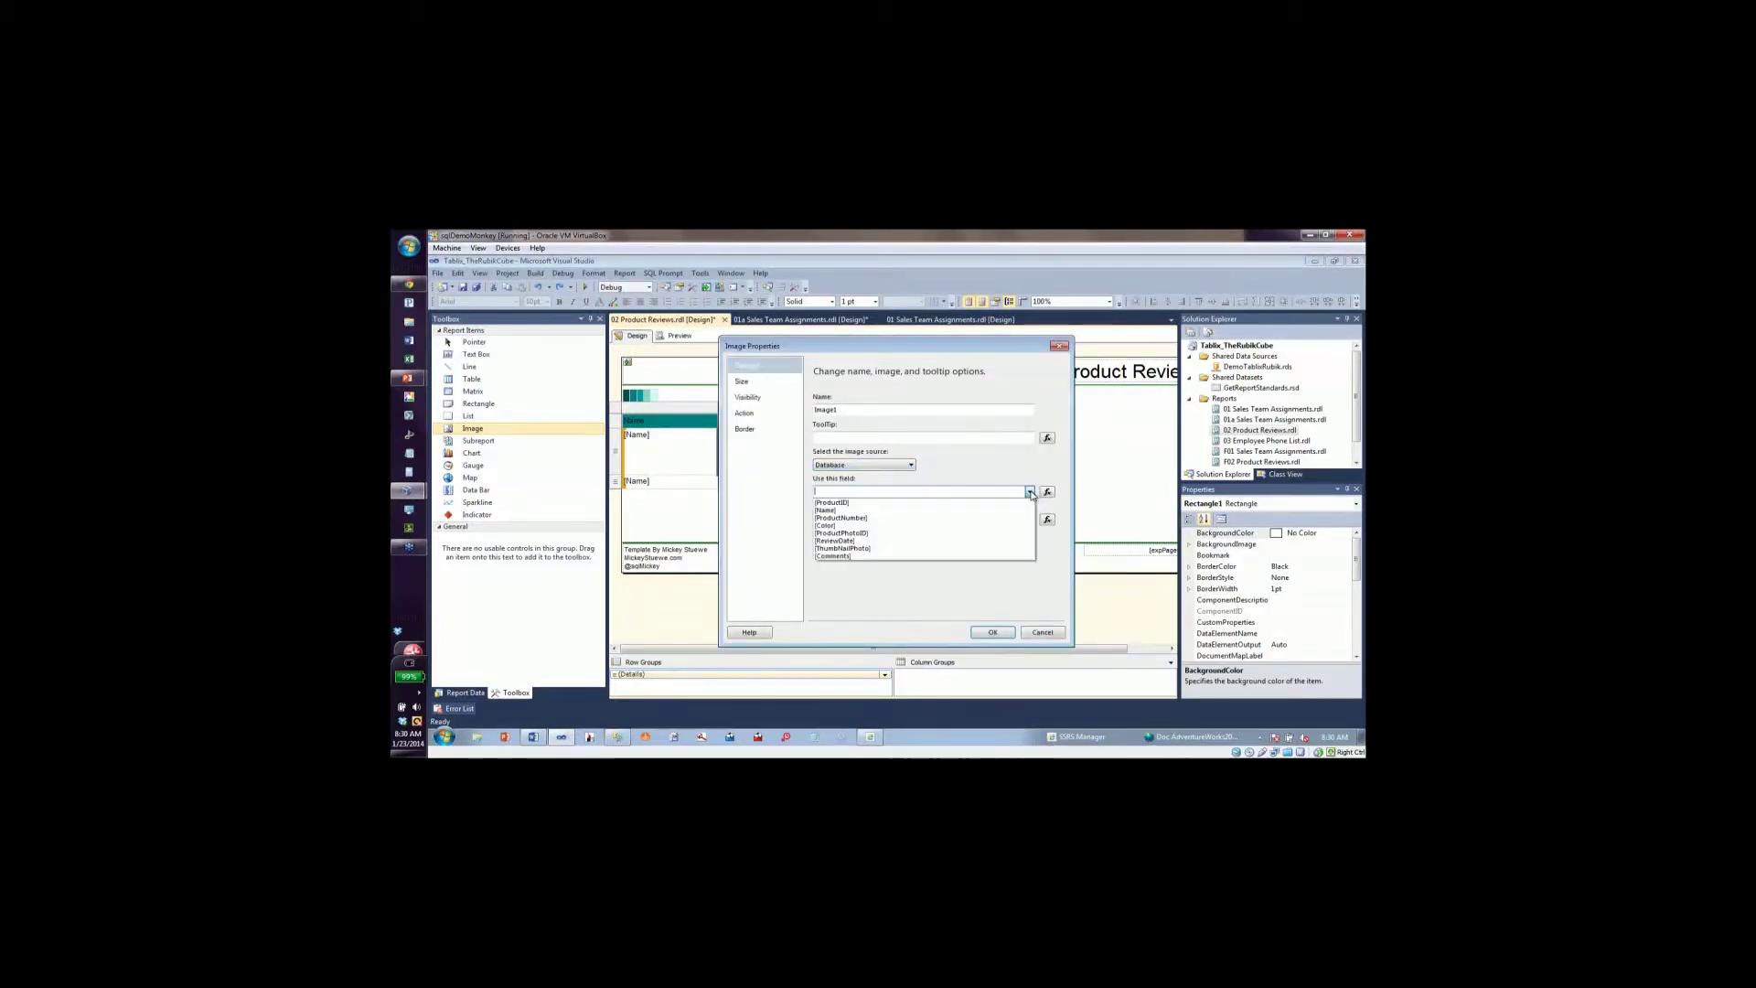
pyautogui.click(941, 548)
pyautogui.click(1028, 520)
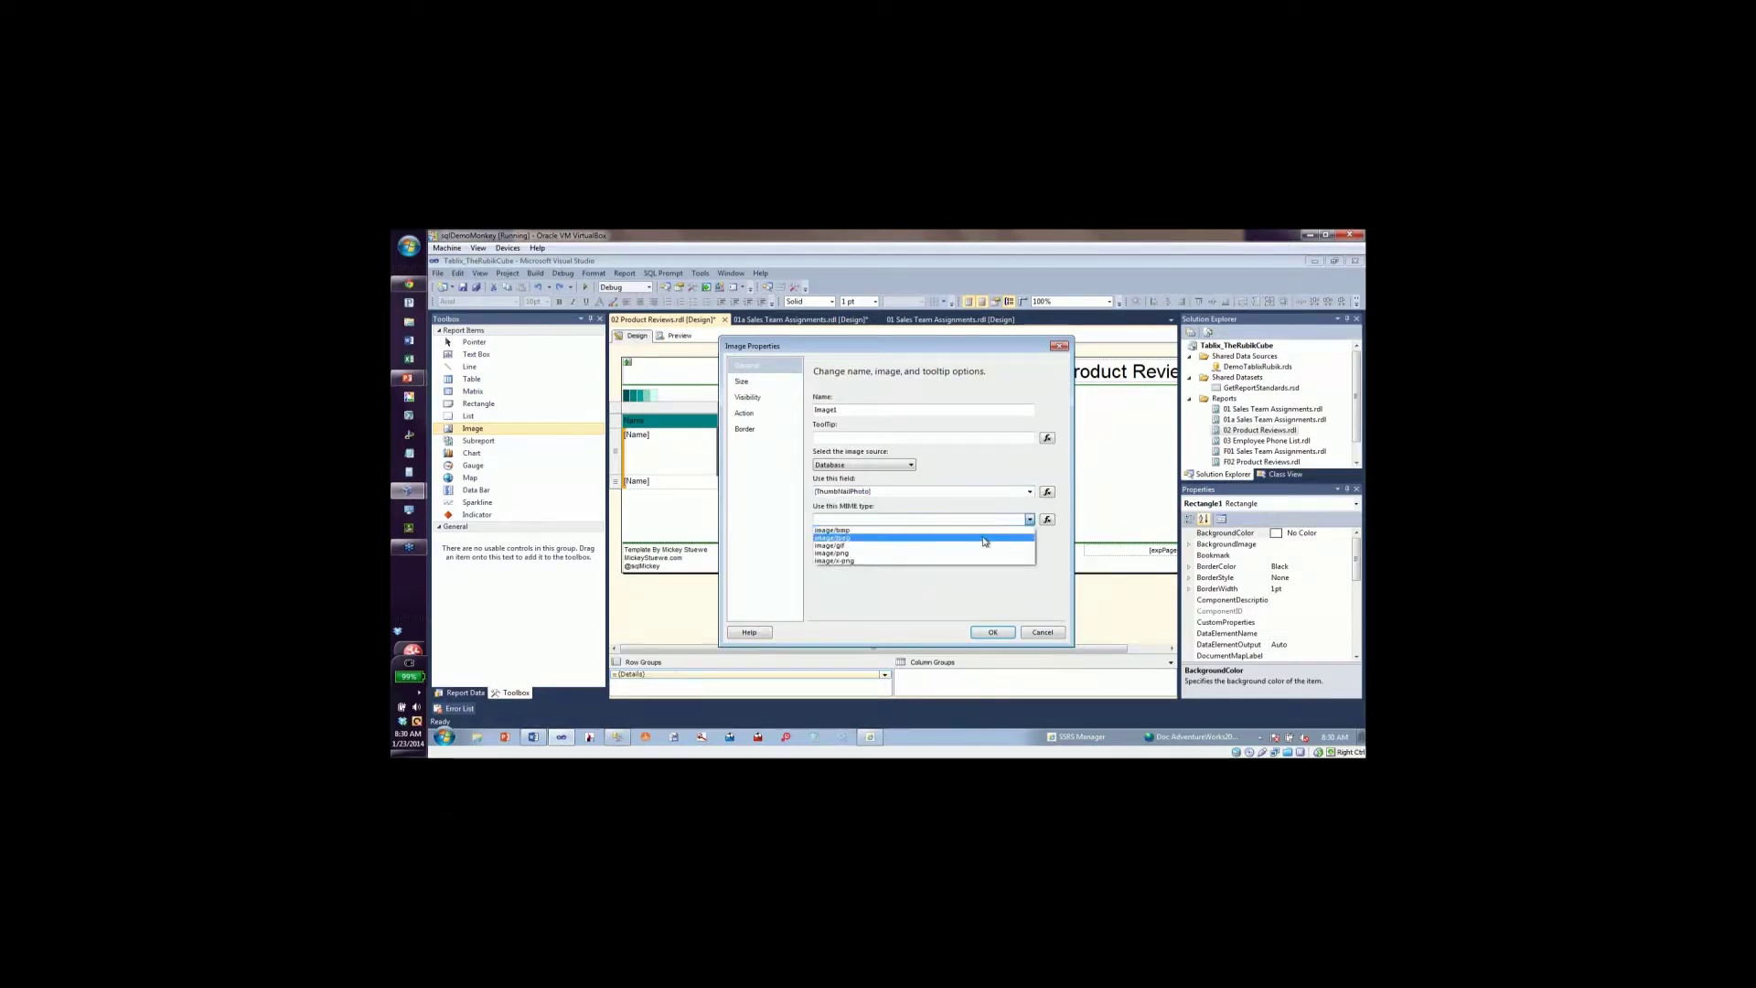
pyautogui.click(1014, 537)
pyautogui.click(993, 632)
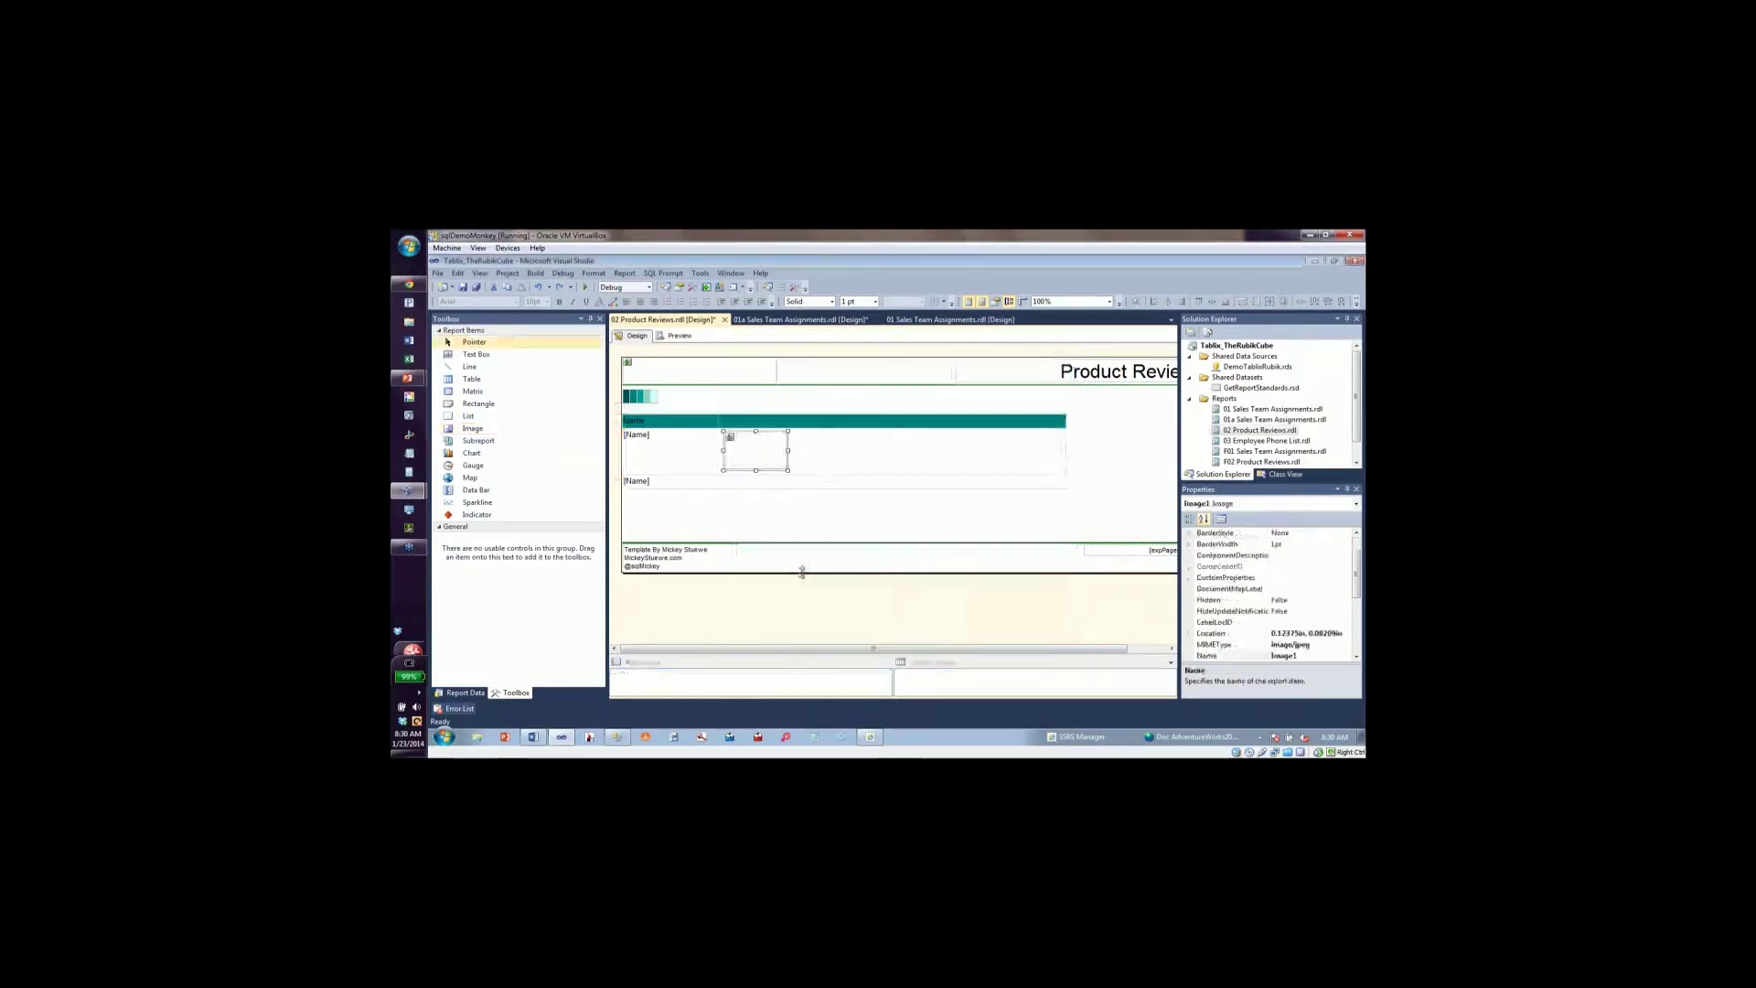
# Fit the image into the rectangle's upper-left corner and place the Comments field beside it, stretched to the rectangle's right edge.
pyautogui.moveTo(787, 450); pyautogui.dragTo(740, 445)
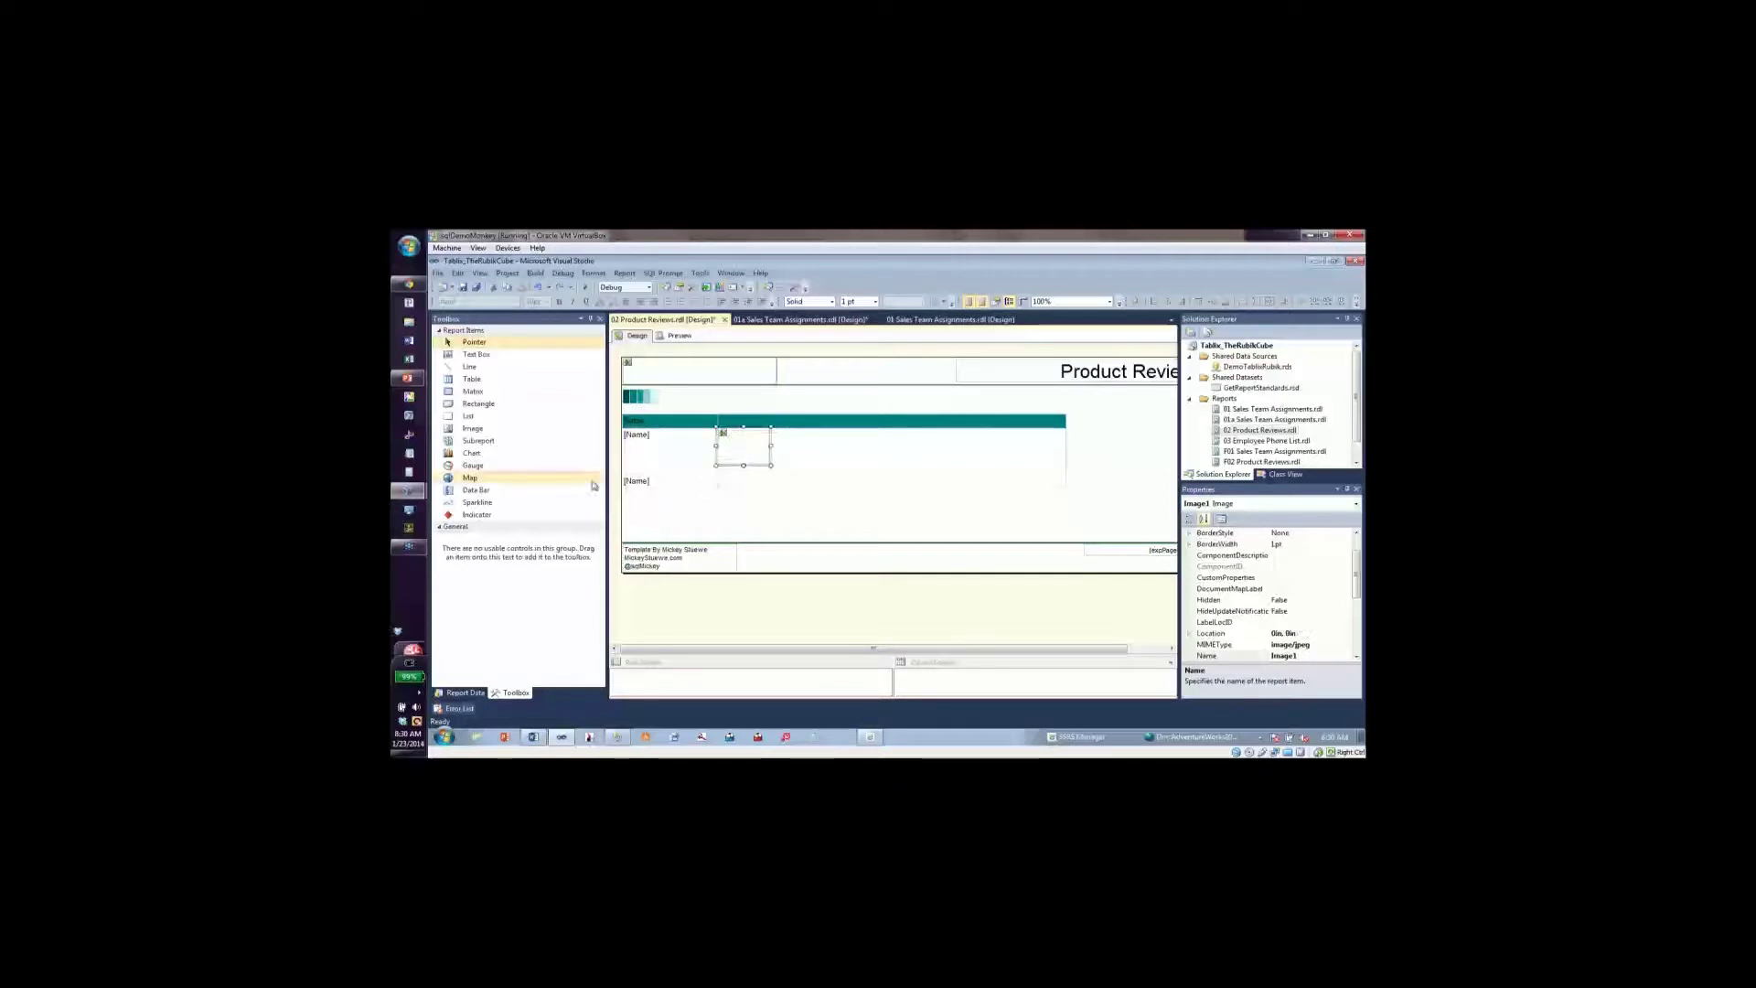
pyautogui.click(467, 694)
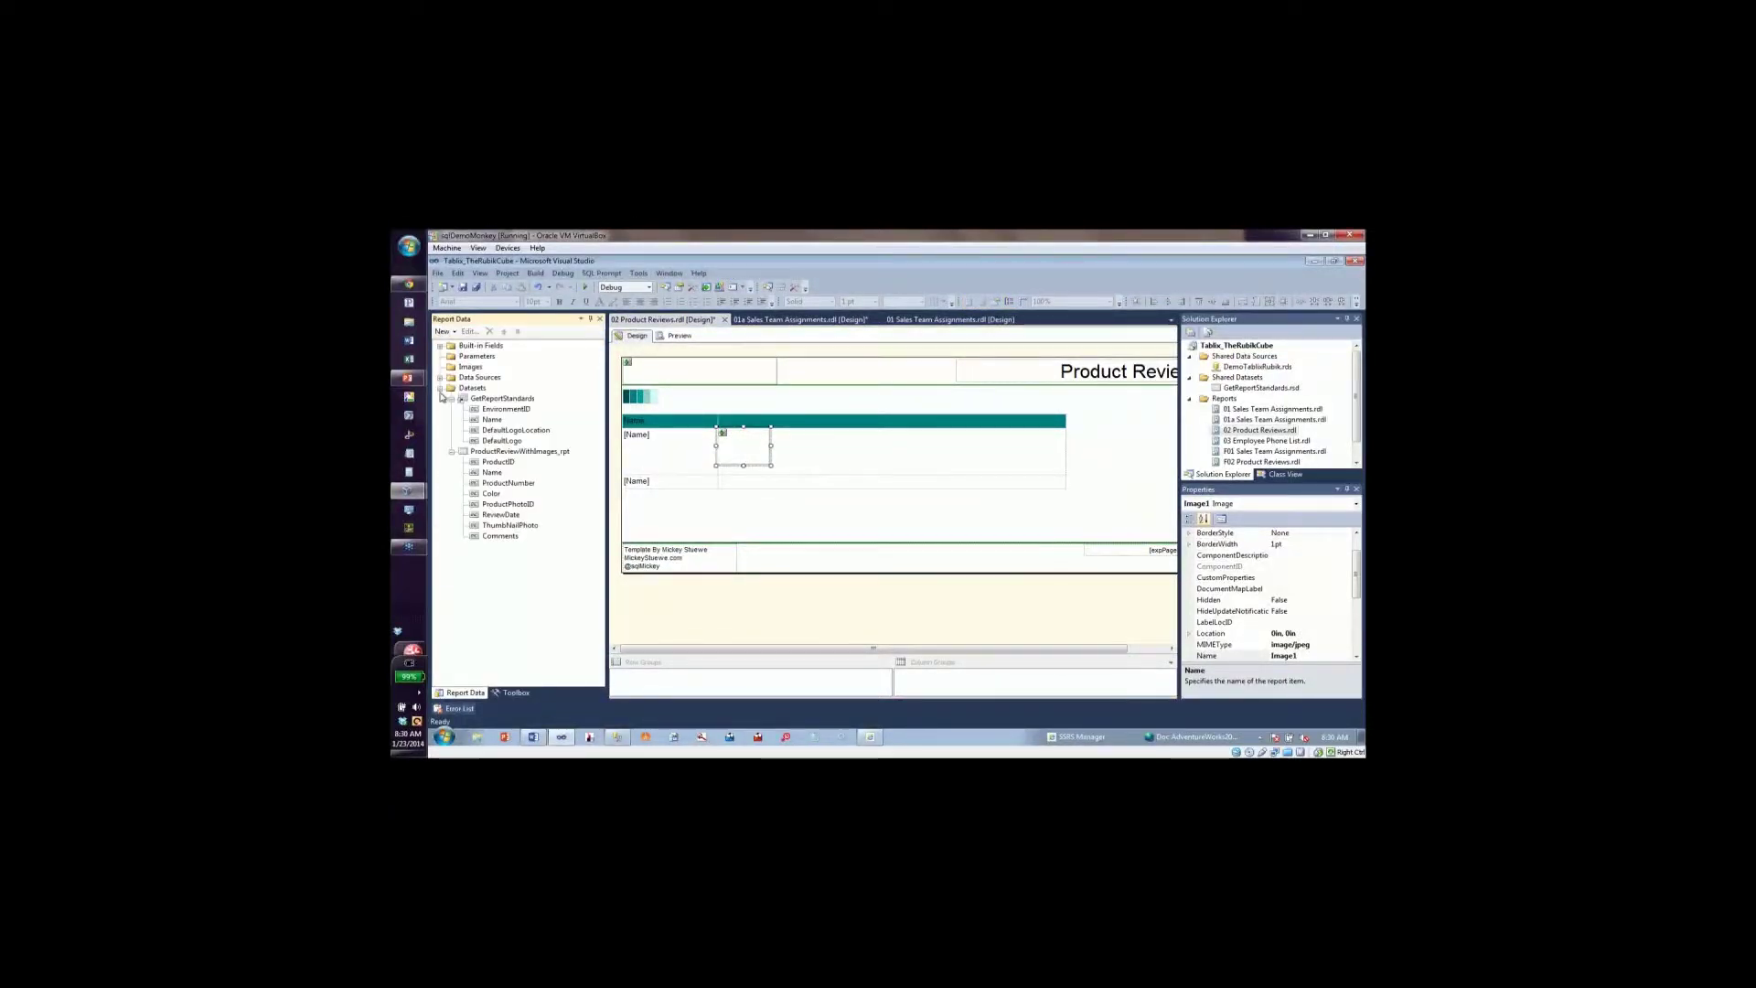
pyautogui.moveTo(492, 538); pyautogui.dragTo(825, 458)
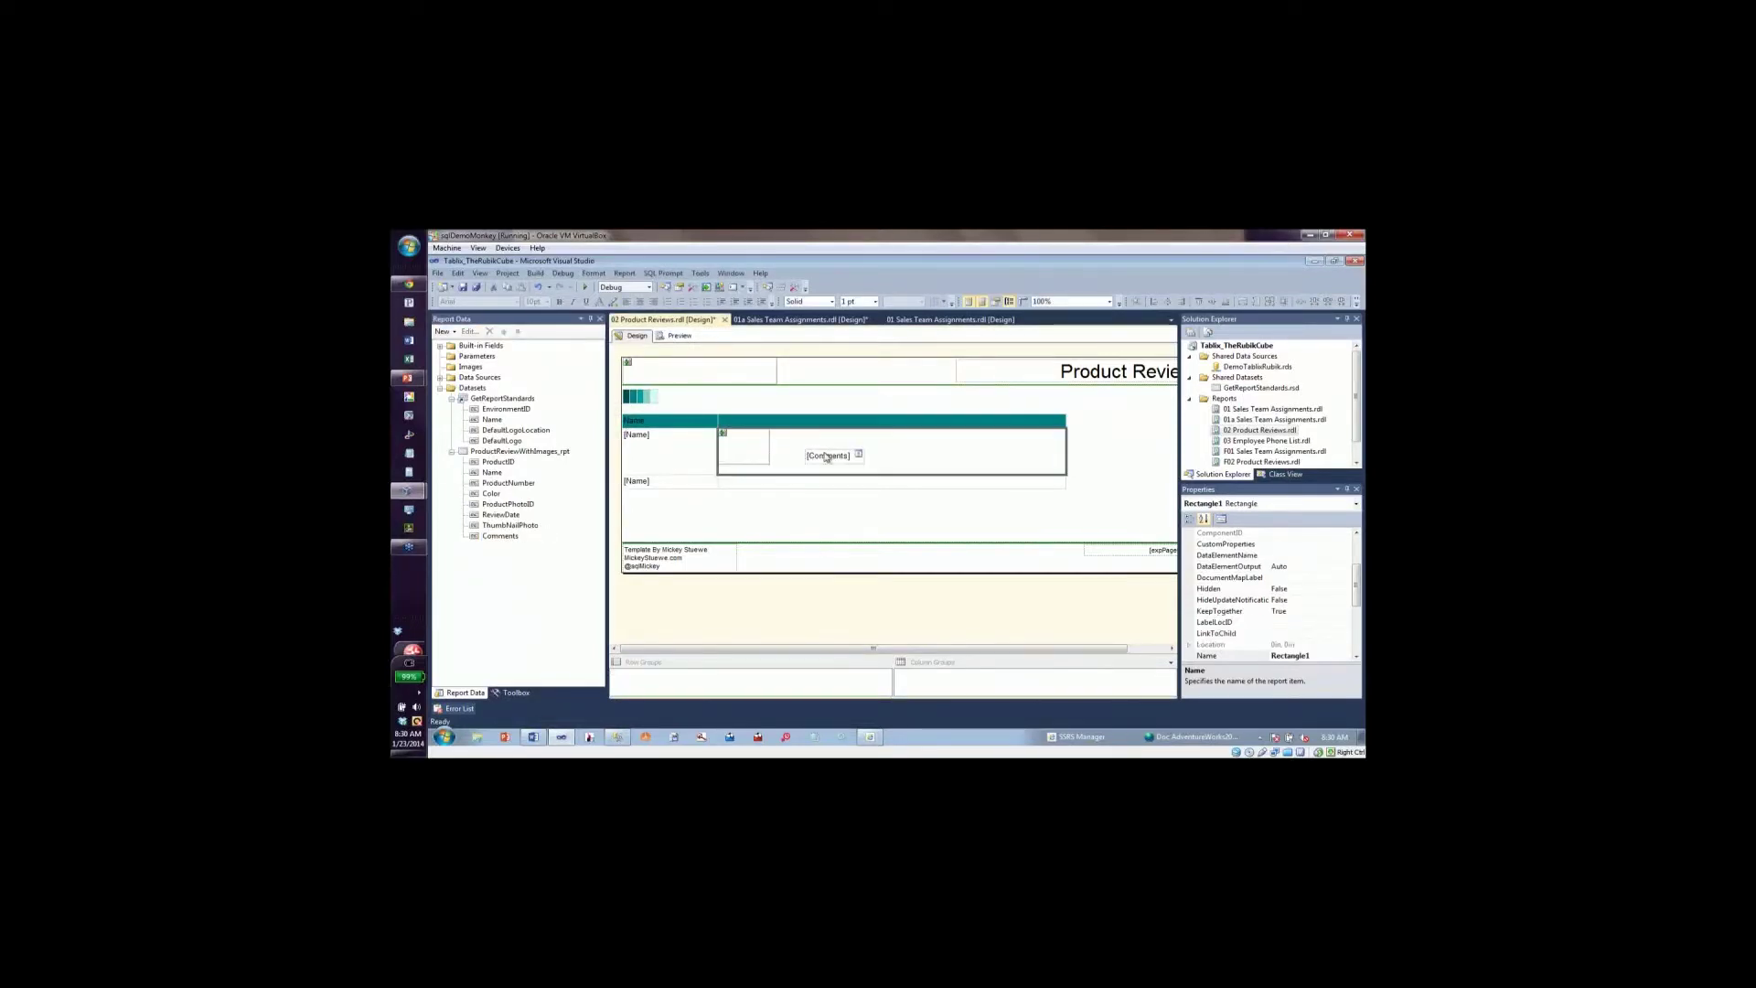
pyautogui.click(825, 455)
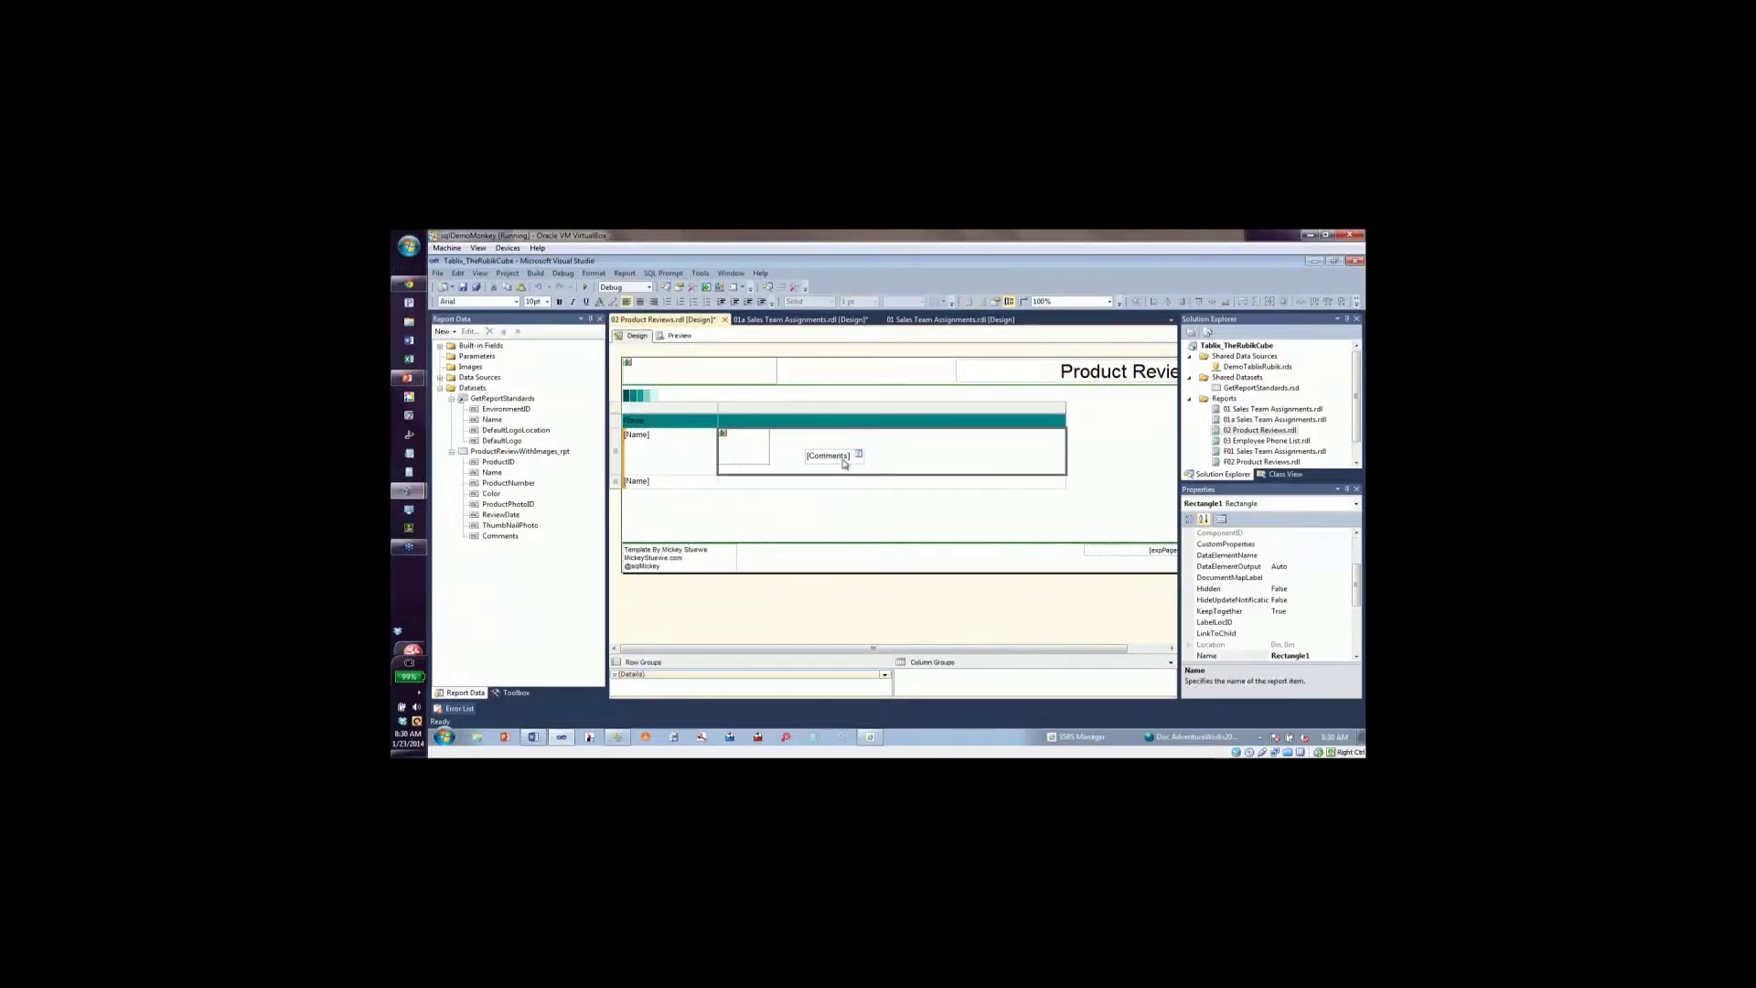
pyautogui.moveTo(826, 451); pyautogui.dragTo(1067, 449)
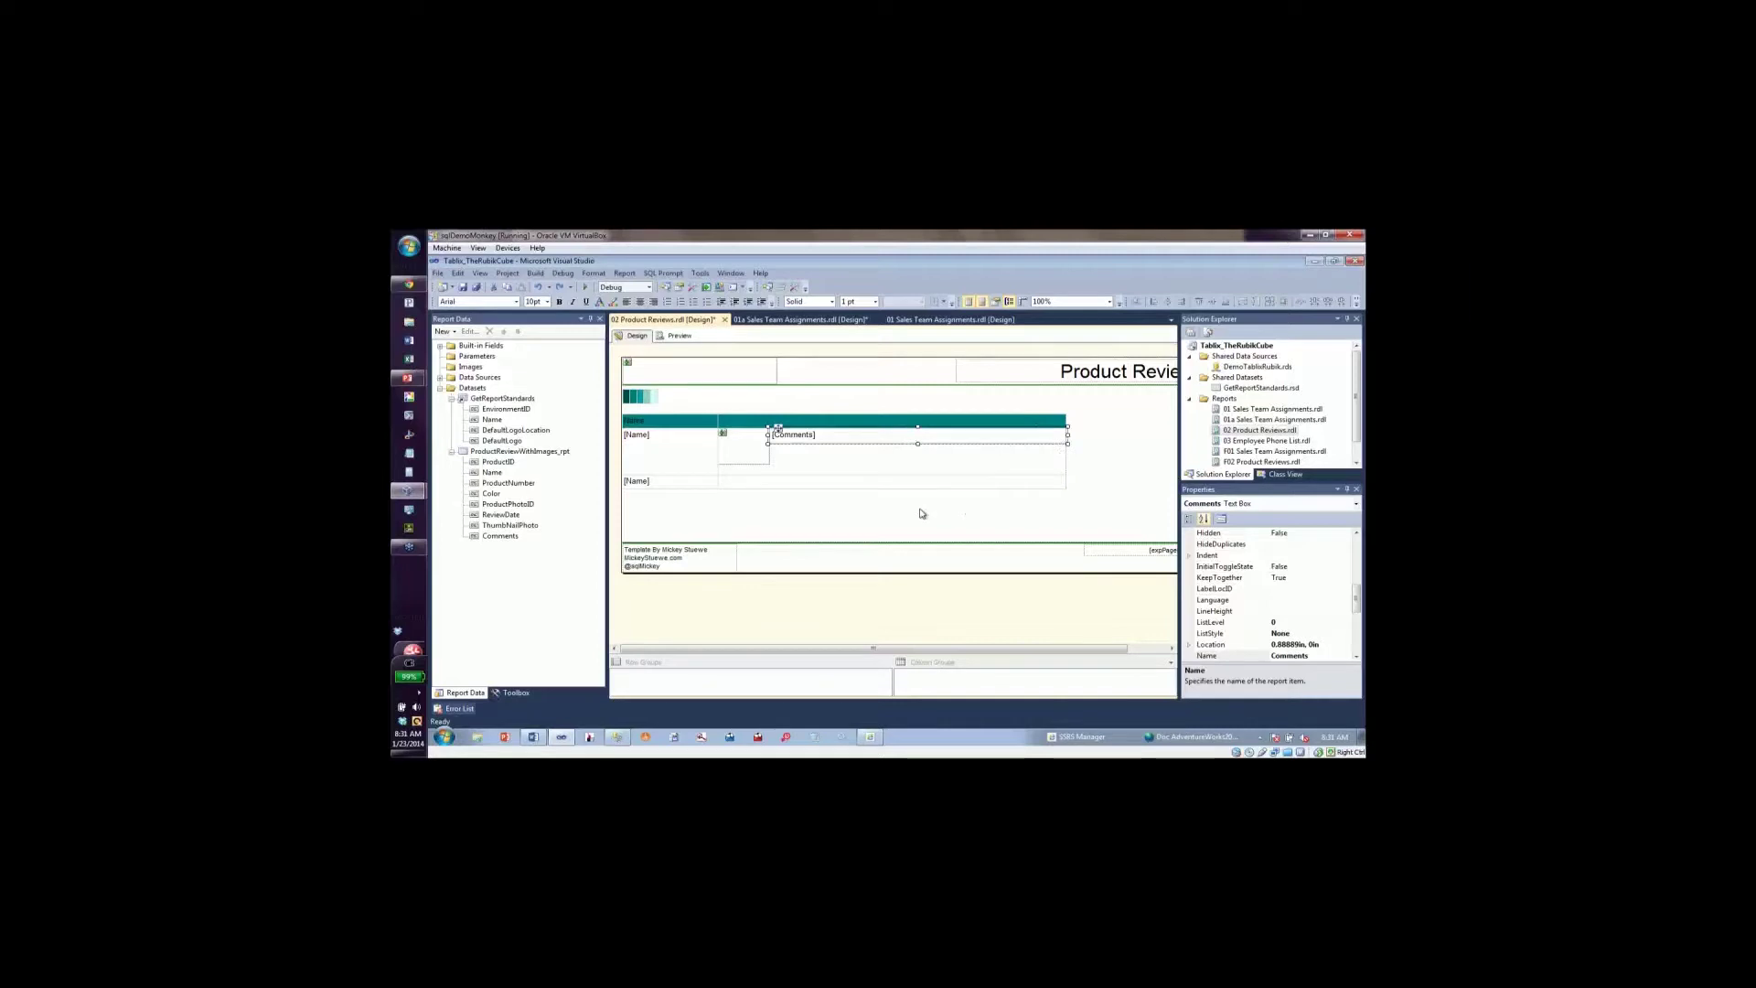
# Place the Comments field in the second cell of the lower detail row.
pyautogui.click(845, 484)
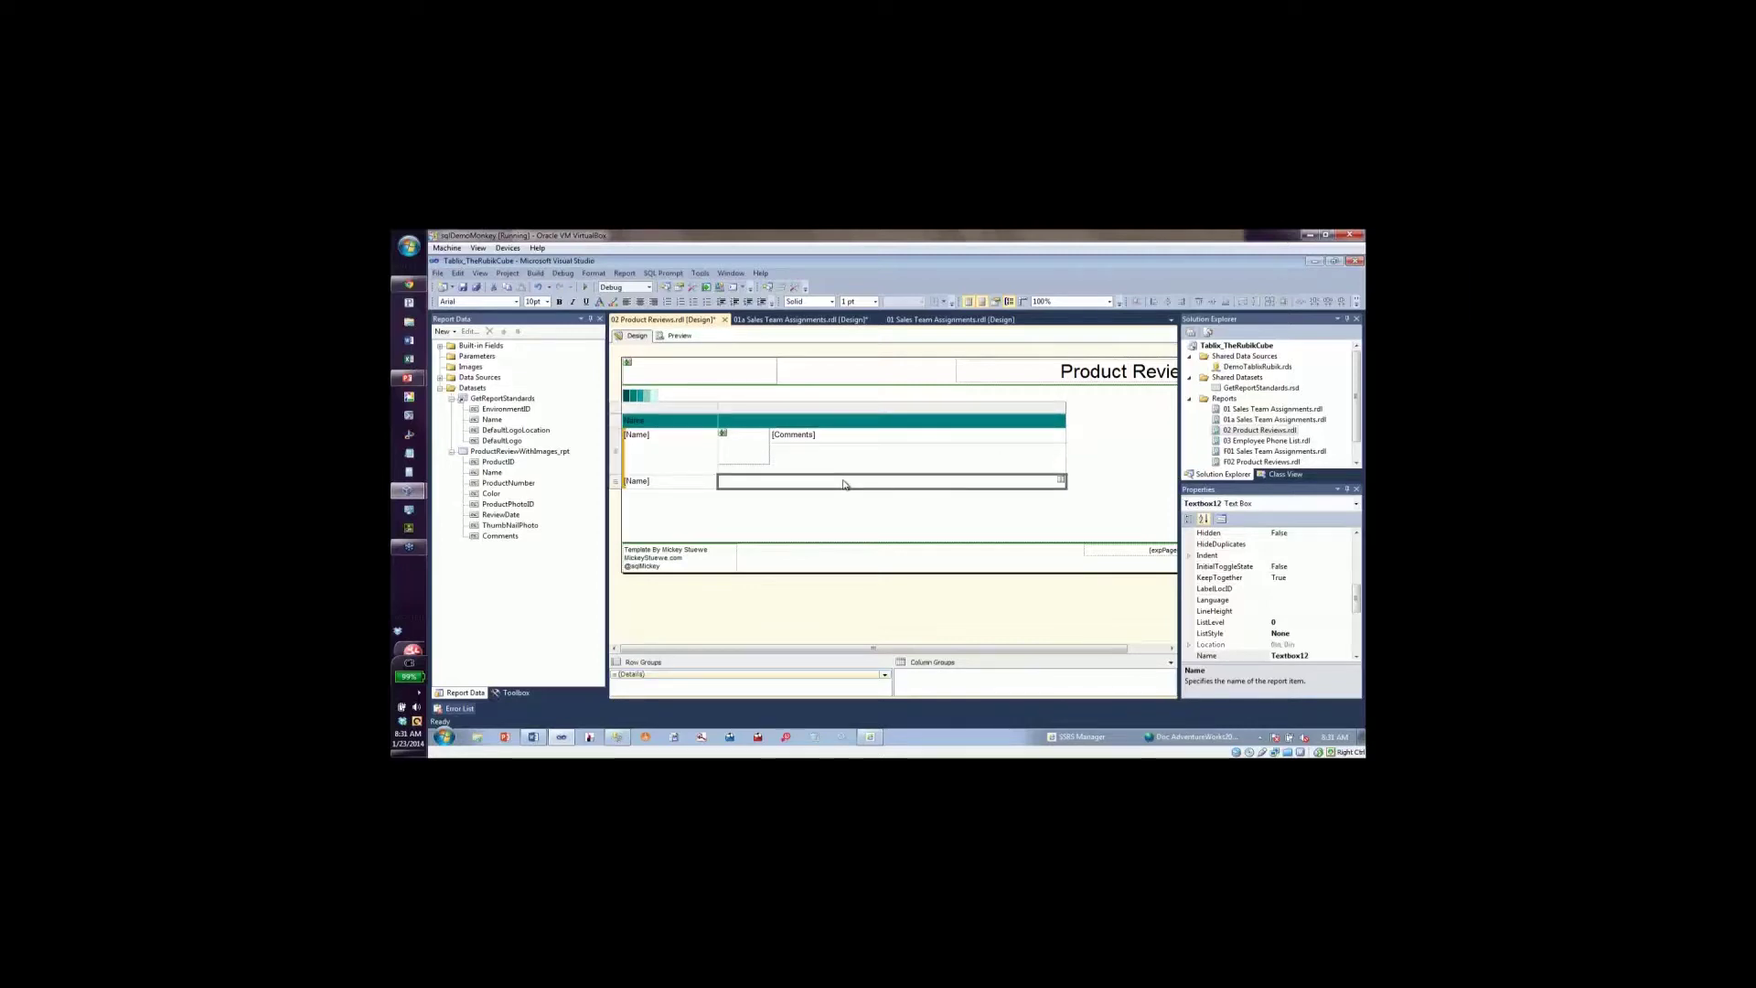
pyautogui.click(1058, 481)
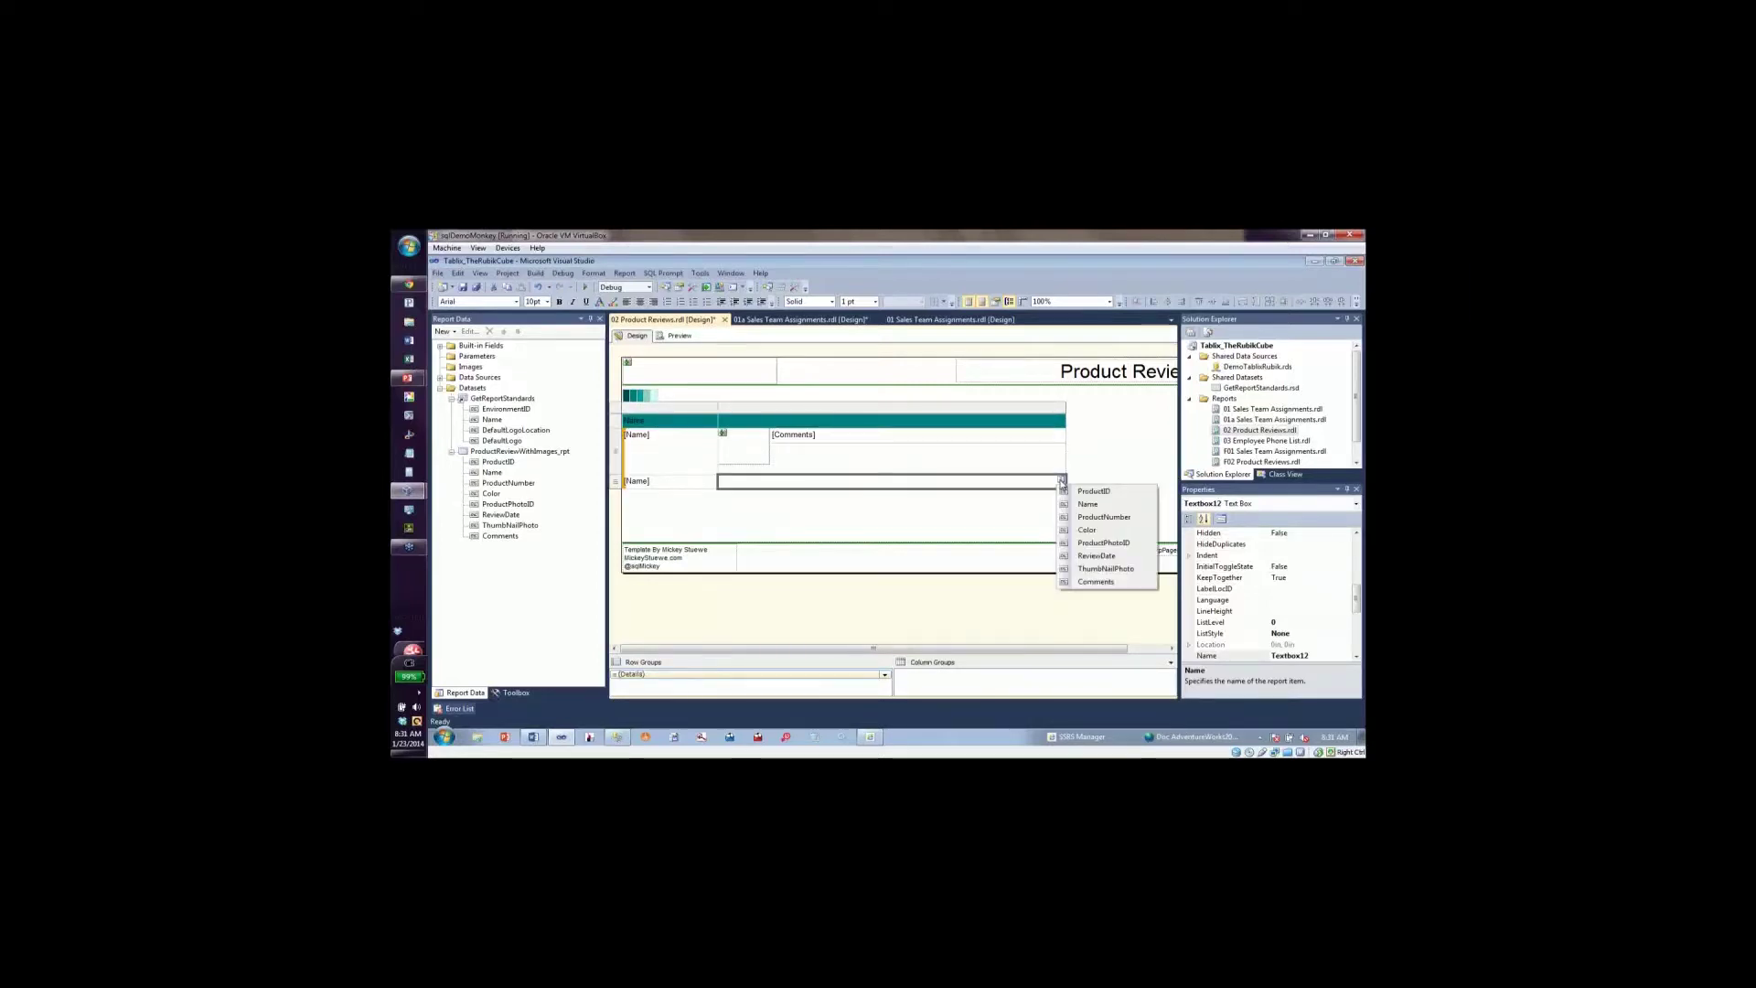
pyautogui.click(1088, 582)
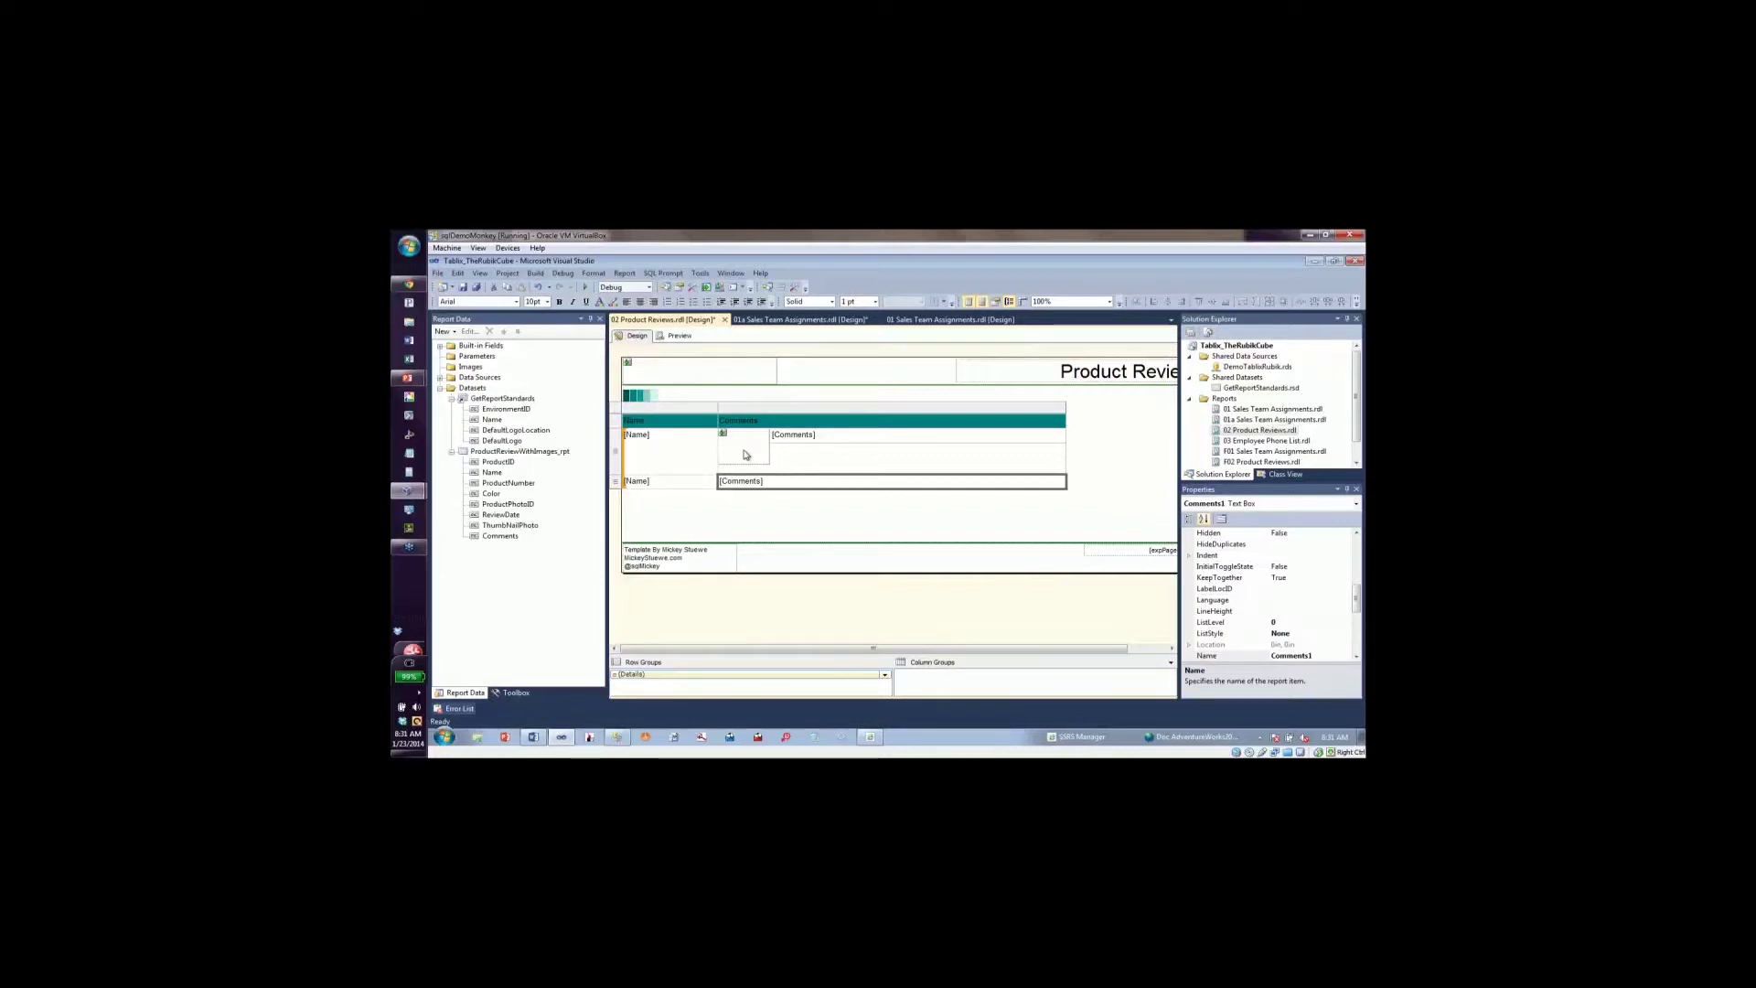
# Set the upper detail row's visibility to show or hide based on an expression and open its expression for editing.
pyautogui.click(615, 454)
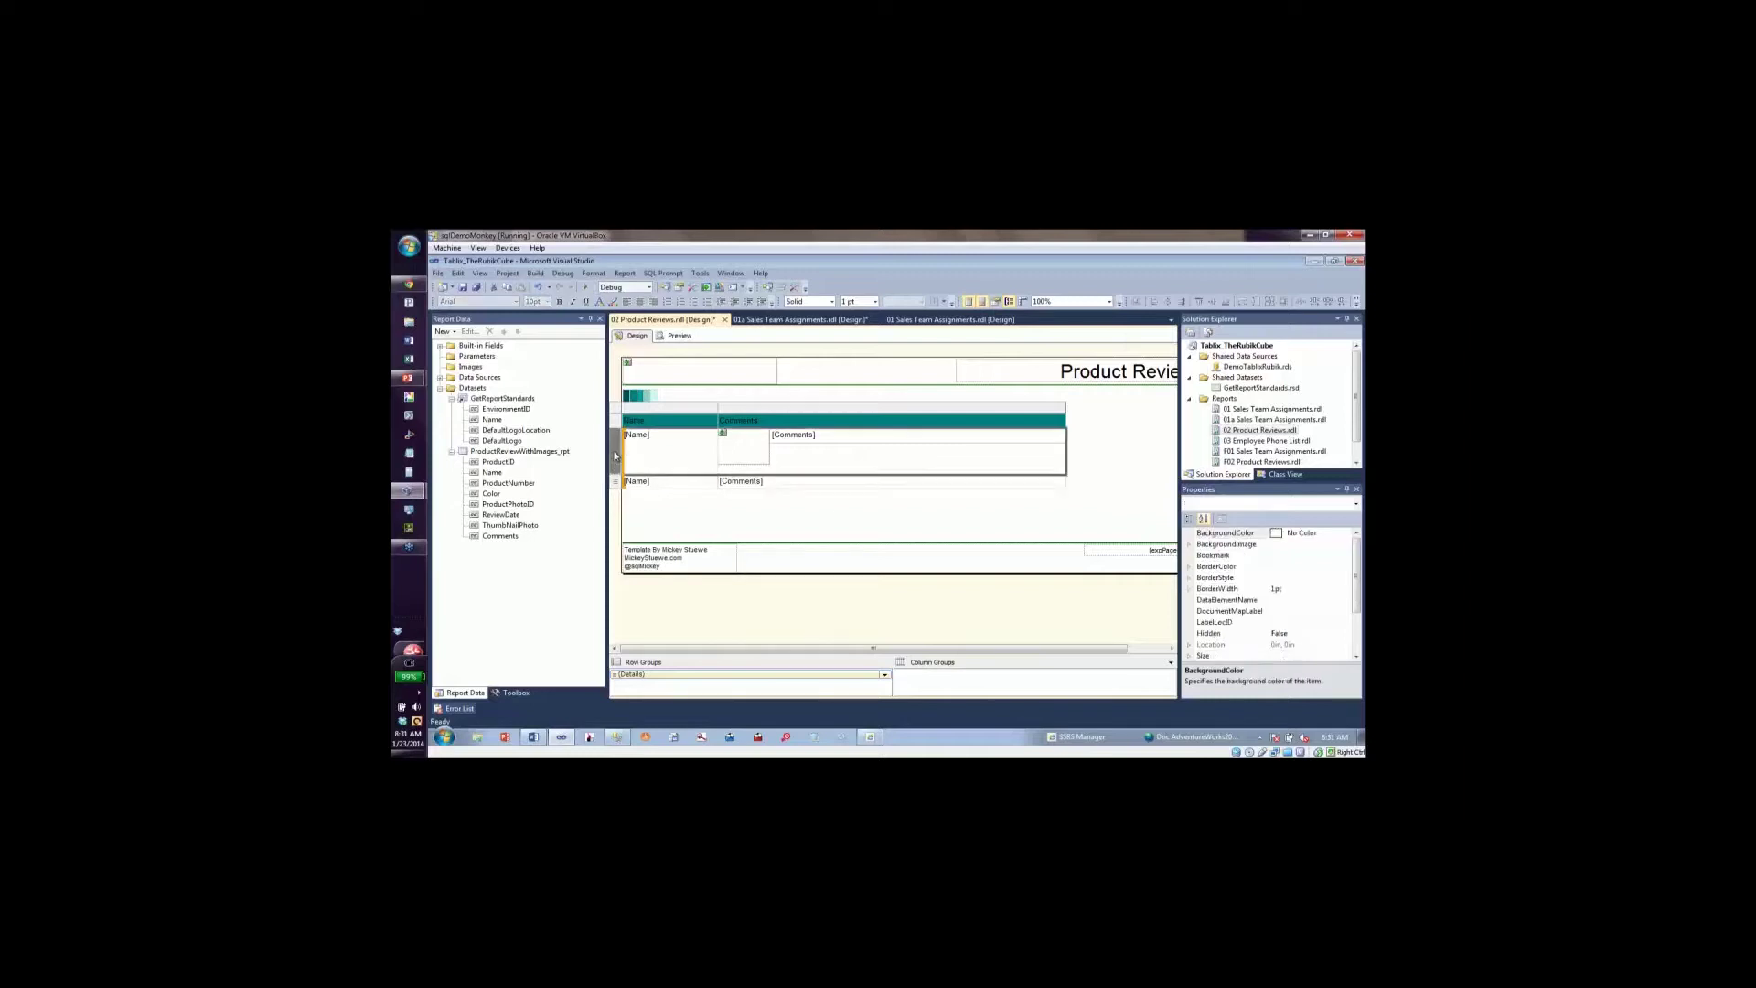
pyautogui.rightClick(615, 454)
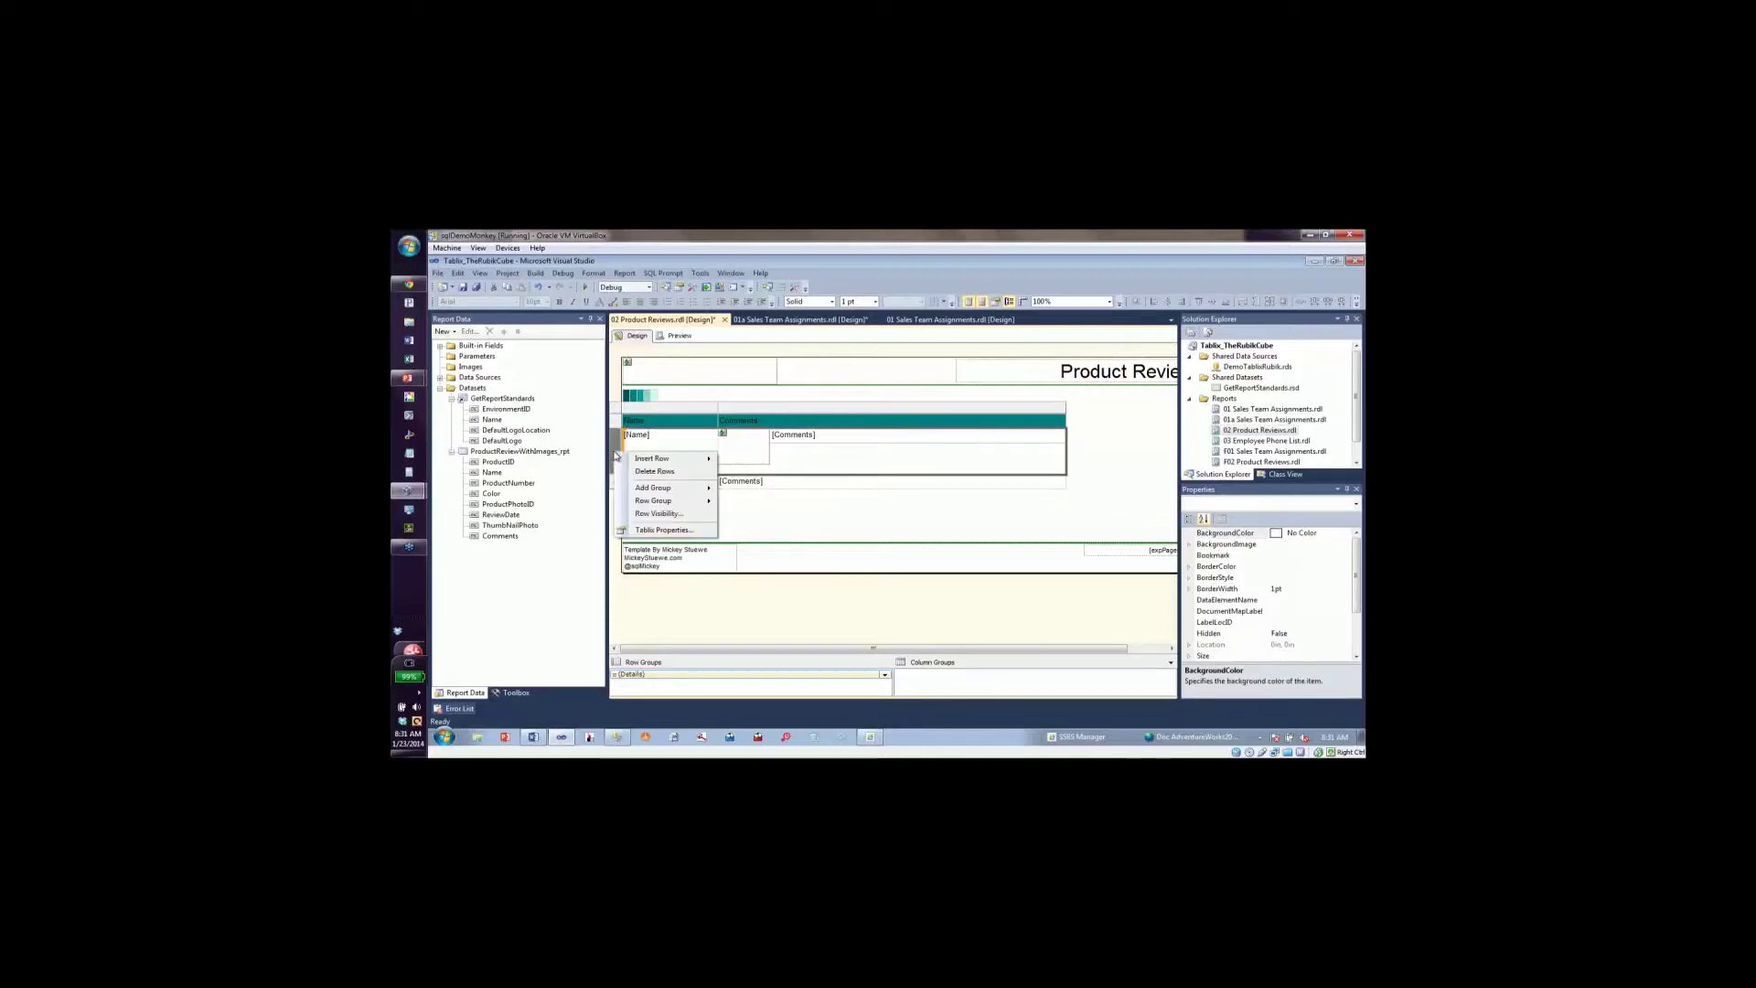
pyautogui.click(659, 513)
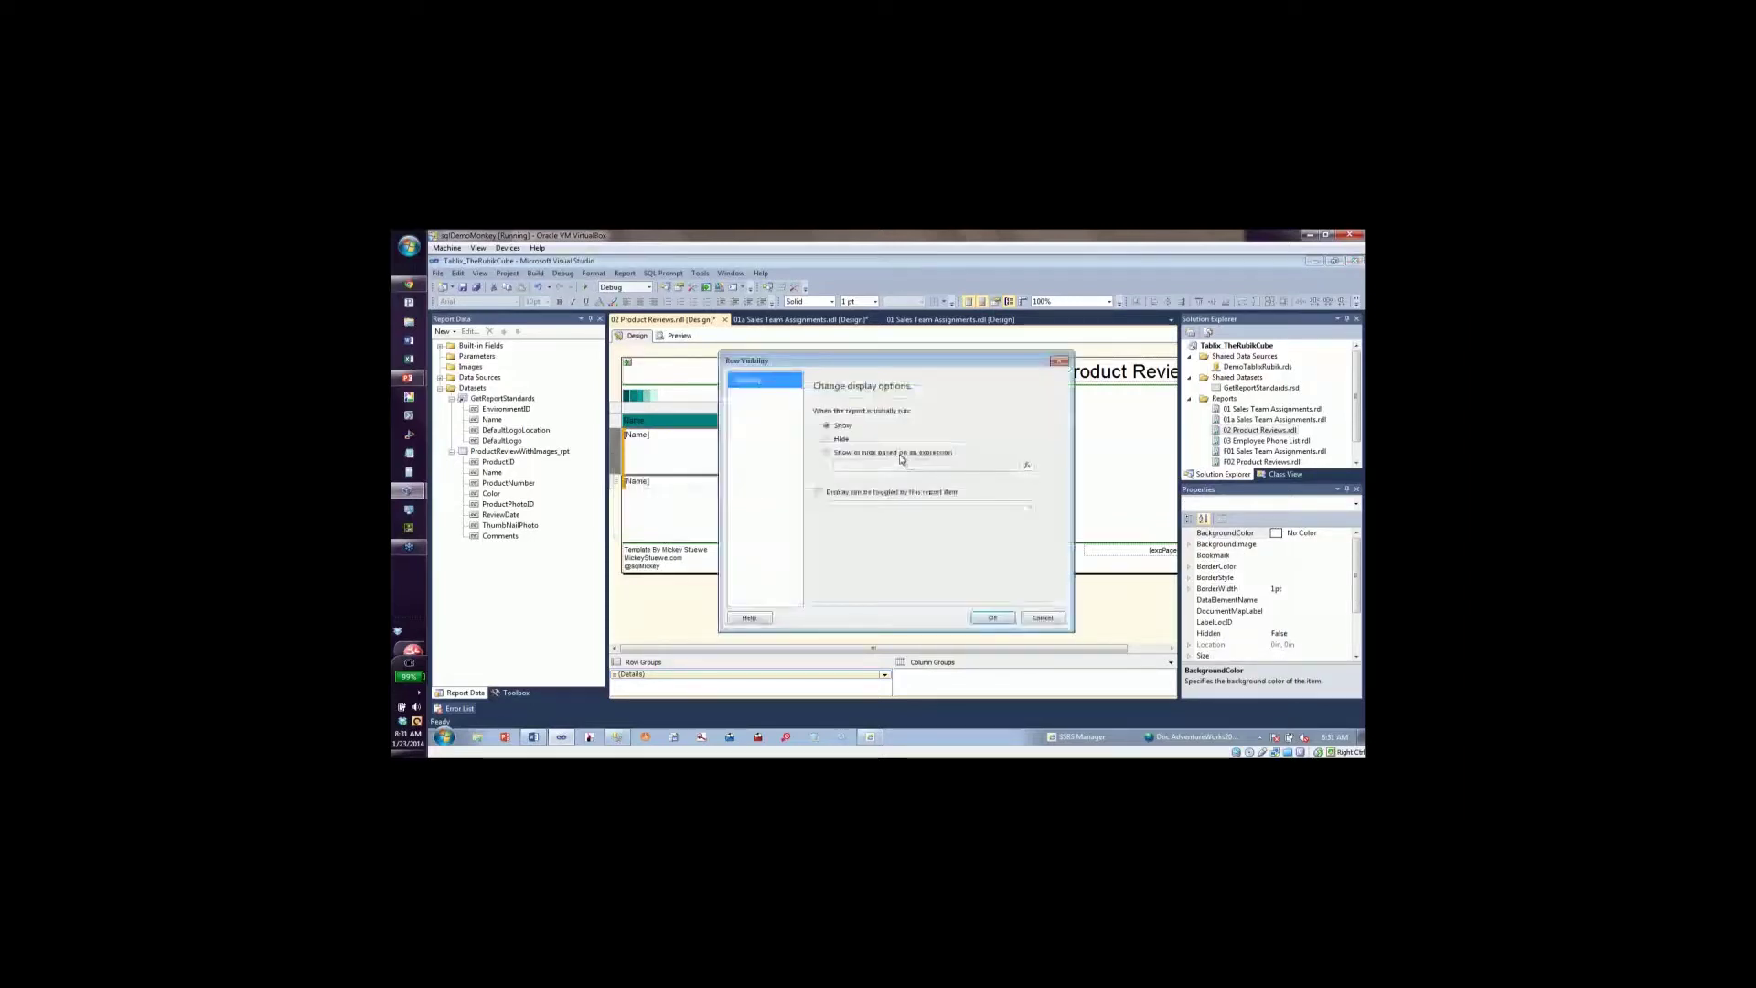
pyautogui.click(900, 454)
pyautogui.click(1028, 465)
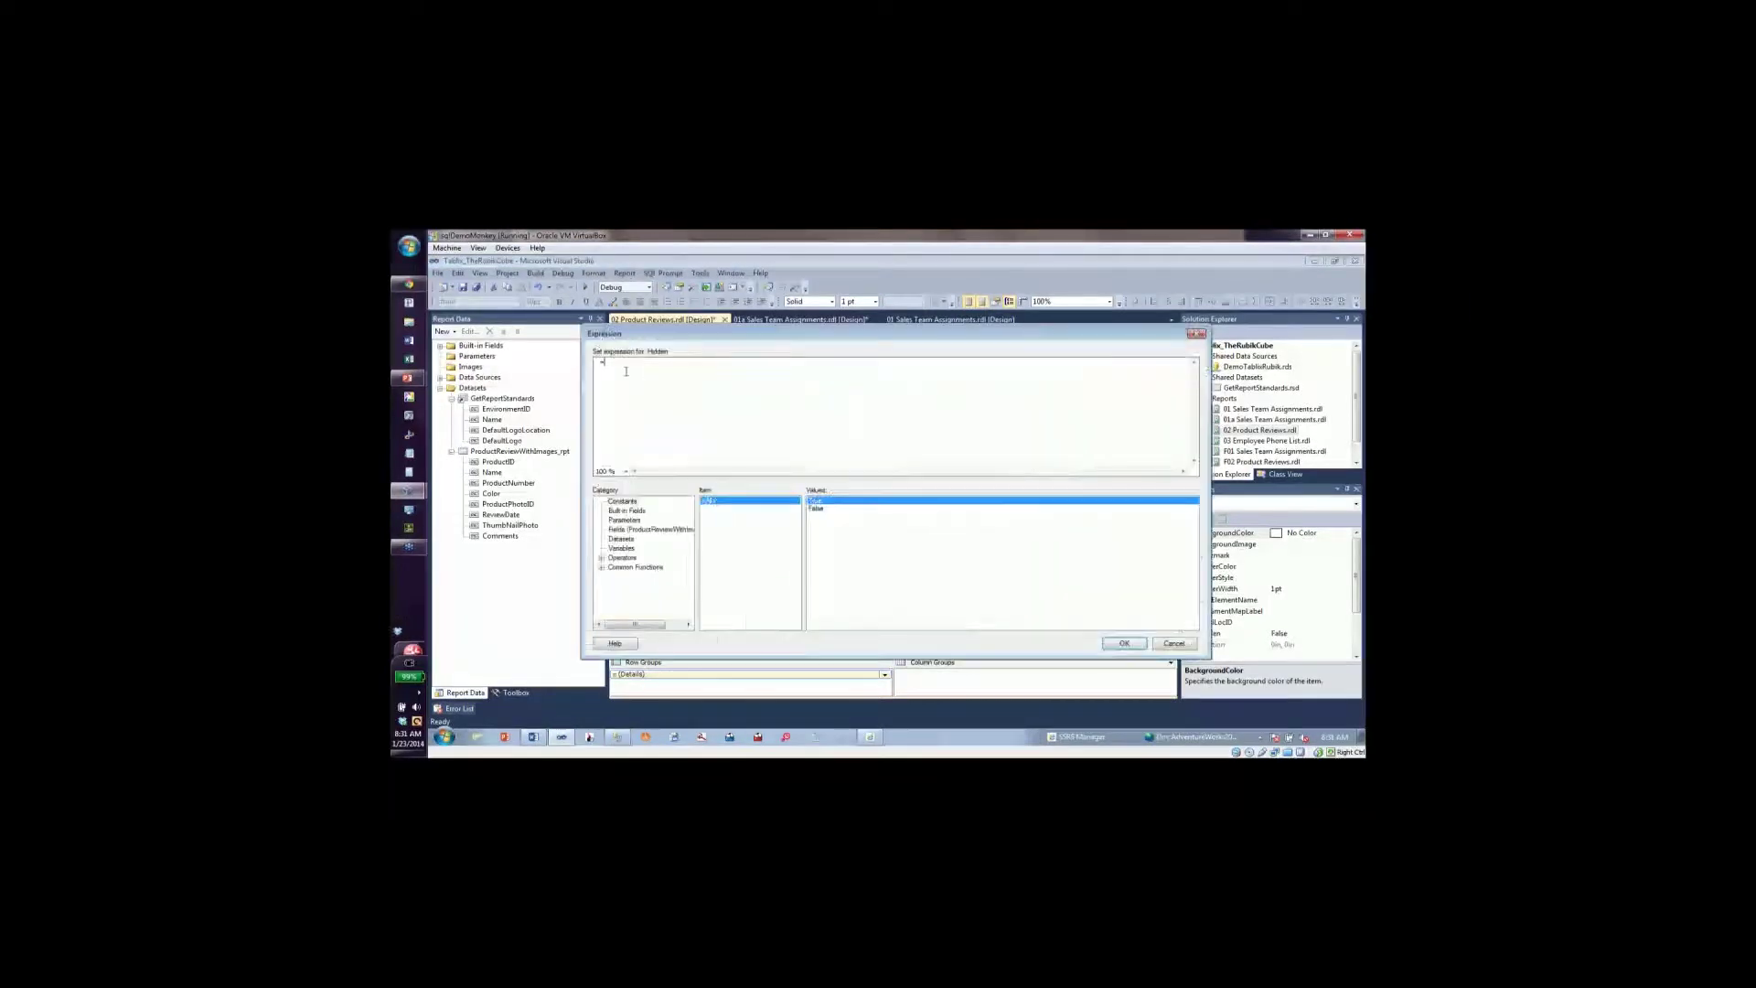
# Switch to the Word outline and copy the "Row Visibility With Image" expression =iiF(Fields!ProductPhotoID.Value = 1,True,False).
pyautogui.click(540, 738)
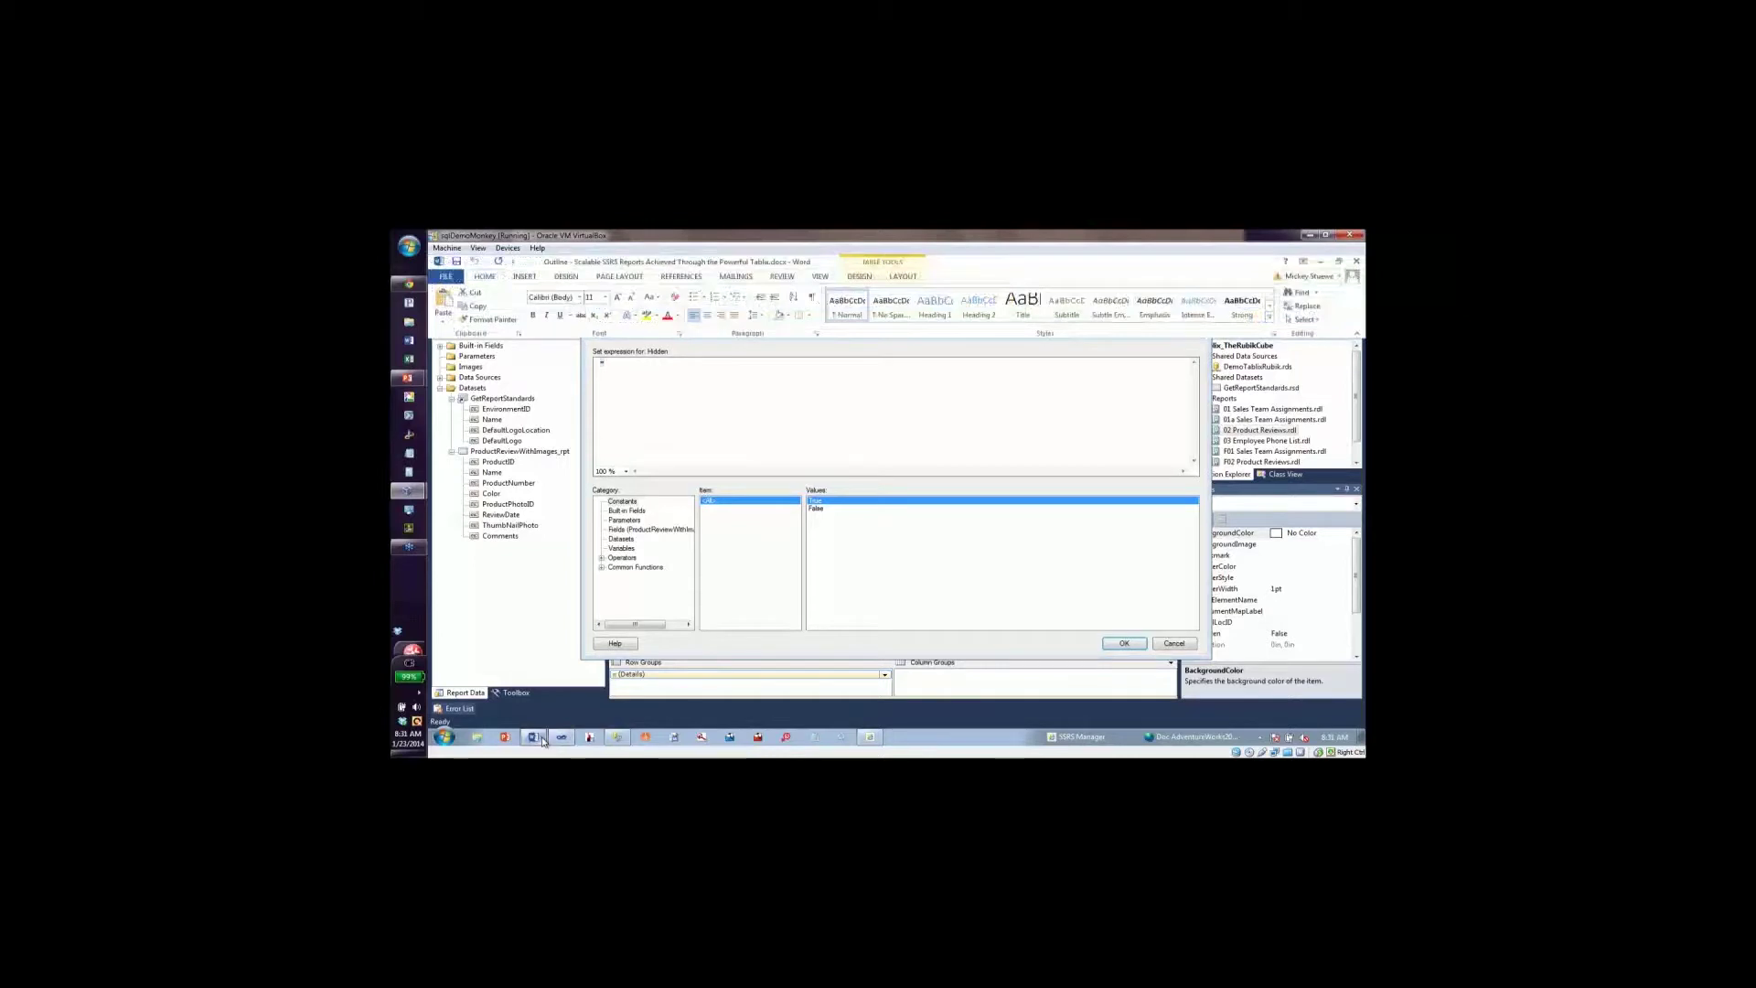
pyautogui.scroll(-8, 745, 569)
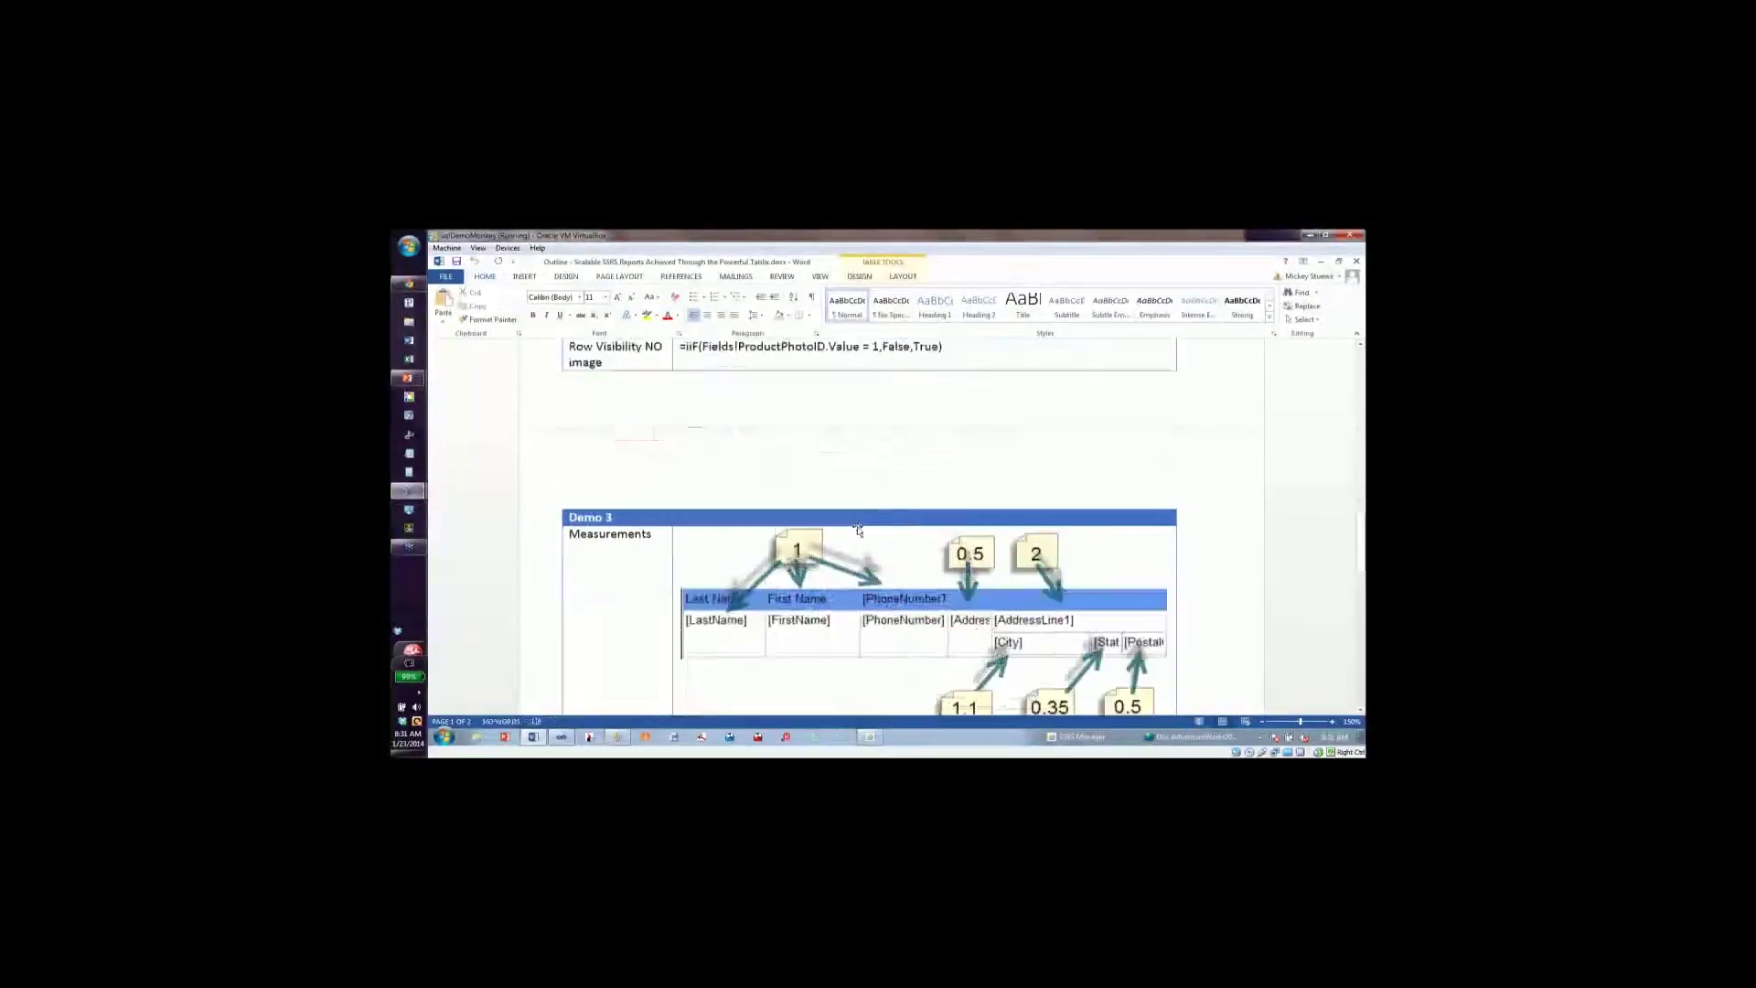
pyautogui.scroll(4, 858, 527)
pyautogui.scroll(-3, 854, 525)
pyautogui.moveTo(702, 484); pyautogui.dragTo(860, 484)
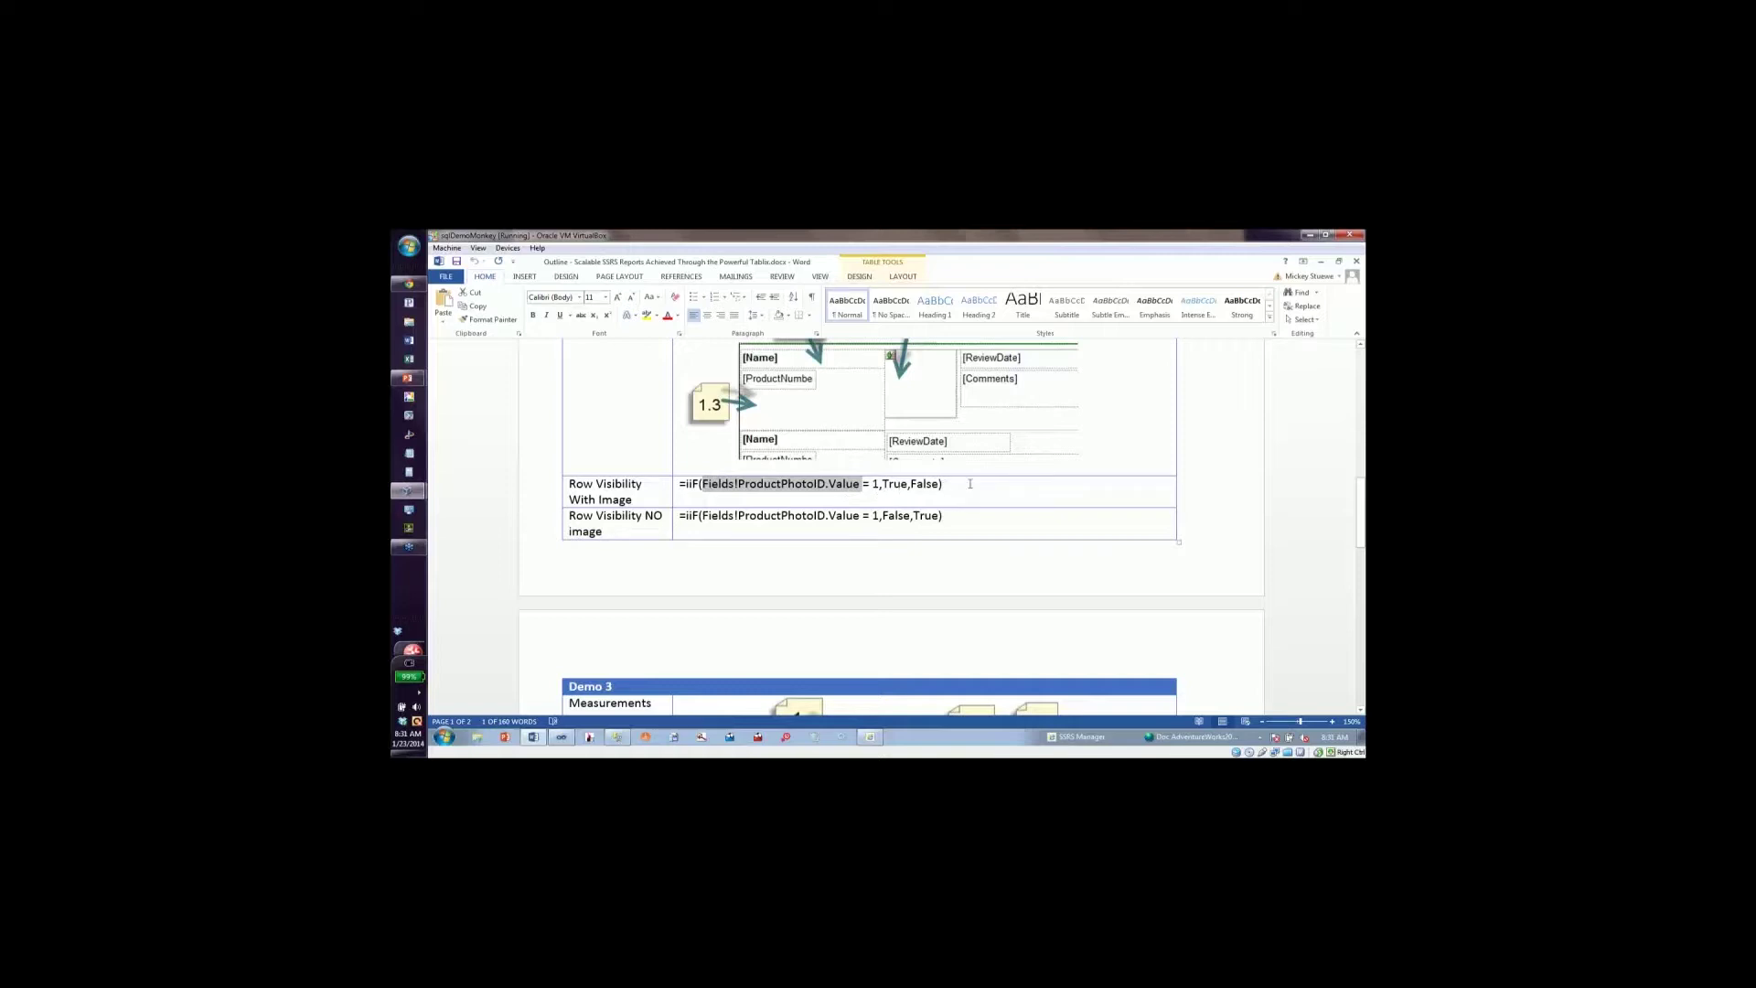
pyautogui.moveTo(951, 484); pyautogui.dragTo(681, 483)
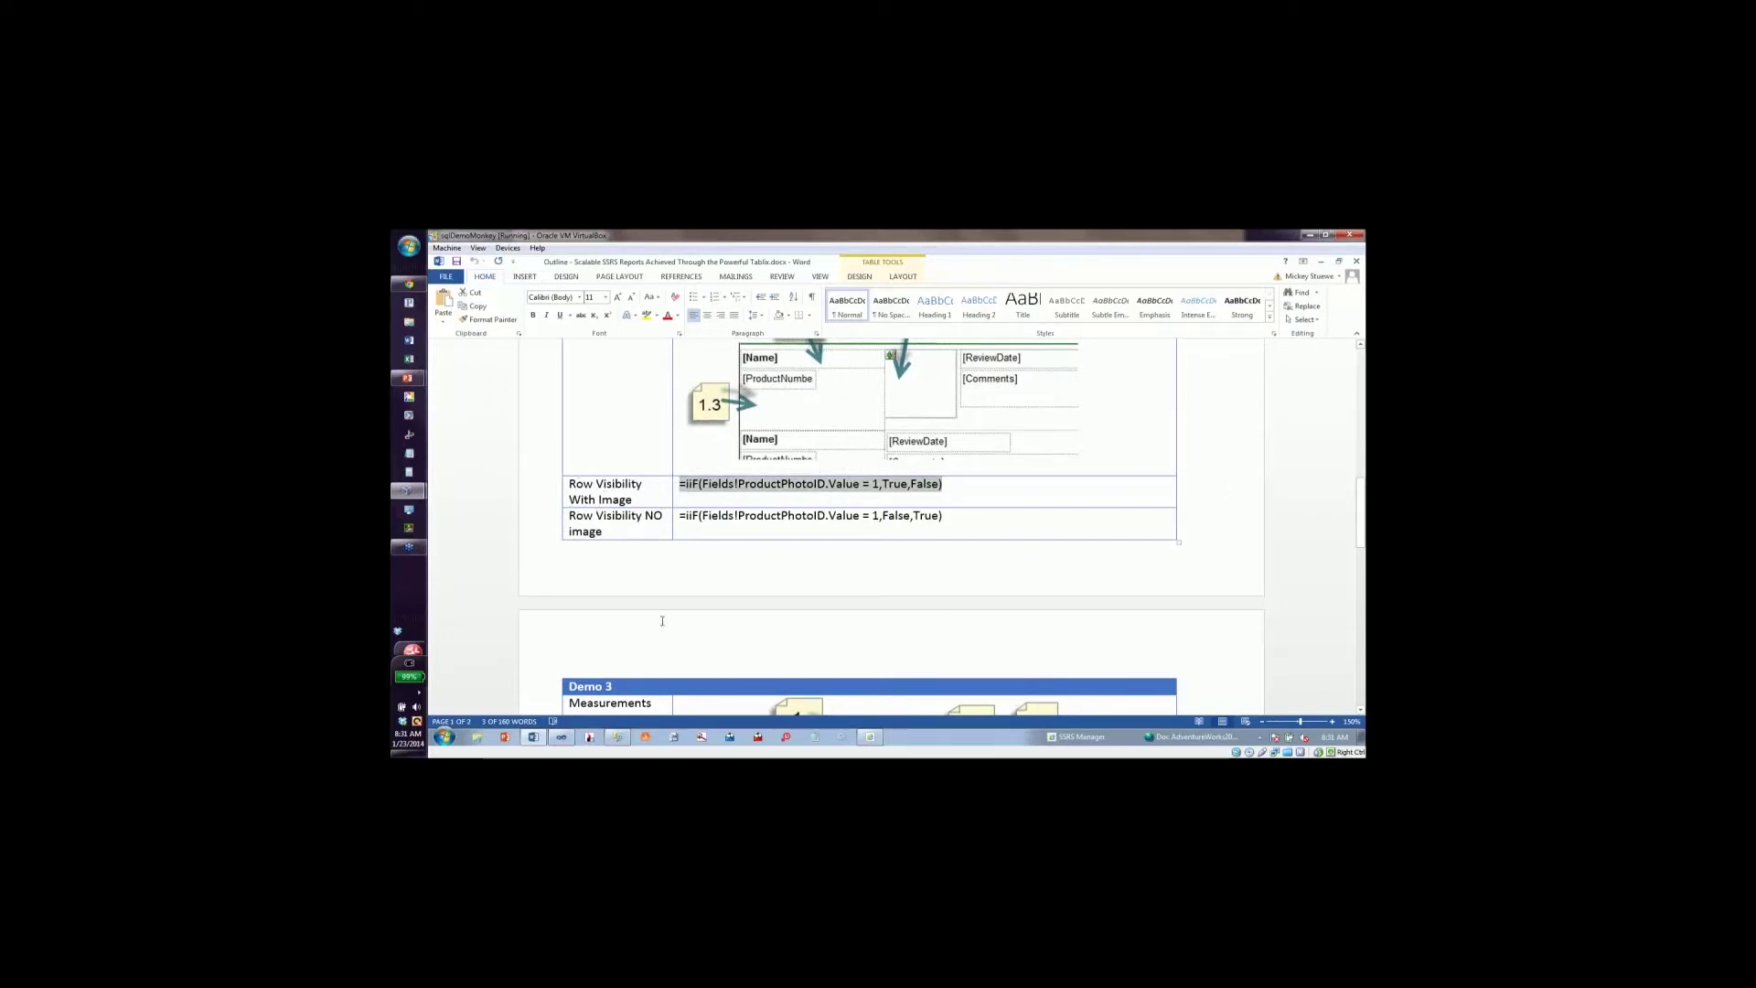
# Switch back to Visual Studio and set the upper detail row's Hidden expression to =iiF(Fields!ProductPhotoID.Value = 1,True,False).
pyautogui.click(619, 744)
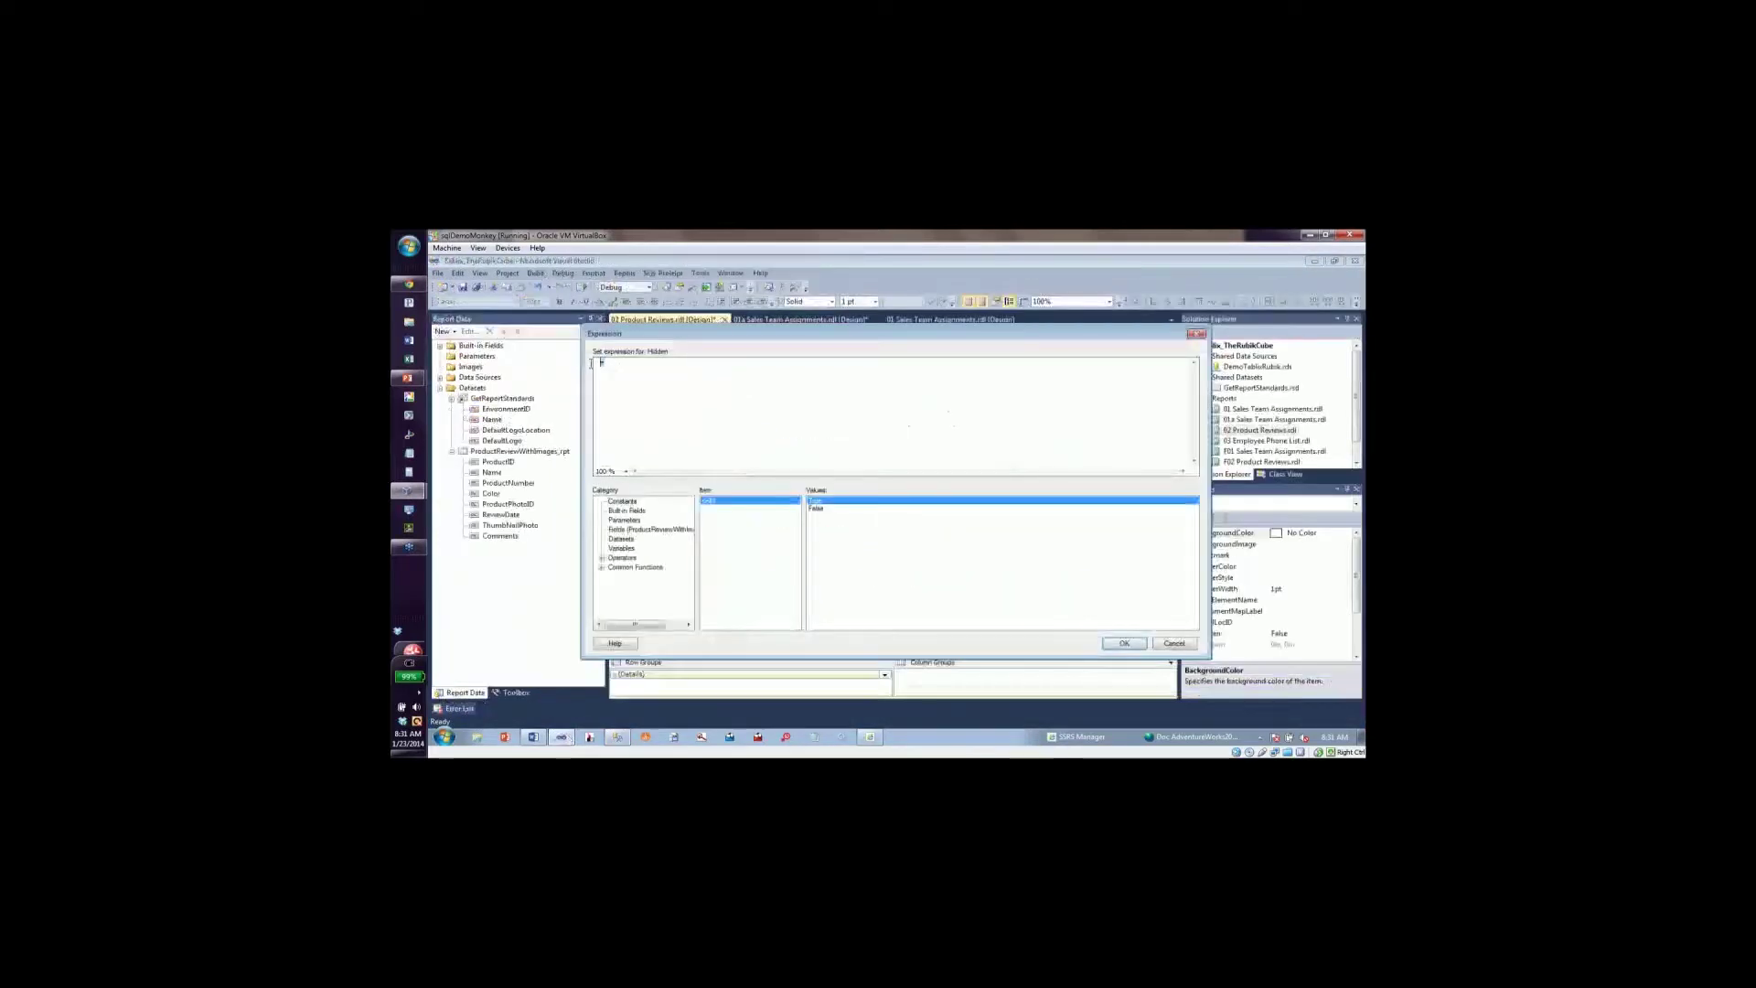
pyautogui.write('=iif(Fields!ProductPhotoID.Value = 1,True,False)')
pyautogui.click(1121, 644)
pyautogui.press('Return')
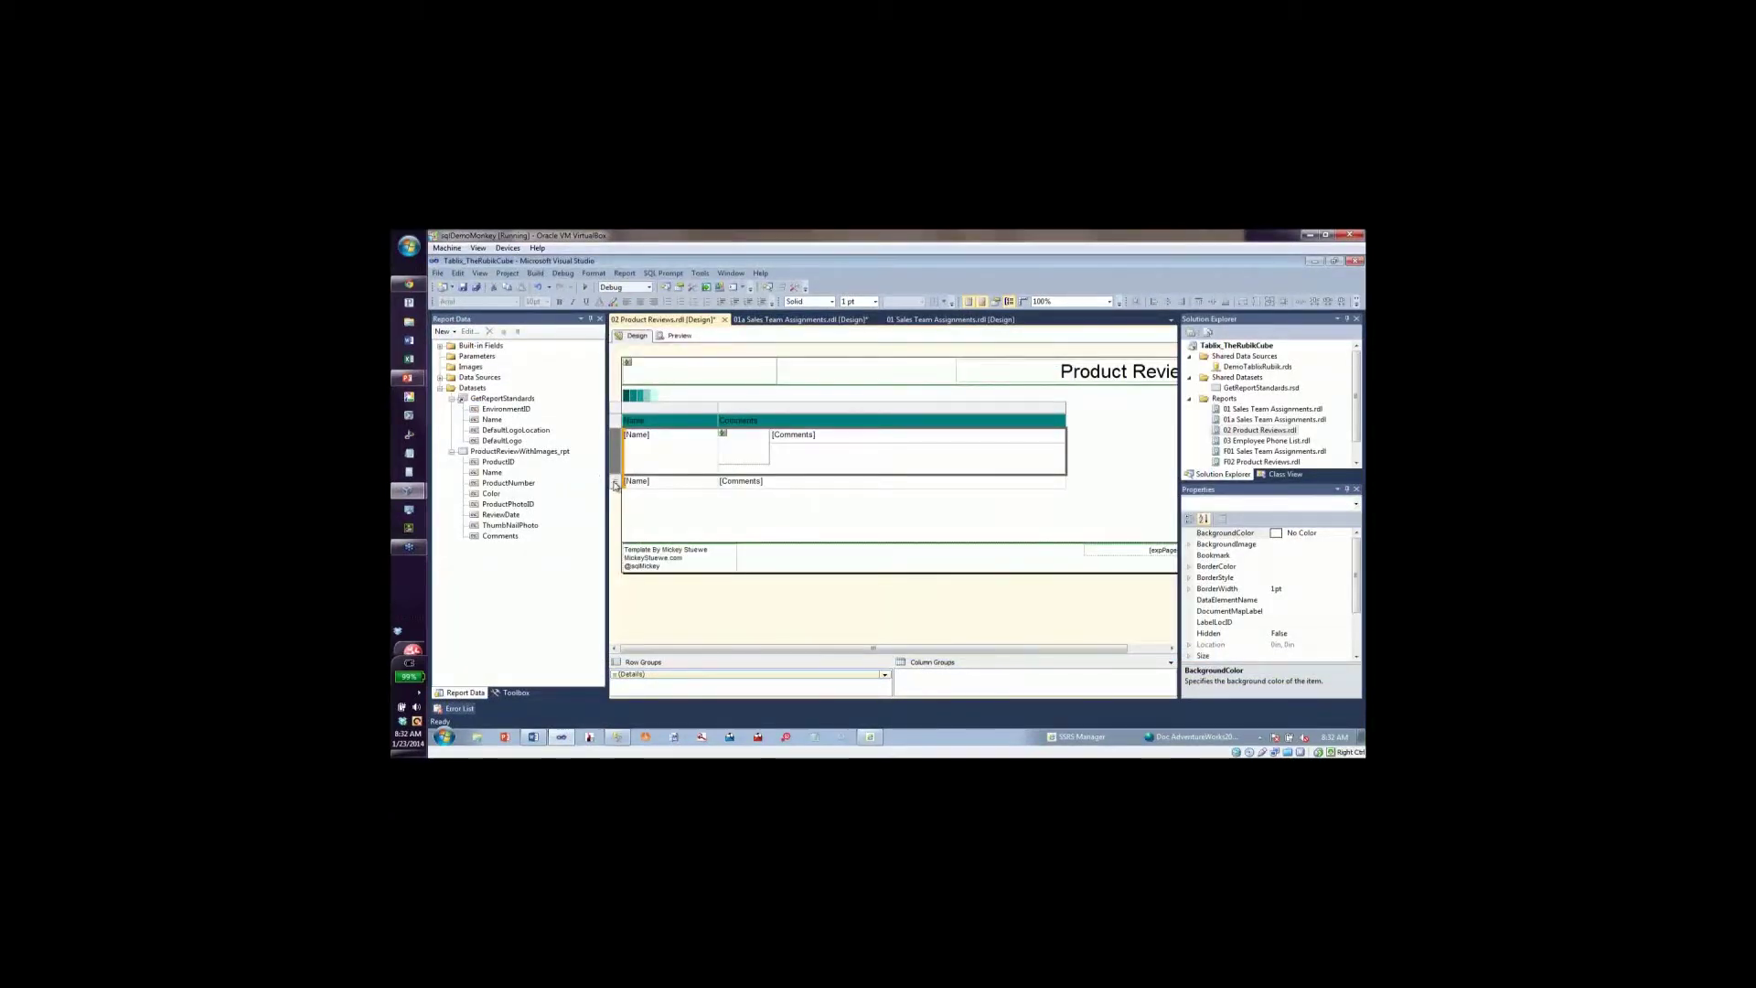
# Make the lower detail row's visibility expression-based, with the Hidden expression =iiF(Fields!ProductPhotoID.Value = 1,False,True).
pyautogui.rightClick(614, 485)
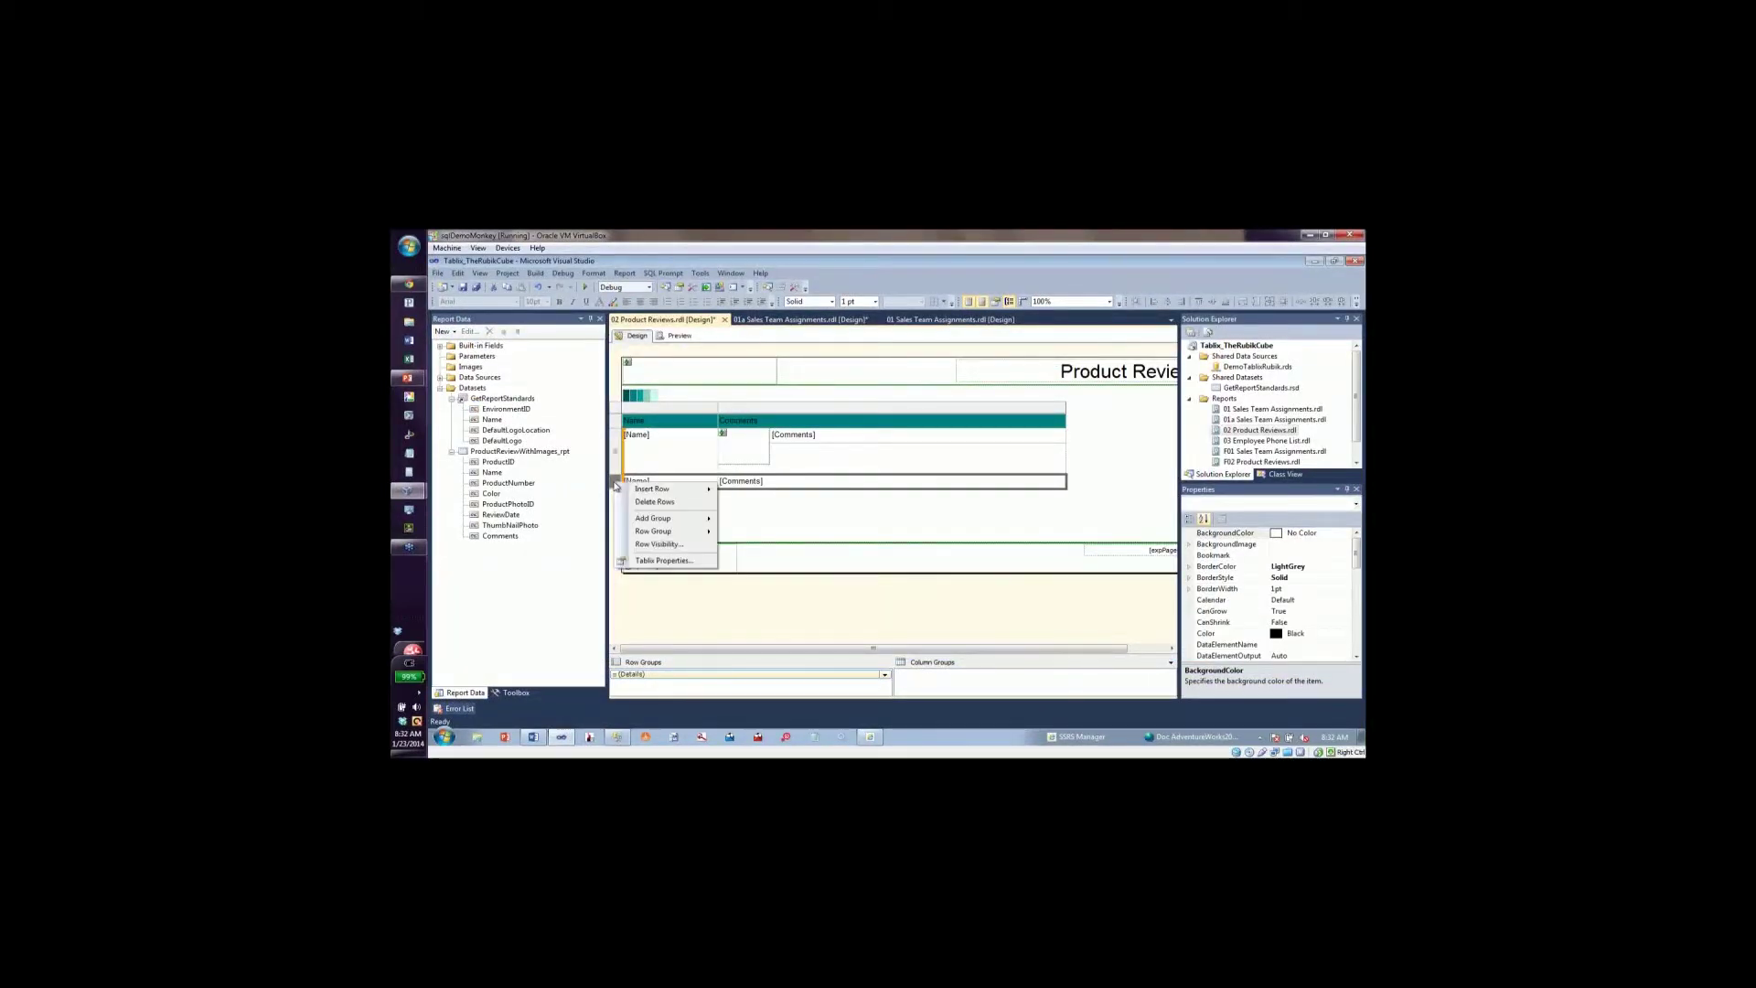
pyautogui.click(654, 544)
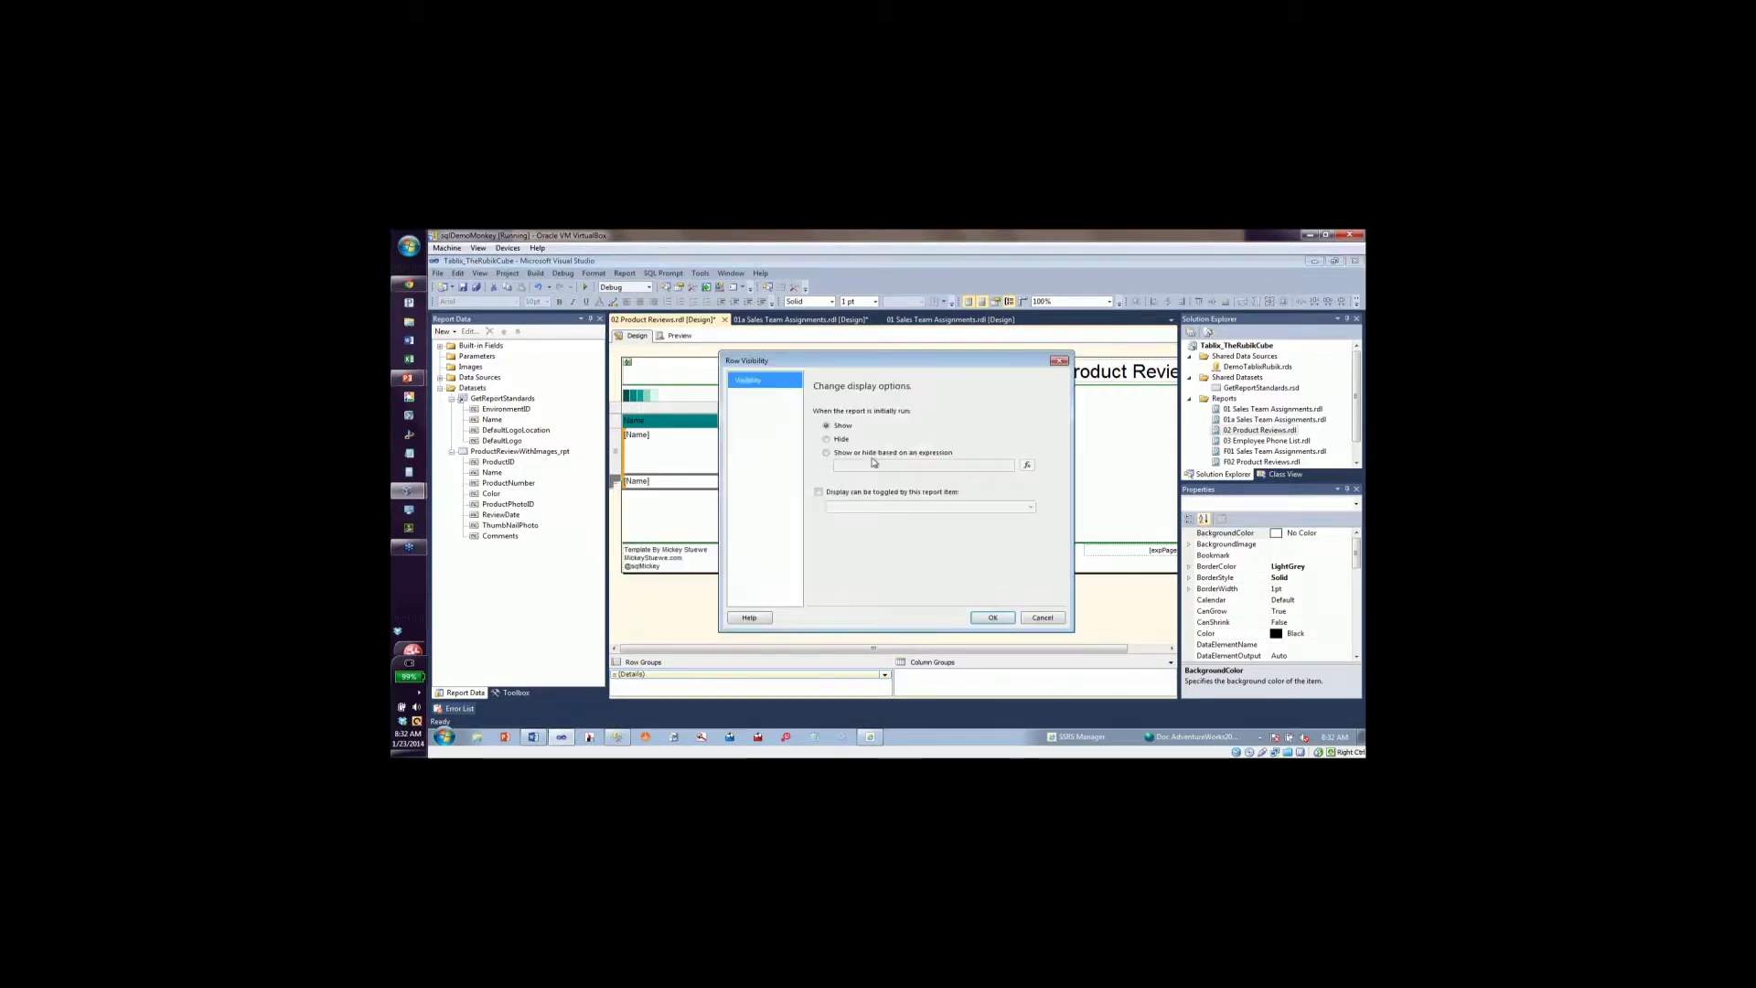
pyautogui.click(1028, 466)
pyautogui.write('=iif(Fields!ProductPhotoID.Value = 1,True,False)')
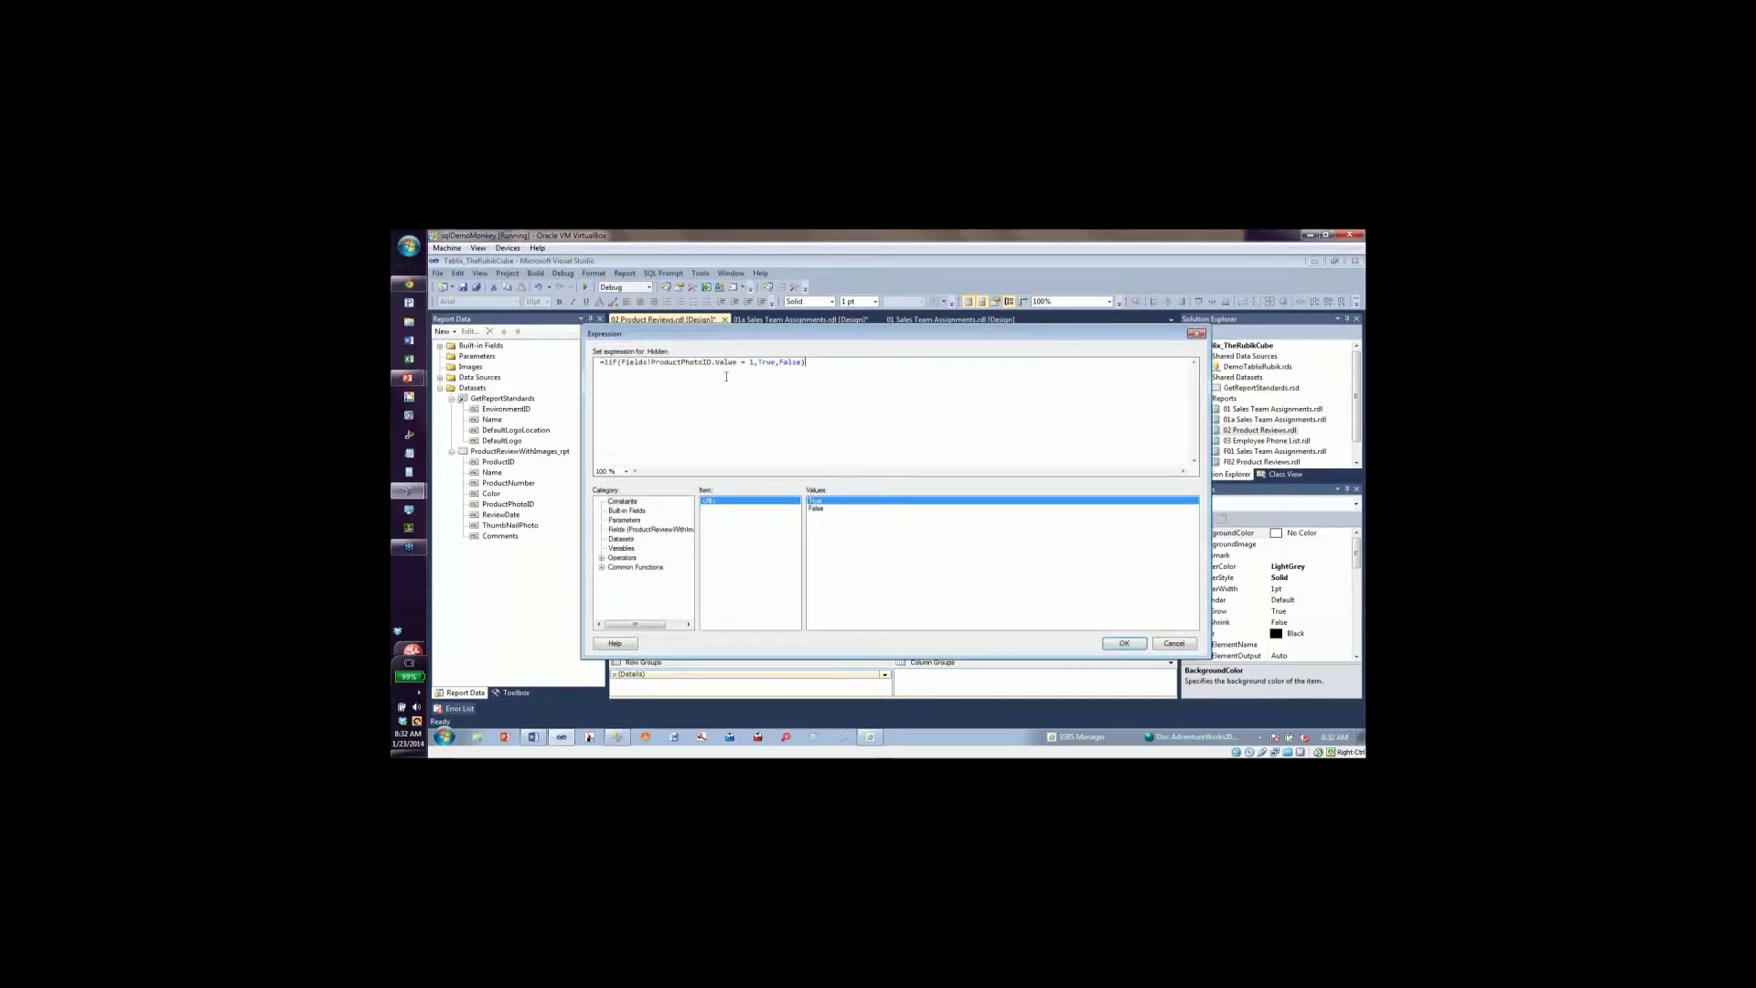
pyautogui.moveTo(755, 363); pyautogui.dragTo(776, 364)
pyautogui.press('Delete')
pyautogui.click(781, 363)
pyautogui.write(',True')
pyautogui.click(1124, 643)
pyautogui.click(994, 618)
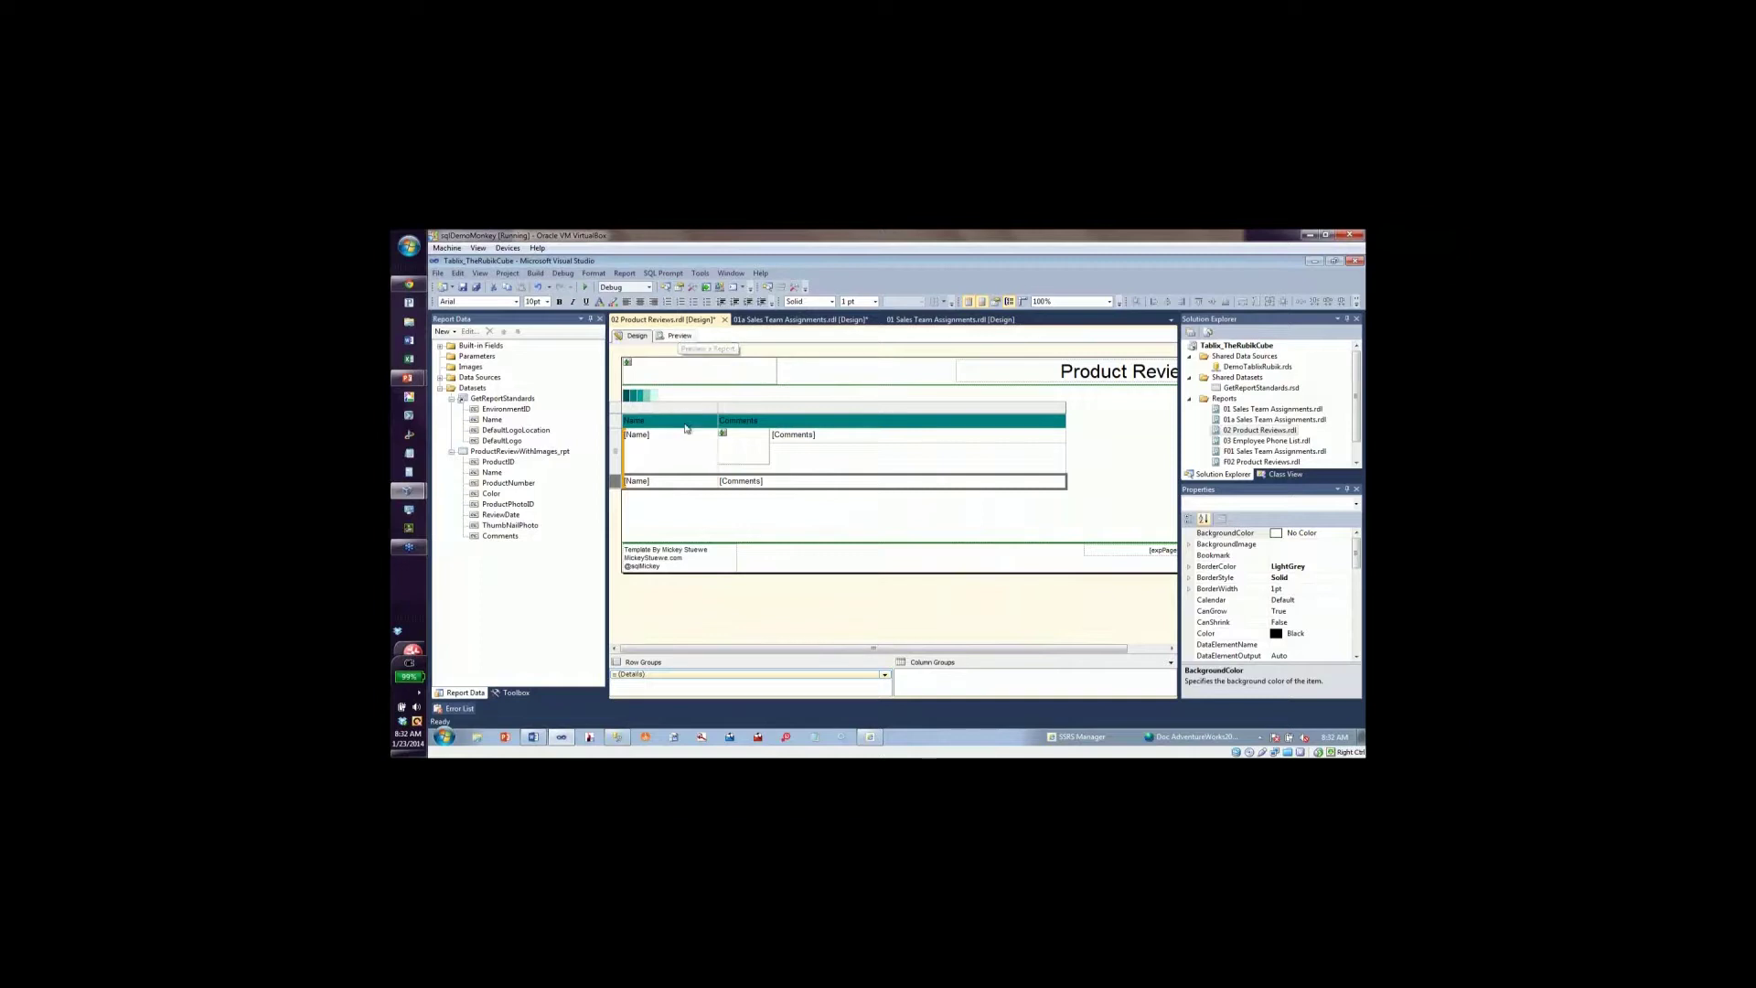
# Preview the Product Reviews report, close the error list and examine the rows with and without product images.
pyautogui.click(677, 333)
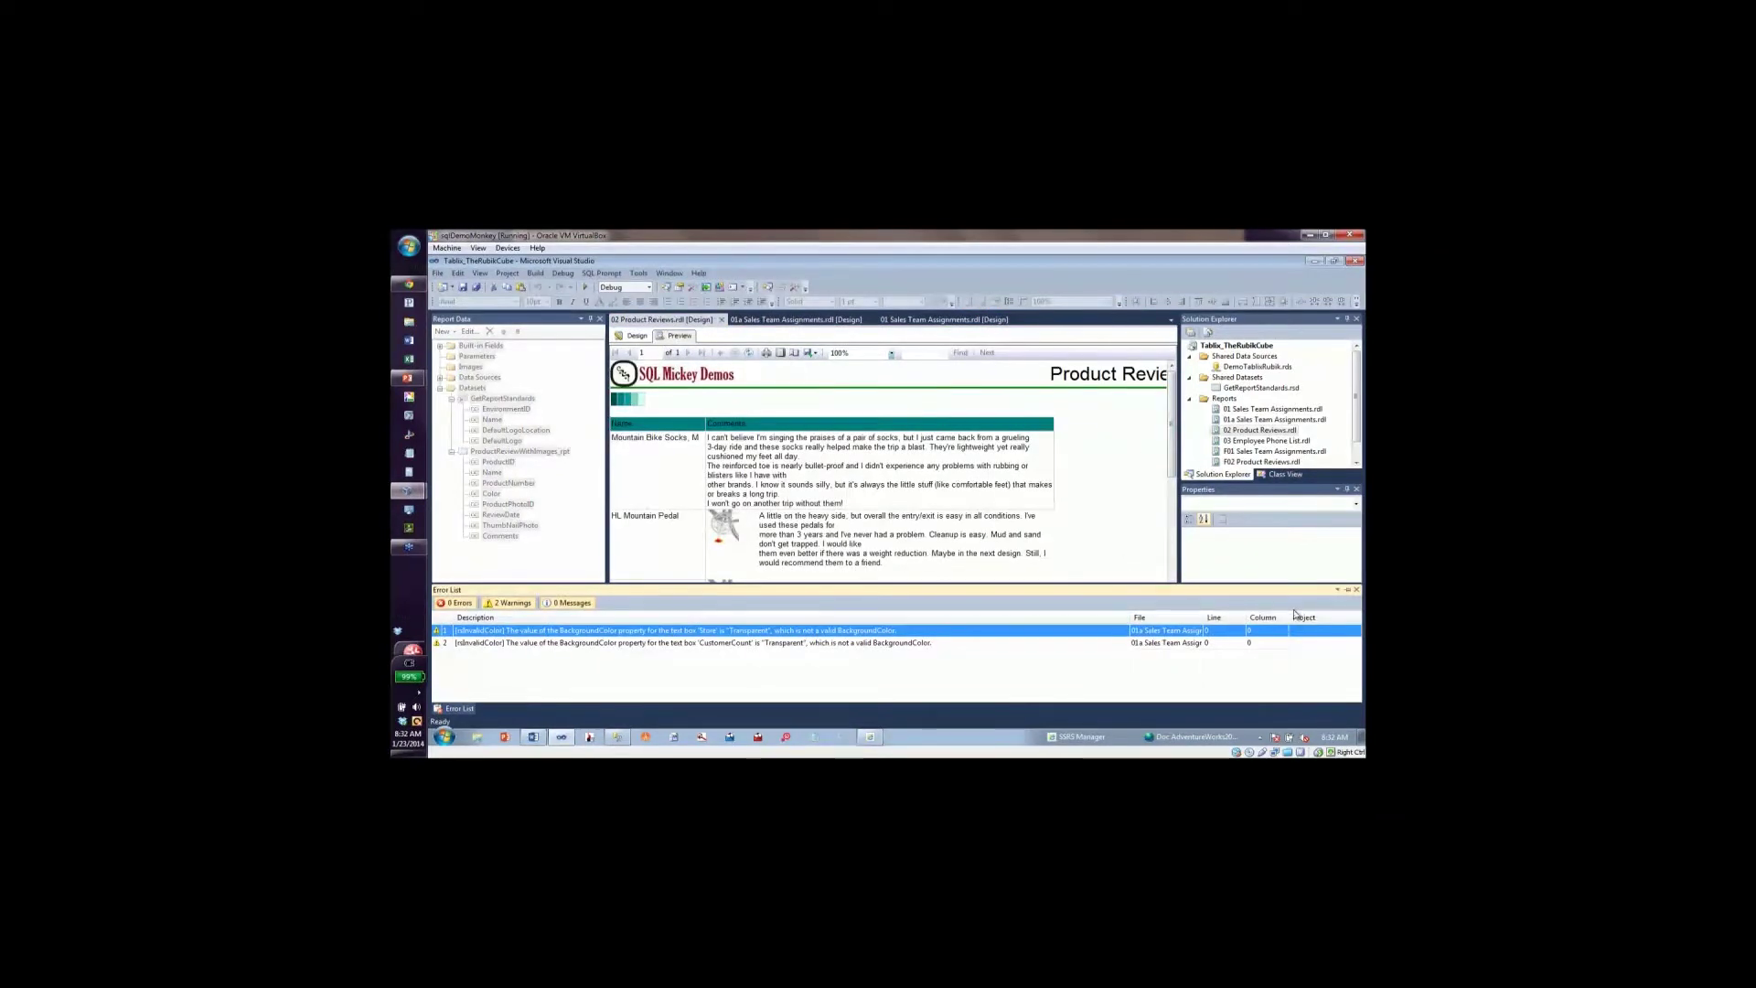
pyautogui.click(1357, 590)
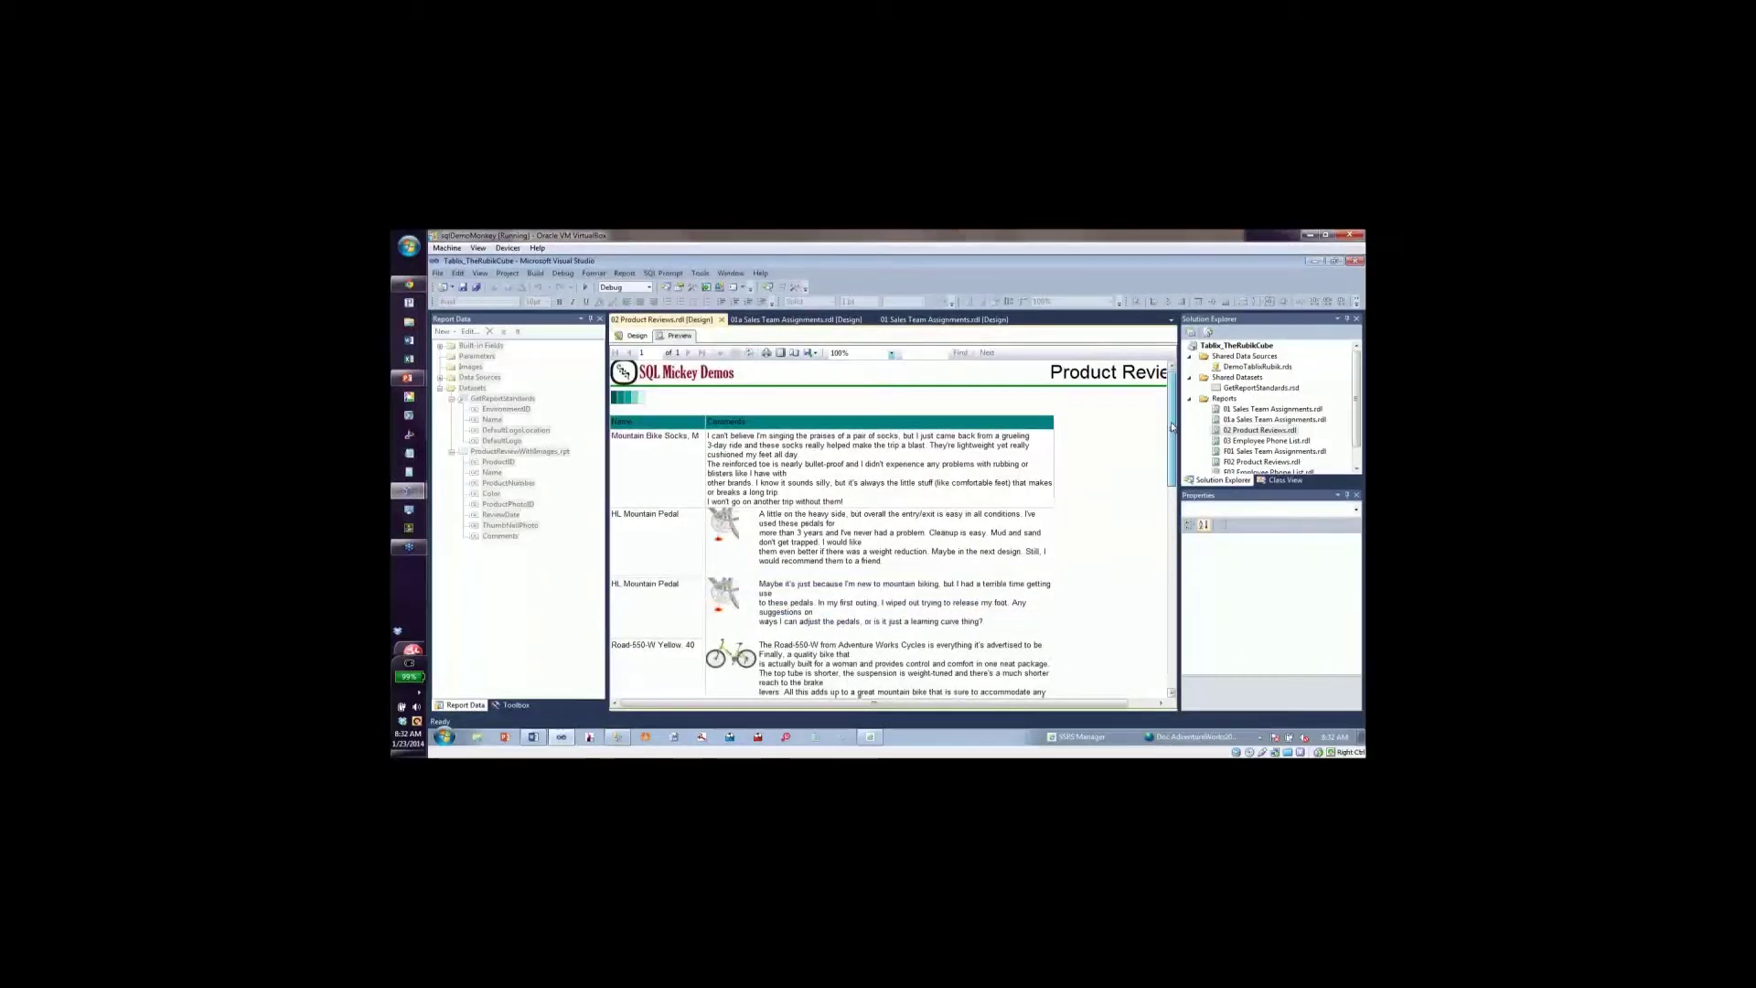
pyautogui.scroll(-1, 805, 516)
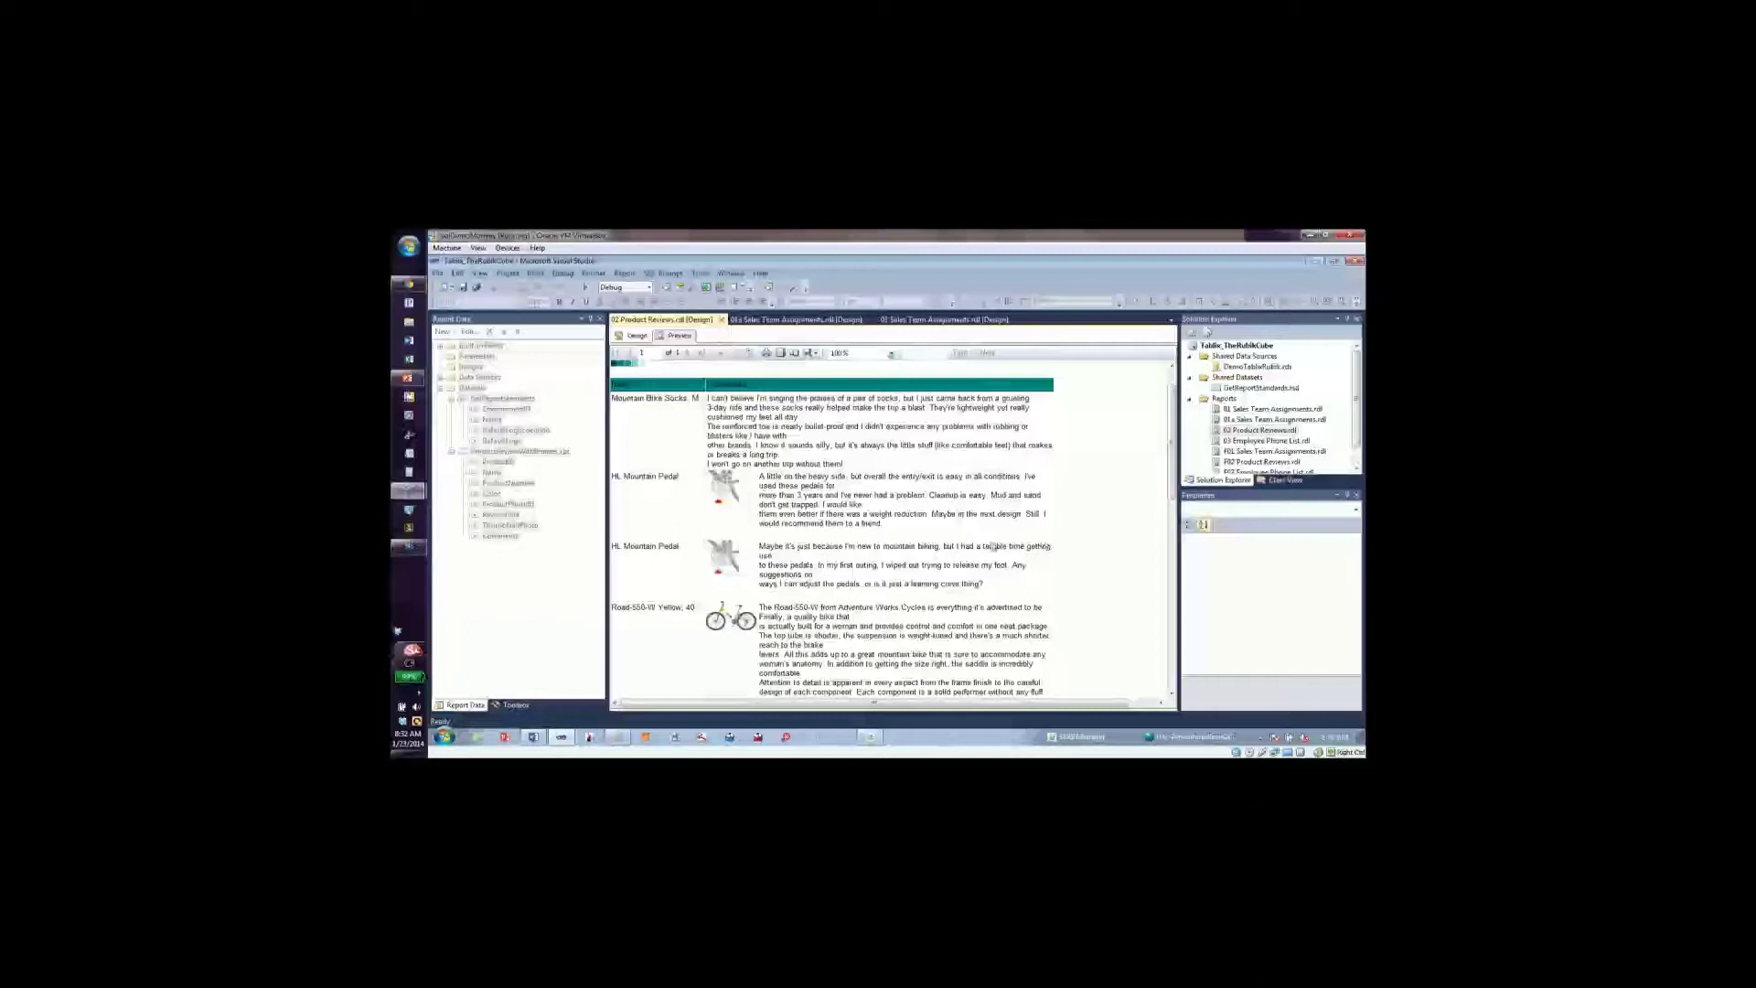
# Return to the report design and set the default border style of the rectangle holding the image and comments to Solid.
pyautogui.click(639, 338)
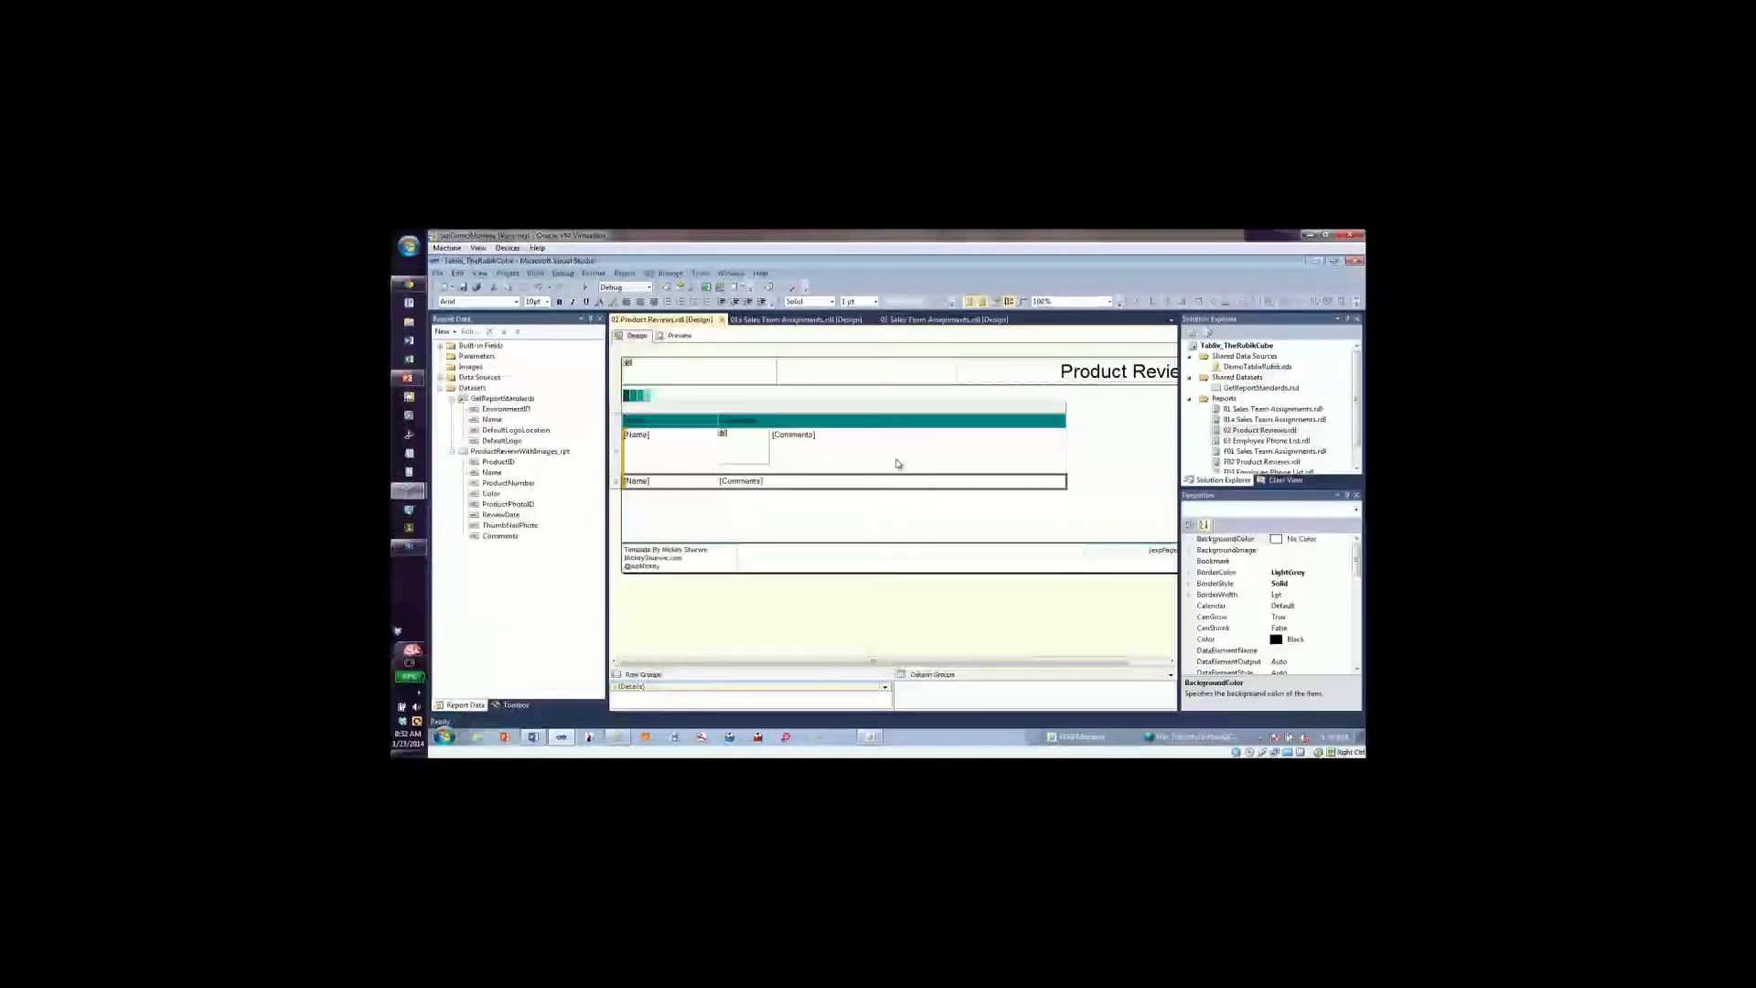
pyautogui.click(897, 464)
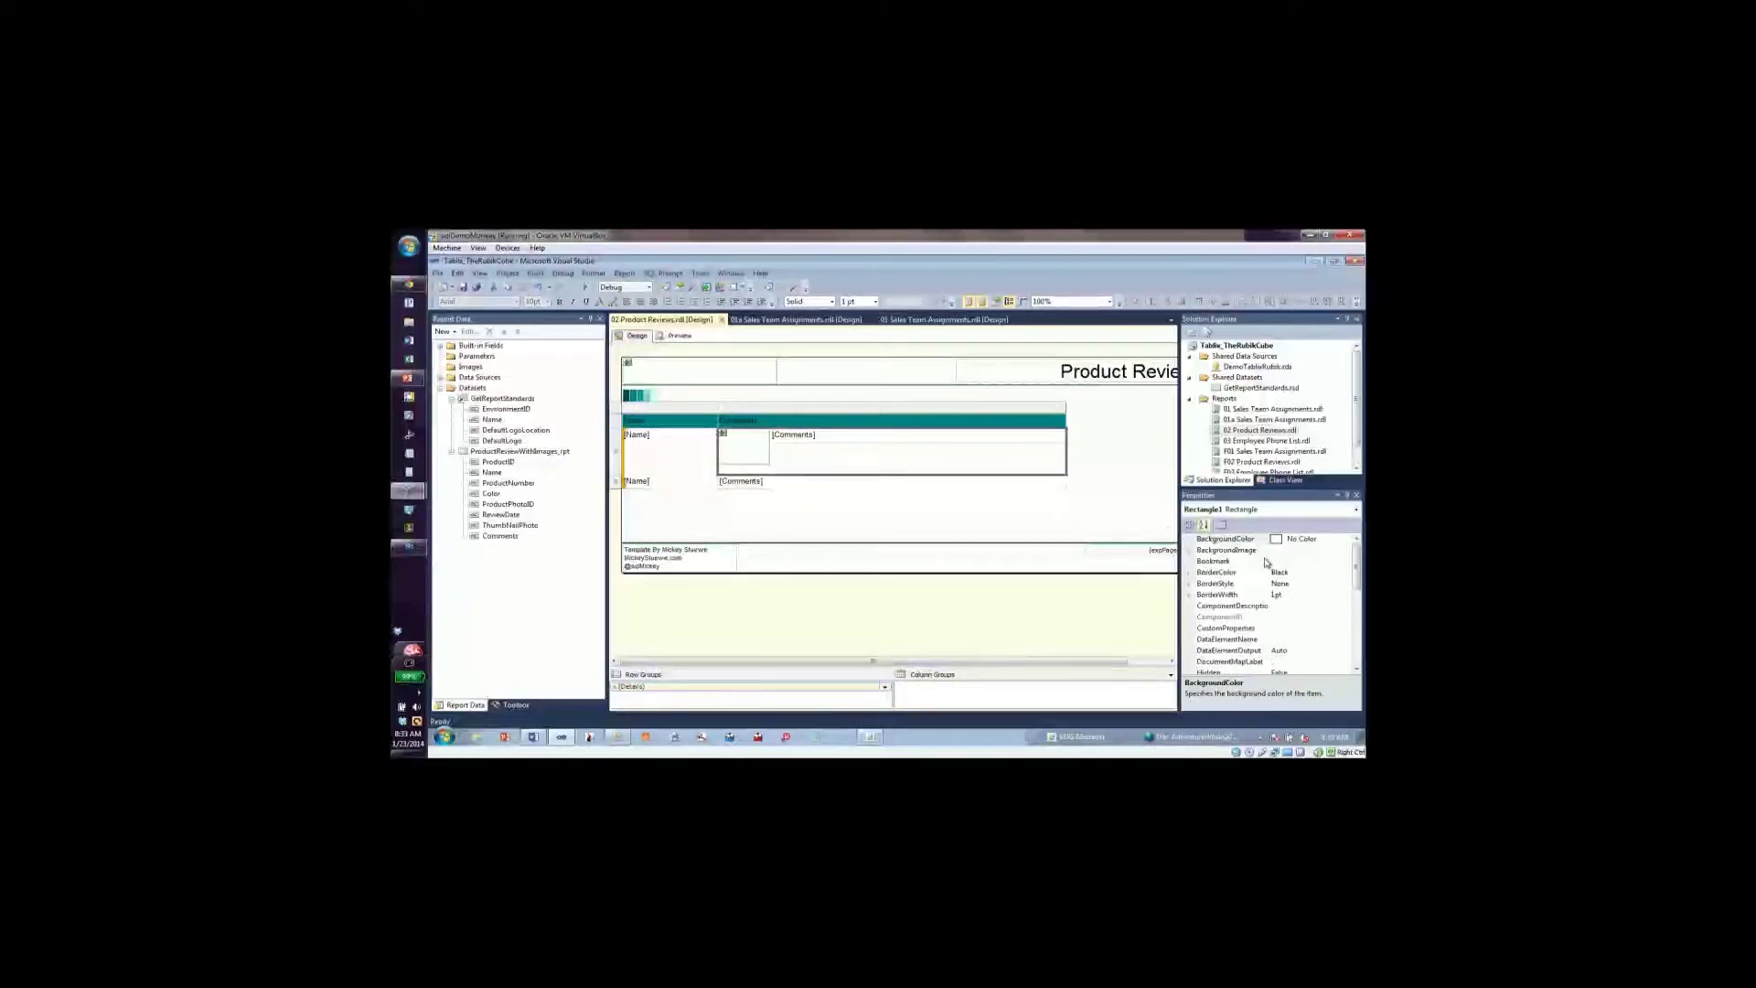
pyautogui.click(1230, 585)
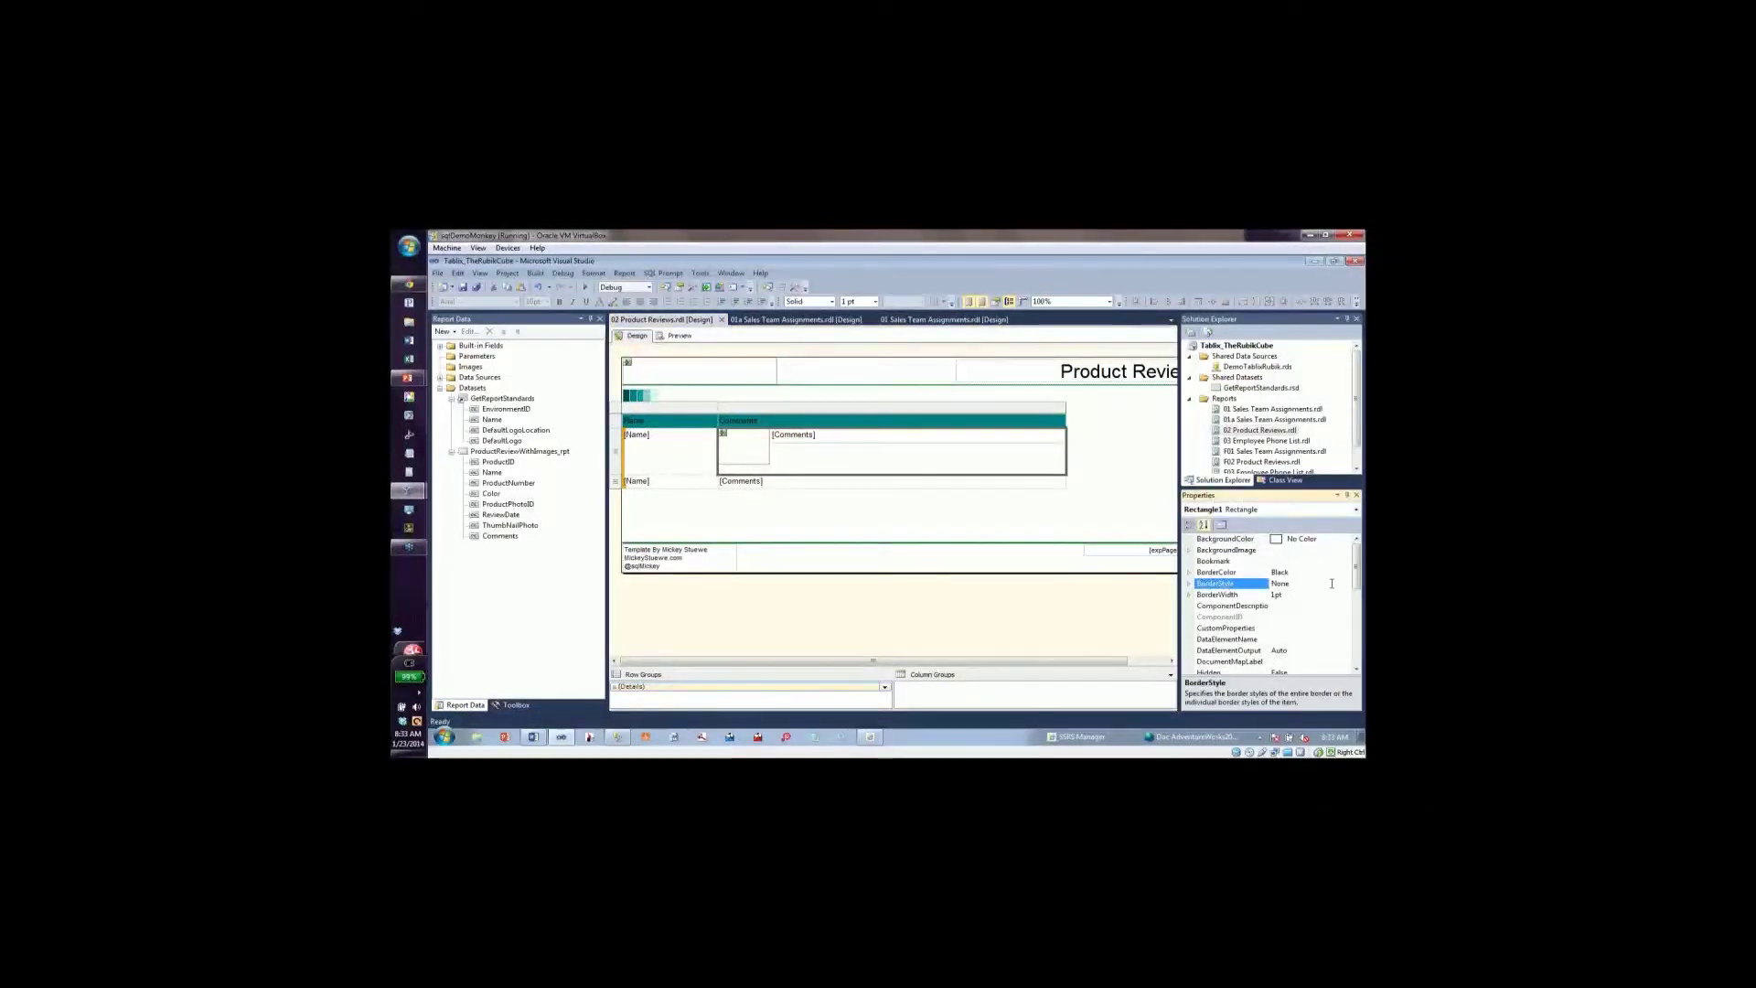
pyautogui.click(1189, 584)
pyautogui.click(1240, 596)
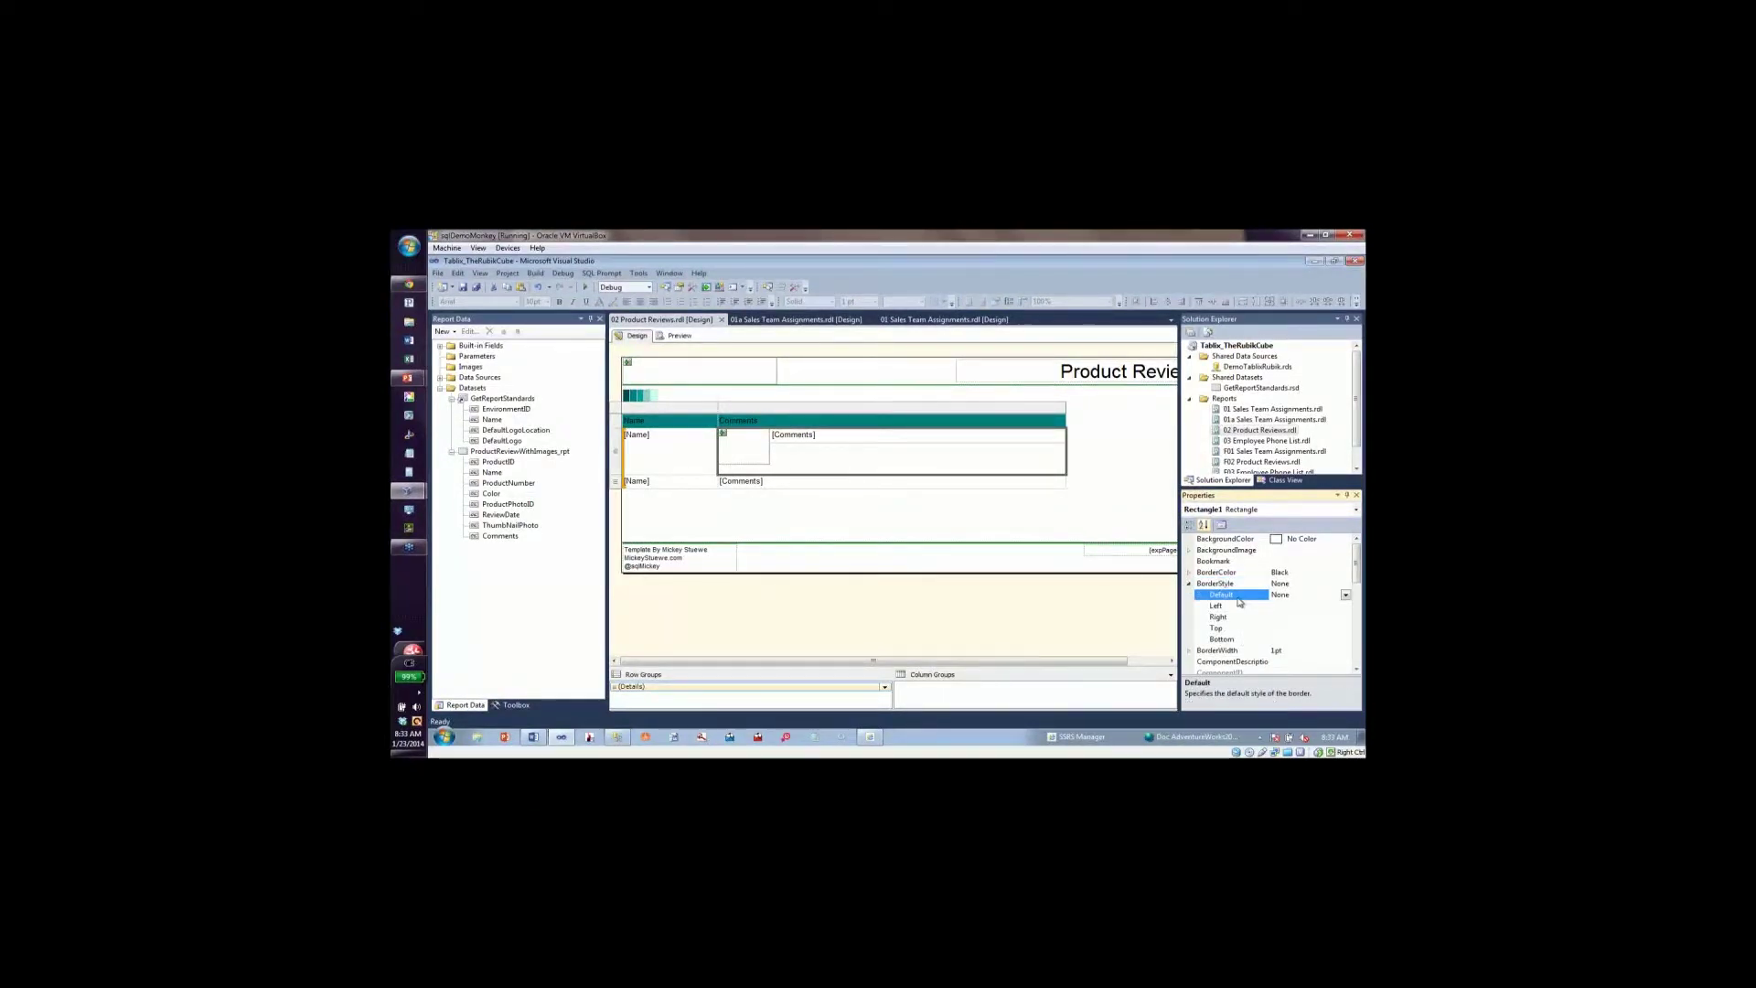
pyautogui.click(1346, 596)
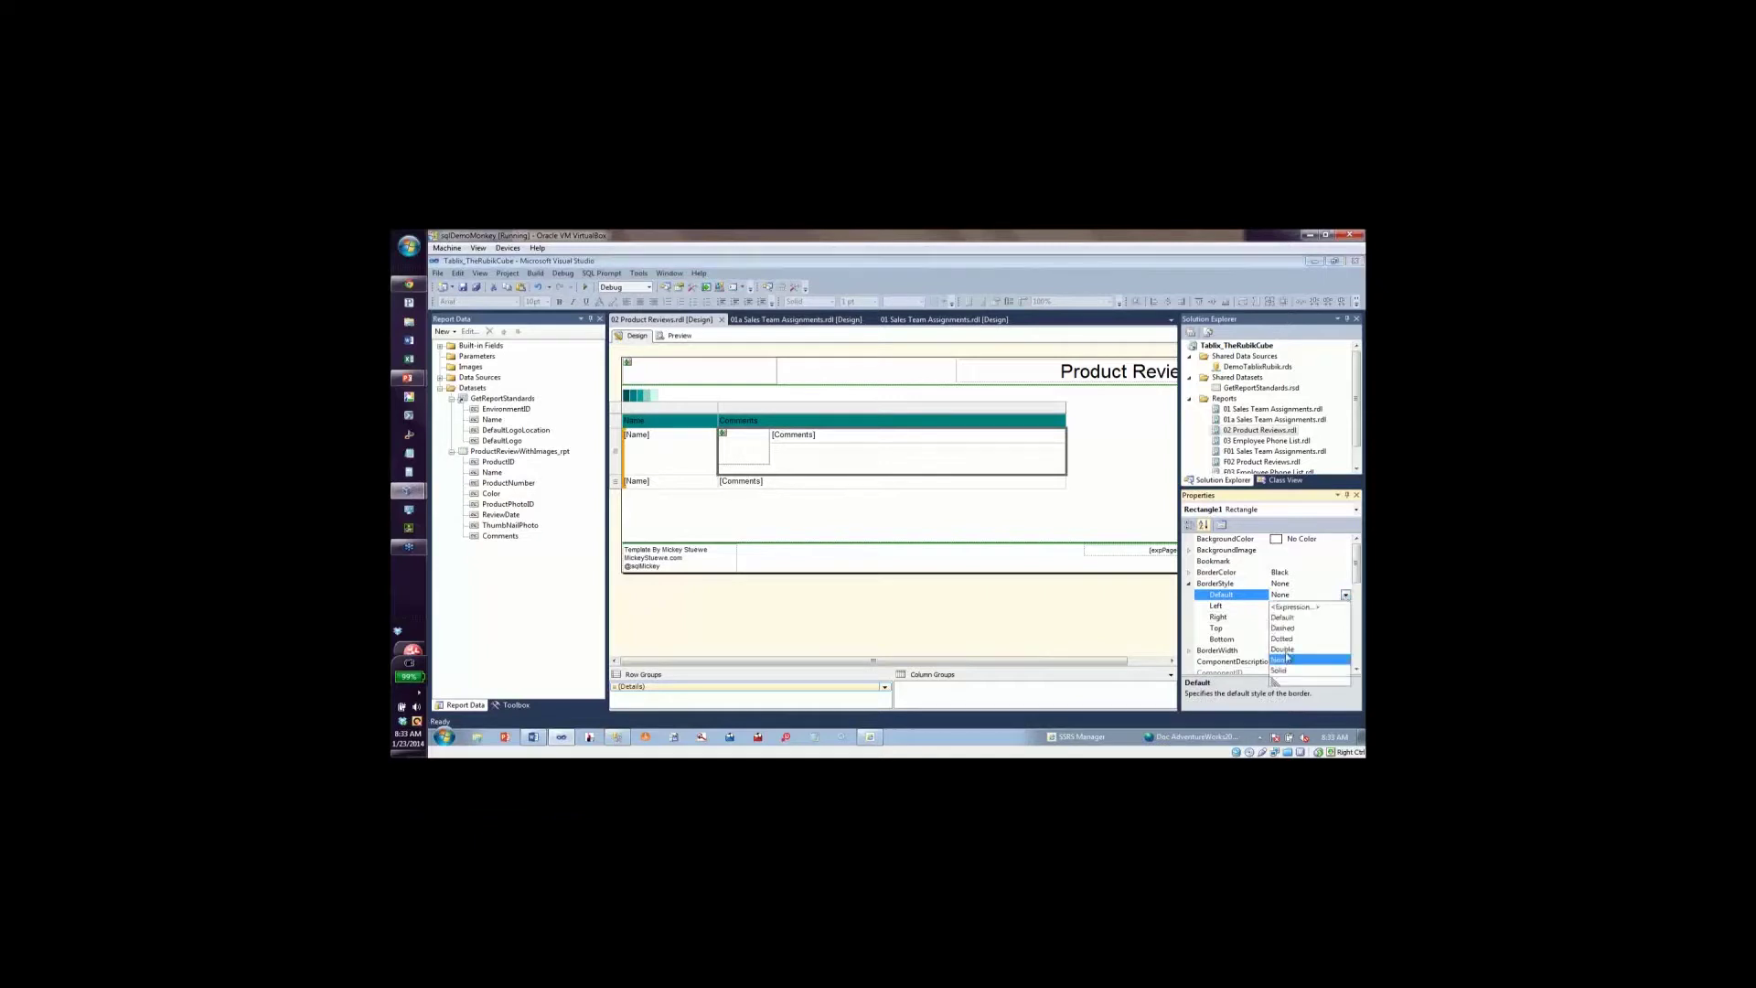
pyautogui.click(1290, 672)
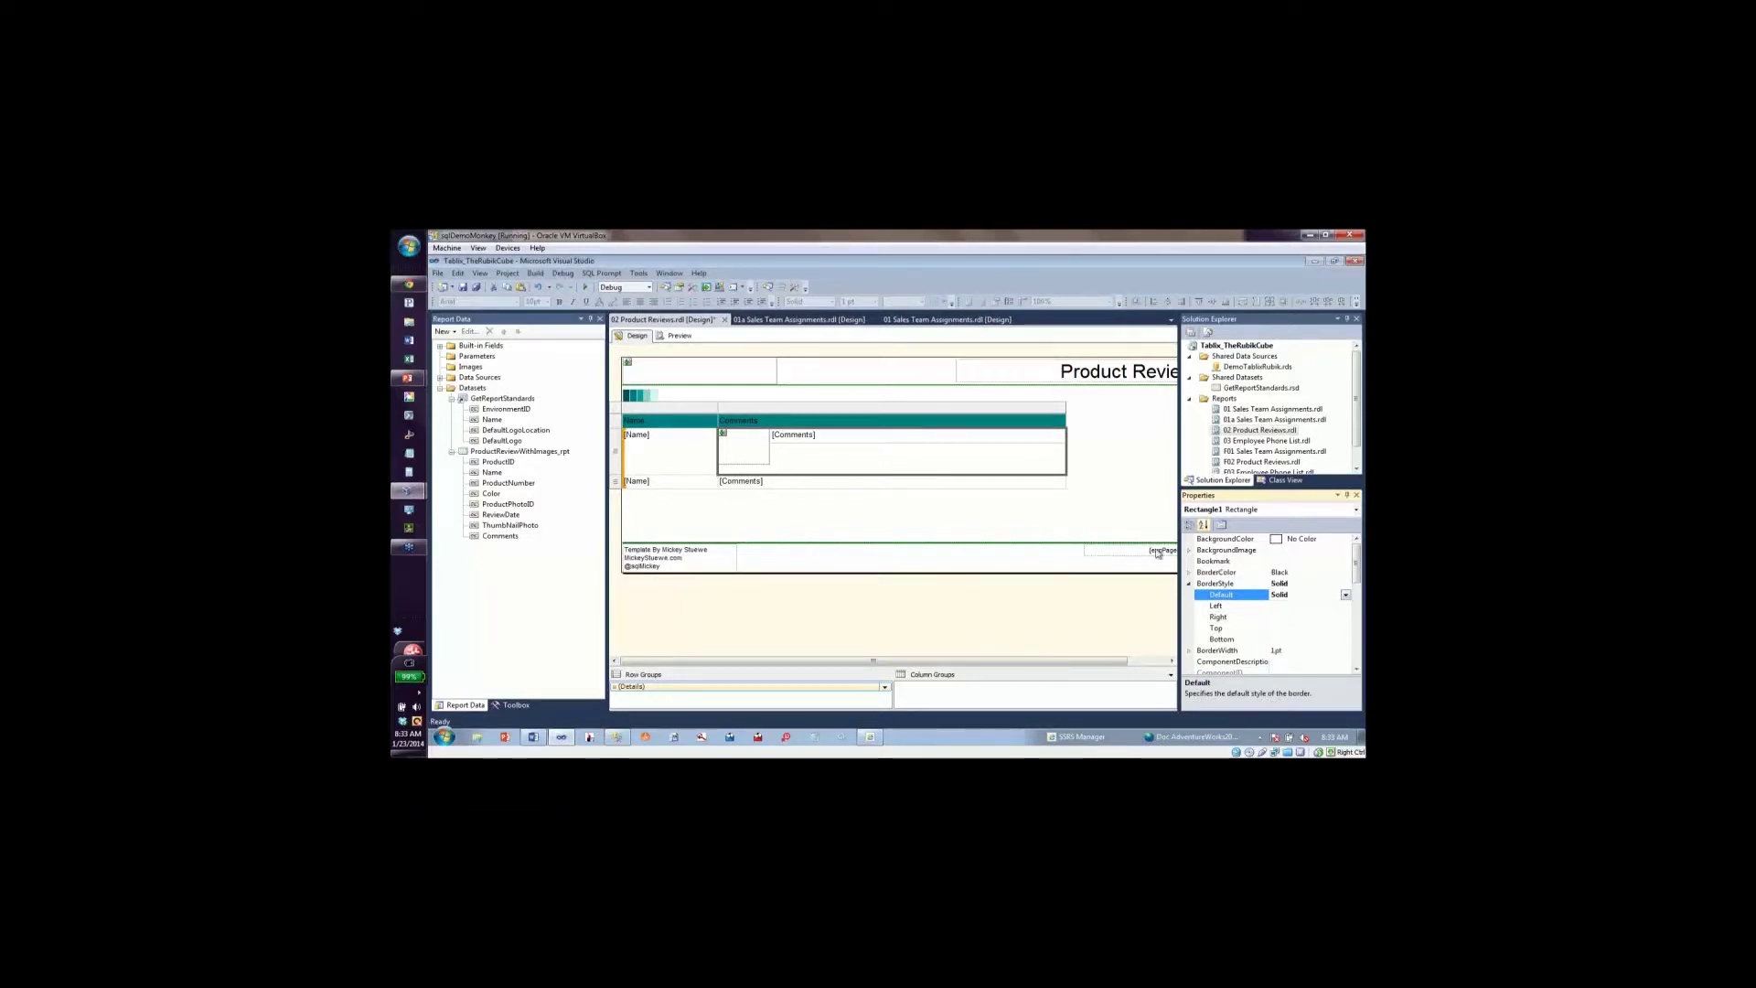
# Copy the LightGrey border color from the adjacent Name cell to the rectangle, and preview the Product Reviews report.
pyautogui.click(672, 466)
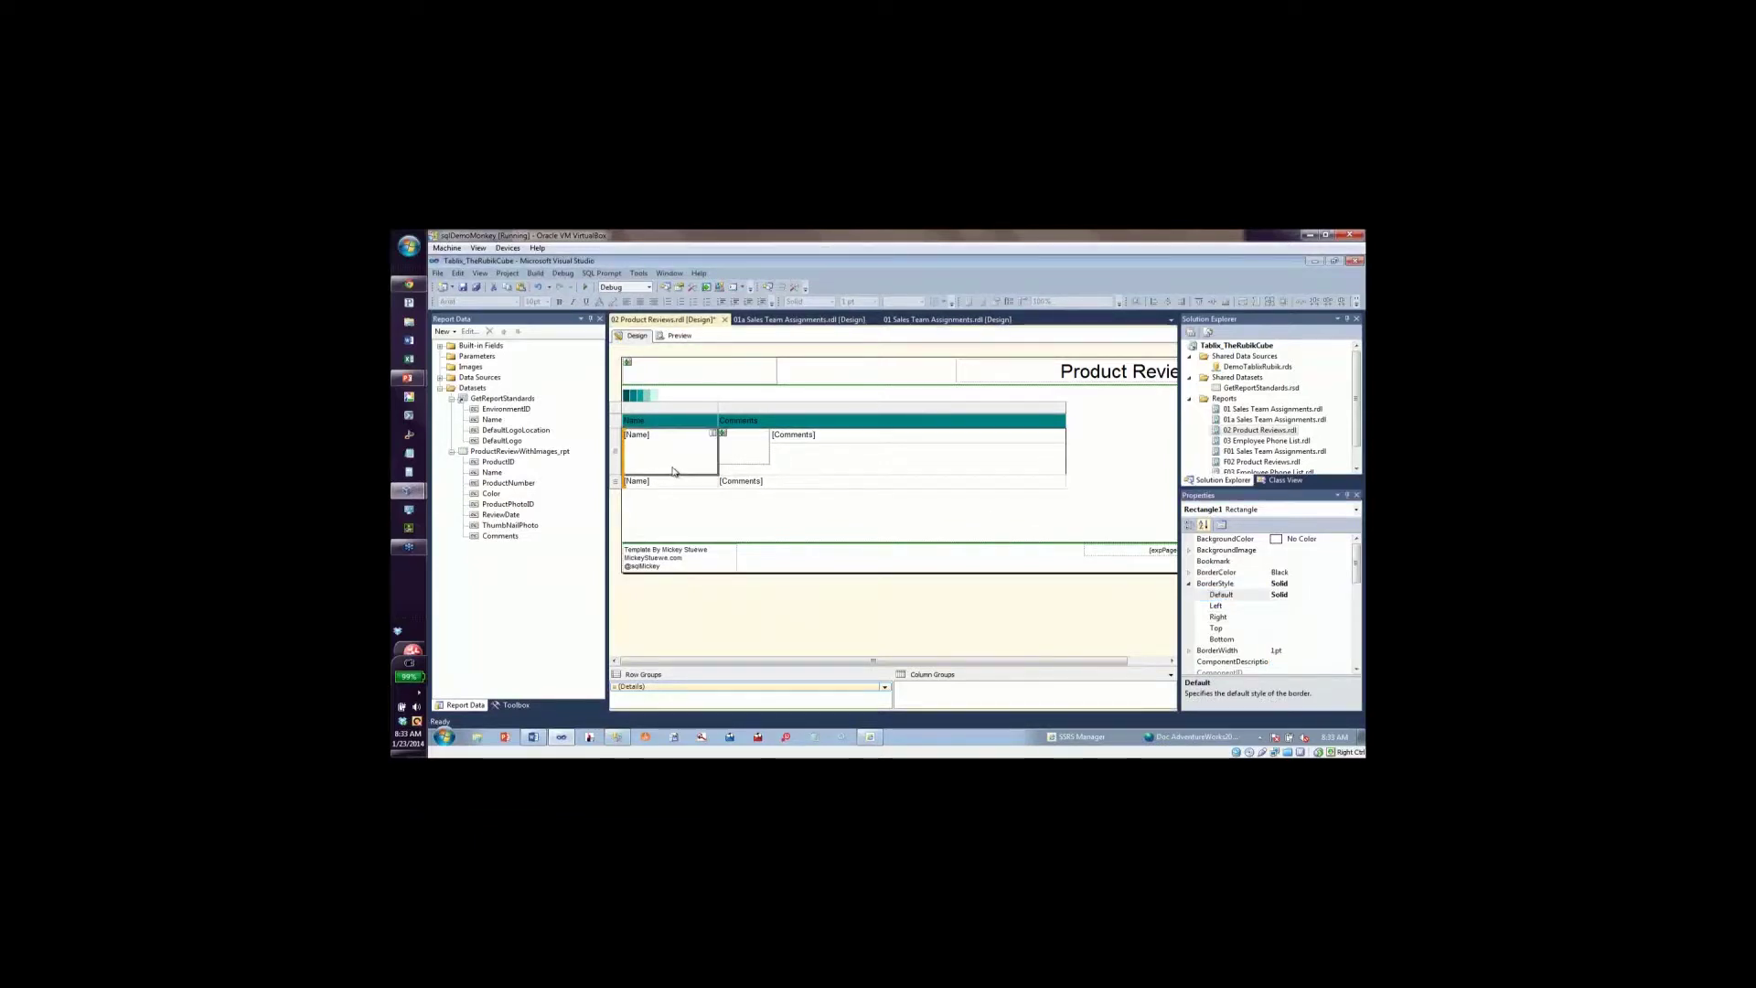
pyautogui.click(1267, 571)
pyautogui.hotkey('ctrl', 'c')
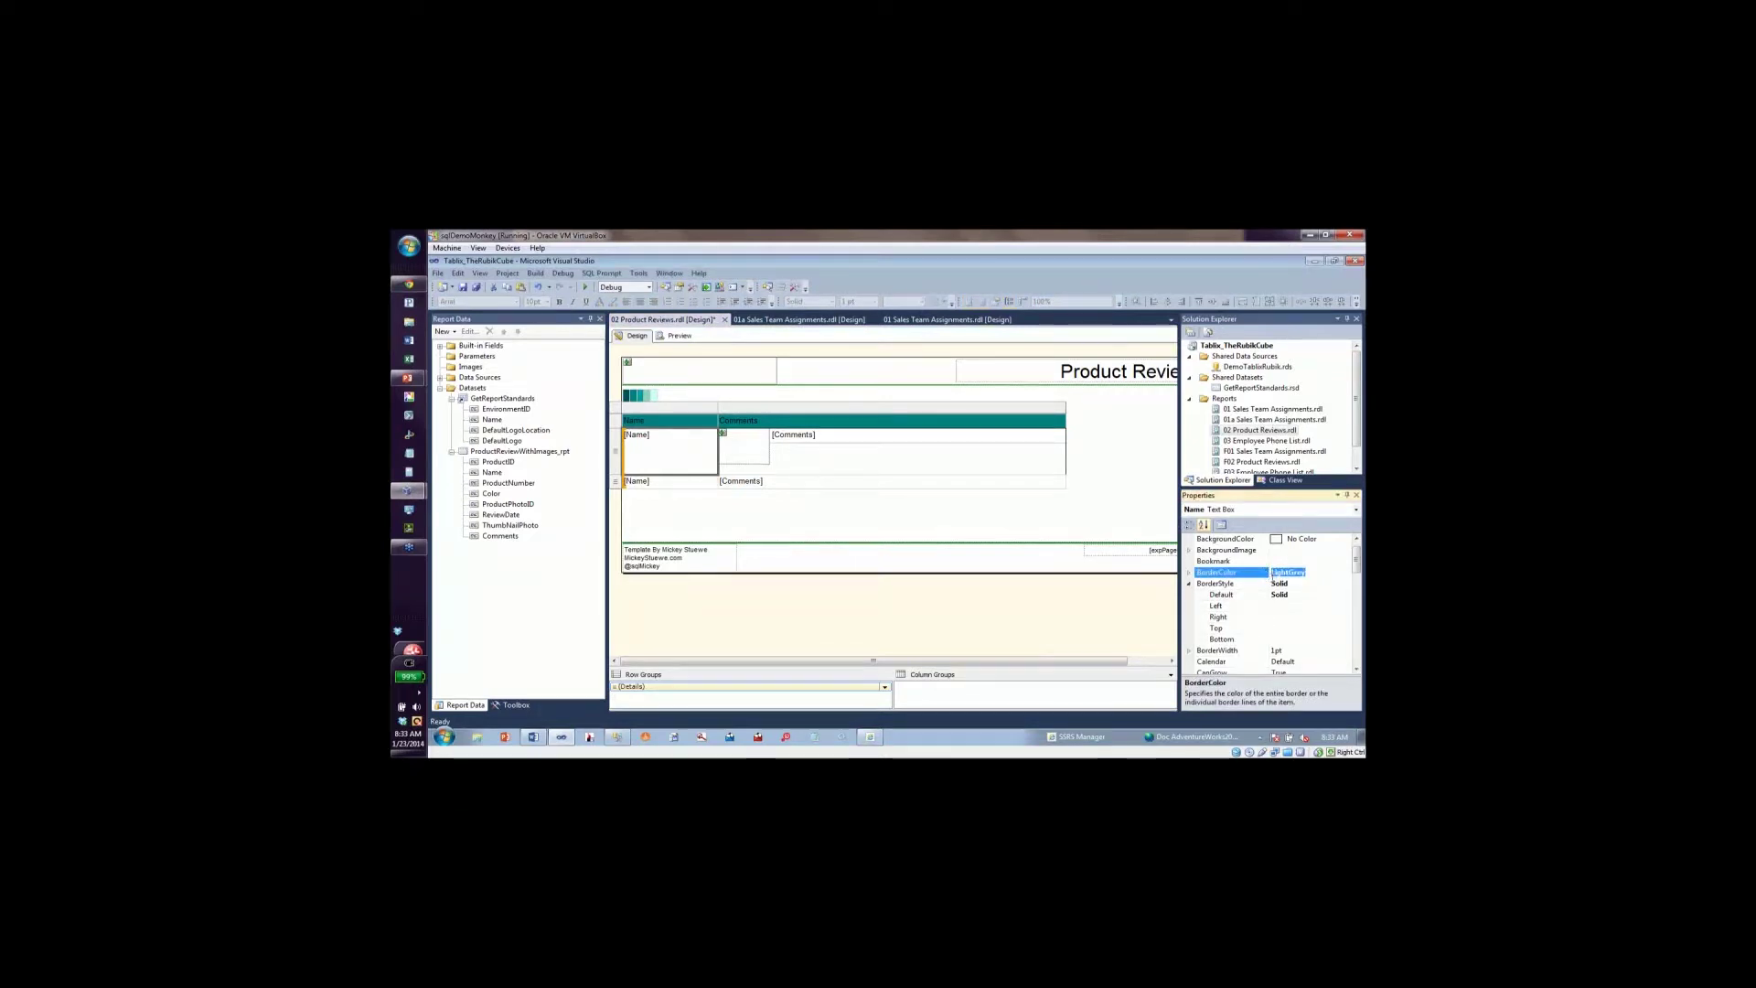
pyautogui.click(1036, 460)
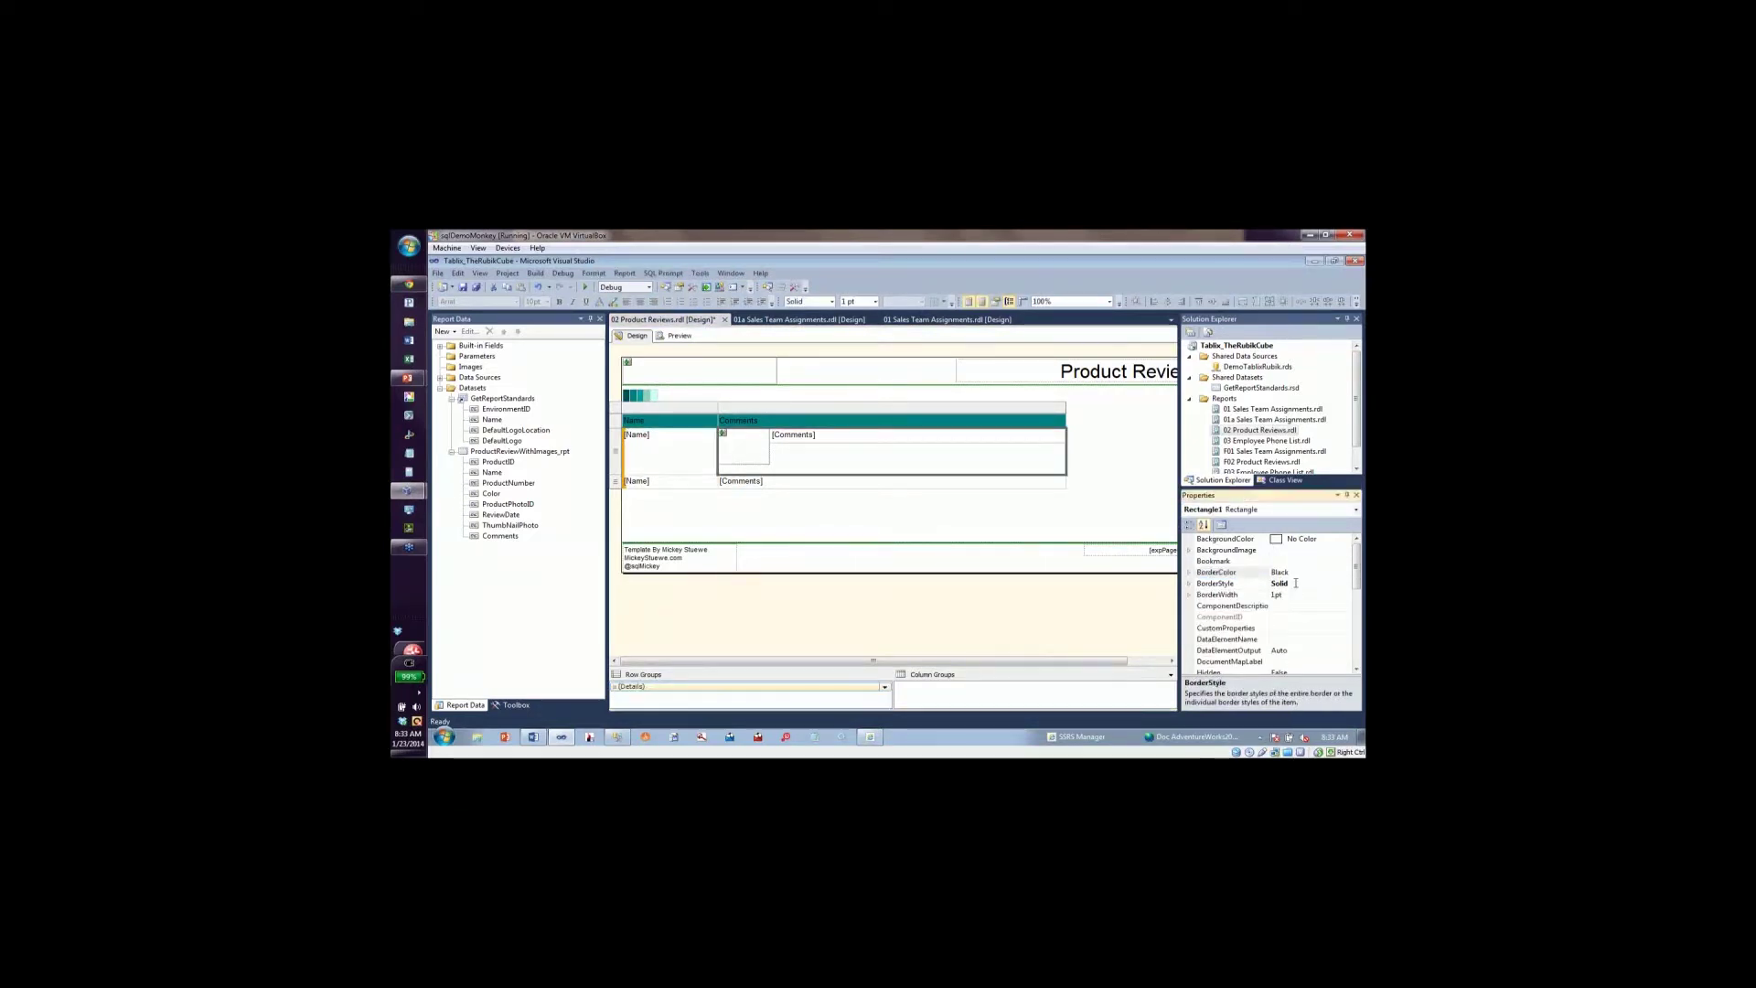
pyautogui.click(1226, 571)
pyautogui.hotkey('ctrl', 'v')
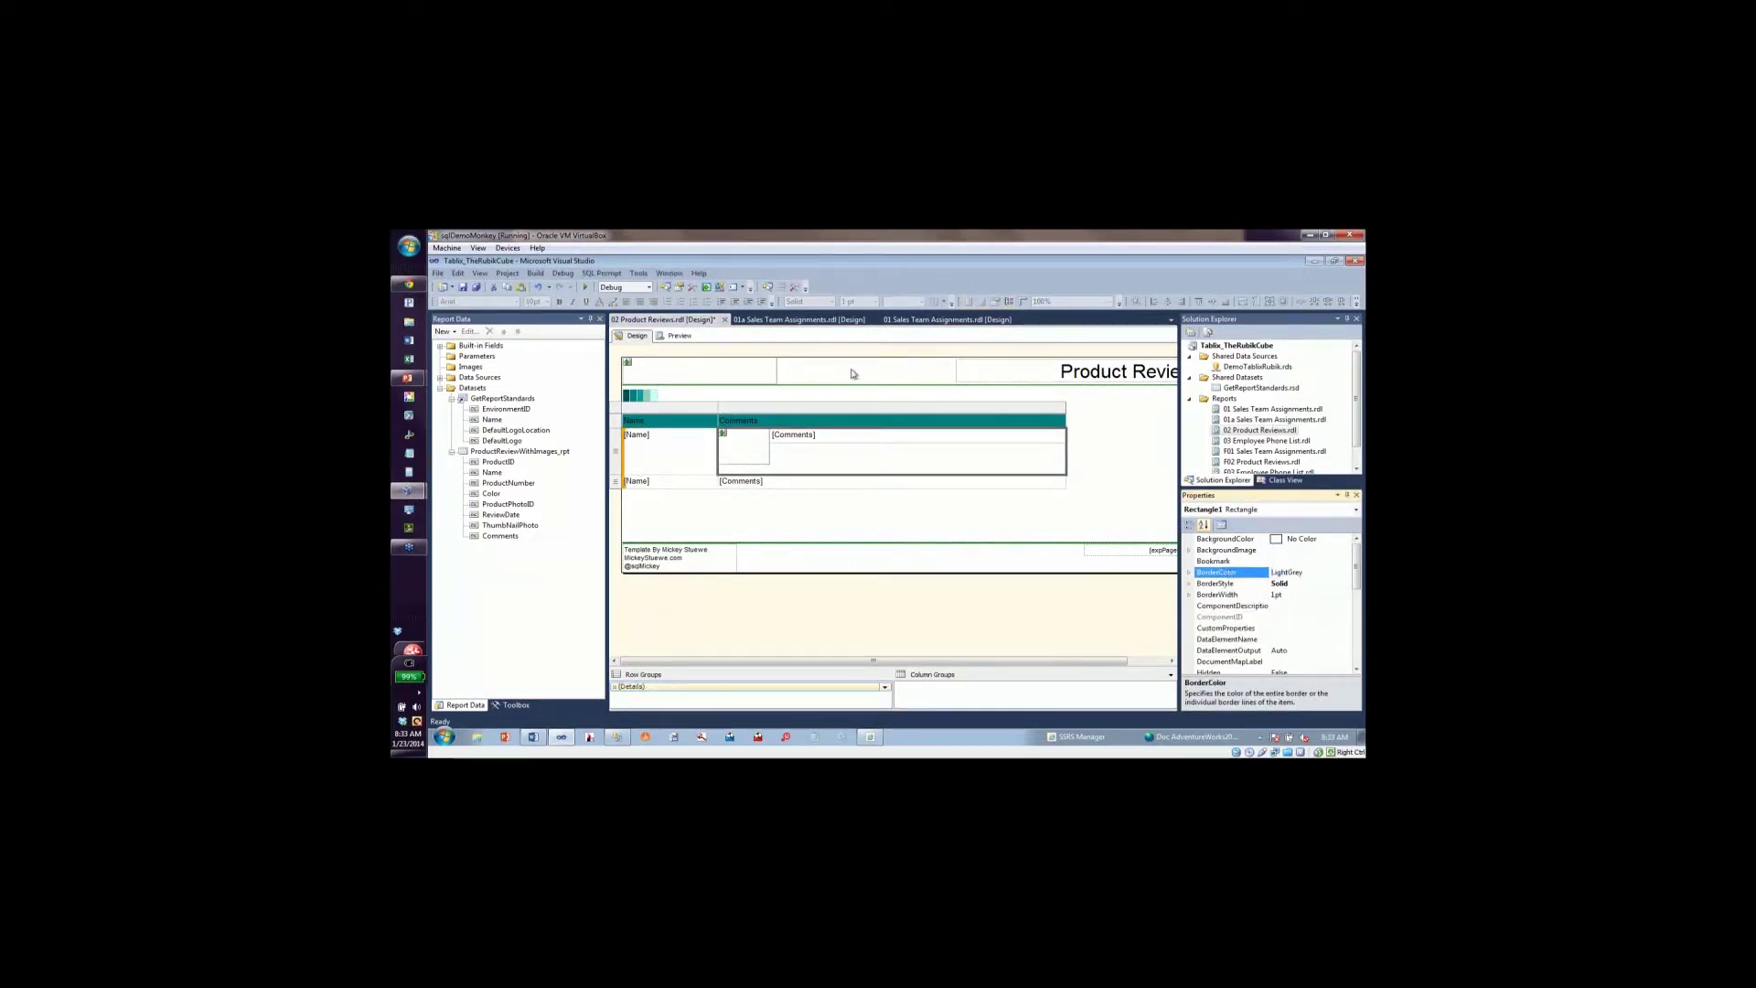
pyautogui.click(674, 337)
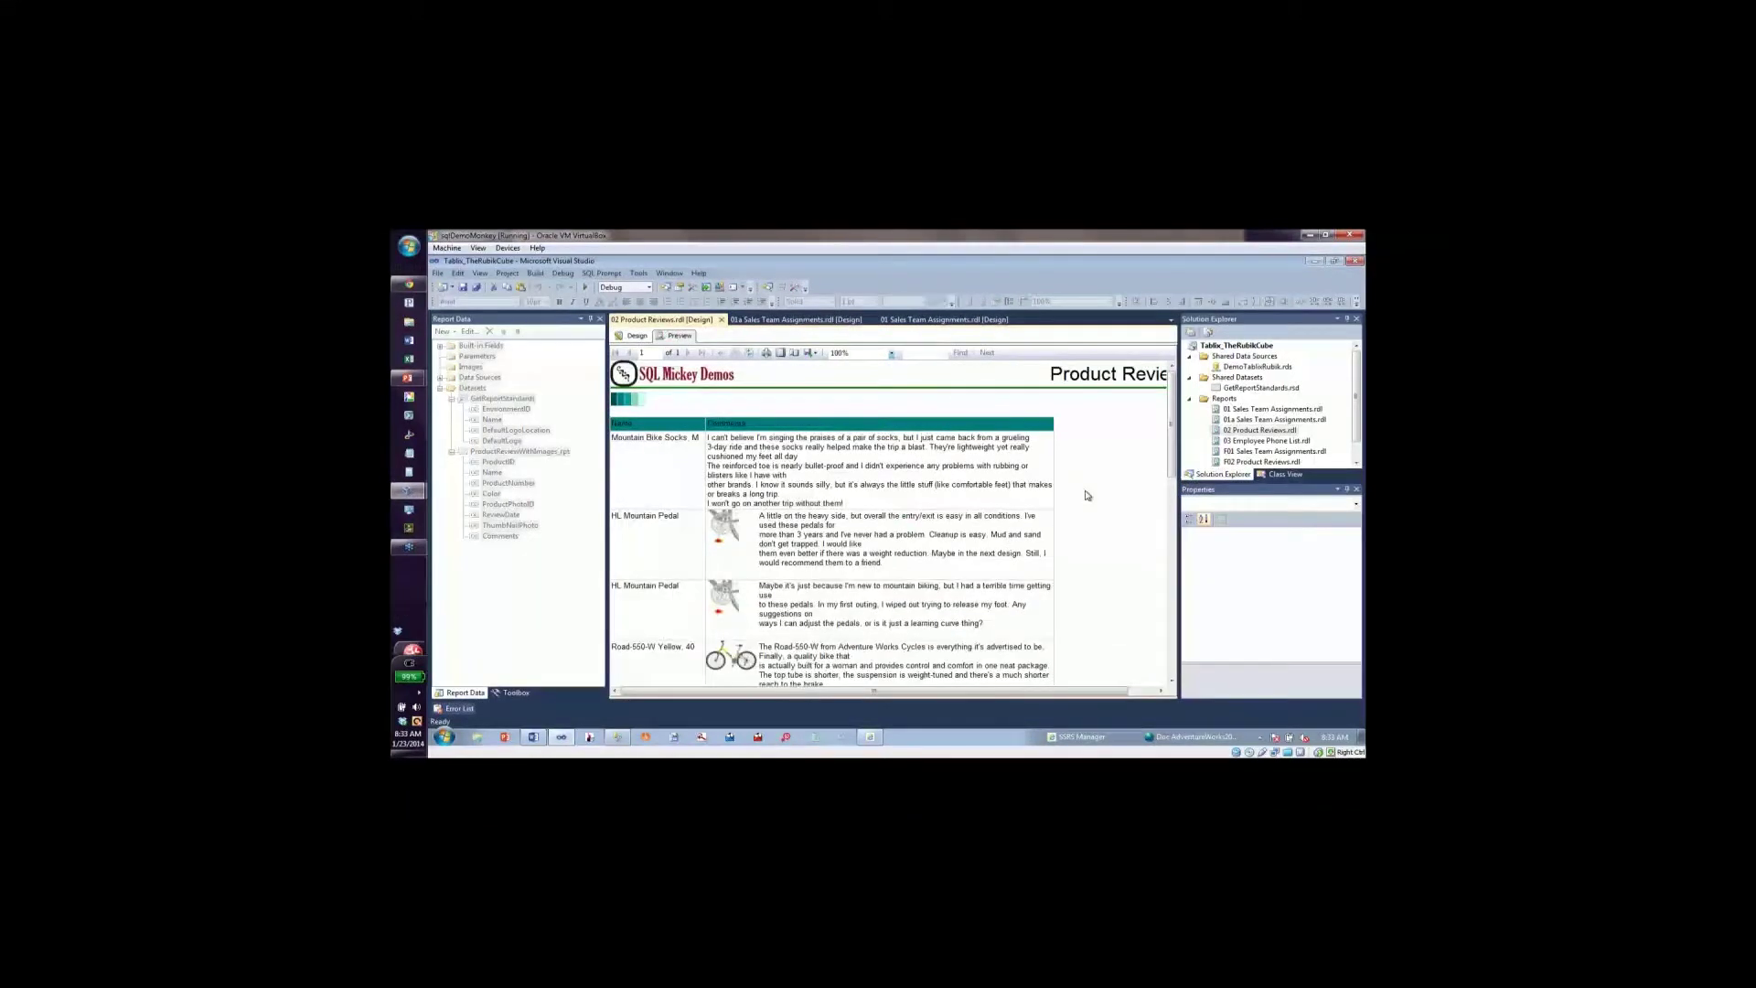
pyautogui.scroll(-1, 883, 532)
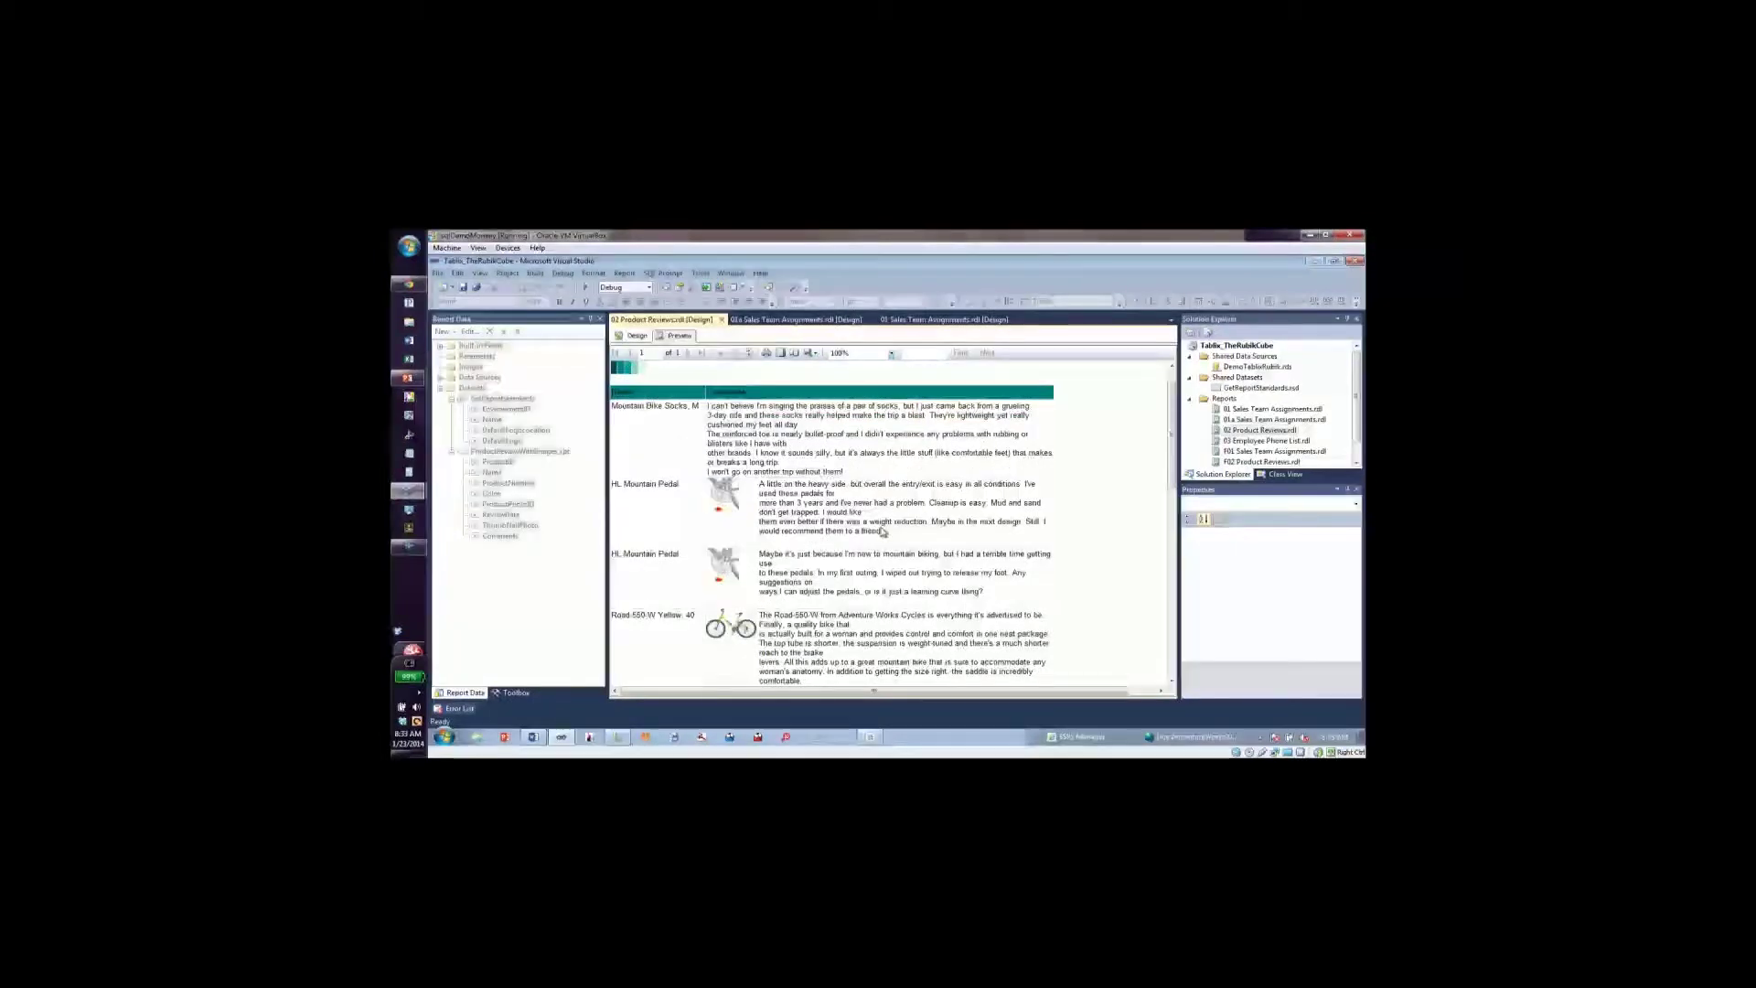
# Switch to Internet Explorer and open the published F03 Employee Phone List report.
pyautogui.click(871, 737)
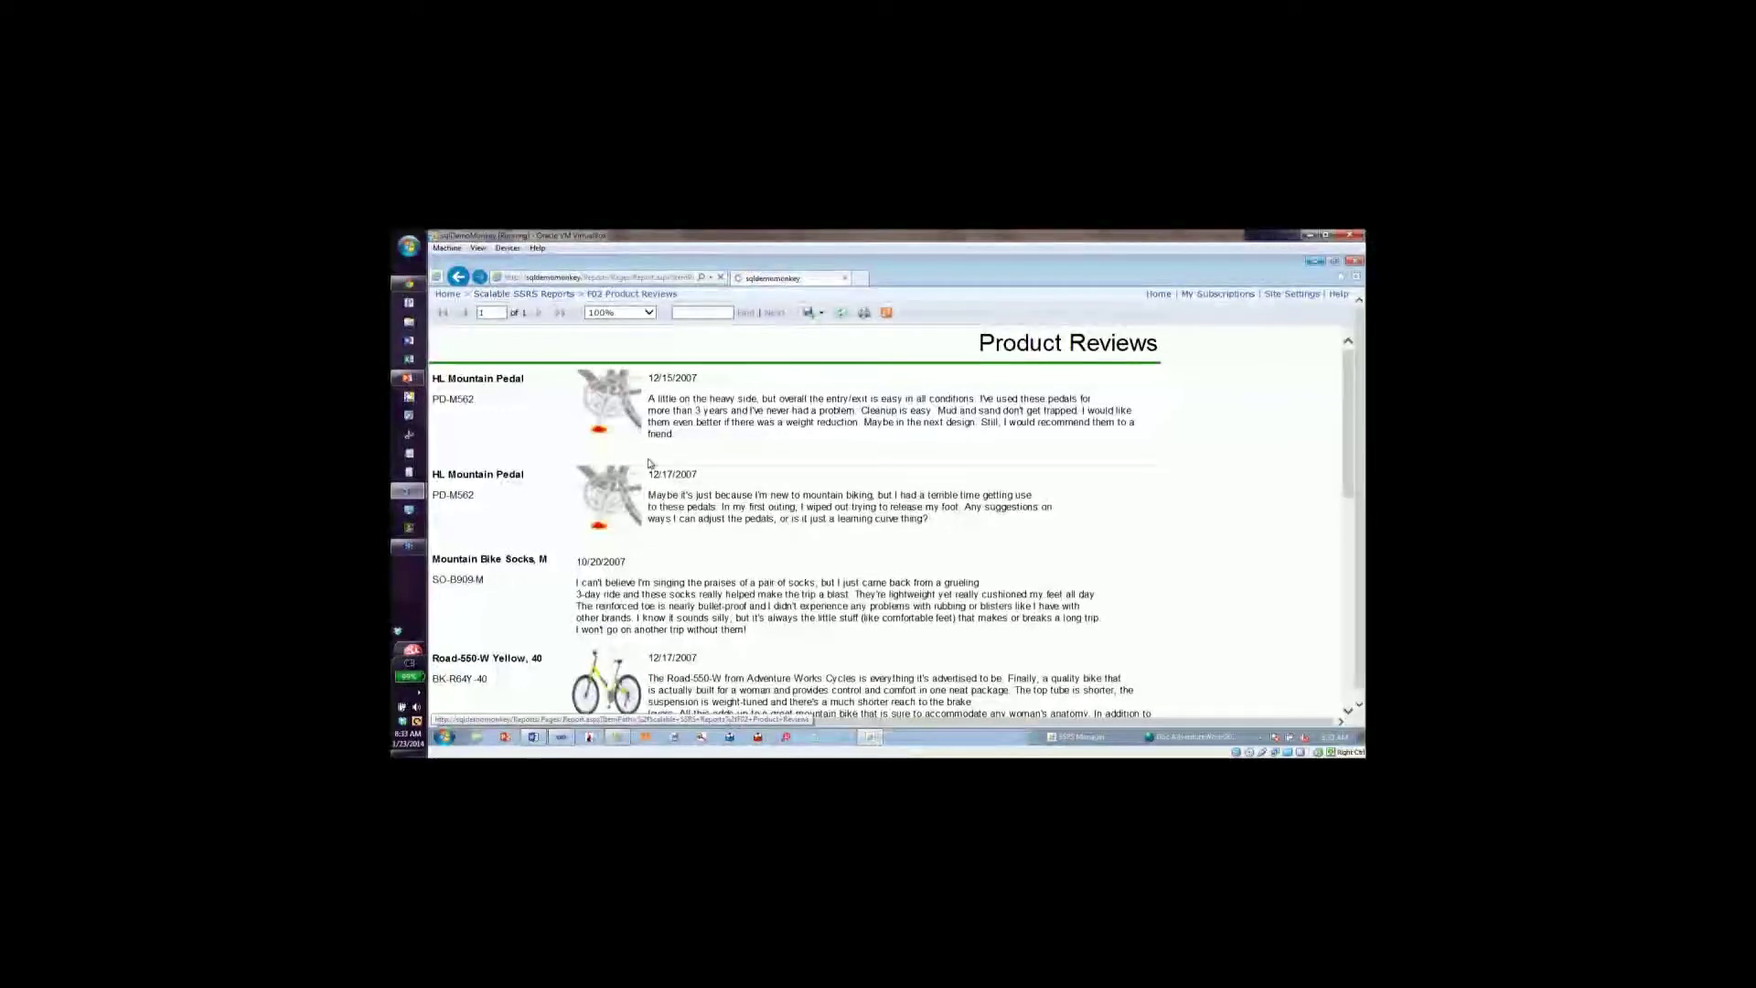
pyautogui.hotkey('alt', 'Left')
pyautogui.click(984, 390)
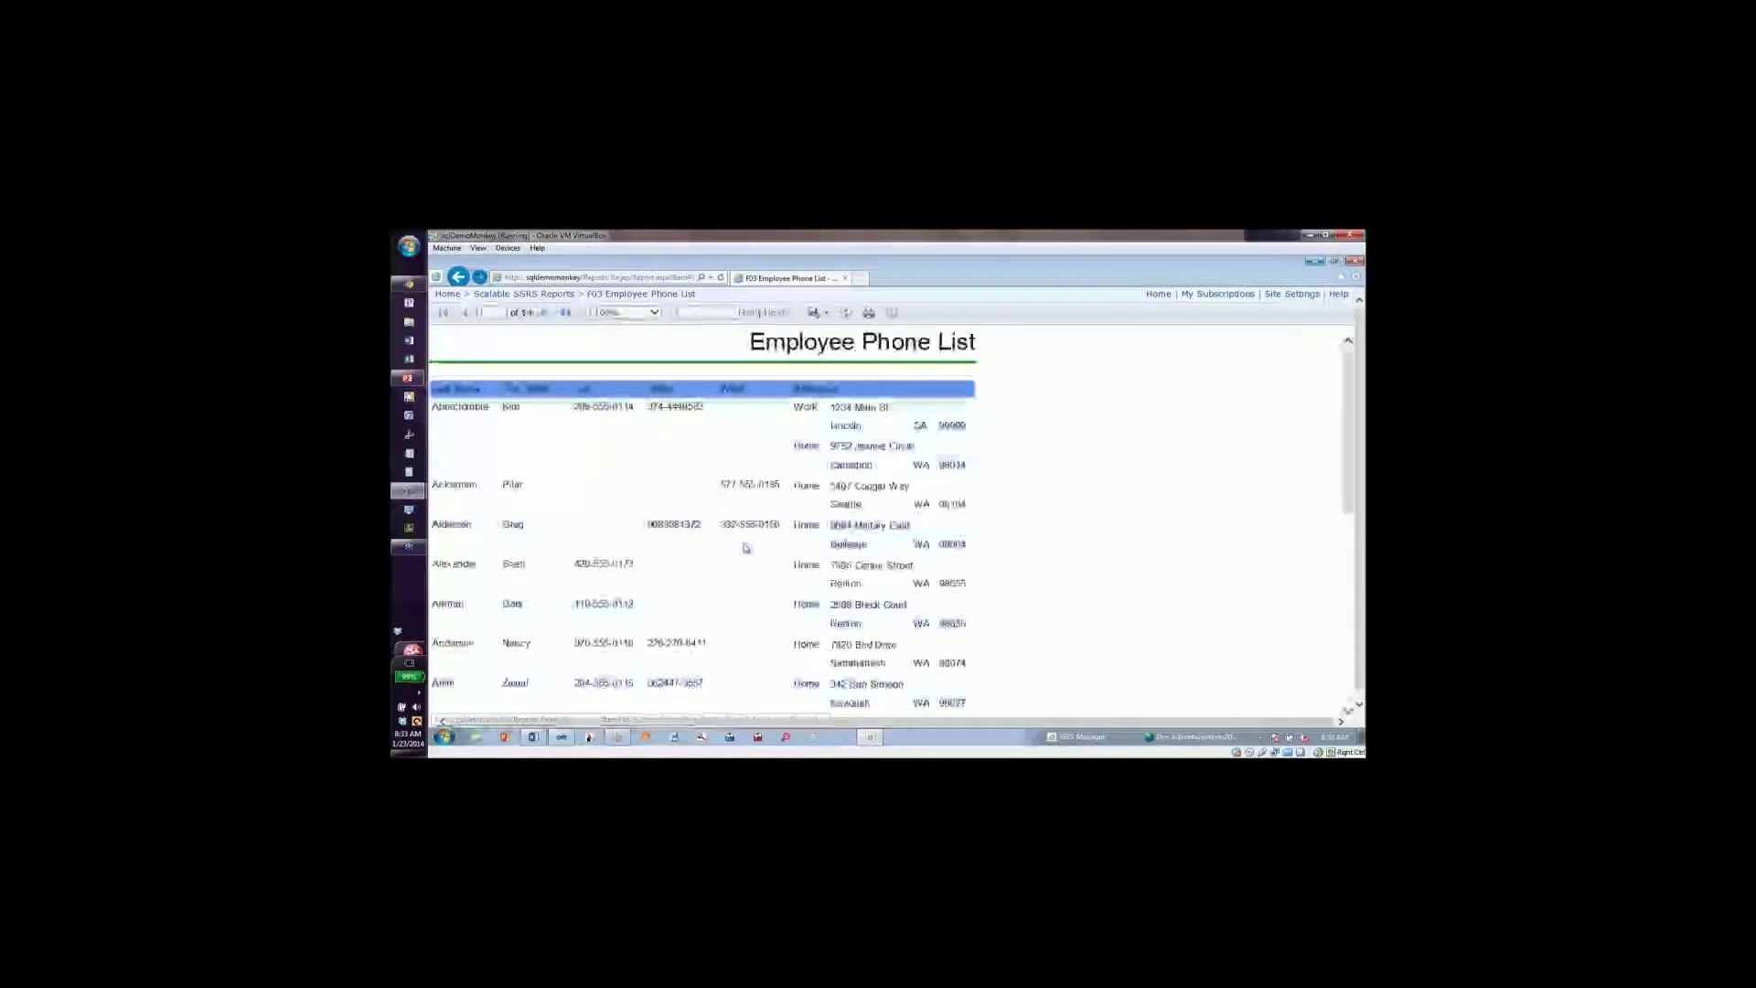
# Examine the first two pages of the Employee Phone List, focusing on the Cell, Home and Work phone columns.
pyautogui.scroll(-1, 746, 547)
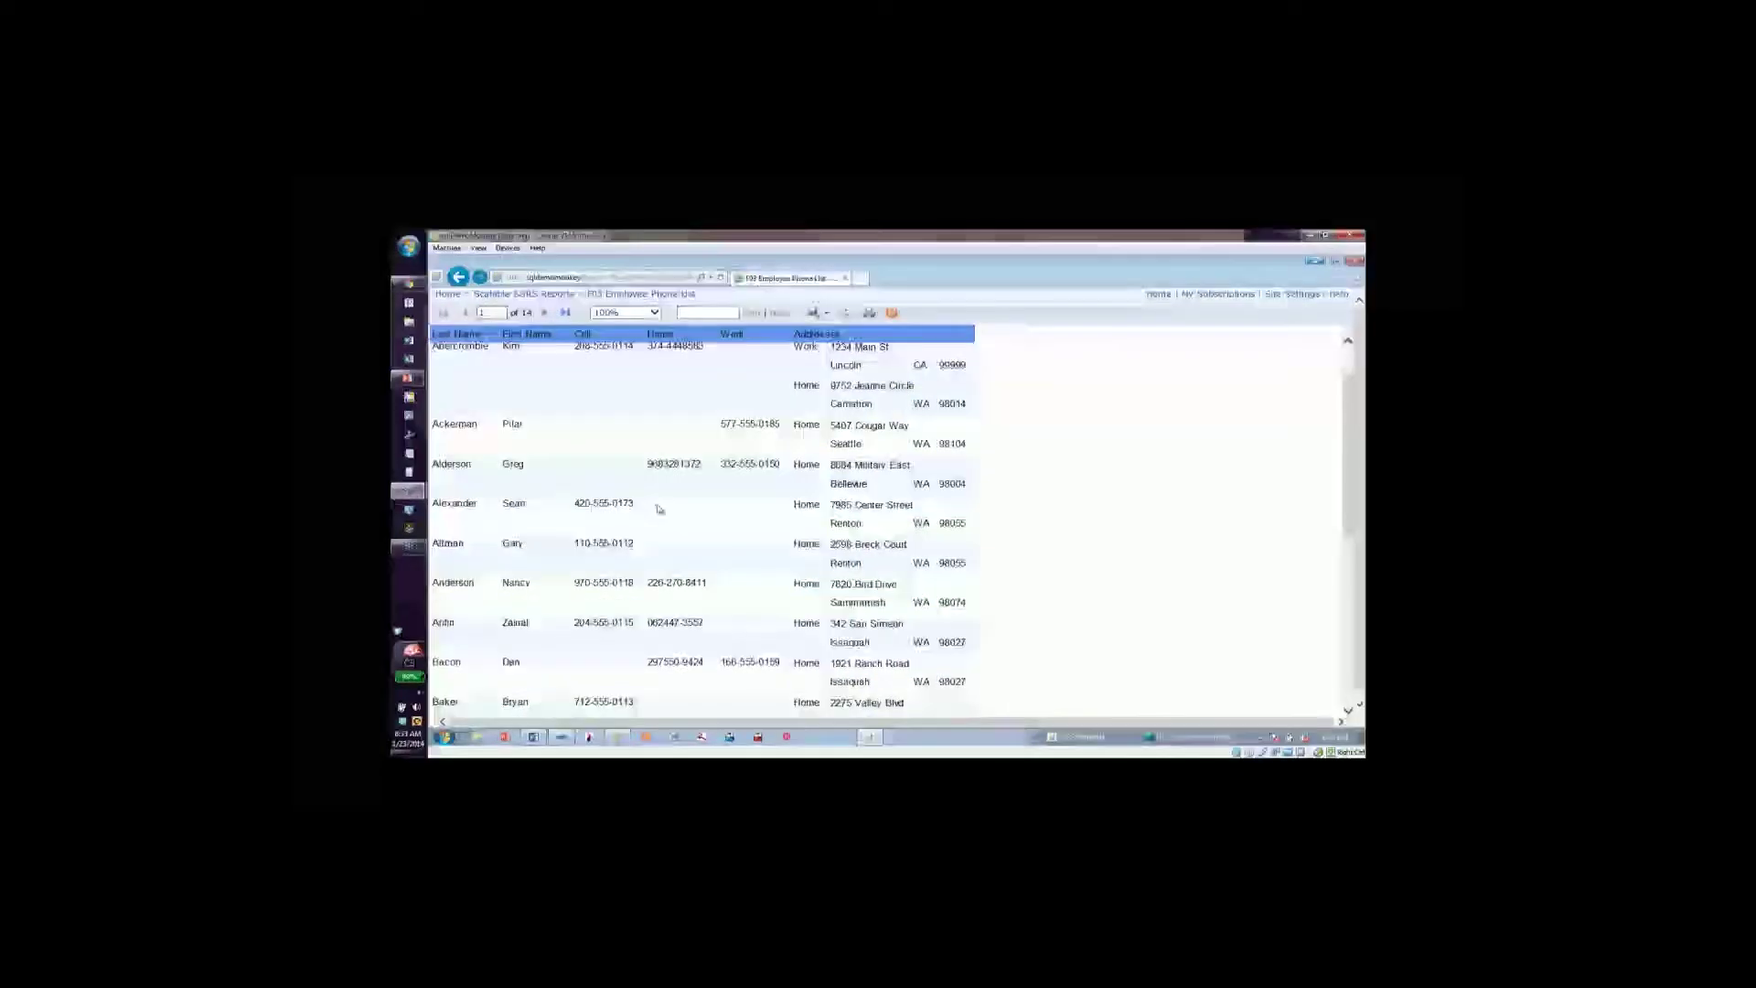
pyautogui.scroll(1, 659, 510)
pyautogui.scroll(-3, 659, 510)
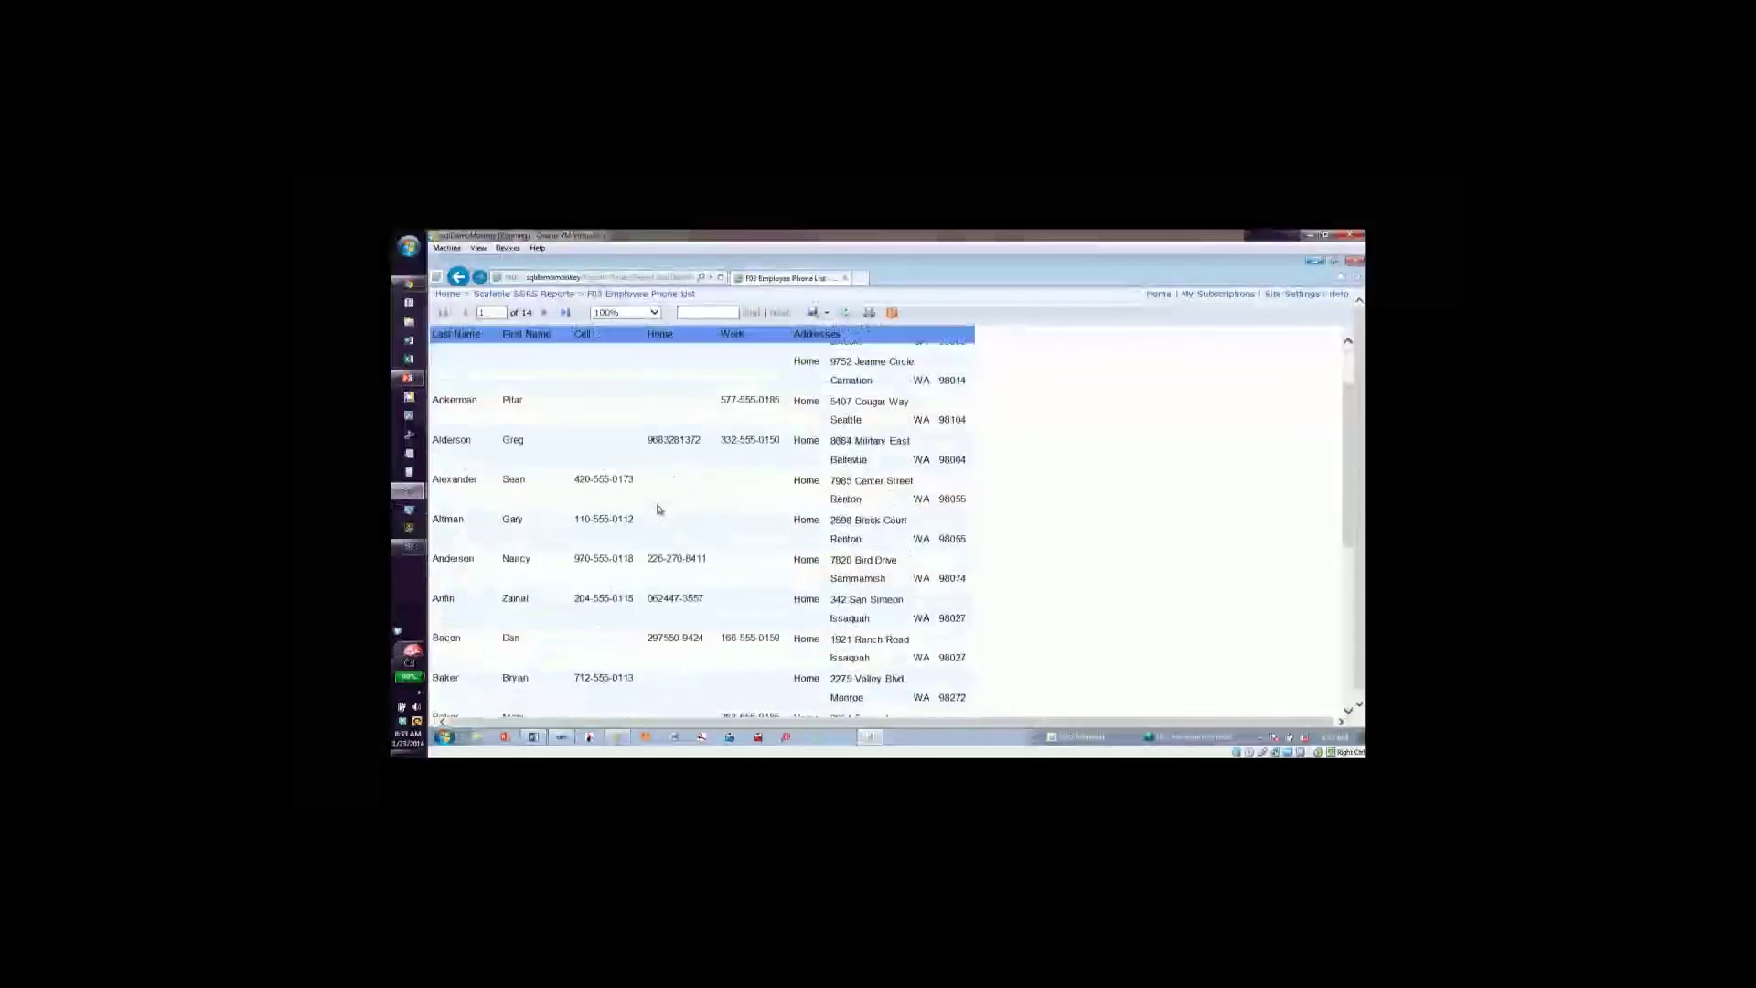
pyautogui.scroll(-2, 660, 510)
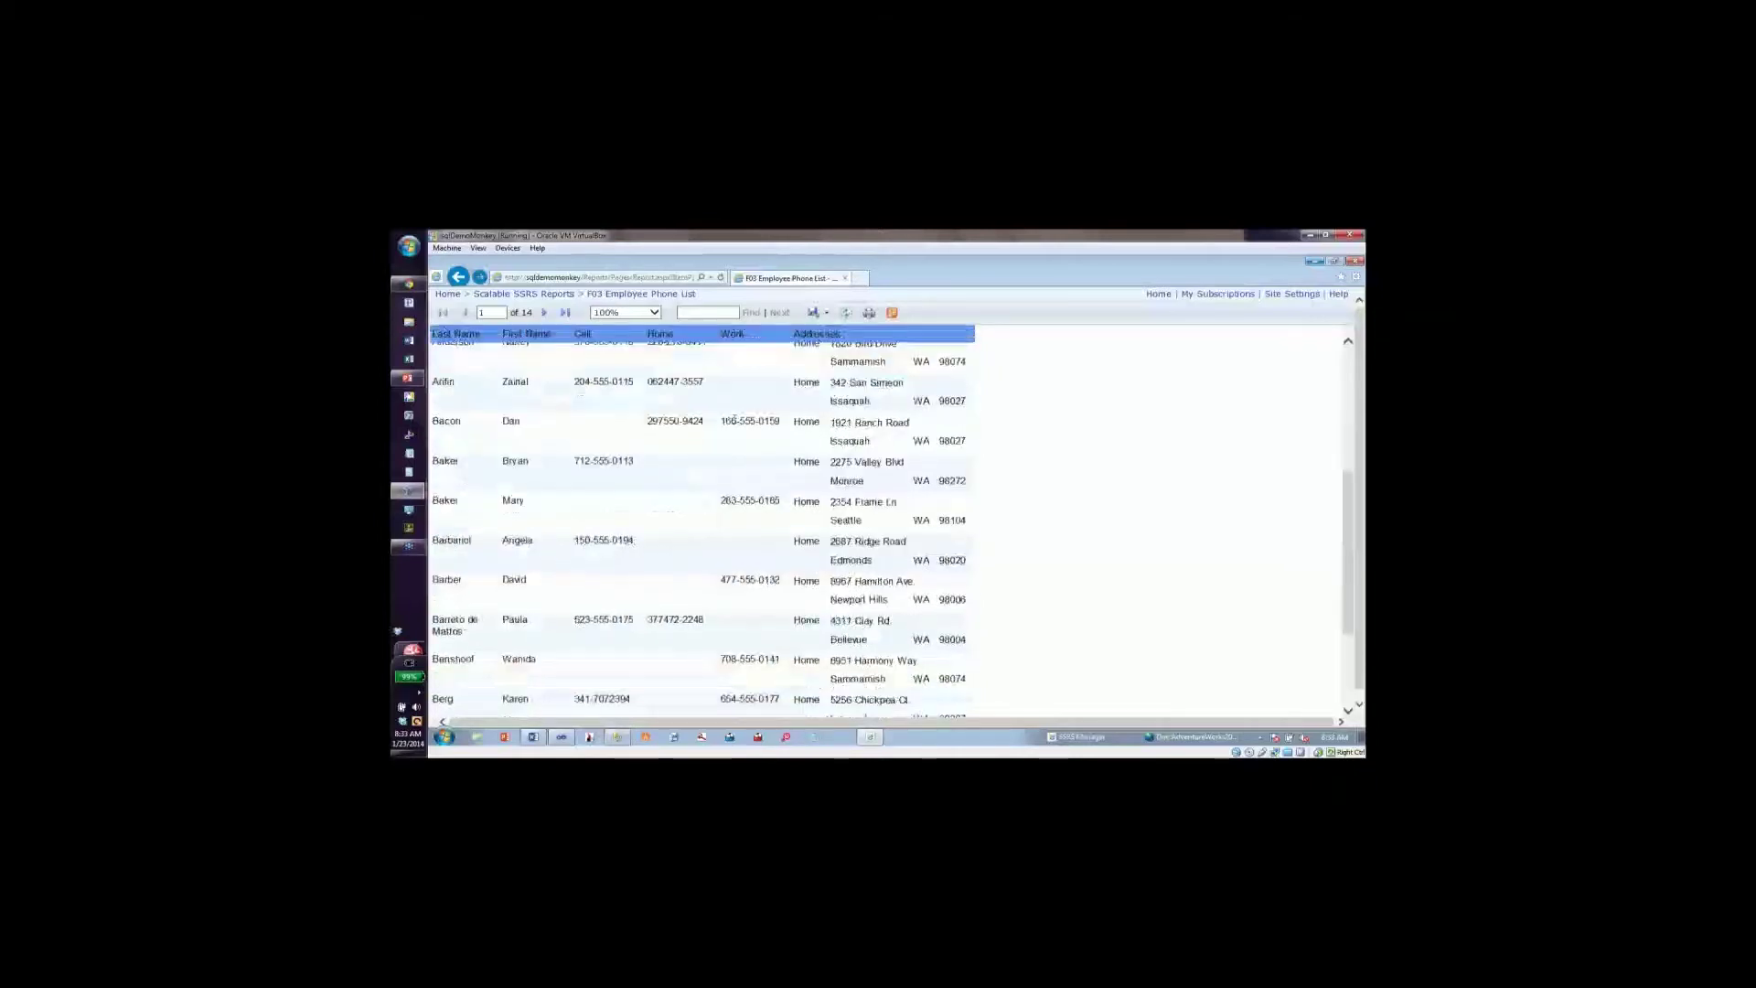
pyautogui.scroll(-2, 735, 421)
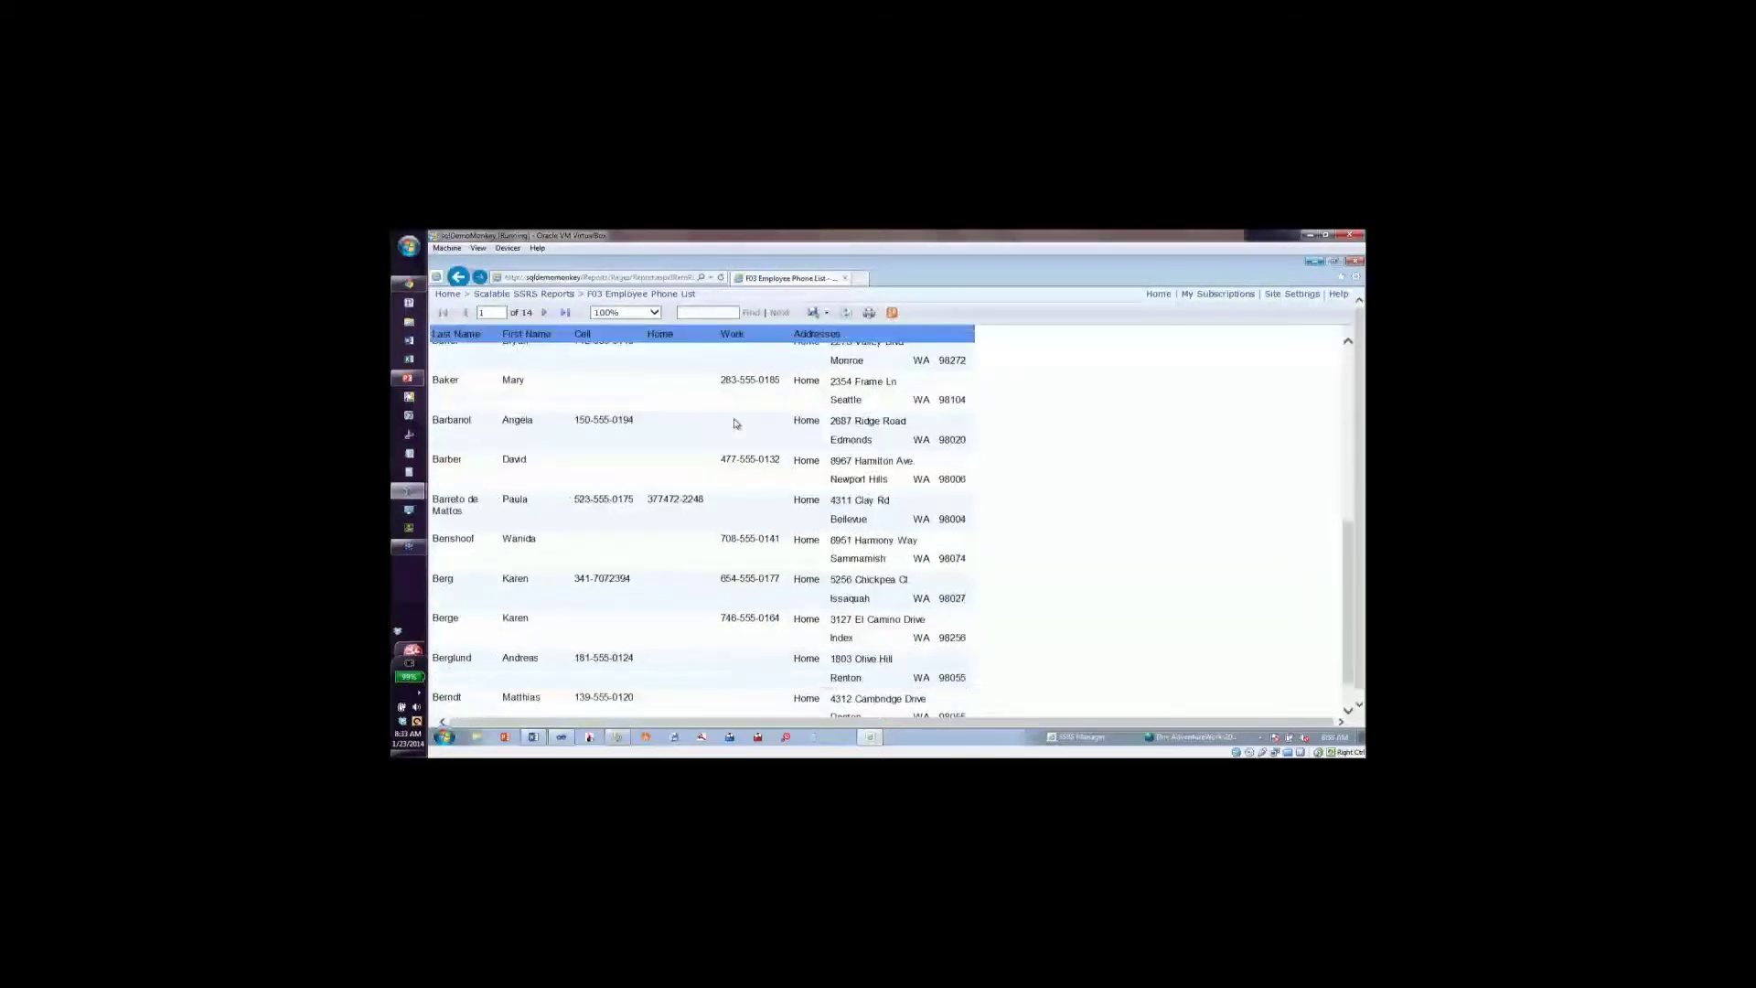
pyautogui.scroll(5, 735, 423)
pyautogui.click(544, 312)
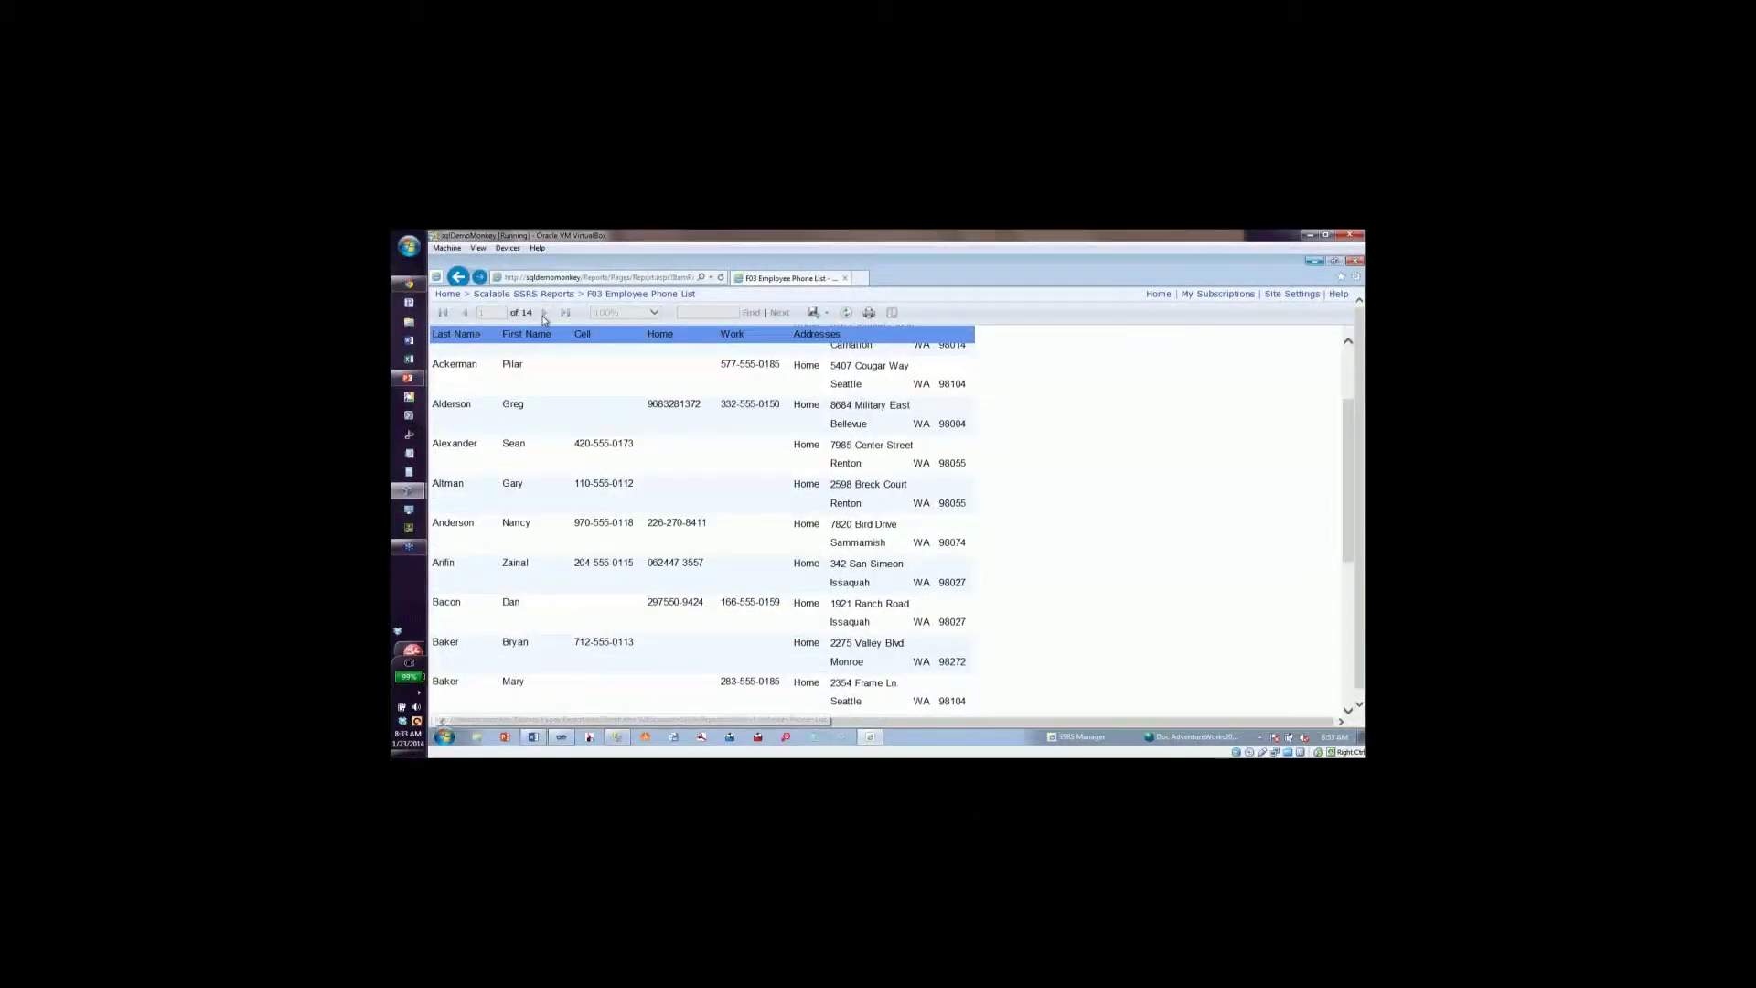
pyautogui.scroll(-5, 805, 421)
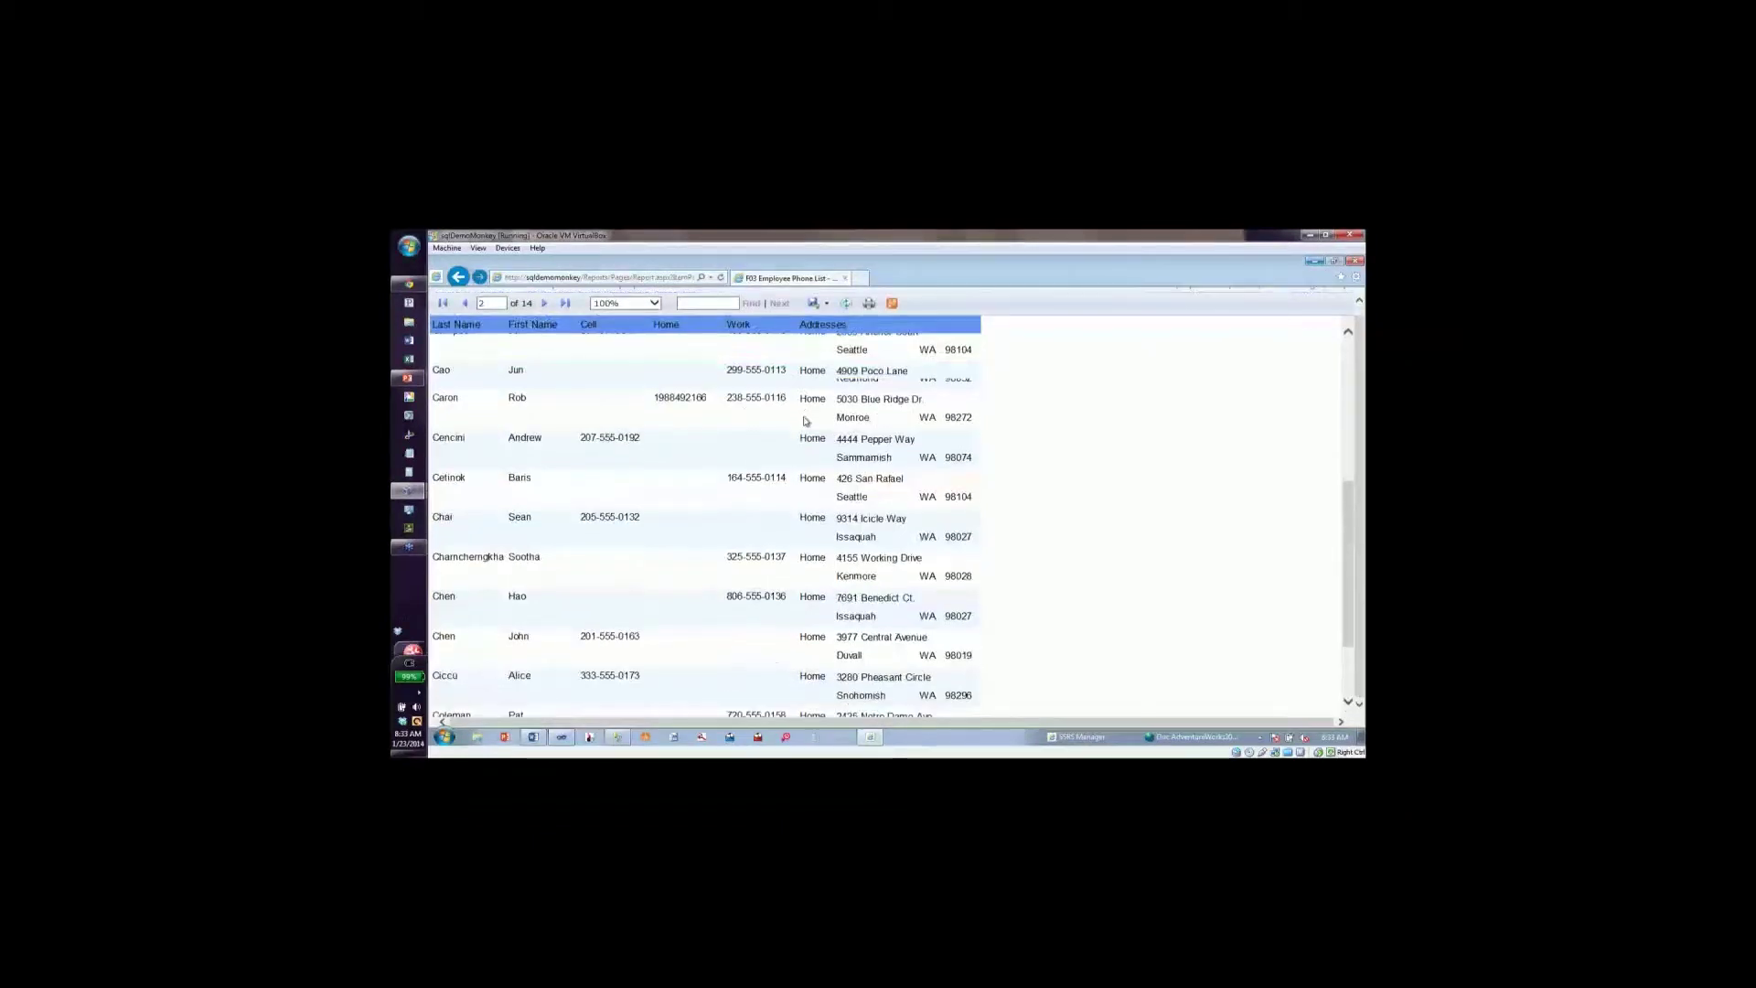
pyautogui.scroll(5, 805, 421)
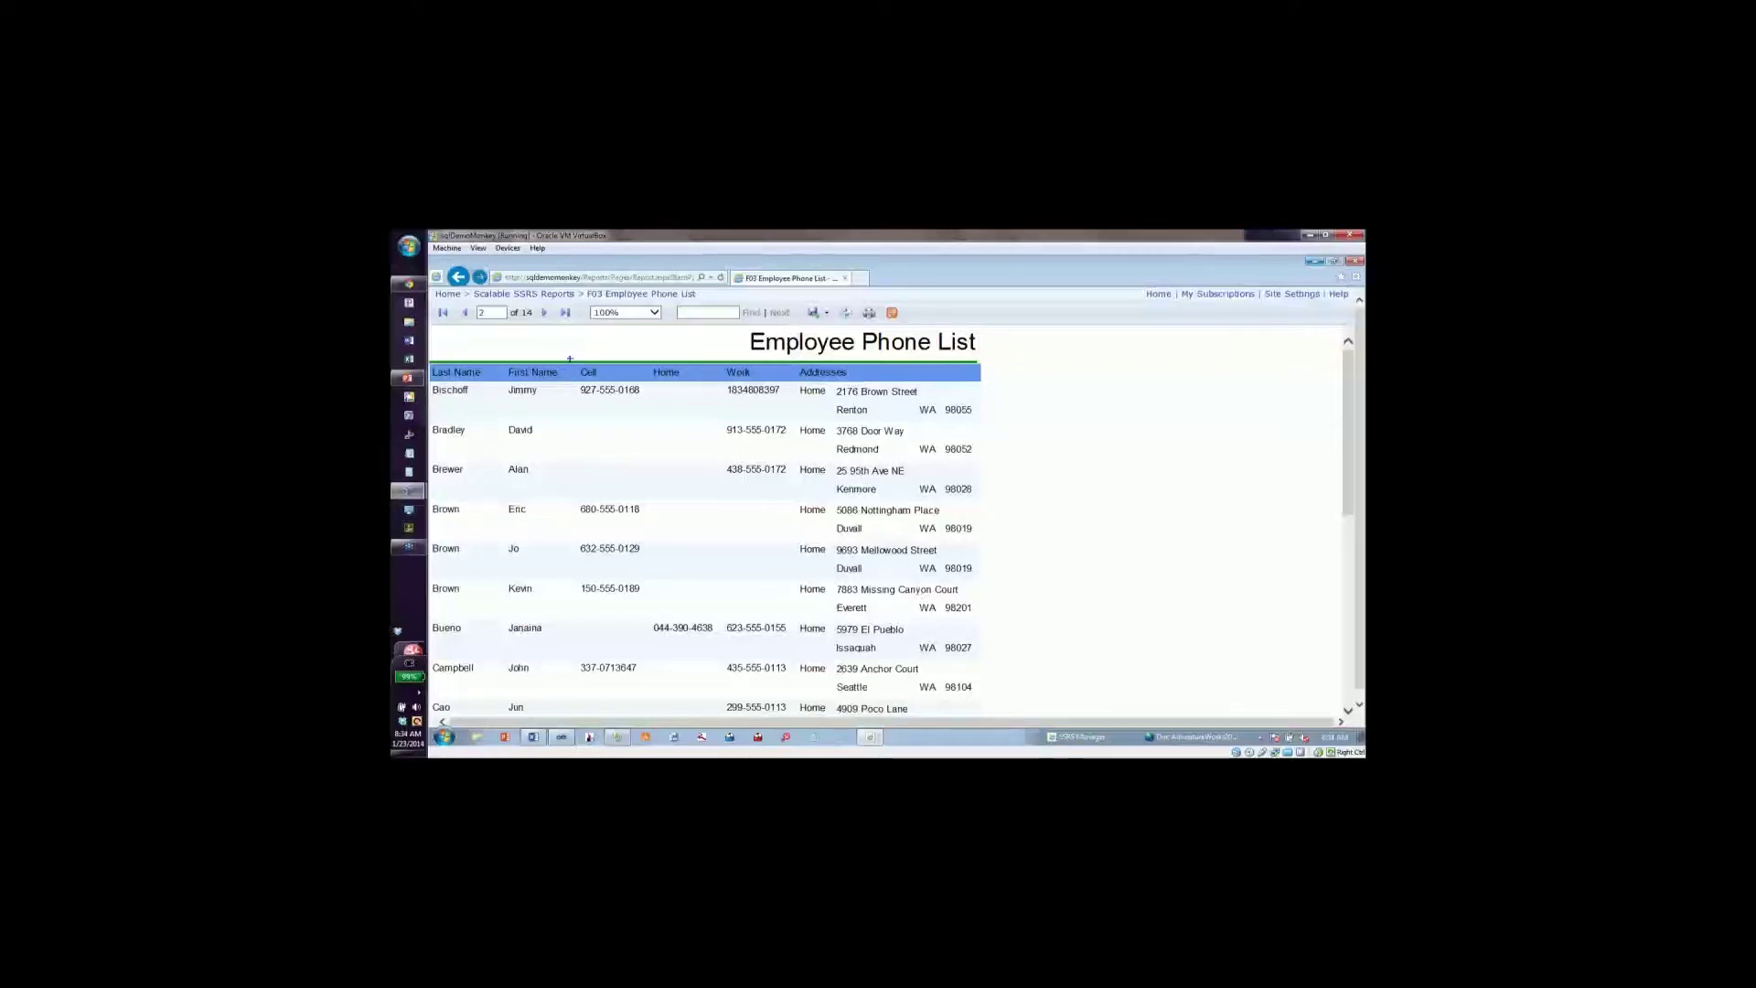
pyautogui.moveTo(570, 355)
pyautogui.mouseDown()
pyautogui.moveTo(735, 597)
pyautogui.moveTo(802, 613)
pyautogui.mouseUp()
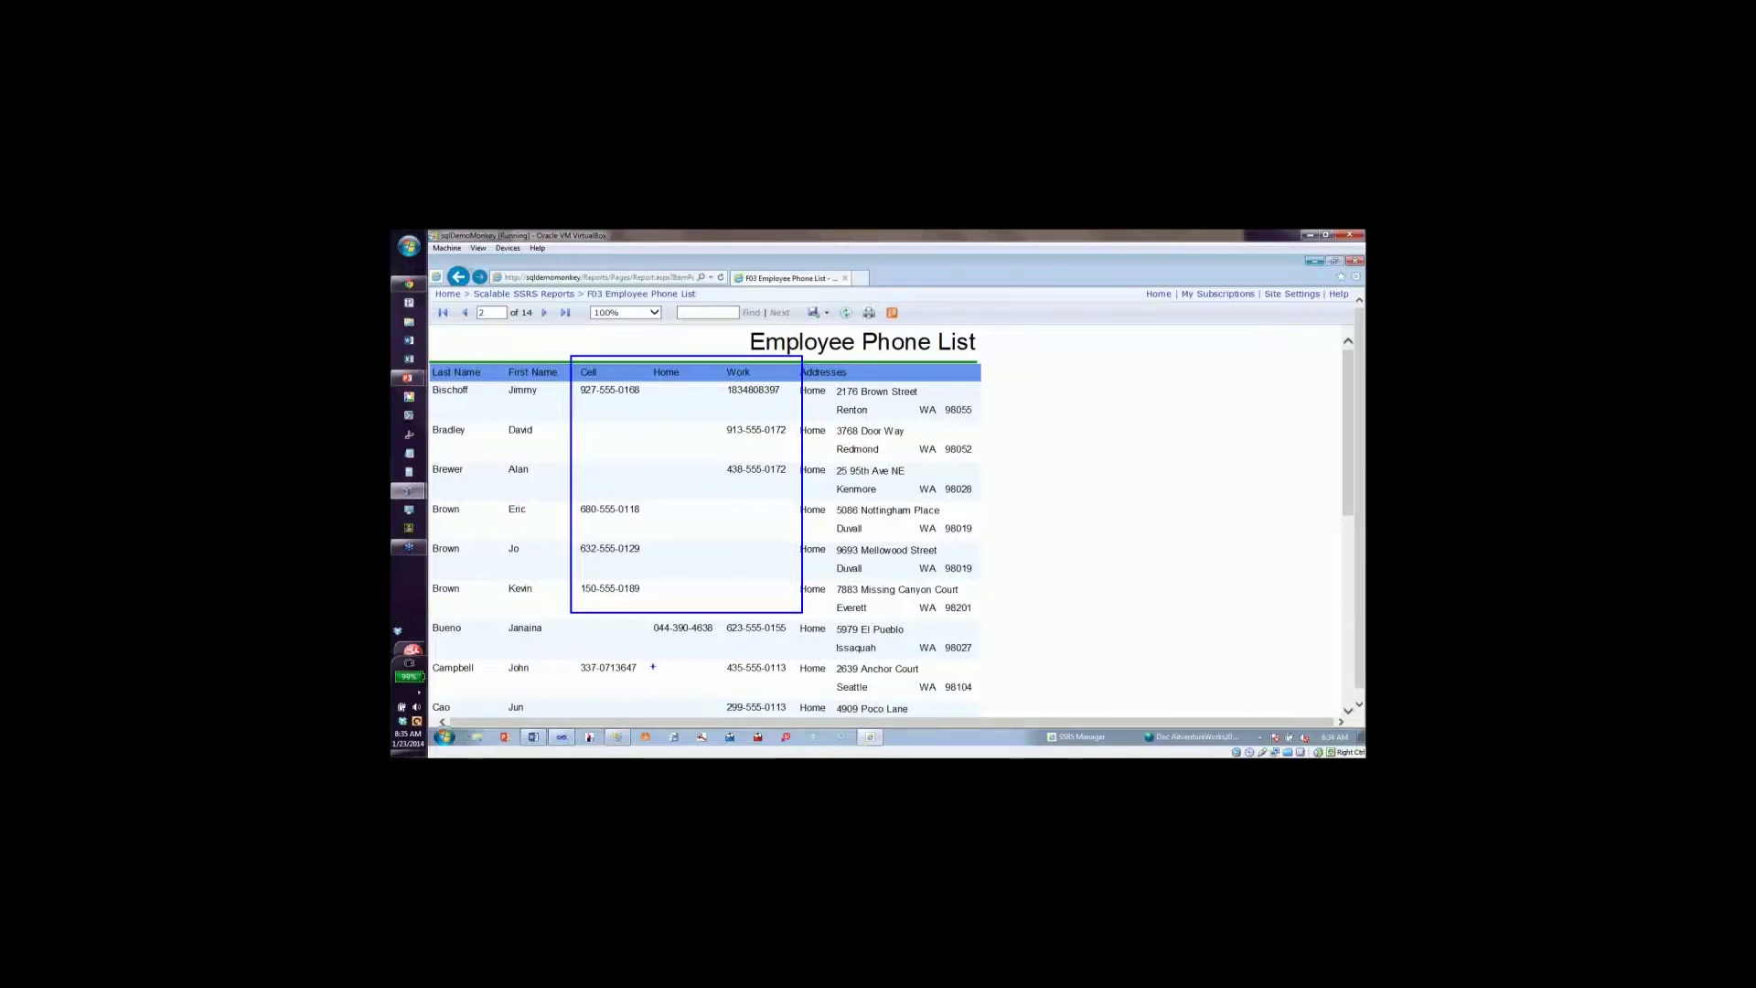
# Switch to Visual Studio, open the 03 Employee Phone List report and insert a table in its body.
pyautogui.click(565, 737)
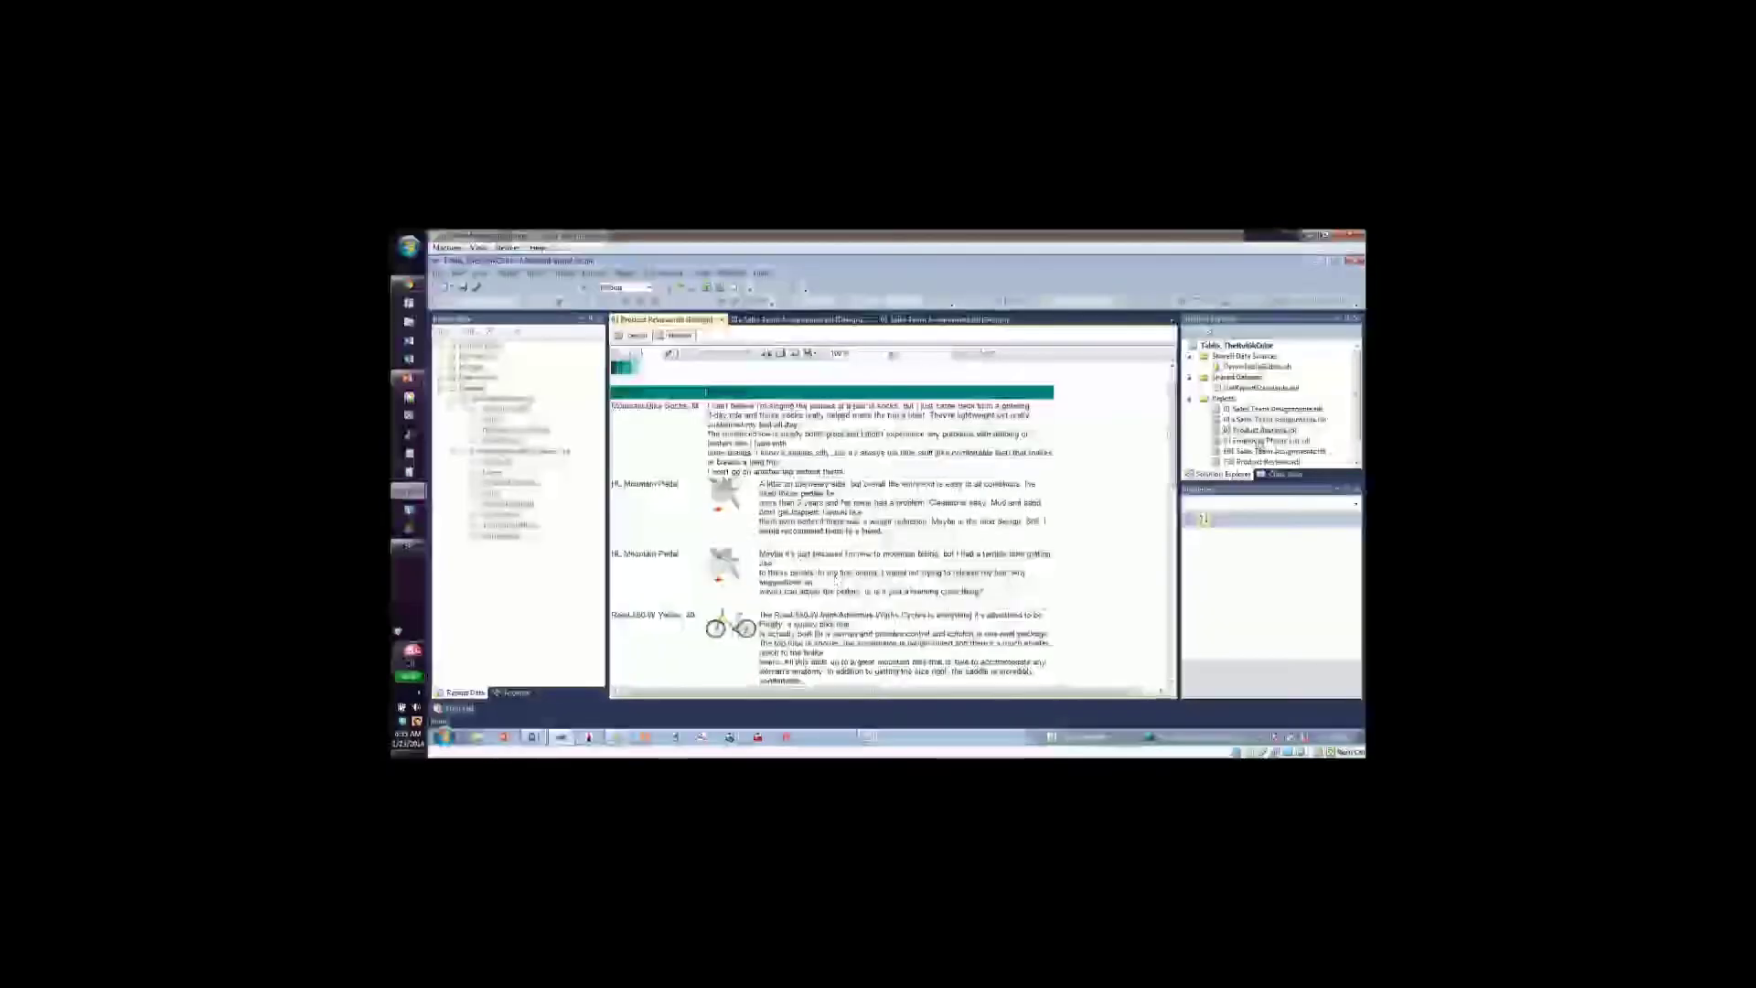
pyautogui.doubleClick(1260, 443)
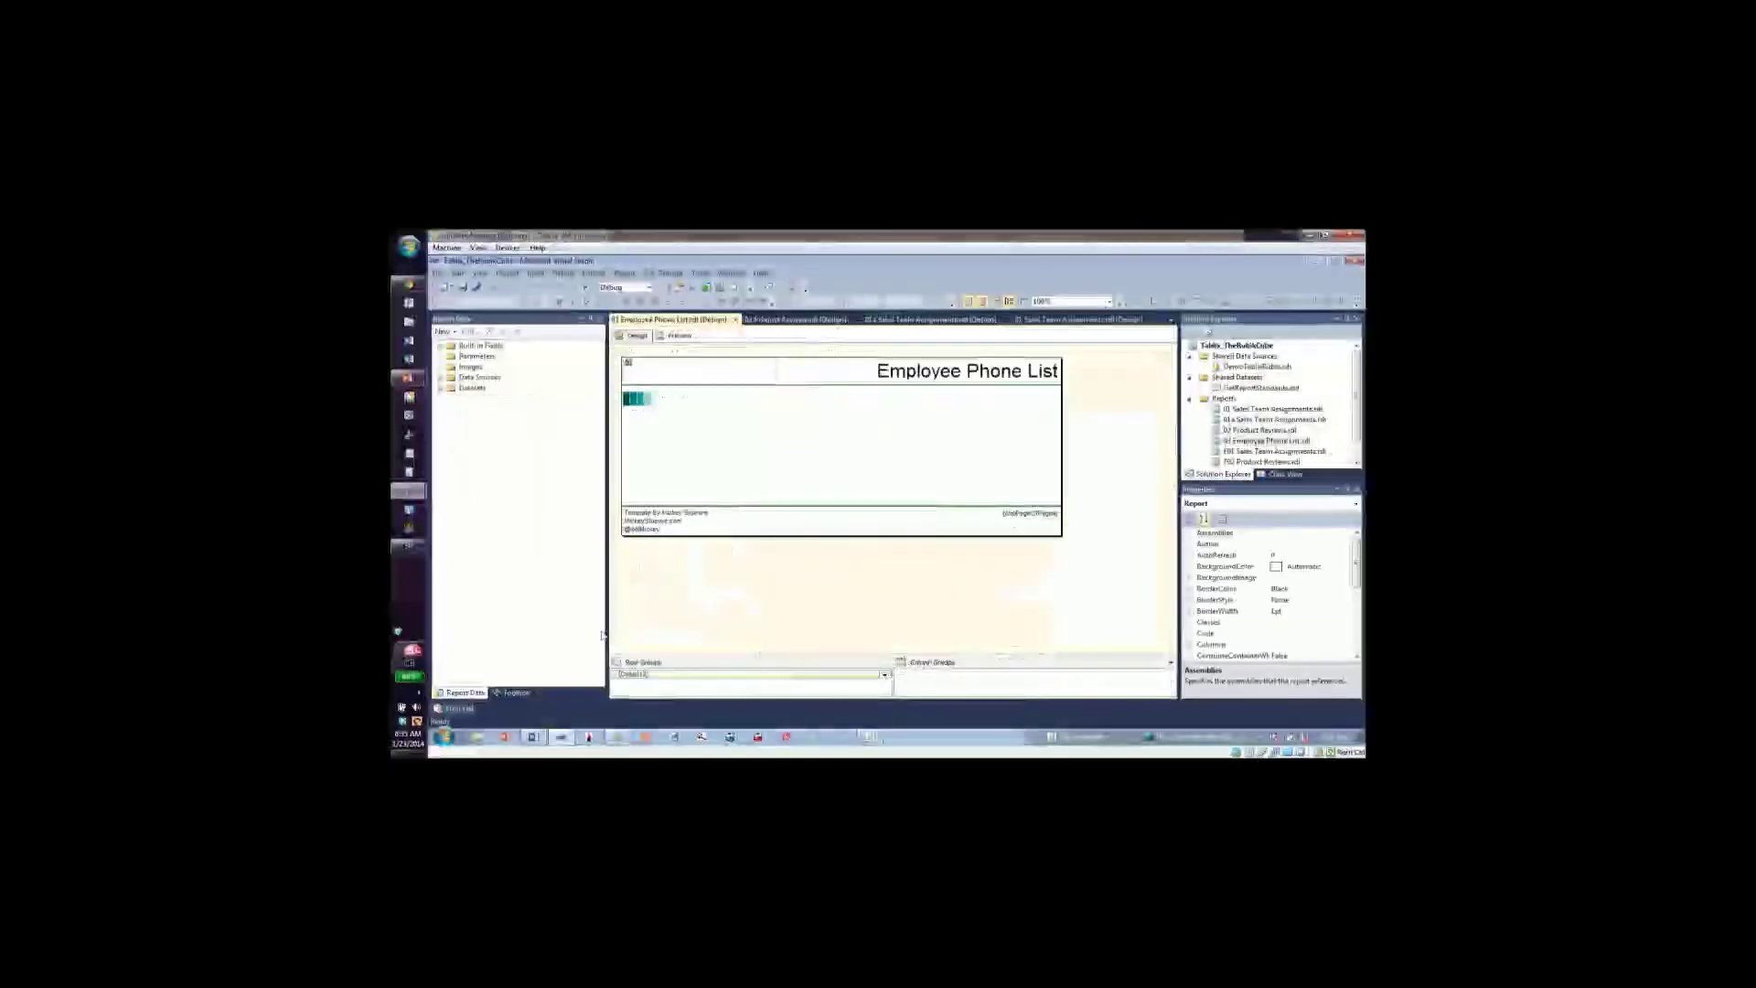
pyautogui.click(516, 694)
pyautogui.moveTo(472, 380); pyautogui.dragTo(635, 408)
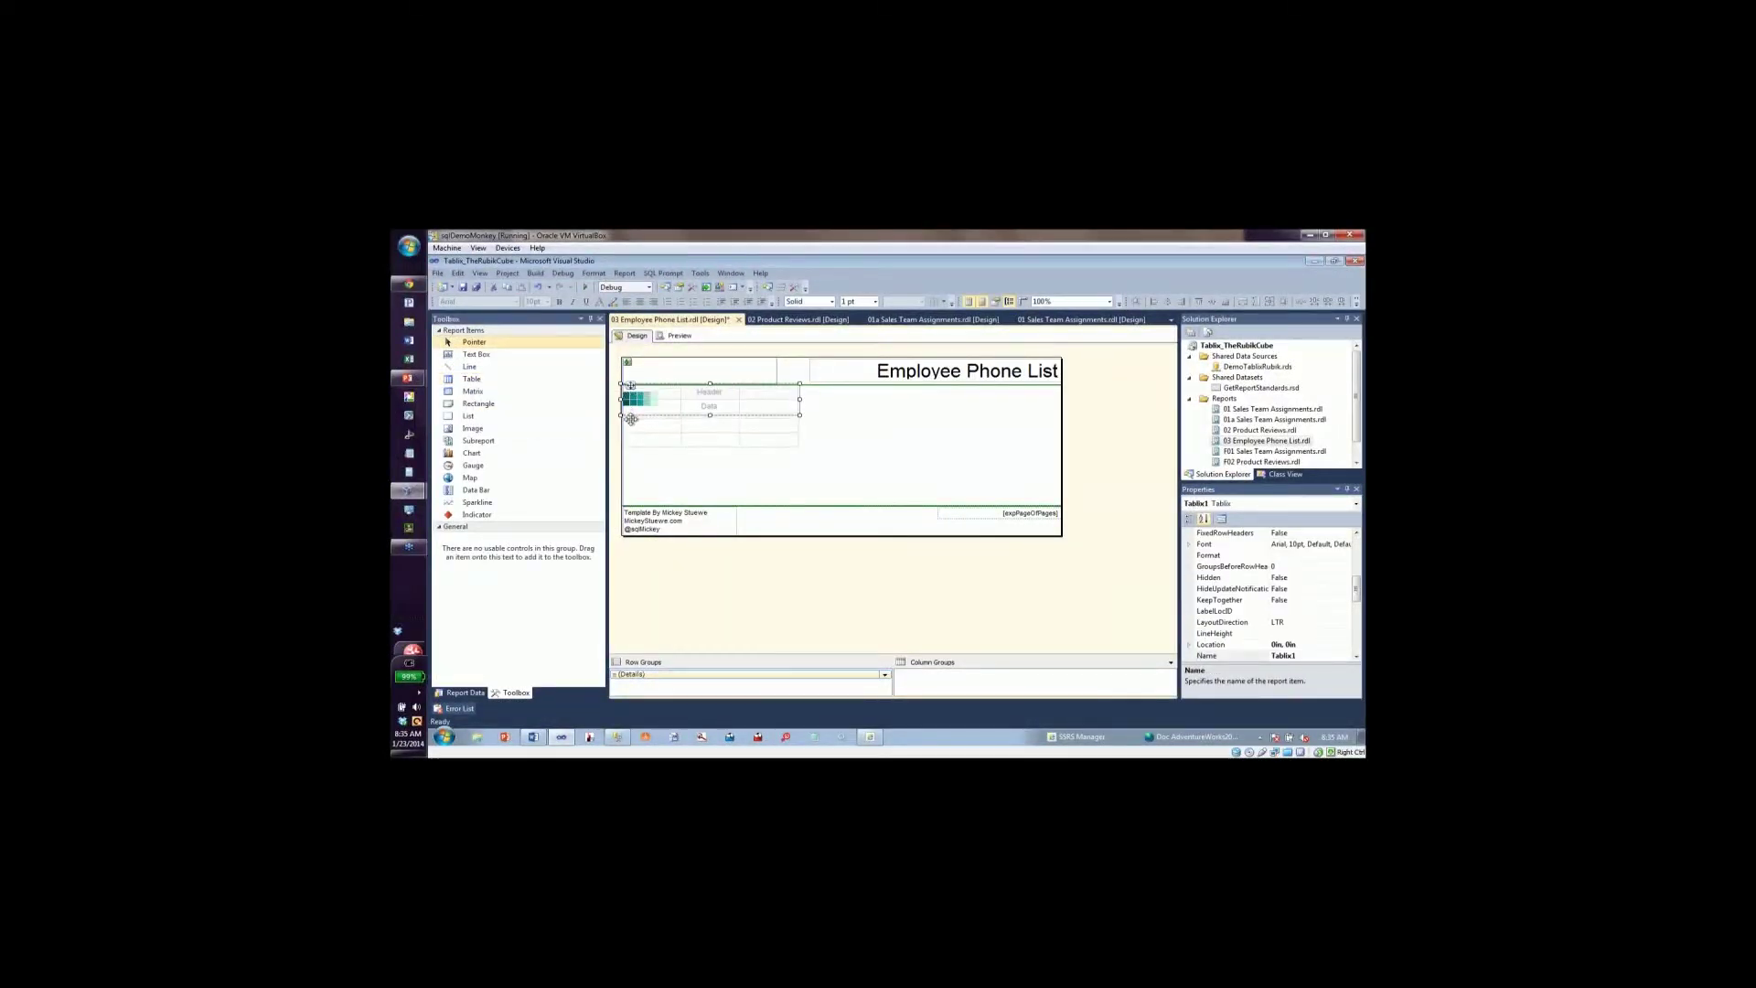
# Set the new table's dataset to EmployeePhoneList_rpt in its Tablix Properties.
pyautogui.click(634, 425)
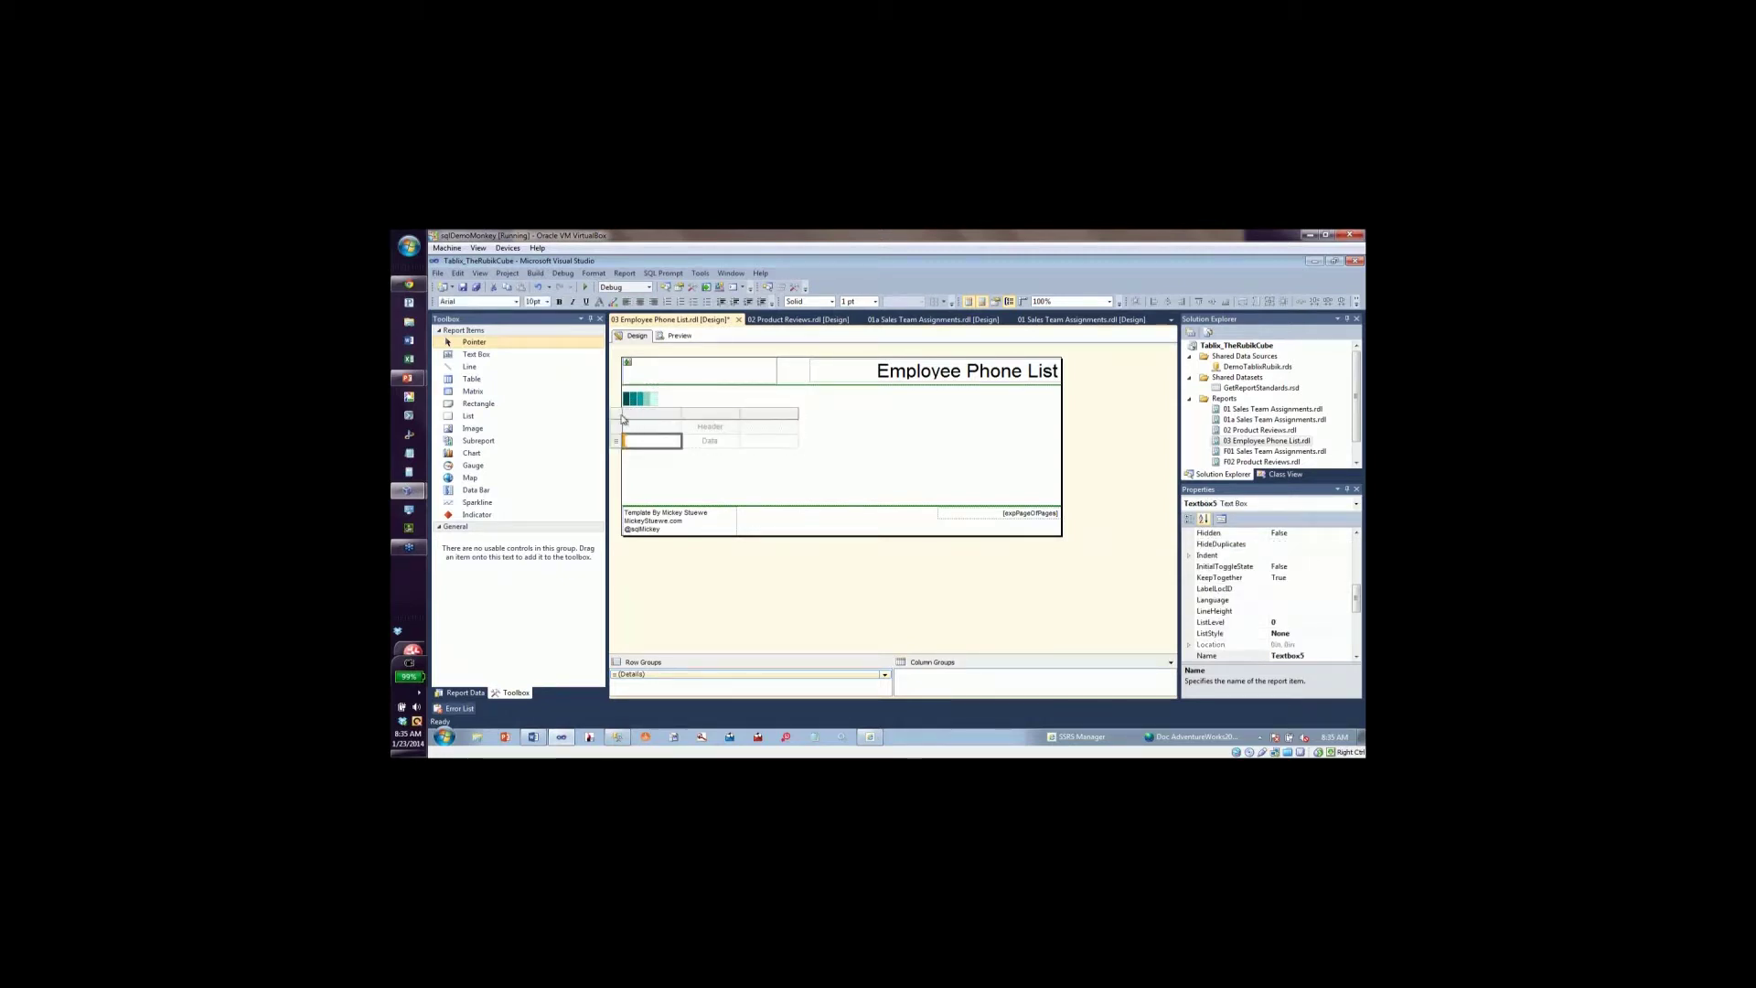
pyautogui.rightClick(620, 415)
pyautogui.click(677, 510)
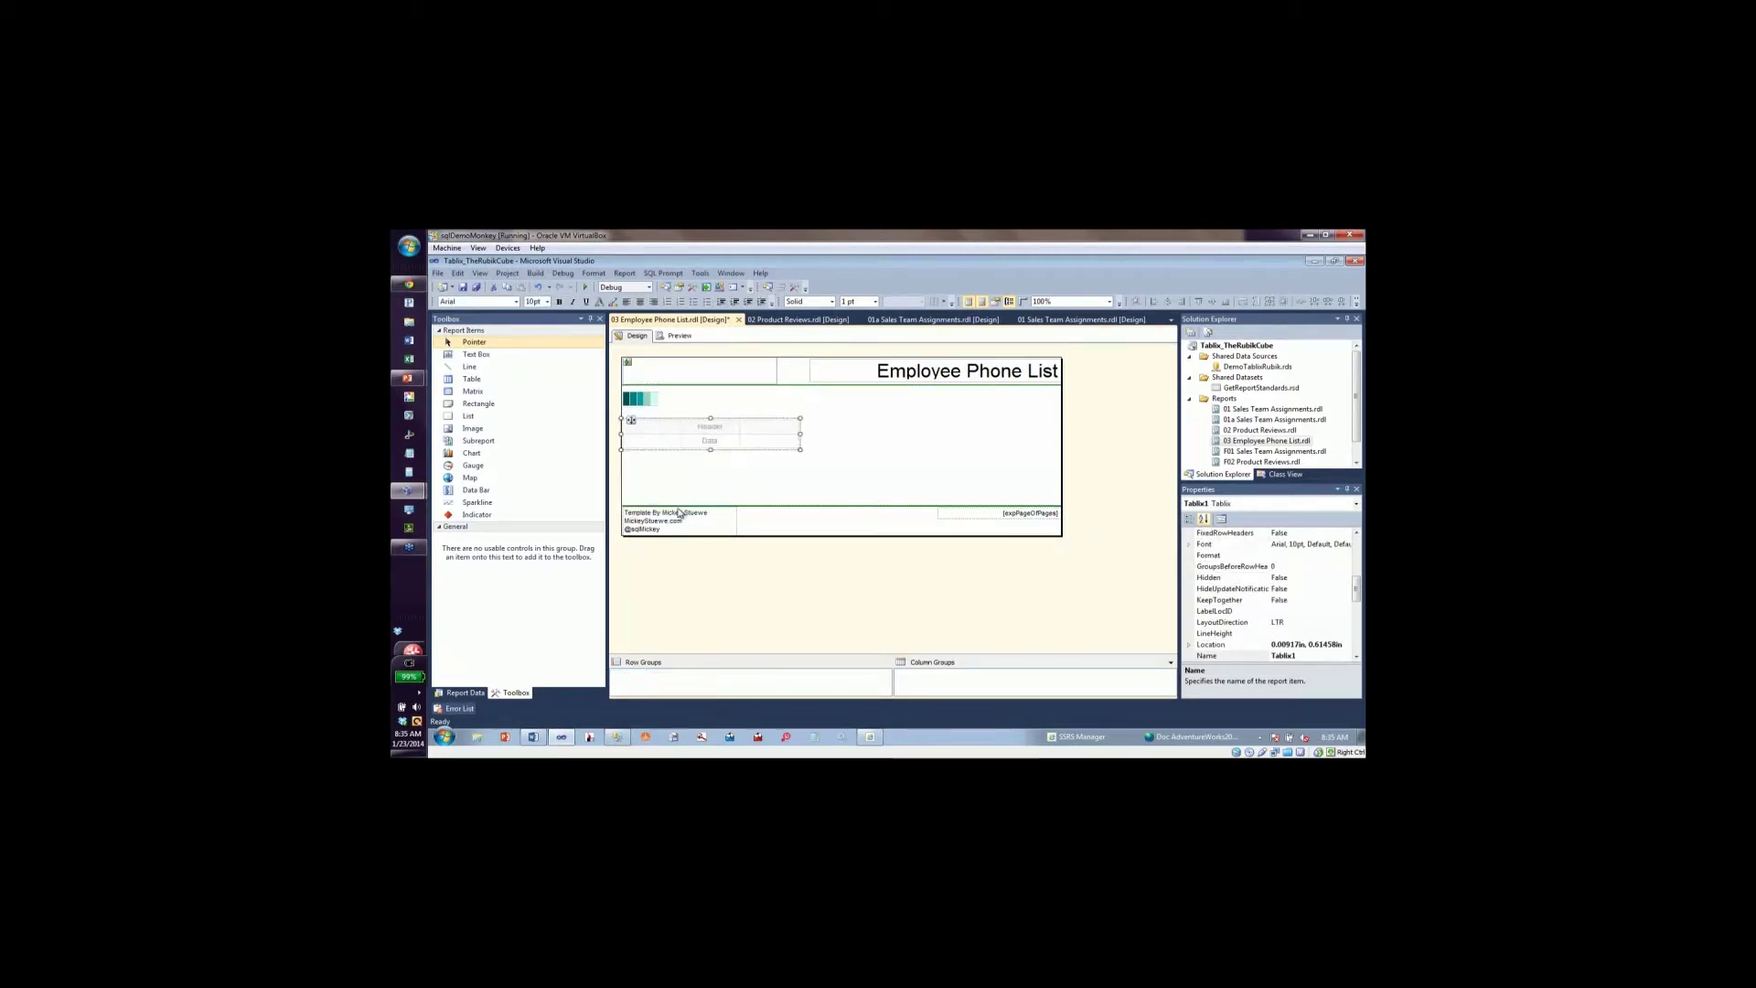
pyautogui.click(847, 449)
pyautogui.click(846, 447)
pyautogui.click(844, 466)
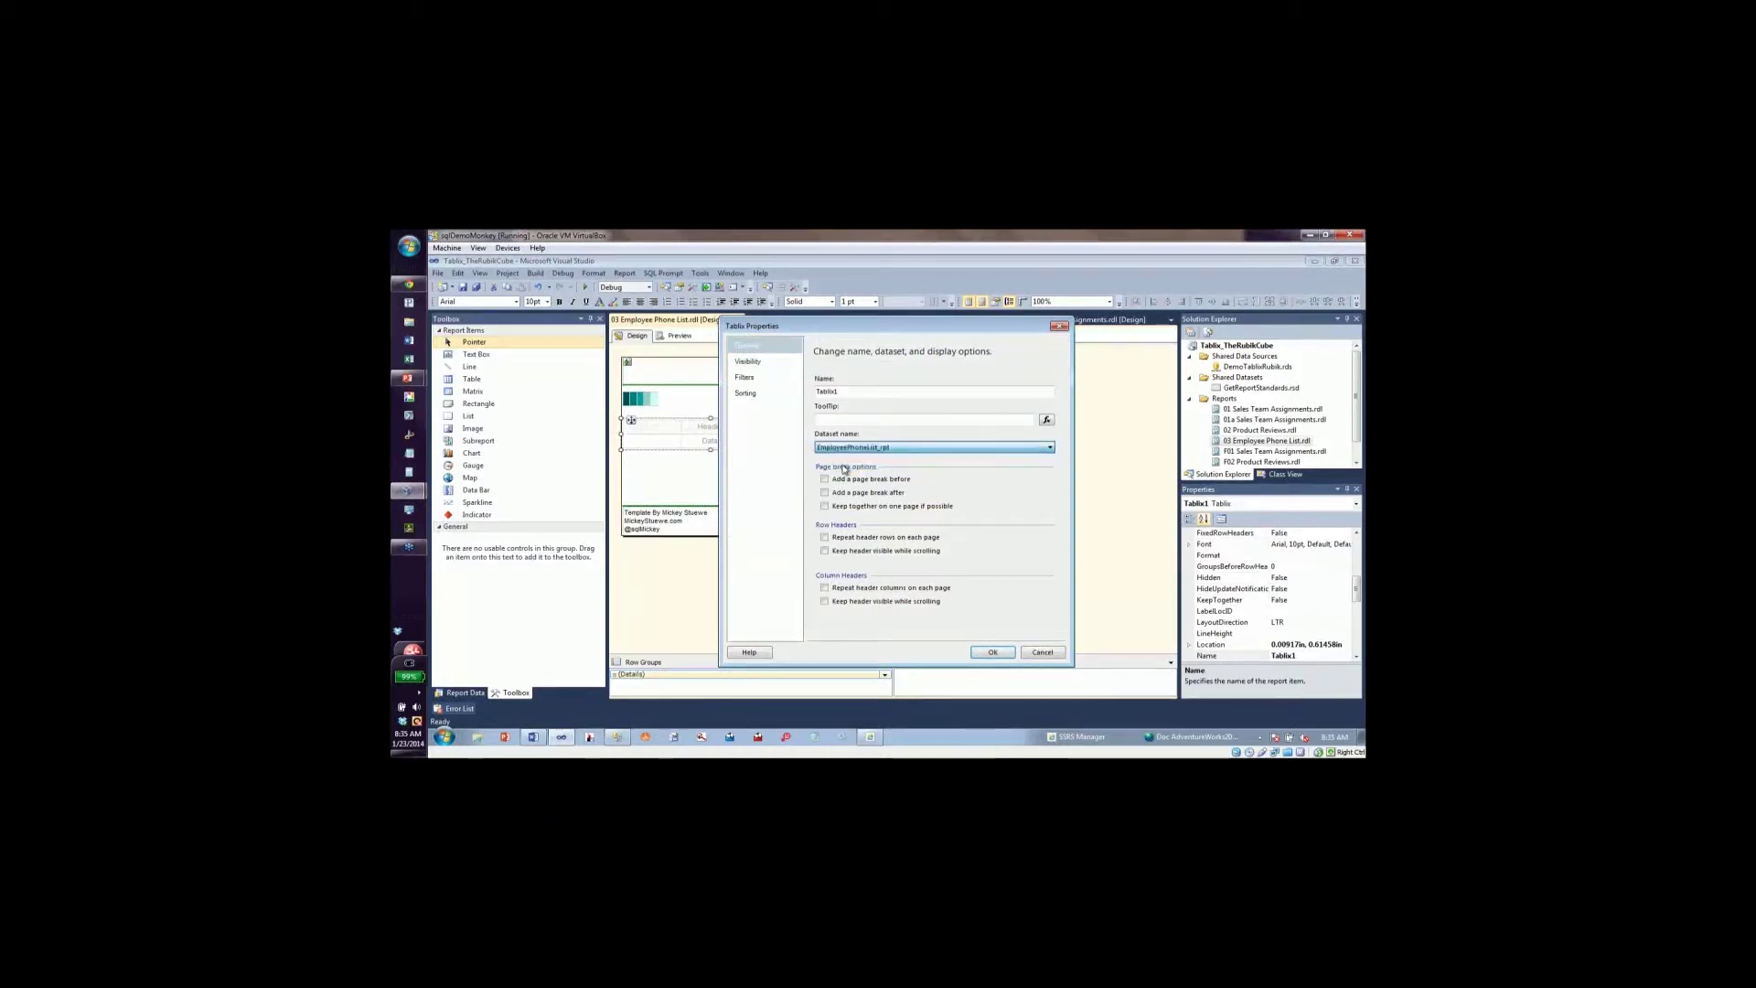
pyautogui.click(992, 652)
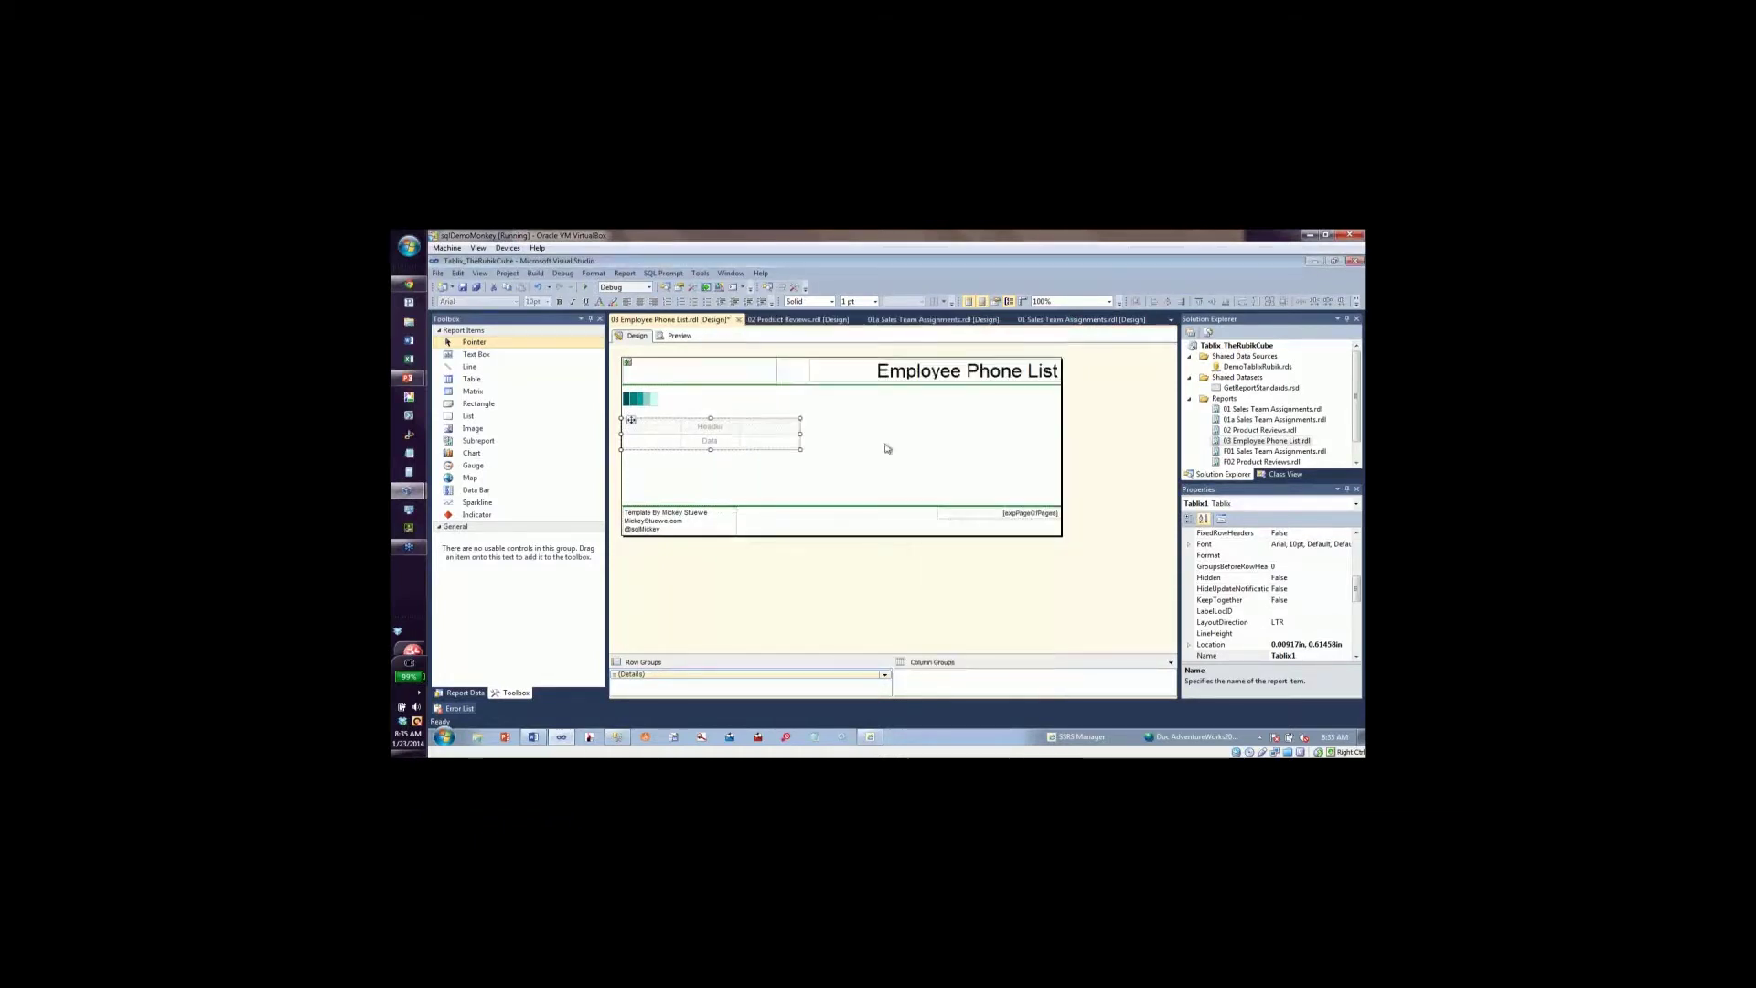
# Open the F03a Employee Phone List report to preview its grouped layout, closing it when done.
pyautogui.moveTo(1355, 400); pyautogui.dragTo(1356, 419)
pyautogui.doubleClick(1289, 462)
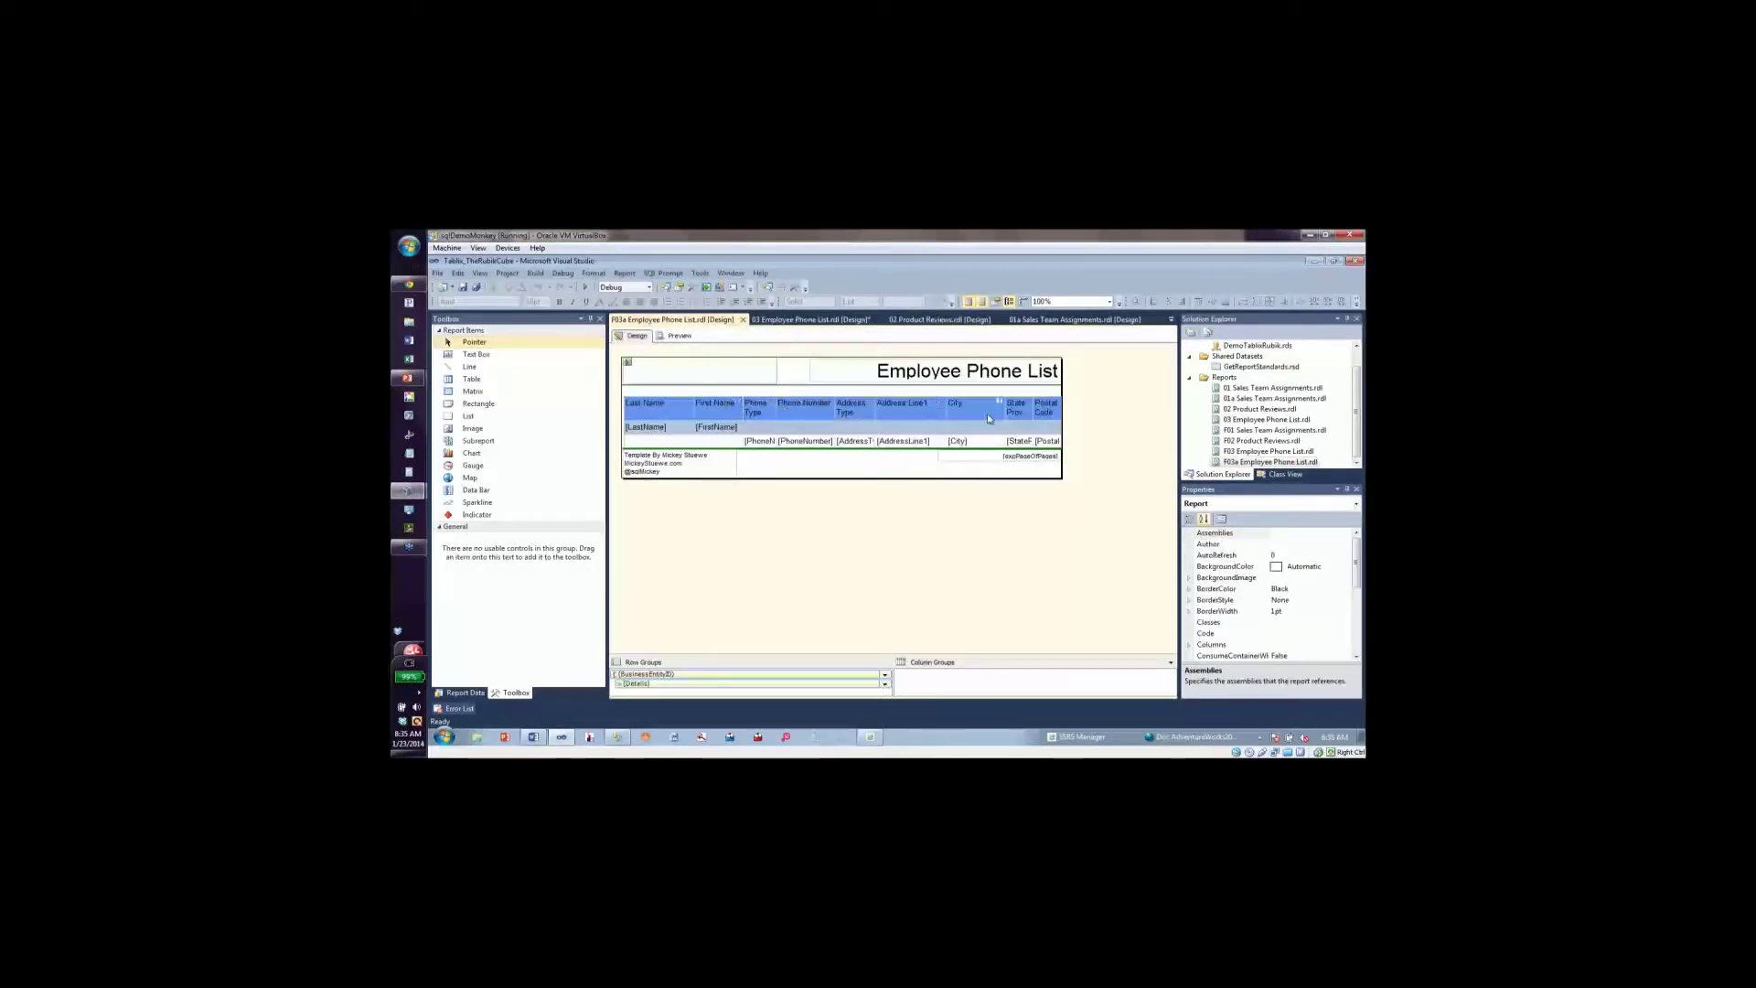
pyautogui.click(686, 336)
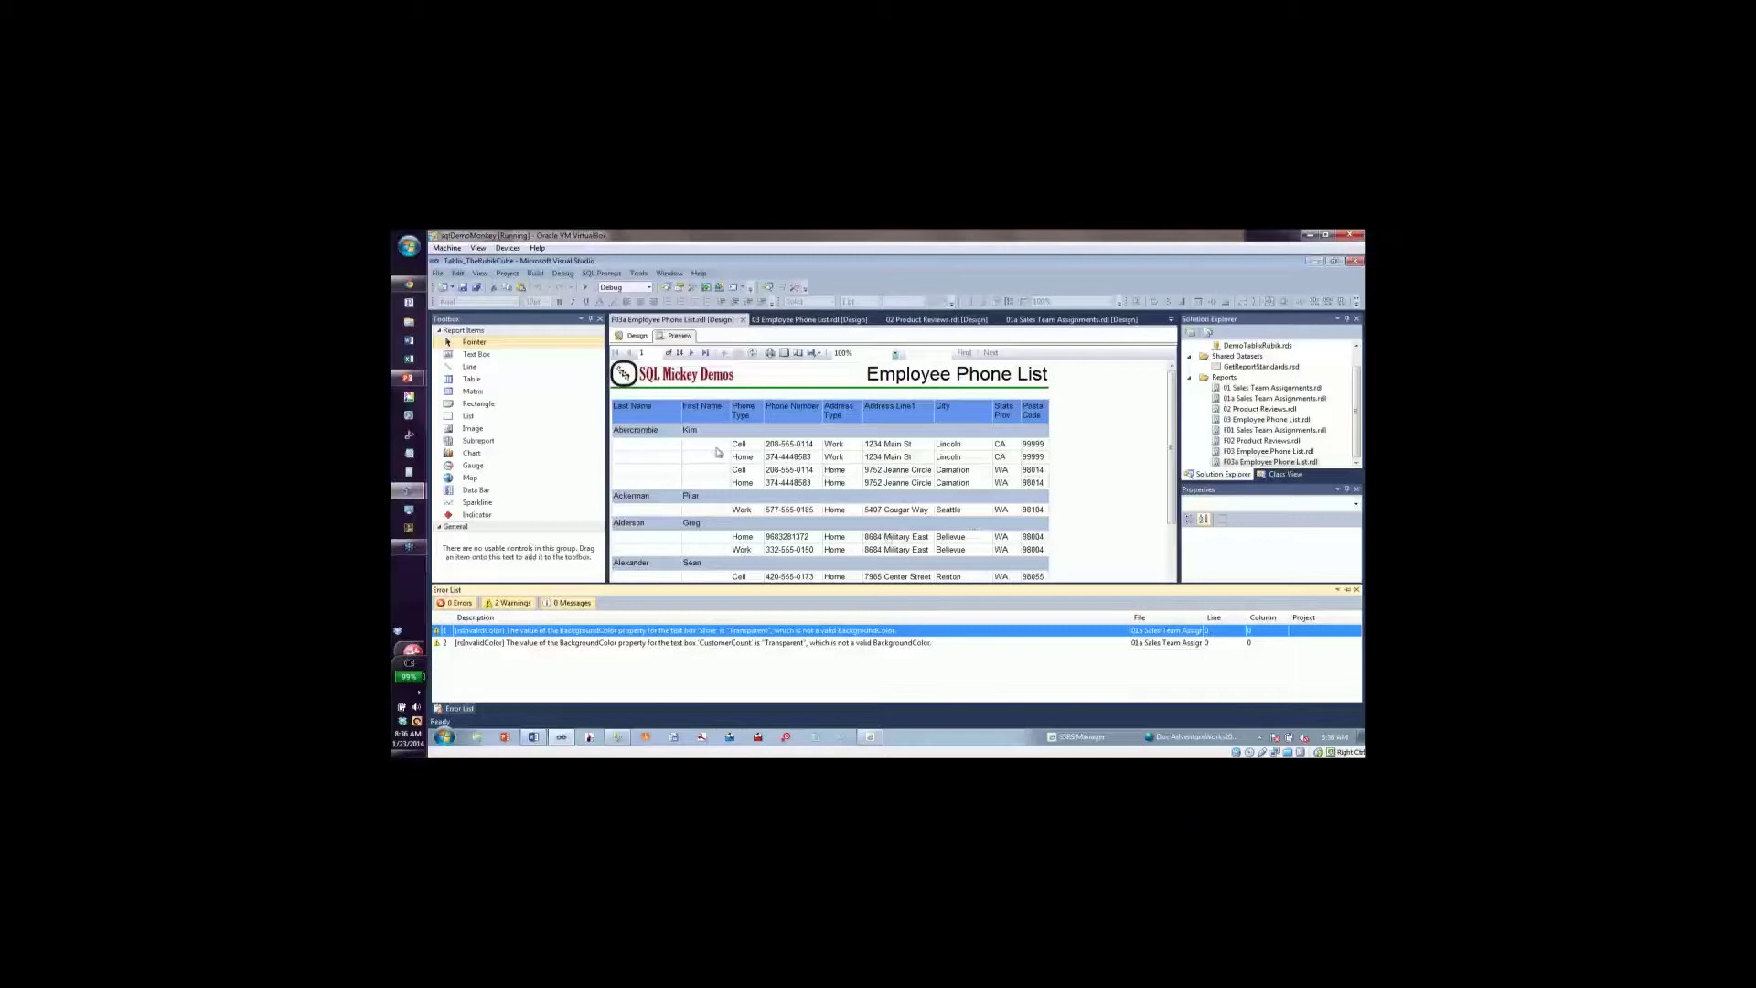
pyautogui.click(742, 322)
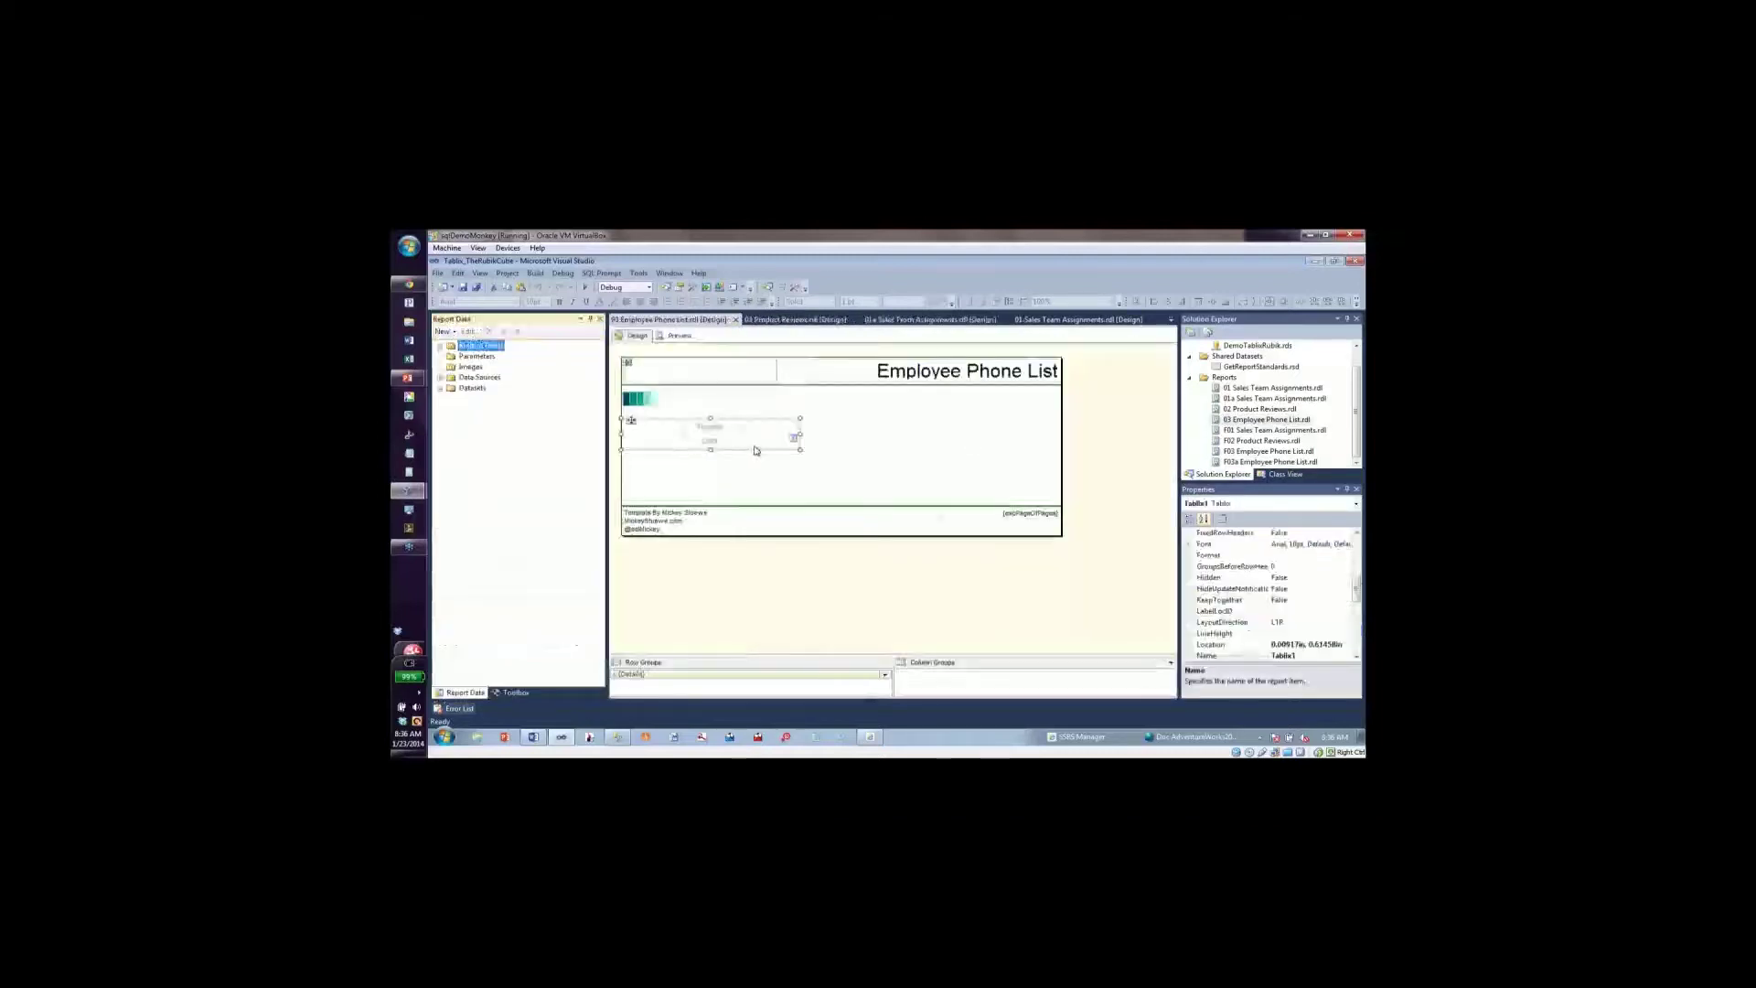
# Fill the new table's first two detail cells with the LastName and FirstName fields.
pyautogui.click(755, 447)
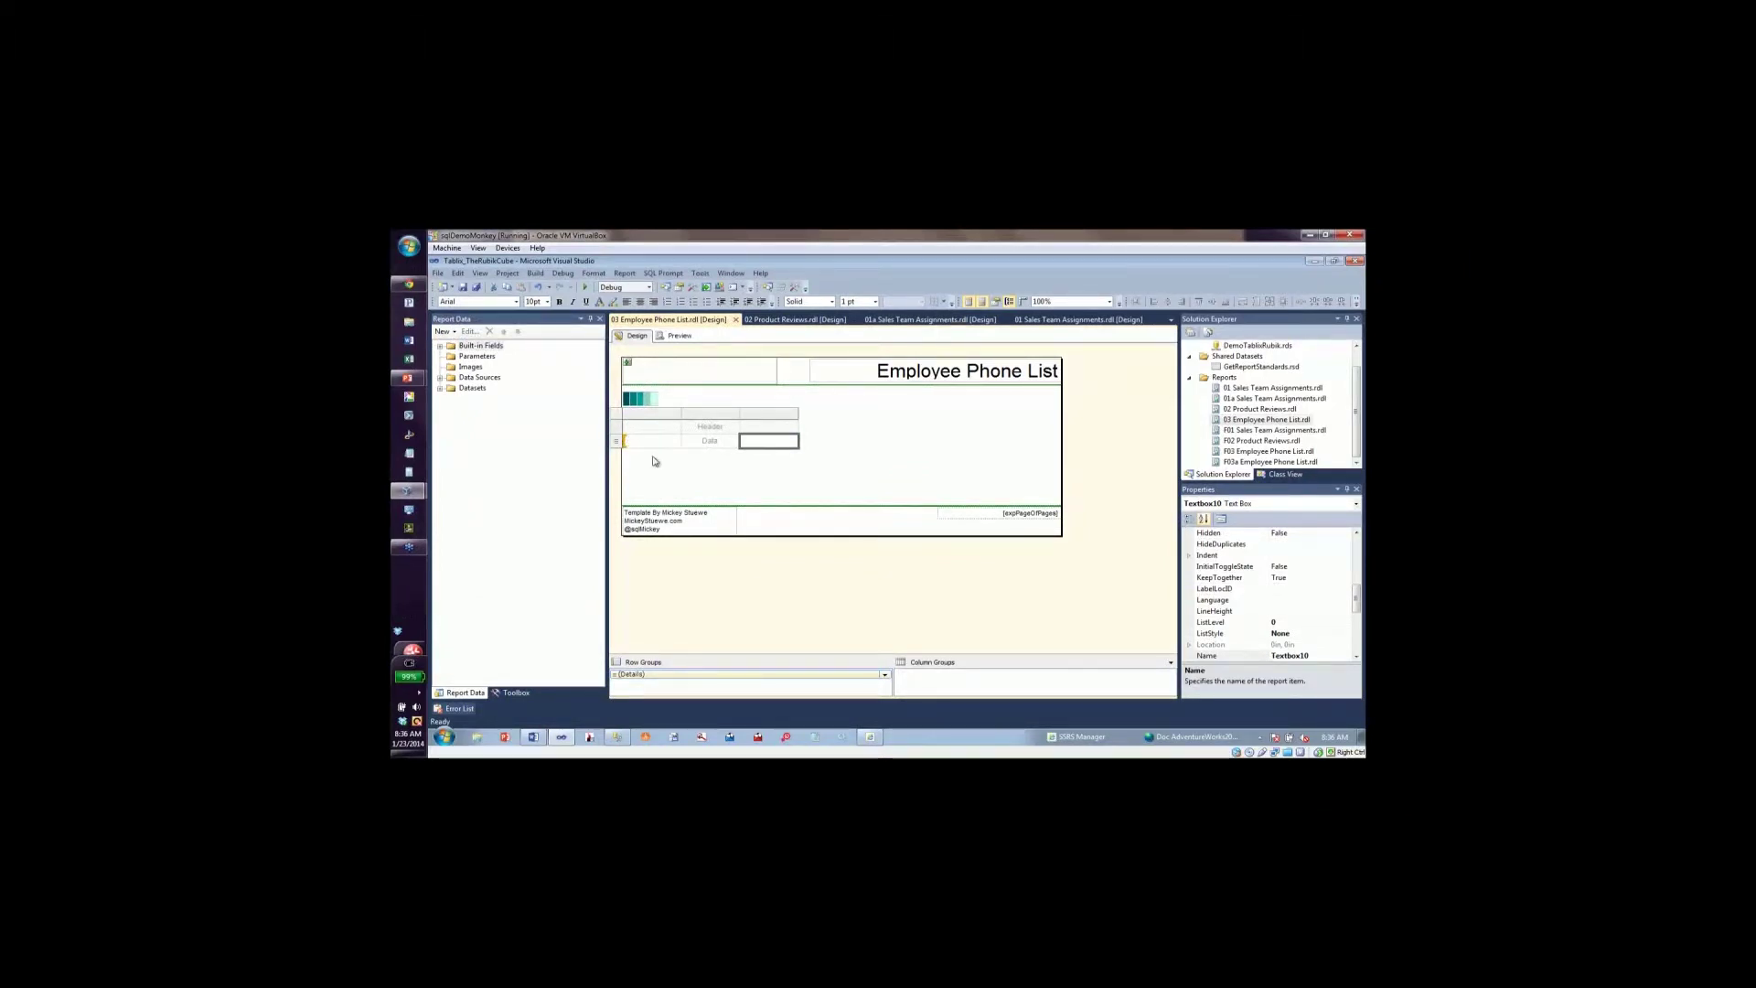
pyautogui.click(678, 441)
pyautogui.click(711, 473)
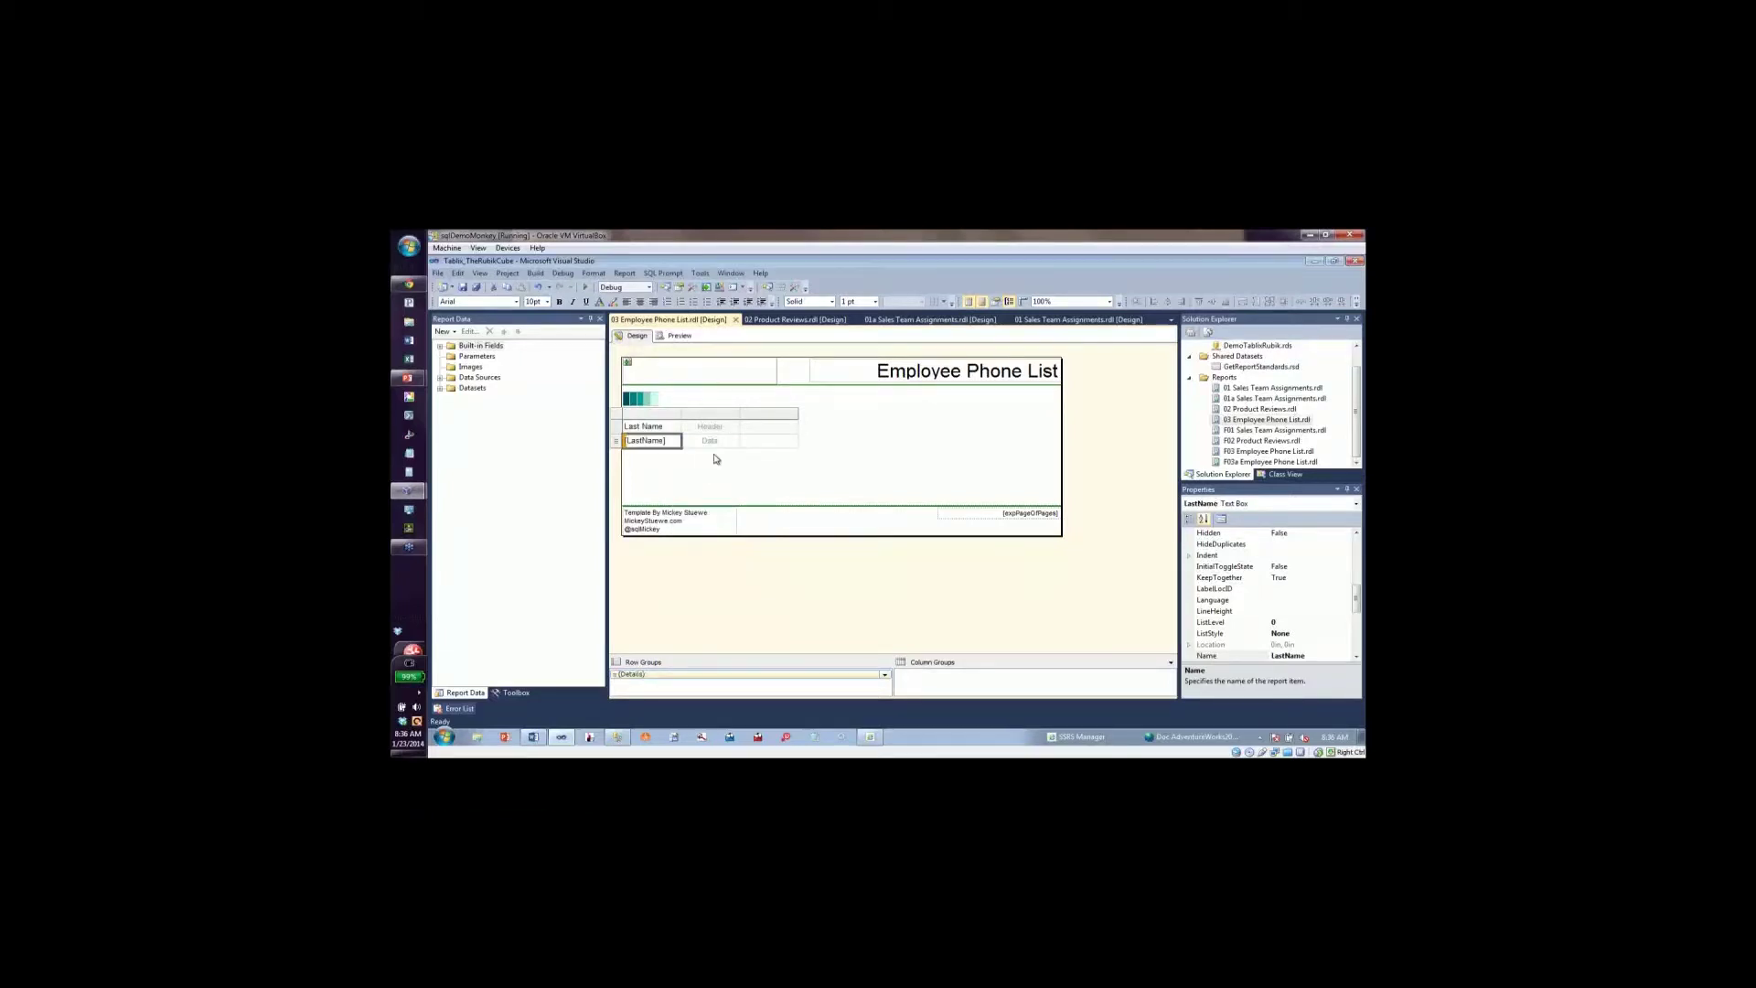
pyautogui.click(727, 441)
pyautogui.click(737, 440)
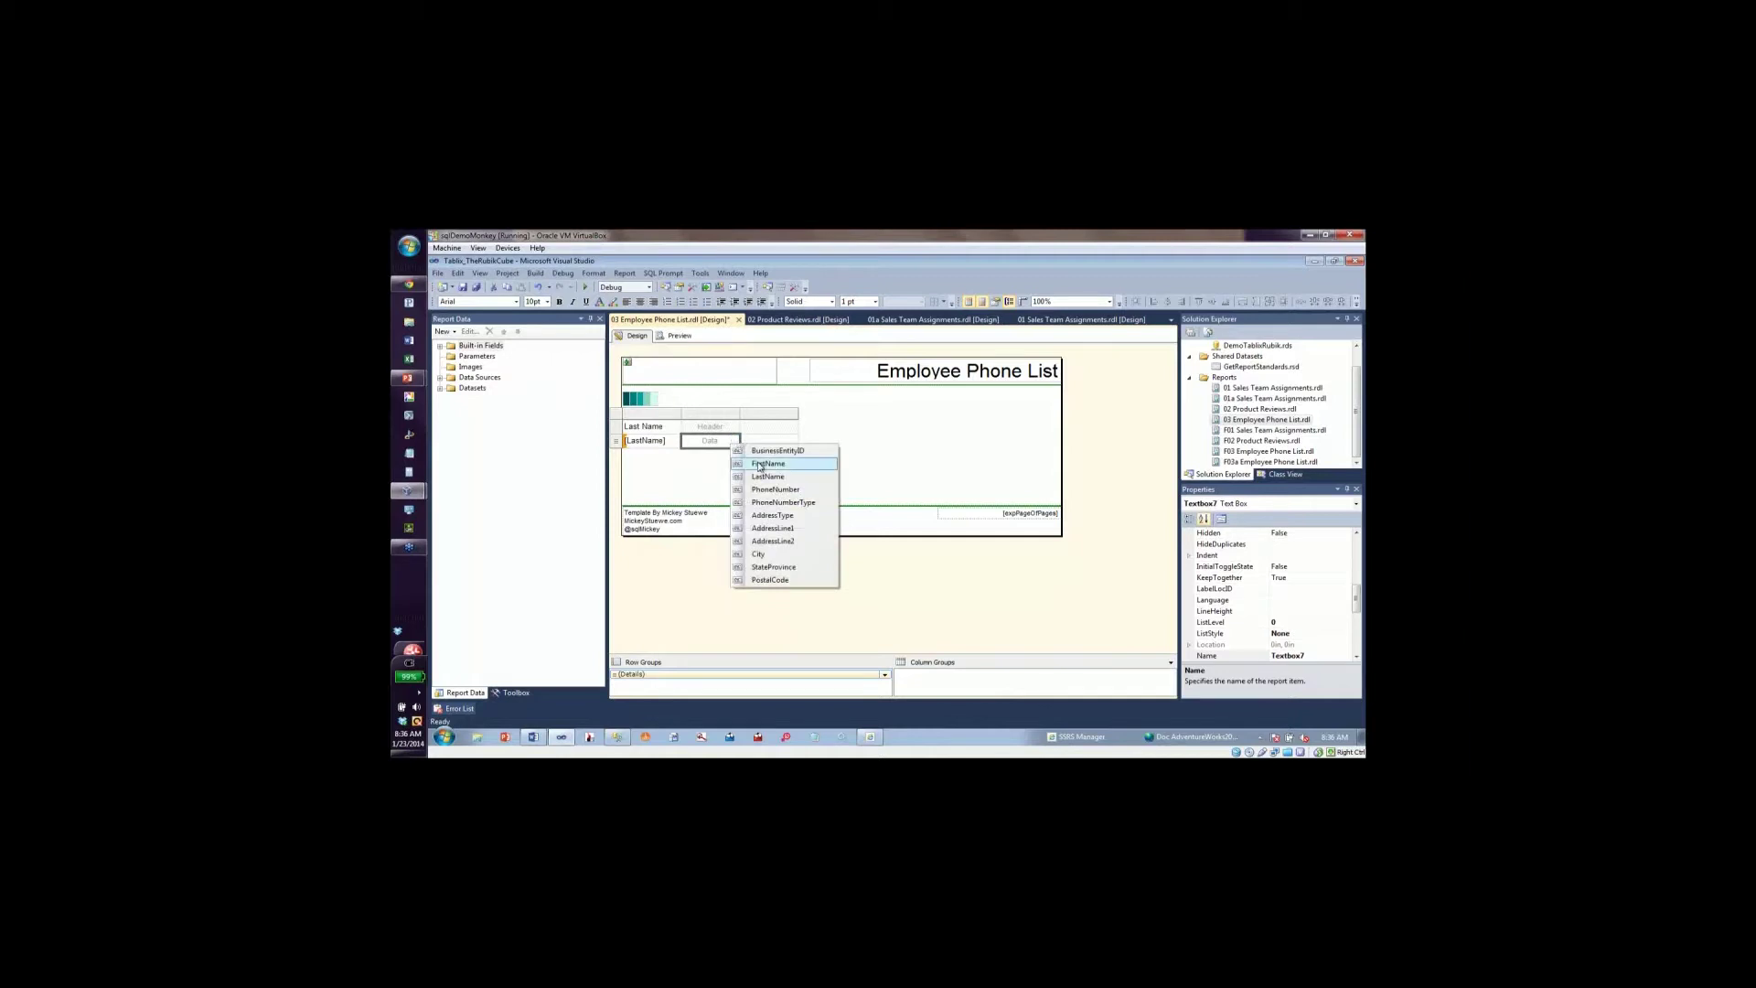
pyautogui.click(758, 464)
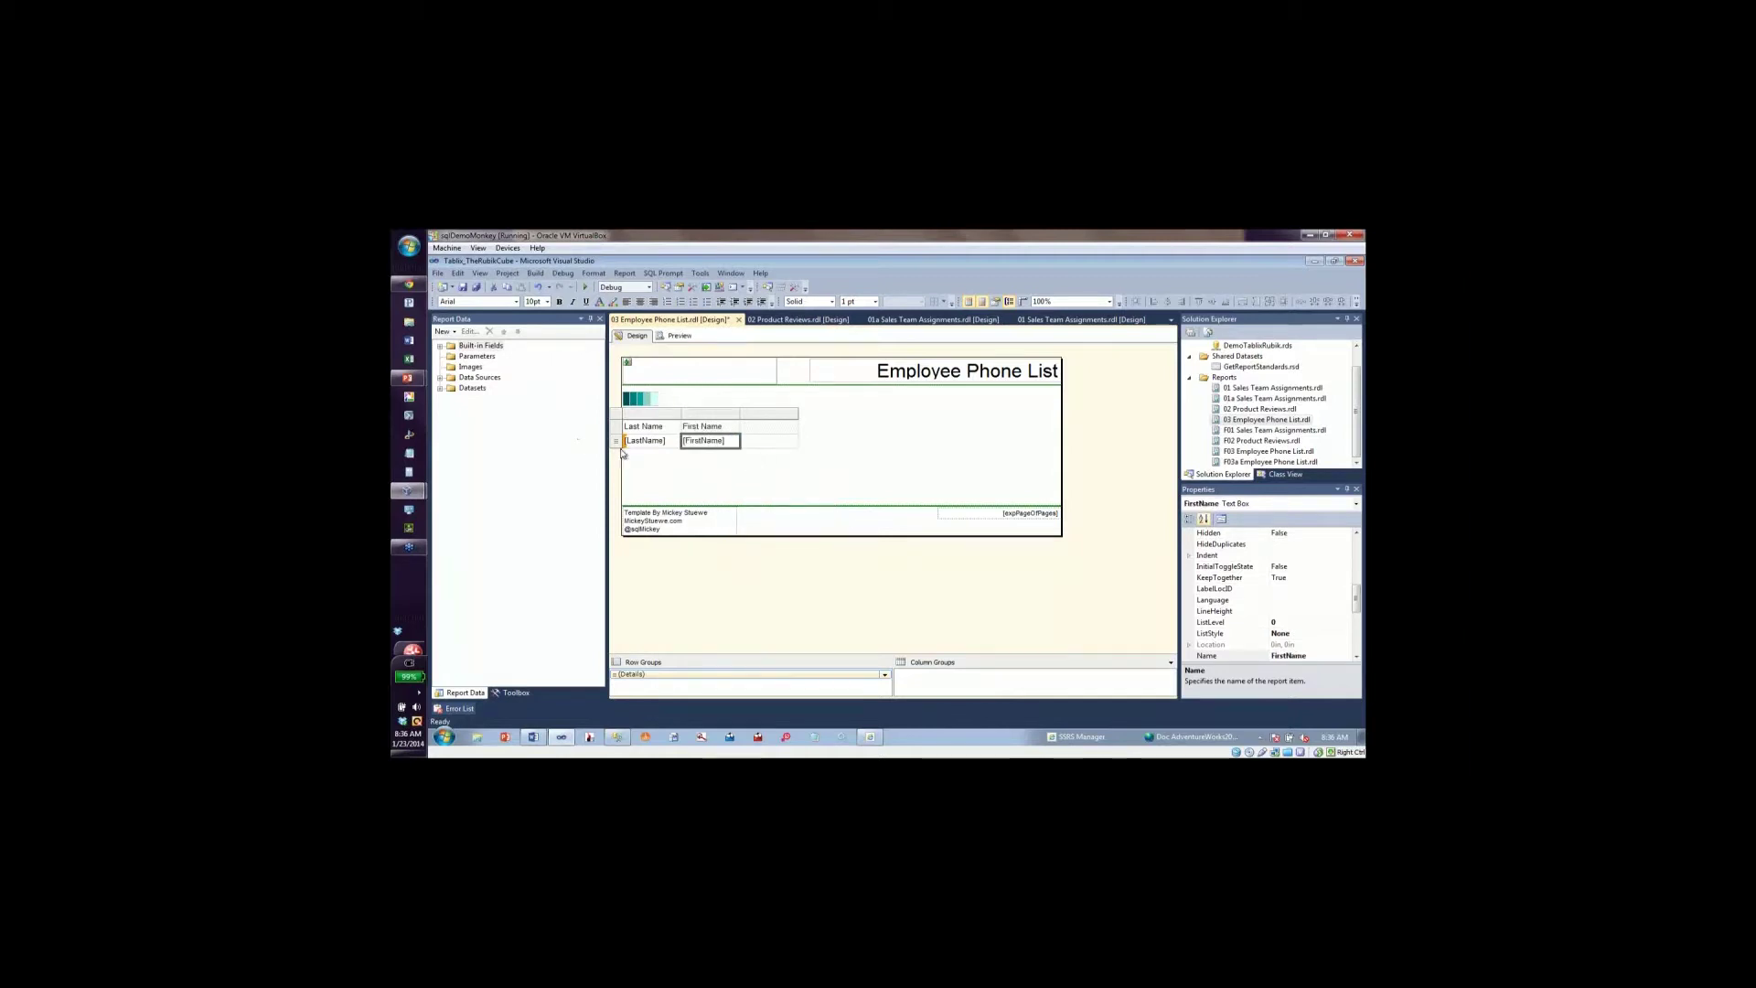
# Copy the background color #00a1a1 from the teal swatch above the table and apply it to the table's header row.
pyautogui.moveTo(642, 404); pyautogui.dragTo(640, 401)
pyautogui.click(643, 399)
pyautogui.moveTo(1362, 602); pyautogui.dragTo(1362, 546)
pyautogui.click(1205, 546)
pyautogui.hotkey('ctrl', 'c')
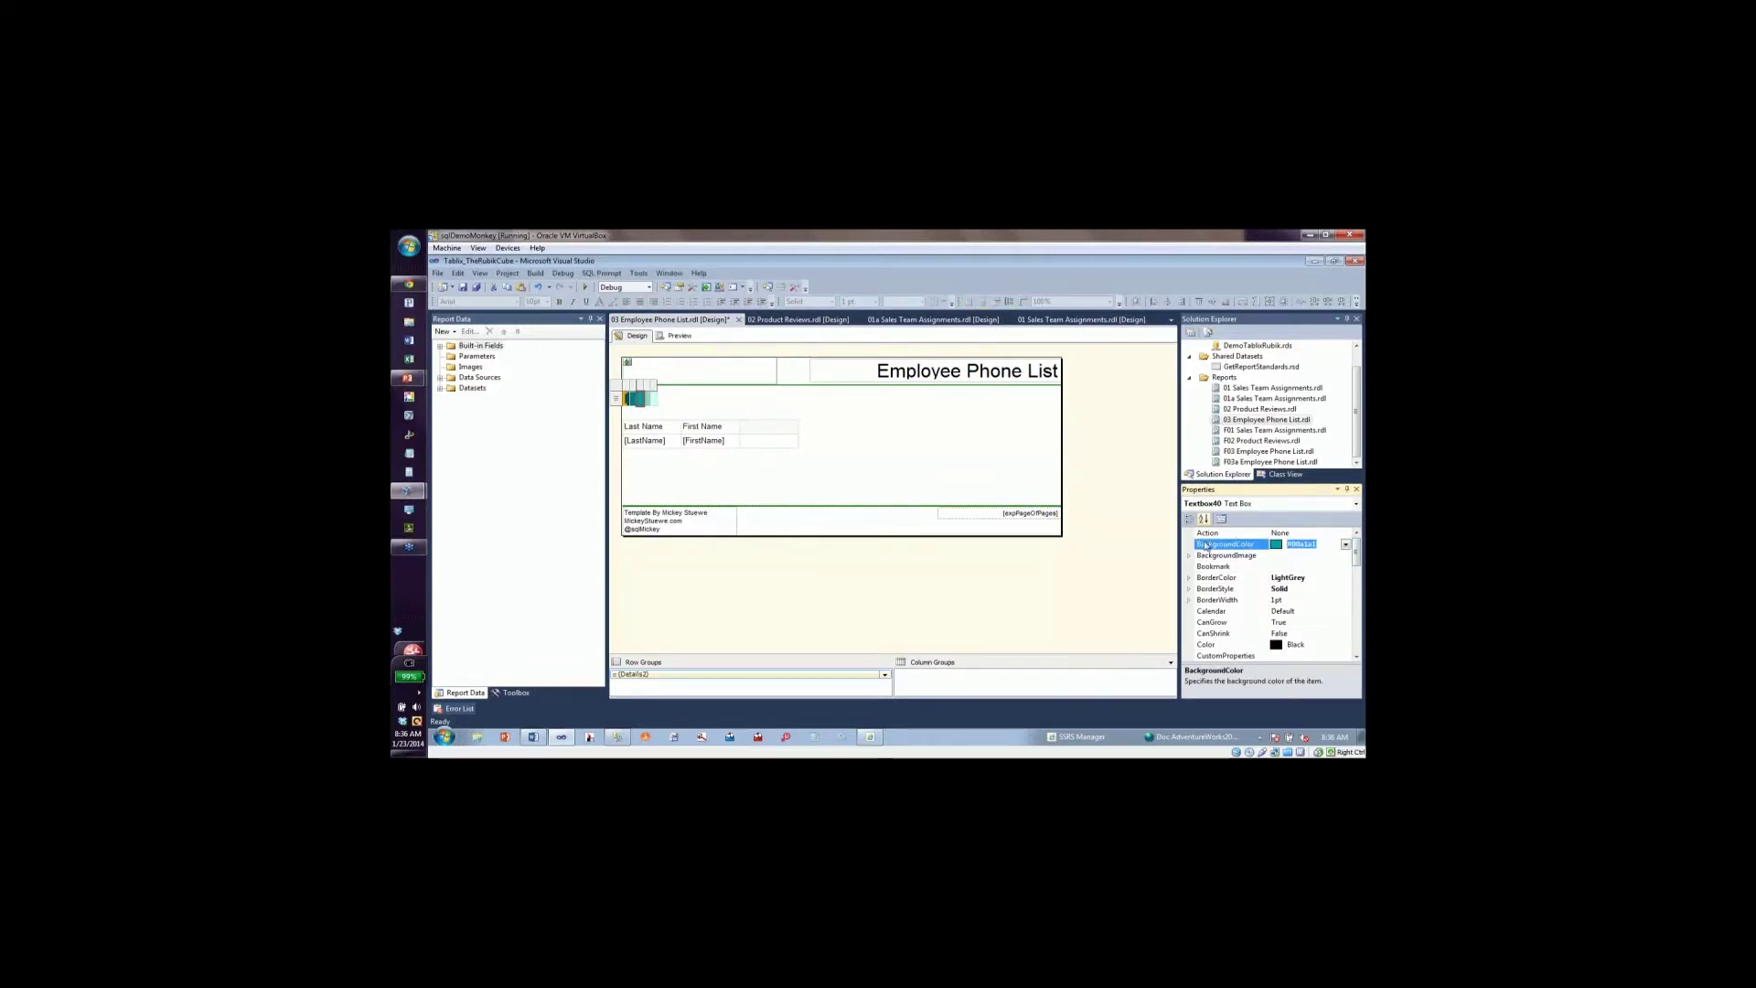
pyautogui.click(644, 437)
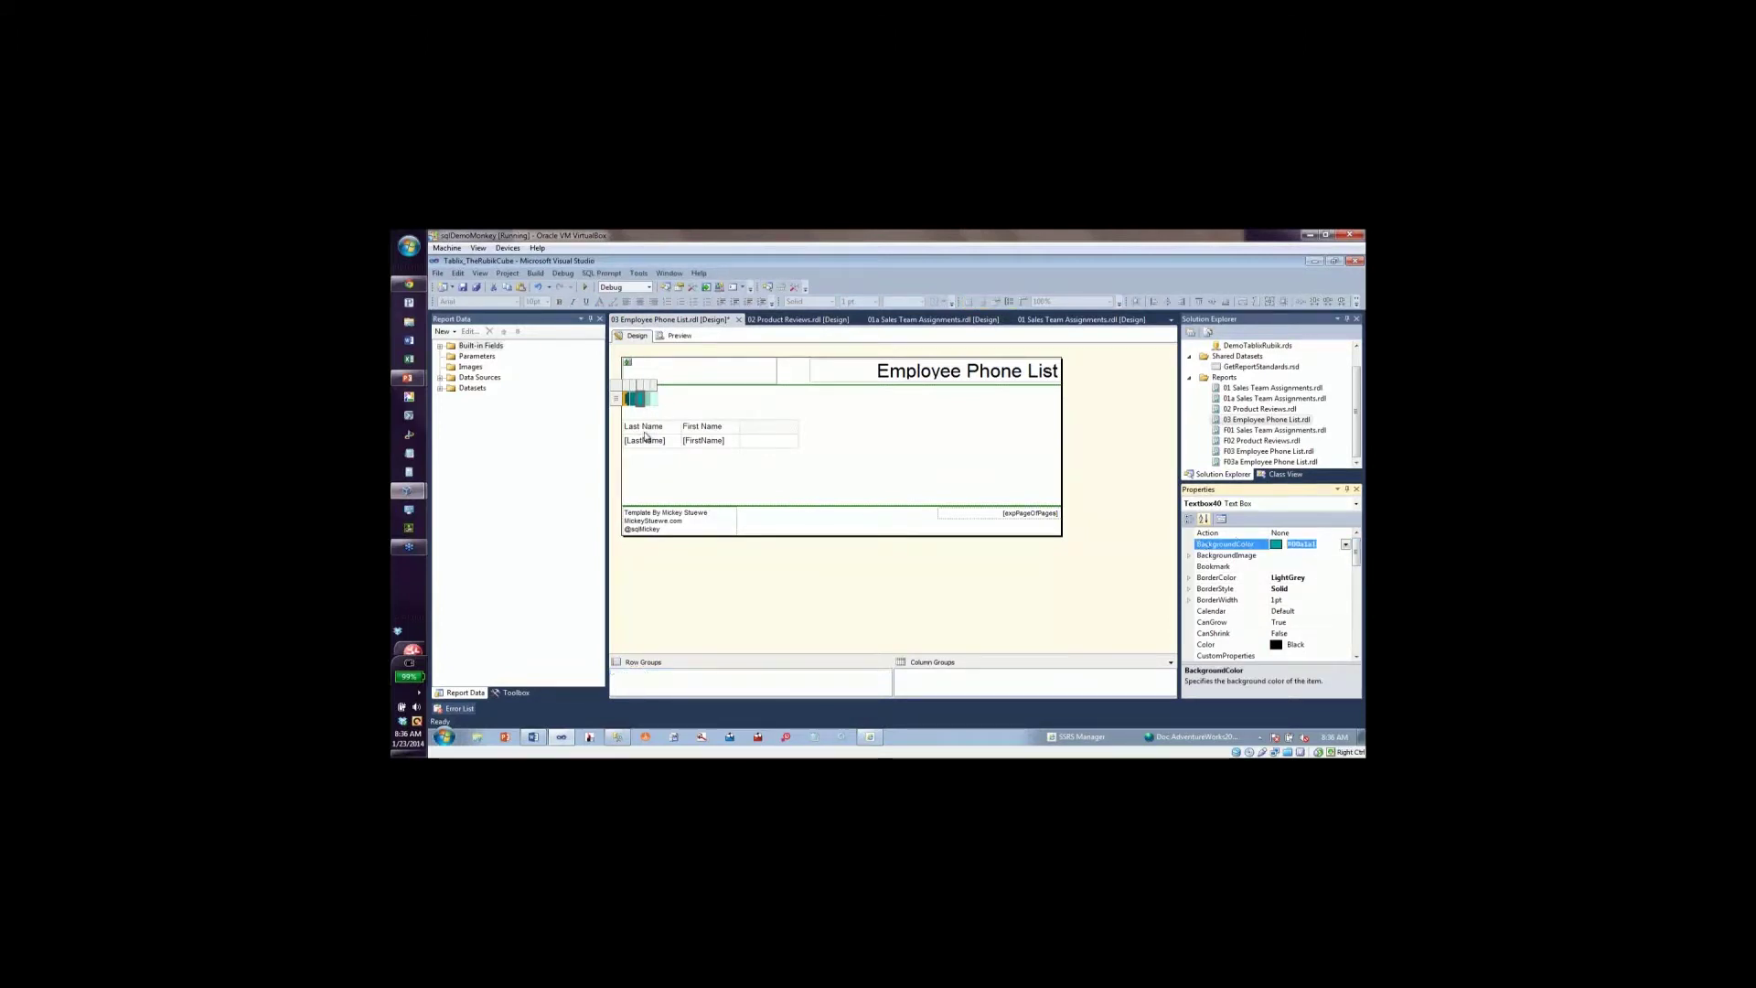
pyautogui.click(616, 427)
pyautogui.click(1317, 534)
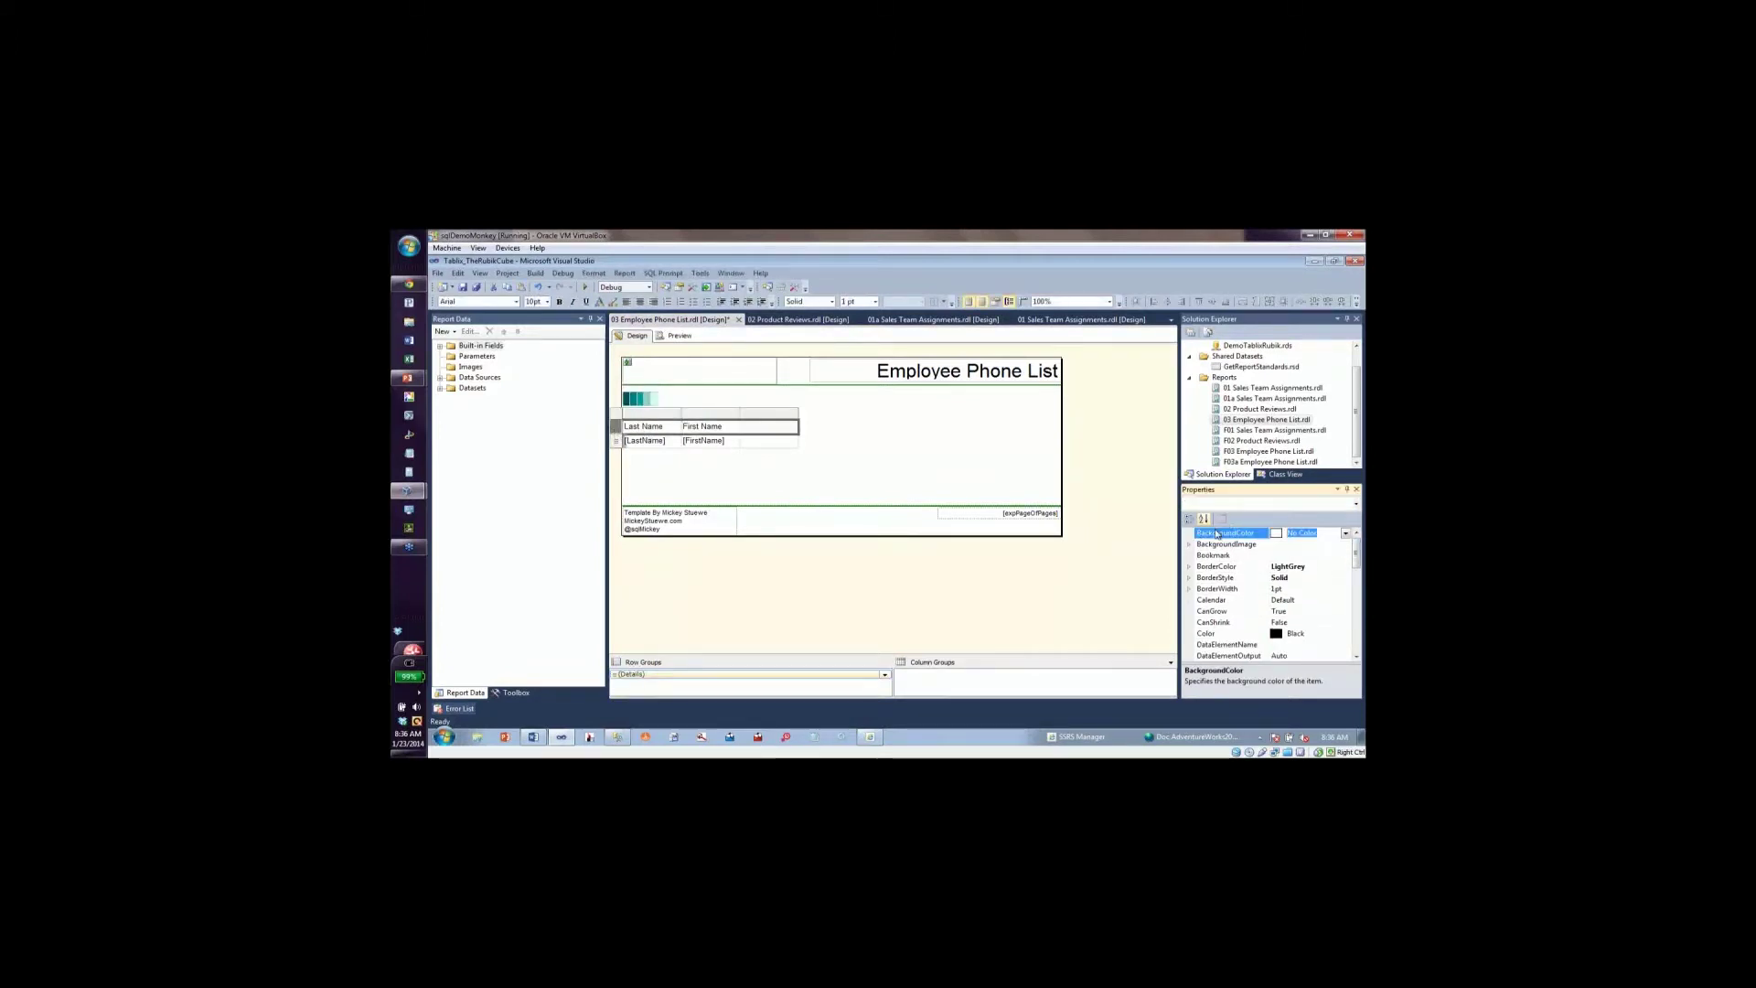
pyautogui.hotkey('ctrl', 'v')
pyautogui.press('Return')
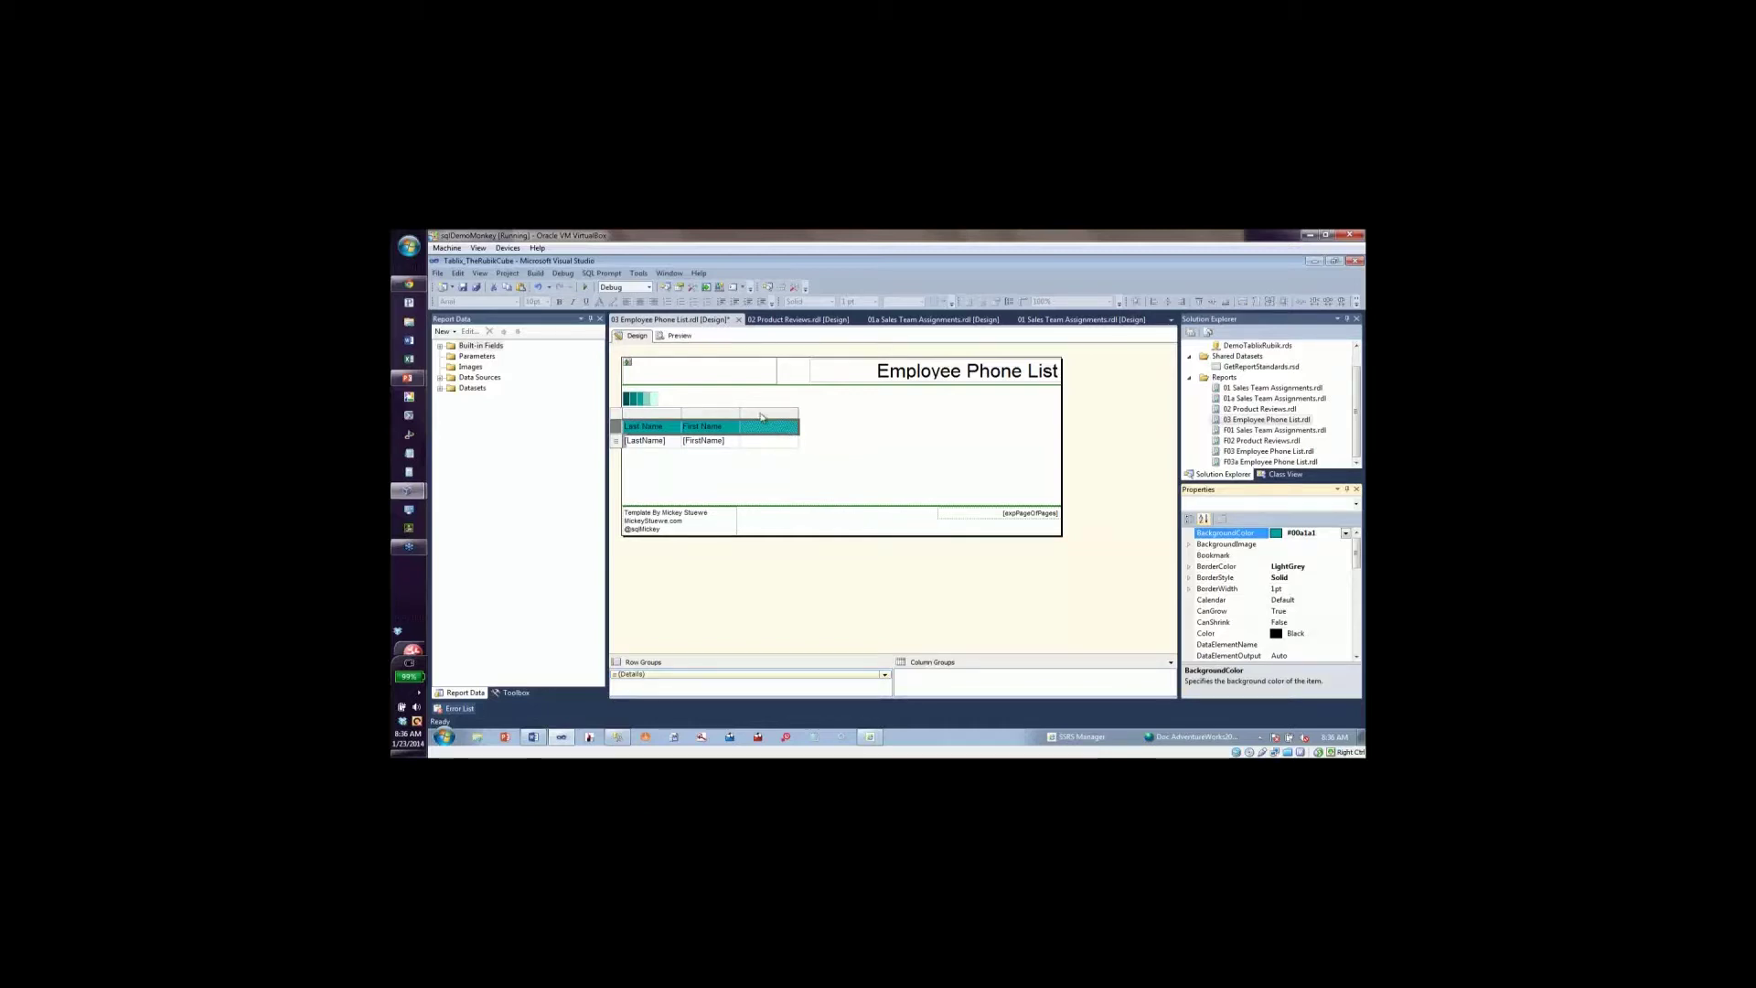
# Add a parent column group on the table's empty third column, grouped by PhoneNumberType, without a group header or footer.
pyautogui.click(758, 442)
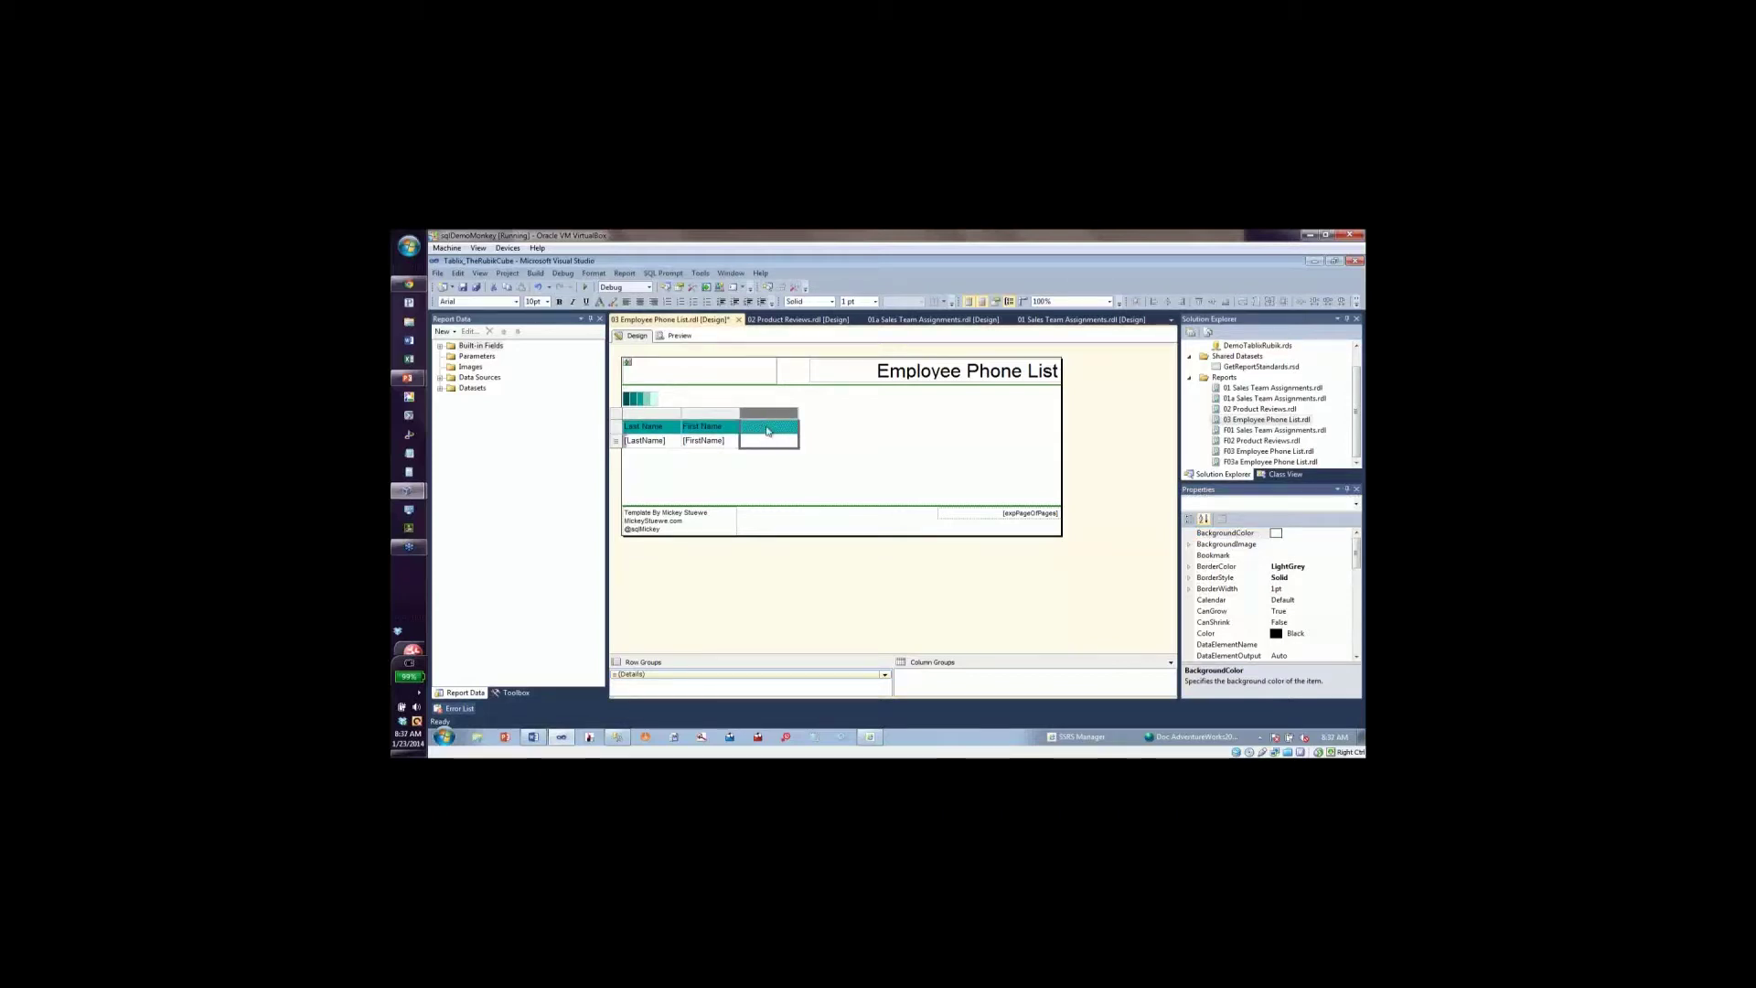
pyautogui.click(767, 444)
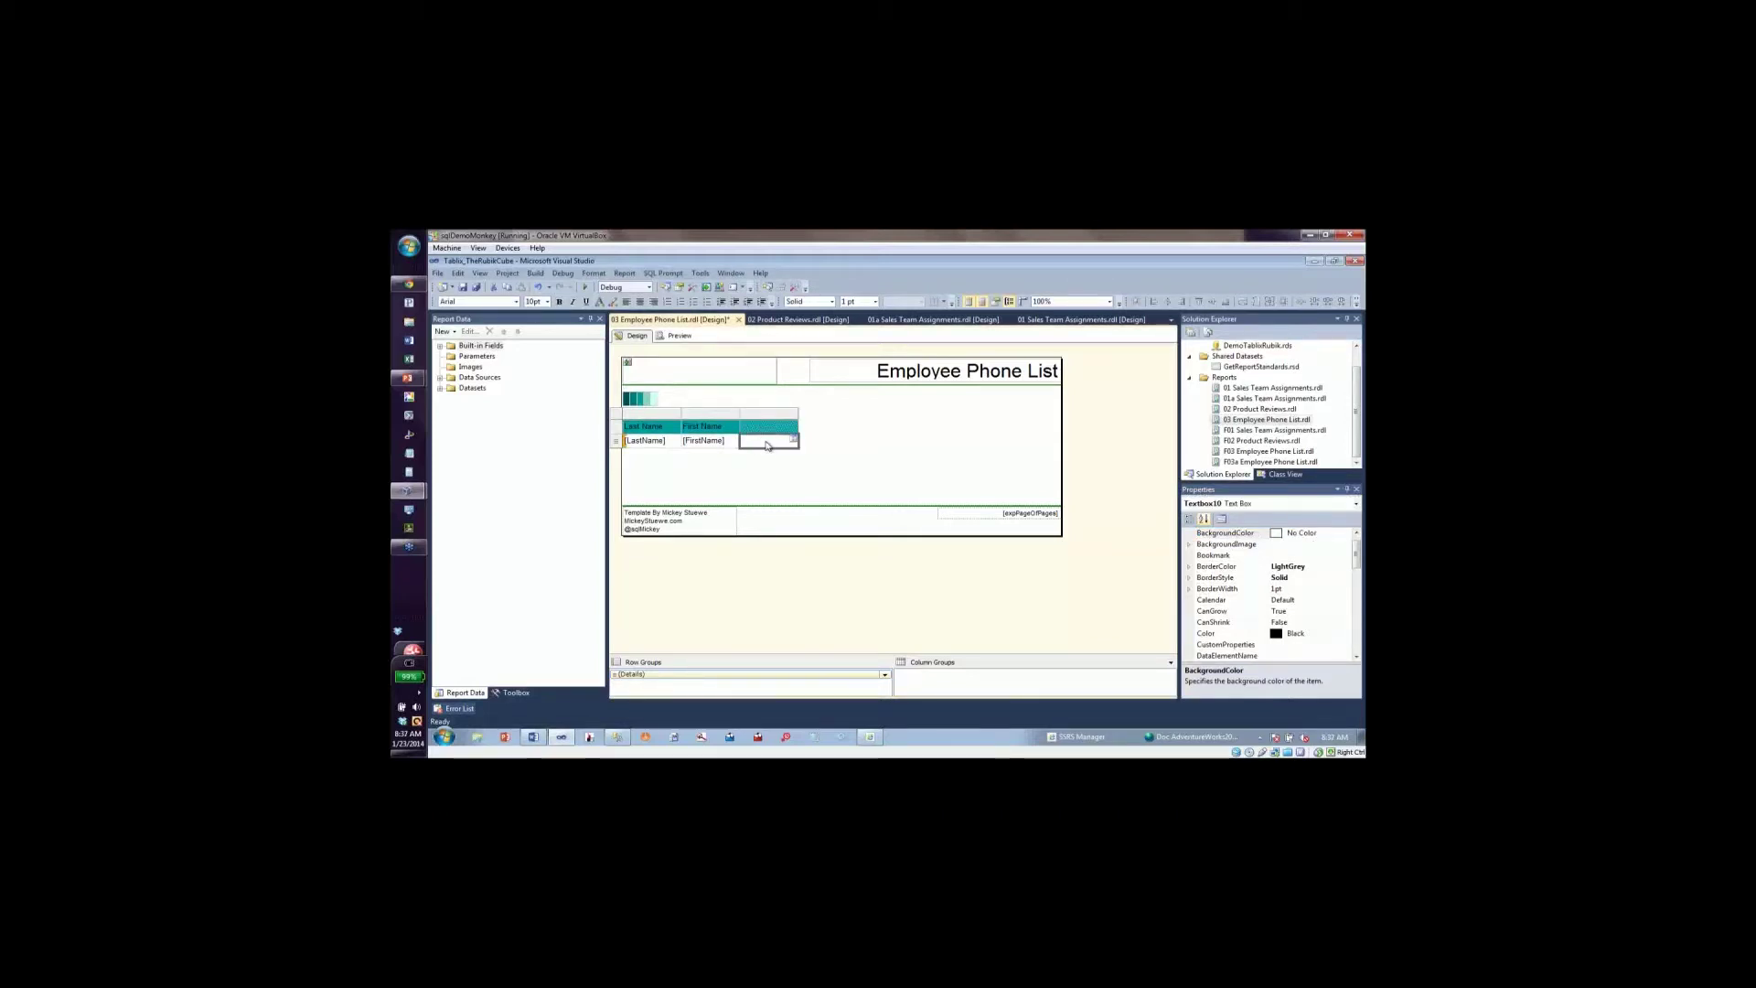
pyautogui.click(766, 431)
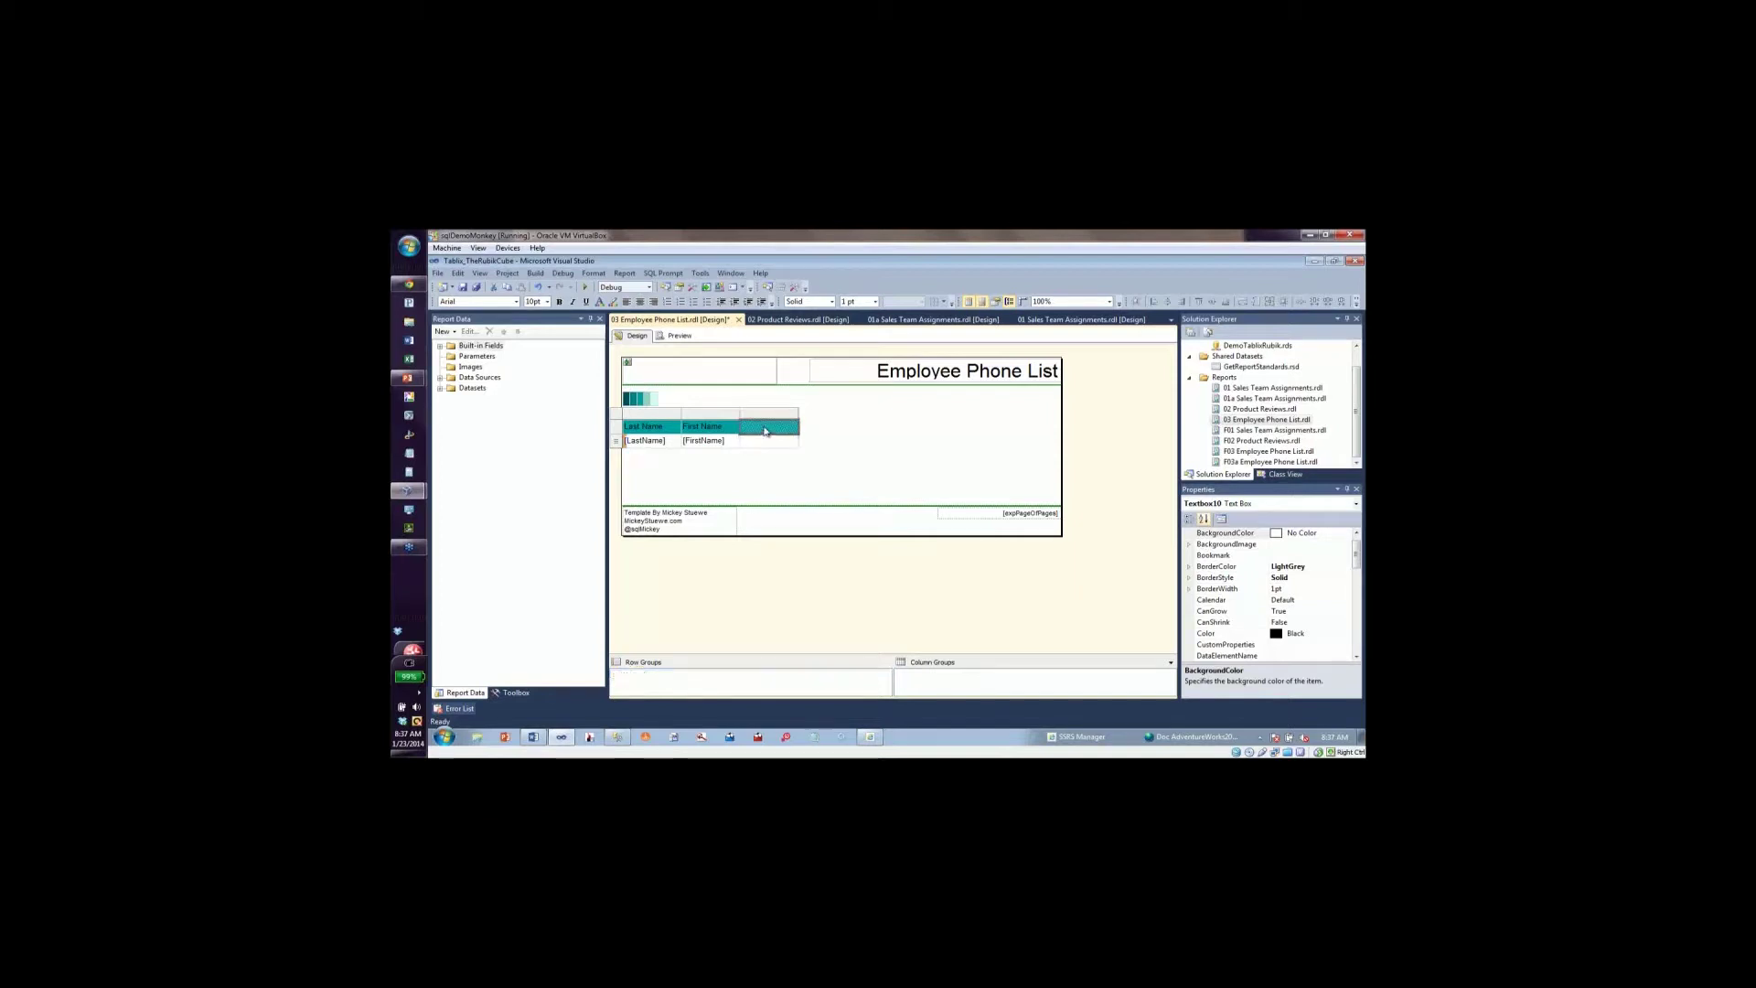
pyautogui.click(763, 444)
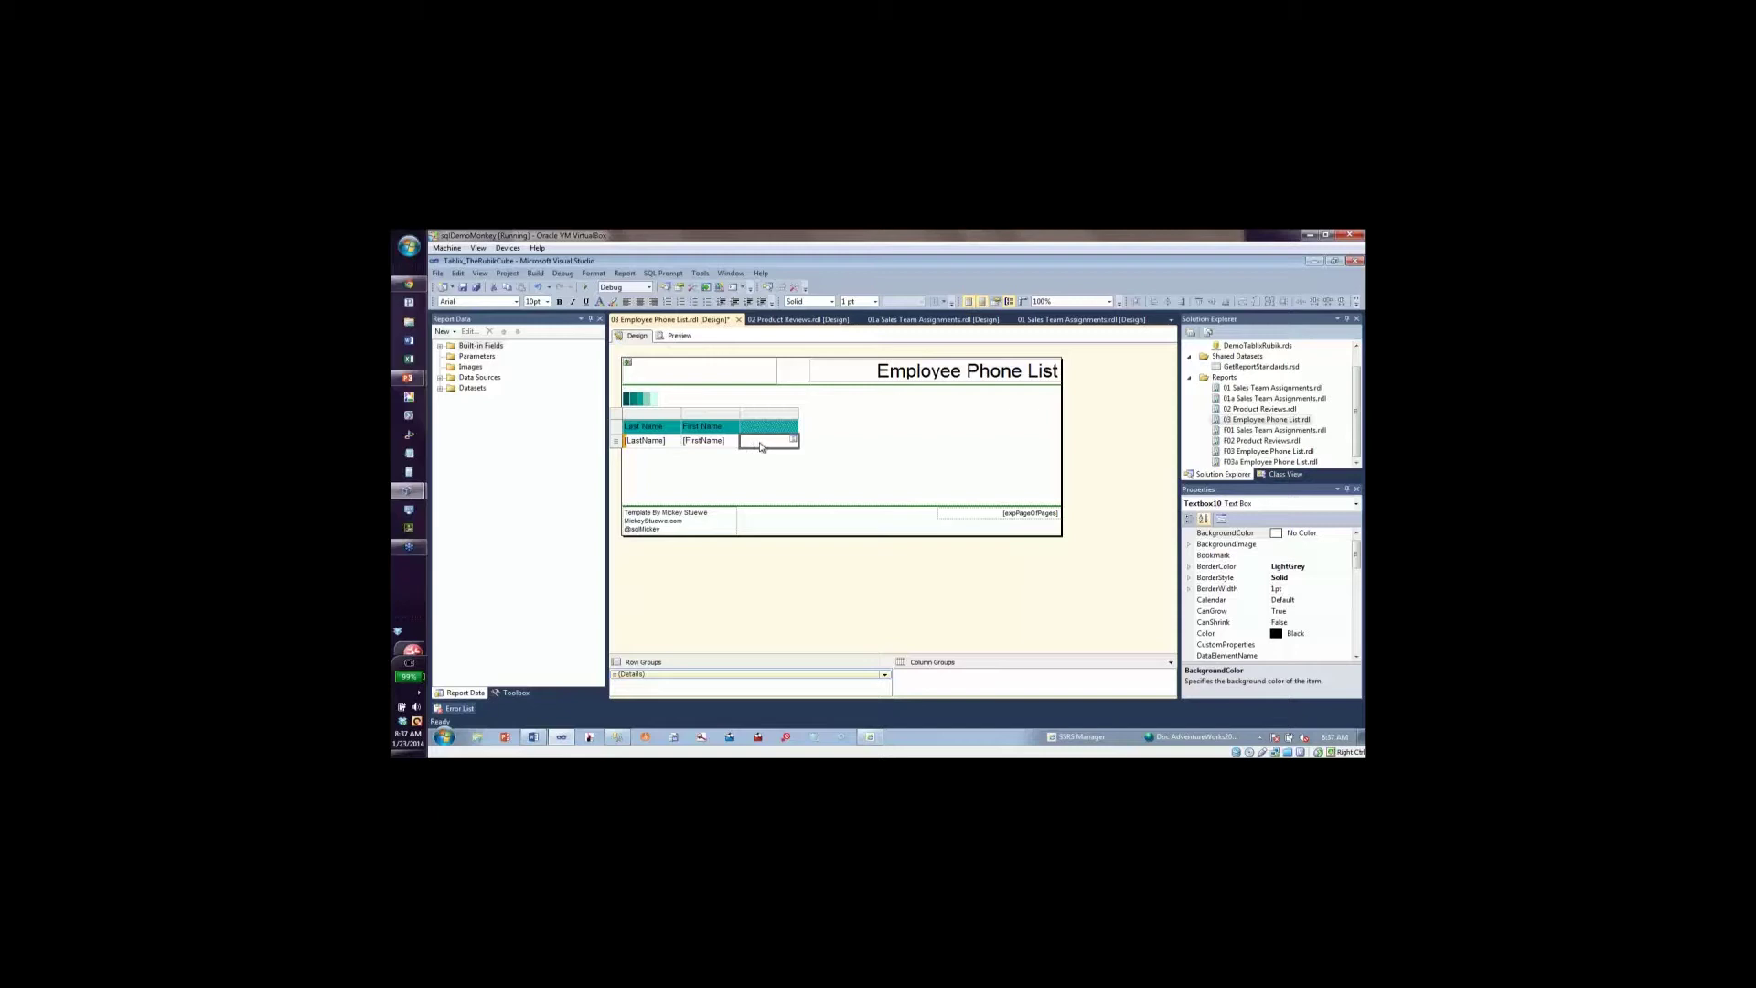
pyautogui.rightClick(760, 447)
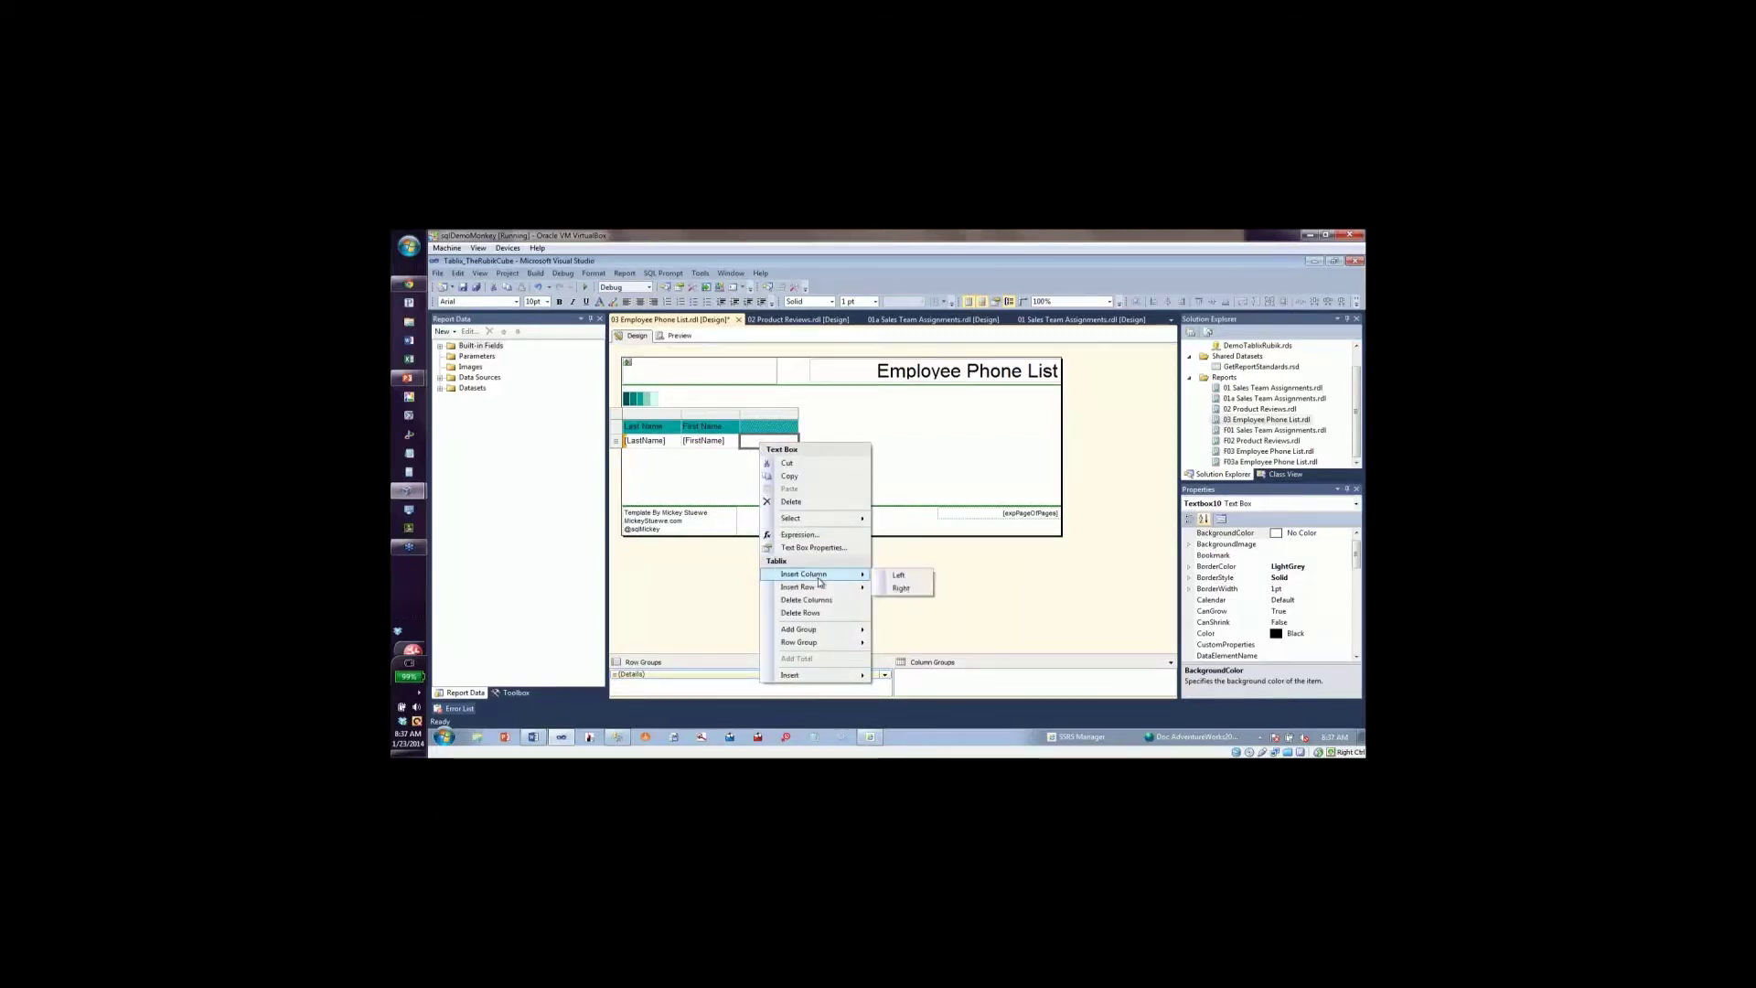
pyautogui.moveTo(819, 631)
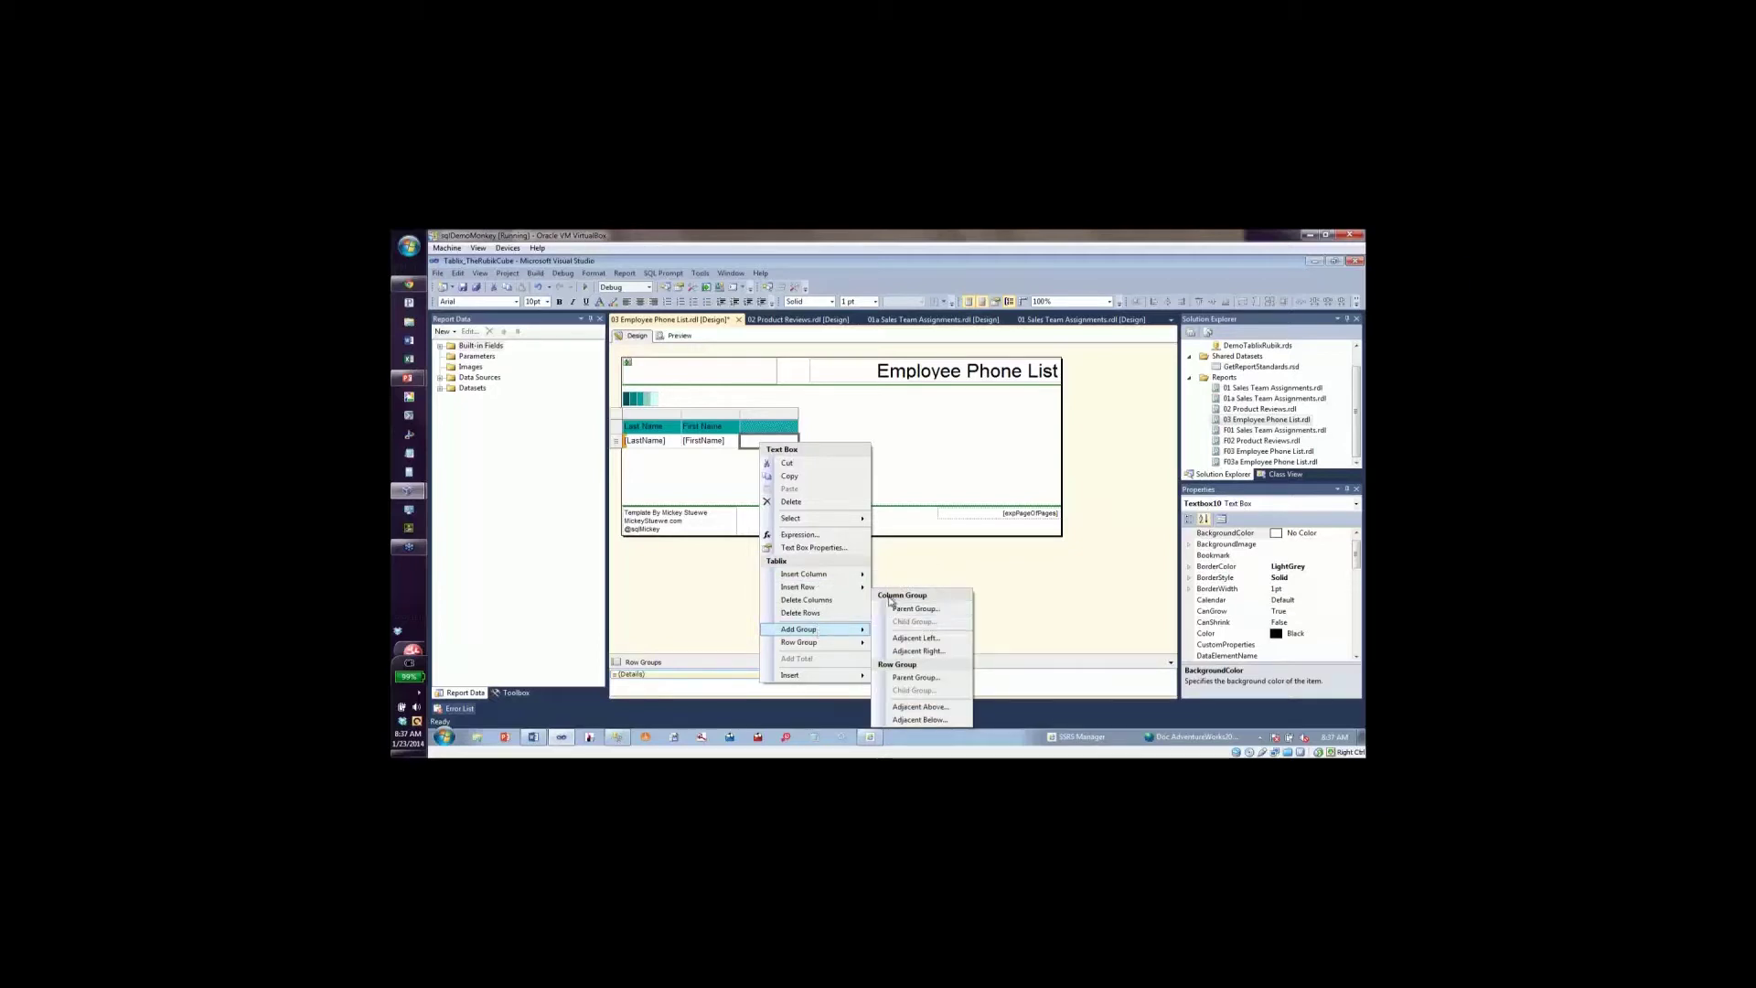
pyautogui.click(908, 610)
pyautogui.click(999, 464)
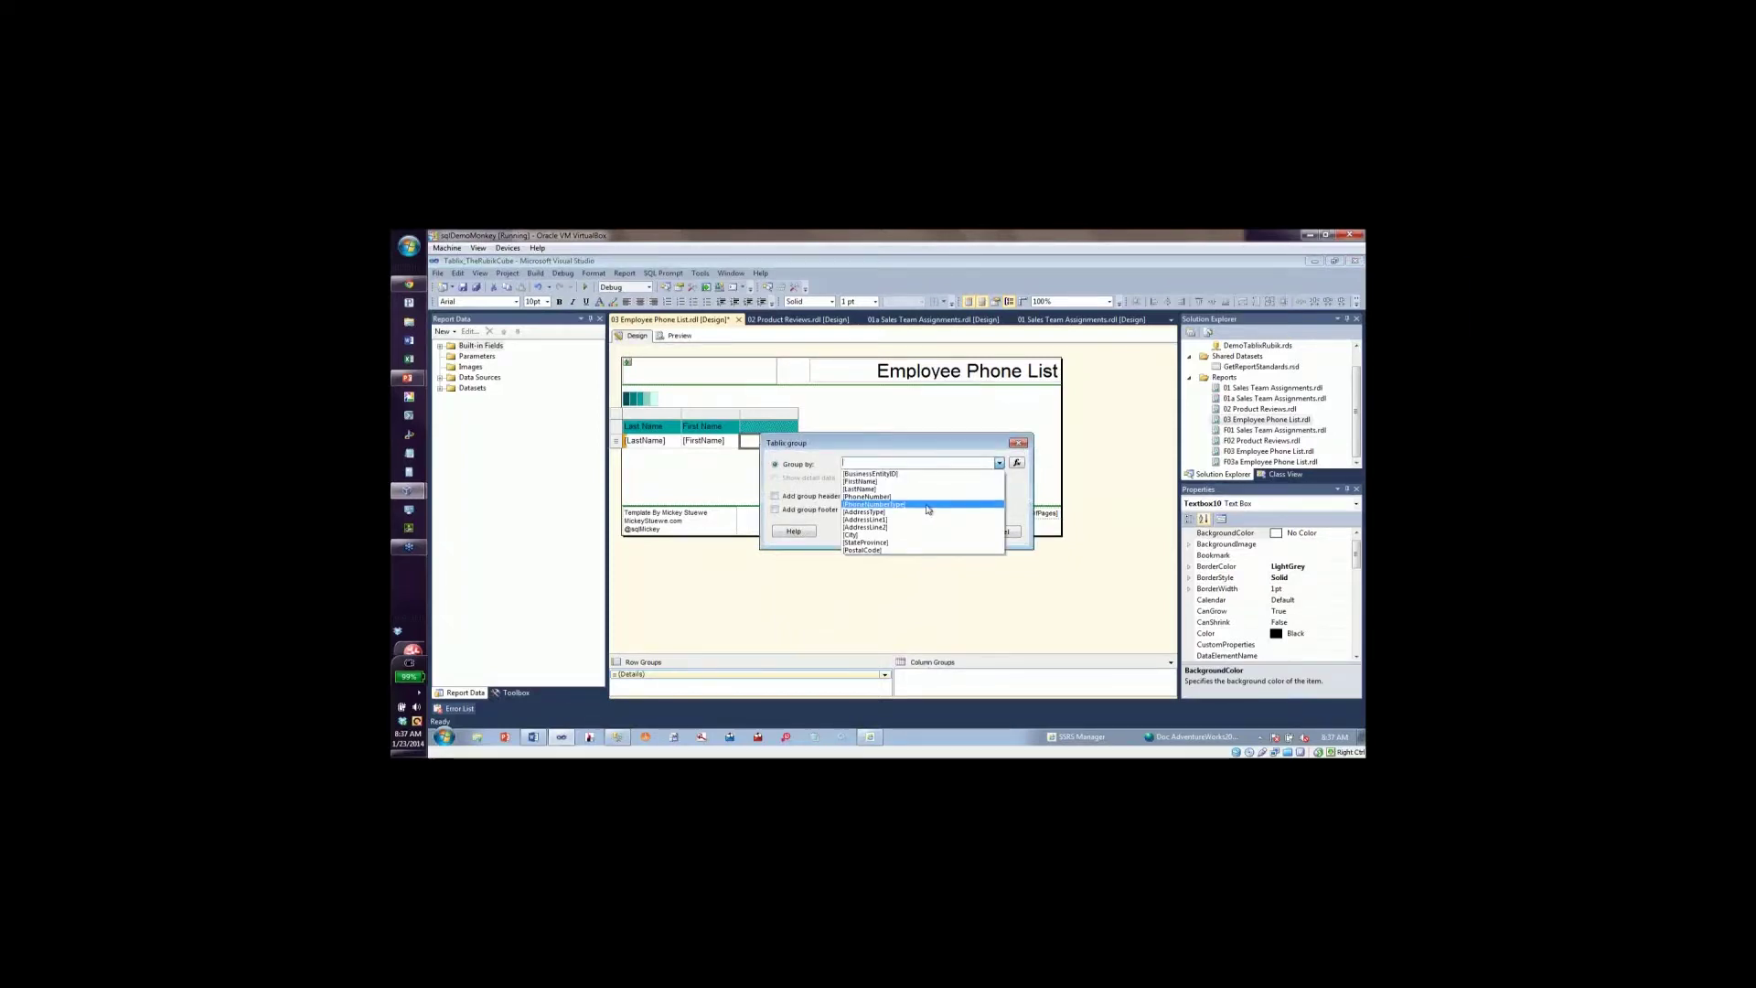
pyautogui.click(928, 509)
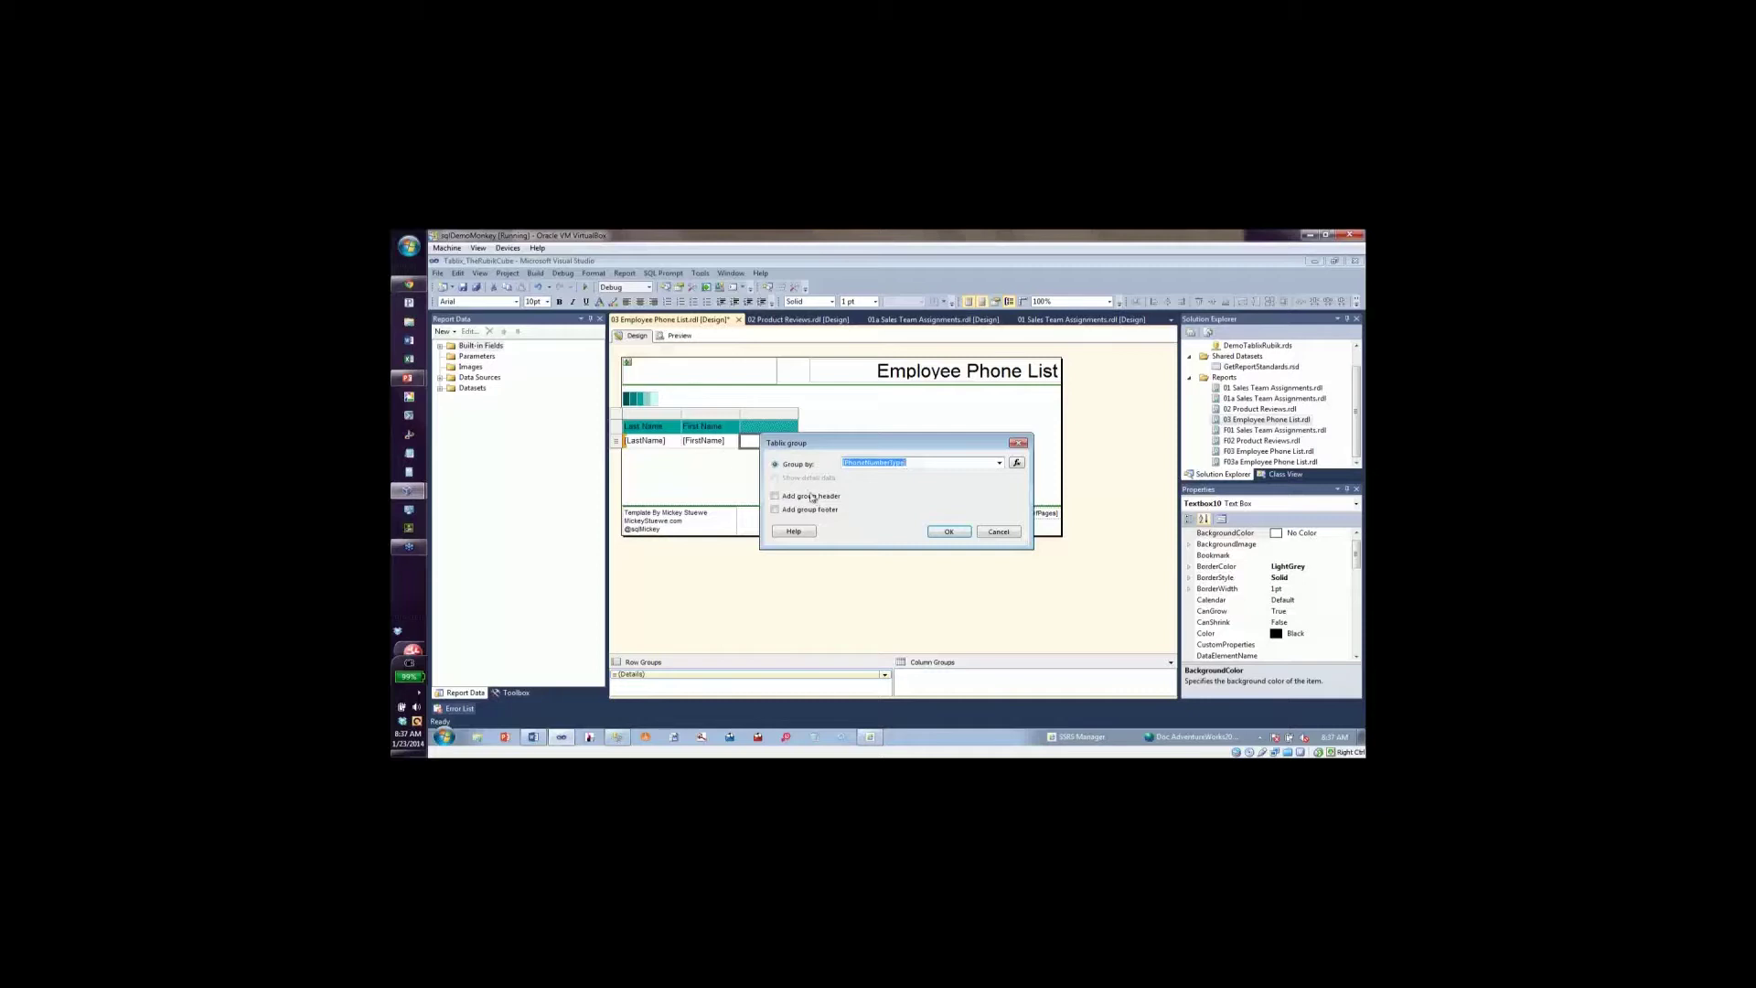
pyautogui.click(952, 535)
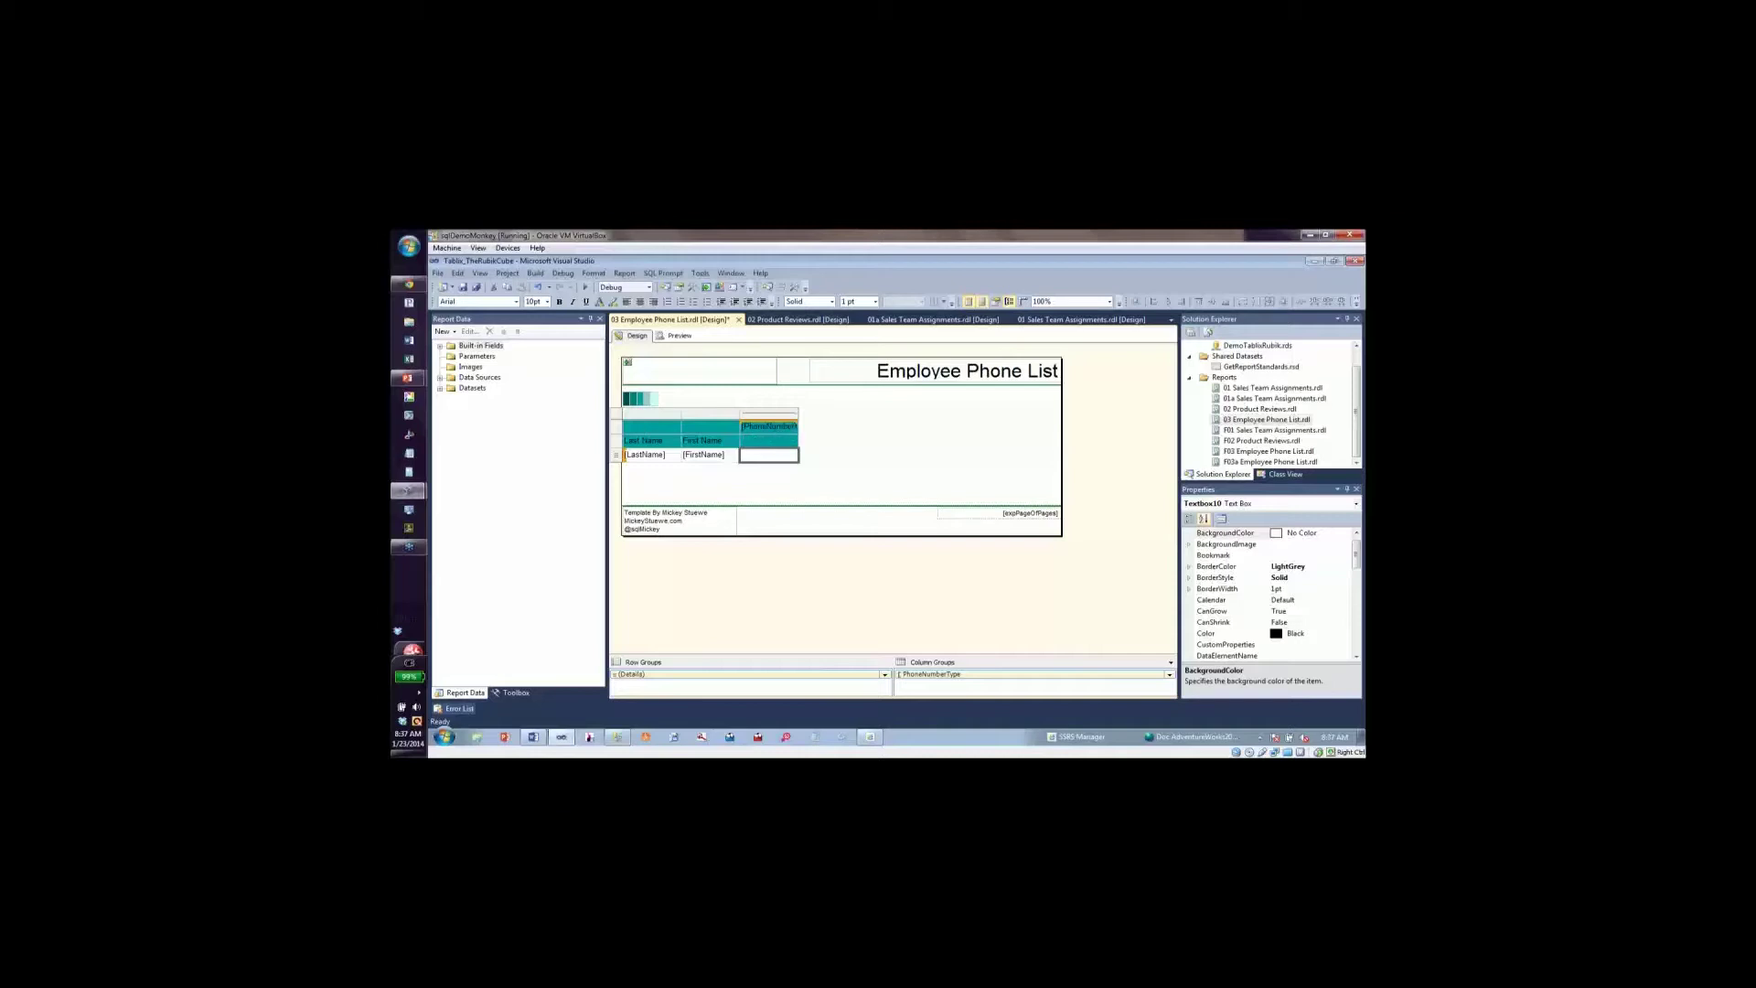
# Delete the extra header row above the Last Name and First Name headings, removing rows only and keeping the group.
pyautogui.click(618, 428)
pyautogui.rightClick(618, 428)
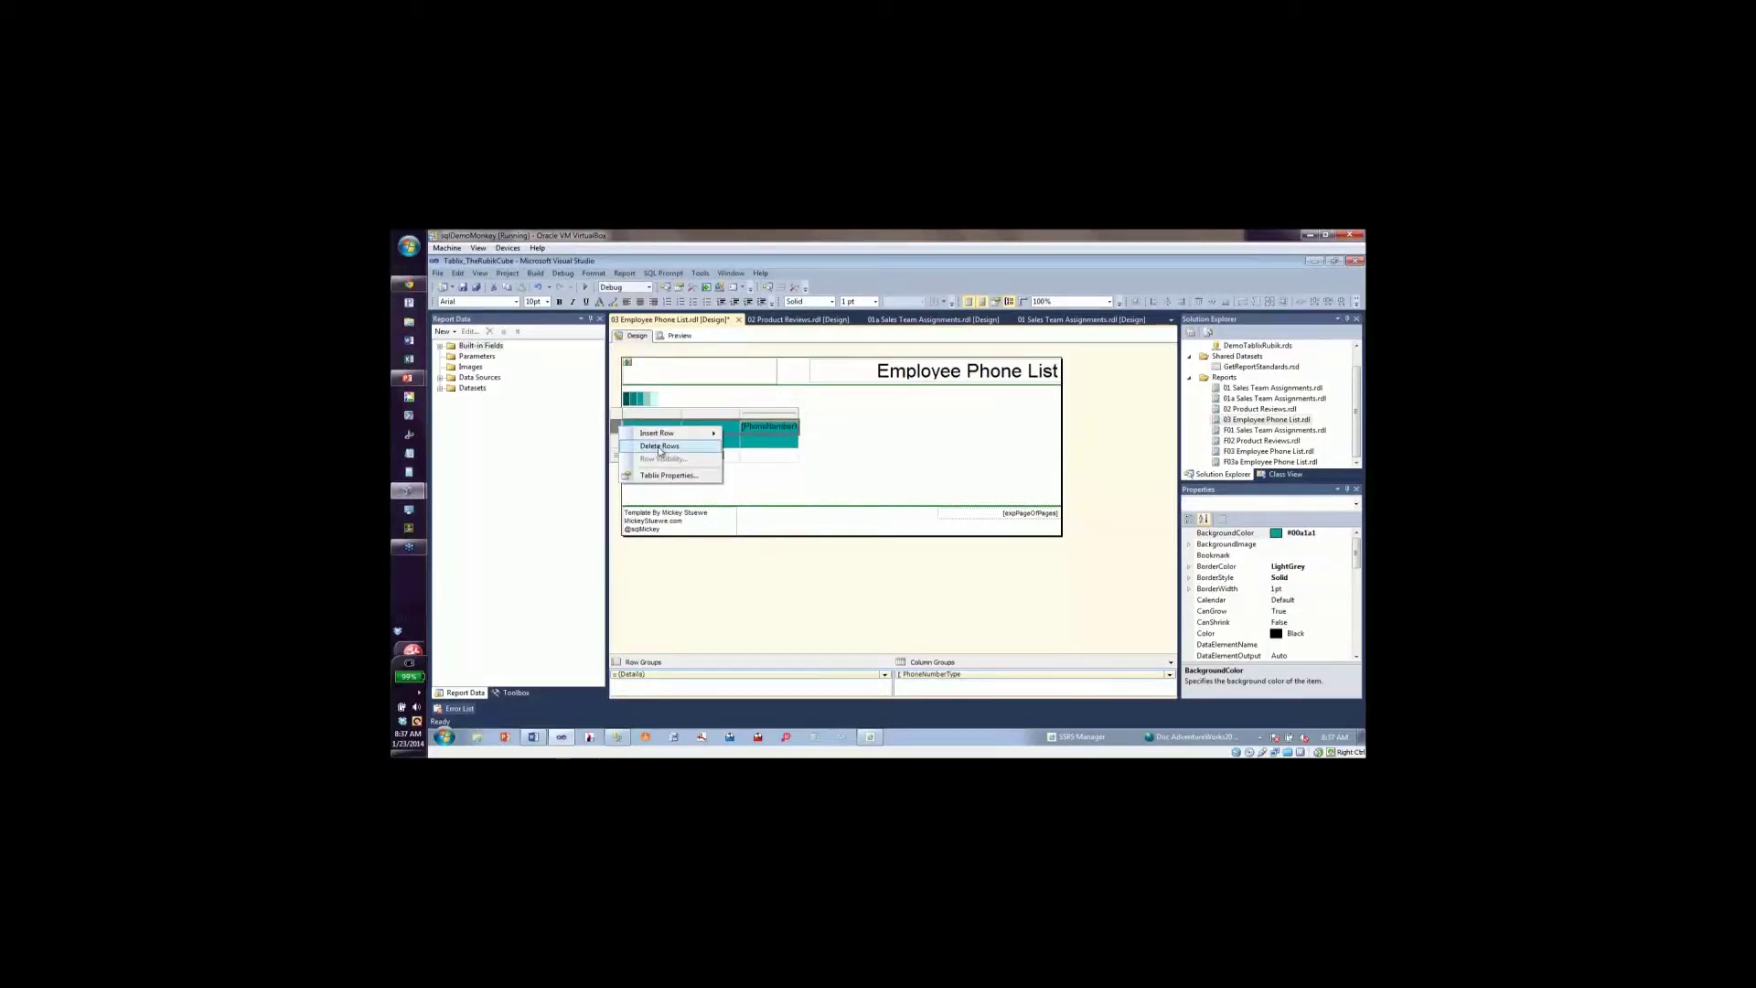
pyautogui.click(659, 446)
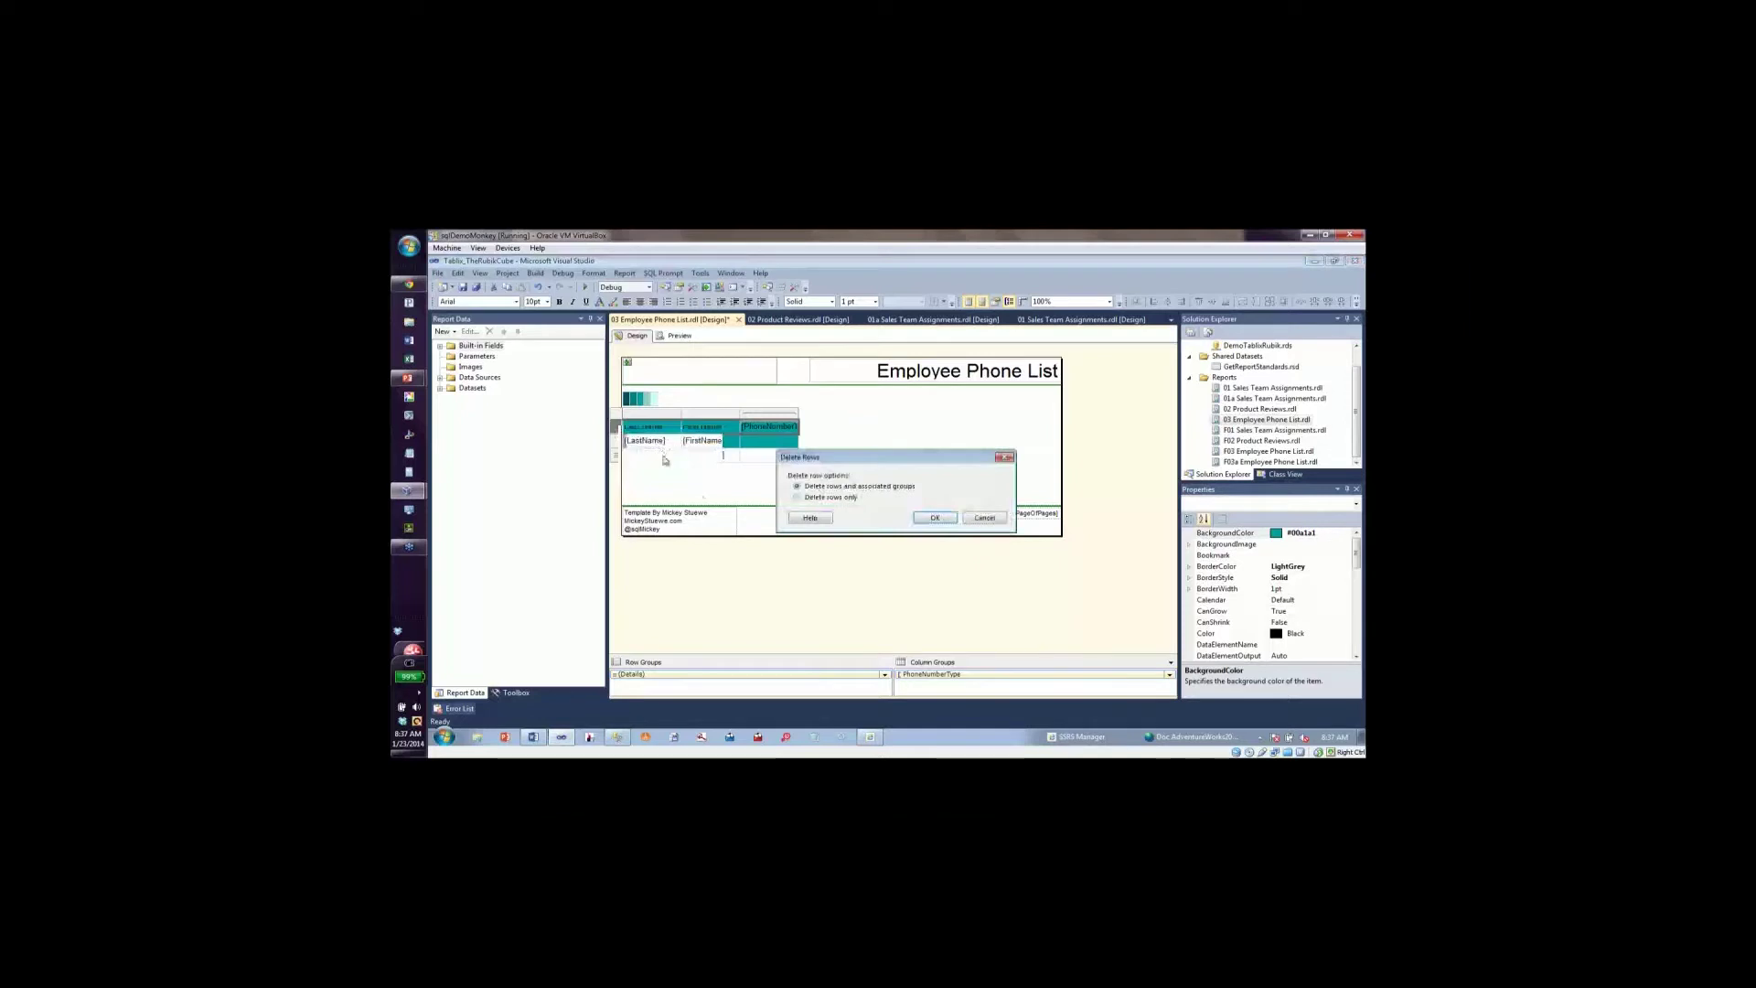
pyautogui.click(832, 497)
pyautogui.click(936, 519)
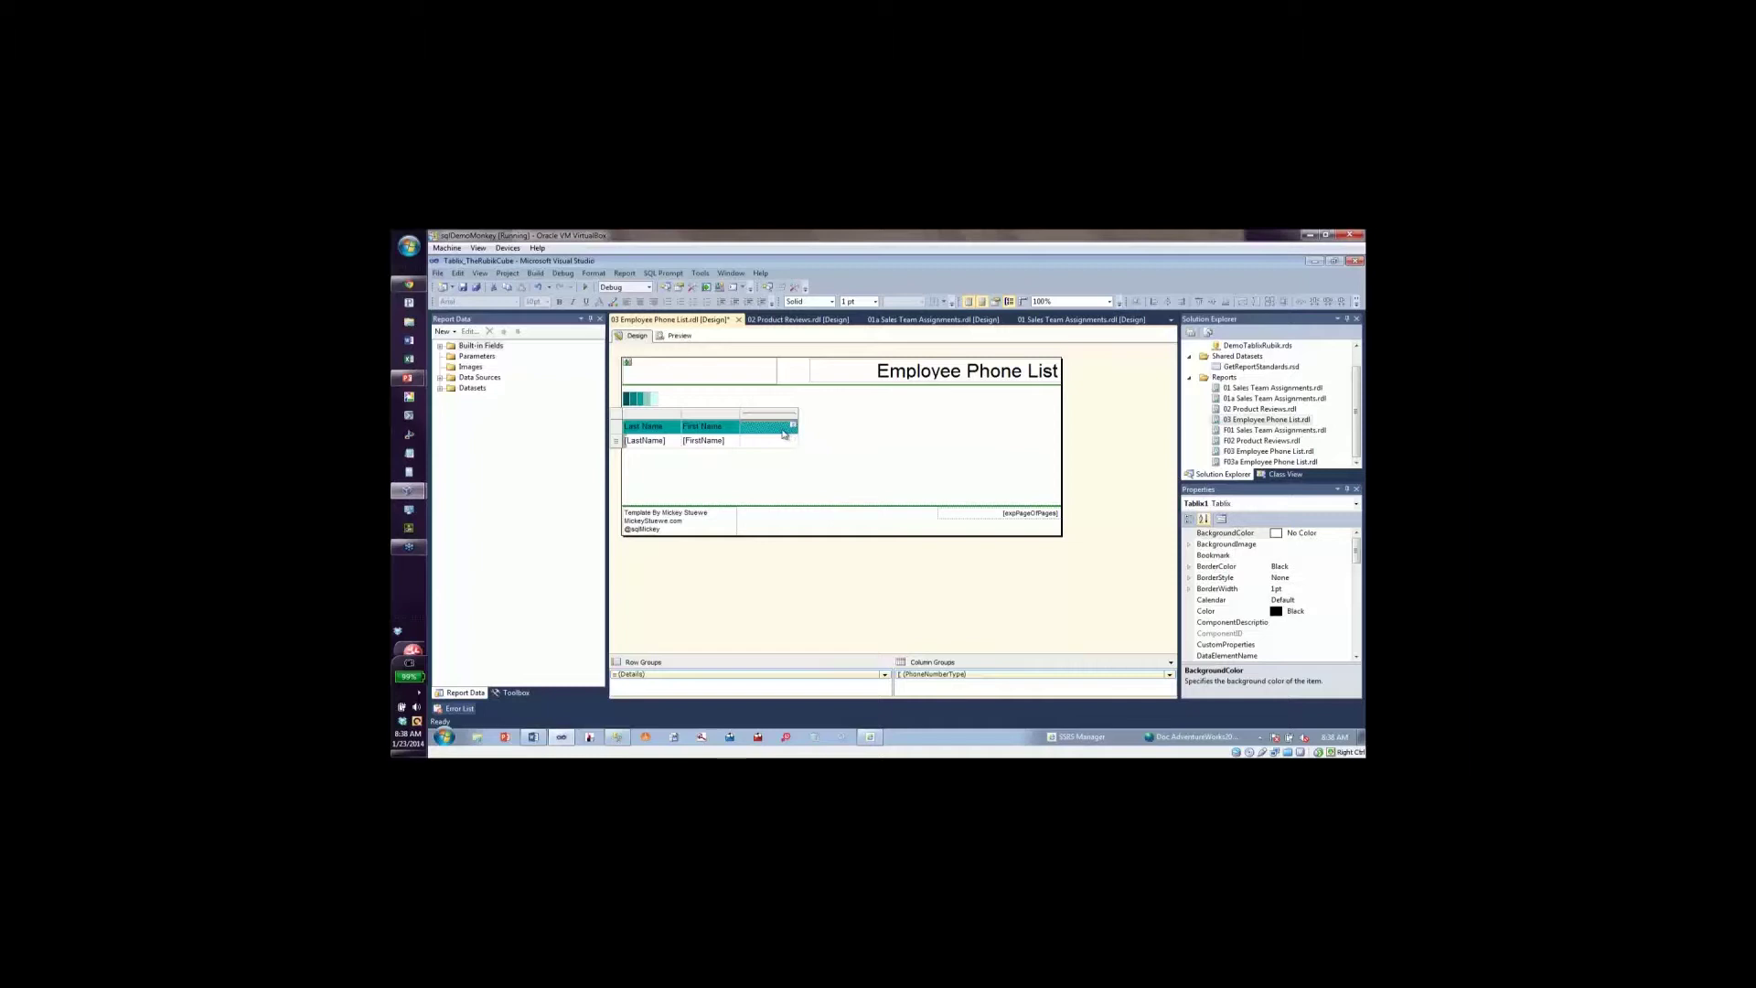
# Place PhoneNumberType in the third column's header cell and PhoneNumber in its detail cell.
pyautogui.click(785, 433)
pyautogui.click(793, 427)
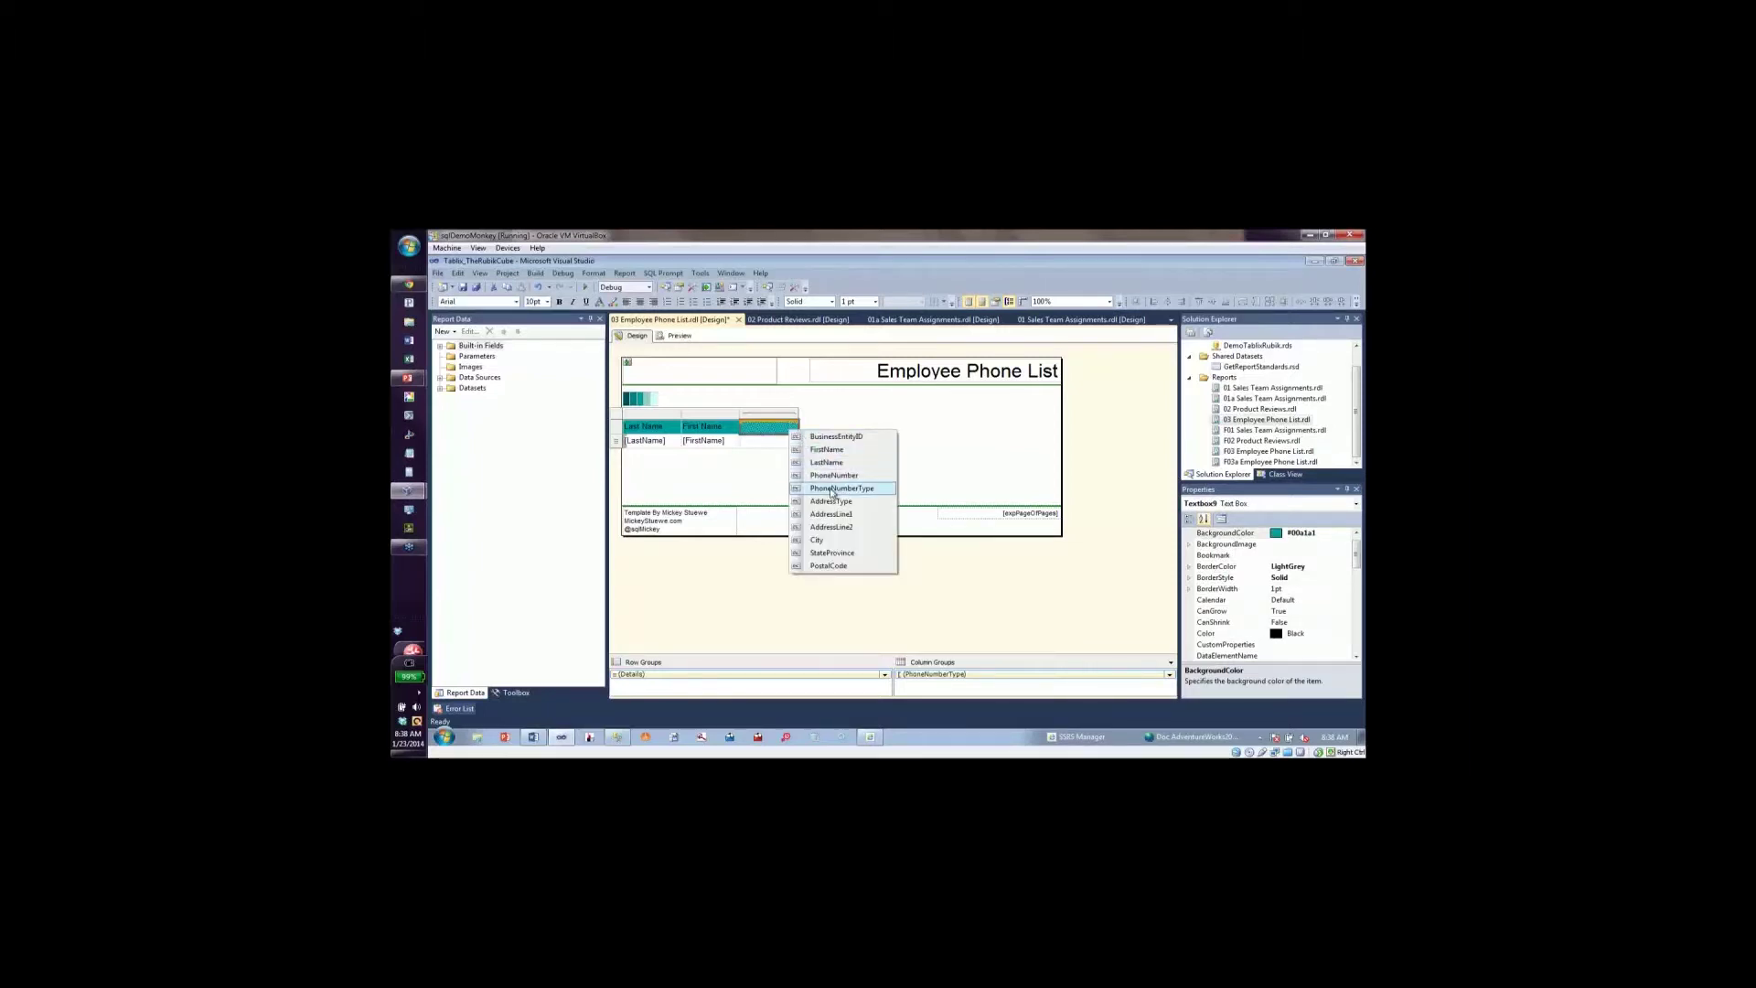
pyautogui.click(831, 492)
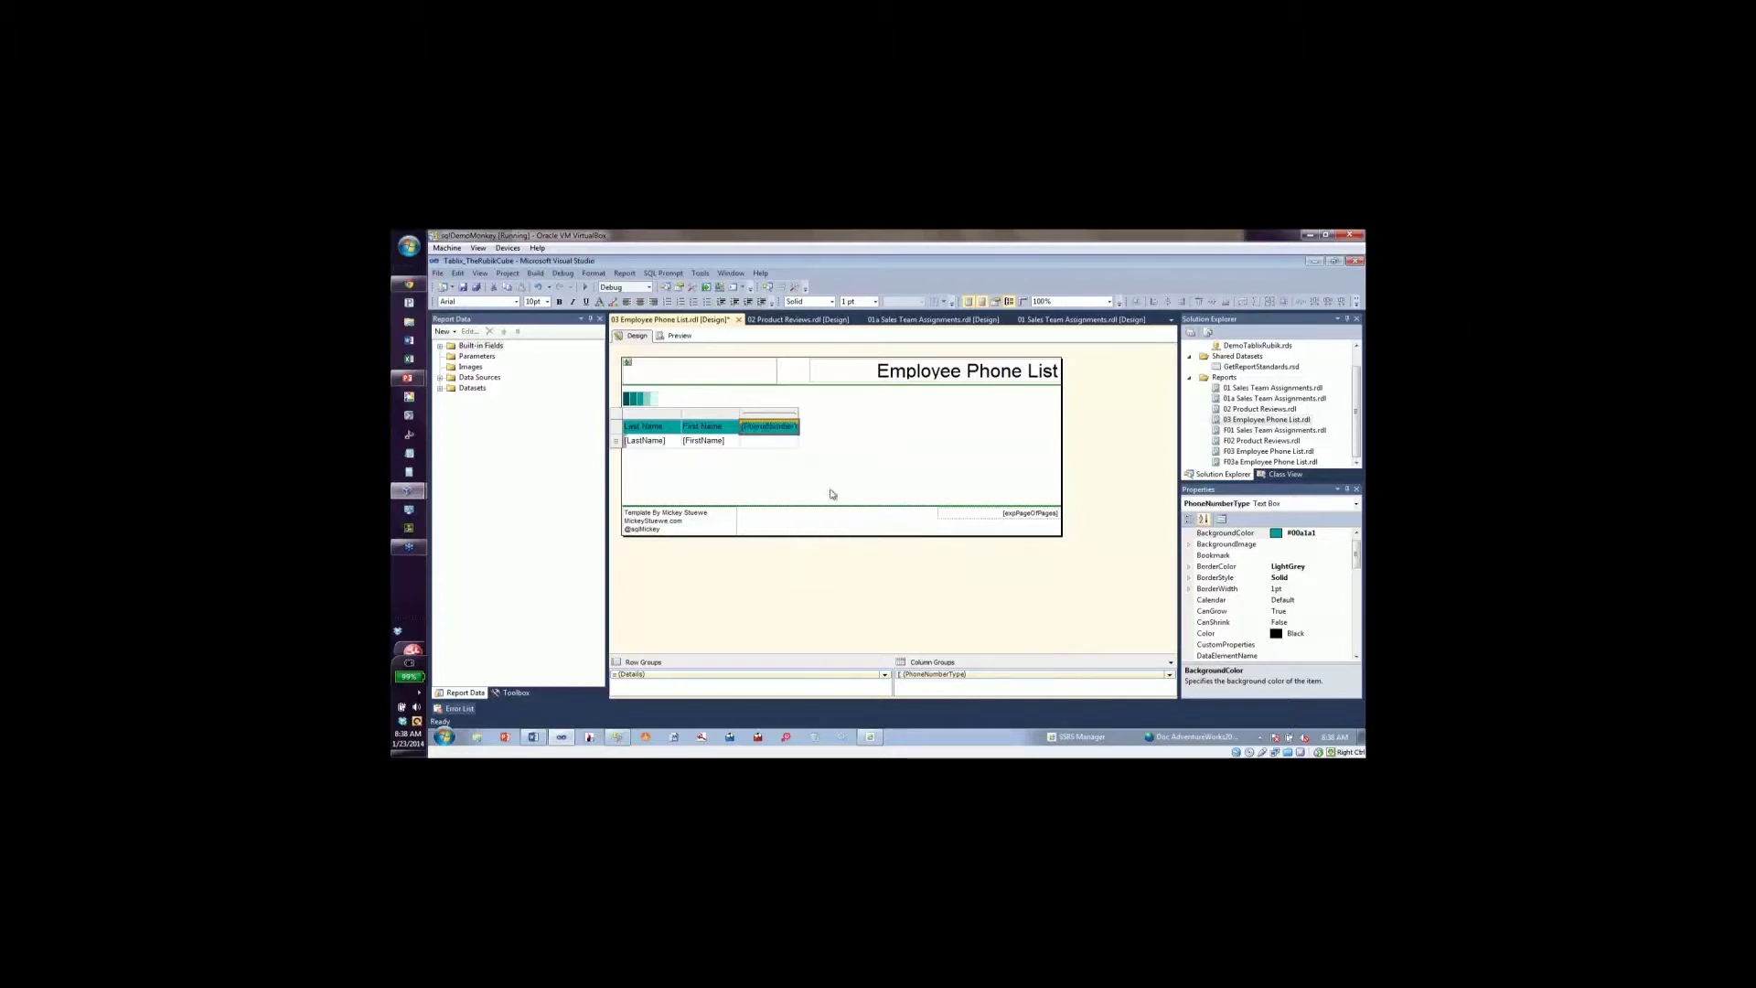
pyautogui.click(792, 441)
pyautogui.click(793, 443)
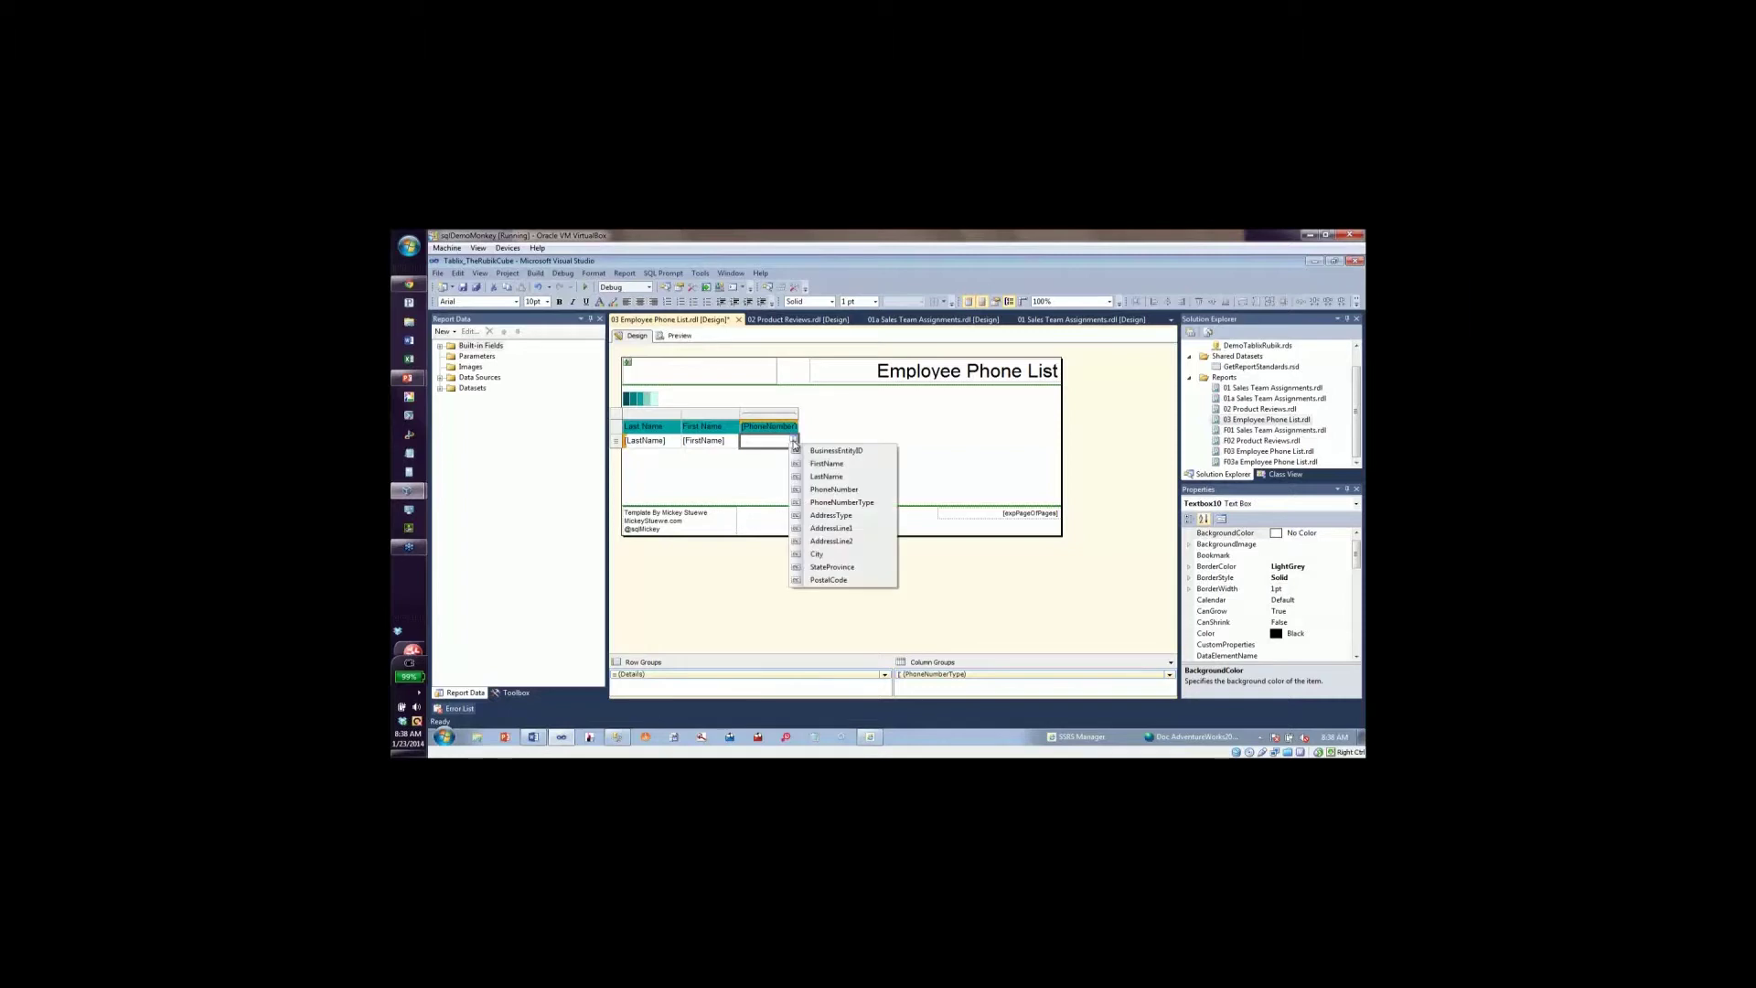
pyautogui.click(829, 492)
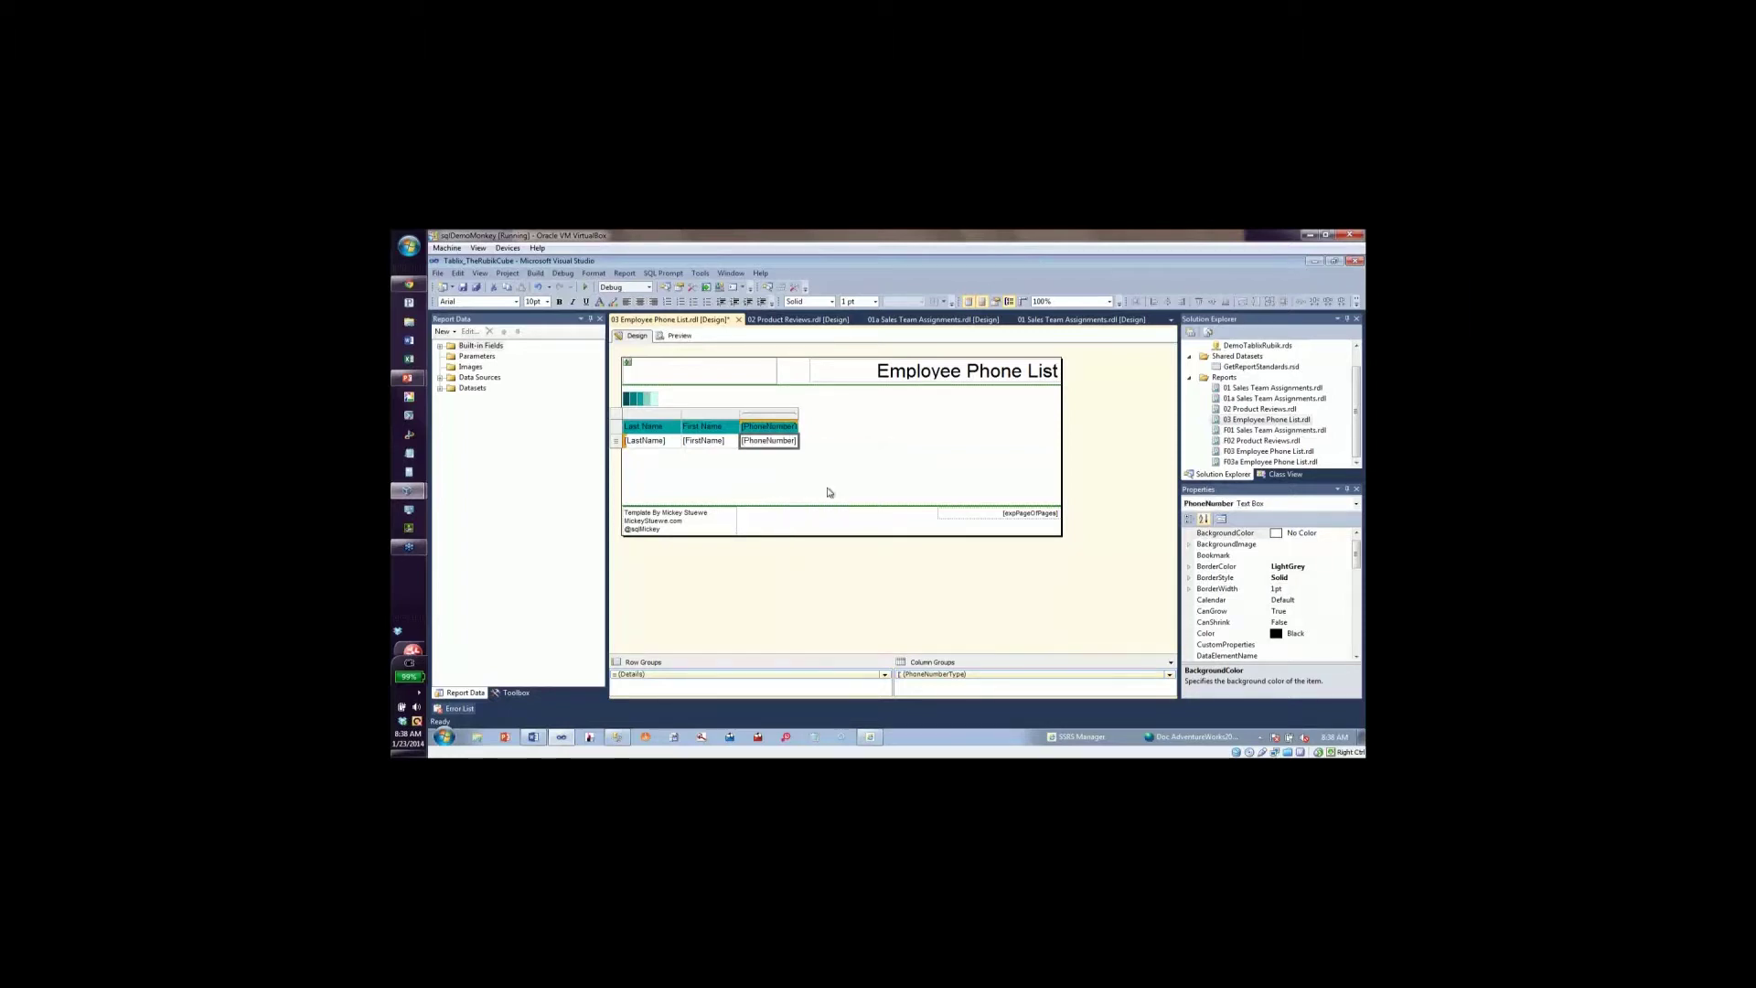
# Check the sorting options in the PhoneNumberType column group's properties, closing them without changes.
pyautogui.click(963, 675)
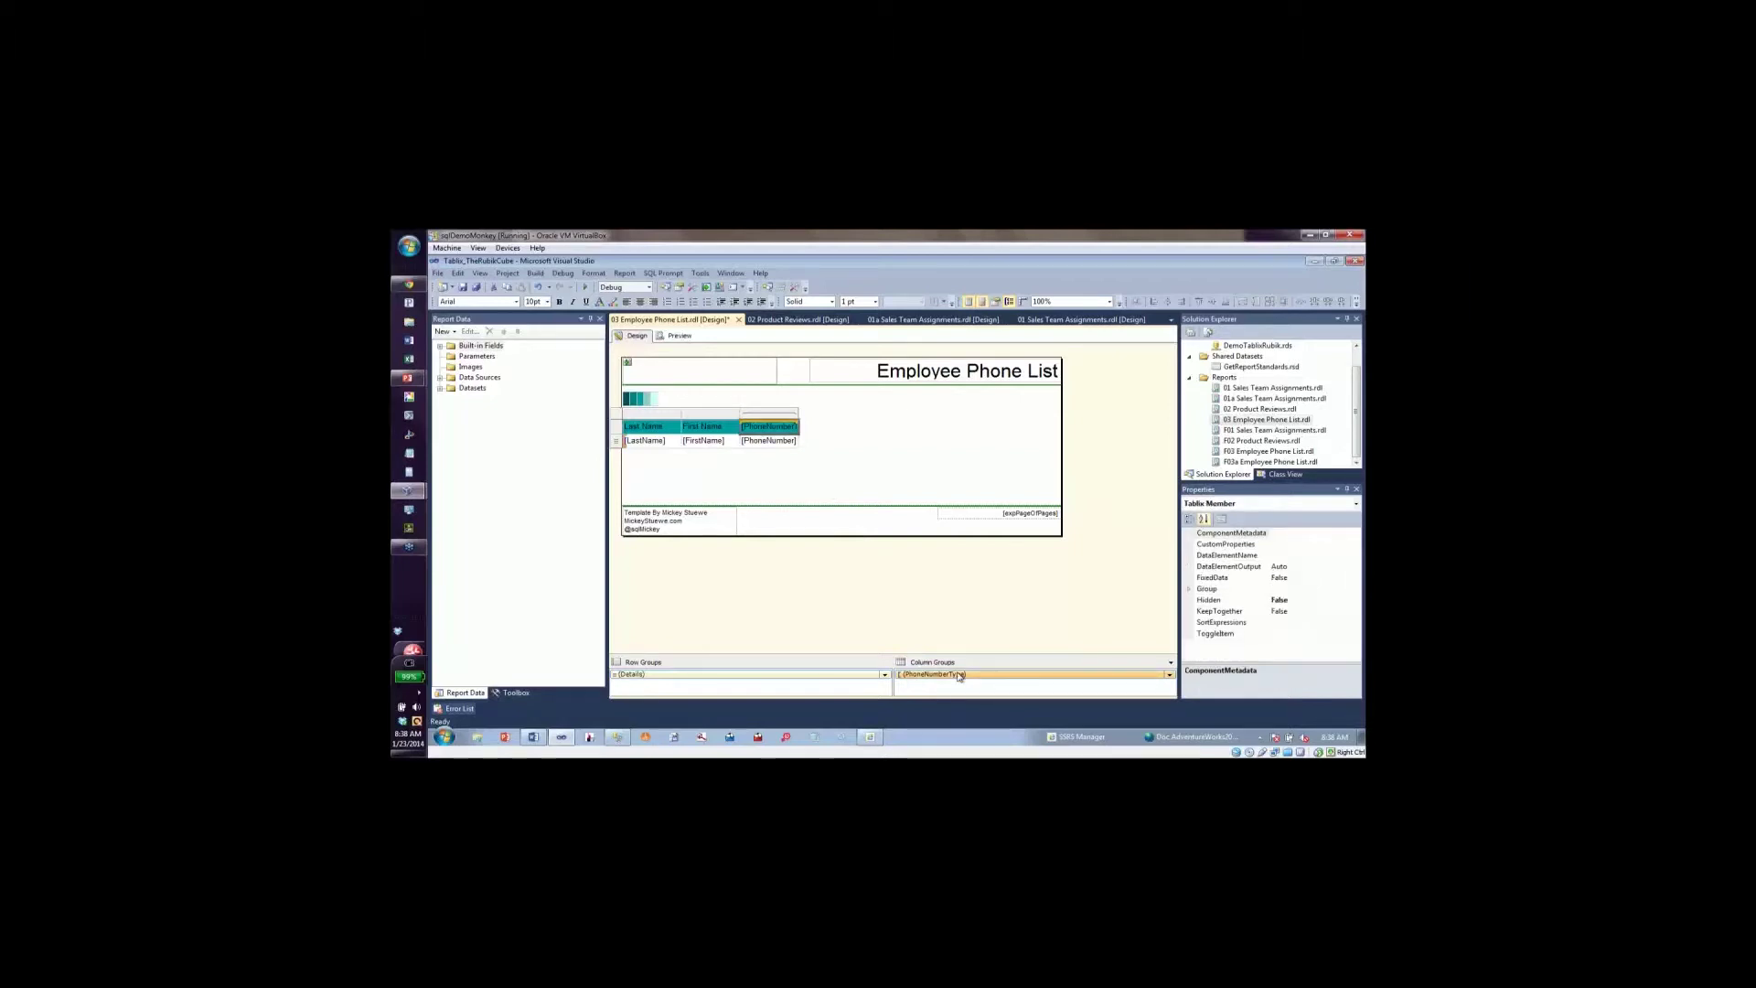
pyautogui.click(1168, 675)
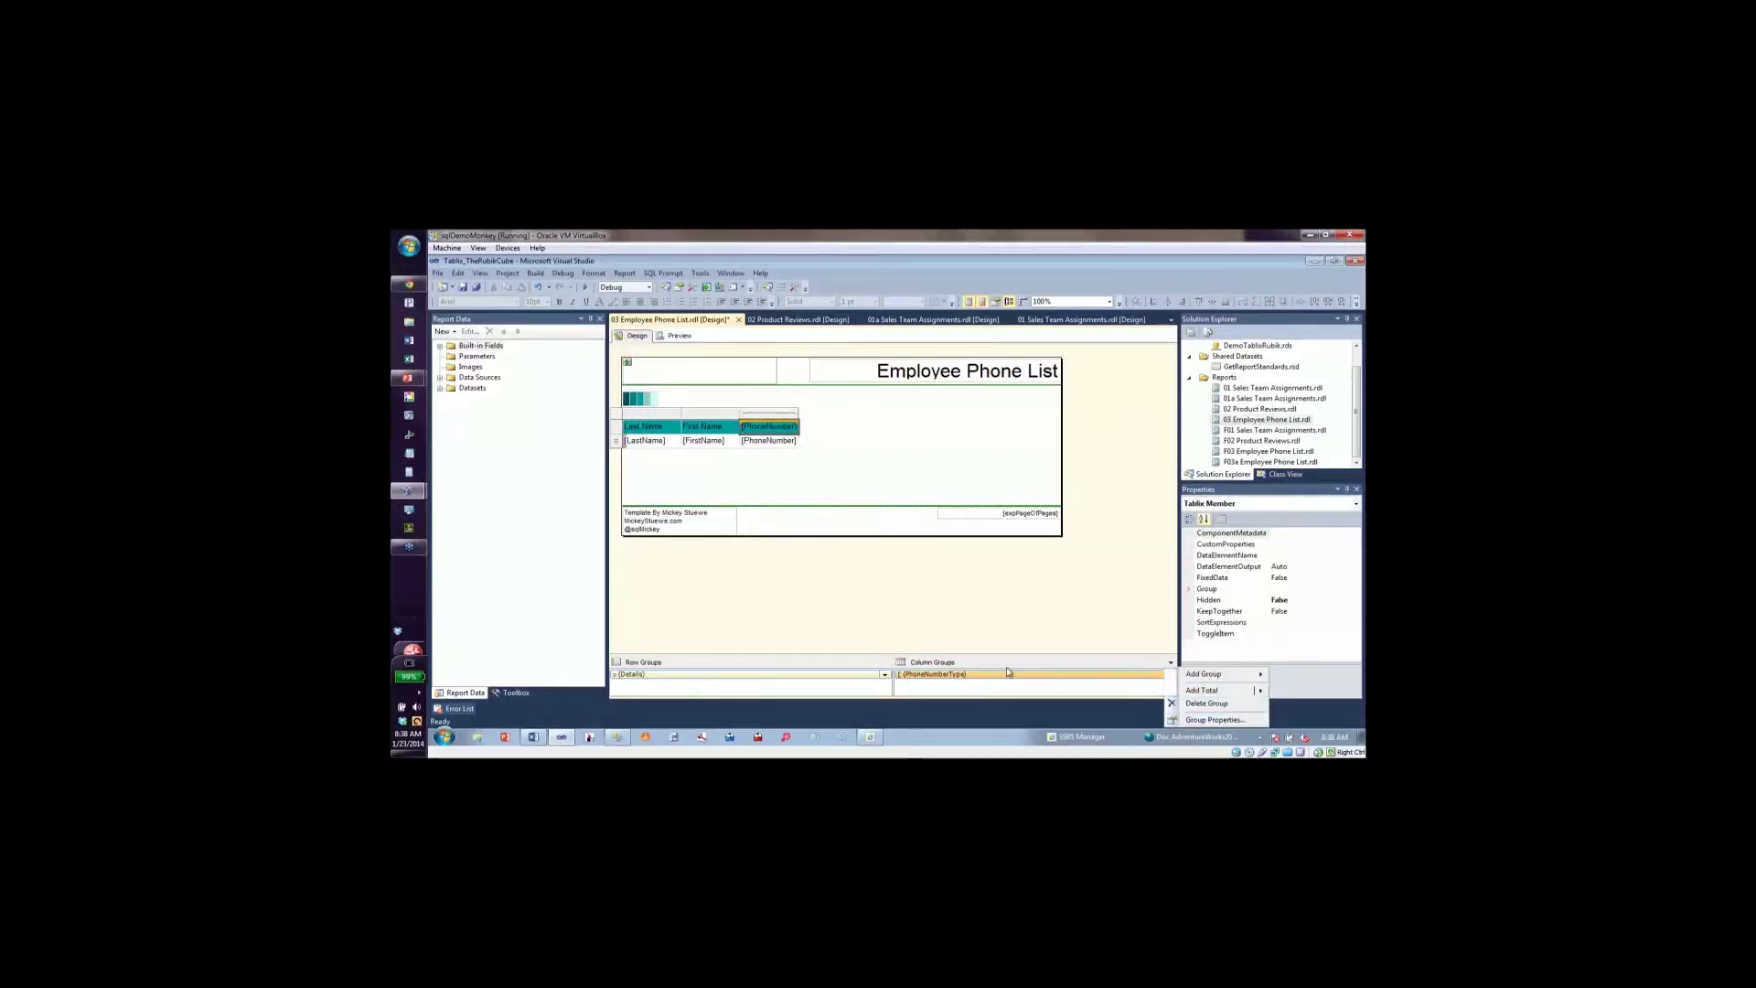
pyautogui.click(745, 412)
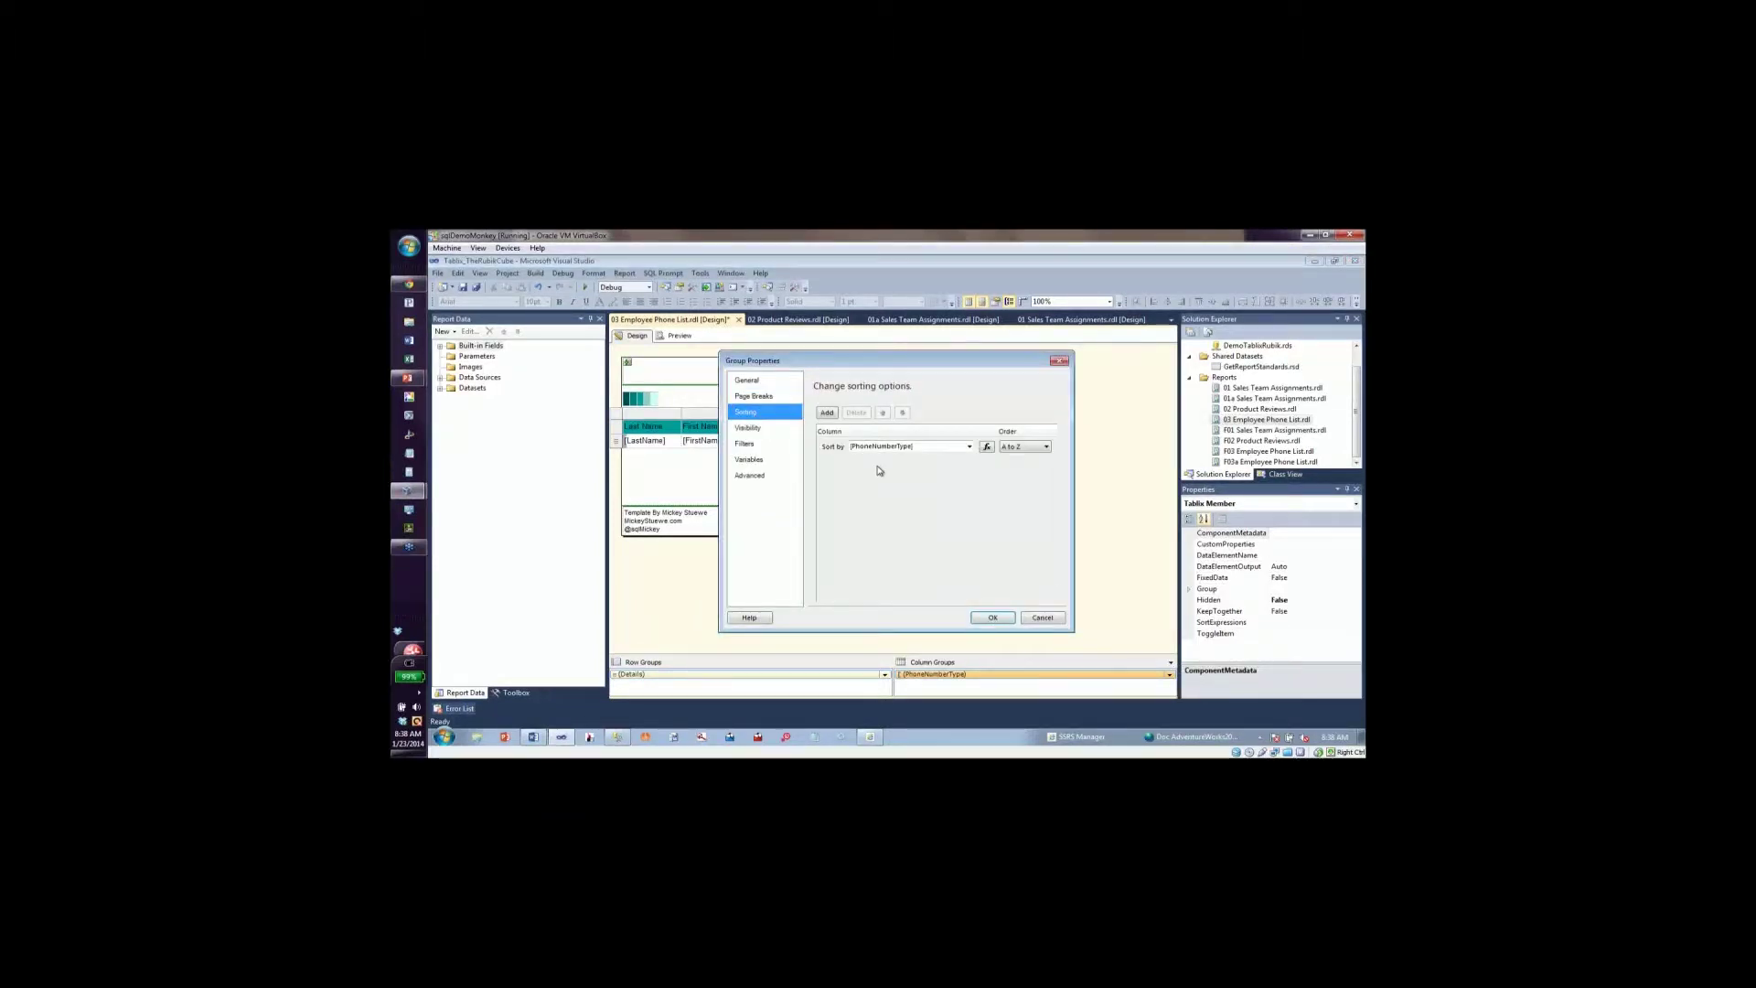
pyautogui.click(1034, 619)
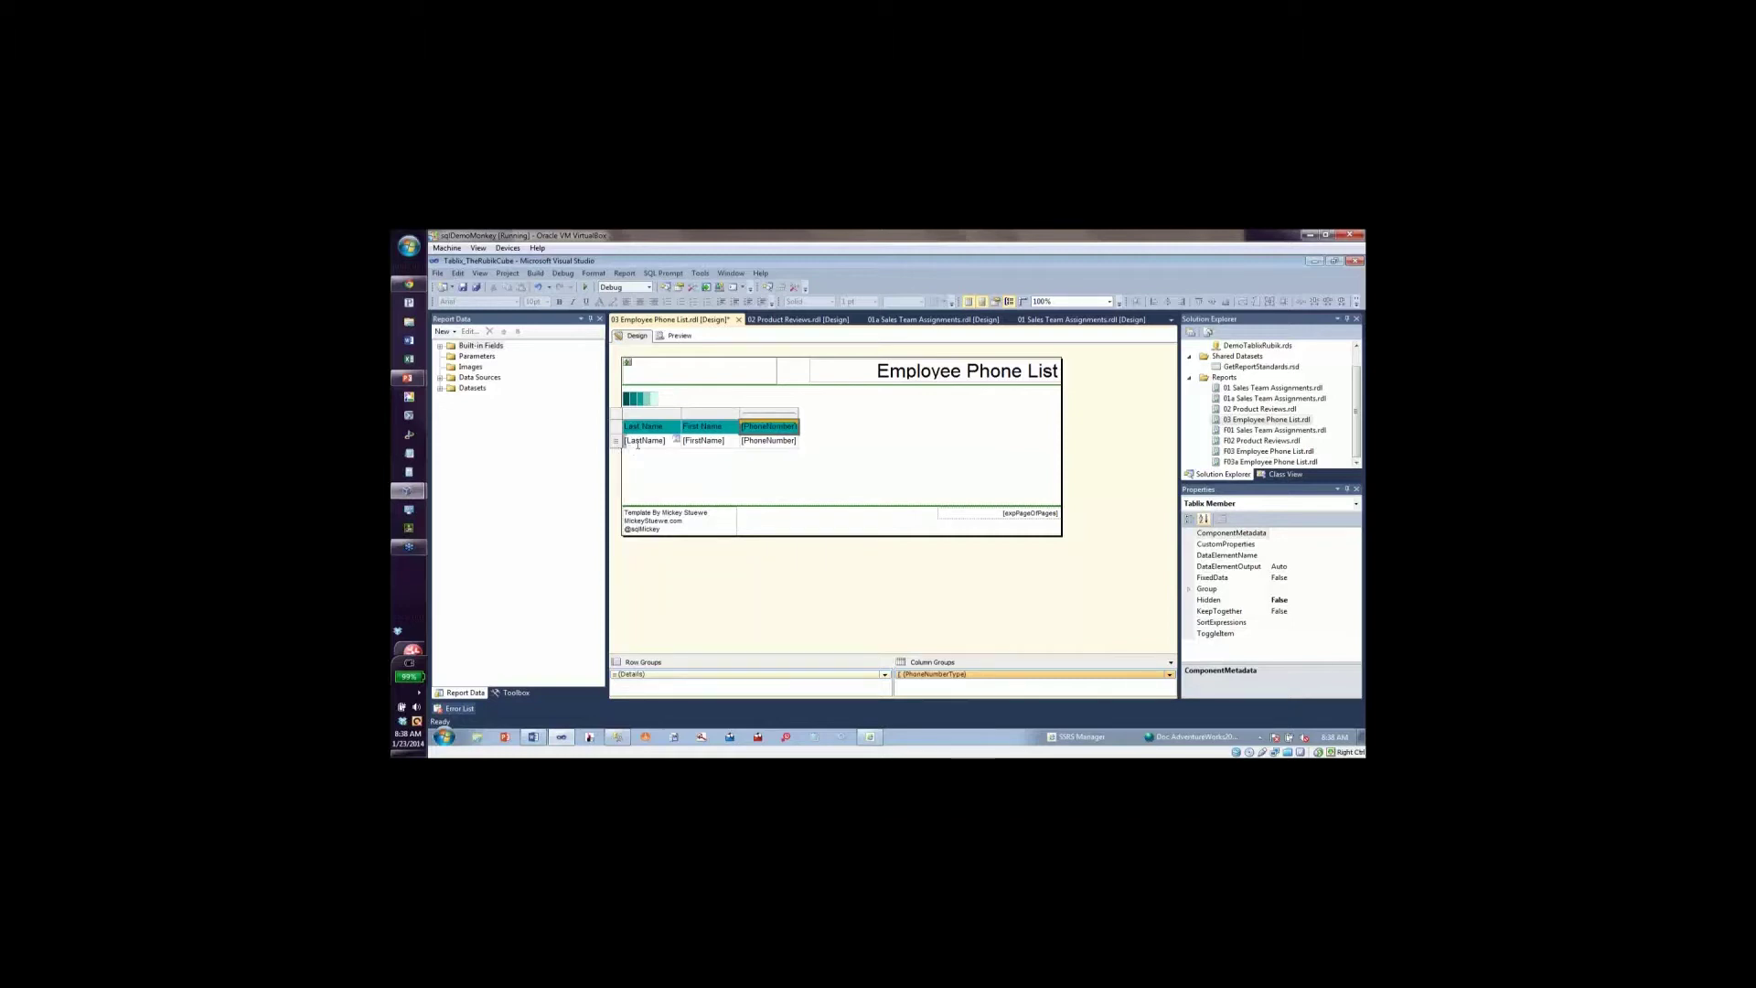
# Add a group expression on BusinessEntityID to the Details row group.
pyautogui.click(617, 444)
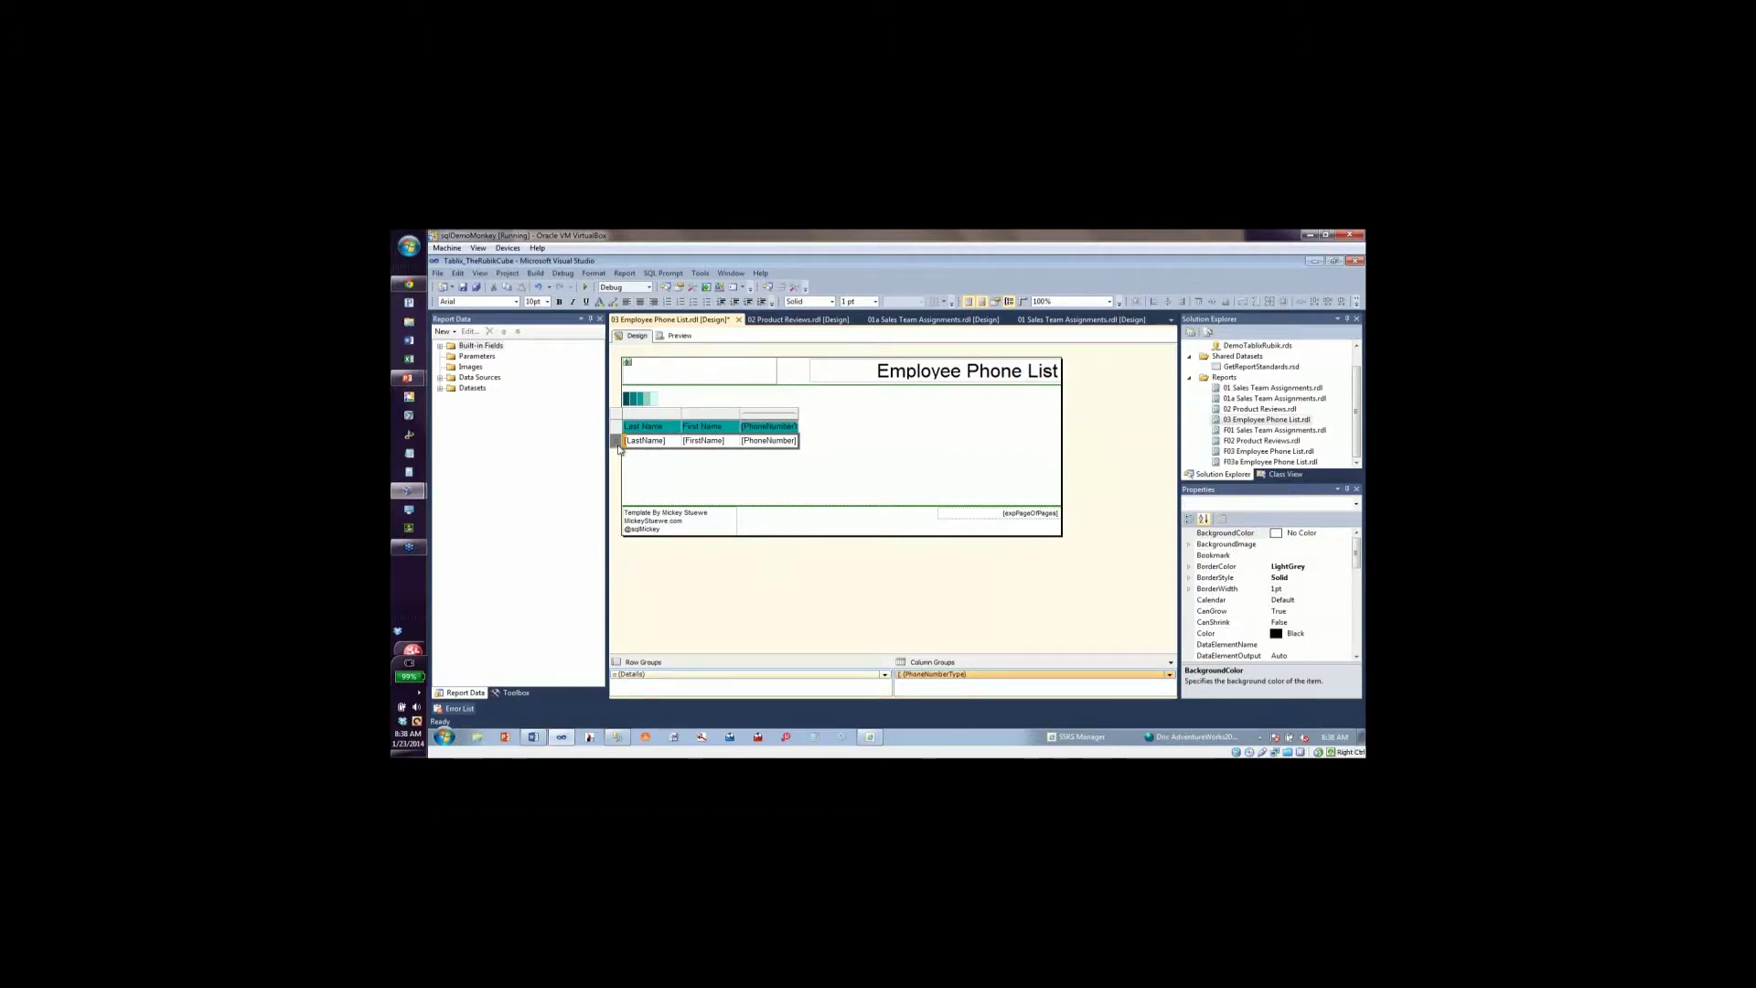
pyautogui.rightClick(887, 677)
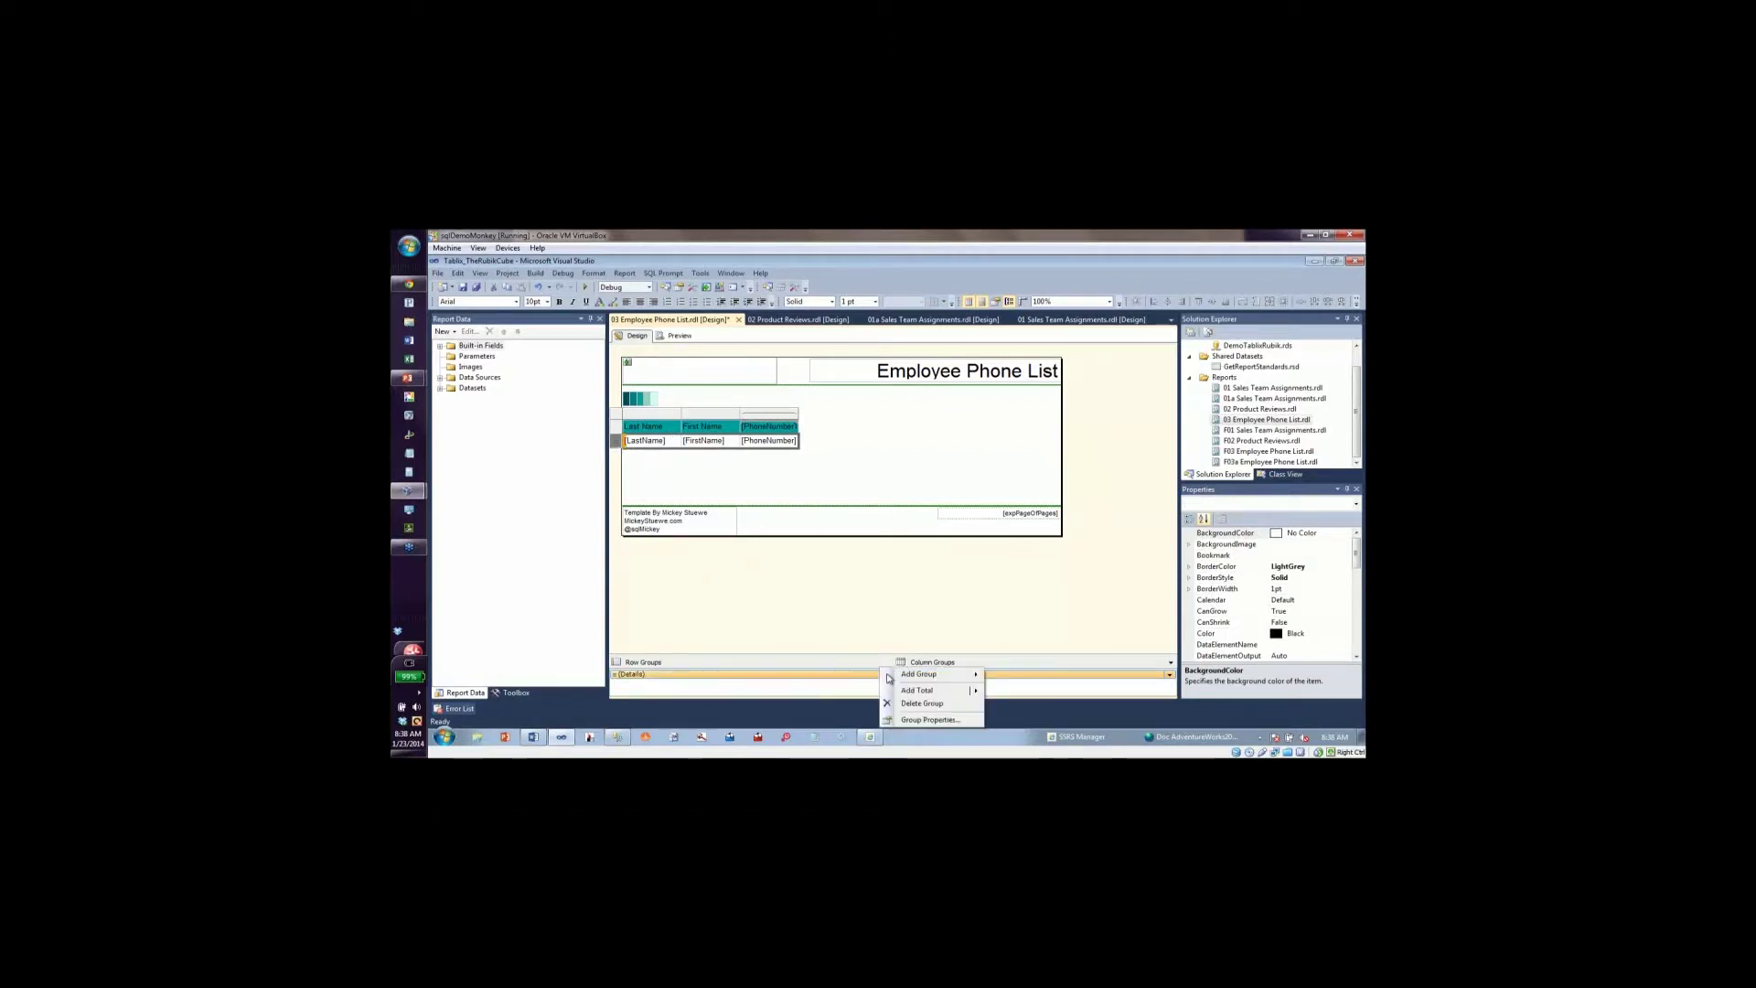
pyautogui.click(928, 721)
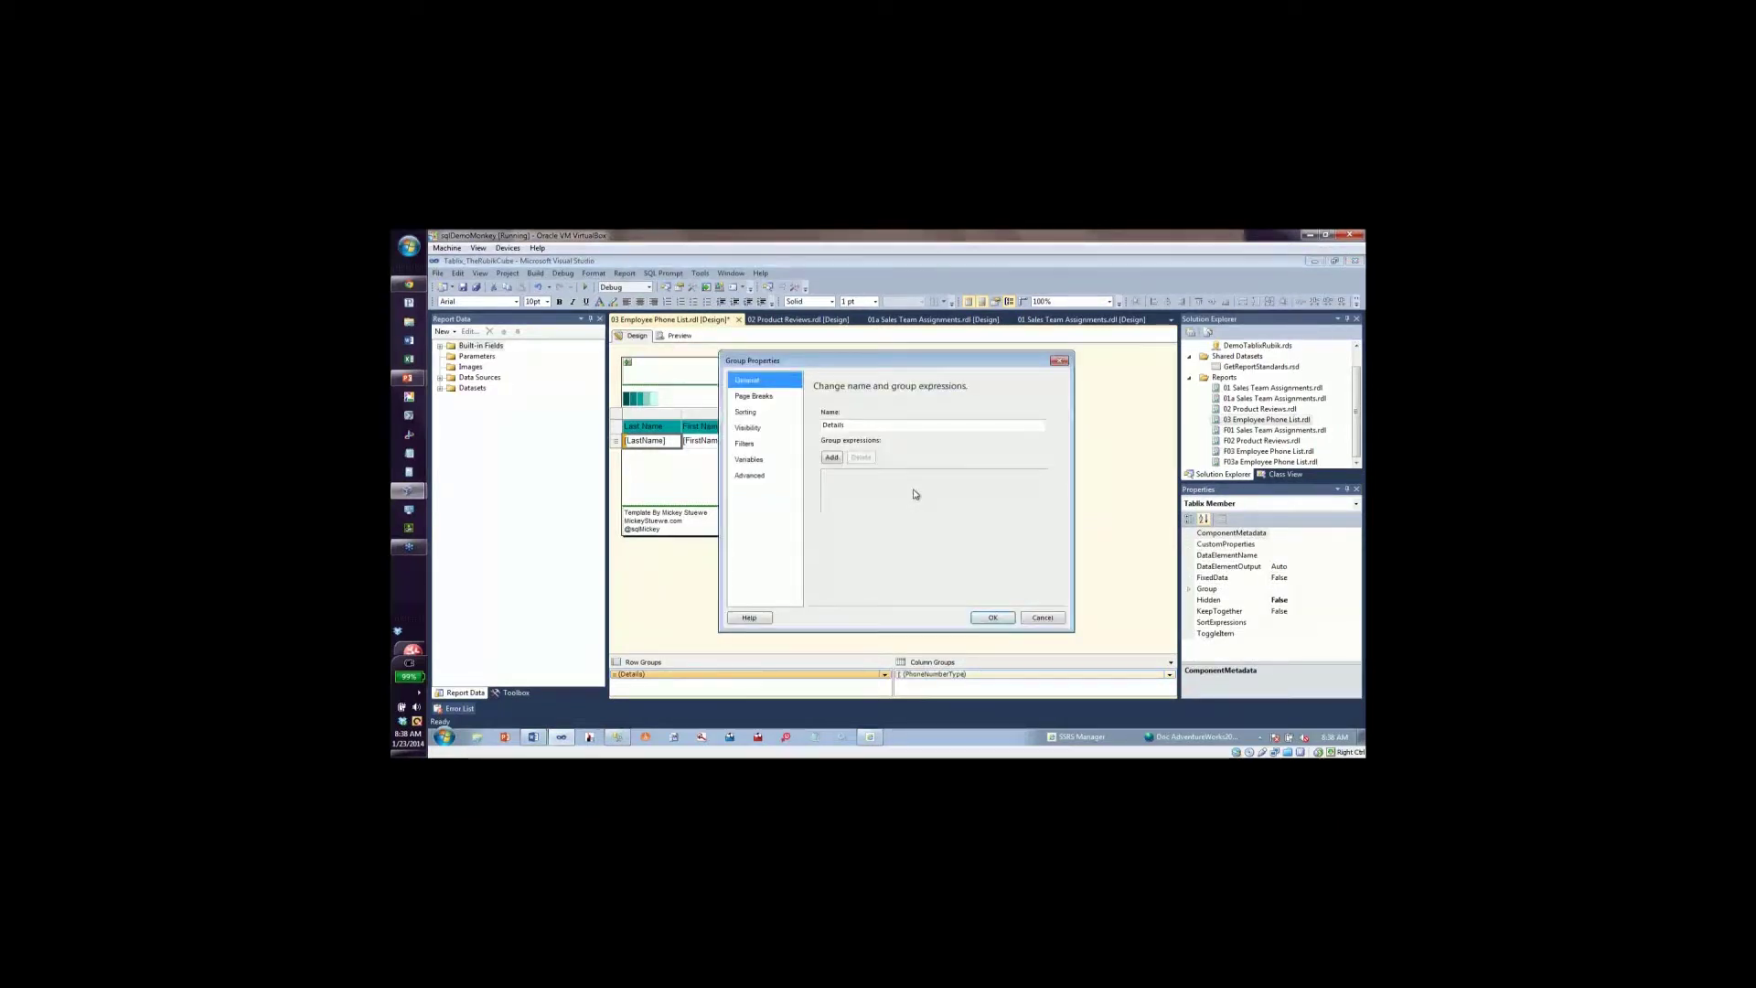
pyautogui.click(832, 457)
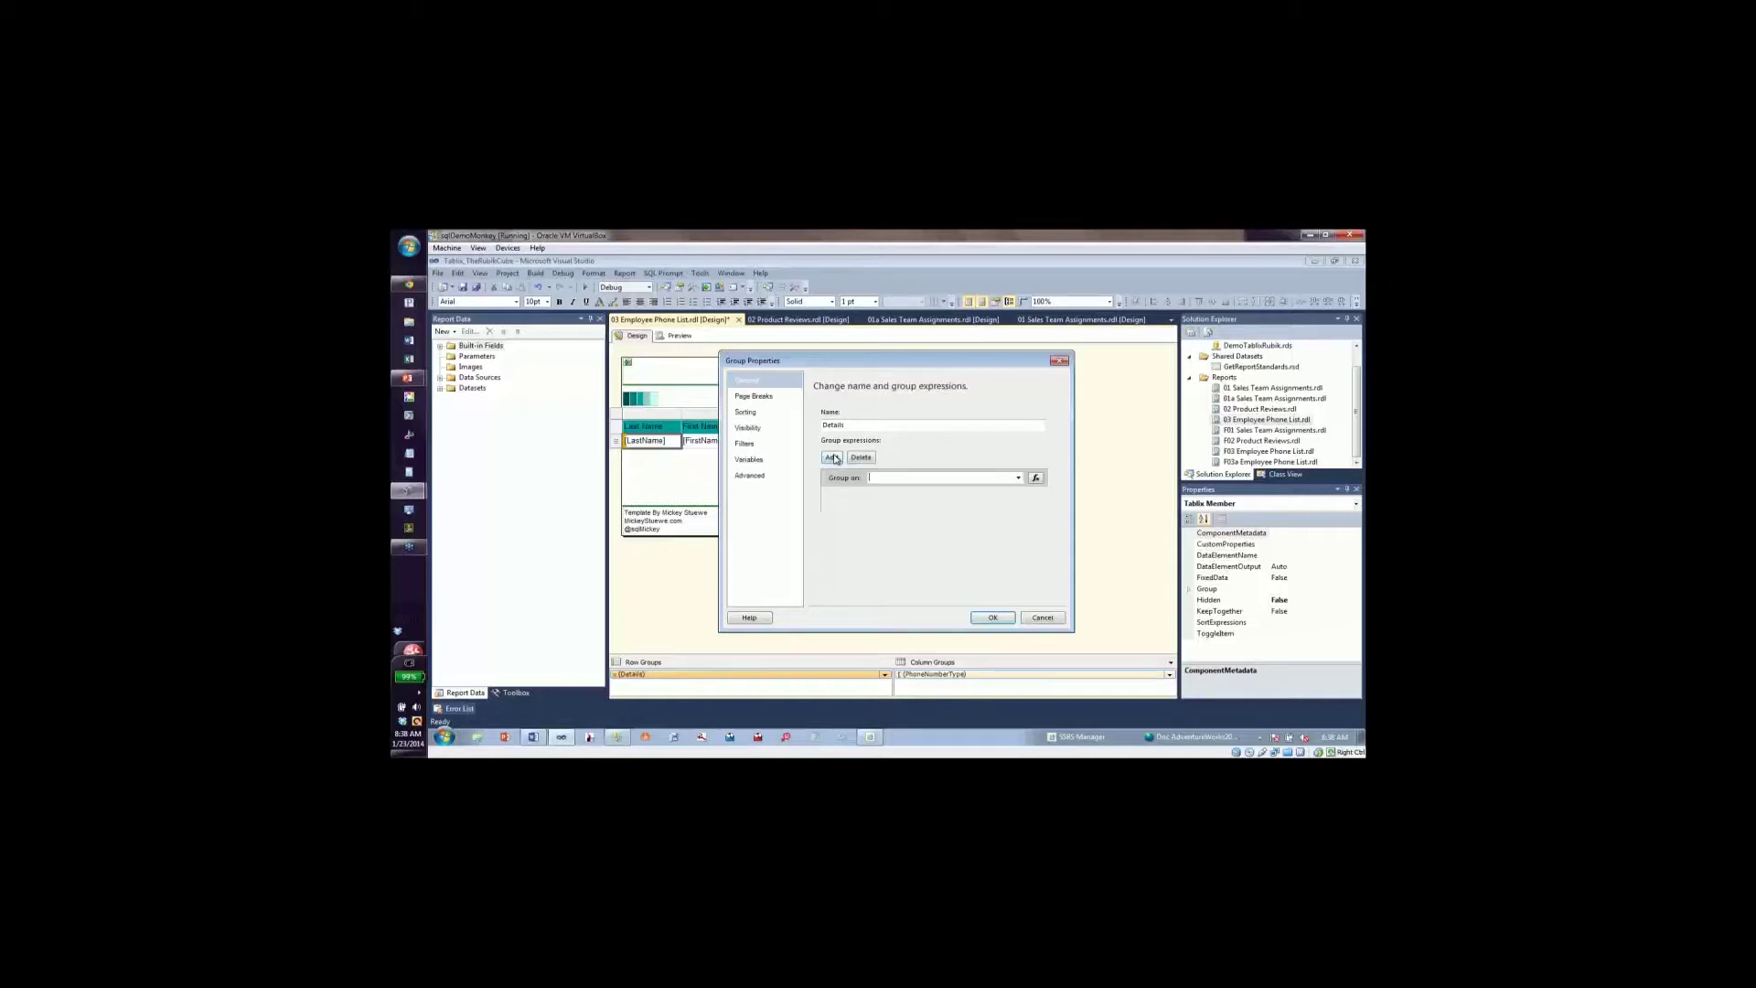
pyautogui.click(1019, 480)
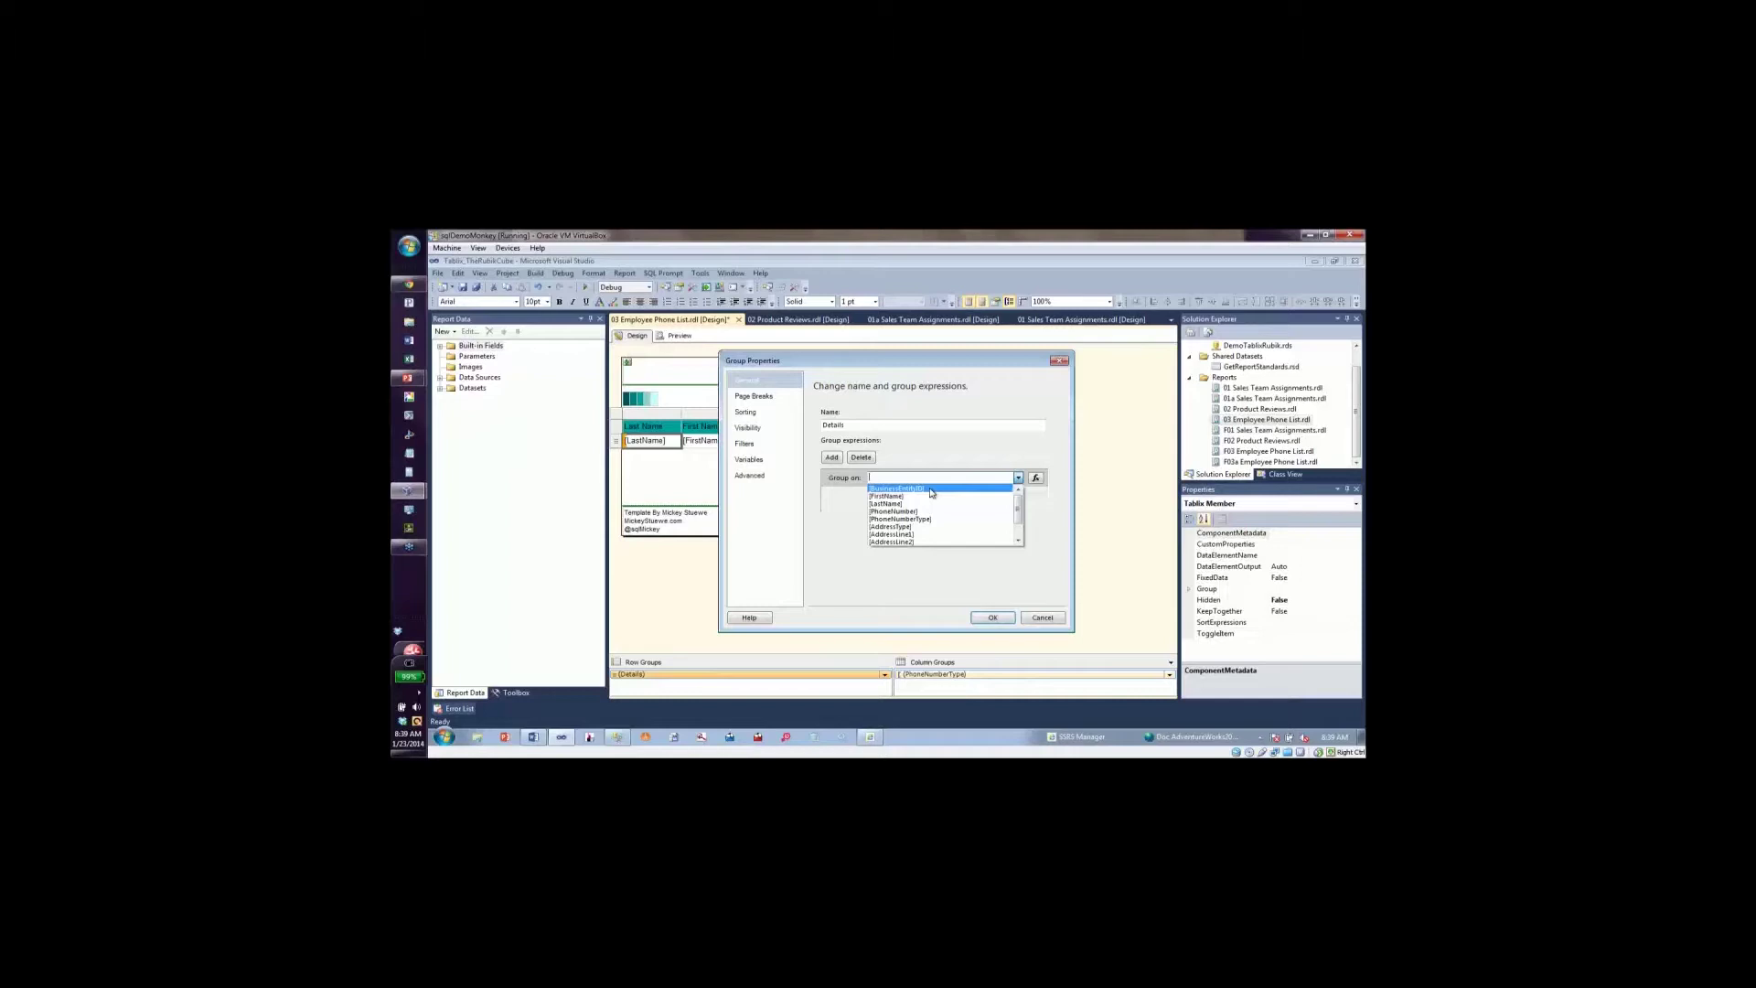
pyautogui.click(931, 491)
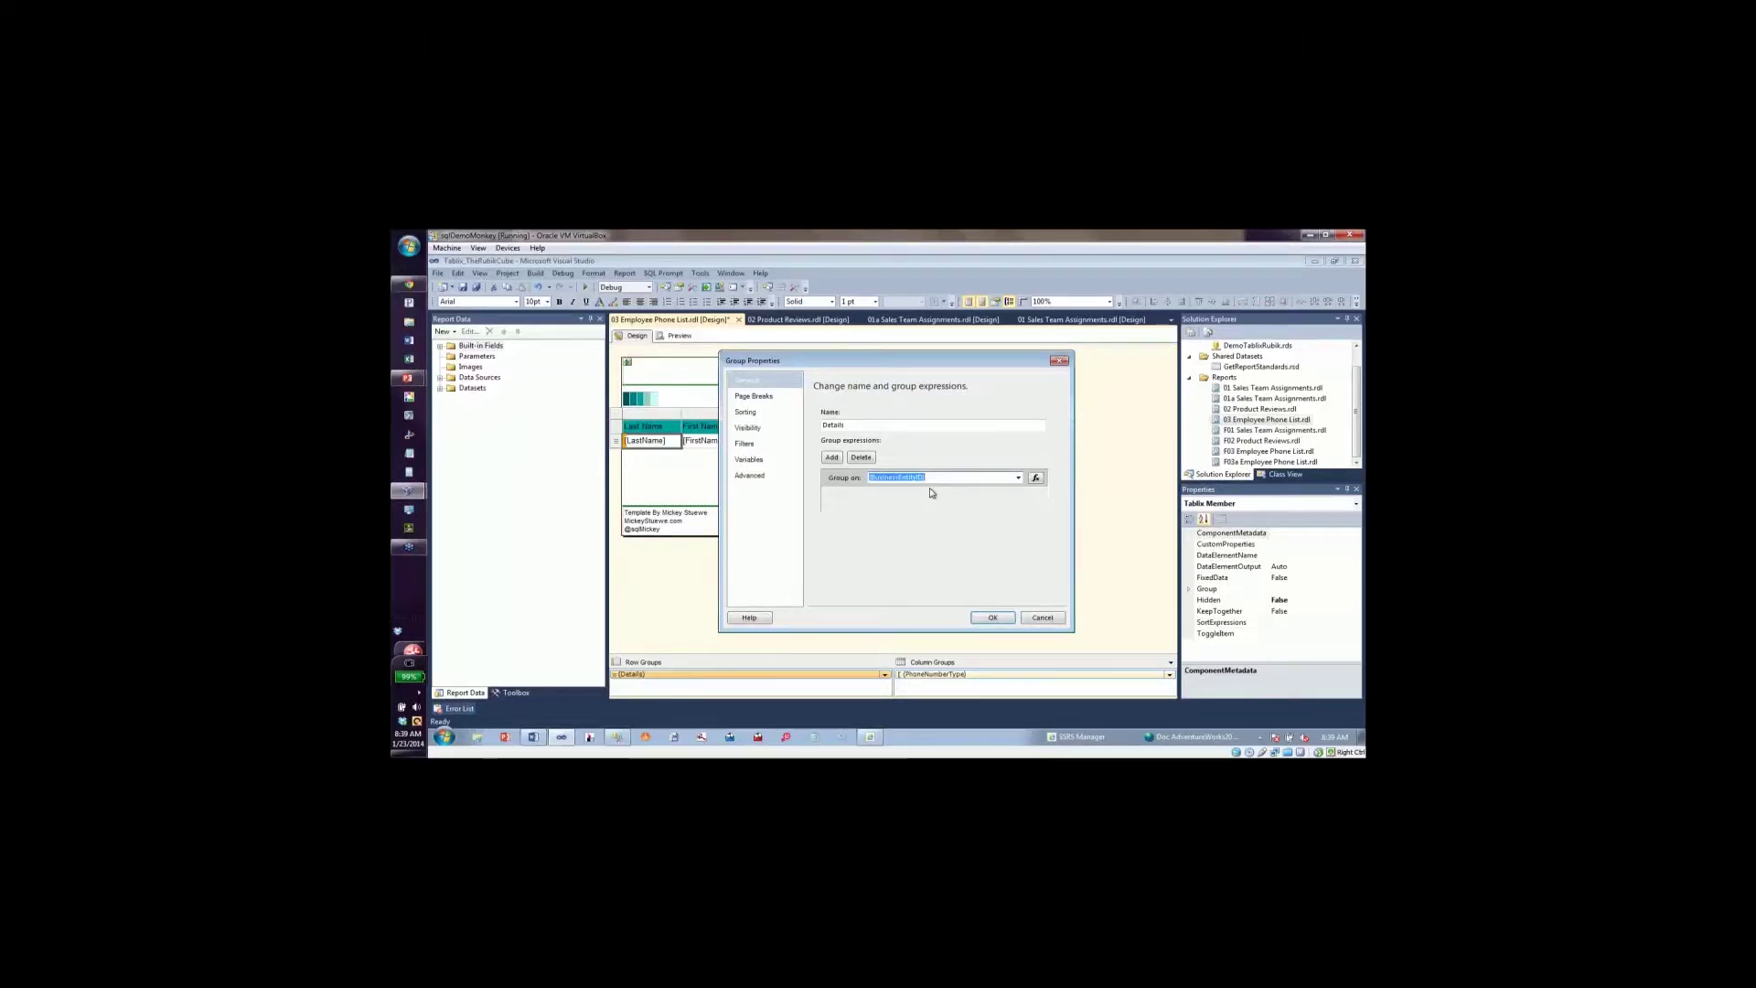
# Sort the Details row group by LastName, FirstName and BusinessEntityID, each A to Z, and preview the report.
pyautogui.click(756, 417)
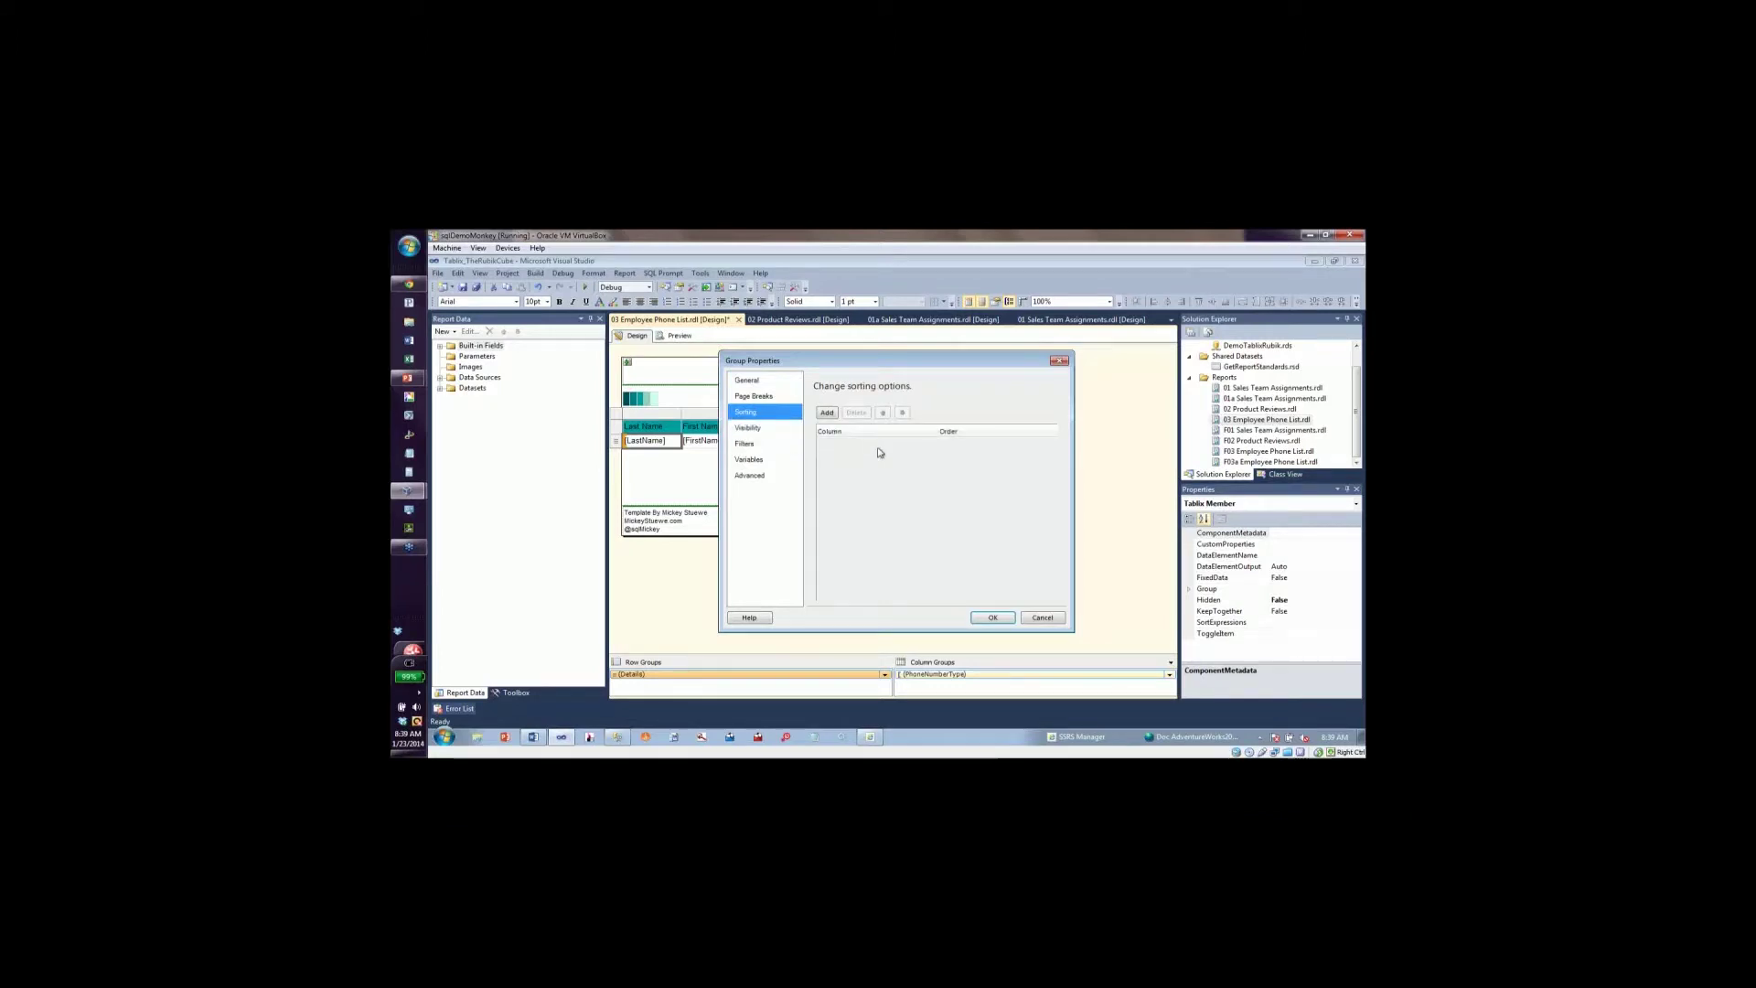
pyautogui.click(827, 413)
pyautogui.click(969, 446)
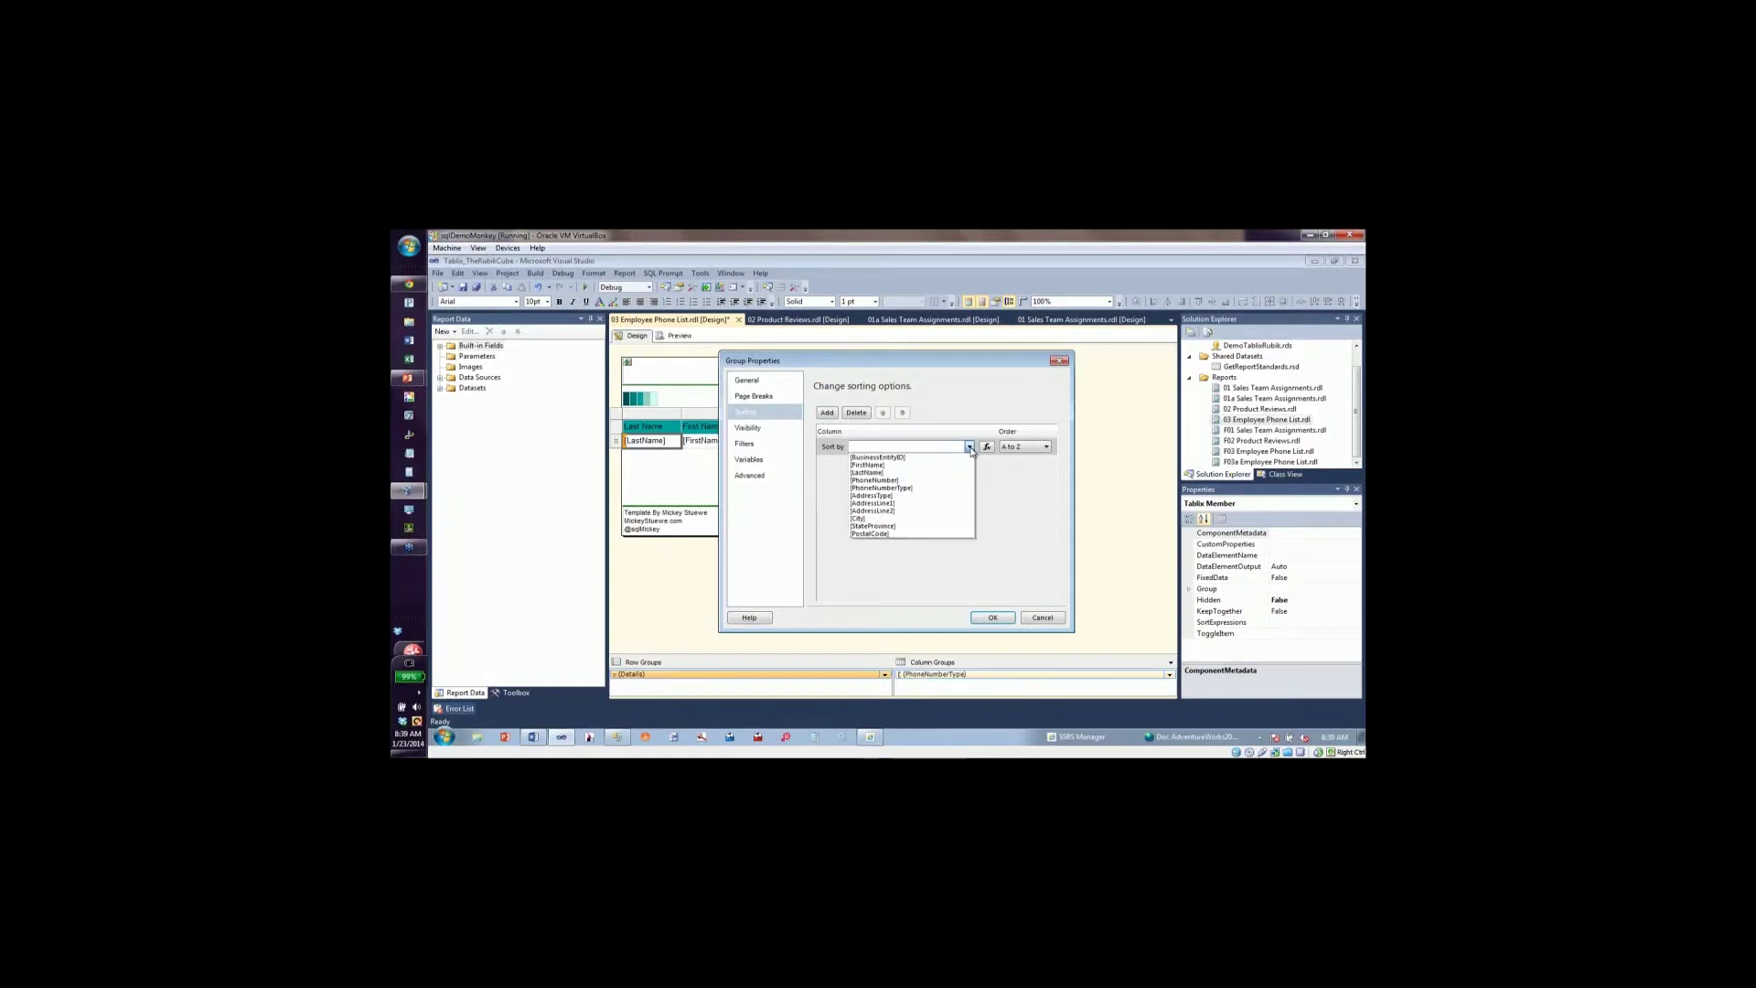
pyautogui.click(867, 472)
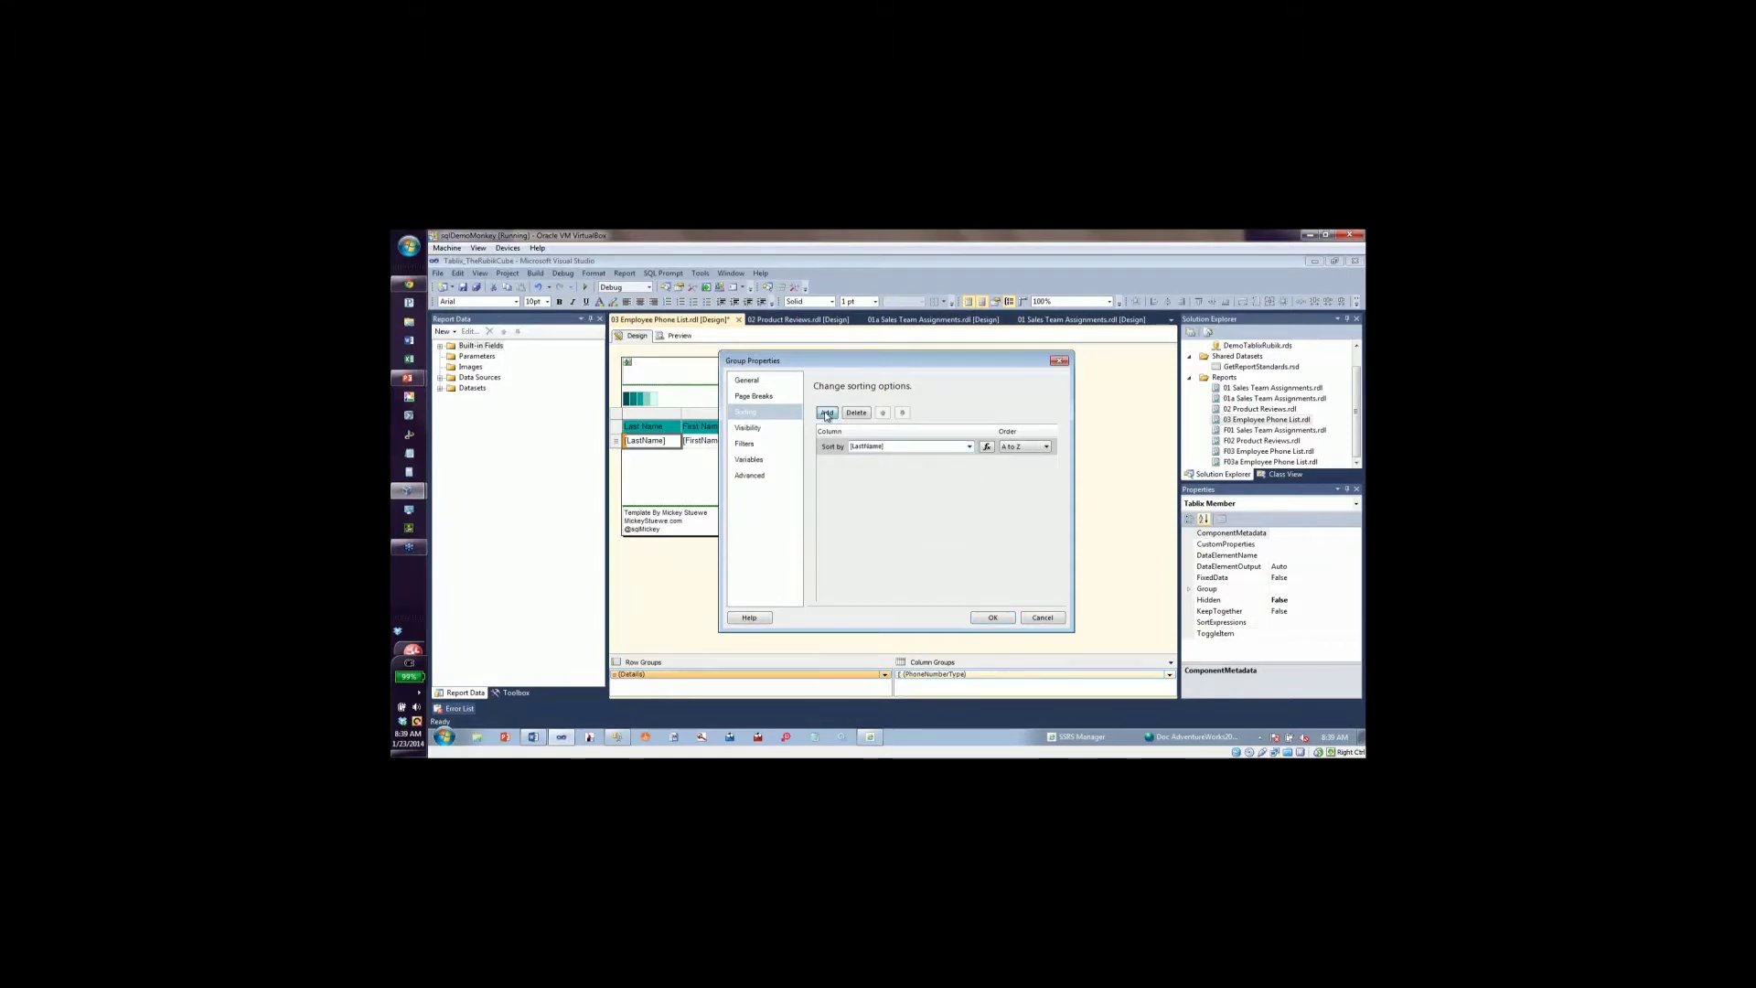
pyautogui.click(826, 414)
pyautogui.click(970, 464)
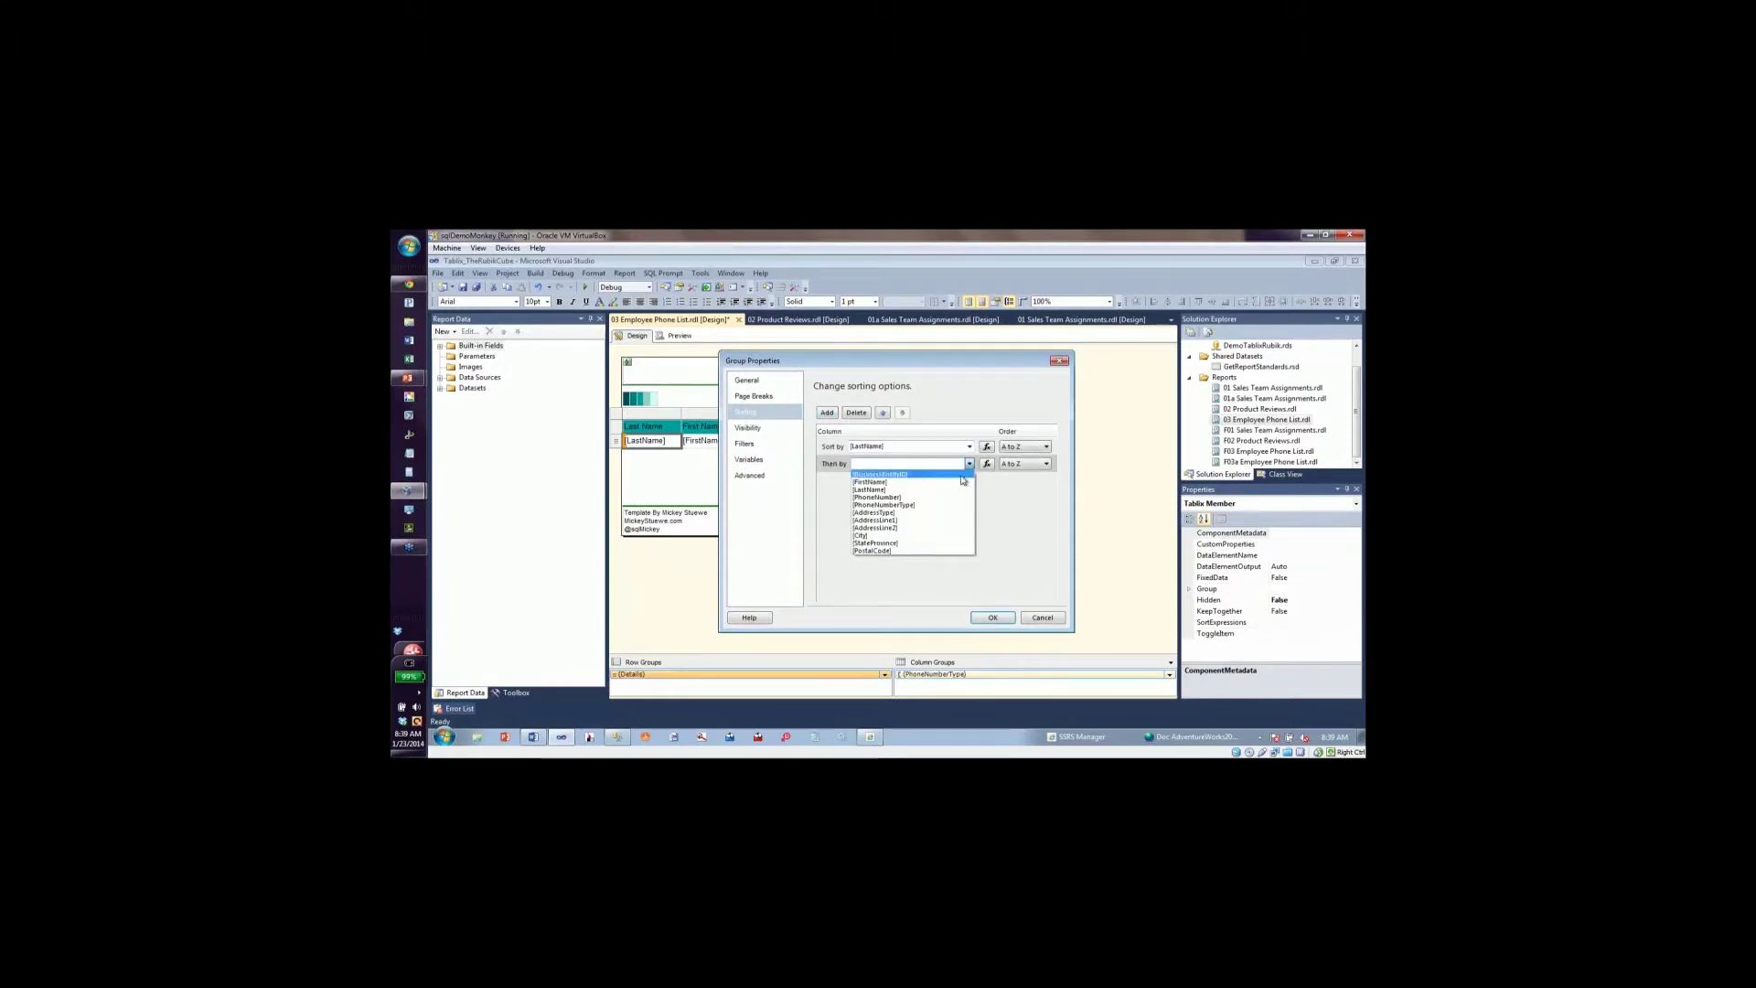
pyautogui.click(963, 482)
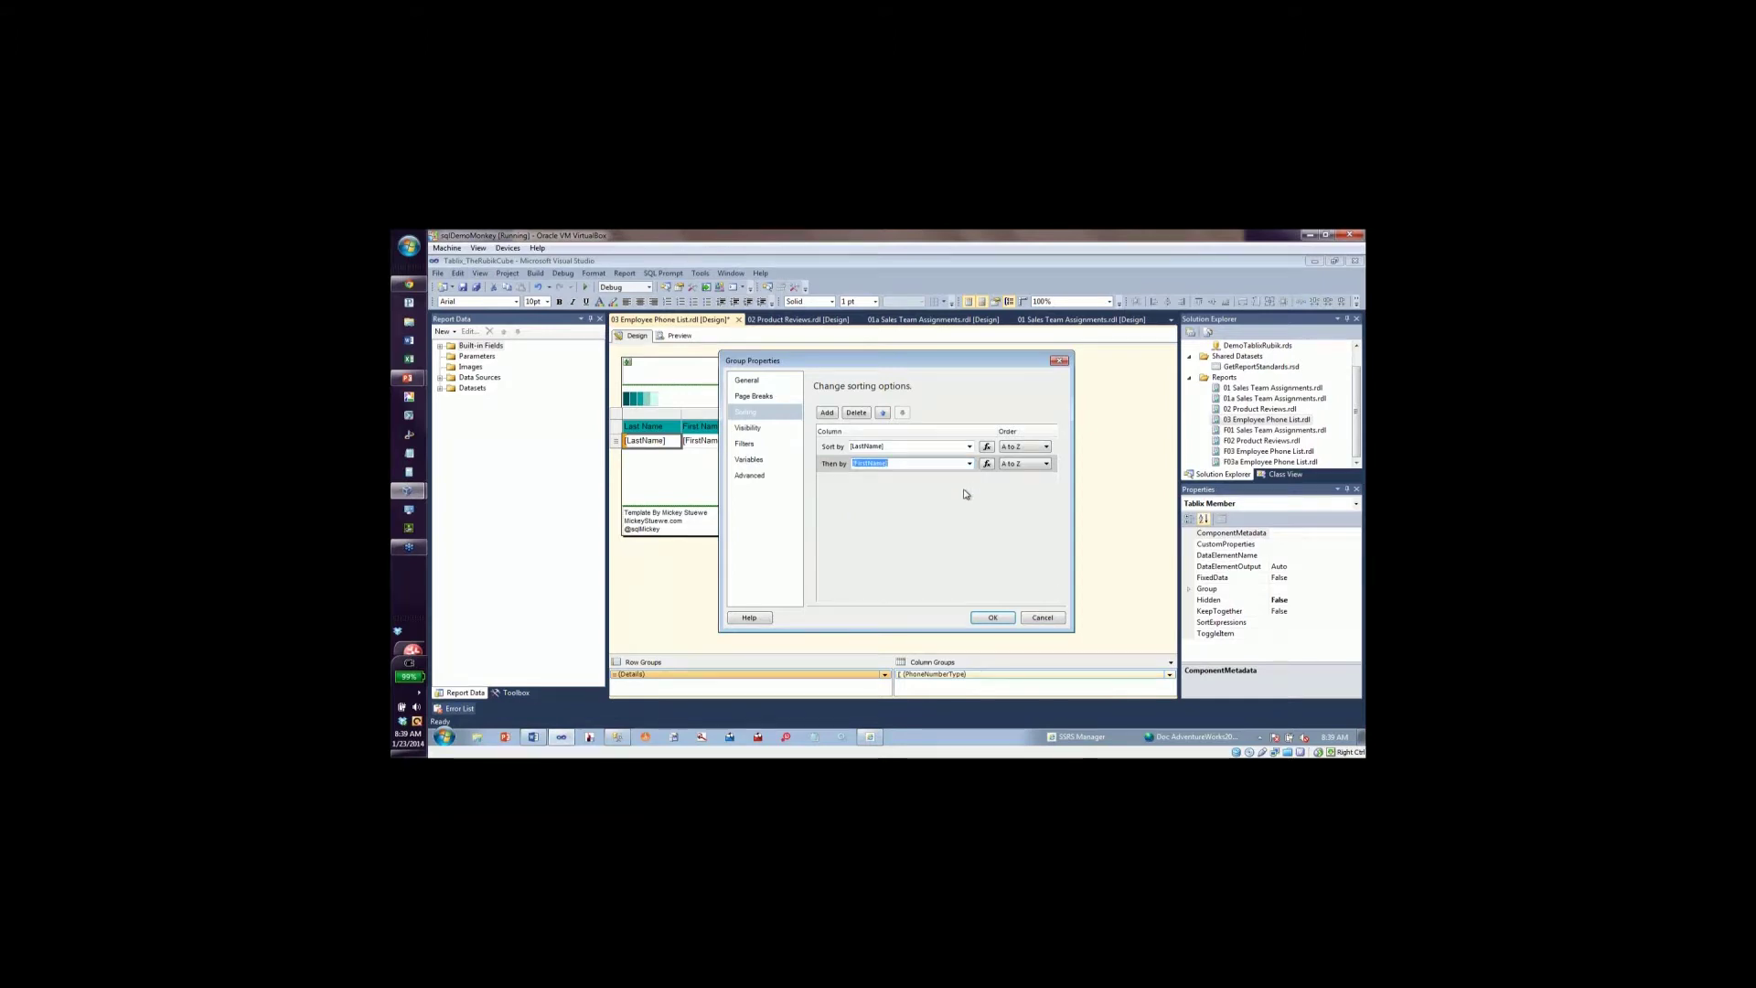
pyautogui.click(826, 413)
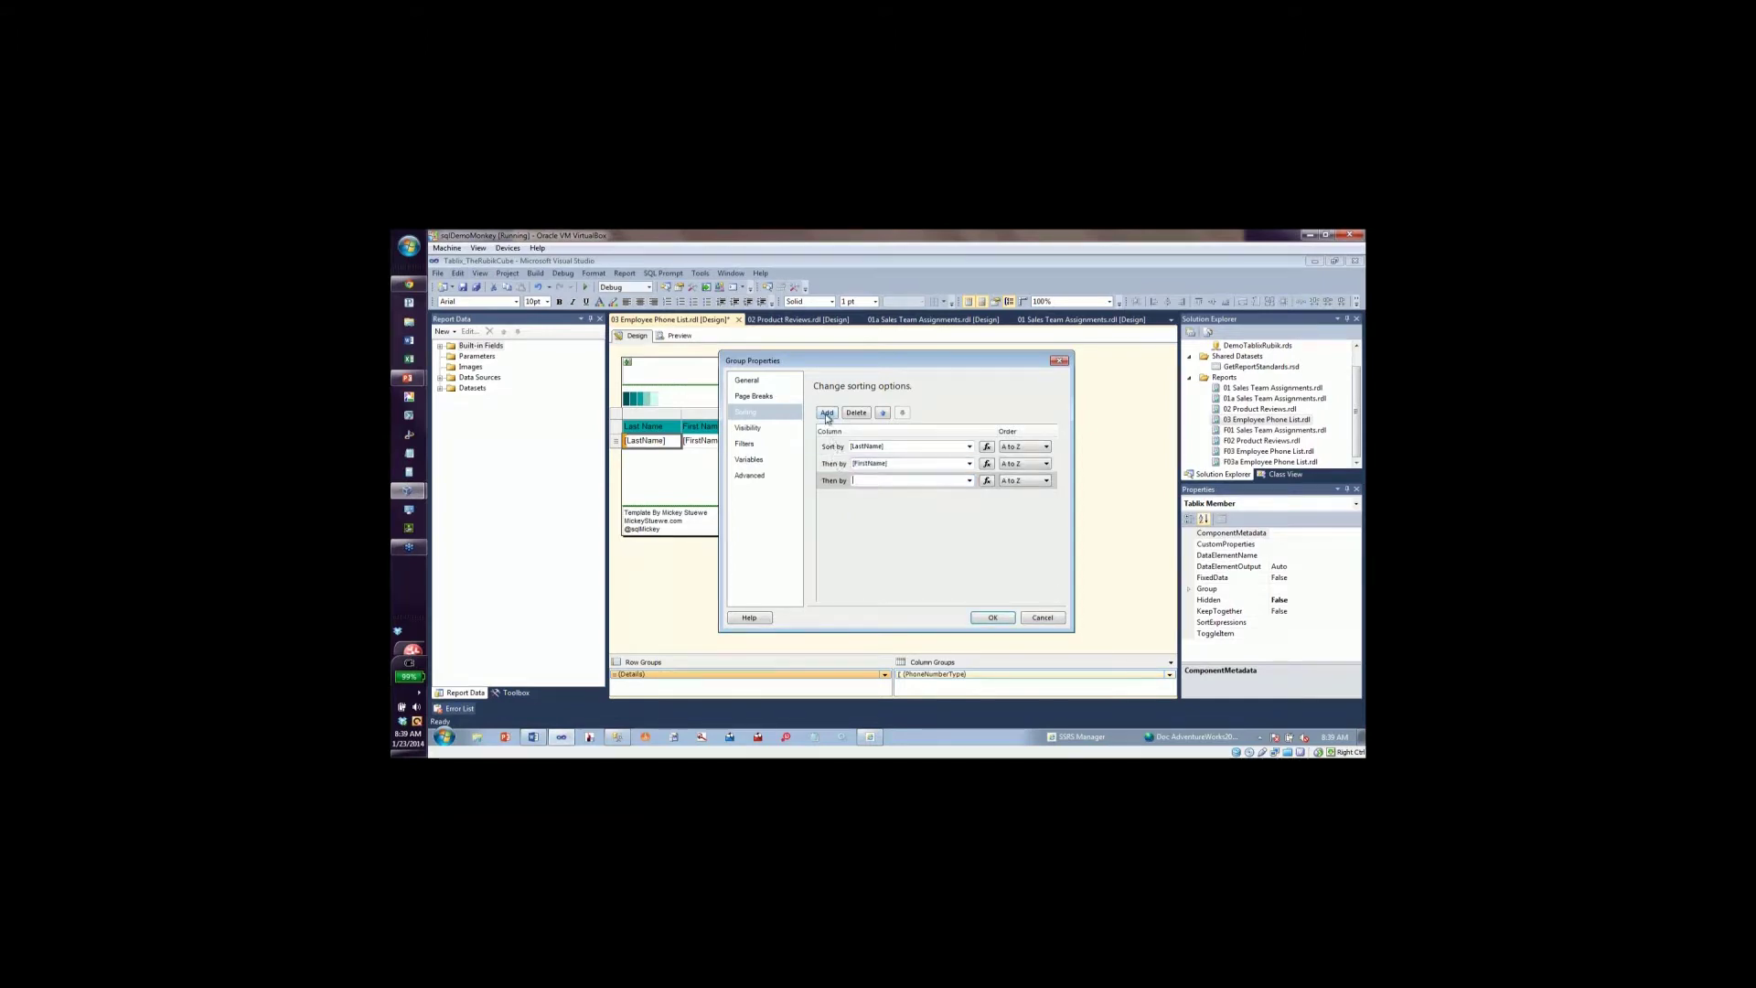
pyautogui.click(969, 481)
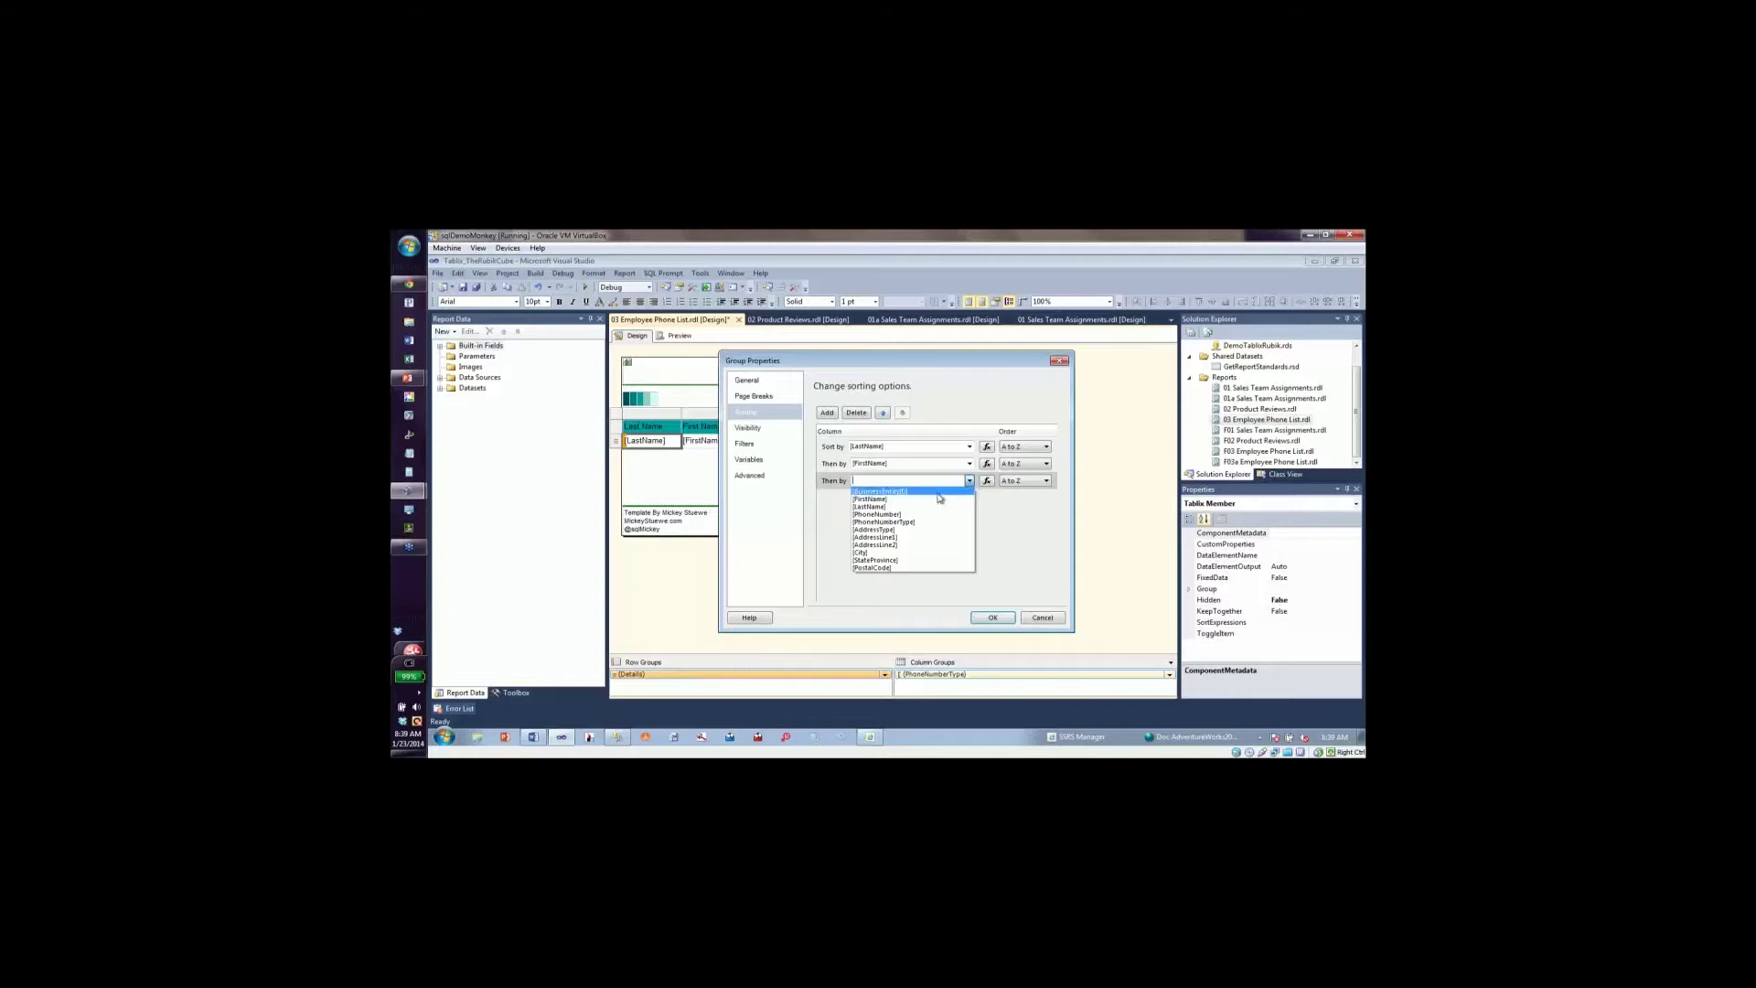
pyautogui.click(939, 494)
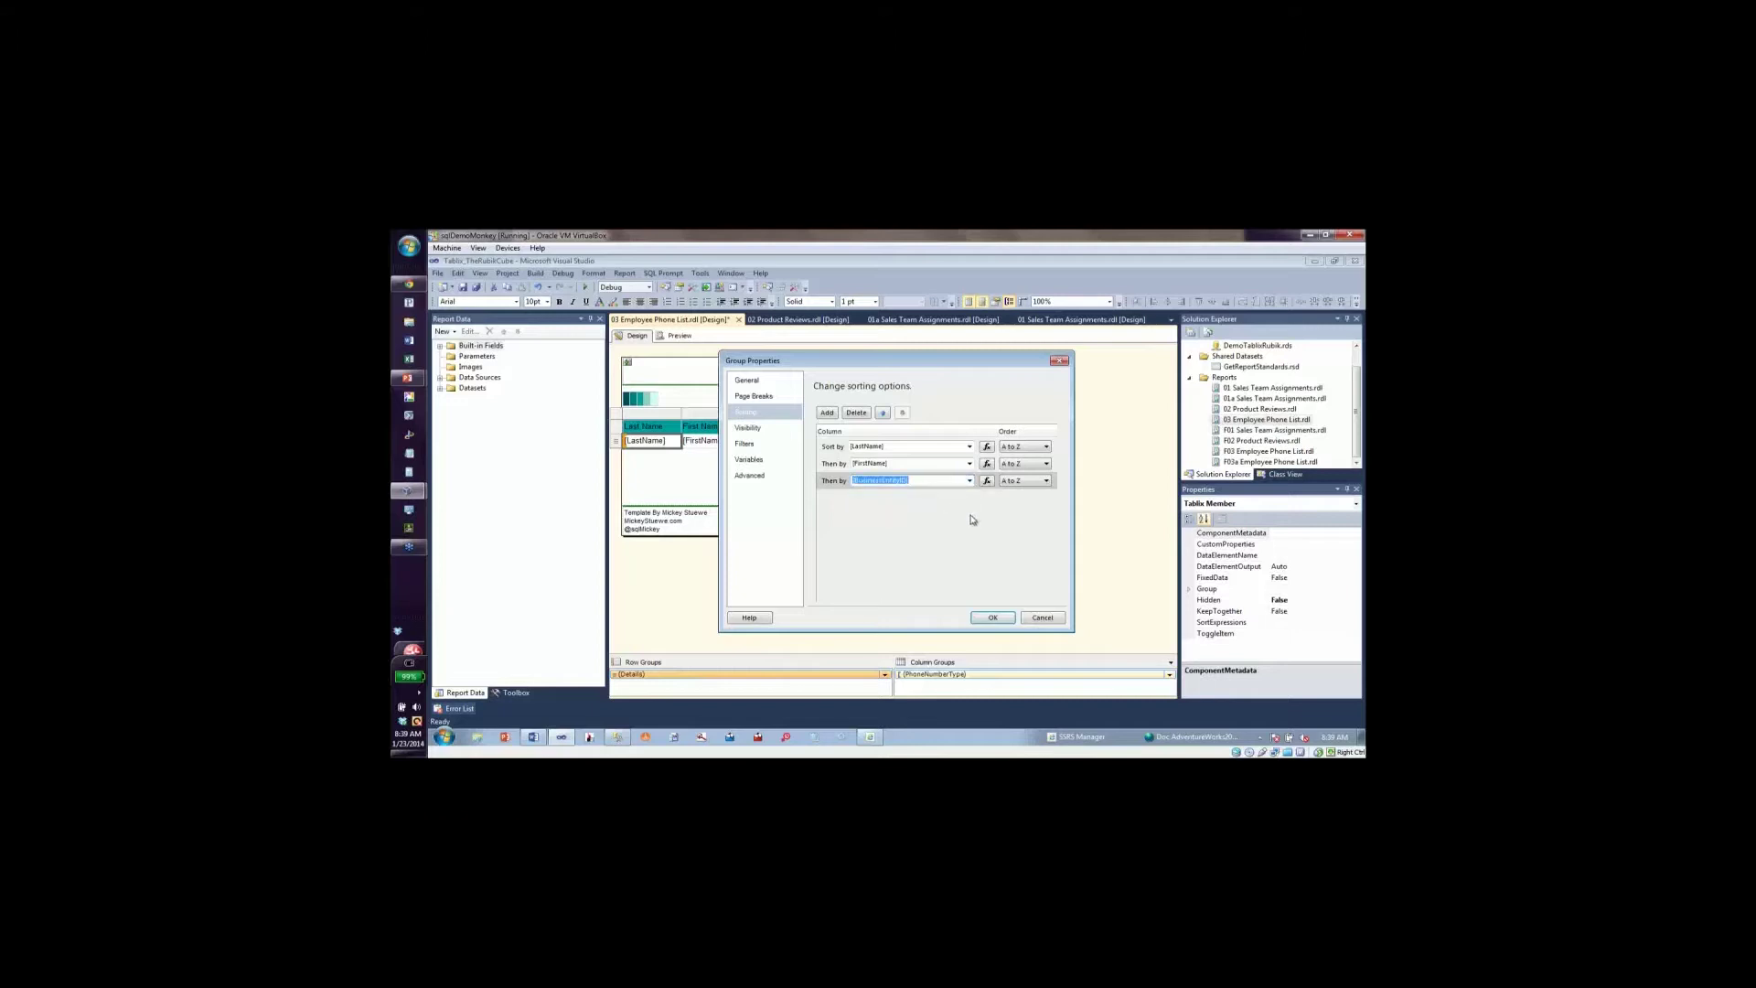
pyautogui.click(992, 617)
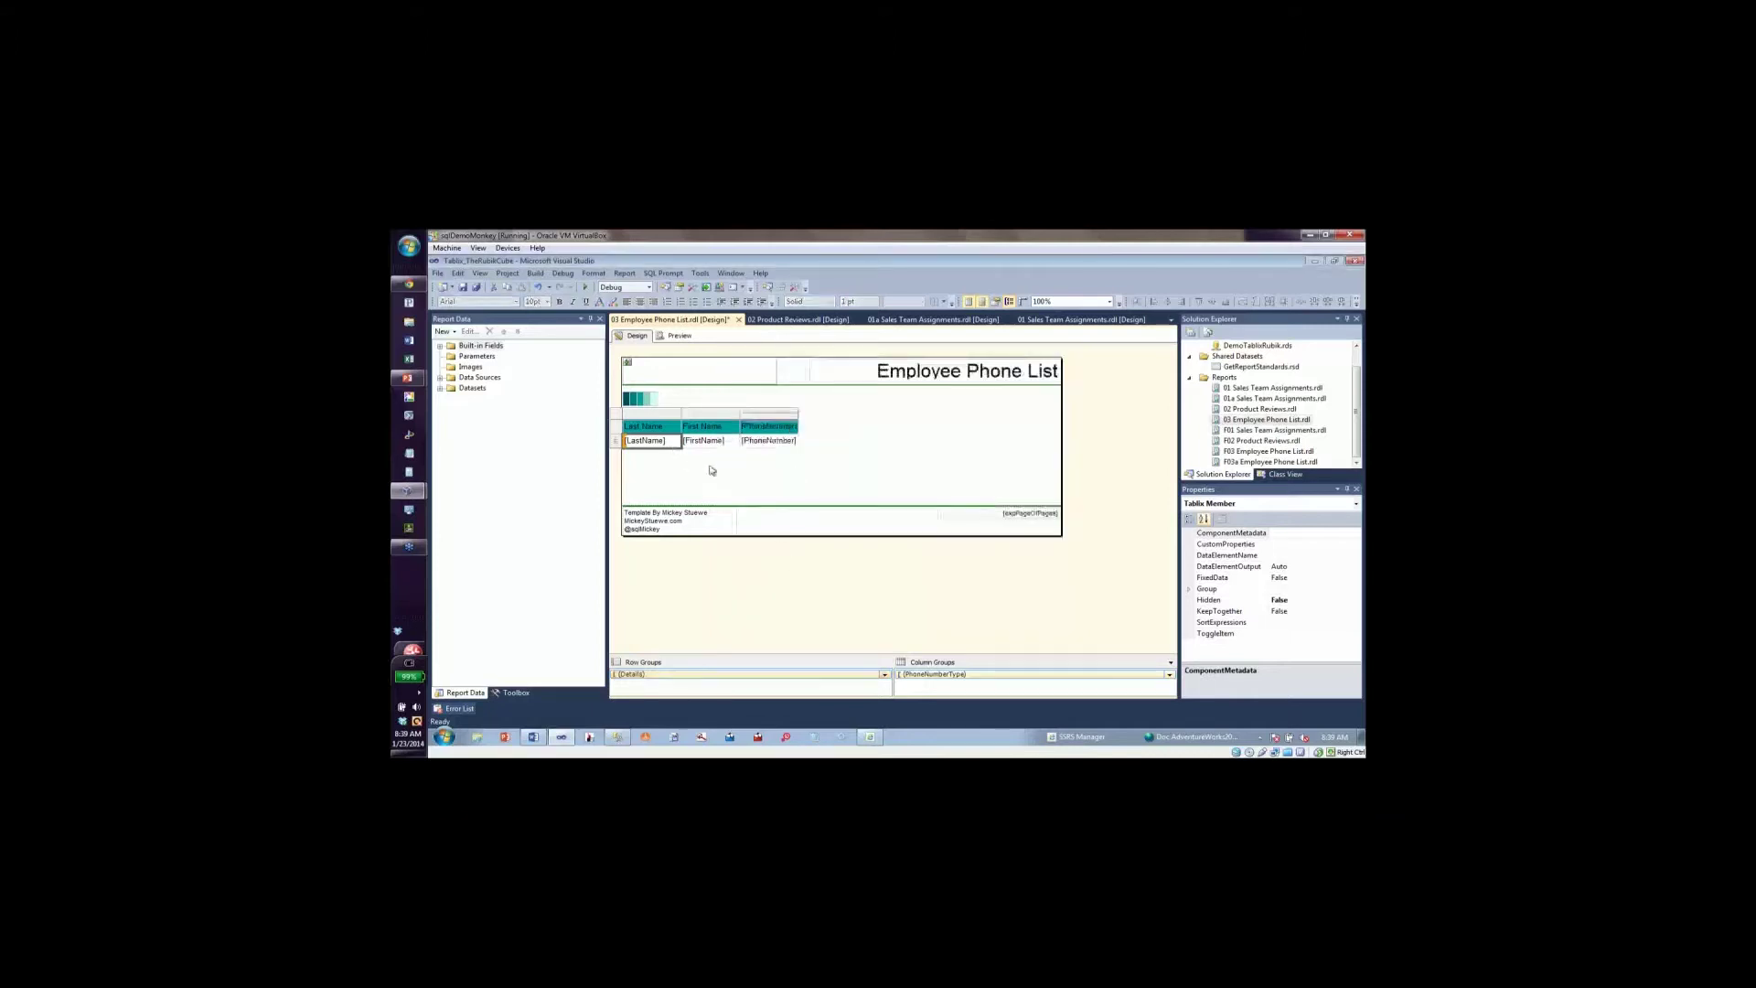
pyautogui.click(668, 337)
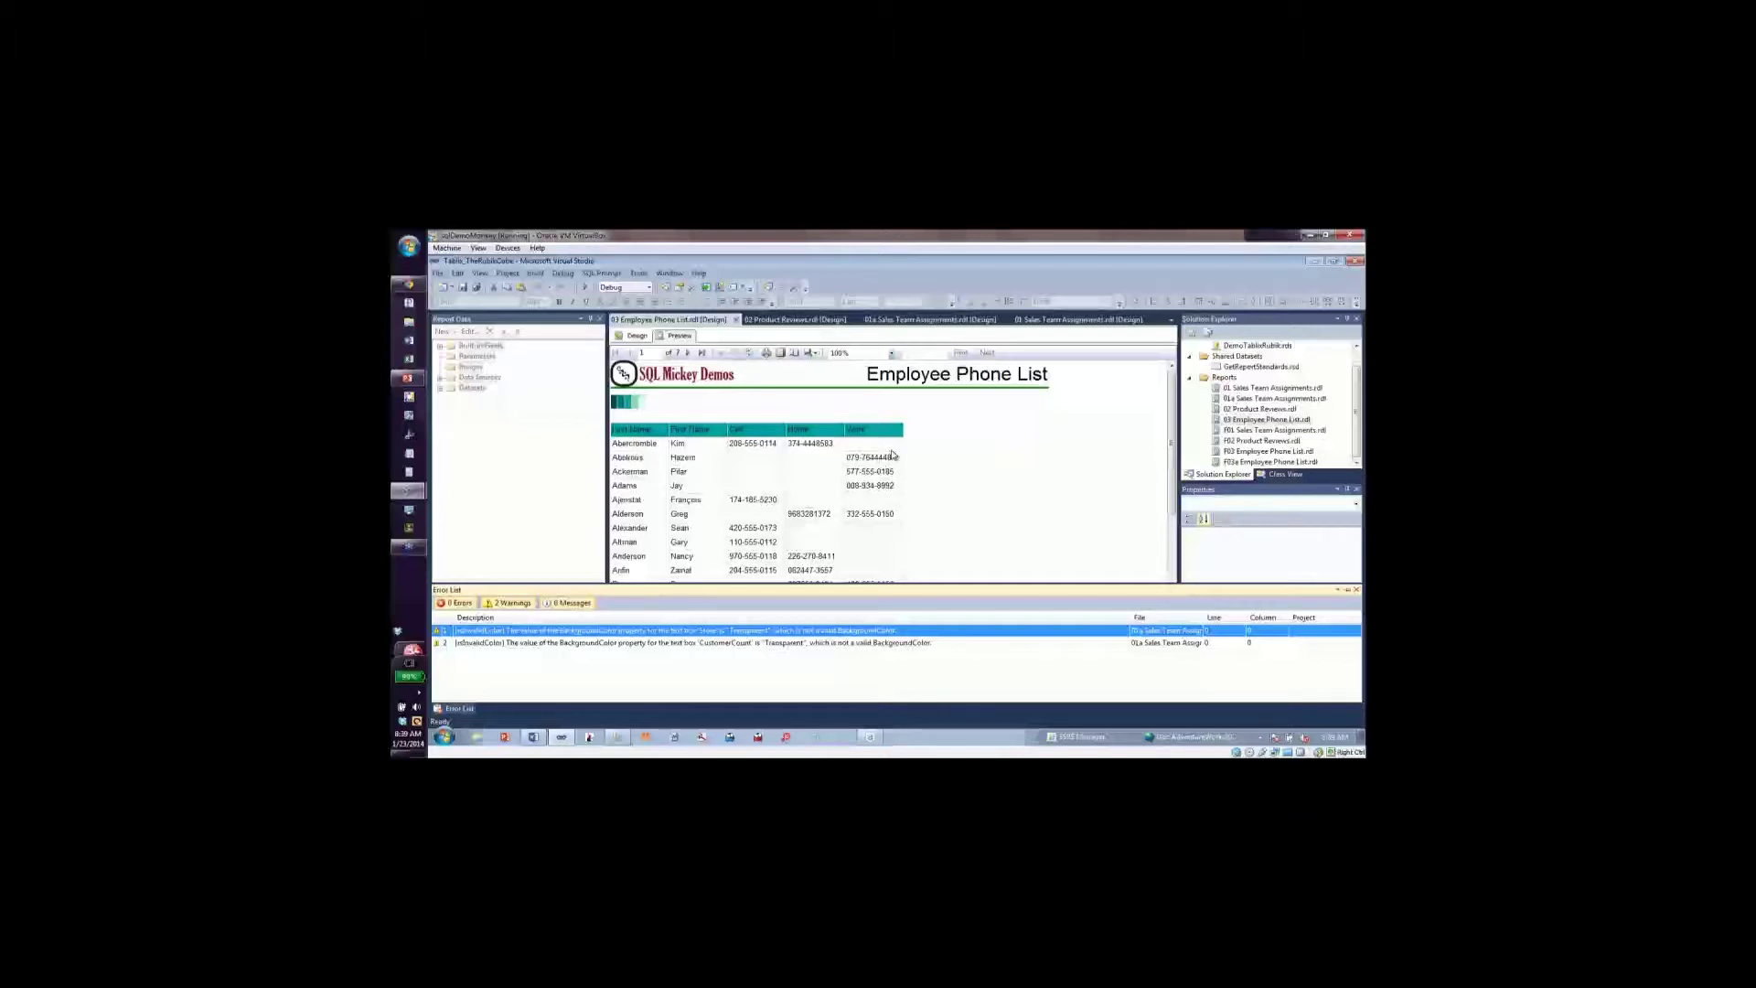
# Switch to SQL Server Management Studio and run the script adding the 'Cell 2' phone number type with ID 4 and one matching employee phone record.
pyautogui.click(622, 738)
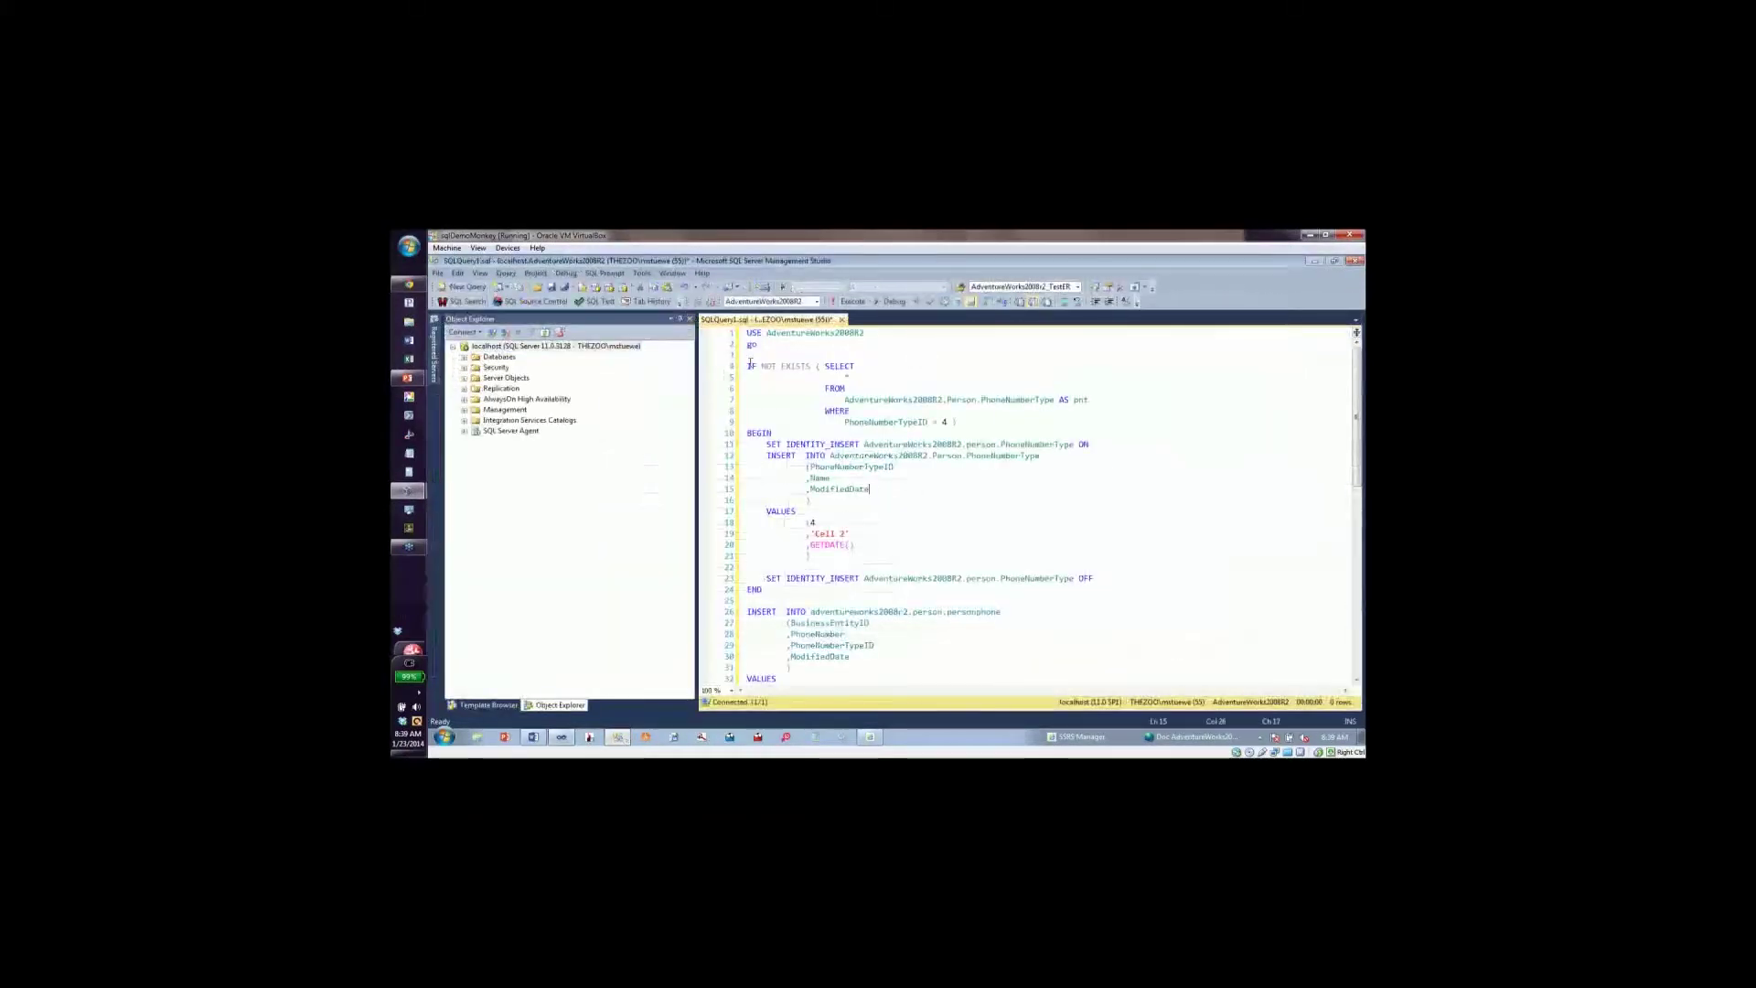
pyautogui.moveTo(748, 366); pyautogui.dragTo(956, 423)
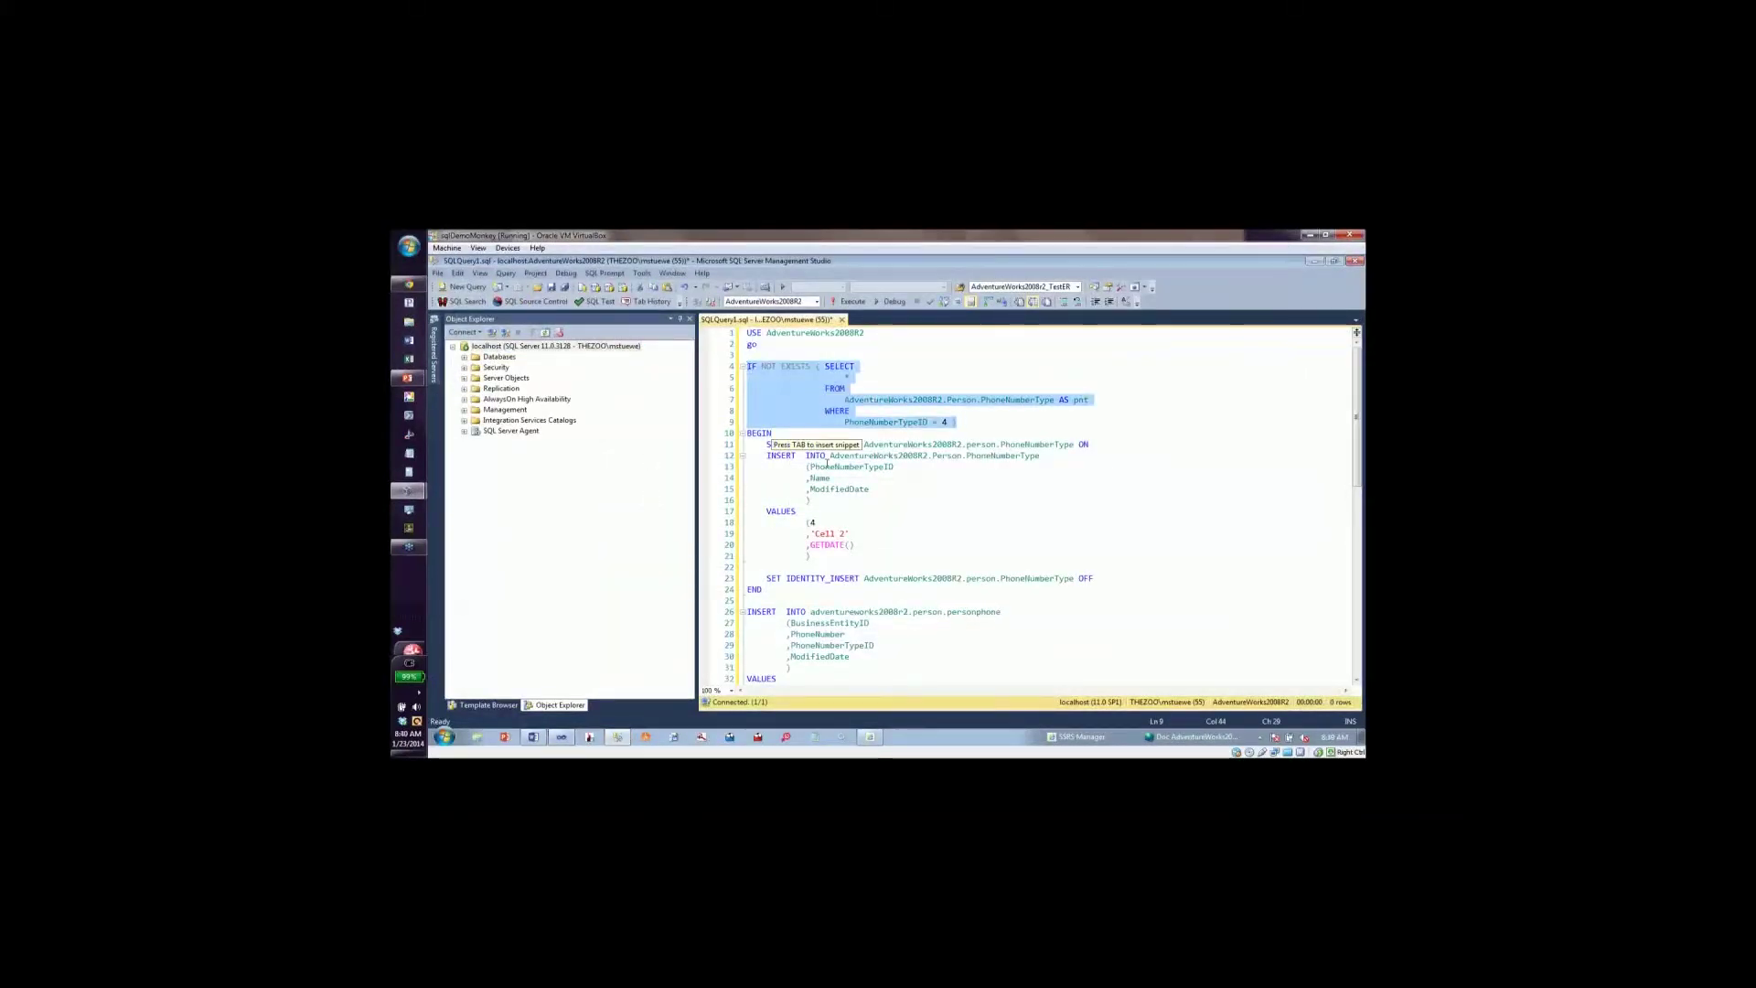
pyautogui.click(776, 467)
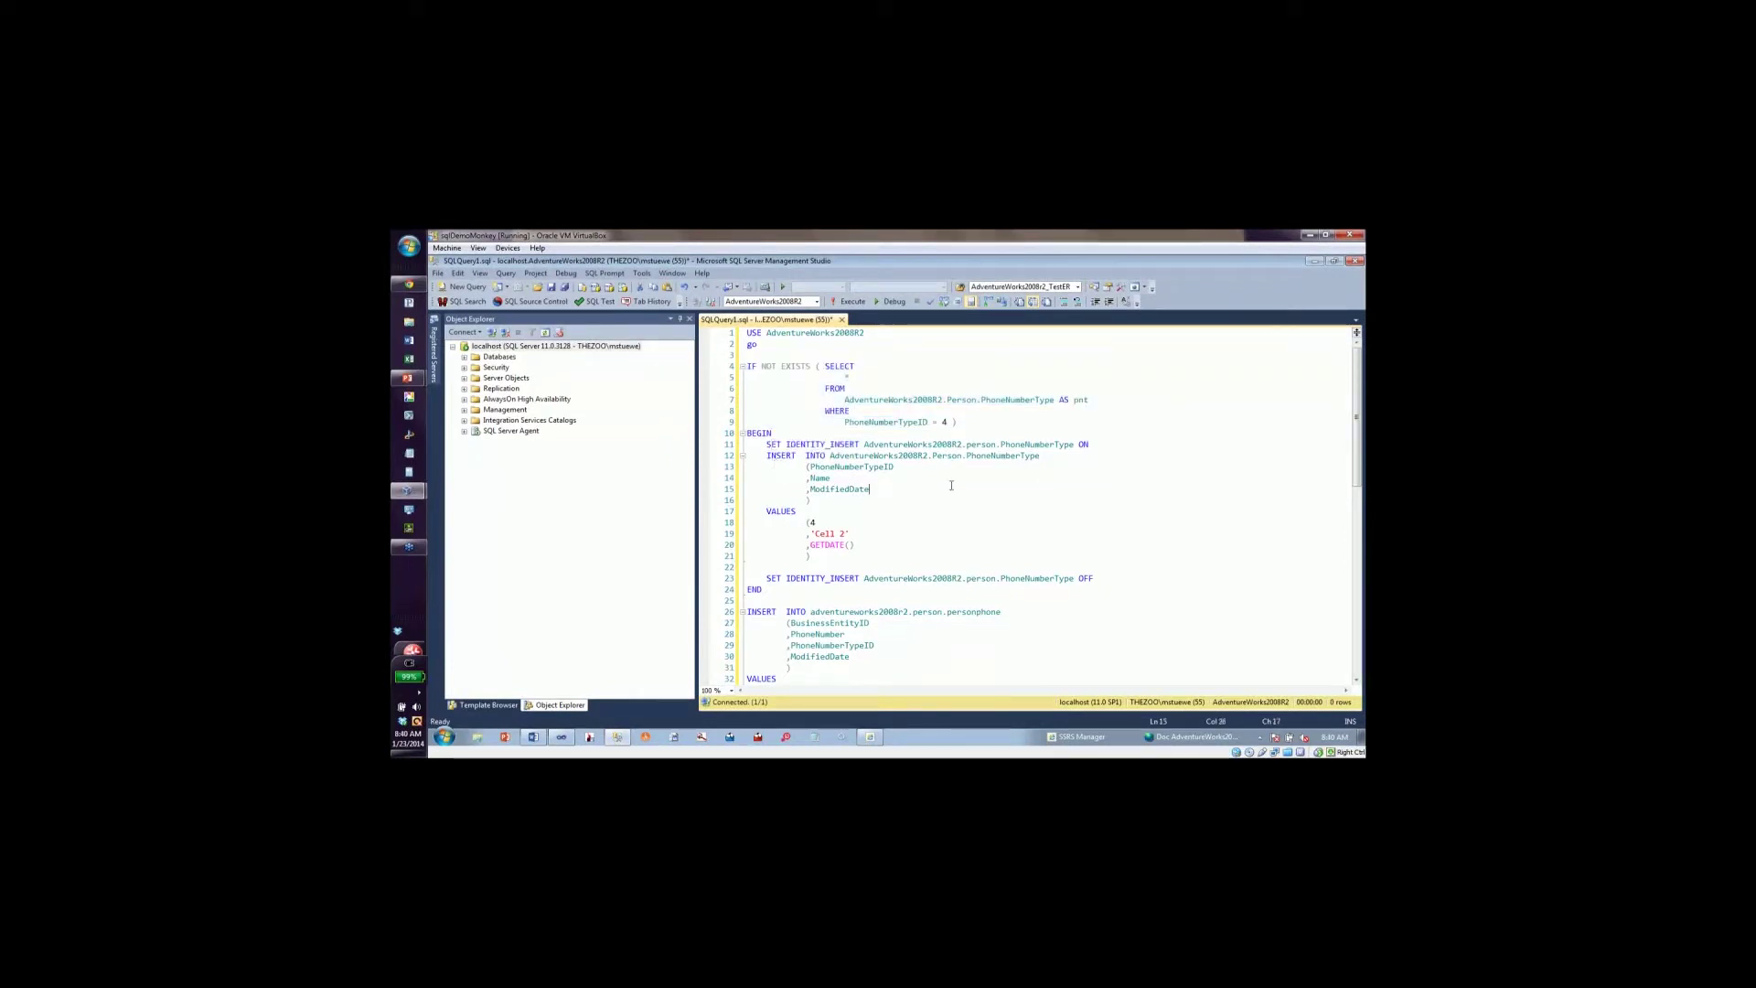
pyautogui.scroll(-3, 951, 512)
pyautogui.click(835, 622)
pyautogui.moveTo(835, 622); pyautogui.dragTo(766, 590)
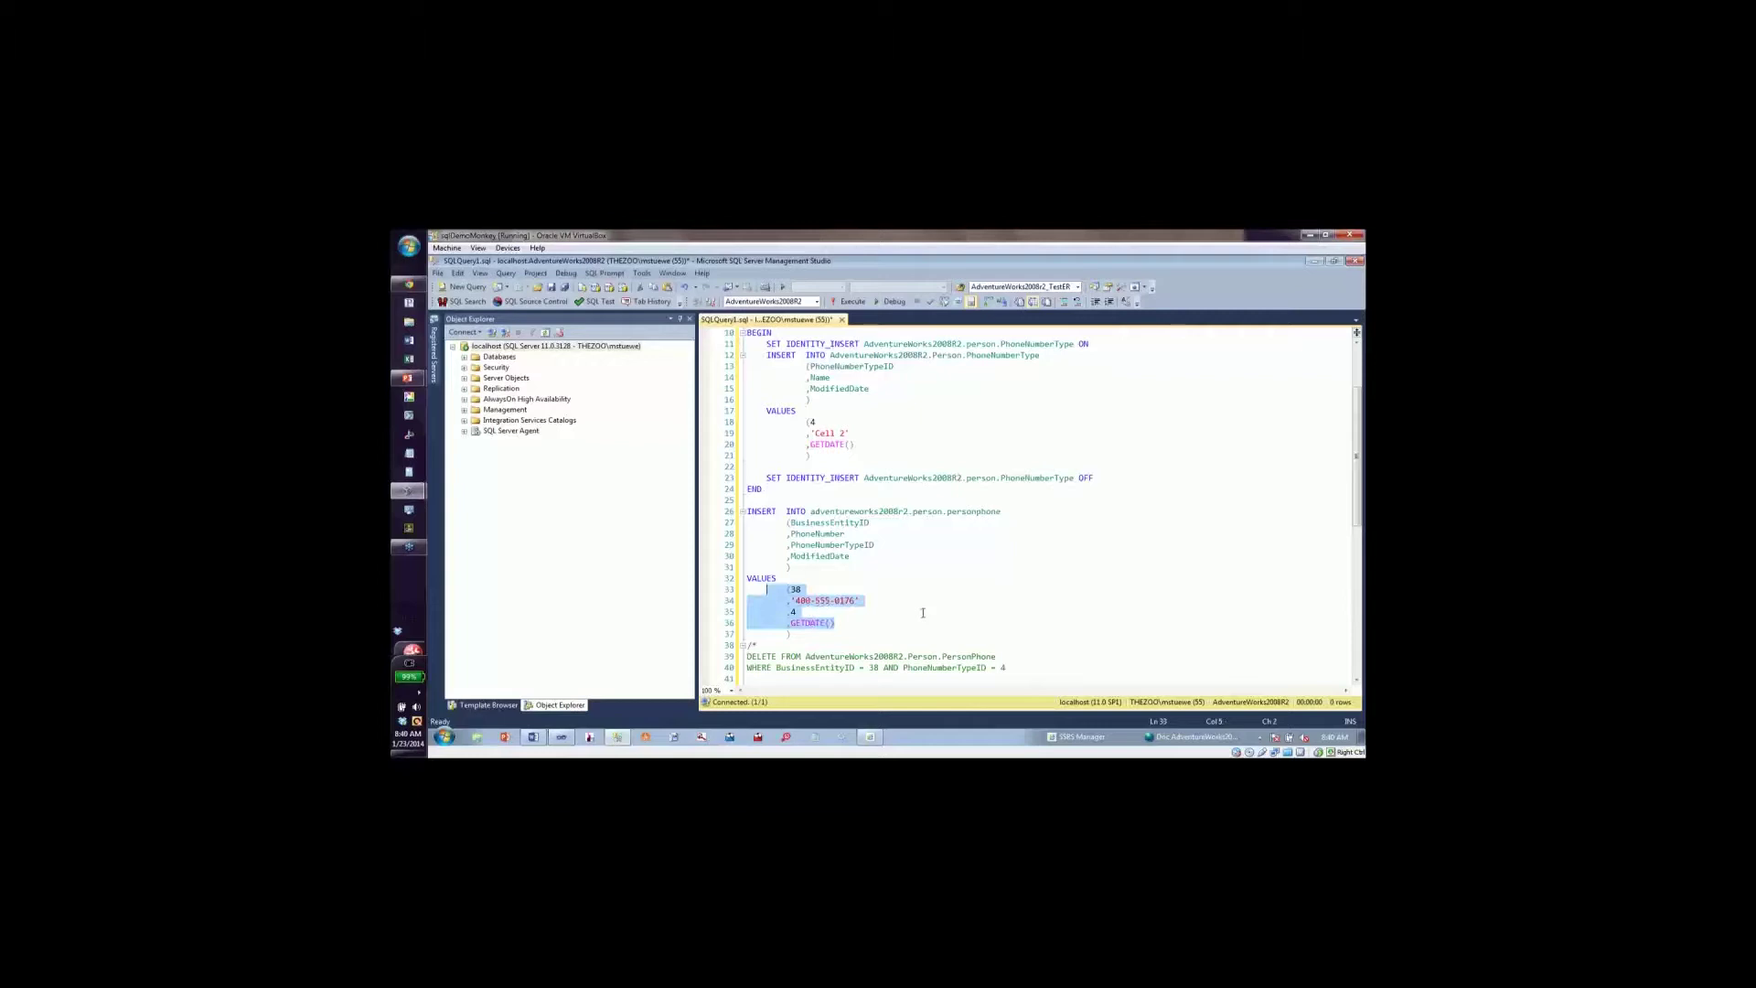
pyautogui.click(922, 613)
pyautogui.press('F5')
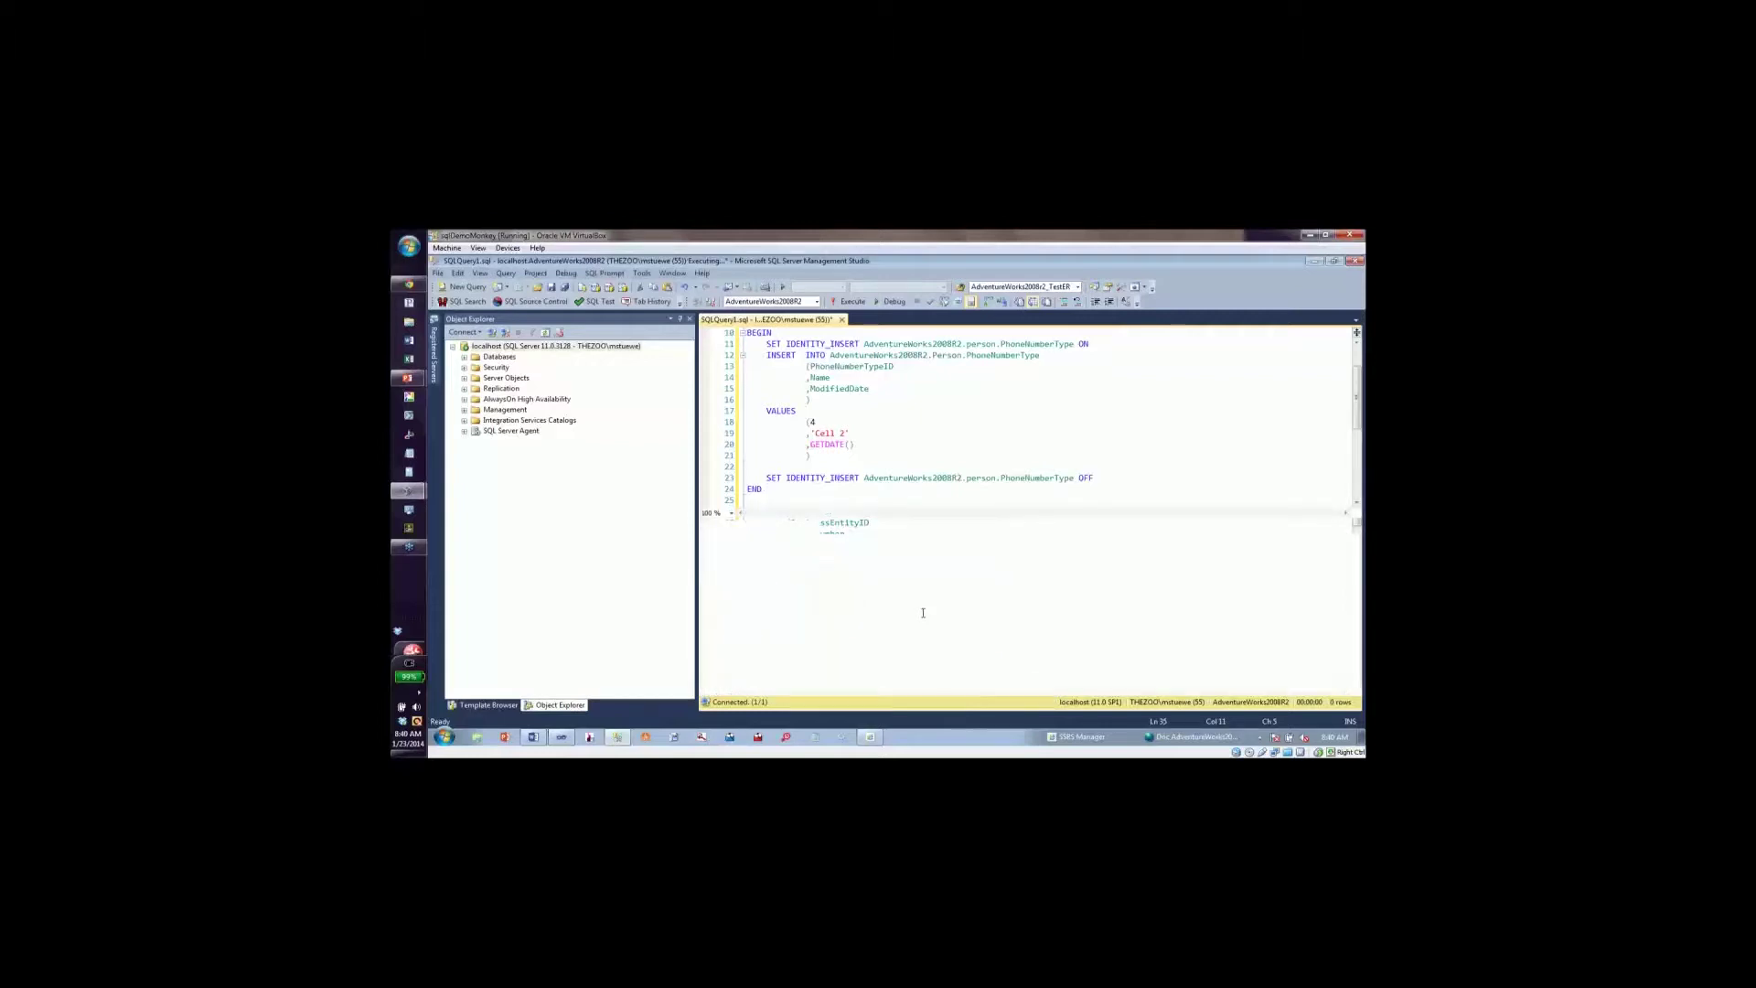
# Switch back to Visual Studio and refresh the Employee Phone List preview, returning to the report design after checking it.
pyautogui.click(562, 737)
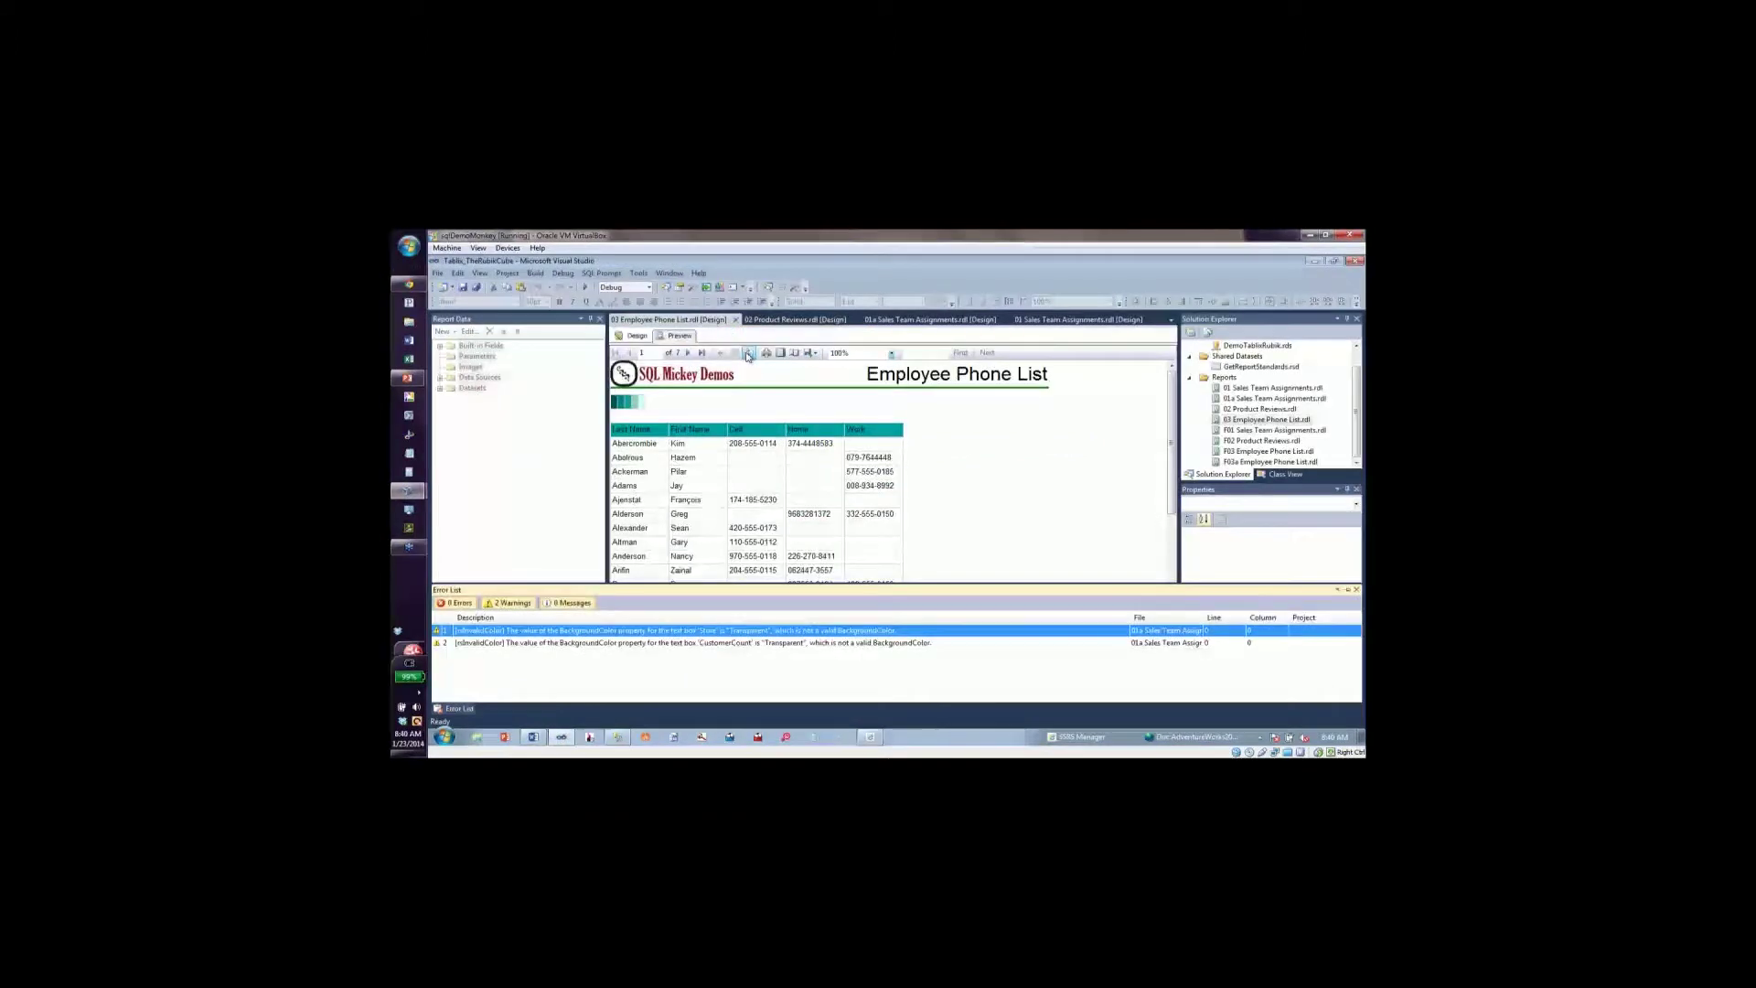
pyautogui.click(749, 354)
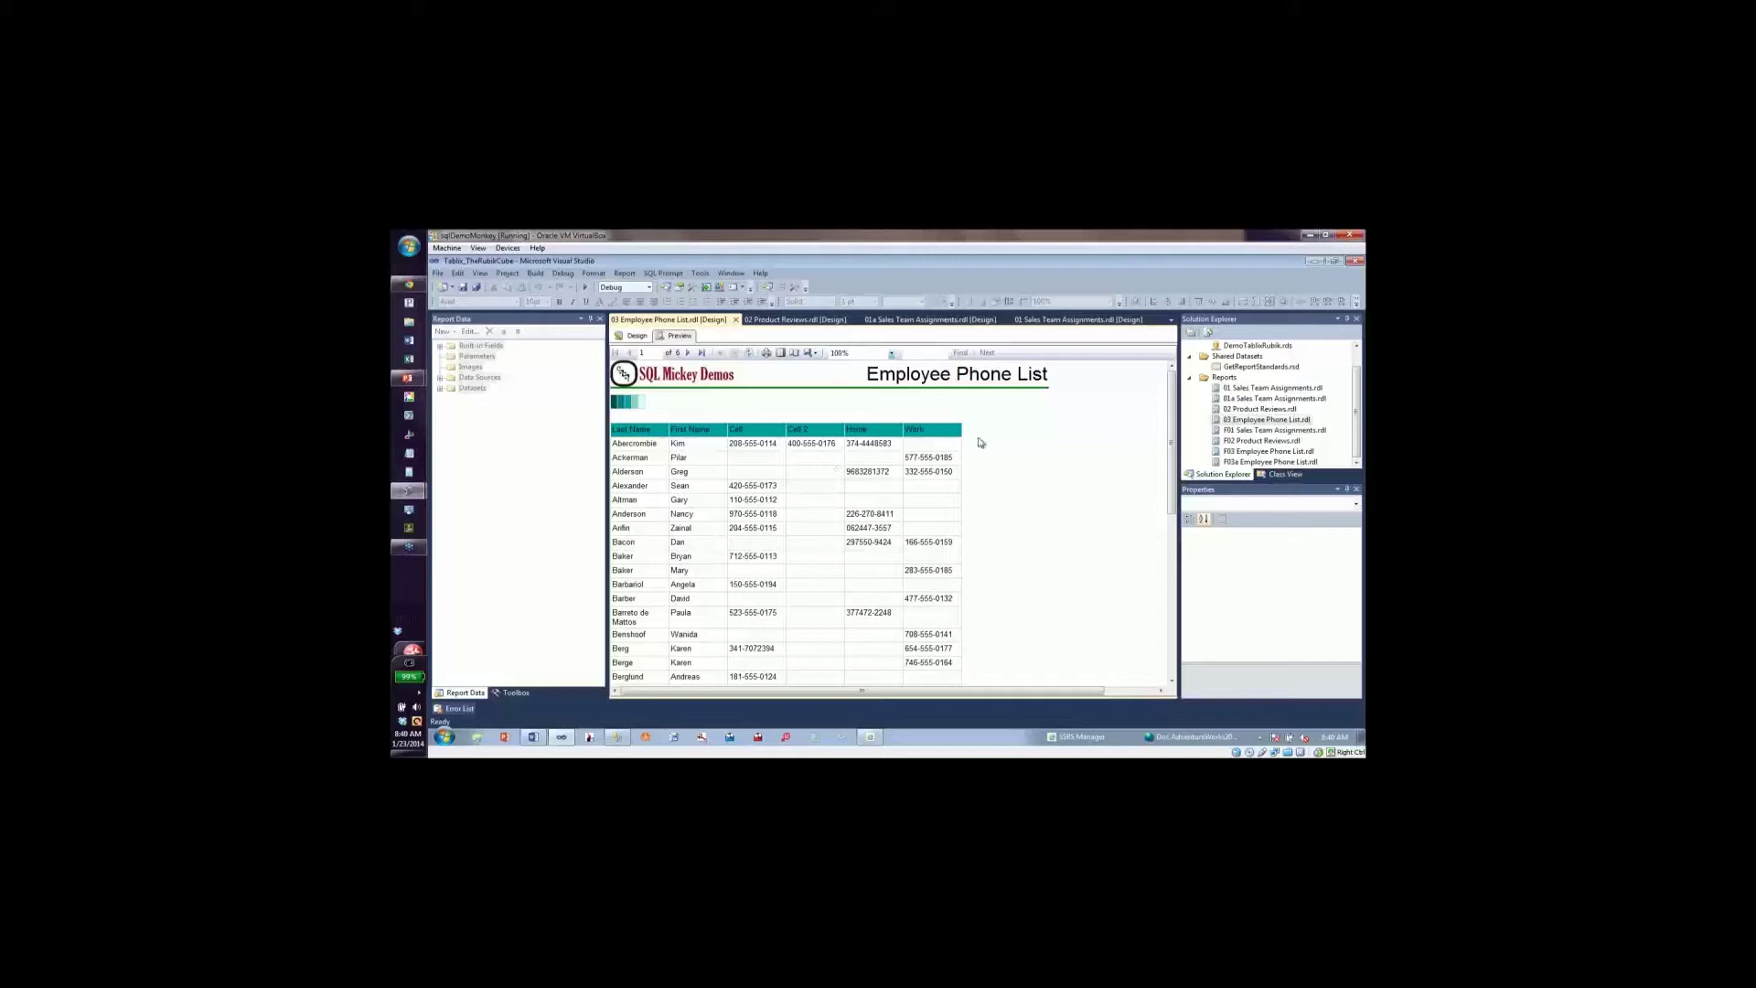
pyautogui.click(636, 335)
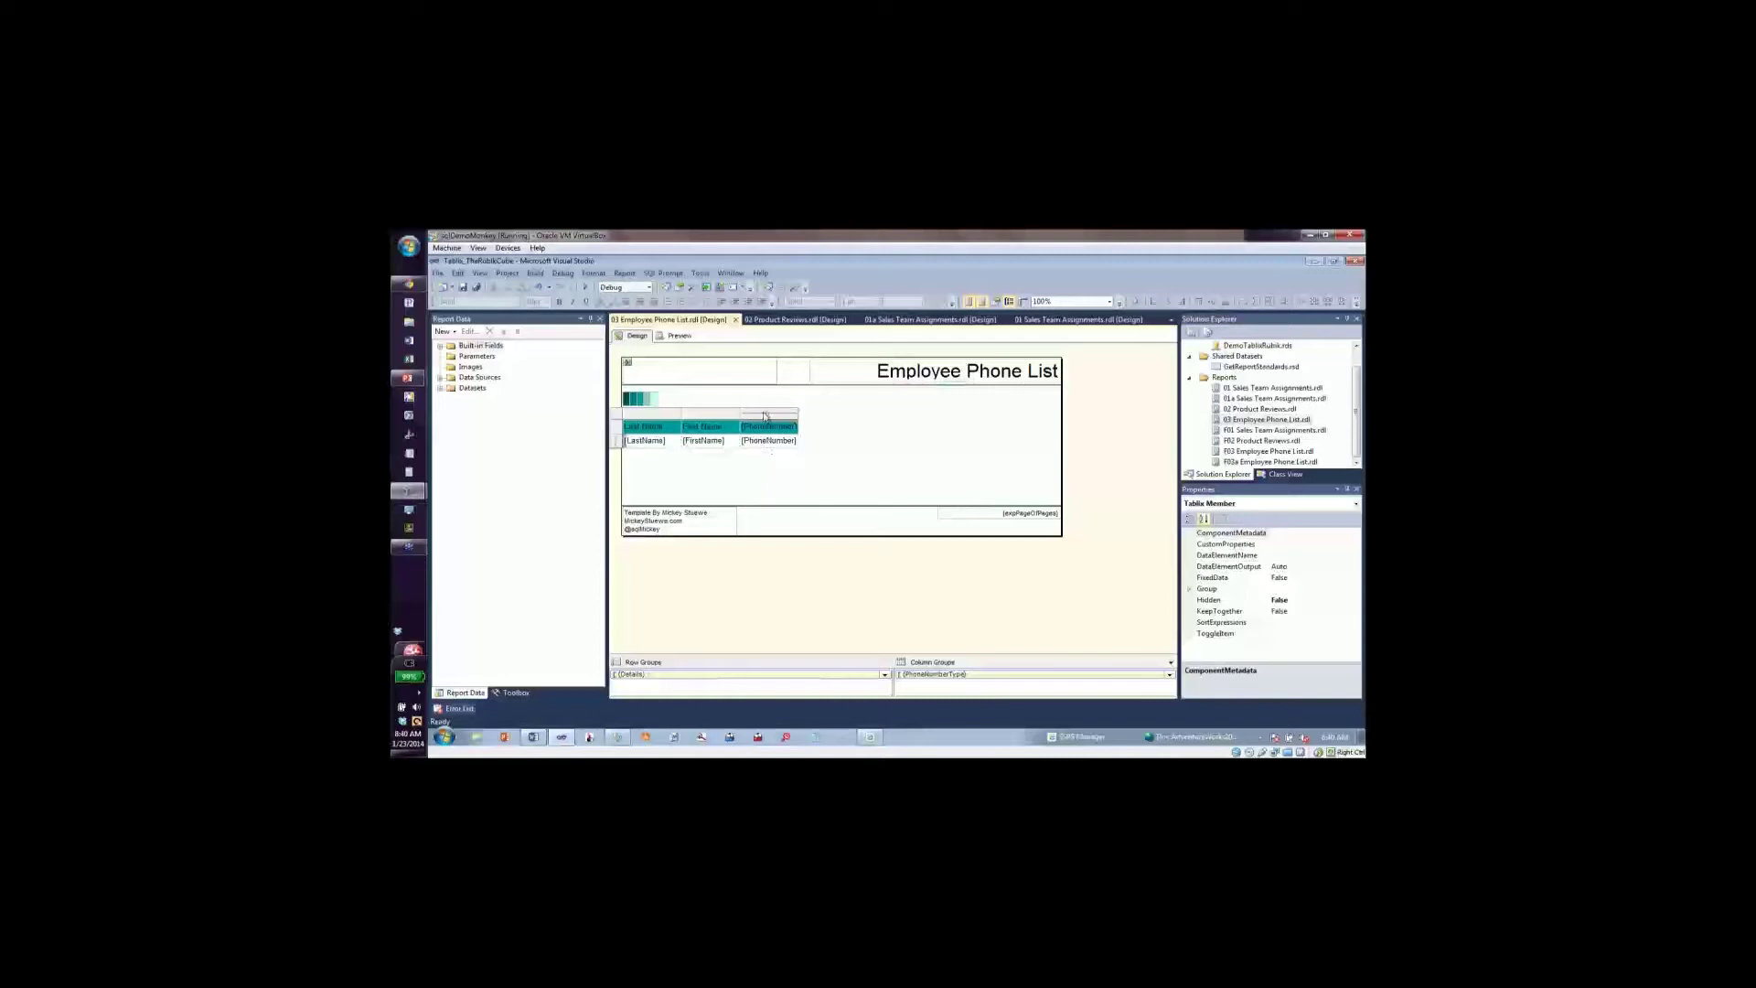
# Insert a column outside the PhoneNumberType group, to the right of the phone number column, and select its detail cell.
pyautogui.click(764, 415)
pyautogui.rightClick(765, 416)
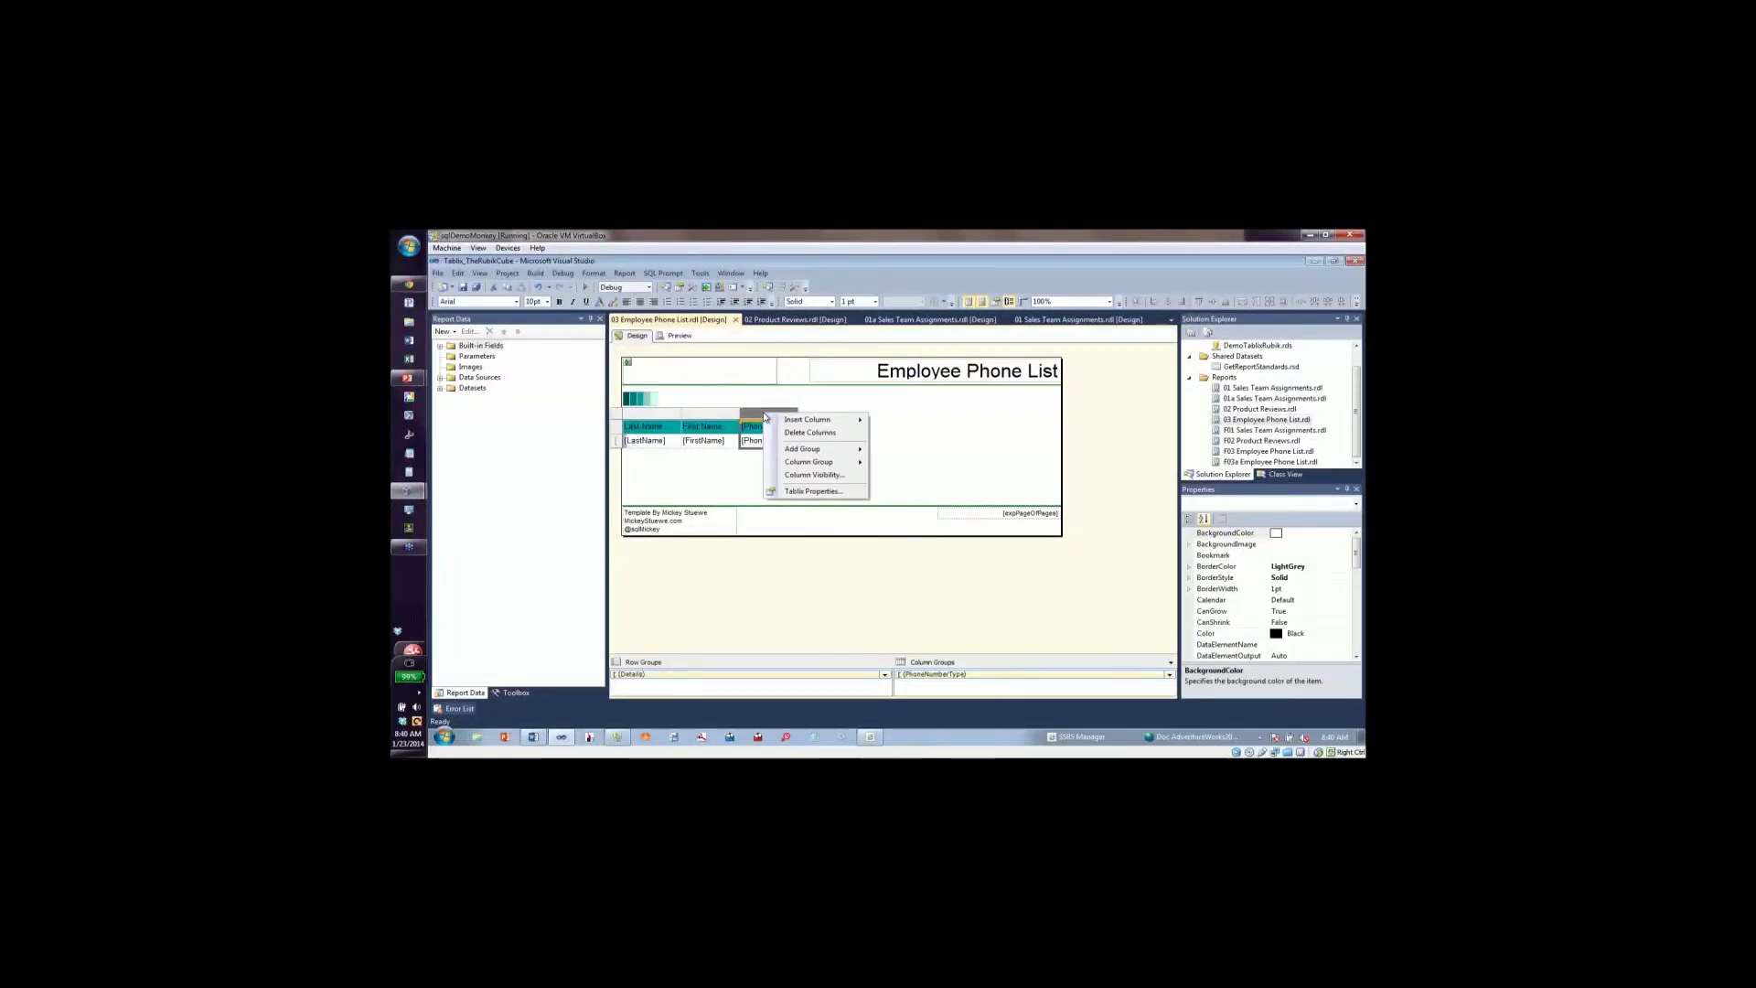
pyautogui.moveTo(795, 424)
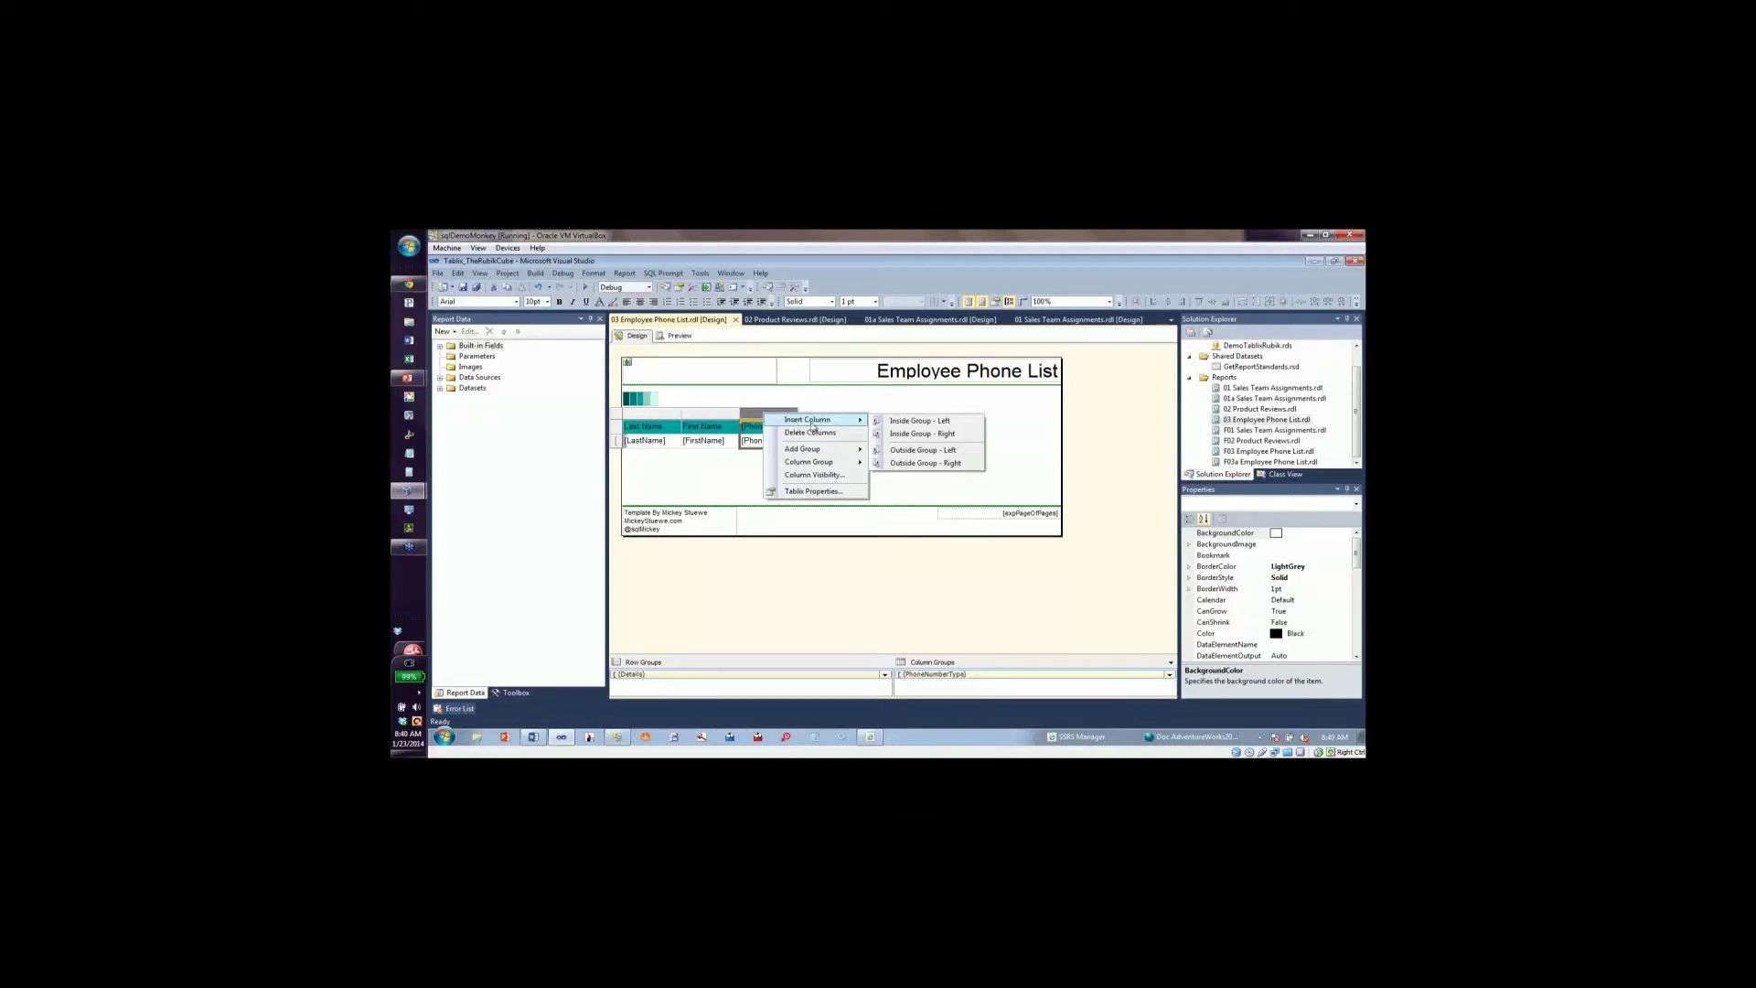
pyautogui.click(951, 465)
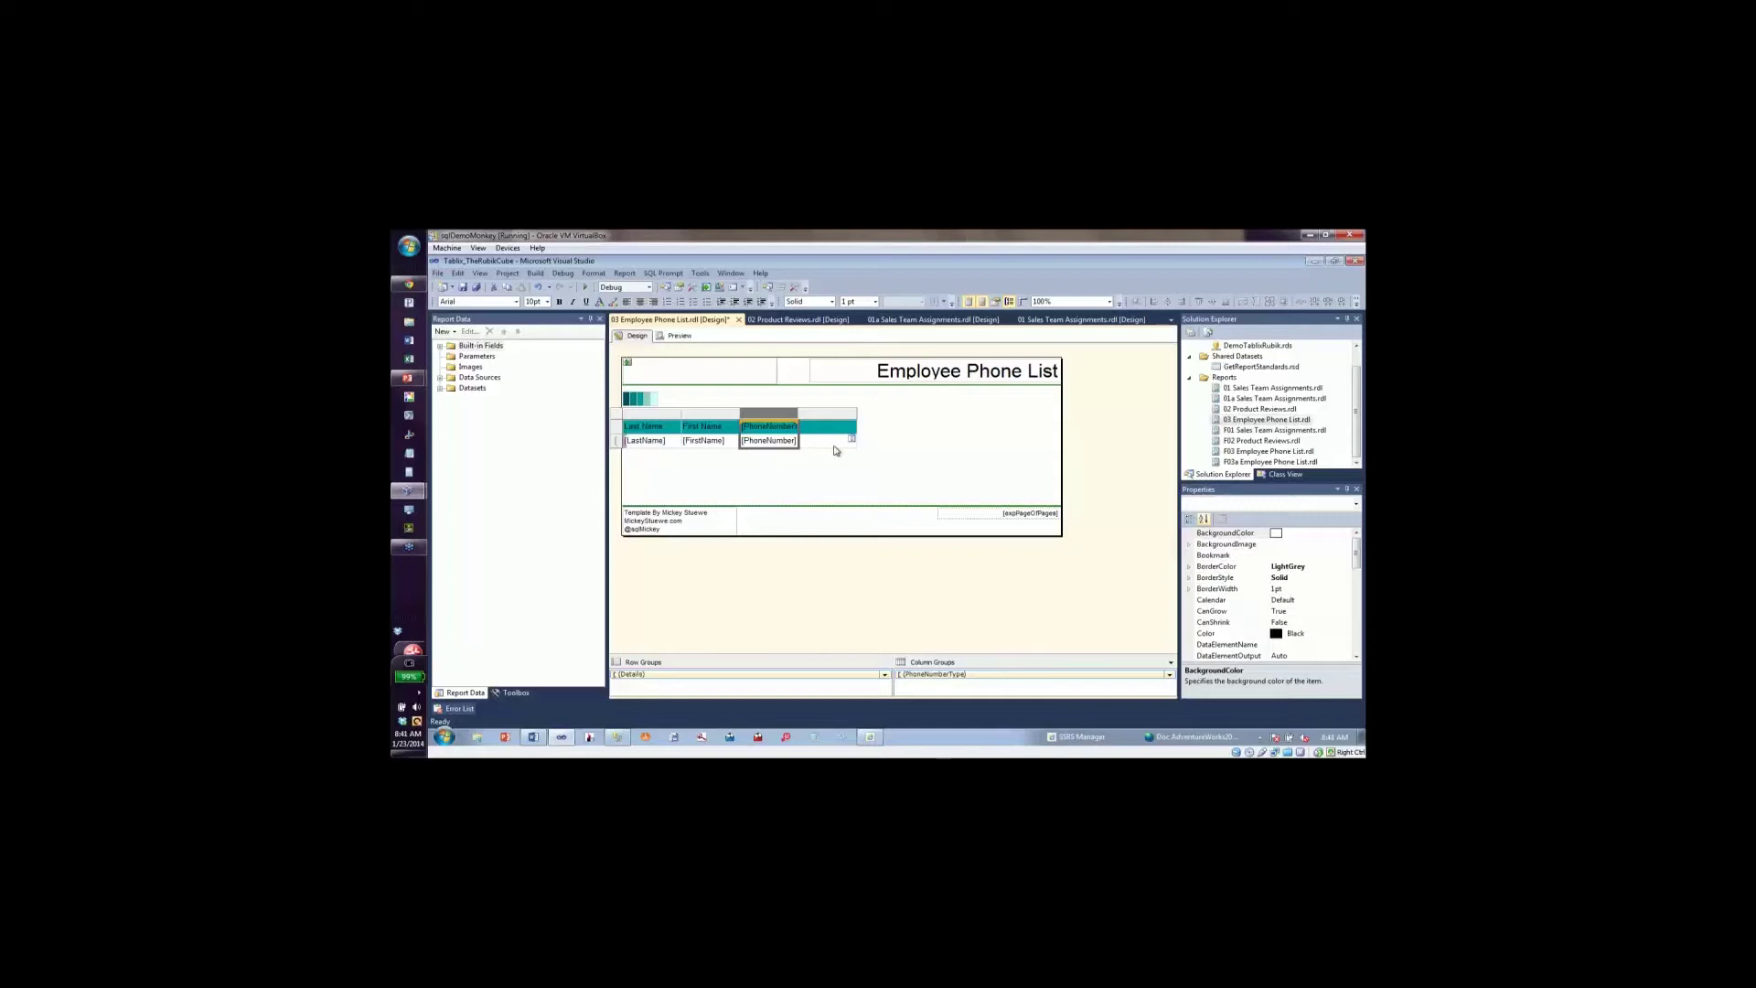
pyautogui.click(832, 443)
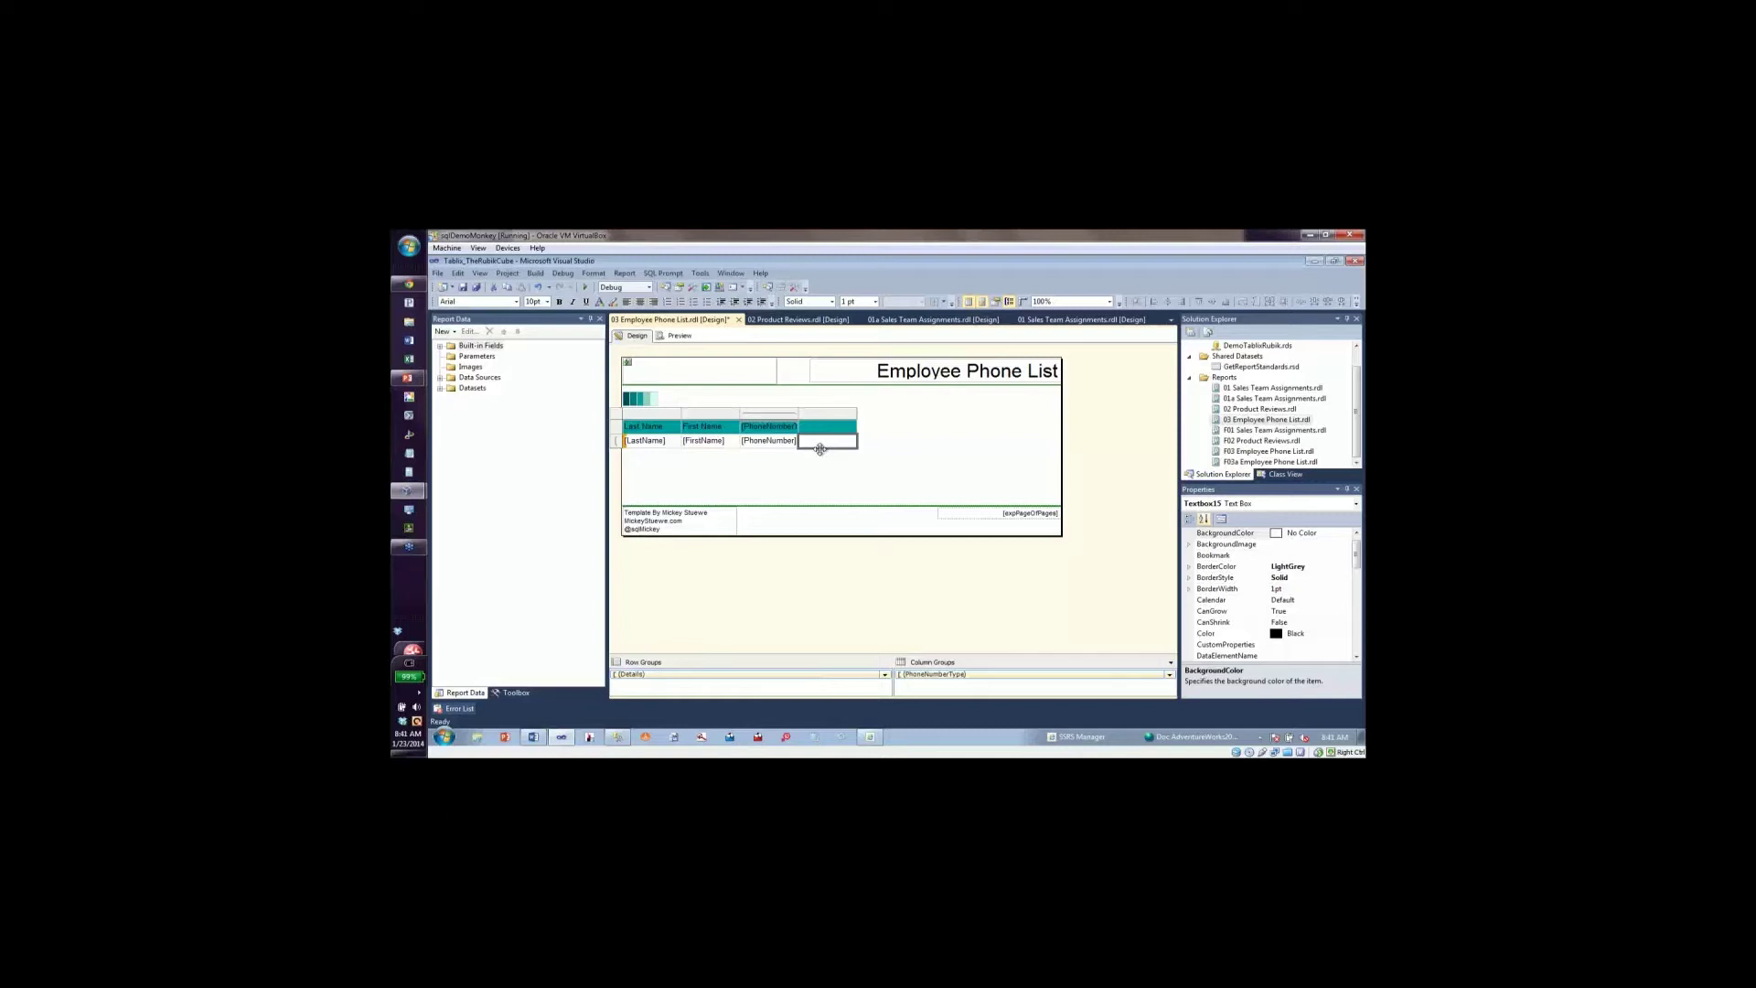
pyautogui.moveTo(825, 446)
# Place a List item in the blank area of the report body to the right of the phone table.
pyautogui.click(509, 694)
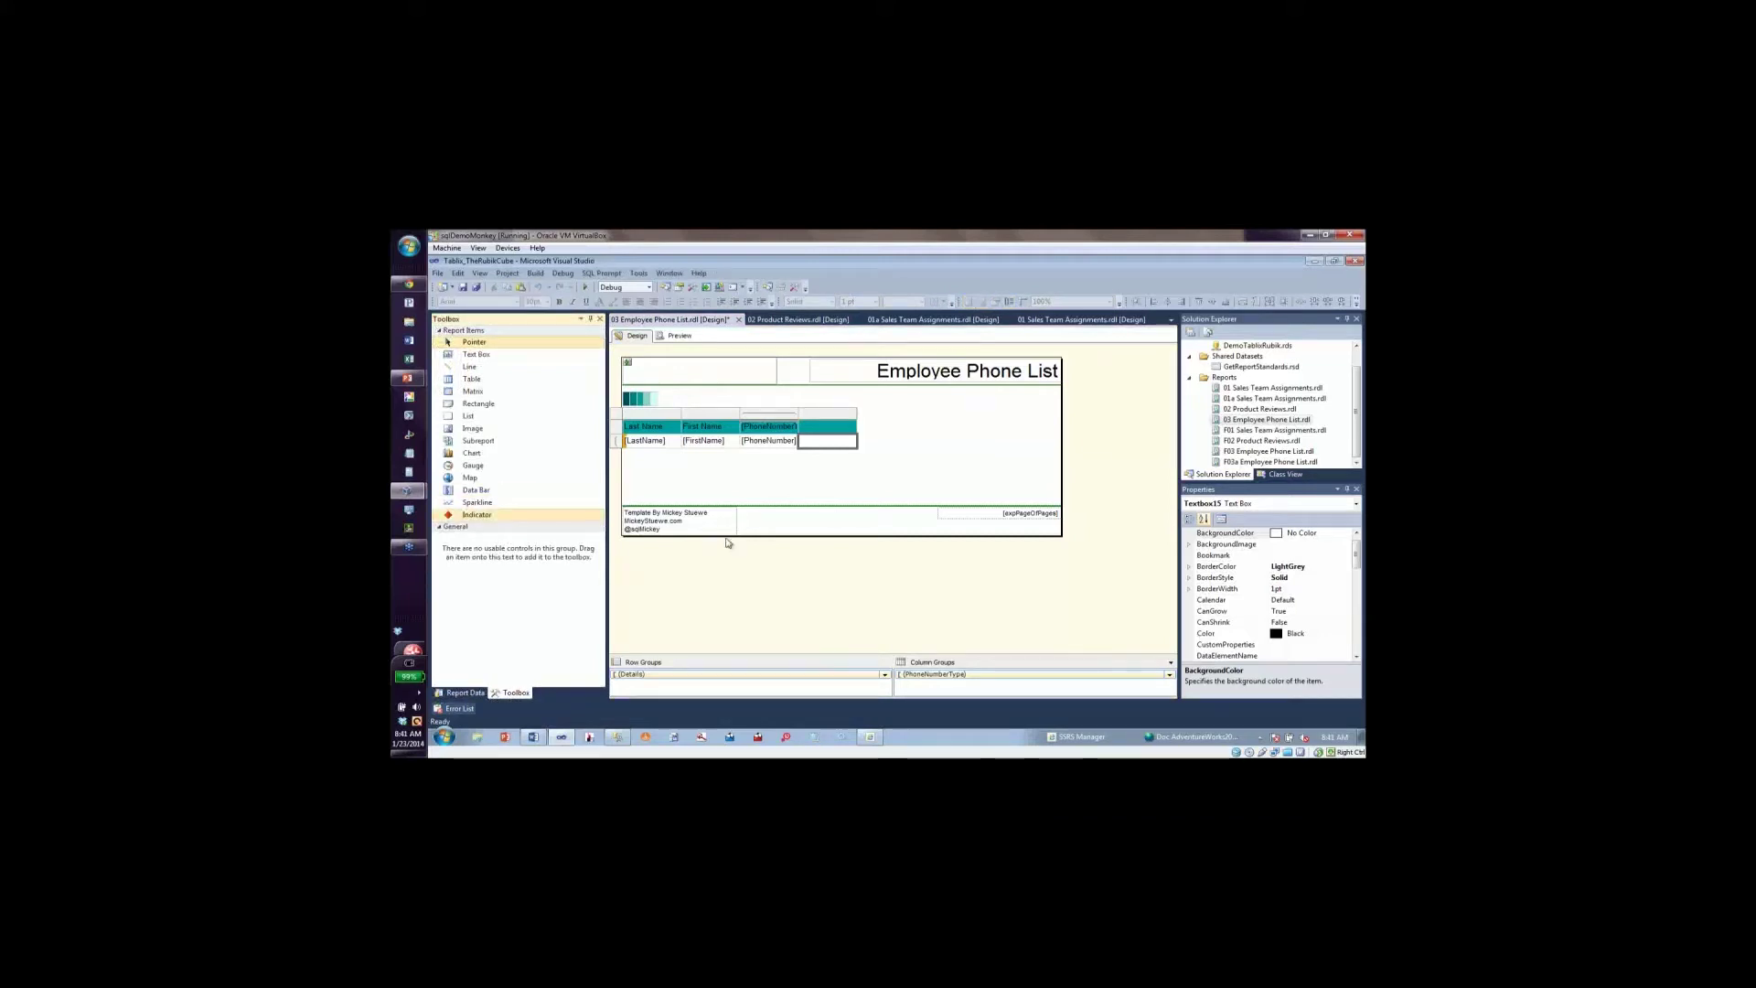
pyautogui.click(704, 487)
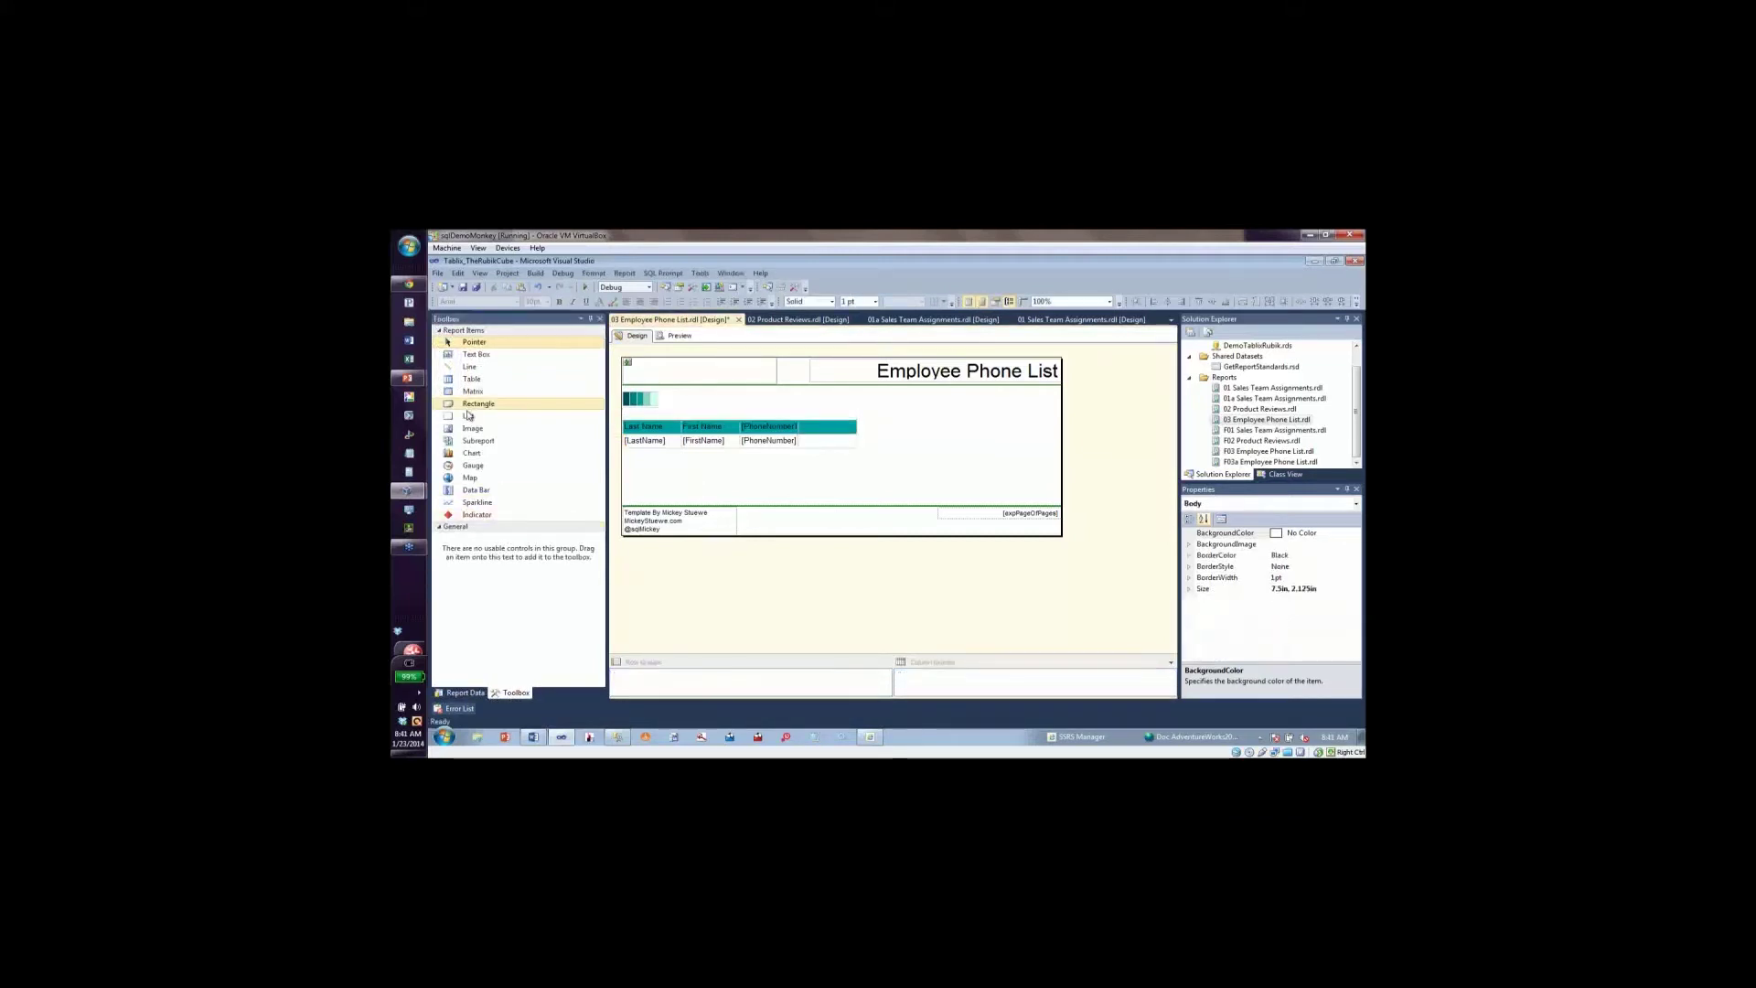
pyautogui.moveTo(468, 417); pyautogui.dragTo(901, 414)
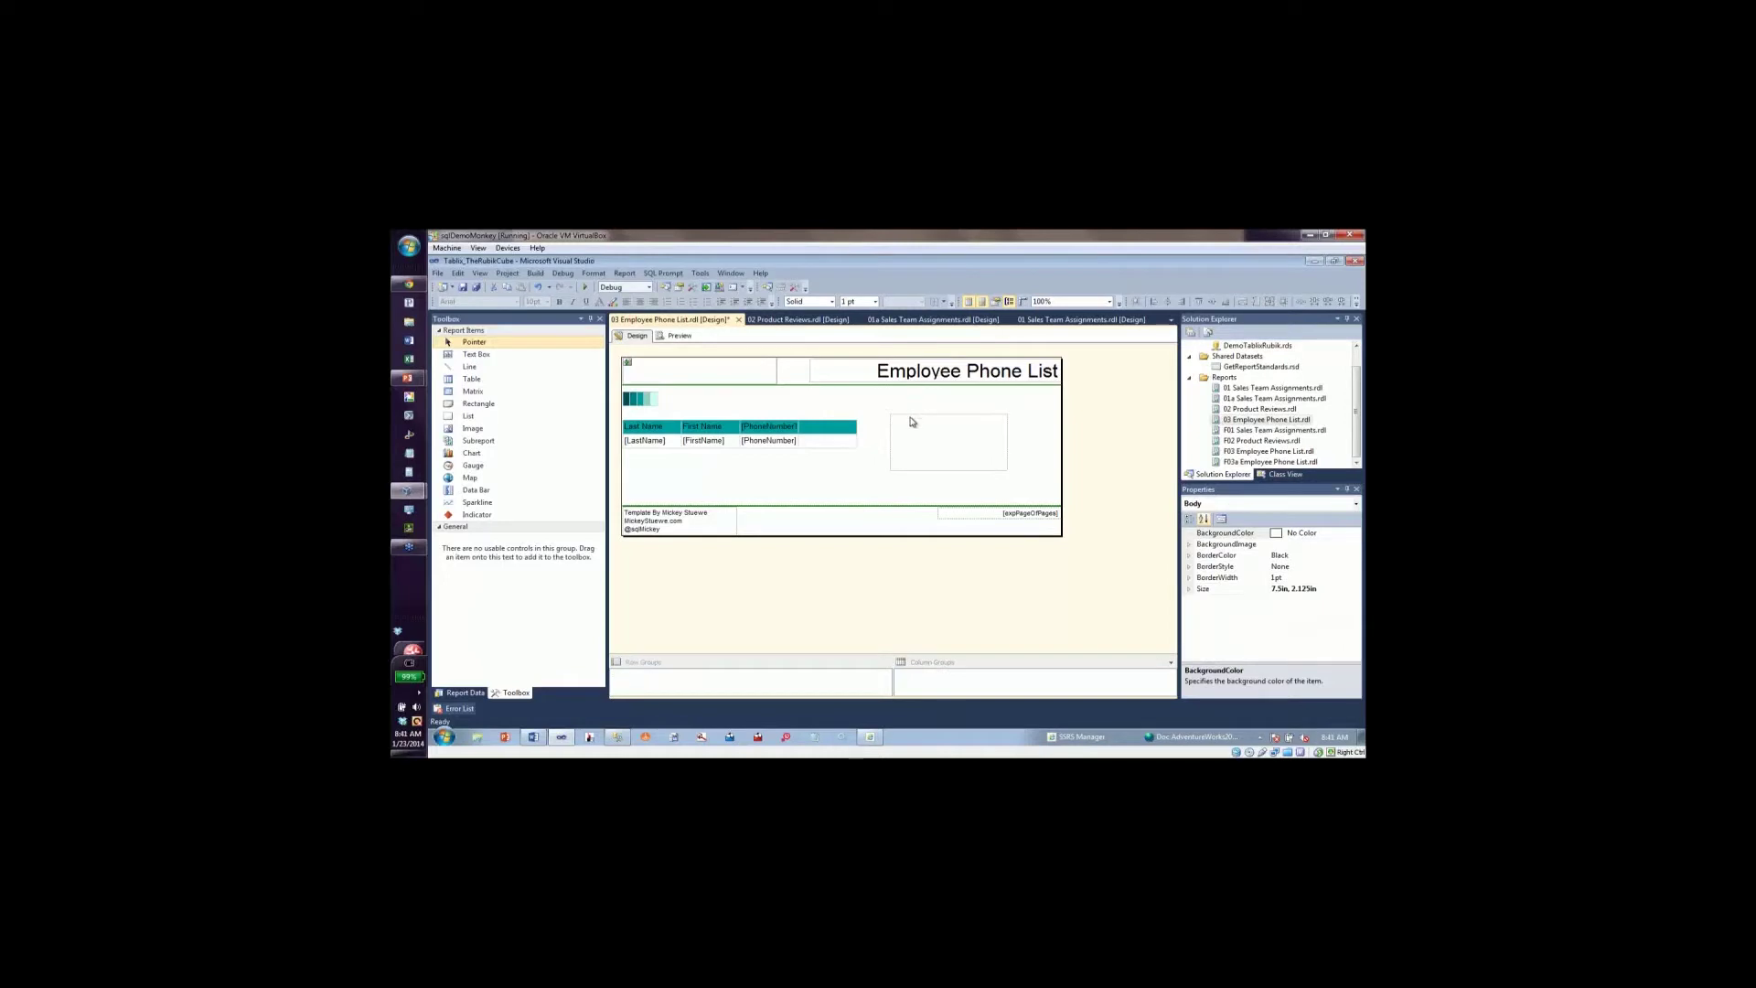
pyautogui.click(909, 423)
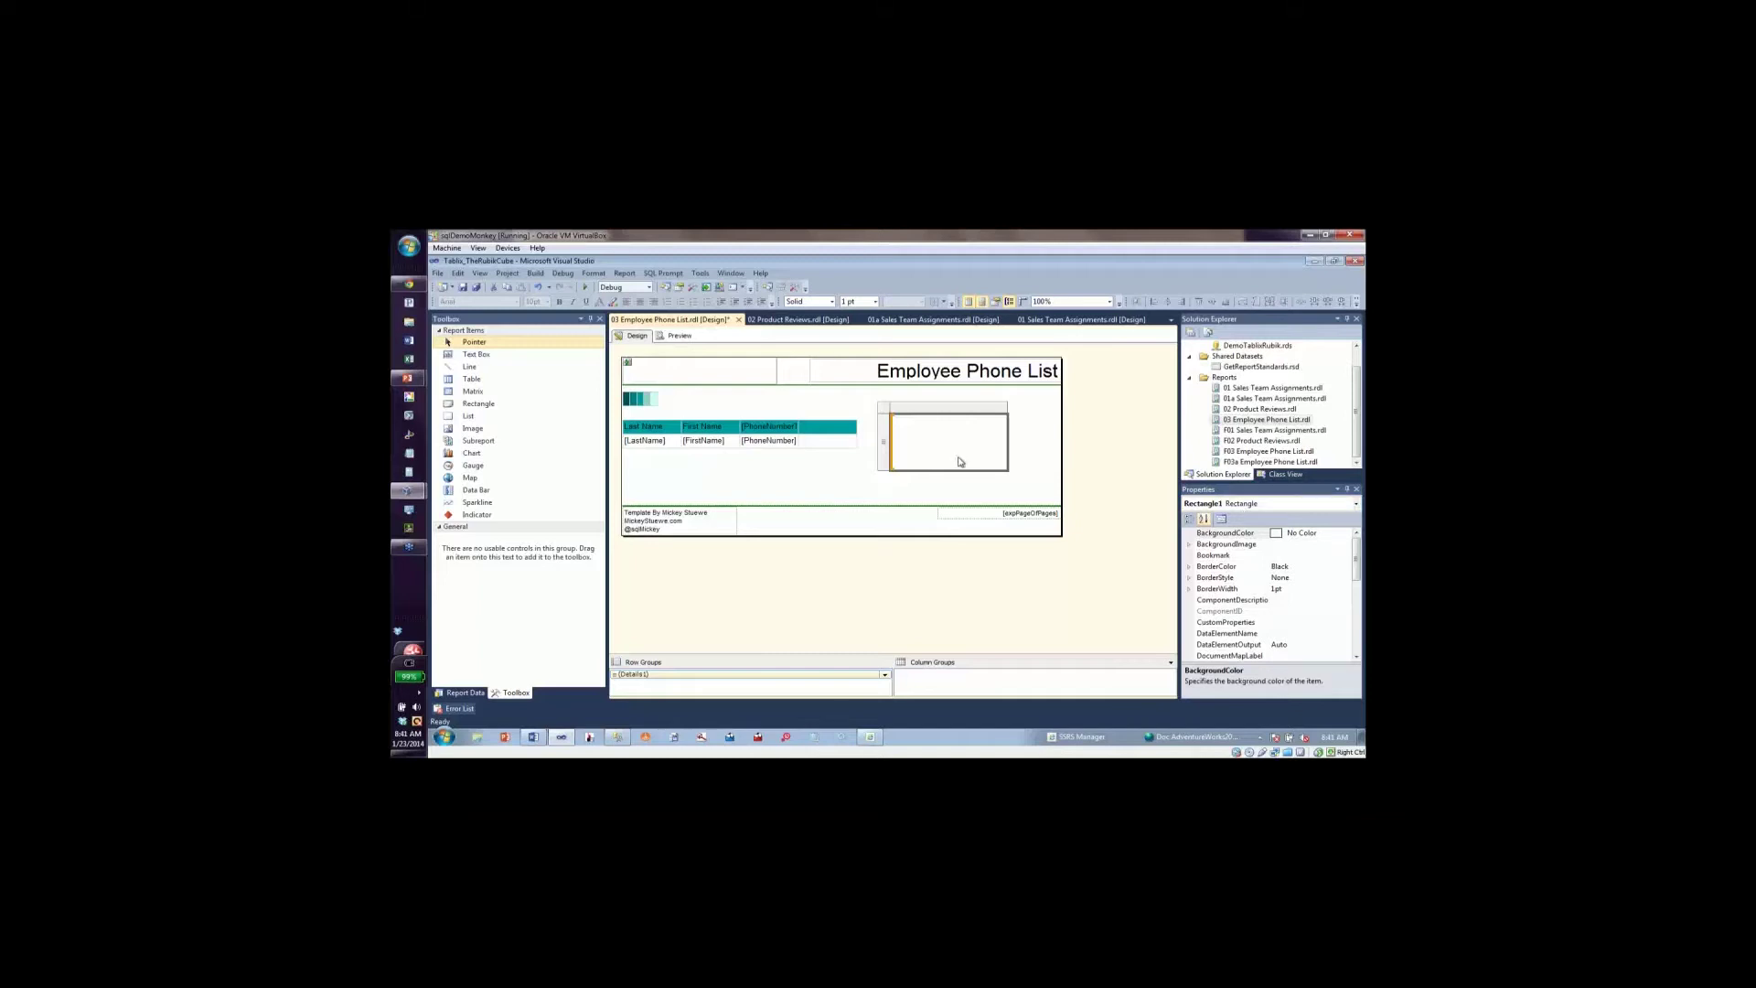
# Insert a column to the left of the list's existing column and select the new cell.
pyautogui.rightClick(918, 414)
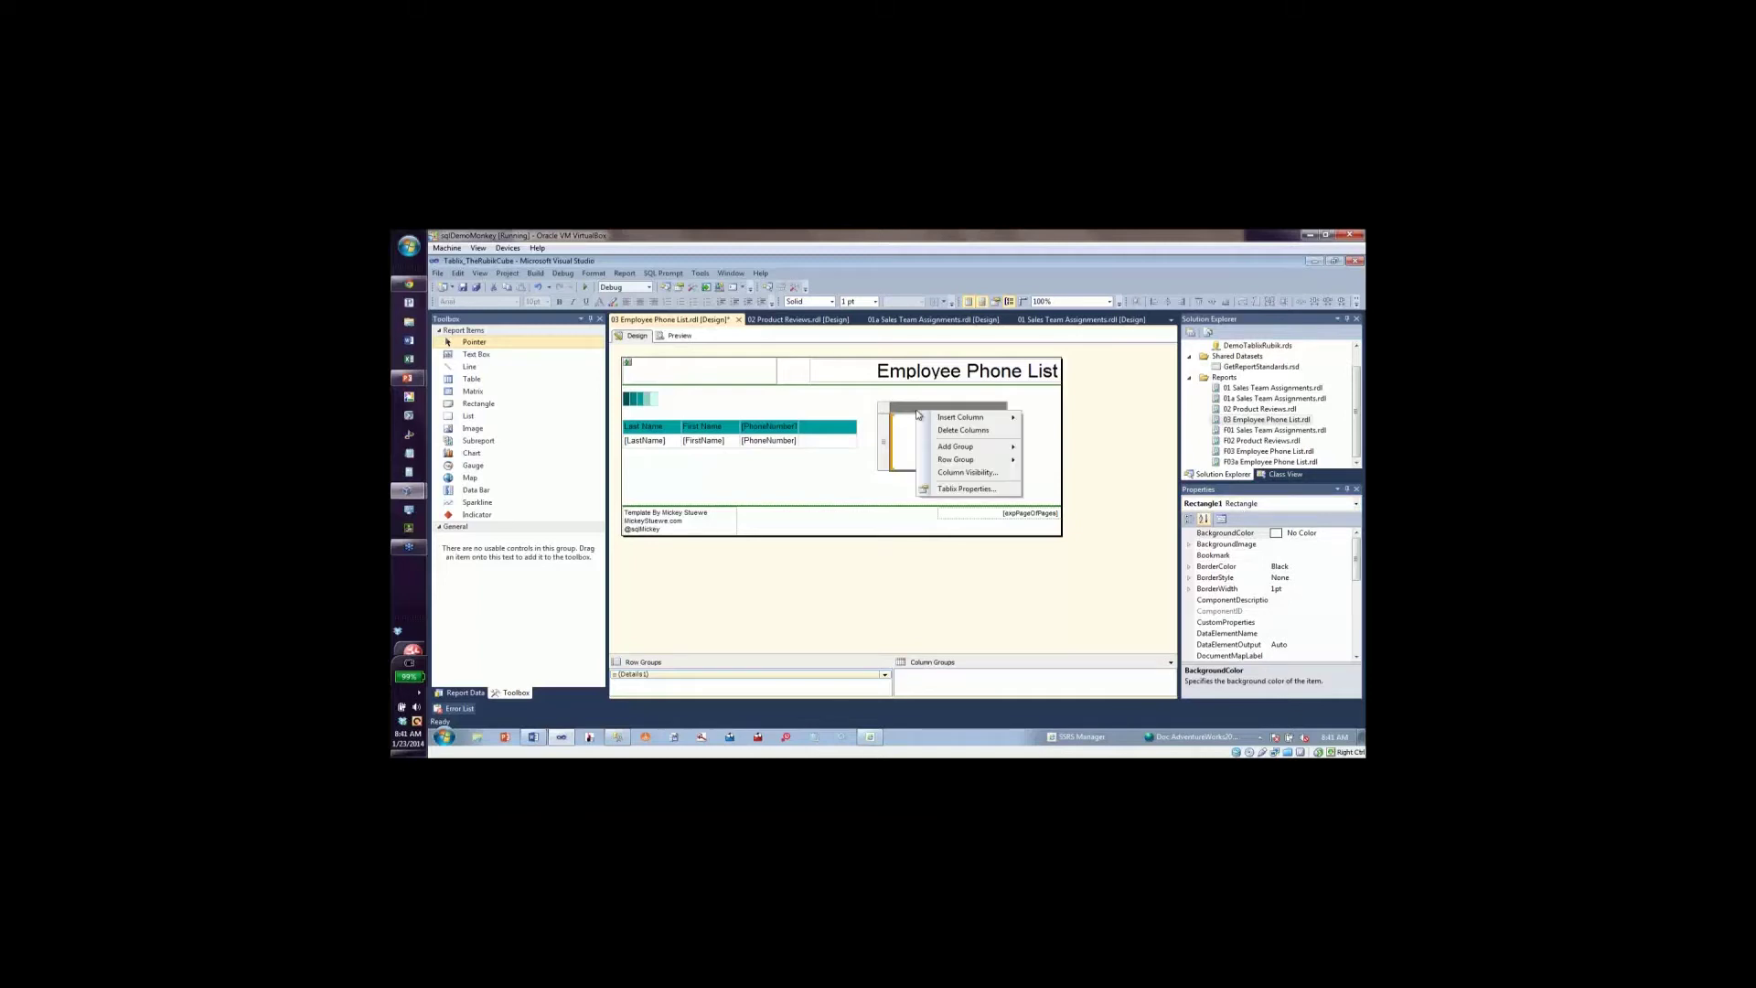
pyautogui.moveTo(948, 421)
pyautogui.click(1046, 422)
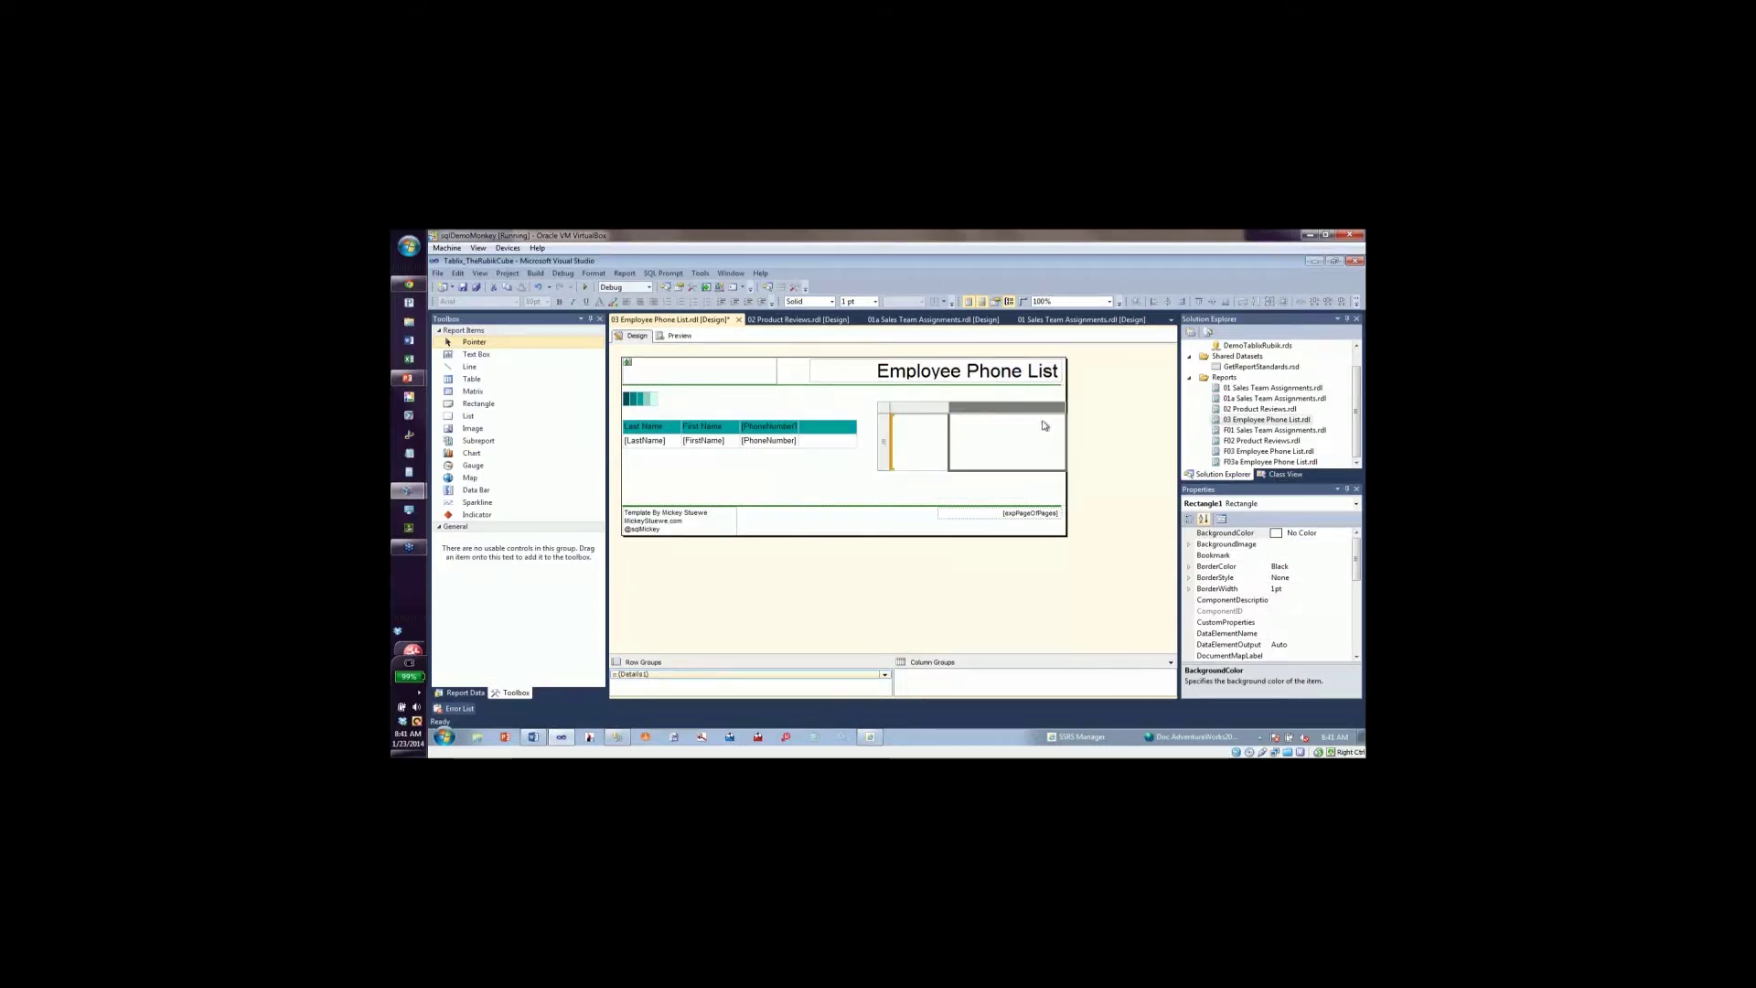
pyautogui.click(914, 458)
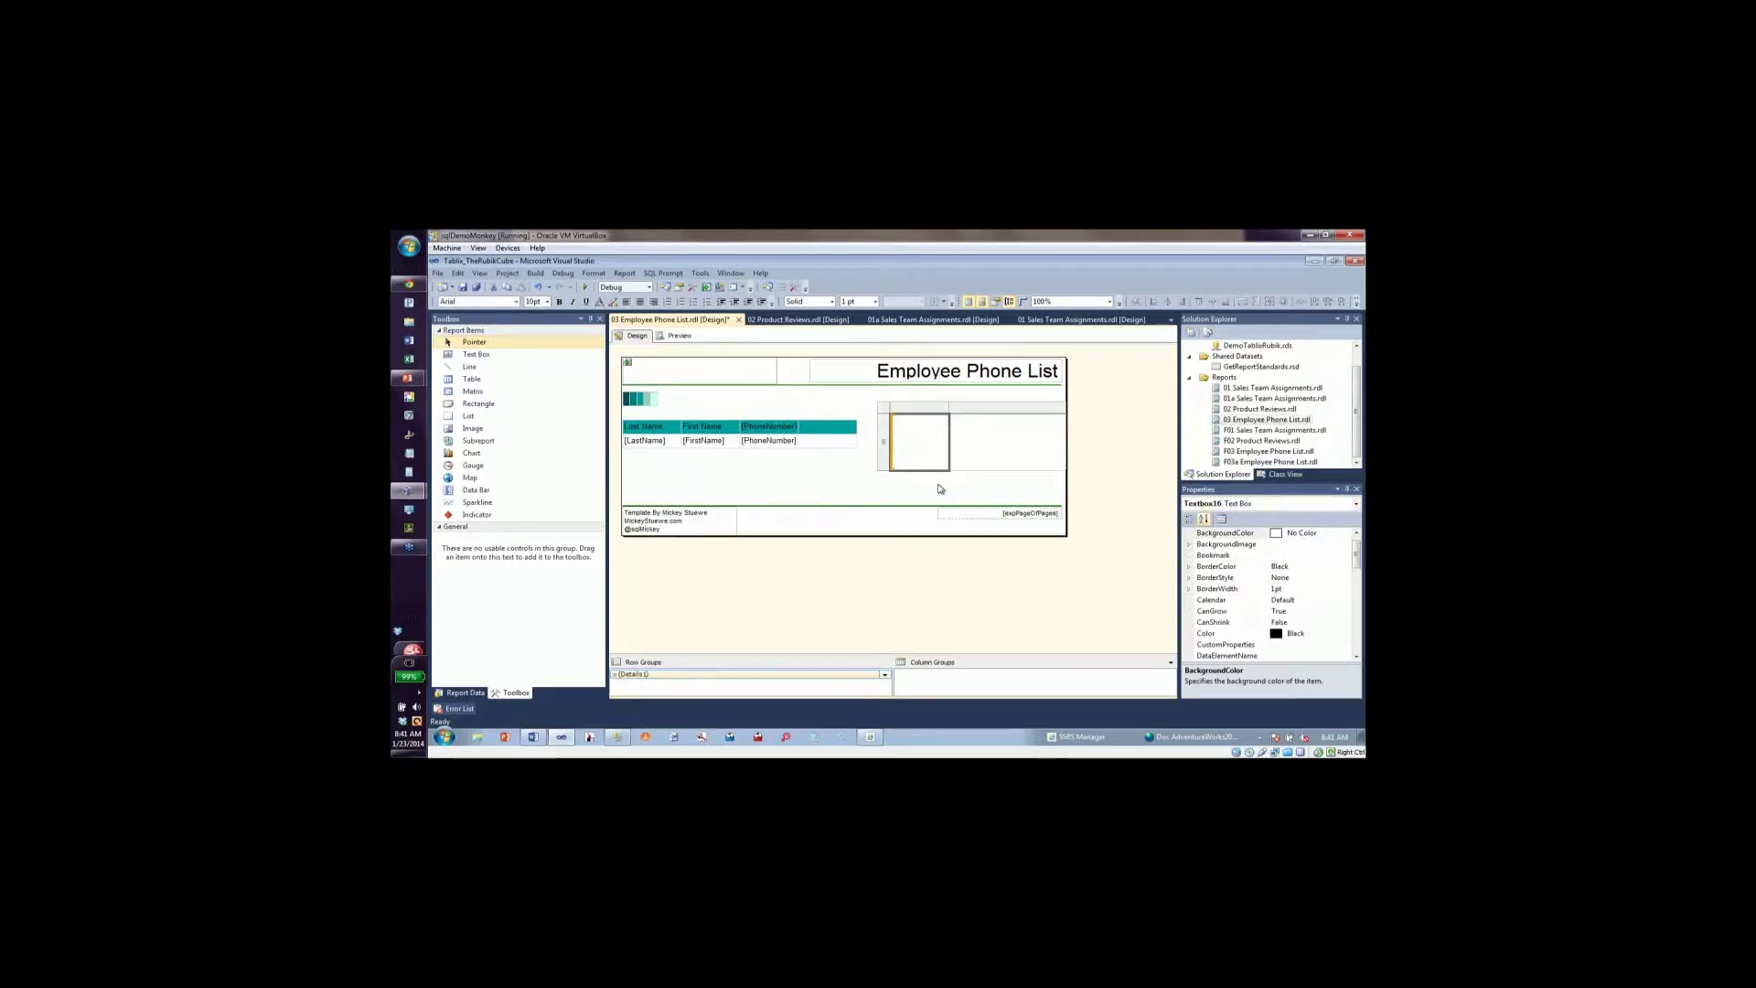
# Set the new list's dataset to EmployeePhoneList_rpt in its tablix properties.
pyautogui.rightClick(885, 411)
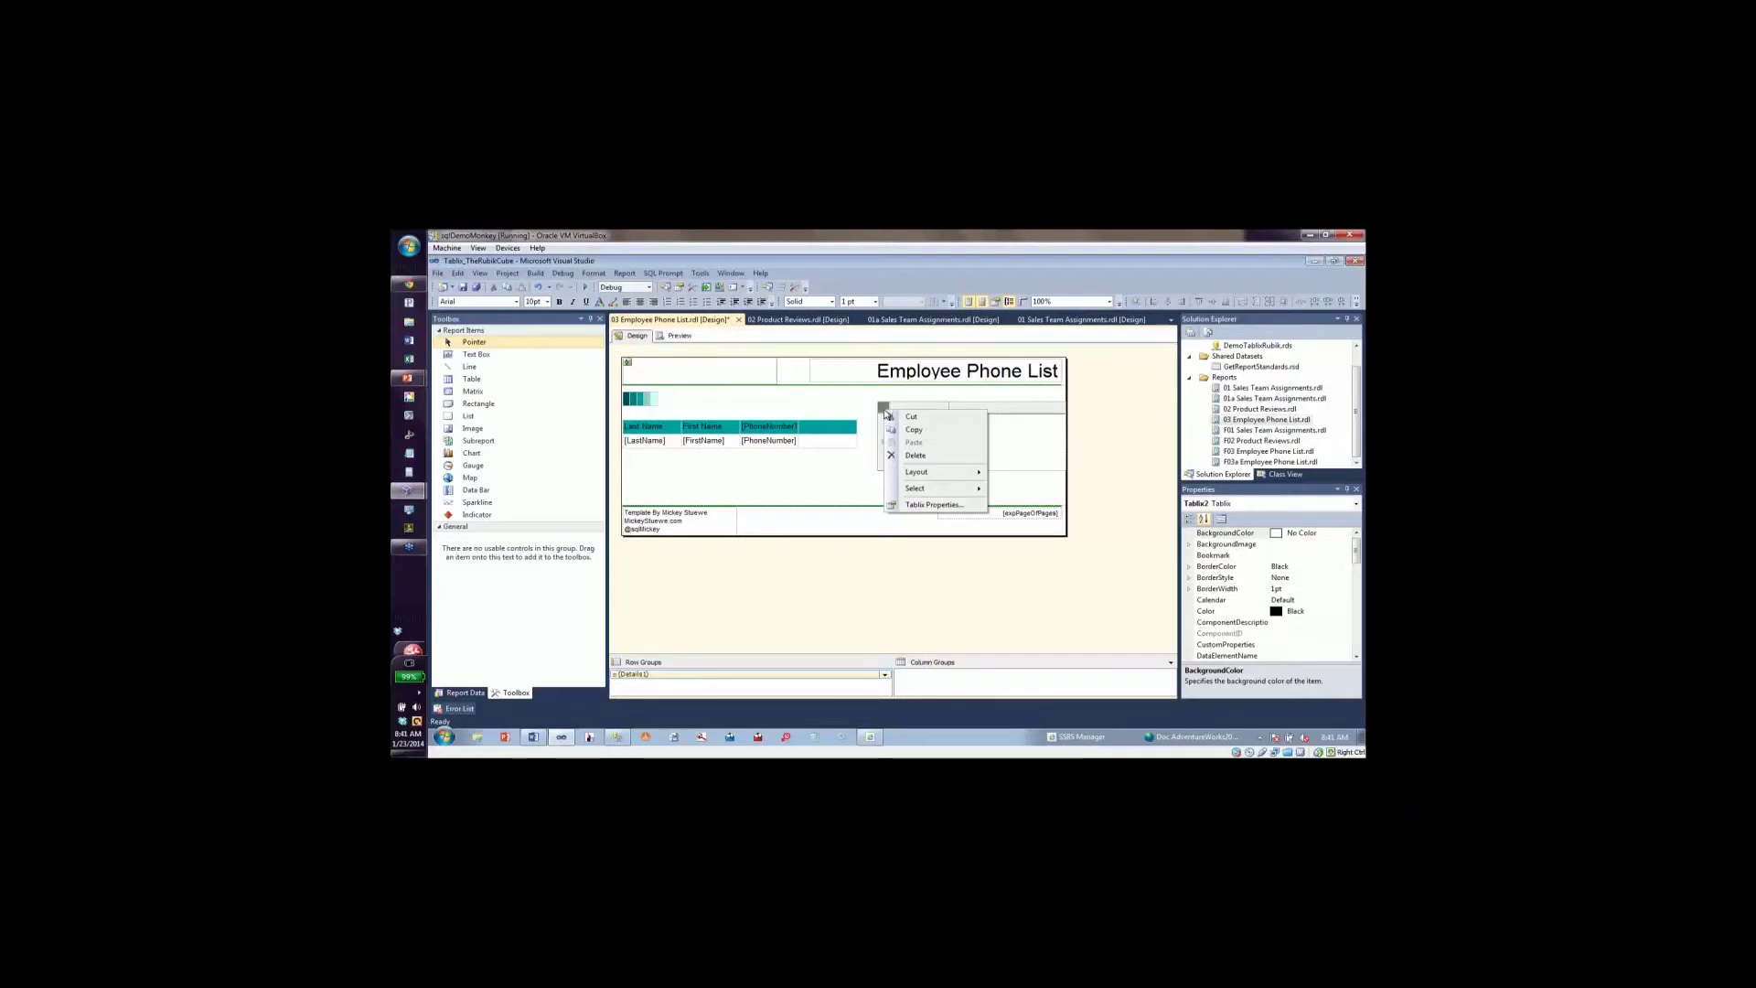
pyautogui.click(934, 505)
pyautogui.click(848, 446)
pyautogui.click(852, 465)
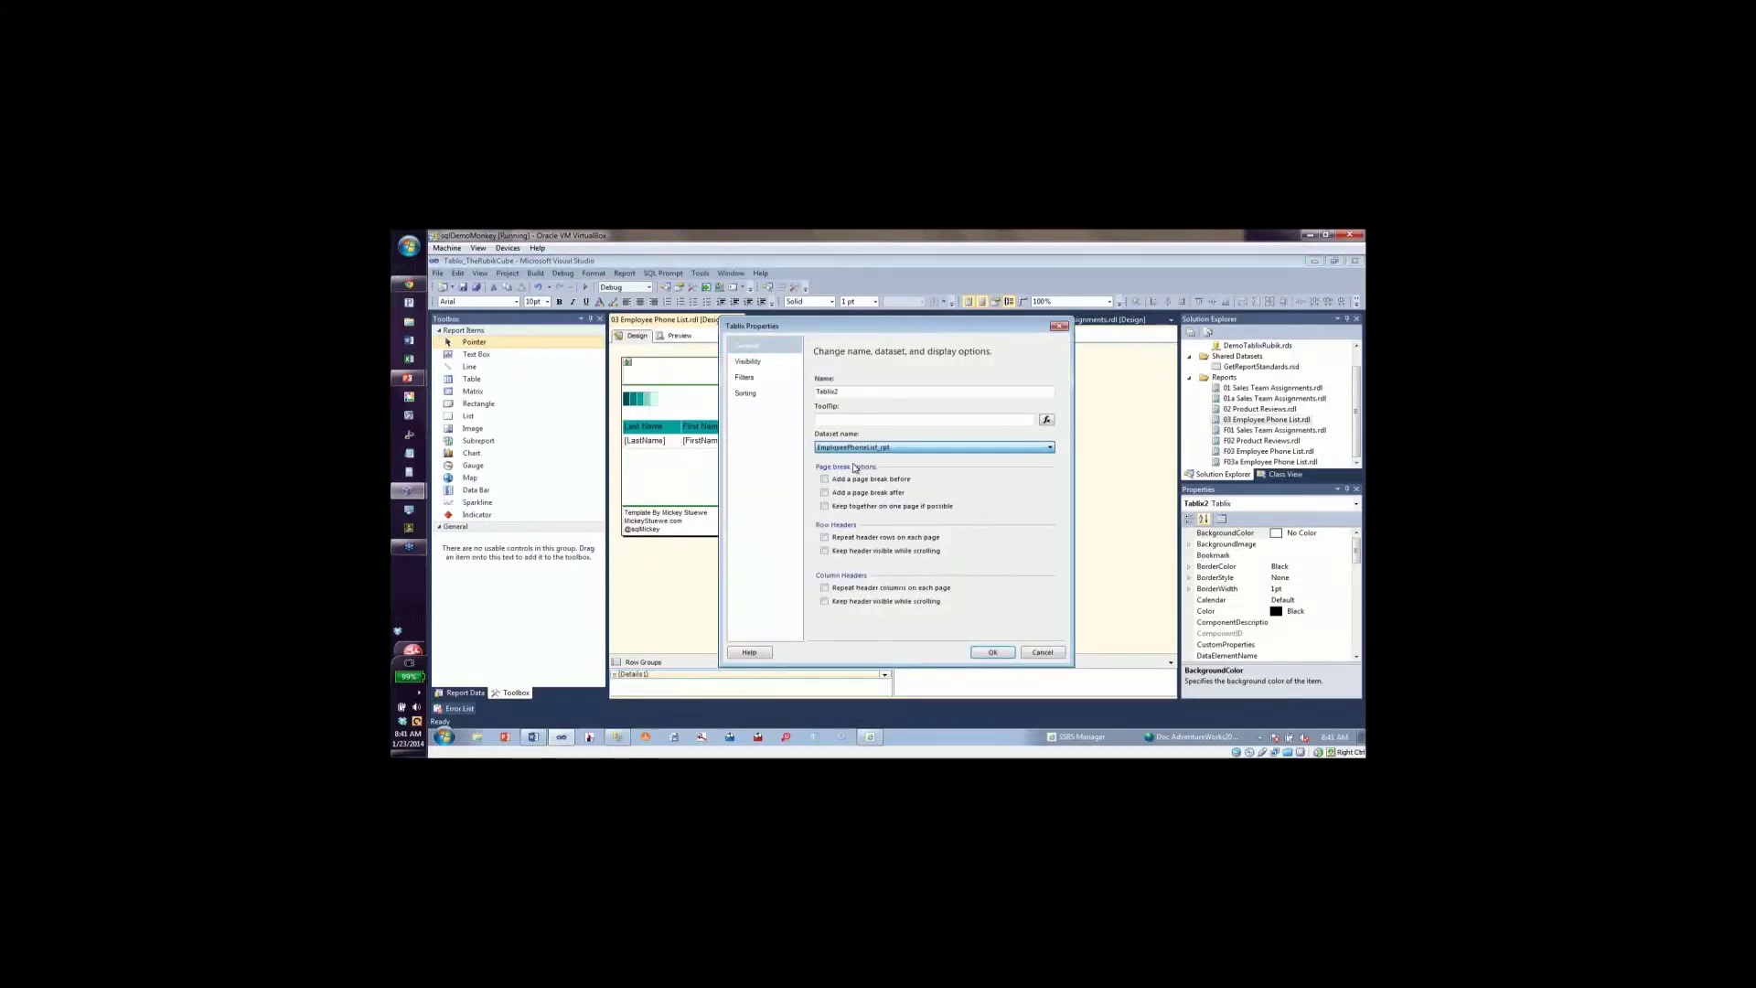
pyautogui.click(991, 652)
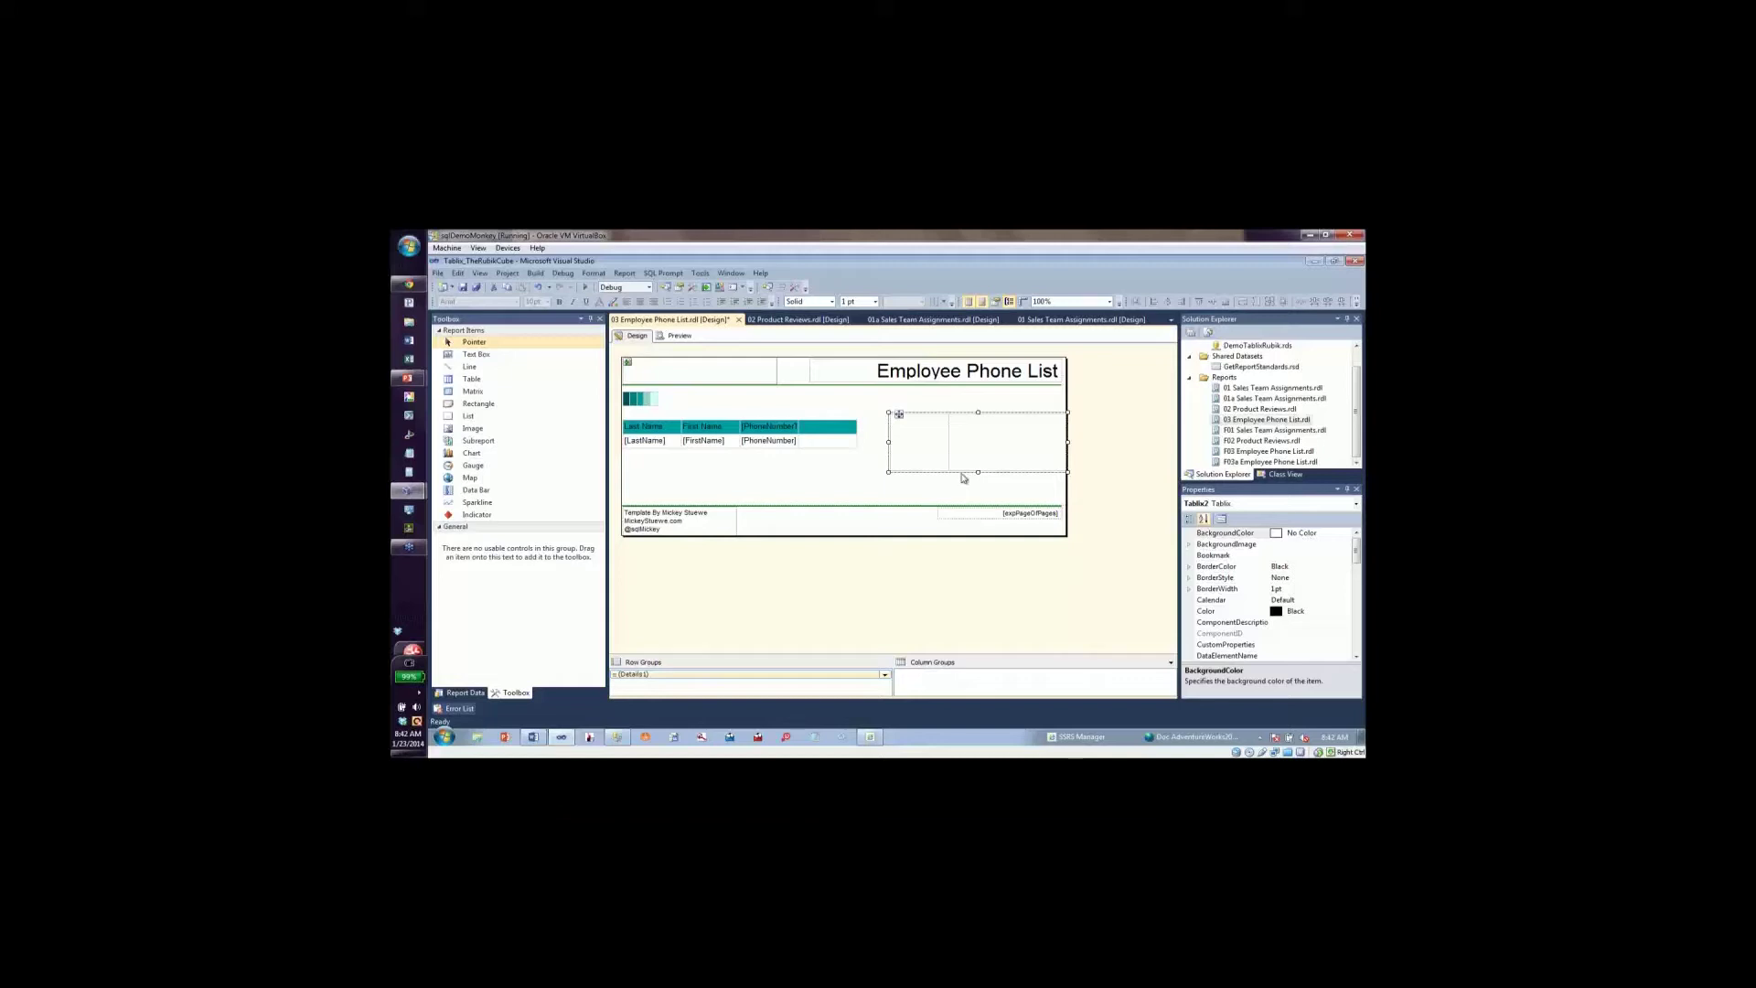
# Place the AddressType field in the list's left cell and widen the report body slightly to the right.
pyautogui.click(919, 448)
pyautogui.click(945, 422)
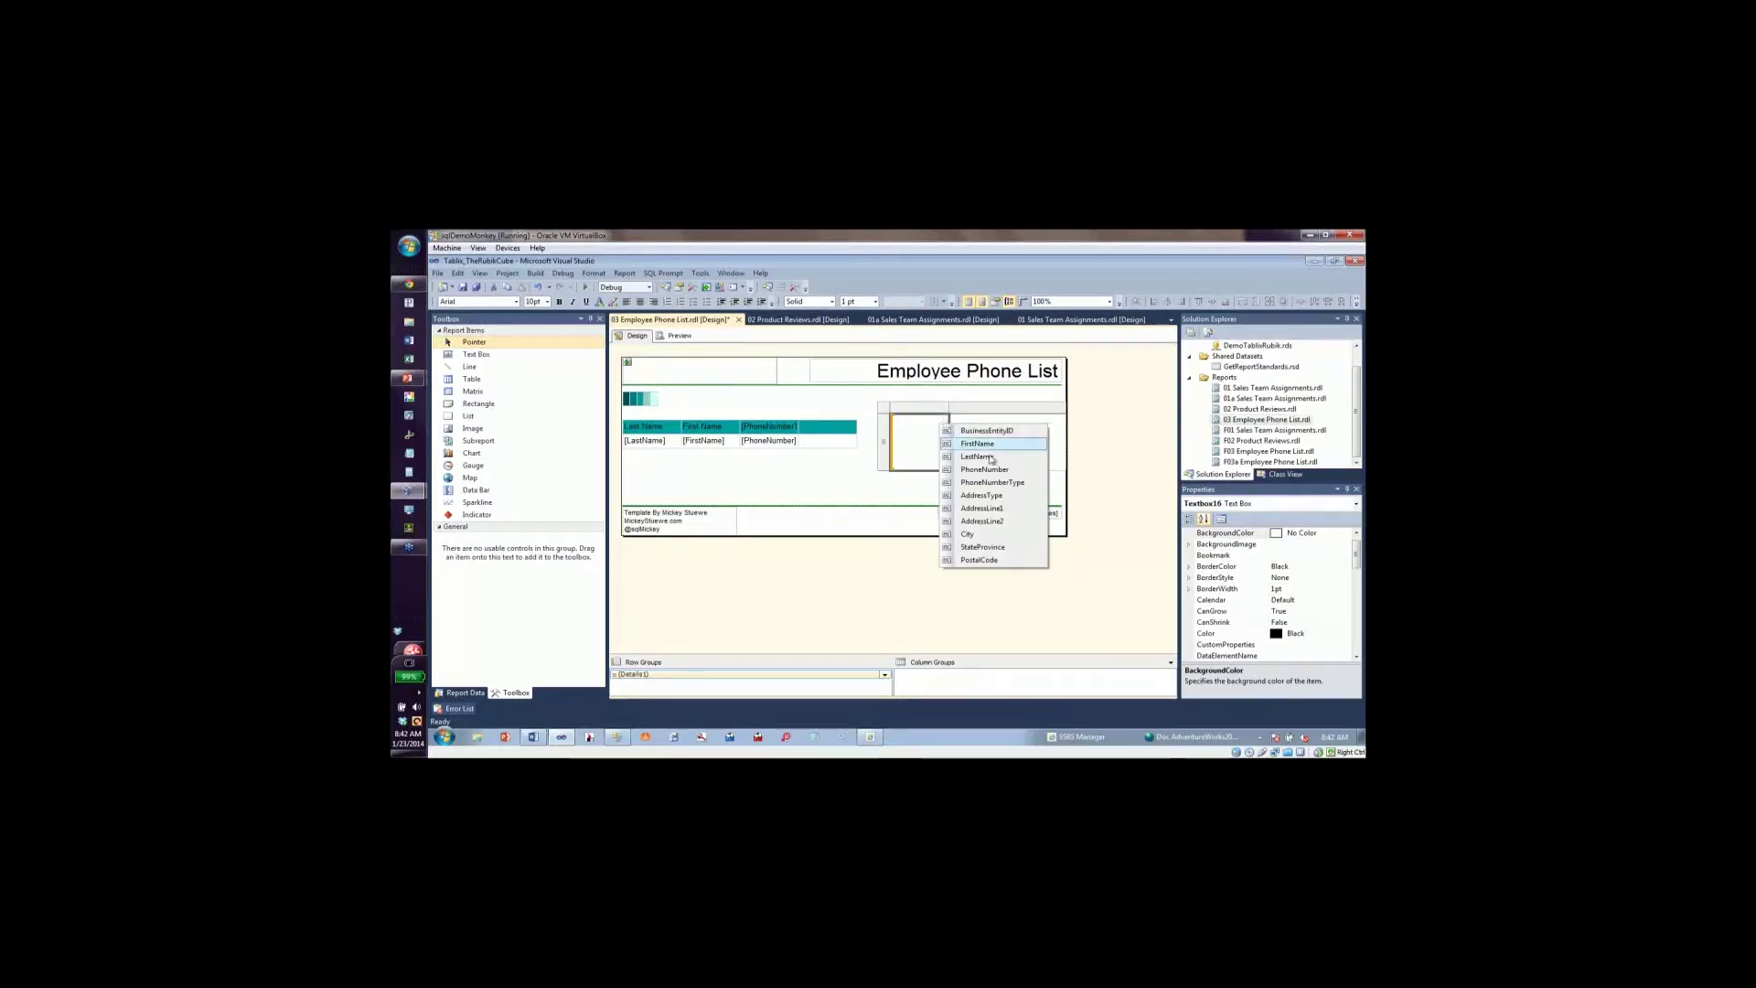
pyautogui.click(1007, 498)
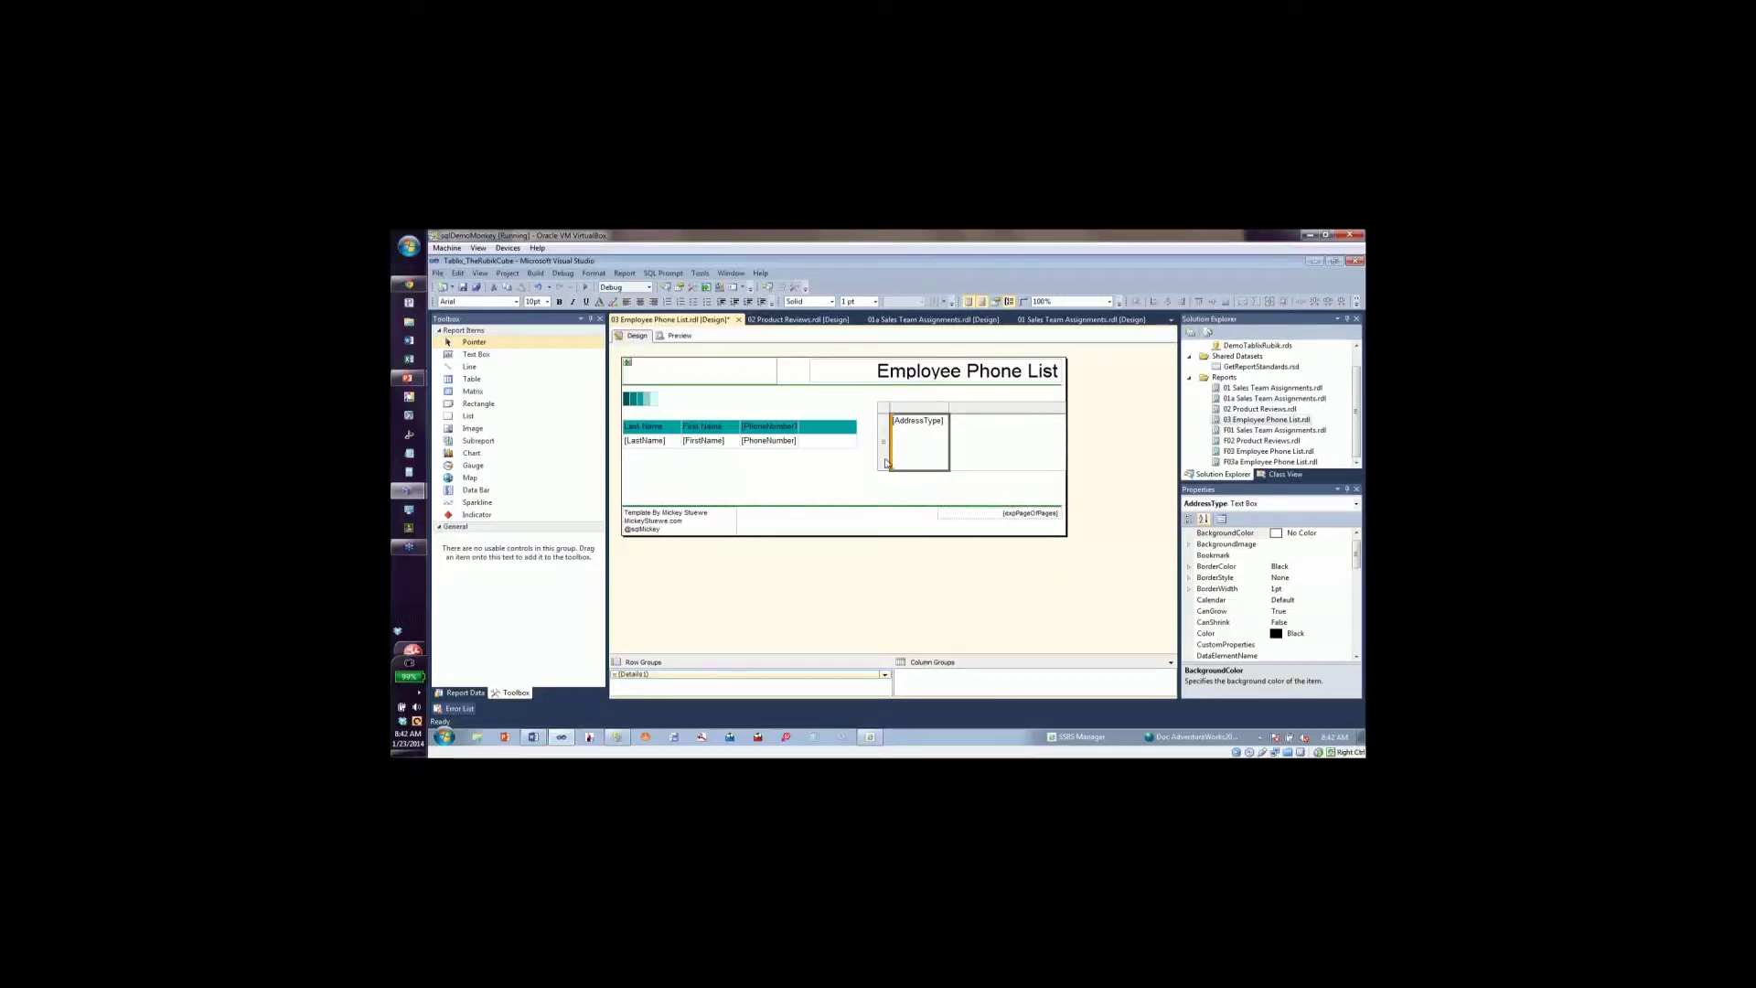
pyautogui.moveTo(1067, 395); pyautogui.dragTo(1107, 394)
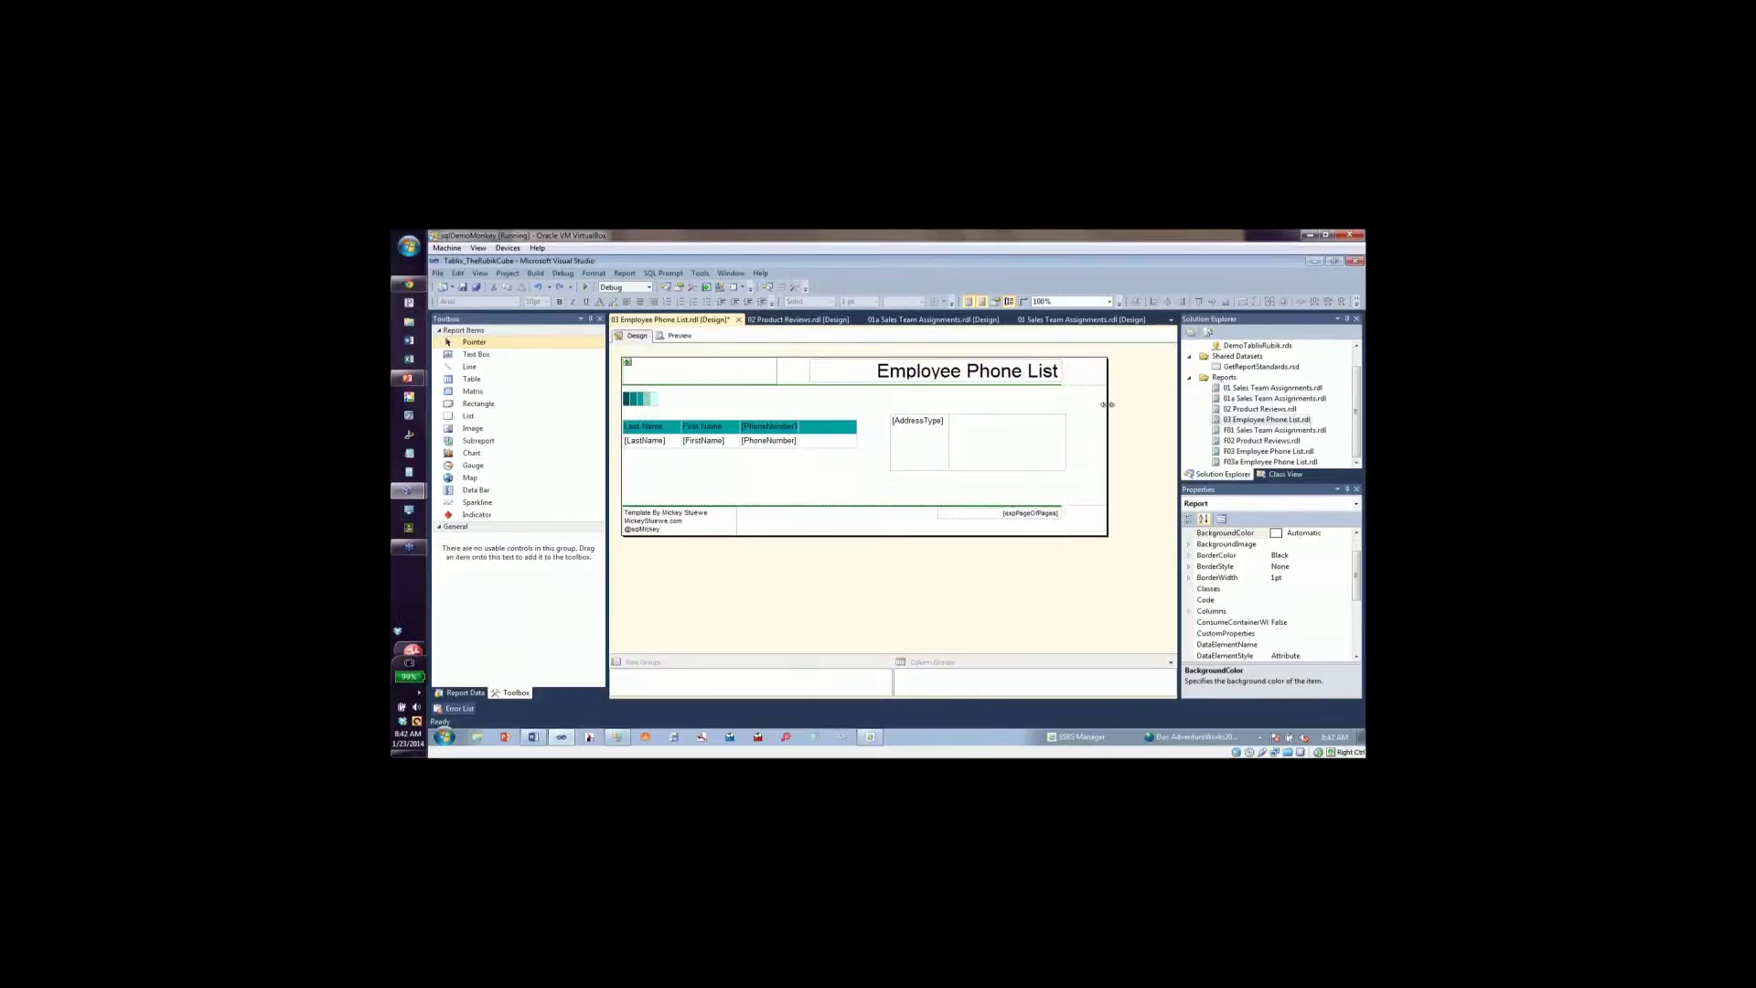
# Place the AddressLine1 field across the full width of the list's second cell, with the City field directly beneath it.
pyautogui.click(1007, 443)
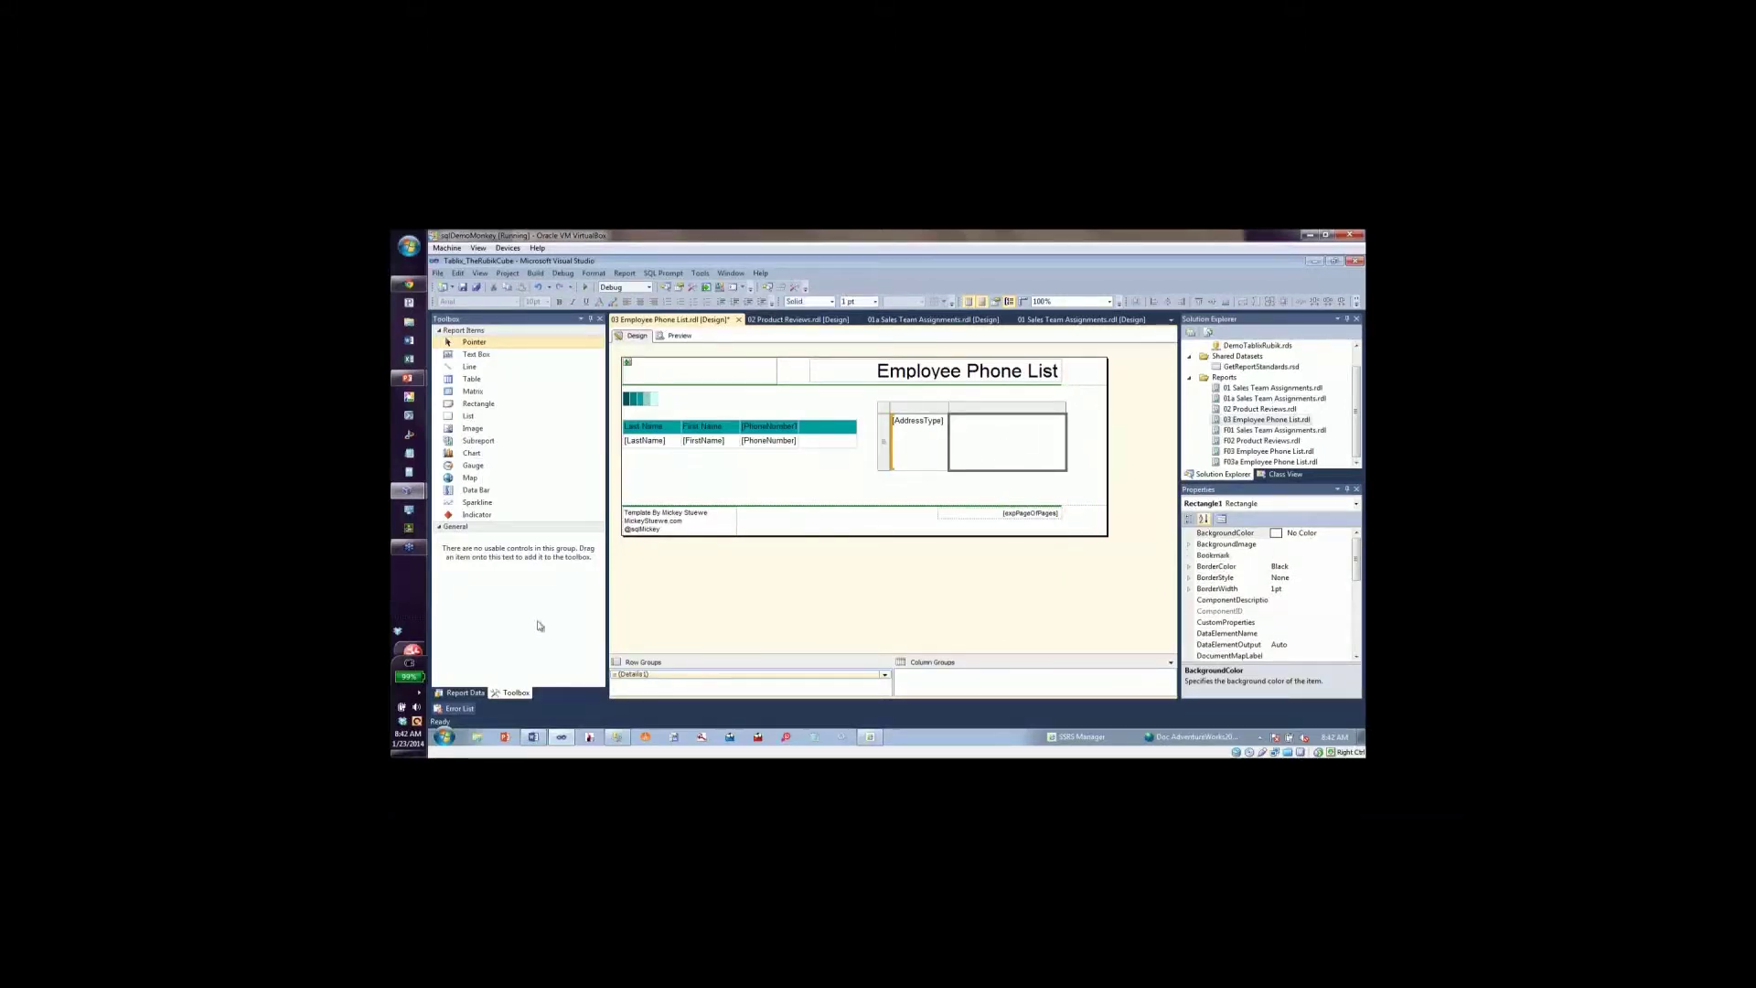
pyautogui.click(462, 693)
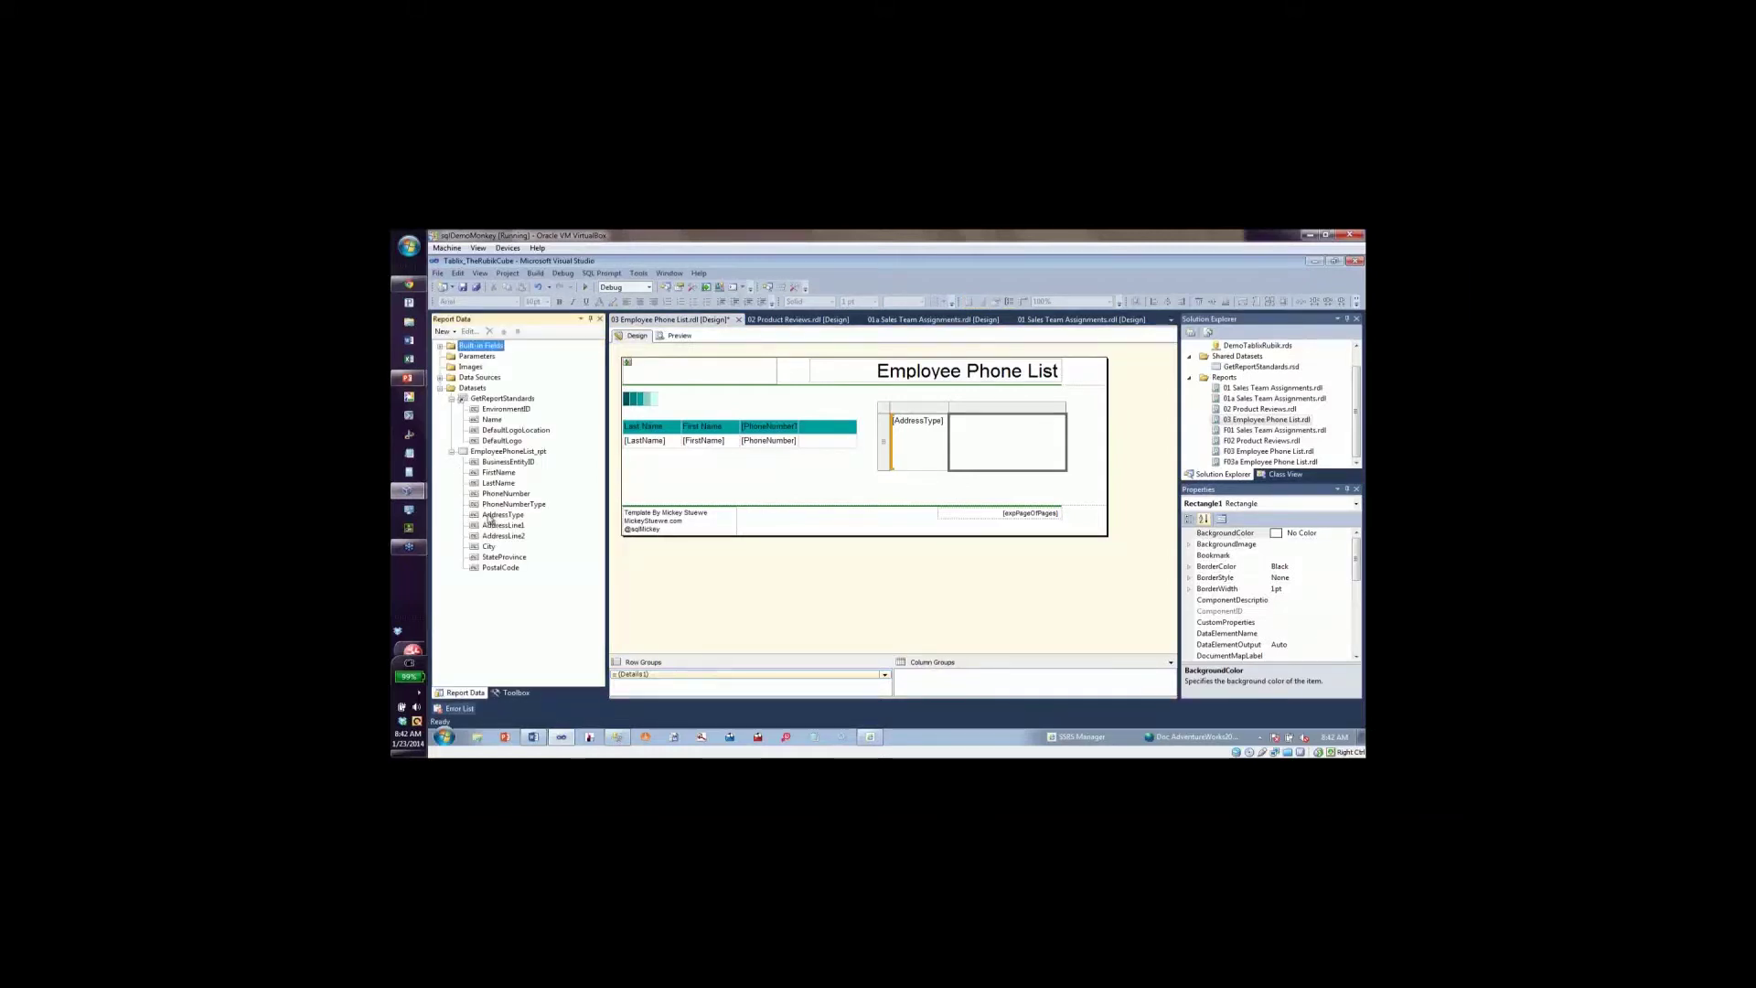
pyautogui.click(491, 526)
pyautogui.moveTo(491, 528); pyautogui.dragTo(1063, 421)
pyautogui.click(979, 444)
pyautogui.click(490, 546)
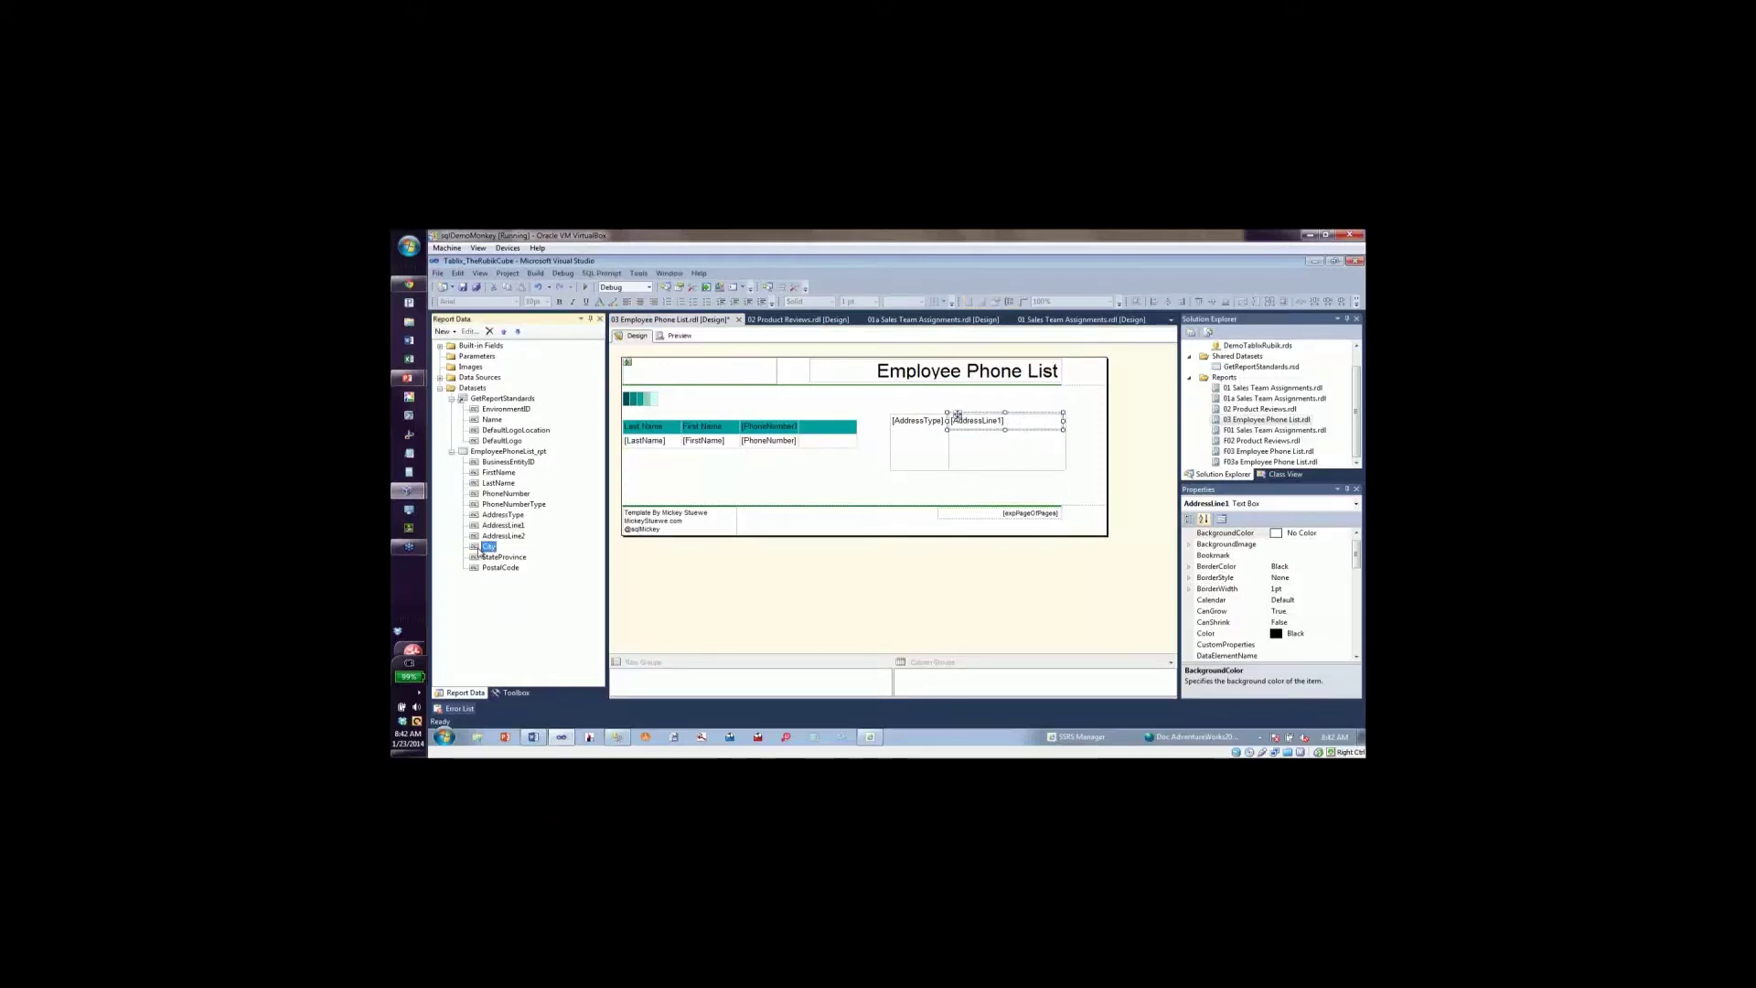
pyautogui.moveTo(489, 547); pyautogui.dragTo(959, 432)
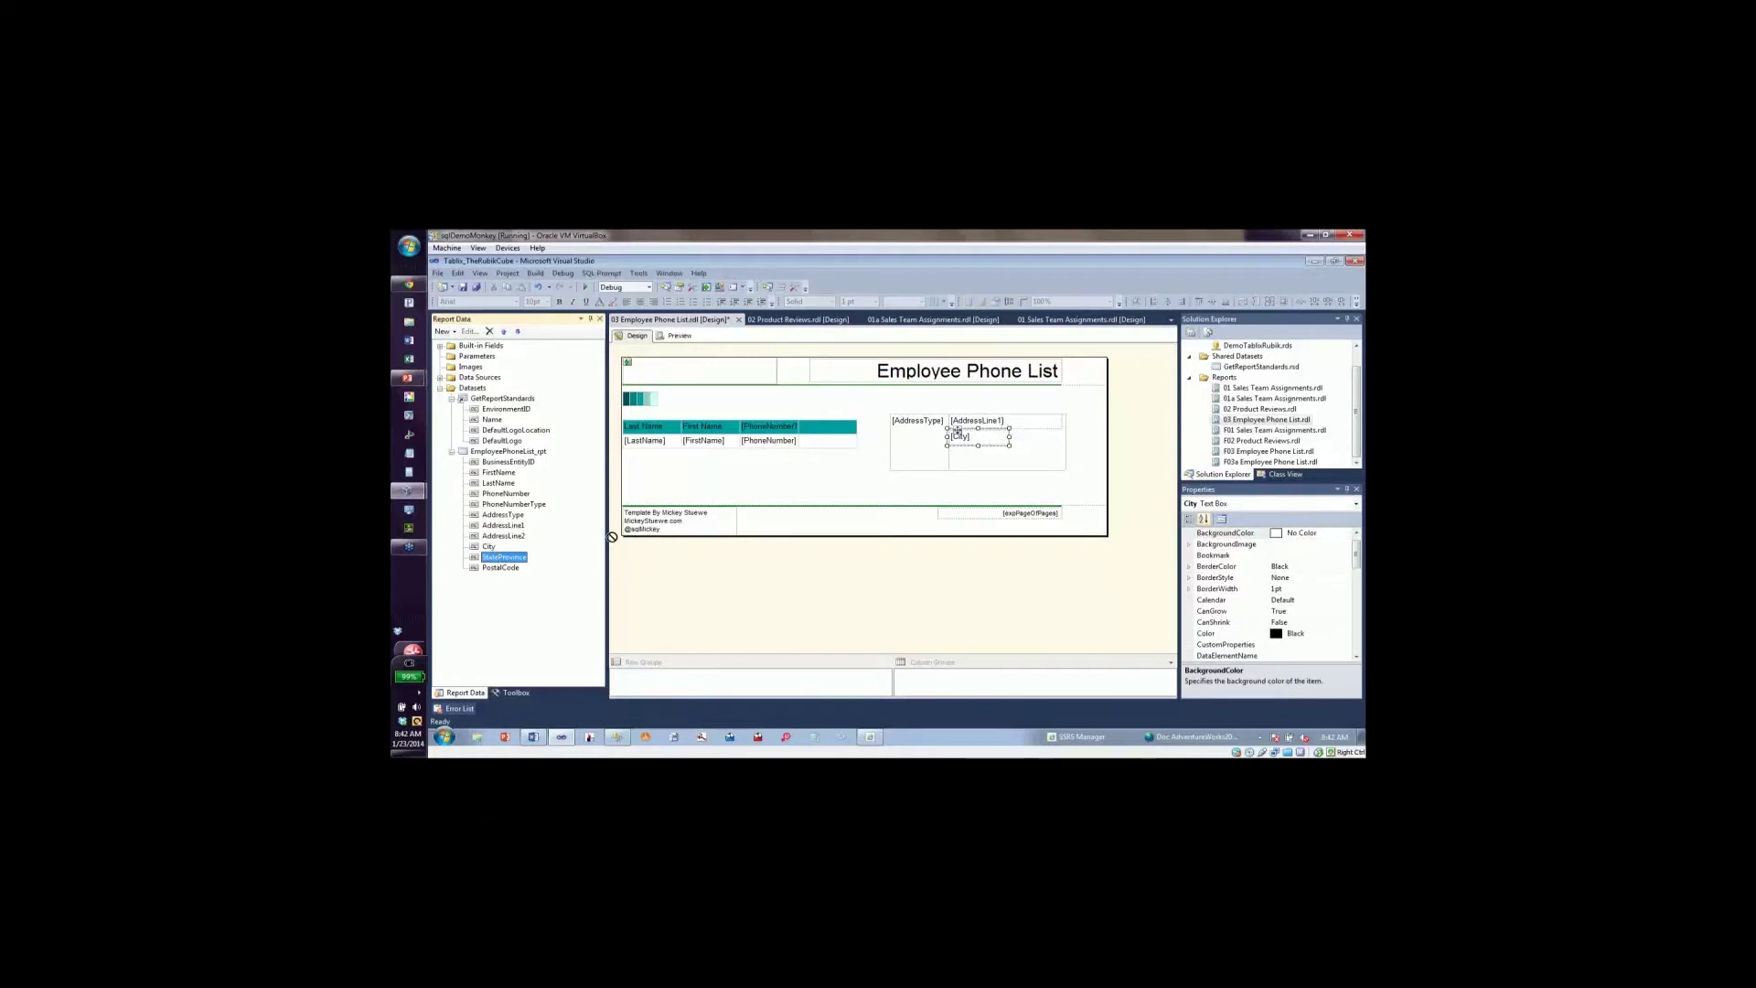
# Add the StateProvince field to the list's second cell and position it beside City on the same line.
pyautogui.click(1018, 453)
pyautogui.moveTo(1018, 453); pyautogui.dragTo(1016, 451)
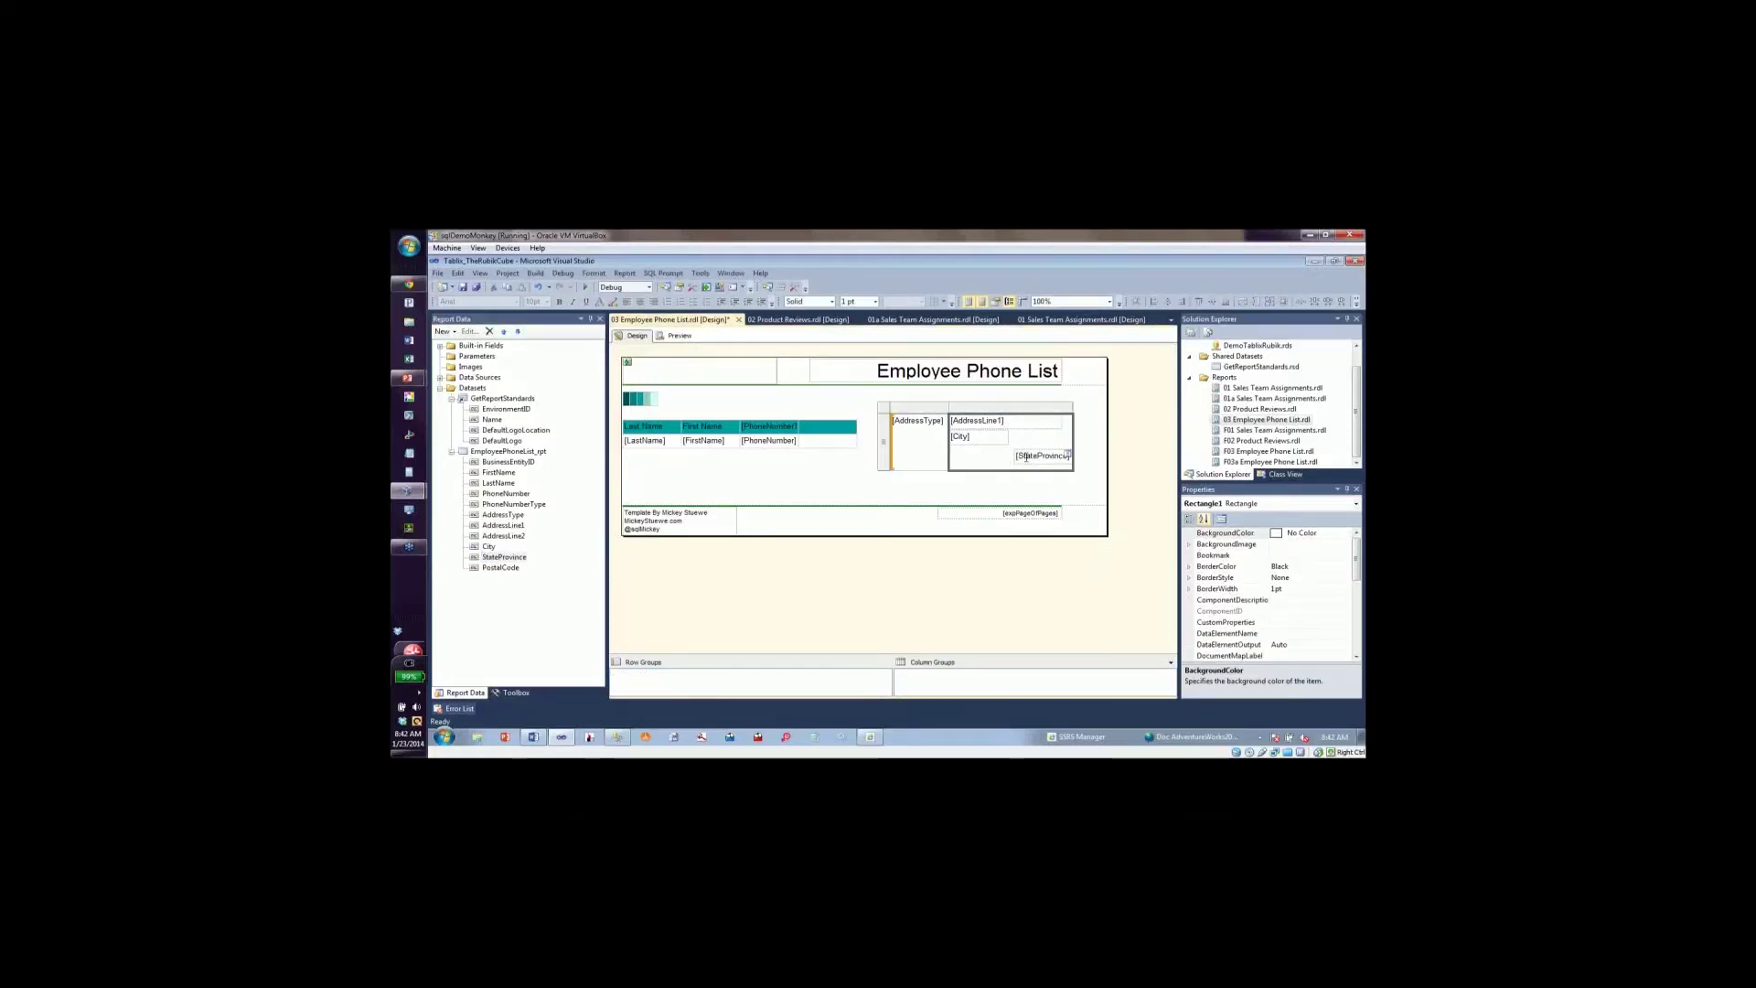
pyautogui.click(1026, 456)
pyautogui.click(1011, 457)
pyautogui.moveTo(1012, 457); pyautogui.dragTo(1011, 455)
pyautogui.click(1012, 457)
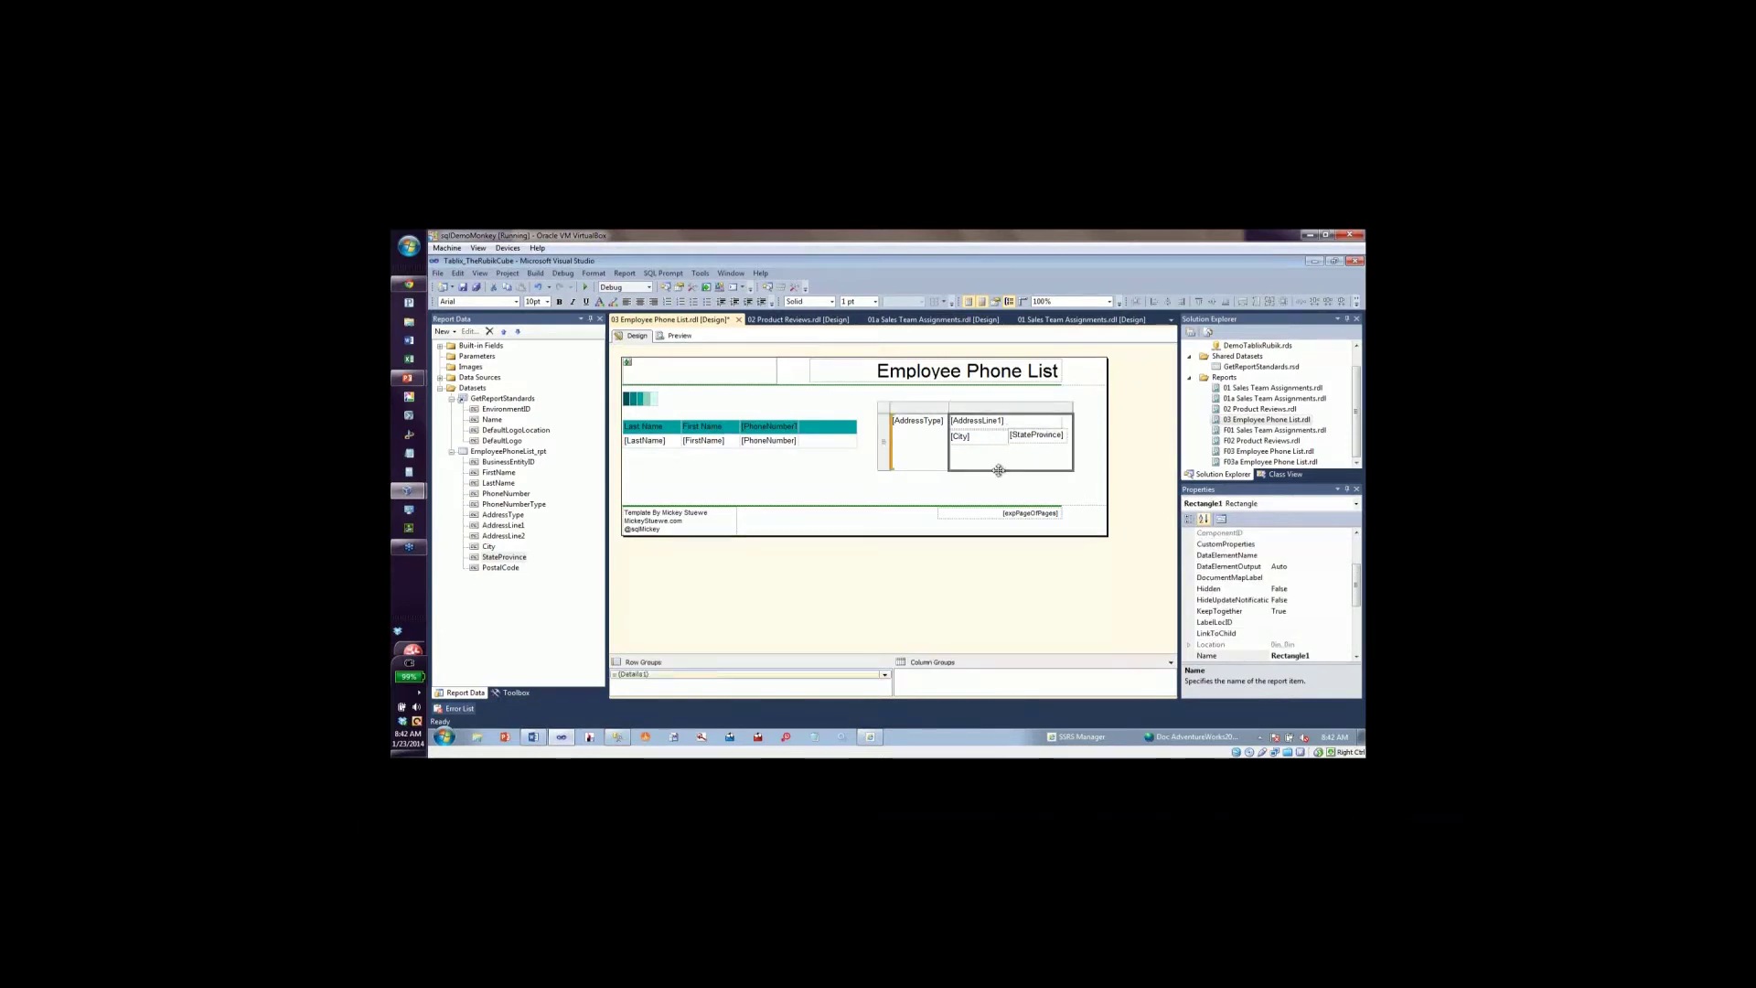
# Shorten the list's row to fit closely beneath the City and StateProvince fields.
pyautogui.click(895, 457)
pyautogui.moveTo(885, 471); pyautogui.dragTo(893, 448)
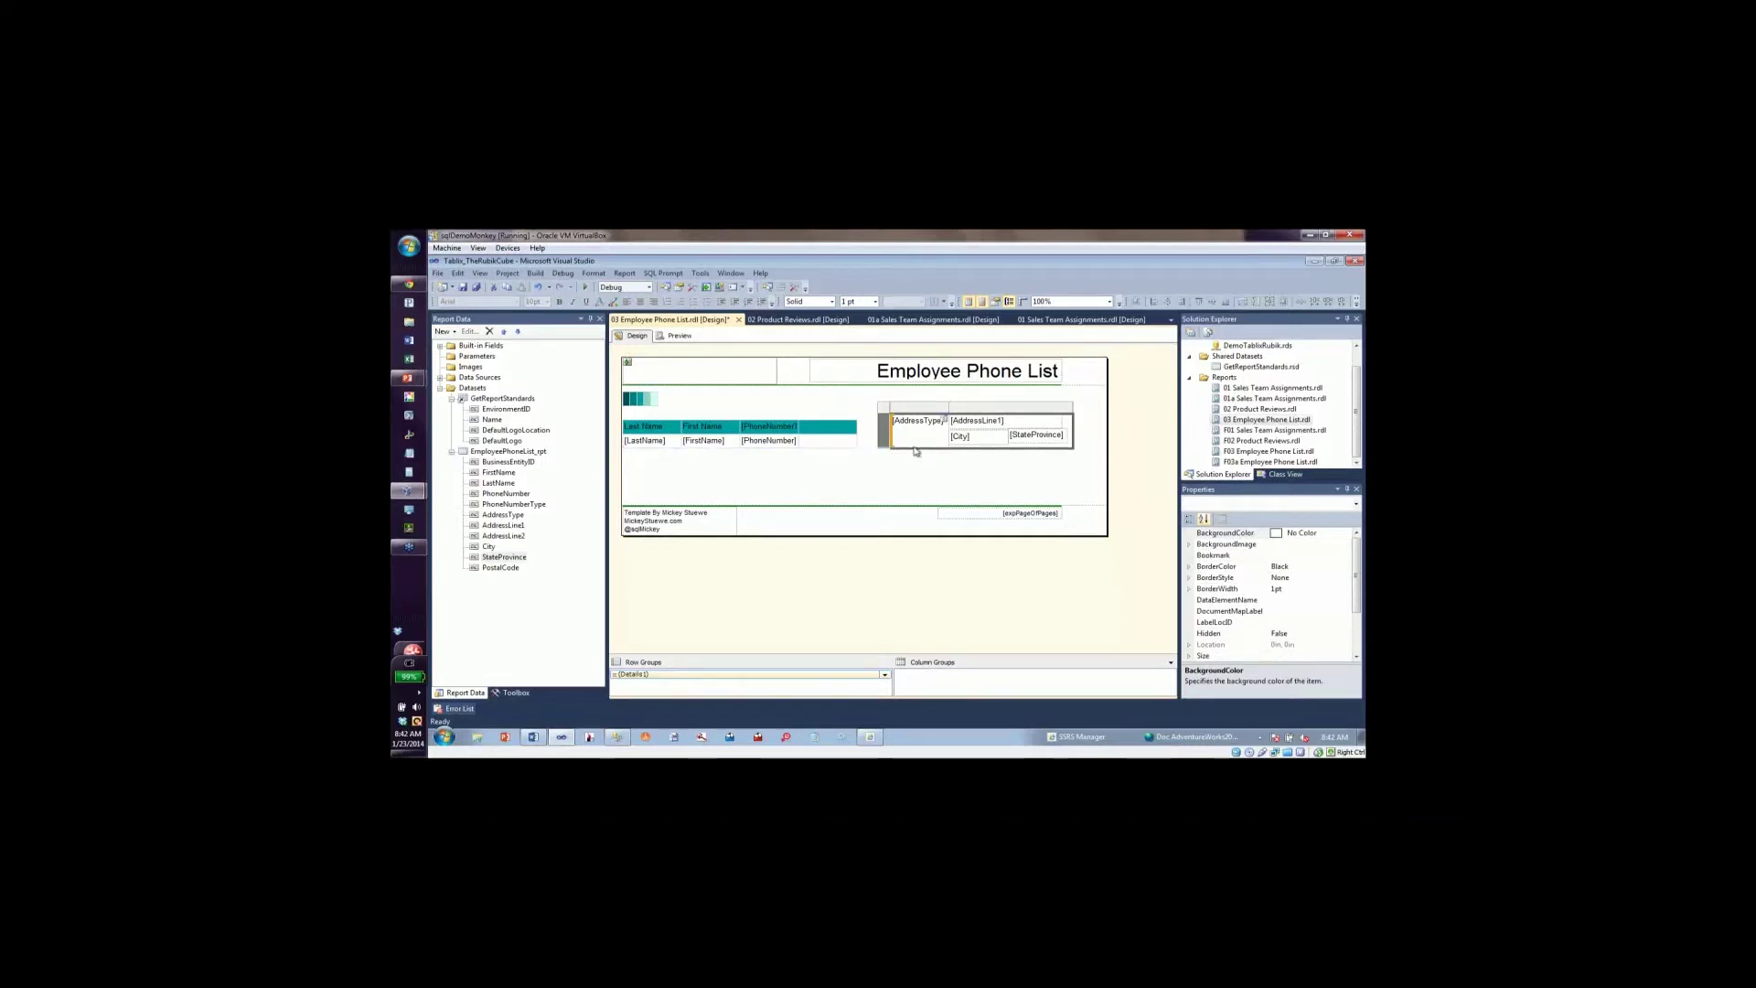
# Copy the list's width of 3.11333in to the empty last detail cell of the phone table.
pyautogui.click(884, 413)
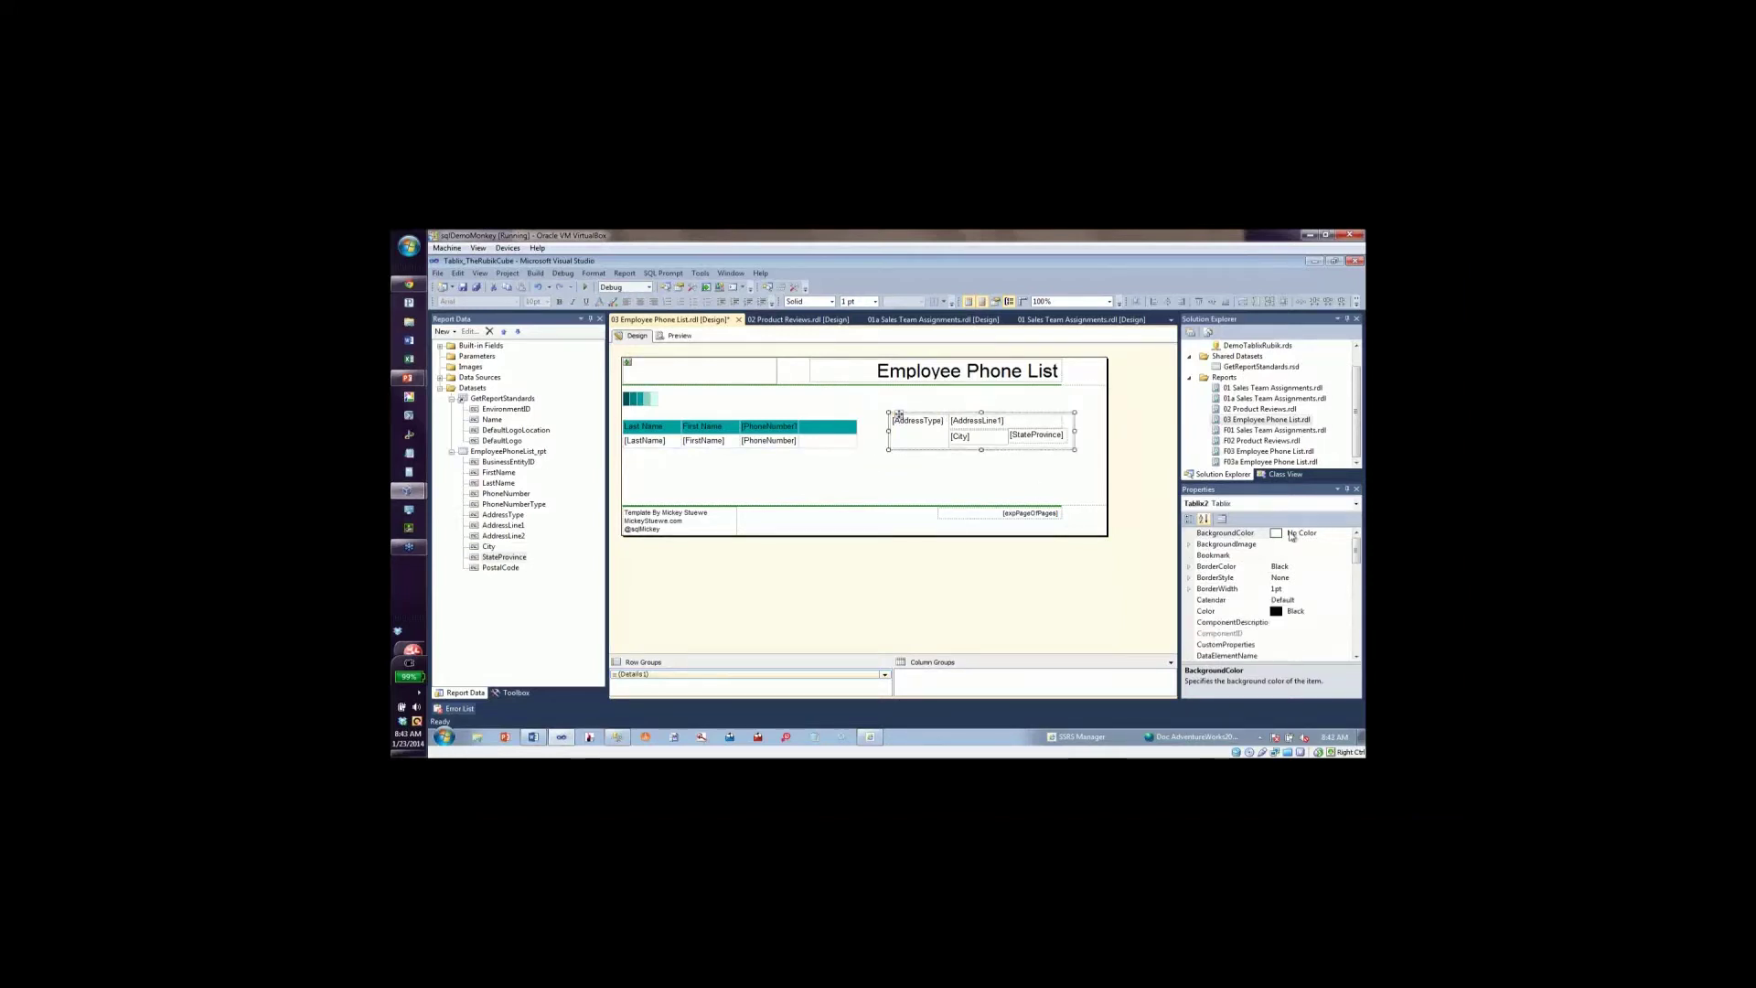
pyautogui.click(1356, 562)
pyautogui.scroll(-6, 1357, 561)
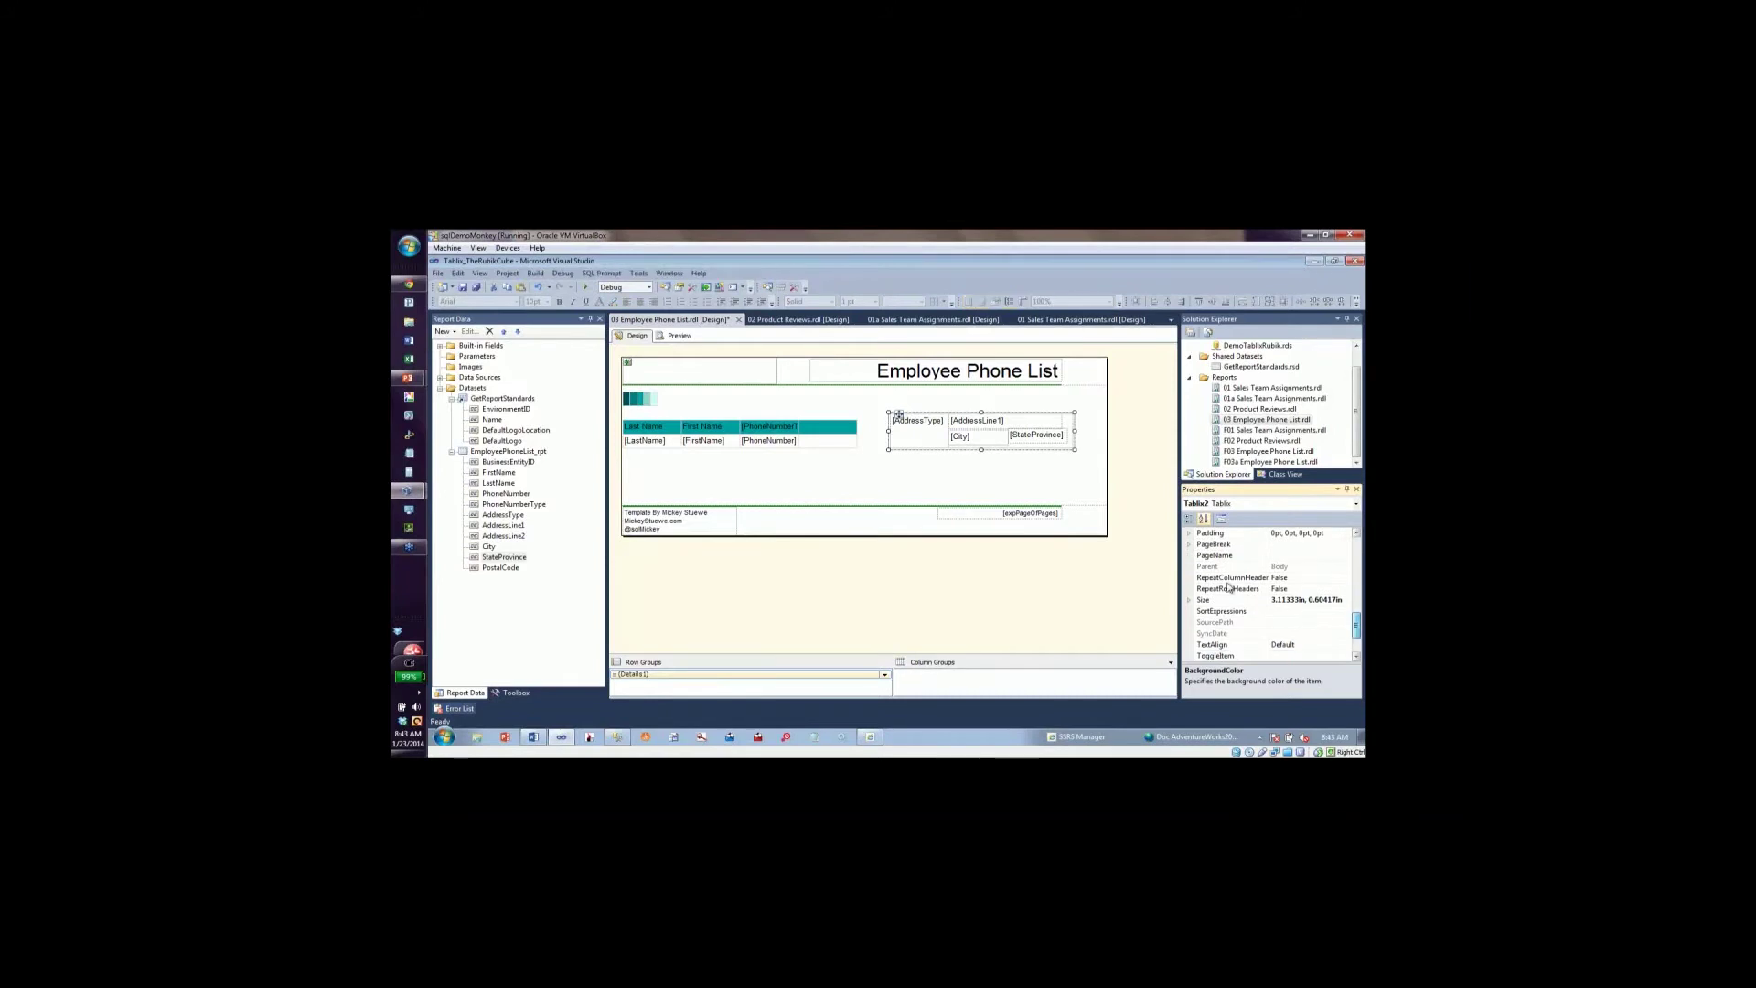
pyautogui.click(1189, 600)
pyautogui.click(1219, 611)
pyautogui.click(1268, 614)
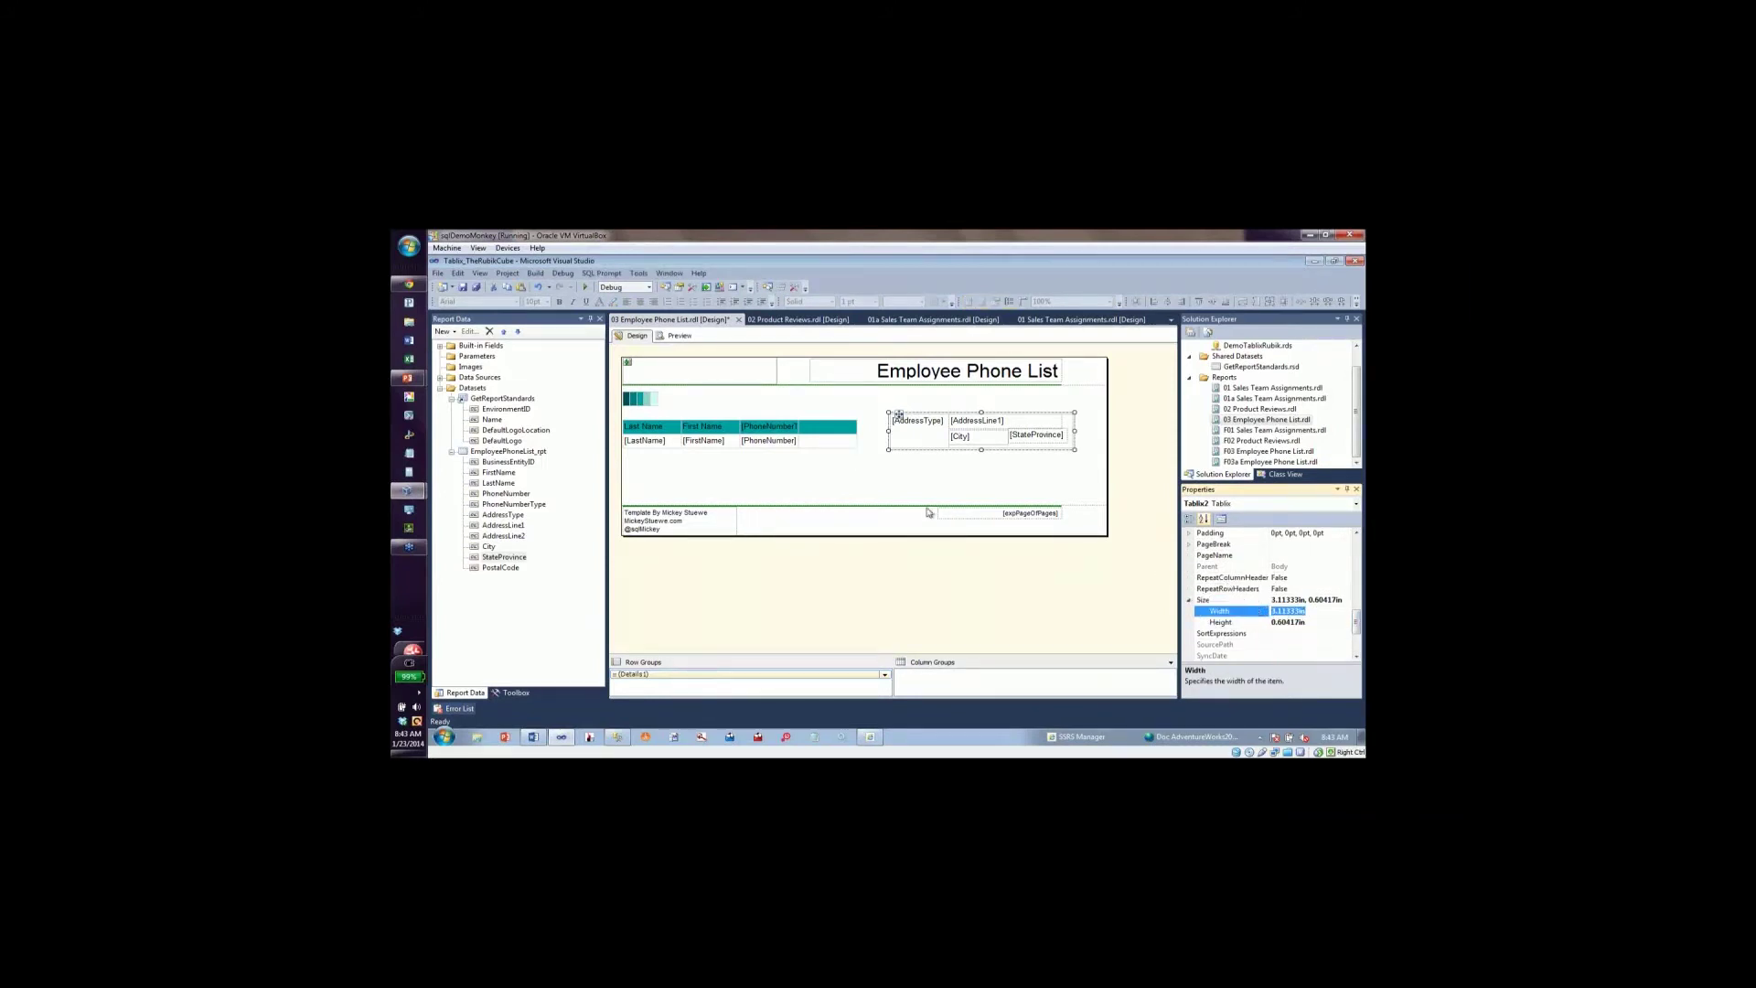
pyautogui.click(842, 444)
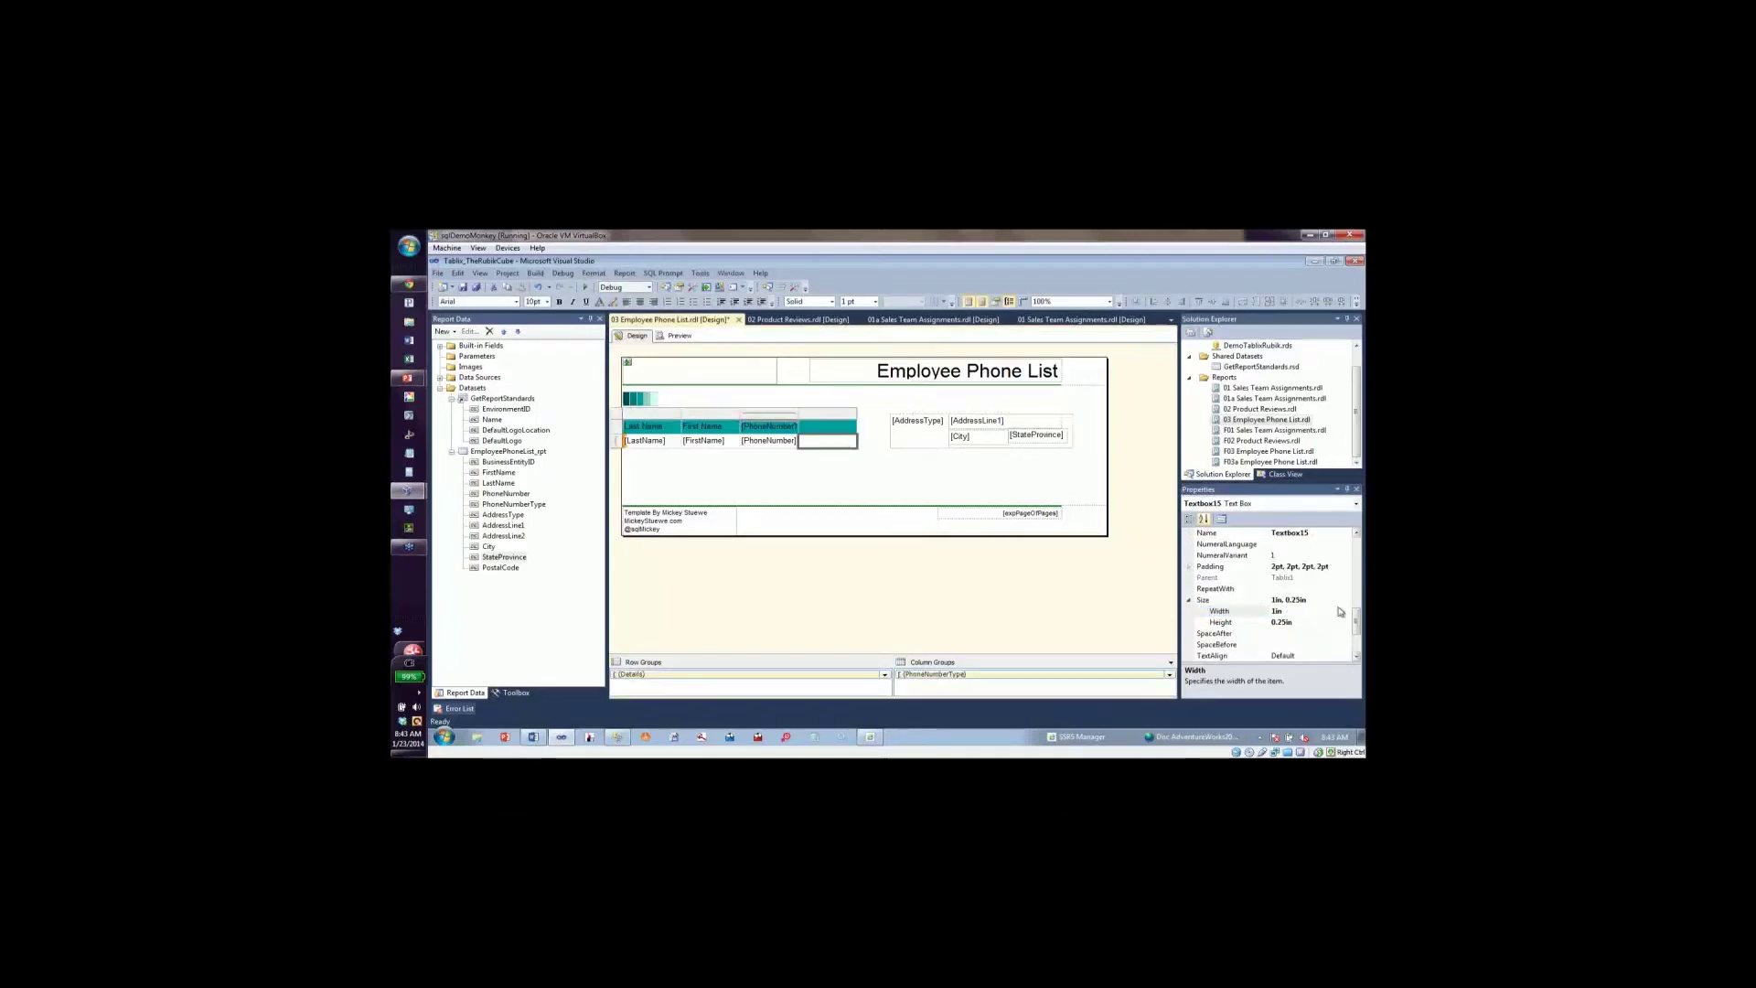
# Set the height of the phone table's empty last detail cell to 0.60417in, copied from the list.
pyautogui.click(906, 446)
pyautogui.click(1329, 622)
pyautogui.hotkey('ctrl', 'c')
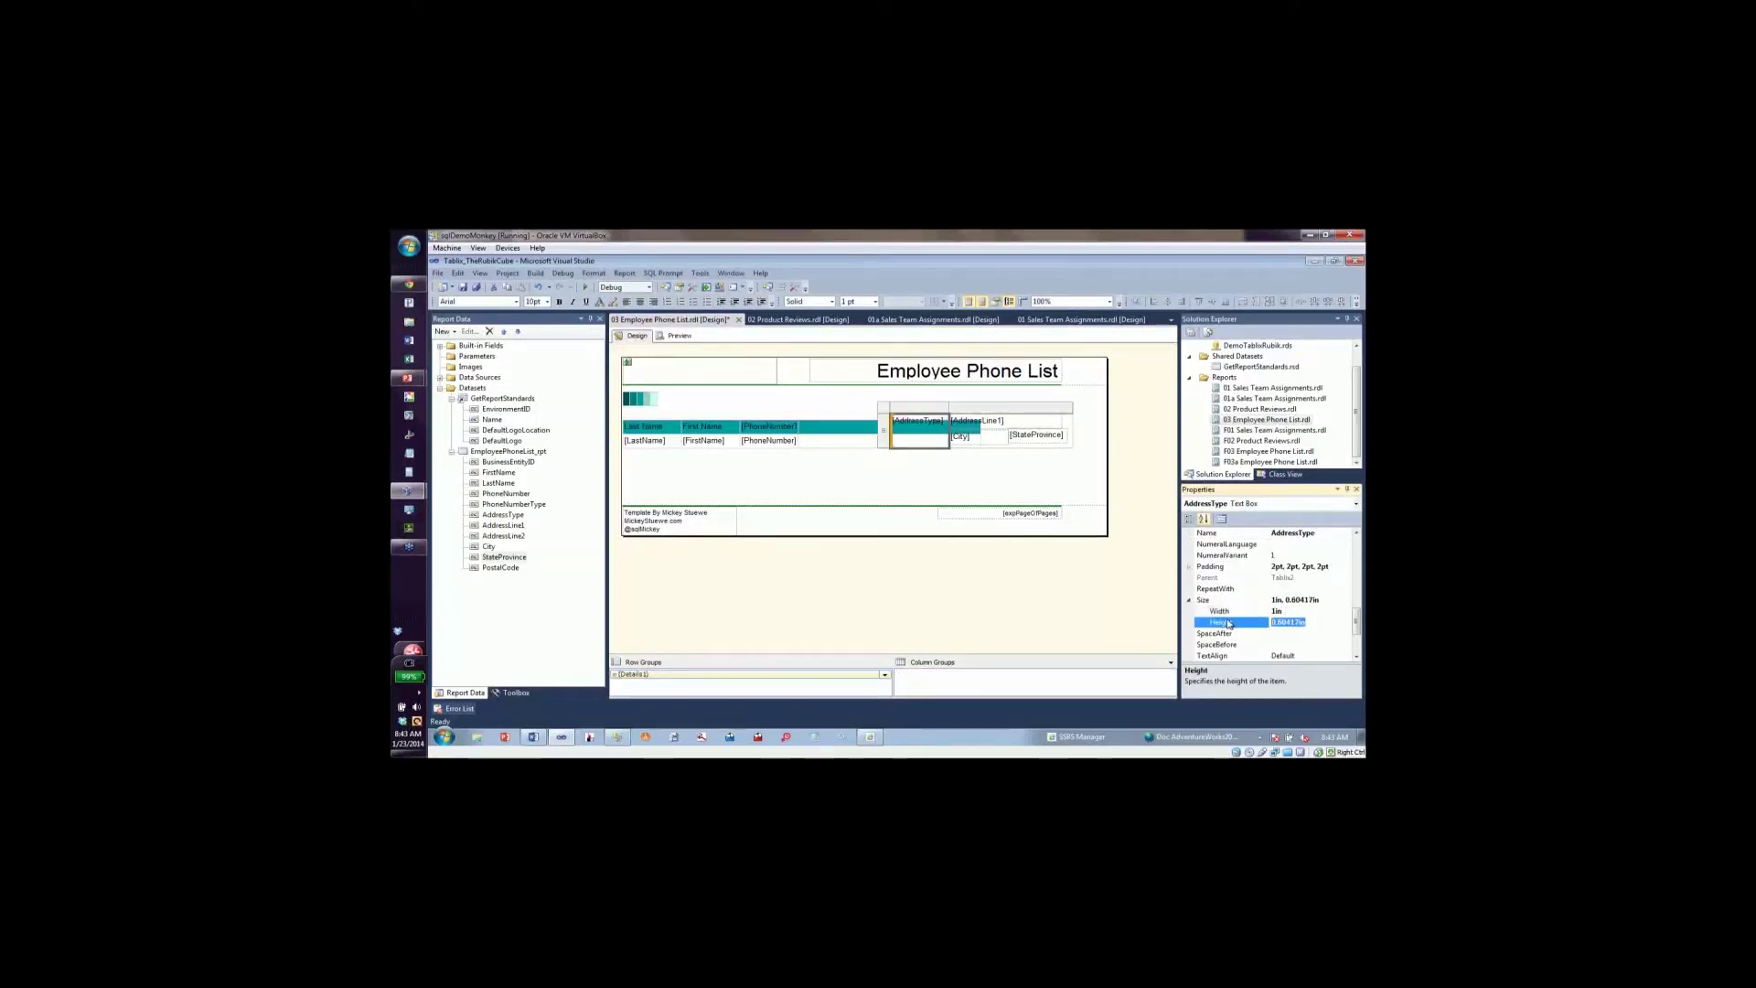
pyautogui.click(834, 440)
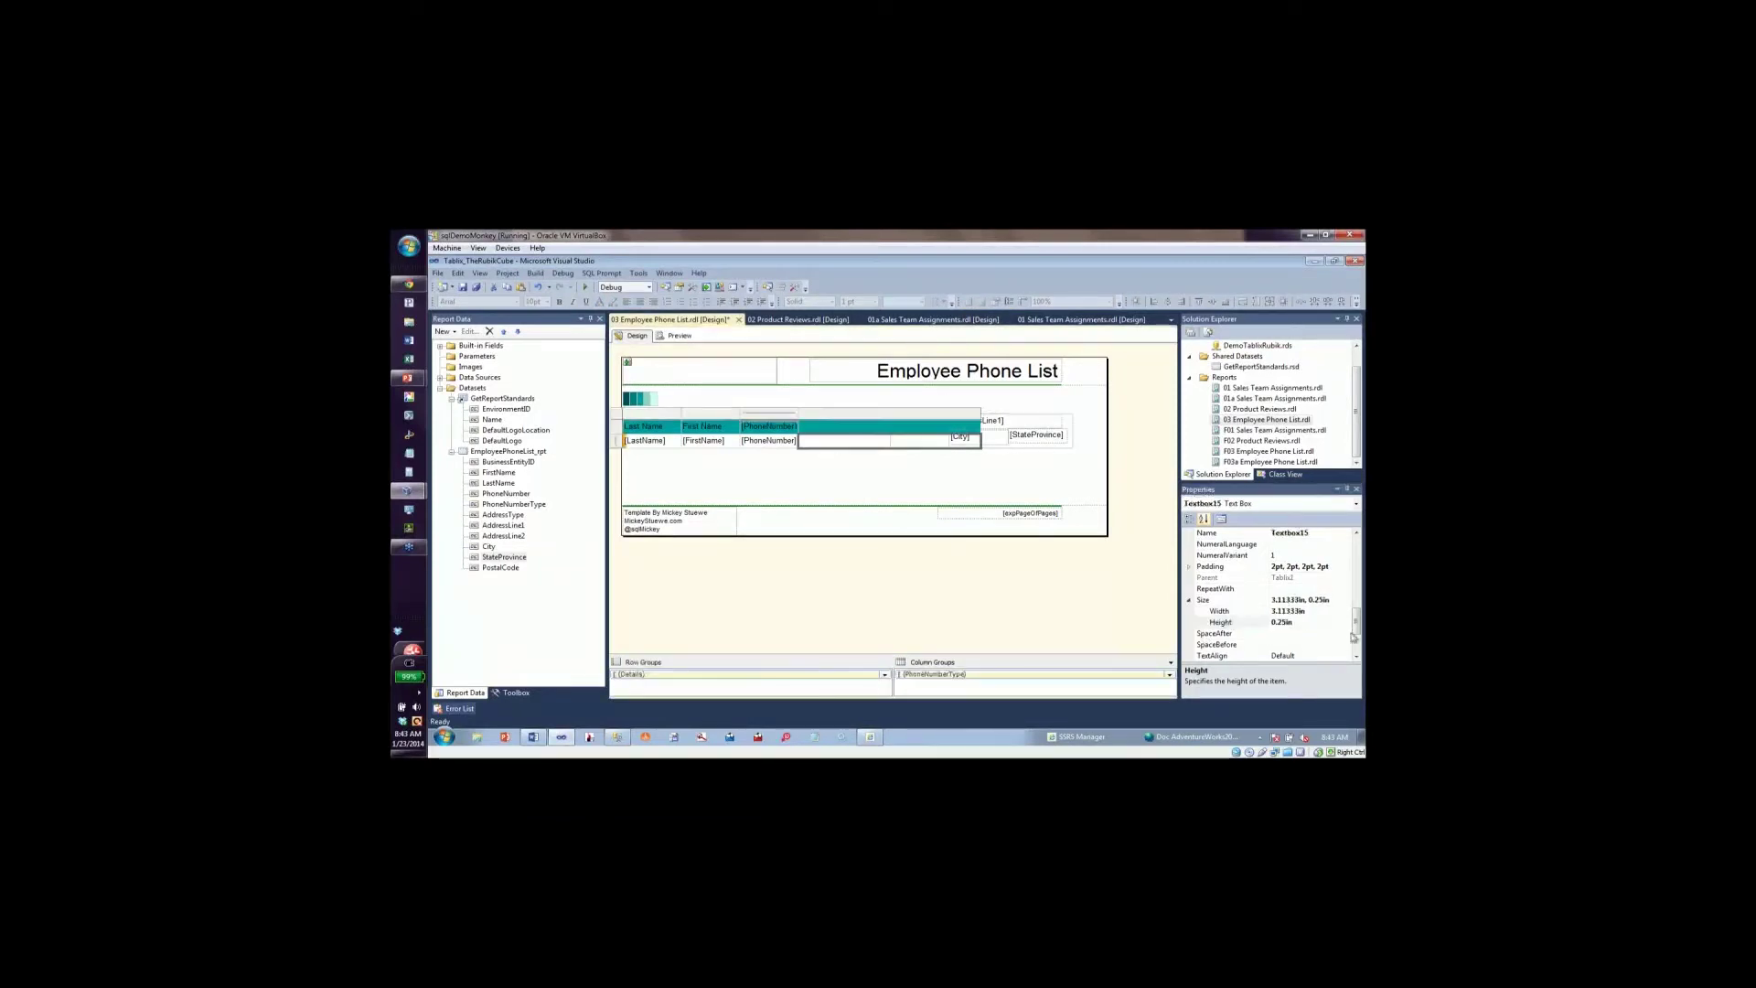
pyautogui.click(1206, 625)
pyautogui.hotkey('ctrl', 'v')
pyautogui.press('Return')
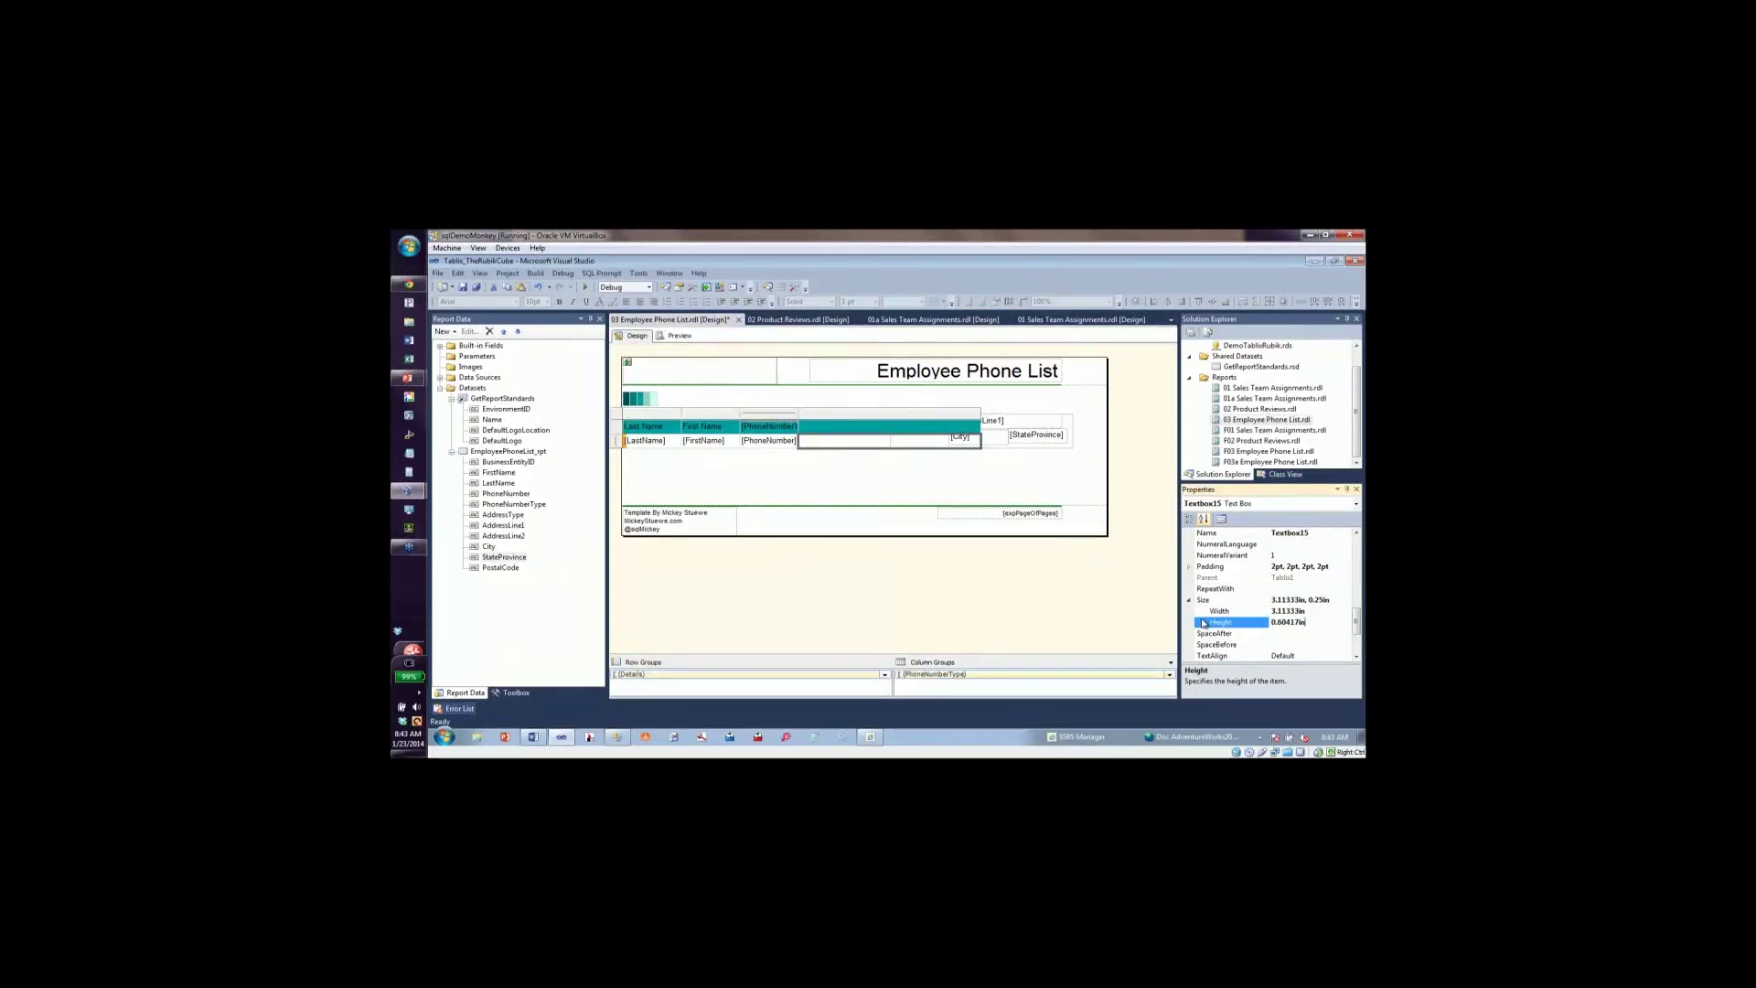
# Move the address list into the enlarged last detail cell of the phone table.
pyautogui.click(1039, 453)
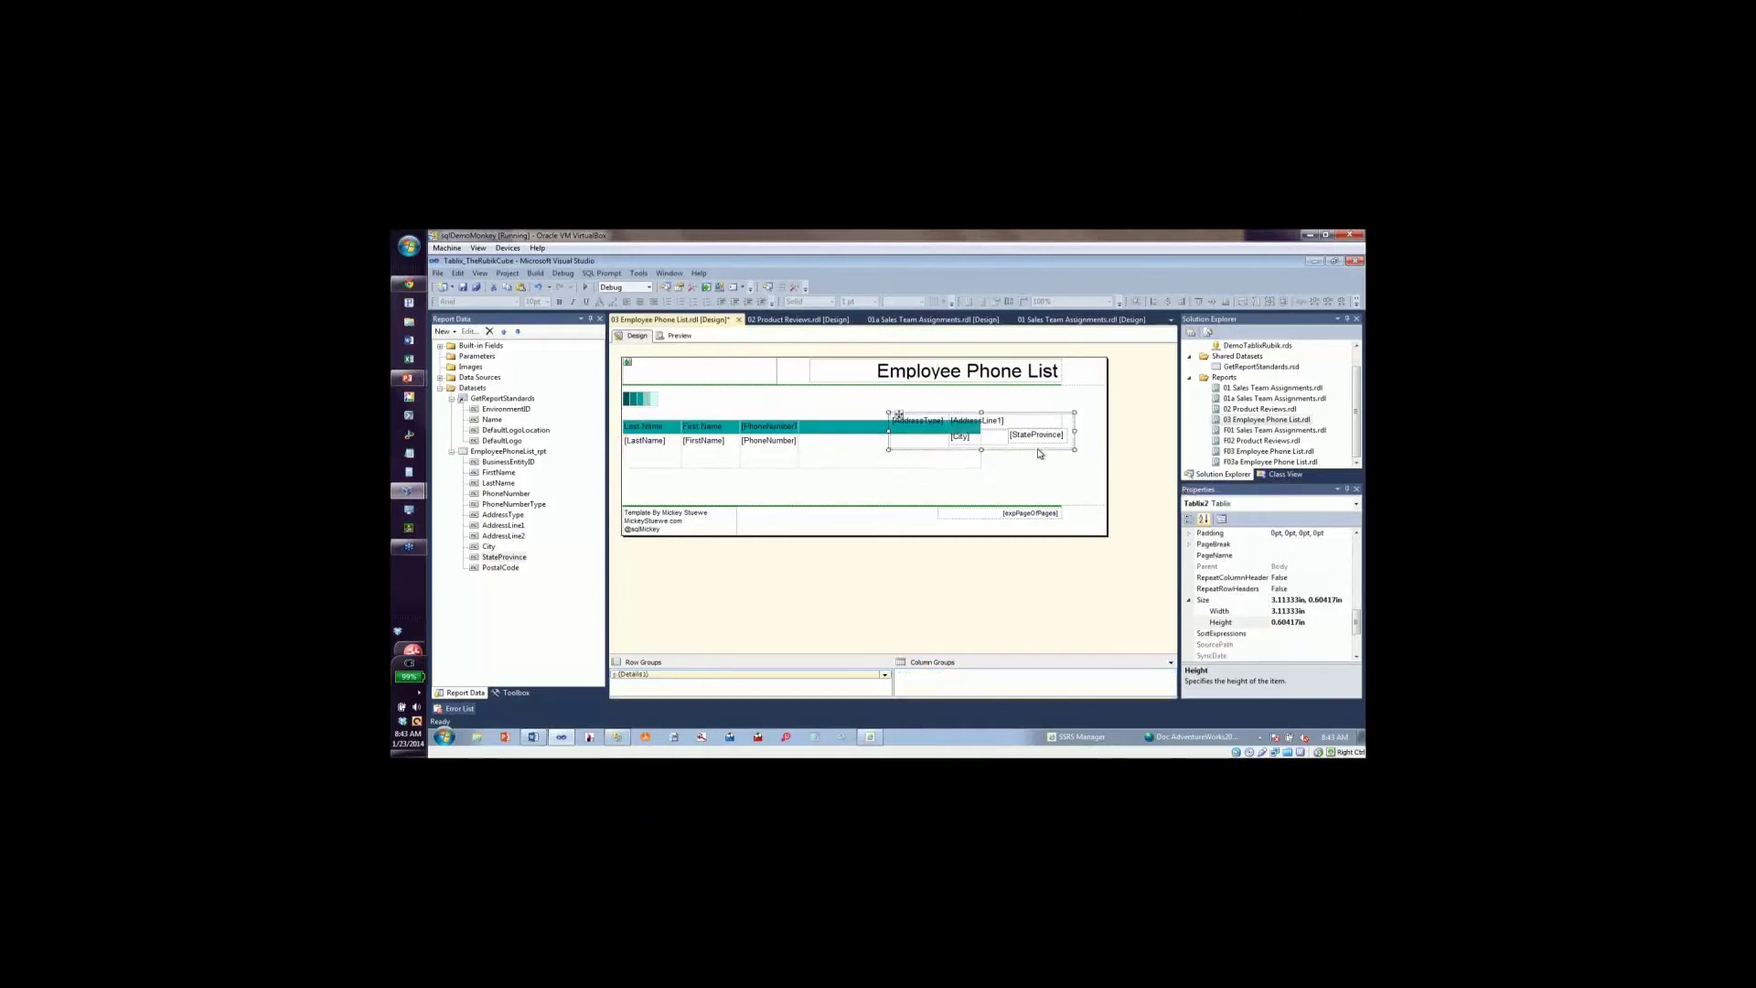
pyautogui.press('Delete')
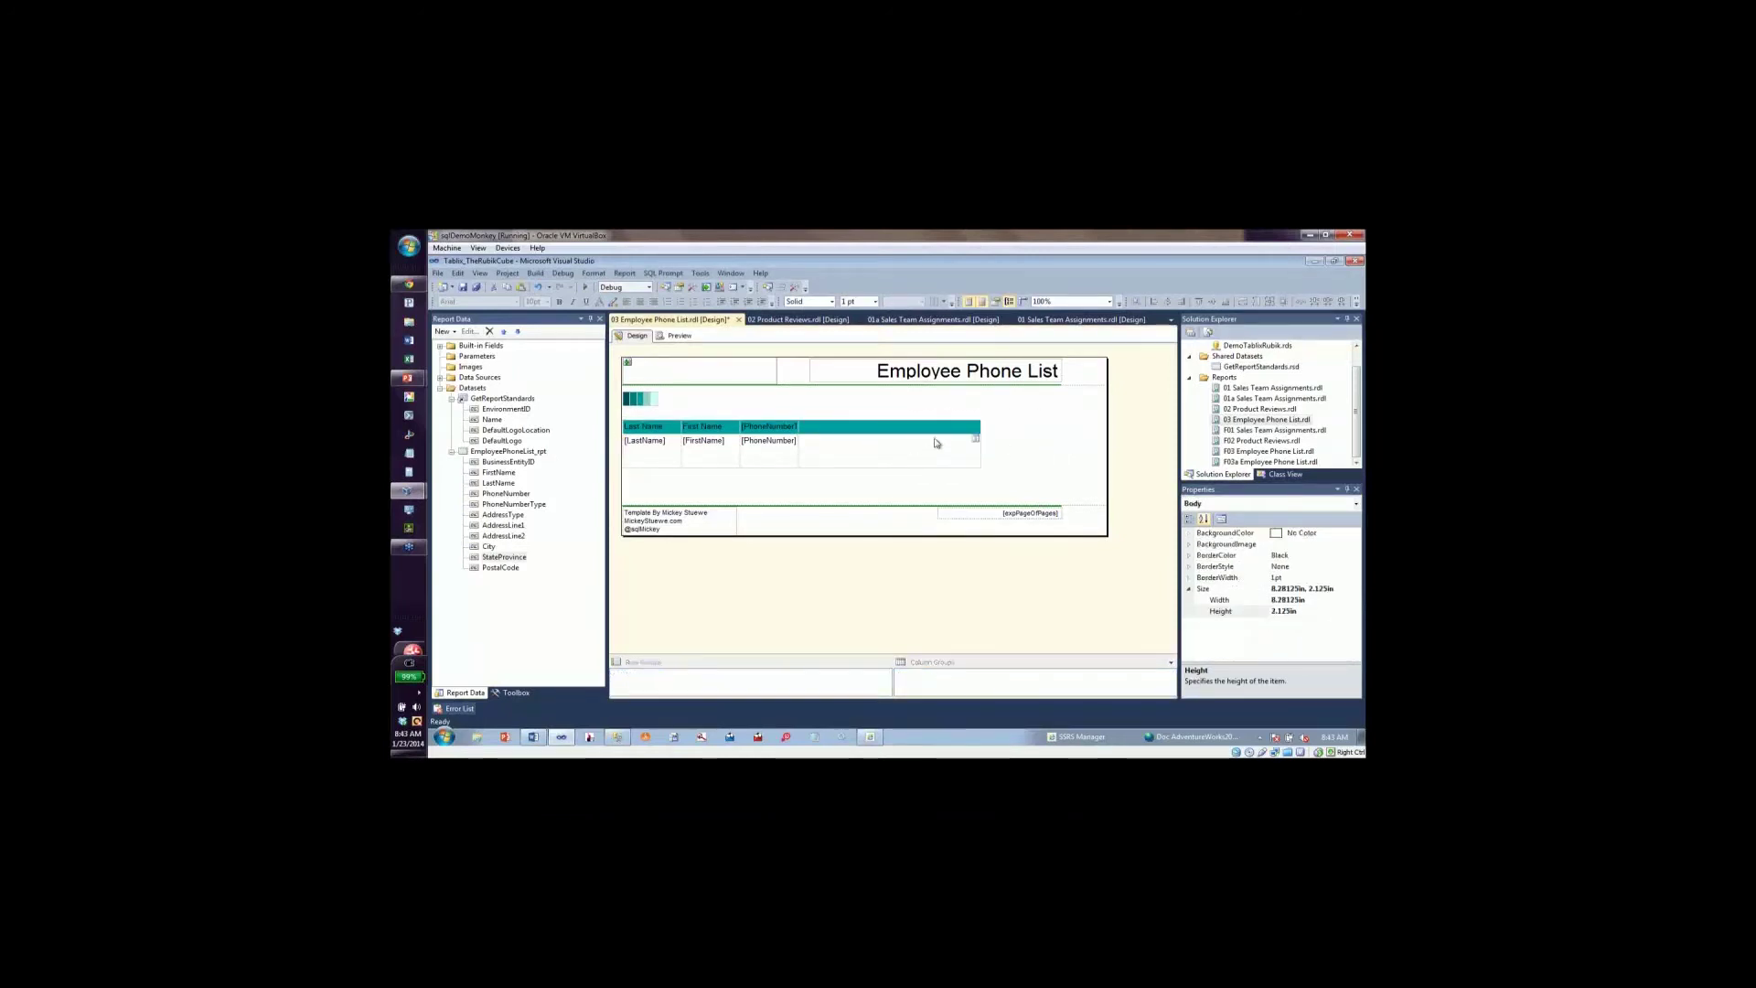
pyautogui.click(926, 452)
pyautogui.hotkey('ctrl', 'z')
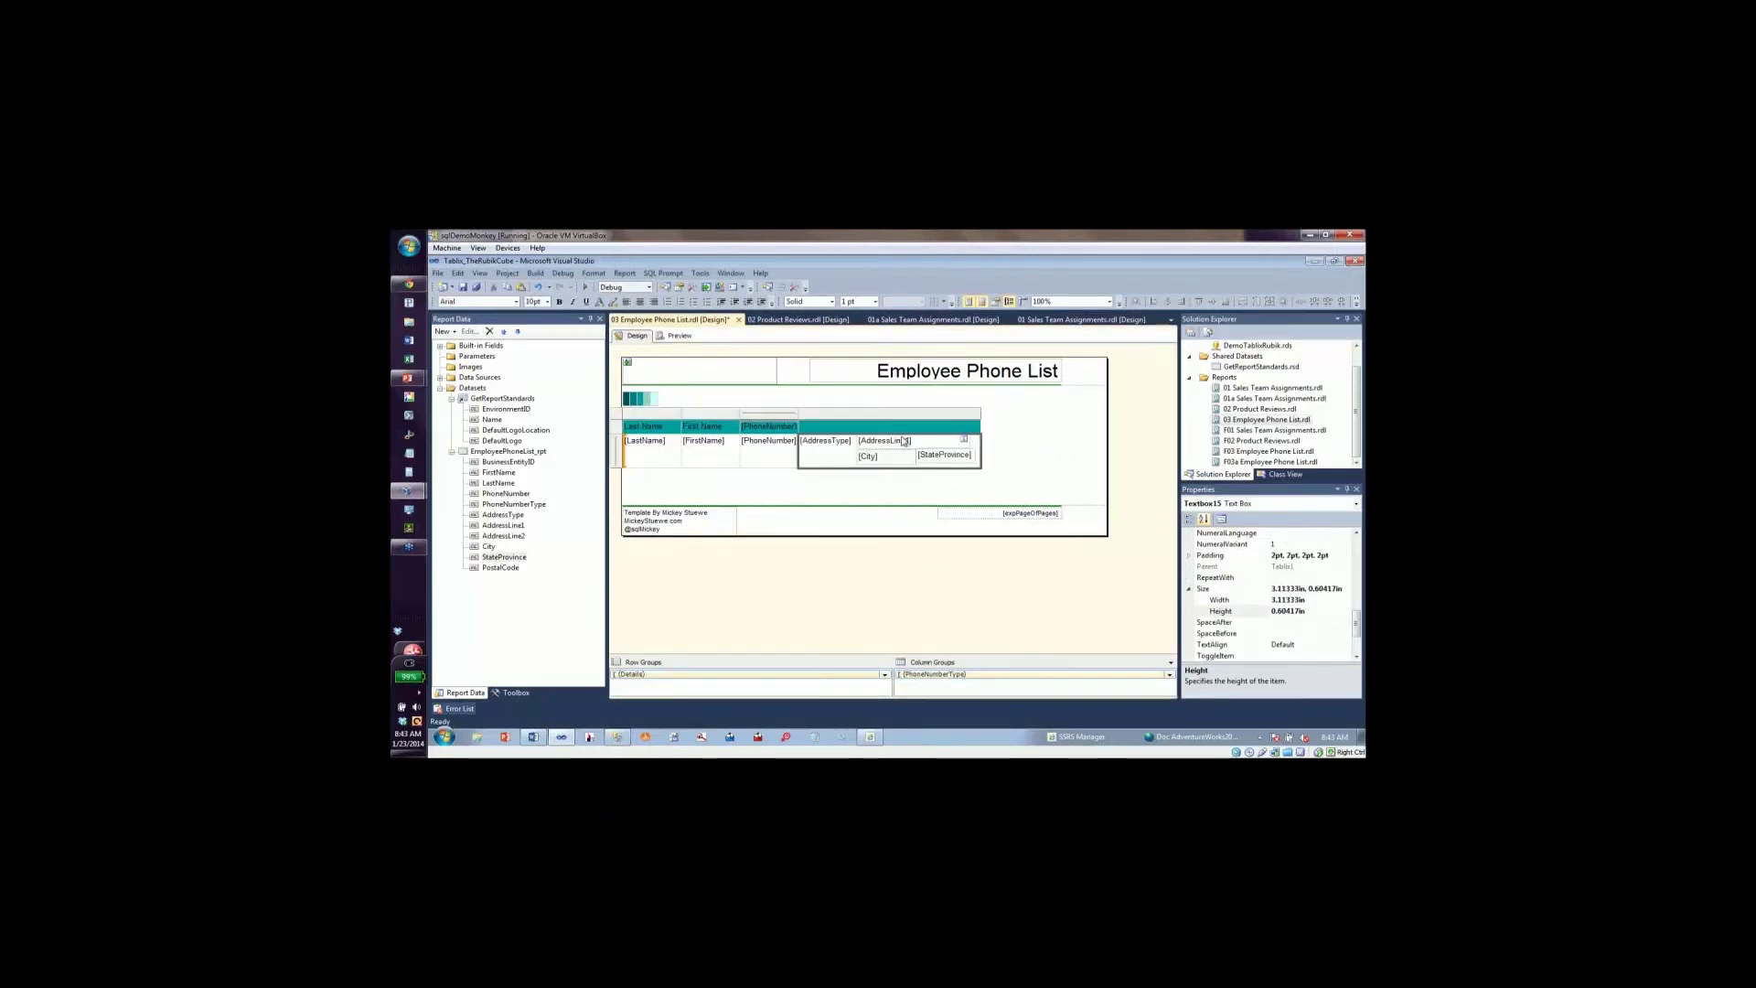
# Enter Address as the header above the nested list and preview the report.
pyautogui.click(895, 430)
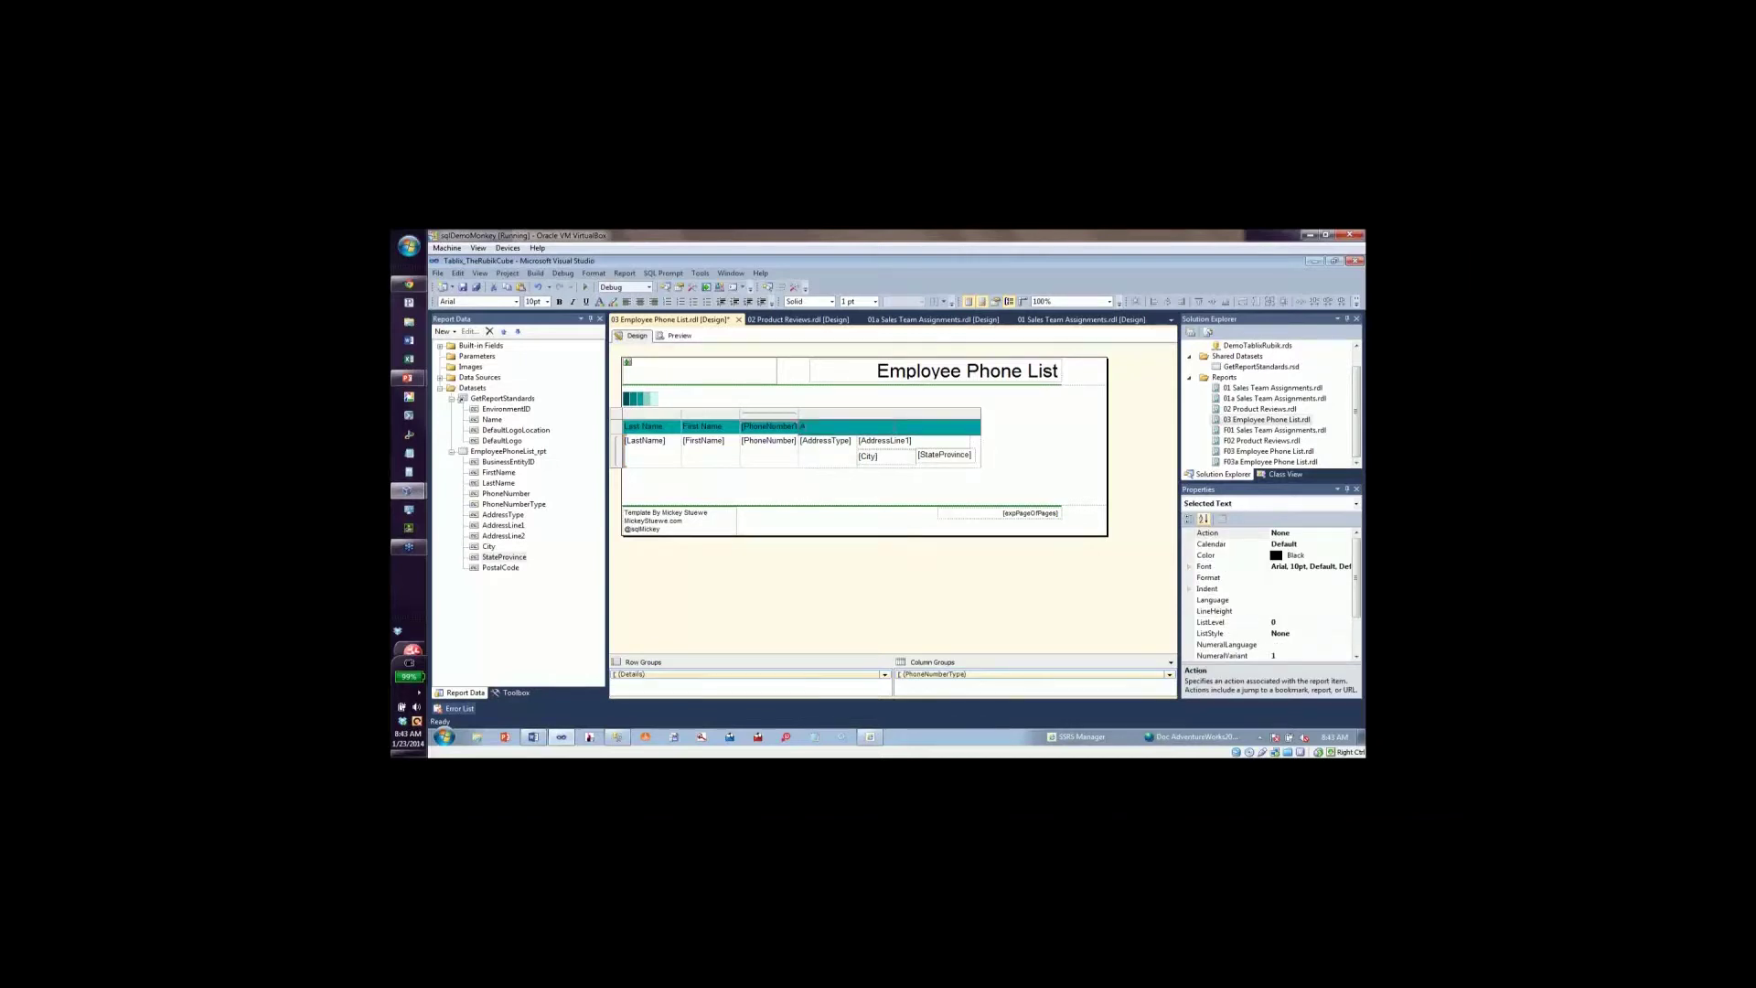
pyautogui.click(984, 448)
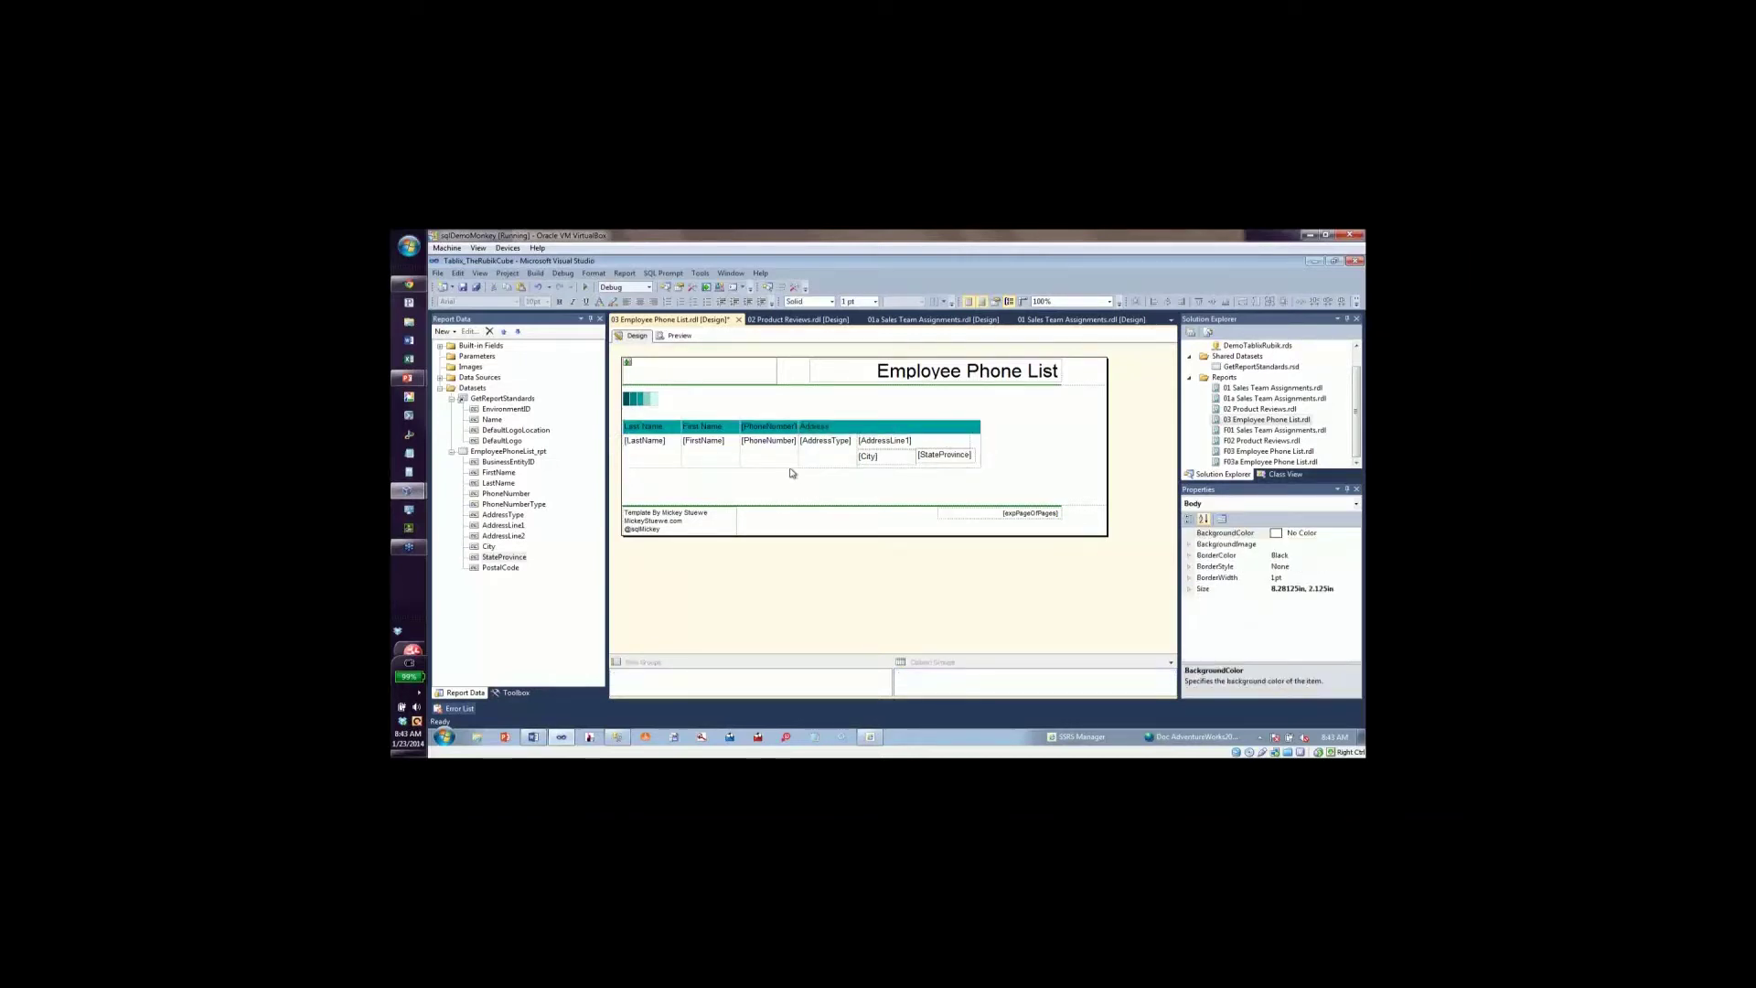
pyautogui.click(674, 337)
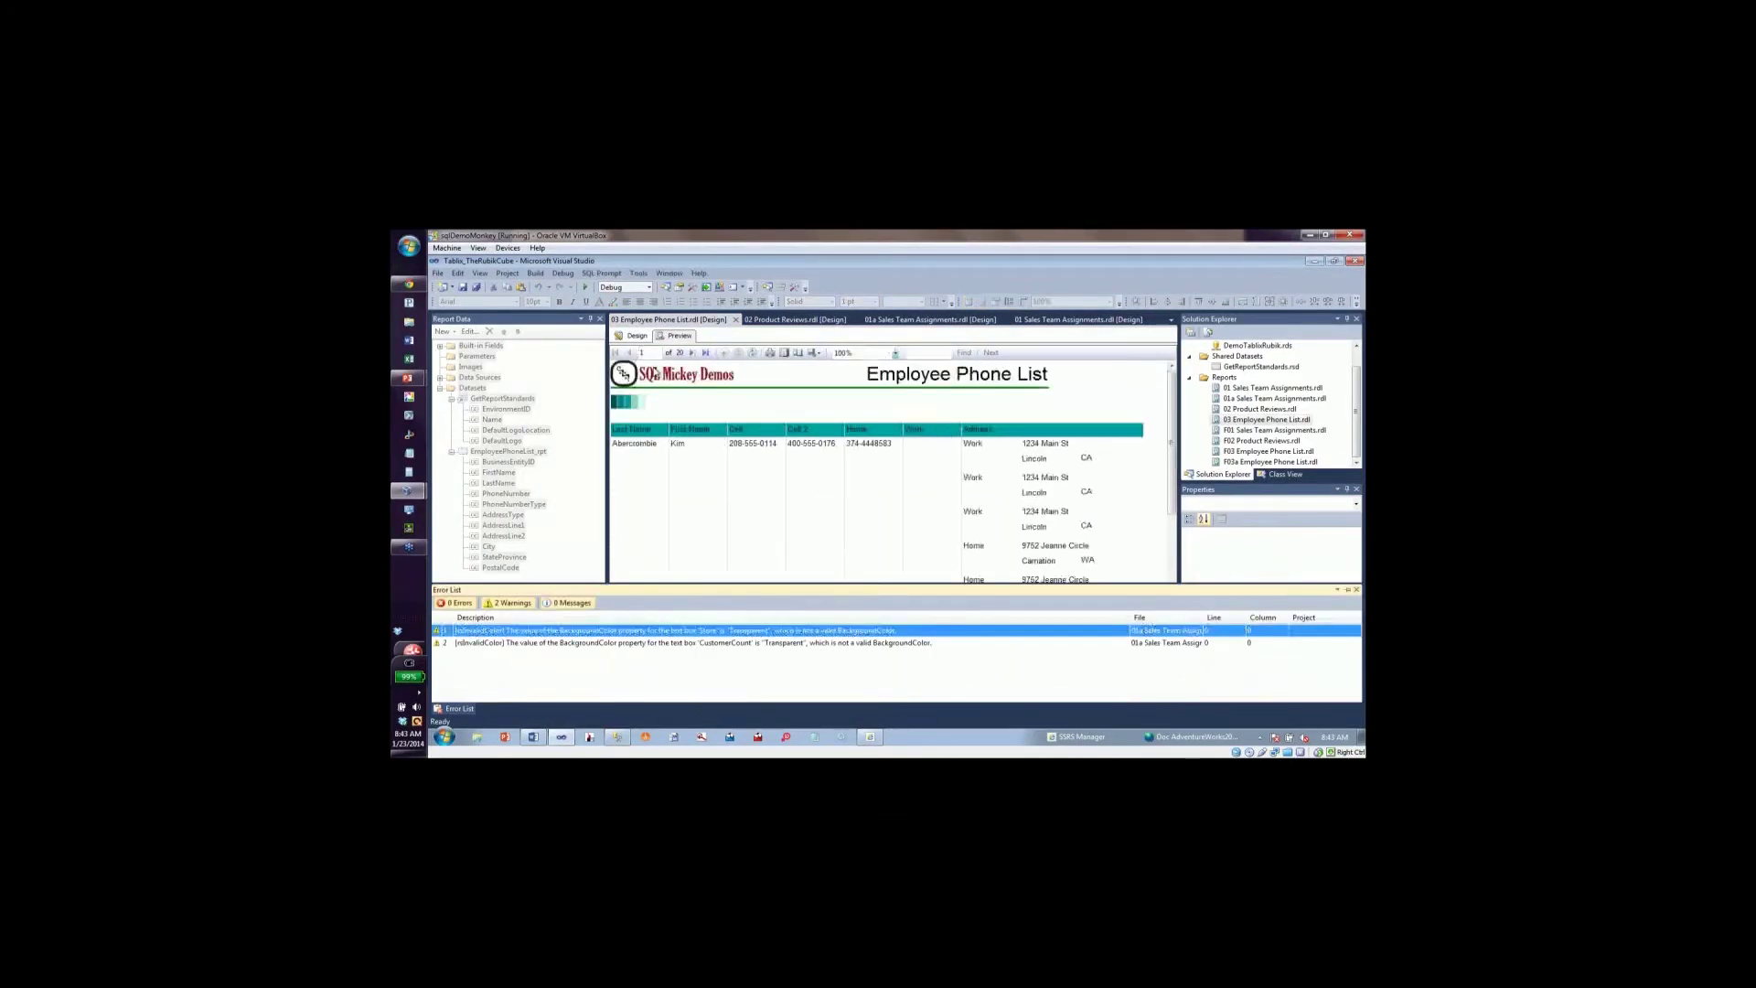
# Back in the design, group the nested list's Details1 row group on AddressType and preview the report again.
pyautogui.click(636, 336)
pyautogui.click(791, 454)
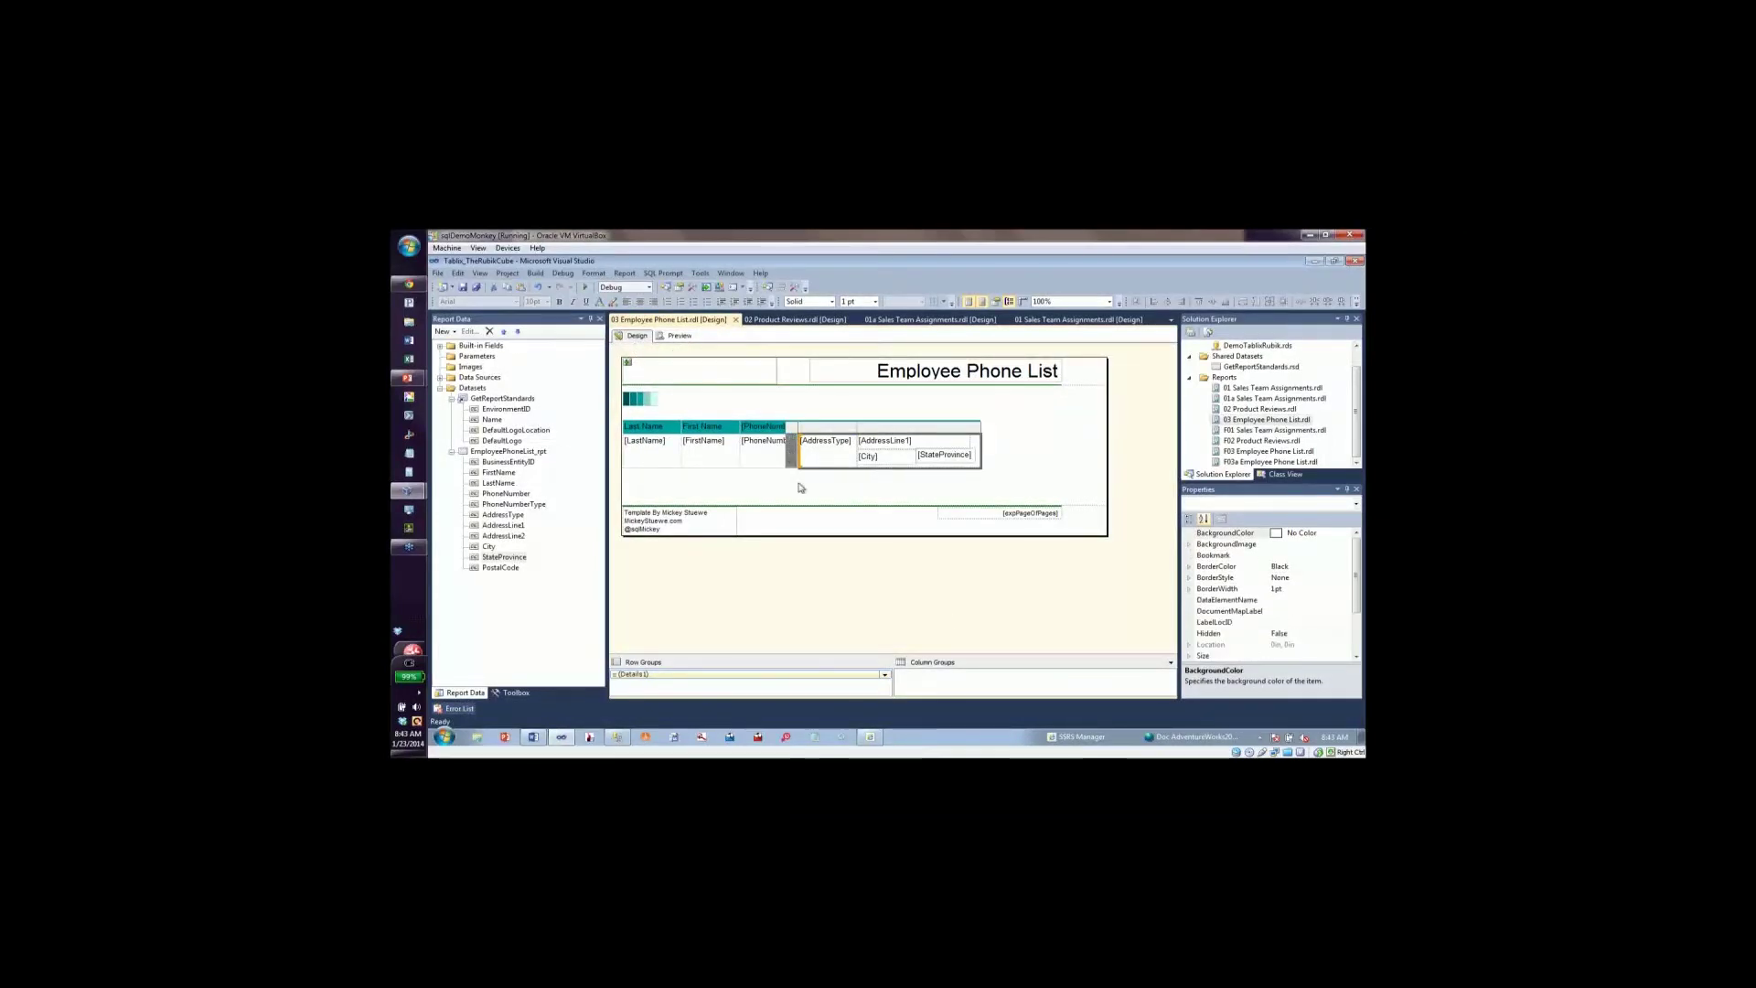
pyautogui.rightClick(798, 454)
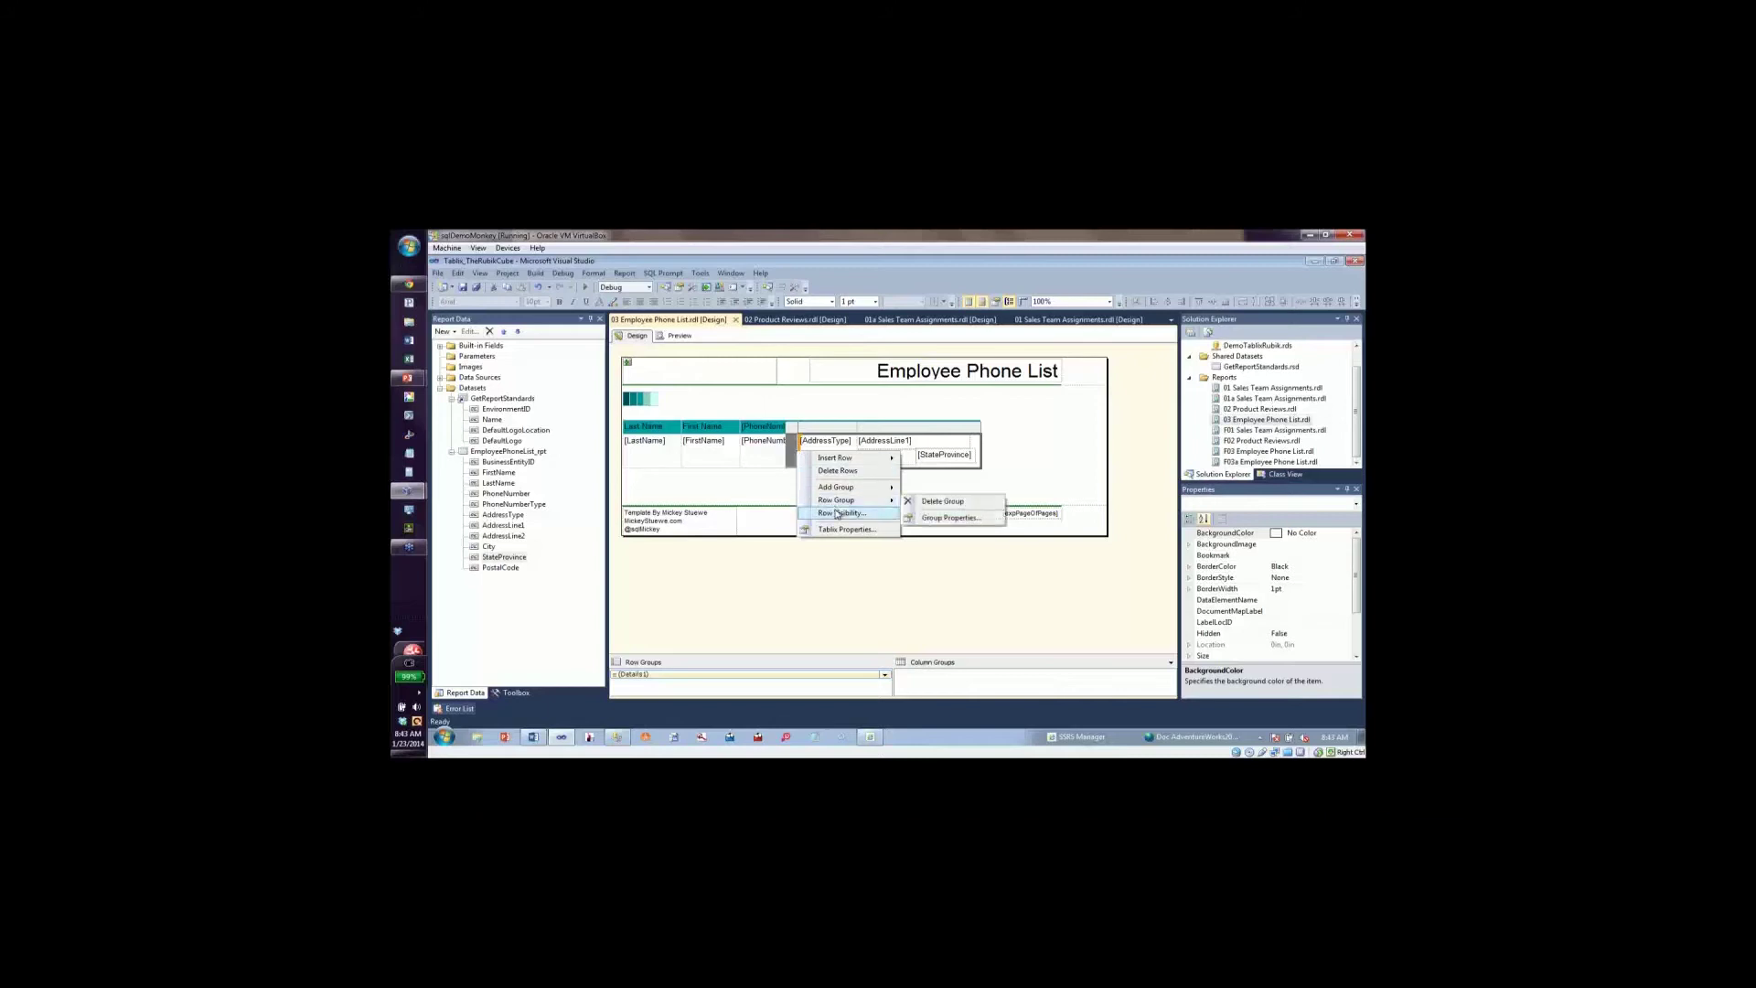
pyautogui.click(792, 455)
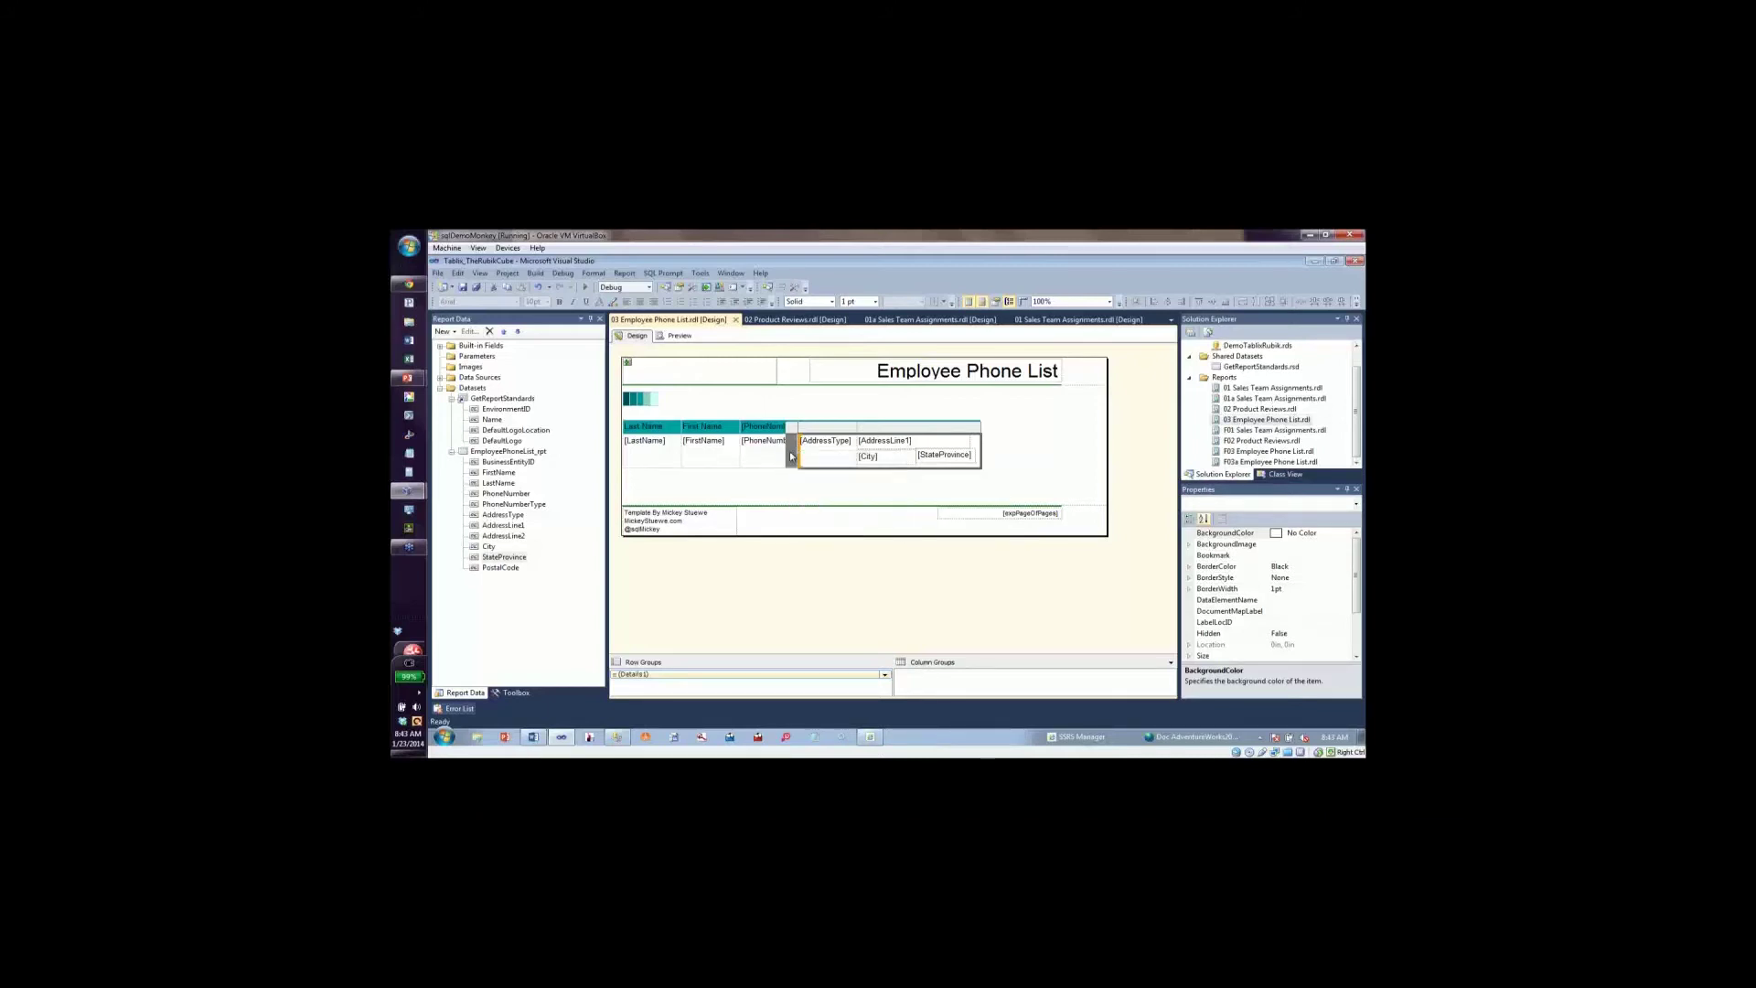
pyautogui.rightClick(886, 676)
pyautogui.press('Escape')
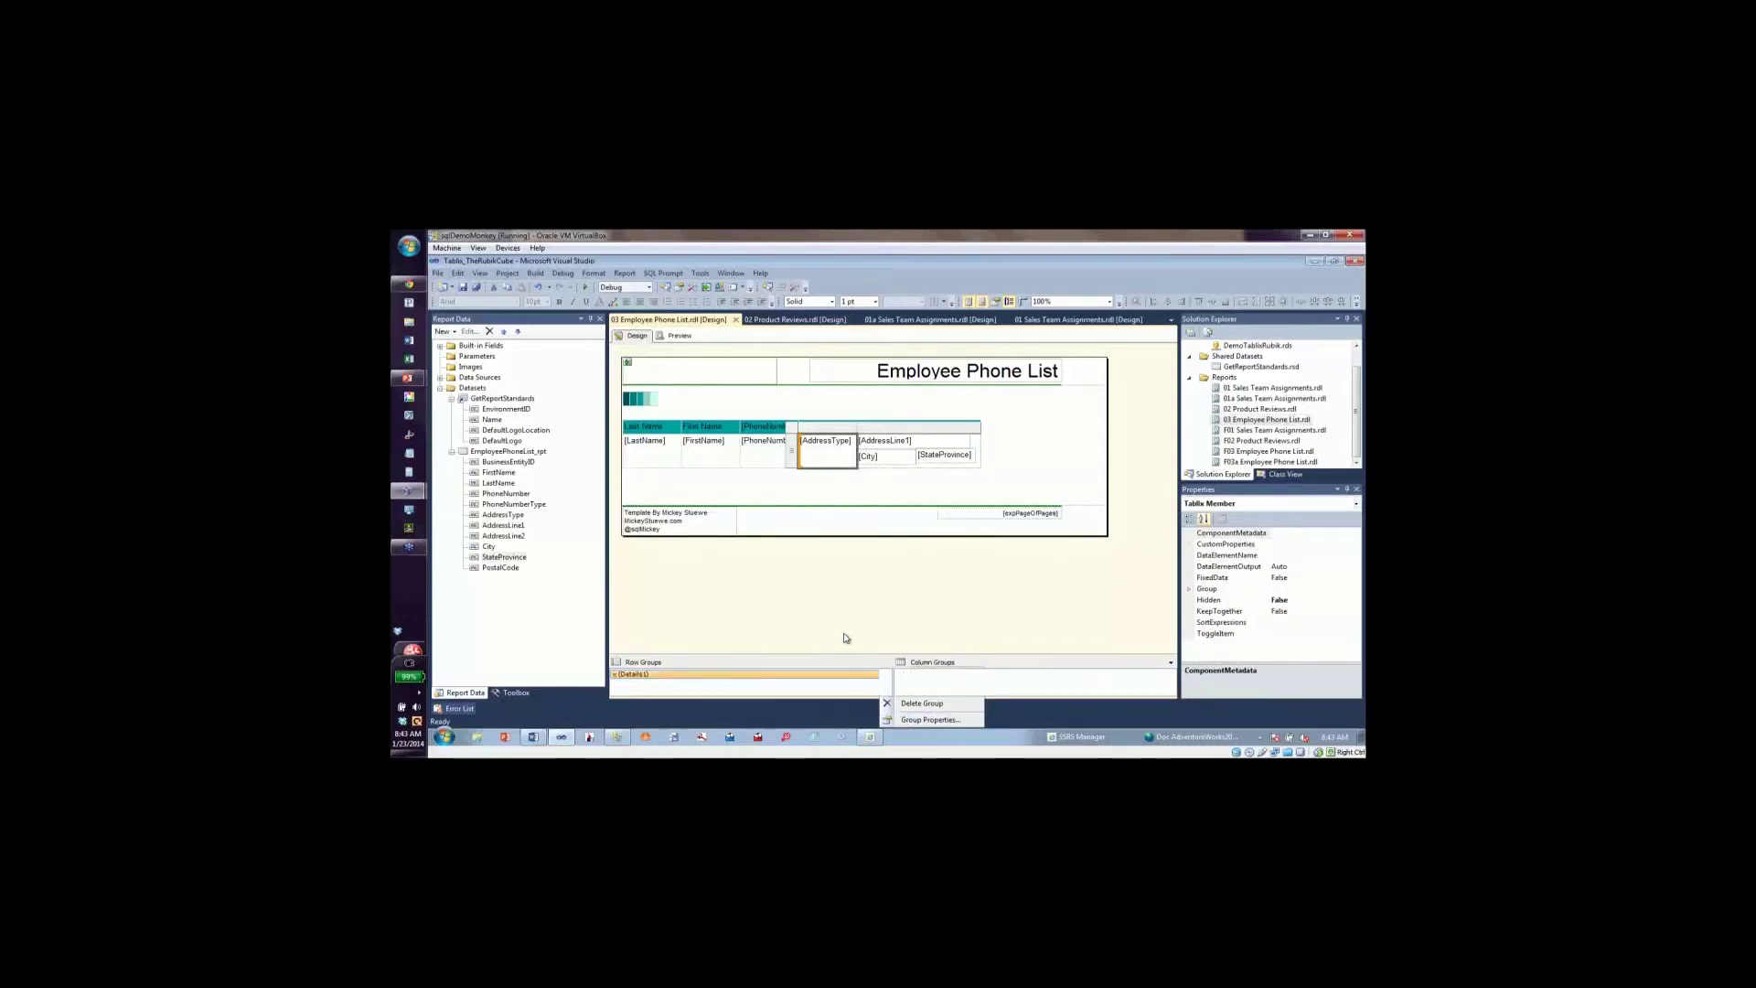
pyautogui.click(928, 719)
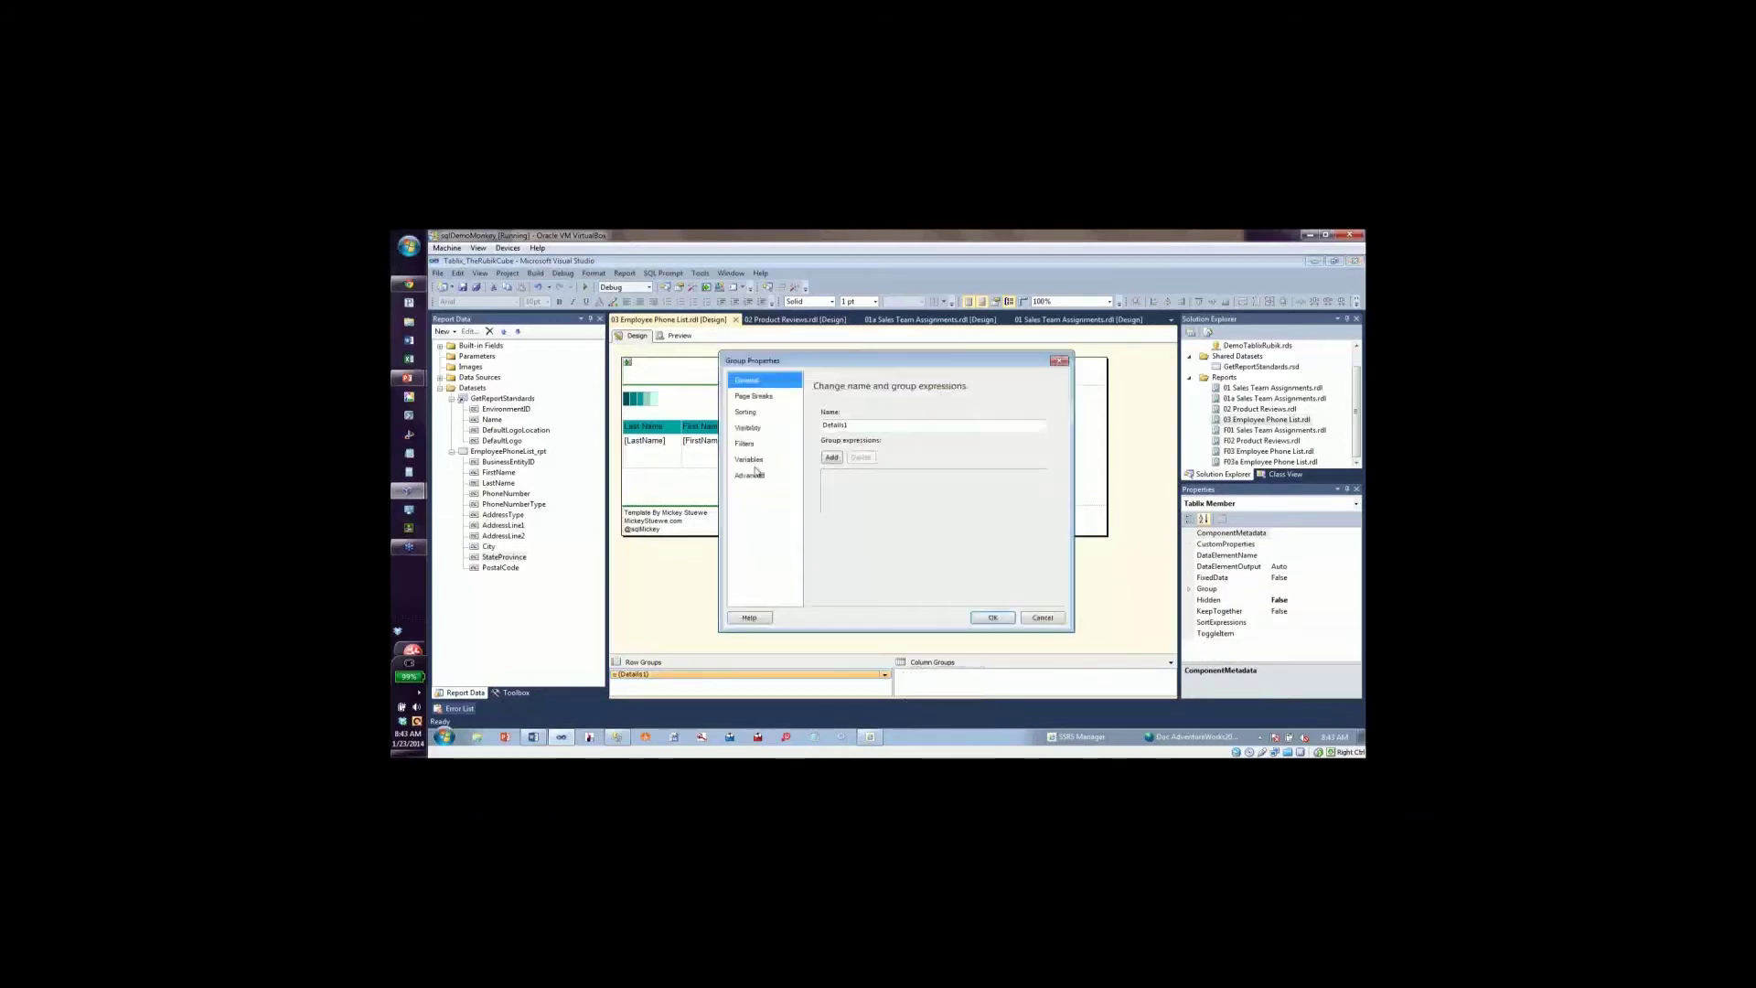
pyautogui.click(838, 458)
pyautogui.click(1018, 477)
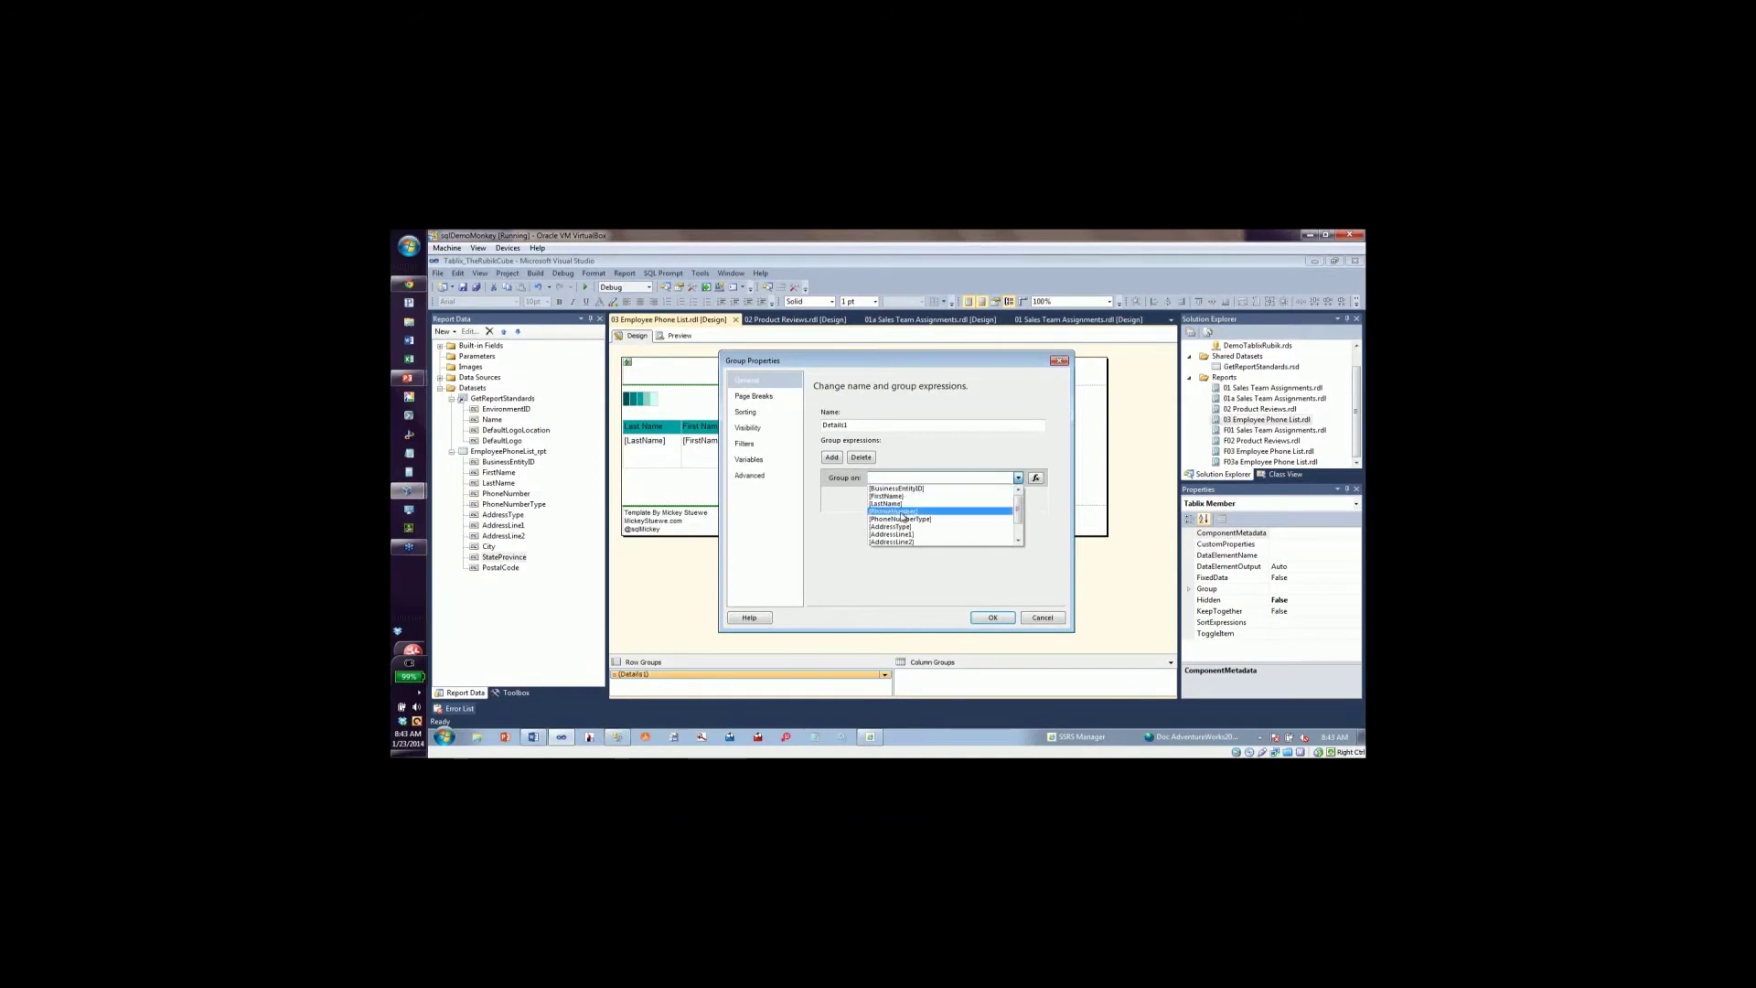
pyautogui.click(901, 527)
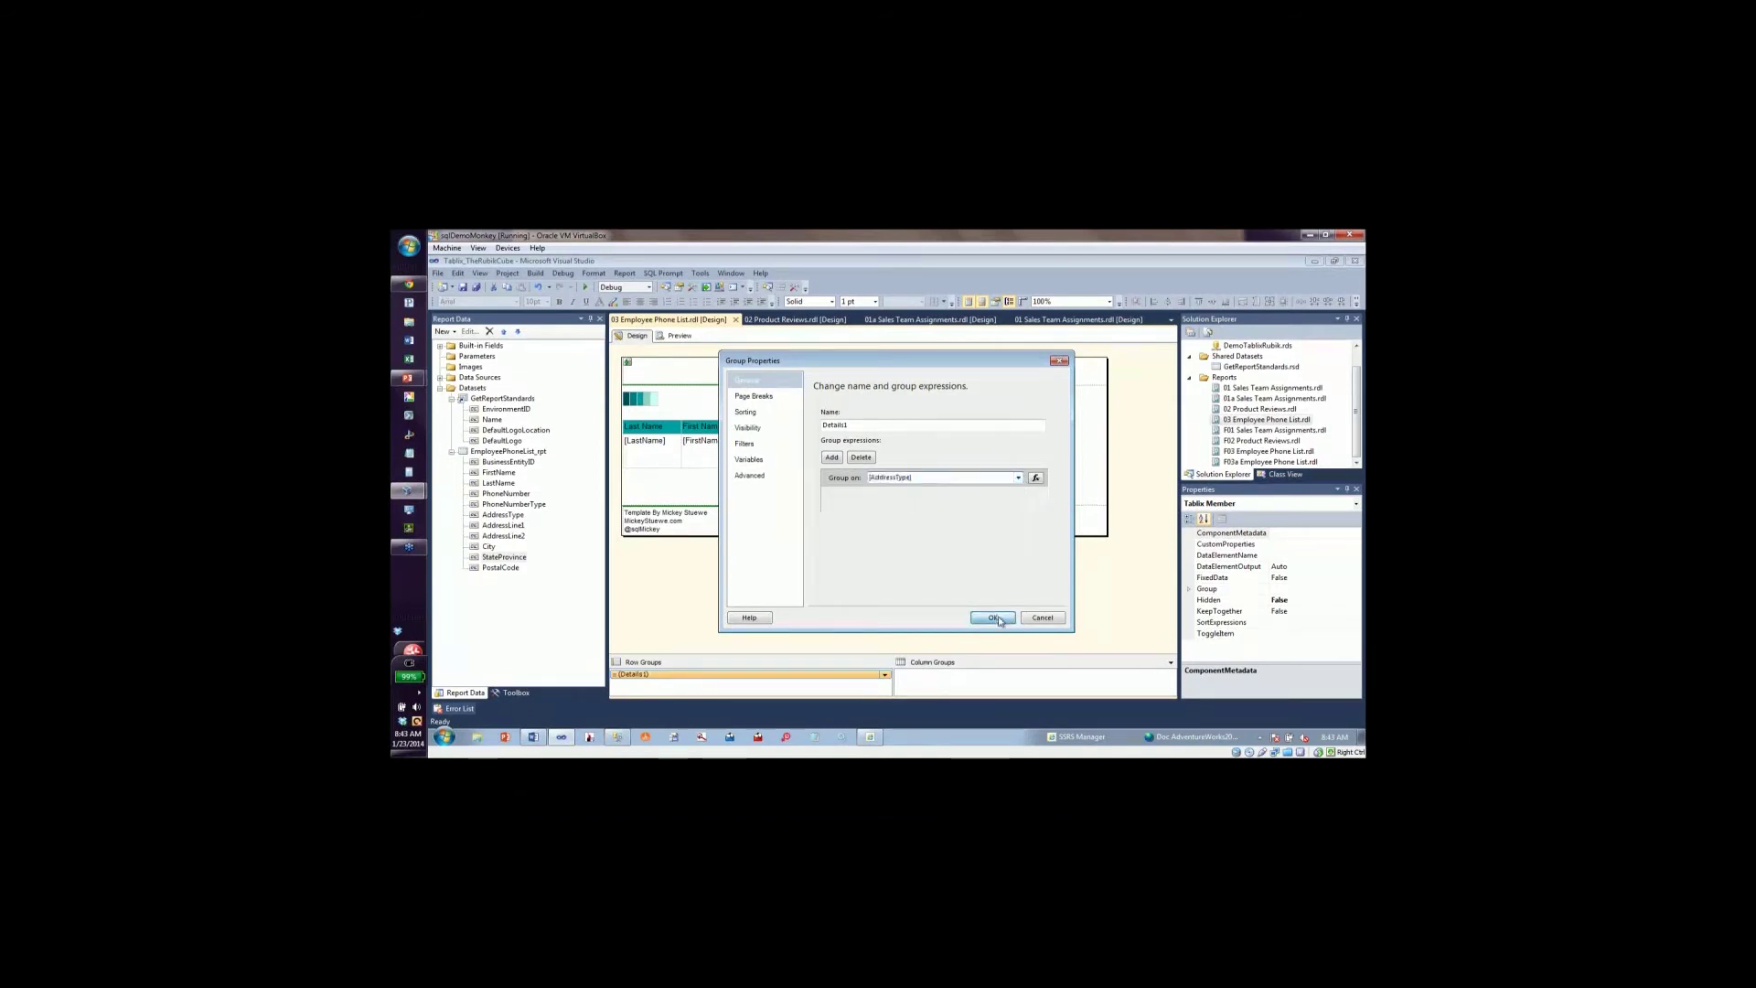
pyautogui.click(995, 618)
pyautogui.click(680, 336)
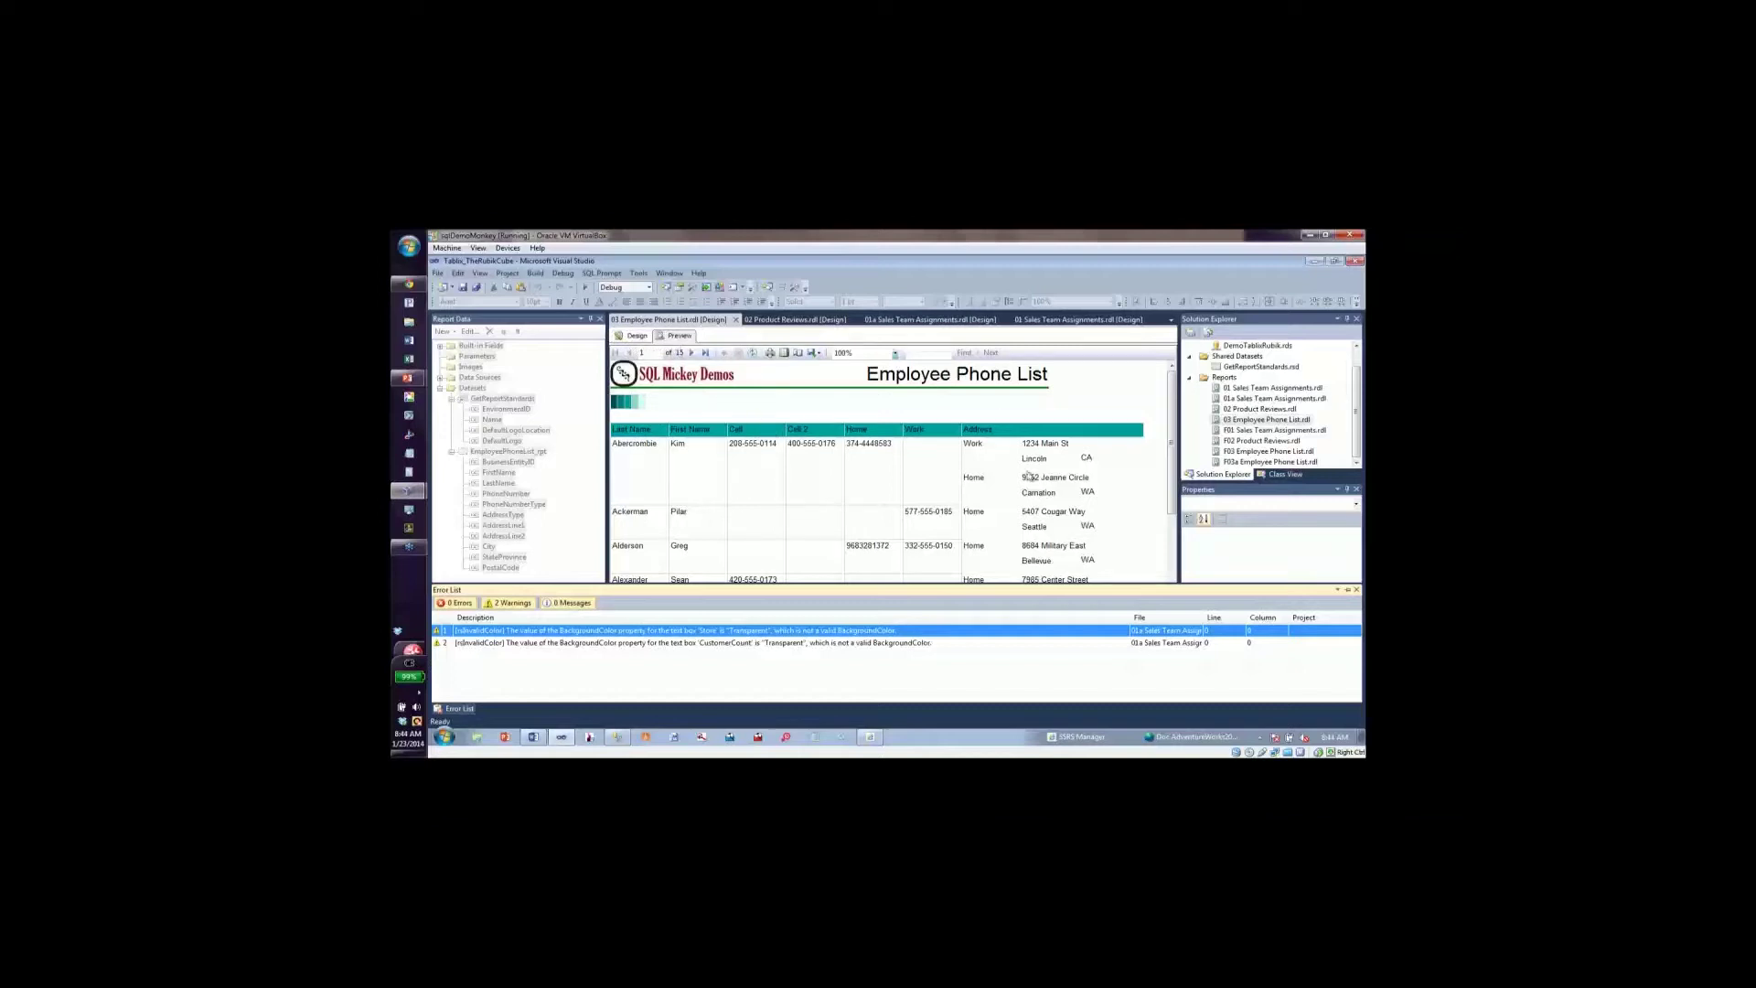
# Return the report to design view, switch to the Word outline and find the Greenbar Code section for Demo 3.
pyautogui.click(638, 337)
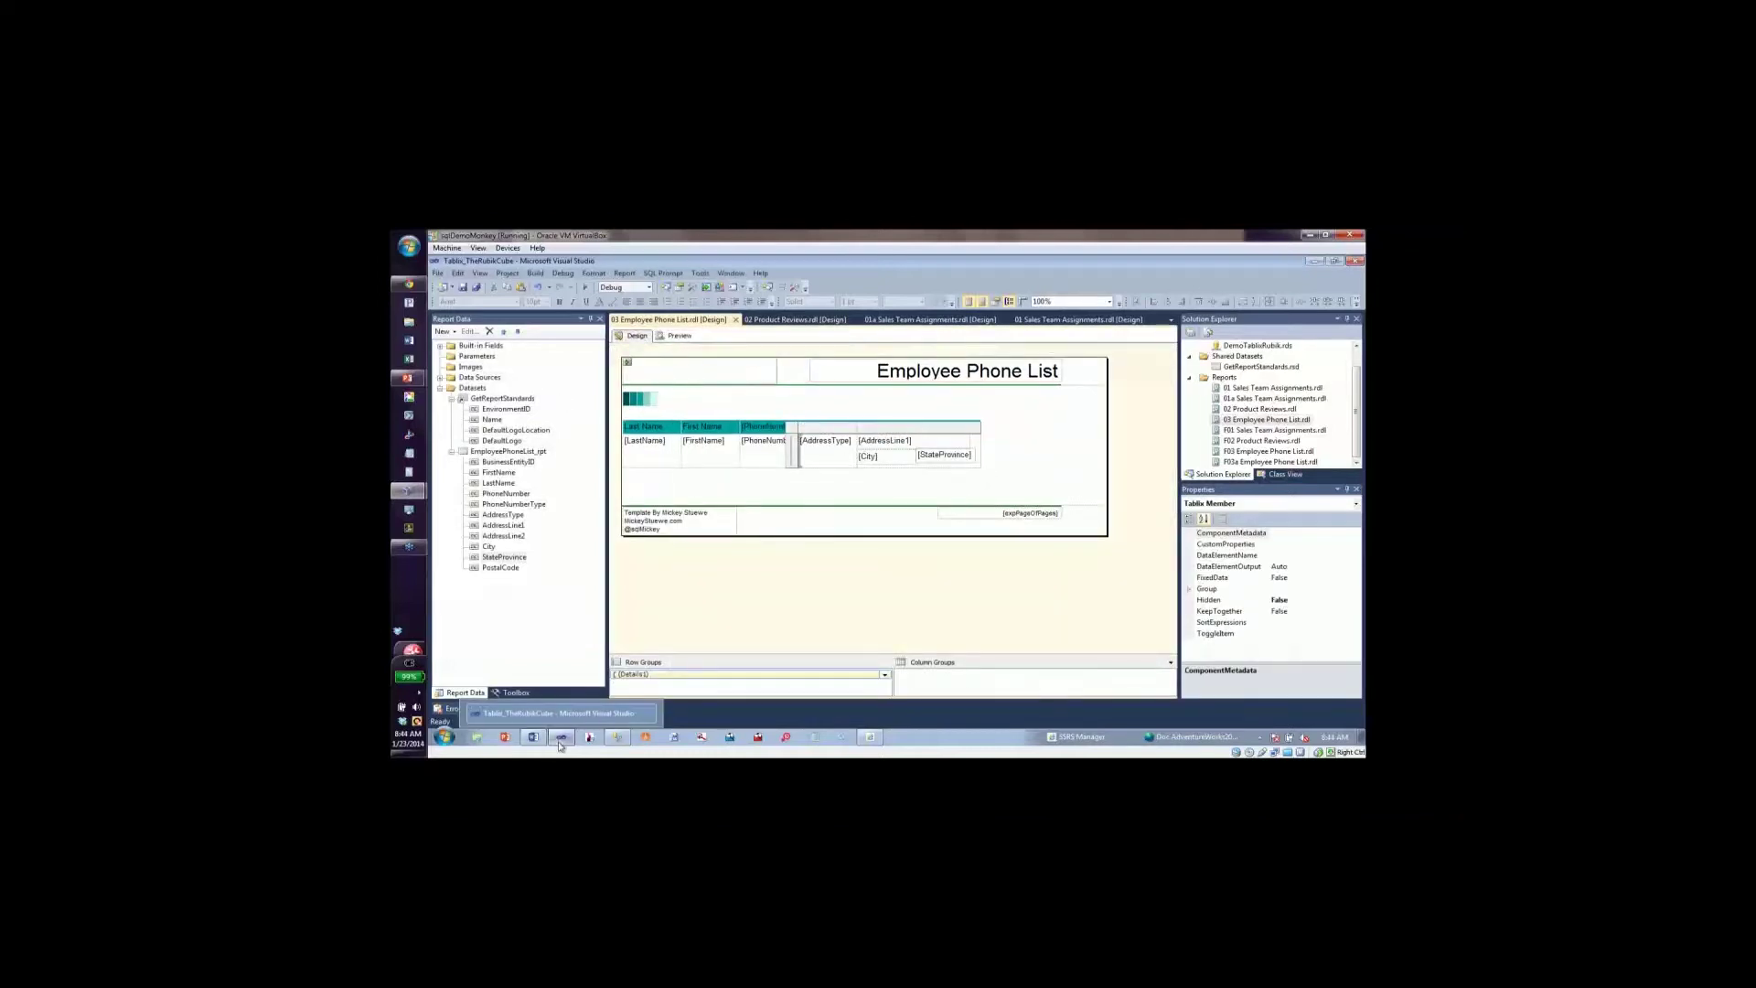
pyautogui.moveTo(537, 739)
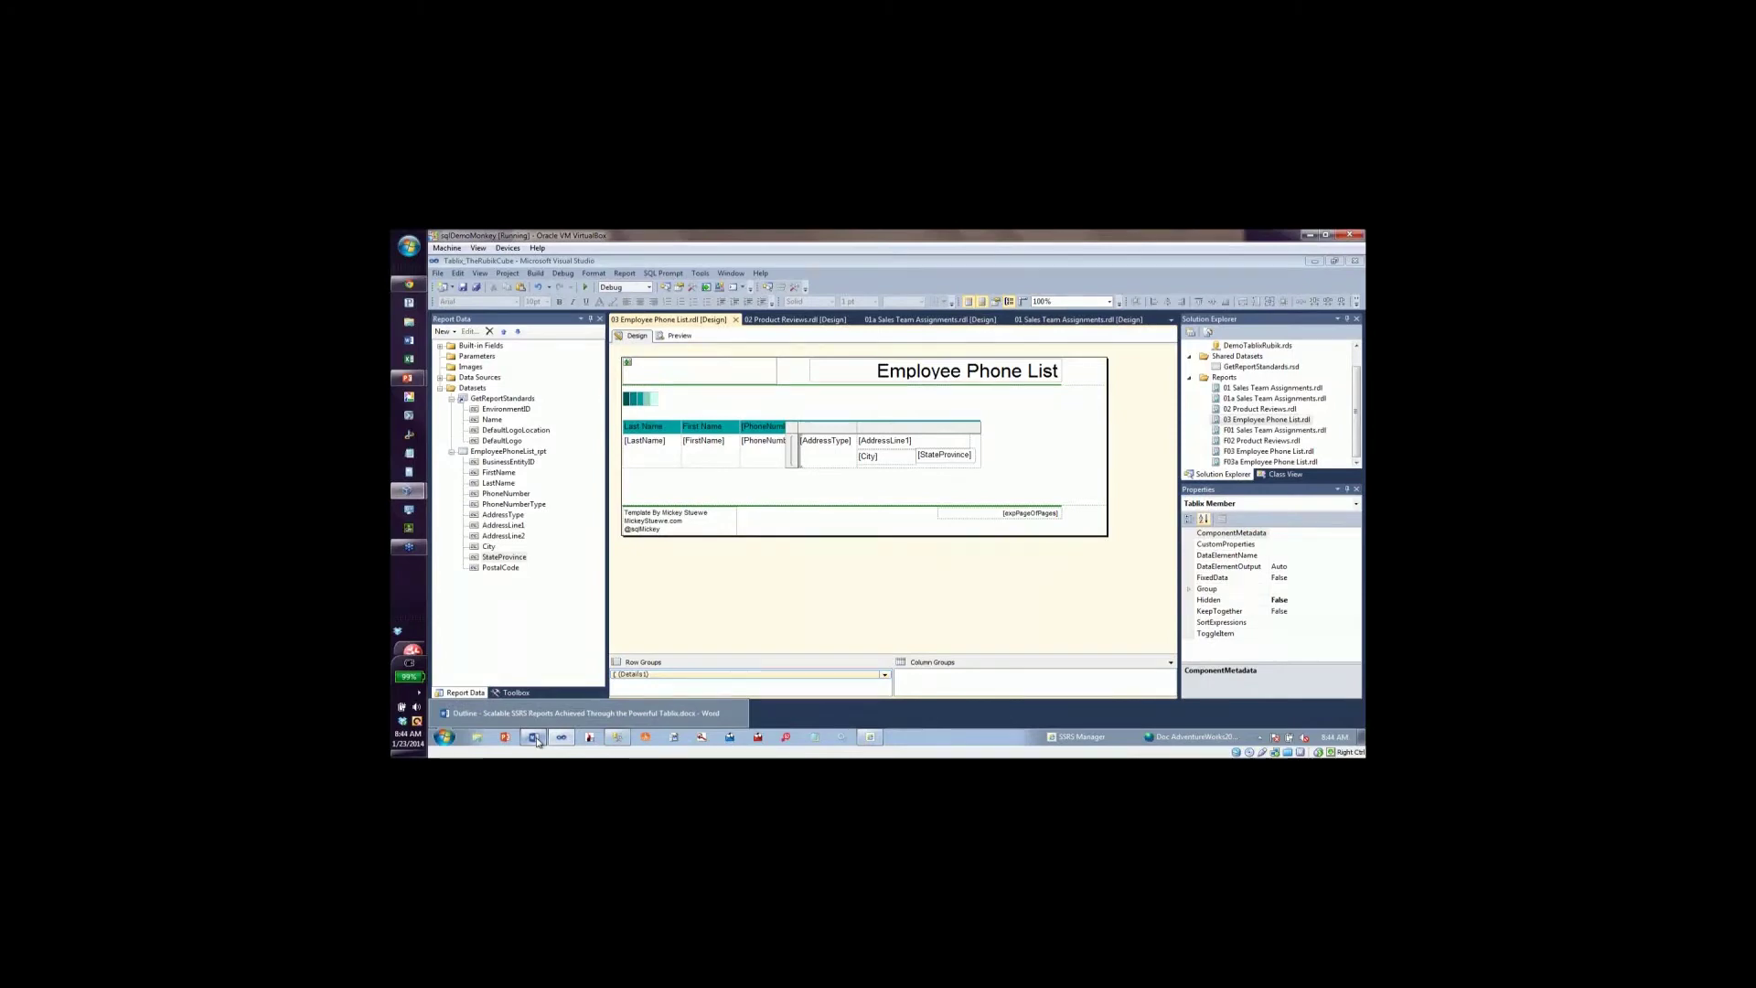
pyautogui.click(537, 740)
pyautogui.click(686, 674)
pyautogui.scroll(-2, 737, 627)
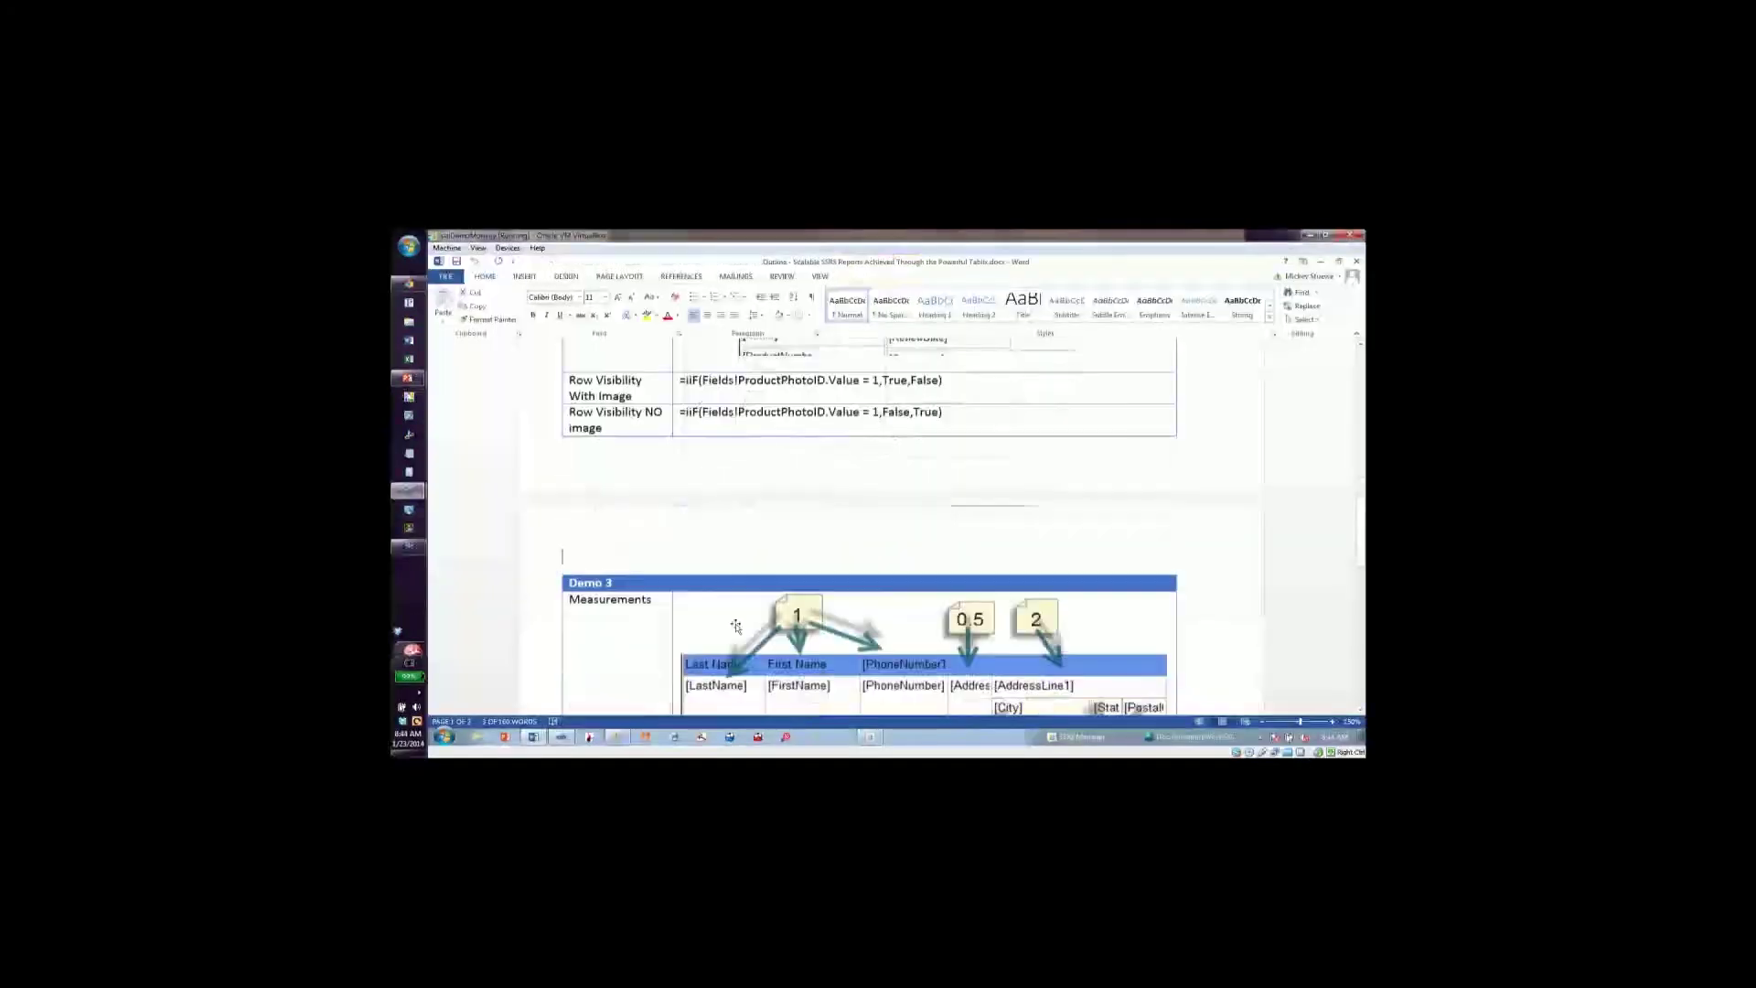
pyautogui.scroll(-12, 736, 626)
# Examine AlternateColor and its parameters, and select the whole Greenbar Code block from Private bOddRow As Boolean through End Function.
pyautogui.doubleClick(763, 452)
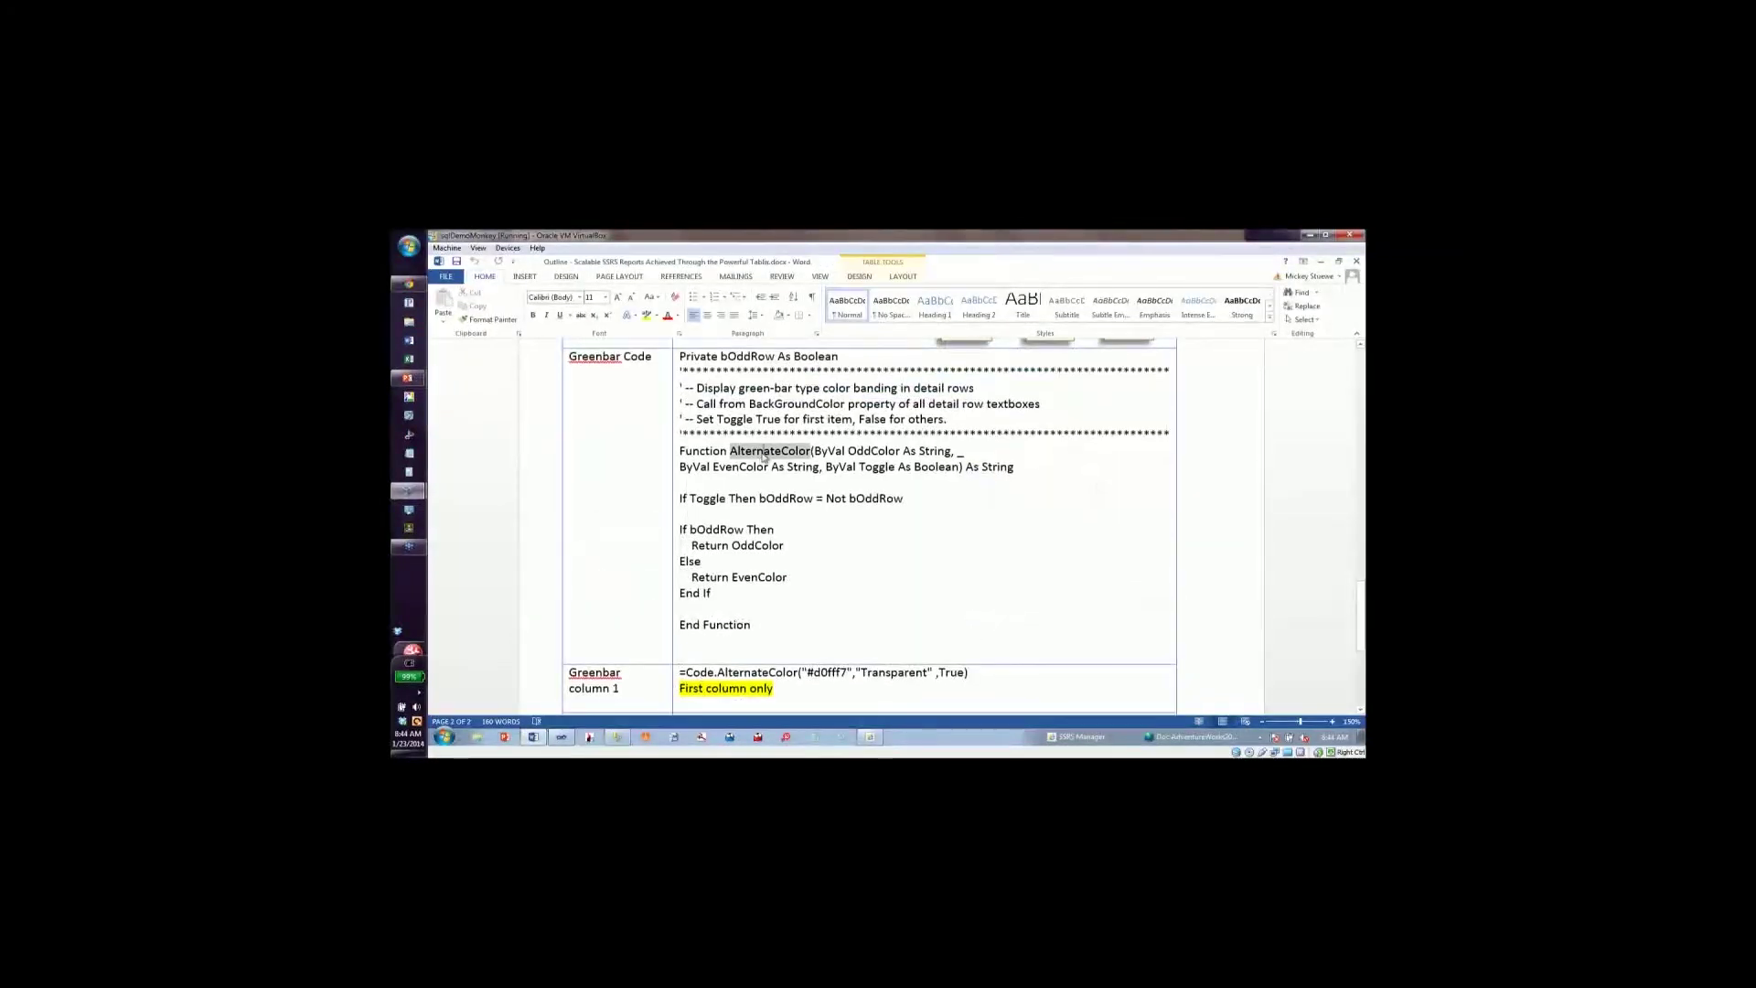
pyautogui.doubleClick(874, 451)
pyautogui.doubleClick(756, 467)
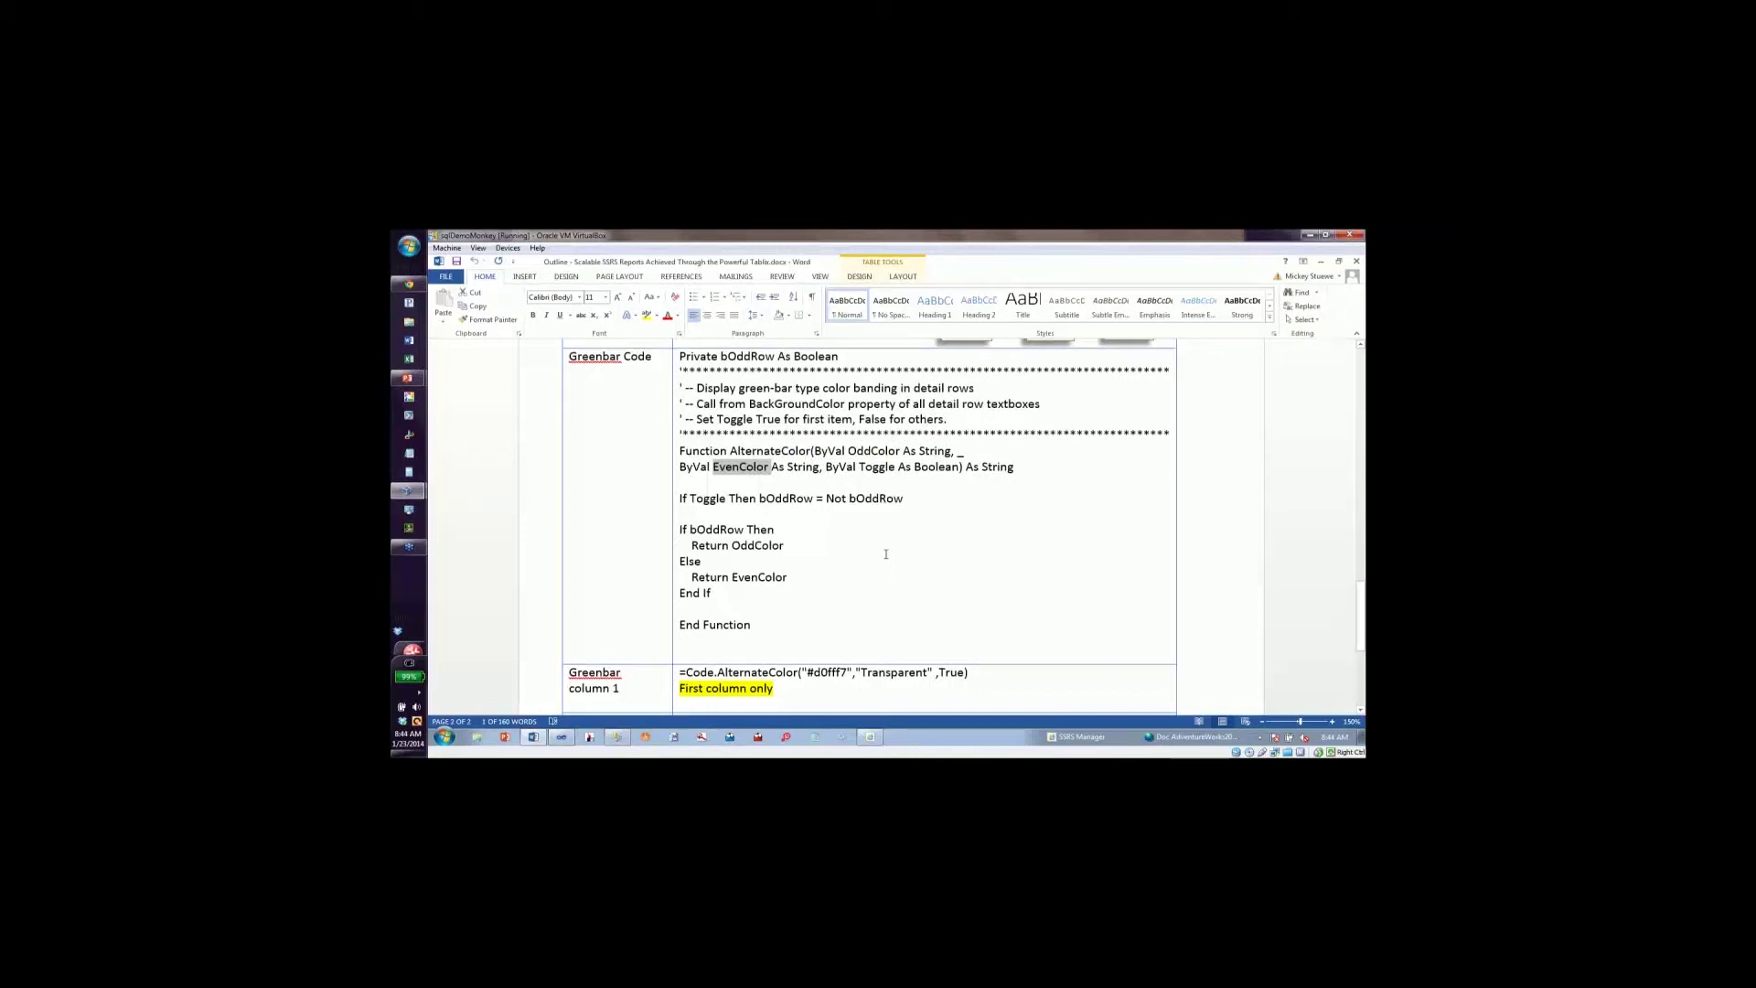
pyautogui.doubleClick(874, 470)
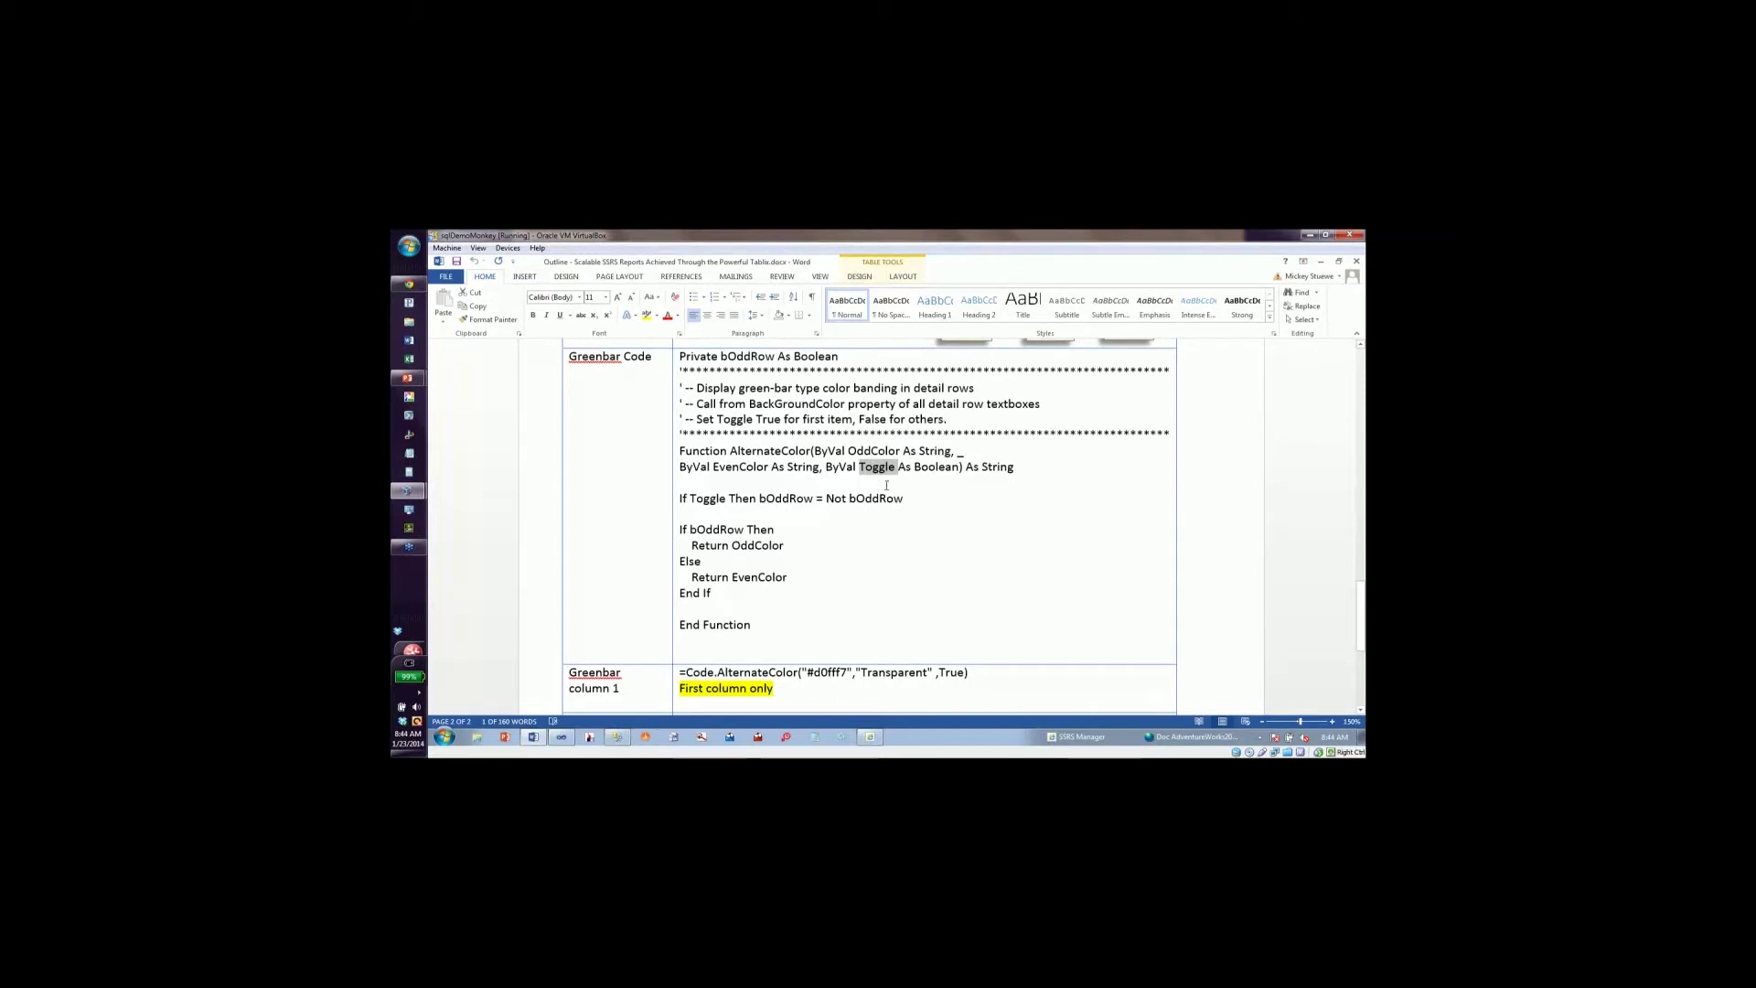
pyautogui.moveTo(761, 622); pyautogui.dragTo(681, 355)
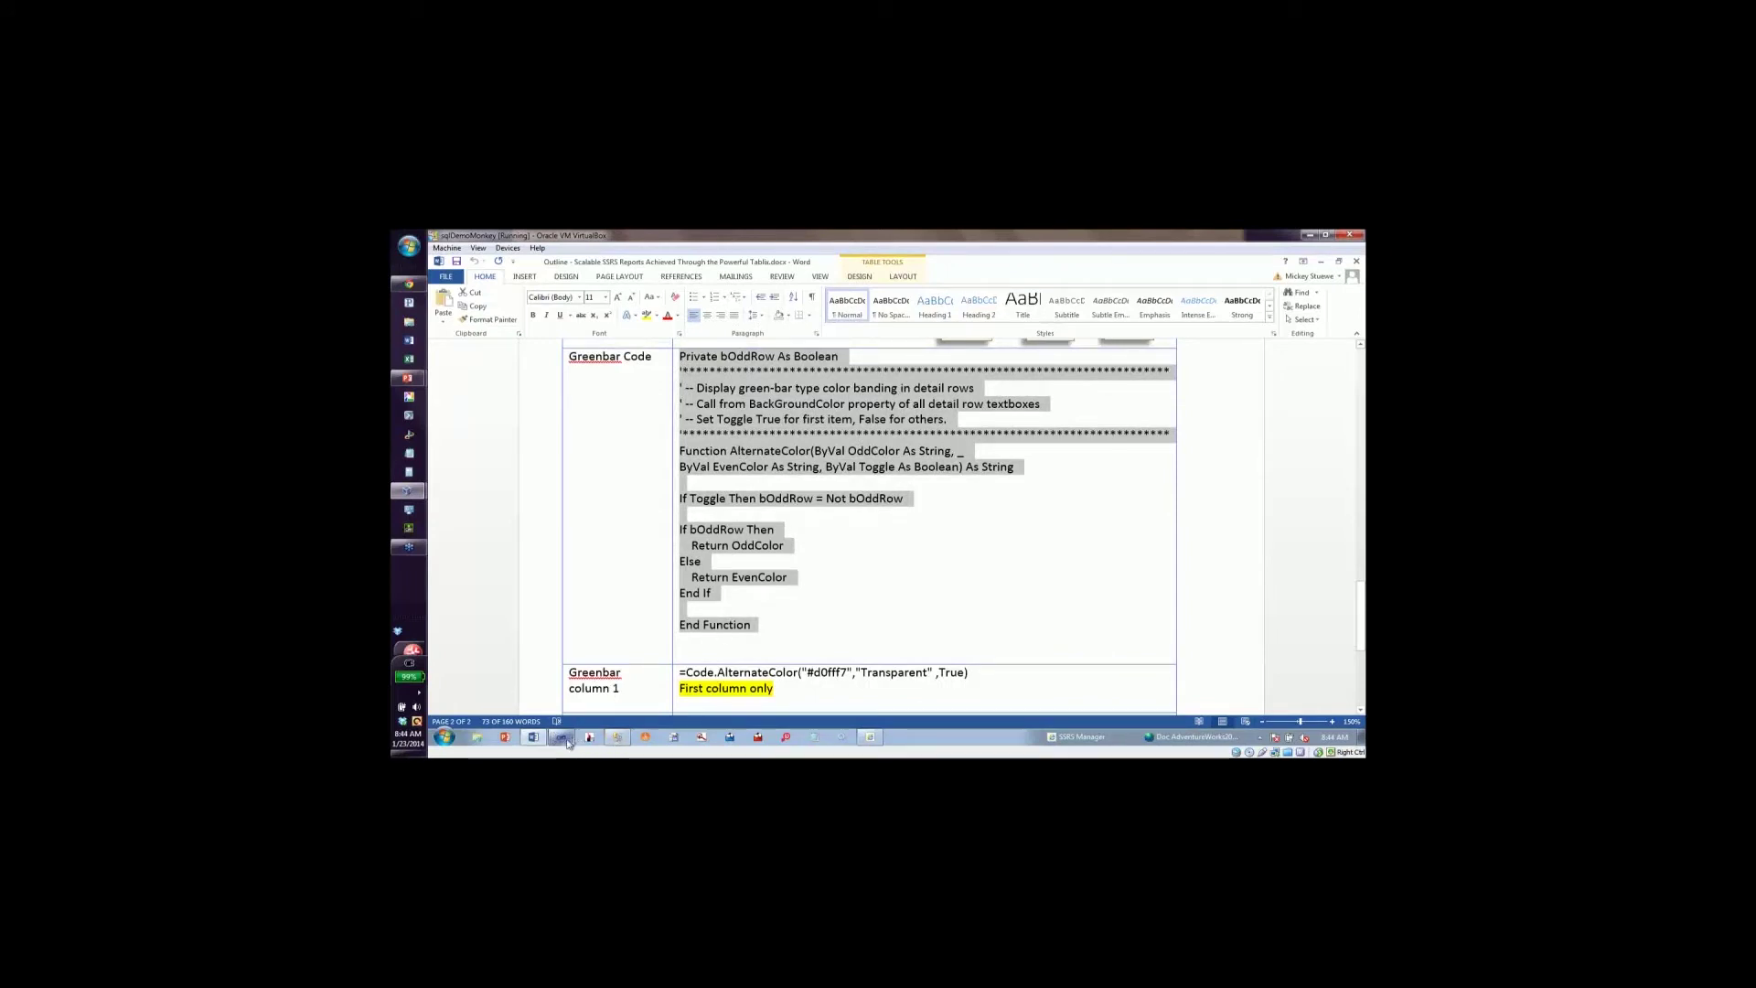
# Switch to Visual Studio and paste the copied Greenbar Code into the custom code of the Employee Phone List report's properties.
pyautogui.moveTo(567, 742)
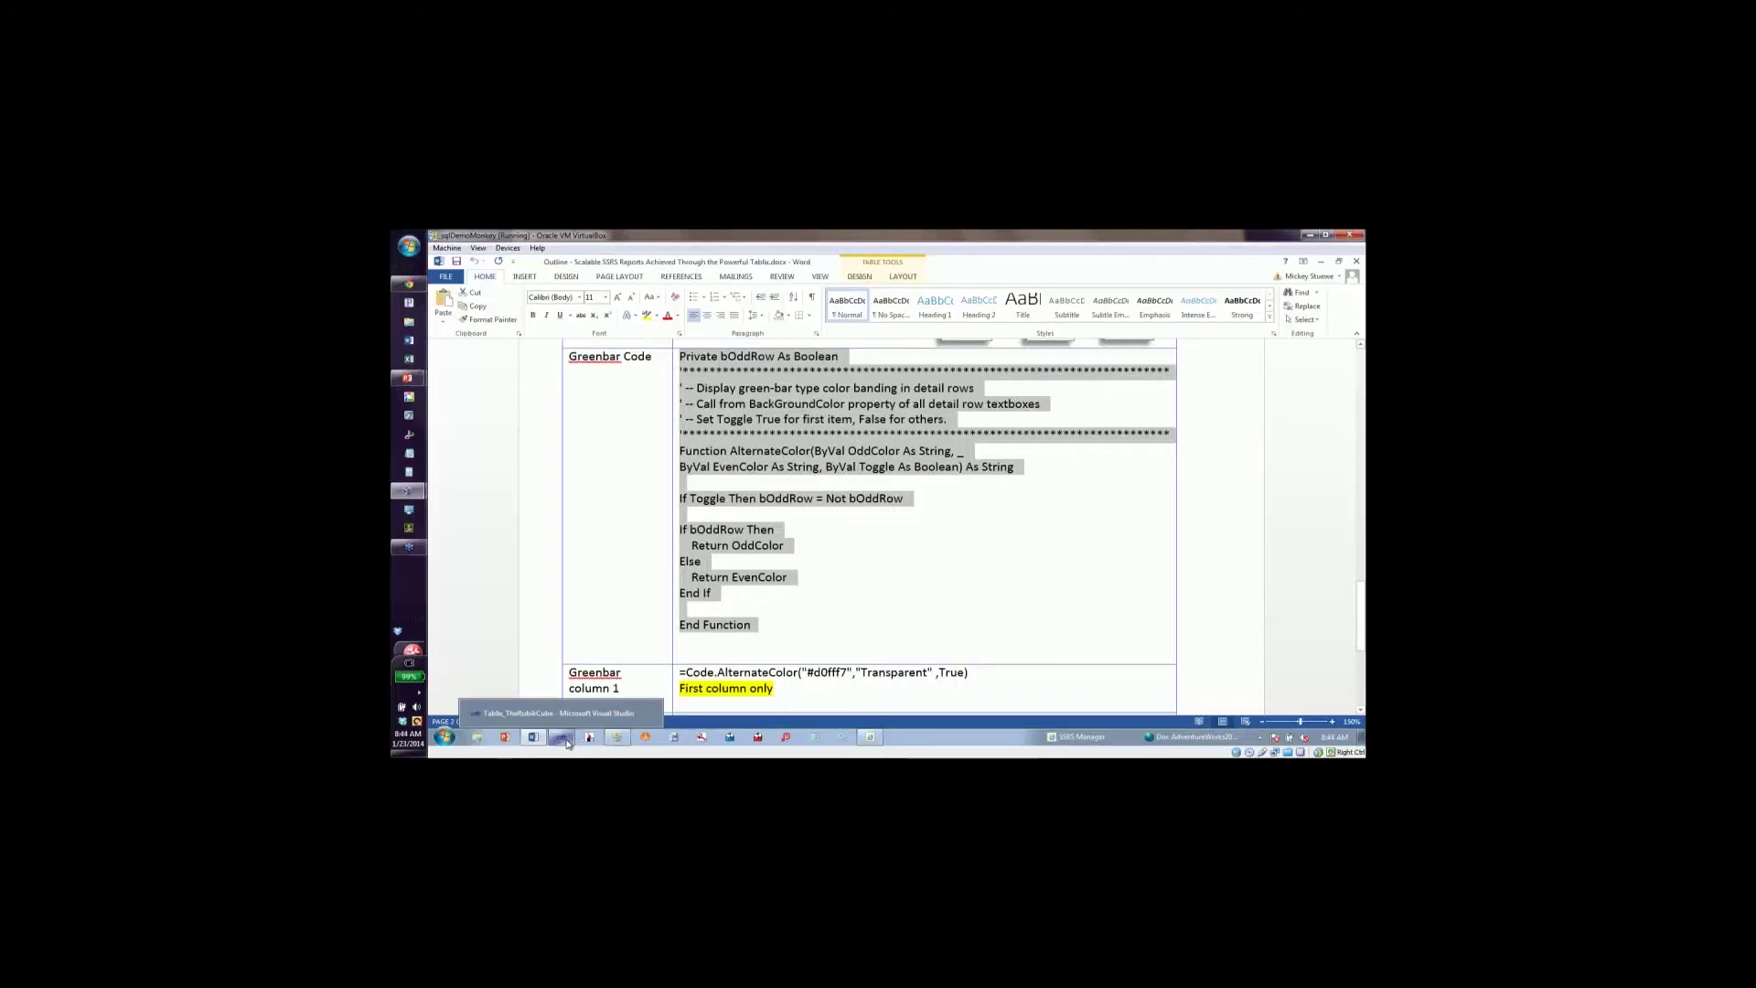
pyautogui.click(567, 741)
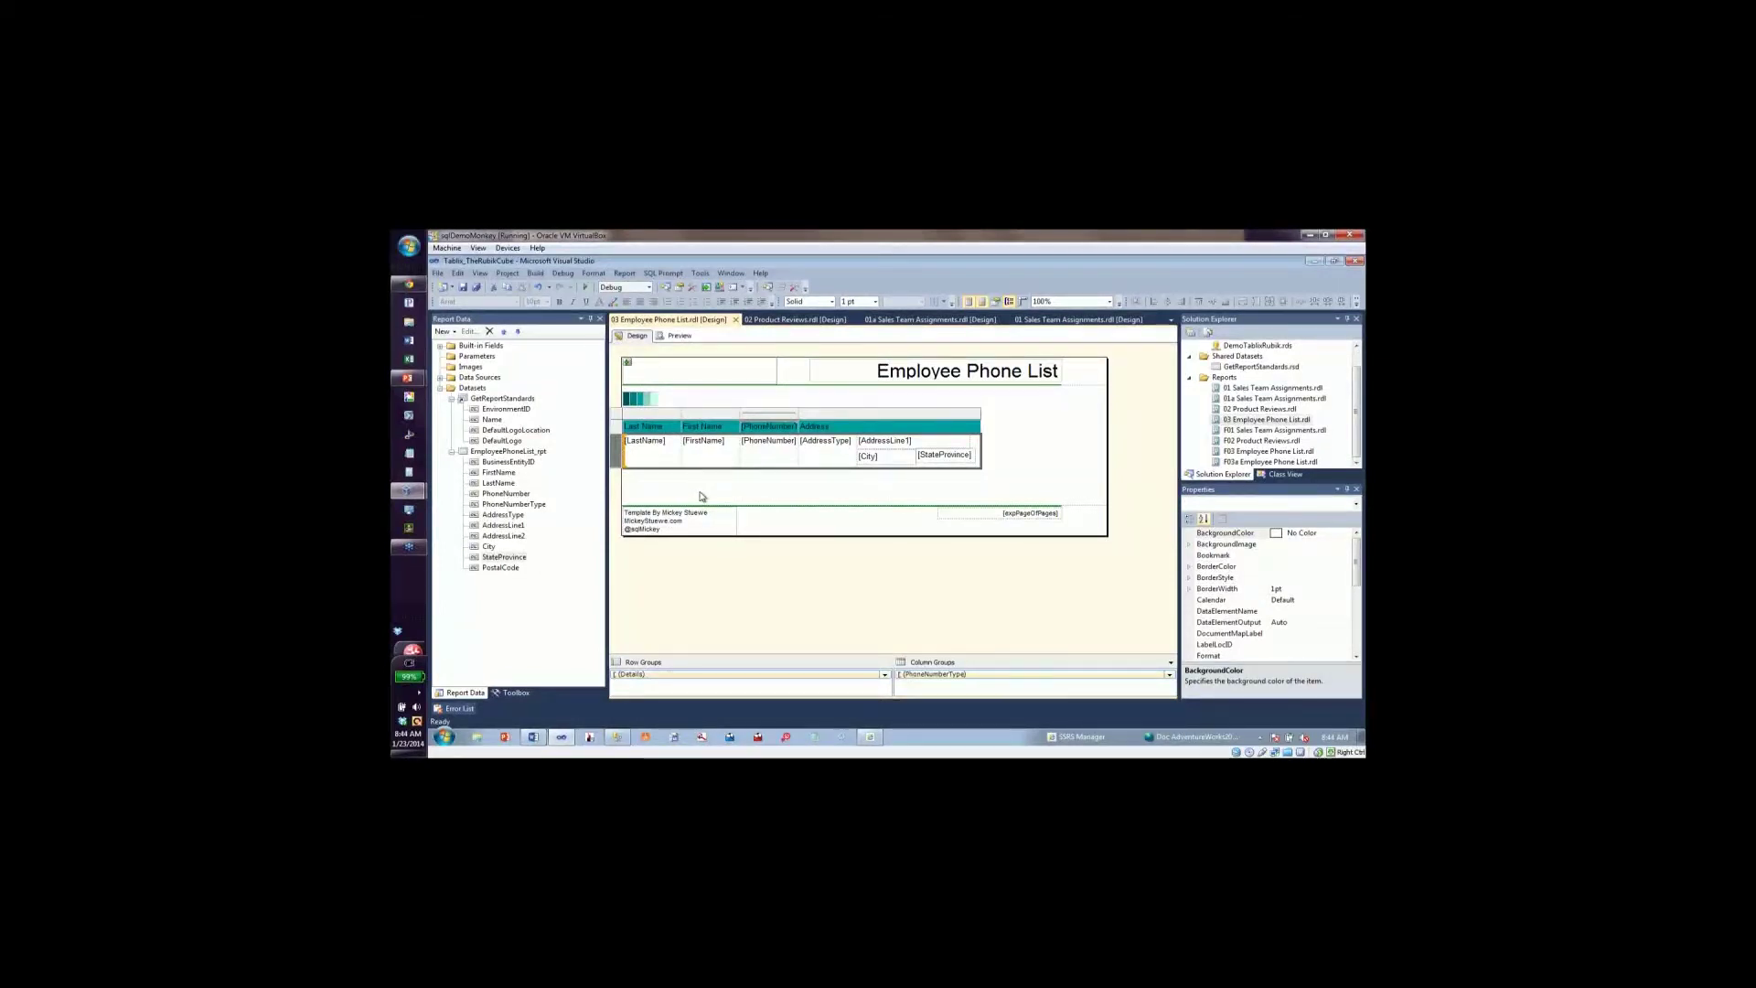
pyautogui.click(706, 440)
pyautogui.click(707, 440)
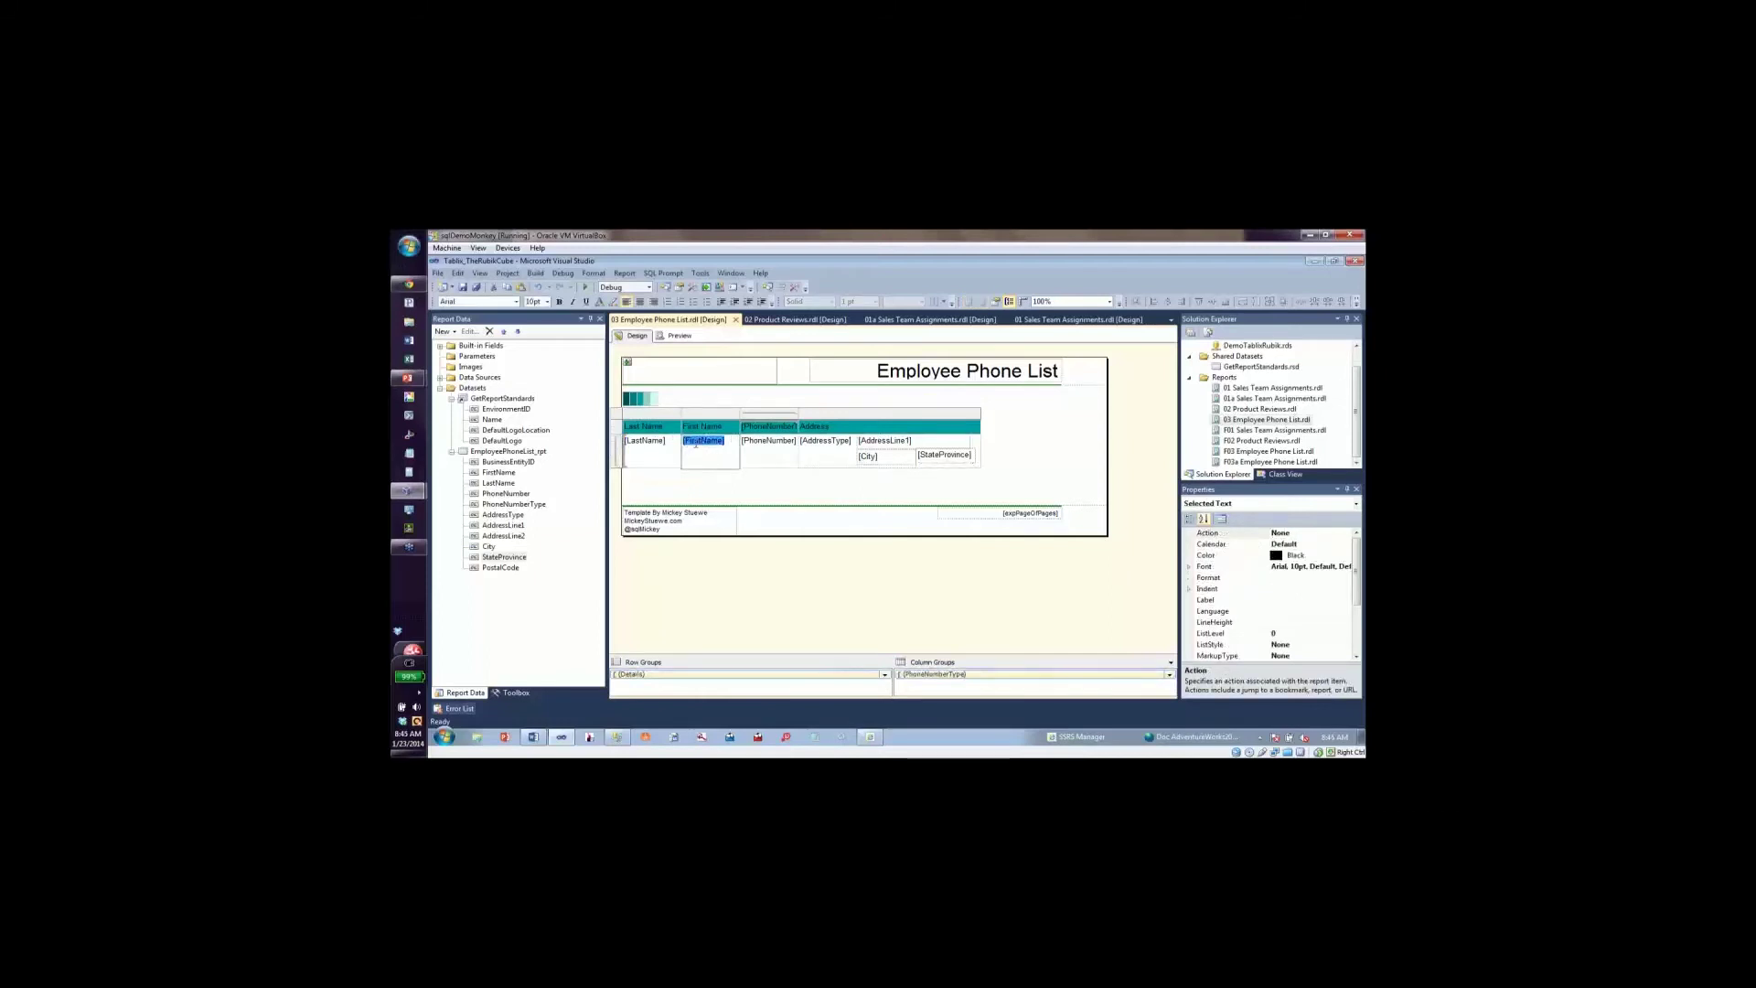
pyautogui.click(945, 463)
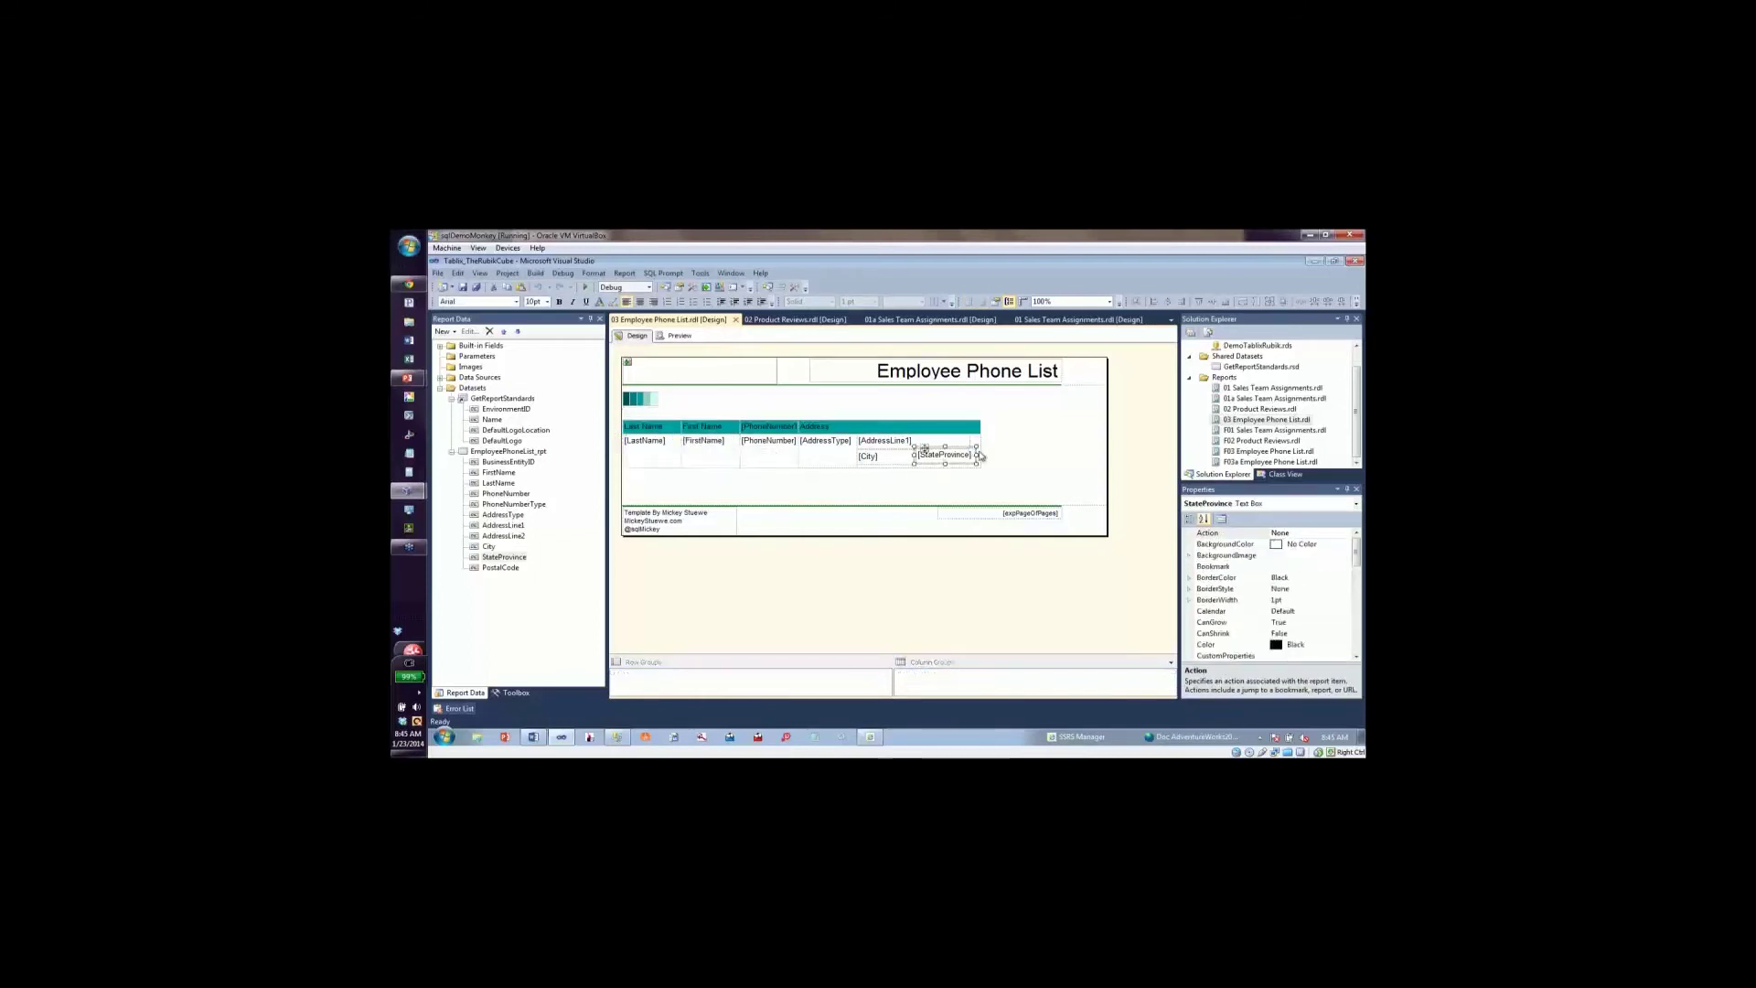
pyautogui.click(883, 449)
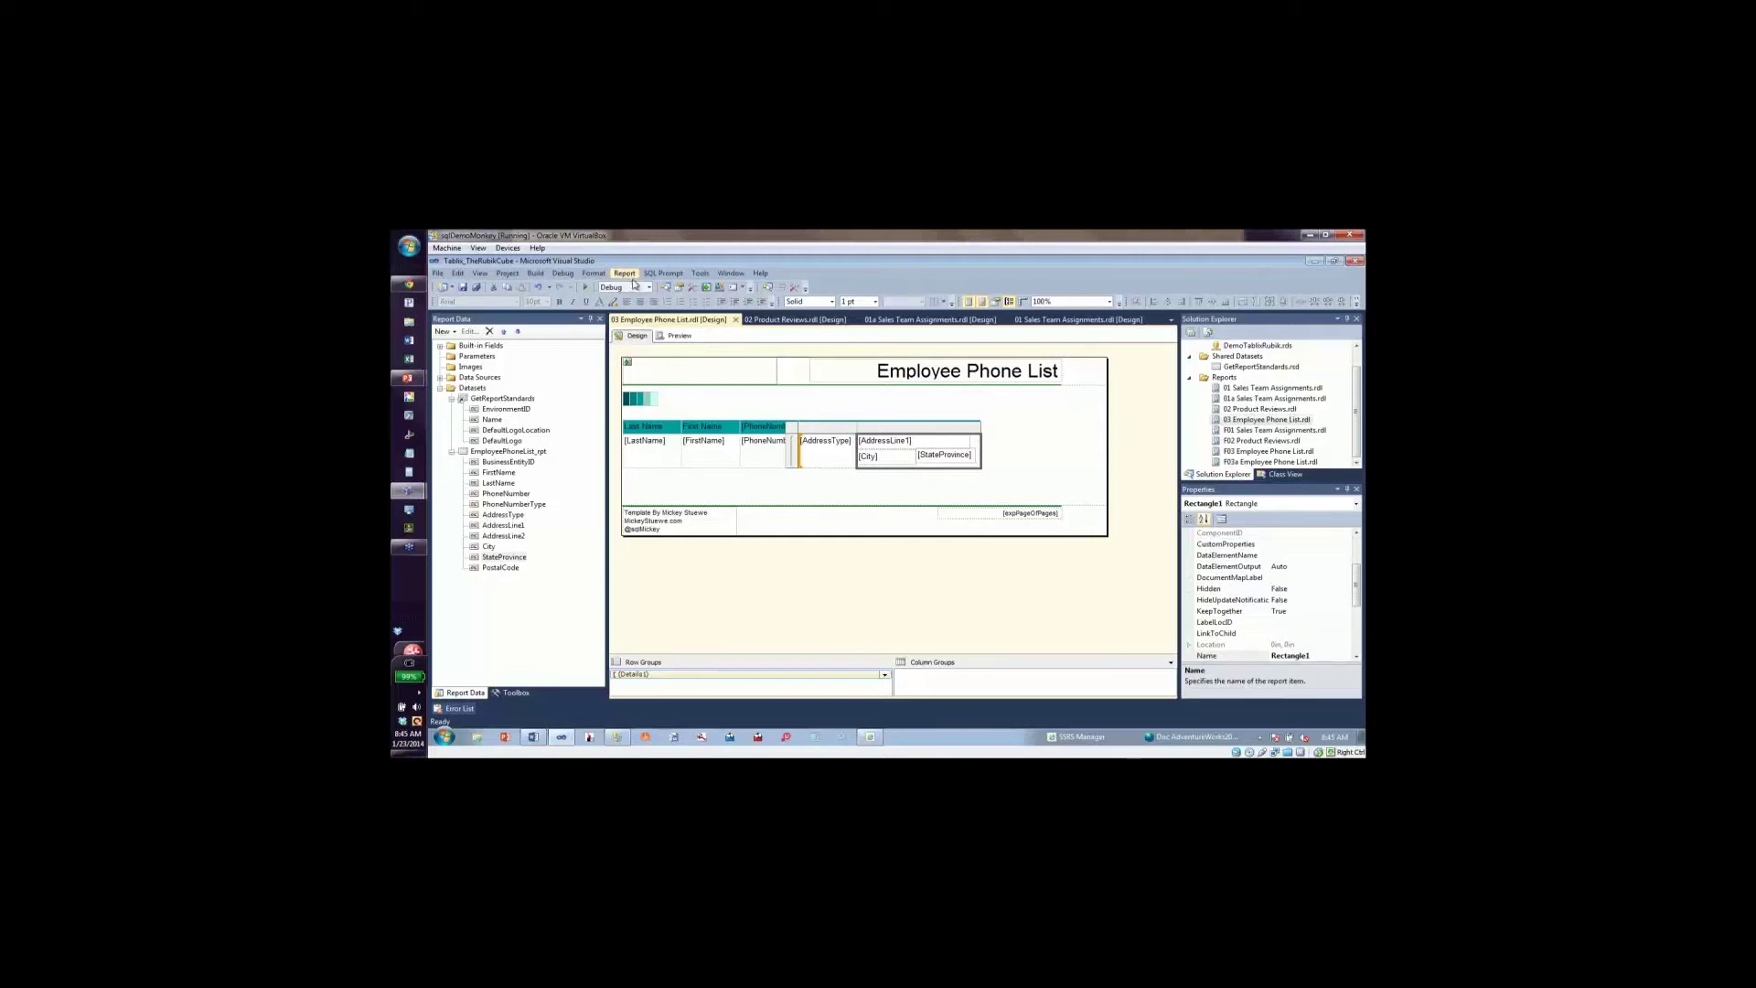
pyautogui.click(779, 640)
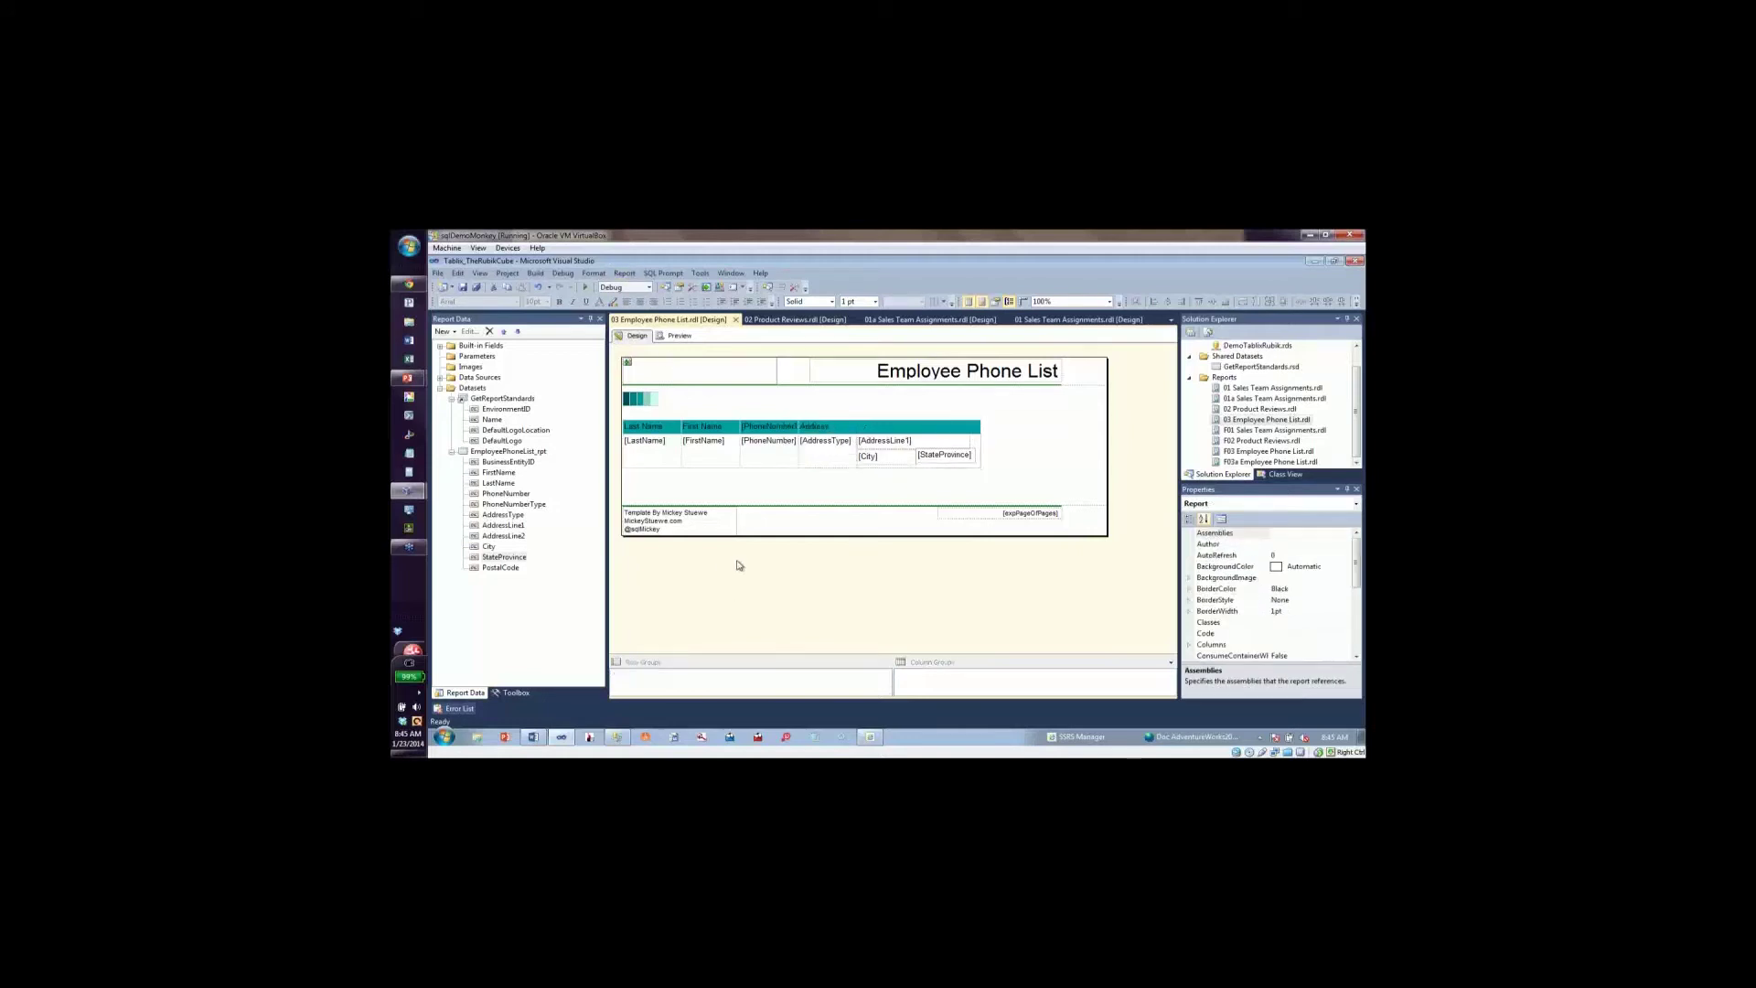
pyautogui.click(625, 273)
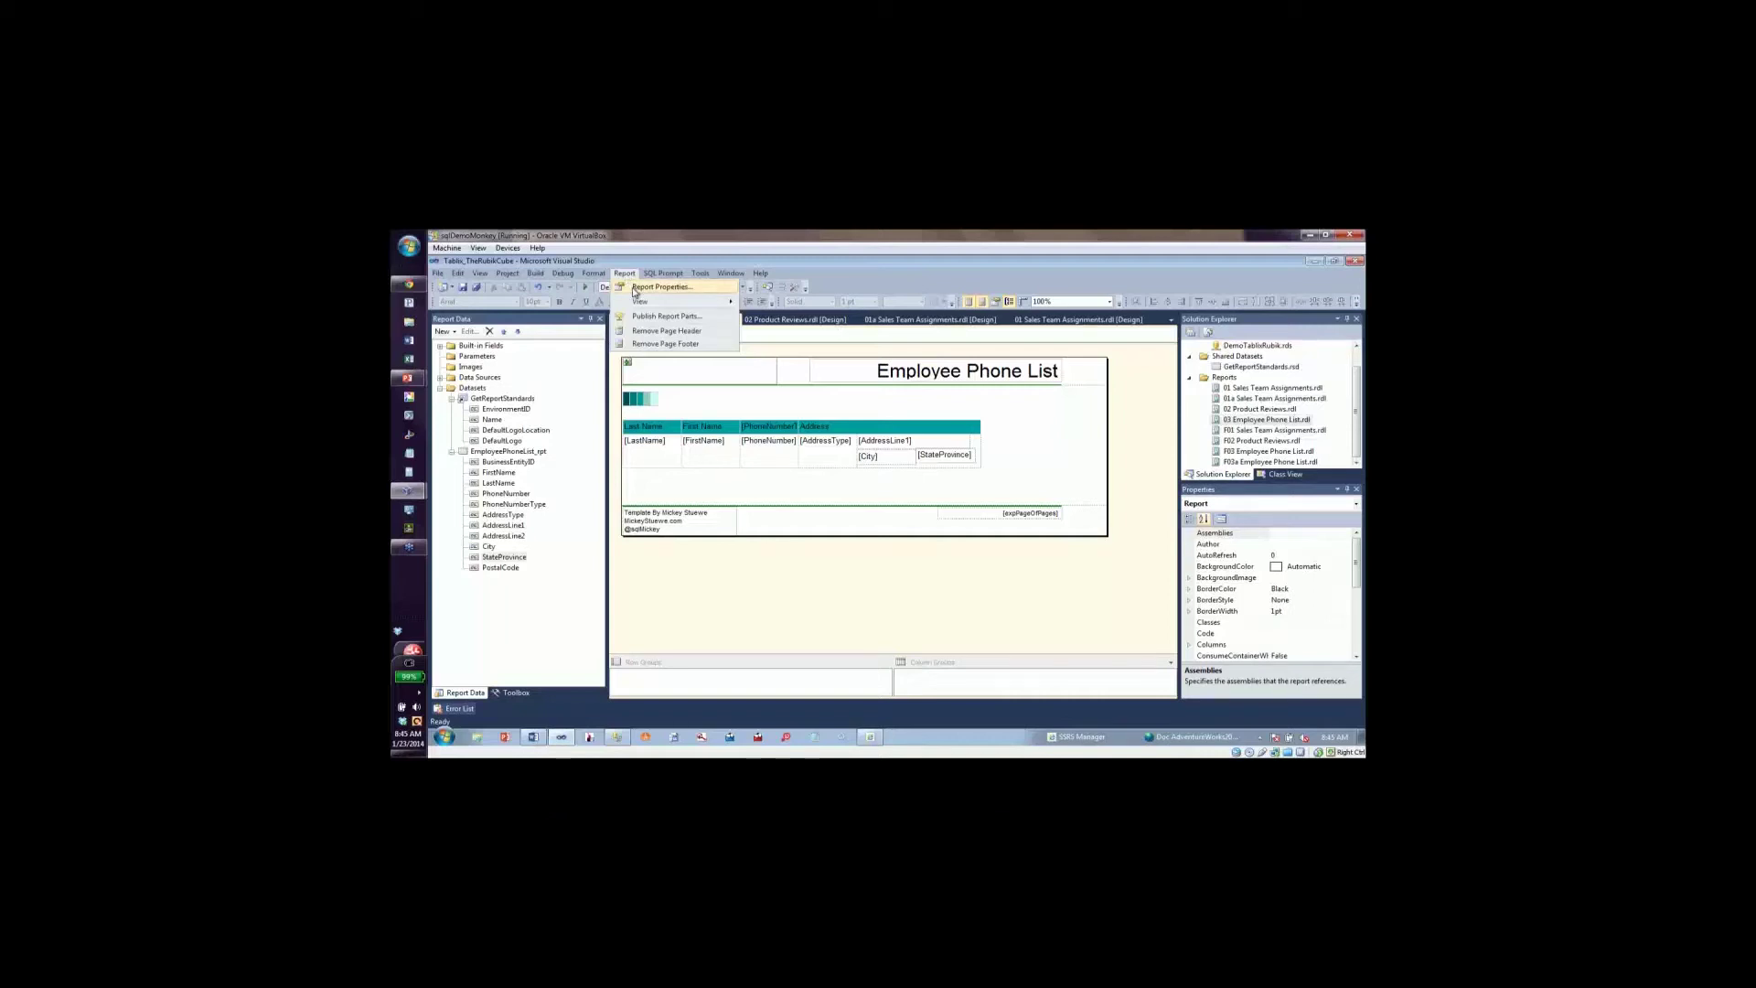
pyautogui.click(661, 286)
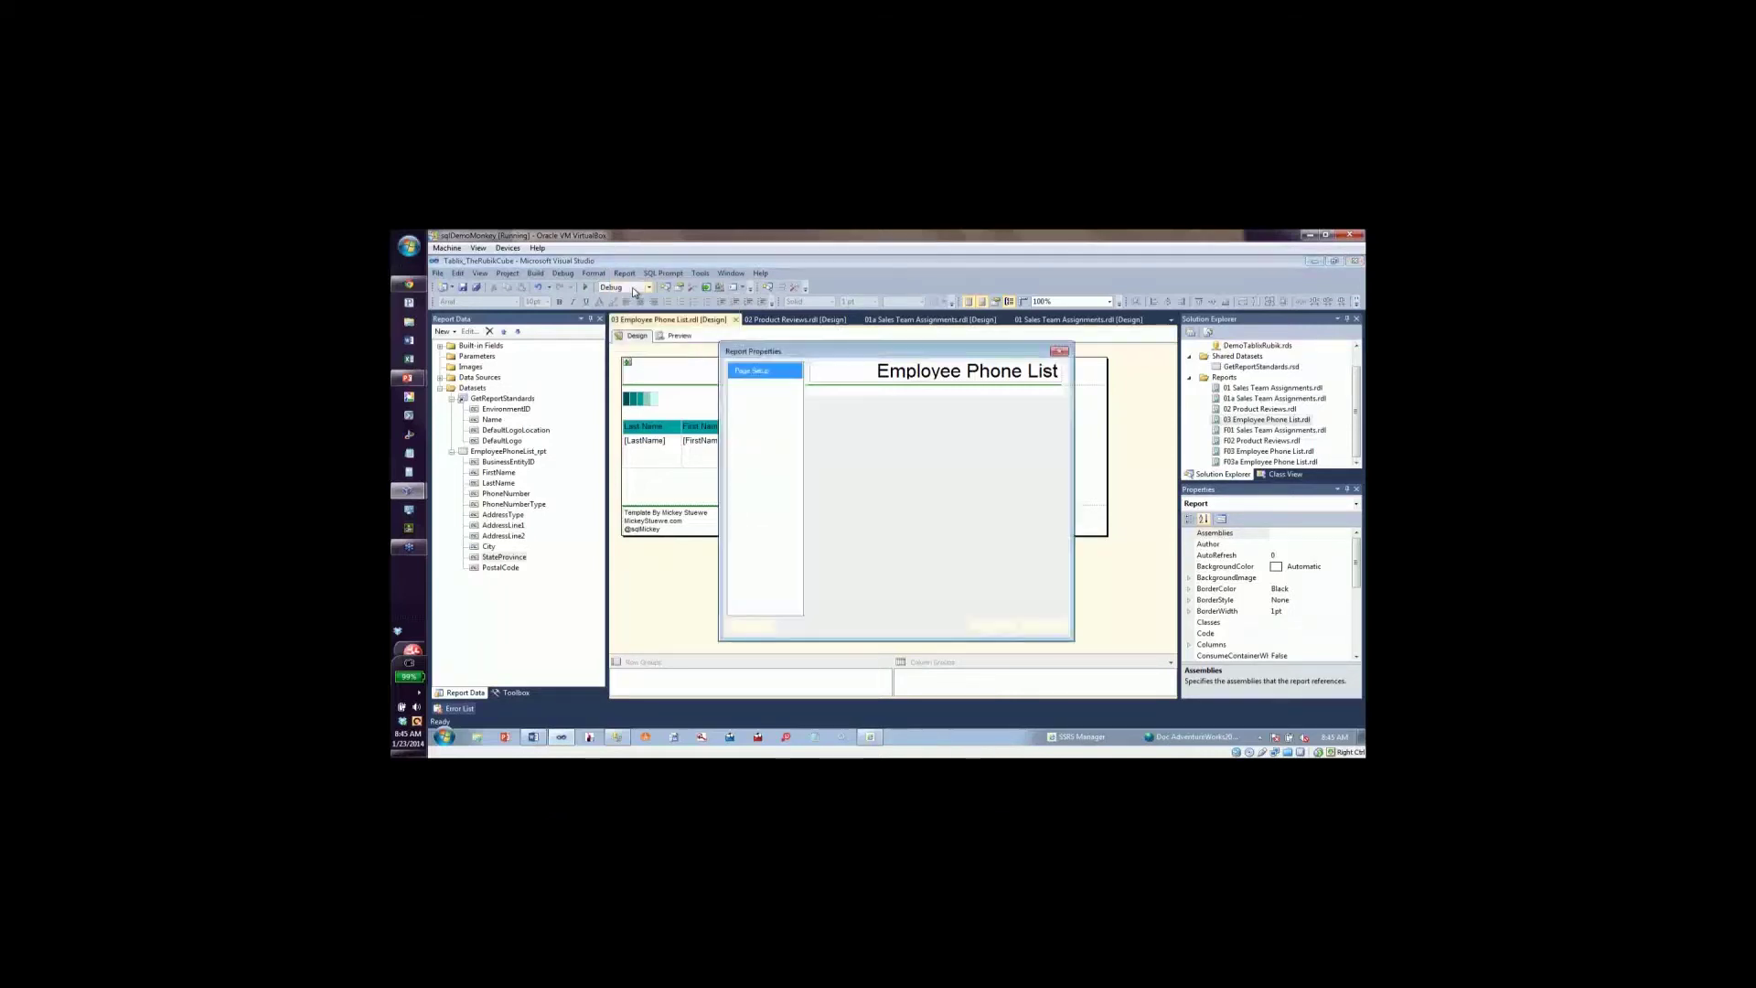
pyautogui.click(742, 386)
pyautogui.click(945, 513)
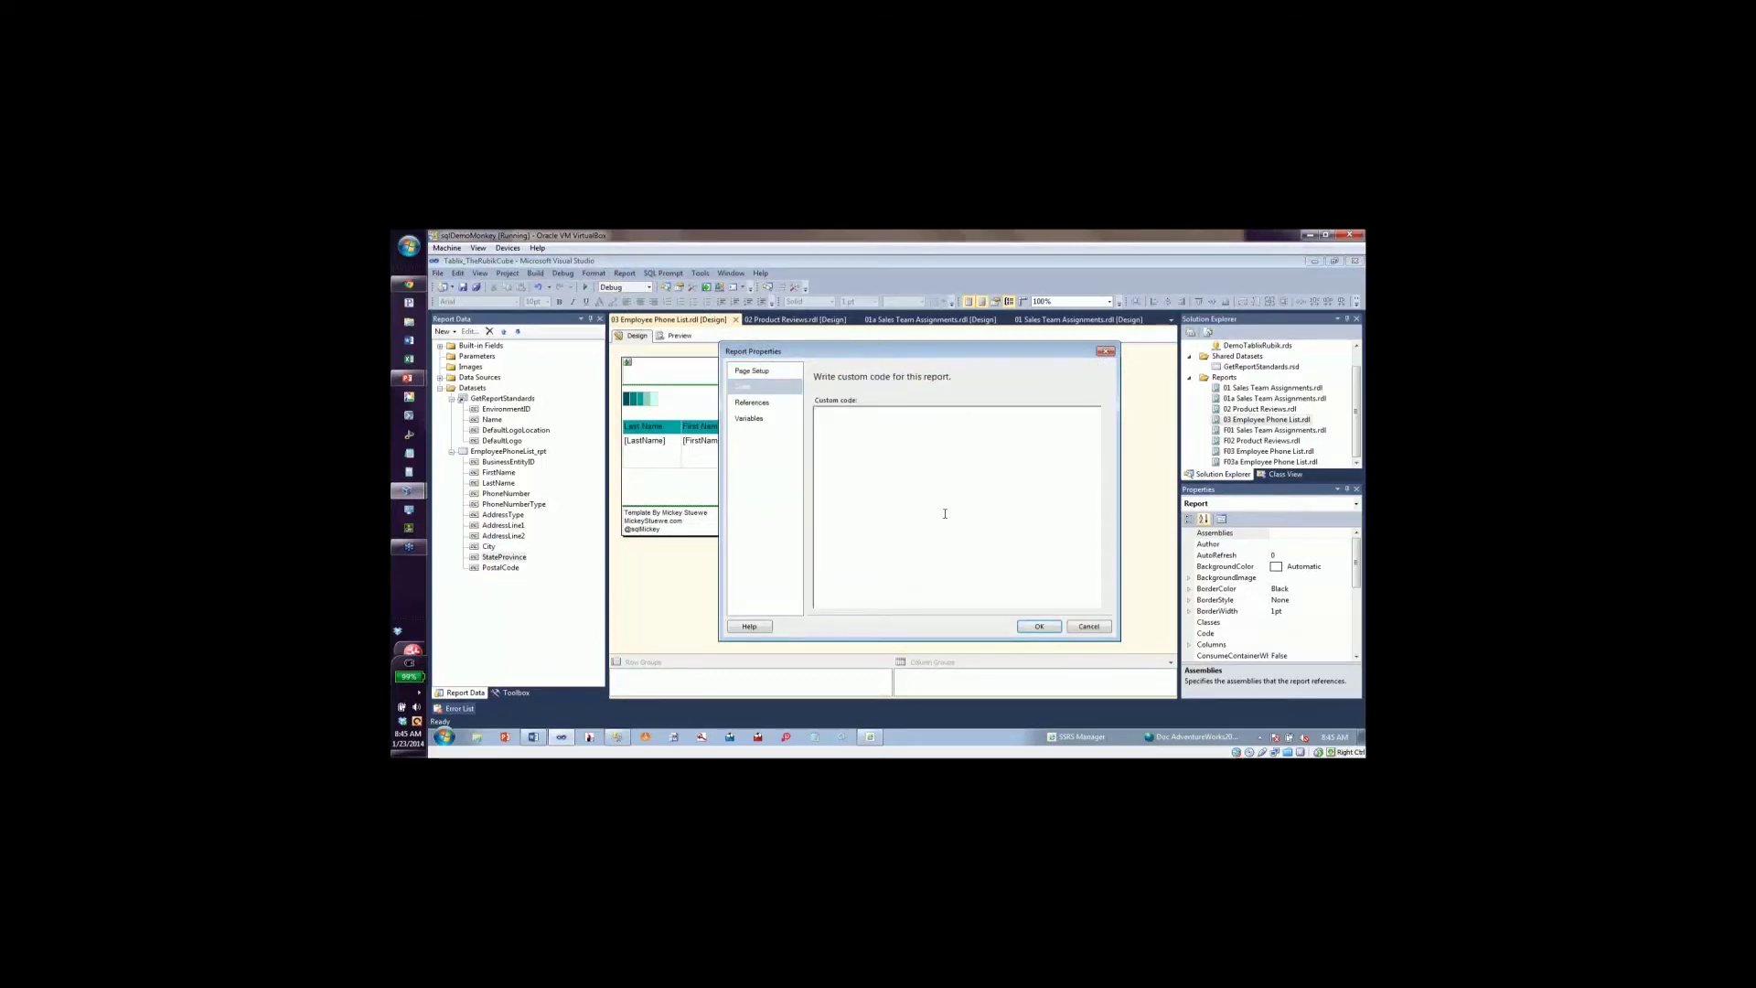
pyautogui.hotkey('ctrl', 'v')
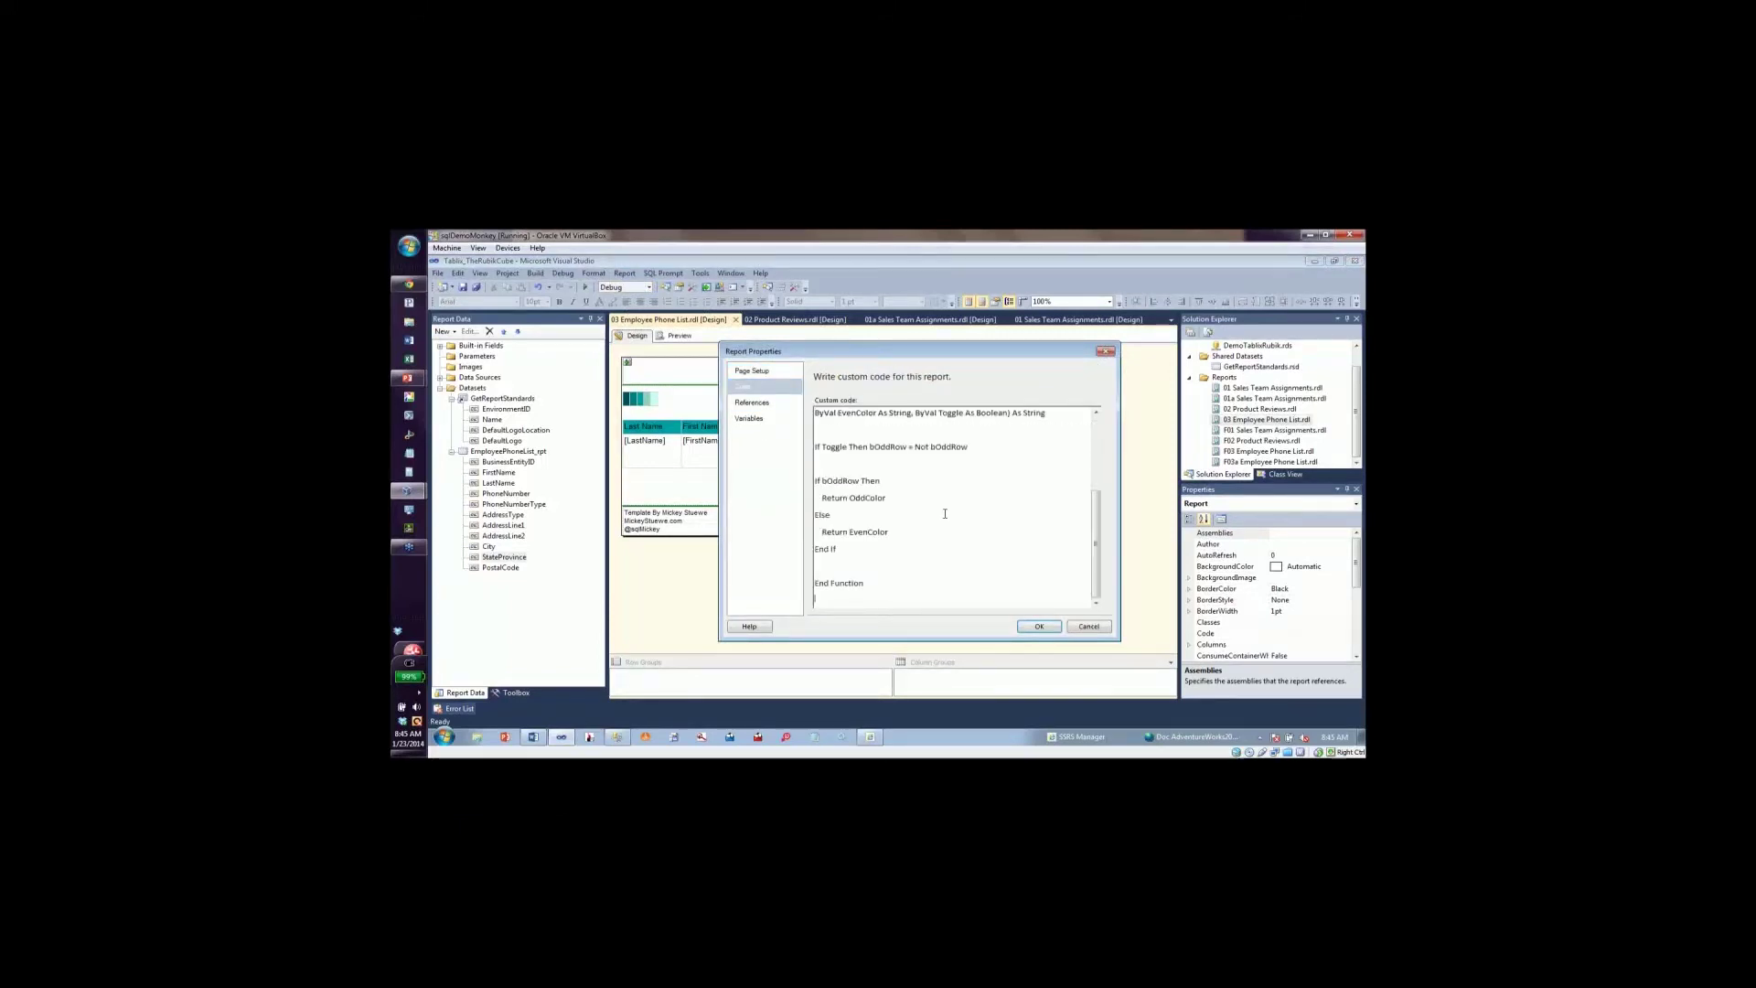
pyautogui.click(1043, 626)
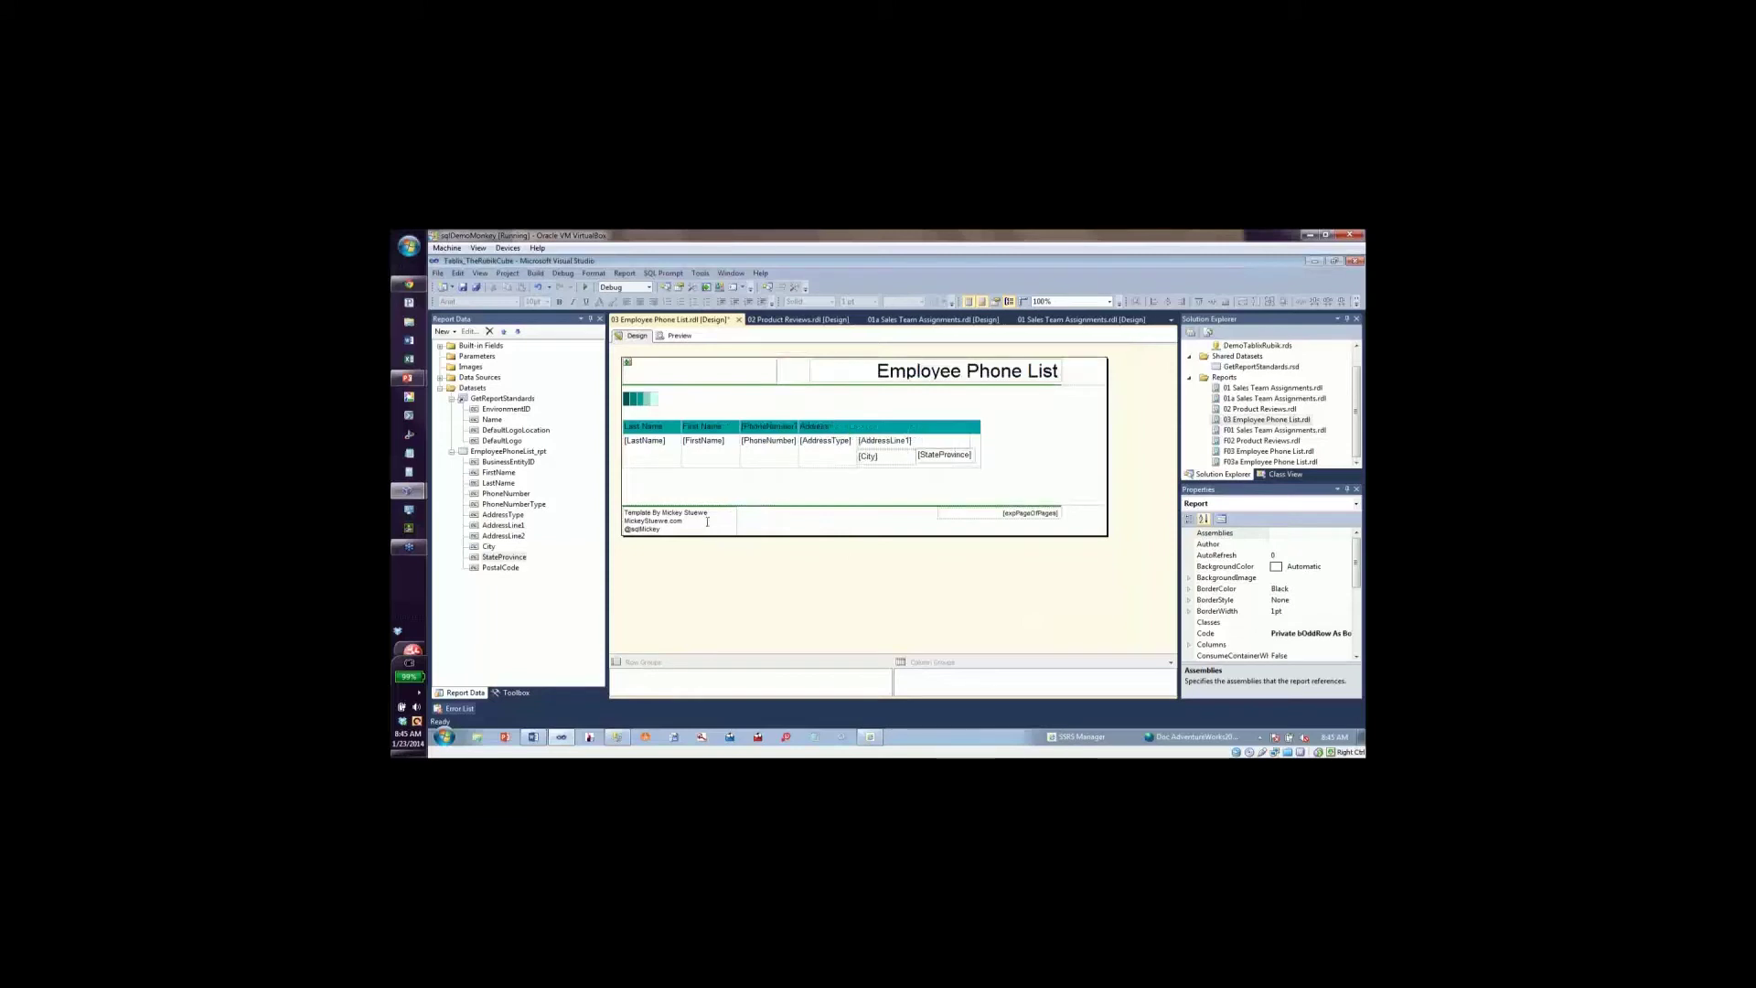
# Set the whole detail row's BackgroundColor to the outline's Greenbar Column 2 expression, =Code.AlternateColor("#d0fff7","Transparent" ,False).
pyautogui.click(663, 467)
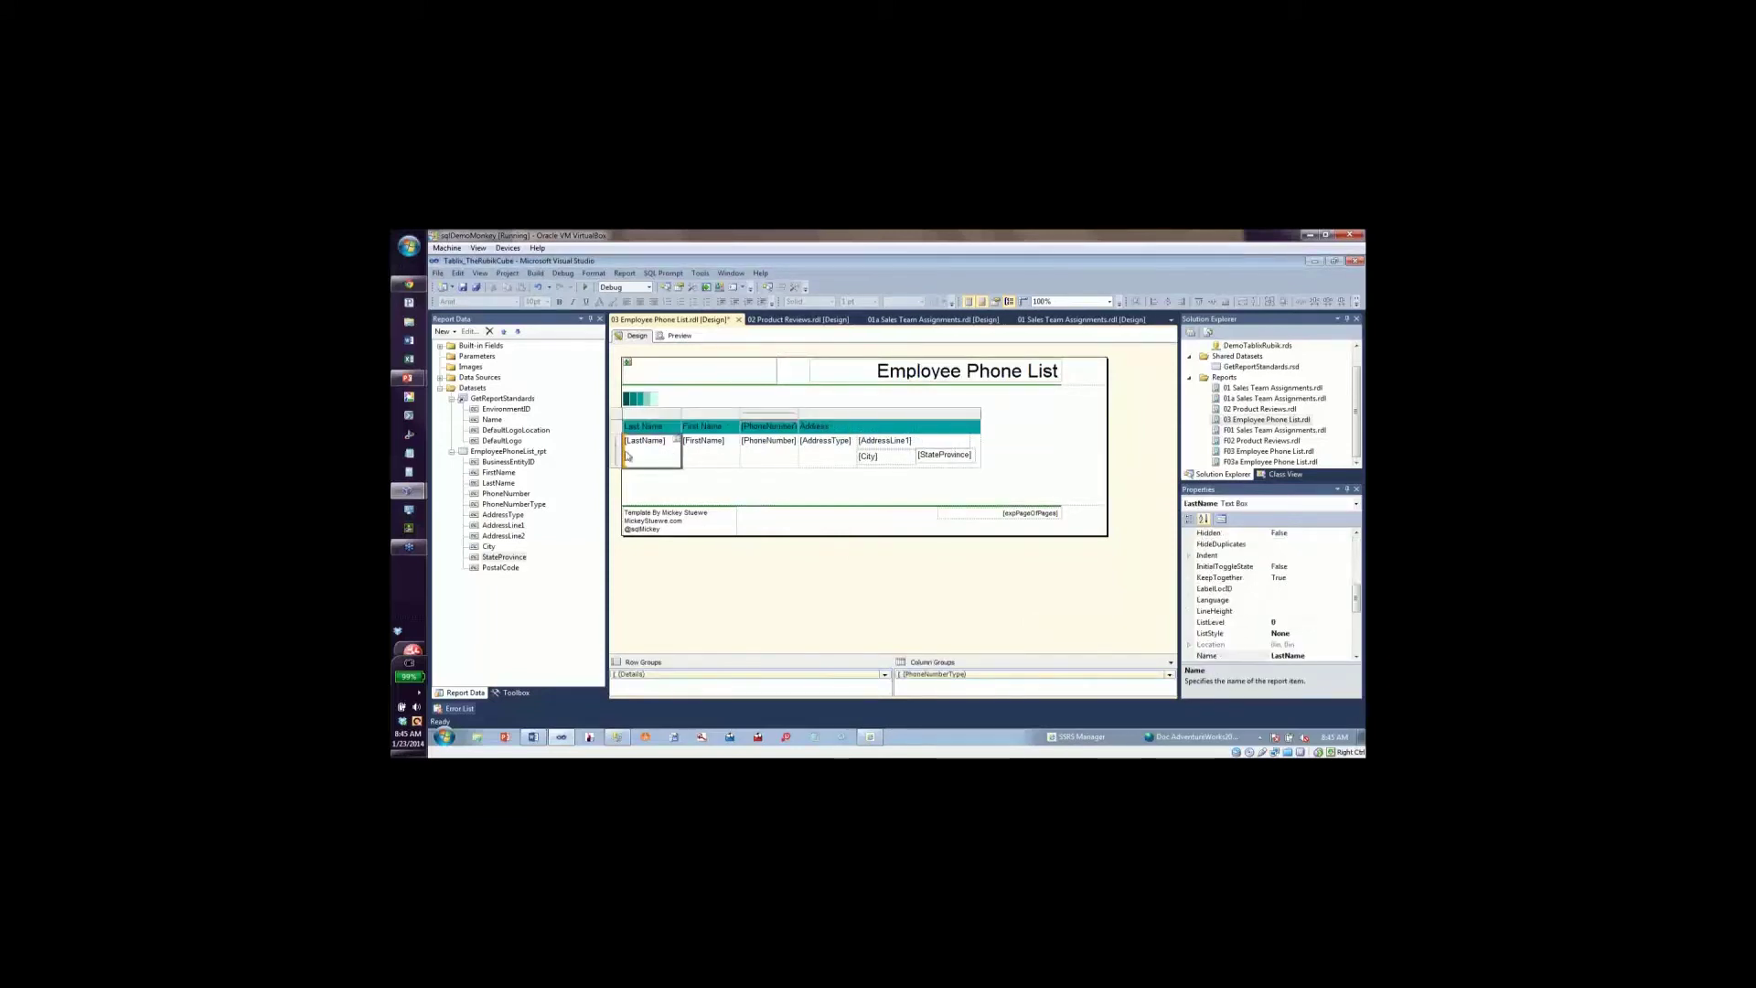
pyautogui.click(618, 450)
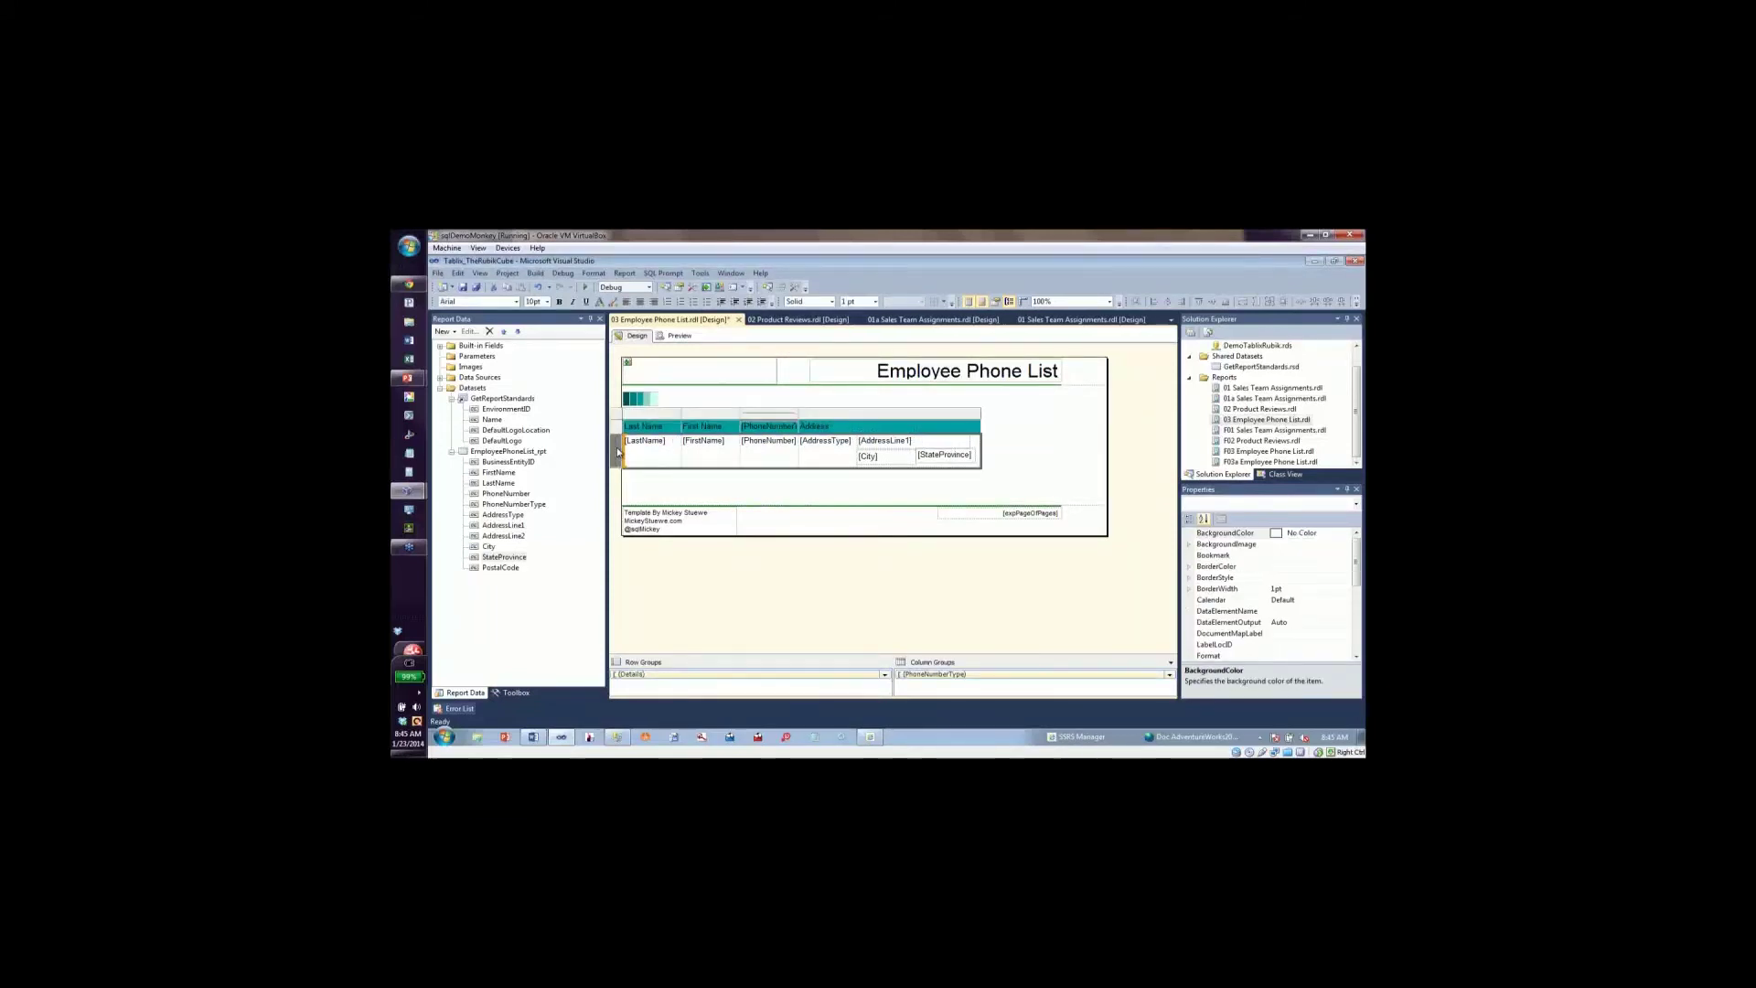
pyautogui.click(1344, 535)
pyautogui.click(1345, 532)
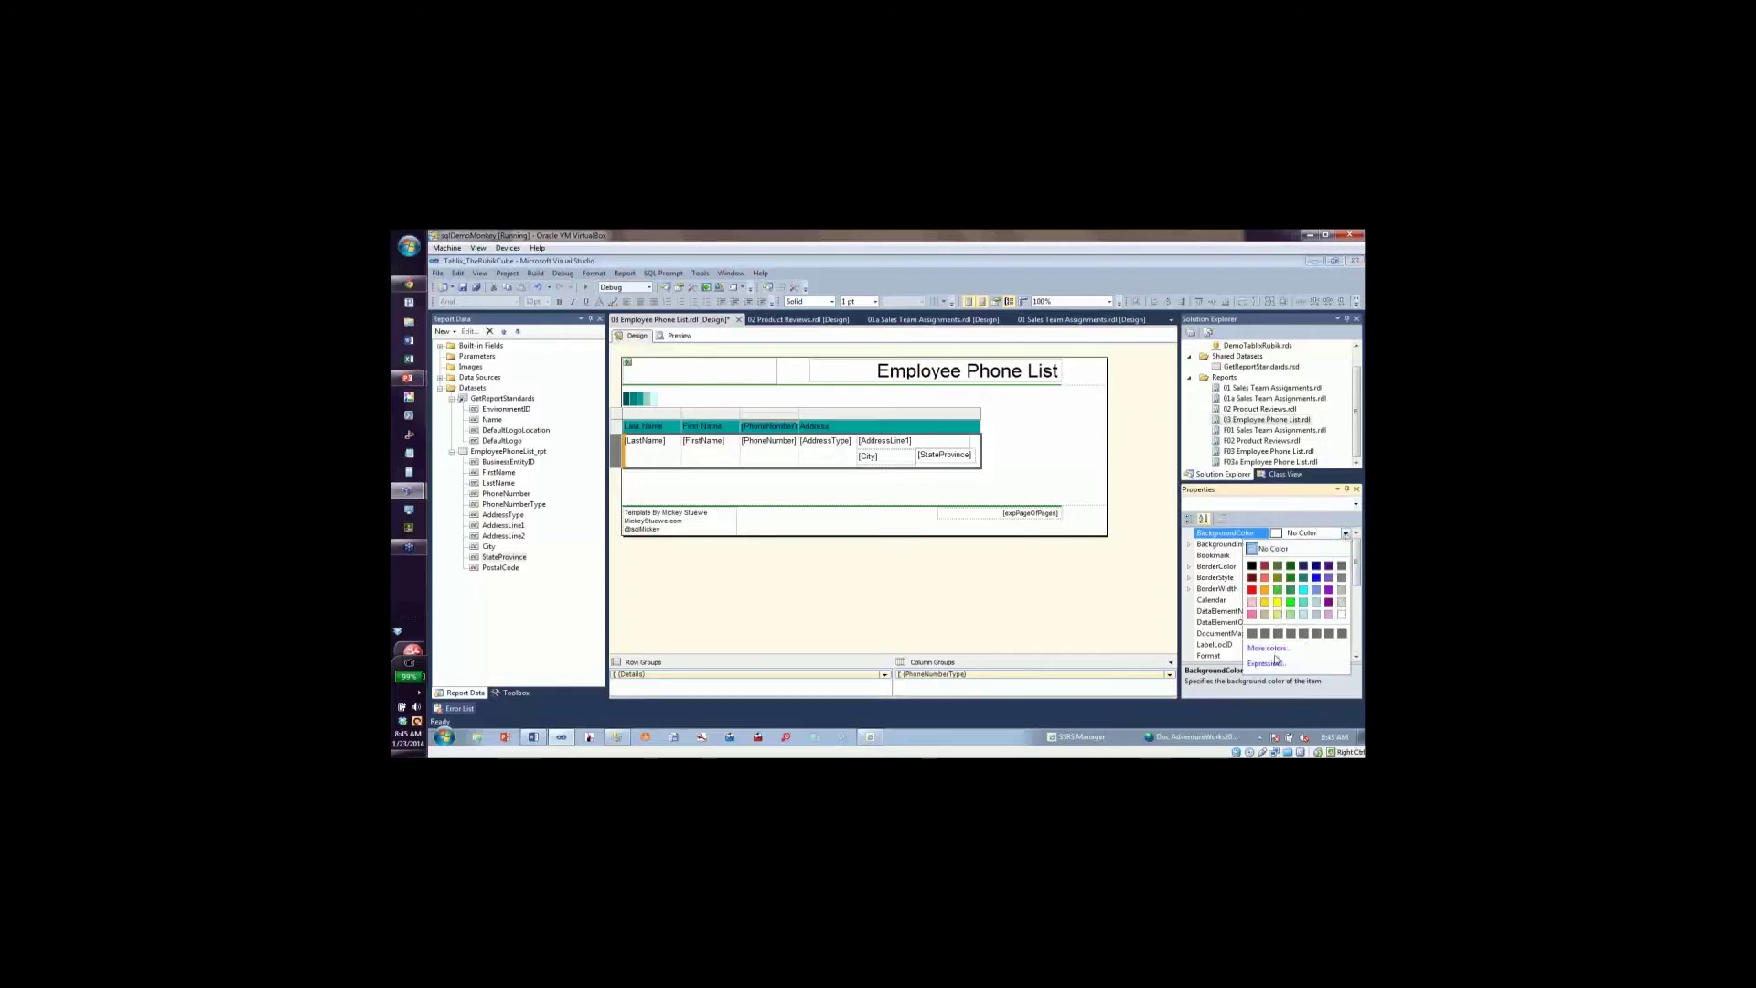
pyautogui.click(535, 739)
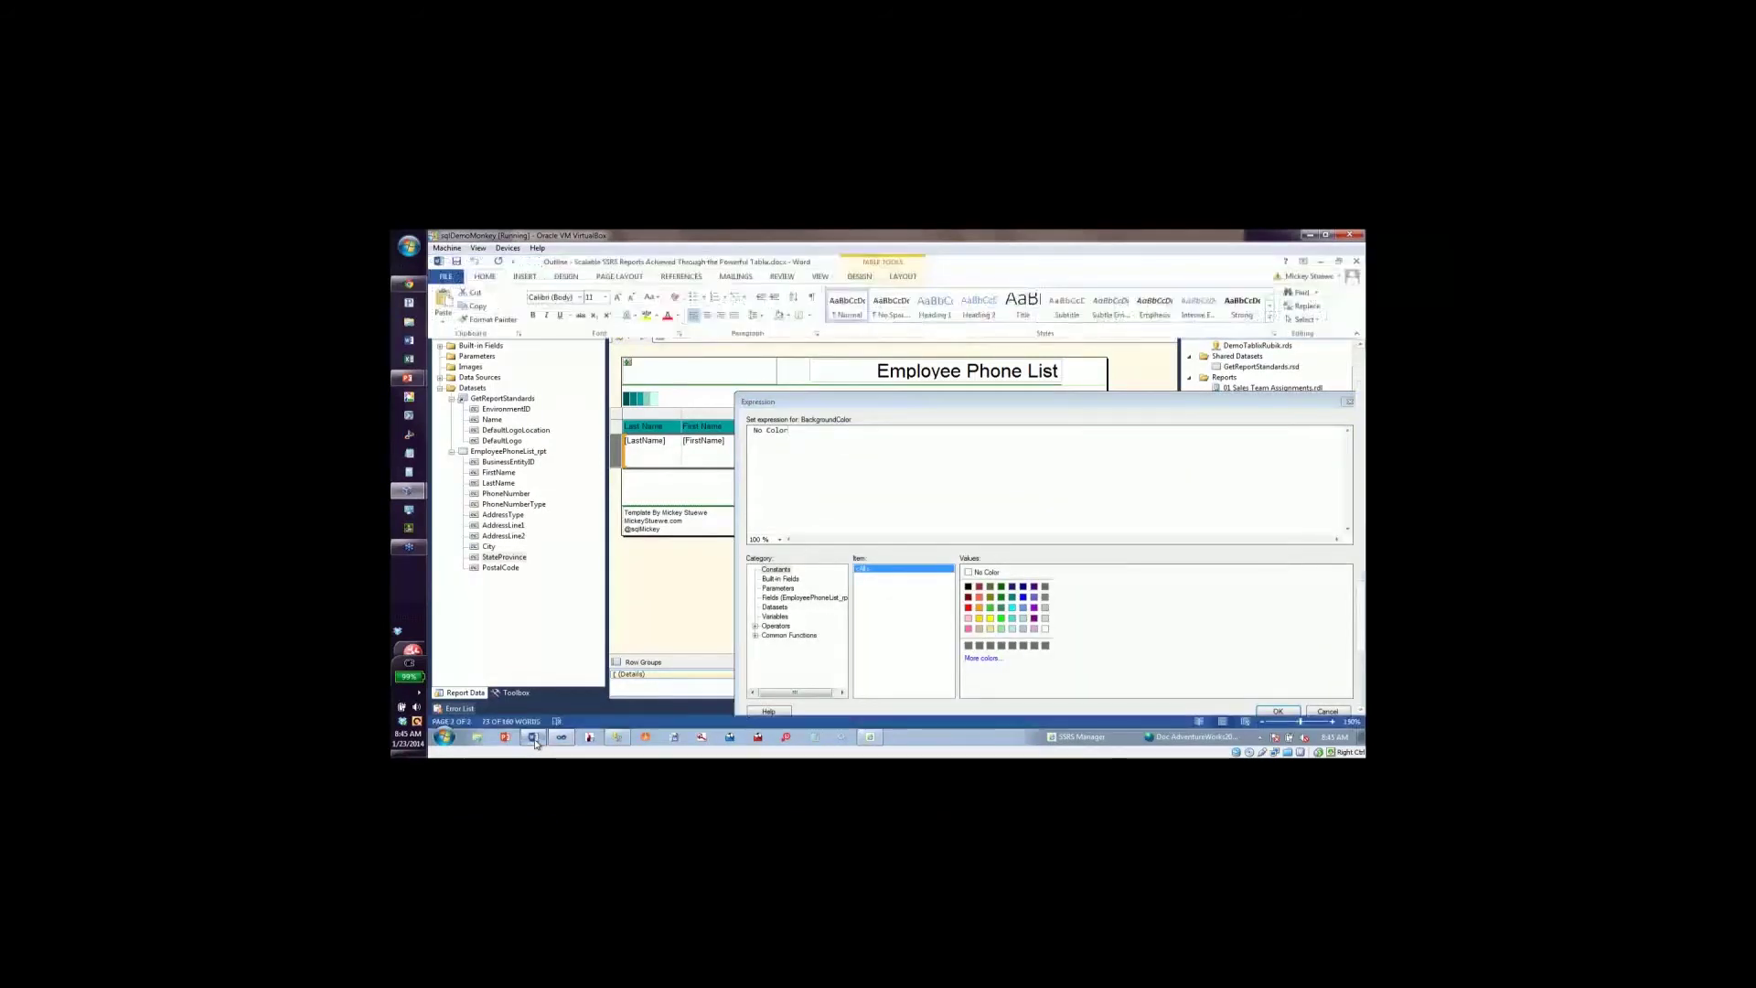
pyautogui.scroll(-2, 878, 631)
pyautogui.moveTo(969, 588); pyautogui.dragTo(713, 586)
pyautogui.moveTo(972, 636); pyautogui.dragTo(677, 638)
pyautogui.hotkey('ctrl', 'c')
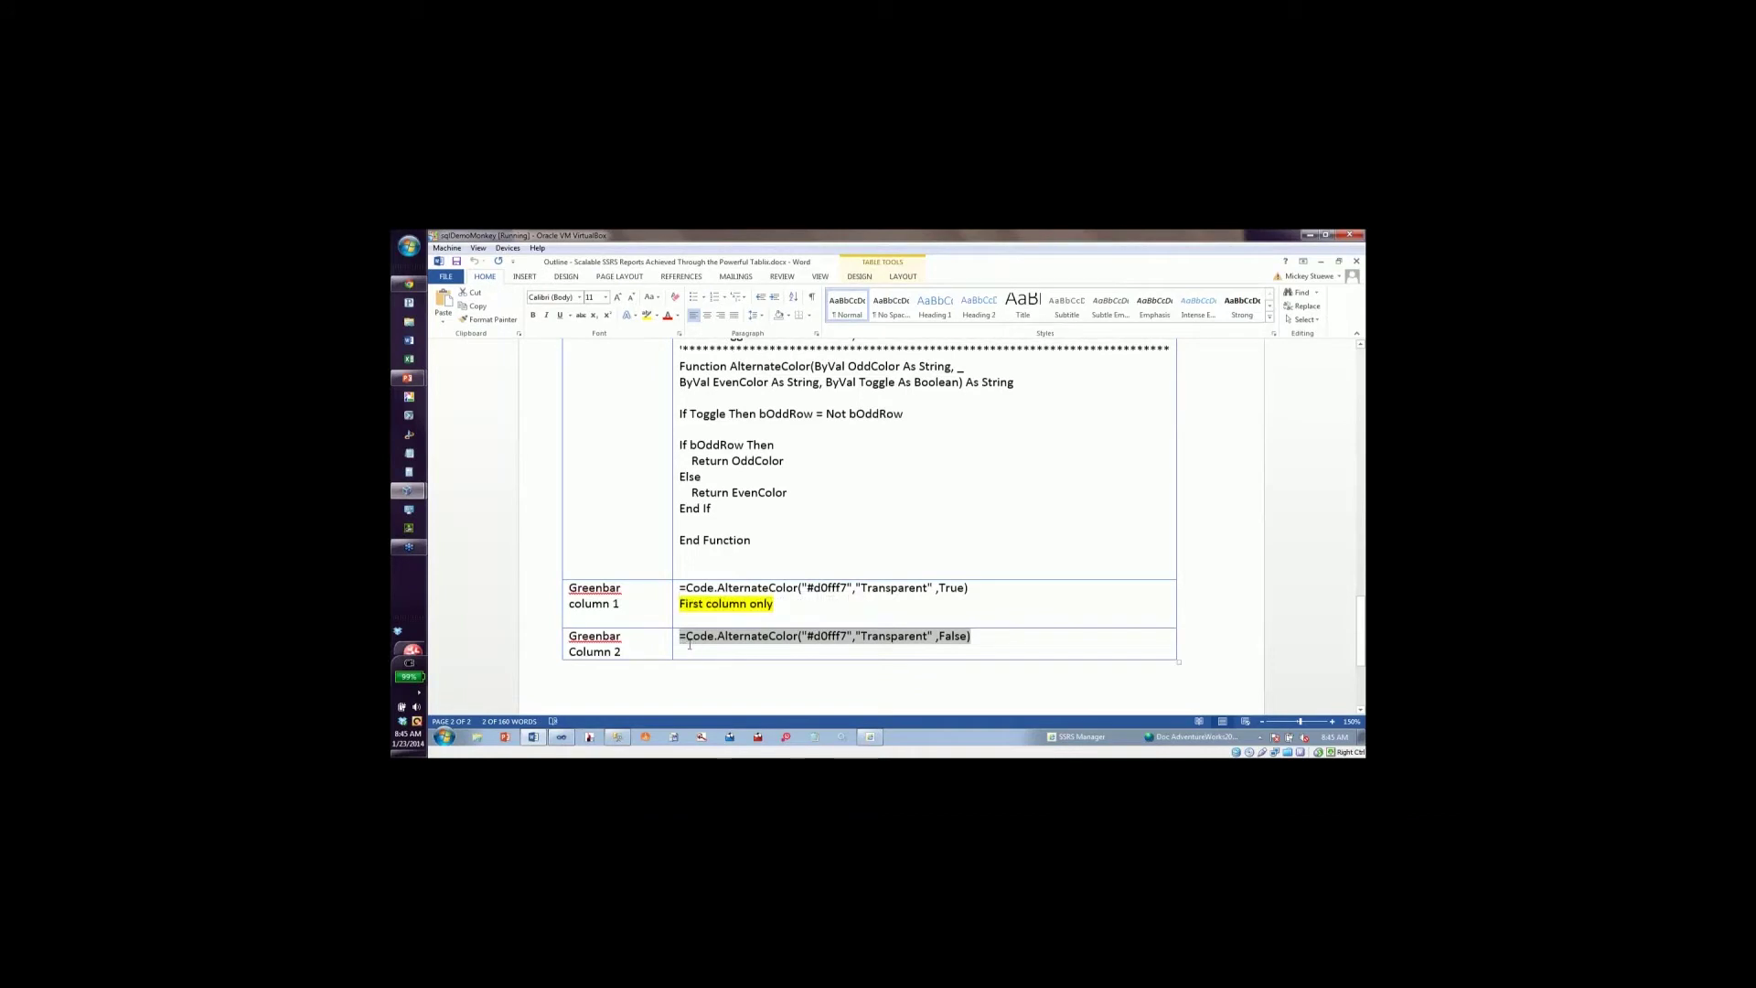
pyautogui.click(562, 738)
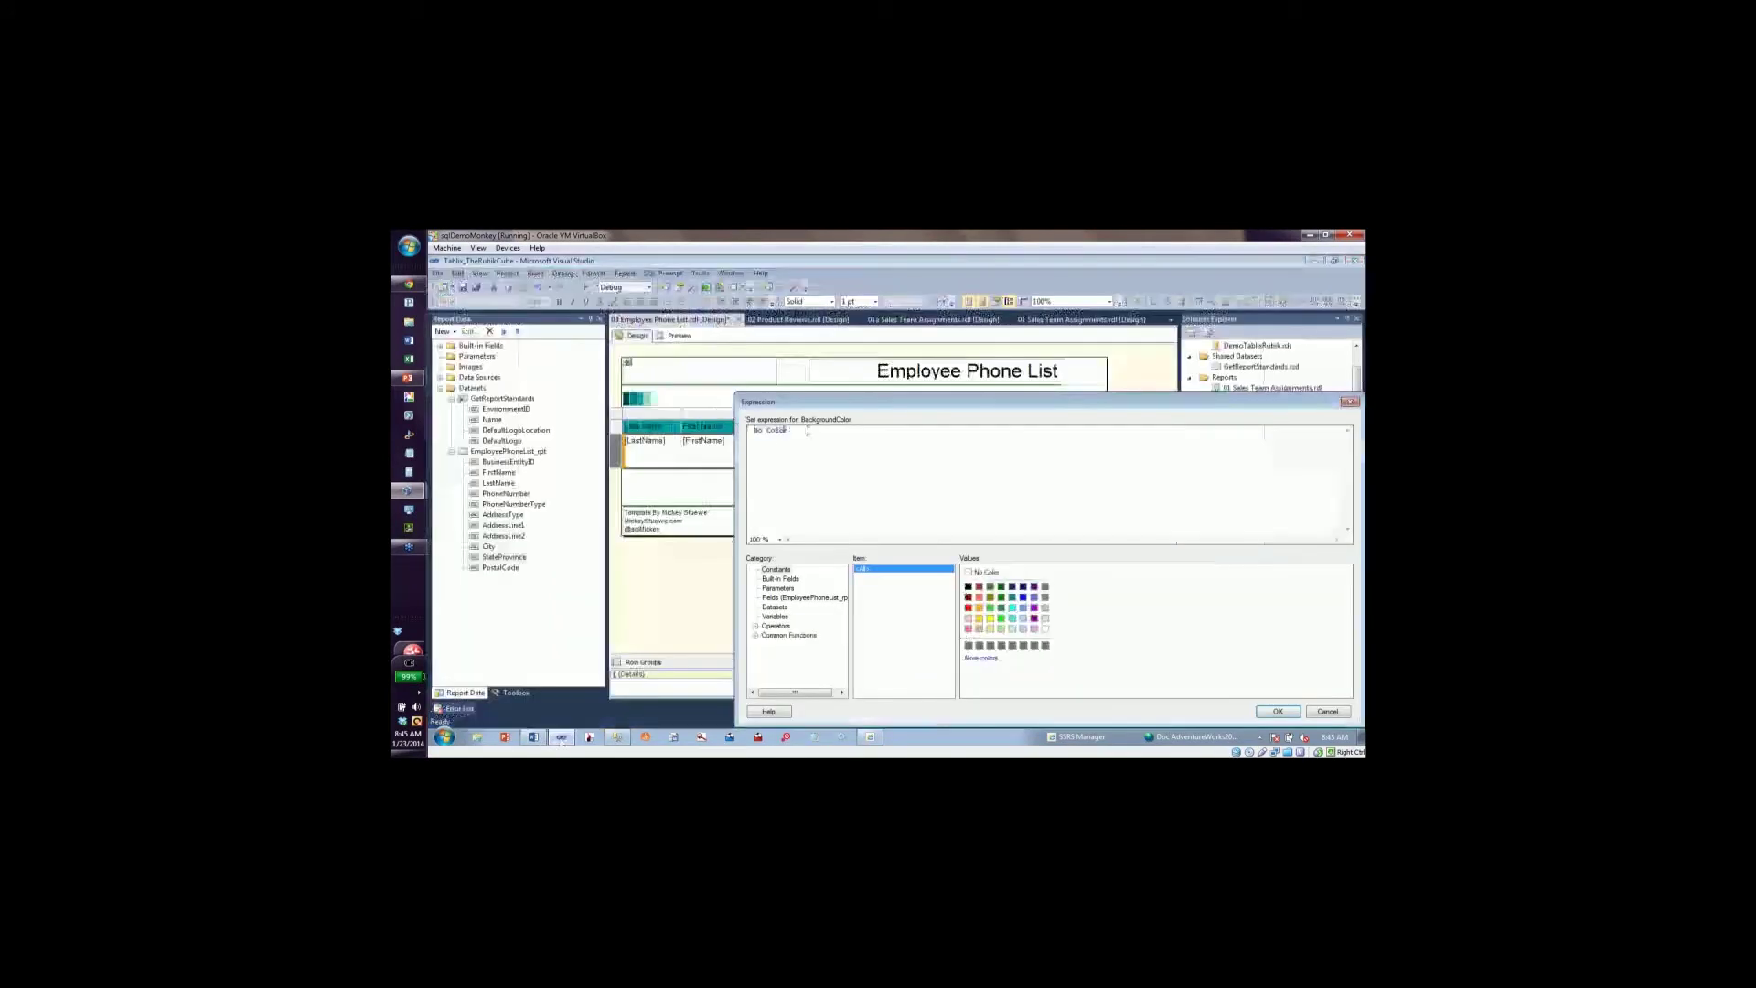
pyautogui.hotkey('ctrl', 'v')
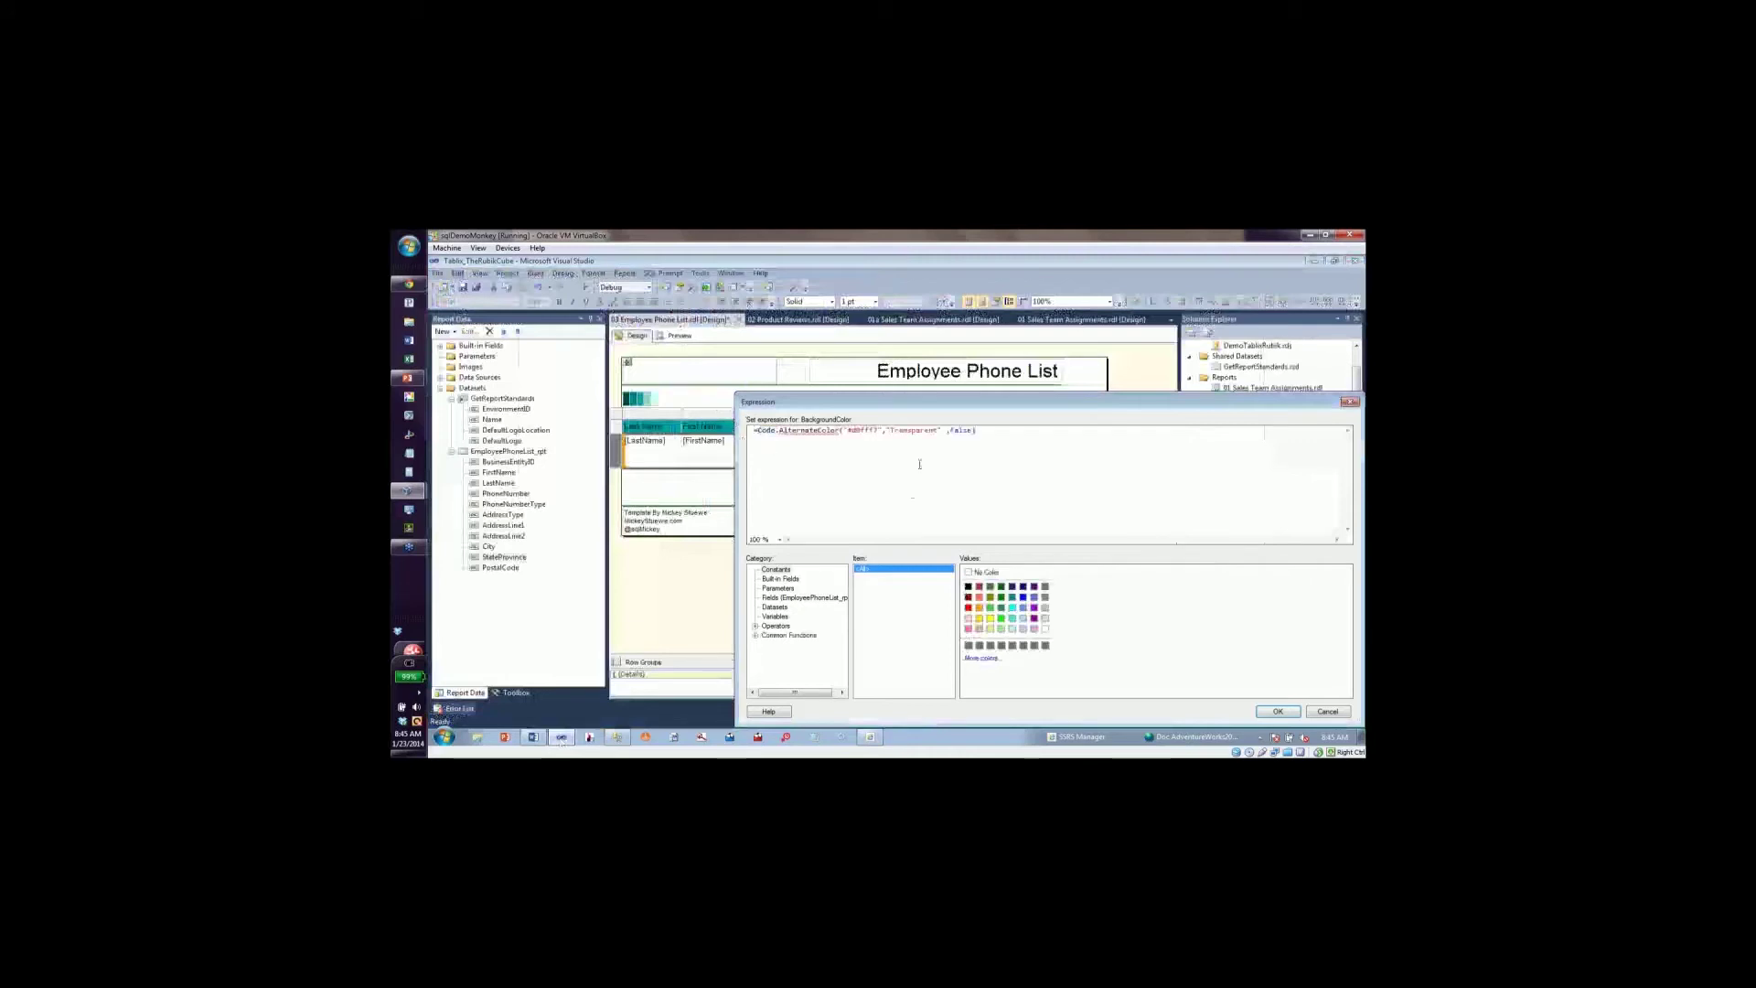
pyautogui.click(1278, 711)
# In the LastName cell's BackgroundColor expression, change the AlternateColor toggle argument to True.
pyautogui.click(658, 455)
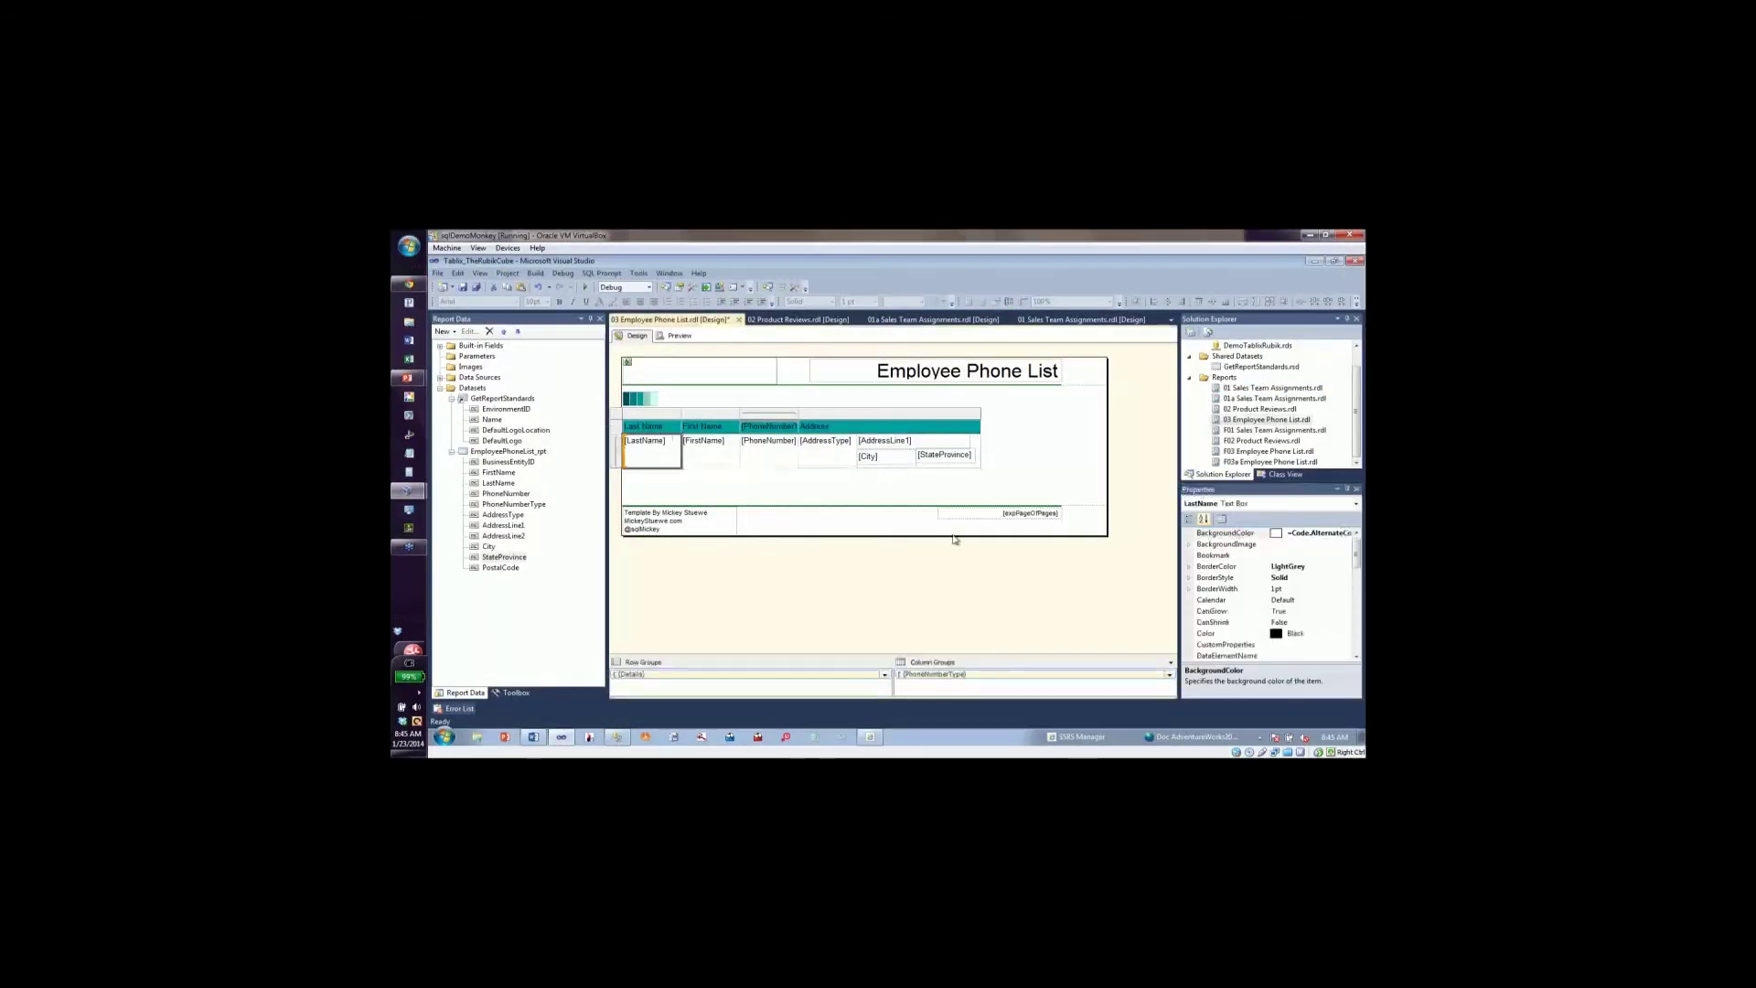
pyautogui.click(1317, 533)
pyautogui.click(1345, 533)
pyautogui.click(1267, 663)
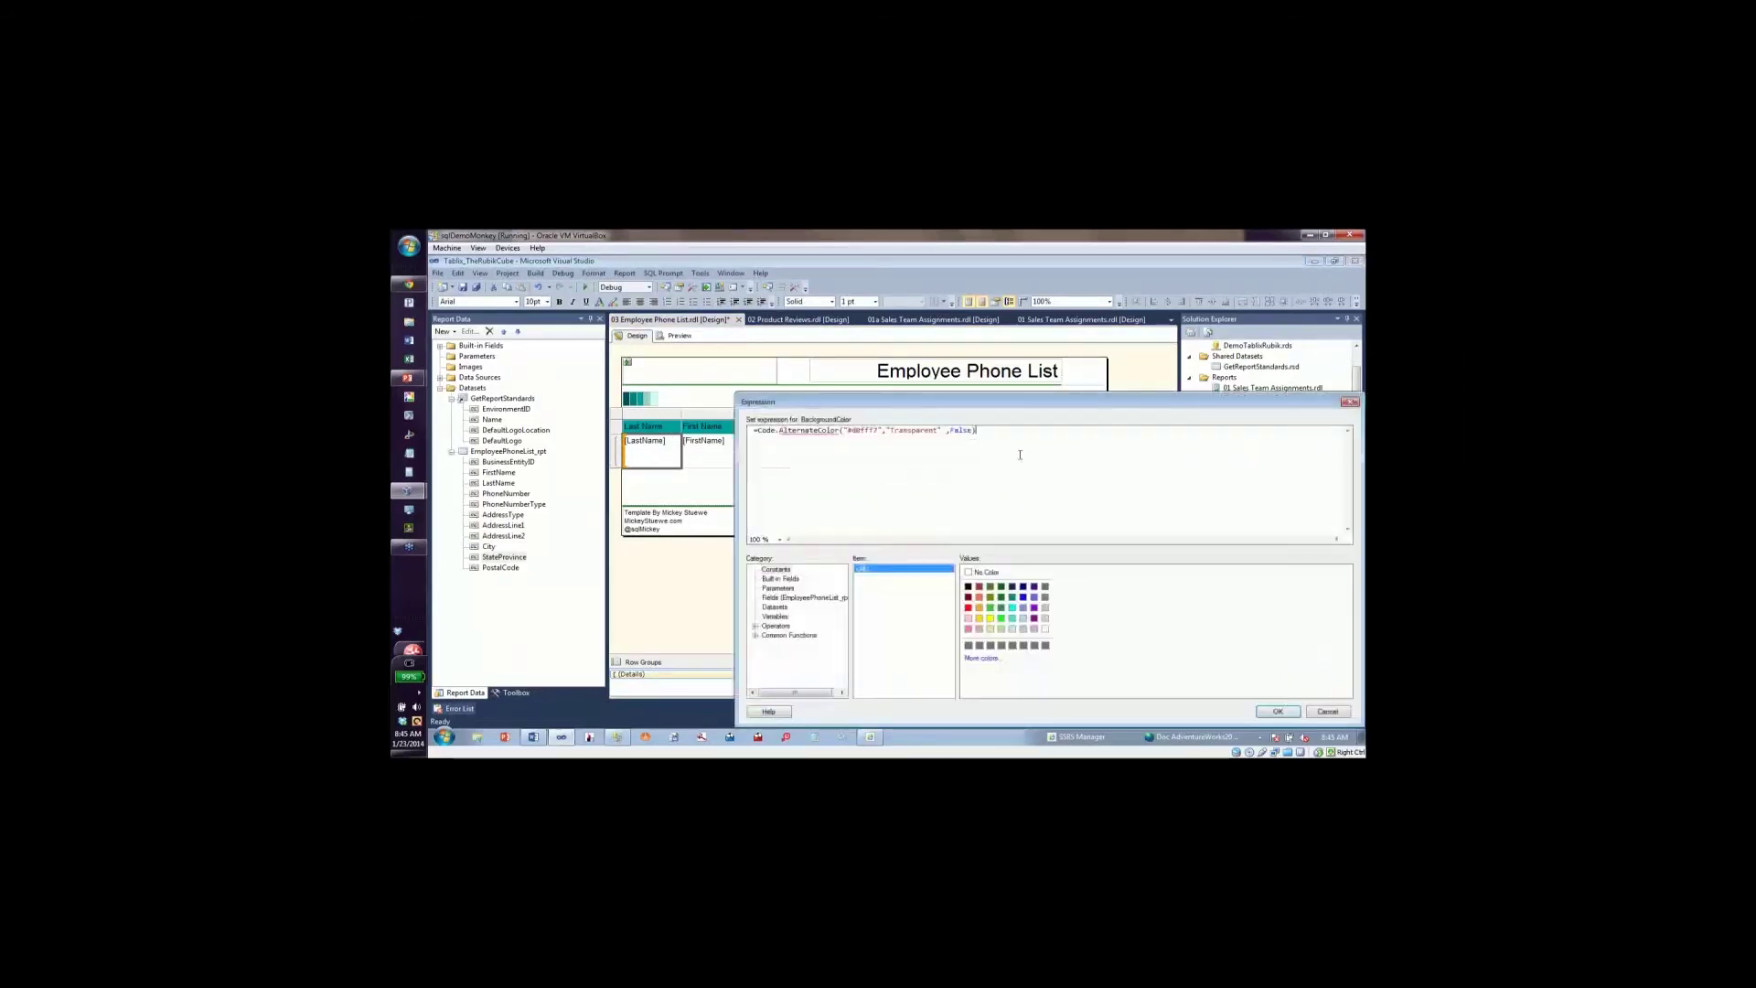
pyautogui.doubleClick(960, 430)
pyautogui.write('Tru')
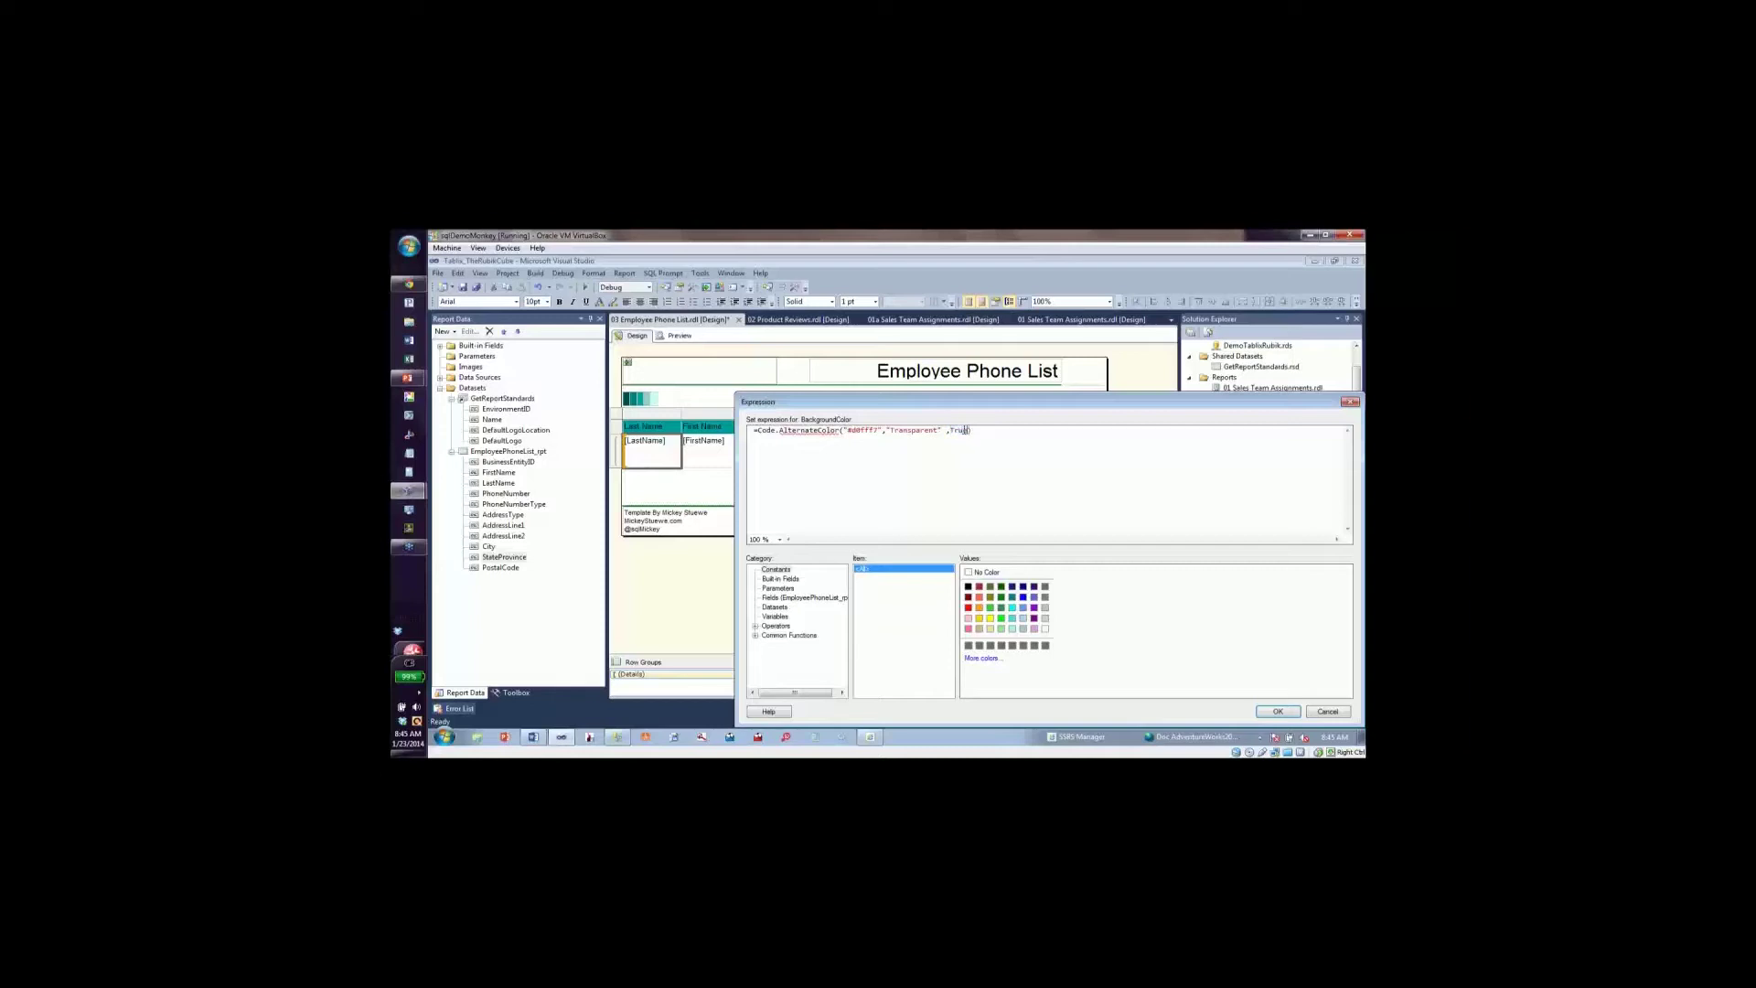
pyautogui.click(1278, 710)
pyautogui.click(1064, 451)
# Set the default BorderStyle of the detail row's LastName through PhoneNumber cells to None and preview the report.
pyautogui.click(623, 457)
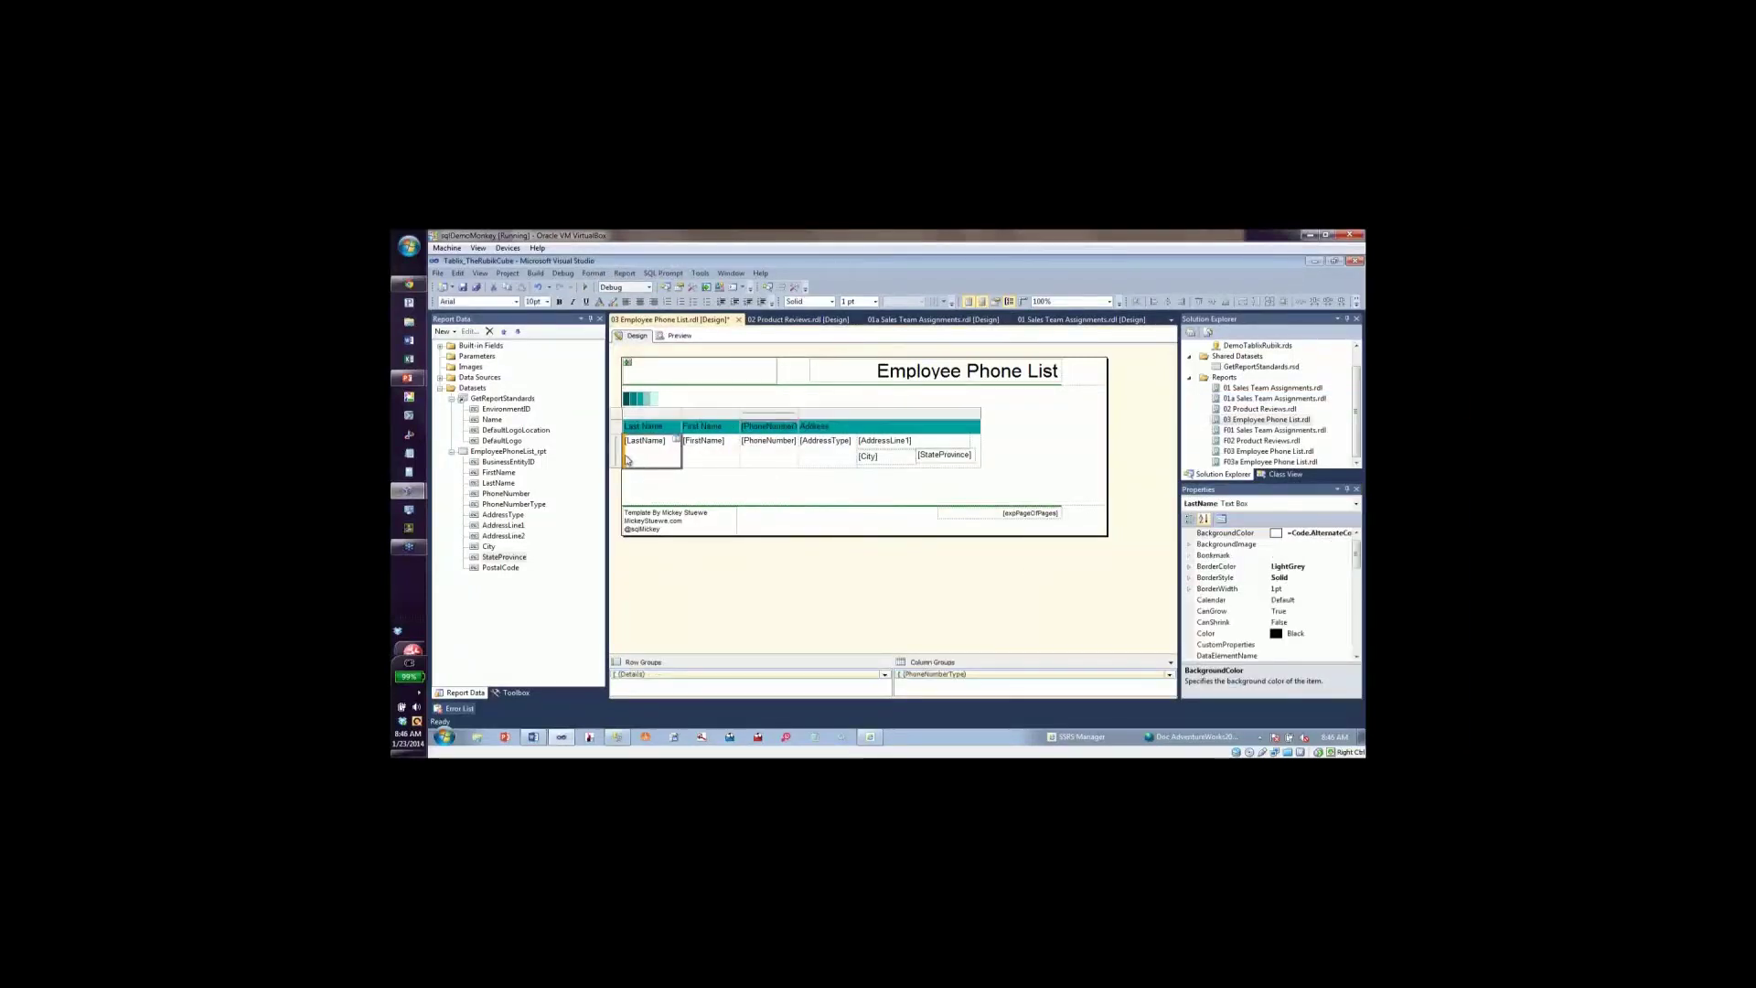
pyautogui.click(618, 453)
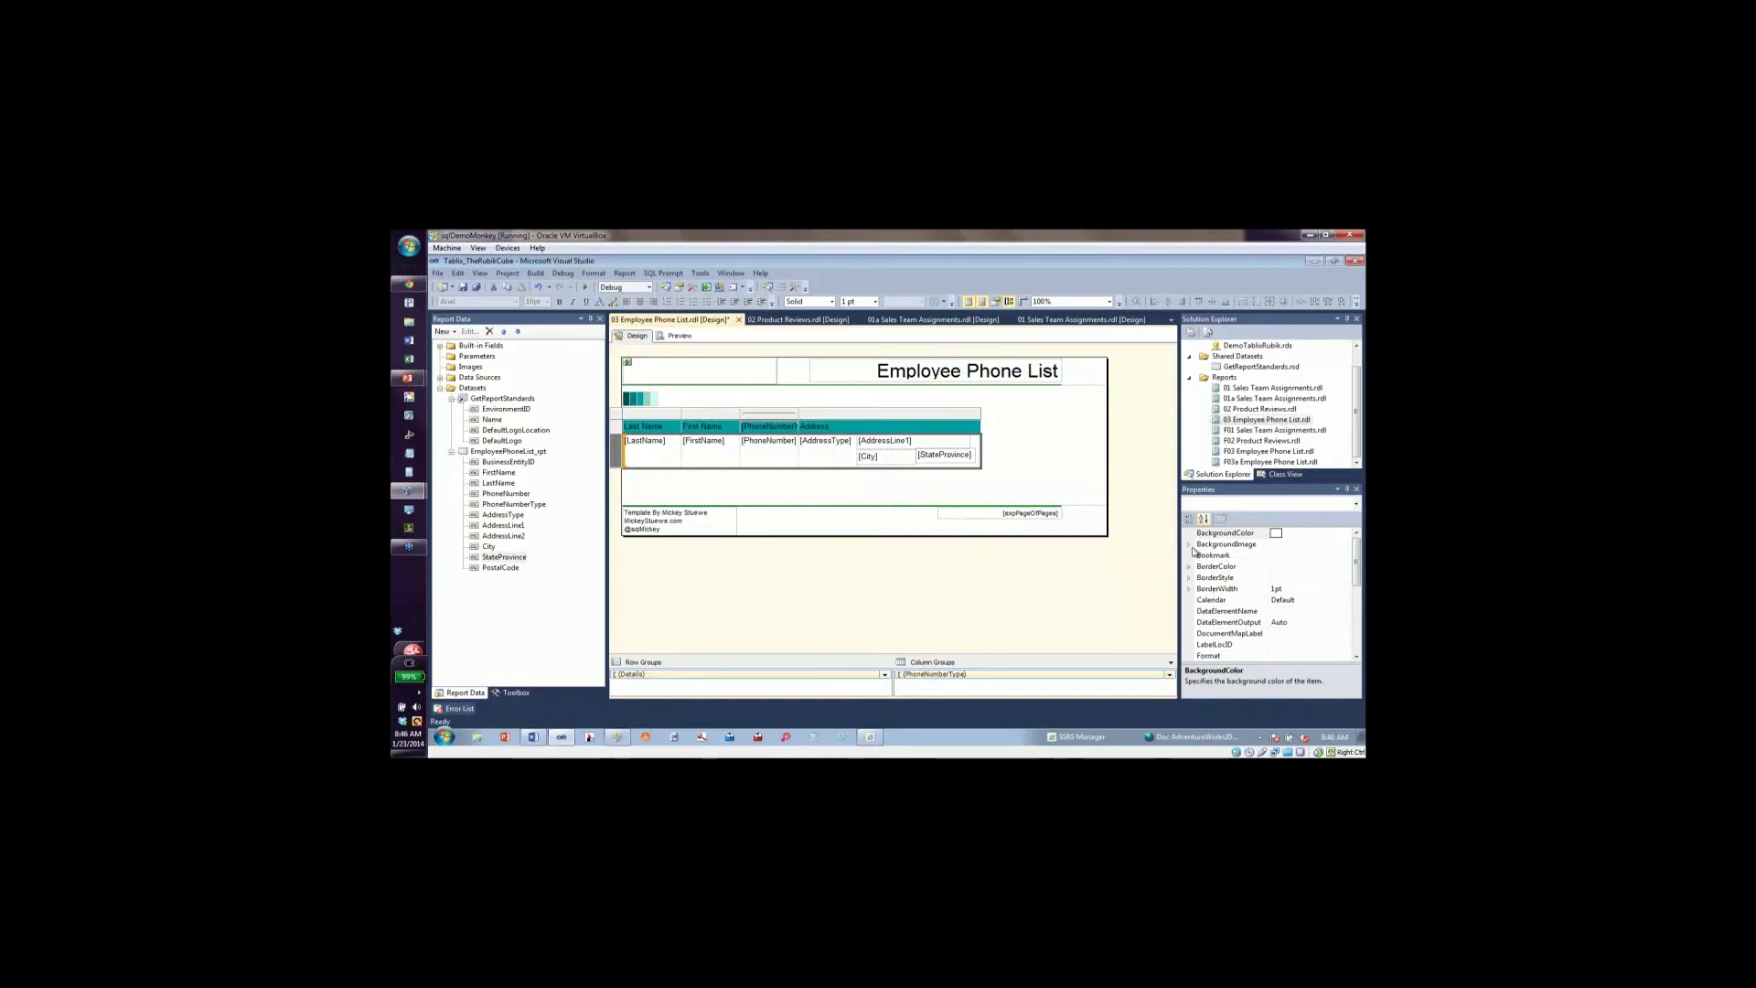
pyautogui.click(1195, 578)
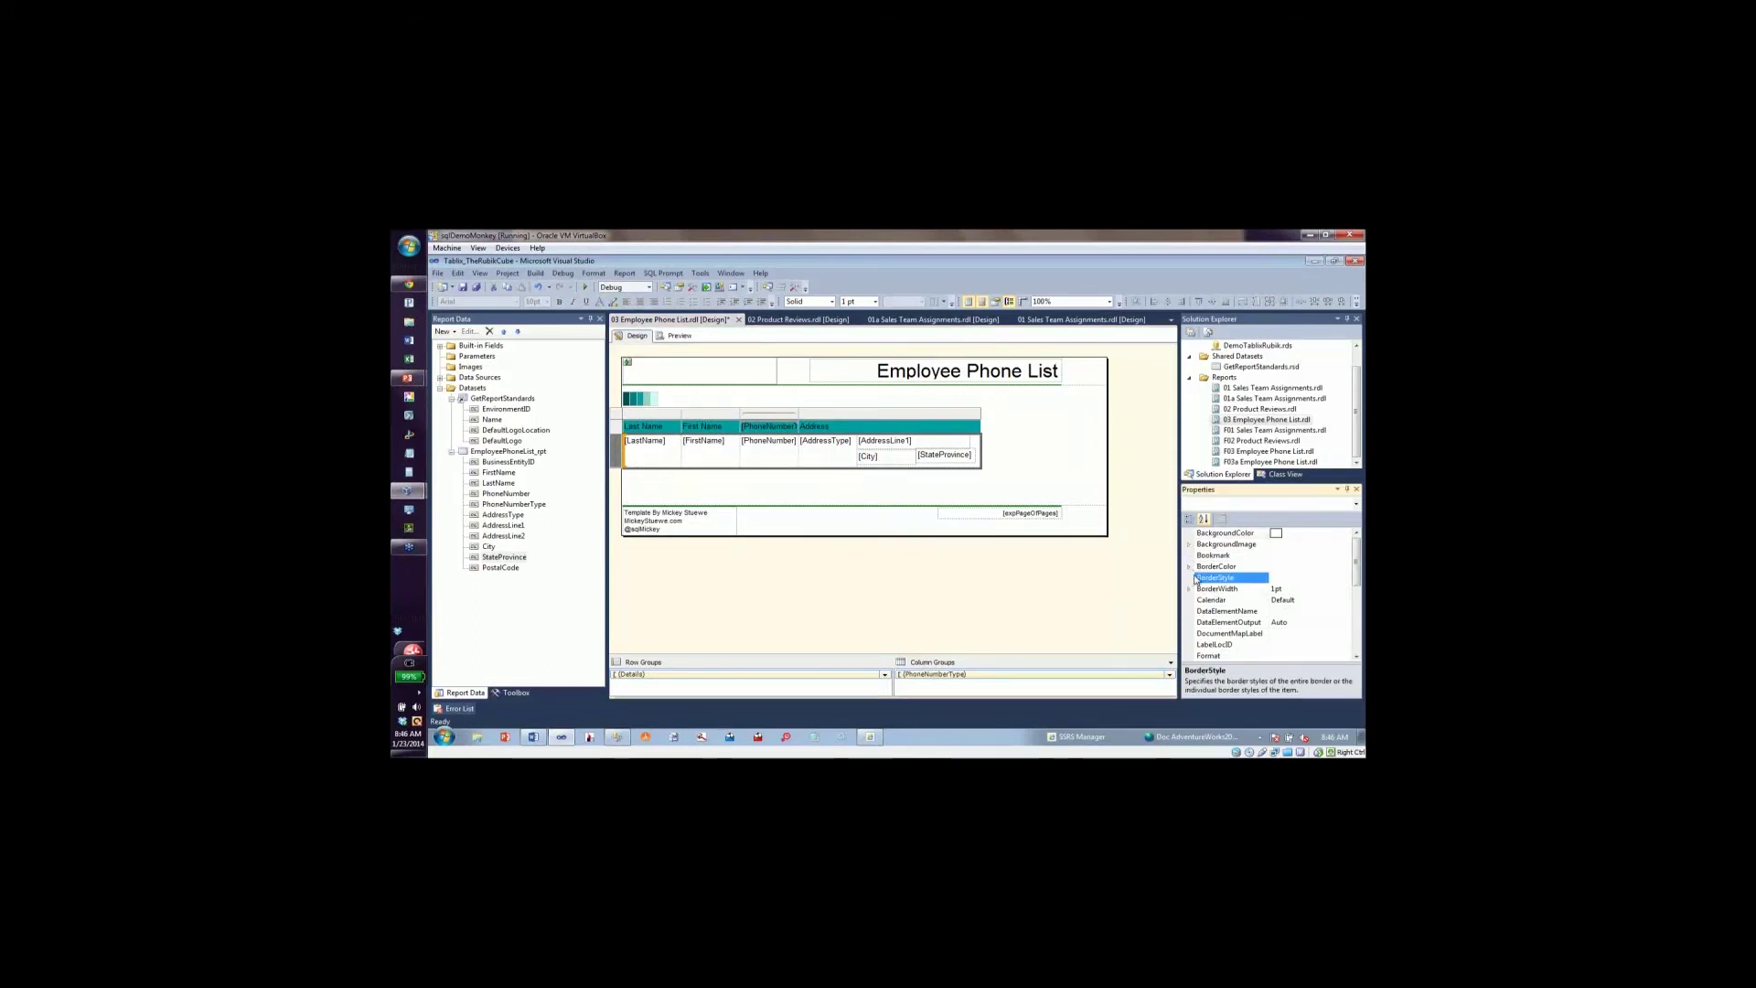
pyautogui.click(662, 466)
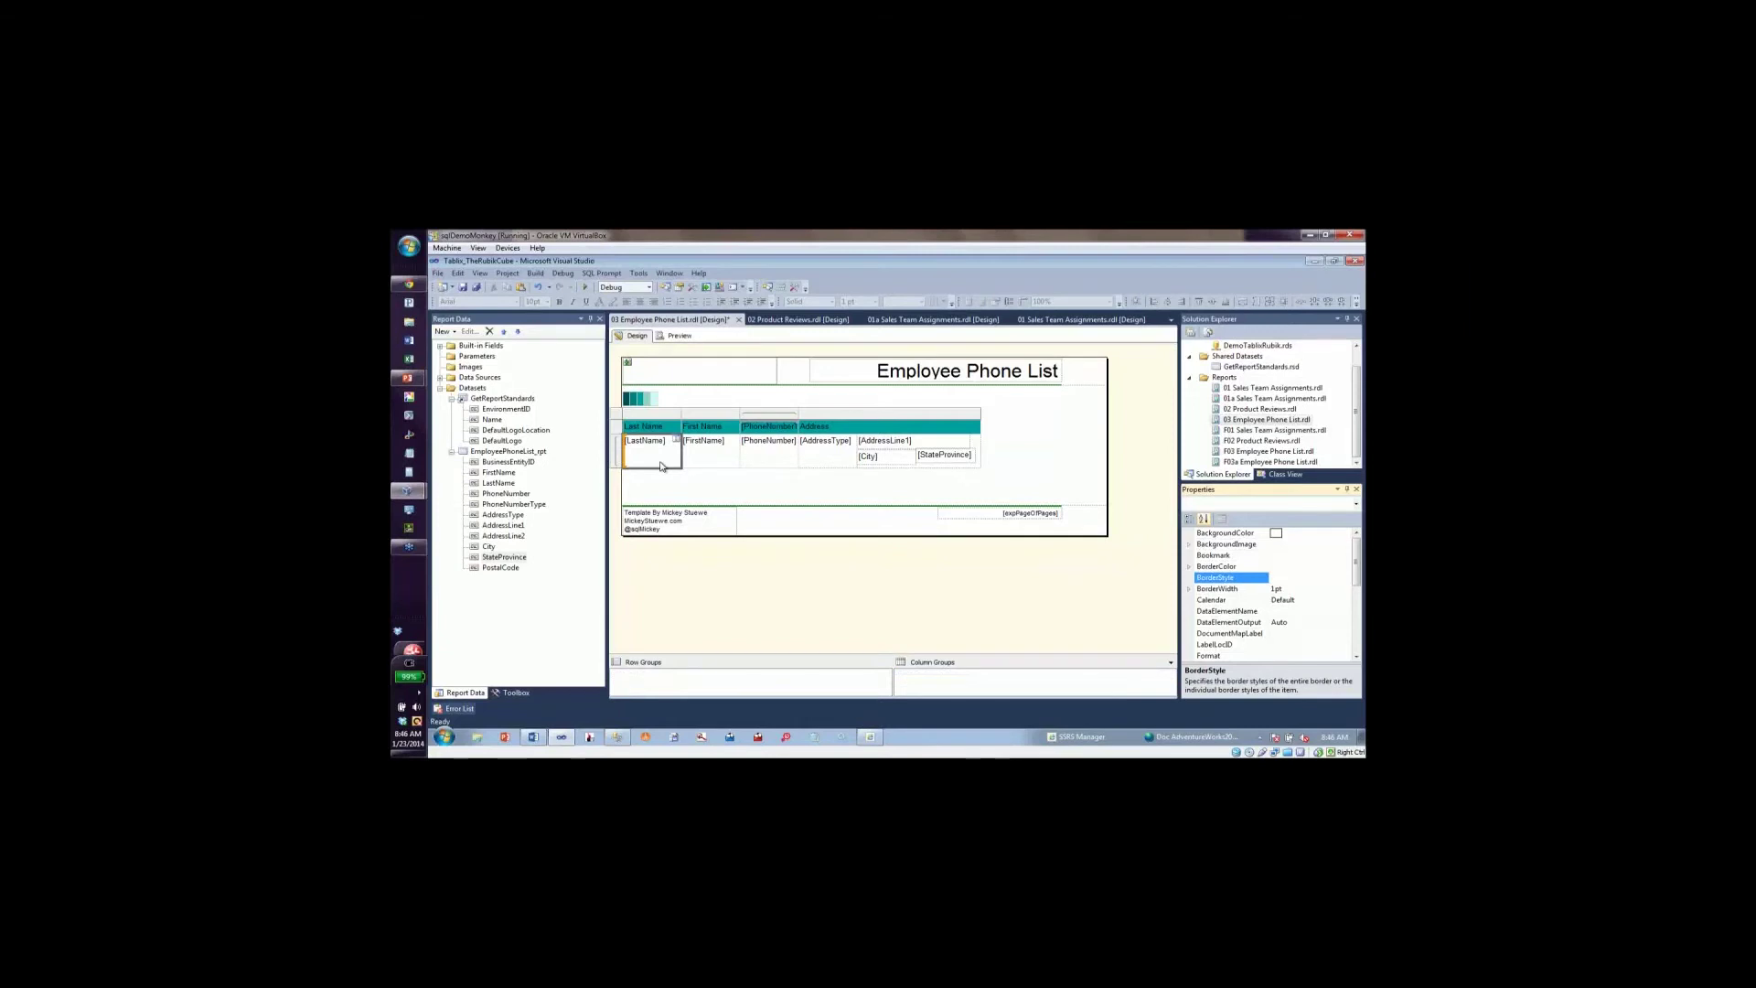
pyautogui.click(1194, 577)
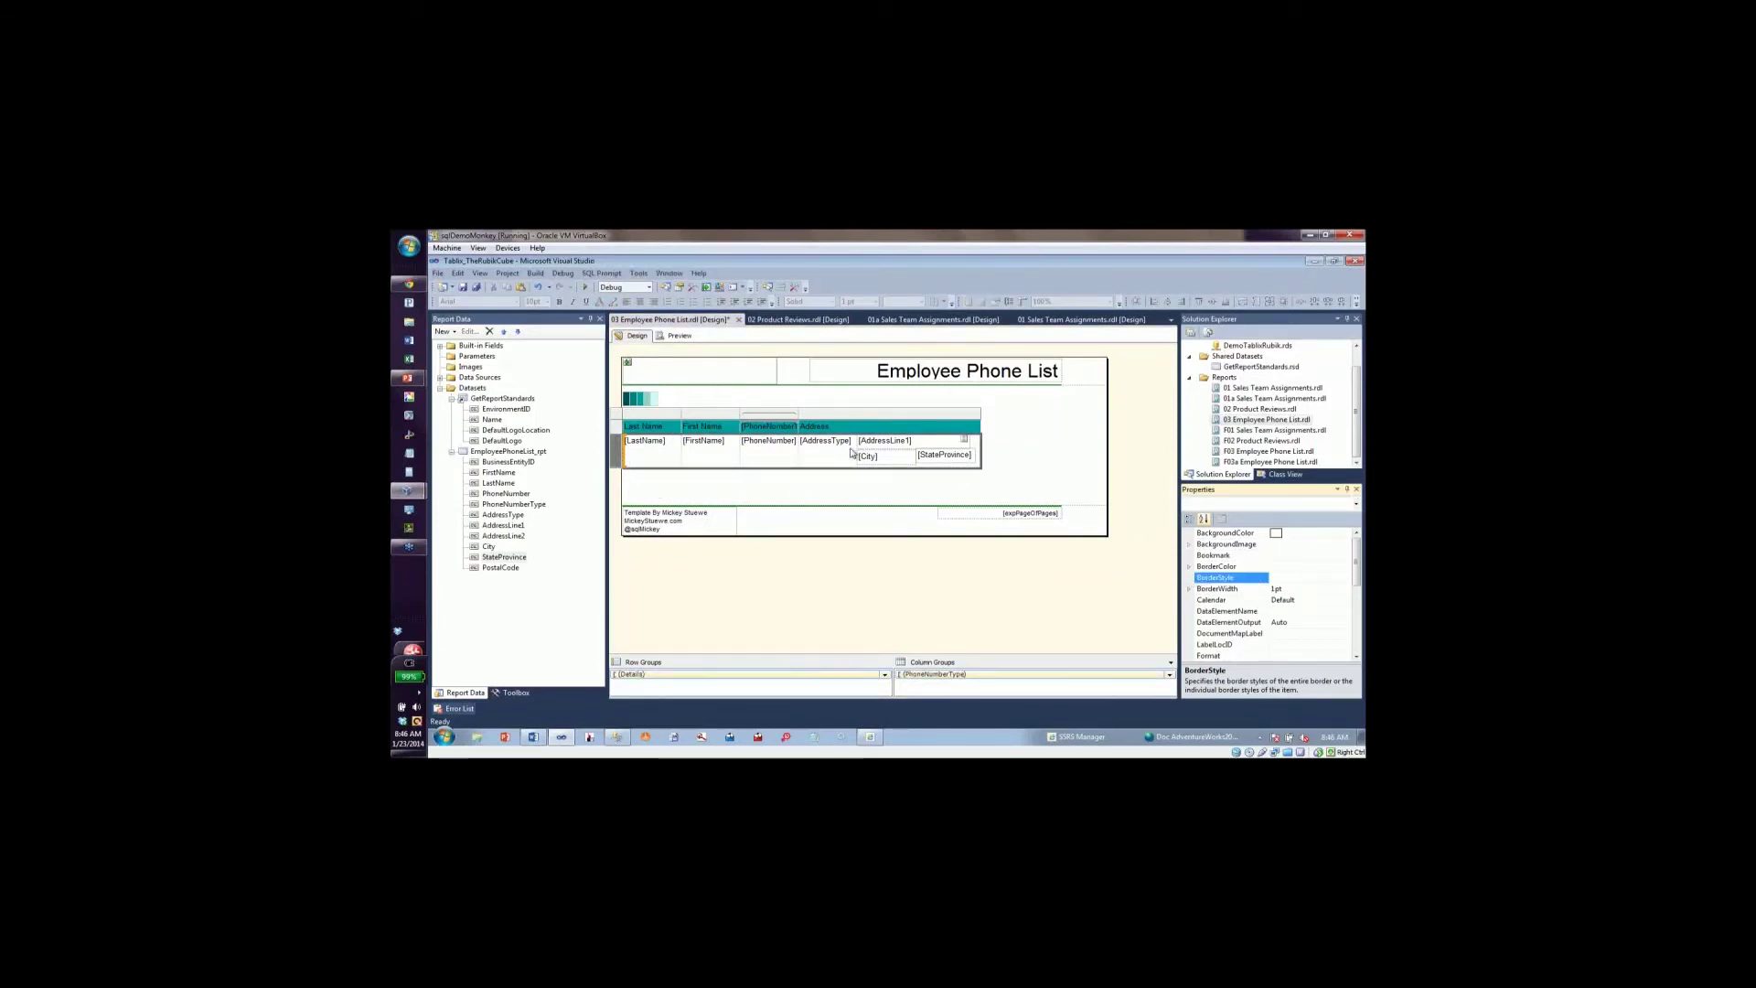
pyautogui.click(653, 467)
pyautogui.keyDown('shift'); pyautogui.click(778, 460); pyautogui.keyUp('shift')
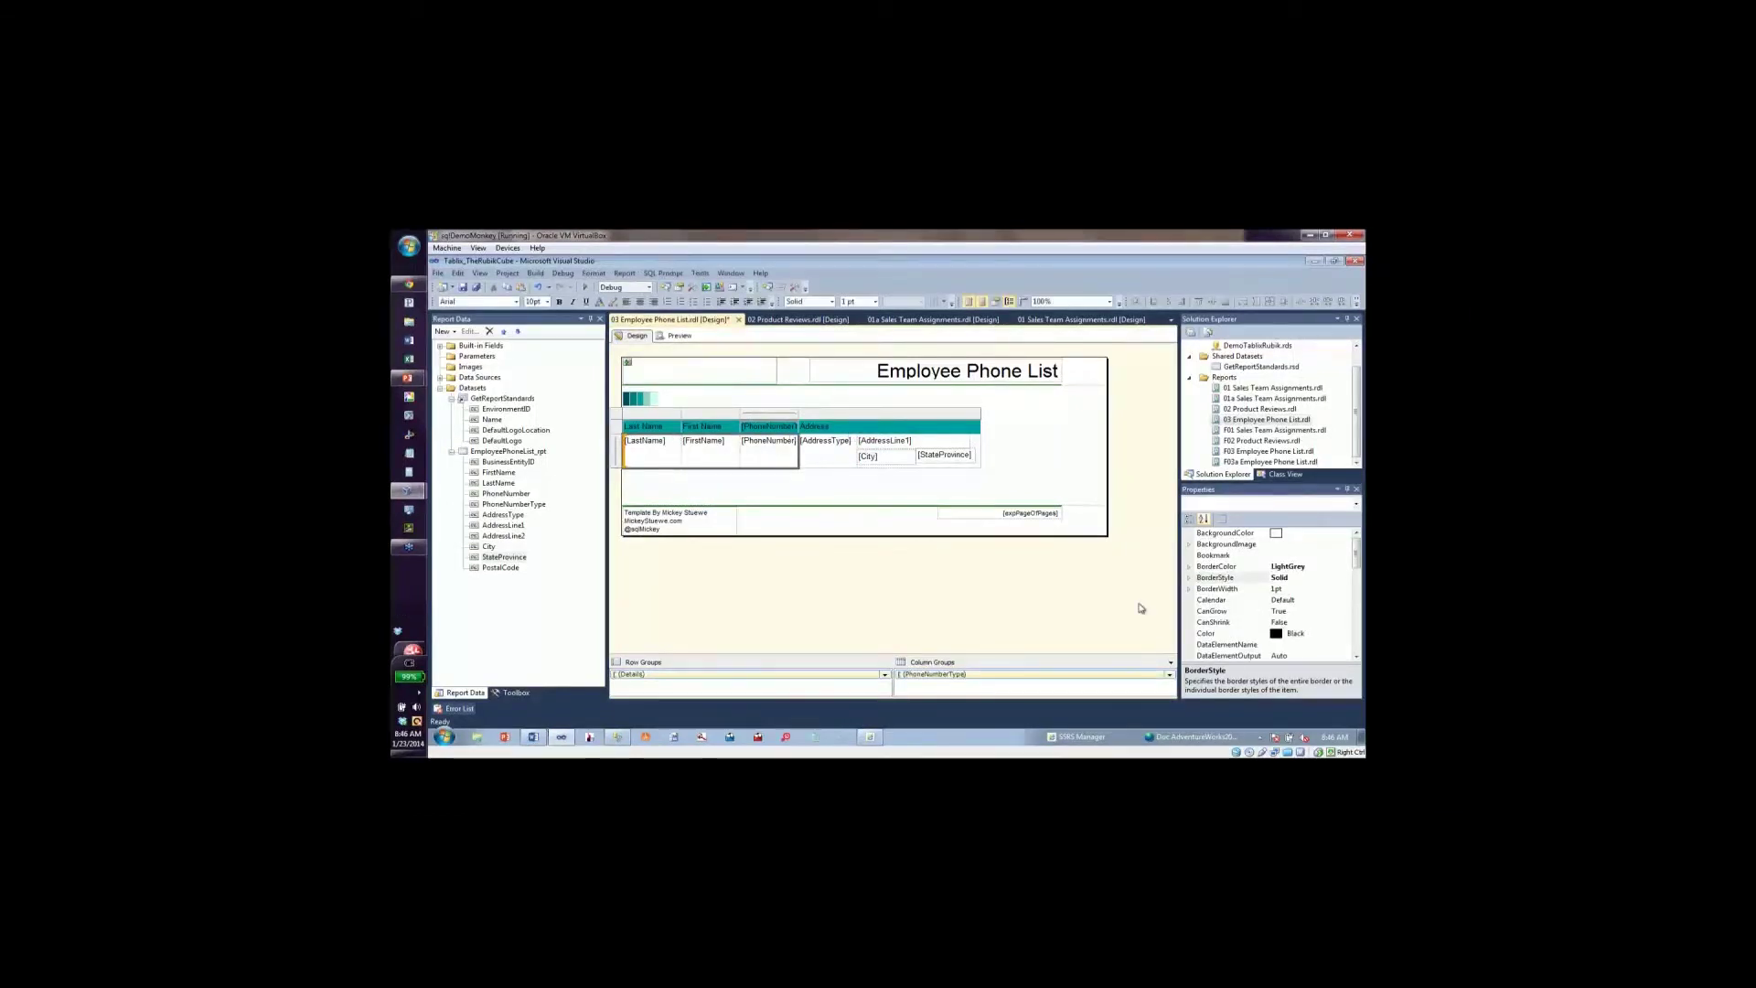
pyautogui.click(1190, 578)
pyautogui.click(1189, 579)
pyautogui.click(1245, 591)
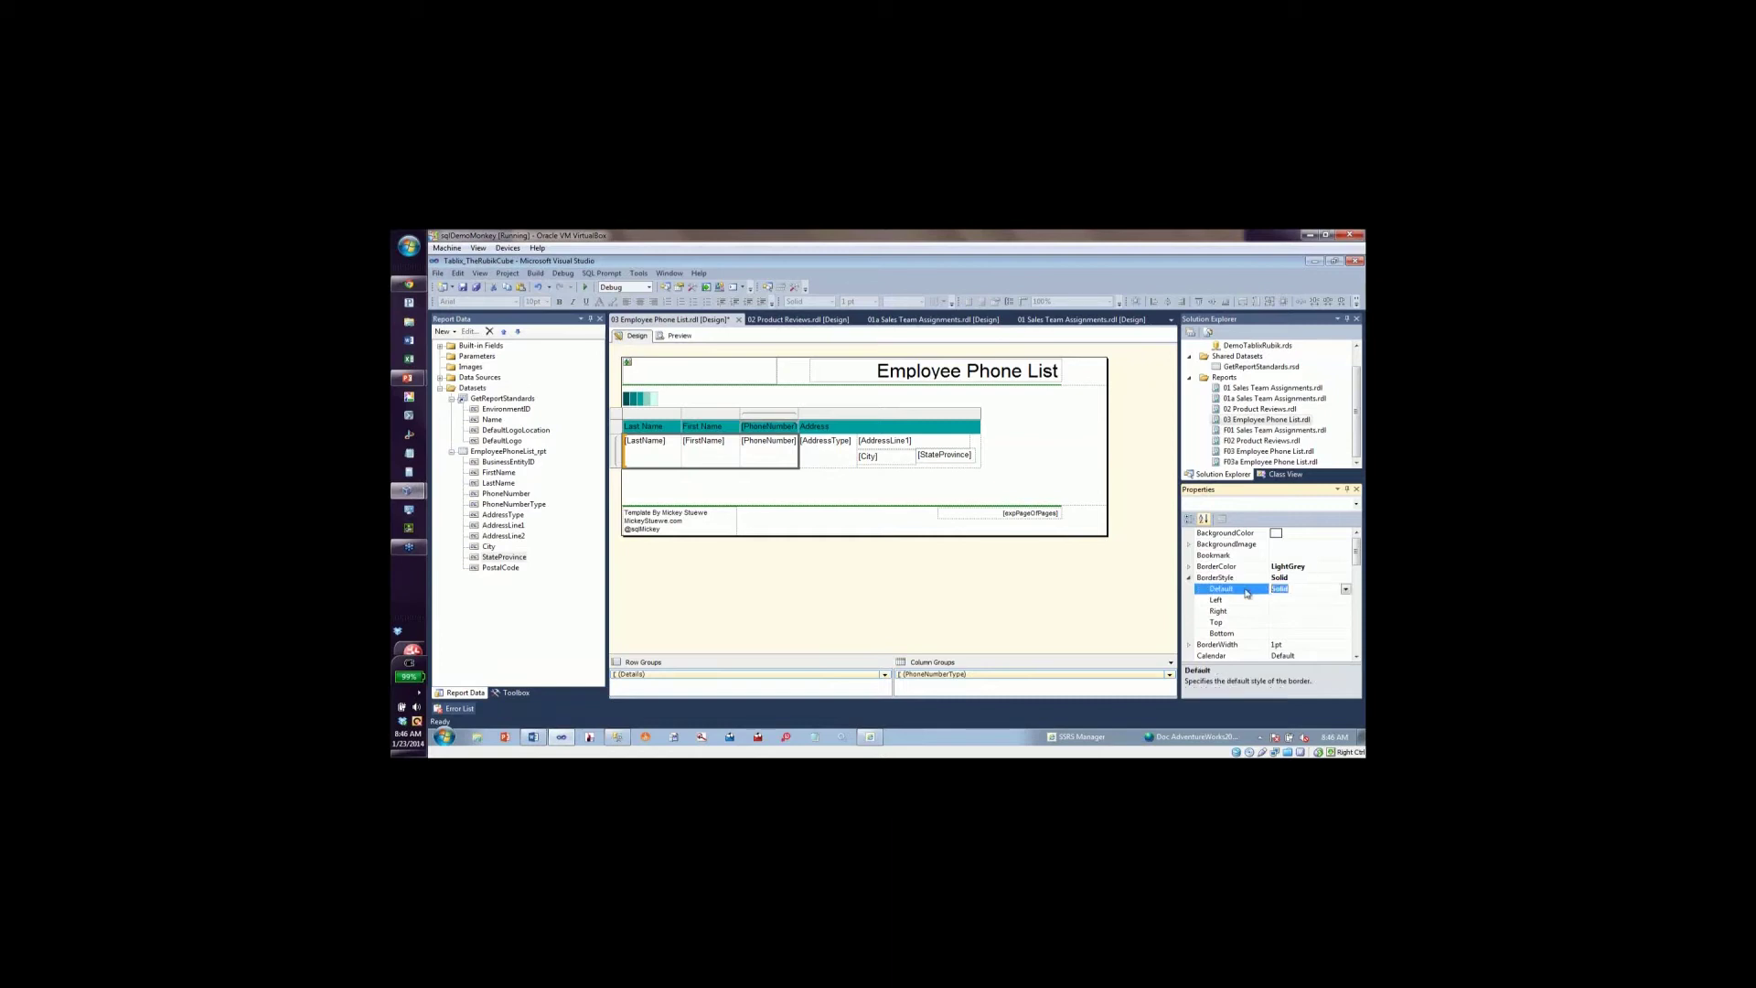
pyautogui.write('None')
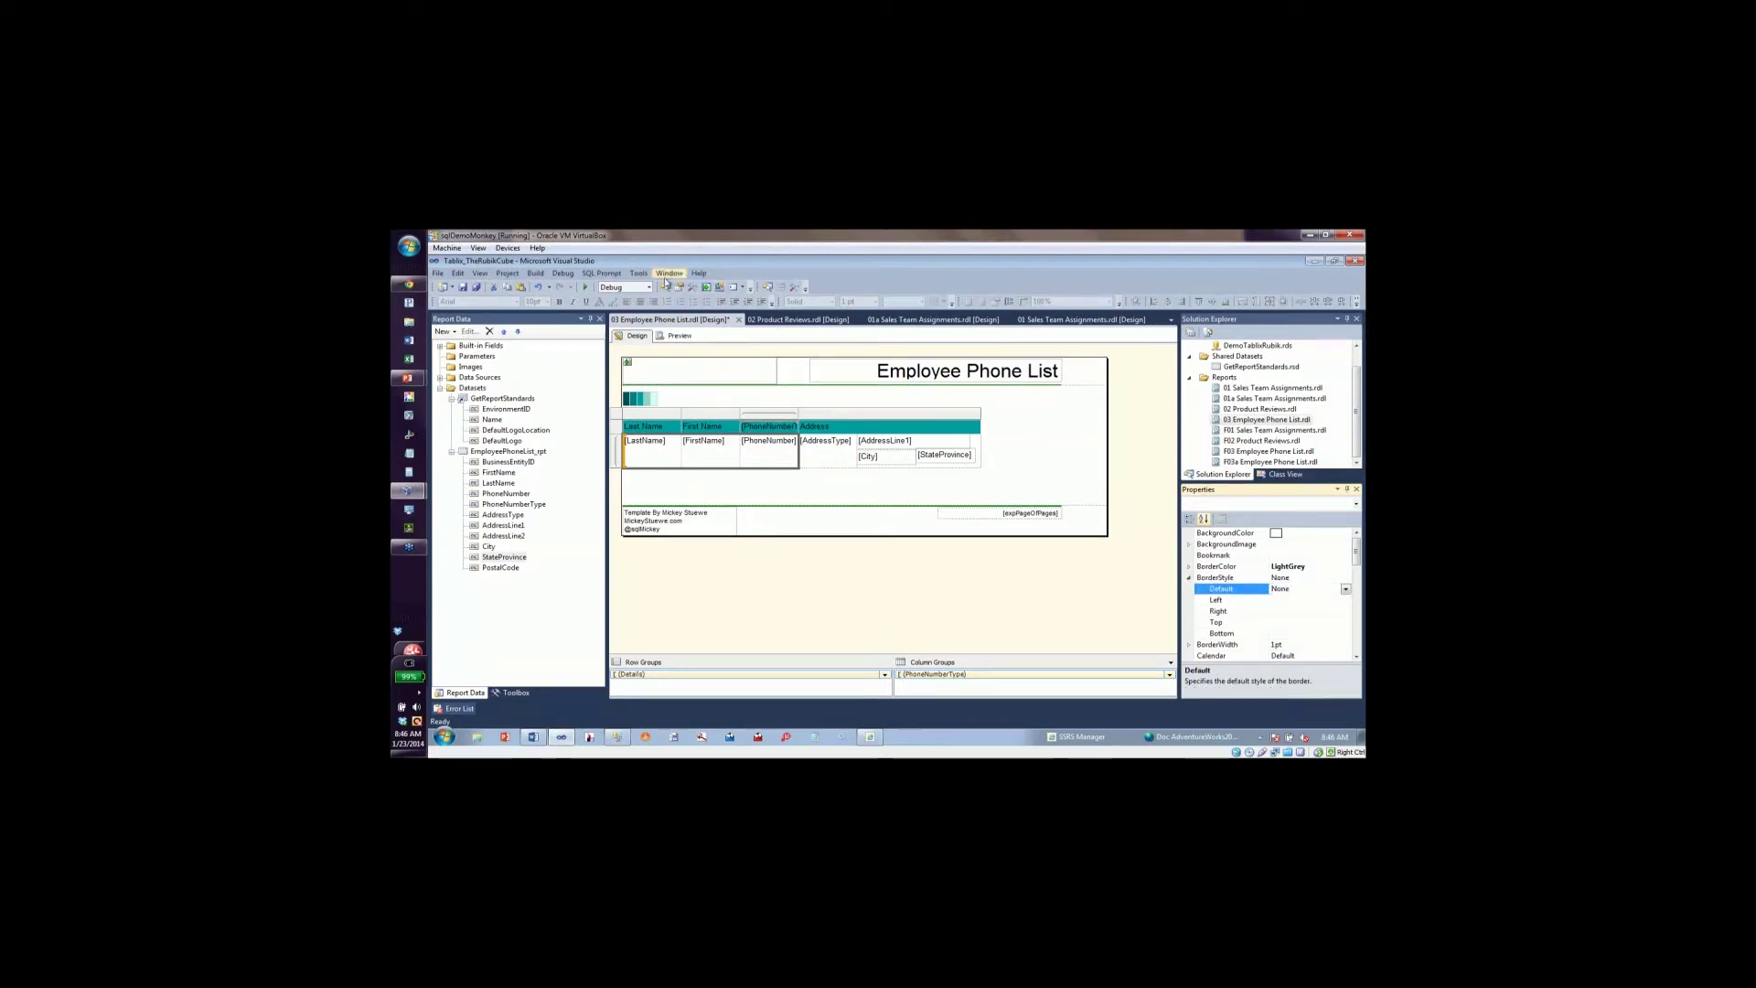
pyautogui.click(679, 337)
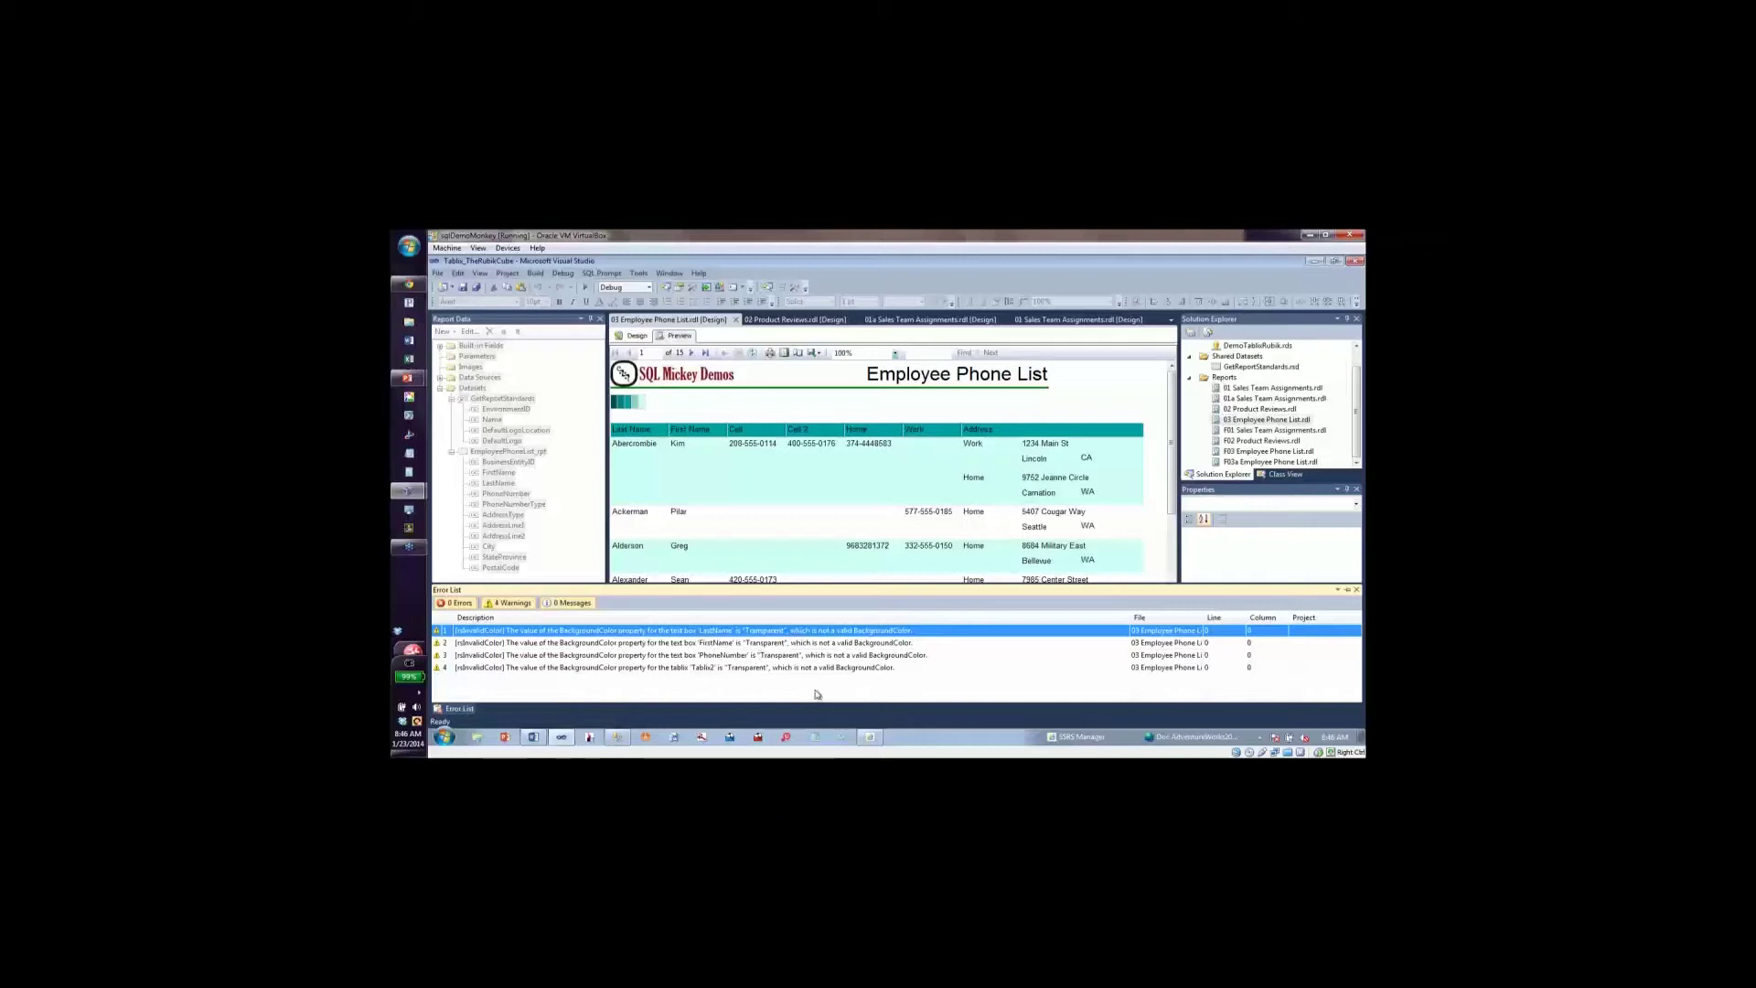
# Return to the report design, select the phone list table, enlarge the grouping pane and show its groups in Advanced Mode.
pyautogui.click(635, 337)
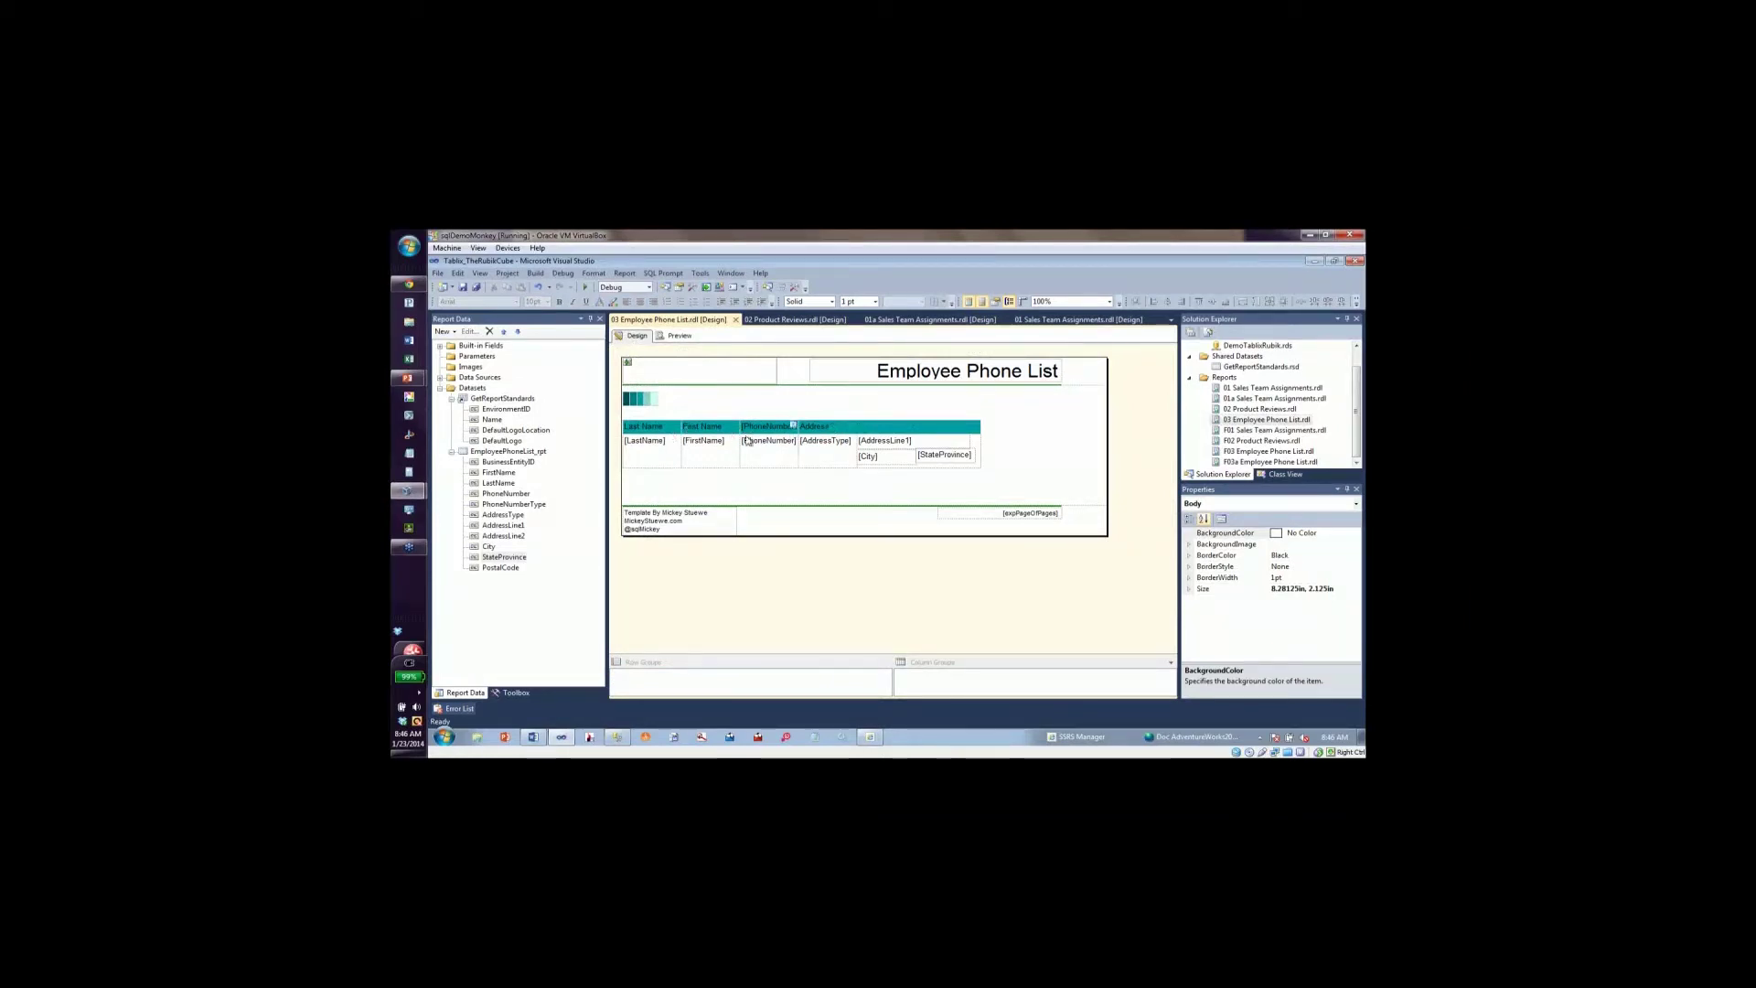
pyautogui.click(671, 461)
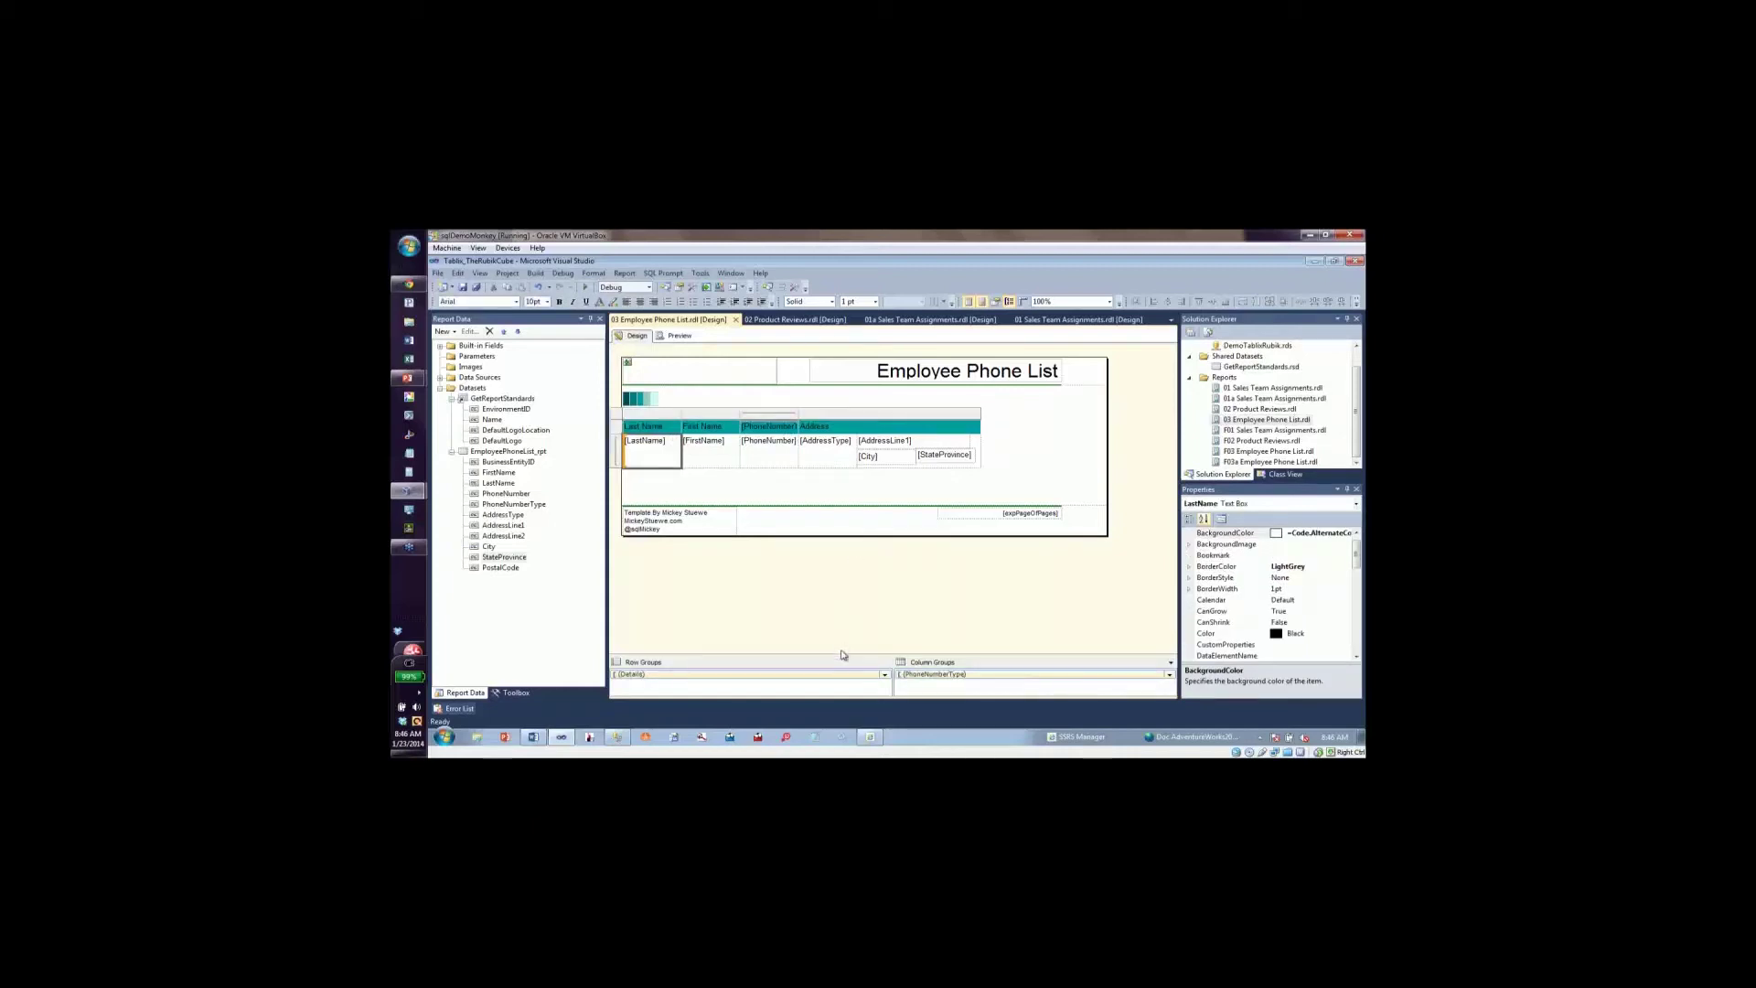
pyautogui.moveTo(843, 656); pyautogui.dragTo(833, 568)
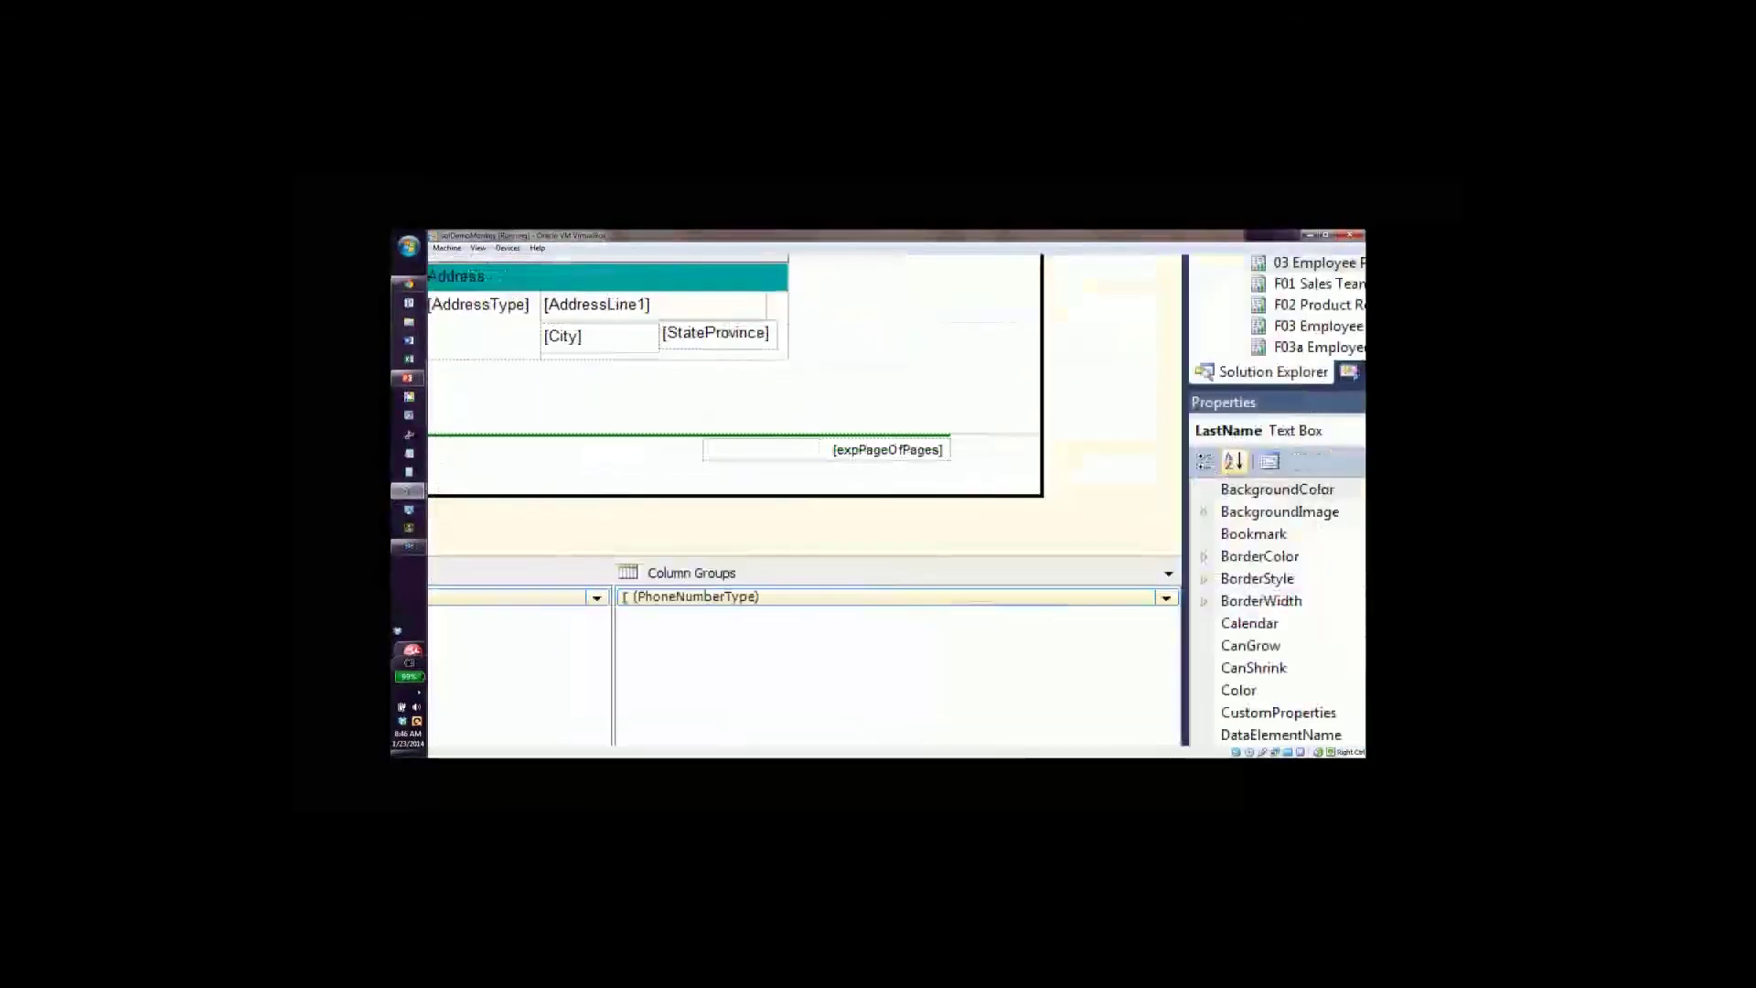
pyautogui.moveTo(1119, 523); pyautogui.dragTo(1228, 674)
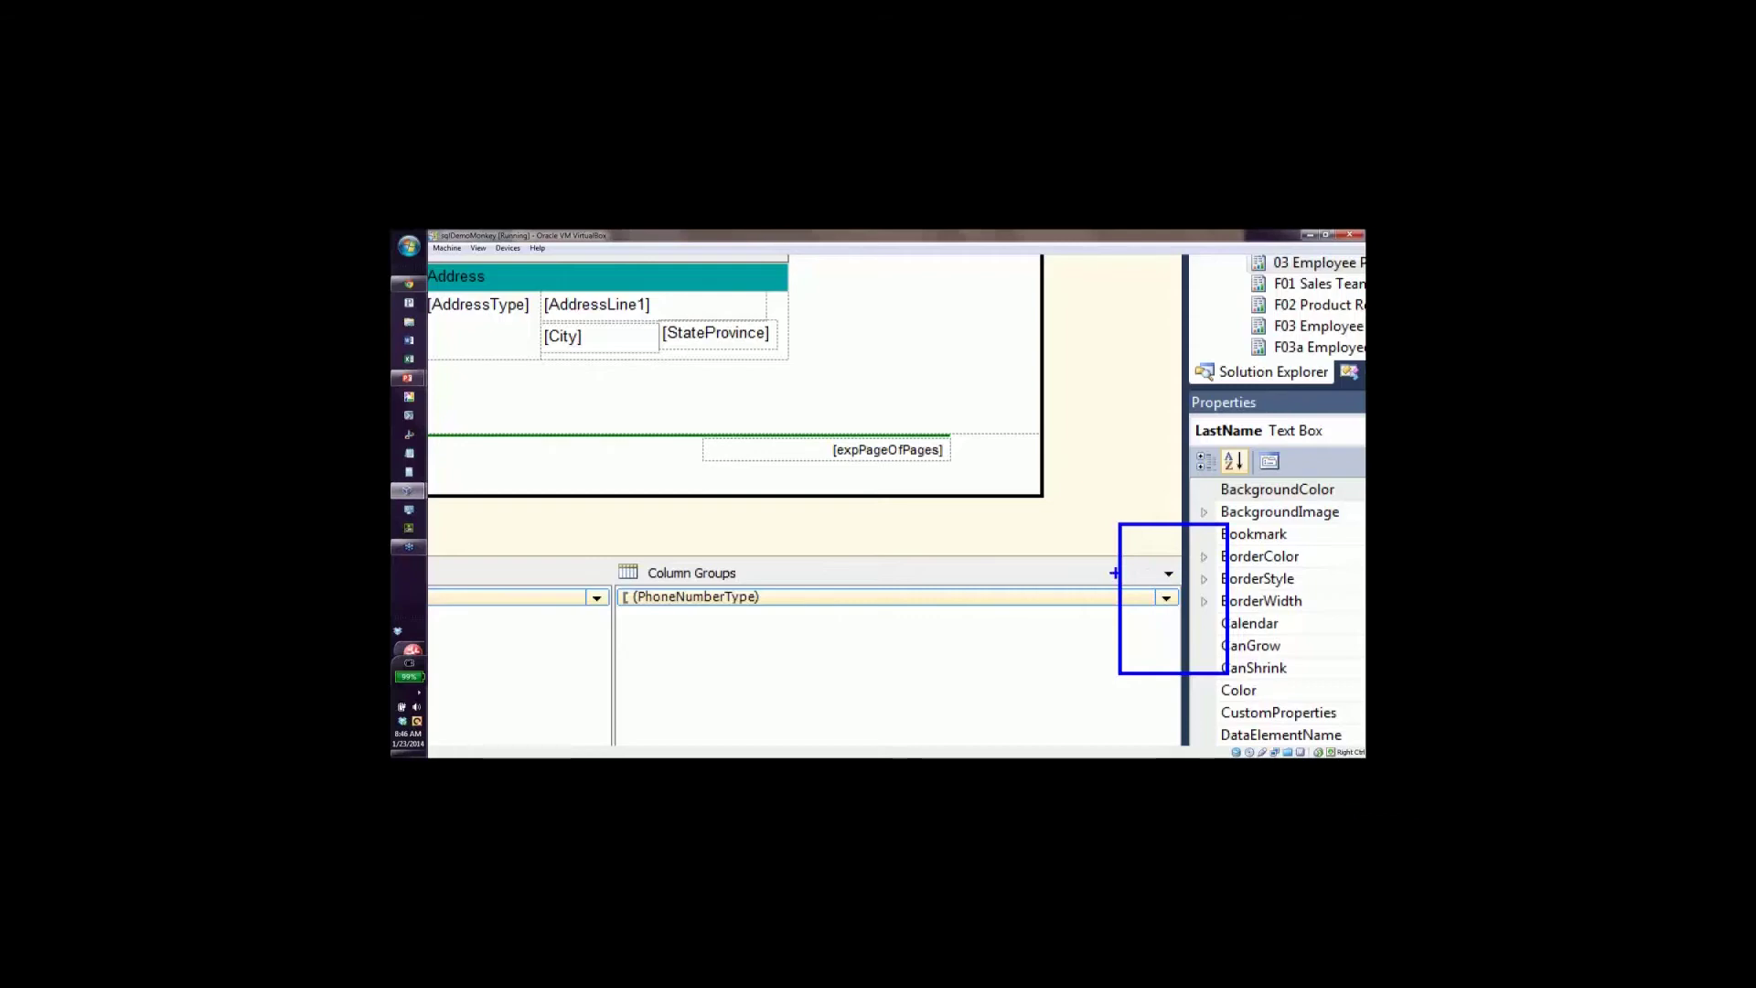
pyautogui.click(1170, 576)
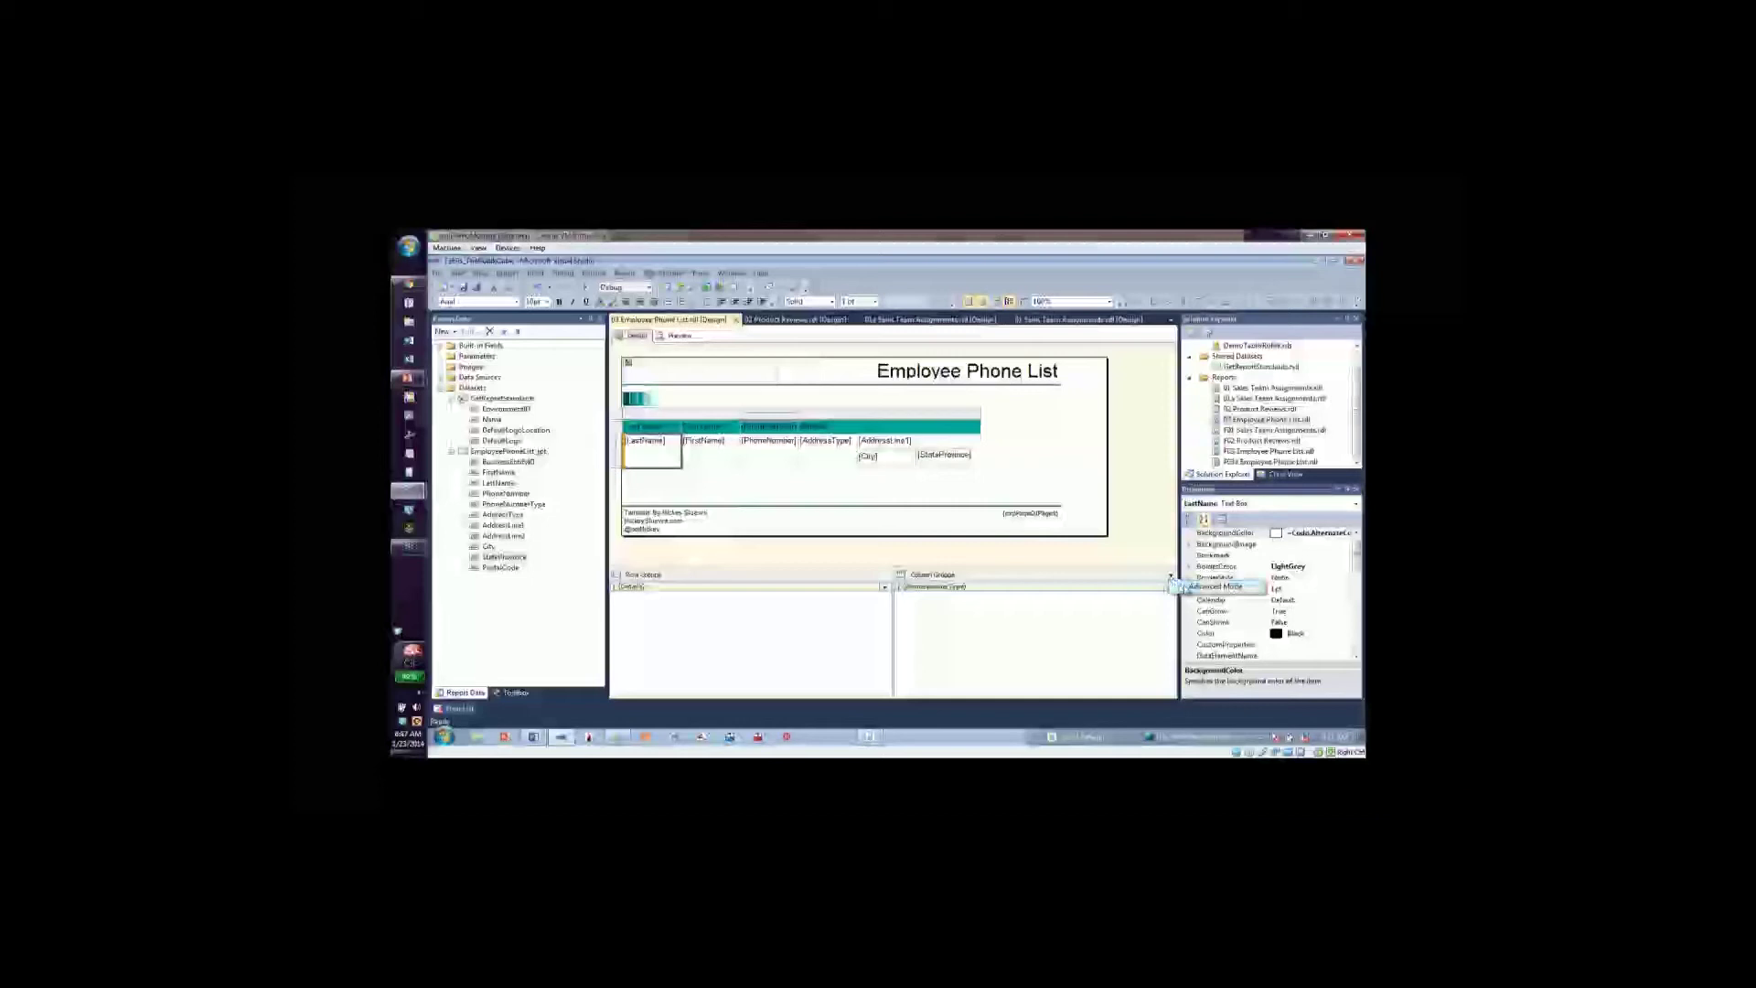
pyautogui.click(1189, 586)
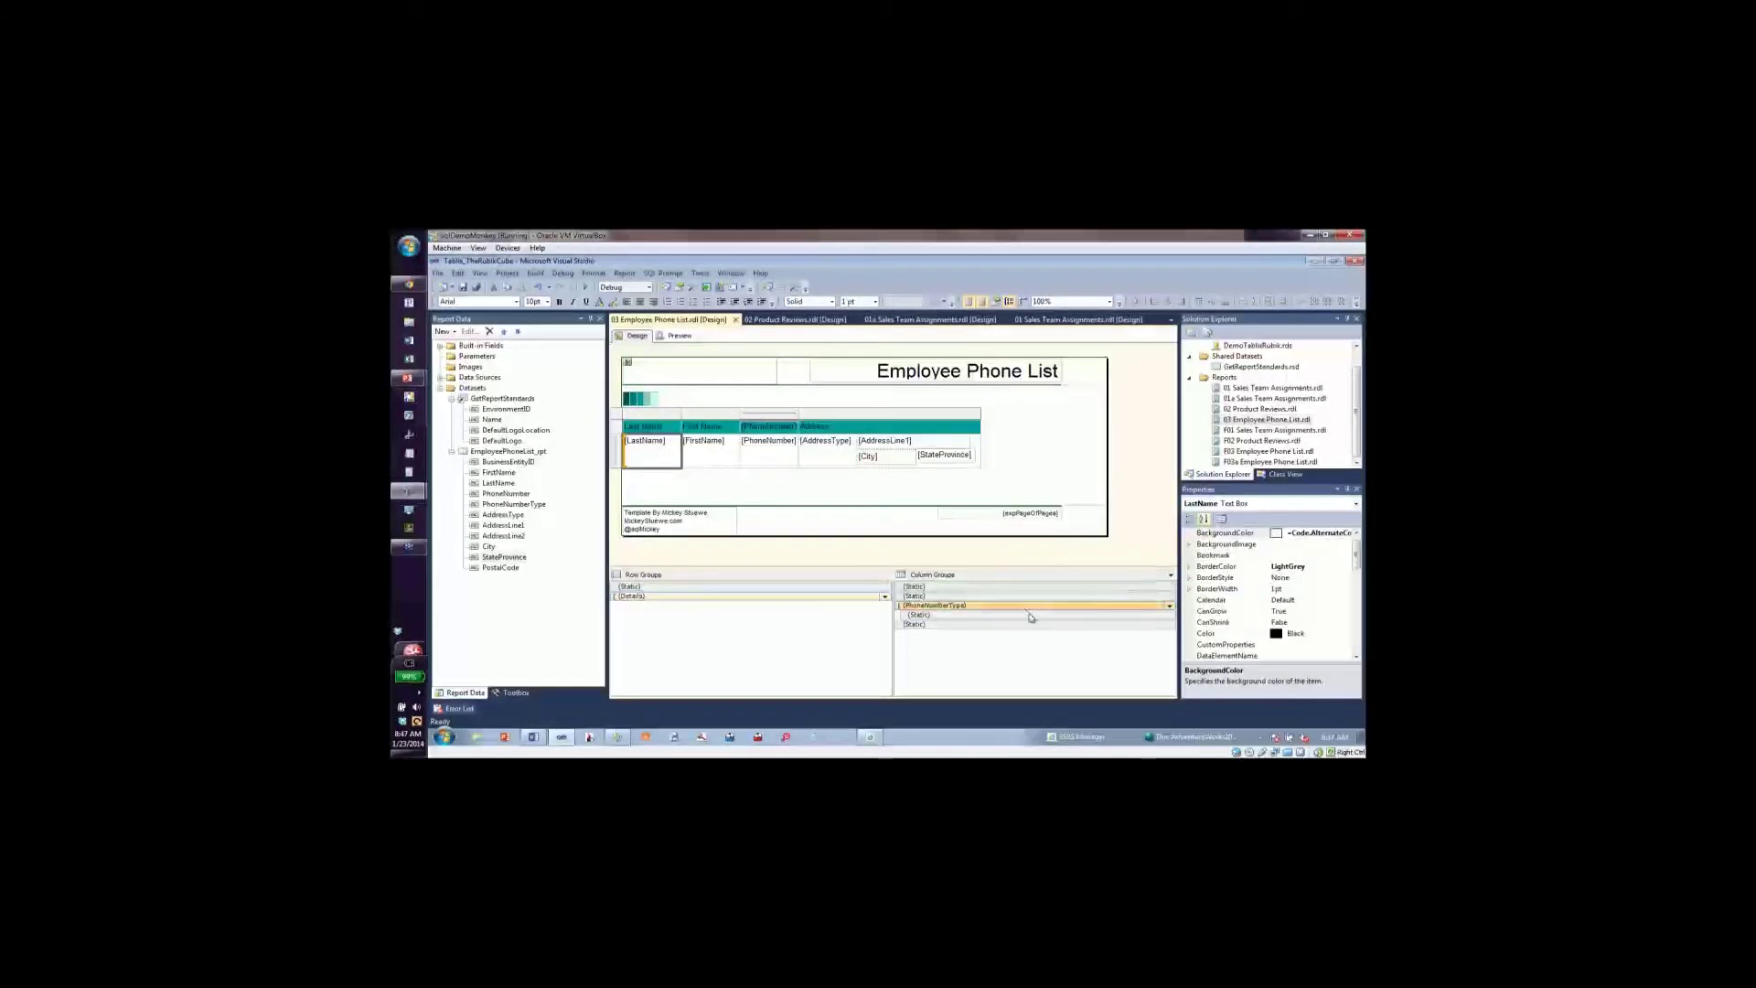
# Set FixedData and RepeatOnNewPage to True for the static row group member of the table's header row.
pyautogui.click(695, 596)
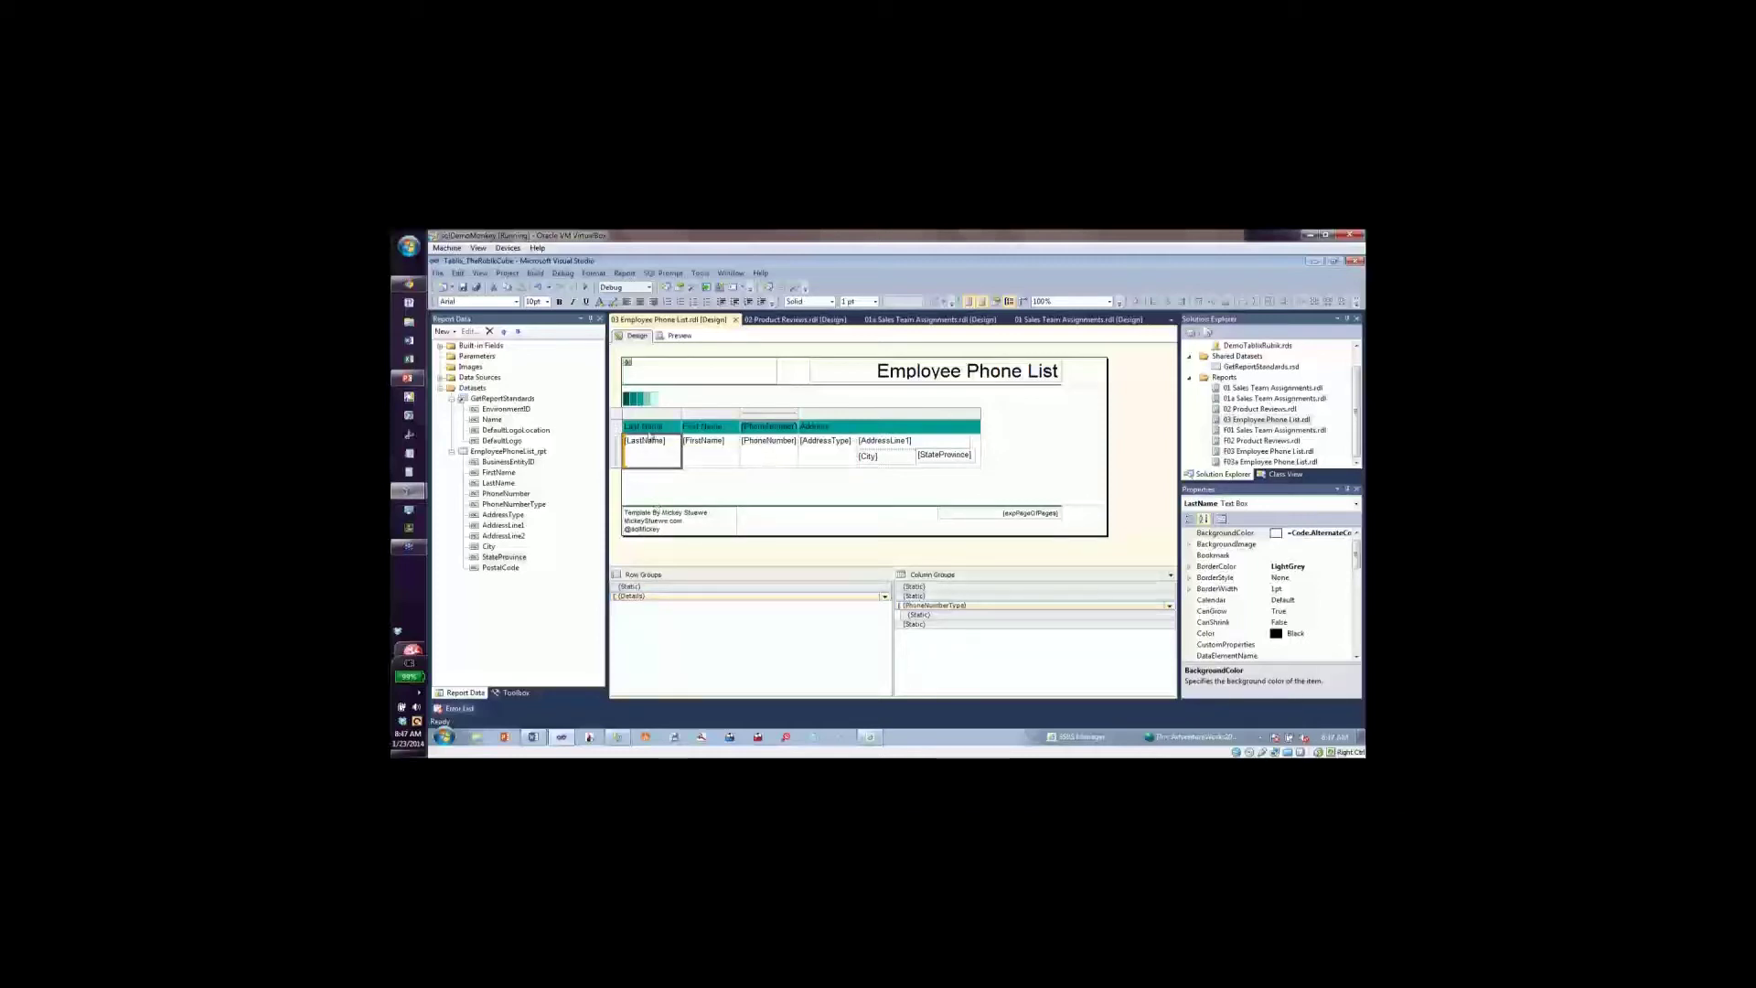
pyautogui.click(654, 596)
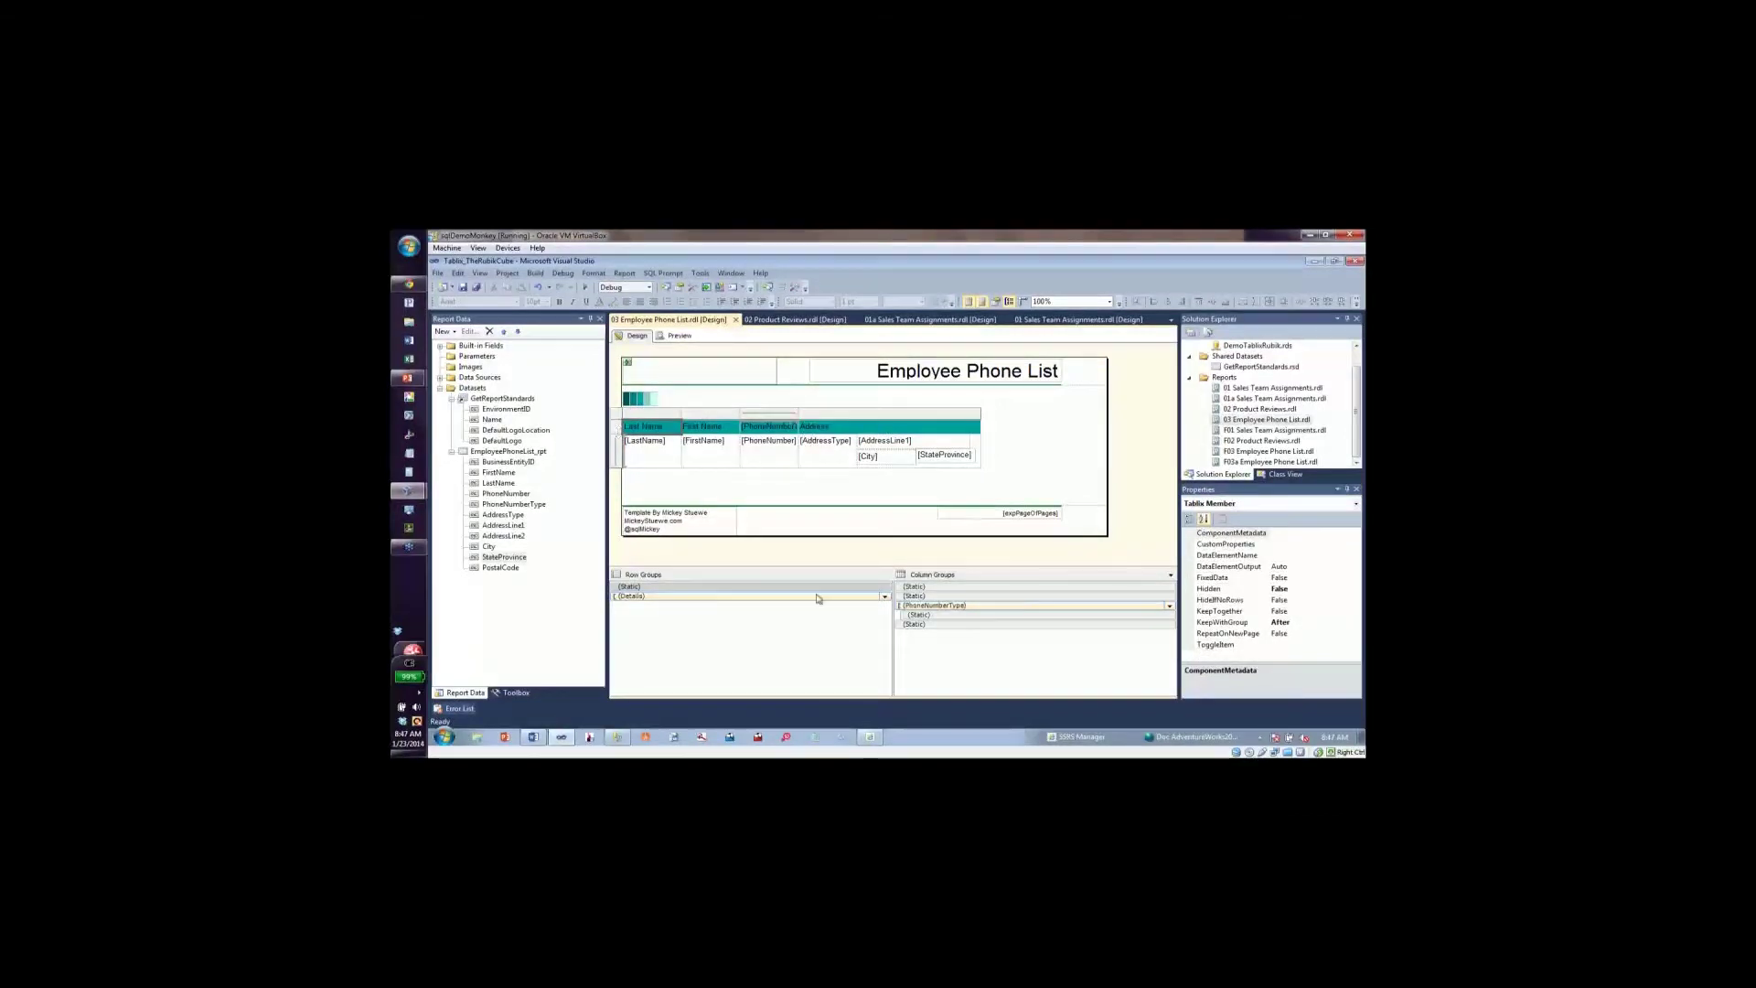
pyautogui.doubleClick(1212, 578)
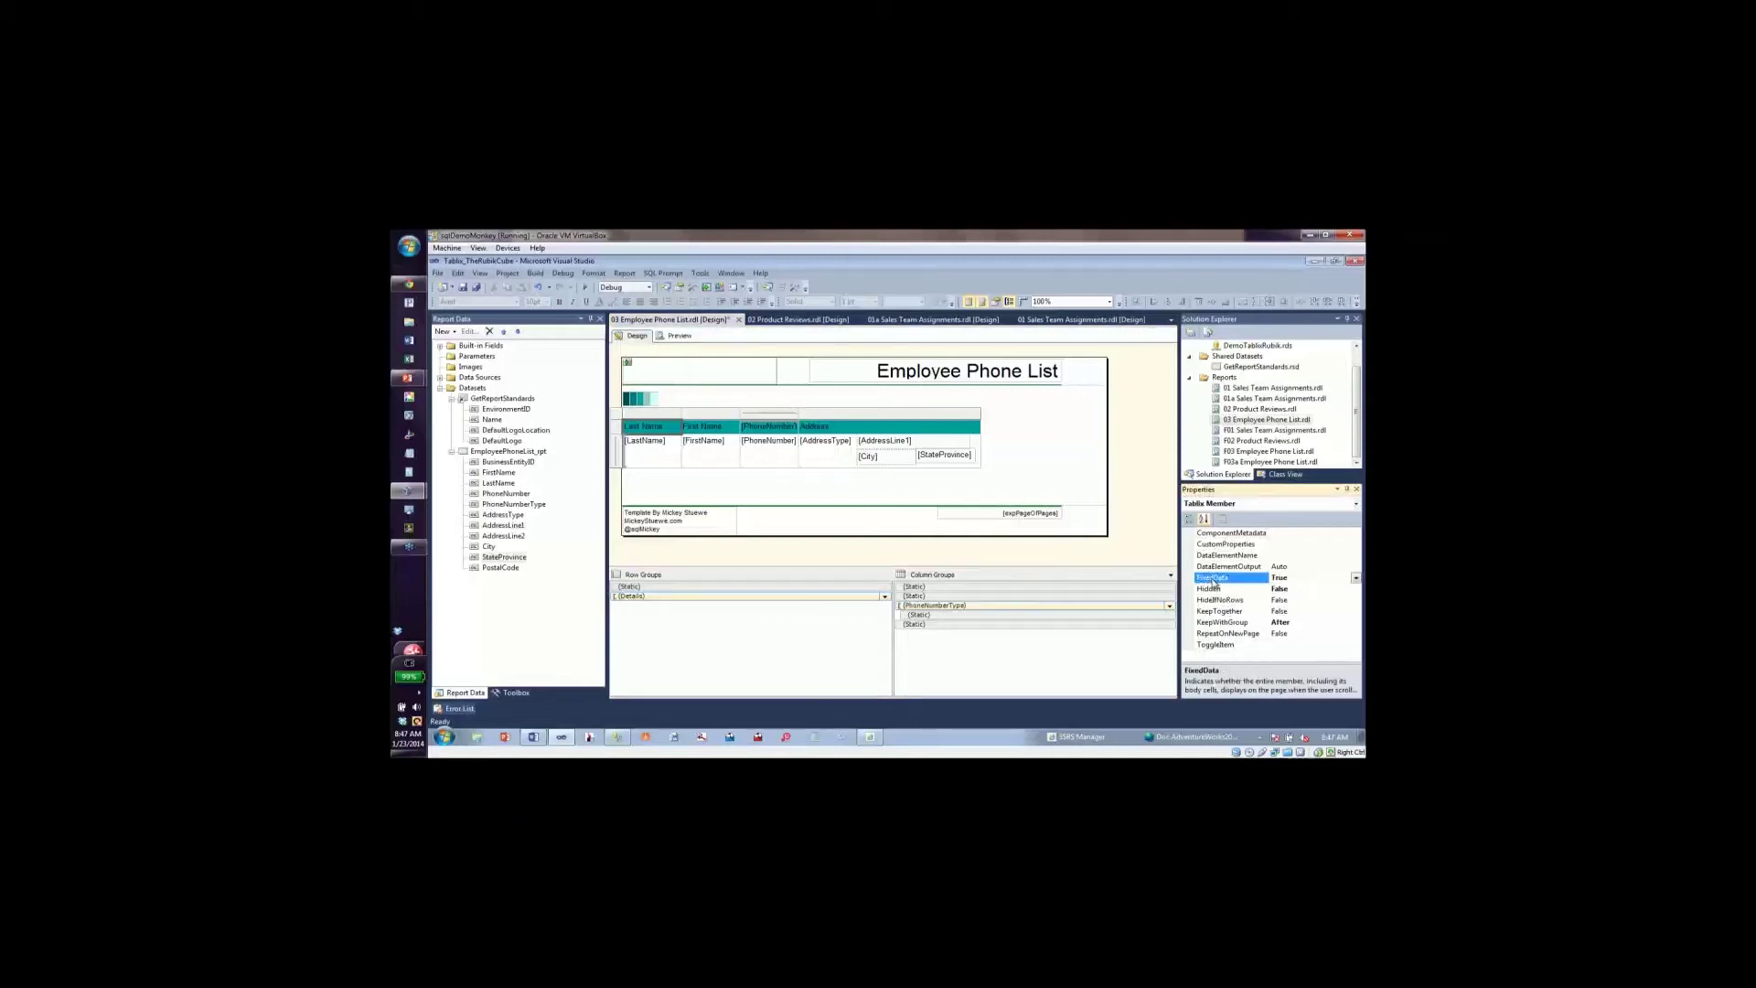
pyautogui.doubleClick(1220, 635)
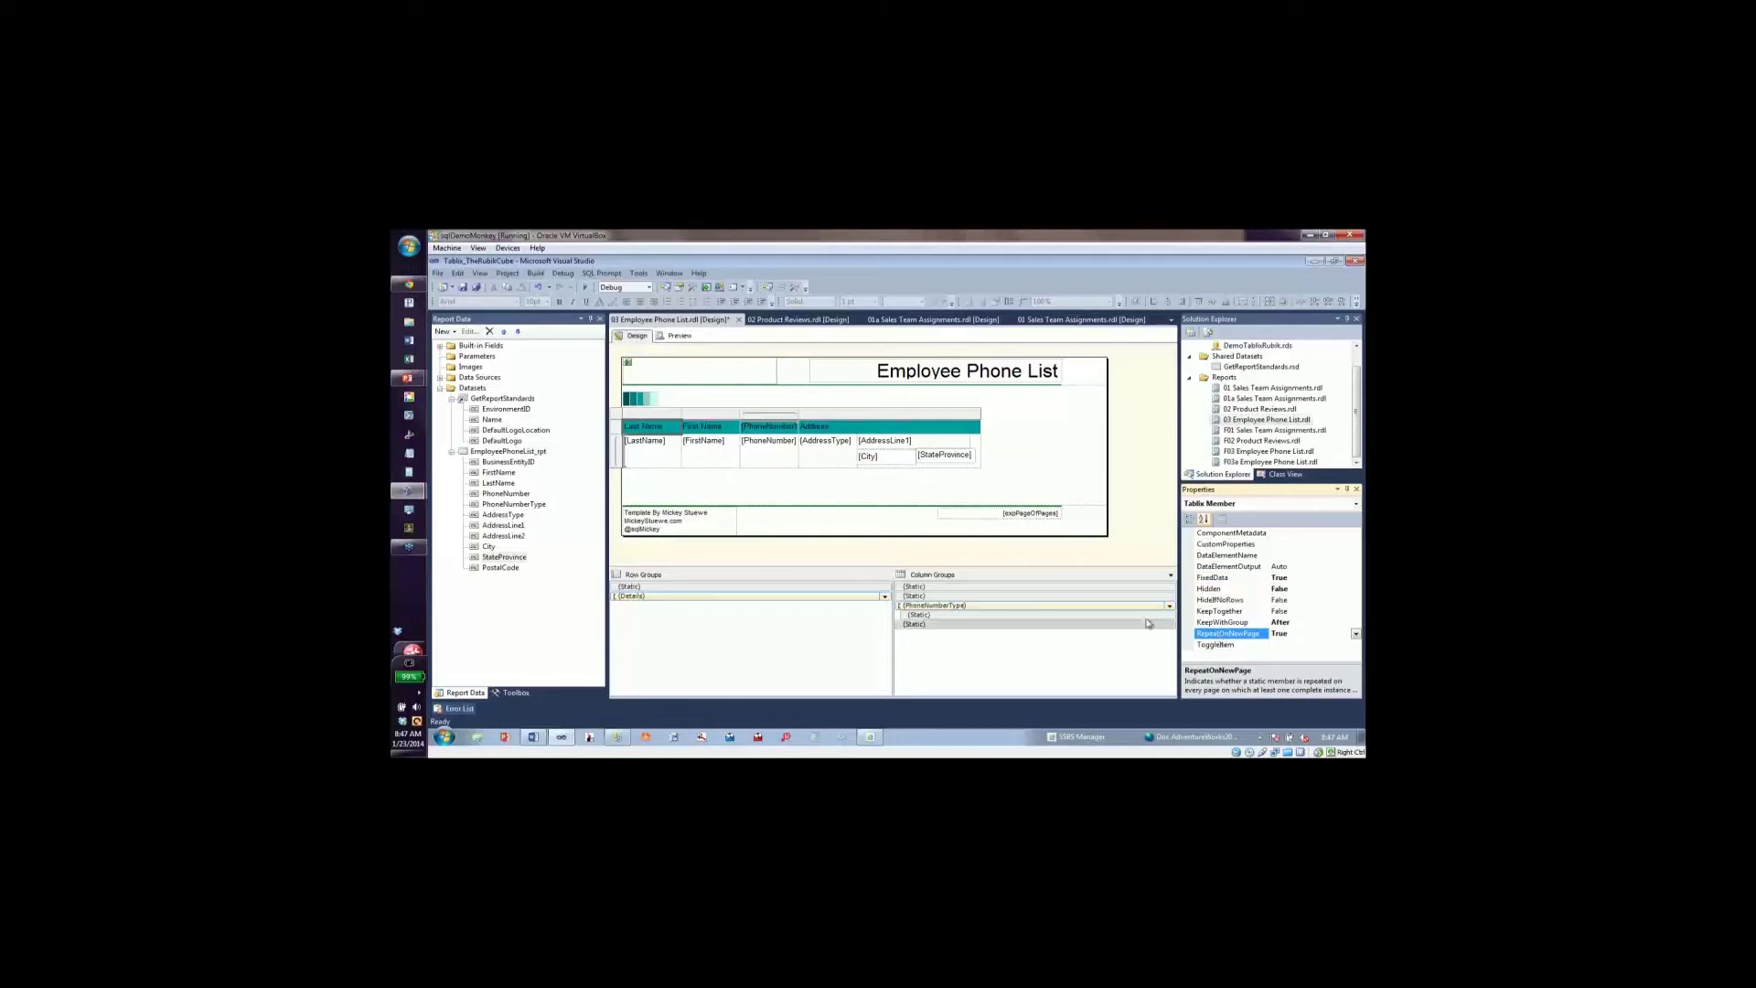
# Preview the report and check the column headers while scrolling the first page and on page 2.
pyautogui.click(672, 337)
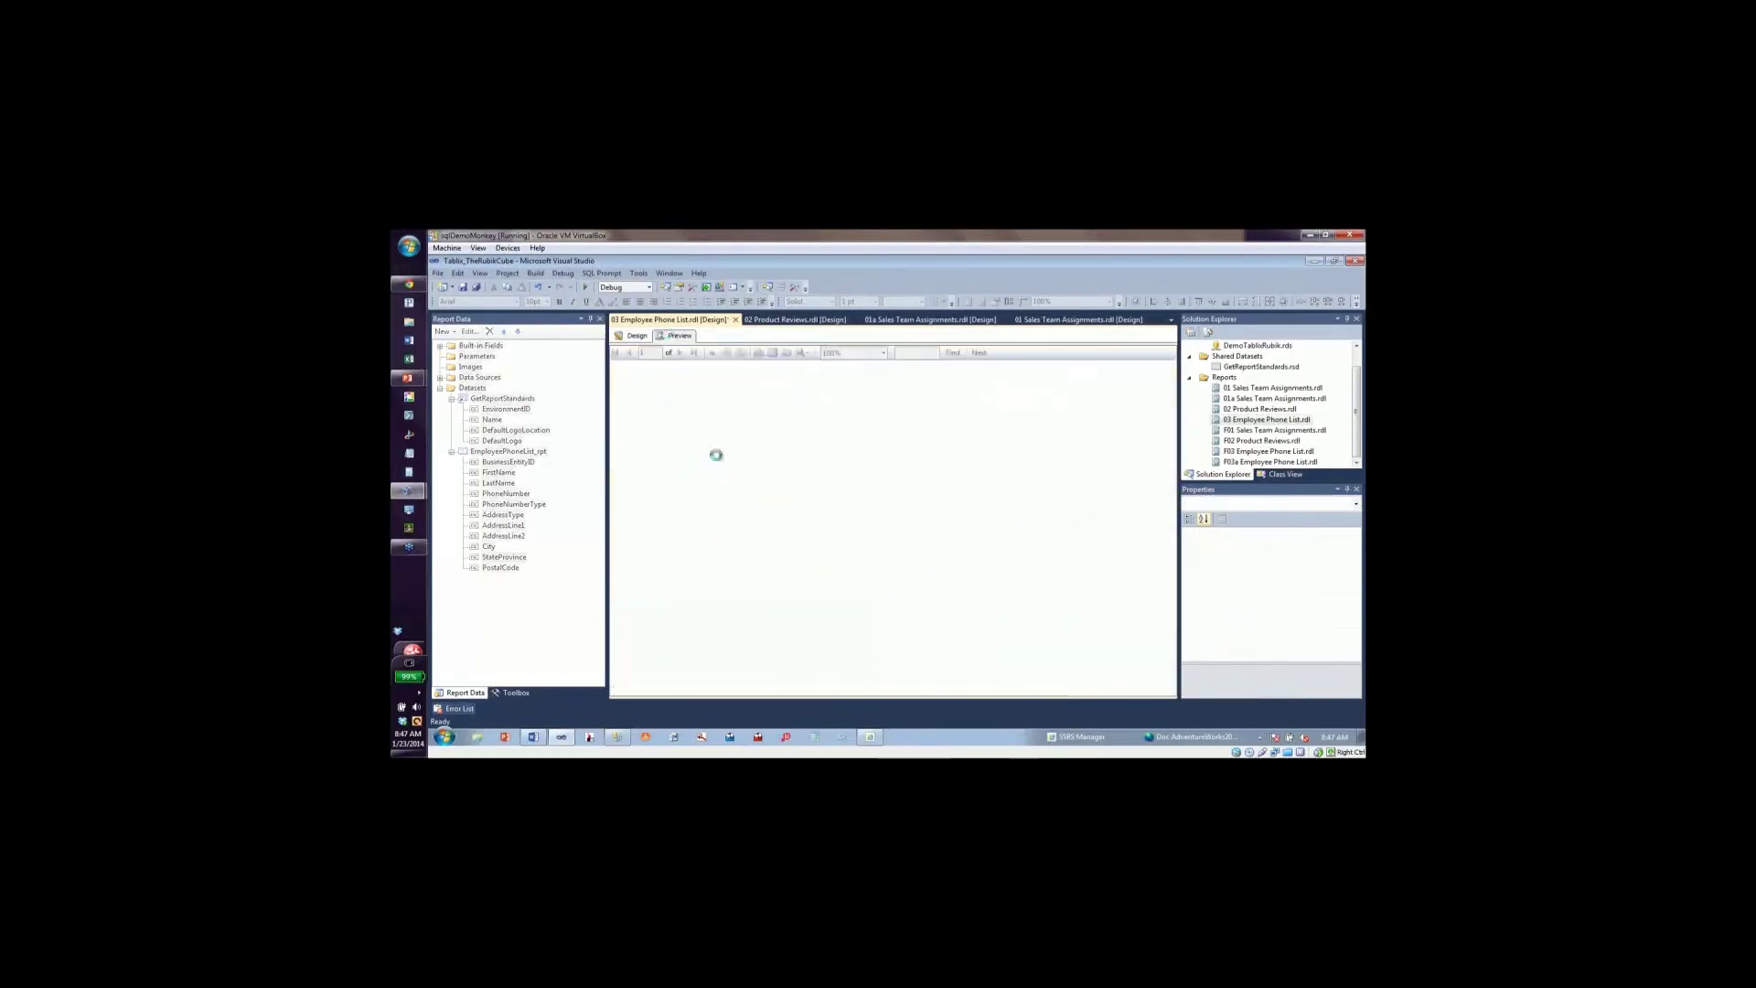
pyautogui.scroll(-1, 721, 462)
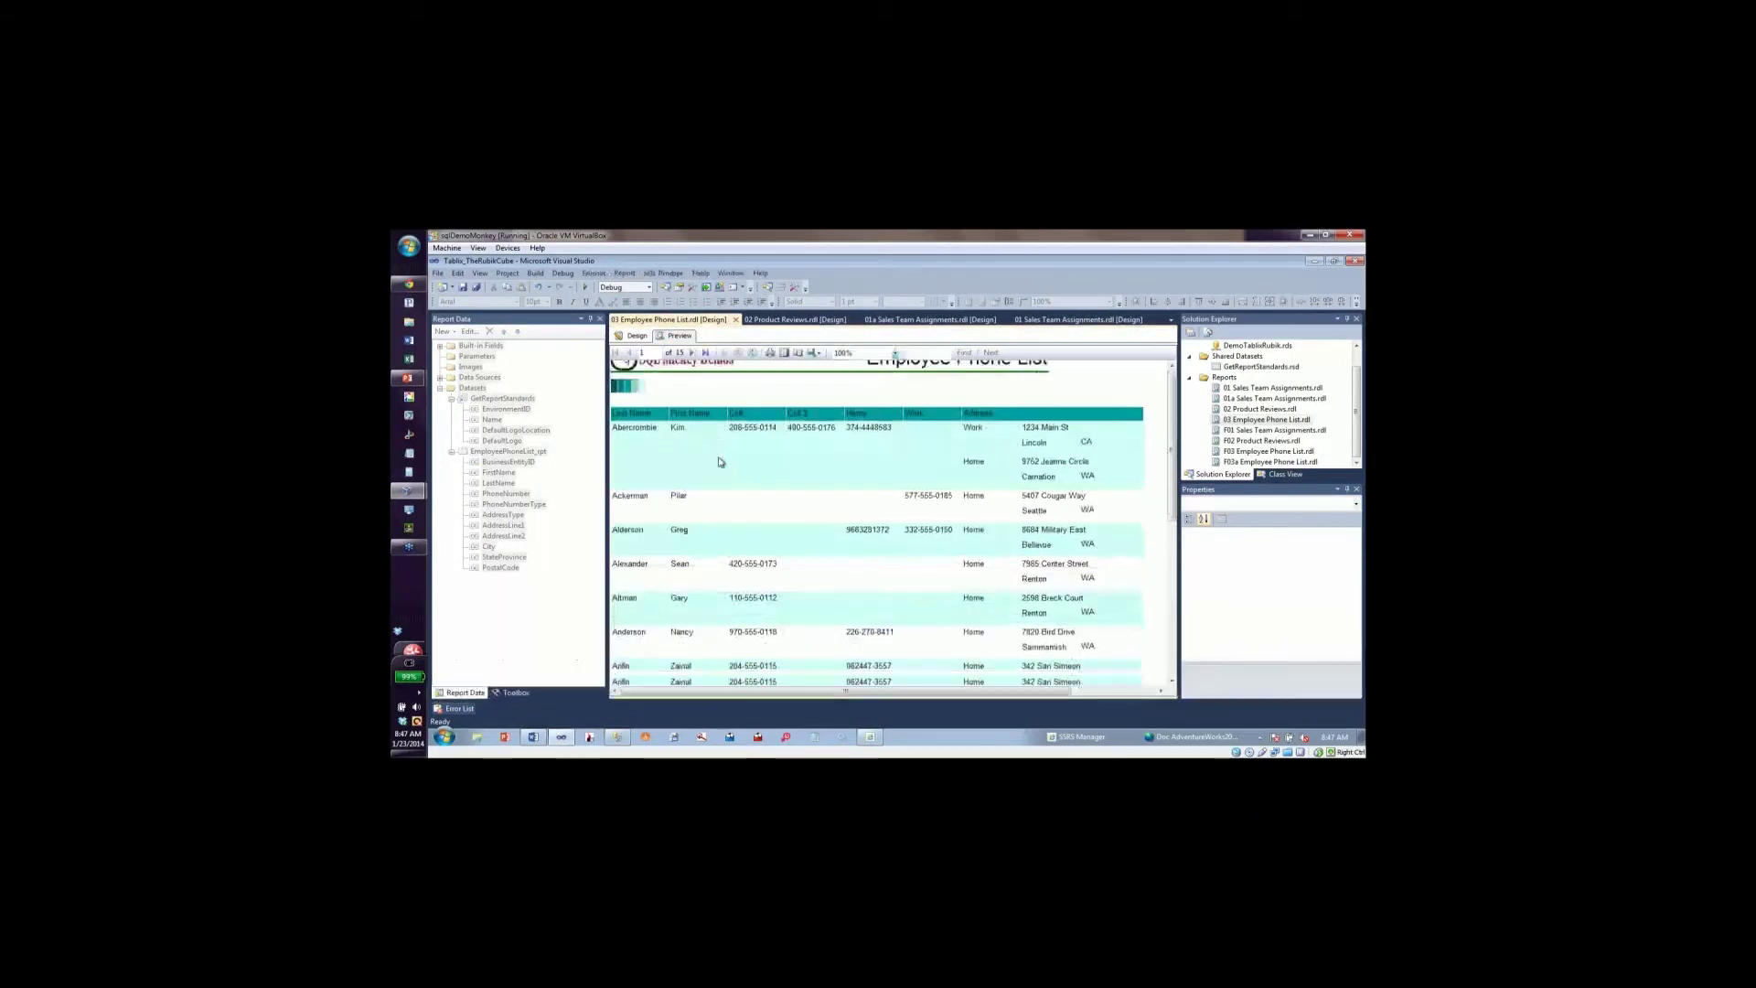
pyautogui.scroll(-1, 720, 462)
pyautogui.scroll(-2, 727, 453)
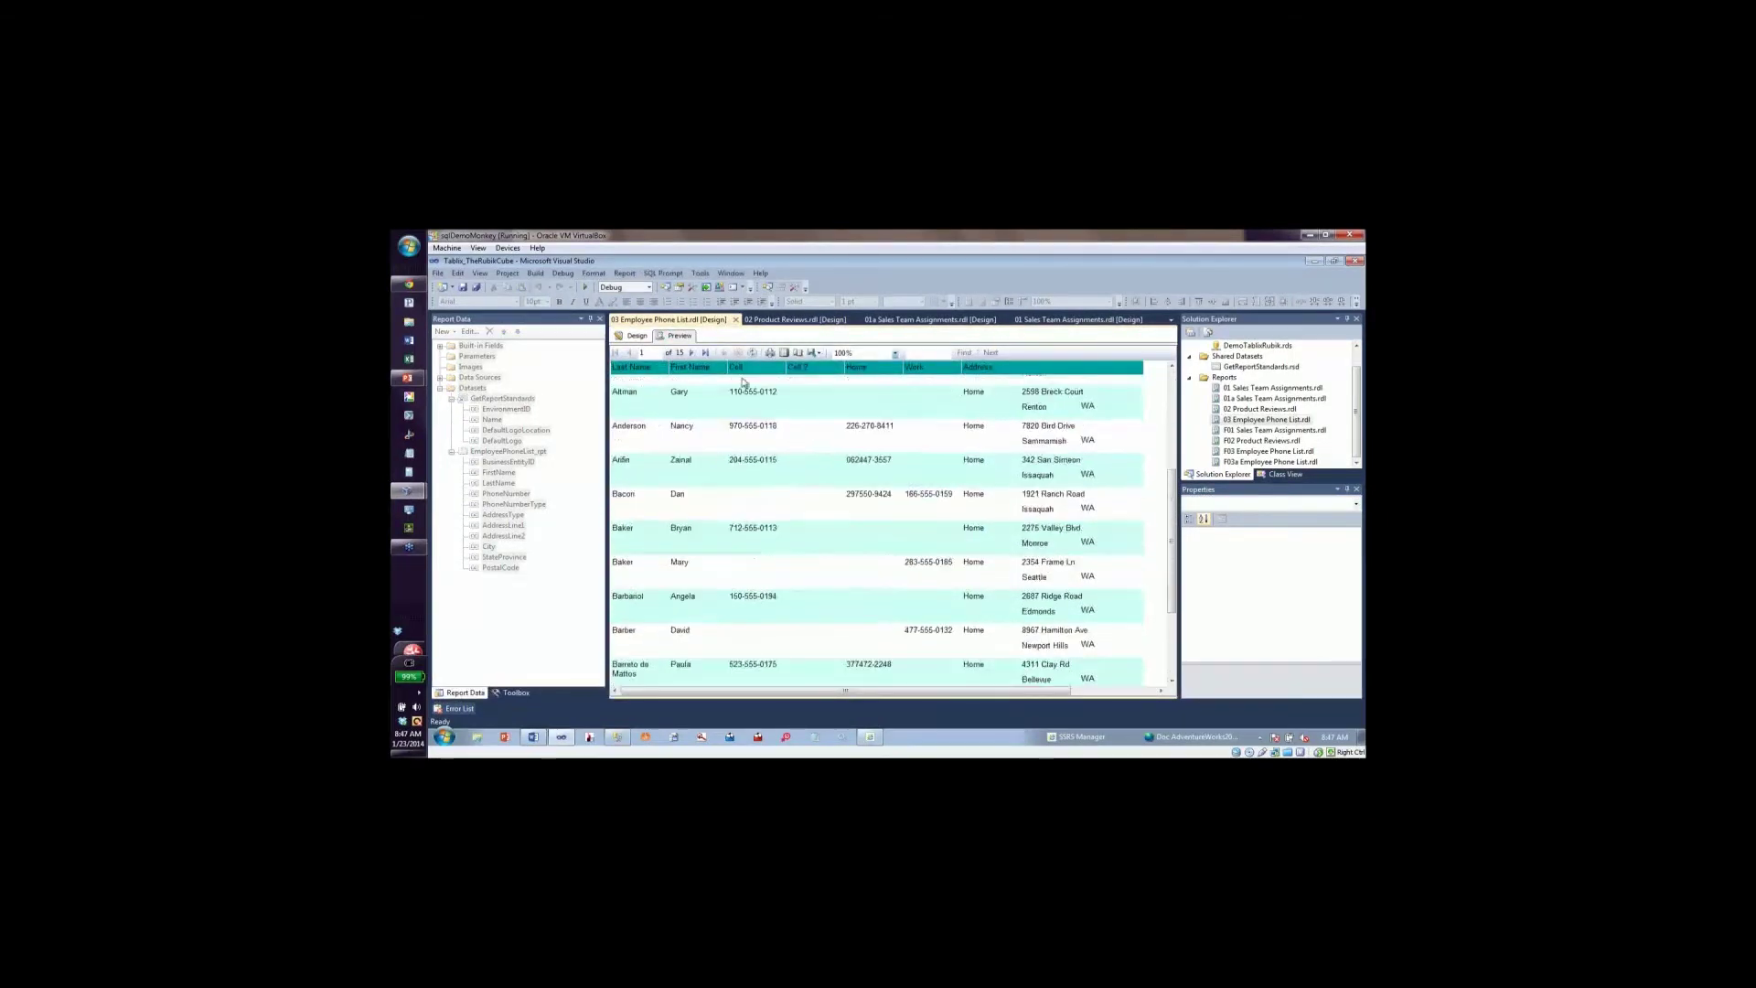
pyautogui.scroll(-2, 729, 446)
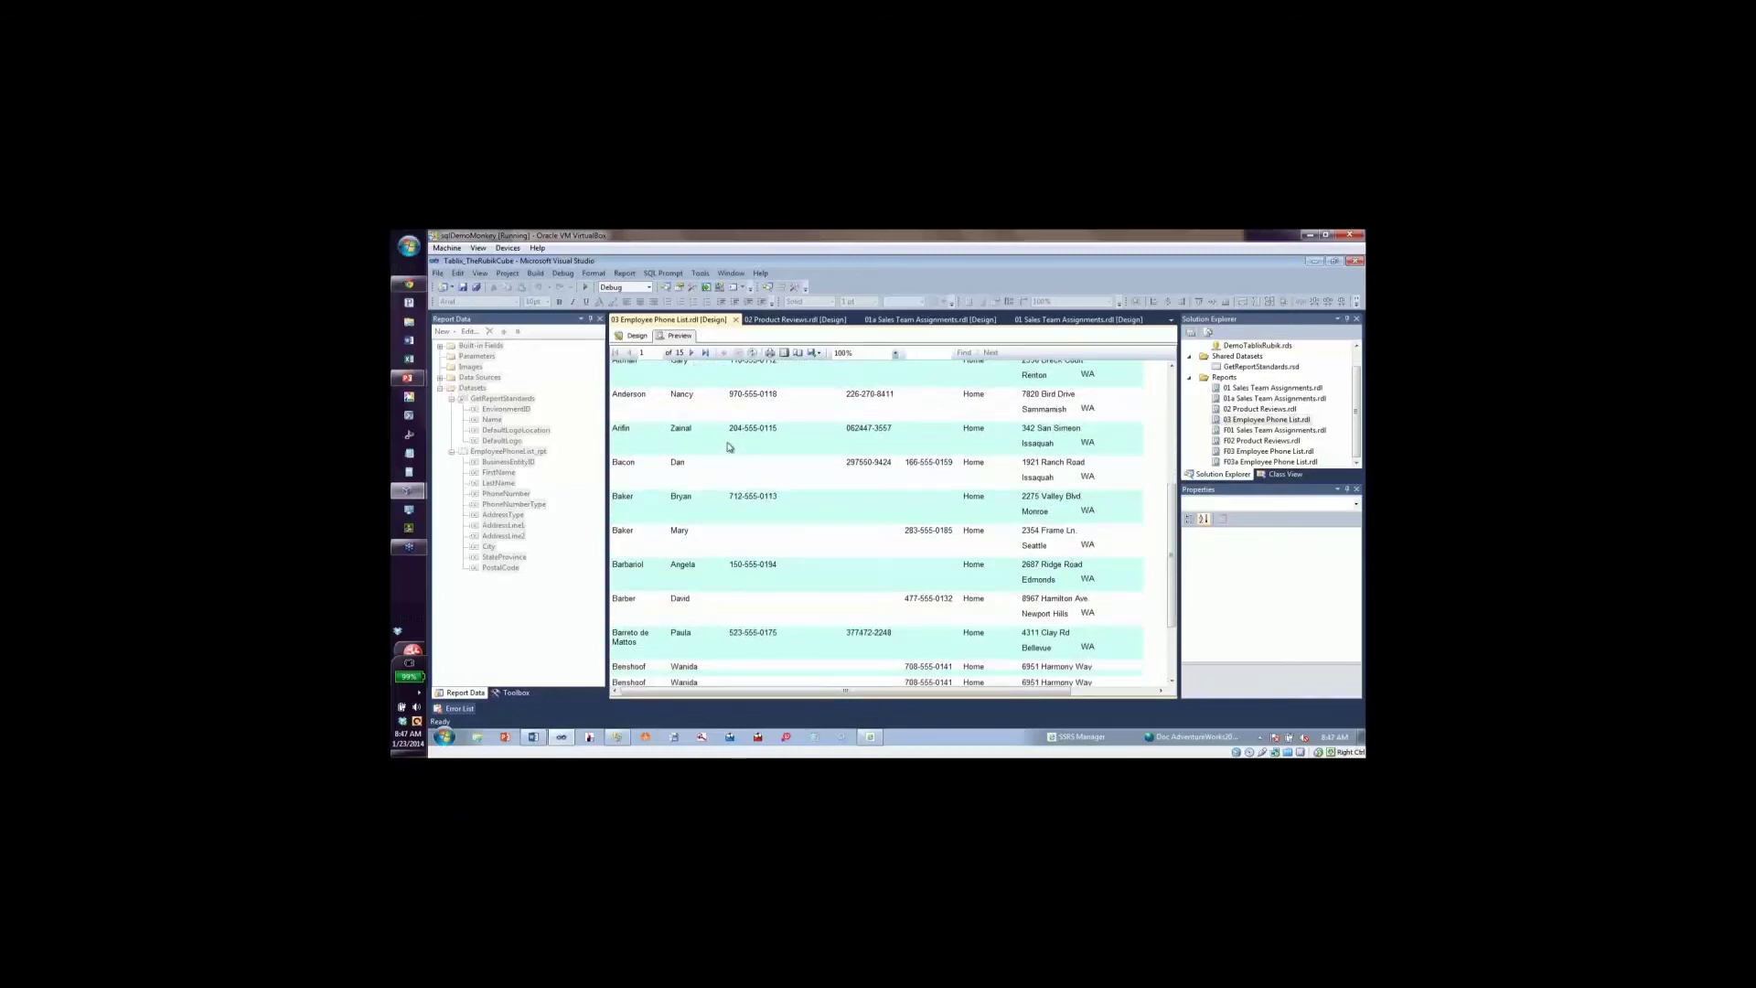
pyautogui.scroll(3, 729, 446)
pyautogui.click(692, 353)
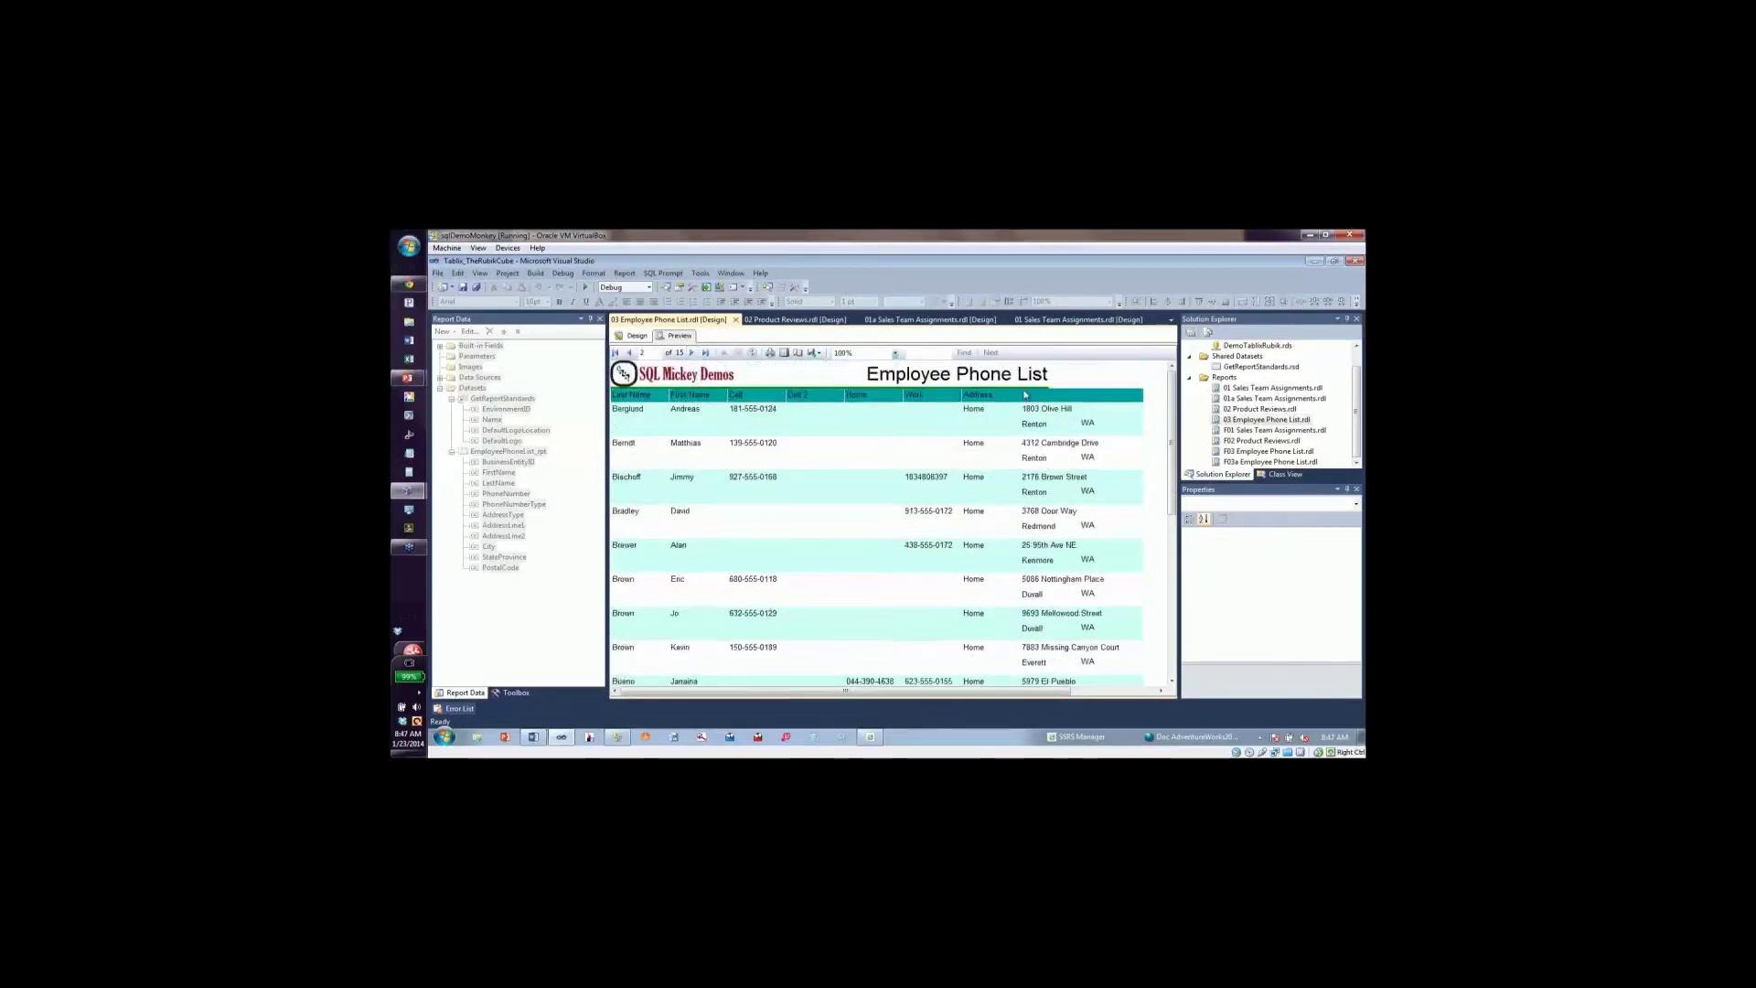
# Return the report to design view, then switch to the PowerPoint slide show and go to the Questions? slide.
pyautogui.click(637, 336)
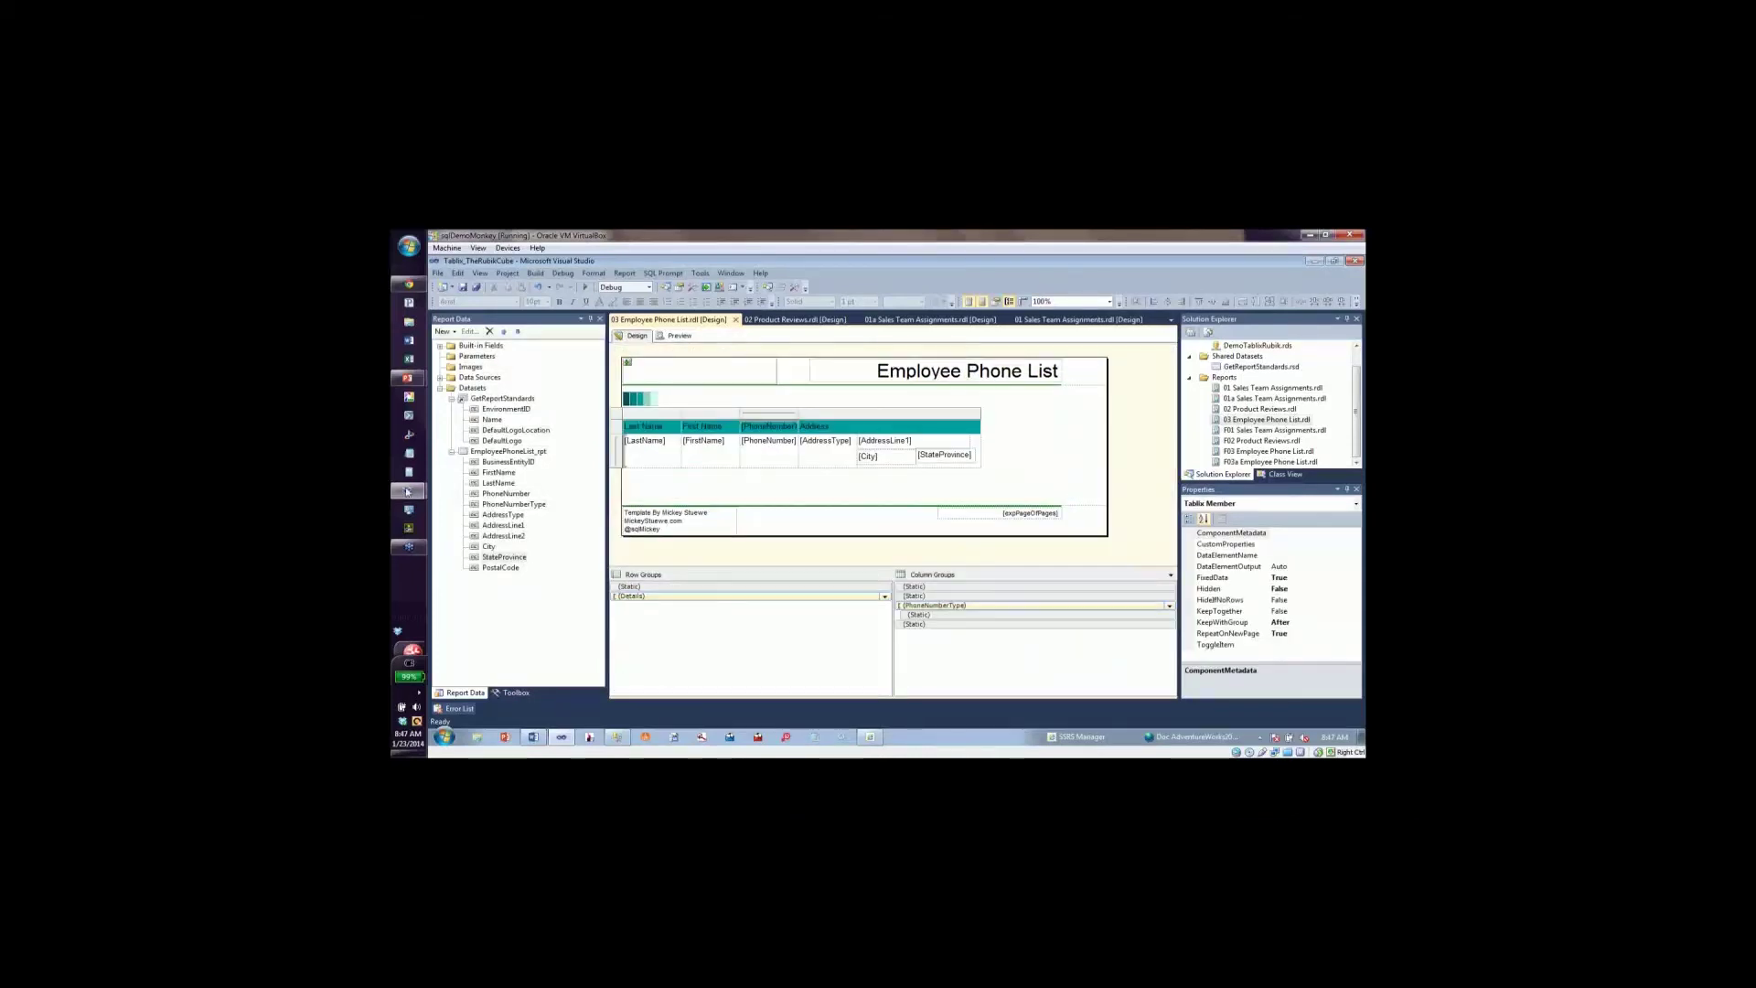
pyautogui.click(405, 384)
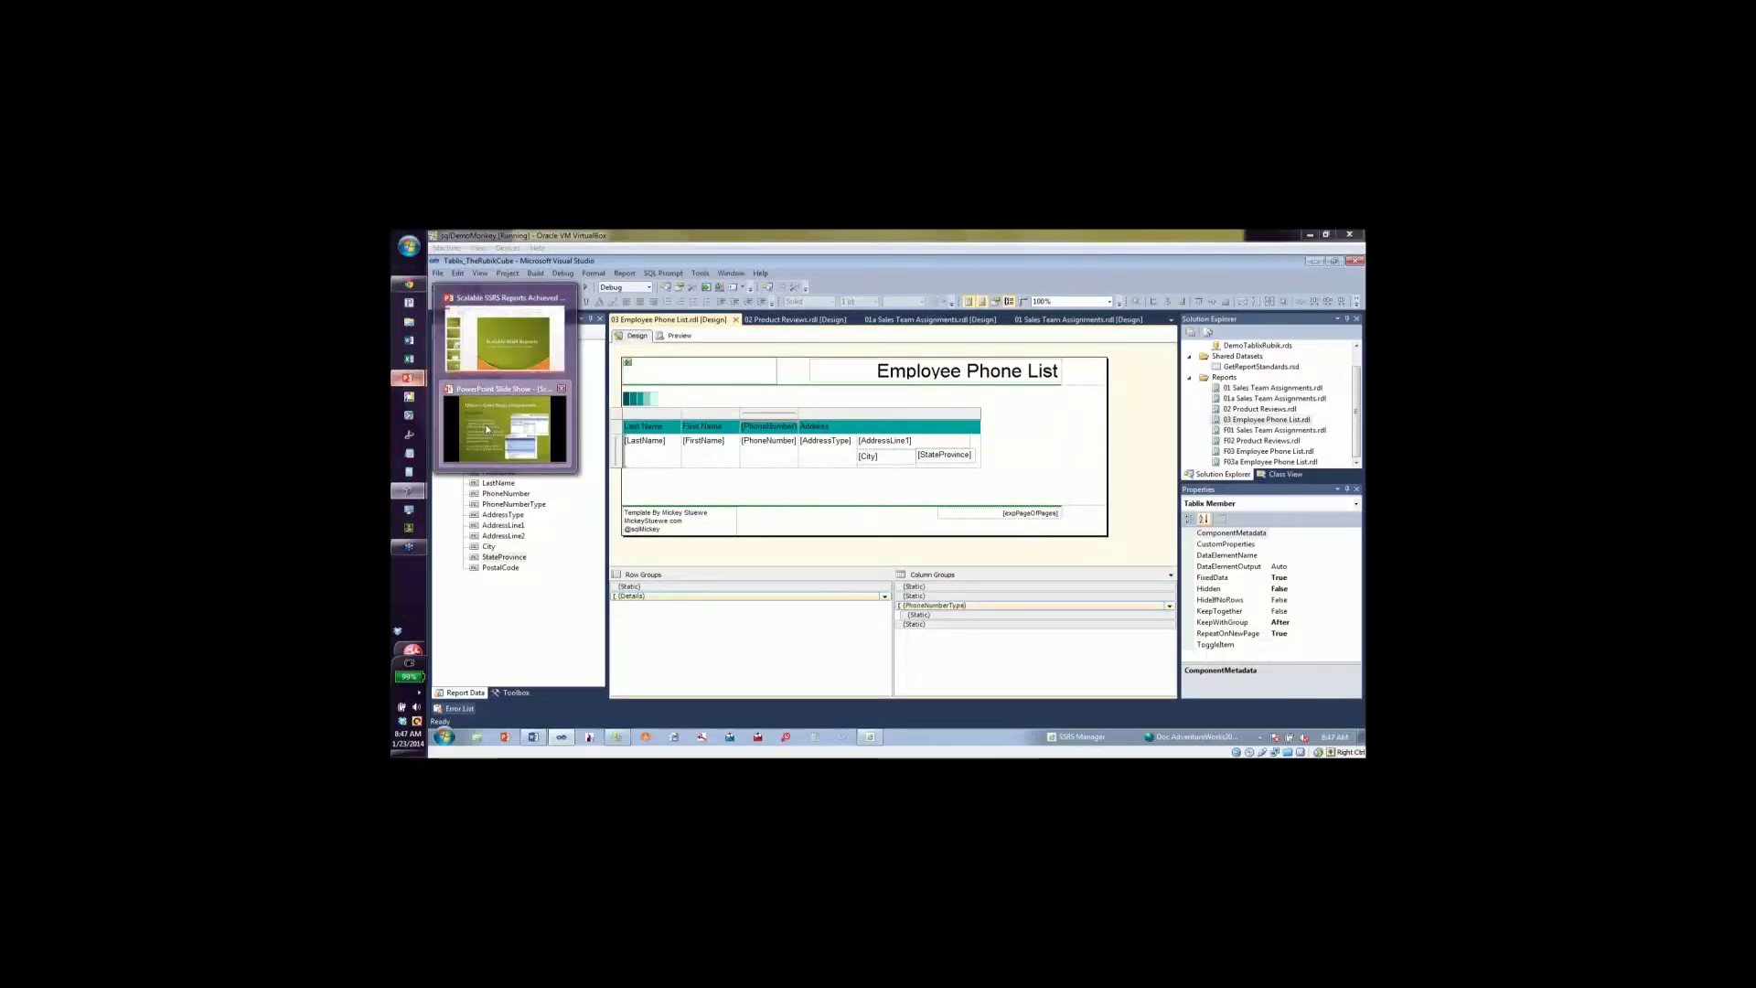
pyautogui.click(488, 429)
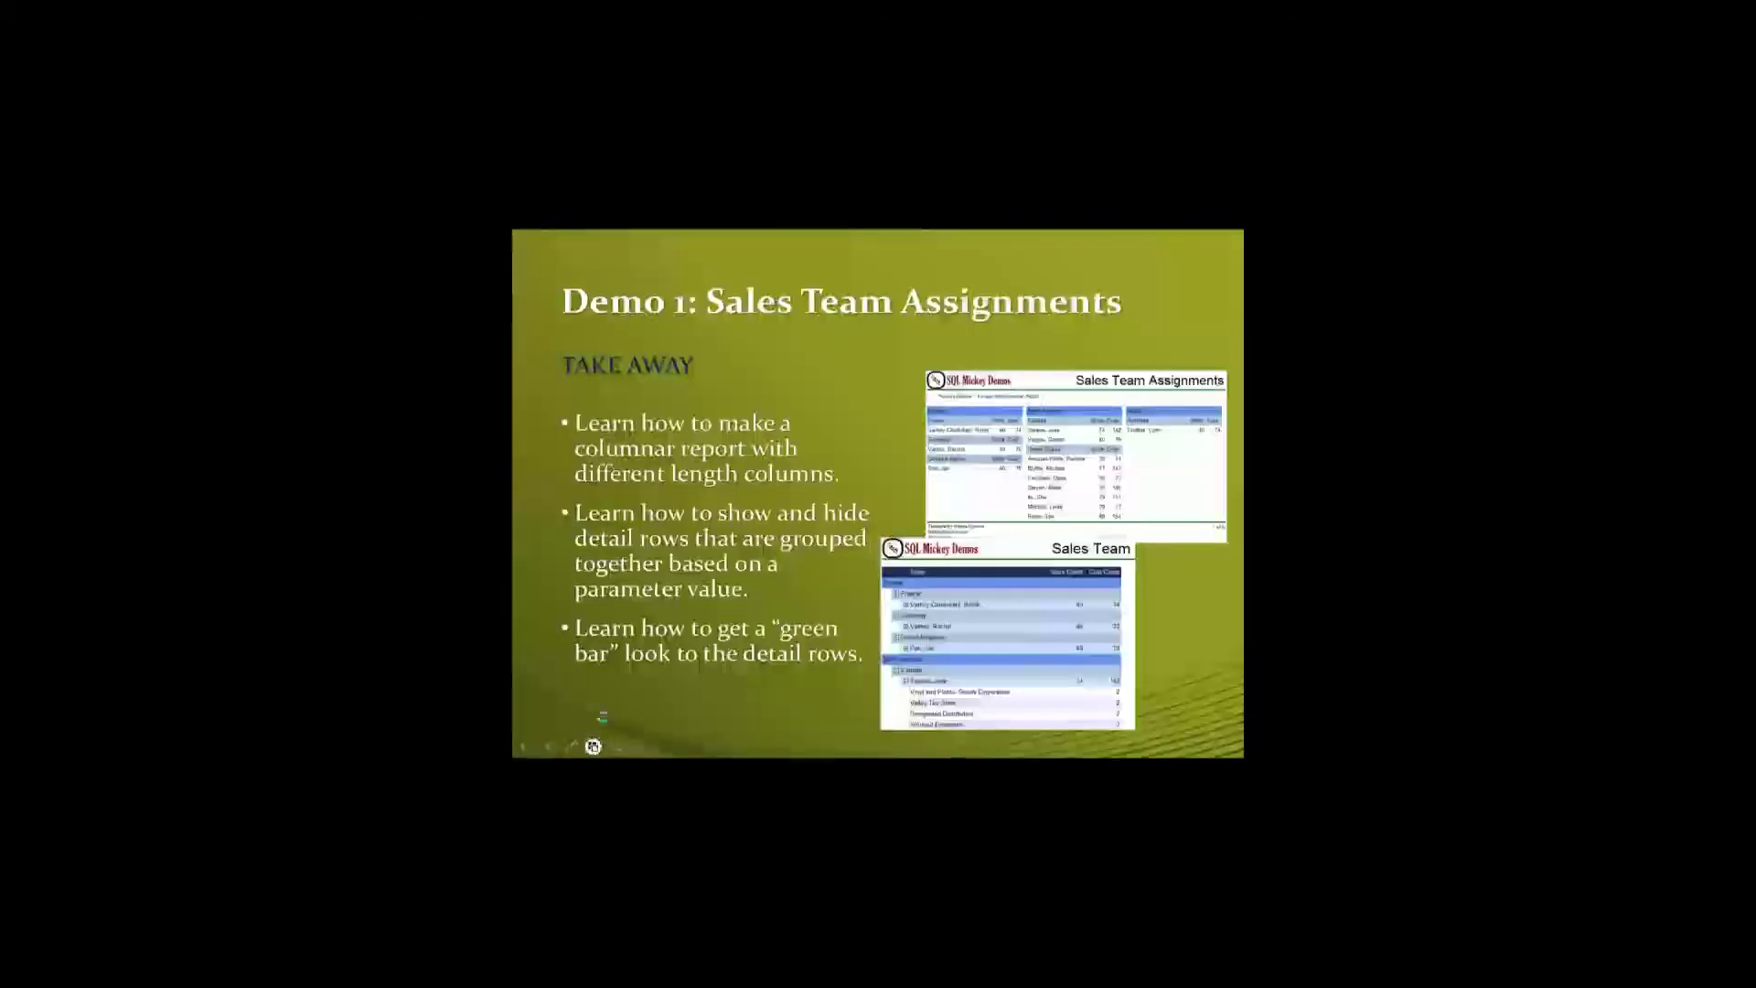
pyautogui.click(593, 747)
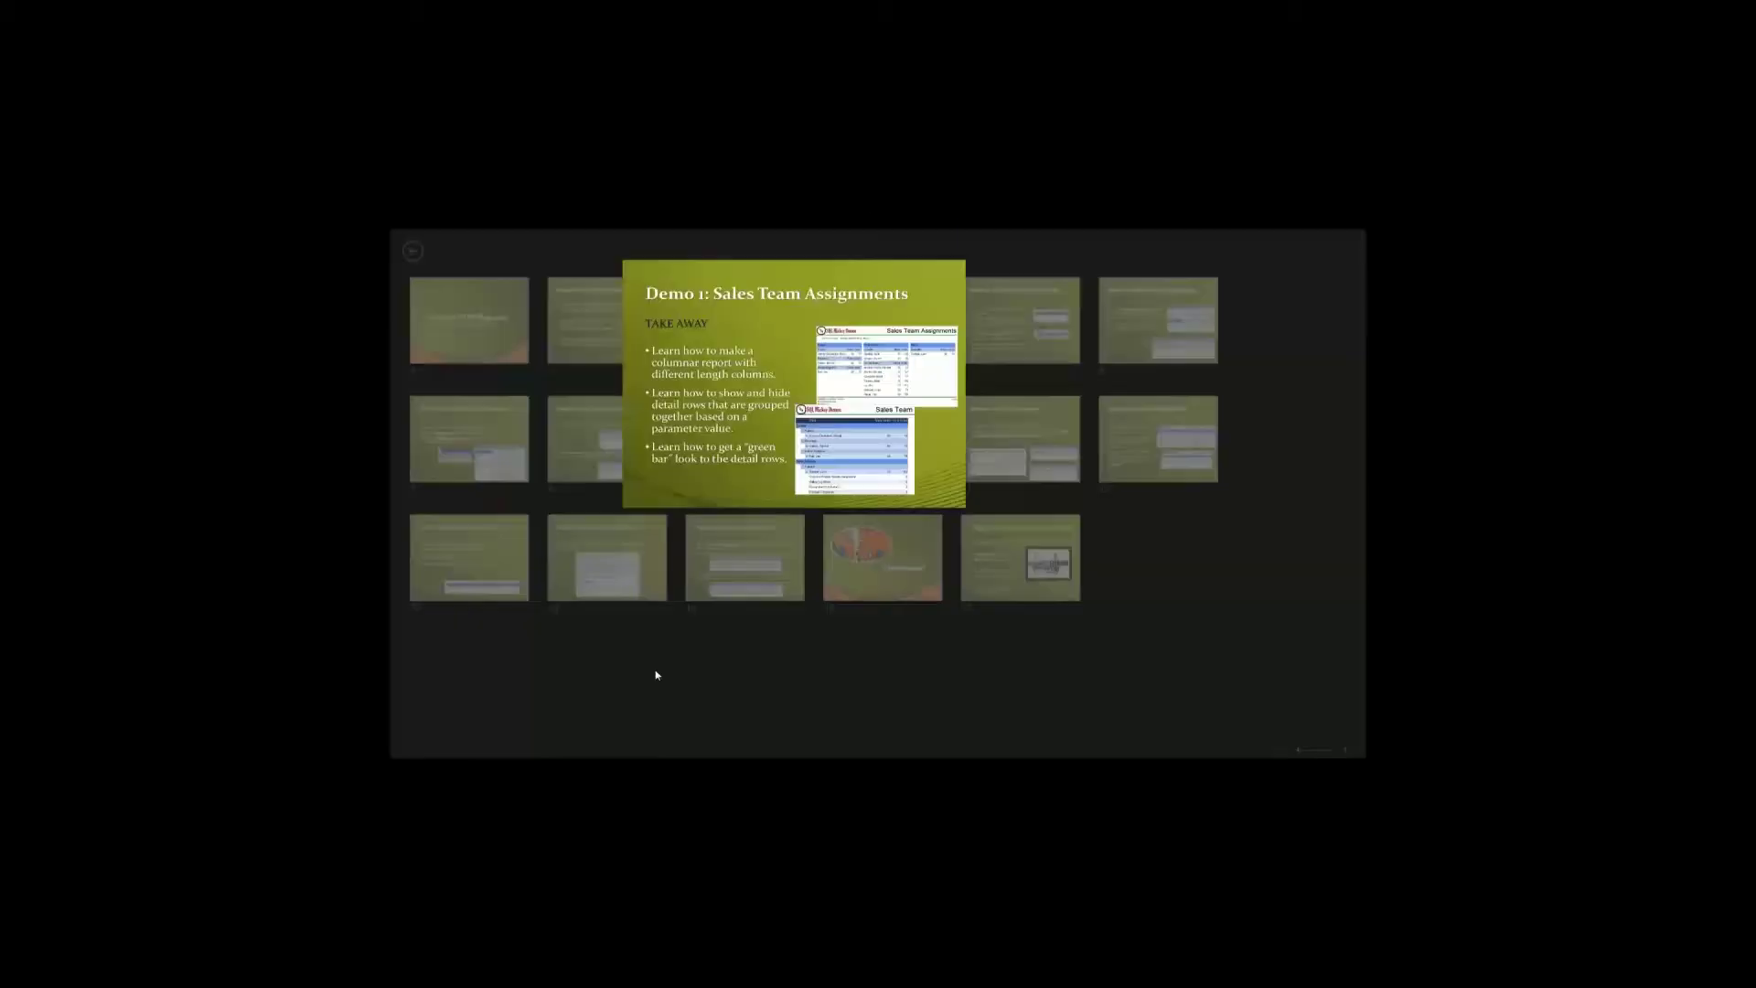
pyautogui.click(867, 578)
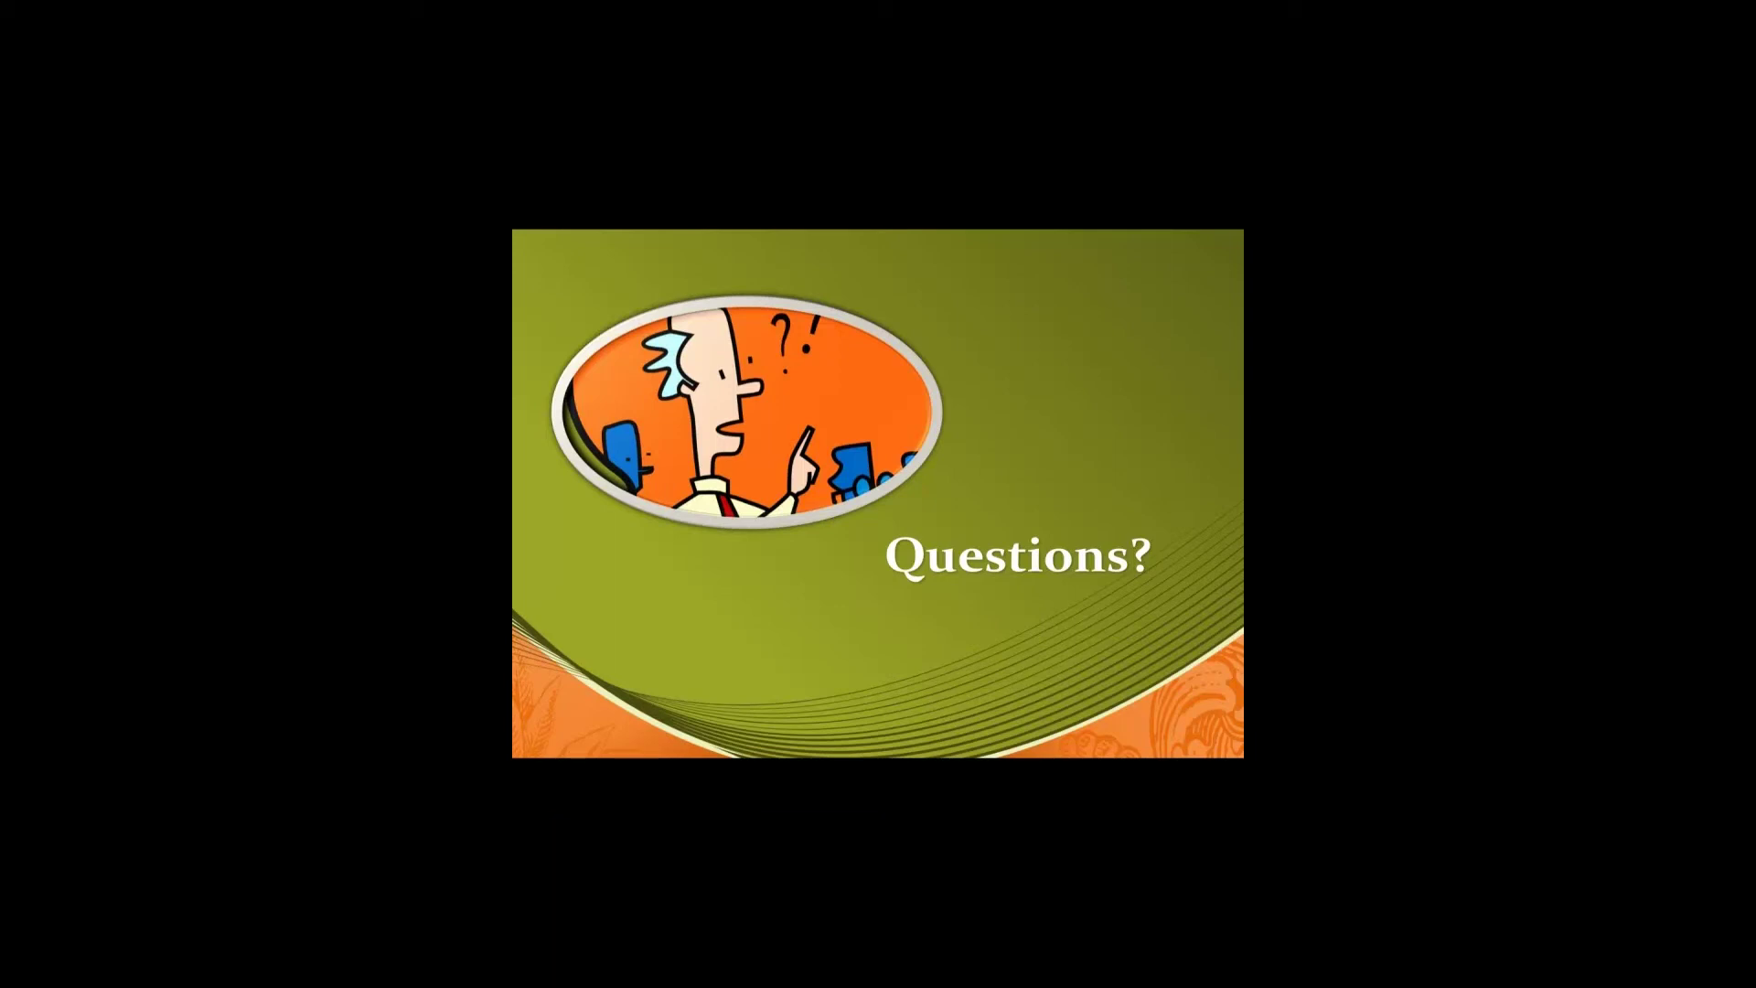
# Switch back to Visual Studio and shrink the Employee Phone List body to about 7.5 in wide and 1.47 in high.
pyautogui.hotkey('alt', 'Tab')
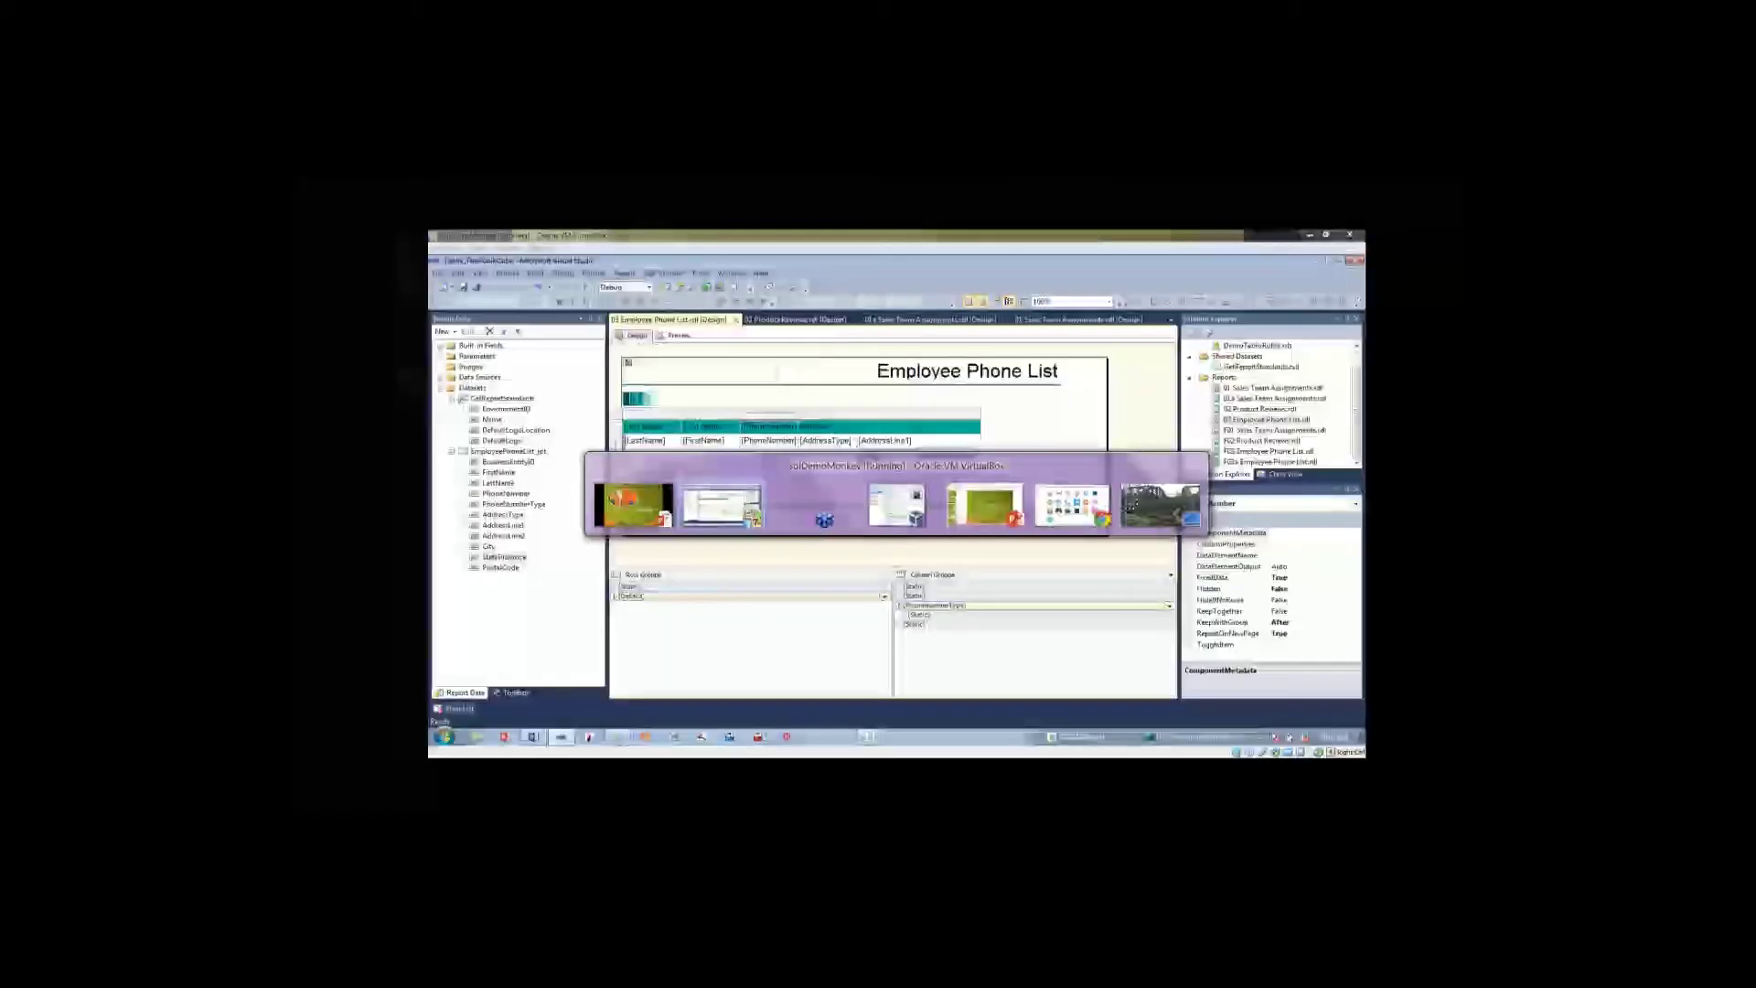
pyautogui.click(618, 428)
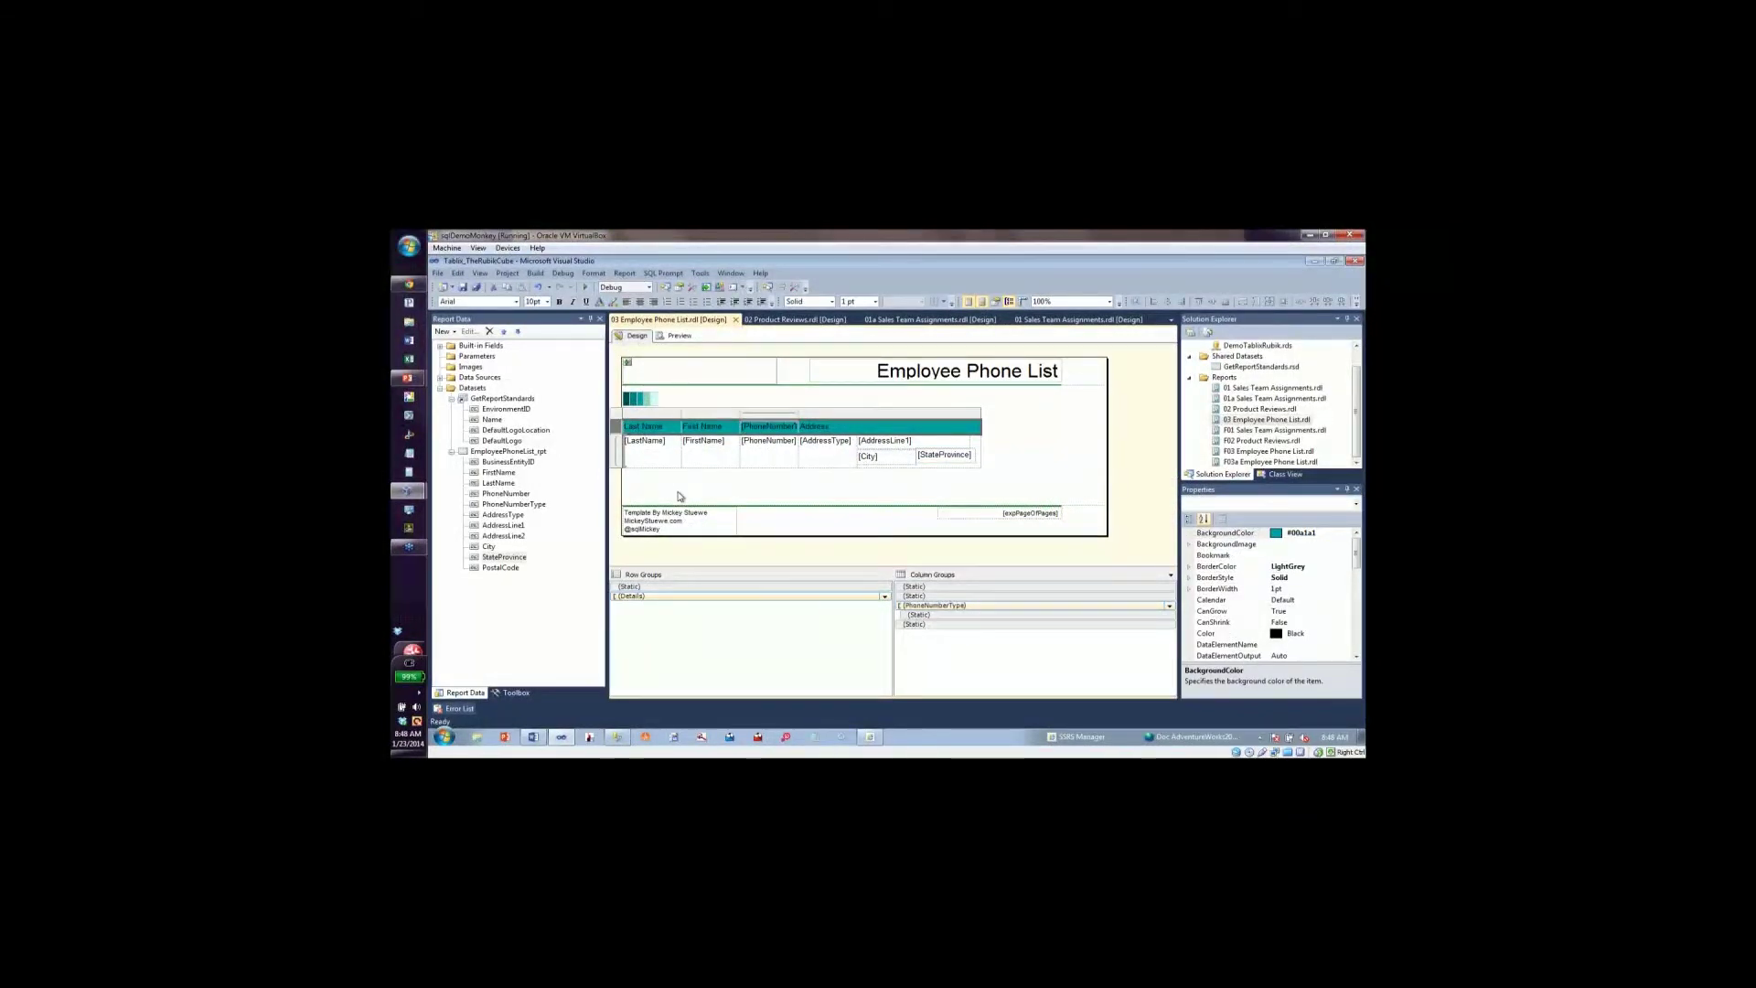
pyautogui.click(679, 495)
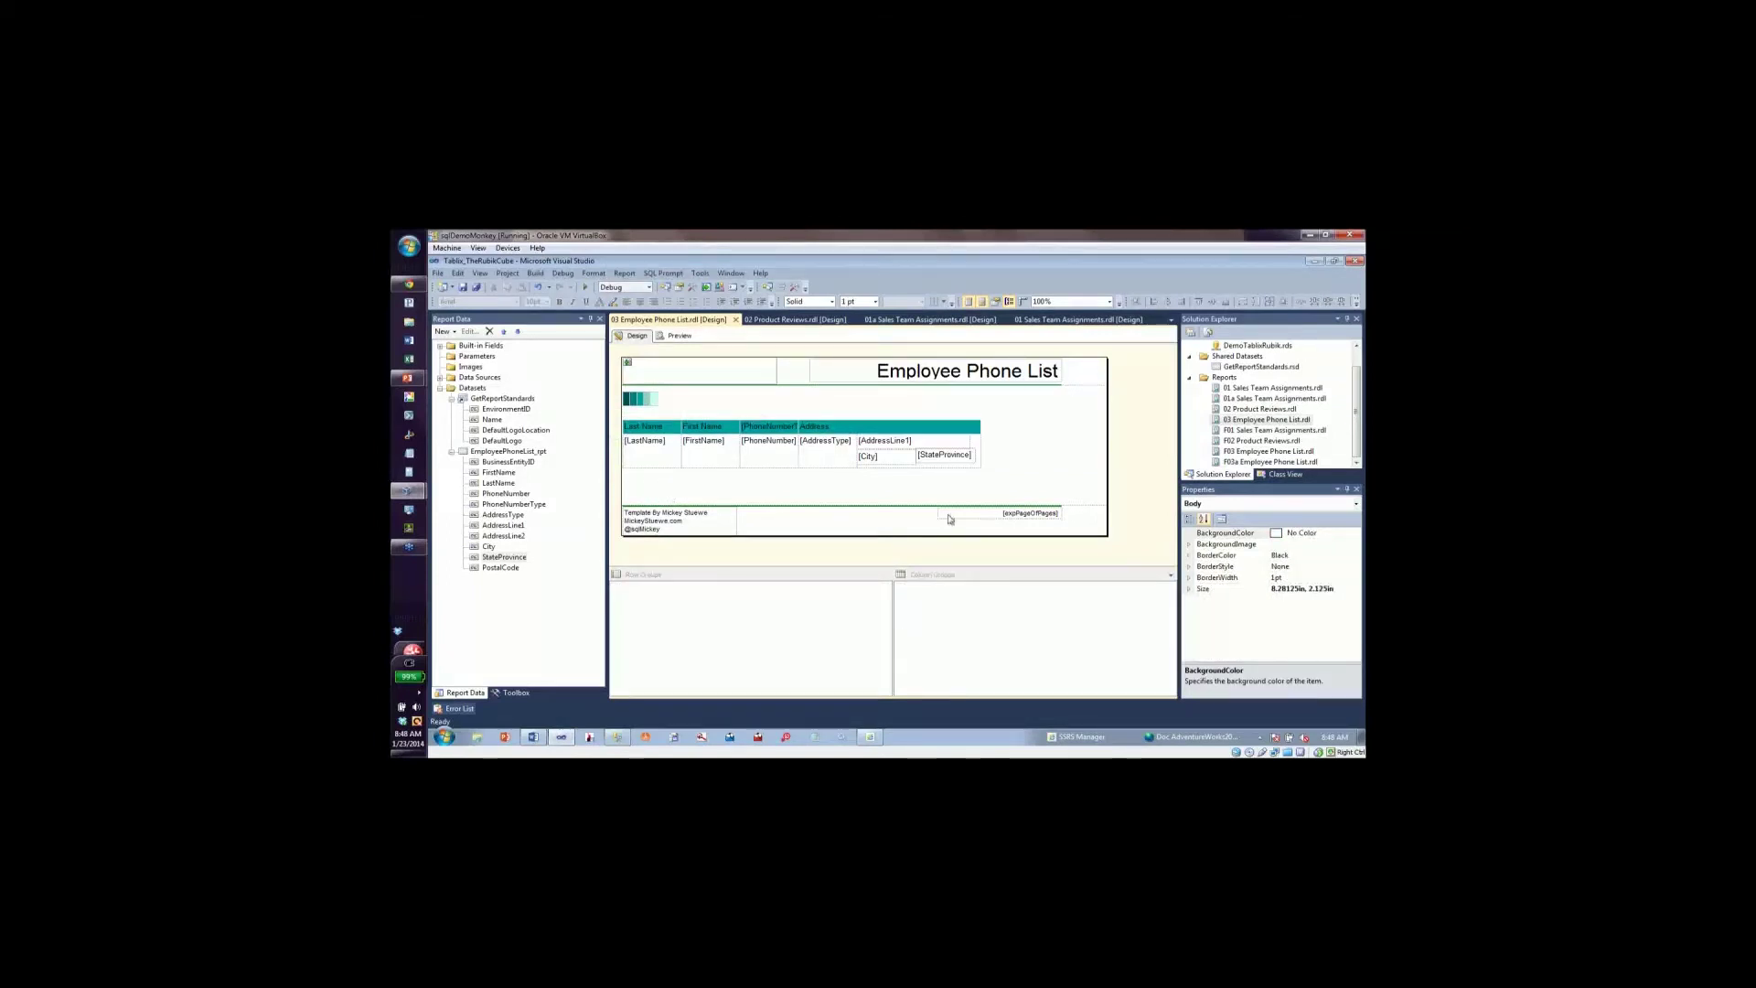
pyautogui.moveTo(1108, 442)
pyautogui.mouseDown()
pyautogui.moveTo(1054, 441)
pyautogui.moveTo(1128, 442)
pyautogui.mouseUp()
pyautogui.moveTo(1103, 504); pyautogui.dragTo(1056, 436)
pyautogui.click(1132, 444)
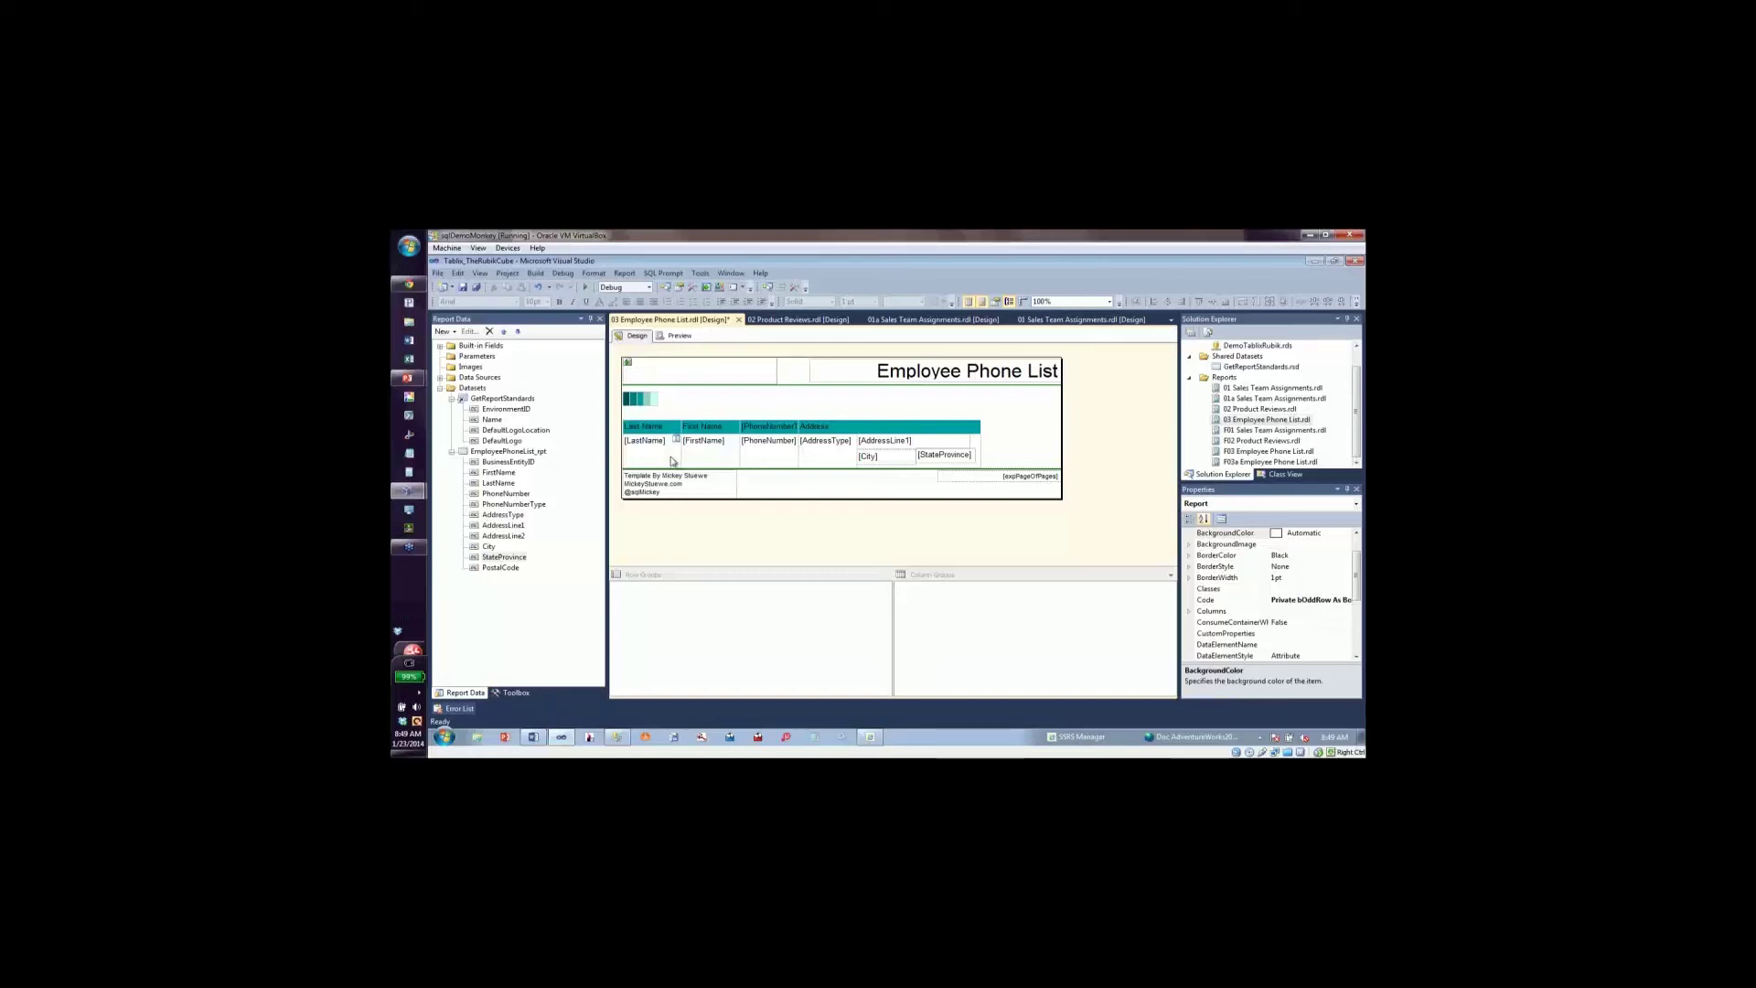
# Enlarge the report body to about 8.51 in by 4 in and add a matrix below the phone list table.
pyautogui.click(673, 460)
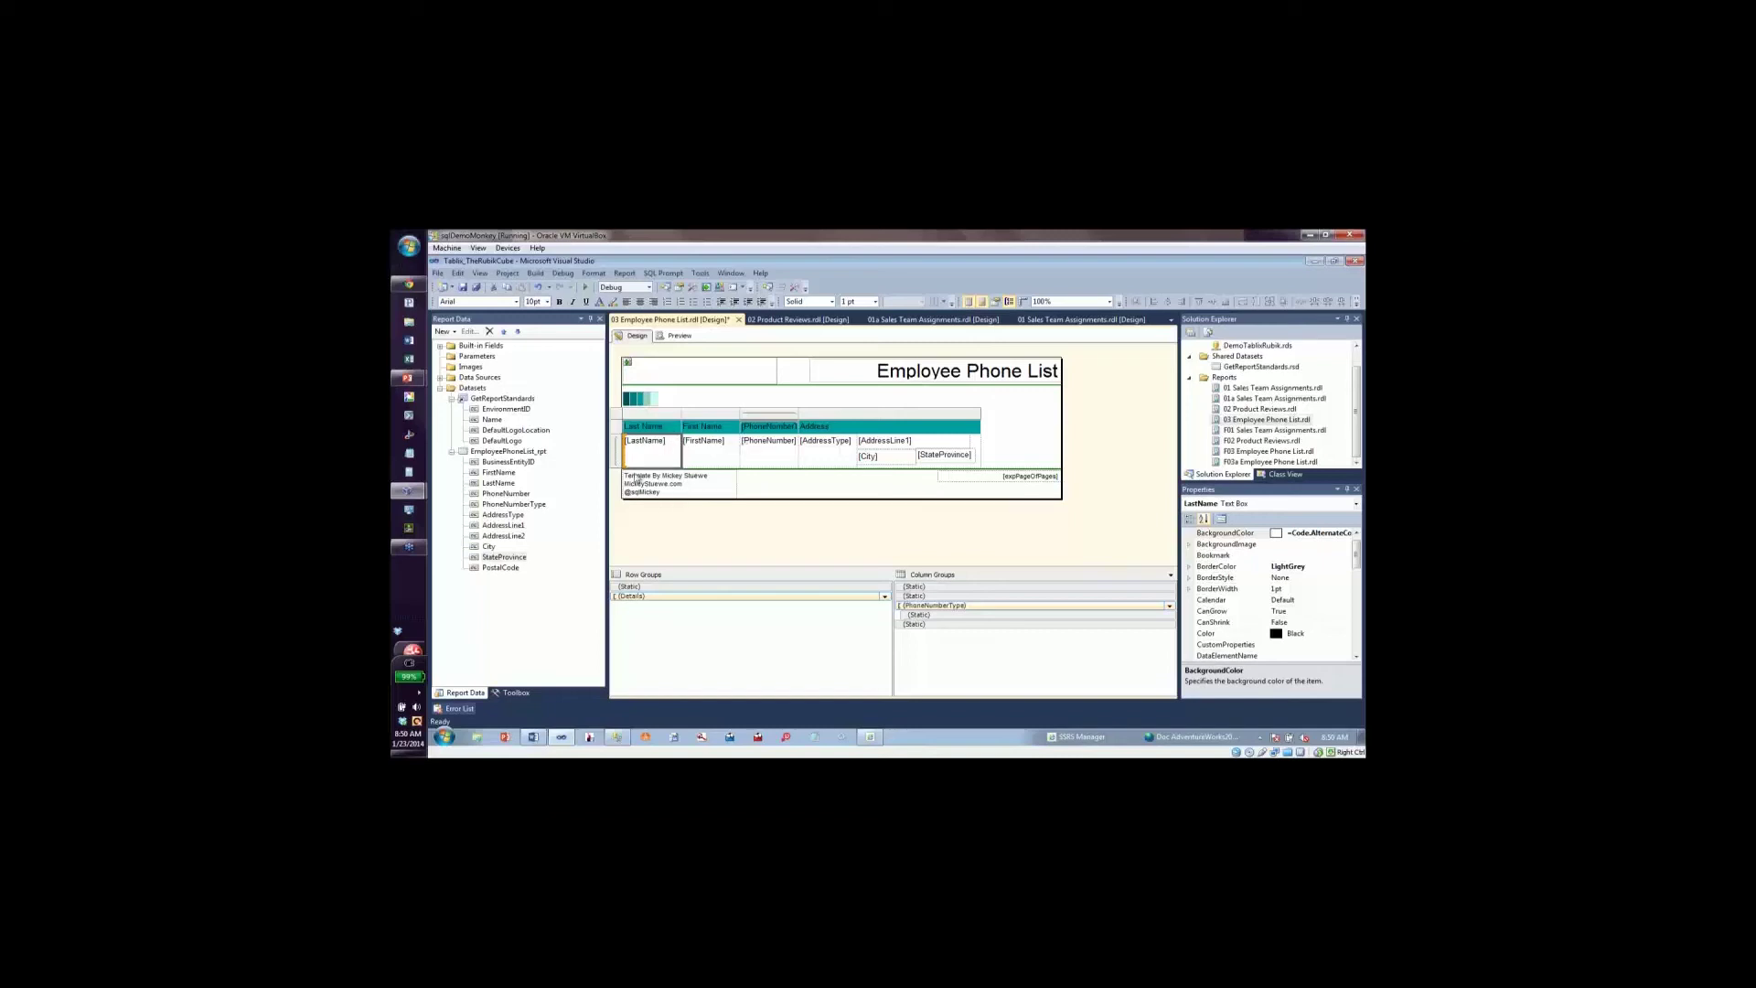
pyautogui.click(1008, 447)
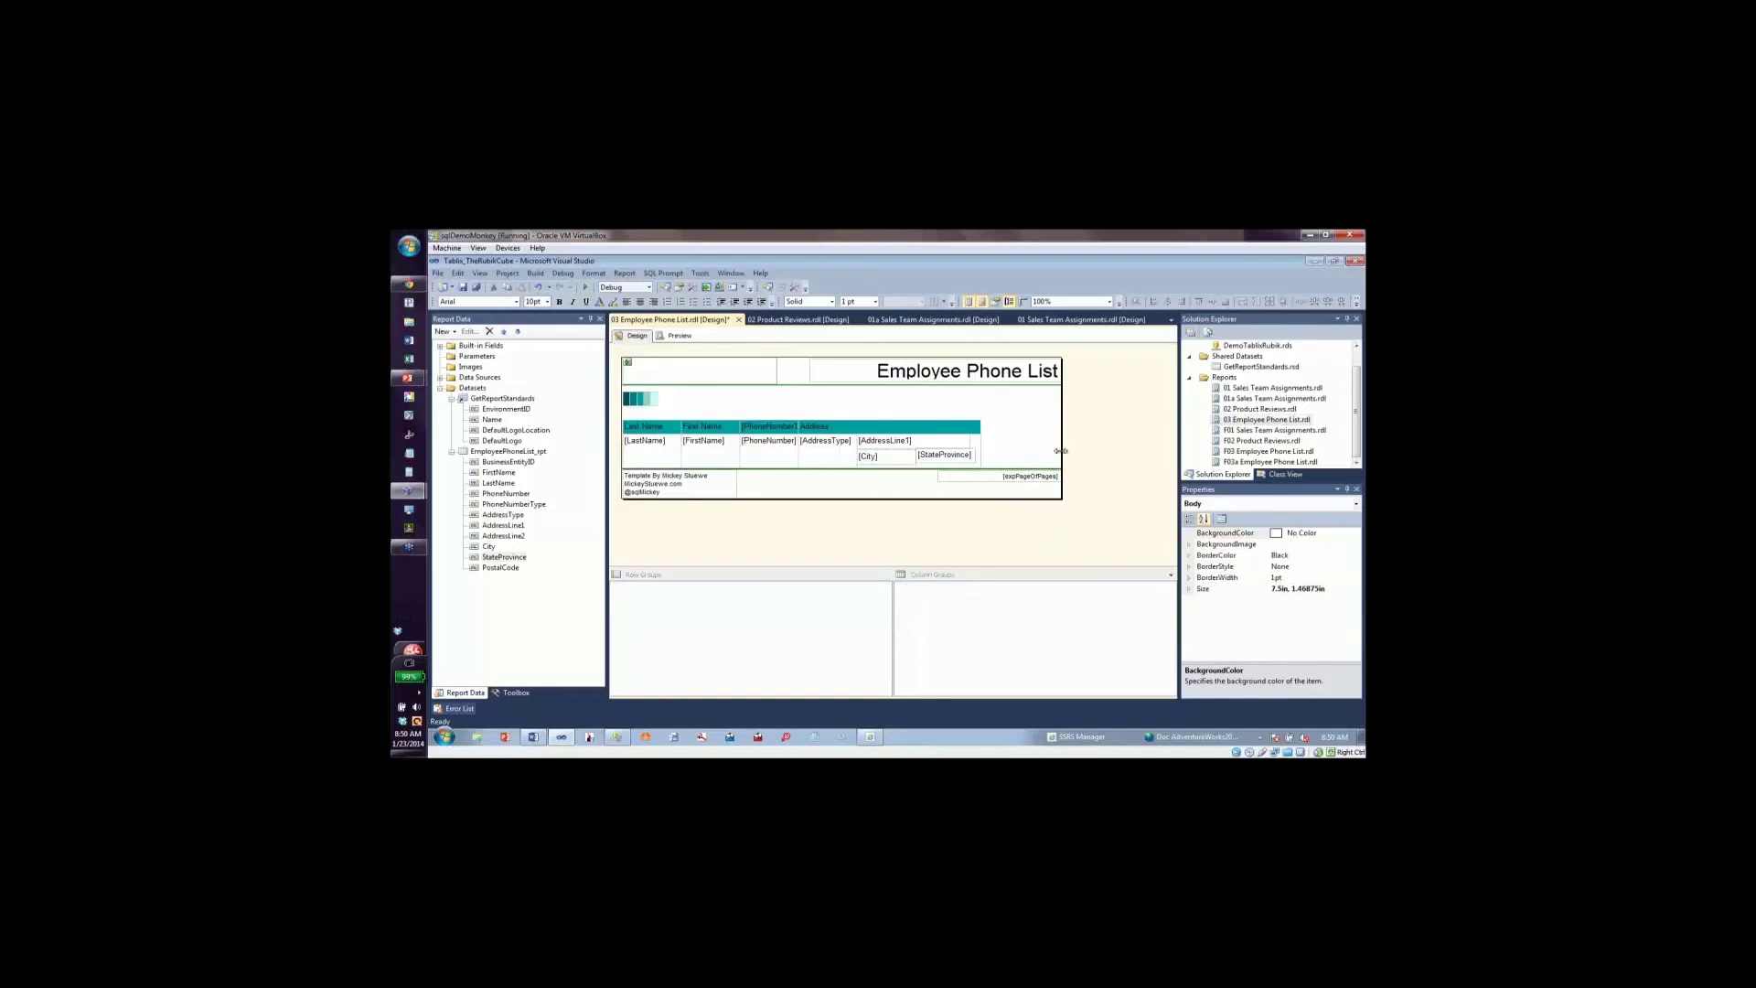
pyautogui.moveTo(1061, 452); pyautogui.dragTo(1089, 599)
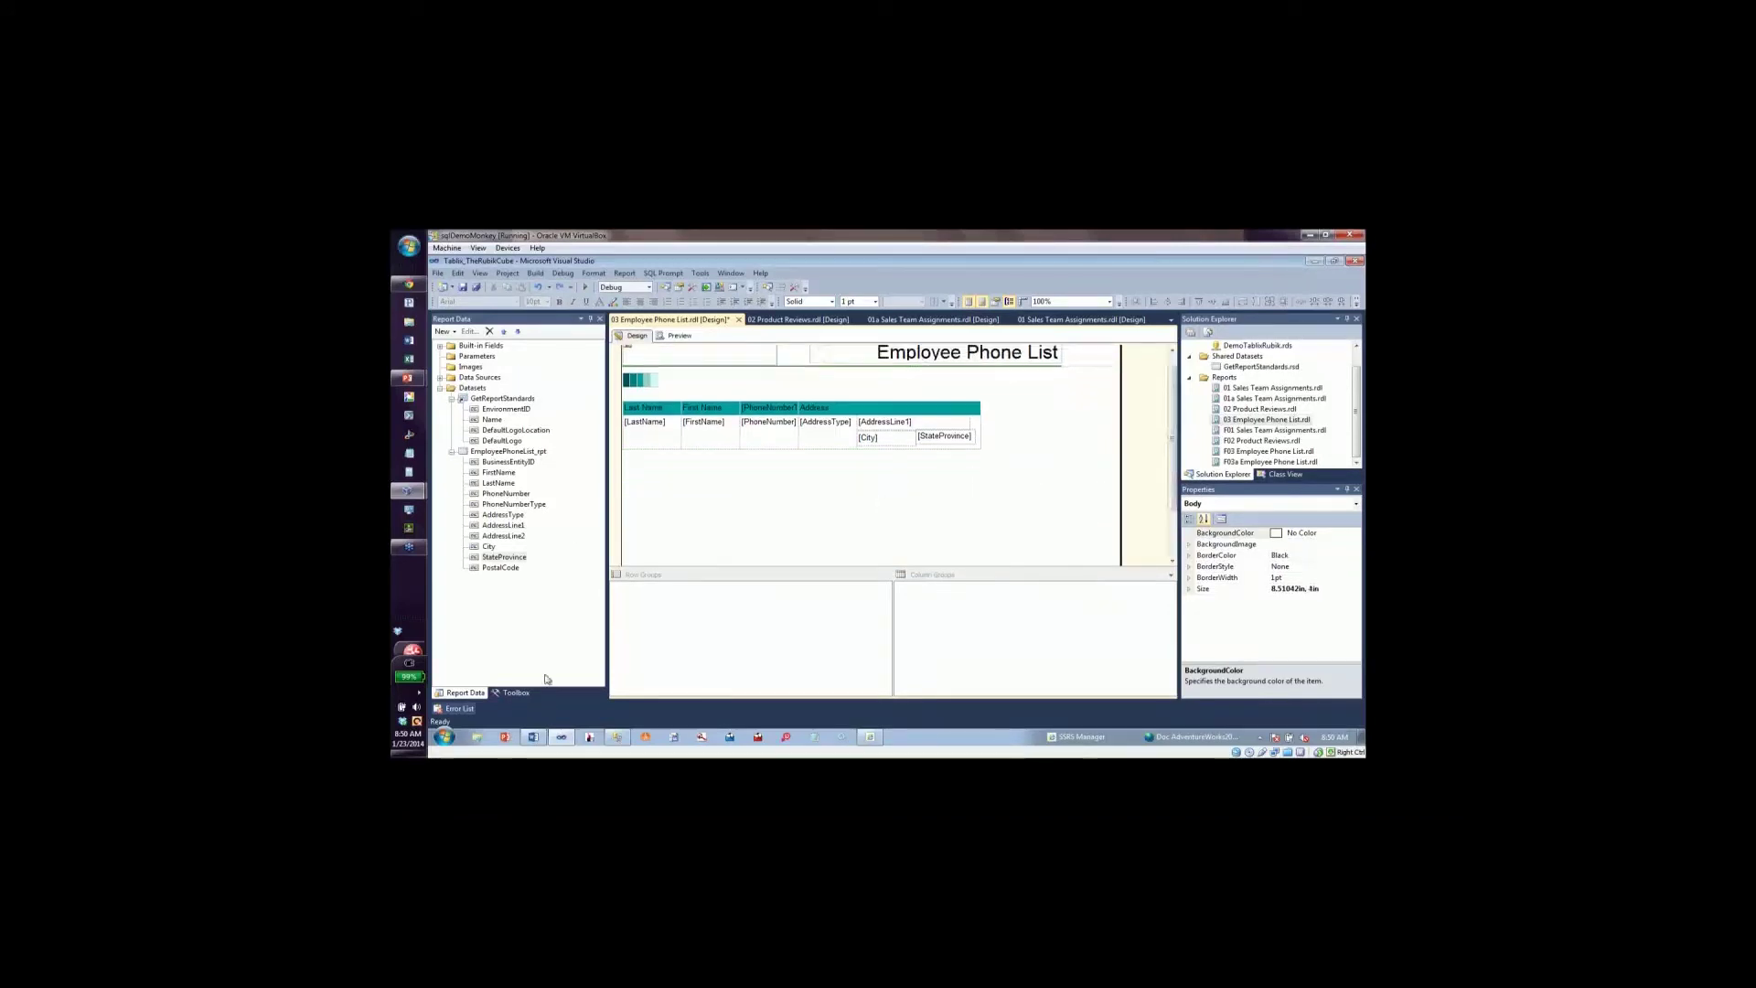
pyautogui.click(518, 693)
pyautogui.doubleClick(468, 391)
pyautogui.moveTo(631, 366); pyautogui.dragTo(646, 478)
pyautogui.click(682, 501)
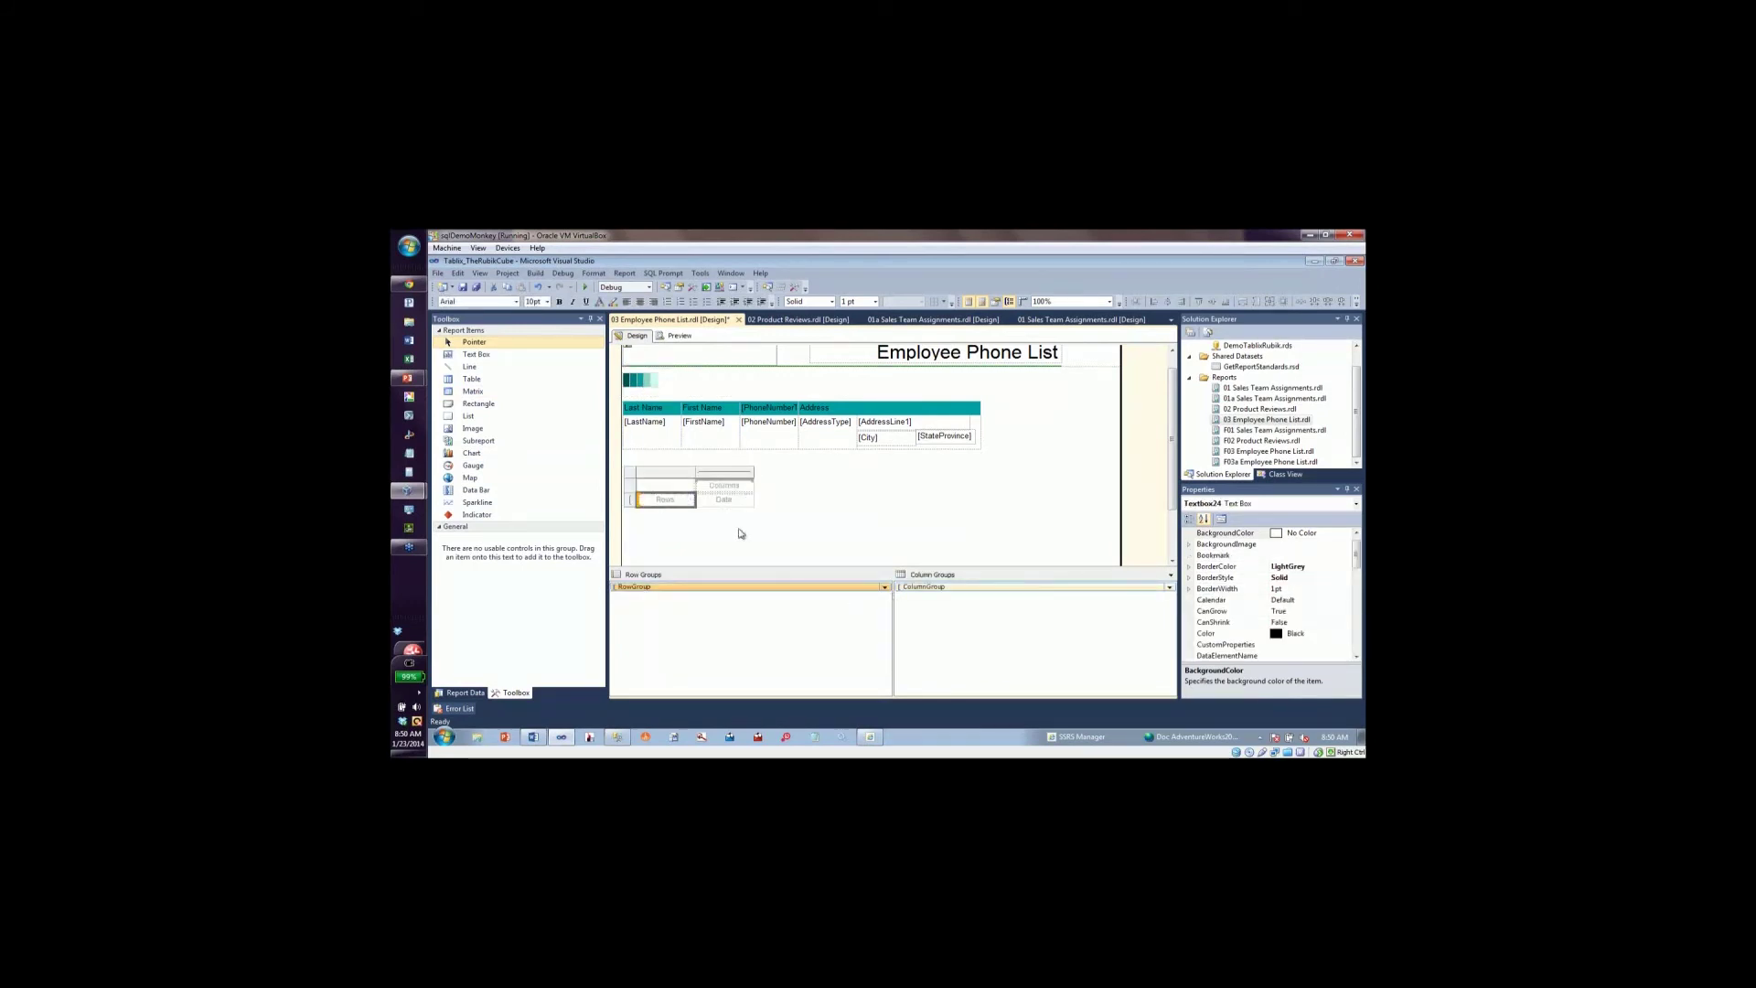
# Insert a row inside the new matrix's row group and split the merged row header cell.
pyautogui.click(670, 473)
pyautogui.rightClick(670, 472)
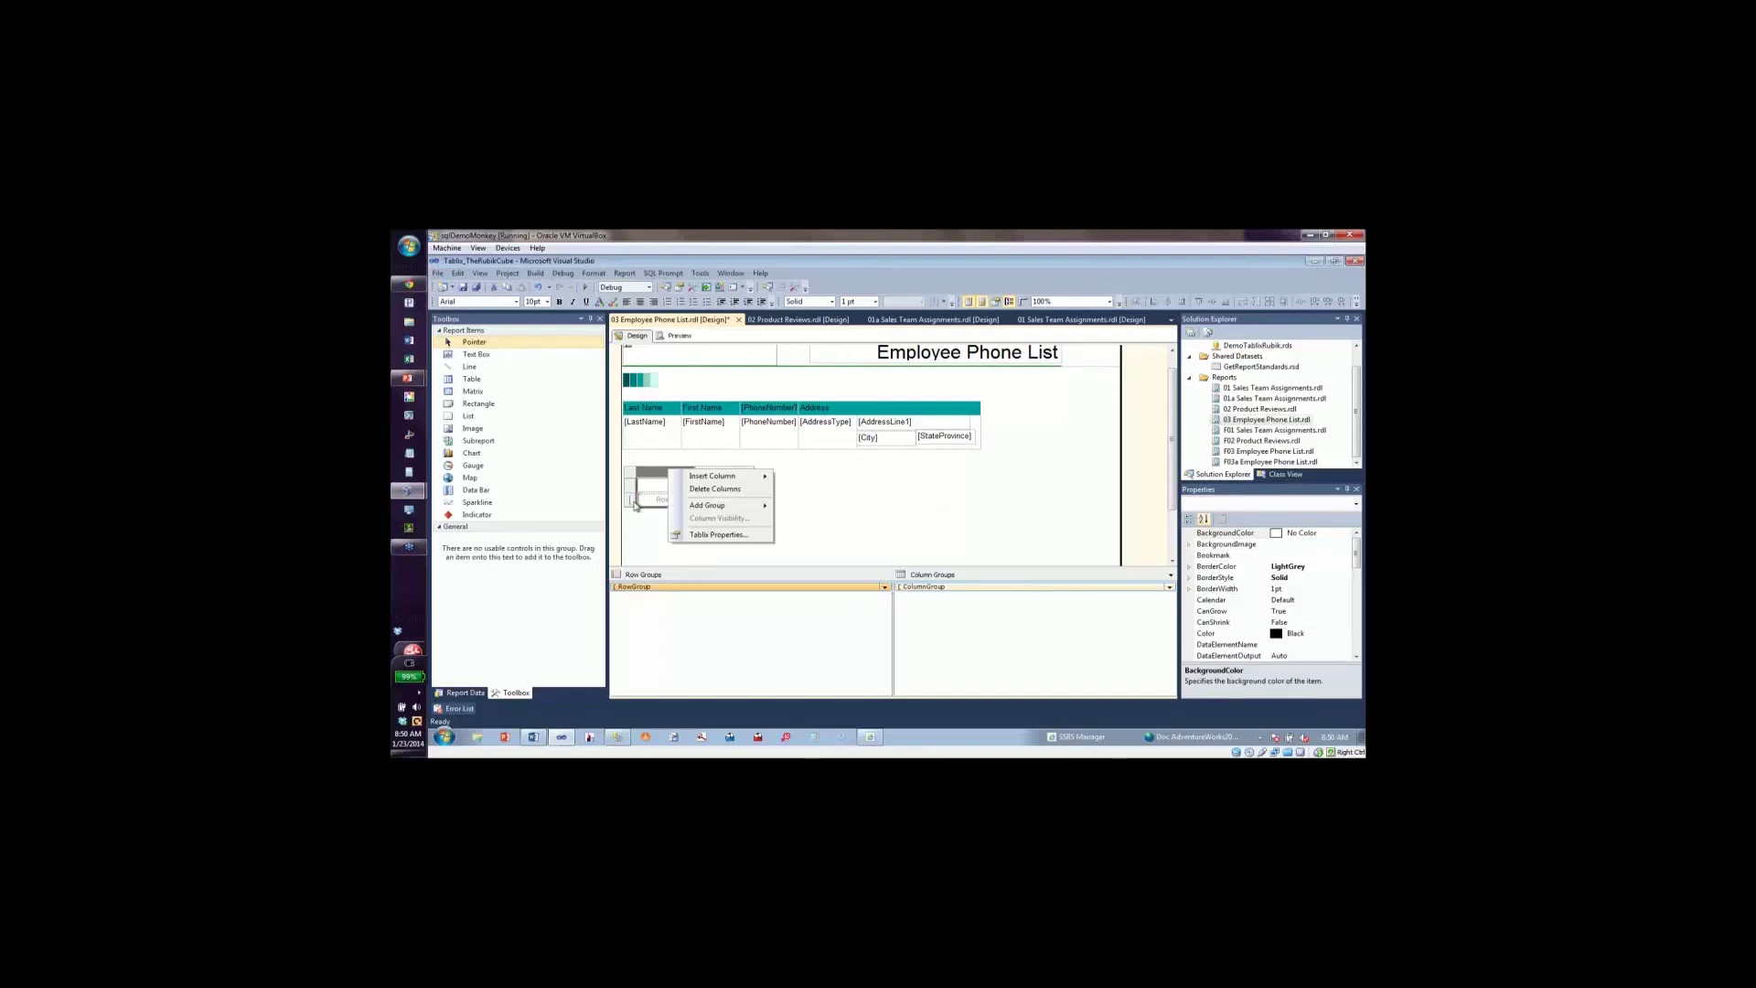
pyautogui.click(659, 517)
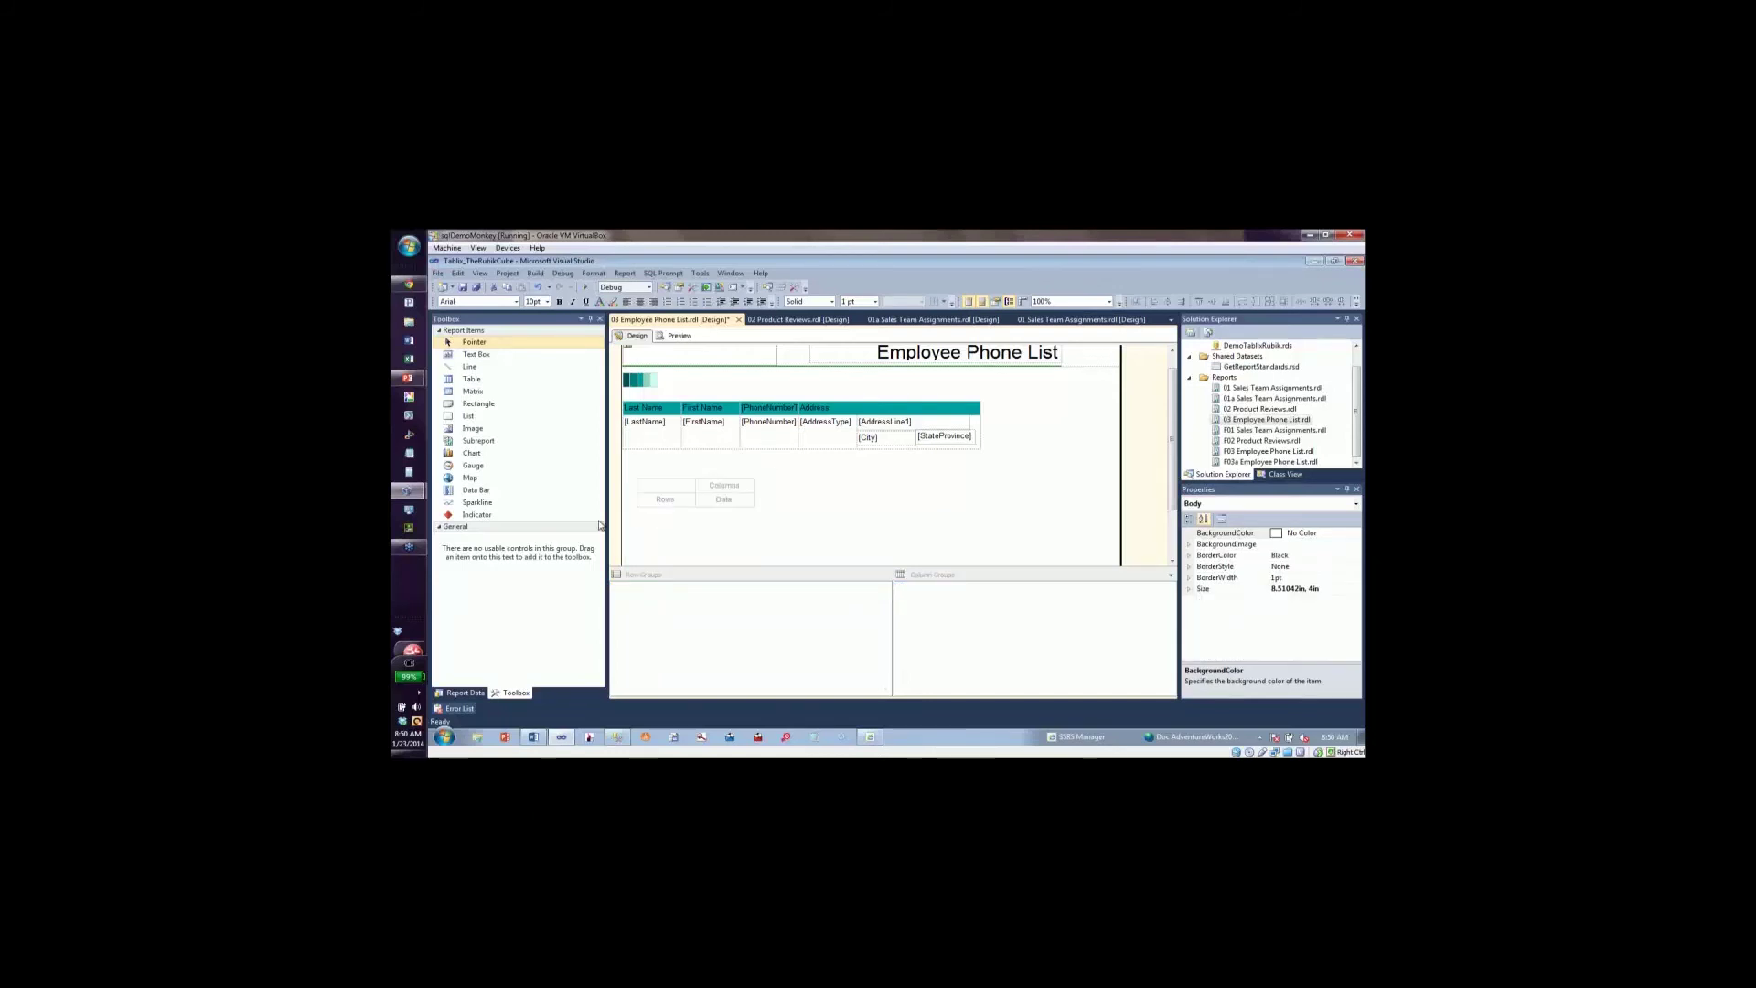
pyautogui.click(630, 501)
pyautogui.rightClick(630, 501)
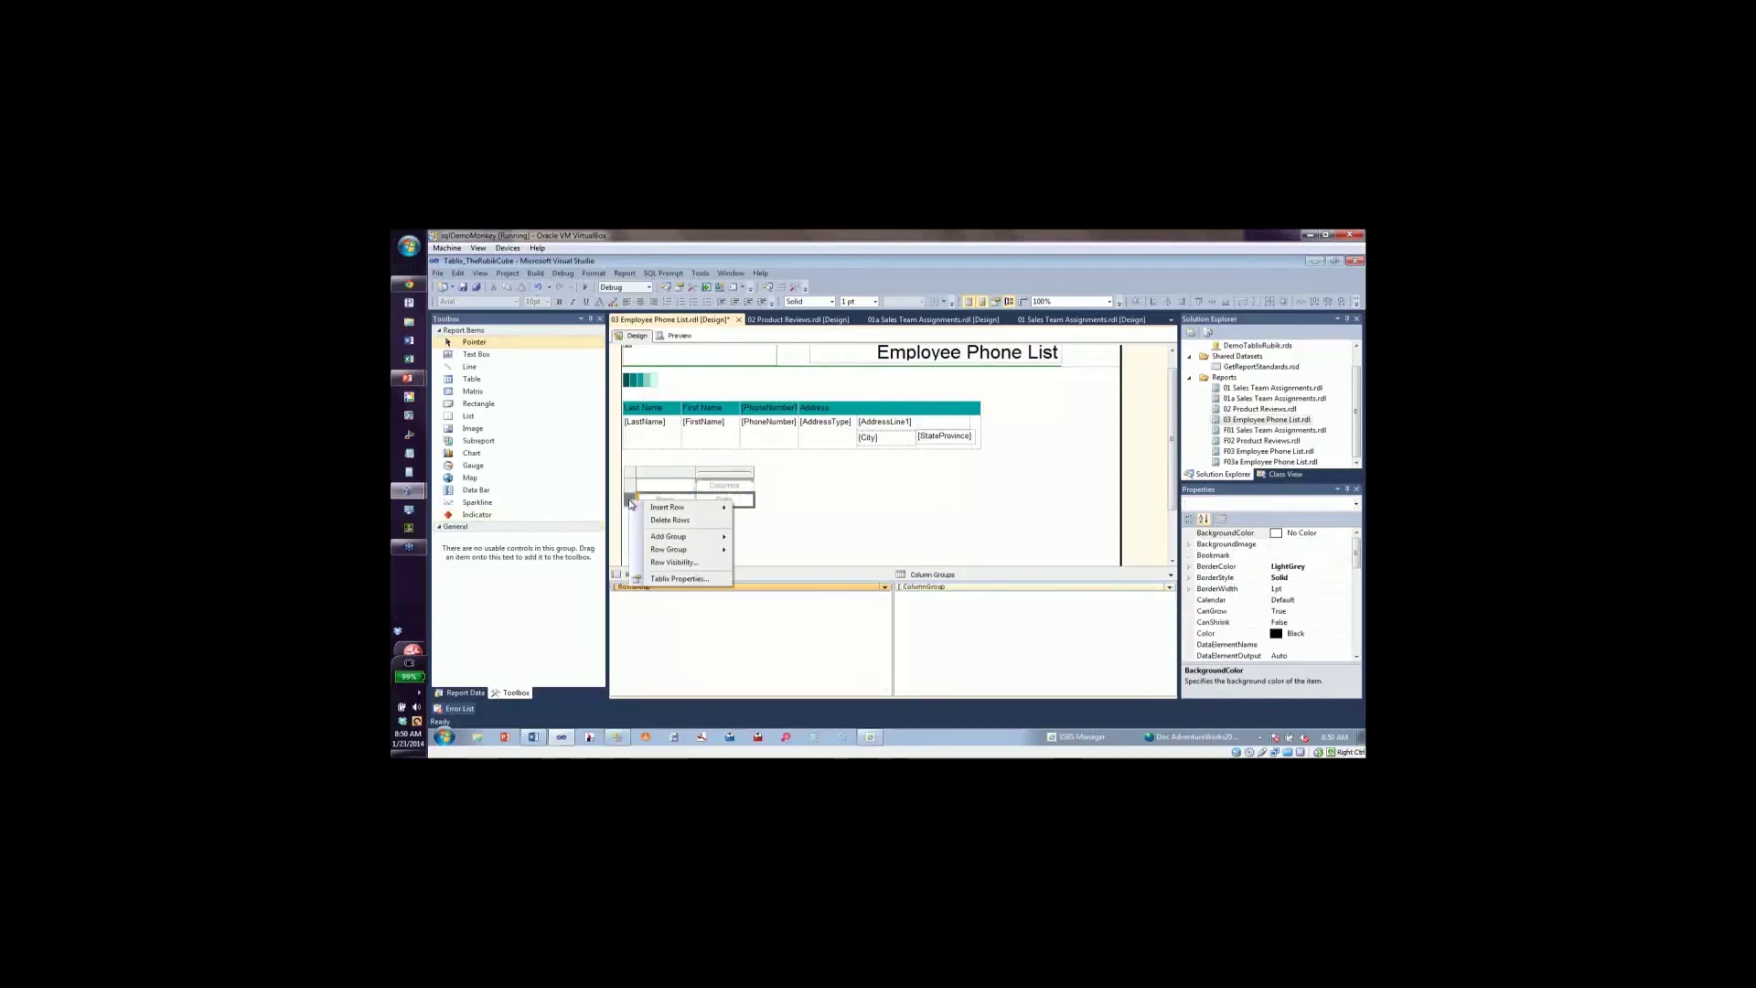
pyautogui.moveTo(677, 508)
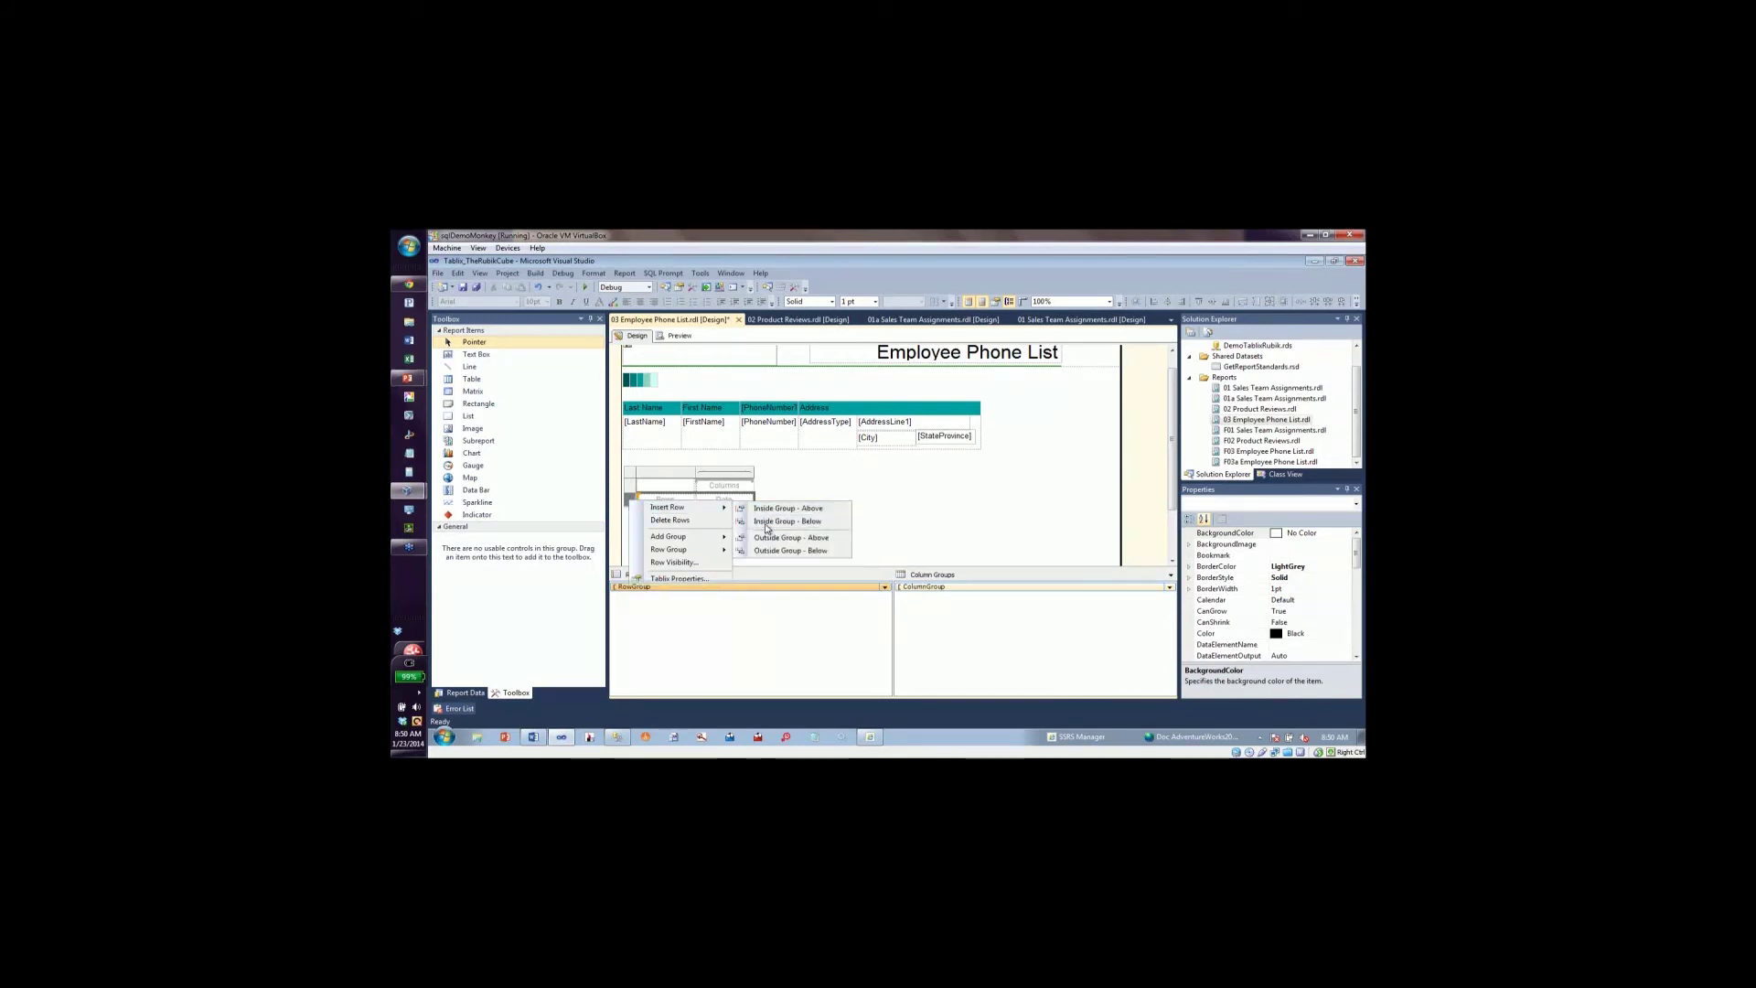
pyautogui.click(766, 537)
pyautogui.click(669, 509)
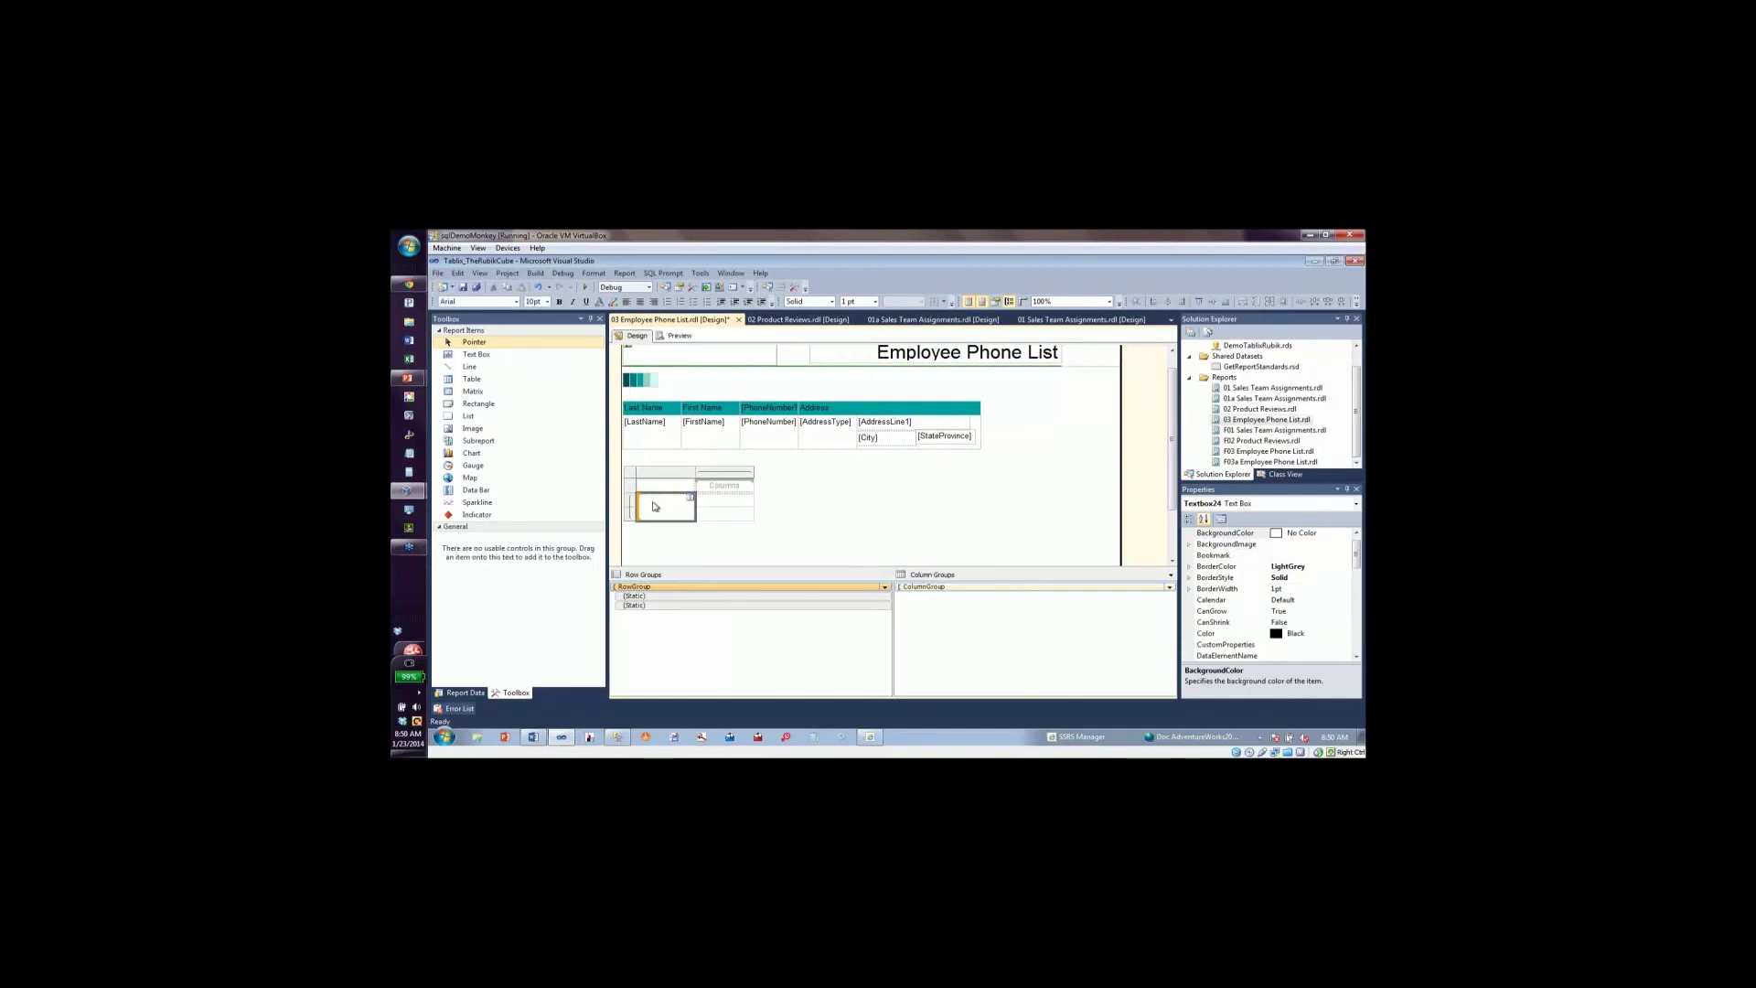
pyautogui.rightClick(655, 505)
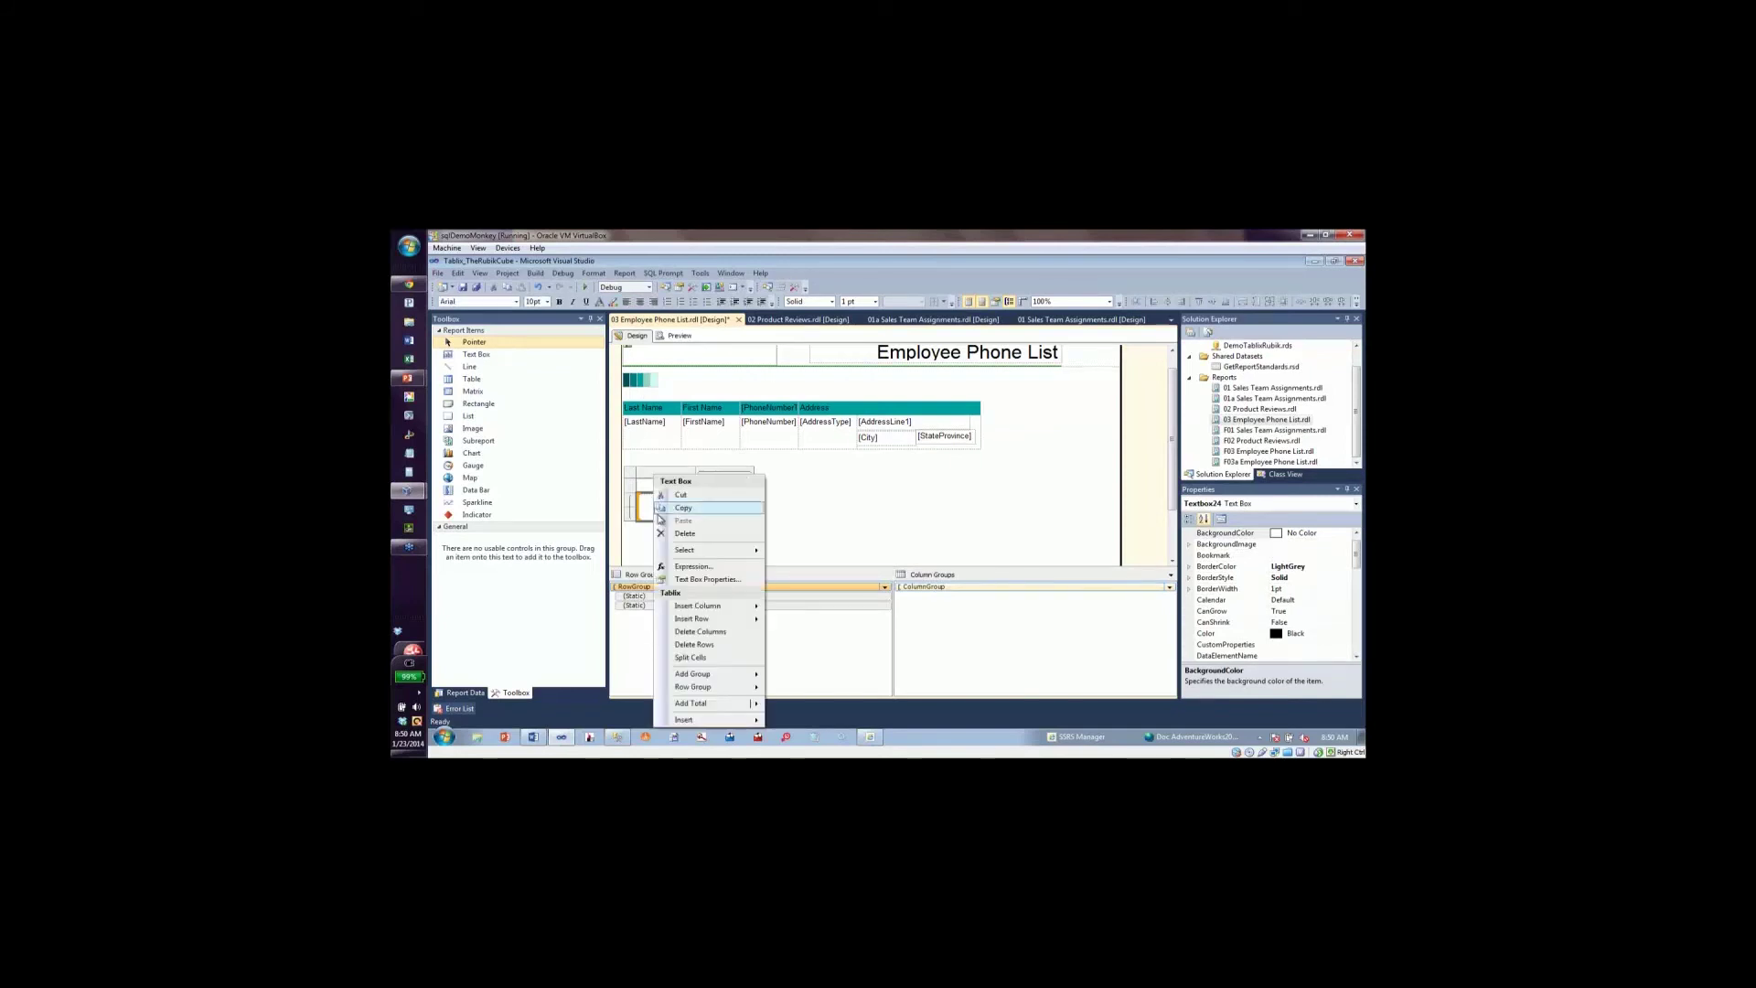
pyautogui.click(686, 653)
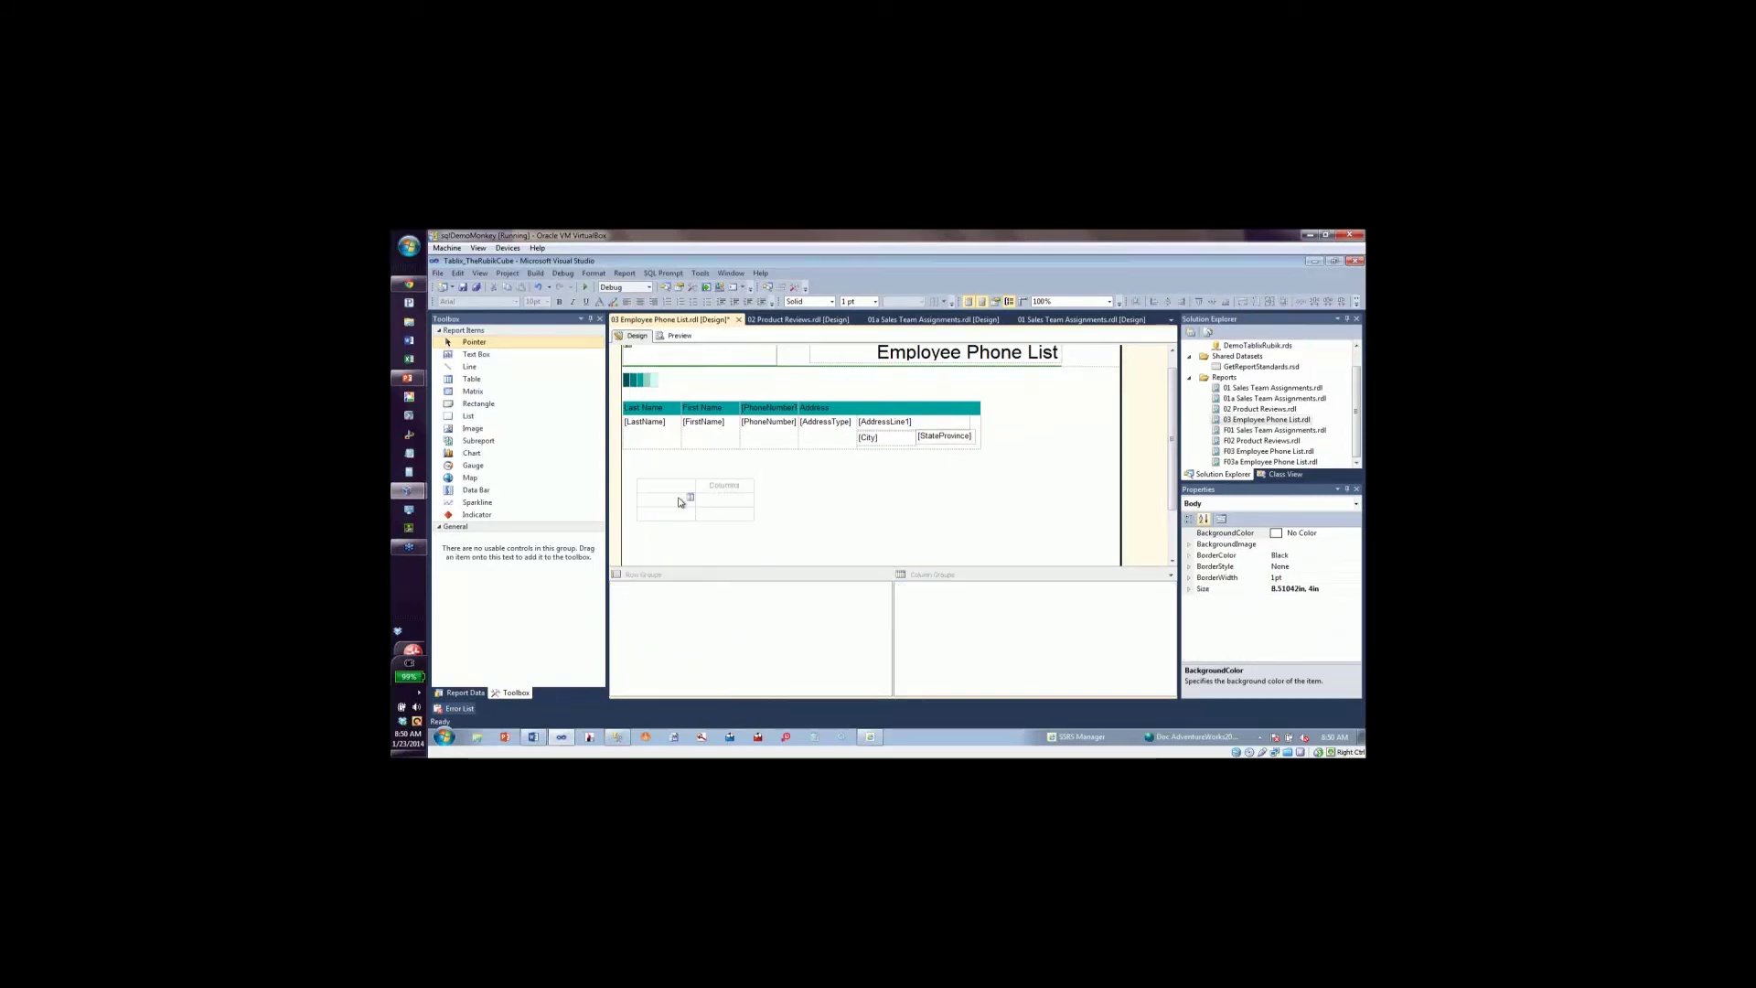
# Select both cells of the matrix's first row below the column header, inspect the available cell and tablix options, and clear the selection.
pyautogui.click(684, 500)
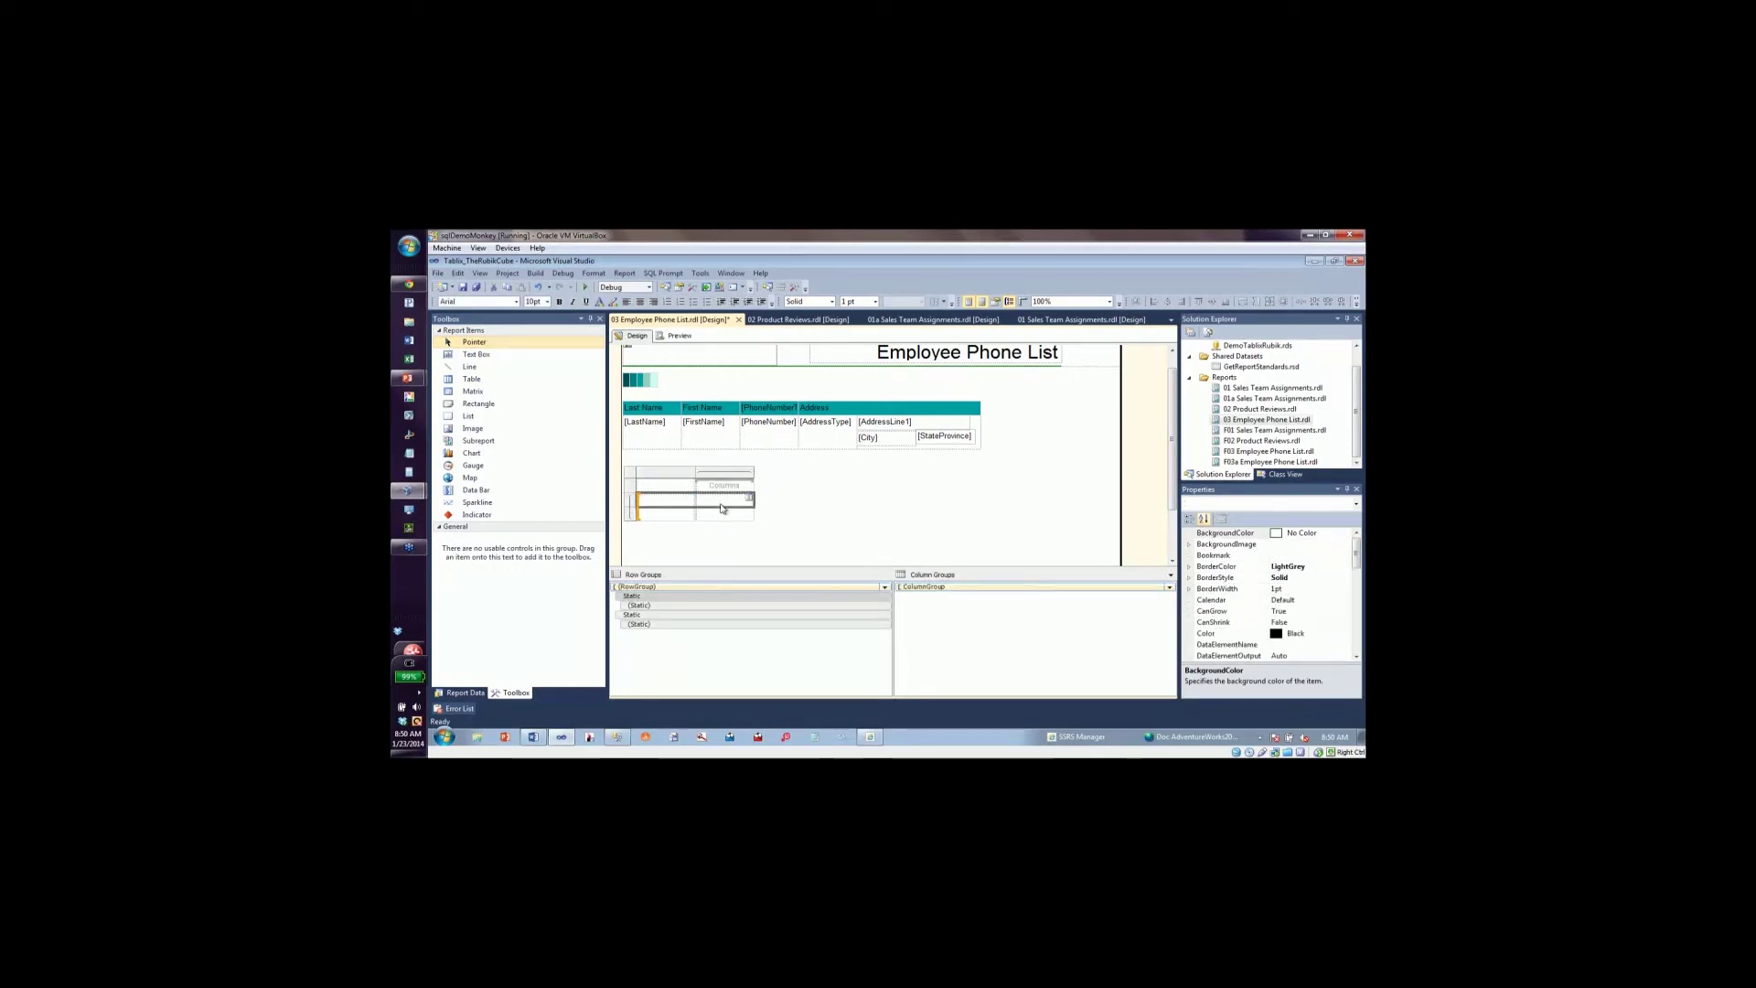
pyautogui.rightClick(722, 505)
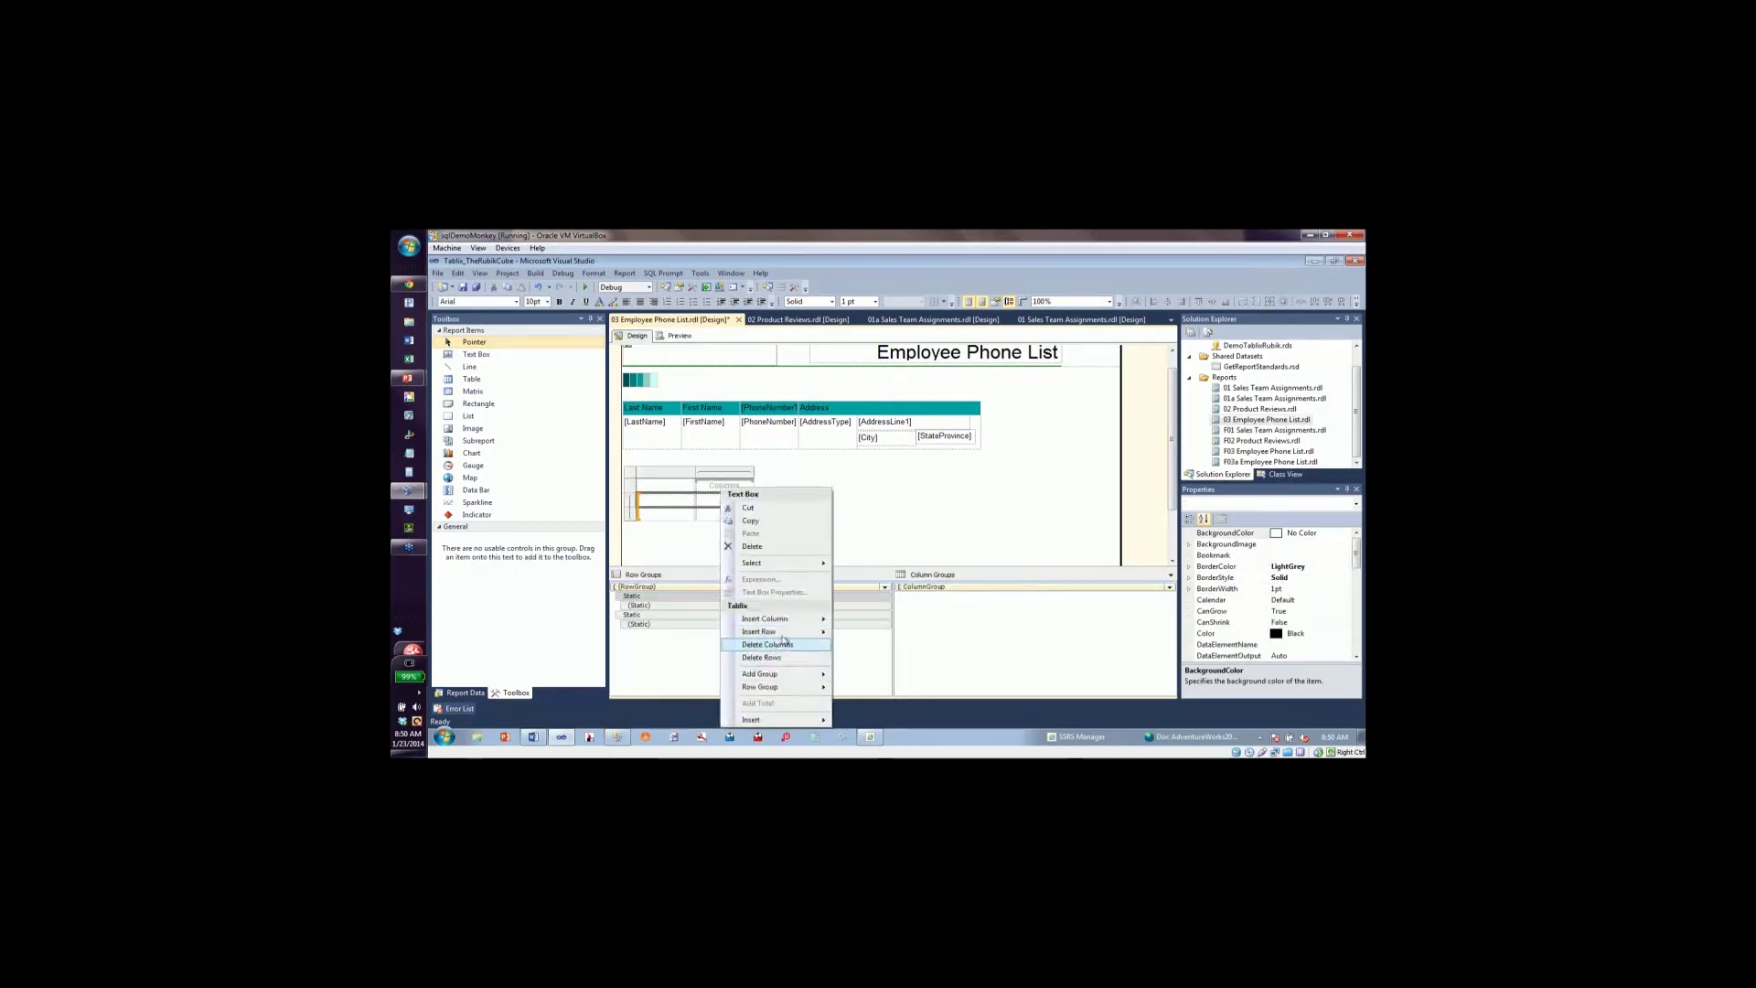
pyautogui.click(638, 531)
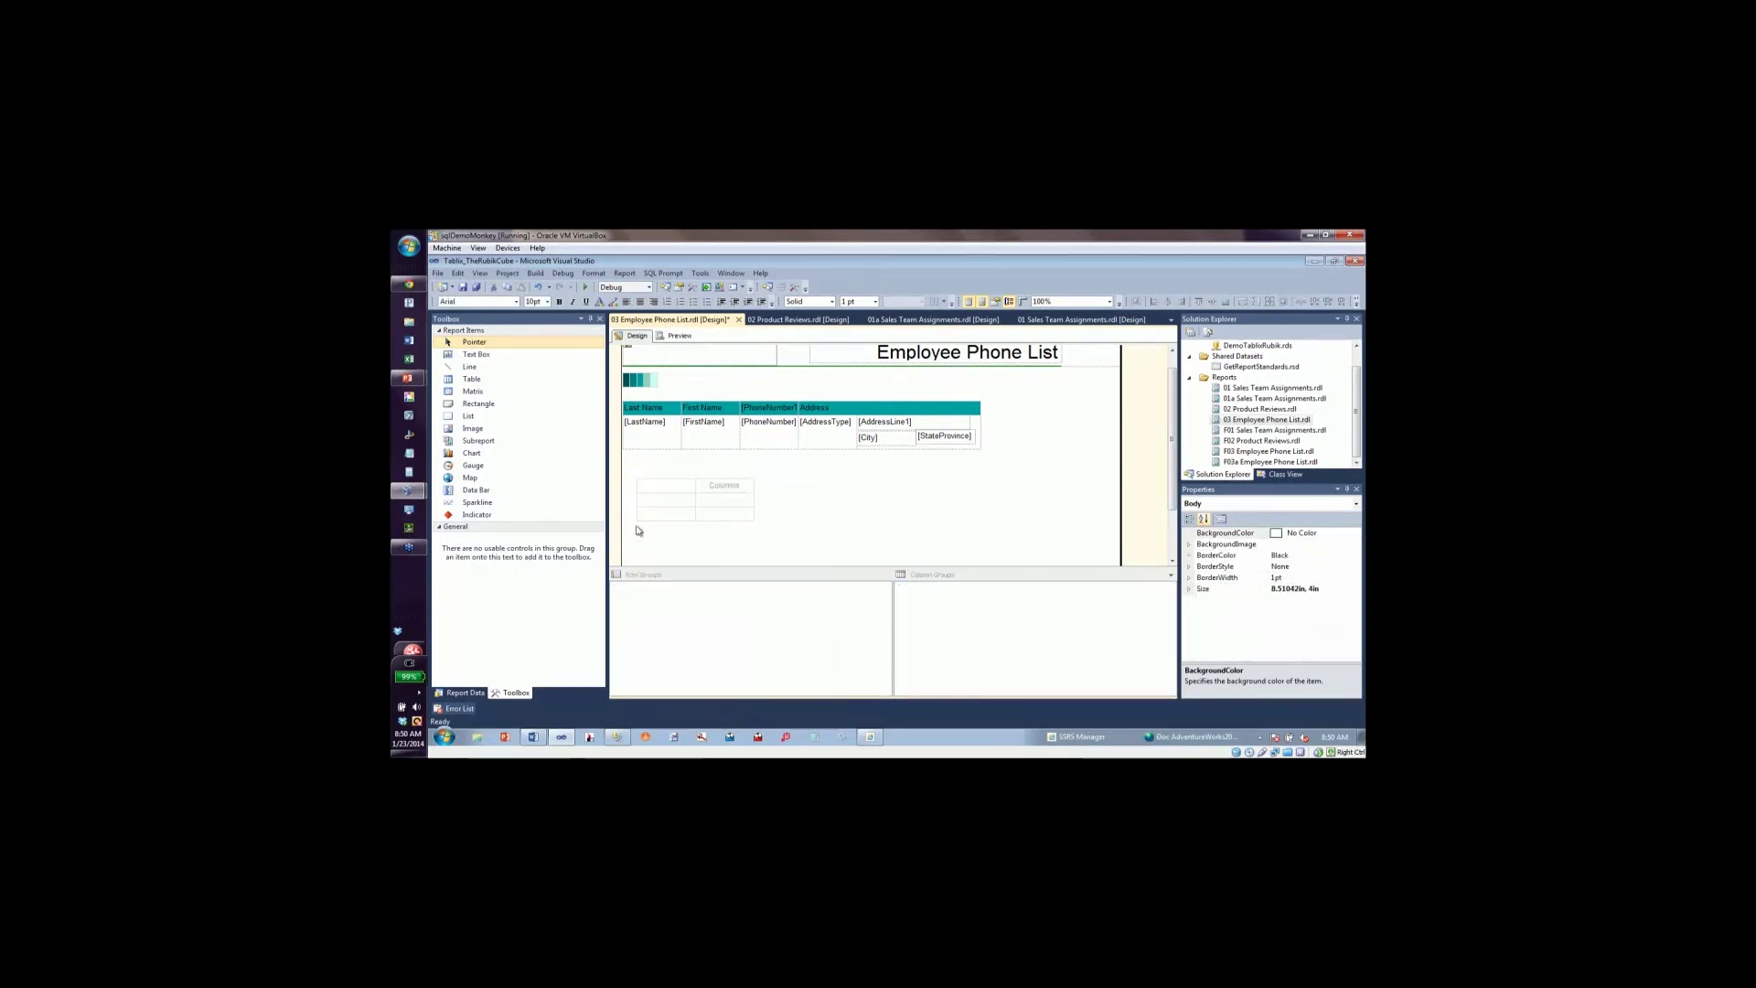
# Magnify the matrix, outline the boundary between its two columns and the one below its header row with rectangles, and return to normal view.
pyautogui.click(688, 512)
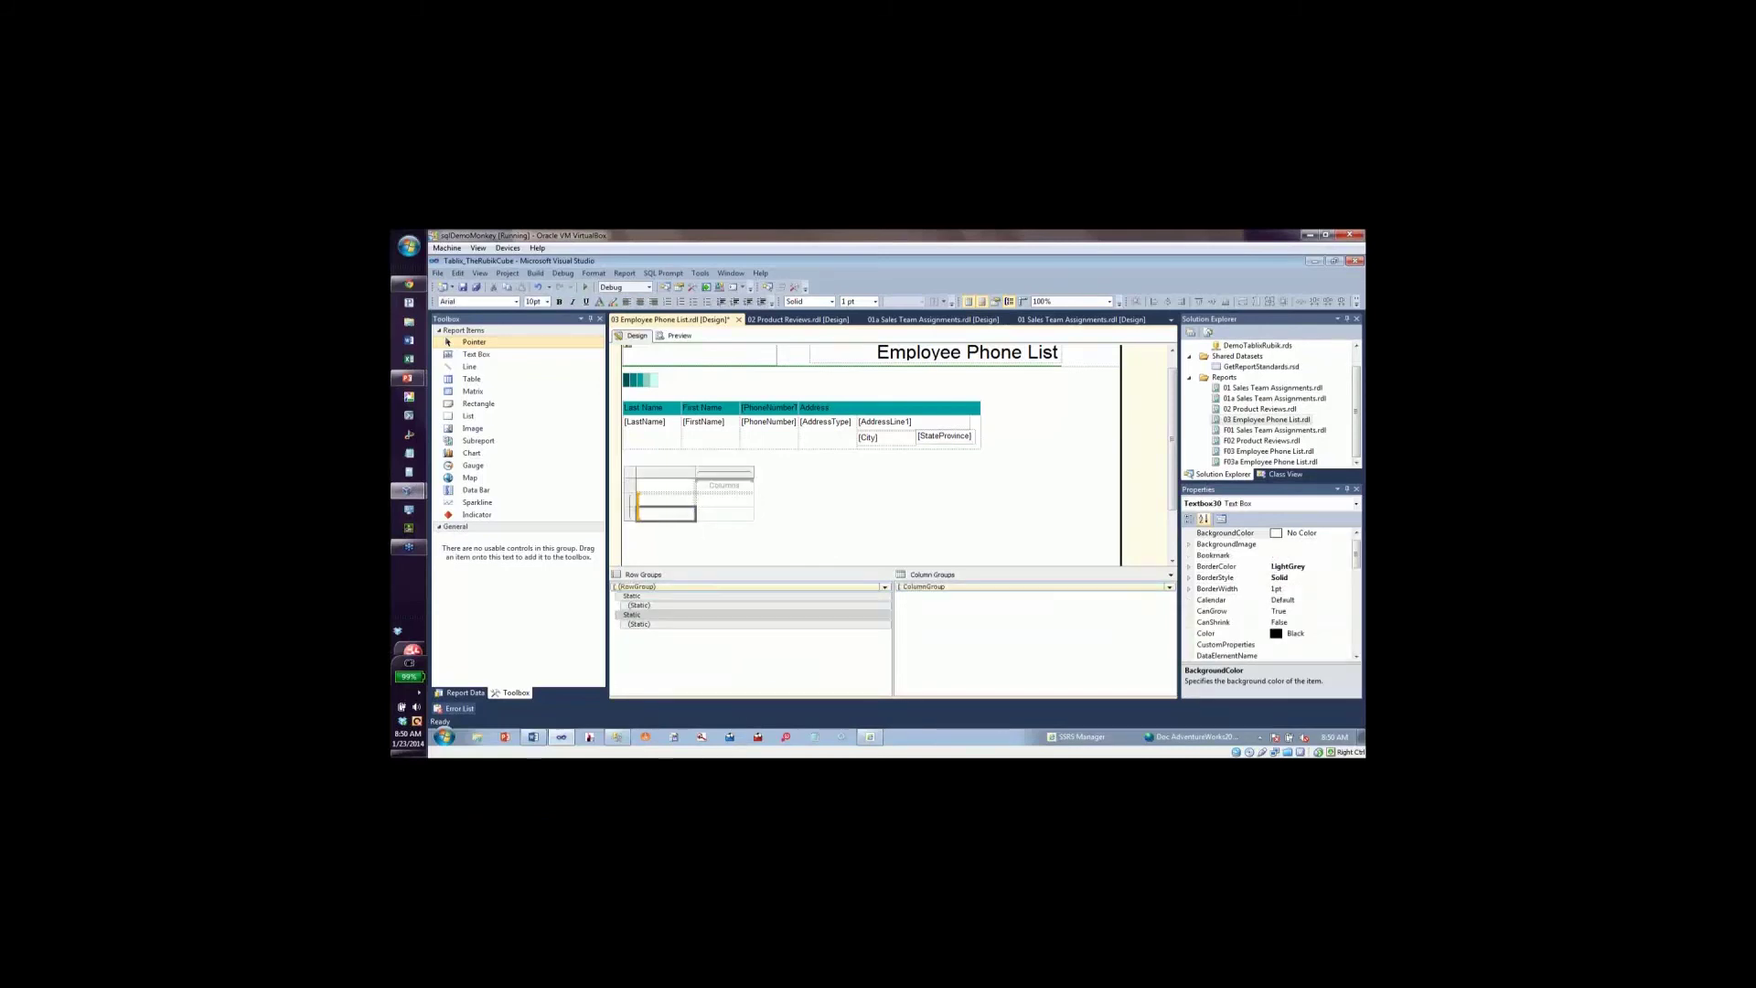
pyautogui.hotkey('ctrl', '1')
pyautogui.click(660, 490)
pyautogui.moveTo(660, 475)
pyautogui.mouseDown()
pyautogui.moveTo(655, 595)
pyautogui.moveTo(696, 599)
pyautogui.mouseUp()
pyautogui.moveTo(548, 503)
pyautogui.mouseDown()
pyautogui.moveTo(768, 537)
pyautogui.moveTo(851, 529)
pyautogui.mouseUp()
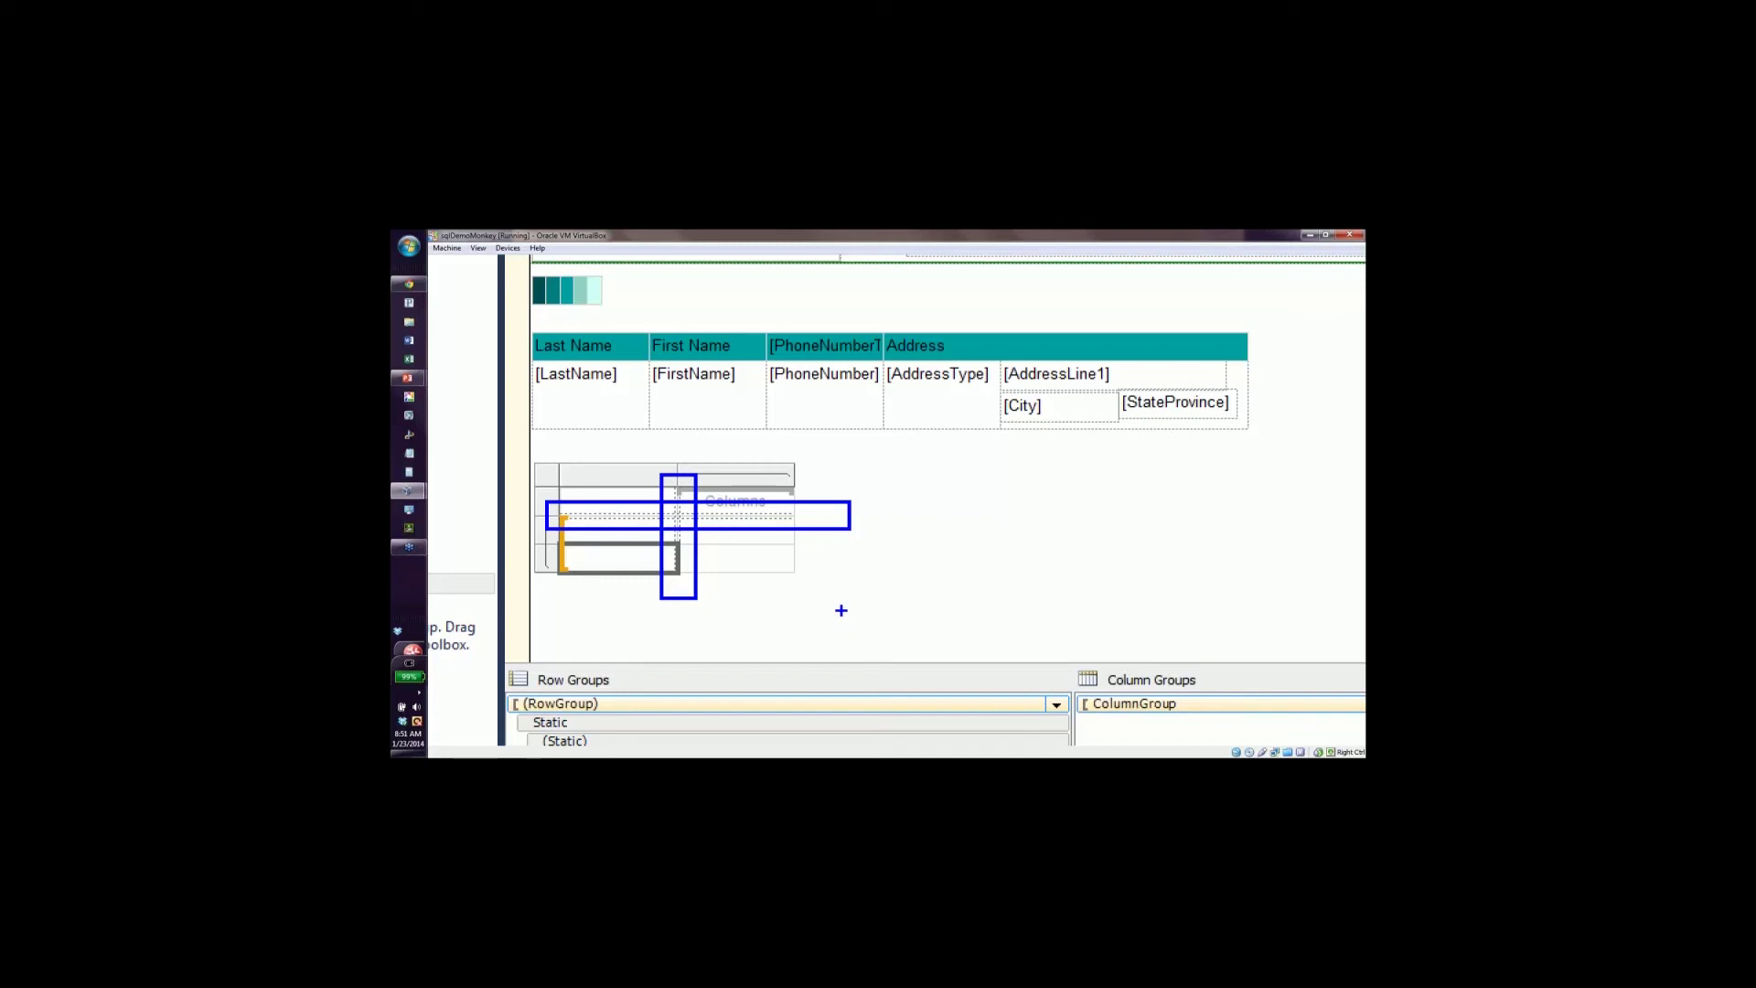
pyautogui.press('Escape')
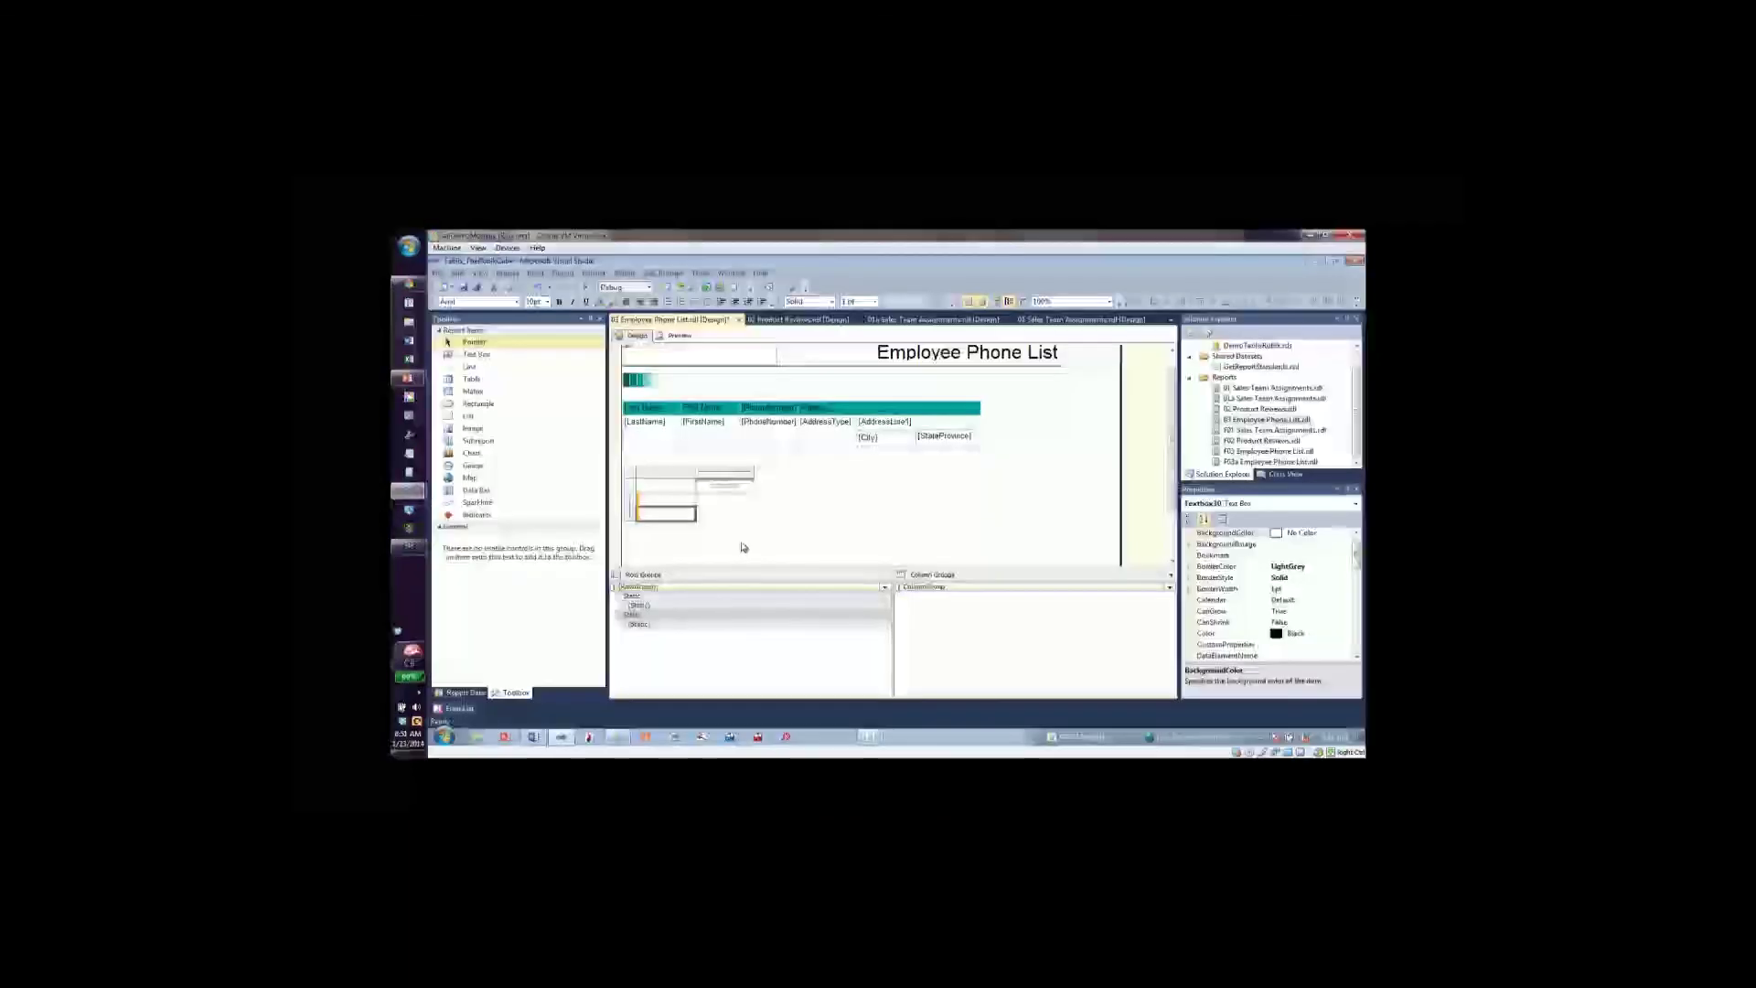
# Select the matrix's first column.
pyautogui.click(680, 473)
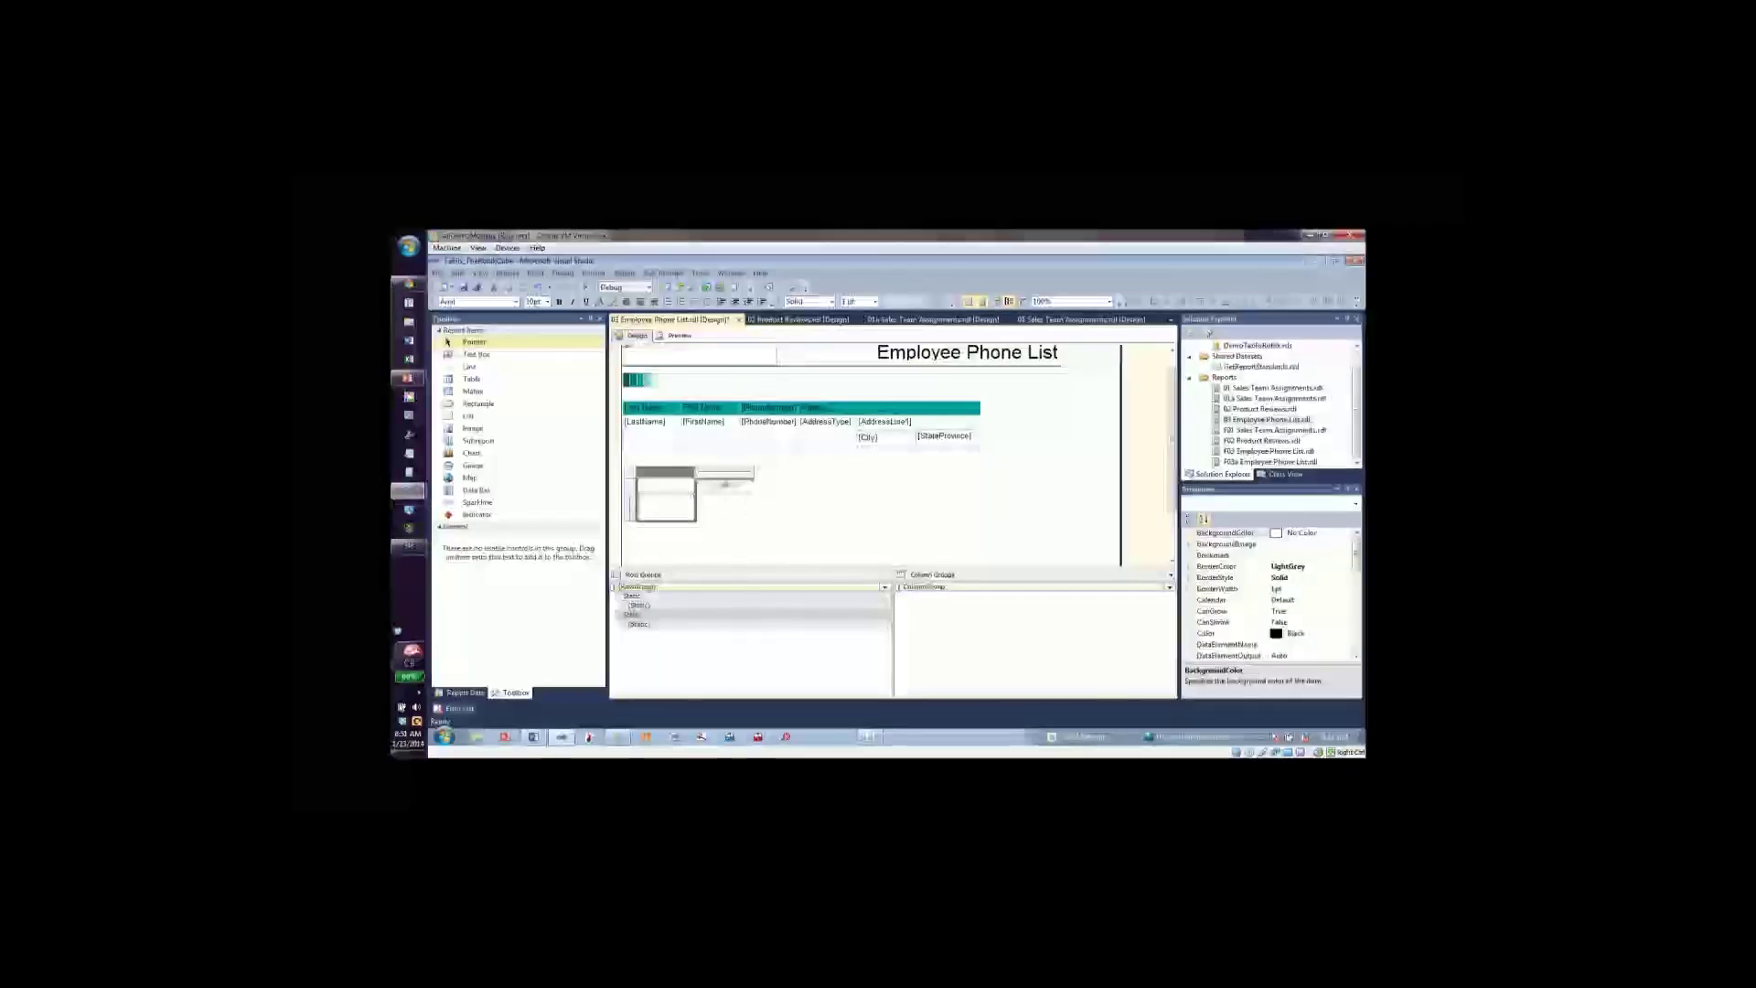